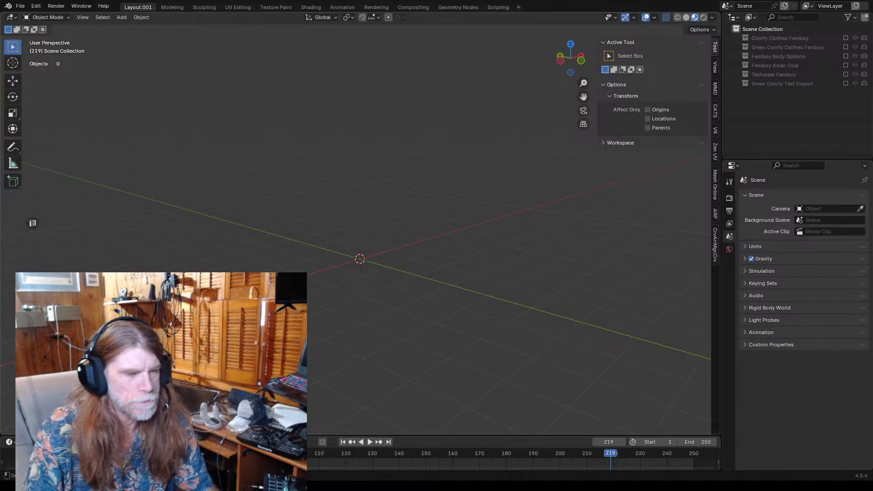
scroll(360, 224, down, 3)
scroll(360, 224, up, 5)
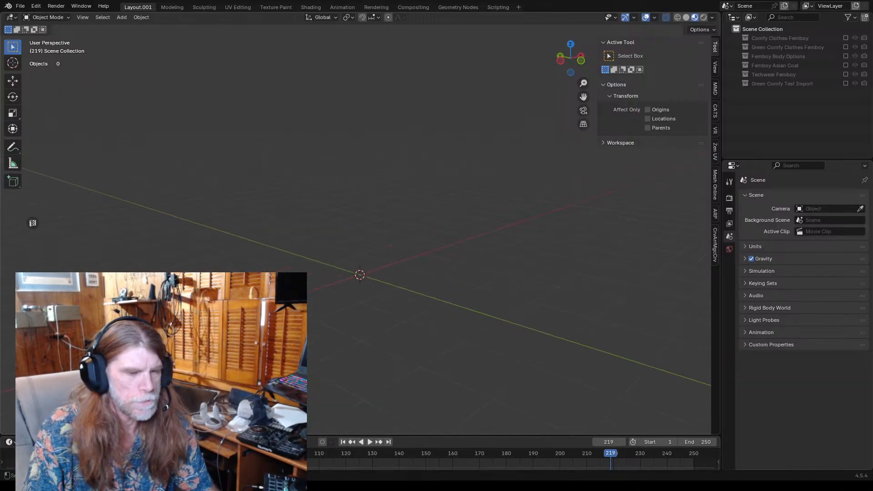
middle_drag(361, 224, 220, 214)
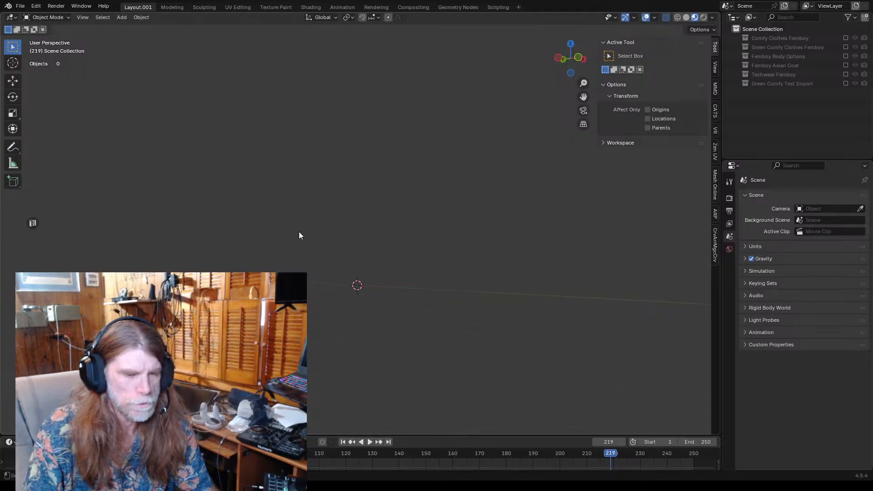
middle_drag(311, 234, 329, 228)
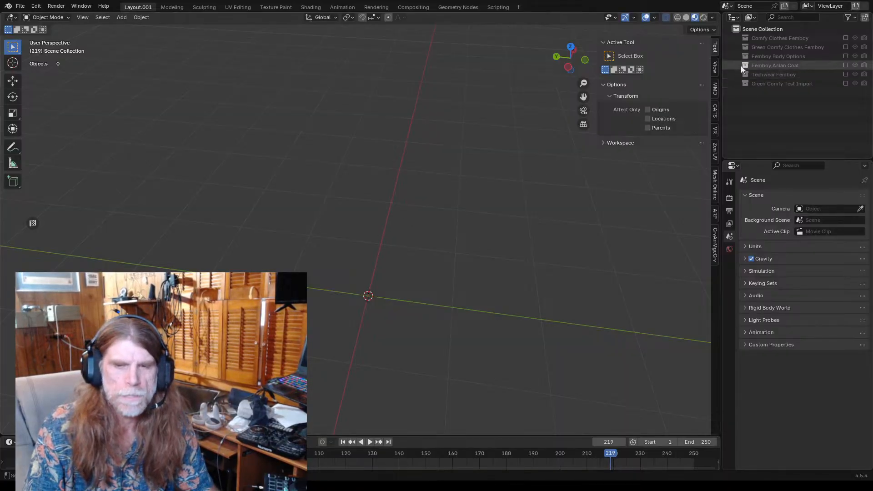
middle_drag(431, 205, 284, 217)
mouse_move(347, 230)
middle_down()
mouse_move(337, 271)
mouse_move(370, 250)
mouse_move(371, 264)
mouse_move(462, 256)
mouse_move(370, 250)
mouse_move(338, 287)
mouse_move(327, 271)
mouse_move(345, 238)
middle_up()
scroll(390, 272, up, 4)
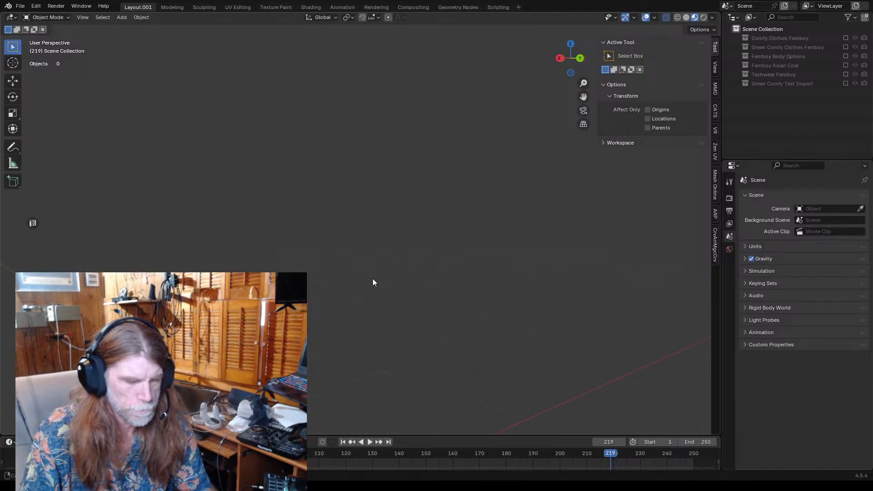
scroll(372, 278, down, 4)
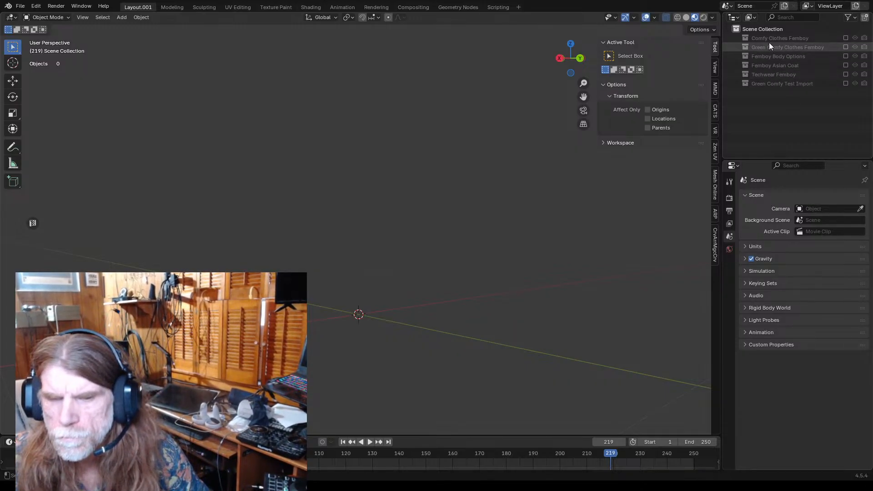
- Enable the Comfy Clothes Femboy collection and clear the selection of the character's parts
click(747, 38)
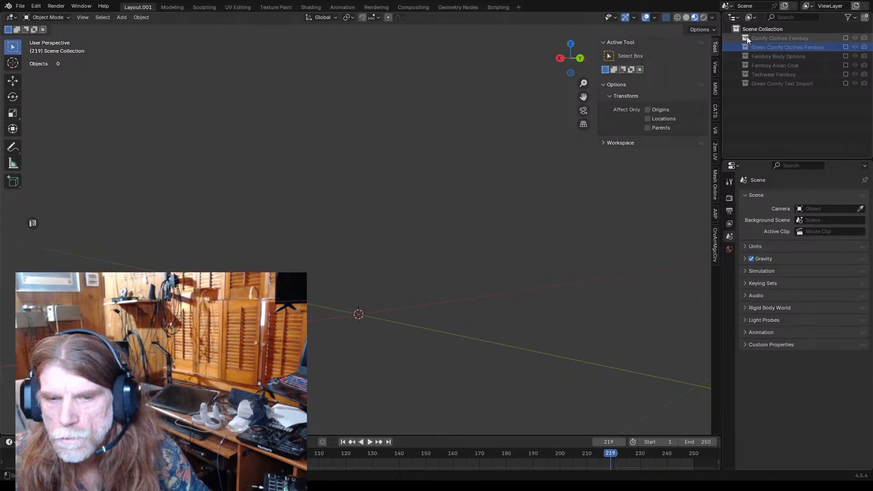
click(846, 37)
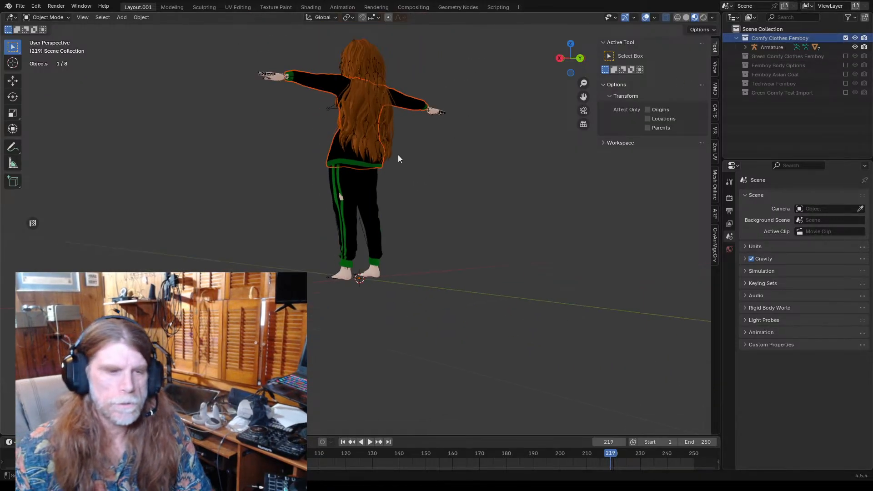
middle_drag(398, 158, 432, 197)
scroll(417, 219, up, 2)
click(482, 171)
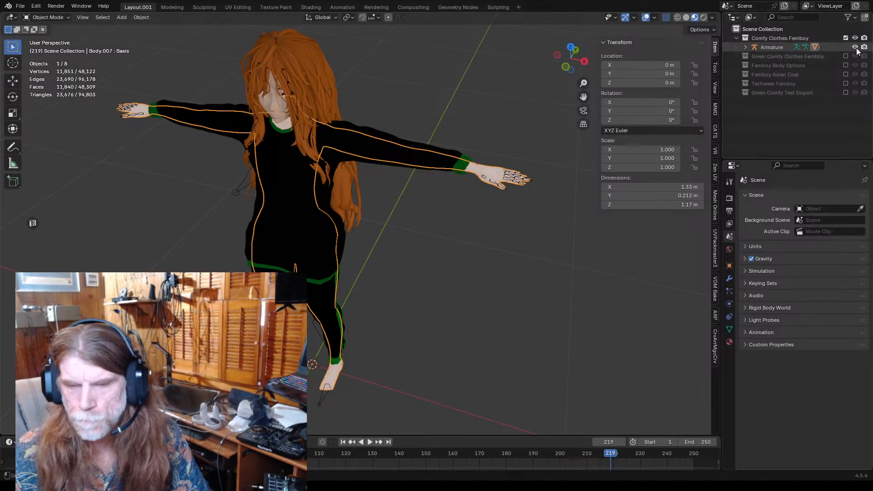
click(371, 177)
middle_drag(383, 185, 396, 144)
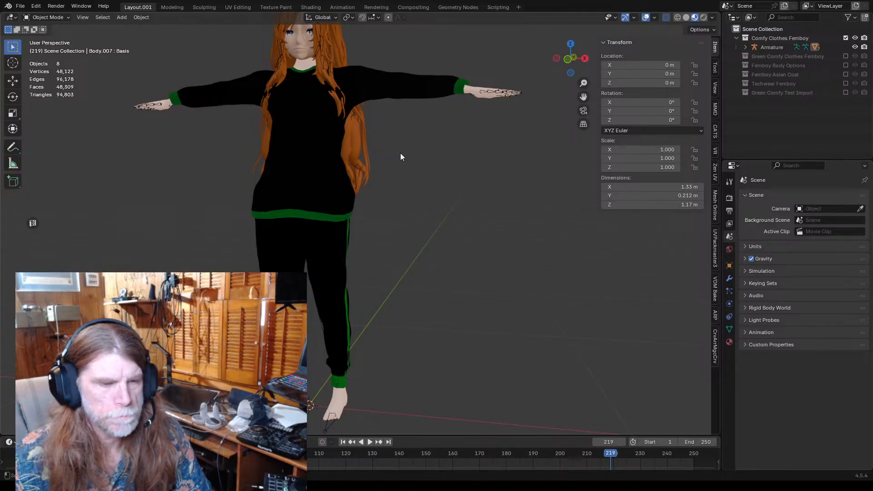
scroll(401, 157, down, 3)
scroll(398, 150, up, 2)
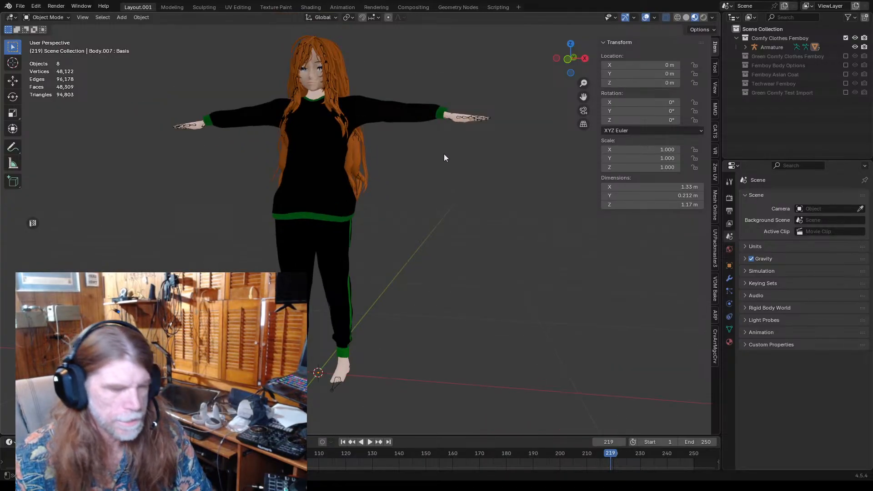
- Select the character's black pants with green stripes and switch the mesh to Sculpt Mode
middle_drag(400, 161, 236, 220)
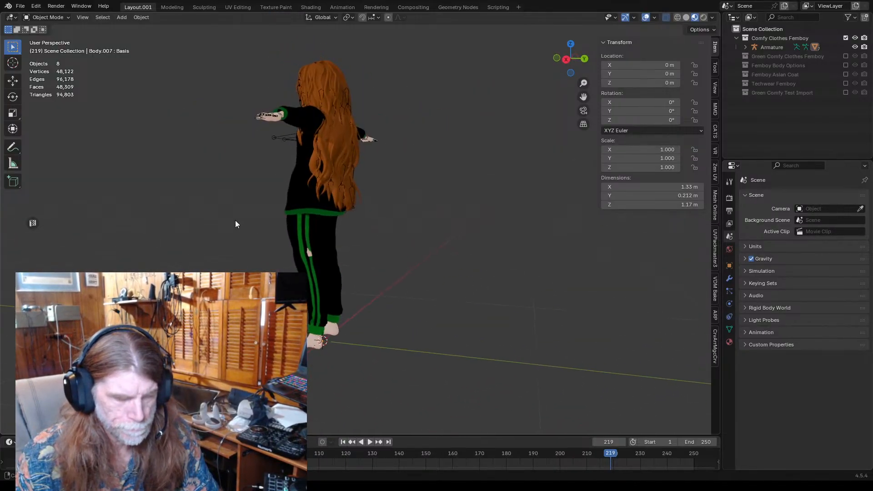
scroll(268, 228, up, 5)
middle_drag(368, 255, 218, 247)
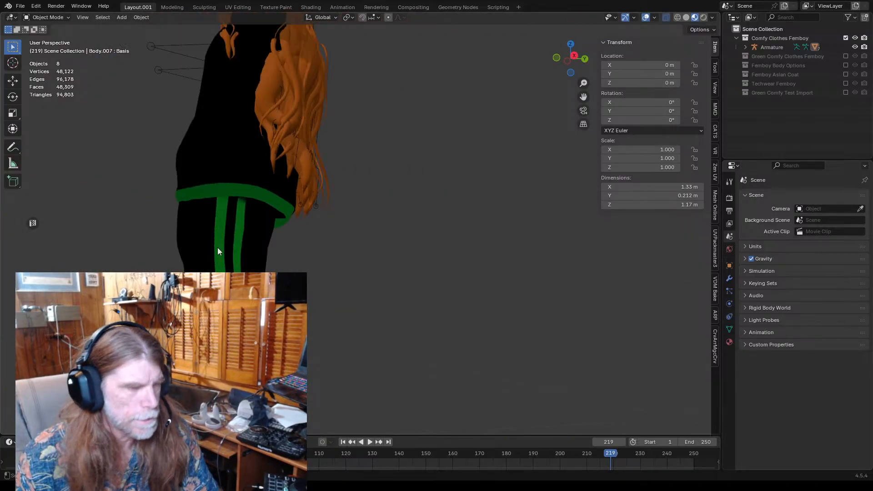
click(229, 240)
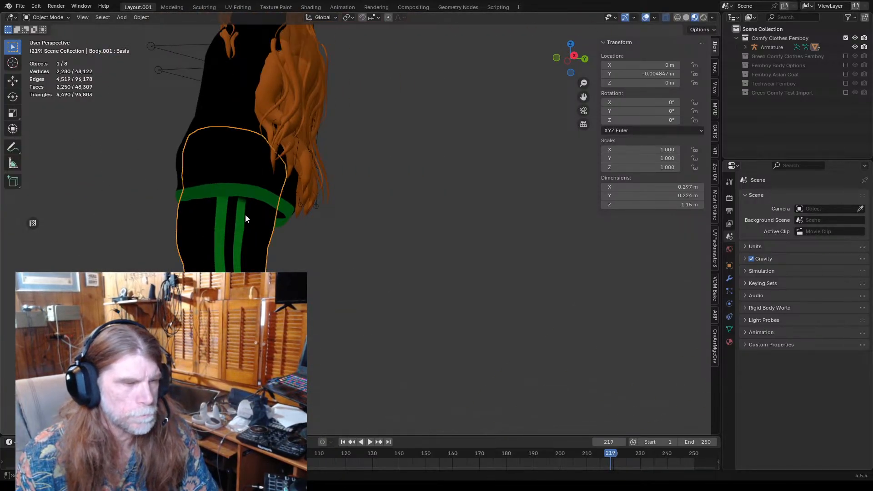
click(48, 17)
click(53, 48)
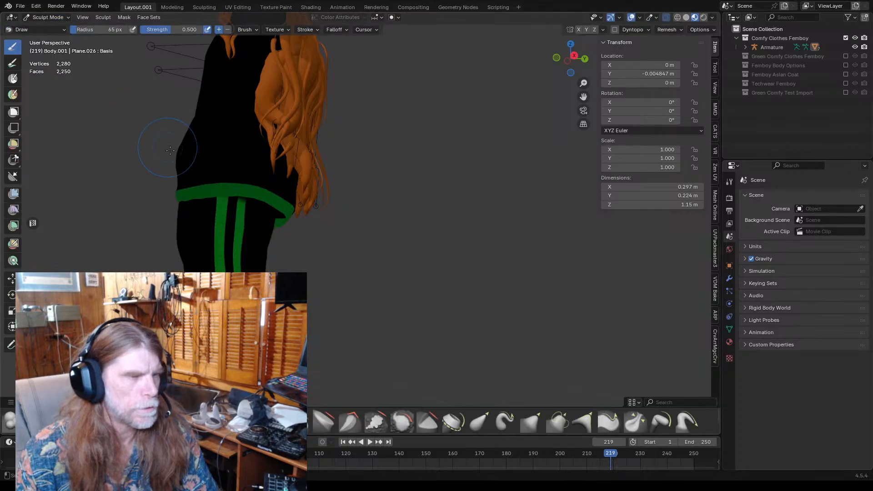
mouse_move(261, 249)
middle_down()
mouse_move(426, 250)
mouse_move(425, 260)
middle_up()
scroll(418, 233, down, 3)
scroll(425, 260, up, 4)
mouse_move(457, 304)
middle_down()
mouse_move(497, 283)
mouse_move(253, 253)
mouse_move(359, 273)
mouse_move(389, 270)
mouse_move(319, 264)
mouse_move(414, 251)
mouse_move(428, 239)
middle_up()
scroll(254, 254, down, 3)
scroll(386, 270, up, 4)
scroll(427, 240, down, 3)
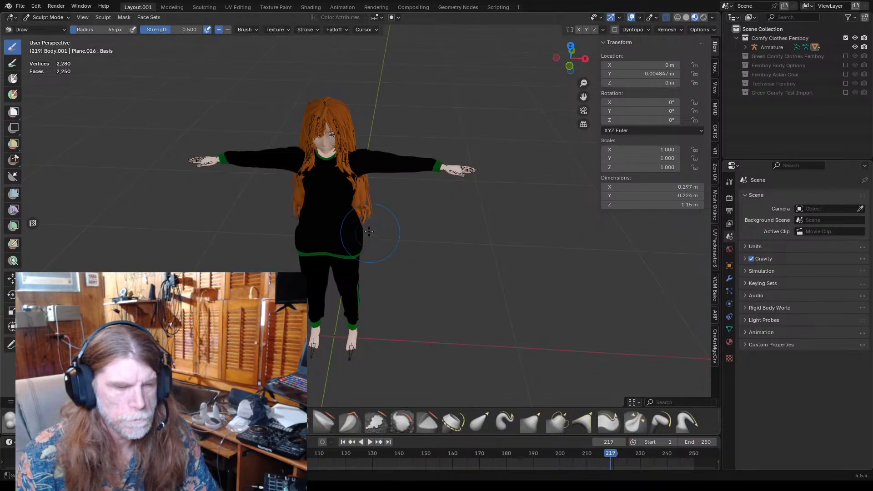
- Save the current Comfy Clothes Femboy.blend file
click(25, 9)
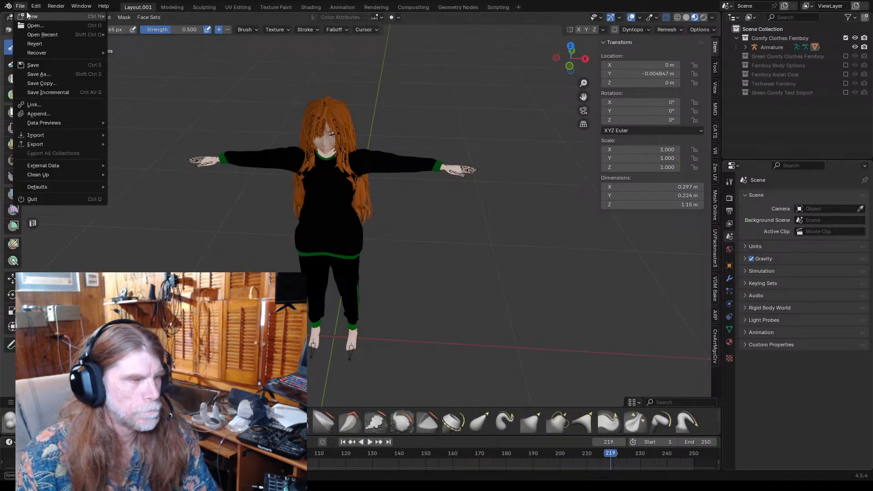
click(21, 8)
click(21, 8)
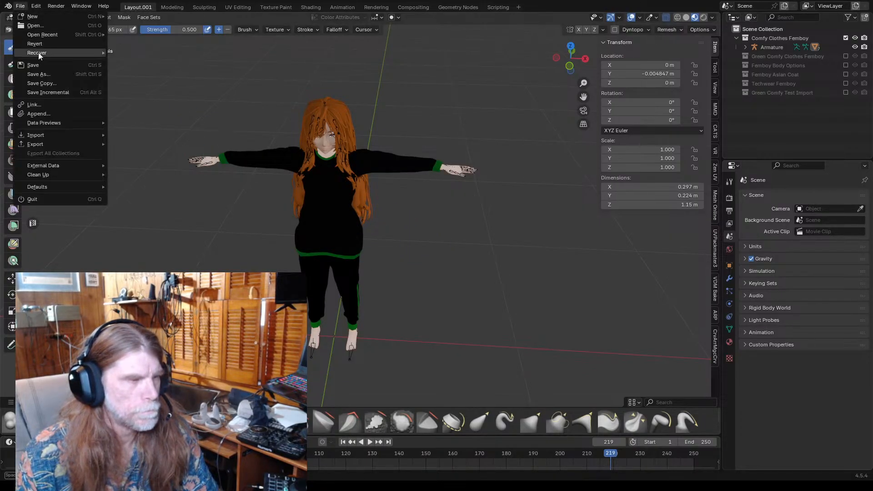
click(64, 65)
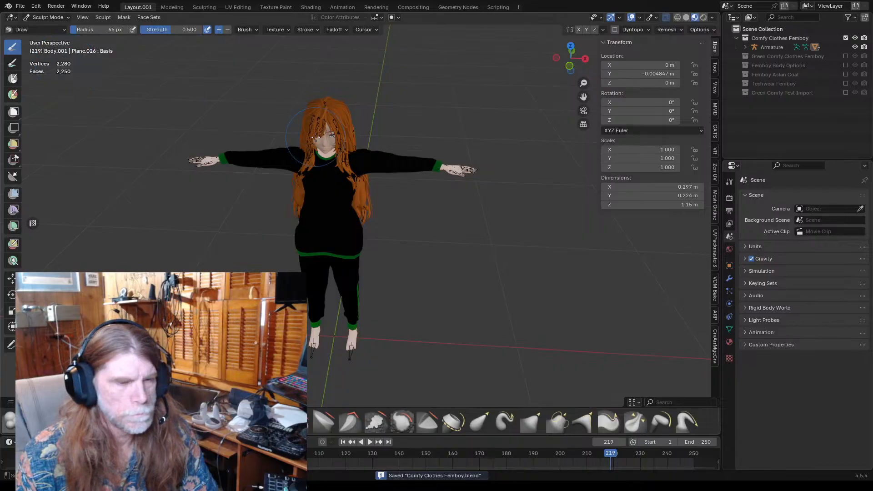
scroll(294, 152, up, 4)
scroll(289, 95, up, 2)
scroll(289, 93, down, 3)
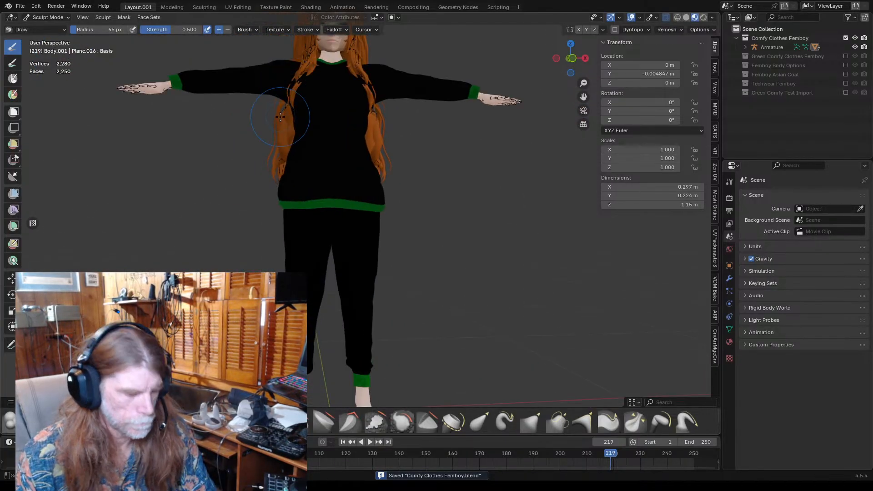
scroll(257, 184, down, 1)
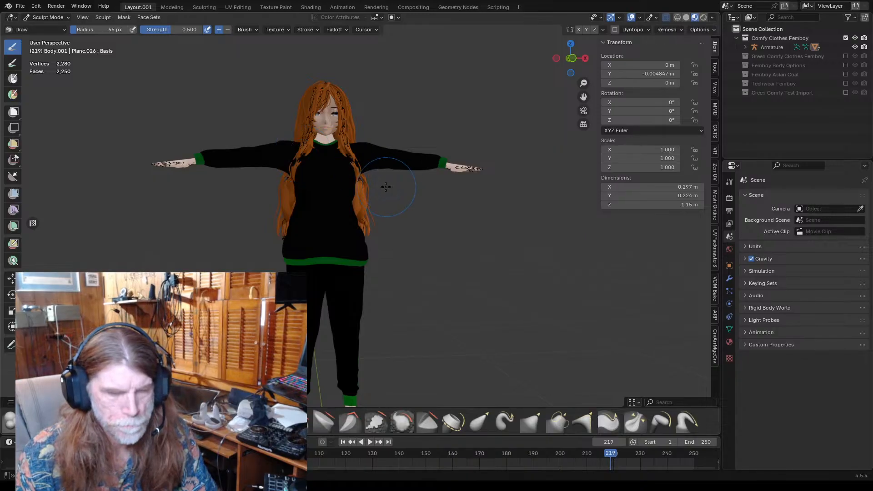
middle_drag(304, 155, 359, 198)
scroll(356, 197, up, 2)
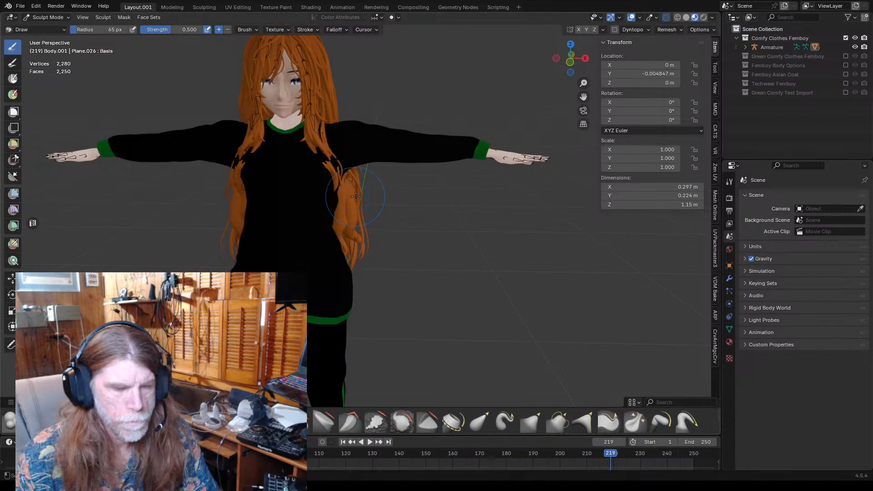
middle_drag(356, 197, 324, 183)
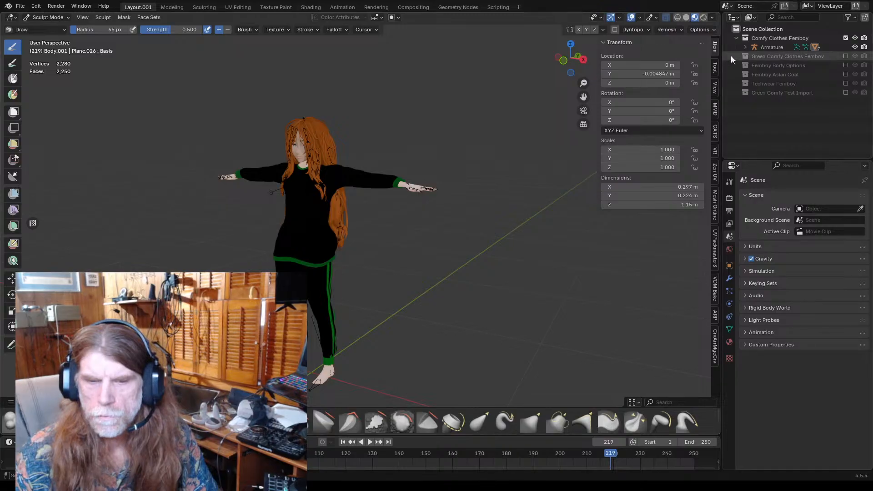
- List the meshes under the Armature, and hide and show Body.007 to identify its part of the character
click(746, 47)
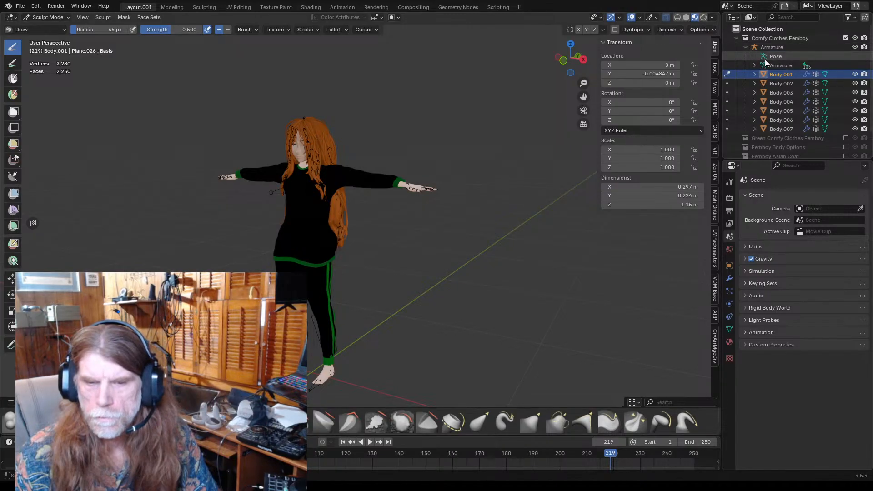
click(856, 129)
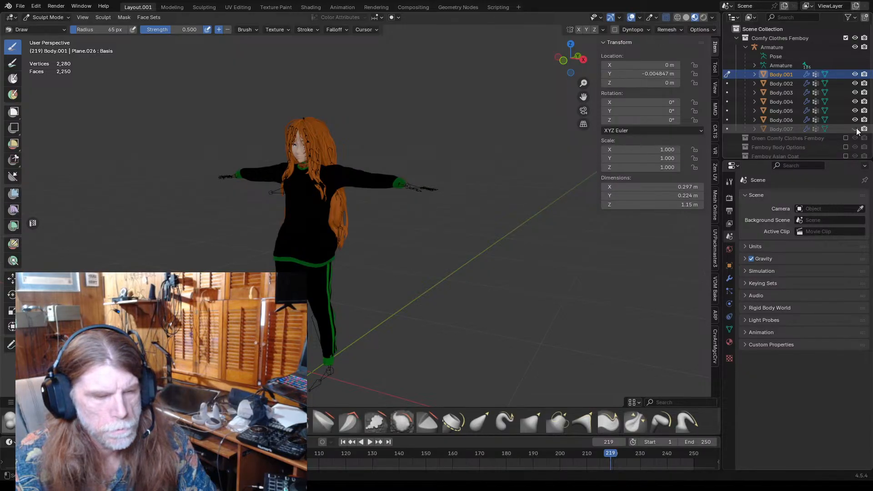
click(855, 129)
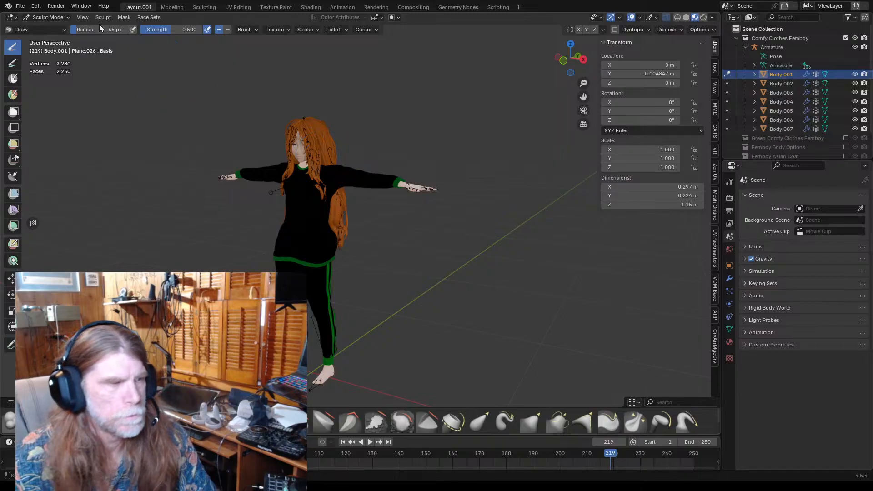
- Switch the pants mesh from Sculpt Mode back to Object Mode
click(20, 6)
click(20, 7)
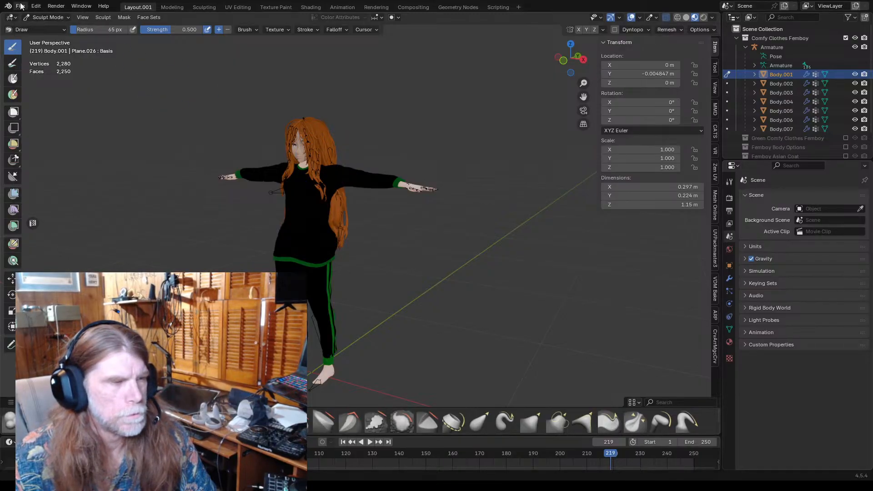
click(48, 17)
click(48, 26)
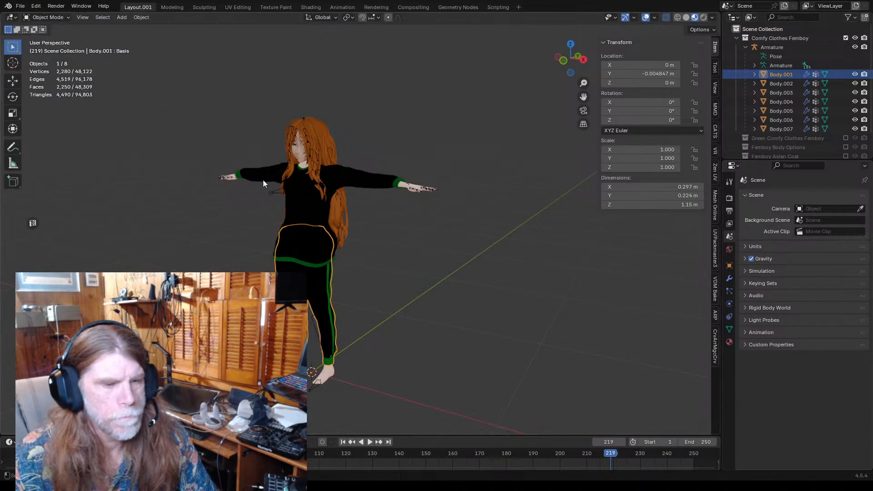
- Hide and show Body.001, Body.006 and Body.007 to identify the part each mesh represents, leaving all three visible
key(h)
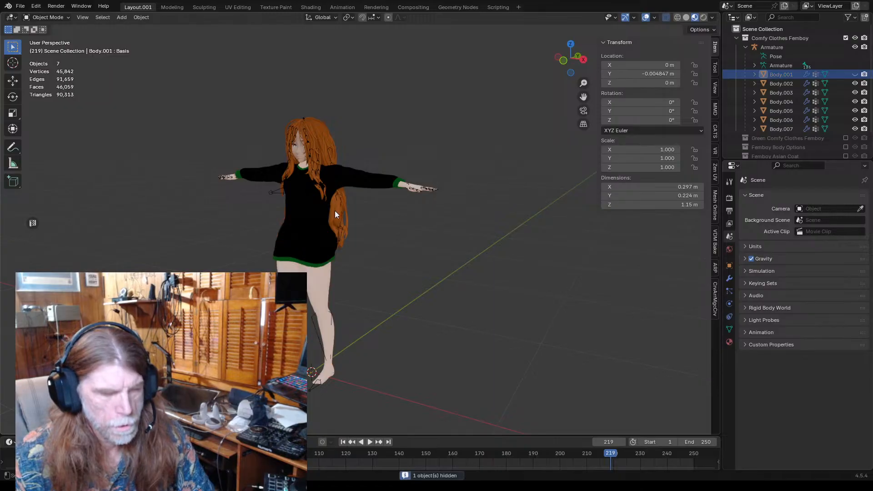
middle_drag(370, 242, 389, 234)
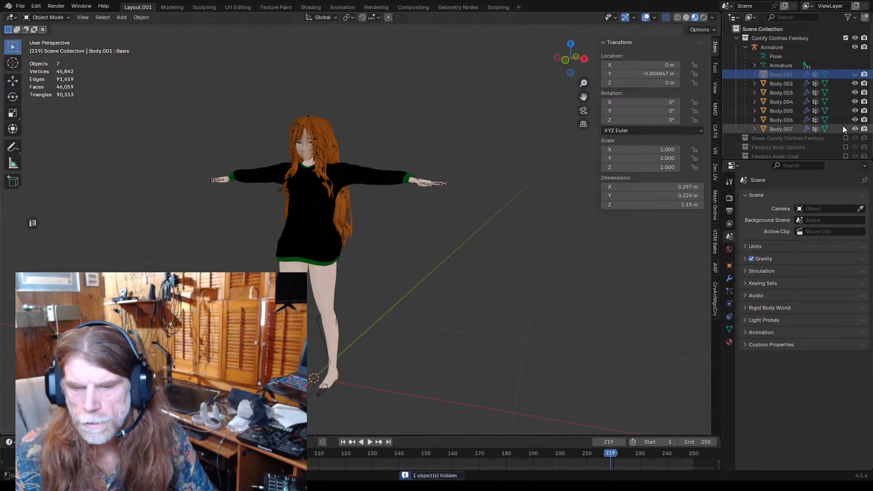
click(855, 129)
click(855, 120)
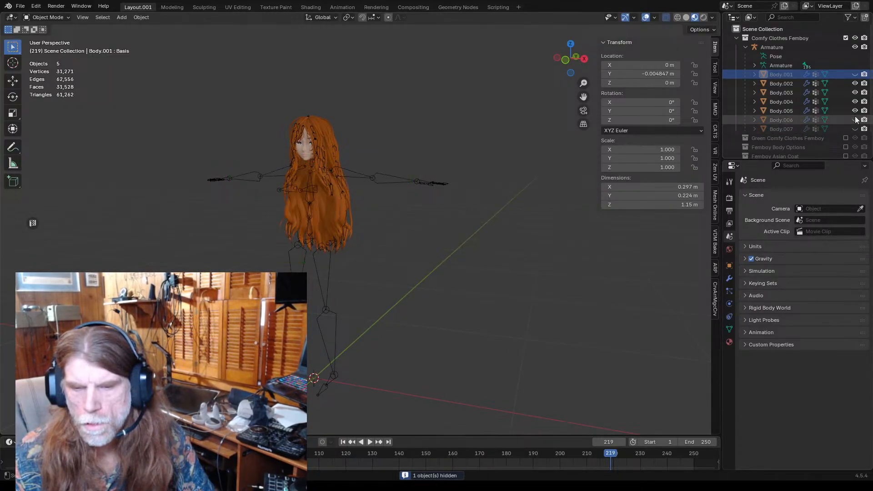
click(856, 120)
click(856, 120)
click(855, 119)
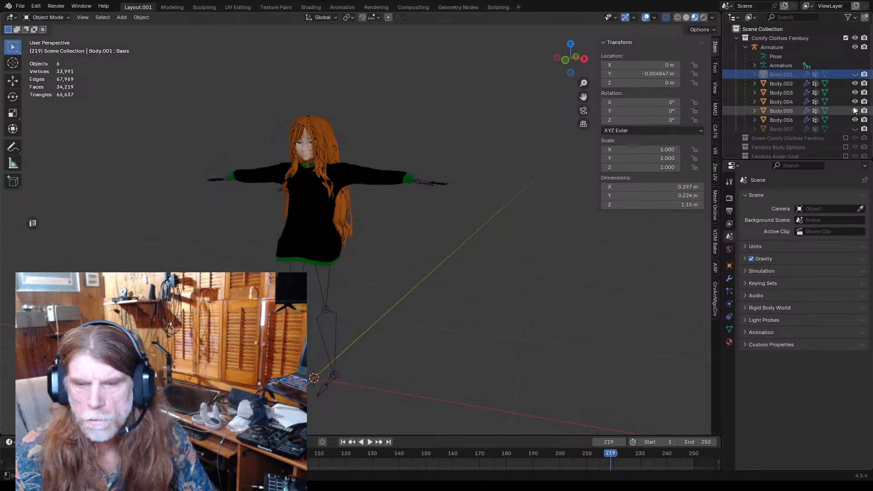
click(856, 75)
click(855, 74)
click(856, 74)
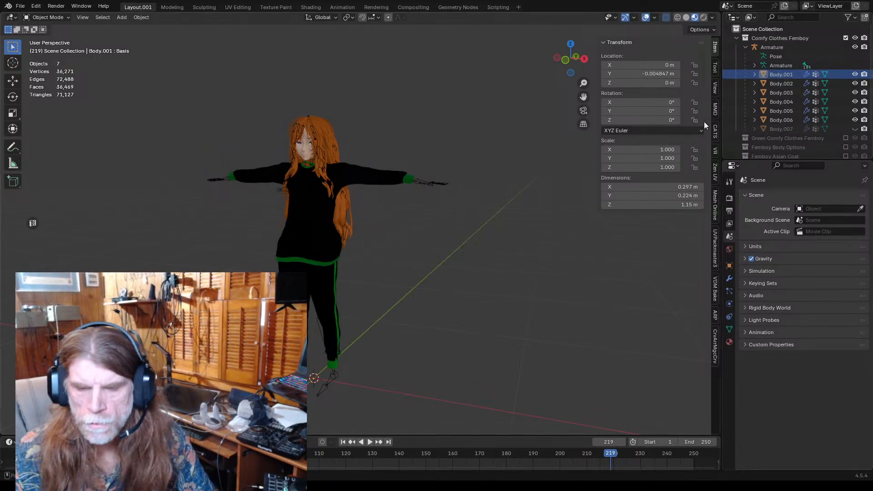
click(854, 128)
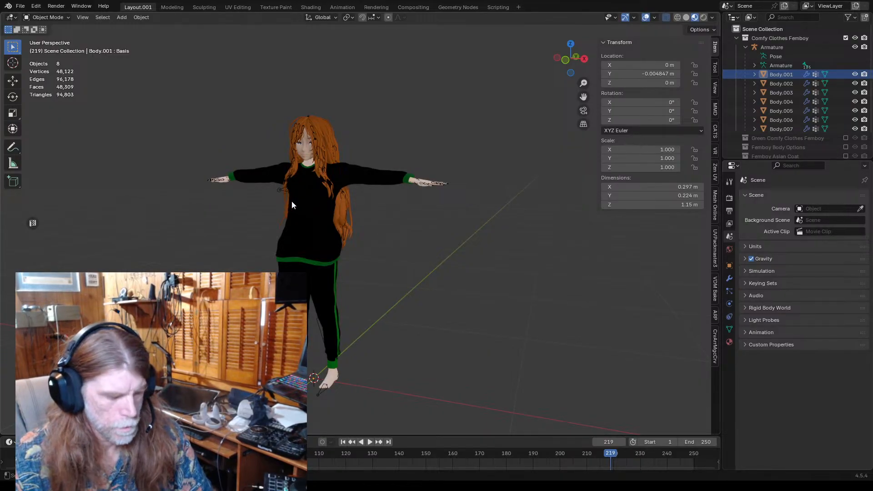
- Apply all transforms to the armature and all seven Body meshes of the Comfy Clothes Femboy character
key(a)
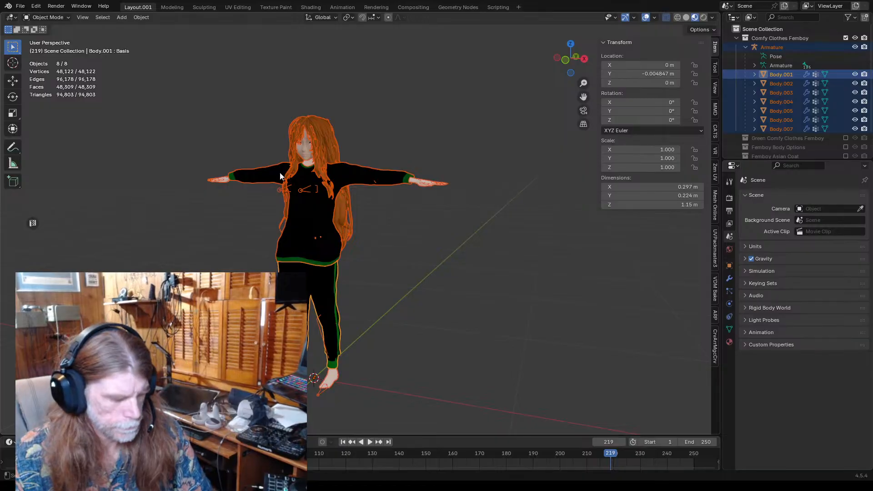
key(ctrl+a)
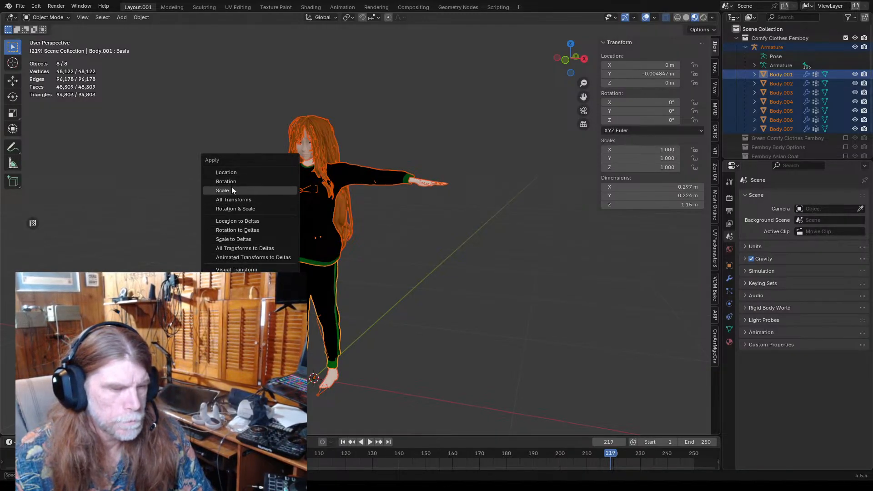
click(235, 199)
click(138, 239)
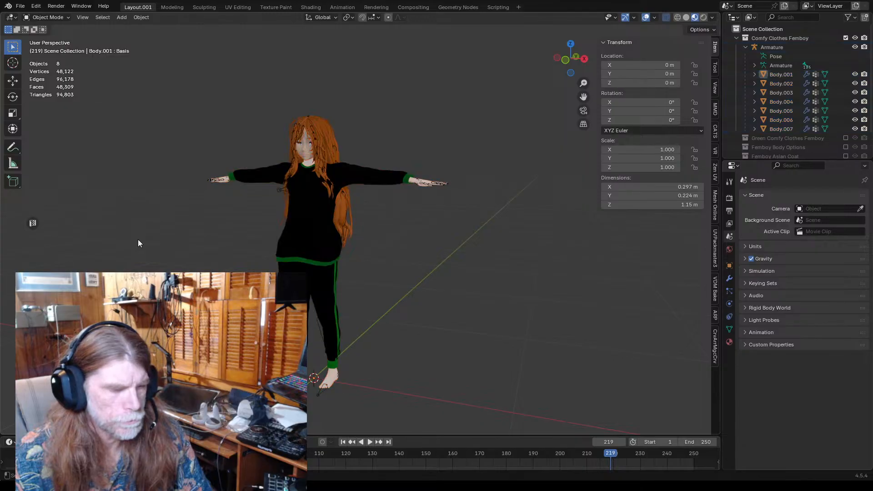
middle_drag(377, 220, 400, 207)
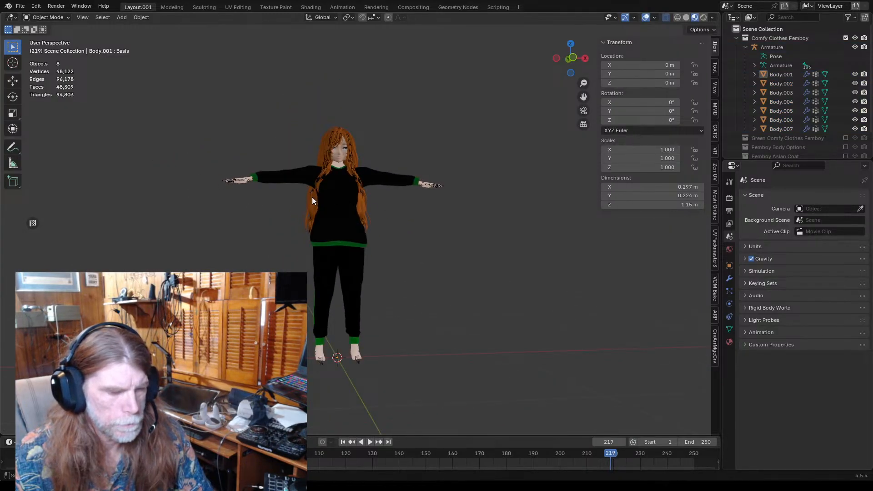
- Repeat applying all transforms on the whole character with the Body.002 face mesh as the active object
key(ctrl+a)
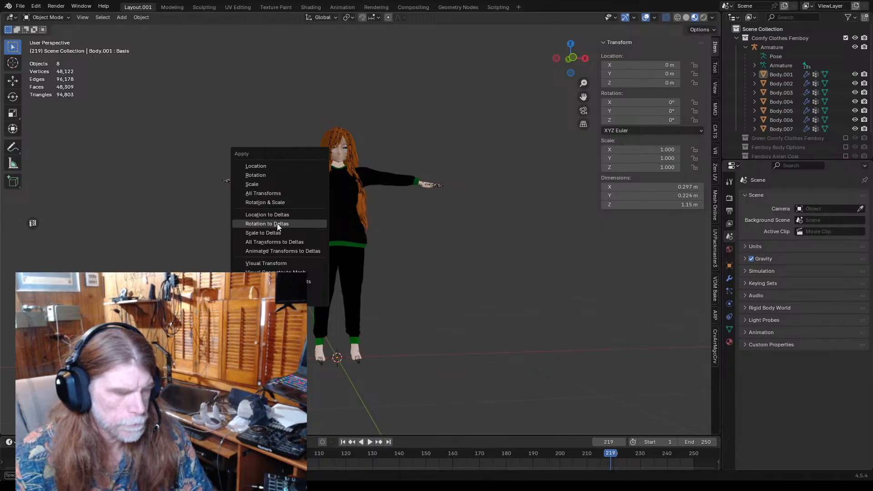
click(340, 156)
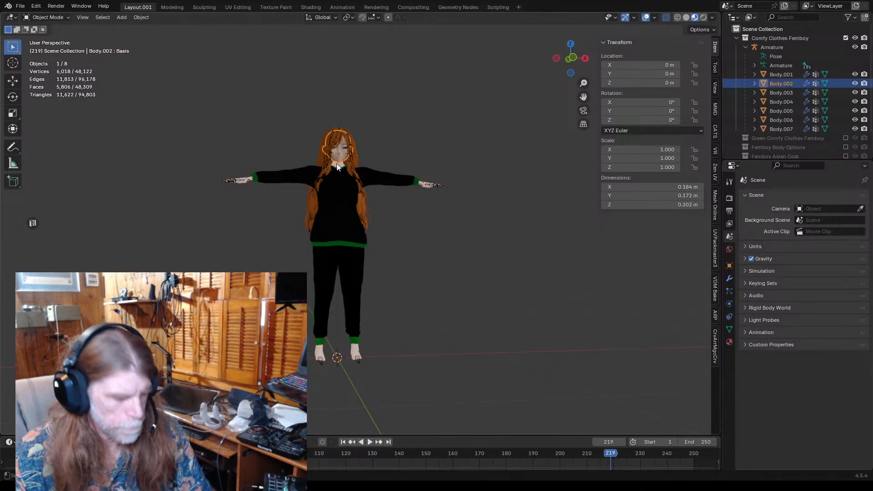
key(a)
key(ctrl+a)
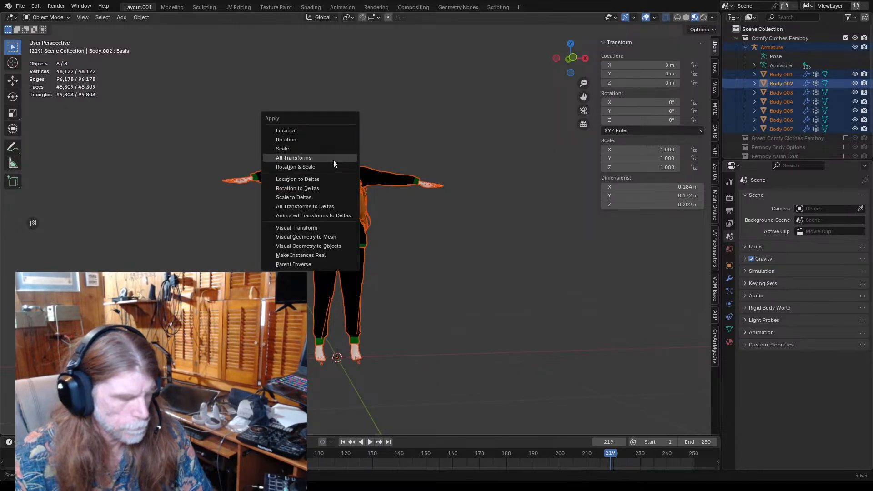
click(297, 155)
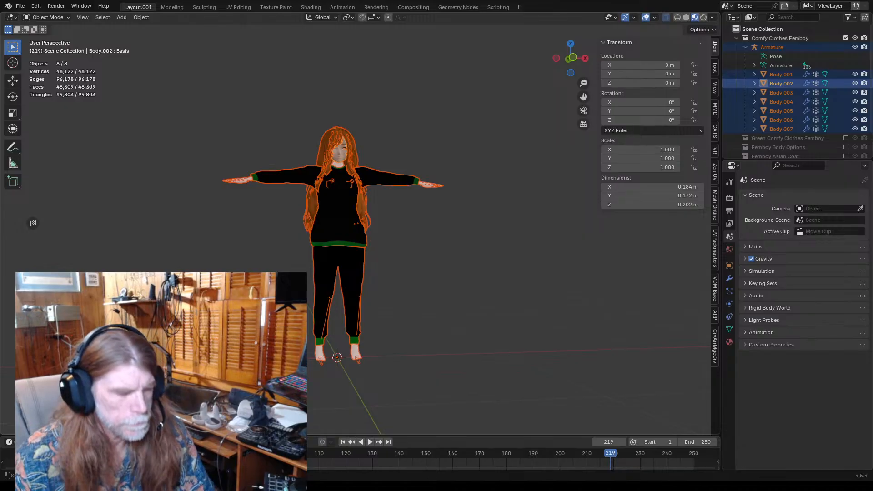
scroll(362, 222, down, 2)
key(alt+a)
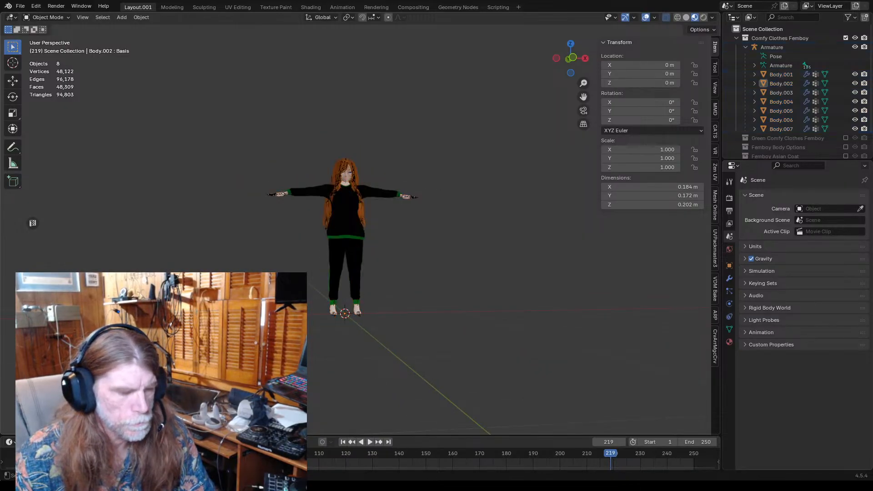
scroll(345, 236, up, 2)
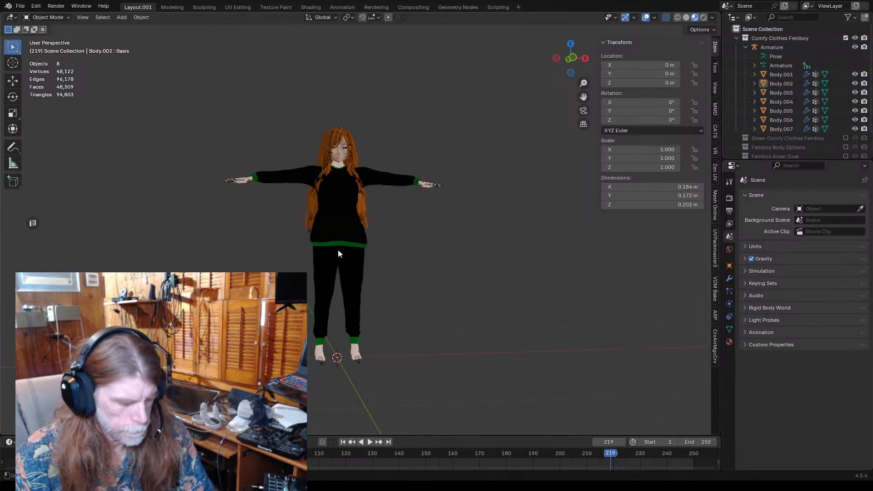
- Try setting the whole character's geometry to origin, and undo that change
key(a)
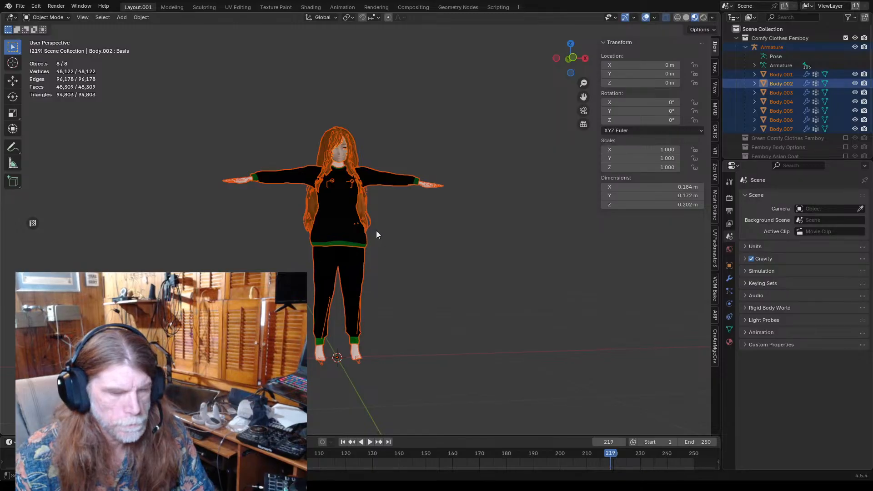
right_click(330, 181)
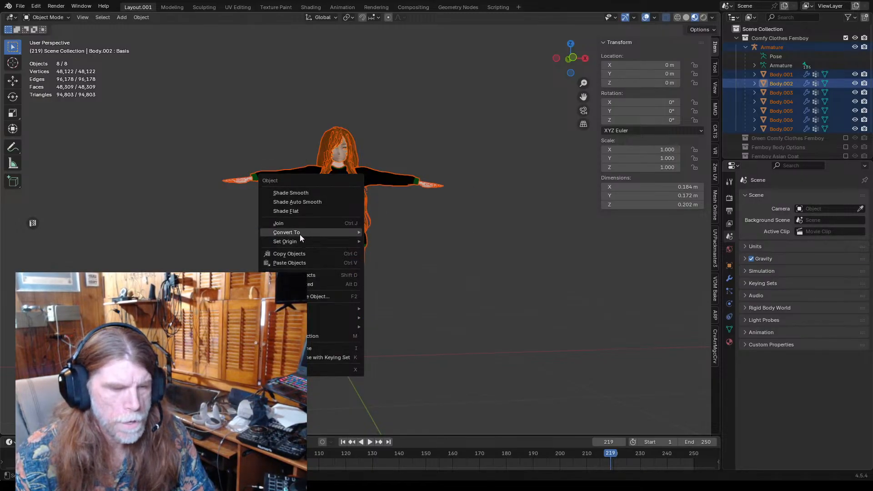
mouse_move(300, 241)
click(391, 243)
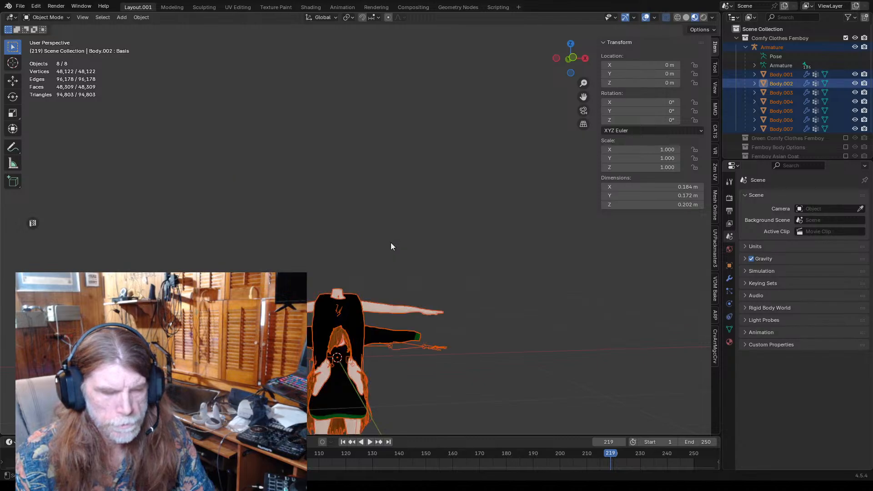
key(ctrl+z)
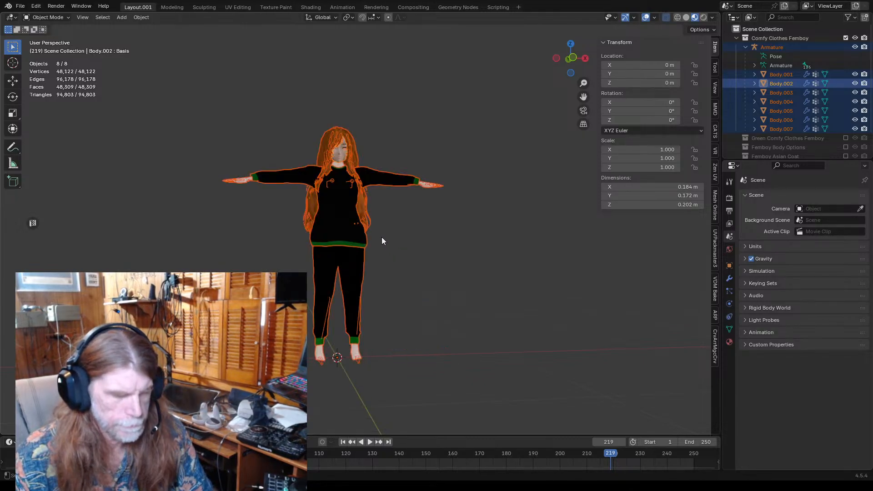
- Set the origin of the armature and all Body meshes to the 3D cursor, leaving nothing selected
right_click(342, 205)
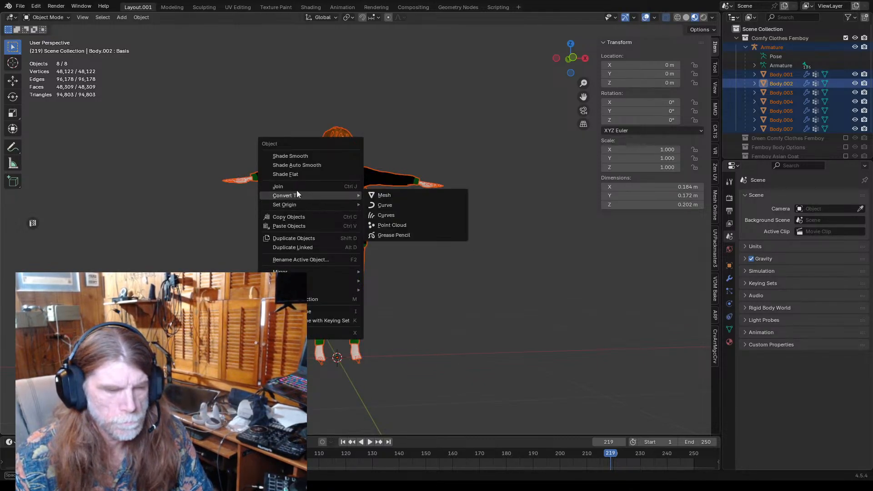
click(443, 189)
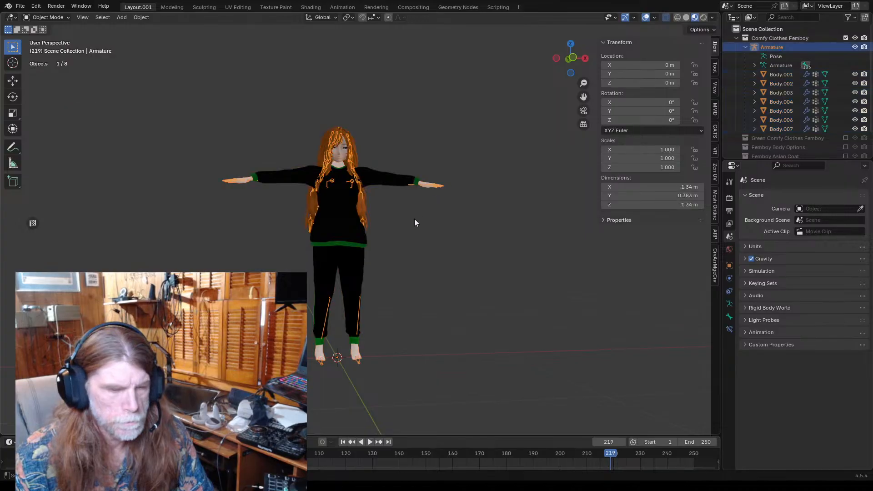
key(a)
right_click(337, 206)
mouse_move(337, 207)
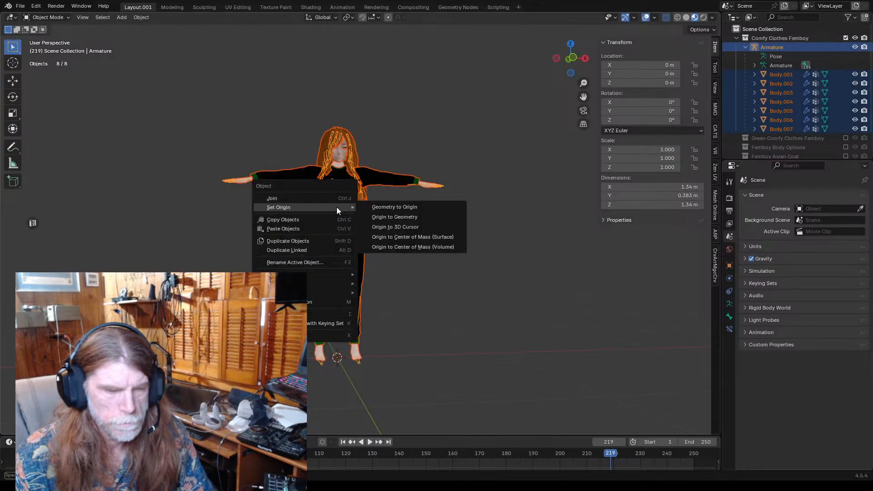
click(395, 227)
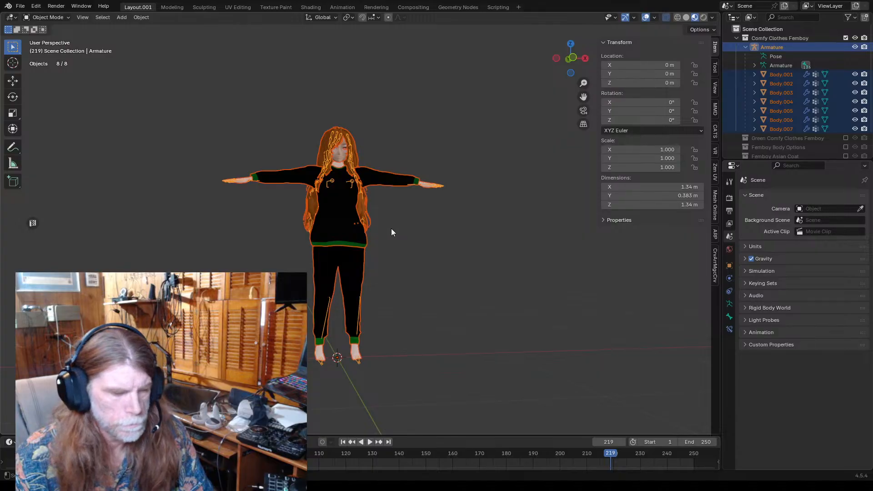
click(408, 243)
- Examine the character from the side and front, and look through the scene's collections
middle_drag(422, 250, 293, 280)
scroll(347, 258, up, 4)
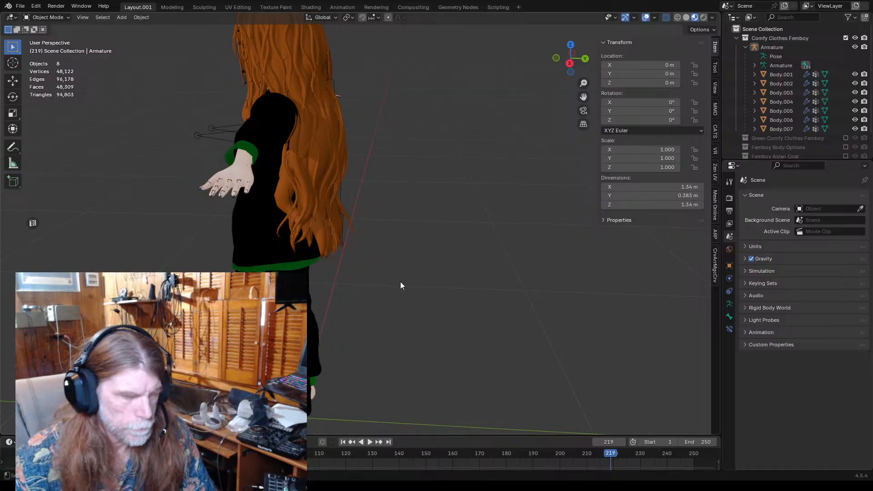
middle_drag(400, 286, 428, 242)
scroll(427, 244, down, 3)
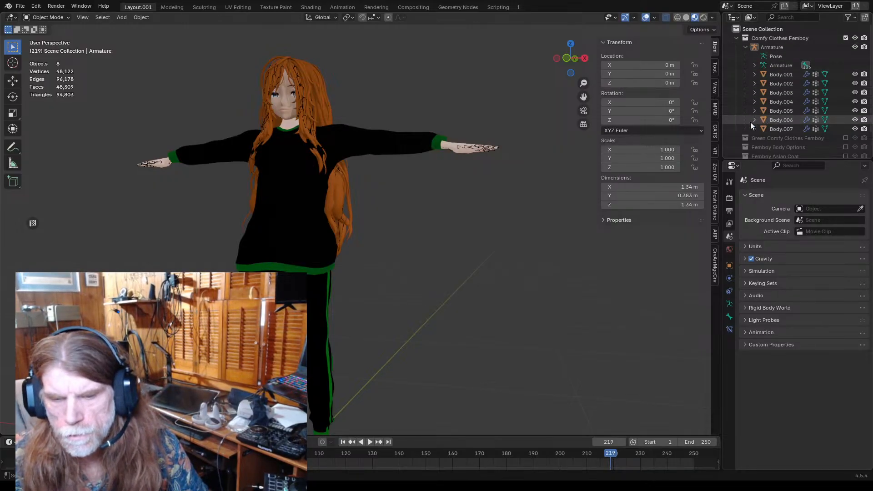
scroll(756, 128, down, 2)
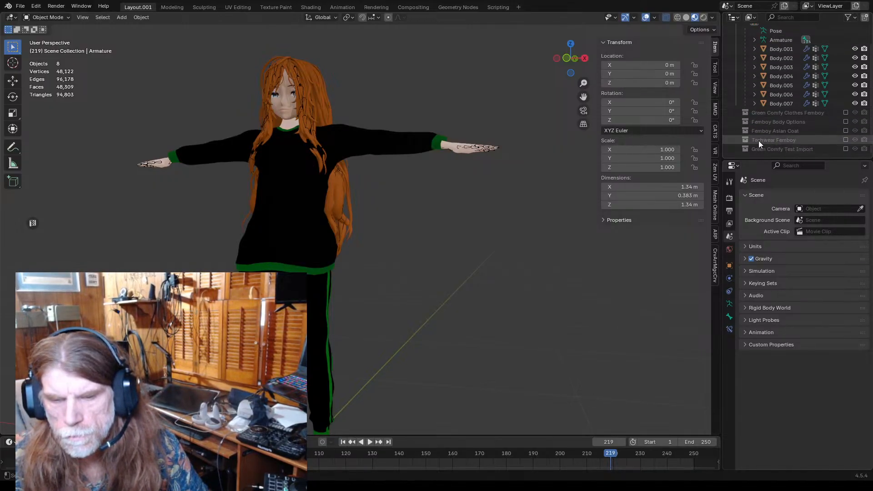
scroll(746, 119, up, 2)
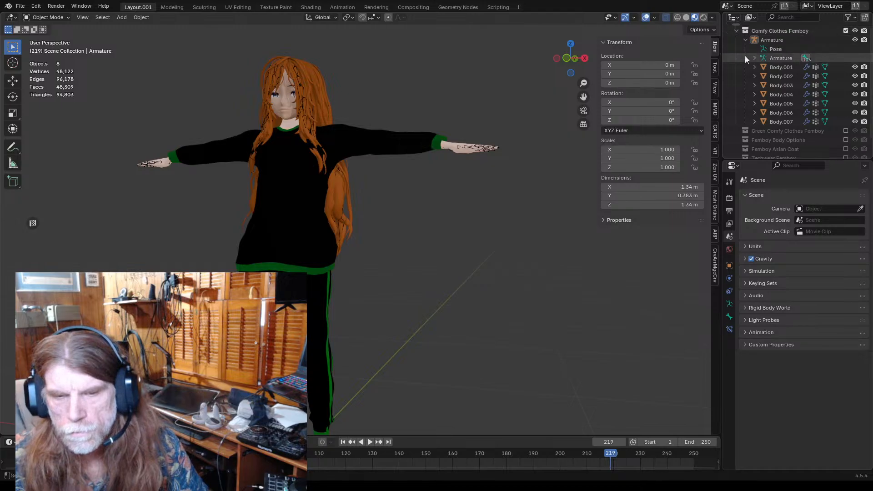
scroll(747, 74, down, 2)
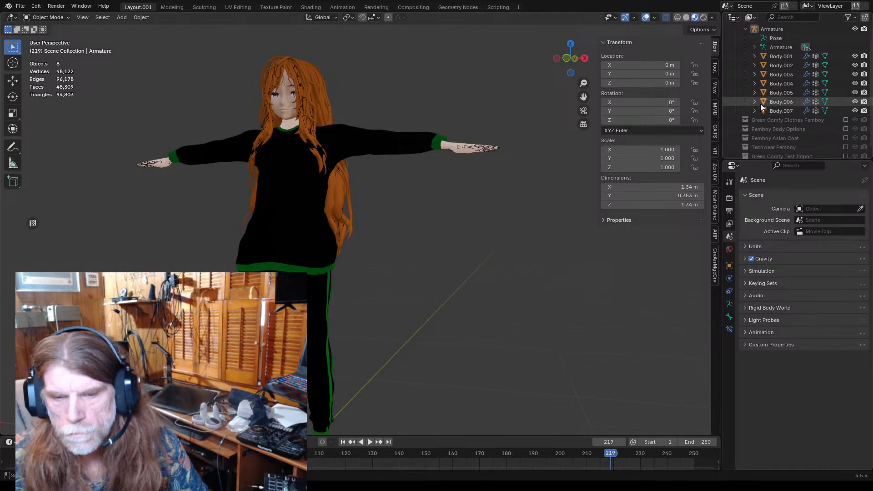
scroll(753, 93, up, 2)
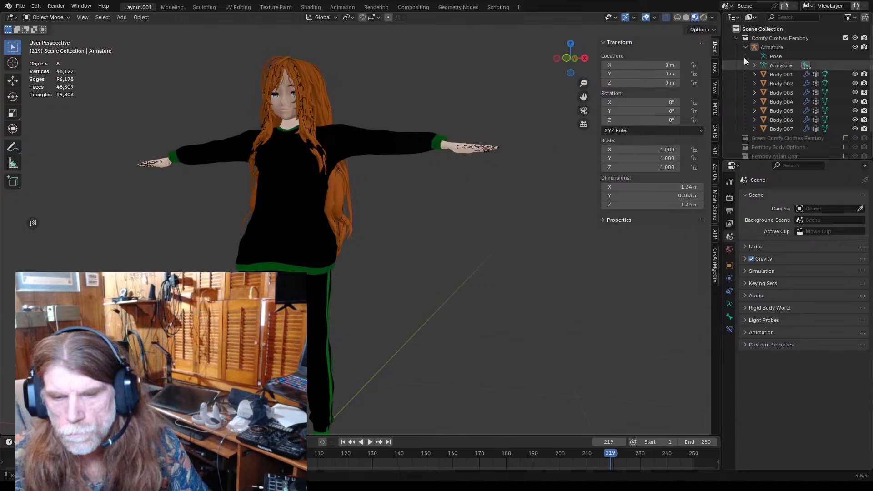
- Hide the Comfy Clothes Femboy collection and enable the Femboy Body Options collection
click(855, 38)
click(856, 38)
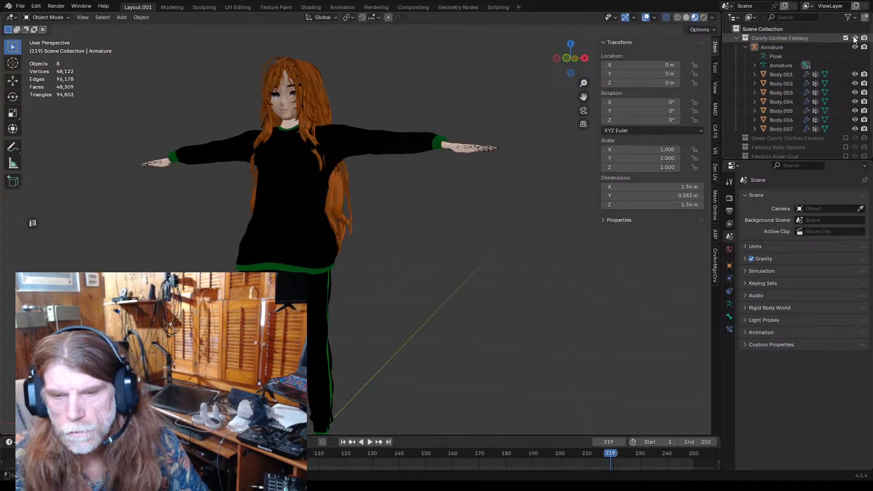
click(856, 38)
scroll(773, 83, down, 3)
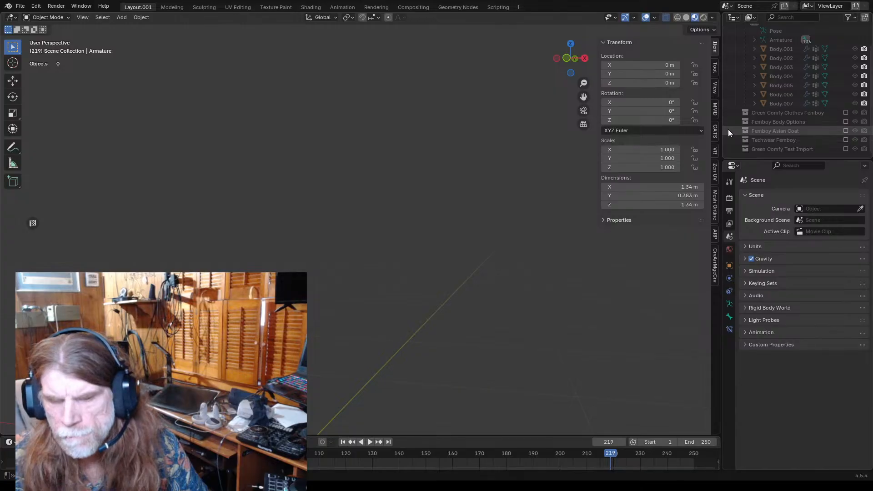
click(846, 121)
scroll(403, 165, down, 3)
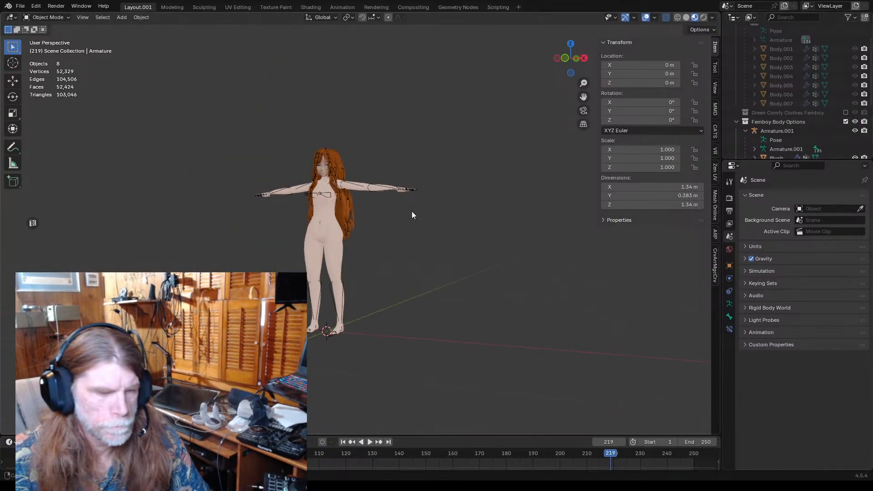
- Isolate the Hands, Feet, Collar Only mesh by hiding every other object in the Femboy Body Options collection
mouse_move(412, 214)
middle_down()
mouse_move(286, 209)
mouse_move(399, 221)
middle_up()
scroll(437, 208, up, 4)
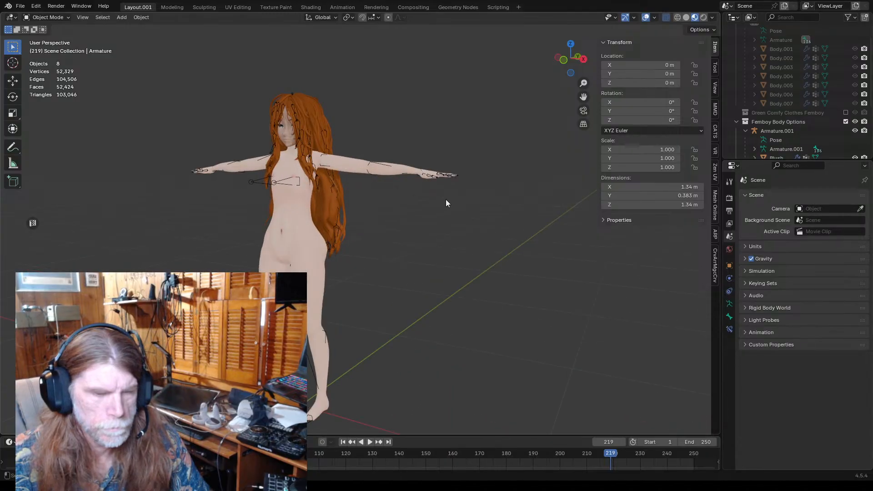
middle_drag(446, 203, 518, 189)
scroll(791, 111, down, 5)
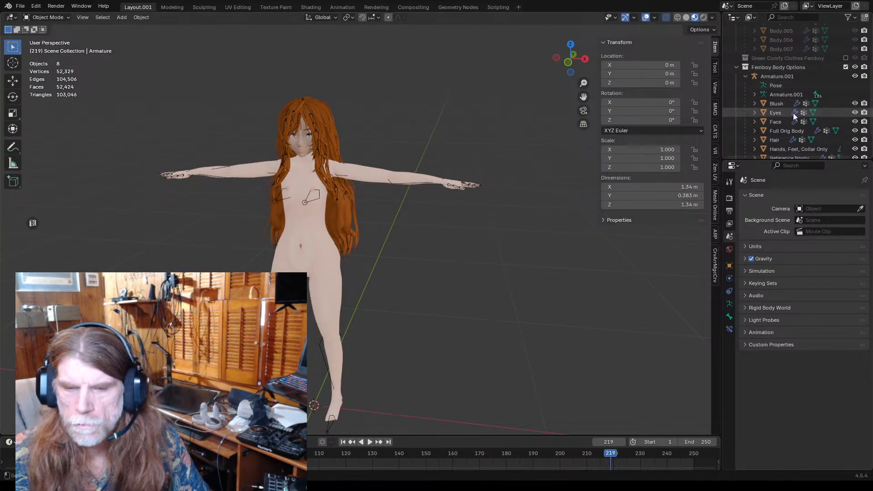
scroll(796, 113, down, 2)
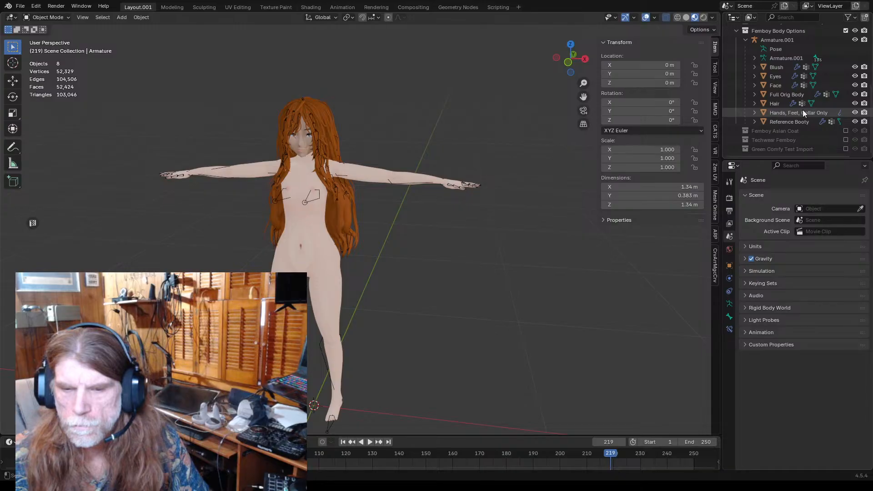
click(804, 113)
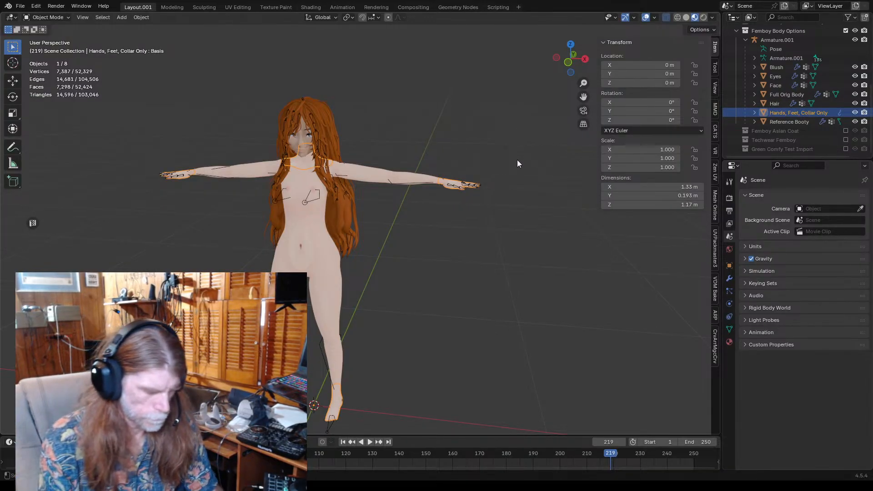
key(ctrl+i)
key(h)
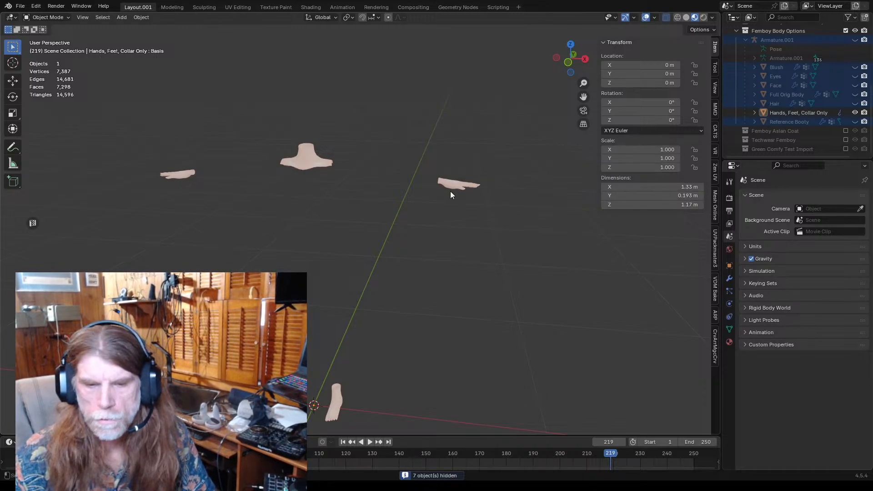
- Apply all transforms to the Hands, Feet, Collar Only mesh
scroll(451, 191, down, 2)
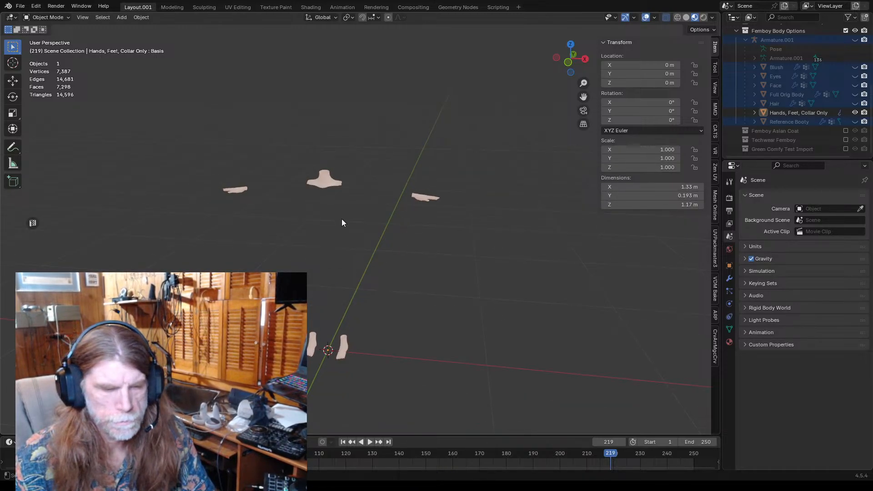
click(325, 179)
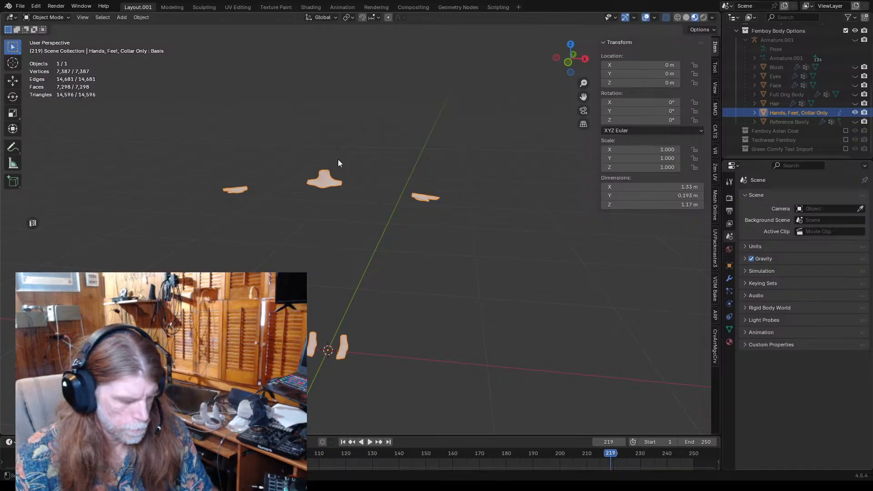
key(ctrl+a)
click(303, 161)
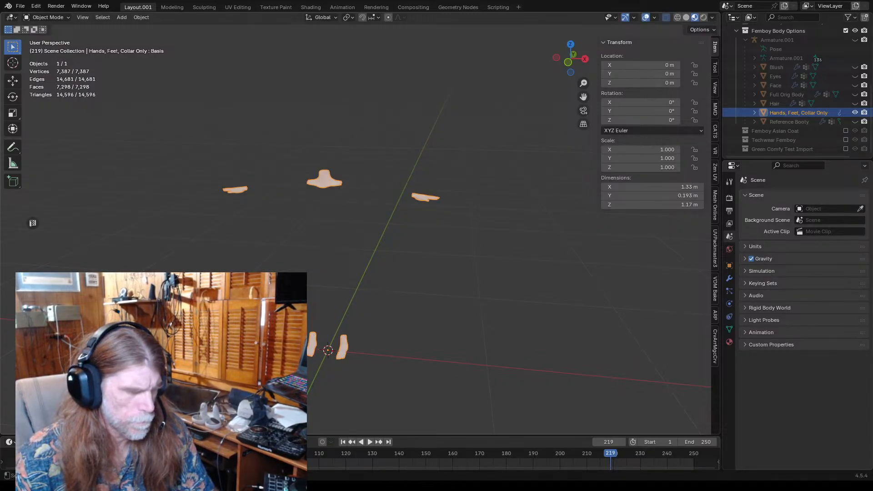
- Set the Hands, Feet, Collar Only mesh's origin to the 3D cursor
click(310, 260)
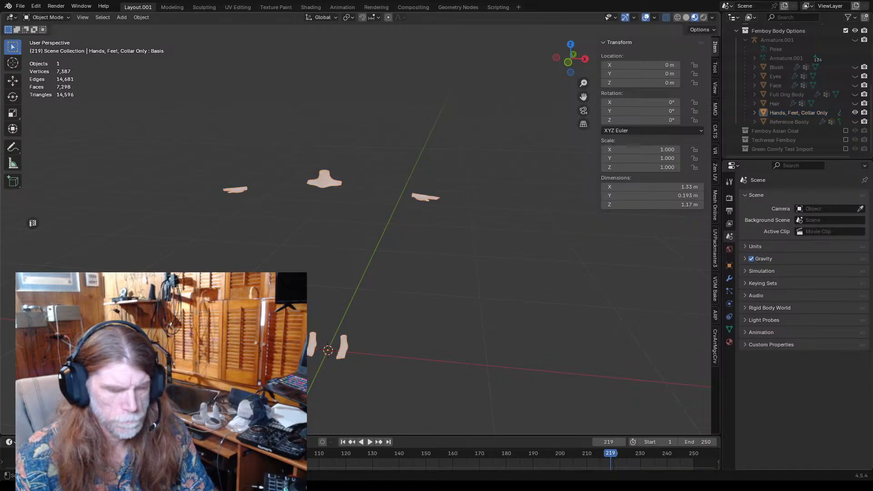
click(325, 181)
right_click(325, 181)
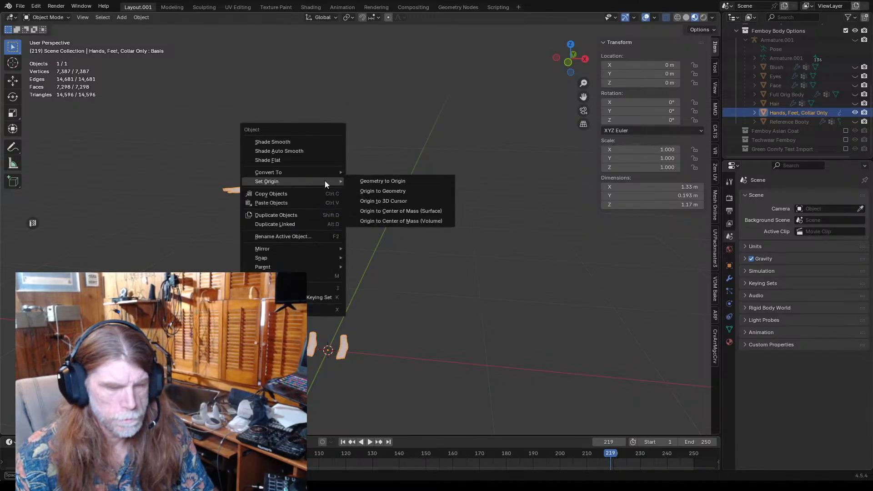
mouse_move(277, 181)
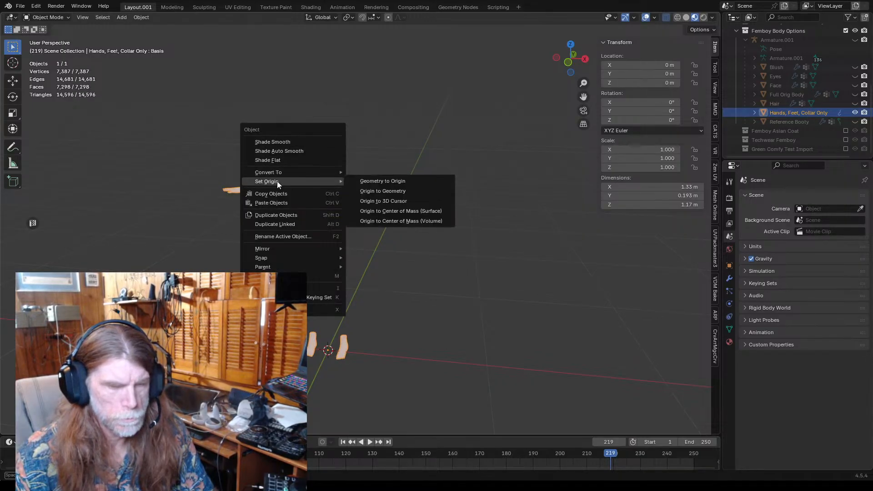
click(406, 200)
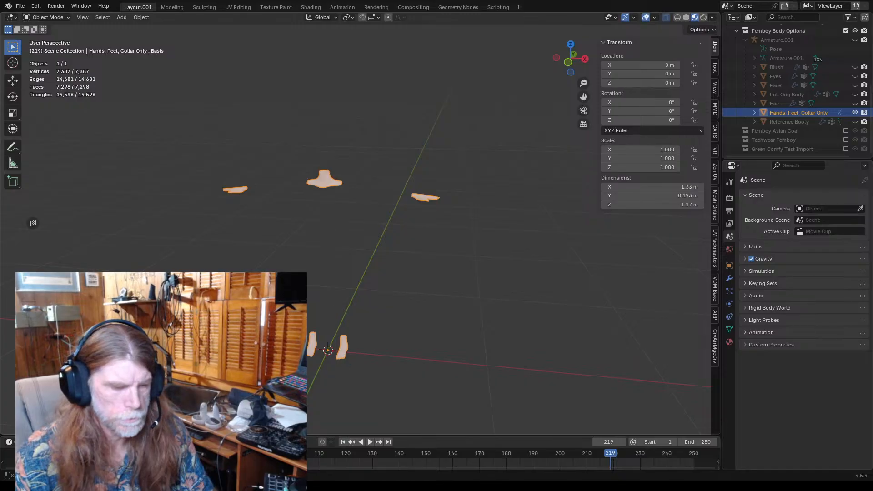
key(alt+a)
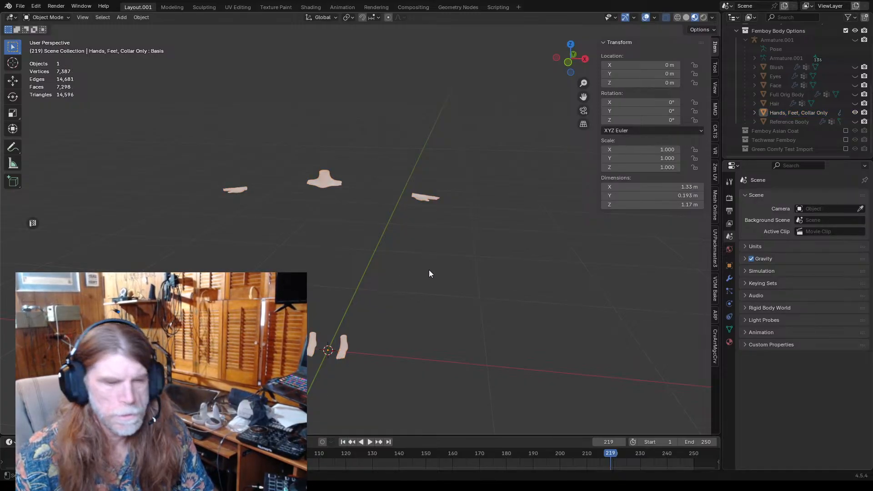
- Duplicate the Hands, Feet, Collar Only mesh in place and move the copy into the Comfy Clothes Femboy collection
click(783, 112)
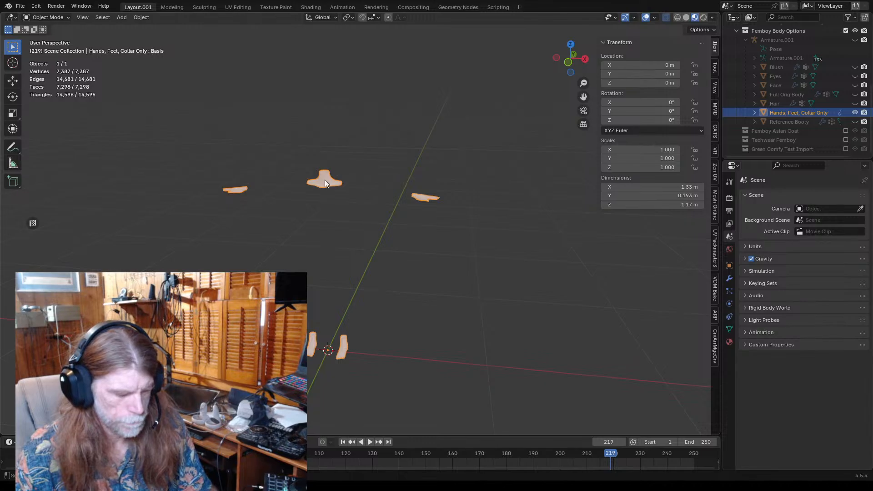
key(shift+d)
key(Escape)
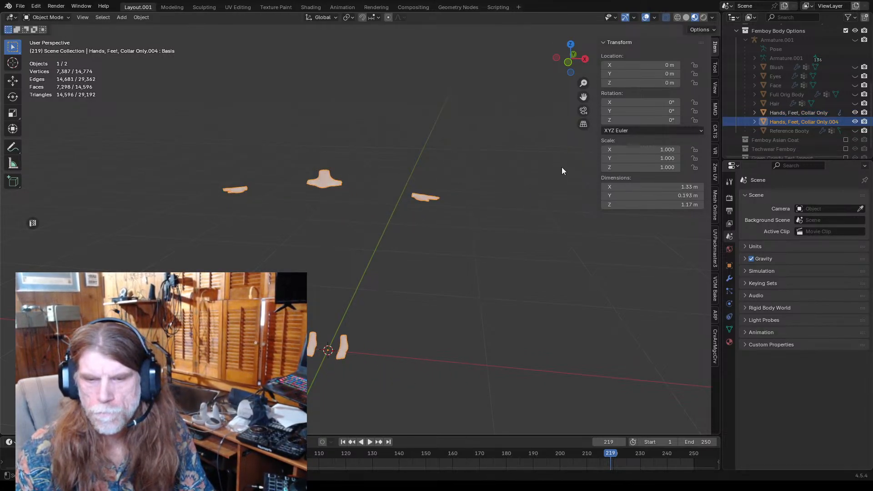
scroll(757, 100, up, 3)
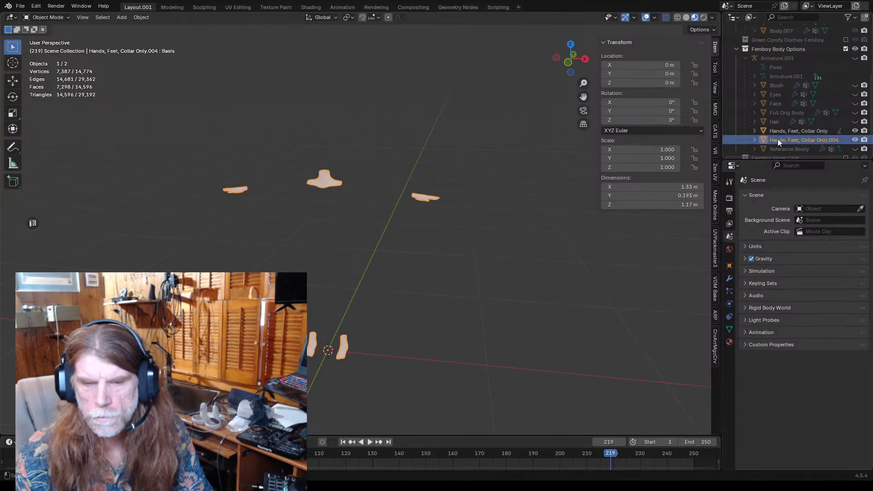
drag(777, 140, 785, 45)
drag(786, 58, 771, 108)
scroll(794, 119, down, 3)
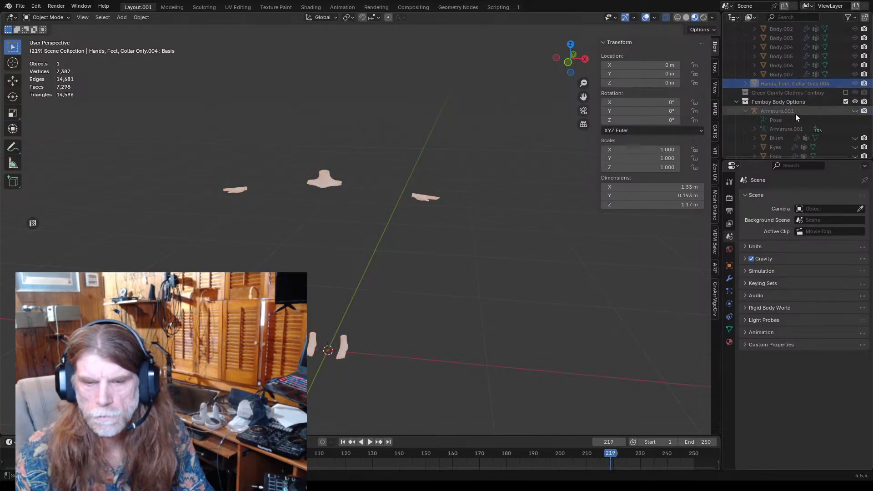
scroll(780, 84, up, 3)
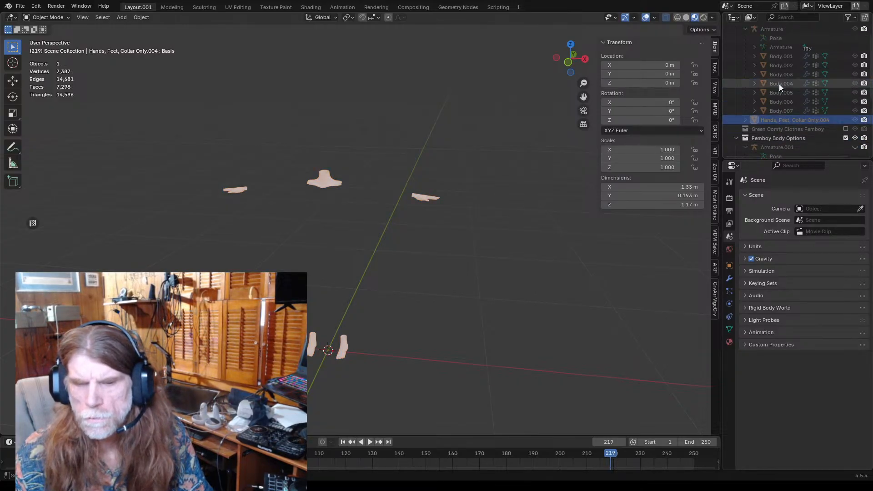
scroll(780, 85, down, 2)
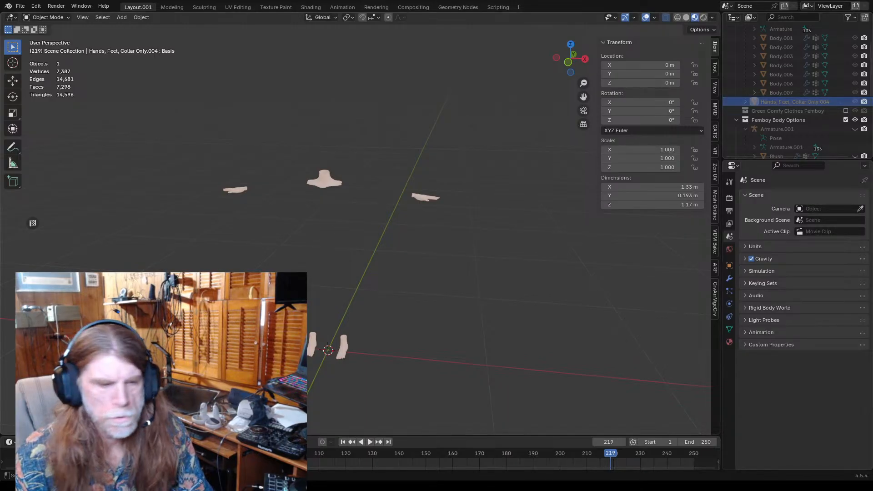
- Show Armature.001 and clear the original Hands, Feet, Collar Only mesh's parent while keeping its transformation
click(313, 338)
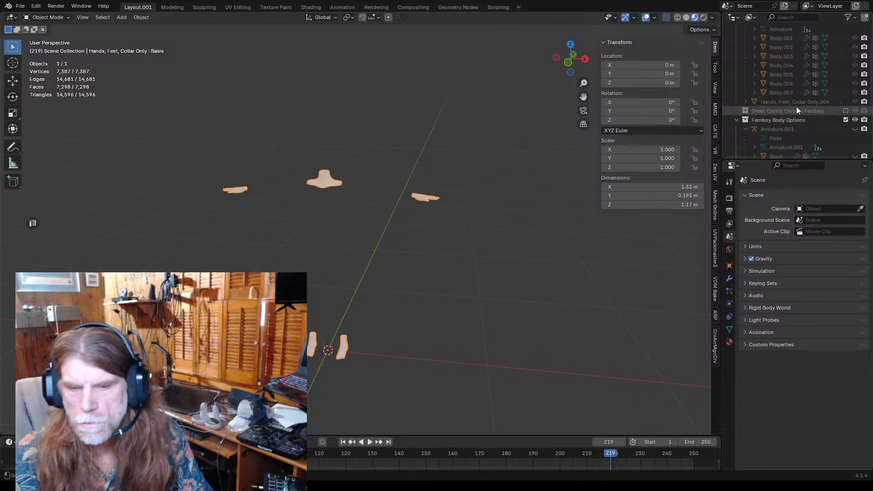
click(855, 129)
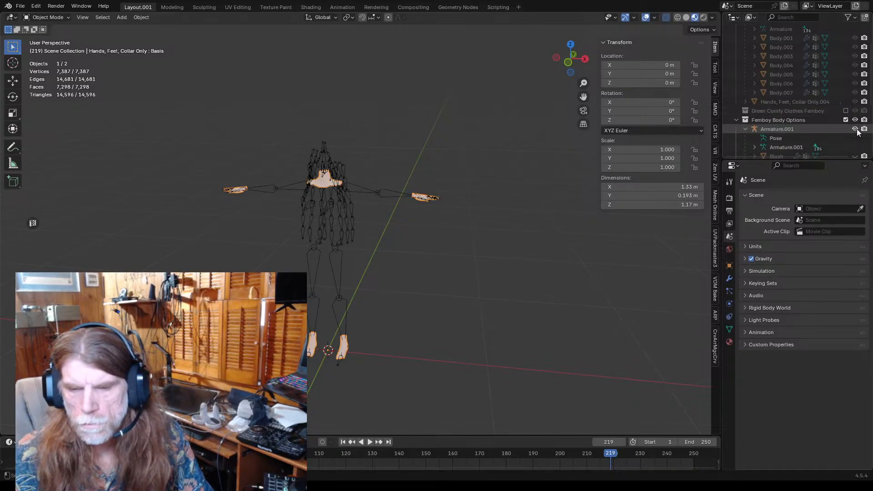
click(362, 191)
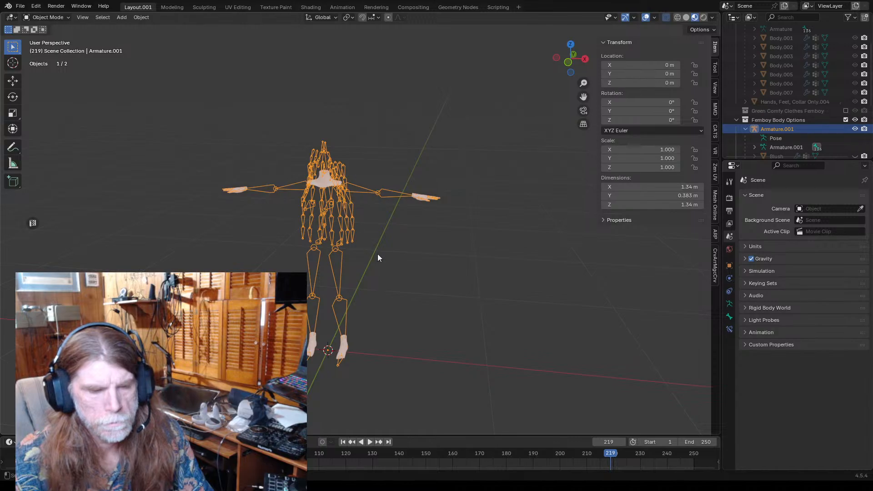
click(319, 184)
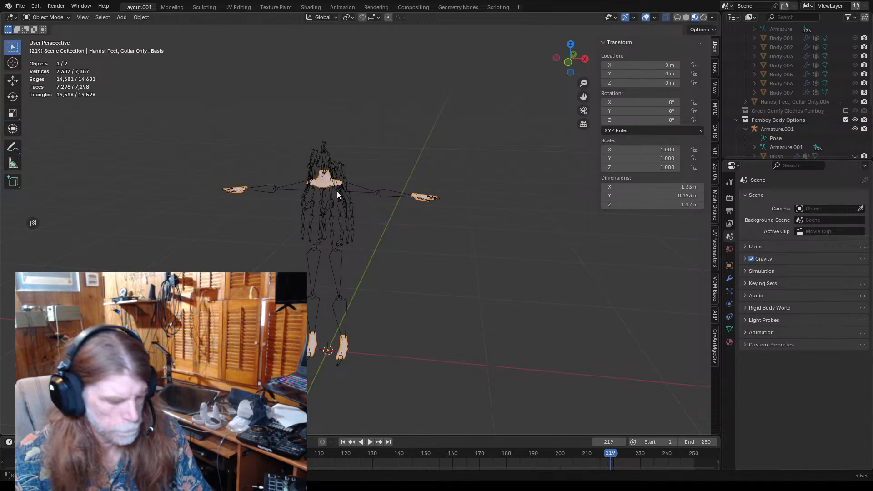
shift+click(357, 187)
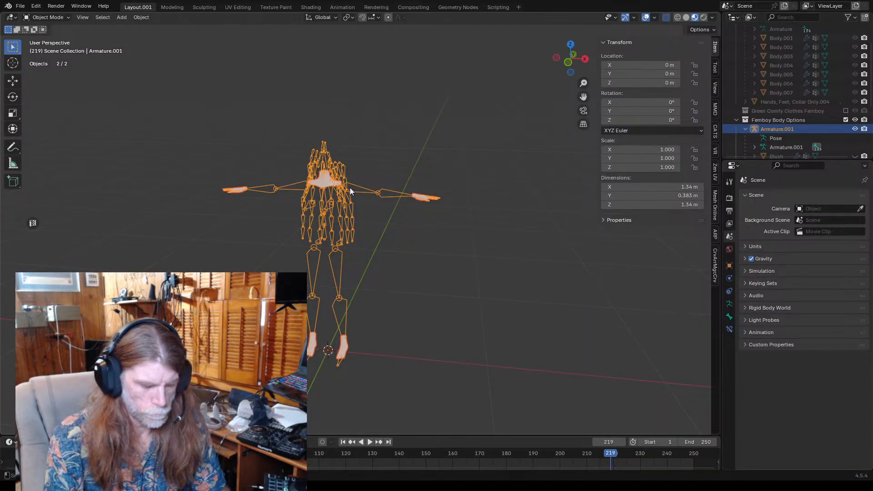
right_click(328, 160)
mouse_move(326, 157)
mouse_move(294, 241)
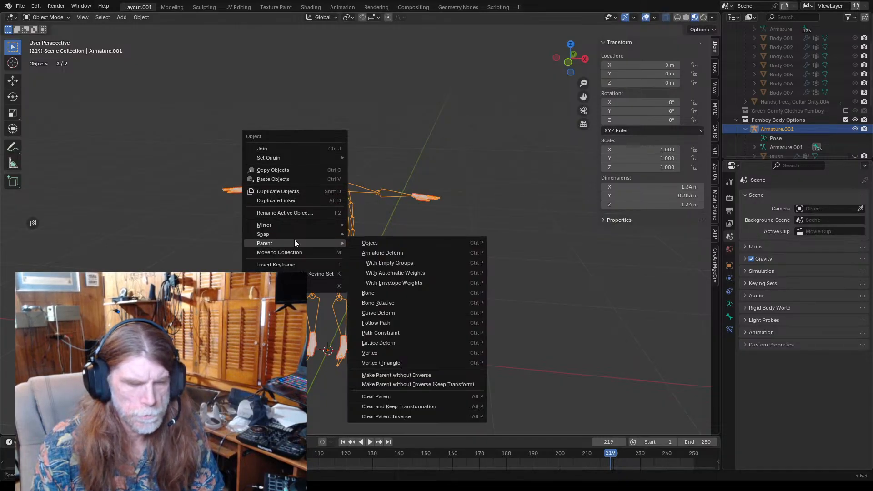
click(388, 407)
key(alt+a)
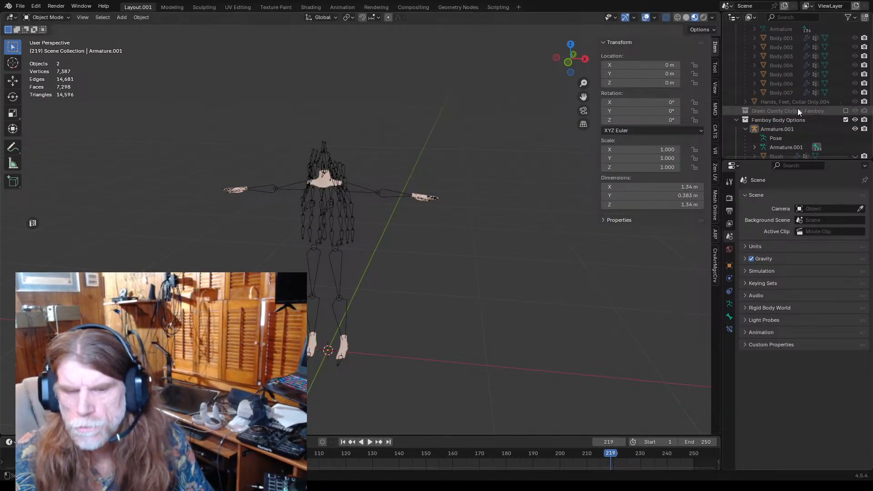
- Move the original, unparented Hands, Feet, Collar Only mesh into the Comfy Clothes Femboy collection
scroll(786, 58, up, 2)
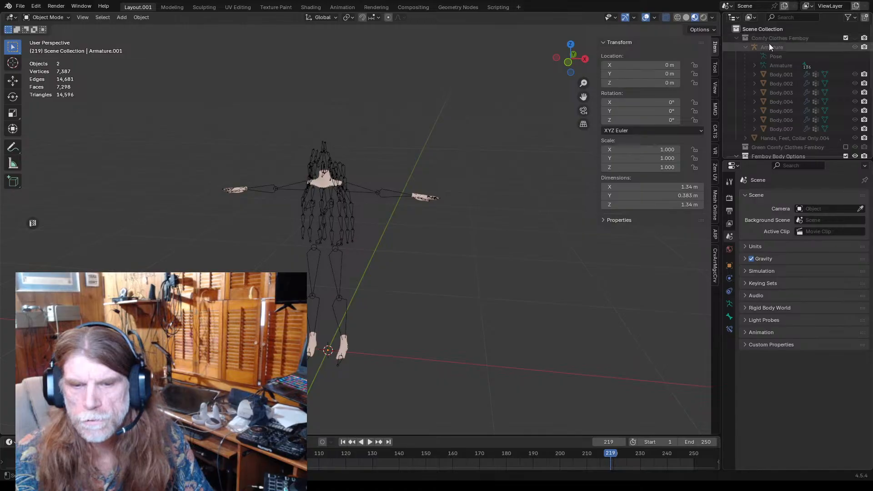
scroll(769, 55, down, 2)
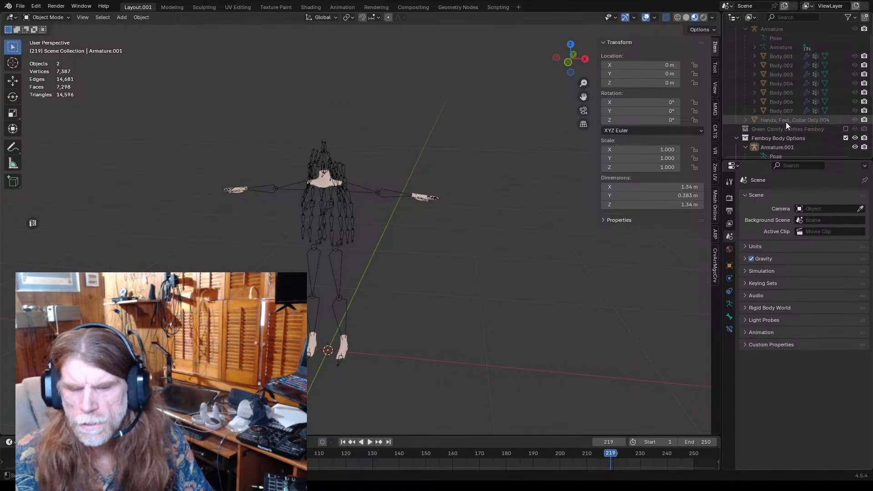
click(769, 120)
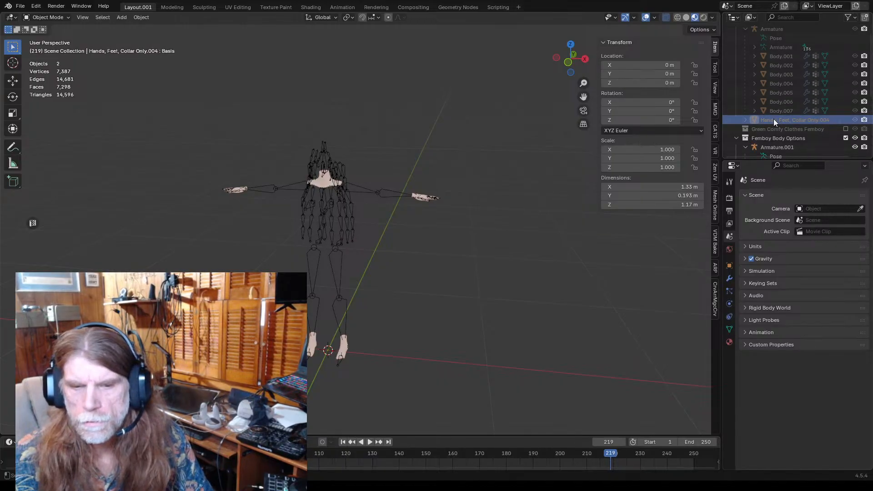
drag(774, 118, 769, 135)
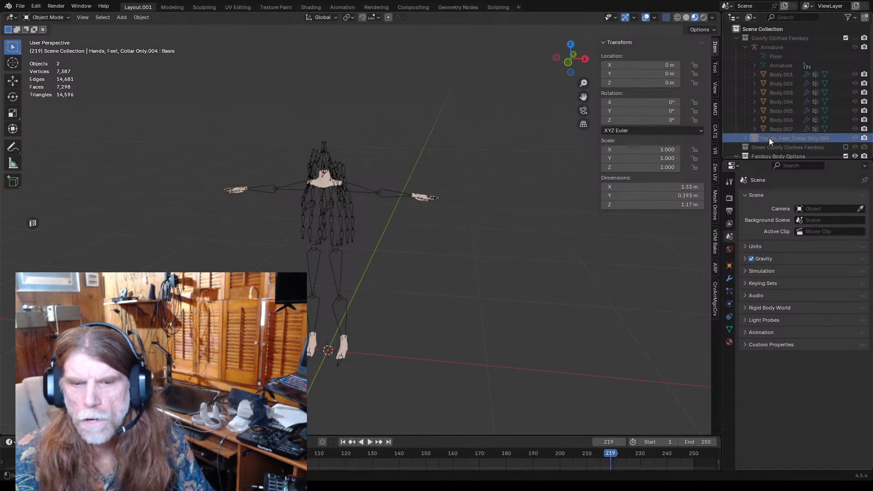
scroll(771, 116, down, 5)
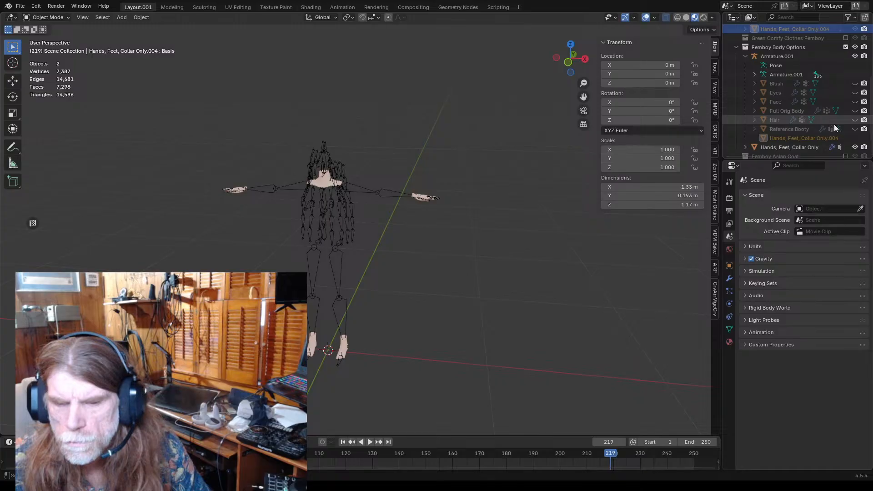
scroll(825, 114, down, 2)
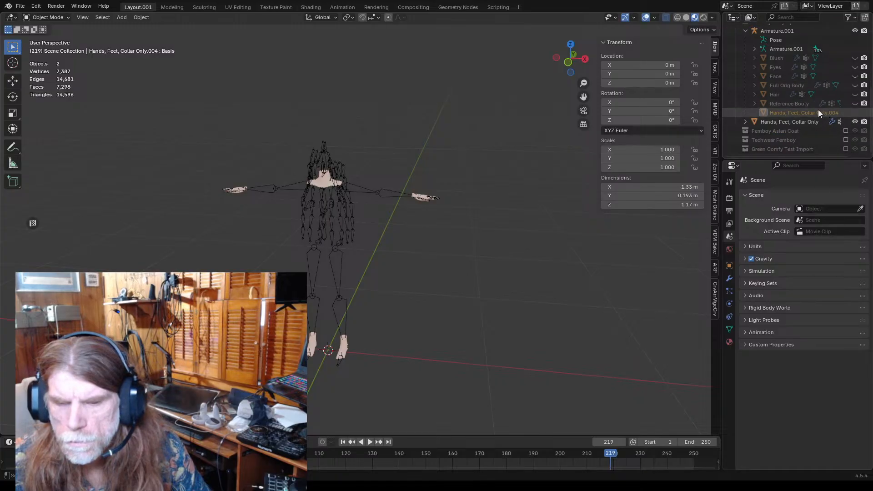
click(771, 122)
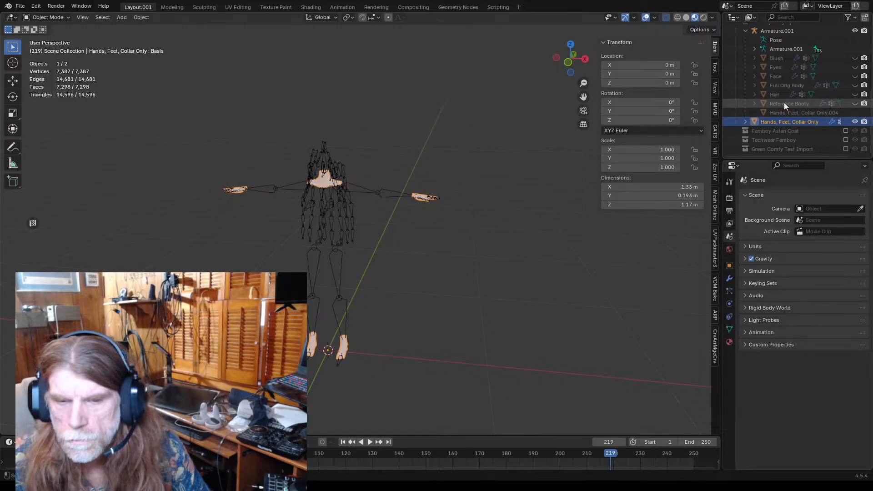
scroll(784, 102, up, 1)
drag(765, 139, 773, 36)
scroll(778, 66, down, 2)
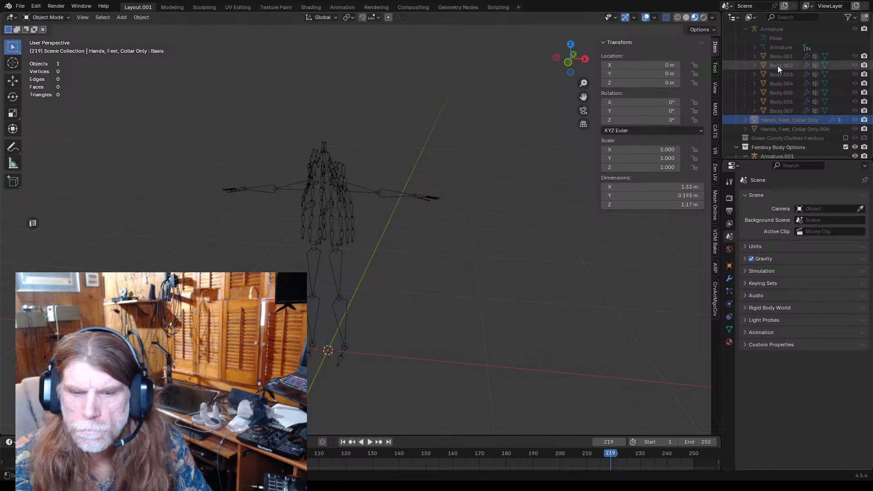
- Move the duplicate Hands, Feet, Collar Only.004 mesh back into the Femboy Body Options collection and hide it
drag(764, 111, 770, 58)
scroll(793, 105, down, 1)
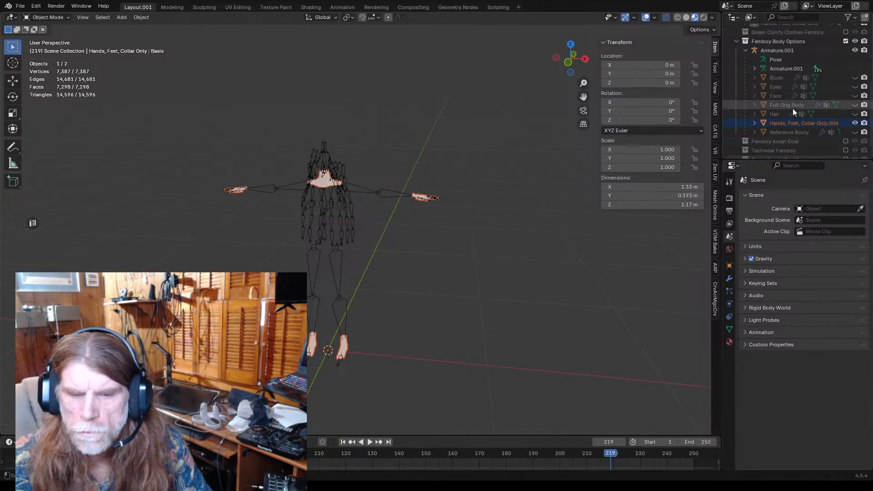
click(855, 124)
click(855, 123)
click(856, 124)
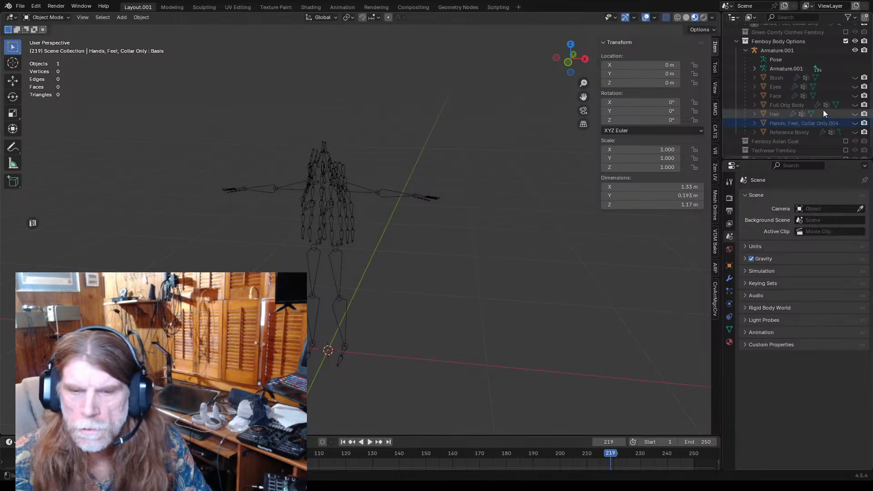
- Show the Blush mesh in Femboy Body Options and exclude the Comfy Clothes Femboy collection from the view layer
click(846, 41)
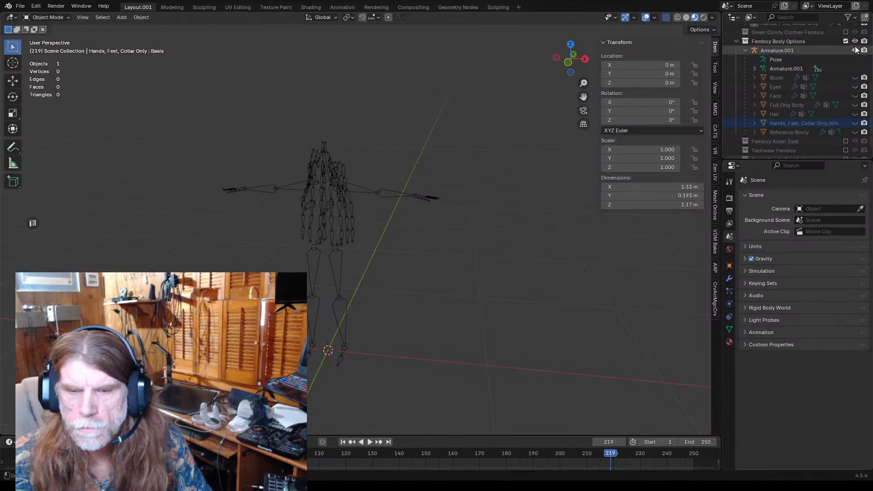
click(855, 78)
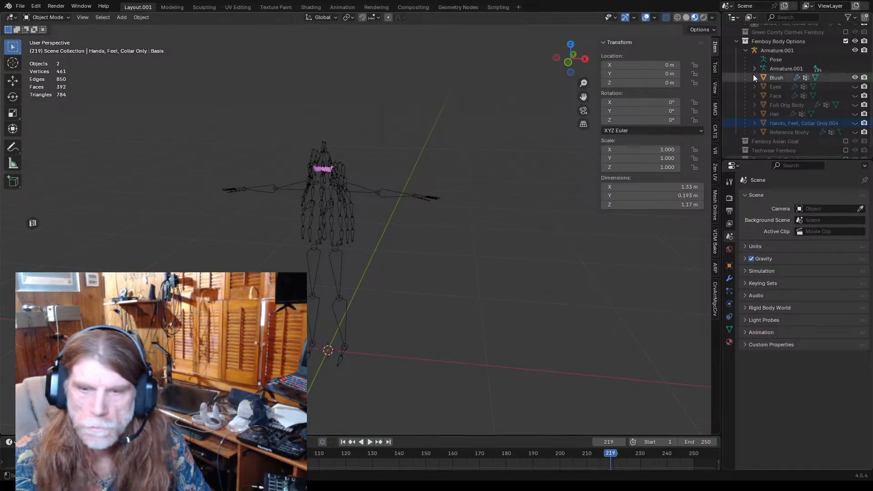
scroll(819, 66, up, 5)
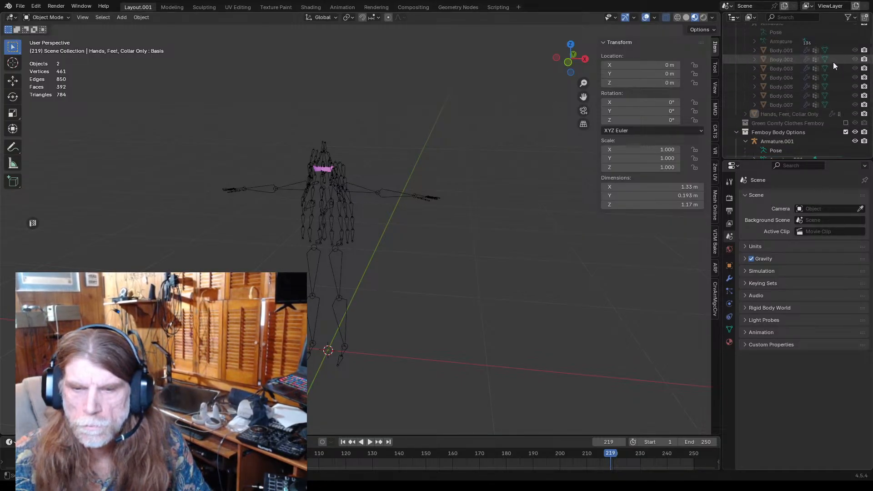
scroll(834, 62, up, 2)
click(845, 39)
scroll(546, 109, down, 1)
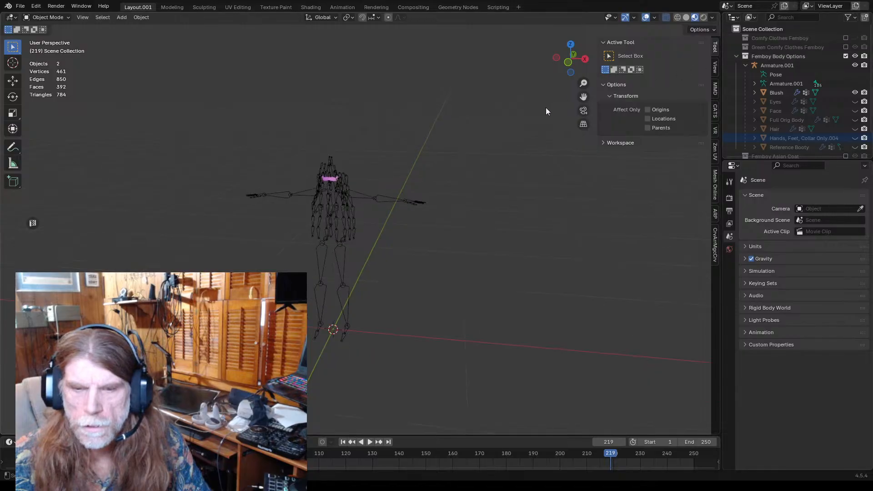
- Unhide all objects in the Femboy Body Options collection and exclude the collection from the view layer
scroll(550, 112, down, 1)
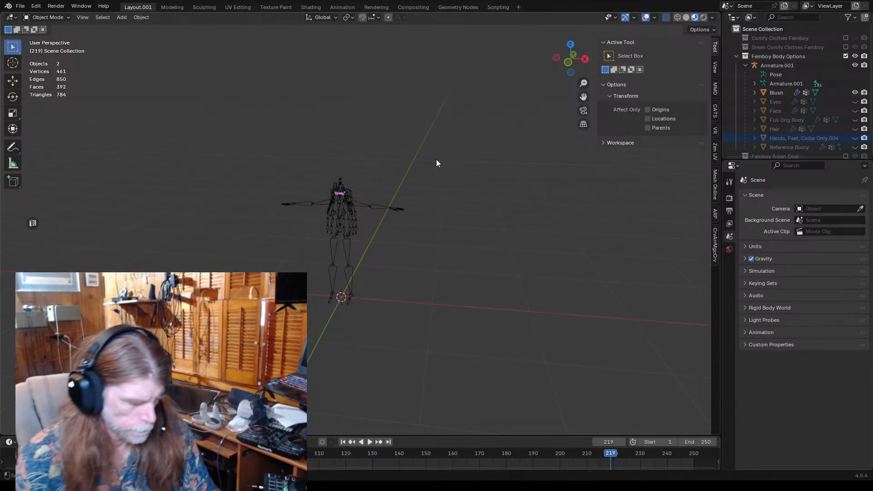
key(alt+h)
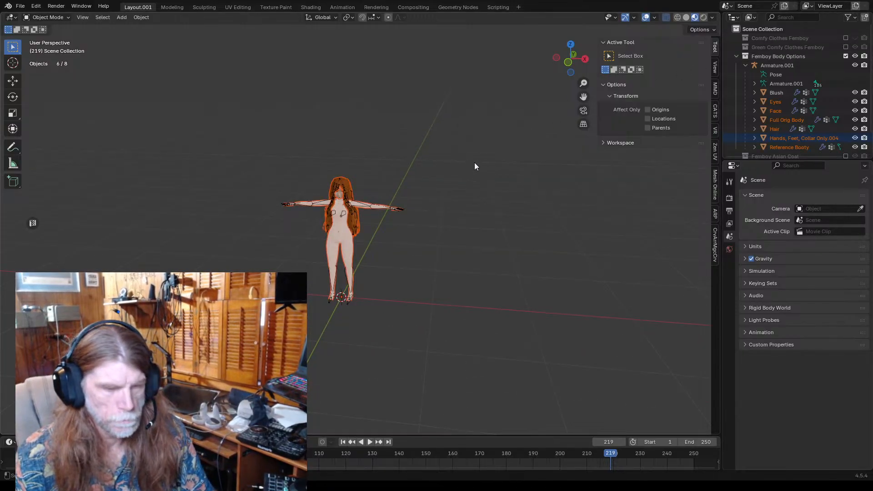
click(846, 56)
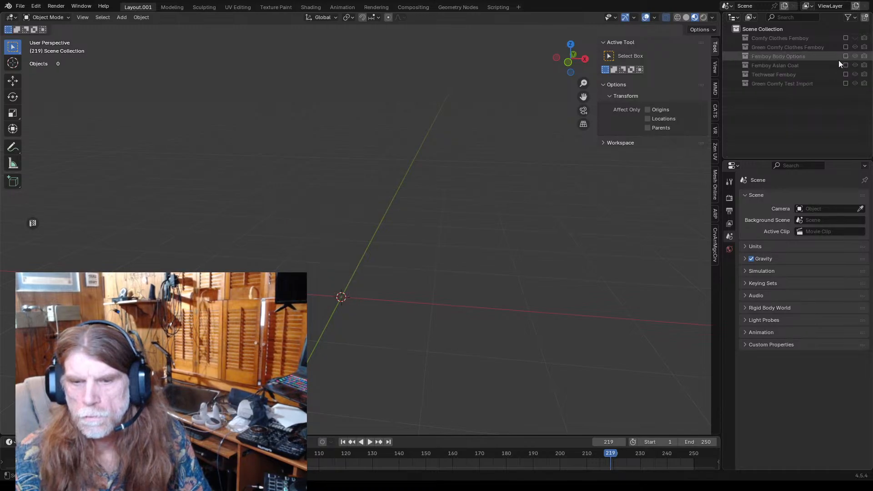
- Include the Comfy Clothes Femboy collection in the view layer again and make it visible in the viewport
click(845, 37)
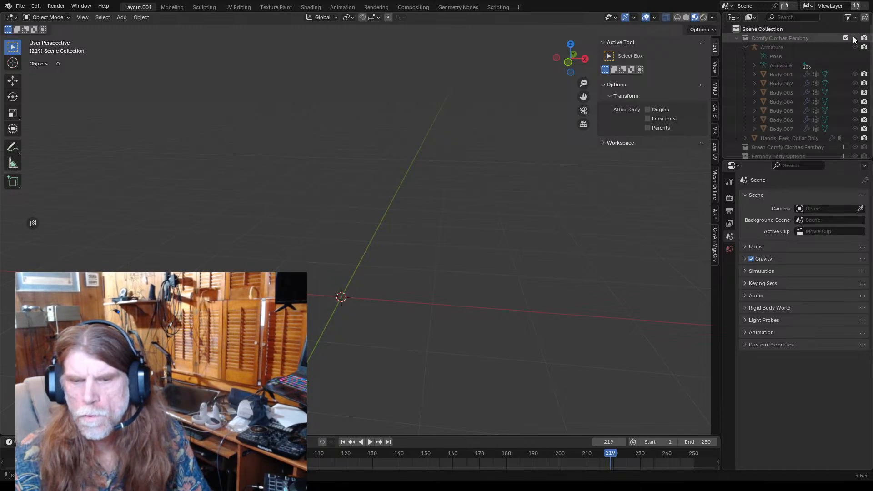
click(856, 38)
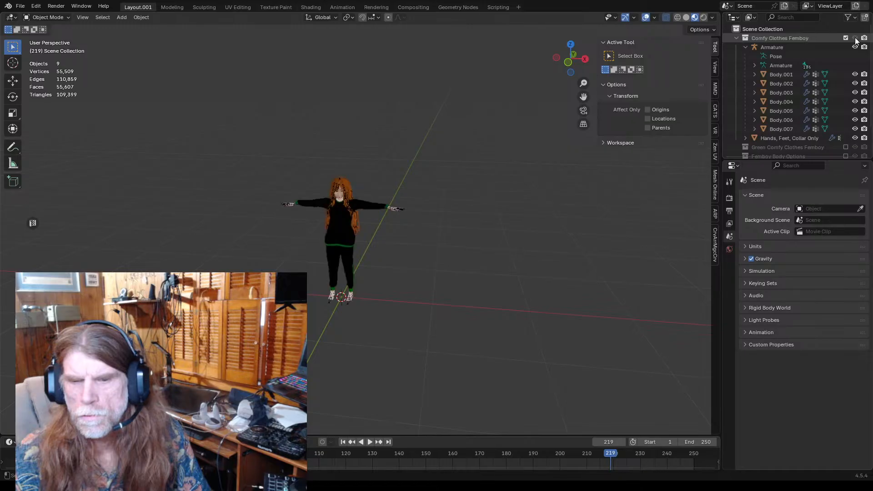
middle_drag(473, 179, 493, 173)
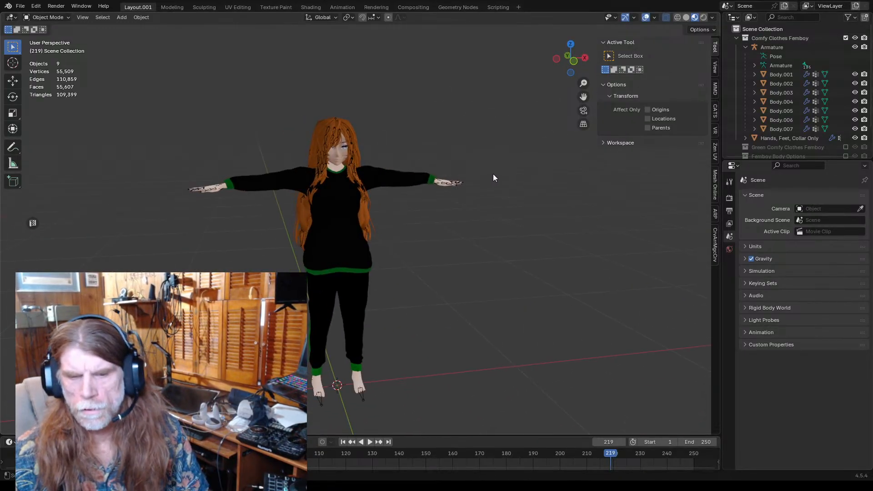
- Hide the full-body Body.007 mesh in the Comfy Clothes Femboy collection
click(761, 139)
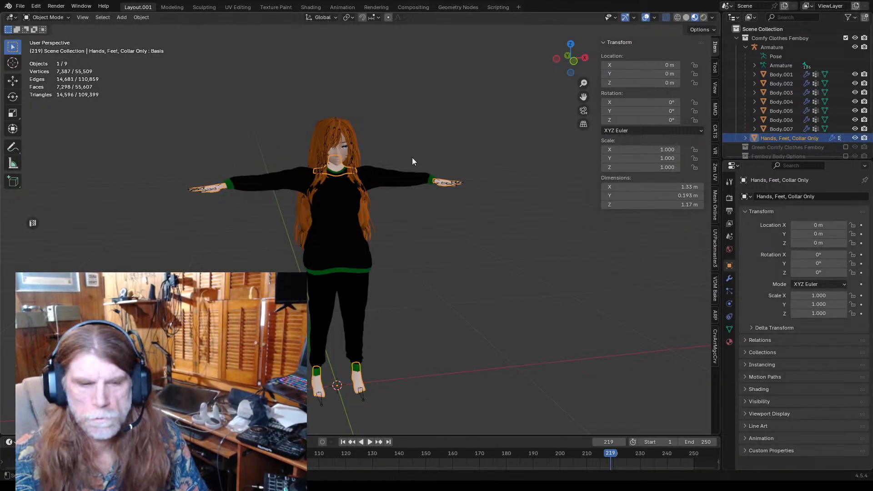
click(494, 179)
scroll(350, 170, up, 2)
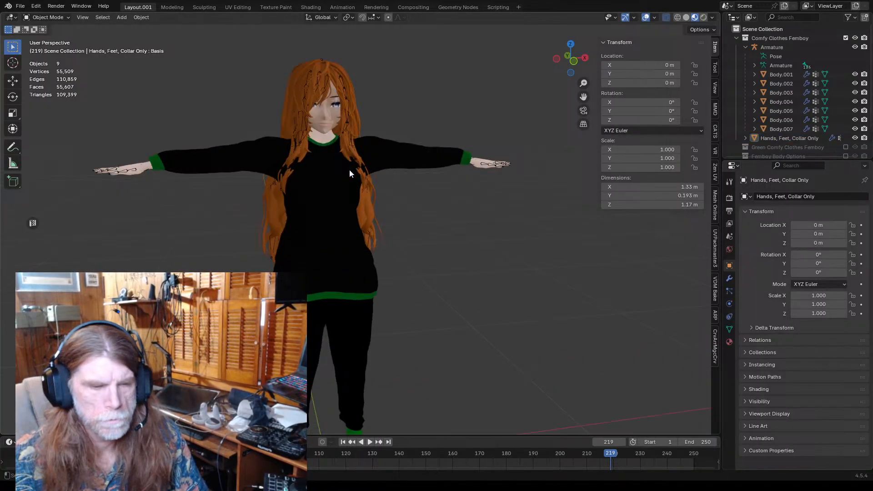
click(324, 140)
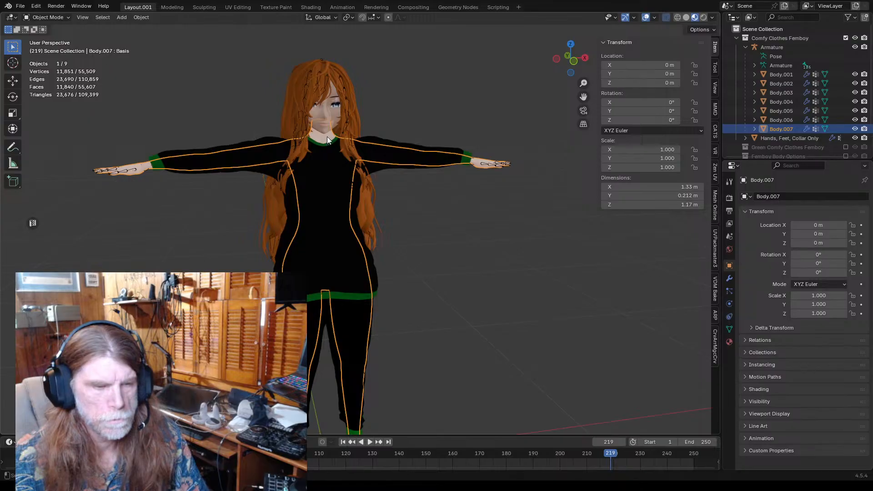
click(855, 129)
- Try parenting the Hands, Feet, Collar Only mesh to the Armature with automatic weights
click(779, 138)
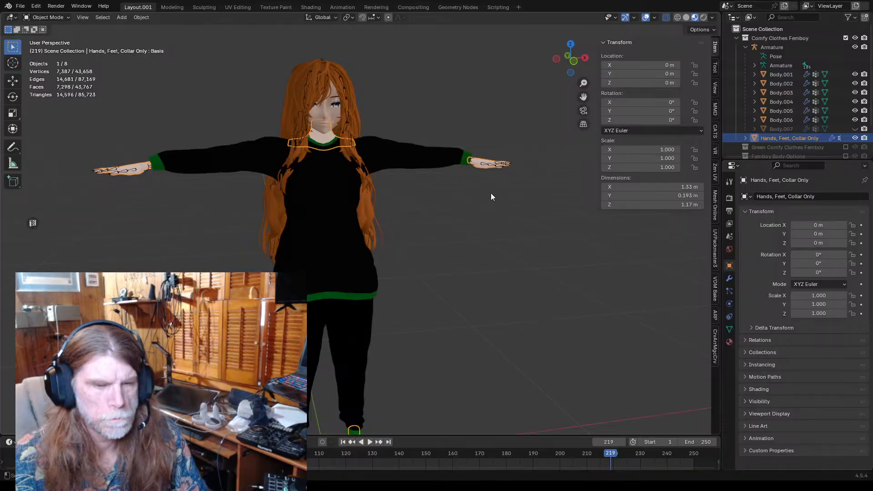
middle_drag(491, 195, 444, 207)
scroll(409, 250, up, 4)
scroll(408, 244, down, 4)
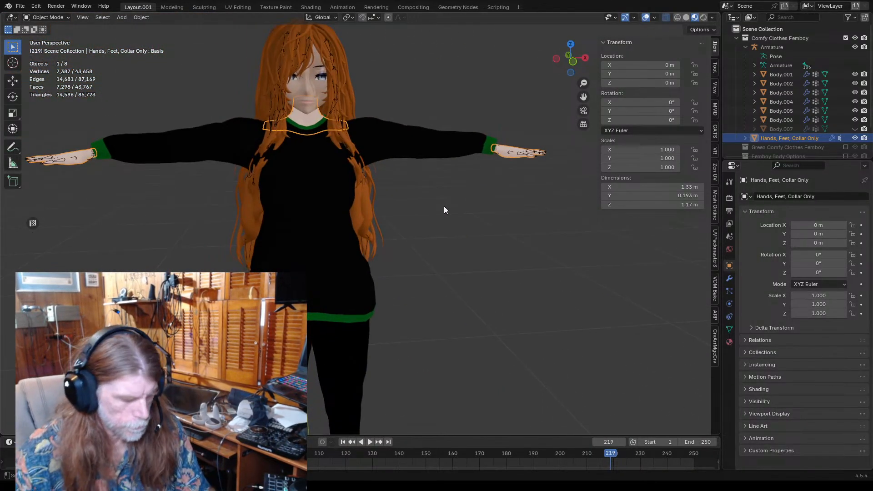
mouse_move(437, 263)
middle_down()
mouse_move(427, 238)
mouse_move(407, 263)
mouse_move(441, 251)
middle_up()
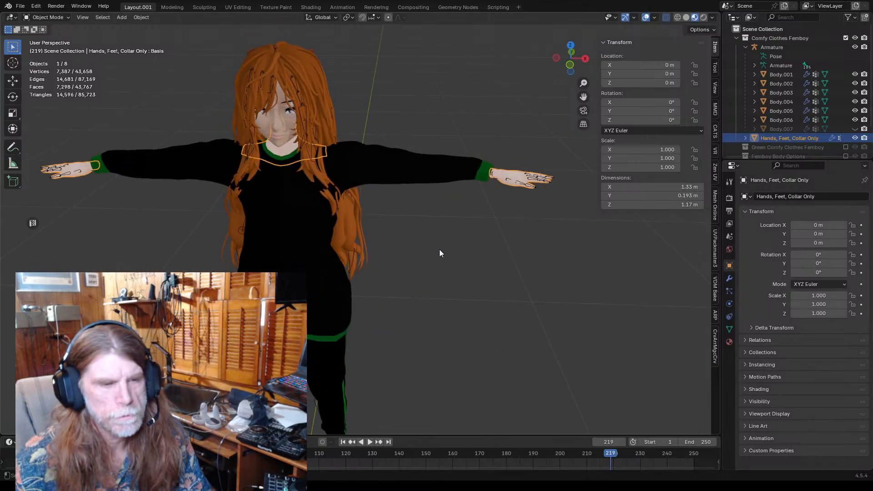
scroll(283, 148, up, 3)
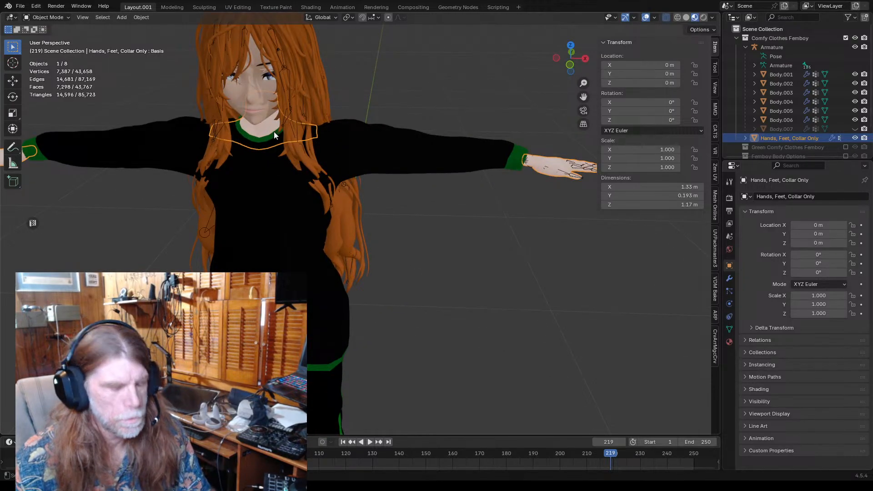
scroll(284, 87, down, 1)
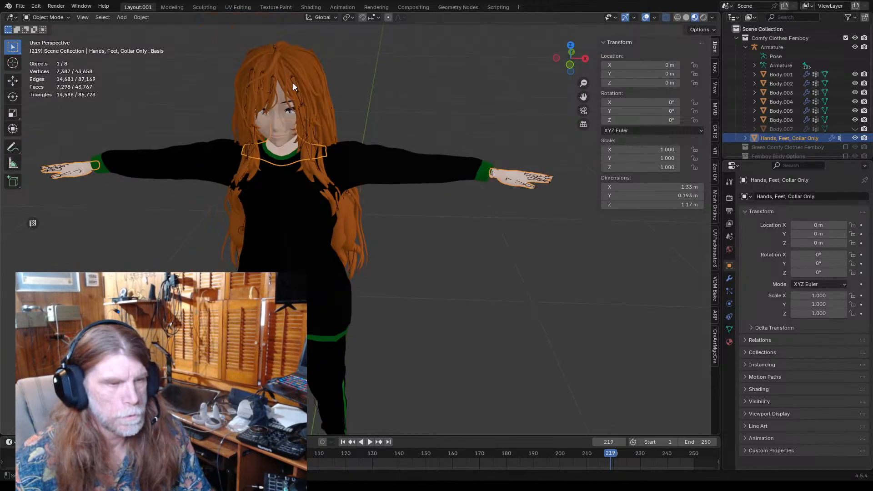
shift+click(296, 88)
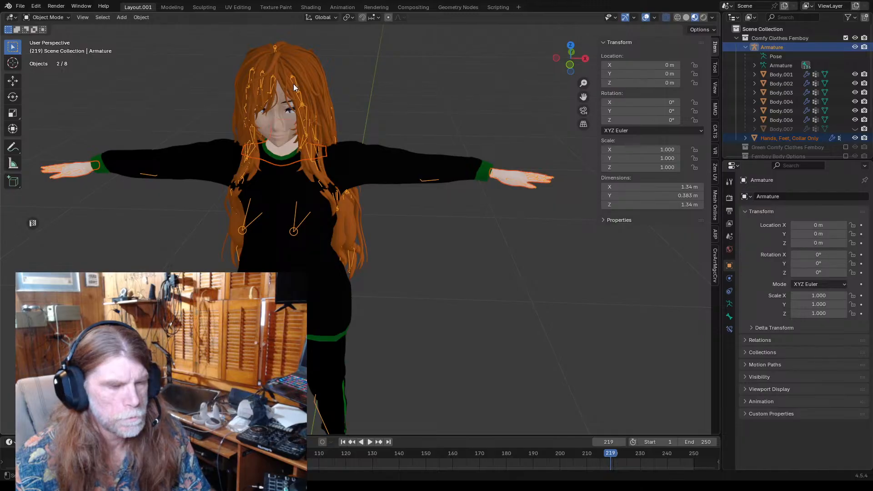
key(ctrl+p)
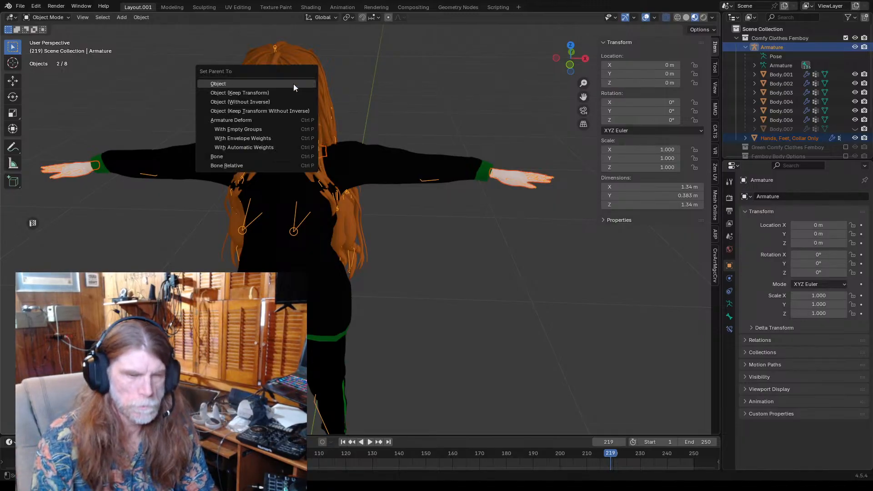
click(255, 147)
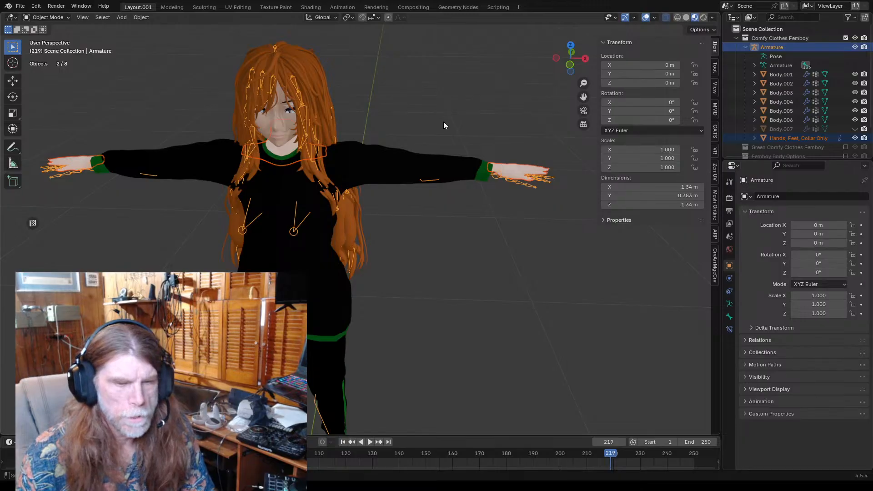
middle_drag(470, 220, 454, 210)
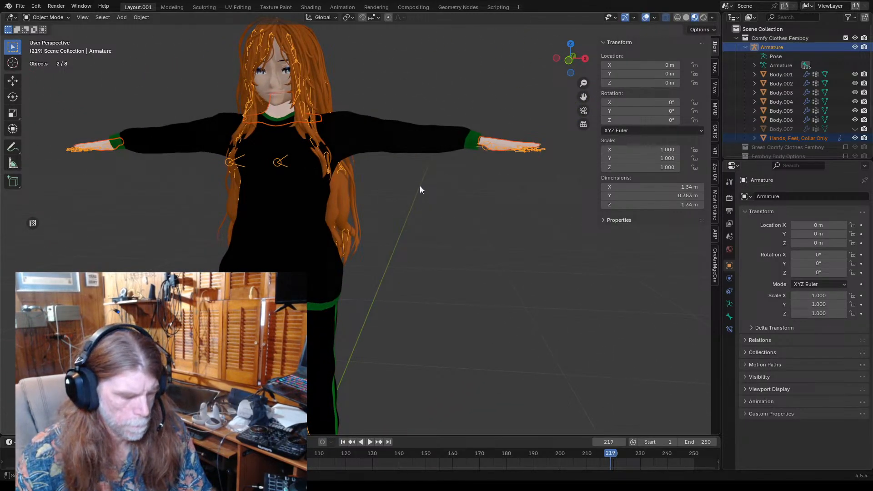
middle_drag(441, 200, 397, 194)
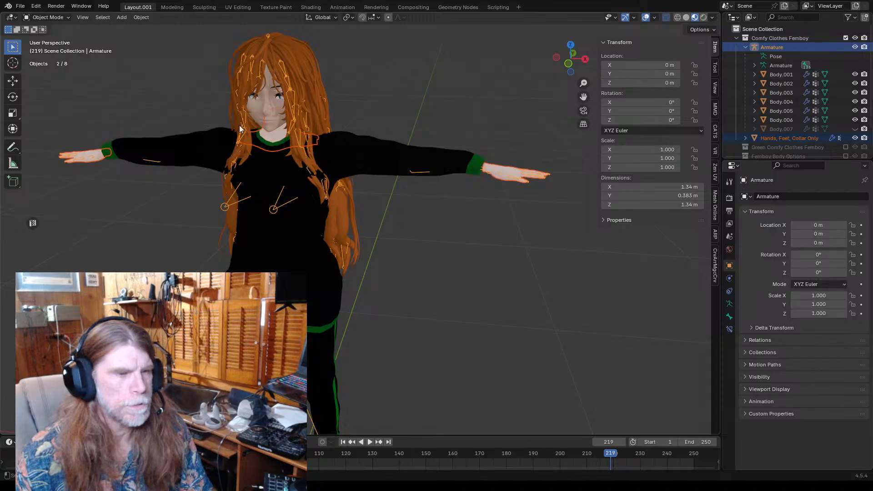
- Try parenting the Hands, Feet, Collar Only mesh to the Armature with empty groups, and undo the parenting
click(504, 172)
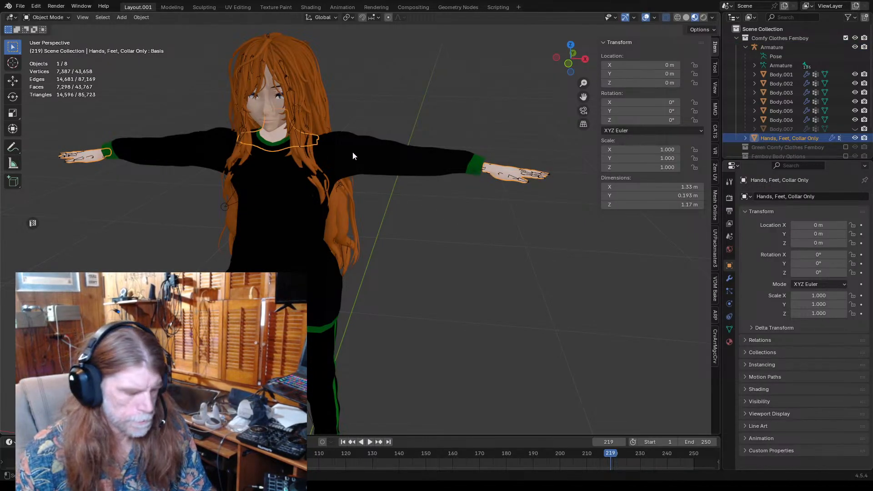
click(433, 219)
click(491, 171)
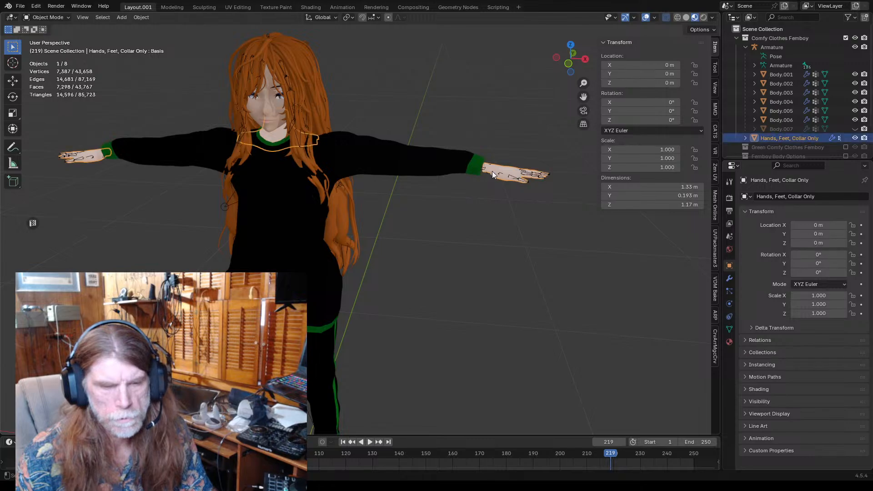
click(458, 218)
click(269, 139)
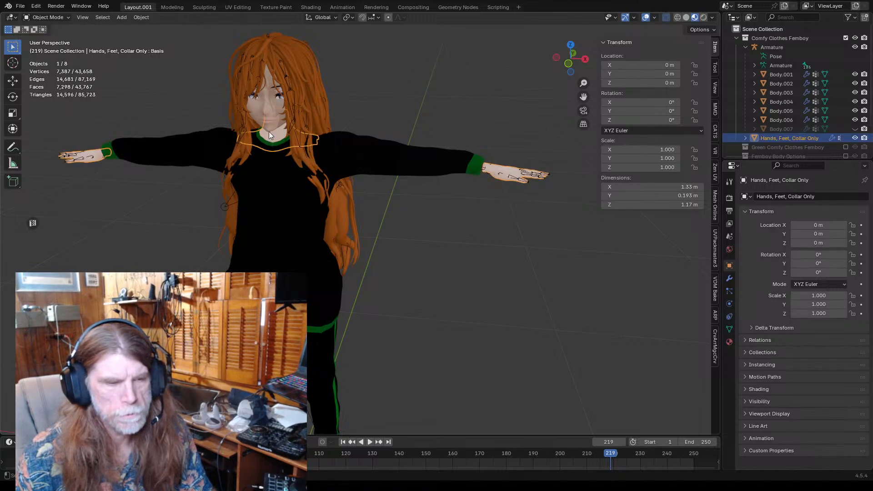
shift+click(511, 176)
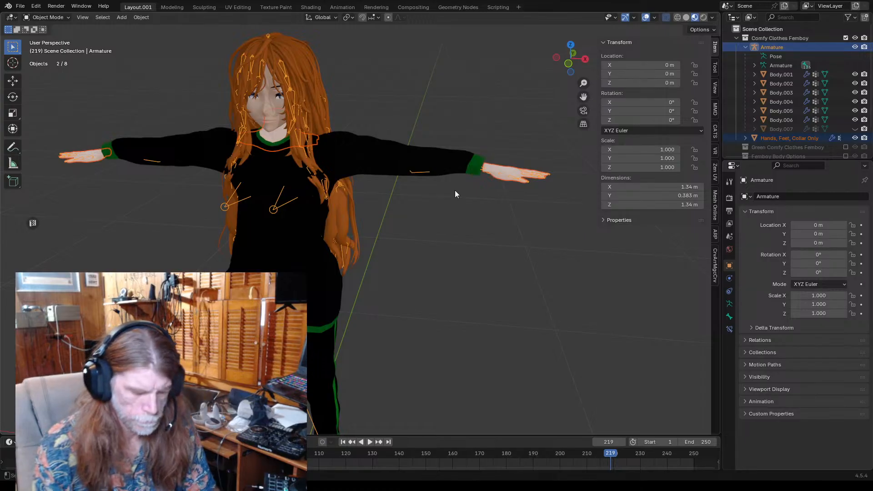
key(ctrl+p)
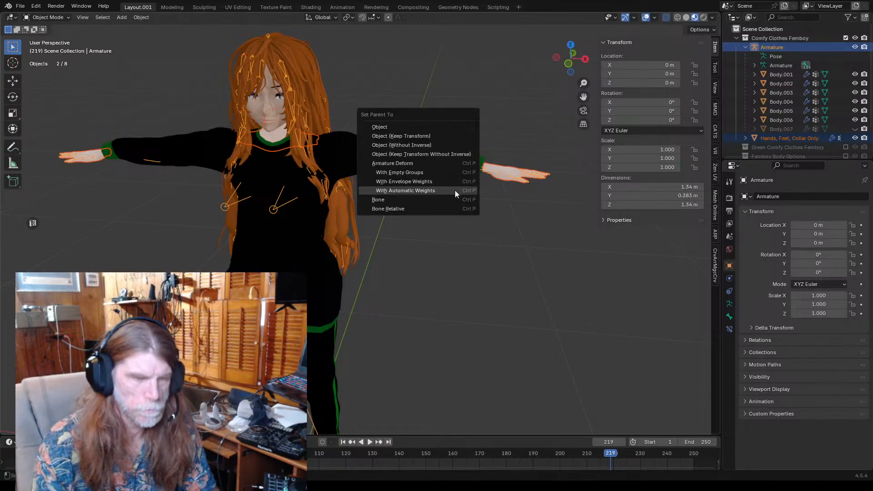
click(424, 173)
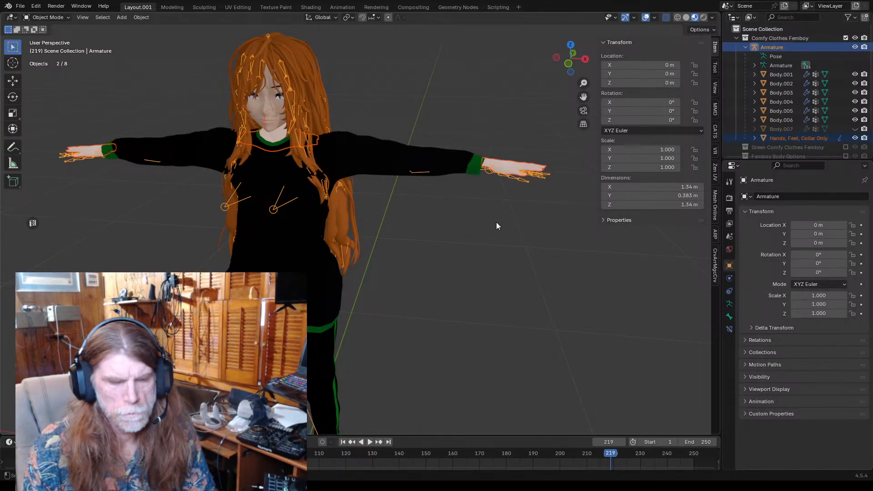
middle_drag(495, 222, 402, 234)
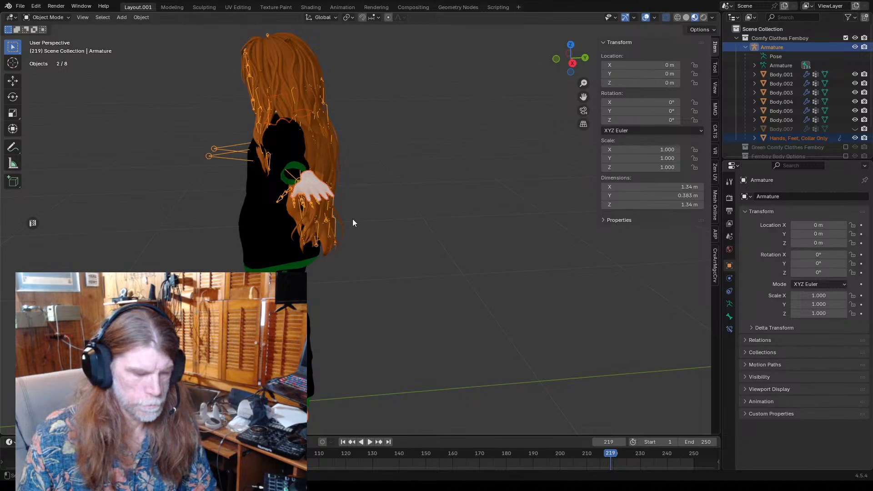
key(ctrl+z)
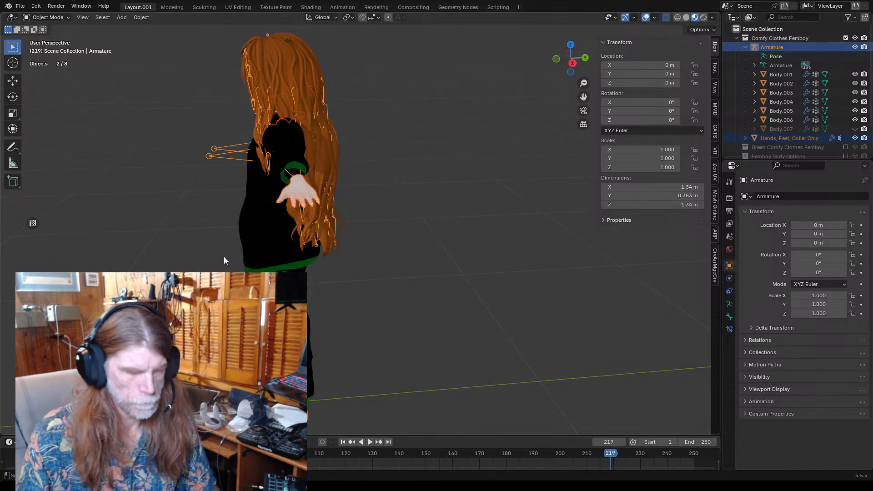
- Set the target object of the Armature modifier on the Hands, Feet, Collar Only mesh to Armature
scroll(373, 221, up, 2)
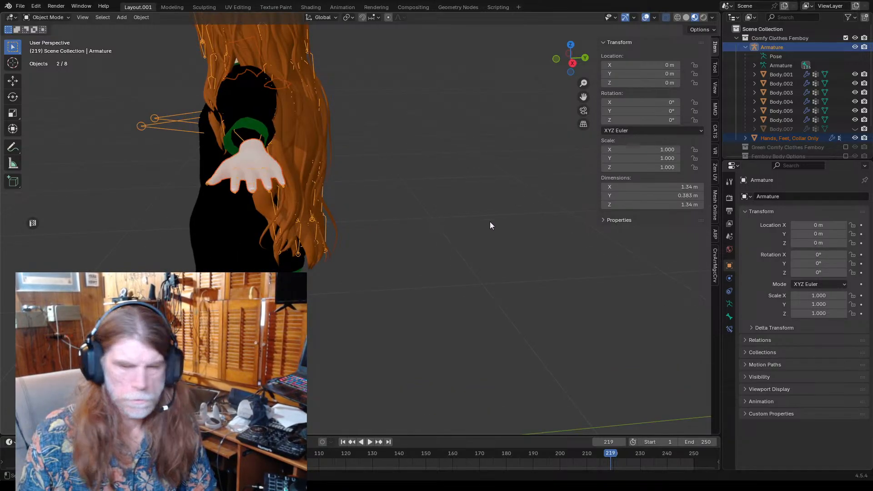
click(250, 163)
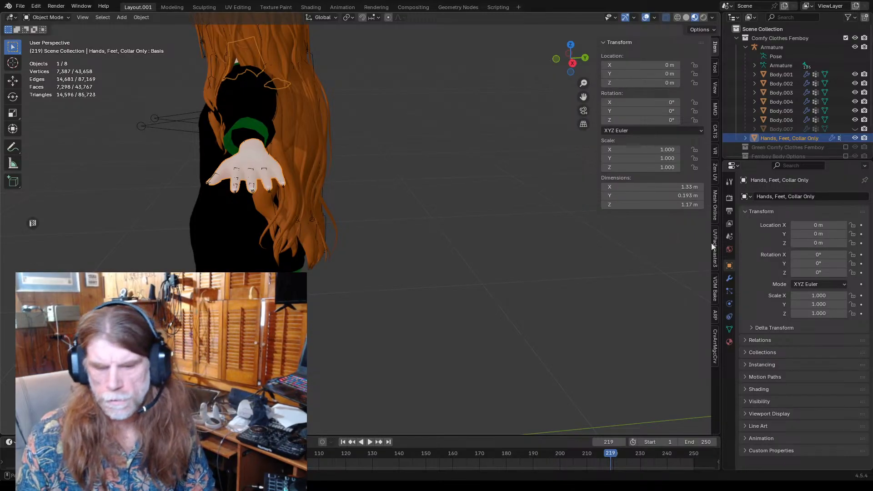
click(729, 278)
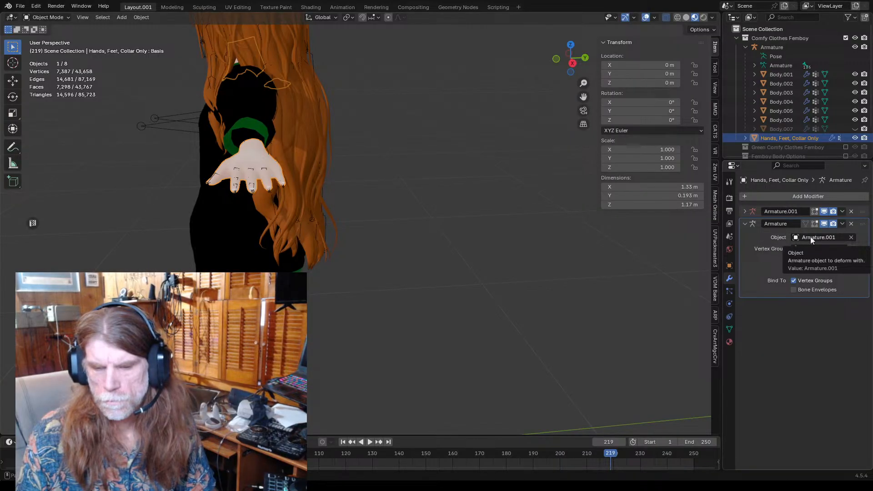
scroll(542, 225, down, 1)
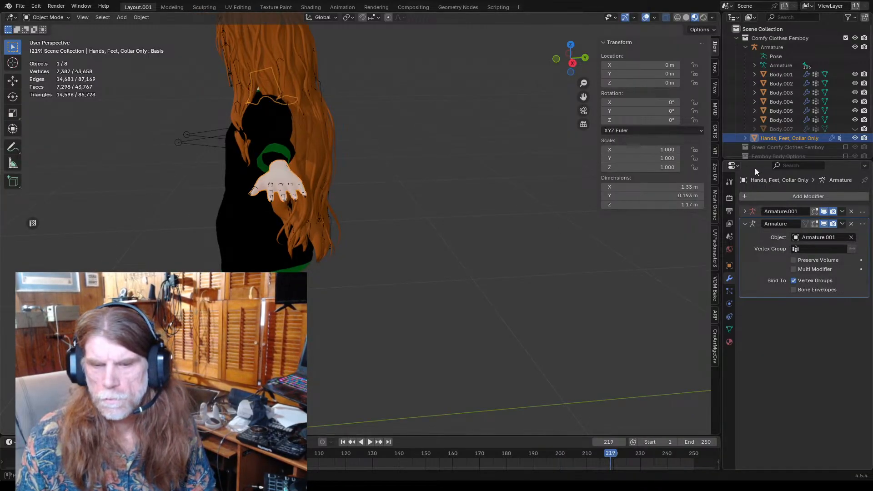
click(818, 237)
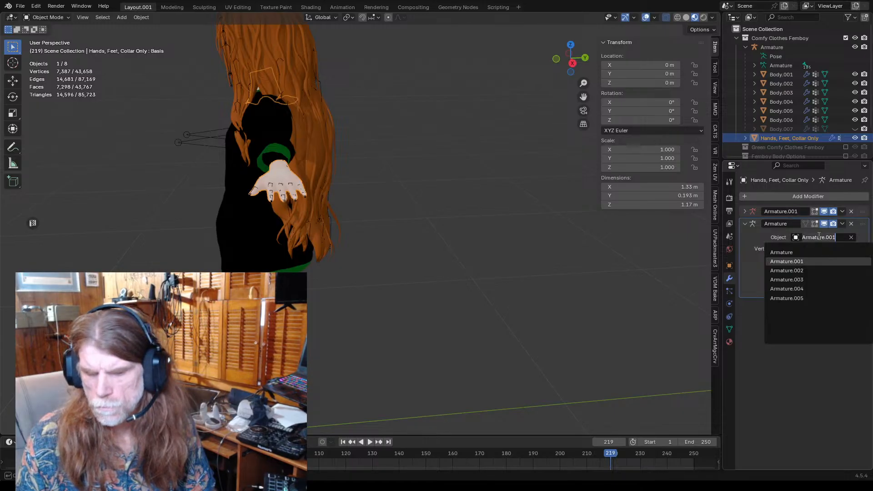
click(850, 238)
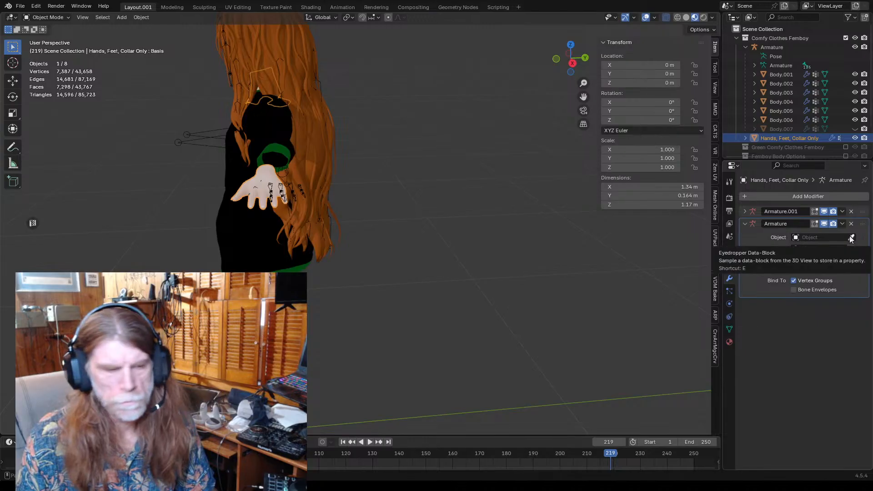
click(852, 237)
click(213, 138)
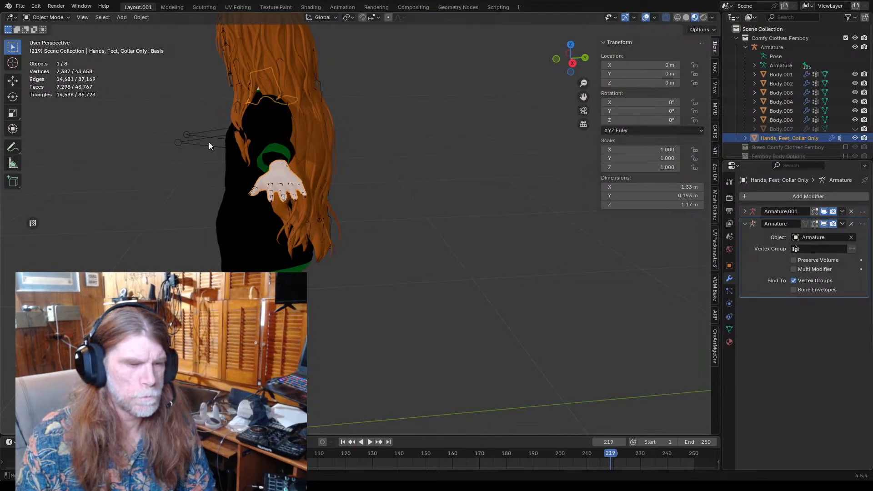
middle_drag(412, 220, 479, 220)
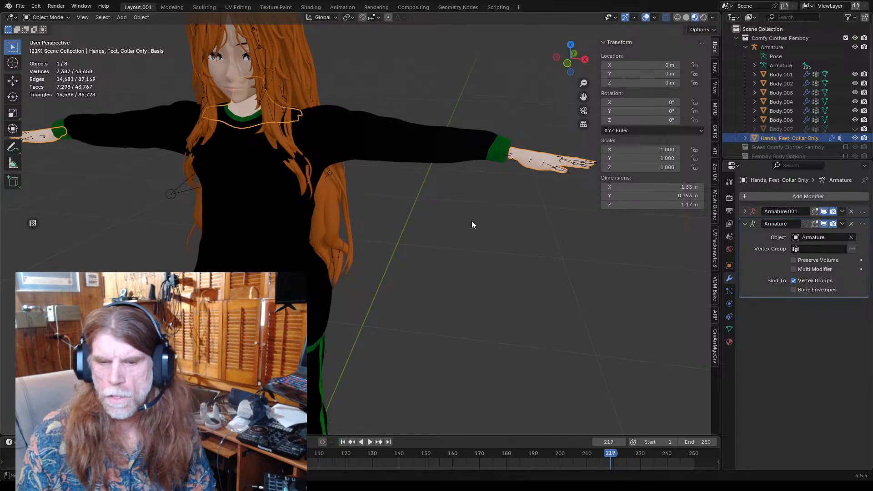
scroll(470, 219, down, 1)
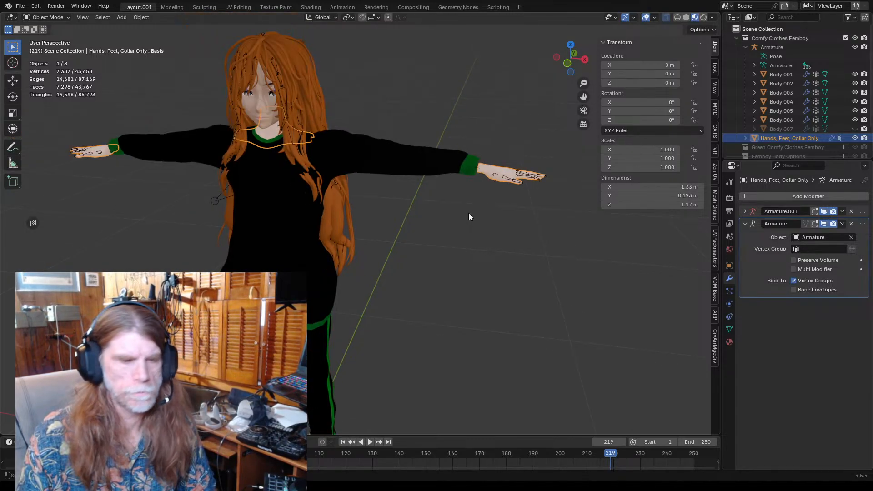
- Try parenting the Hands, Feet, Collar Only mesh as an object, keeping its transform without inverse
click(455, 238)
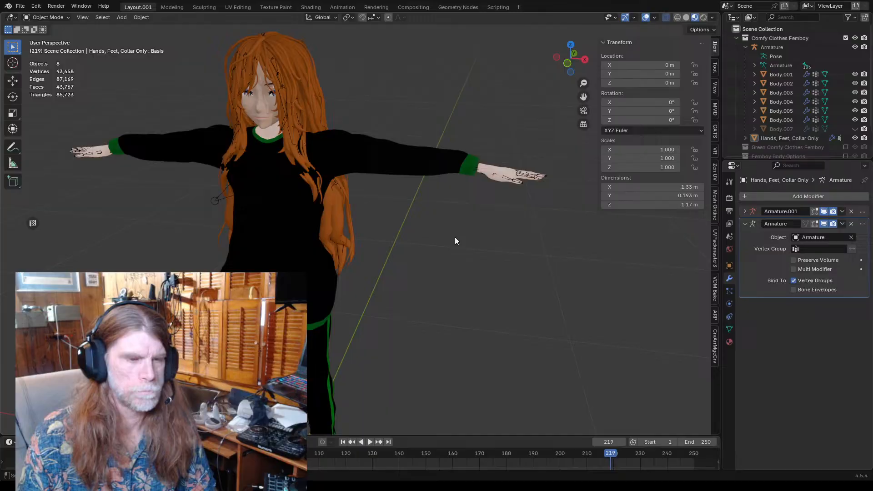
click(487, 170)
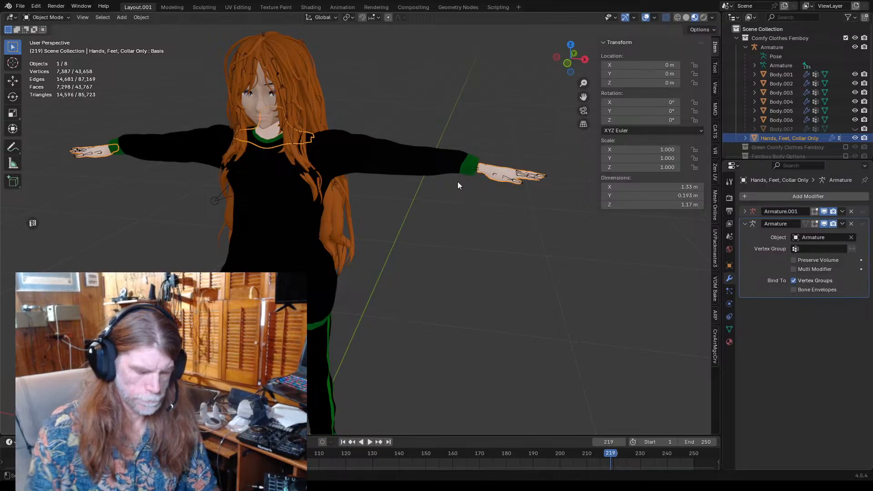
key(ctrl+p)
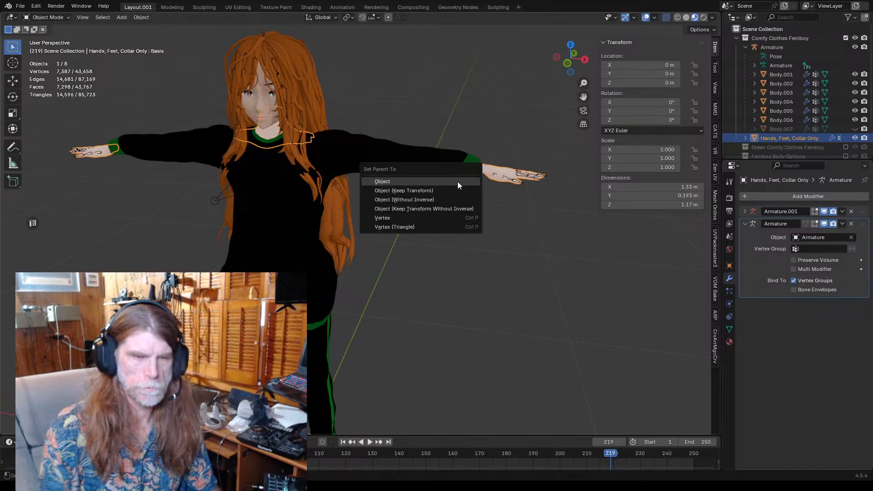
click(430, 212)
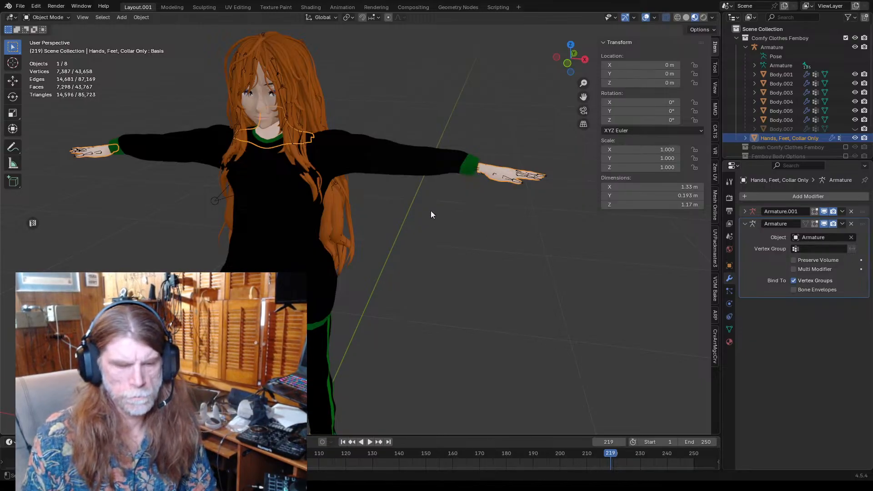
click(412, 234)
middle_drag(447, 234, 410, 238)
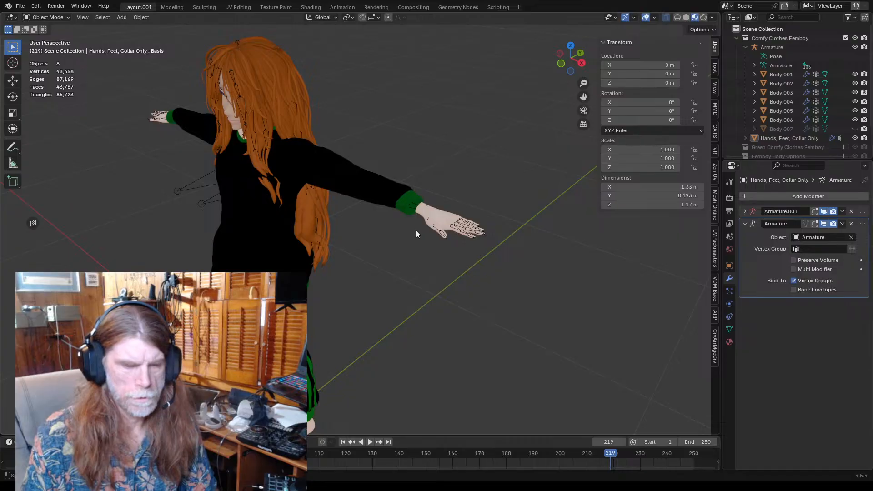
click(414, 226)
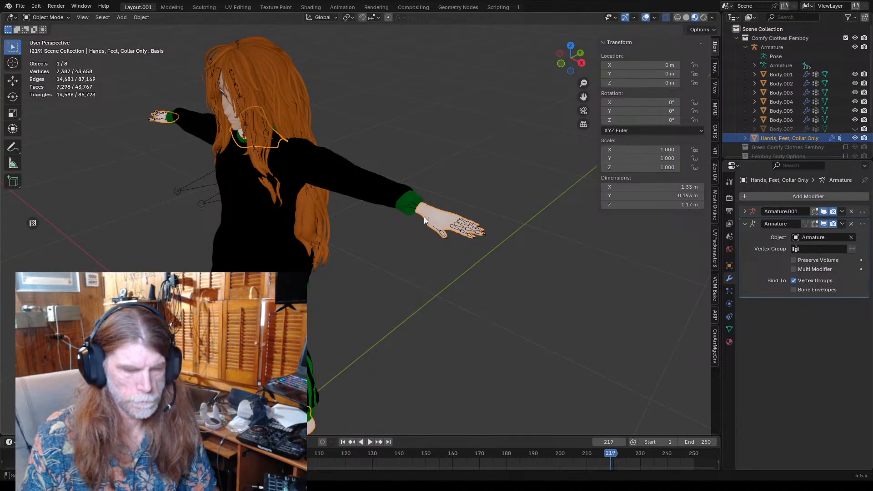
key(ctrl+p)
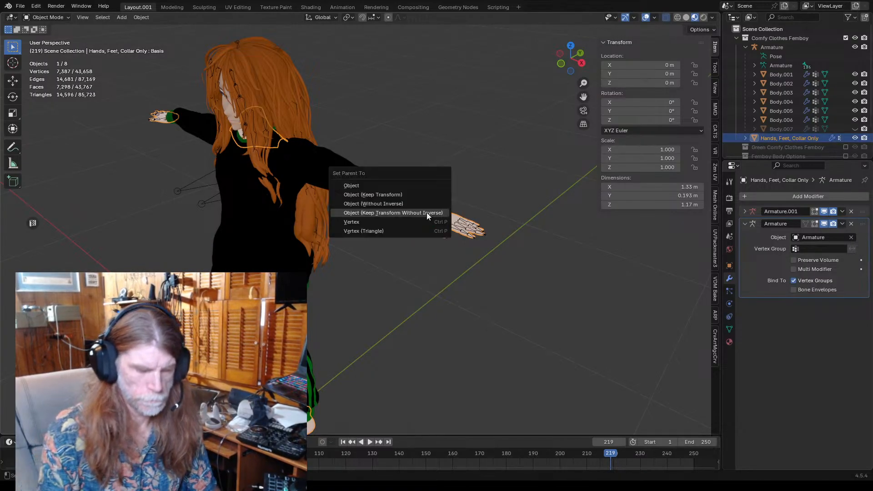
click(409, 231)
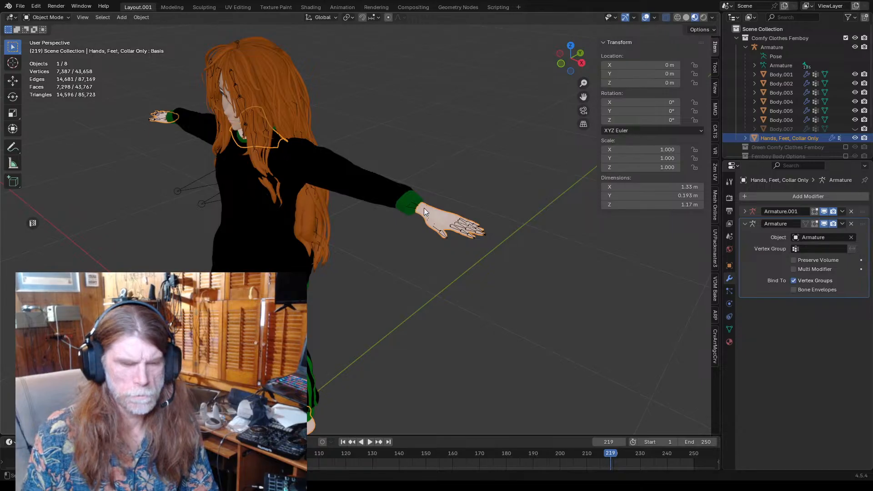
click(411, 242)
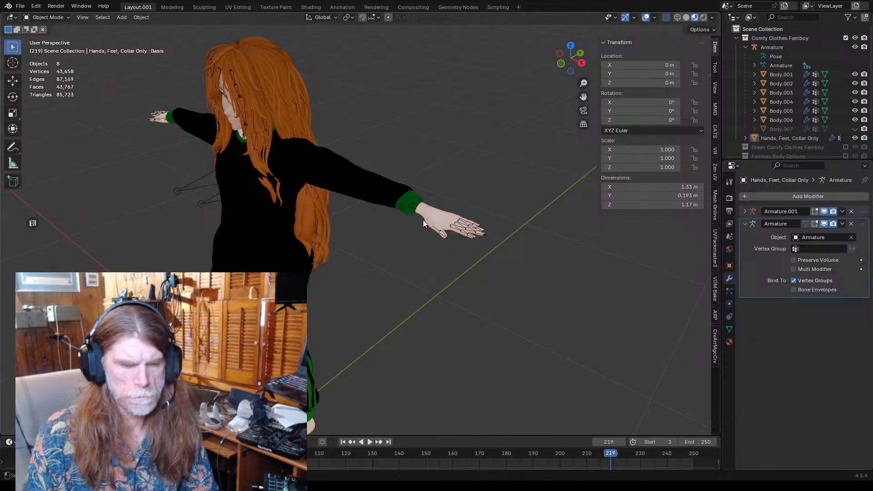
click(421, 214)
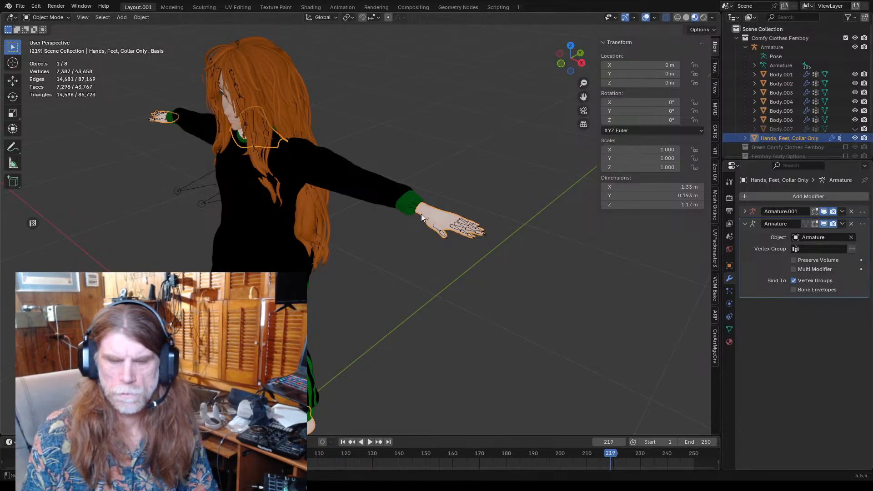
key(ctrl+p)
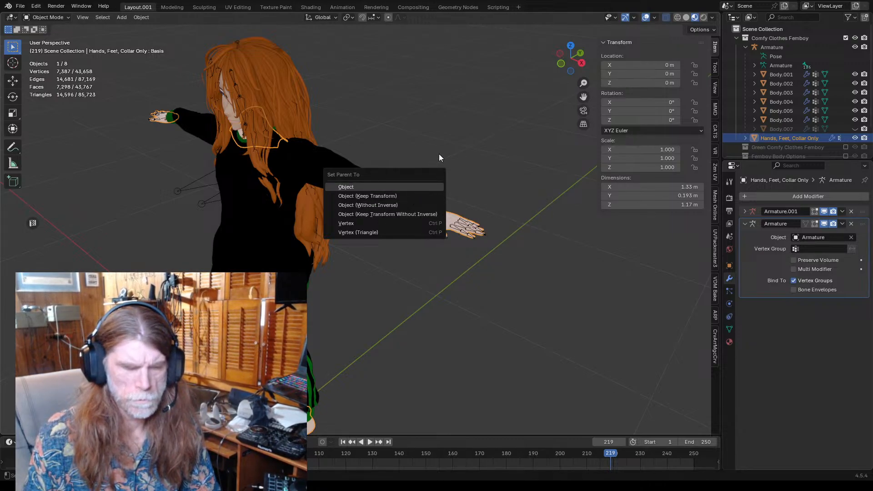
click(390, 213)
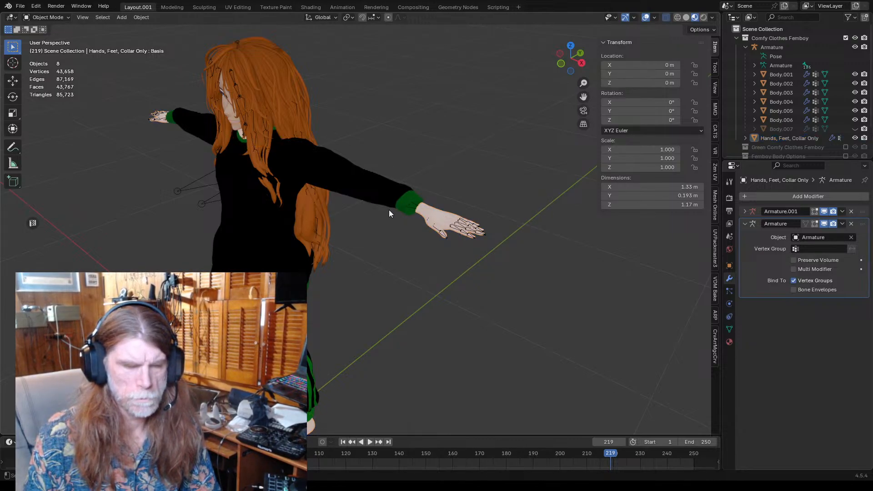
- Make the Hands, Feet, Collar Only mesh a child of the Armature in the scene hierarchy
click(421, 211)
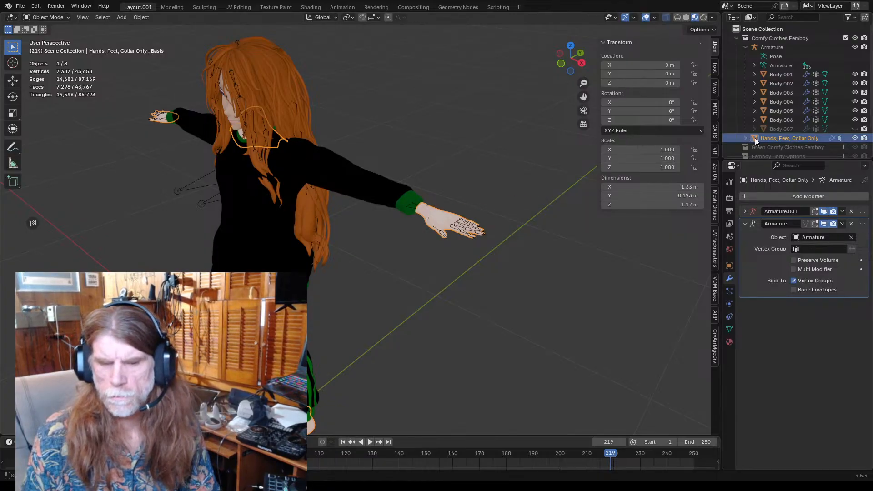
drag(759, 138, 774, 49)
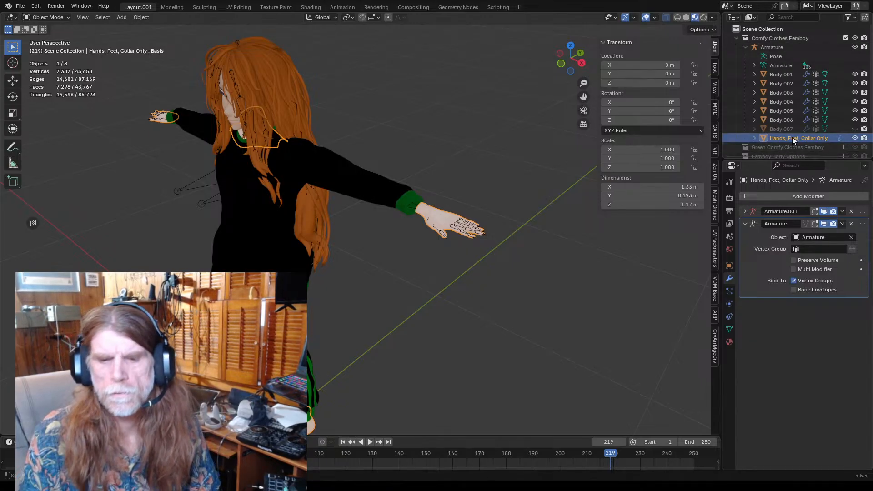
click(478, 192)
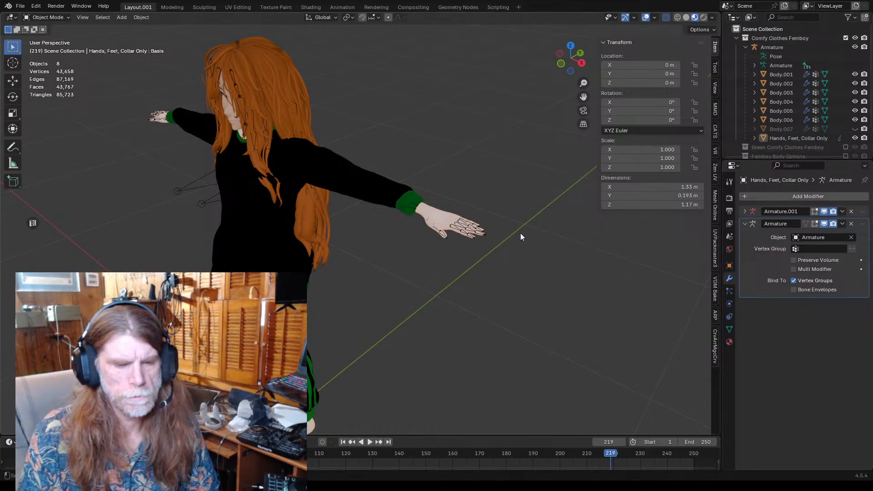
key(KP_1)
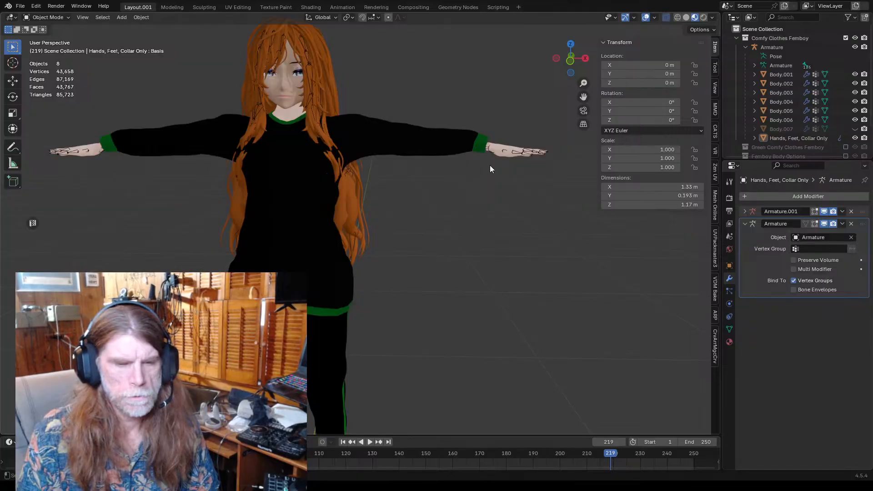
click(493, 149)
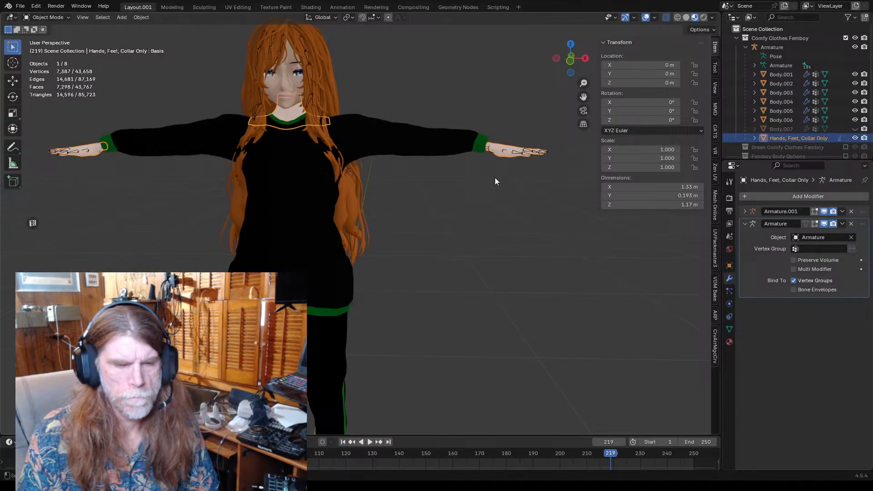
click(422, 203)
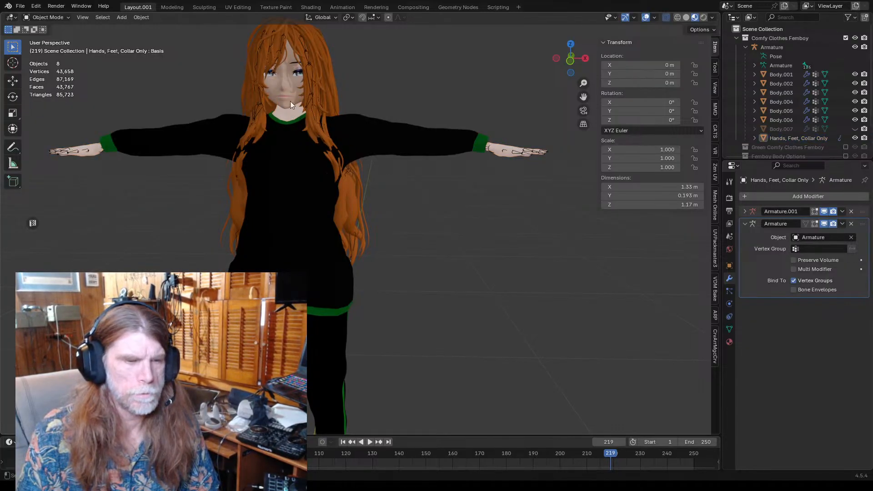
- Select the character's Armature and switch it to Pose Mode
click(308, 72)
click(45, 17)
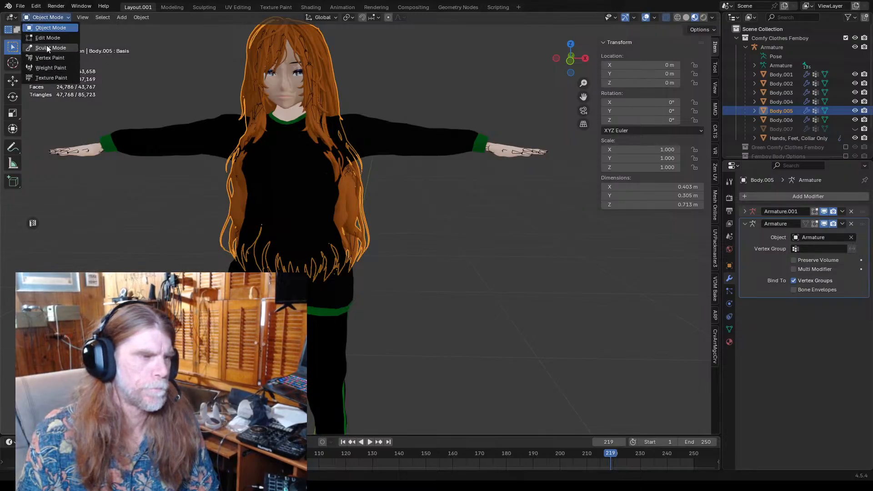
click(41, 18)
click(76, 152)
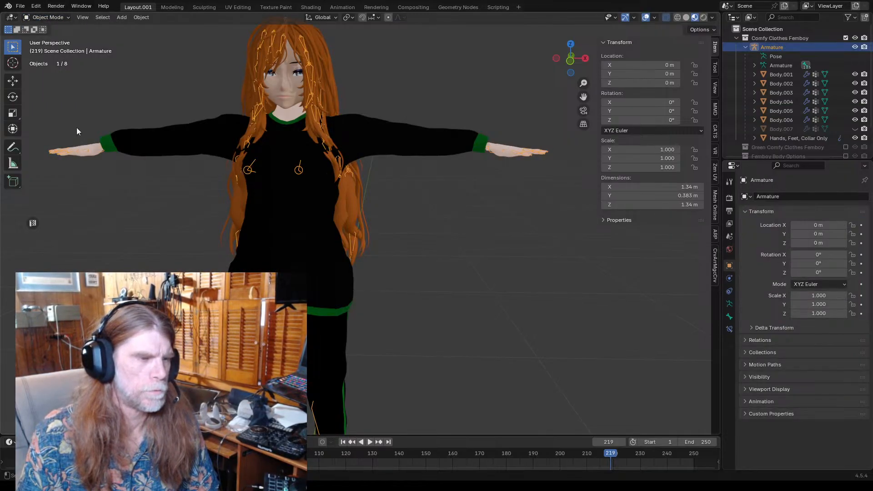
click(47, 14)
click(45, 48)
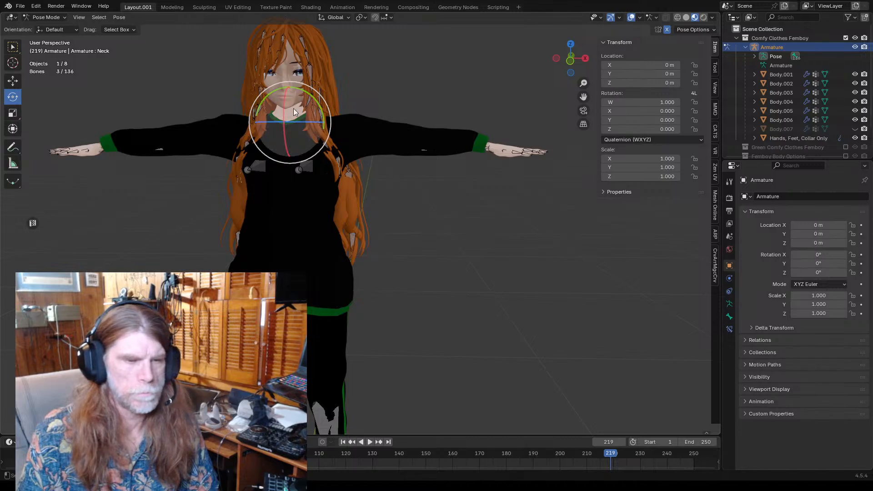
- Rotate the upper_arm.L bone slightly, to a quaternion of about W 0.999, X -0.019, Y 0.005, Z -0.039, and deselect it
click(360, 134)
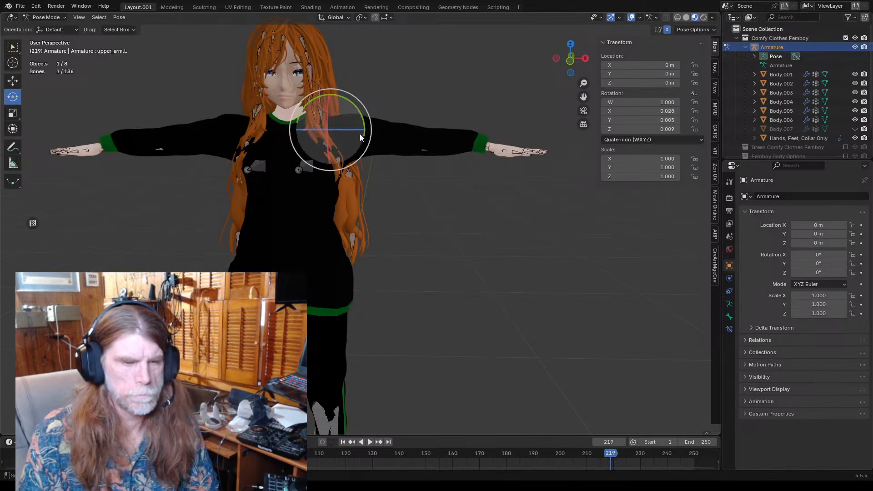
mouse_move(370, 122)
mouse_down()
mouse_move(363, 93)
mouse_move(371, 121)
mouse_up()
middle_drag(454, 197, 417, 207)
click(373, 91)
scroll(455, 201, up, 4)
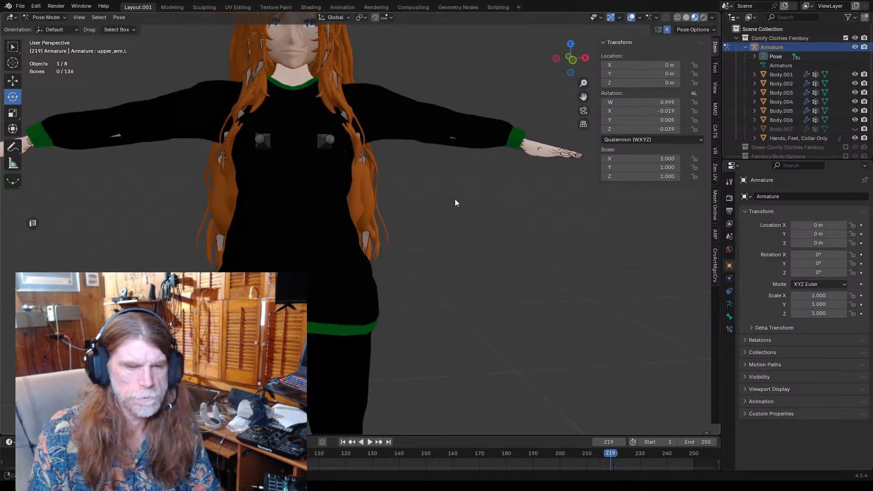
- Examine the posed character from several angles, checking how the hands, feet and collar fit the clothes
middle_drag(483, 197, 430, 234)
scroll(496, 208, down, 1)
scroll(505, 234, up, 1)
scroll(428, 226, down, 2)
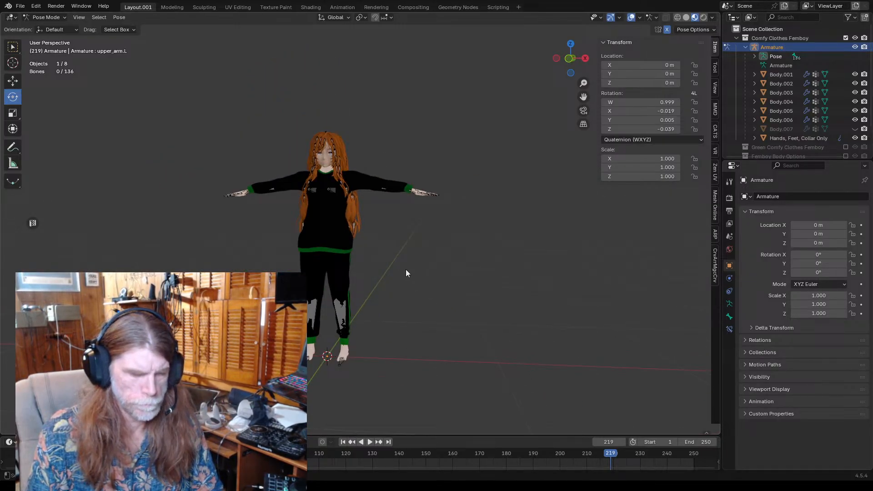
middle_drag(406, 273, 449, 208)
scroll(437, 222, up, 5)
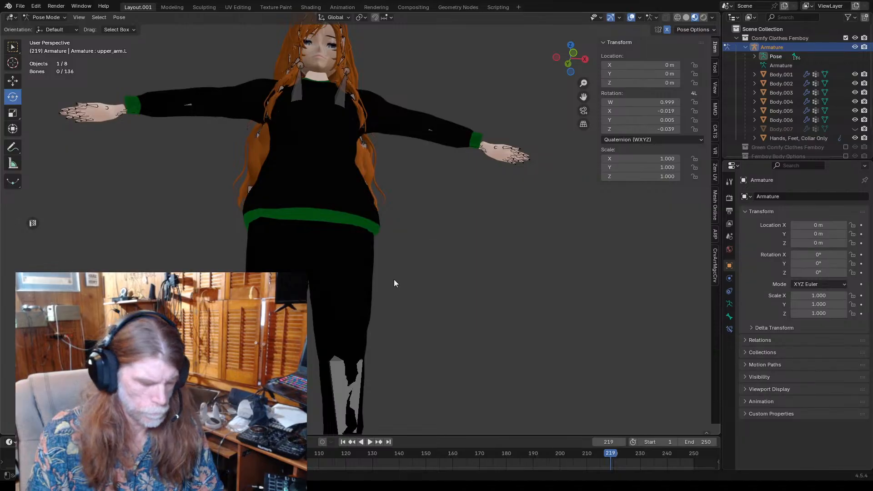
middle_drag(395, 280, 401, 198)
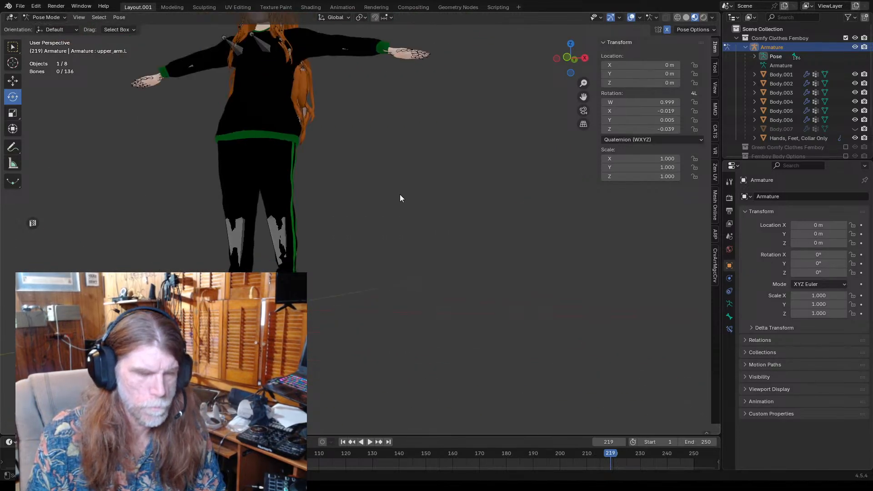
scroll(228, 77, down, 2)
- Save the file Comfy Clothes Femboy.blend
click(20, 6)
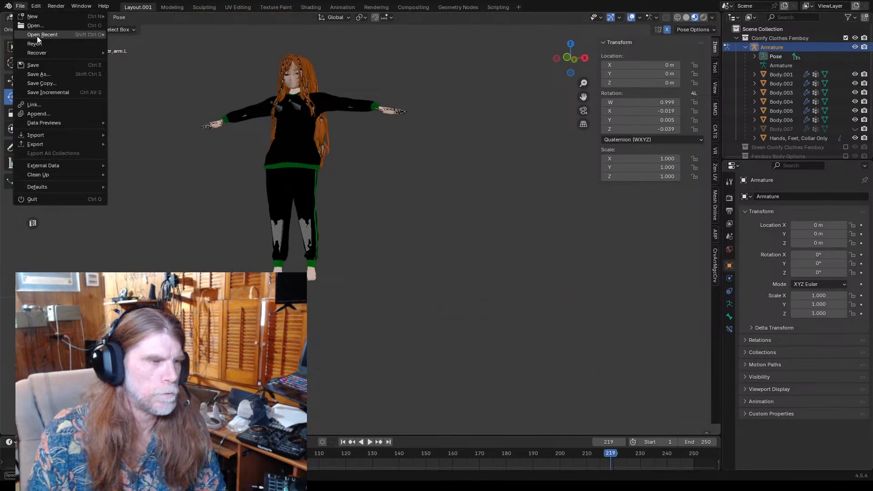
click(36, 65)
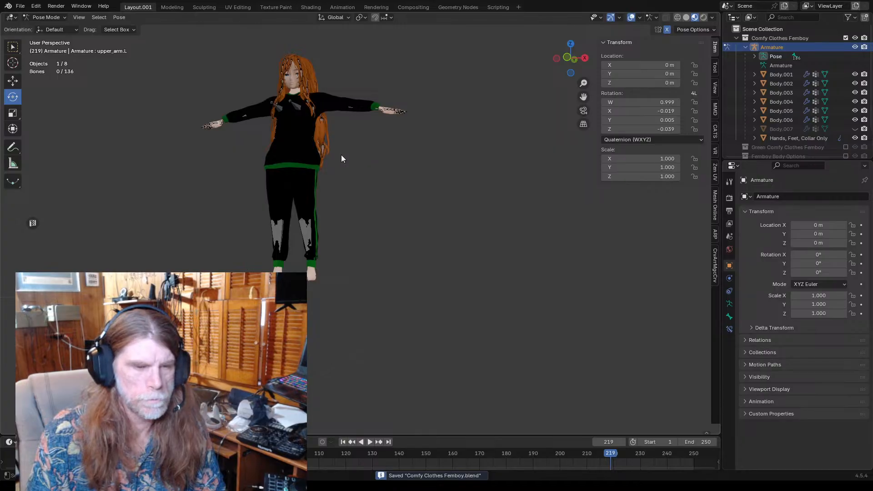
scroll(343, 157, up, 2)
scroll(342, 158, down, 2)
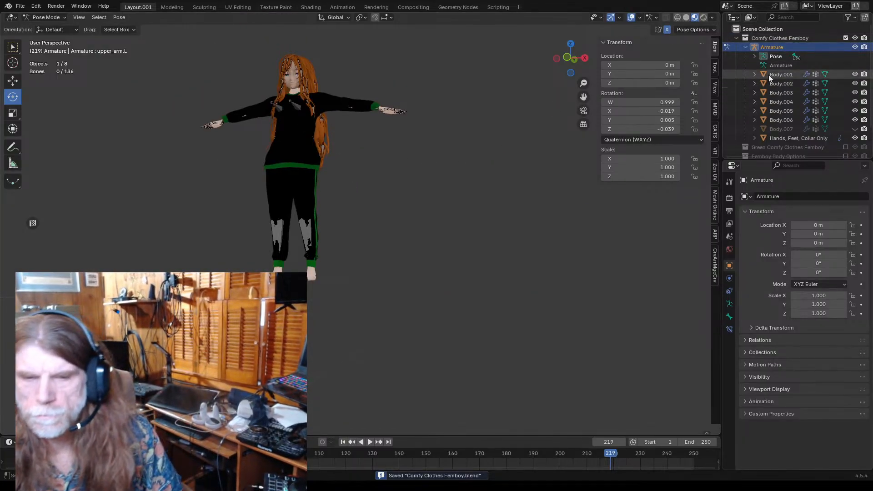
- Collapse the Armature hierarchy and hide the Comfy Clothes Femboy collection
click(746, 47)
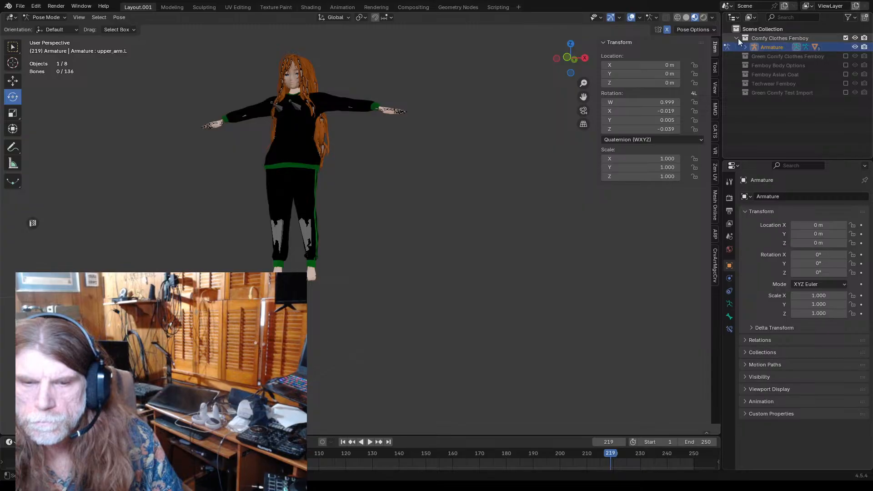
click(846, 37)
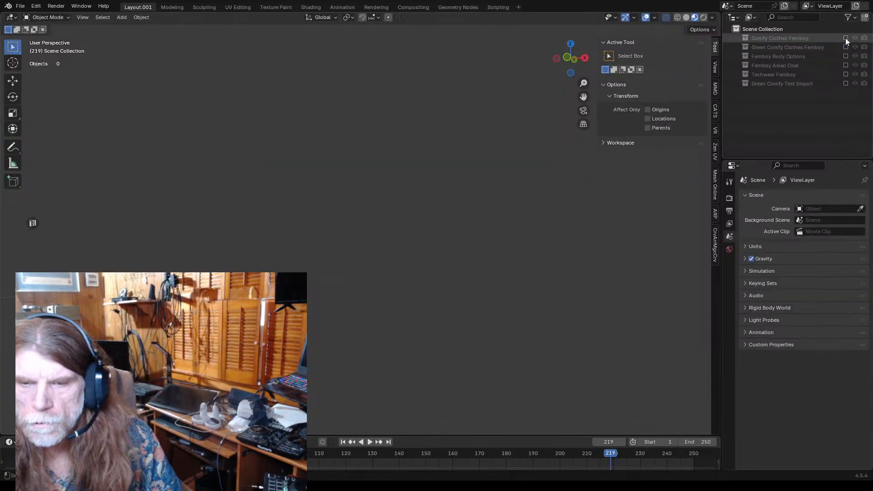
click(846, 38)
click(846, 37)
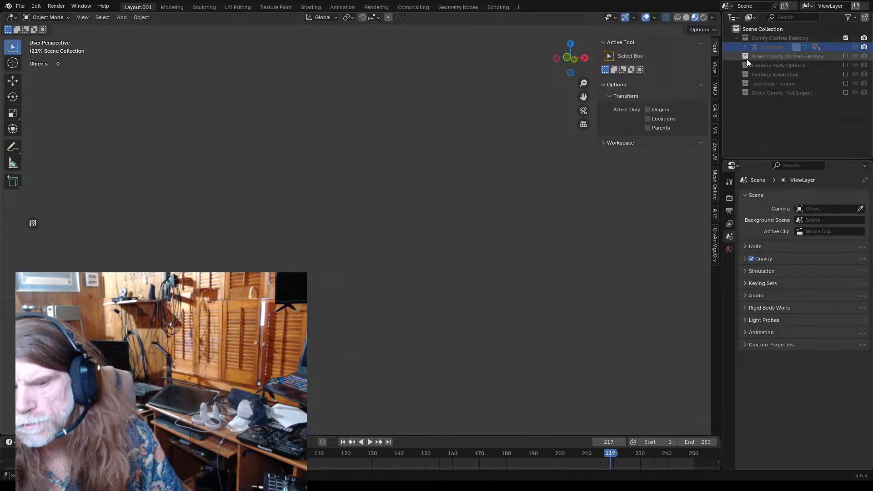
- Enable the Green Comfy Clothes Femboy collection and inspect its character's arms and hands up close
click(754, 56)
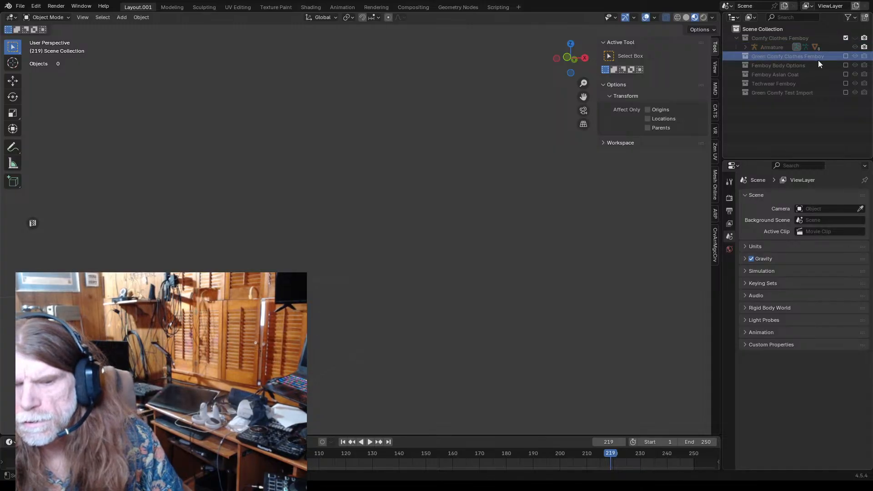
click(846, 56)
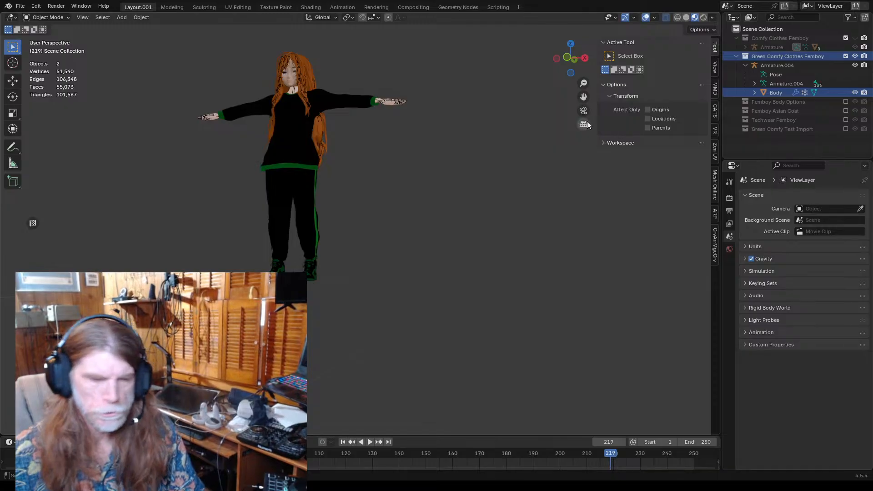
middle_drag(447, 153, 408, 224)
scroll(456, 246, up, 4)
middle_drag(254, 93, 440, 188)
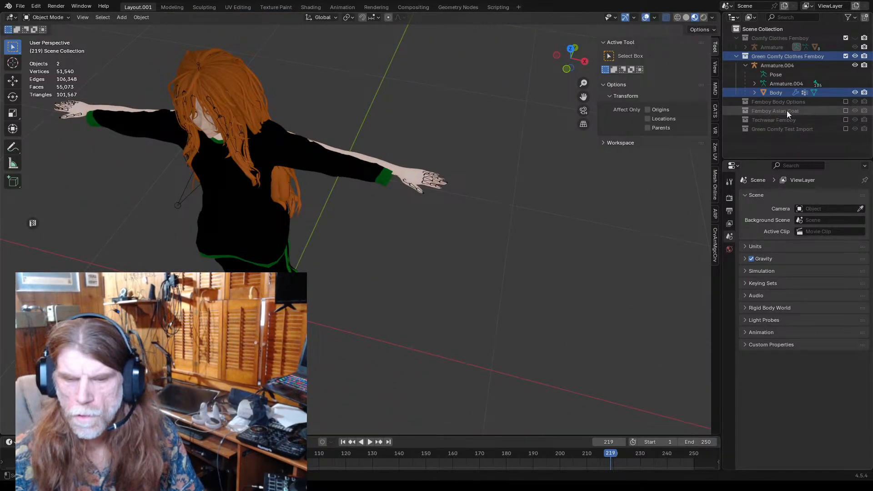
- Expand the Body object under Armature.004 and view the green-trimmed character from the front
click(755, 93)
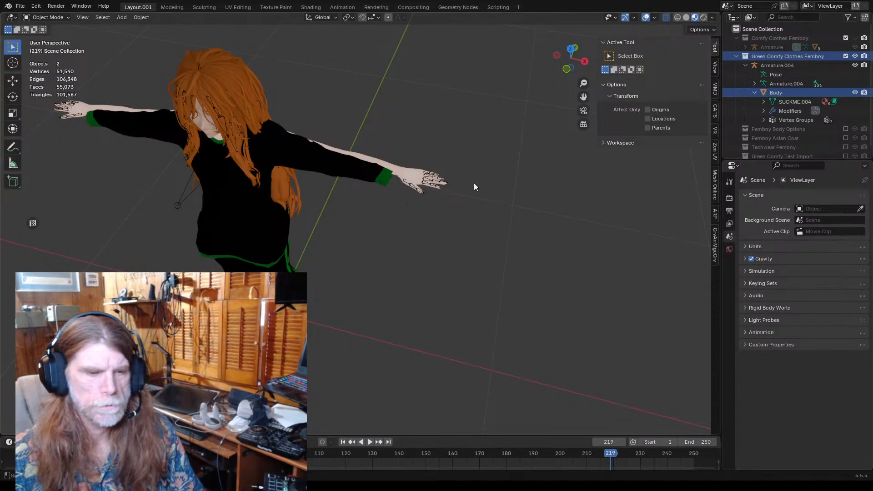
scroll(383, 157, down, 1)
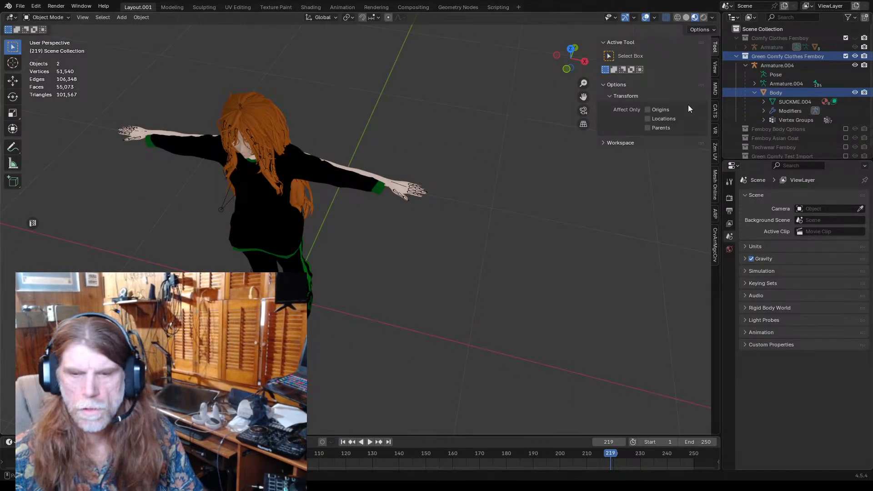
middle_drag(269, 200, 433, 155)
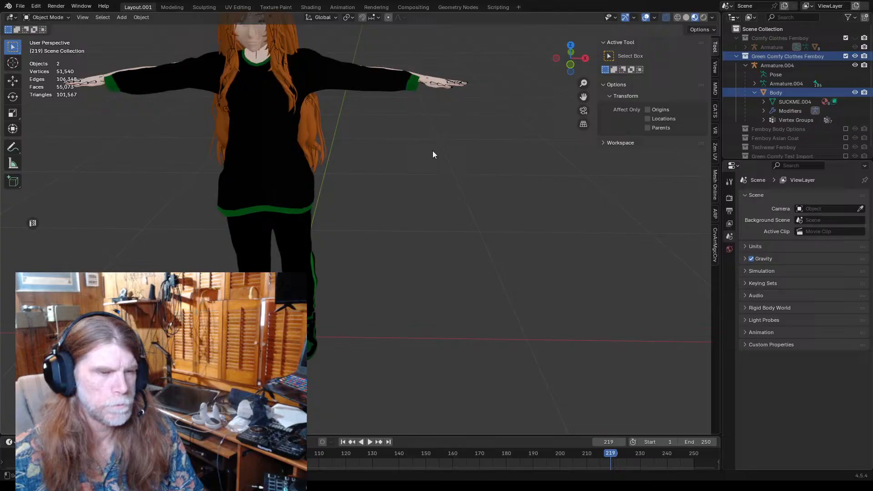
- Separate the green character's entire Body mesh by material in Edit Mode, and return to Object Mode
click(263, 121)
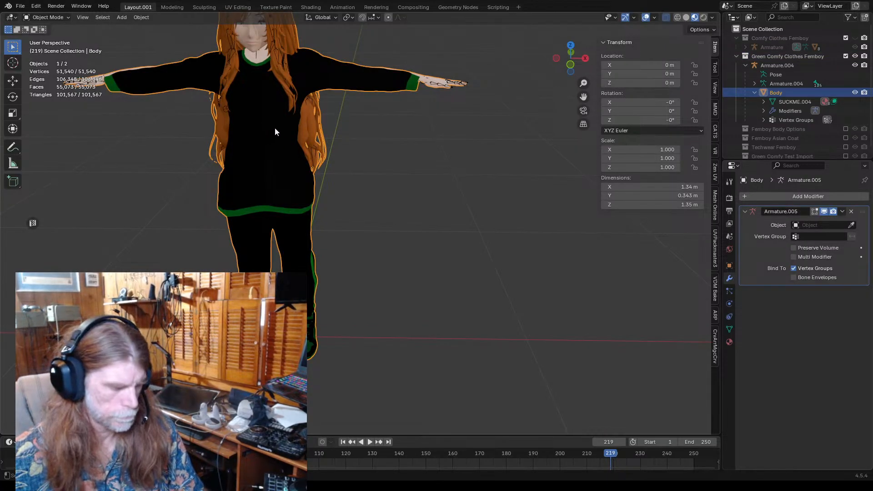
scroll(275, 130, down, 2)
click(46, 17)
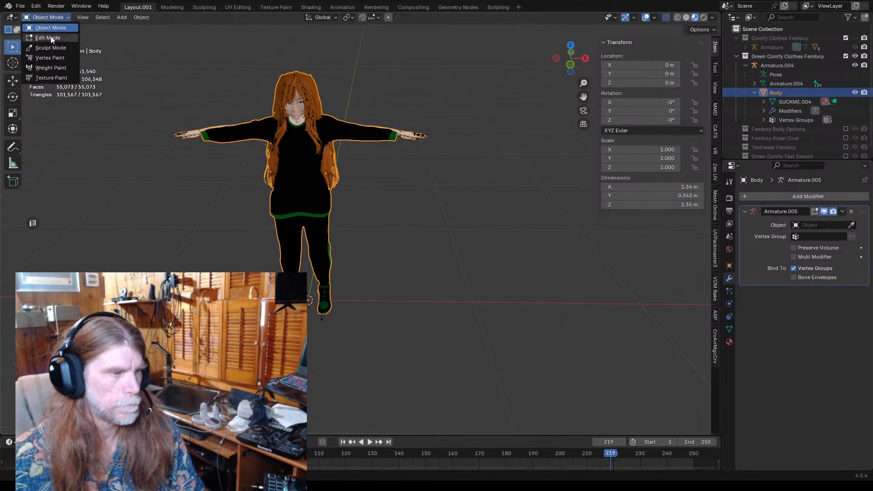
click(47, 34)
scroll(334, 135, up, 3)
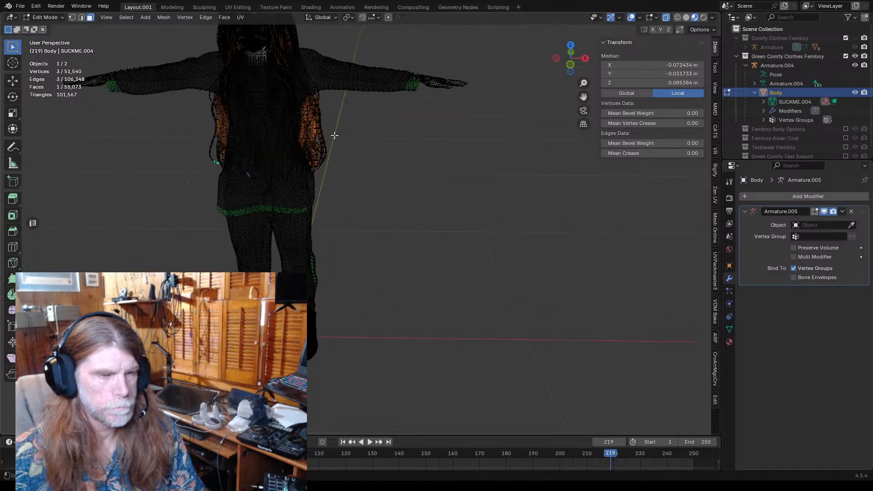
key(a)
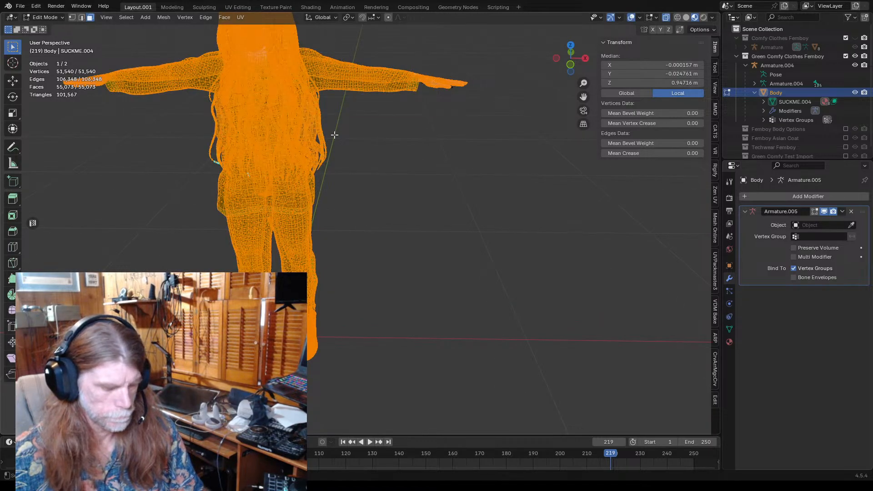
key(p)
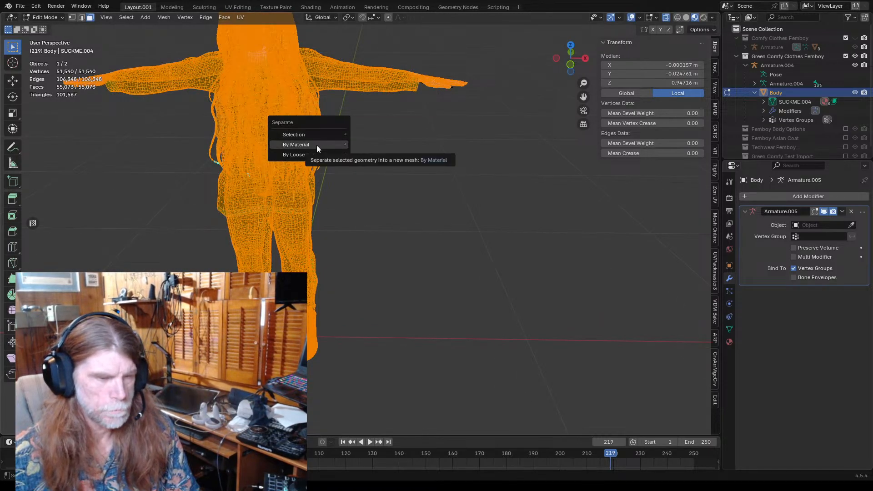
click(317, 143)
scroll(400, 144, down, 2)
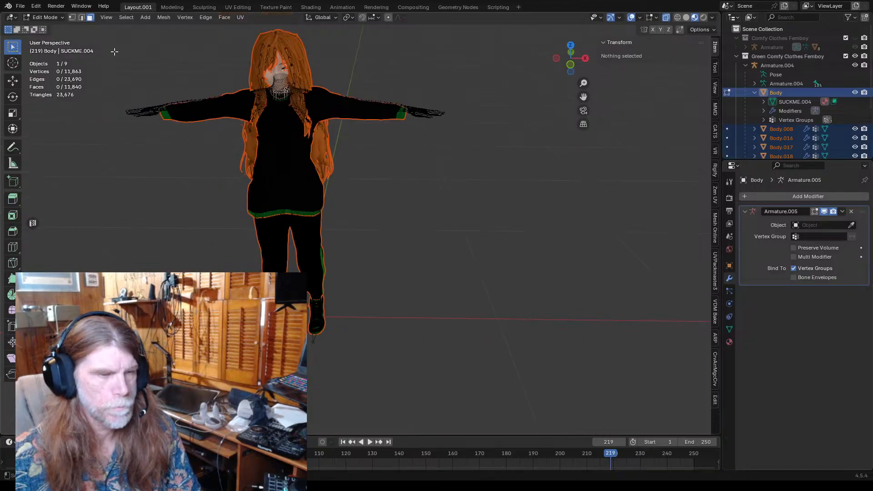
click(44, 17)
click(50, 28)
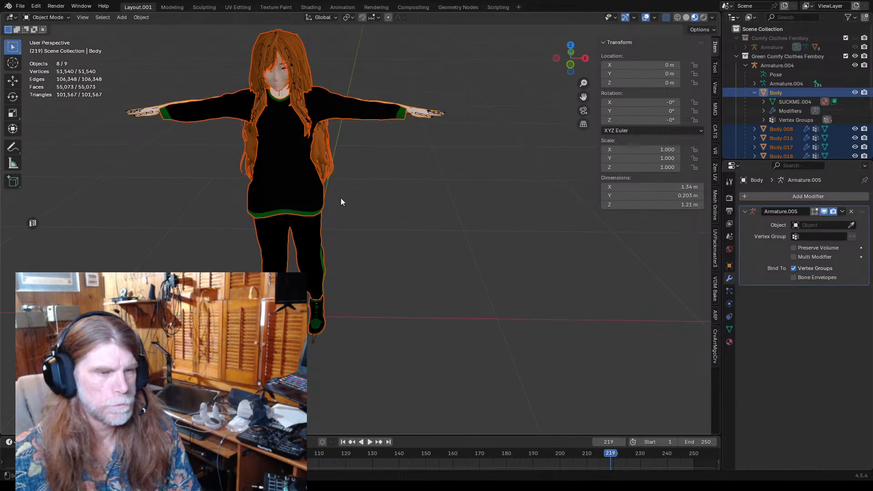
- Duplicate the green character's shoe mesh in place, keeping the copy at the original position
scroll(339, 196, up, 3)
scroll(314, 259, down, 1)
scroll(321, 267, down, 1)
scroll(323, 286, up, 2)
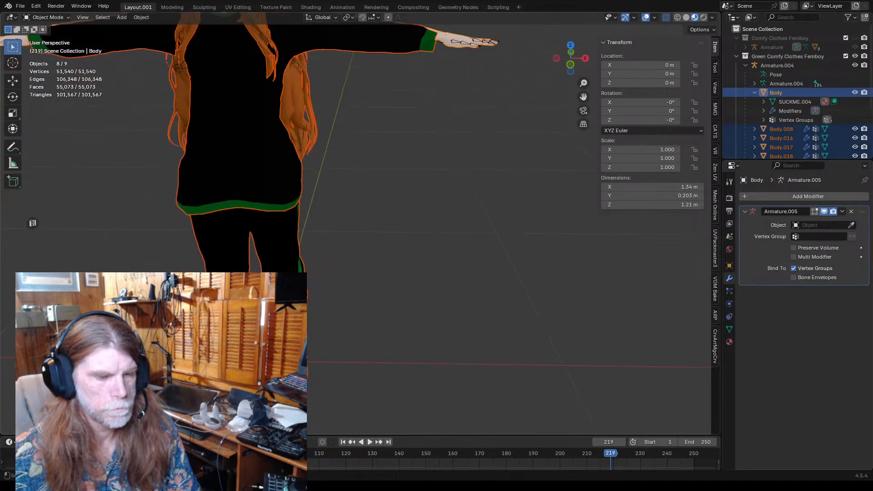
click(301, 364)
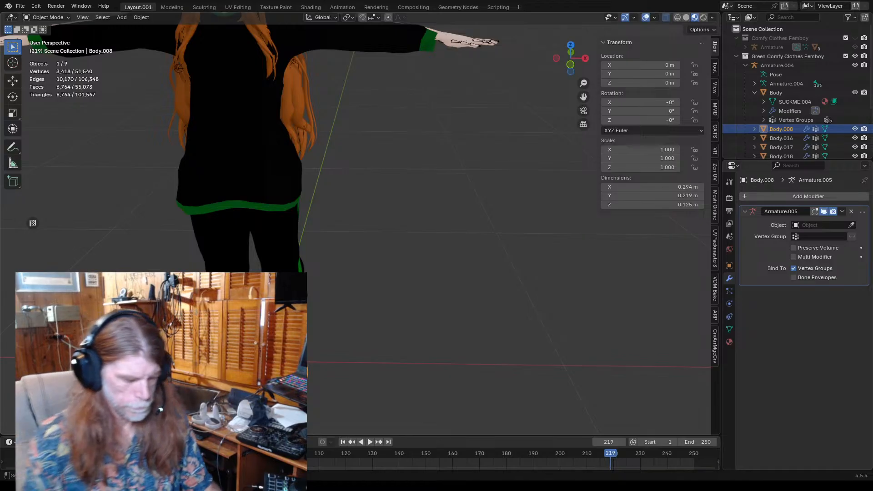
key(shift+d)
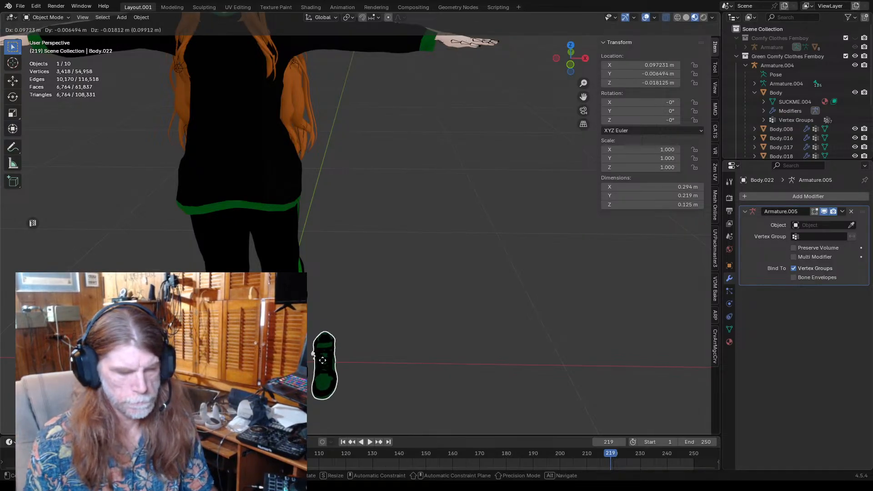
right_click(321, 361)
click(351, 363)
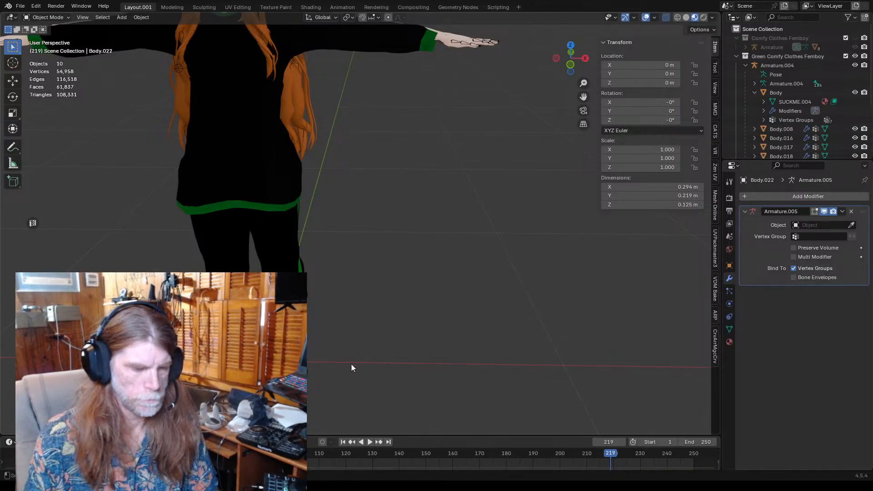
- Toggle the visibility of Body.008 and Body.016 to identify which object is the shoes
click(300, 365)
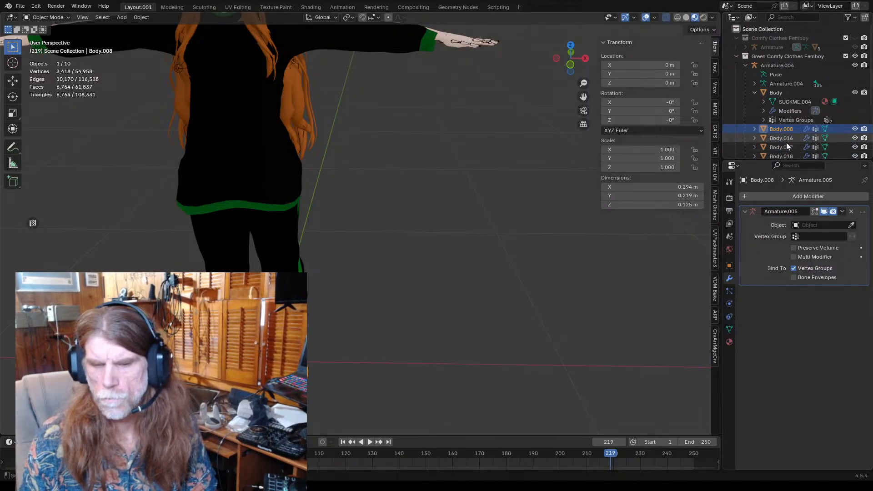
click(855, 129)
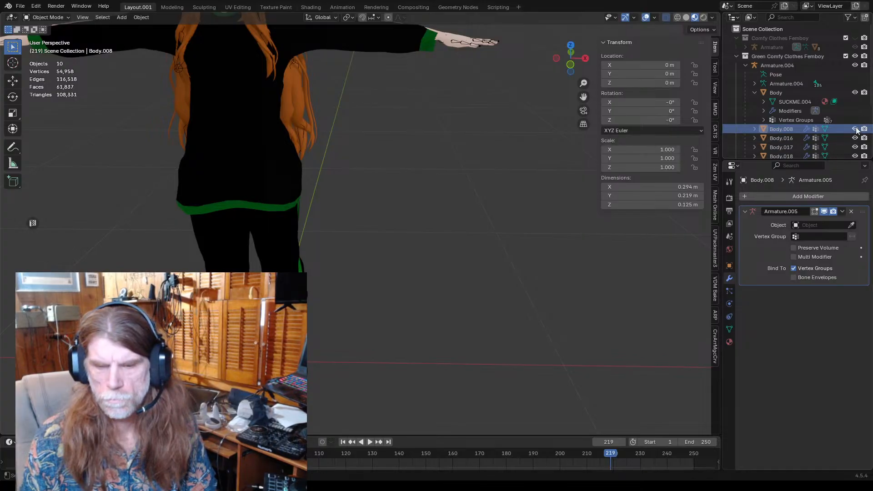
click(855, 130)
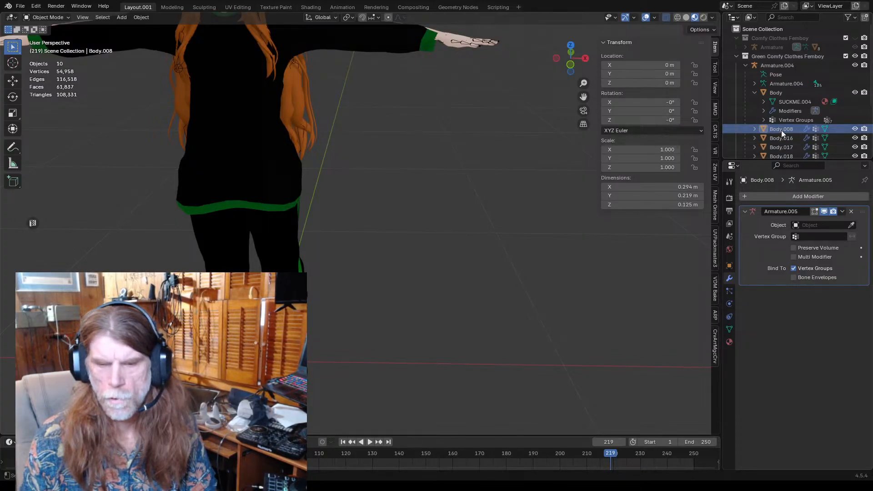
click(855, 130)
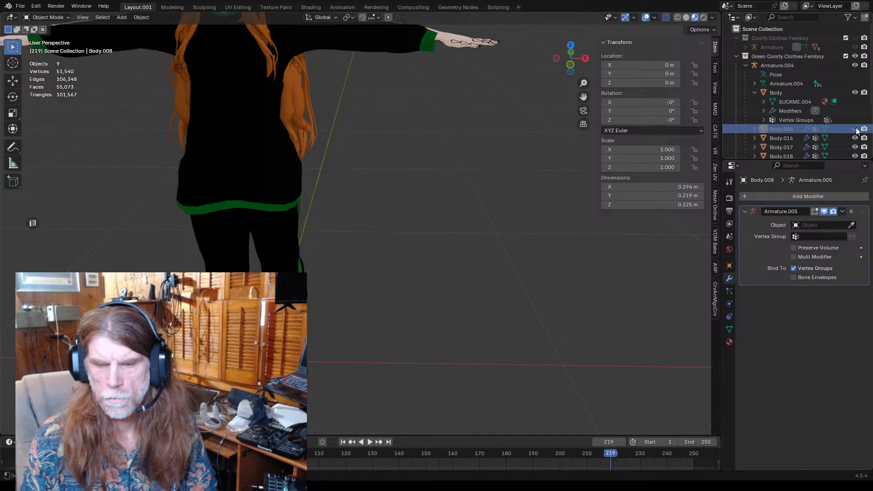
click(772, 137)
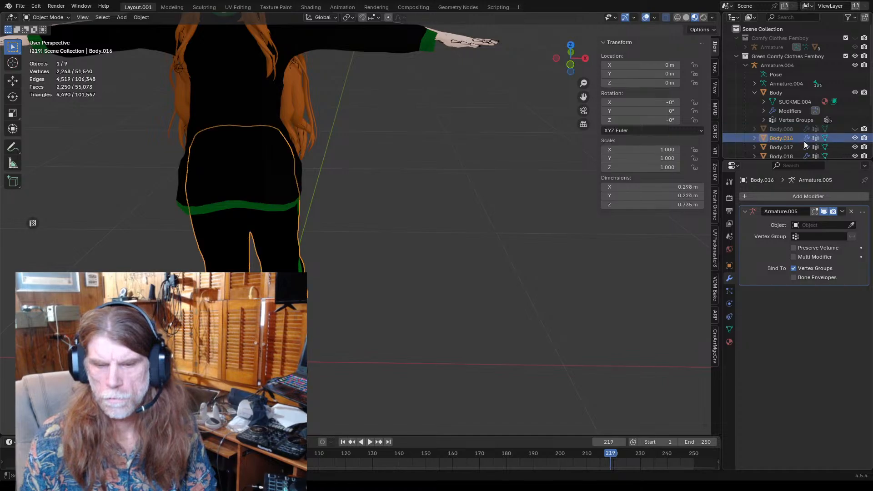
click(855, 138)
click(855, 139)
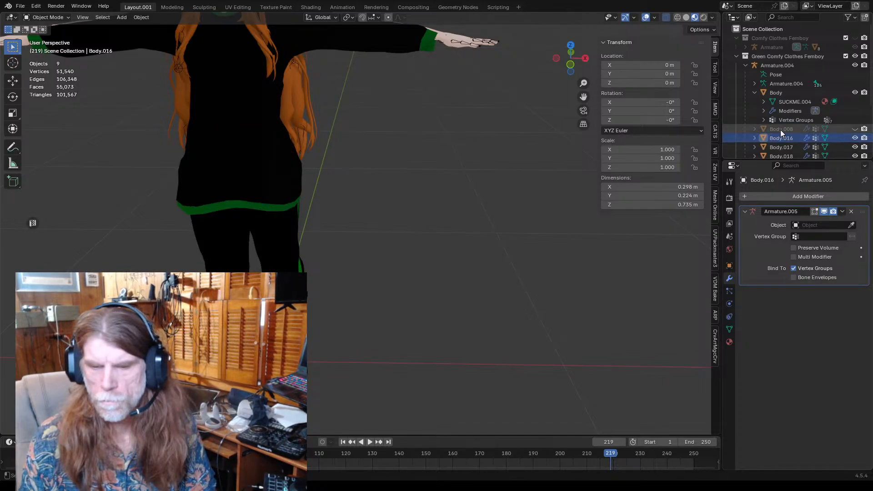
click(827, 130)
click(855, 129)
- Hide and reveal Body.022 and Body.008 in turn to compare the duplicated shoes with the original
scroll(832, 132, down, 5)
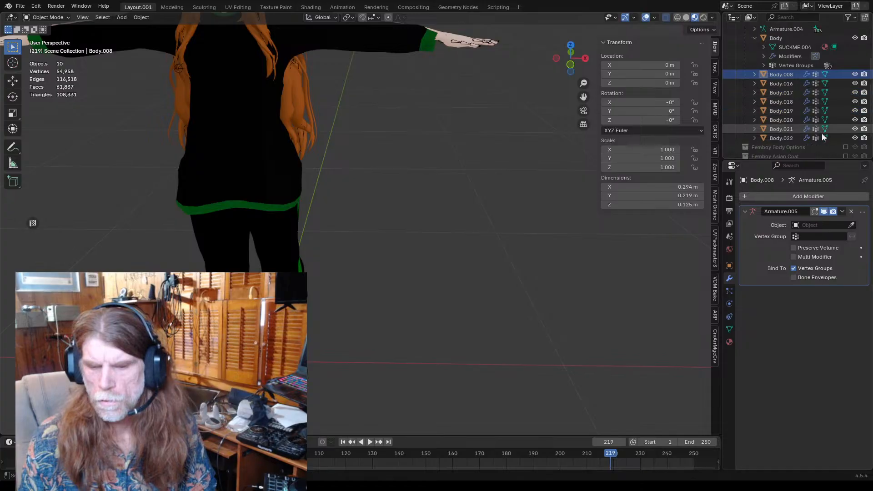
click(814, 113)
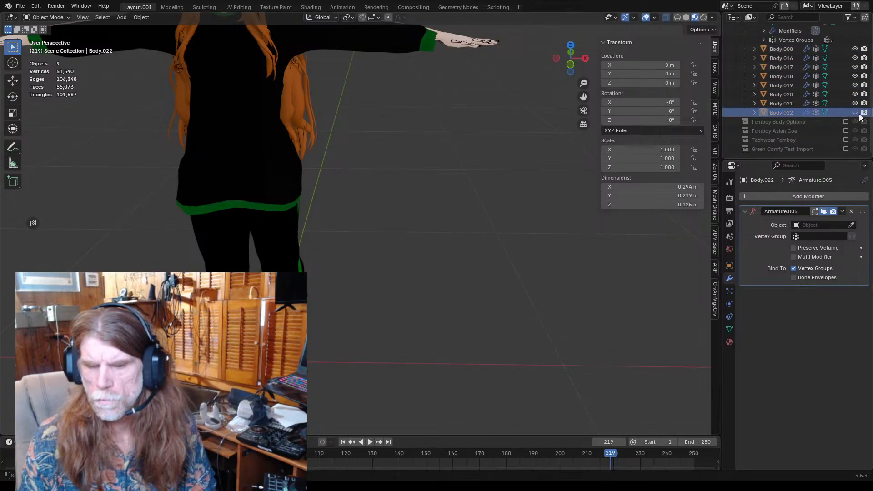
click(856, 113)
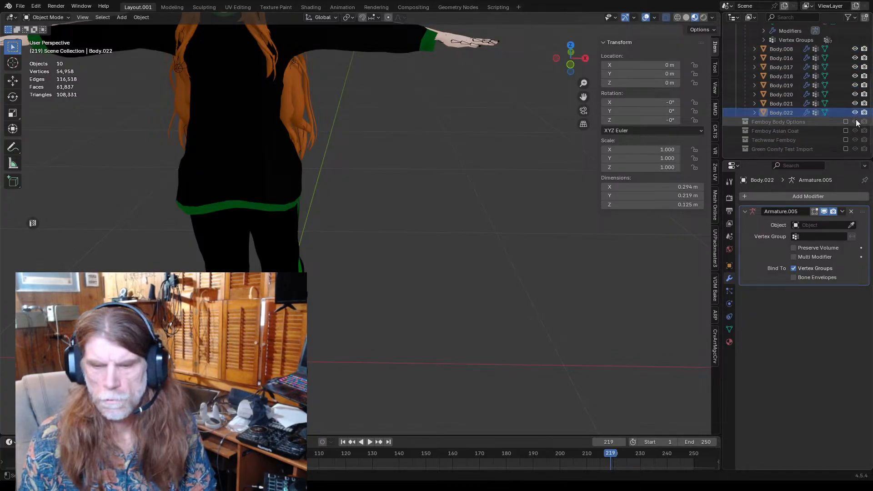
click(856, 113)
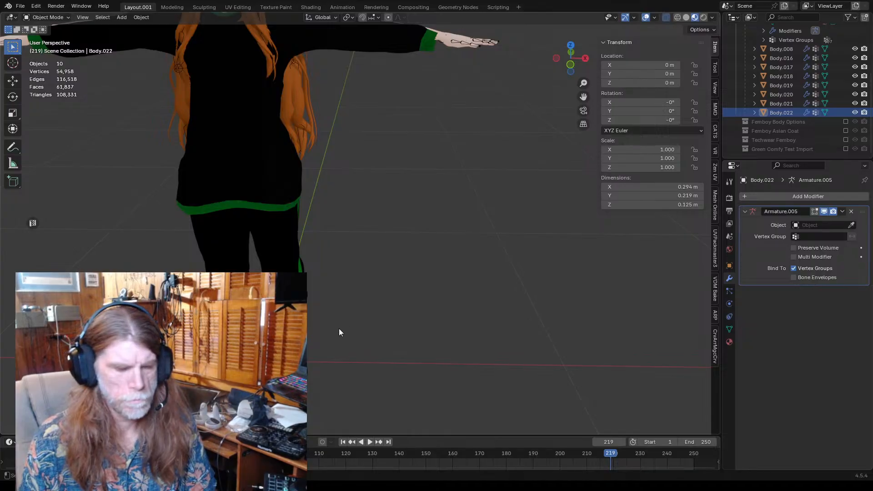
click(781, 49)
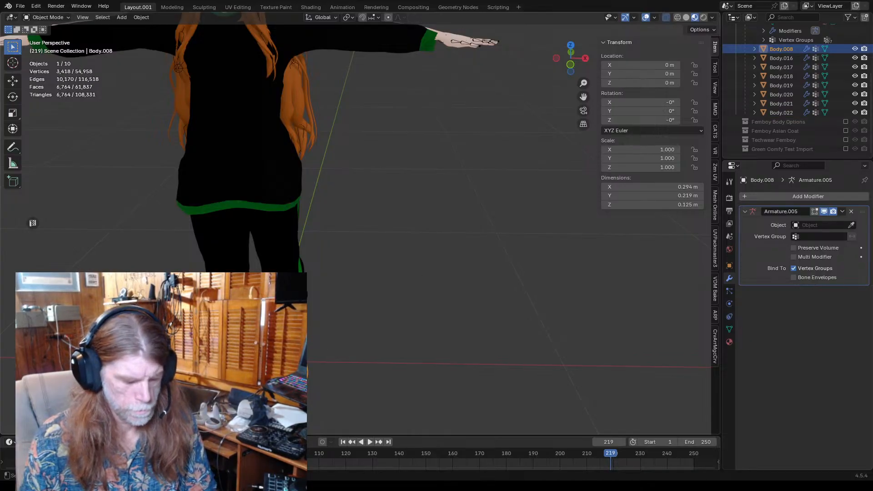
key(h)
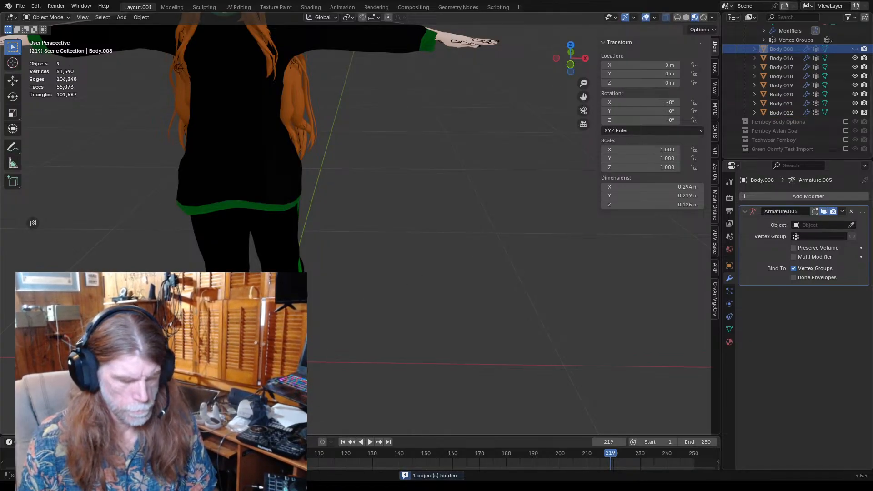
key(alt+h)
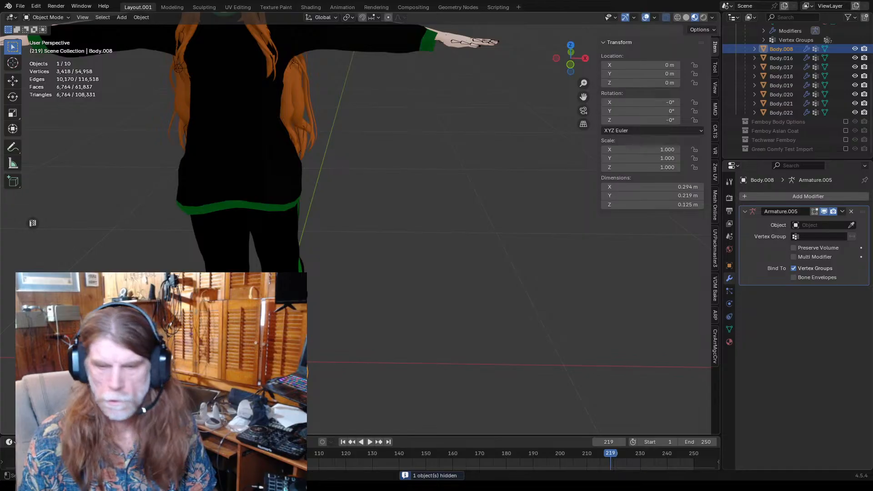
- Rename the Body.008 shoe object to "Green Shoes"
double_click(792, 48)
scroll(791, 48, up, 2)
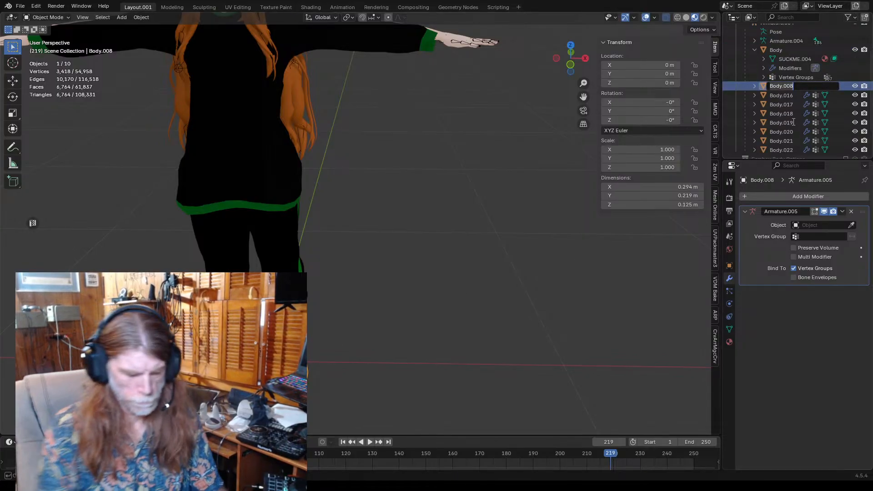
text(New)
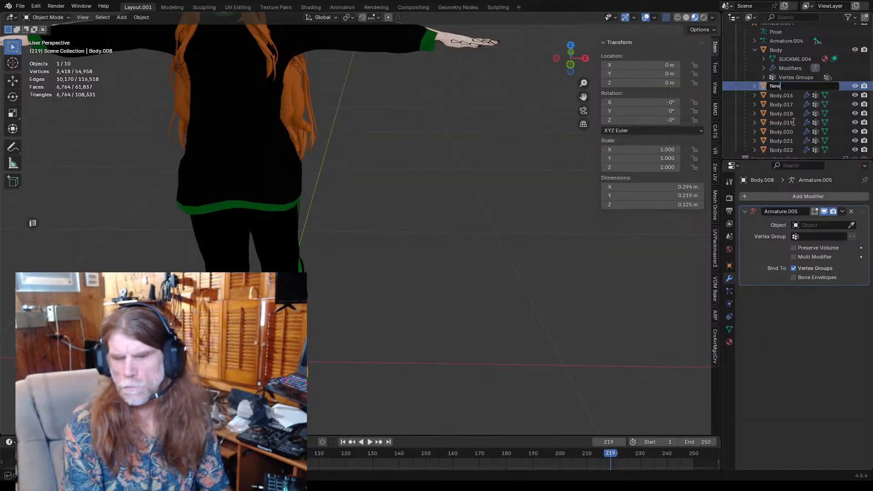
text(reen)
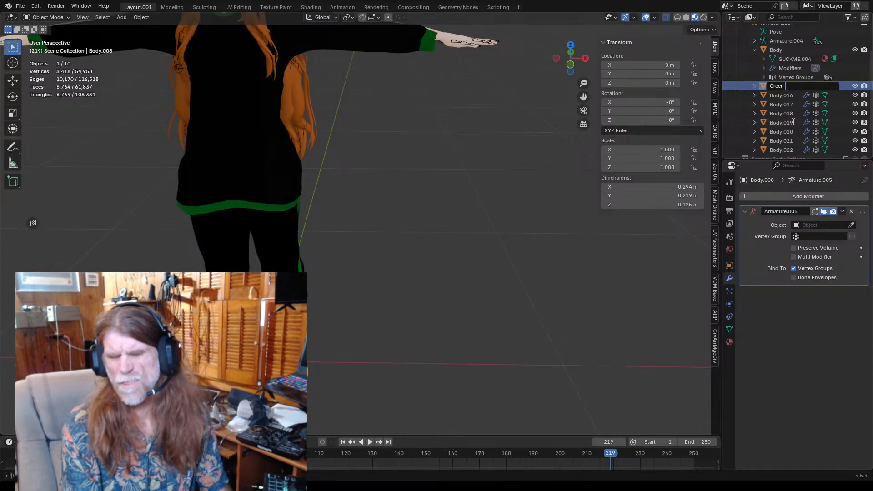
text( Shoew)
key(BackSpace)
text(s)
key(Return)
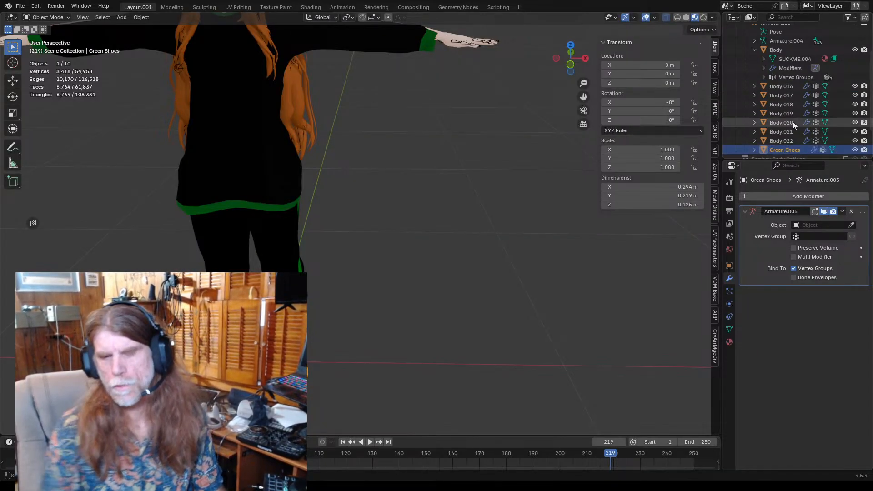
- Remove the armature modifier from the Green Shoes object and clear its parent so it separates from the armature
scroll(791, 136, down, 2)
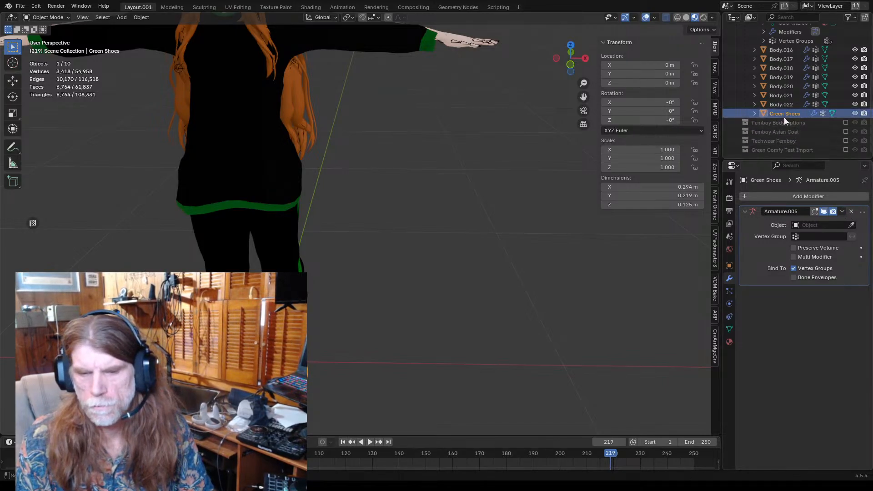
click(851, 212)
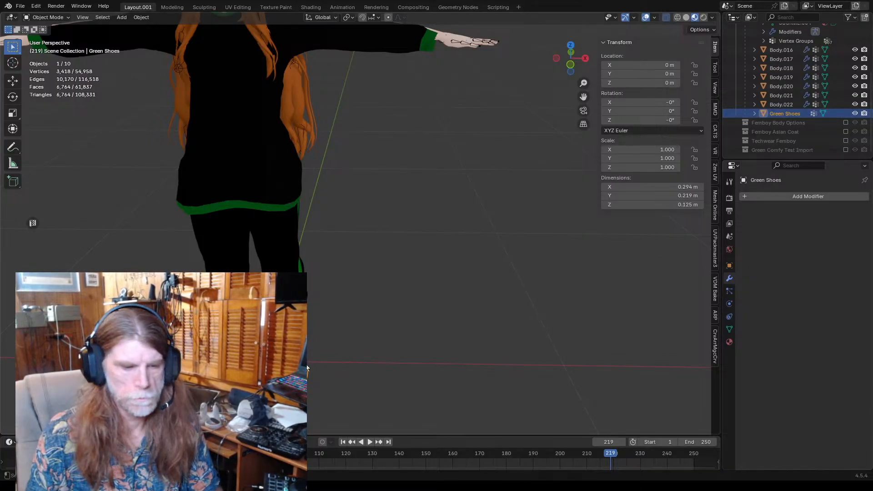
key(ctrl+p)
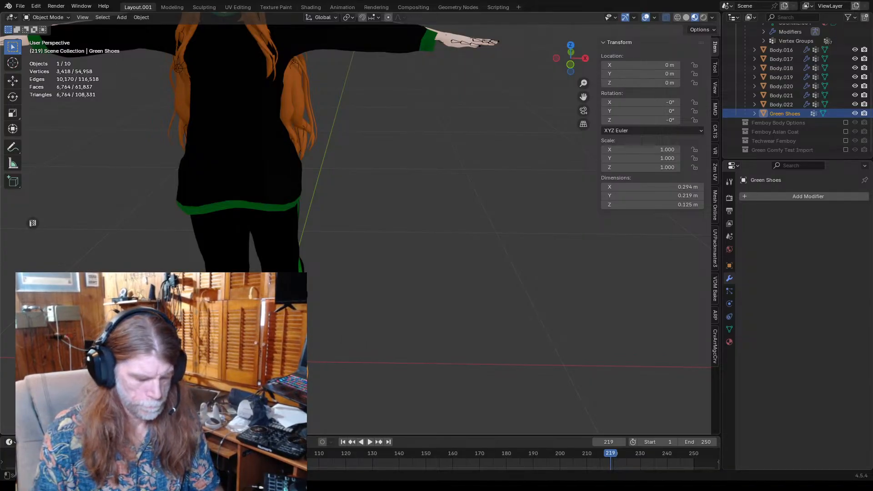
key(alt+p)
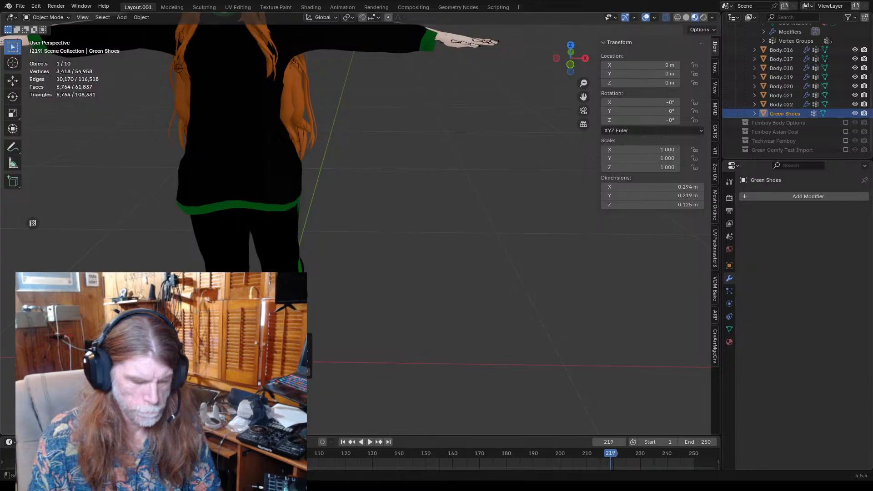
click(261, 361)
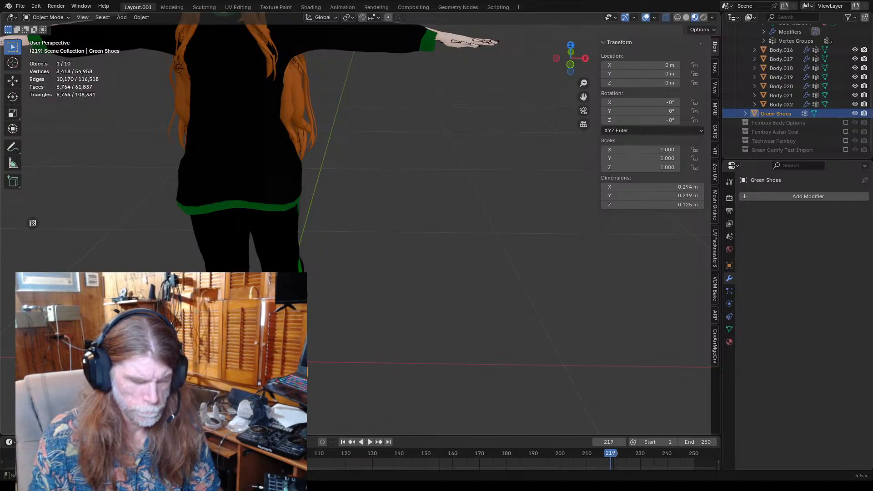
click(319, 347)
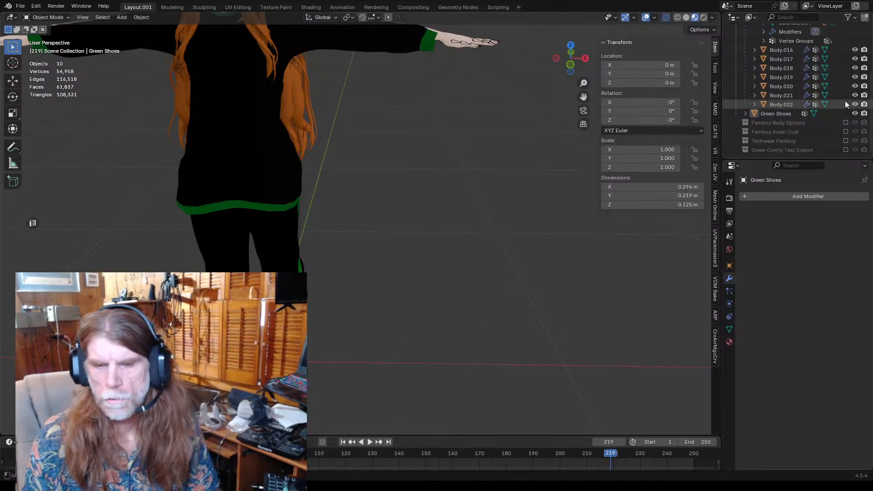
- Hide the Green Comfy Clothes Femboy collection and move the Green Shoes object into the Comfy Clothes Femboy collection
scroll(844, 100, down, 1)
scroll(839, 94, up, 3)
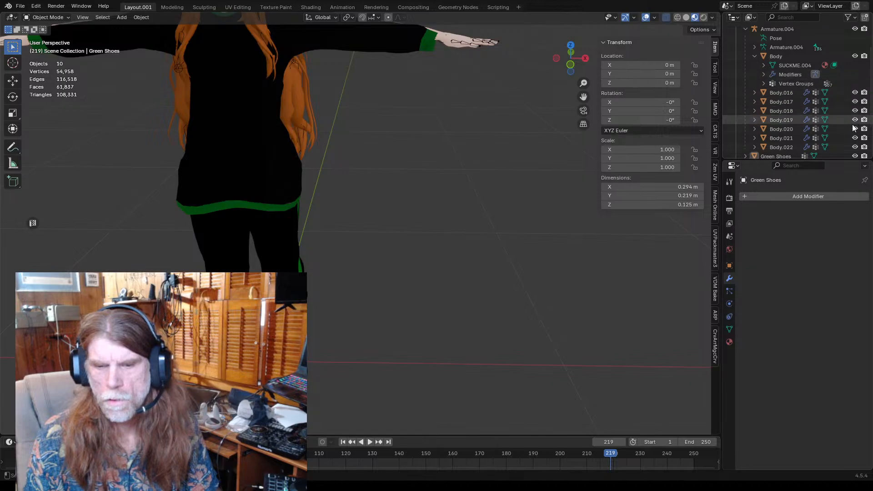
scroll(846, 113, up, 2)
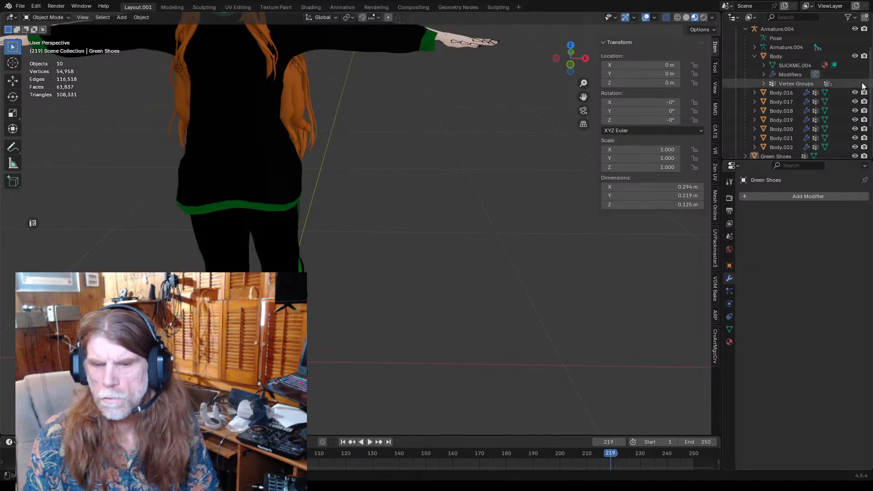
scroll(839, 111, up, 2)
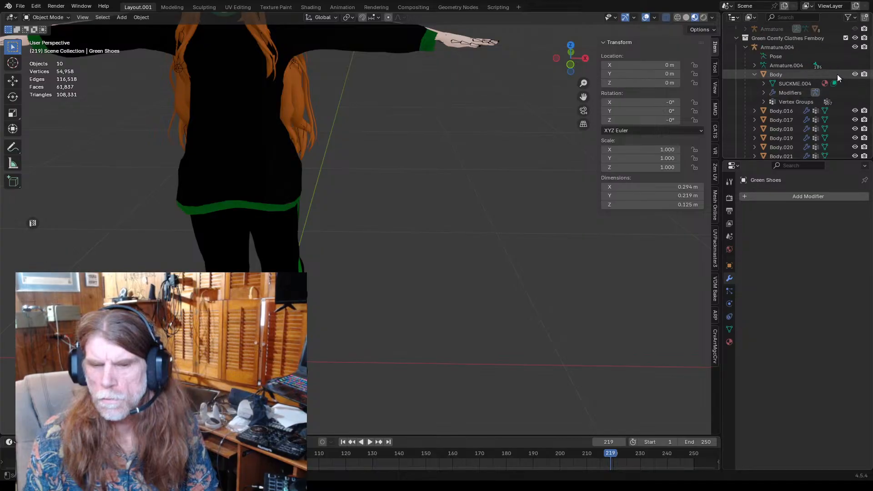
click(855, 39)
scroll(816, 79, down, 4)
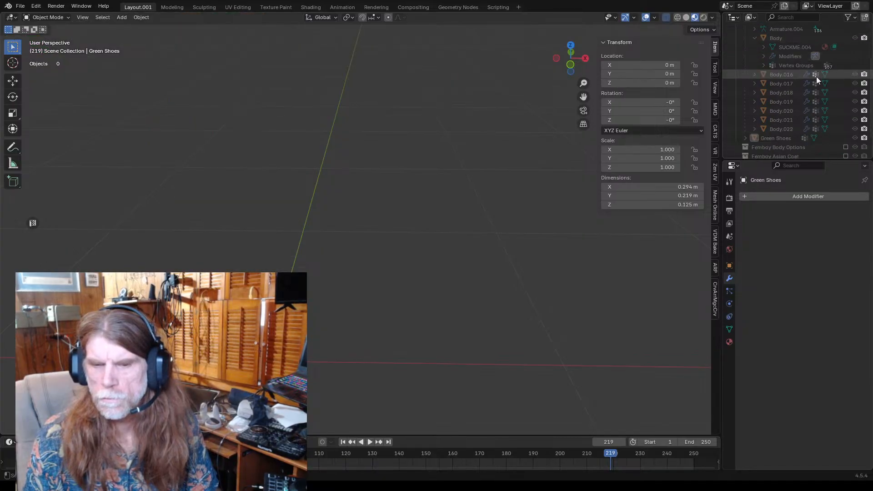
click(799, 112)
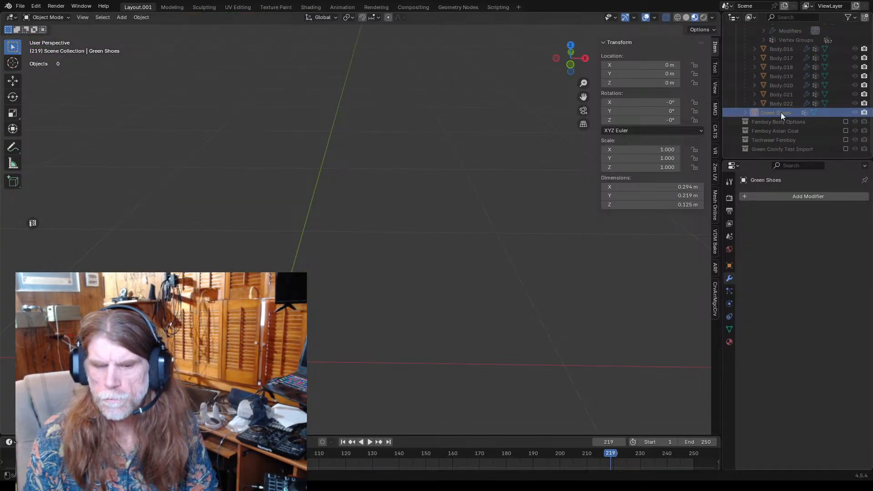
drag(782, 112, 776, 43)
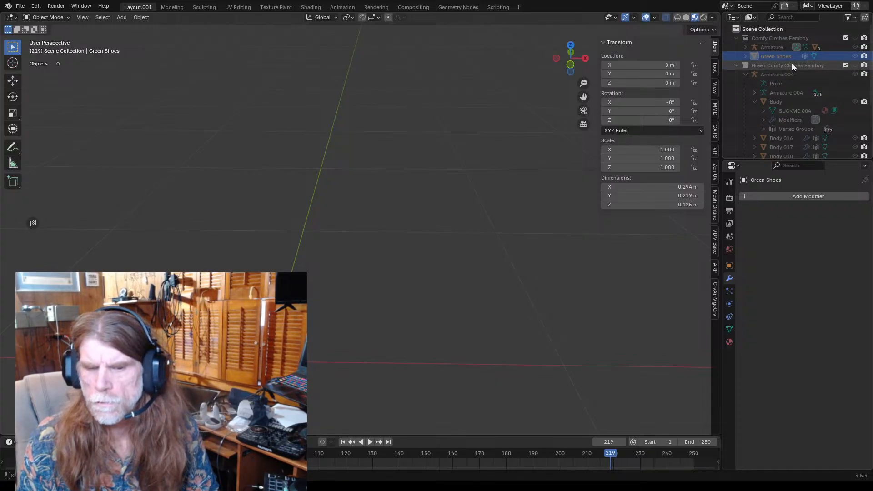
- Exclude the Green Comfy Clothes Femboy collection from the view layer and unhide the Comfy Clothes Femboy collection
scroll(788, 61, down, 2)
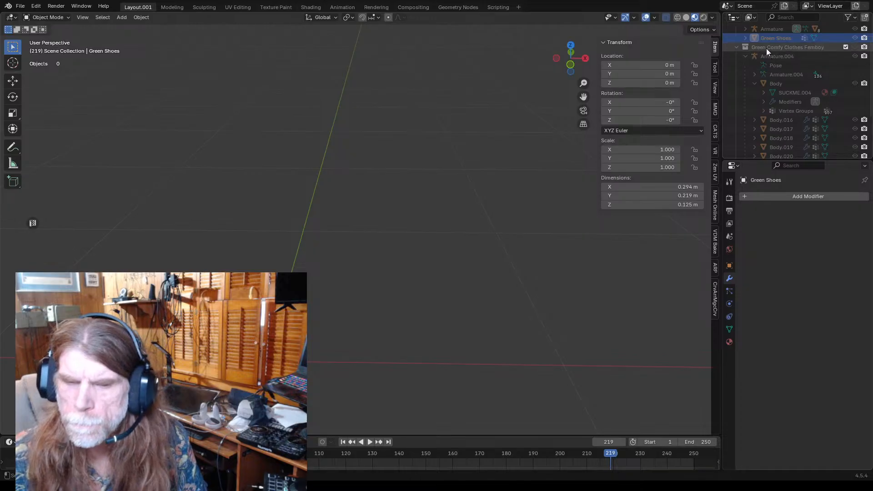
scroll(767, 51, up, 2)
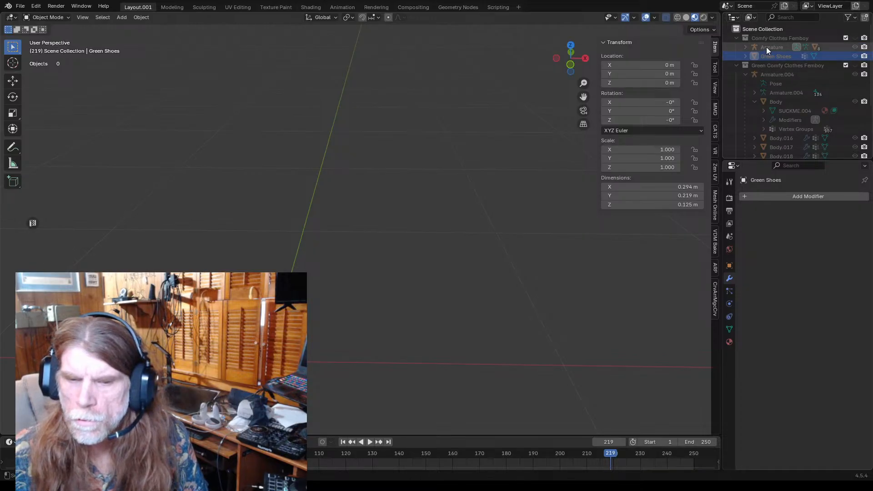
scroll(774, 54, down, 5)
scroll(780, 60, up, 4)
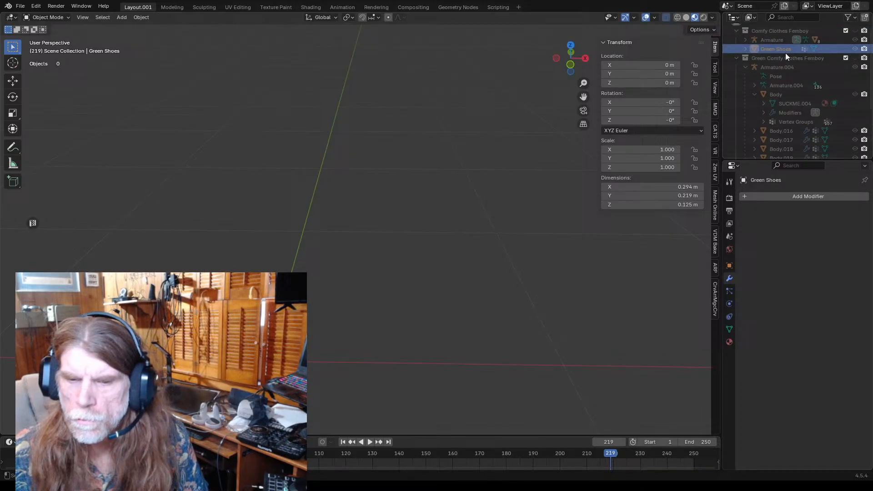
click(862, 58)
click(855, 59)
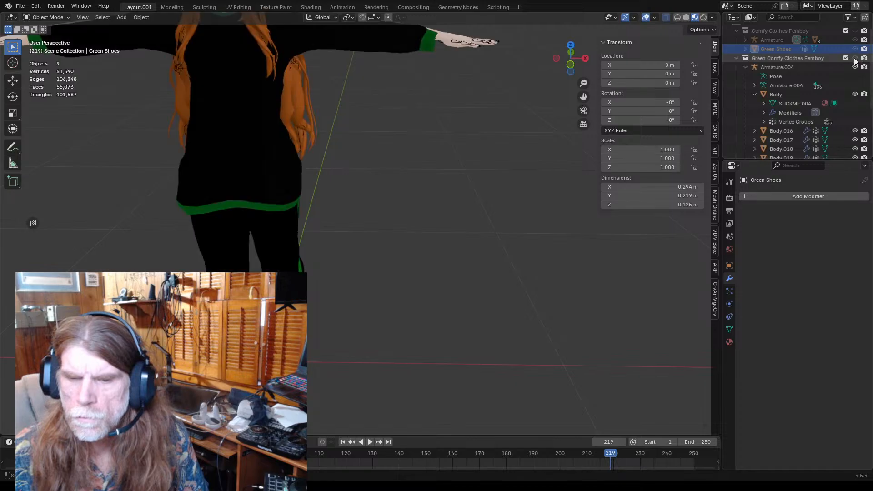
click(846, 59)
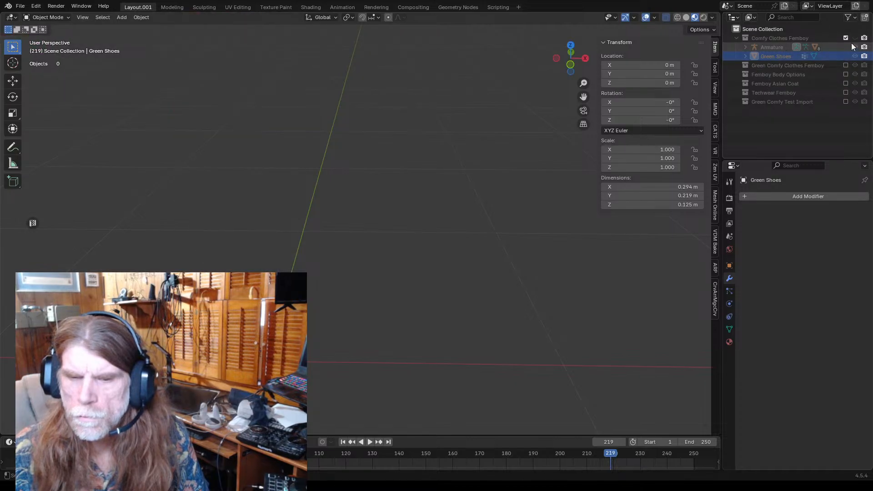
click(855, 39)
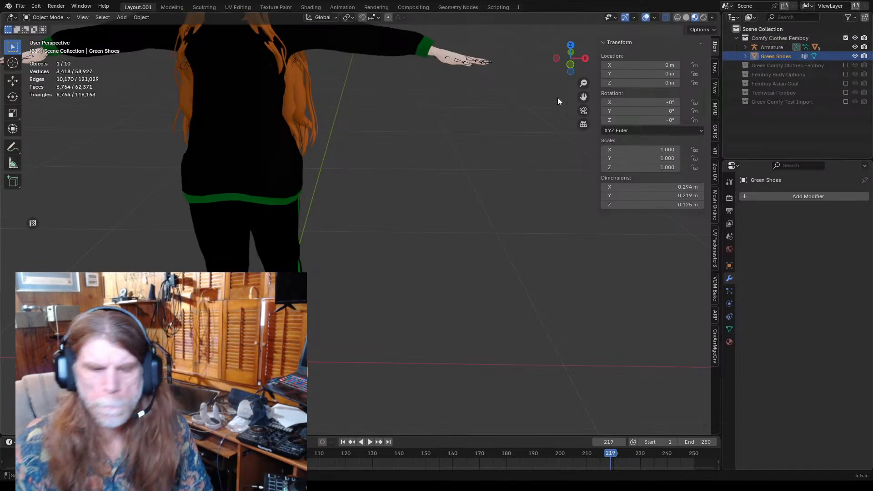
- Apply all transforms to the Green Shoes object on the character's feet and deselect it
click(403, 236)
middle_drag(402, 238, 362, 234)
scroll(415, 226, down, 3)
scroll(412, 219, up, 4)
scroll(403, 211, down, 4)
click(315, 291)
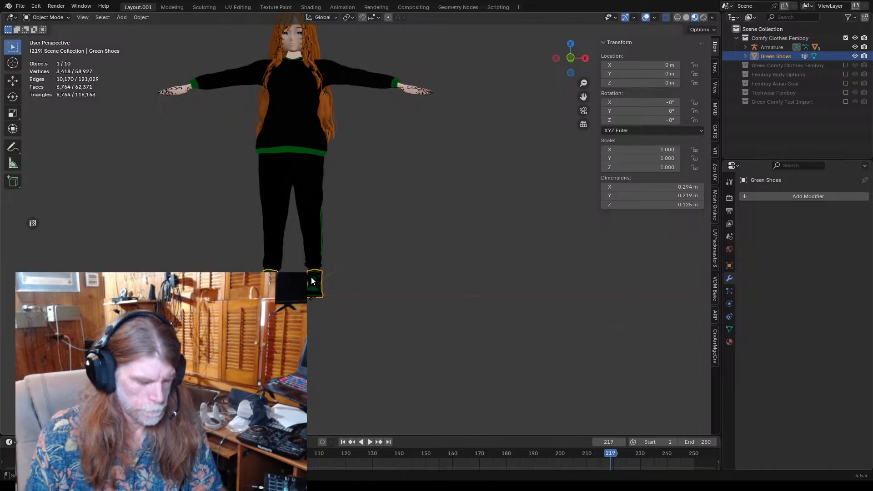
key(ctrl+a)
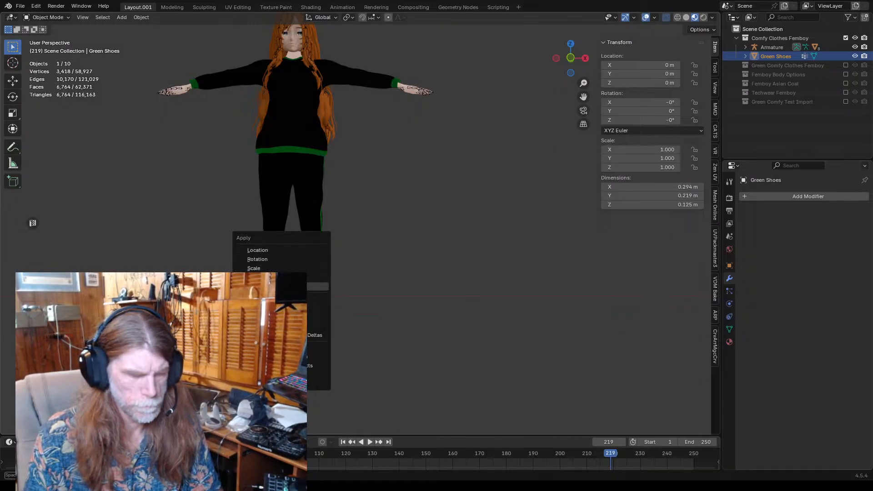
click(312, 278)
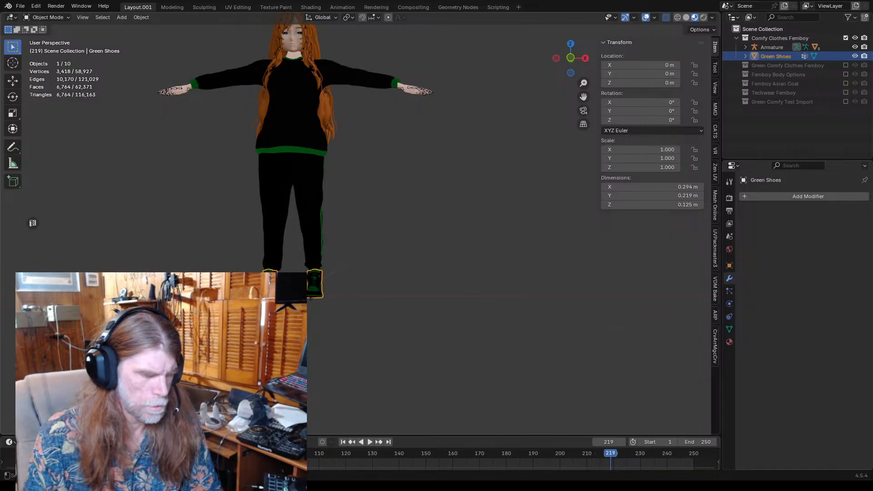
key(alt+a)
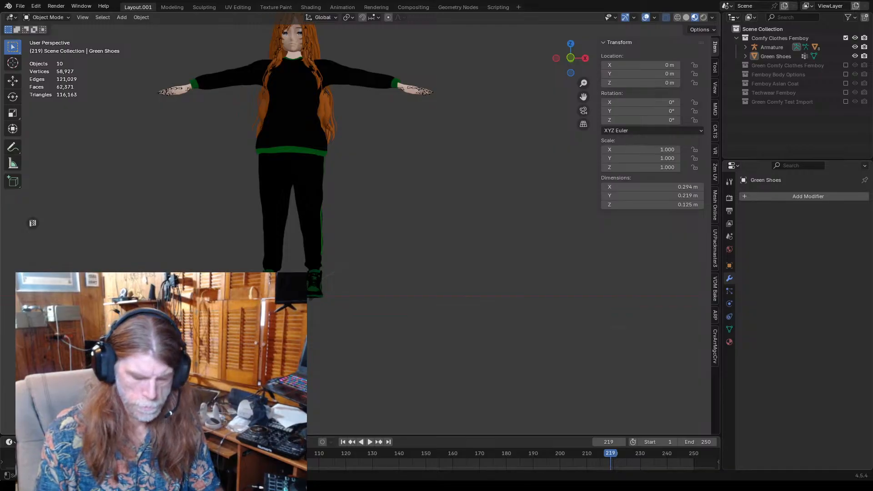
middle_drag(319, 311, 357, 311)
middle_drag(273, 304, 214, 296)
scroll(308, 293, up, 2)
scroll(214, 296, down, 1)
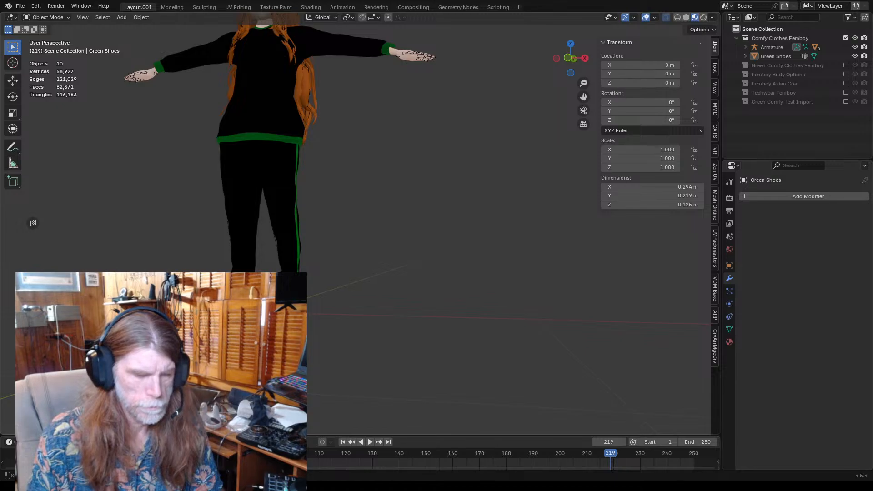
click(246, 304)
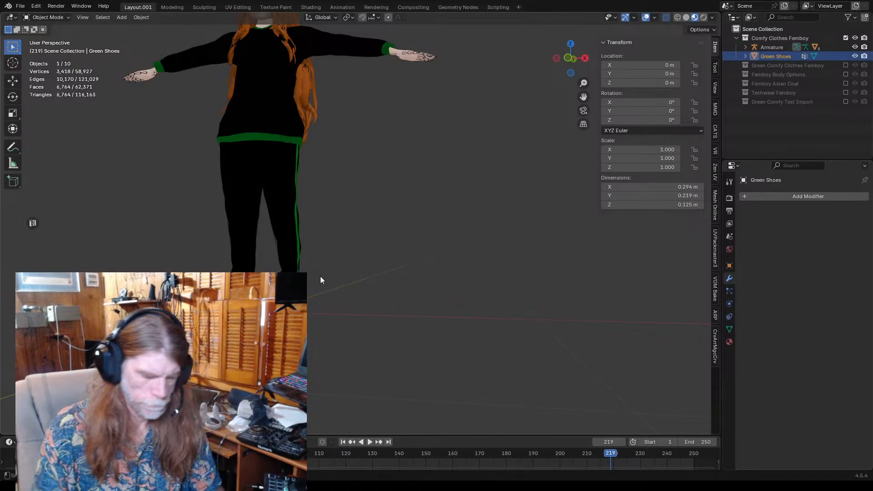
key(ctrl+p)
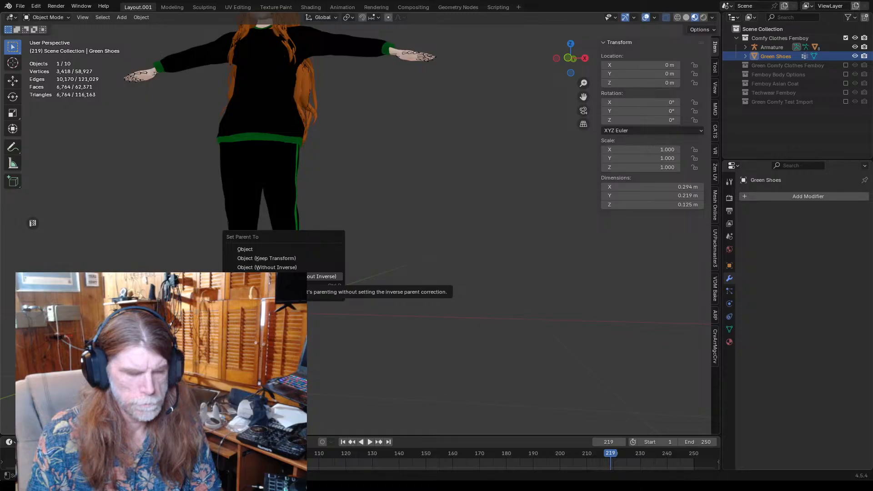
scroll(338, 240, down, 6)
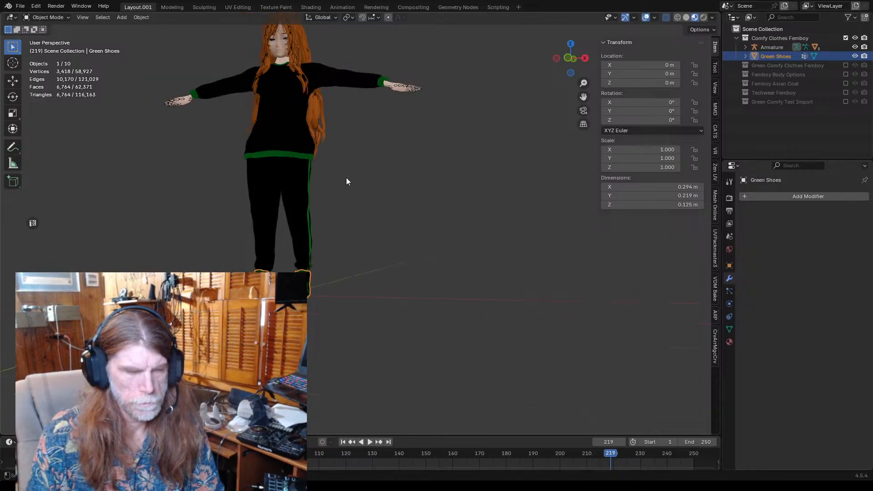
click(388, 260)
- Parent the Green Shoes to the character's Armature using Armature Deform with automatic weights
click(310, 275)
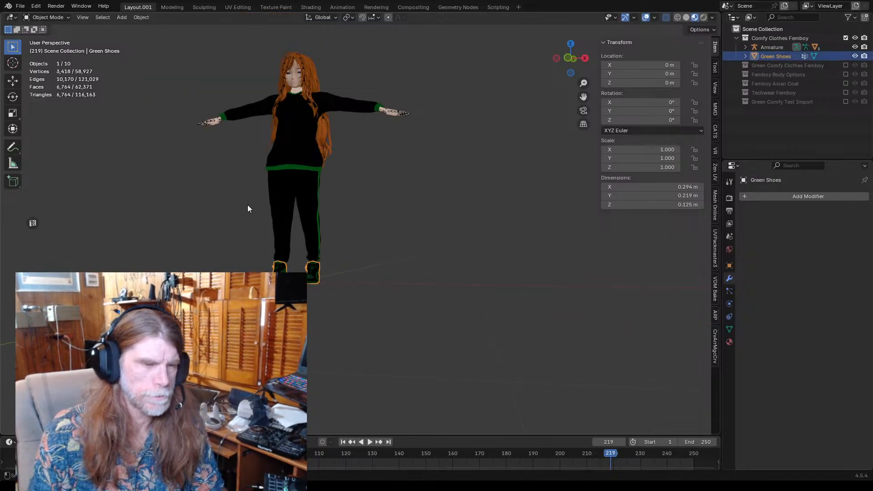
scroll(218, 174, up, 2)
shift+click(175, 102)
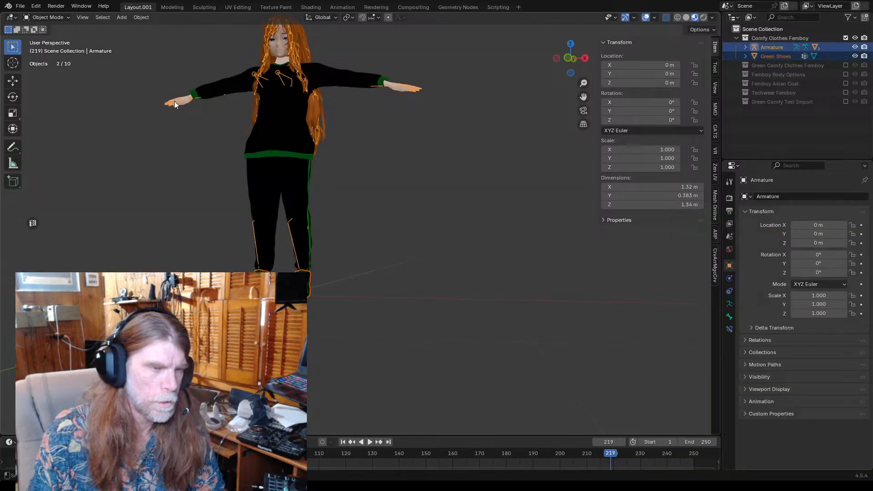
key(ctrl+p)
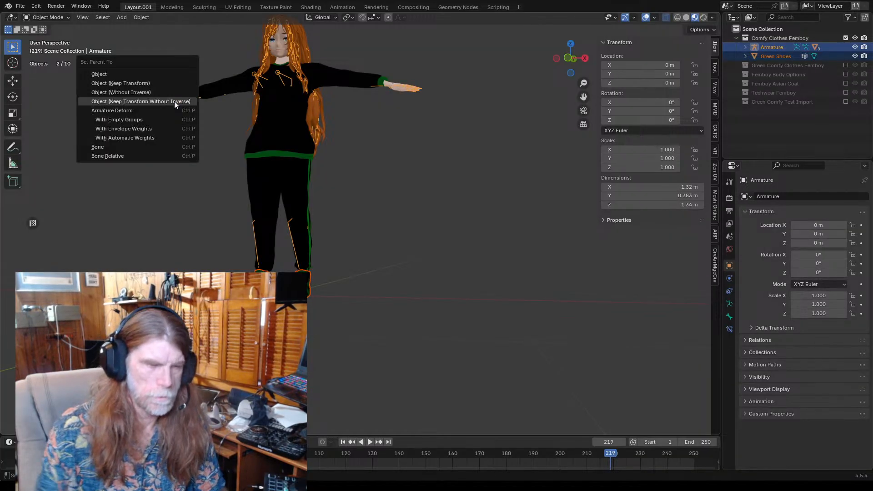
click(124, 135)
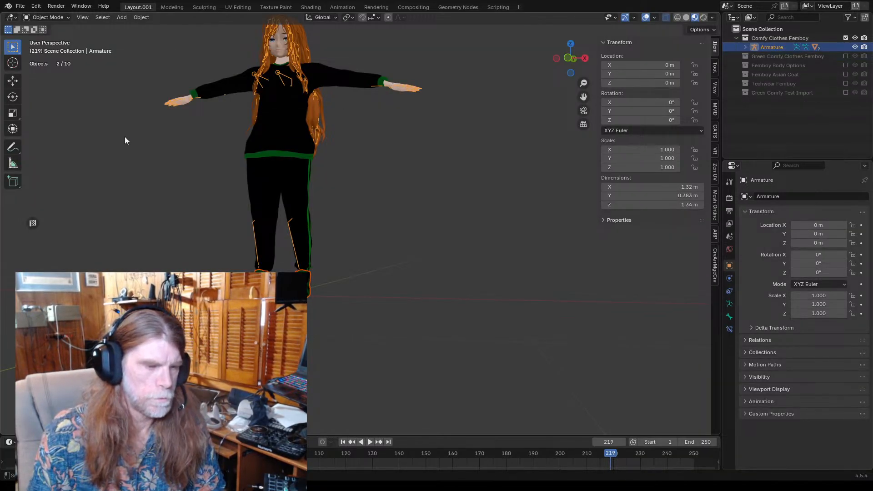
click(129, 201)
middle_drag(359, 214, 415, 189)
scroll(341, 280, up, 4)
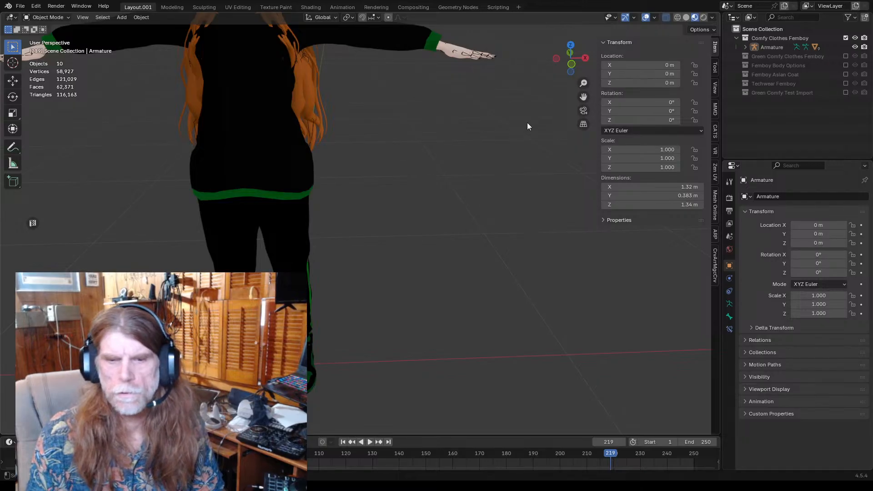
- Save the Comfy Clothes Femboy blend file
click(20, 9)
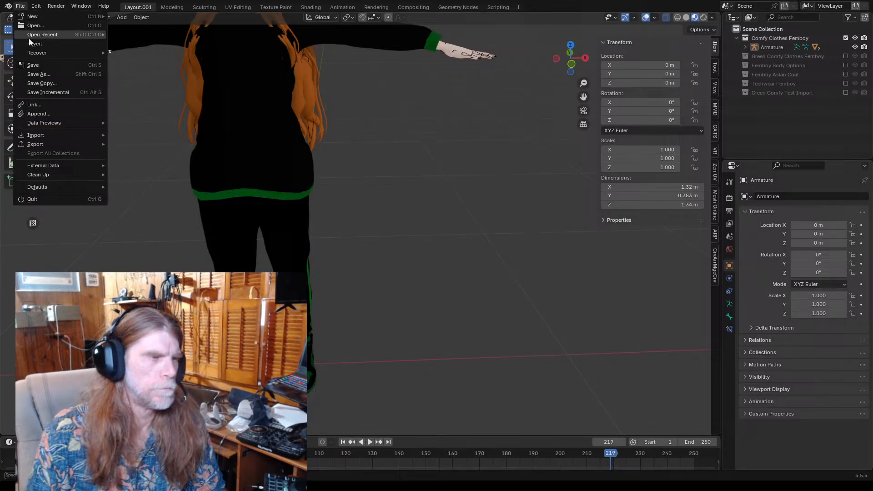
click(35, 64)
scroll(391, 107, down, 3)
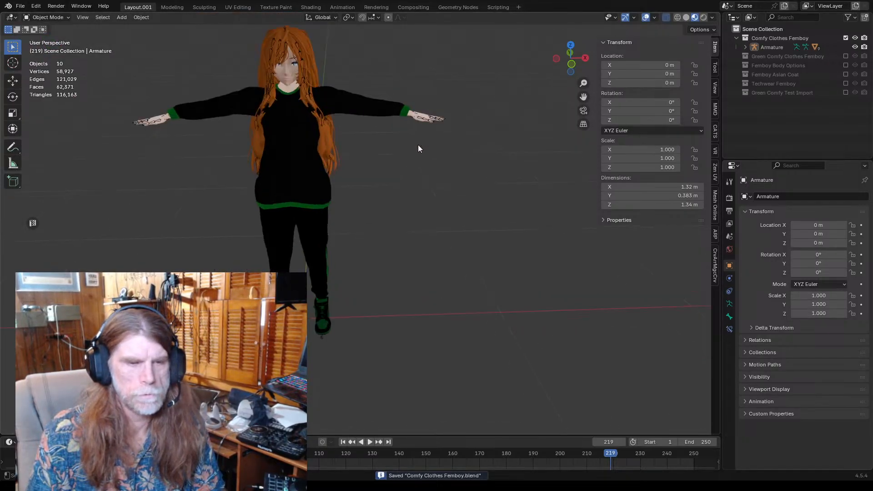
- Apply all transforms to the black sweater mesh Body.006 and deselect it
click(291, 156)
key(ctrl+a)
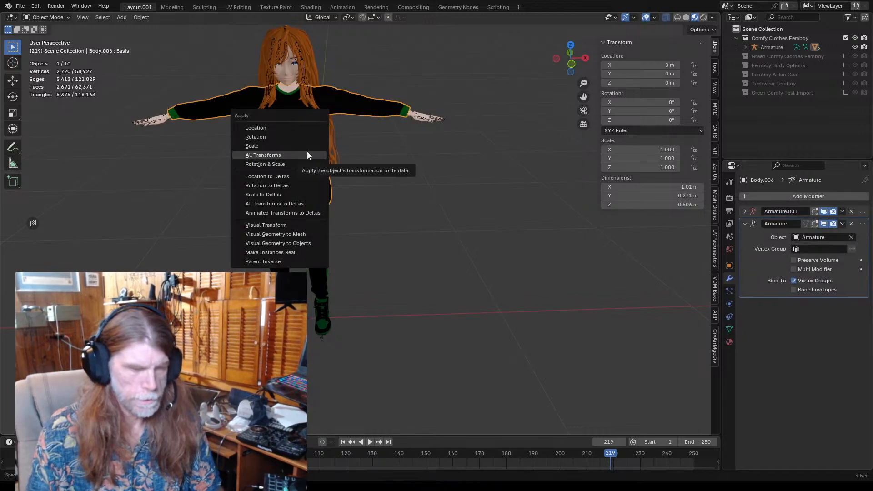
click(313, 156)
click(409, 160)
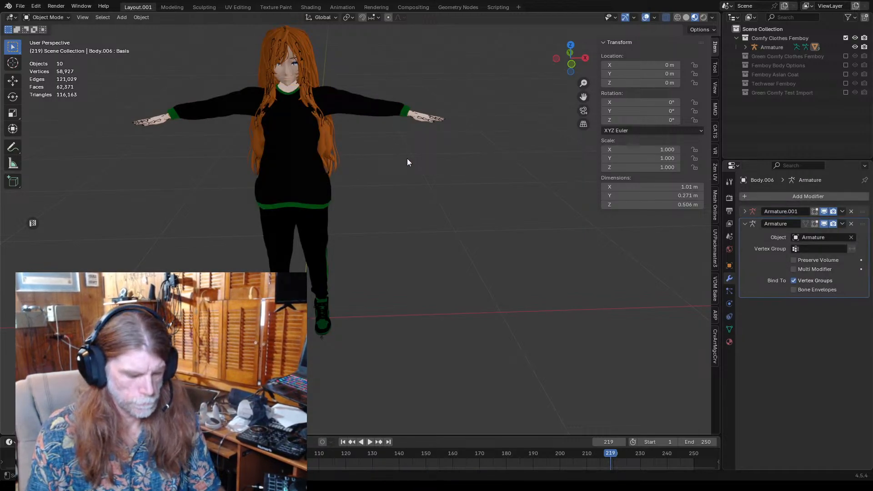
- Select everything in the Comfy Clothes Femboy collection and join all its meshes into Body.006
key(a)
key(ctrl+j)
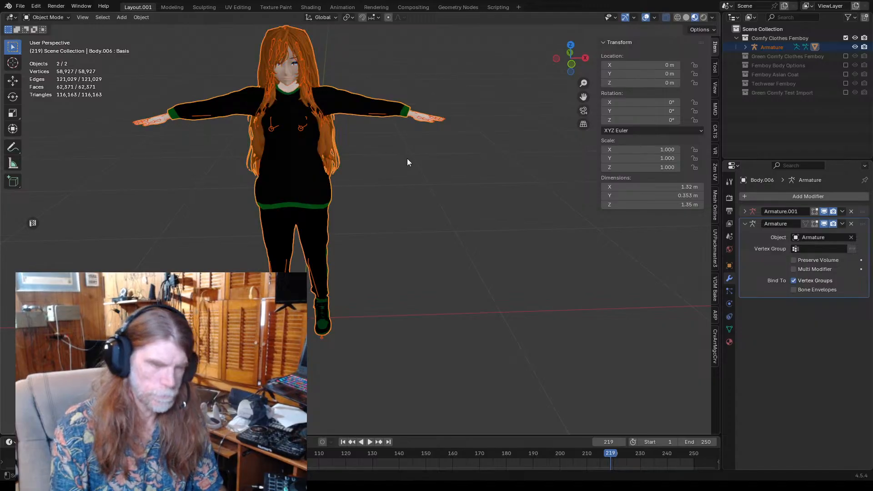
key(KP_Decimal)
middle_drag(405, 200, 443, 221)
scroll(437, 210, up, 3)
scroll(436, 195, down, 2)
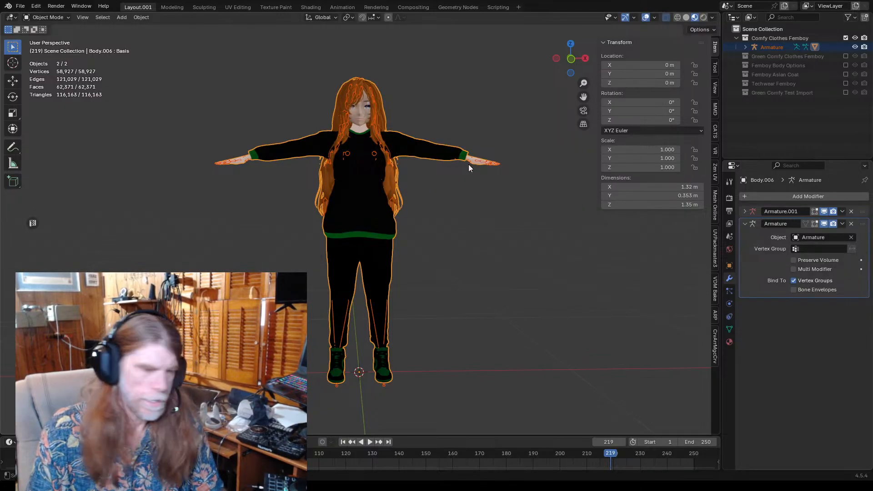
middle_drag(430, 216, 413, 205)
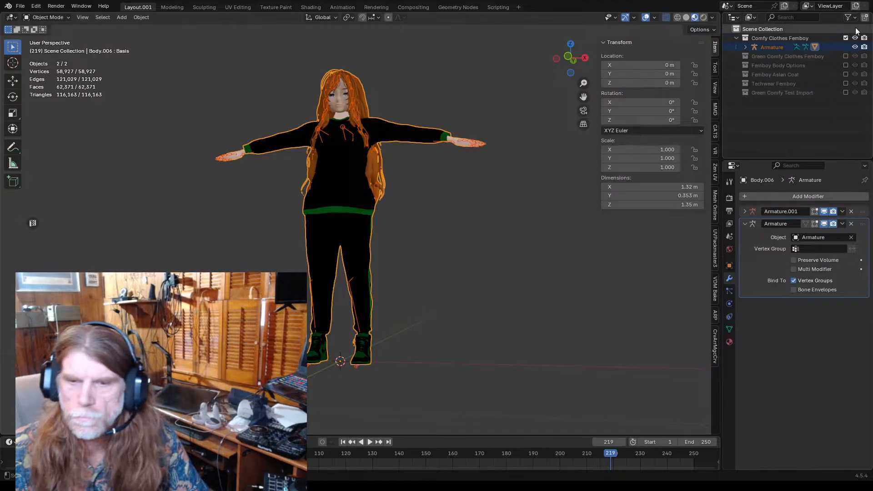
- Compare the Green Comfy Clothes Femboy collection with the Comfy Clothes Femboy model, showing only the latter and deselecting it at the end
click(846, 38)
click(846, 47)
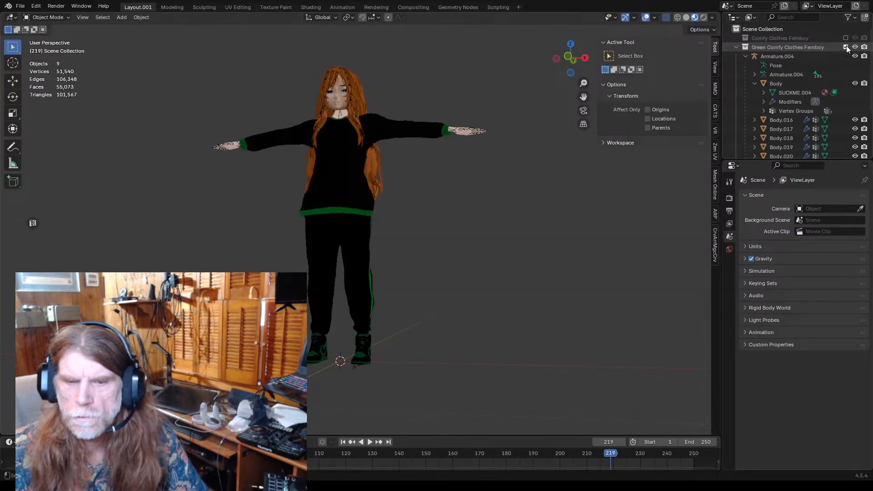
middle_drag(482, 165, 413, 211)
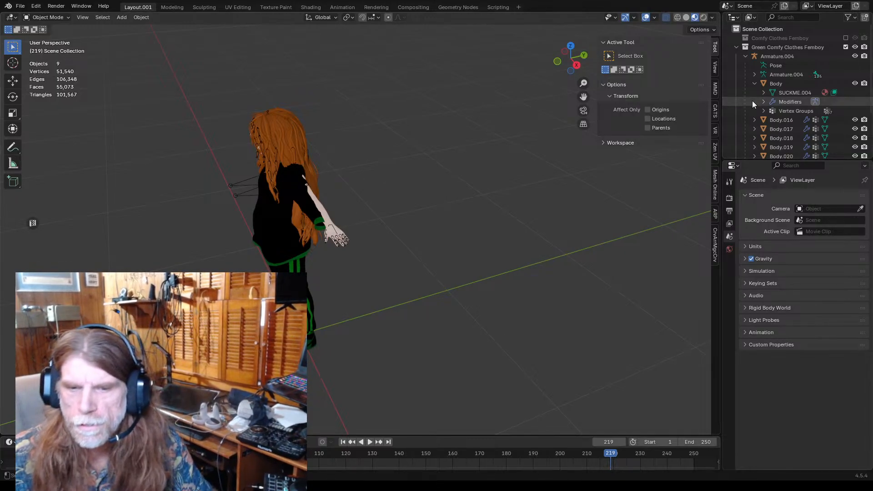
click(846, 47)
click(846, 37)
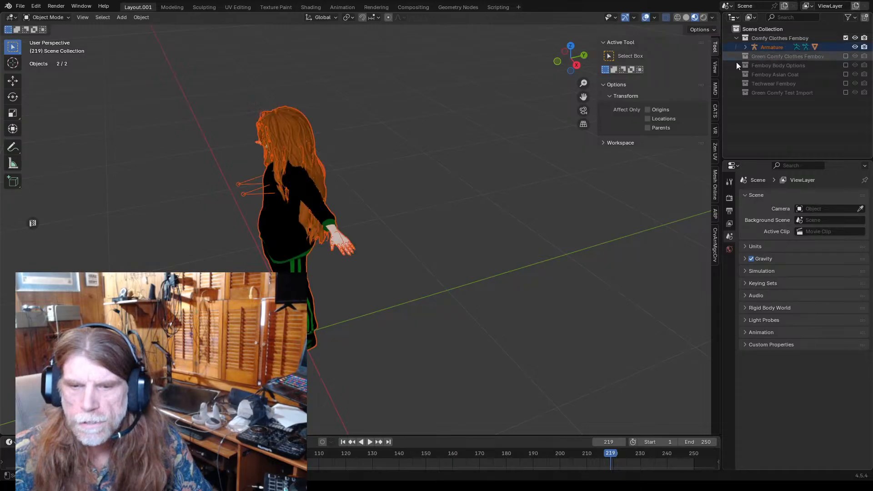
click(384, 206)
middle_drag(384, 206, 439, 213)
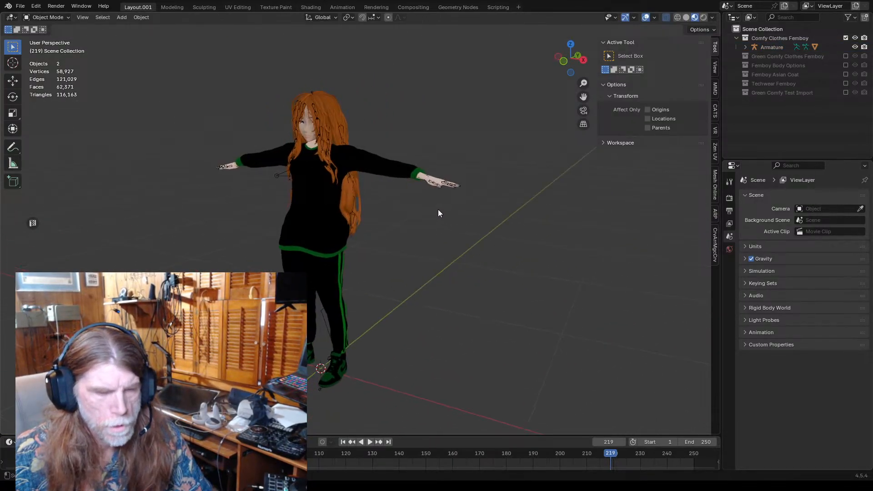
scroll(441, 200, up, 3)
scroll(466, 200, up, 1)
middle_drag(465, 210, 486, 182)
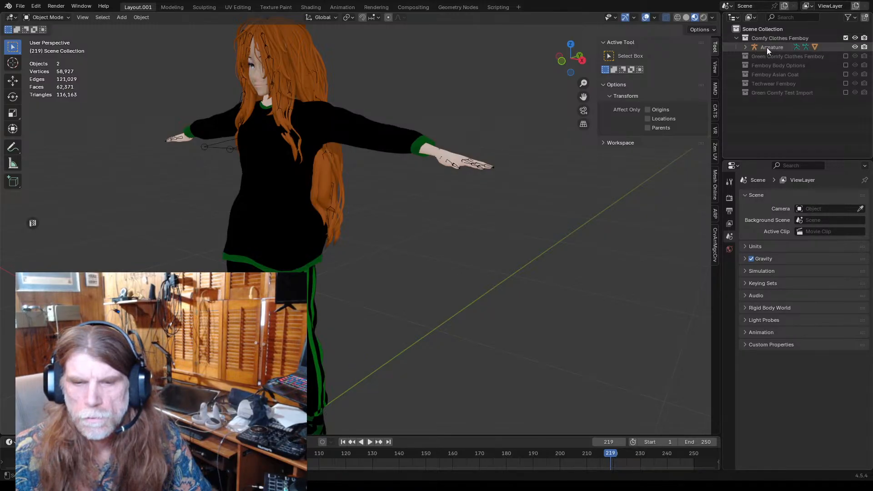
- Separate the entire Body.006 mesh by material in Edit Mode and return to Object Mode
click(746, 47)
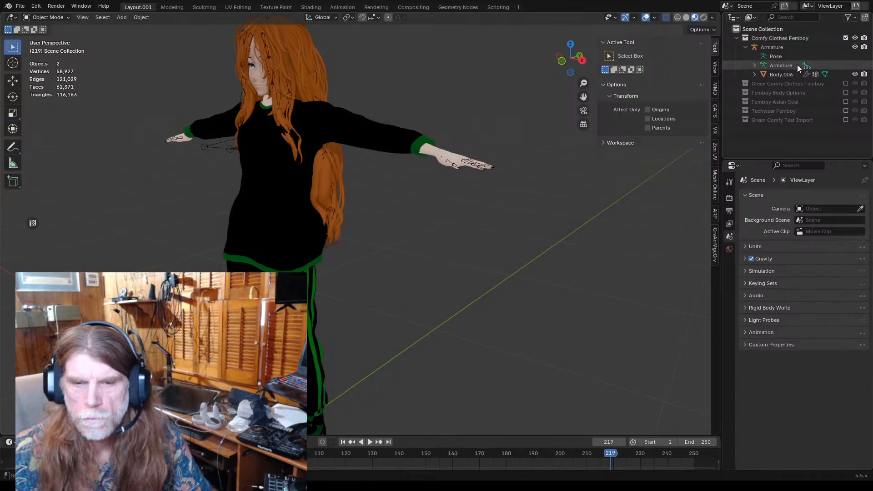
click(321, 127)
click(45, 17)
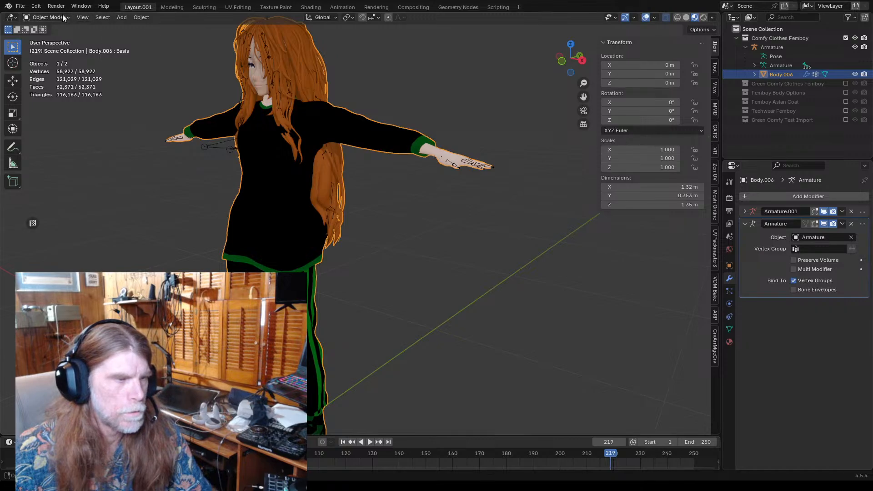
click(47, 17)
click(44, 38)
middle_drag(195, 78, 243, 80)
key(a)
key(p)
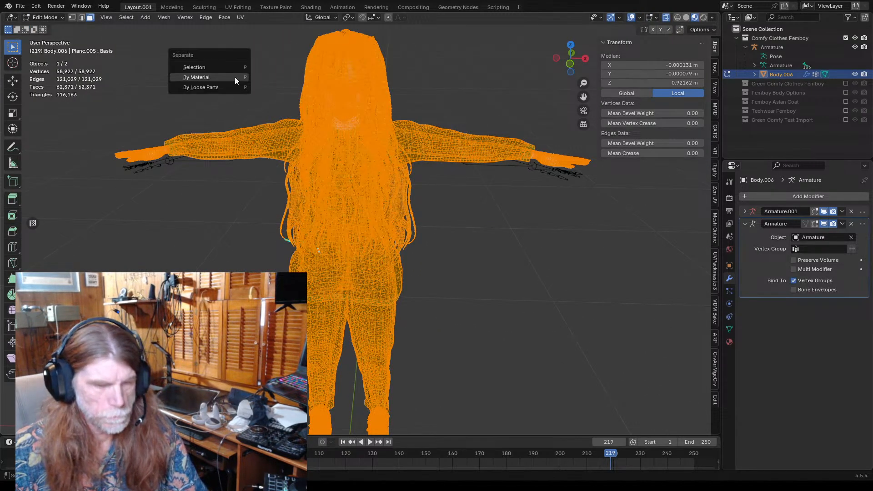
click(206, 78)
click(42, 17)
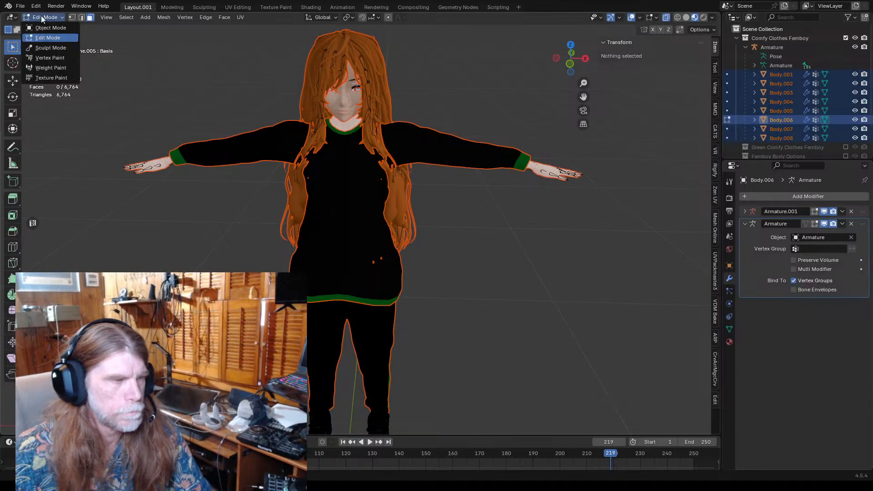
click(45, 29)
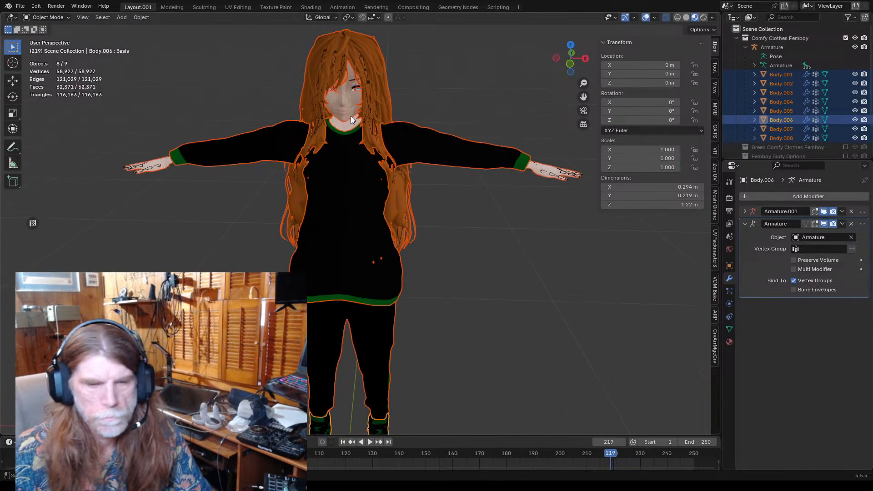
- Select the skin mesh Body.008 and toggle its visibility to check which parts of the character it covers
click(537, 172)
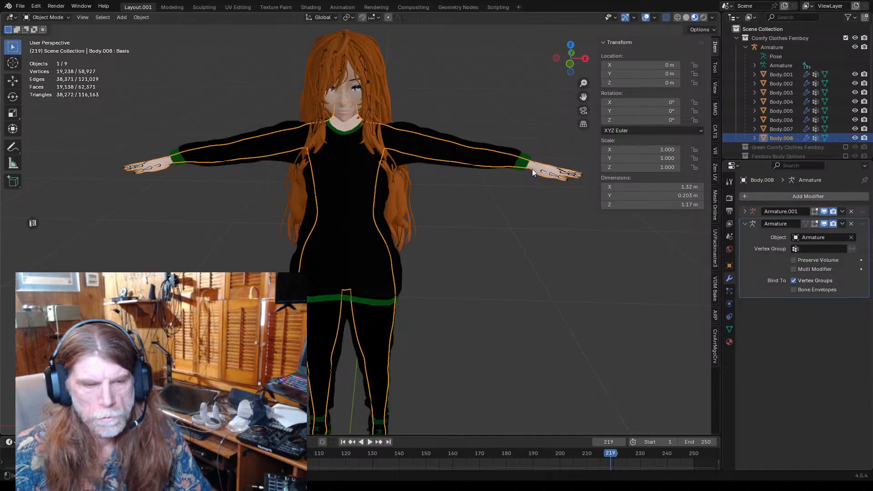
click(777, 131)
click(778, 139)
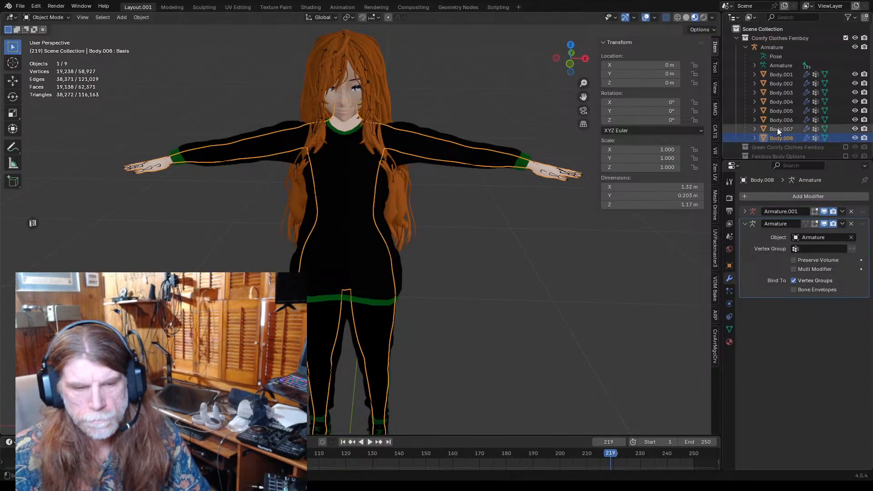
click(777, 130)
click(779, 138)
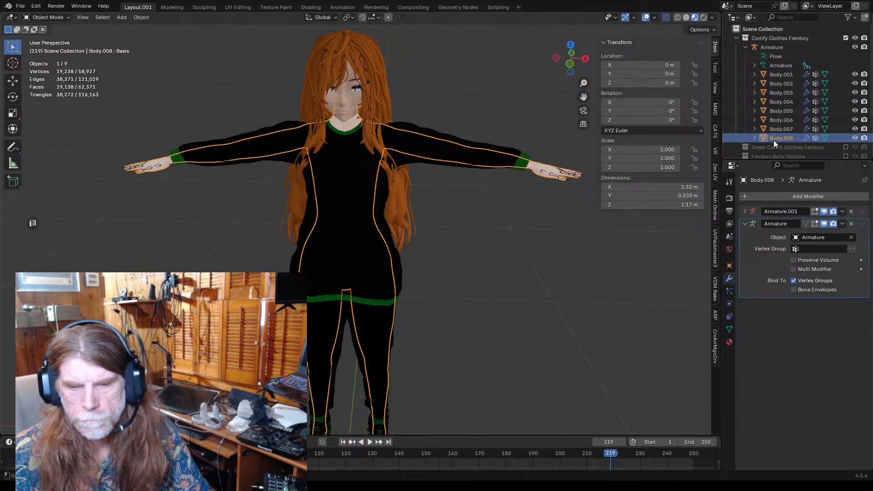
click(855, 139)
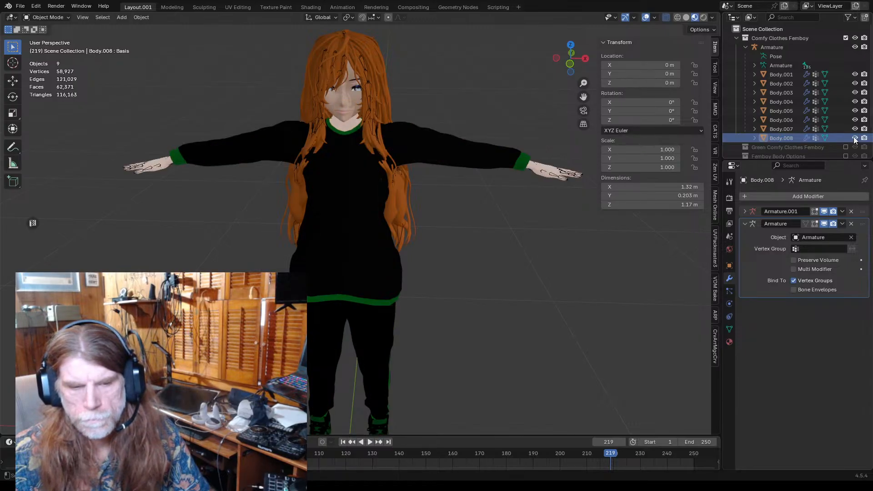
click(855, 138)
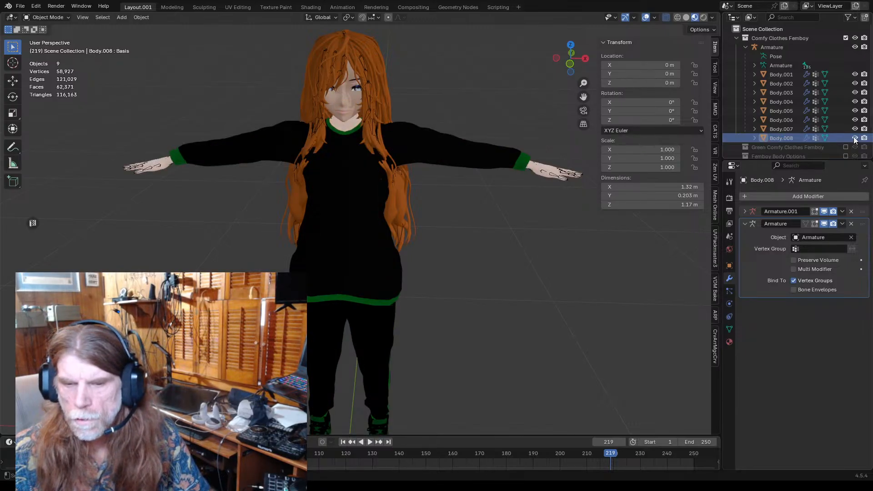
click(855, 138)
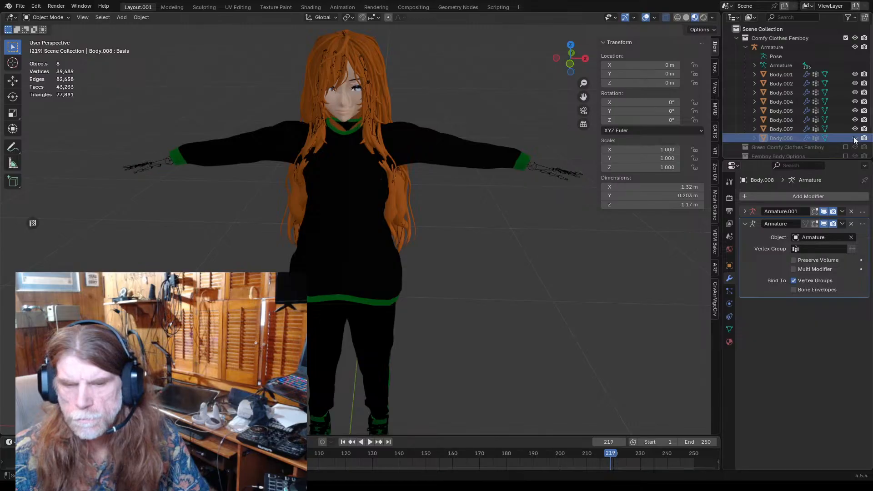
click(854, 138)
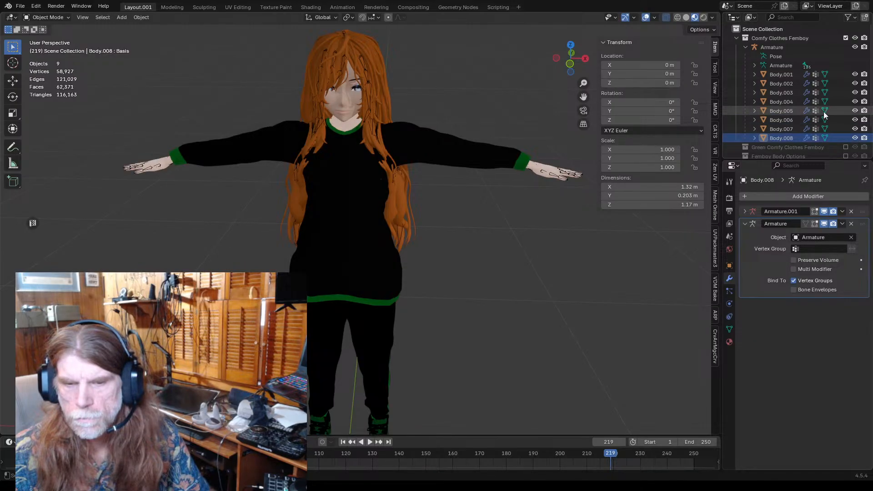
scroll(804, 104, down, 2)
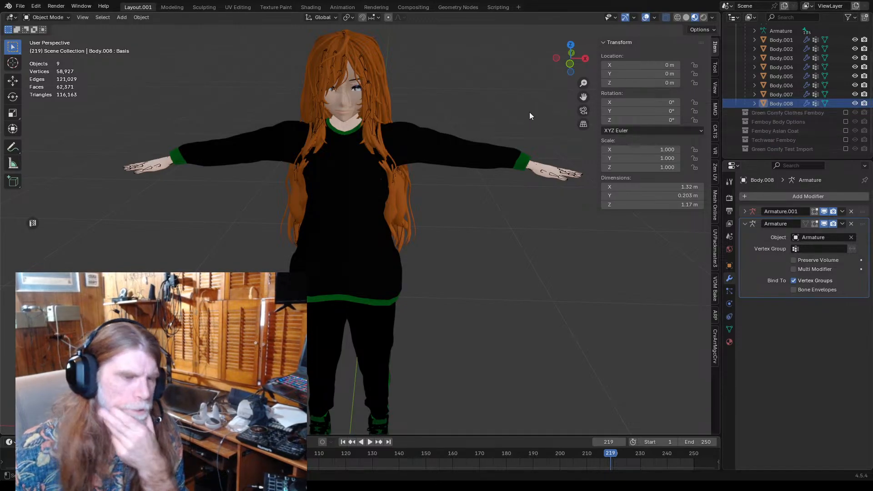
- Clear the selection, and repeatedly hide and reveal Body.008 to inspect the clothes without the body underneath
click(446, 117)
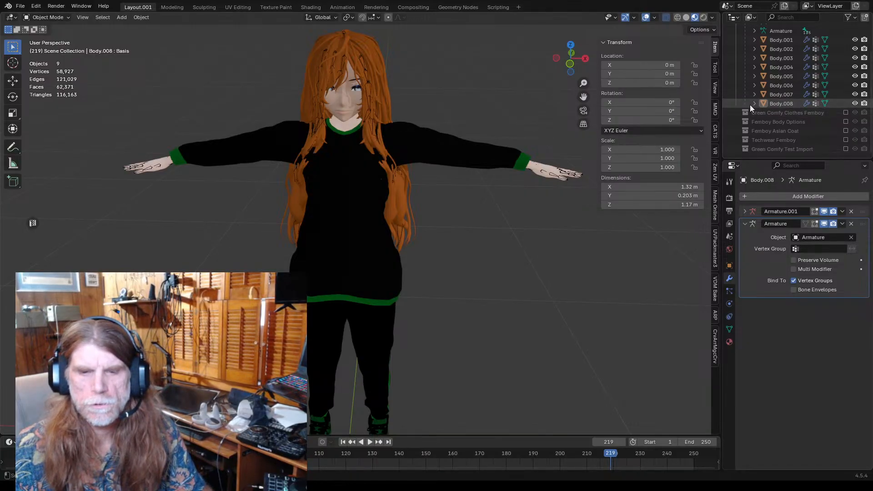
key(h)
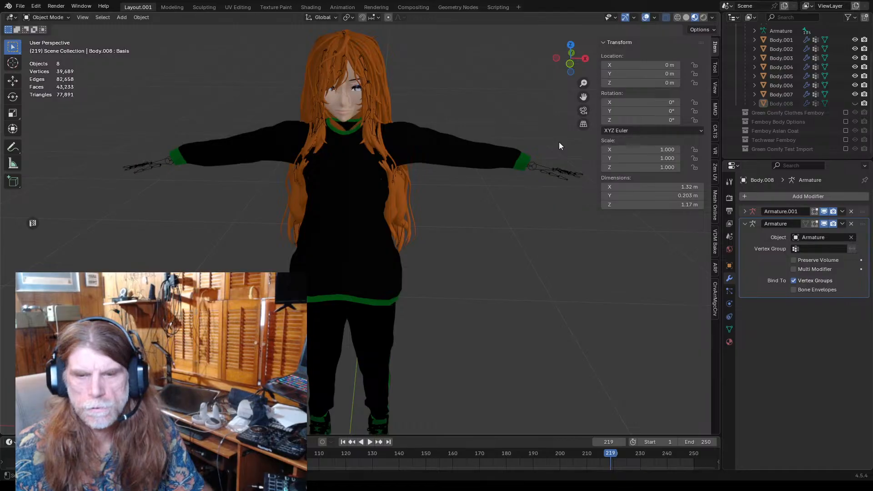
key(alt+h)
key(h)
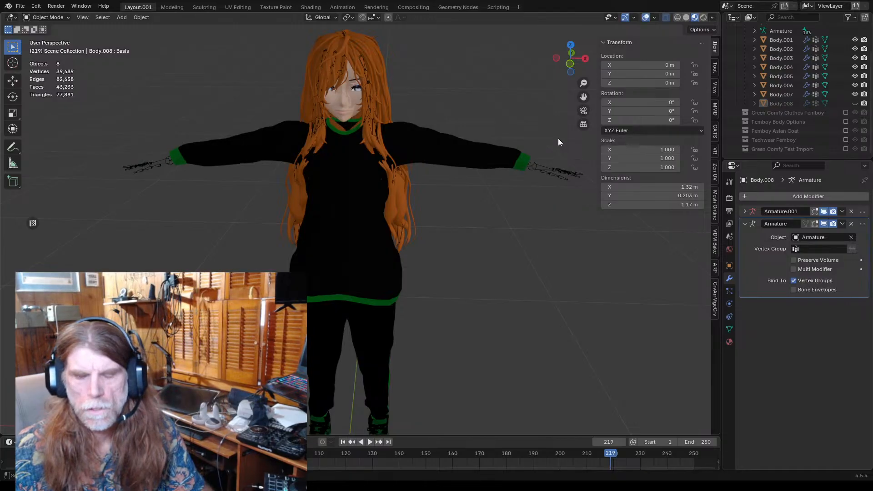
key(alt+h)
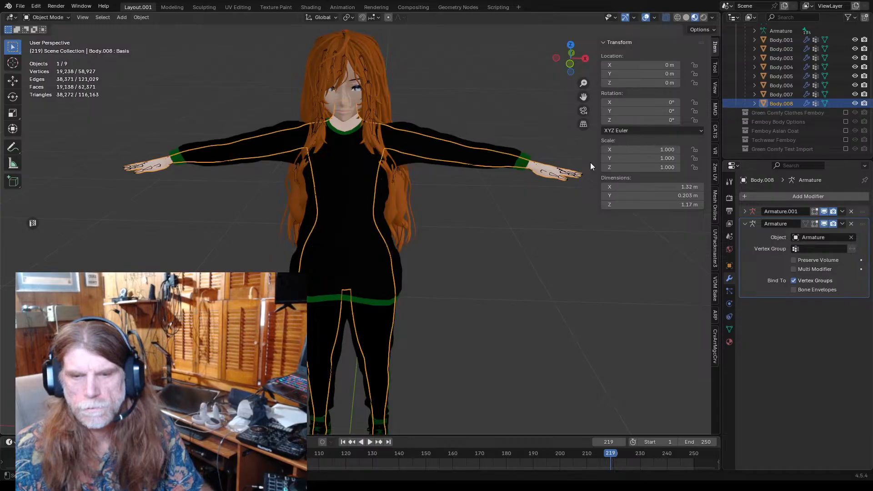
- Join all the separated parts back into Body.006 and undo the deselection made in Edit Mode
key(a)
key(ctrl+j)
key(Tab)
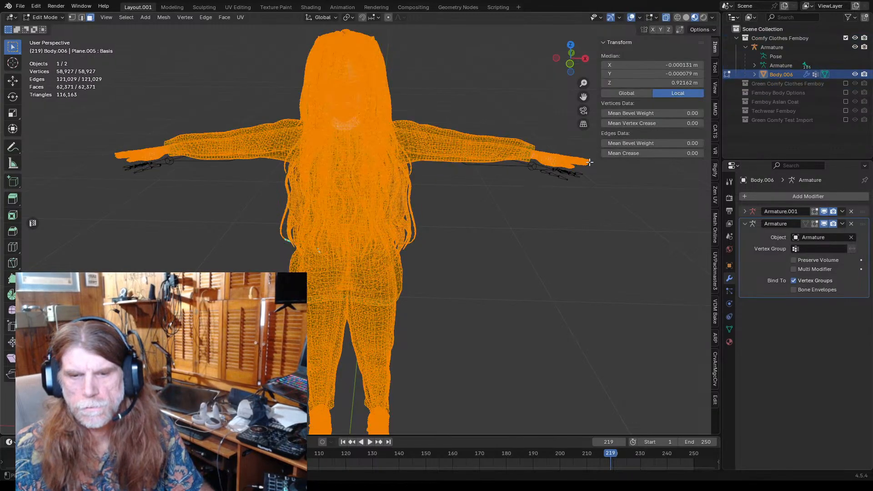
key(alt+a)
key(ctrl+z)
key(ctrl+z)
key(ctrl+z)
key(ctrl+z)
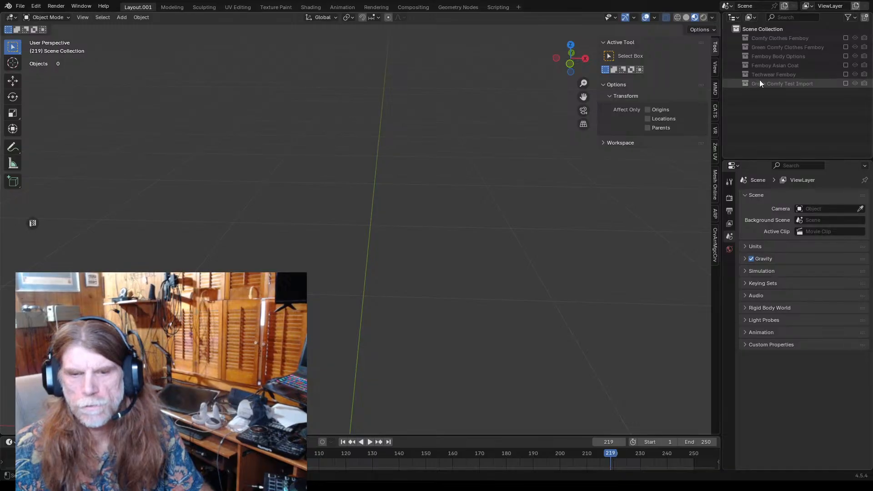
key(ctrl+z)
- Examine the parts of the Green Comfy Clothes Femboy character from the side and switch back to the Comfy Clothes Femboy collection
scroll(815, 95, down, 4)
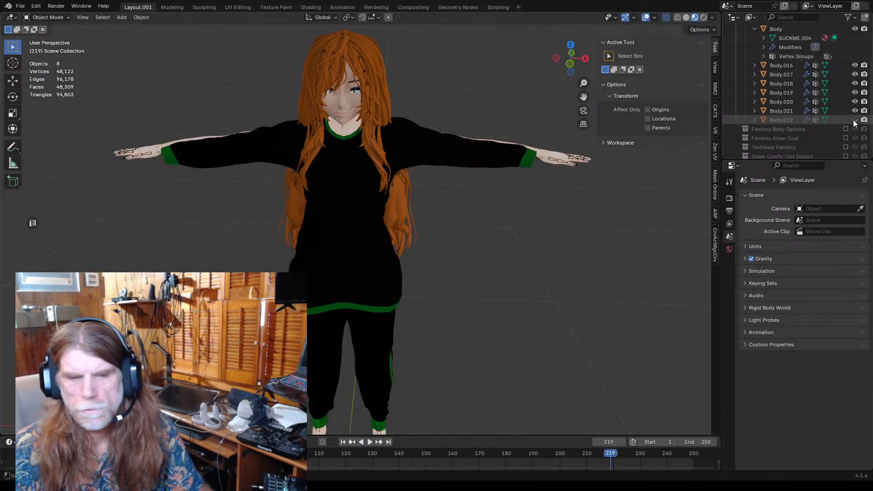
middle_drag(591, 187, 482, 187)
scroll(842, 98, up, 5)
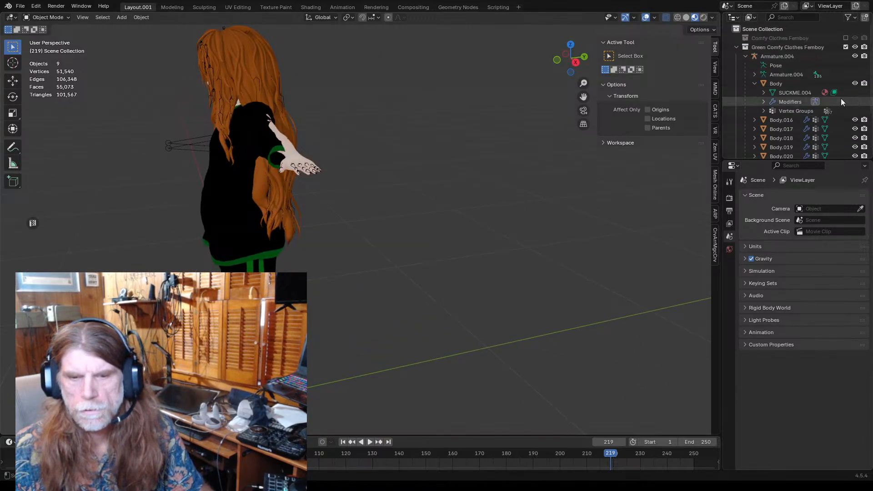
click(847, 47)
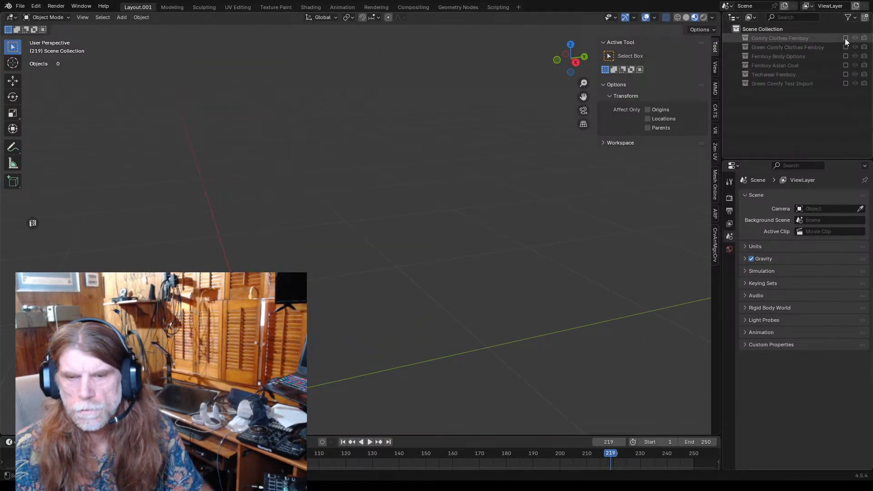
click(846, 38)
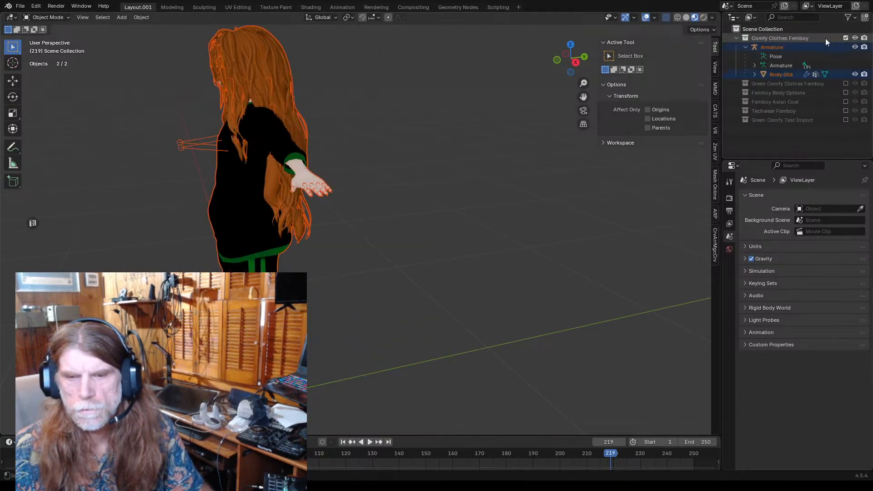
- Make the Comfy Clothes Femboy collection active and check the contents of its Body.006 mesh
click(755, 73)
click(754, 74)
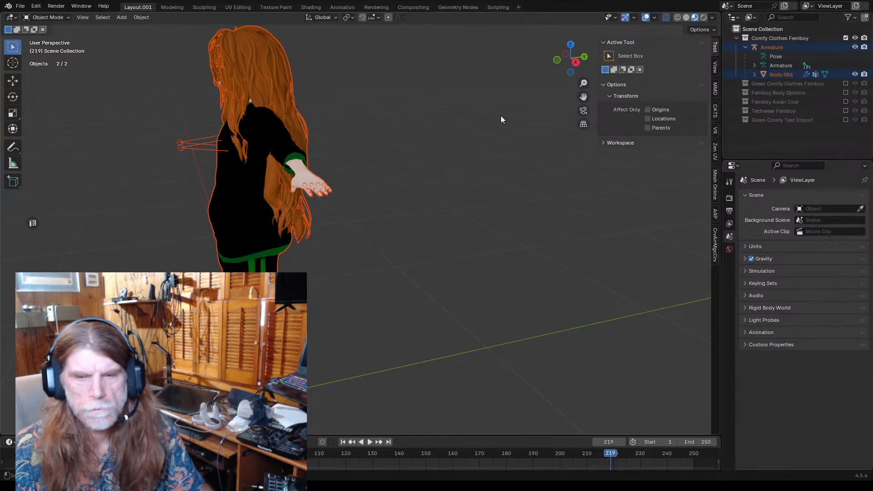
click(803, 39)
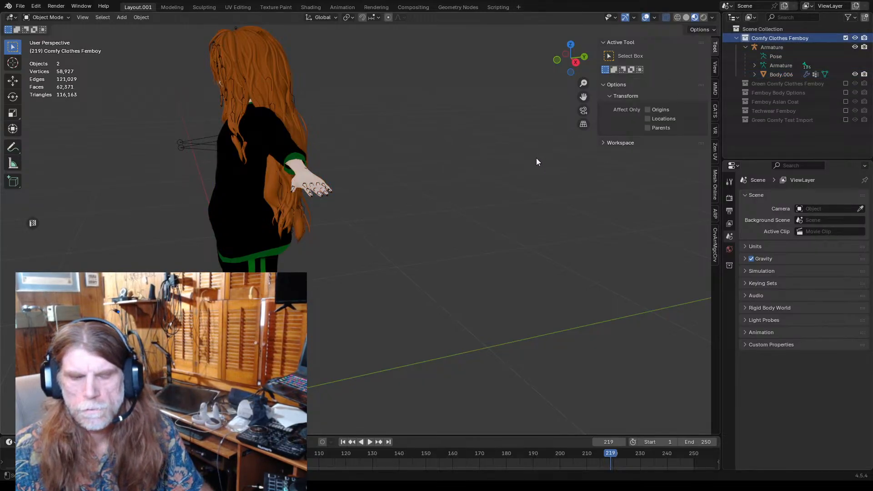
middle_drag(536, 157, 577, 163)
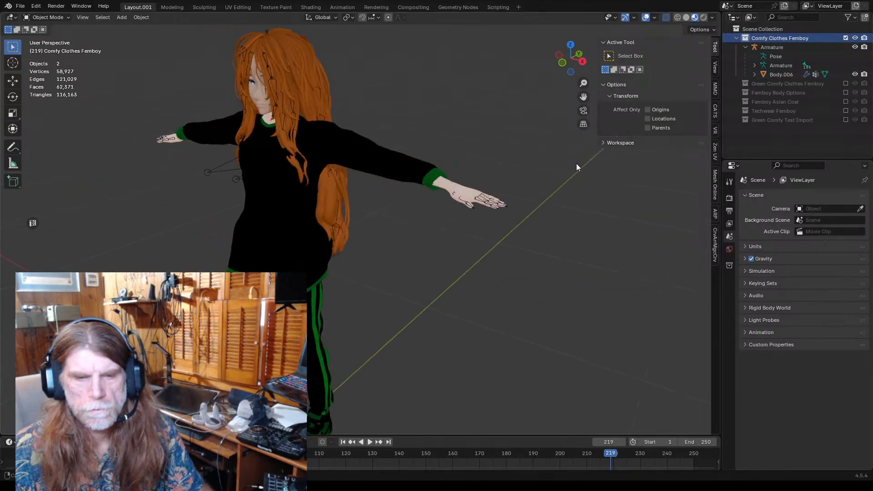
click(755, 74)
click(755, 73)
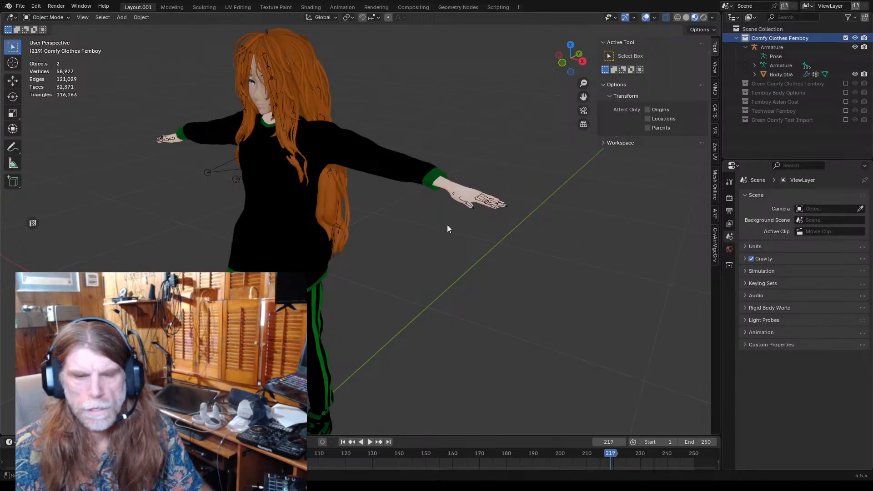
- Undo back past the join so the Comfy Clothes Femboy's parts are separate objects under its armature again, and clear the selection
click(453, 193)
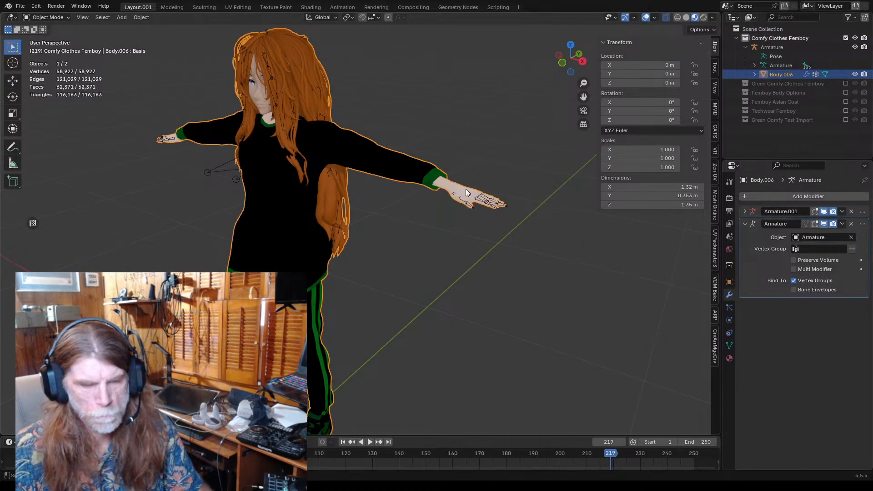
click(484, 141)
key(ctrl+z)
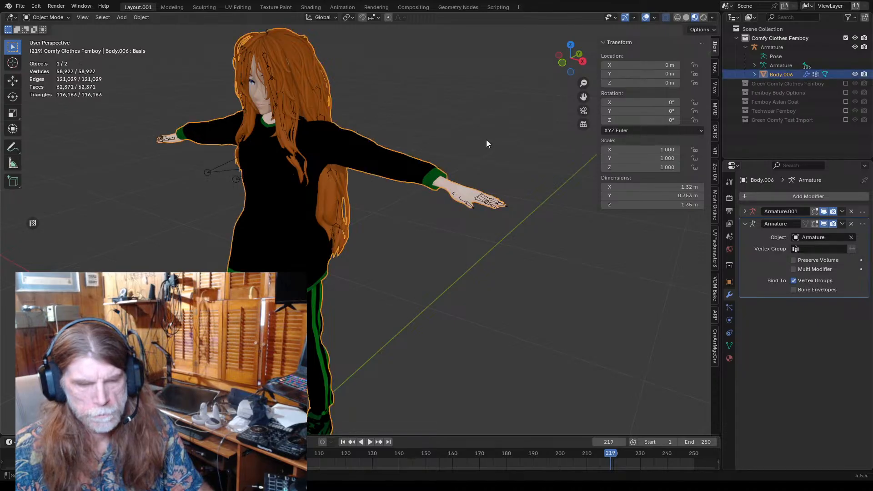
key(ctrl+z)
key(ctrl+z)
key(ctrl+z)
key(ctrl+z)
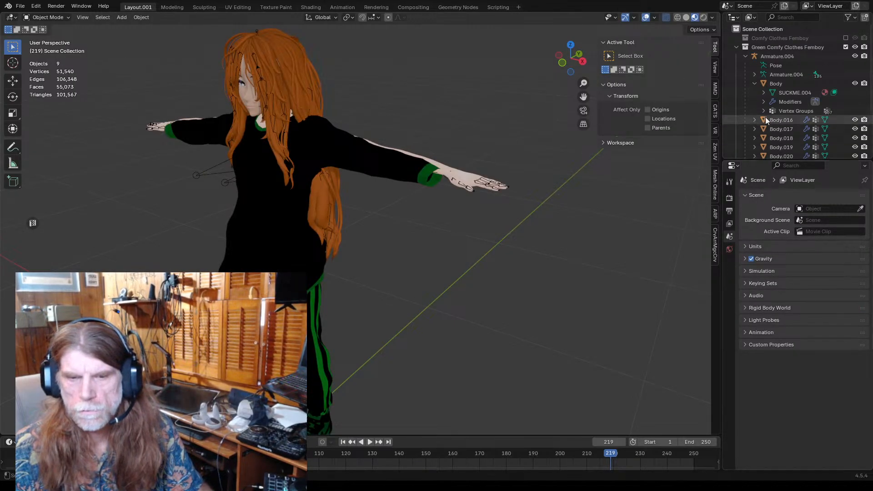
key(ctrl+z)
key(ctrl+z)
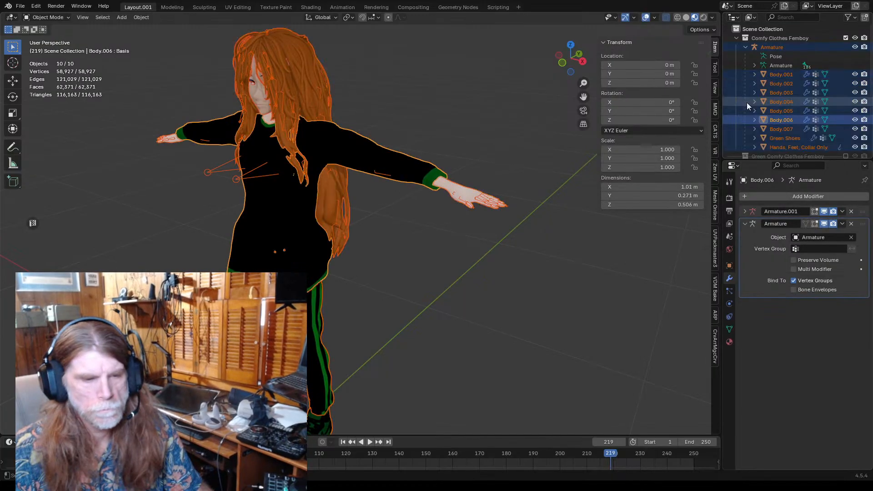
key(ctrl+z)
key(ctrl+z)
key(ctrl+z)
key(ctrl+z)
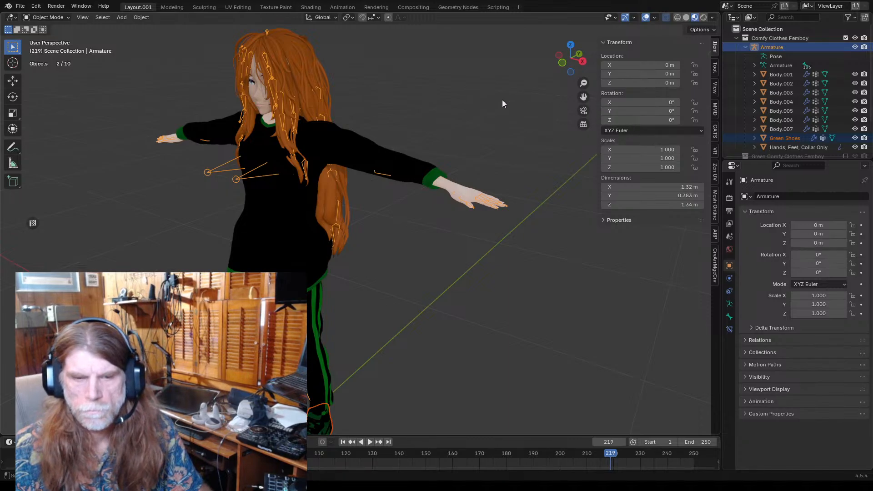
click(482, 119)
- Select the Hands, Feet, Collar Only object and switch to the Shading workspace to view its material
mouse_move(482, 122)
middle_down()
mouse_move(451, 146)
mouse_move(411, 150)
mouse_move(482, 136)
middle_up()
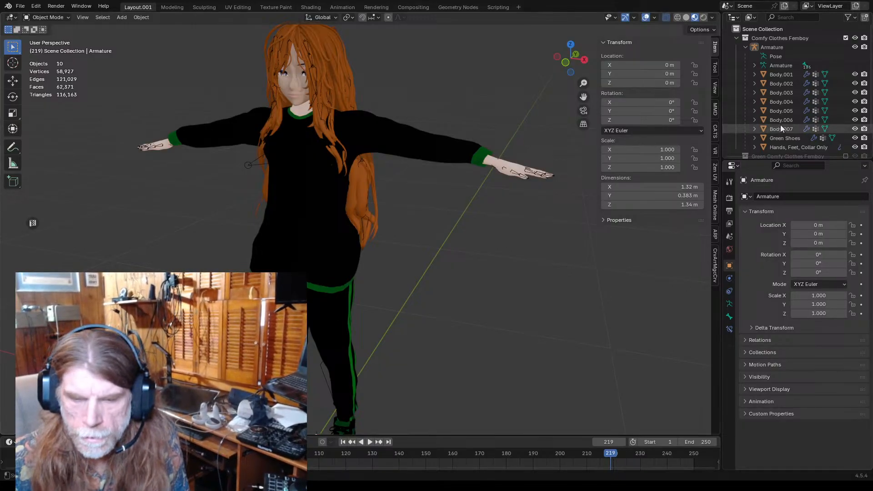
click(795, 146)
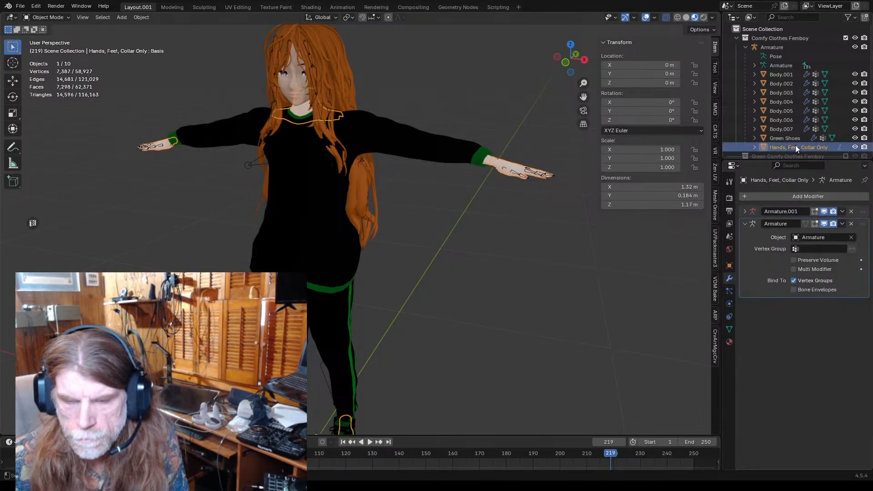
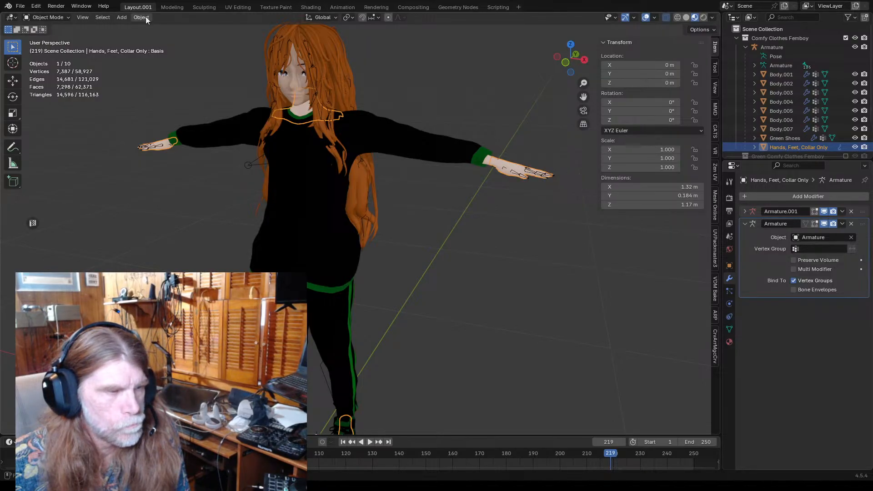
click(310, 7)
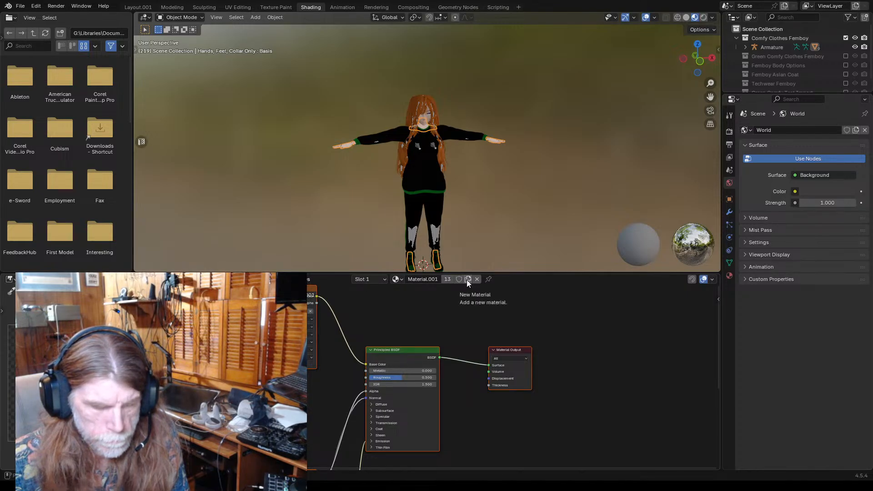
scroll(486, 261, up, 1)
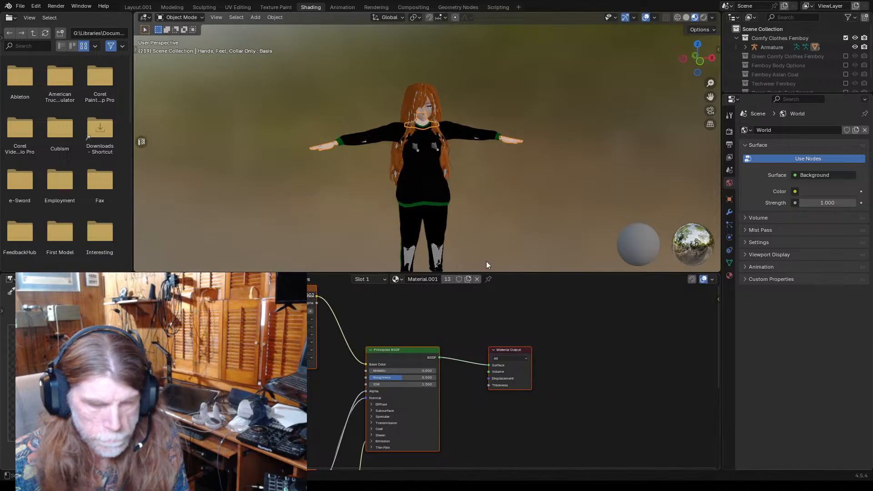
scroll(775, 78, down, 1)
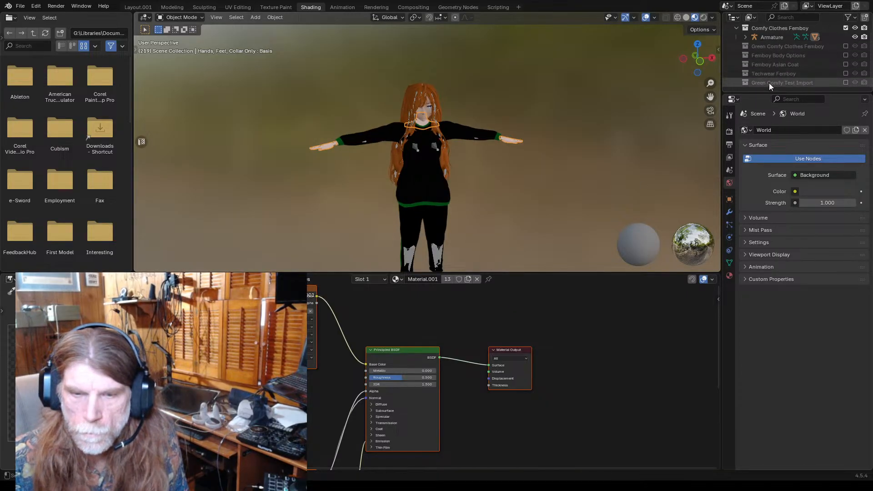
- Expand the Comfy Clothes Femboy armature in the outliner and reselect the Hands, Feet, Collar Only object
click(768, 83)
scroll(742, 46, up, 1)
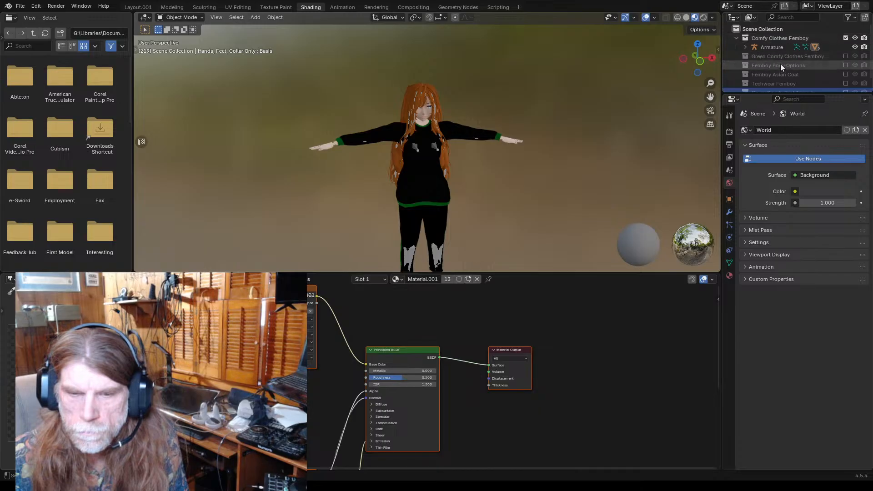
click(745, 47)
scroll(776, 51, down, 2)
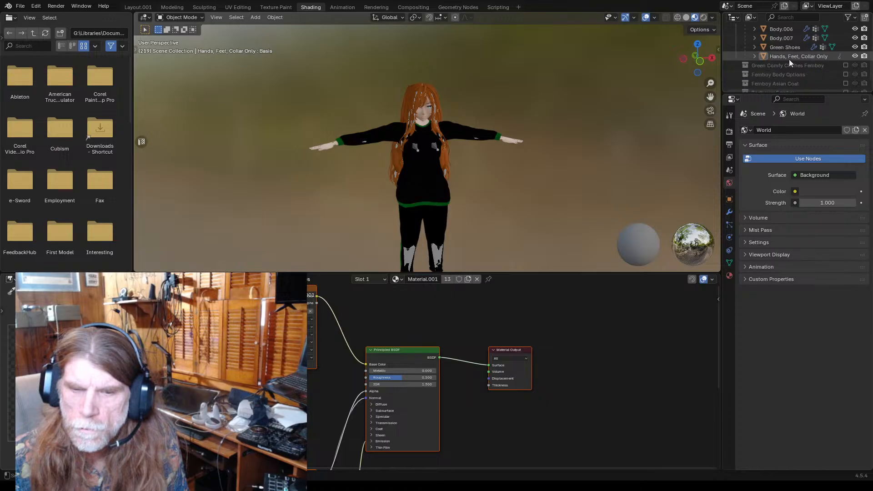
scroll(788, 58, down, 3)
click(787, 58)
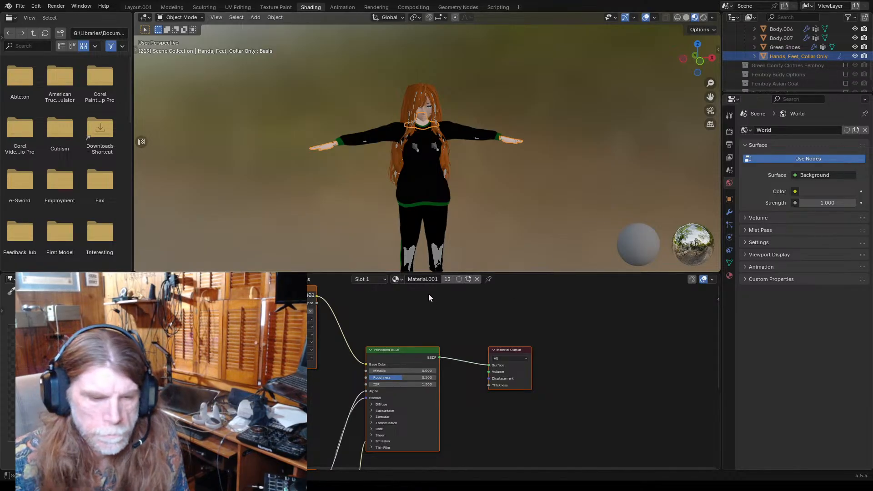
- Rename the material of the Hands, Feet, Collar Only object as Extremity Skin and clear the selection
click(417, 279)
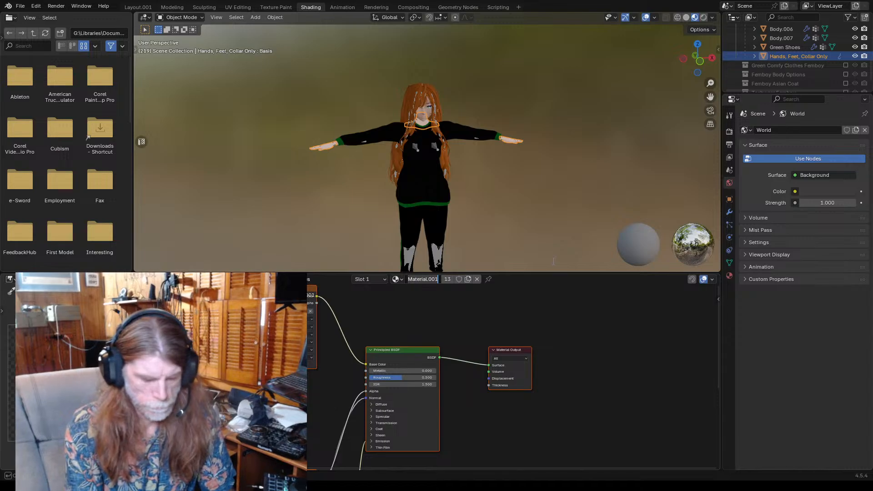
text(Extremity)
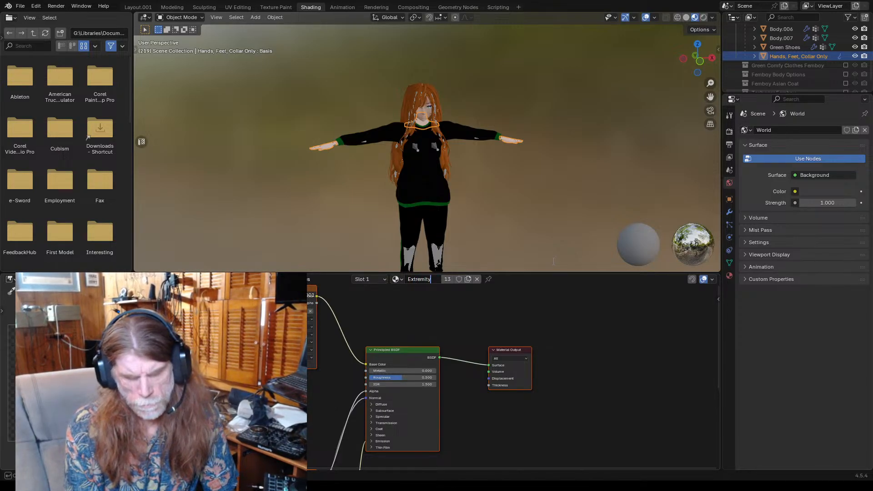
text( Skin)
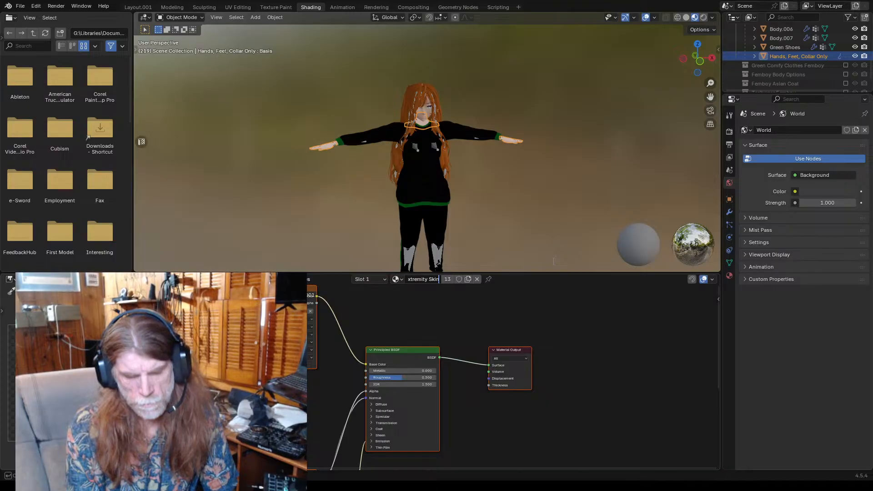
key(BackSpace)
key(BackSpace)
key(BackSpace)
key(BackSpace)
key(BackSpace)
key(BackSpace)
key(BackSpace)
key(BackSpace)
key(BackSpace)
key(BackSpace)
key(BackSpace)
key(BackSpace)
key(BackSpace)
key(BackSpace)
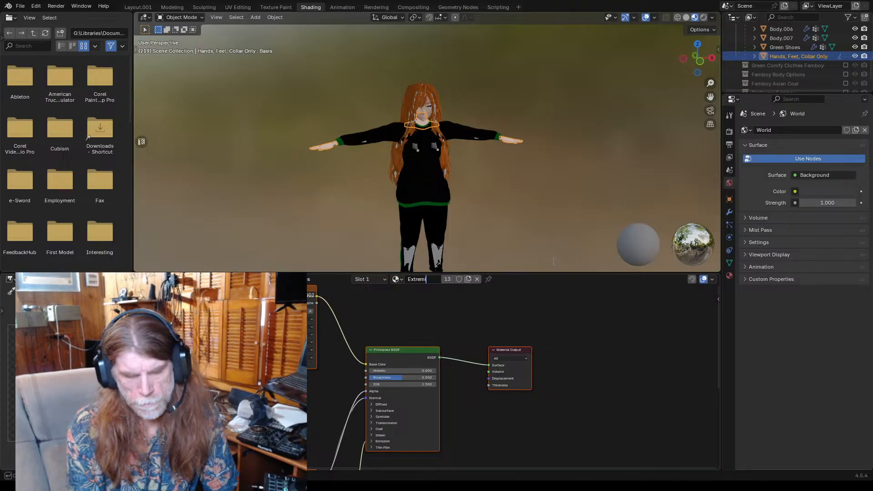
text(Ex)
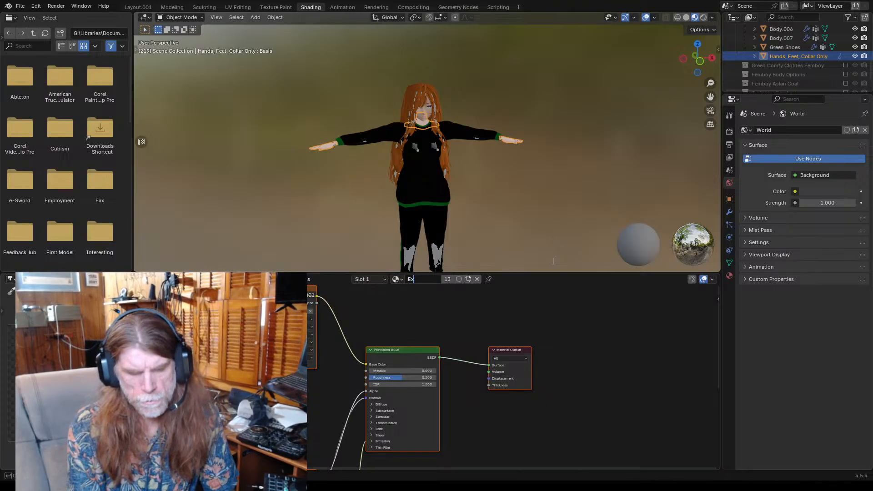
text(tremit)
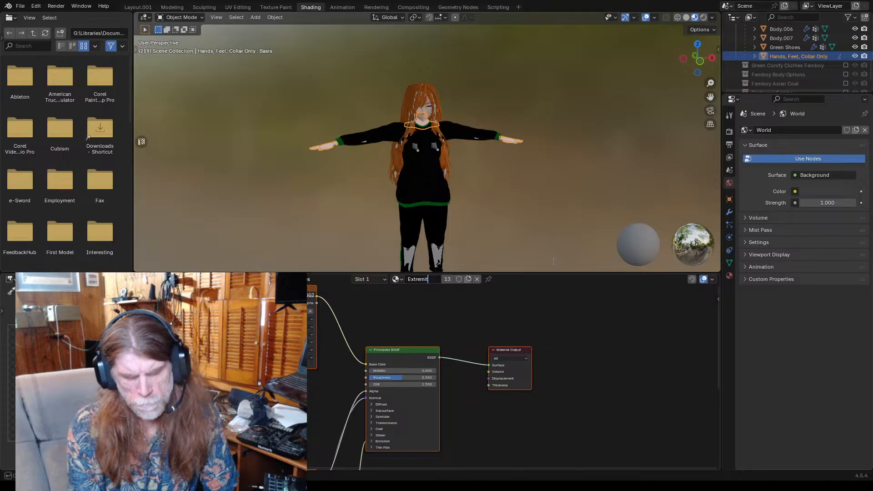
text(y Skin)
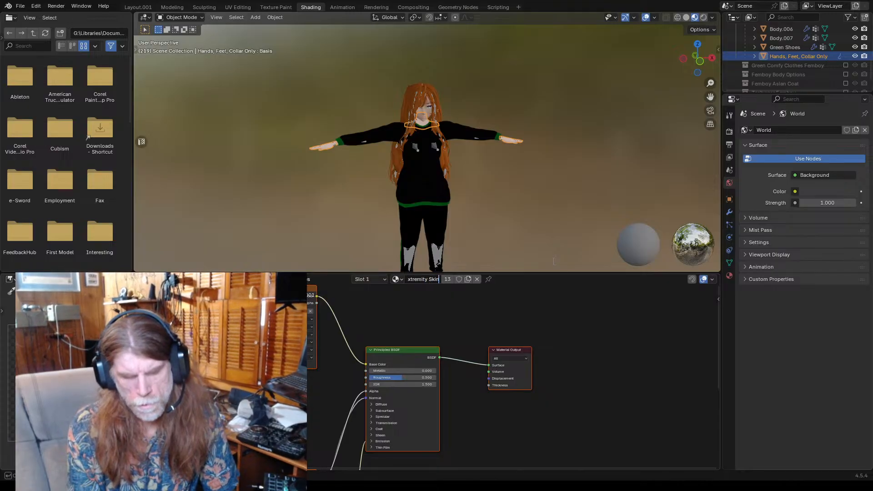
key(Return)
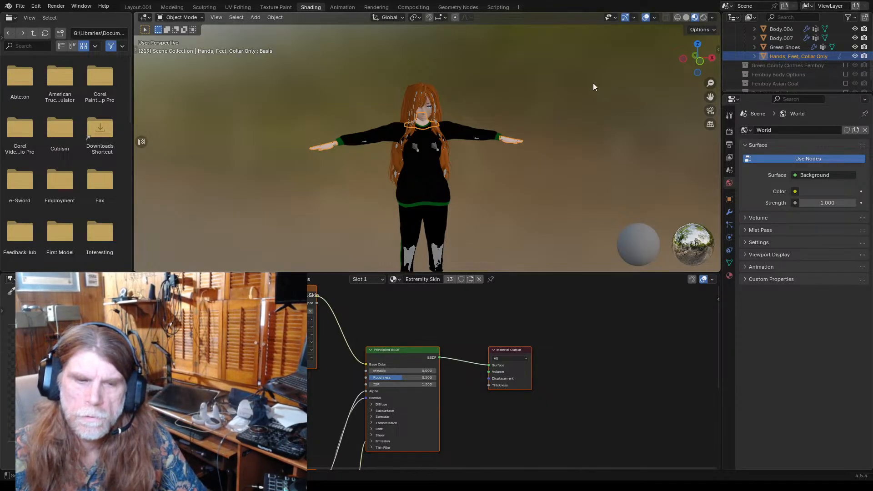
click(528, 113)
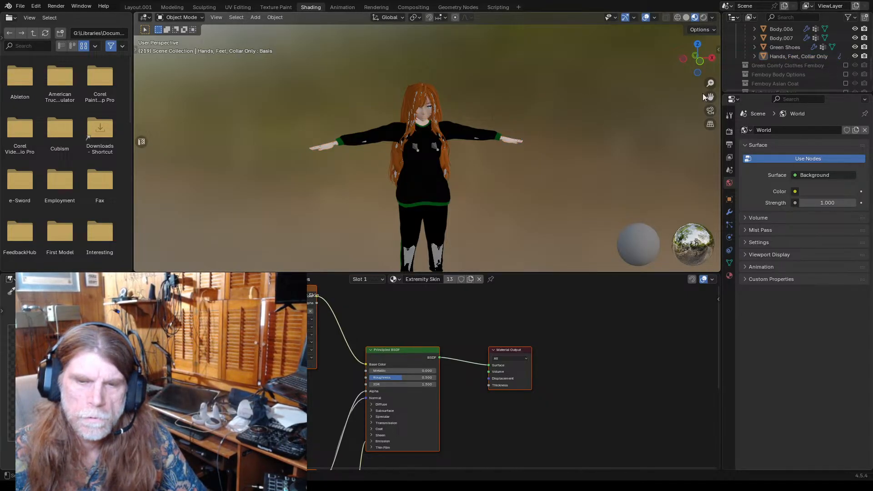
- Select the Hands, Feet, Collar Only object in the outliner and hide it in the viewport
scroll(801, 56, up, 2)
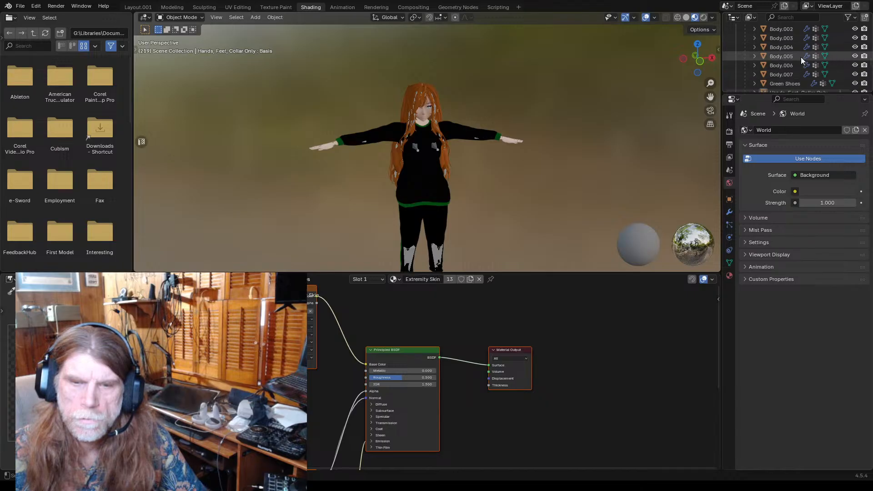
scroll(806, 67, down, 2)
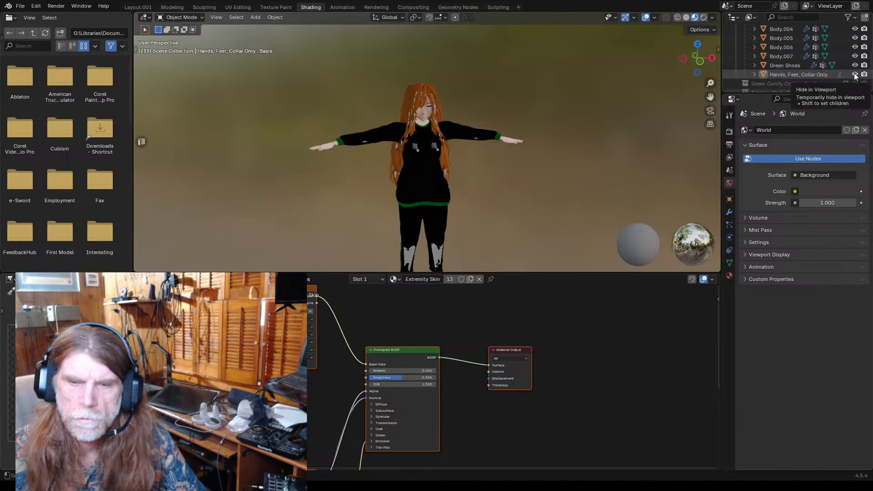
click(818, 75)
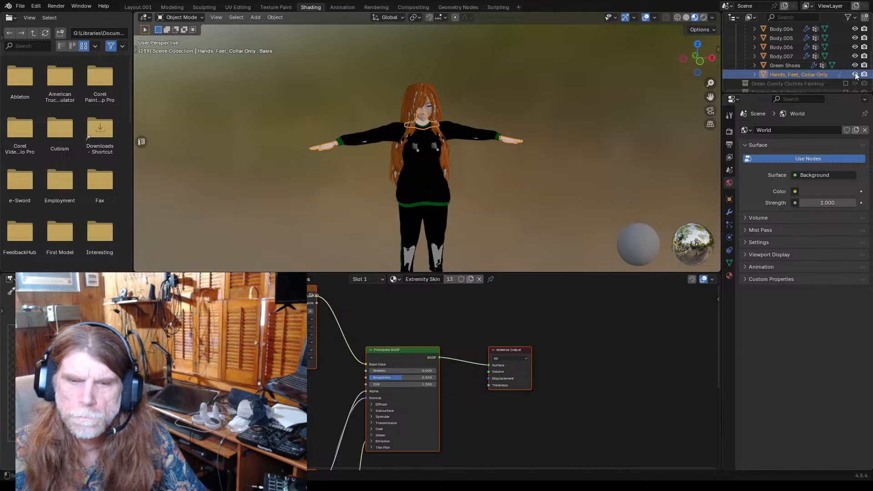
scroll(803, 55, down, 4)
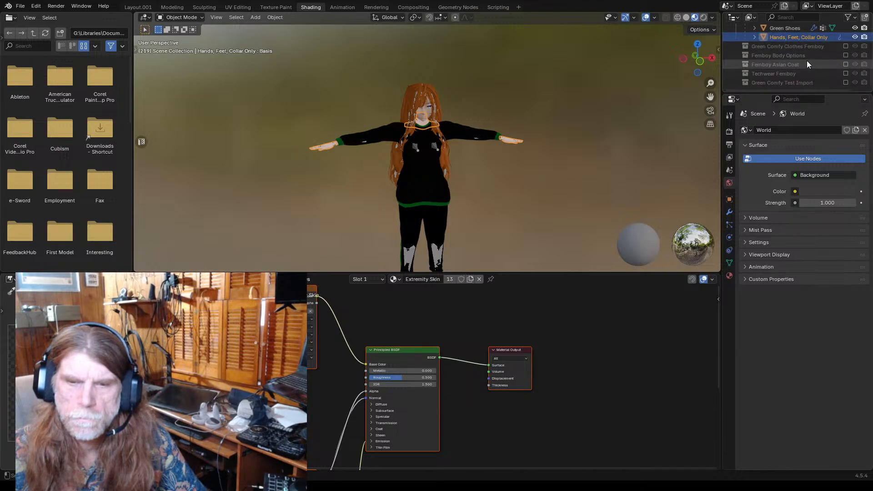
scroll(807, 61, up, 8)
scroll(805, 59, up, 1)
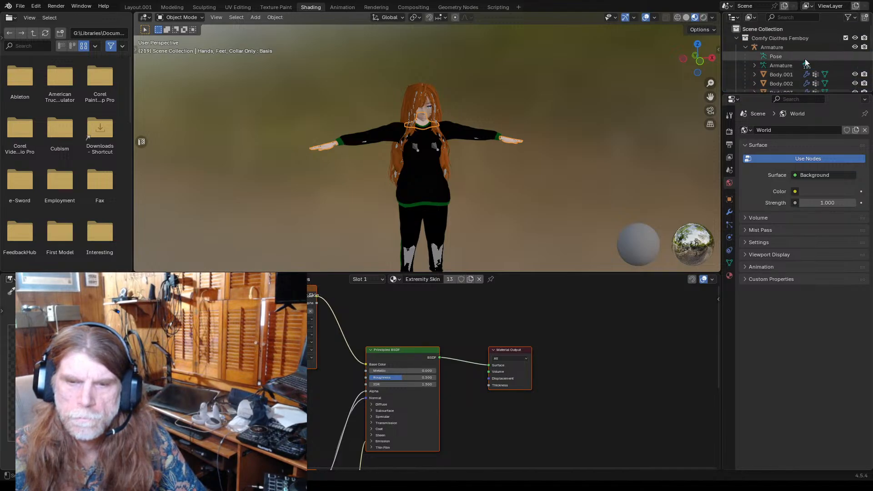
scroll(810, 54, down, 5)
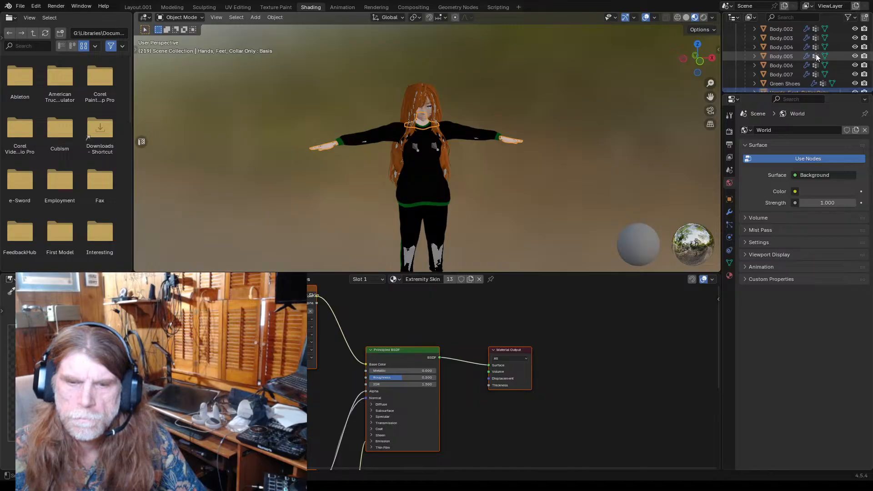
click(855, 56)
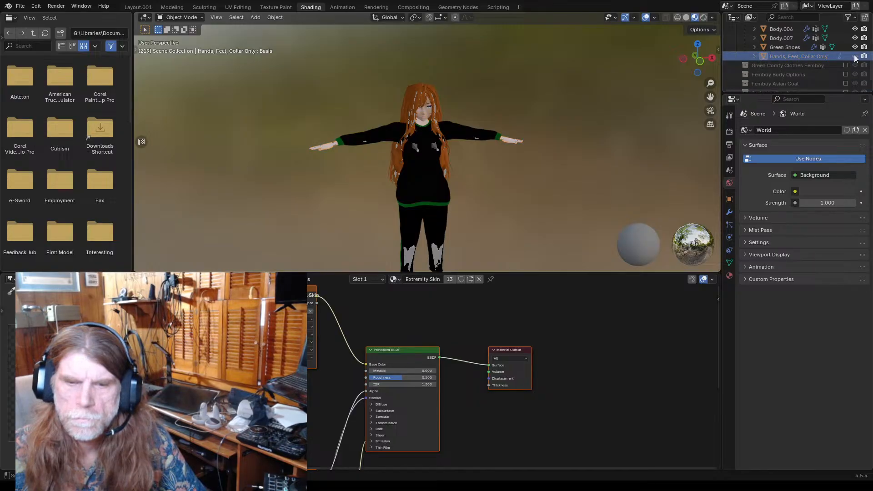
- Hide and reveal Green Shoes and Body.007 in turn to check which parts of the character they cover
click(854, 47)
click(855, 46)
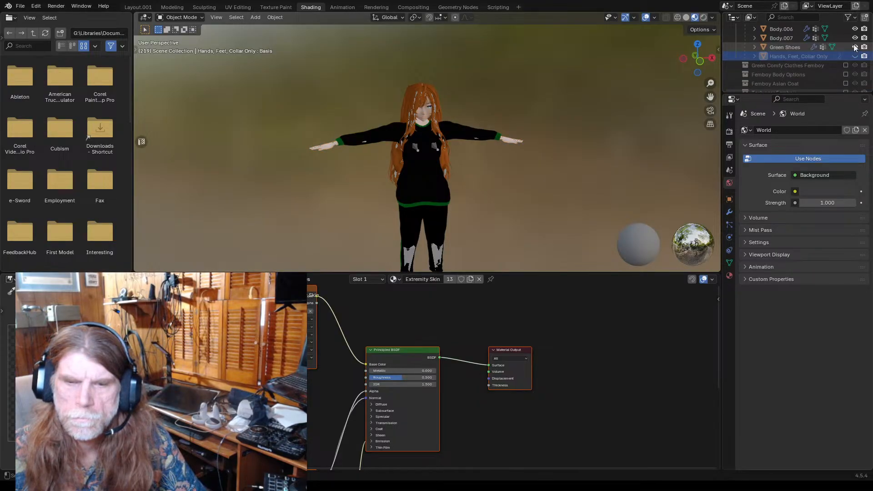
click(855, 38)
click(856, 38)
click(855, 38)
click(855, 37)
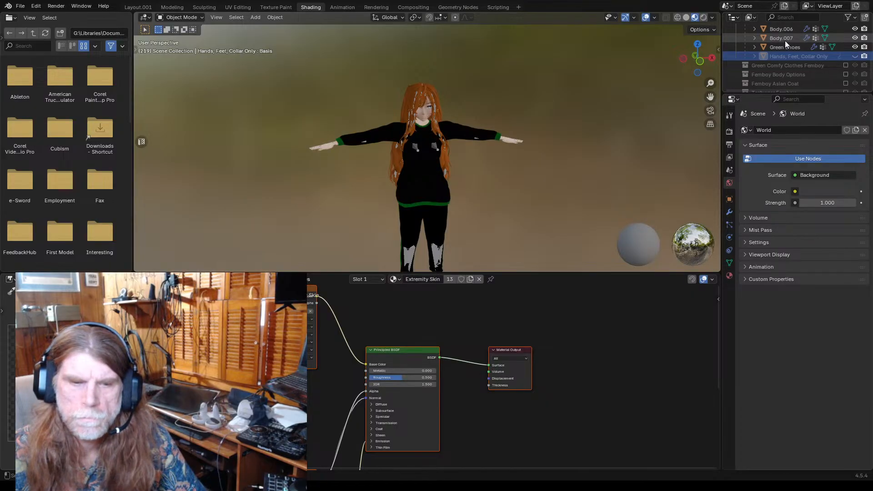
- Select the Body.007 mesh, unlink its Extremity Skin material, and create a new material in its place
click(509, 139)
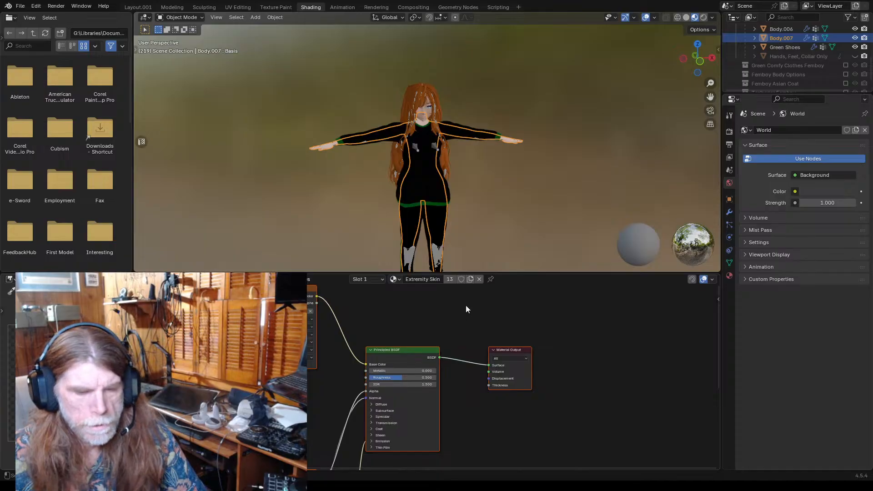
click(402, 280)
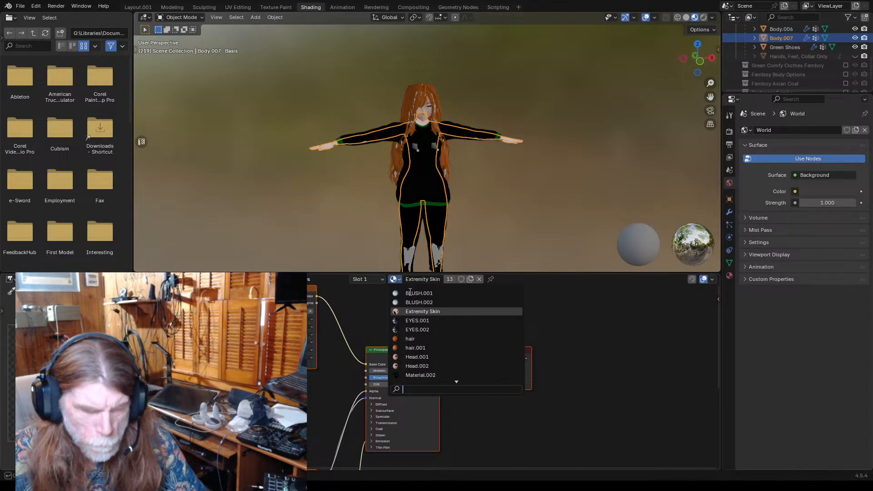
scroll(436, 332, down, 5)
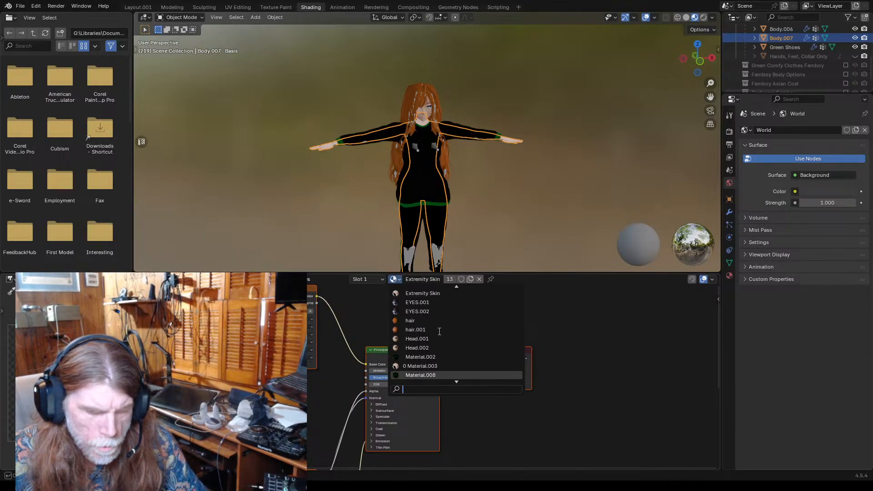
scroll(443, 337, down, 10)
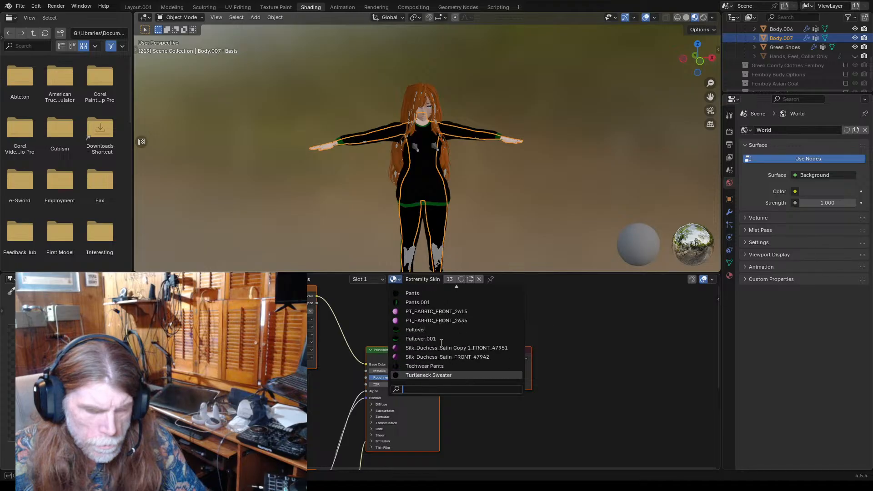
scroll(442, 342, up, 15)
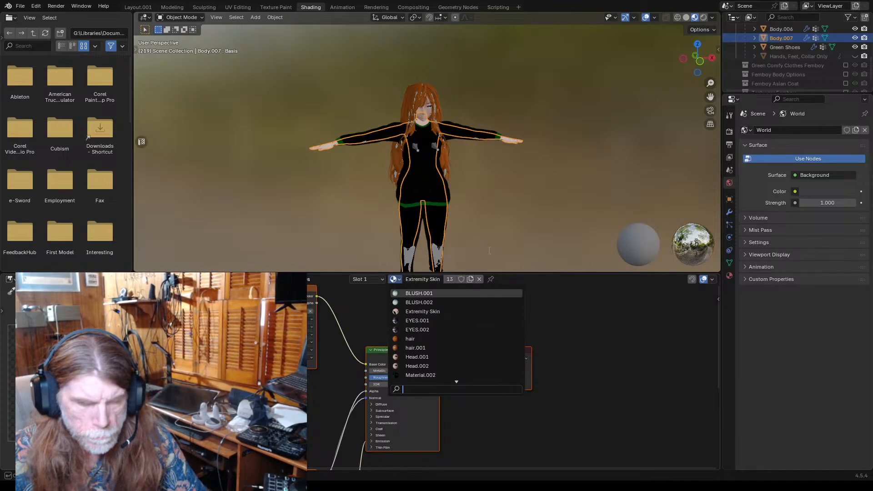
click(479, 280)
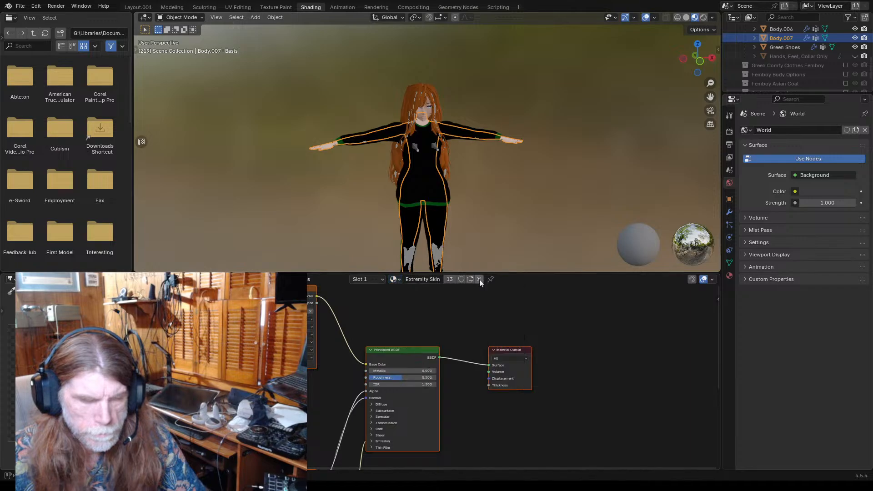
click(480, 279)
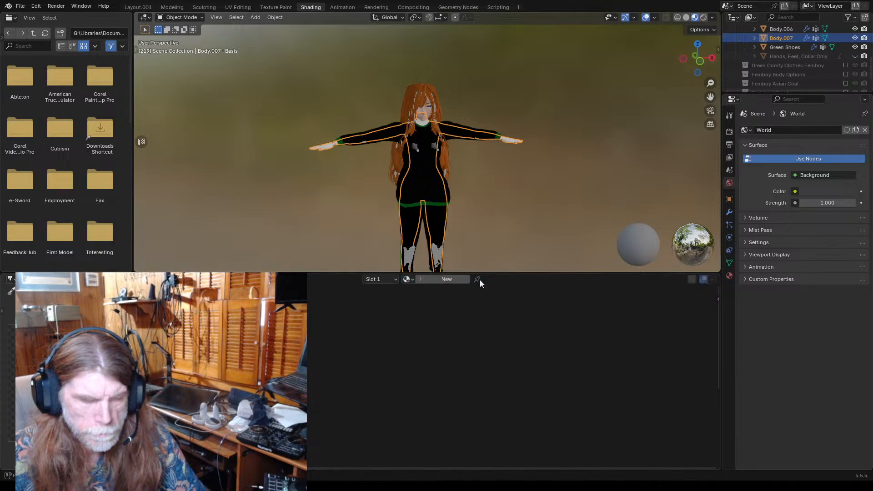
click(446, 280)
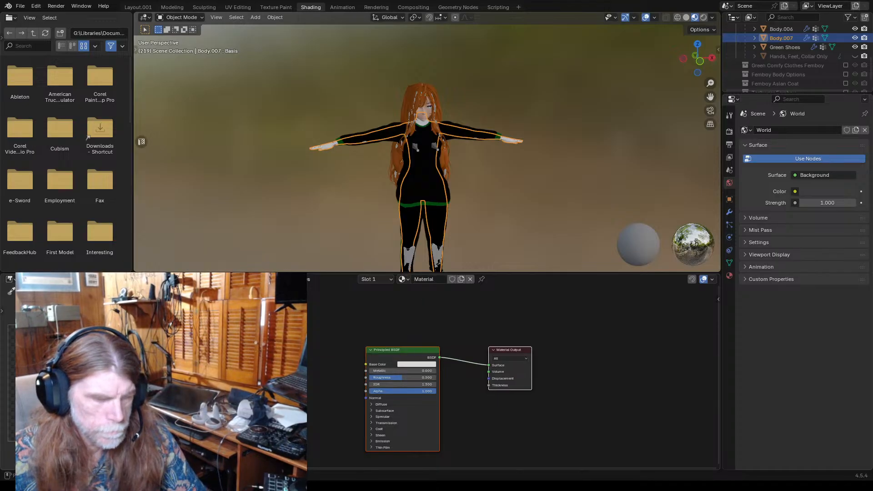
- Add an Image Texture node with the tan base color image and link its Color output to the Principled BSDF's Base Color
click(245, 279)
mouse_move(253, 289)
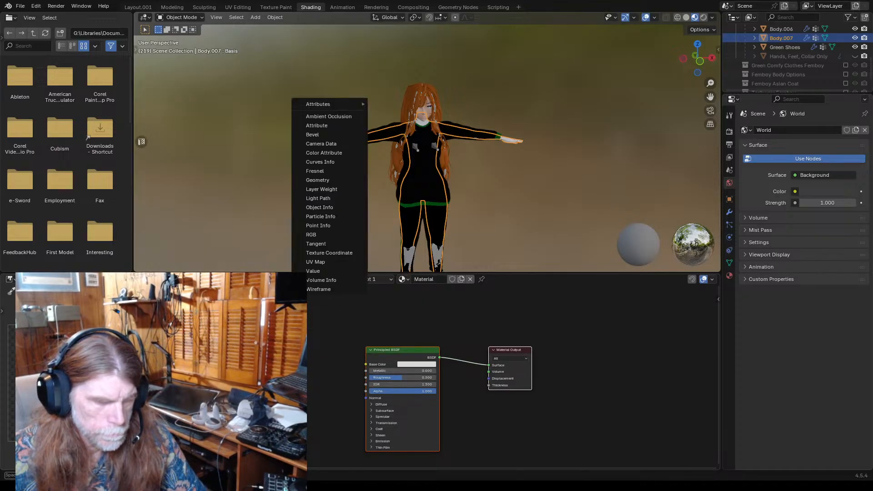
mouse_move(256, 338)
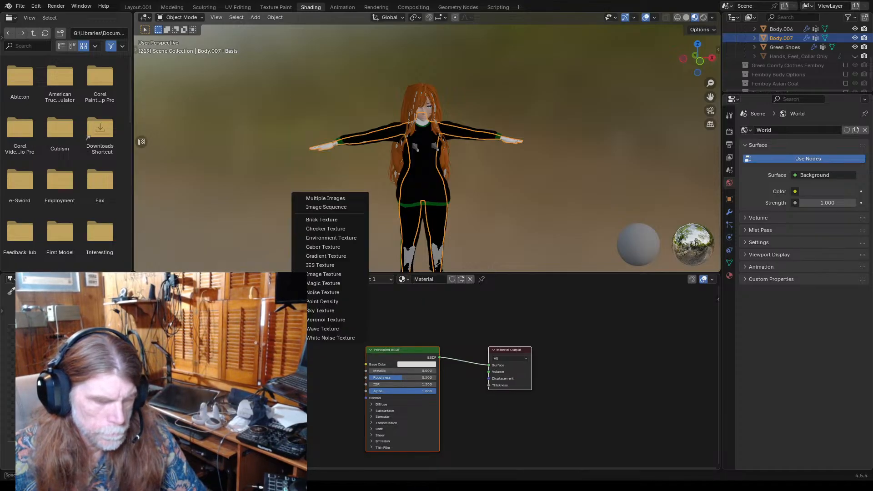
click(321, 274)
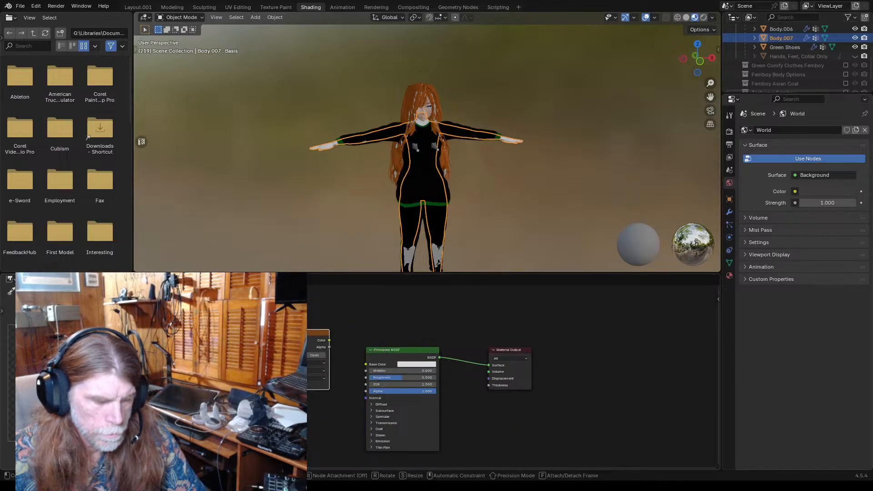
click(293, 330)
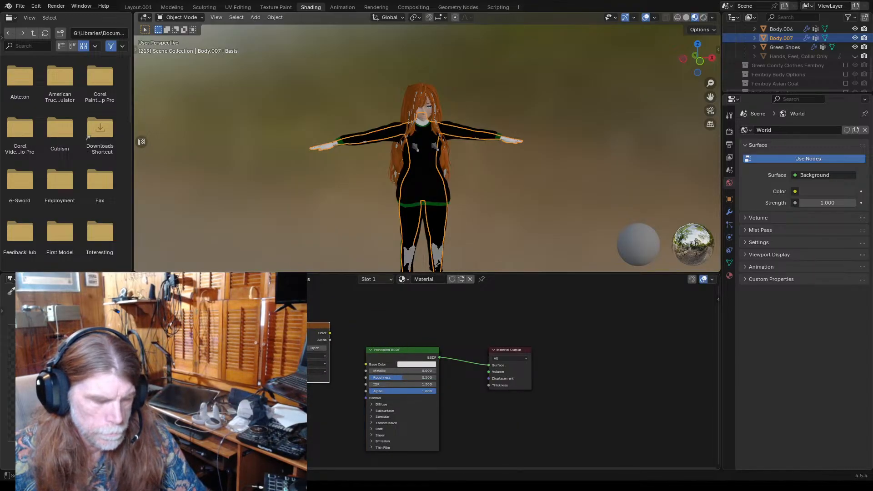
scroll(355, 340, up, 2)
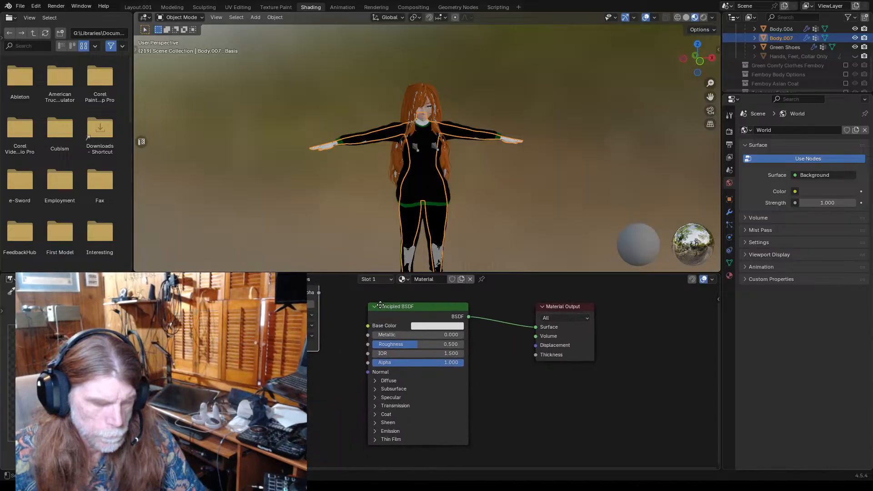
middle_drag(337, 327, 337, 351)
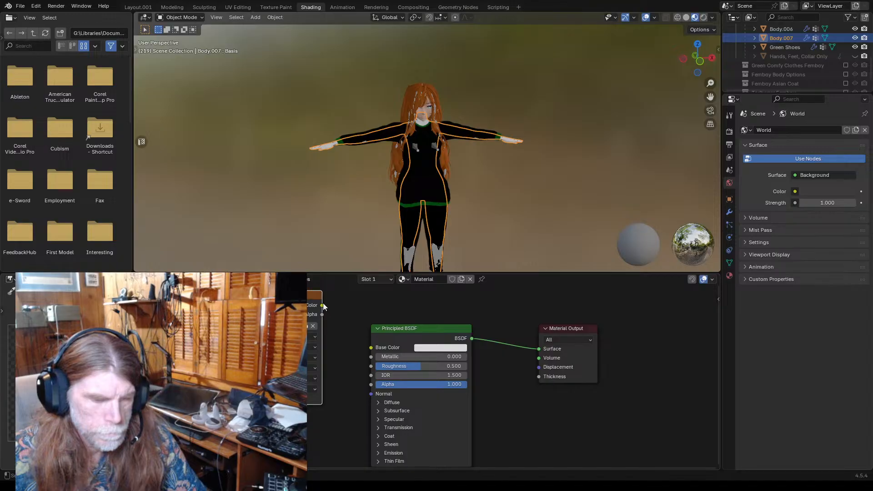
drag(369, 344, 371, 346)
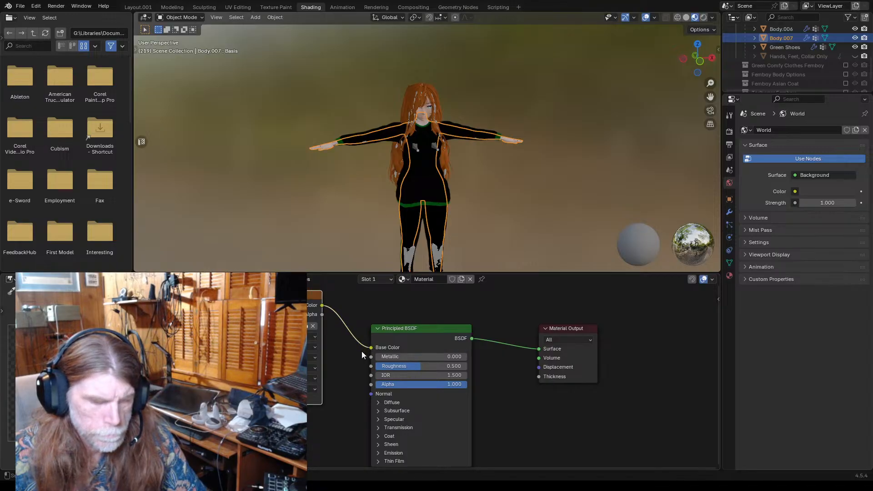
scroll(329, 326, down, 2)
scroll(377, 386, up, 1)
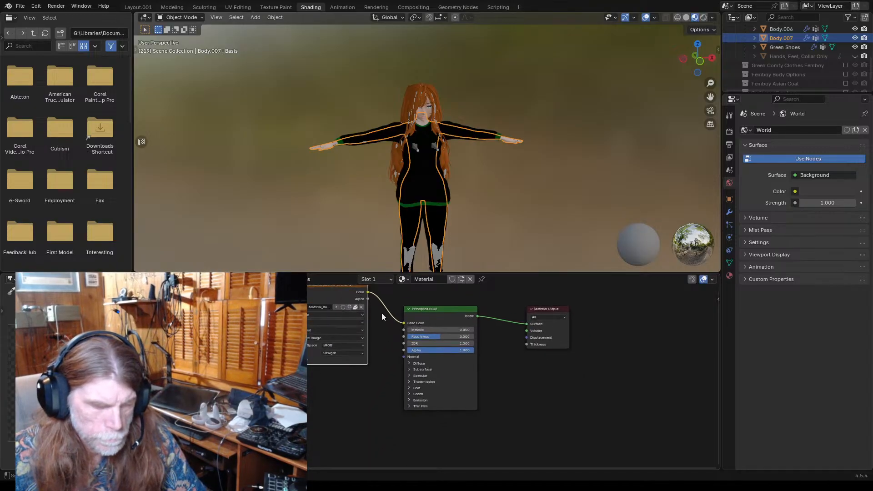
mouse_move(369, 293)
mouse_down()
mouse_move(386, 389)
mouse_move(372, 289)
mouse_up()
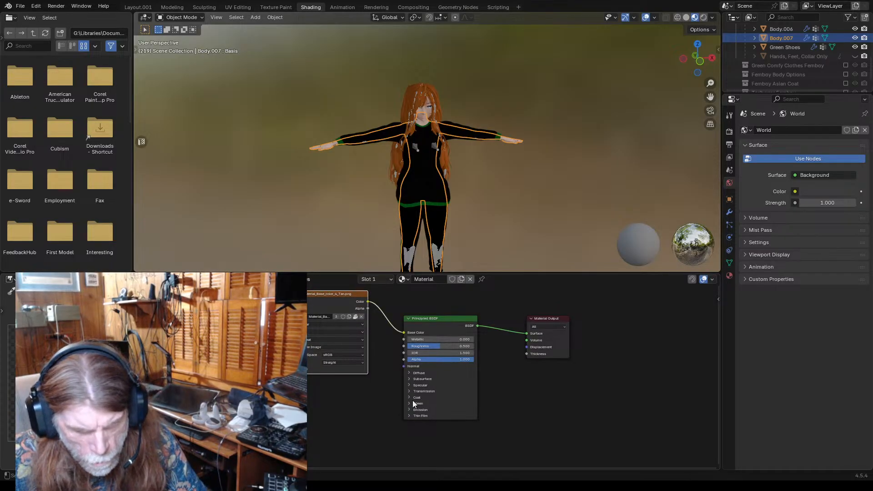
- Expand the Principled BSDF's Emission inputs and link the image texture's Color output to the Emission Color
scroll(406, 396, up, 2)
click(406, 395)
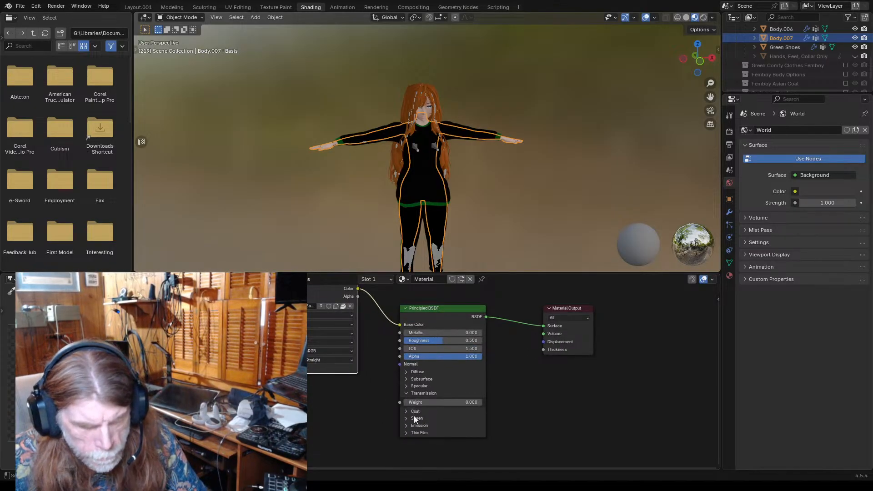
click(407, 394)
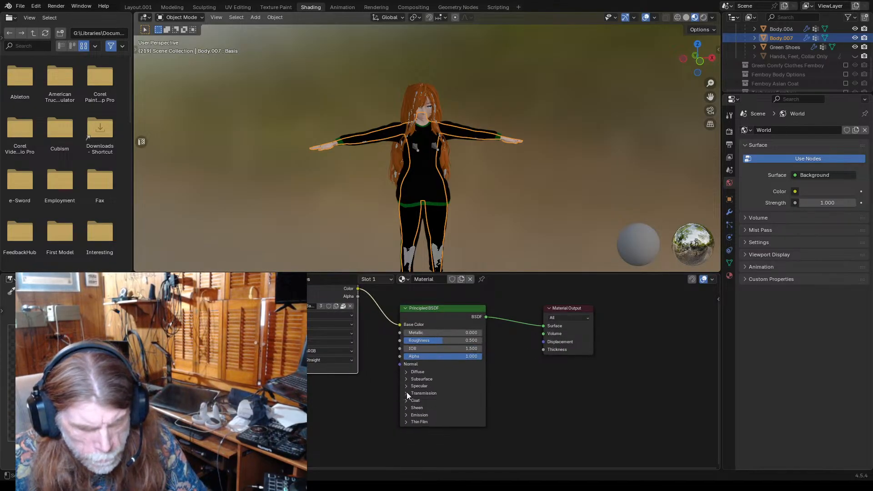
click(406, 415)
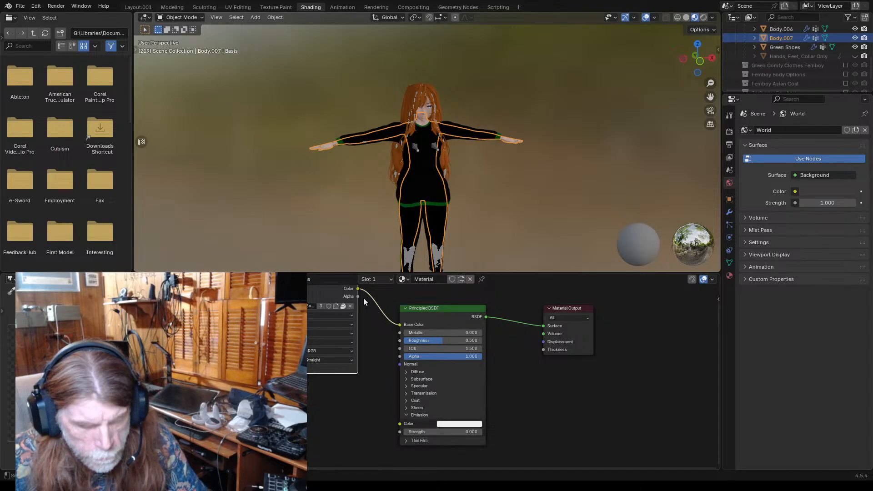
drag(358, 288, 396, 423)
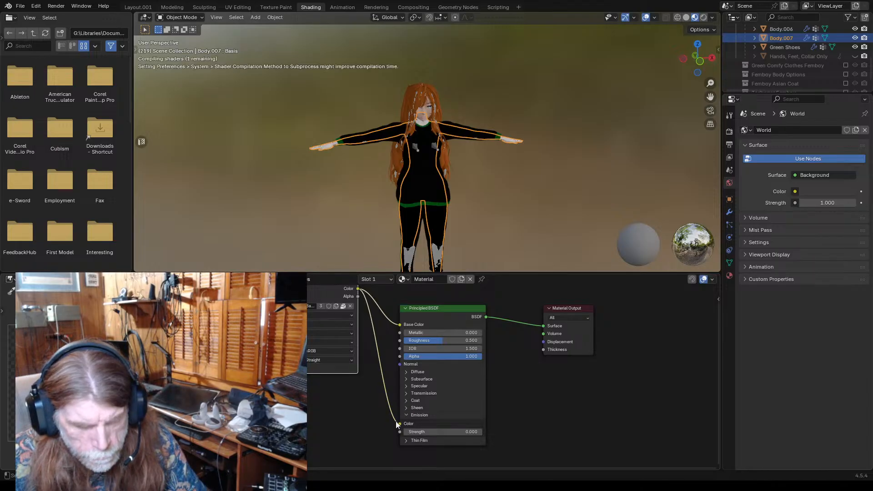
scroll(398, 384, down, 2)
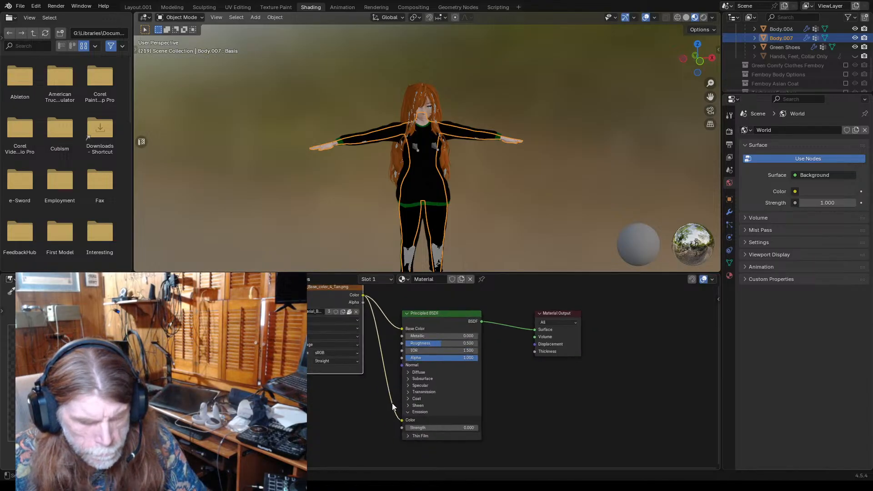
scroll(395, 362, up, 1)
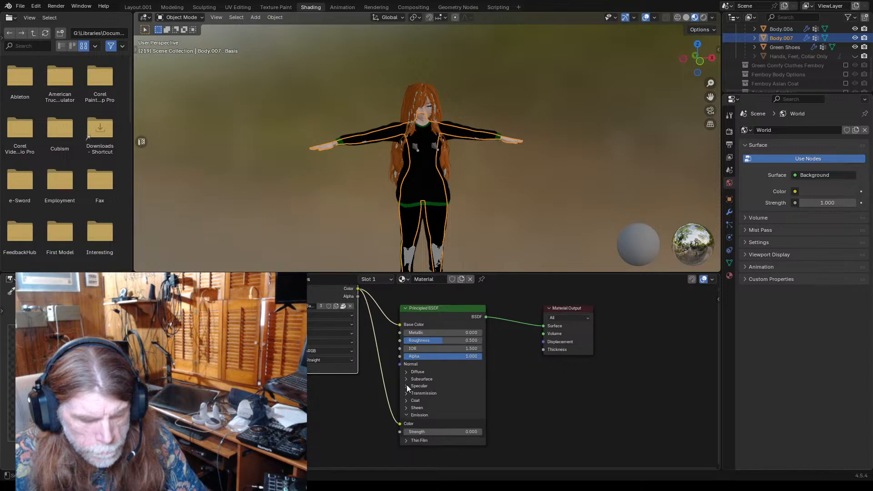
- Set the Principled BSDF's Specular IOR Level to 0.2 and clear the object selection
click(407, 385)
click(446, 405)
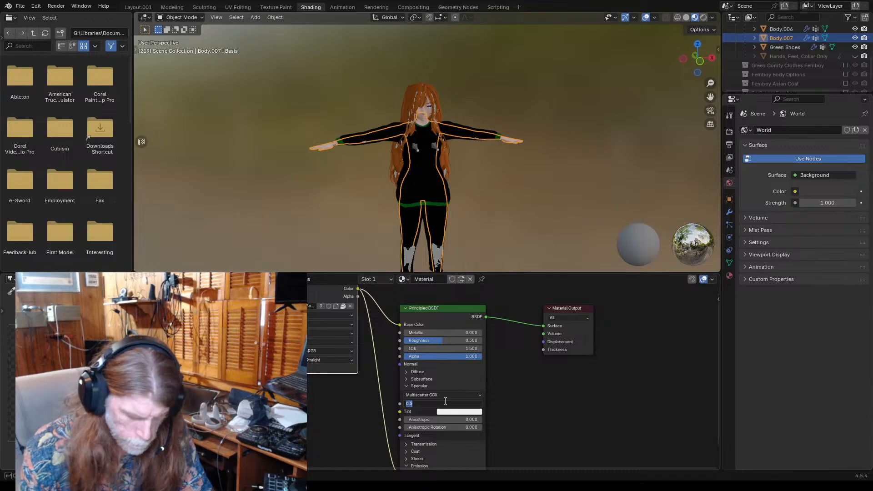
key(BackSpace)
text(0.2)
key(Return)
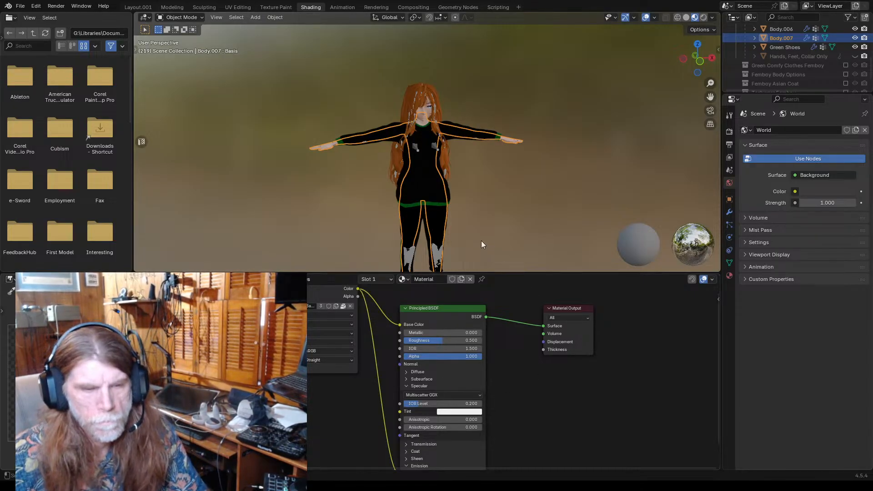
scroll(474, 217, up, 1)
mouse_move(474, 216)
middle_down()
mouse_move(428, 217)
mouse_move(467, 209)
middle_up()
click(488, 201)
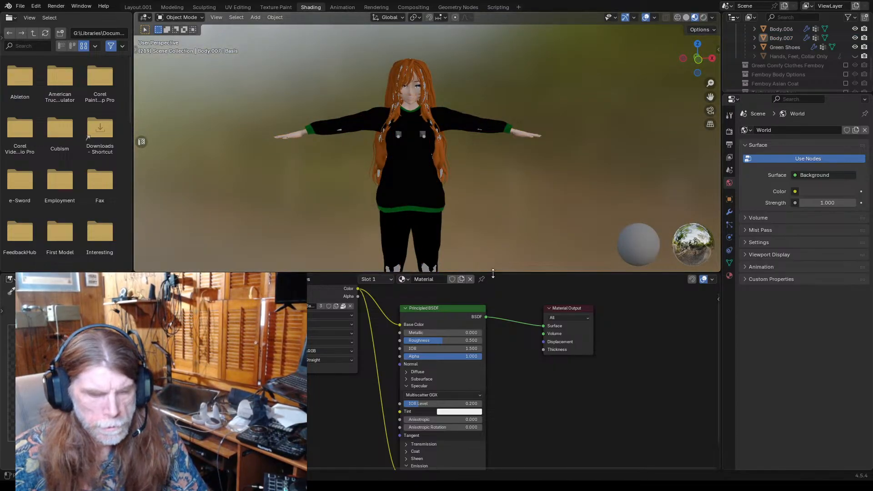
- Rename the new body material as Body Skin
double_click(429, 280)
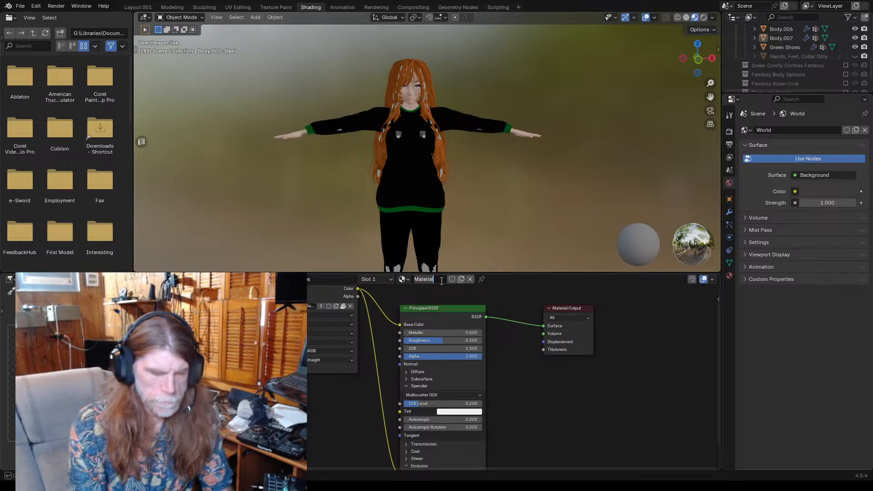
text(Body)
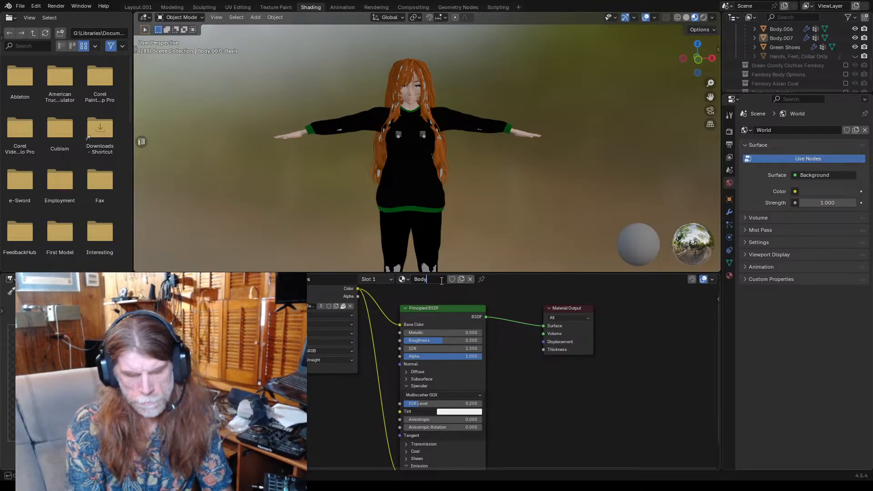
text( Skin)
key(Return)
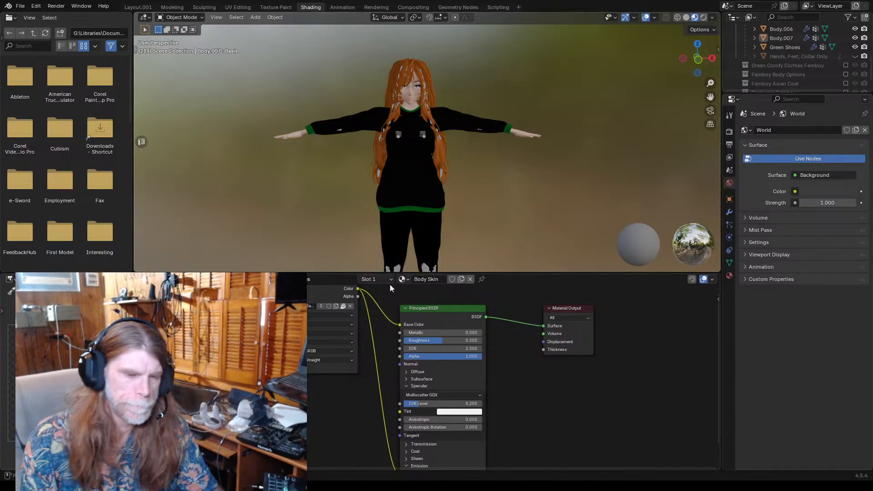
scroll(349, 306, up, 2)
scroll(455, 246, down, 1)
scroll(615, 139, up, 2)
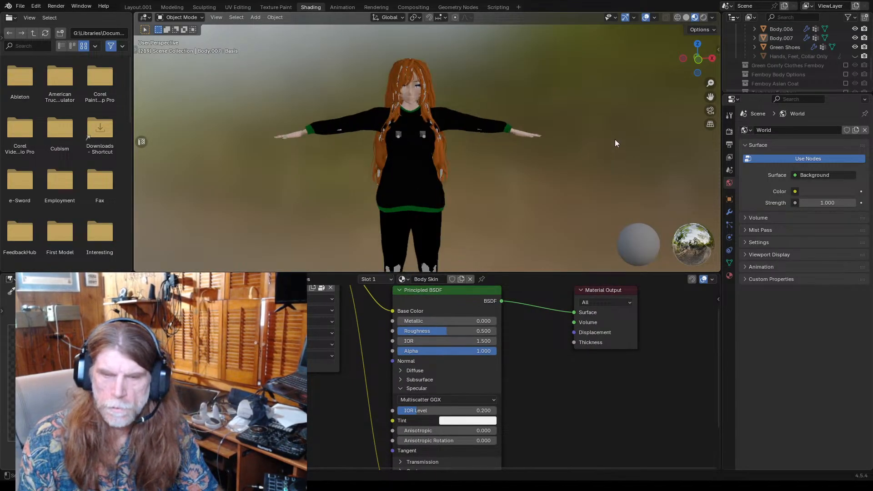
- Select the character's pullover mesh in the viewport and locate its entry in the outliner
scroll(593, 48, down, 1)
scroll(782, 48, down, 2)
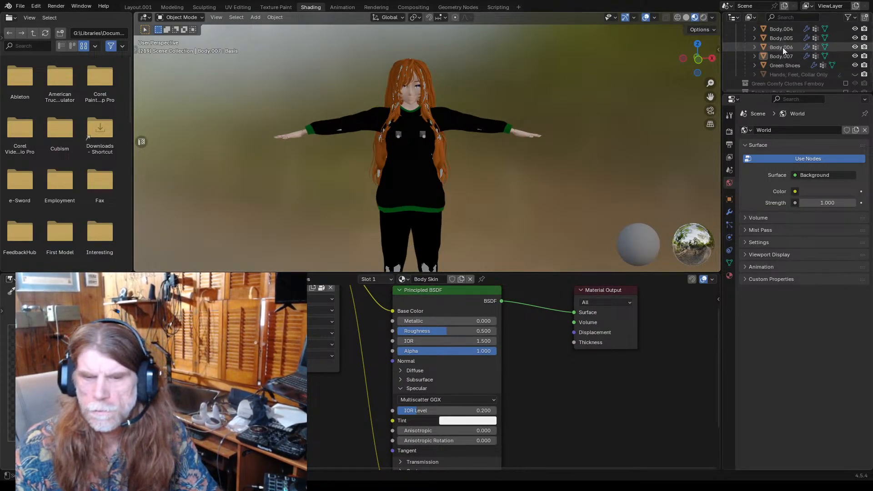
scroll(764, 54, up, 10)
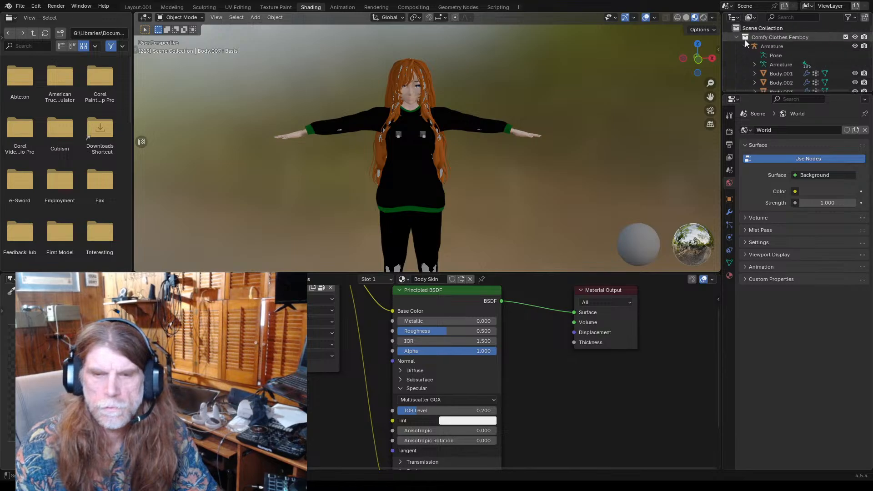
click(460, 117)
scroll(452, 190, up, 2)
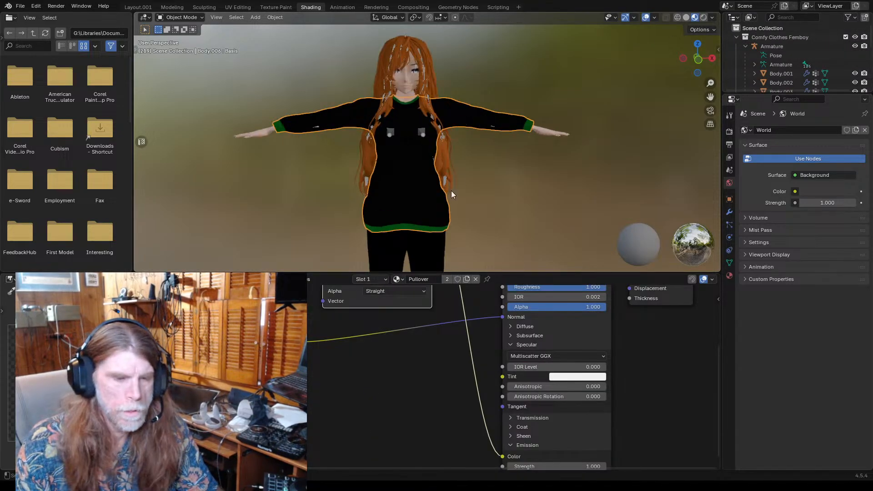
scroll(452, 189, down, 2)
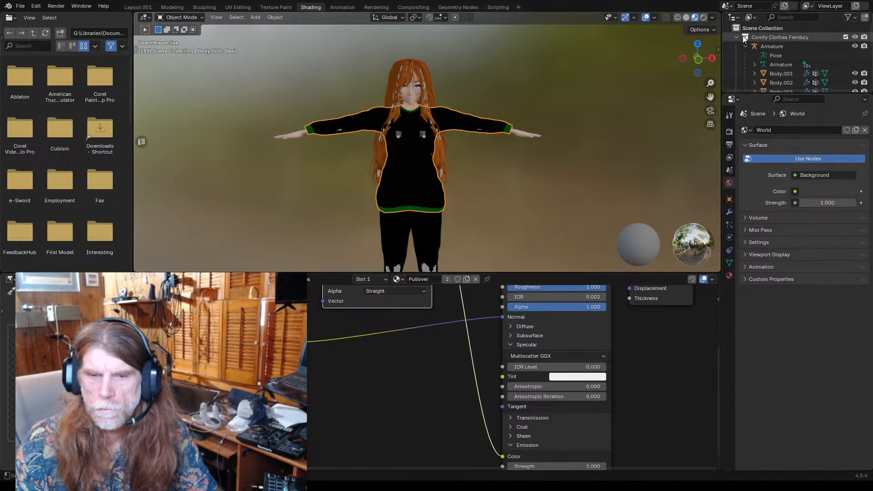
scroll(793, 67, down, 2)
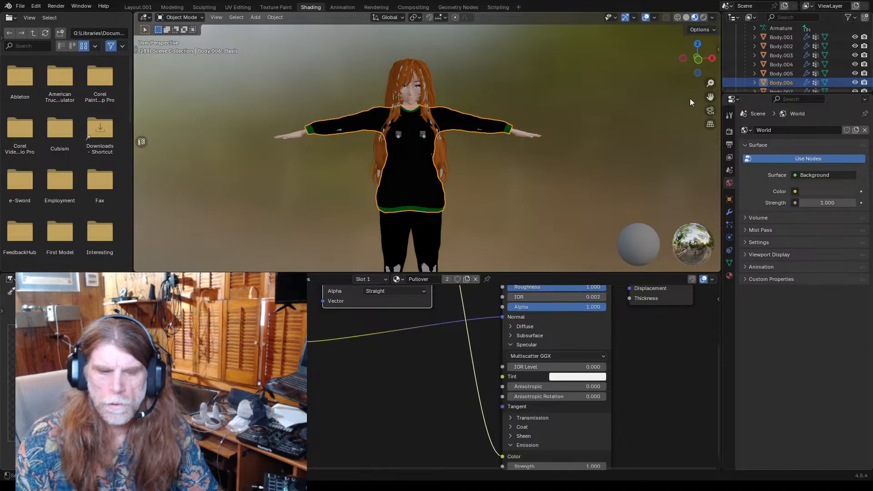
- Show the Hands, Feet, Collar Only object to check it on the character, and hide it again
scroll(475, 211, up, 4)
scroll(475, 211, down, 4)
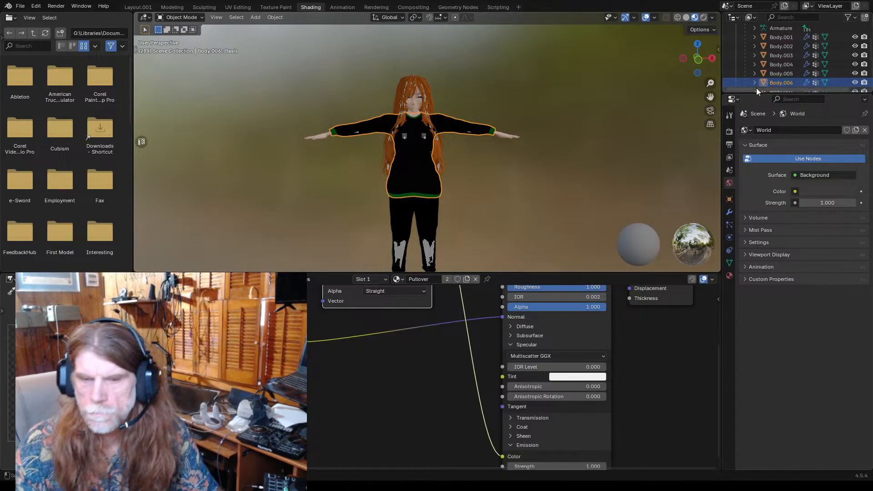
scroll(781, 72, down, 2)
scroll(789, 64, down, 2)
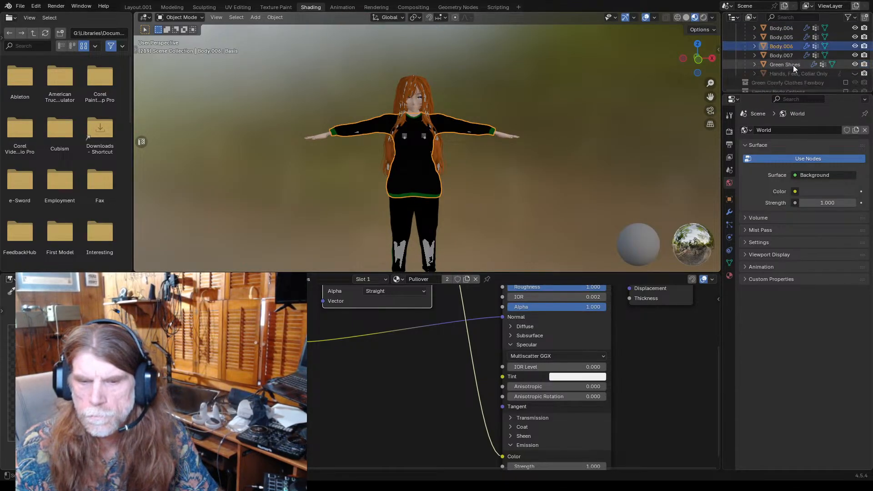
click(855, 73)
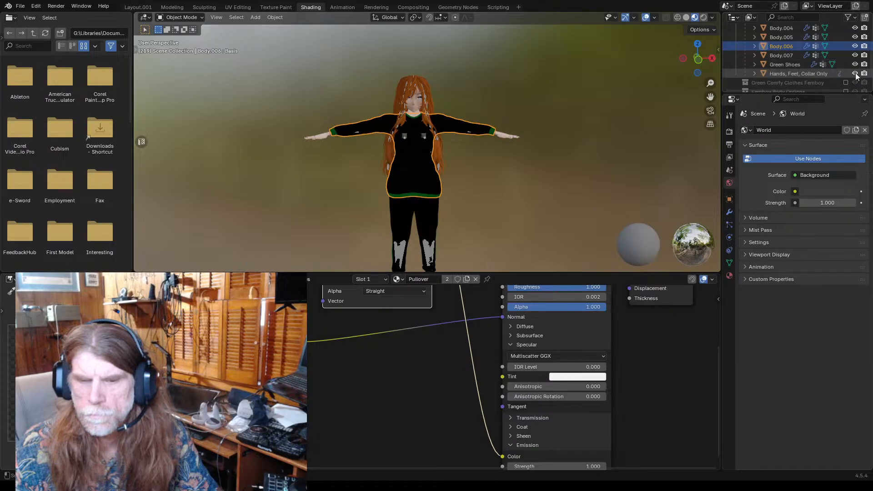
click(856, 73)
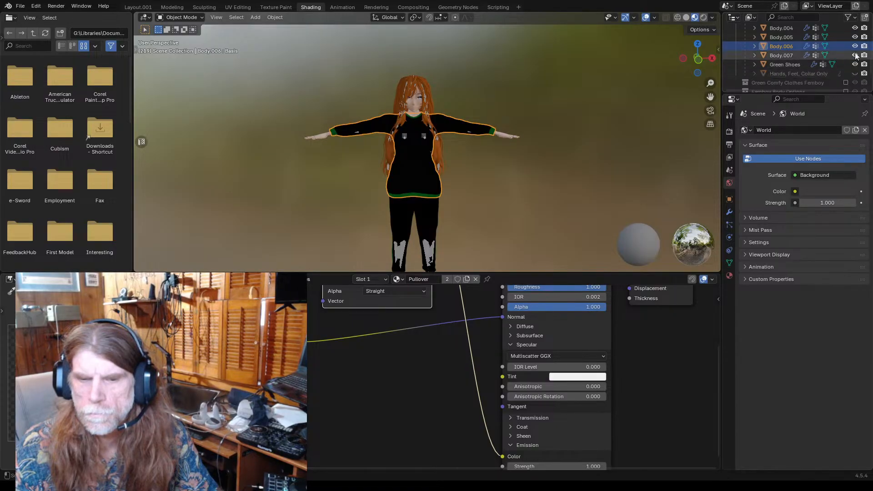
- Toggle the visibility of Body.006 off and on repeatedly to check which part of the character it is, leaving it shown
click(856, 46)
click(856, 46)
click(856, 46)
click(856, 46)
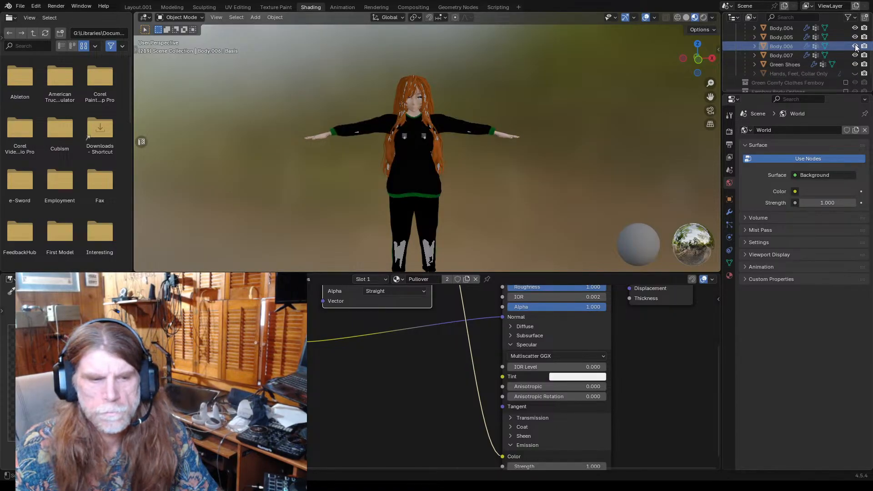
click(856, 46)
click(855, 46)
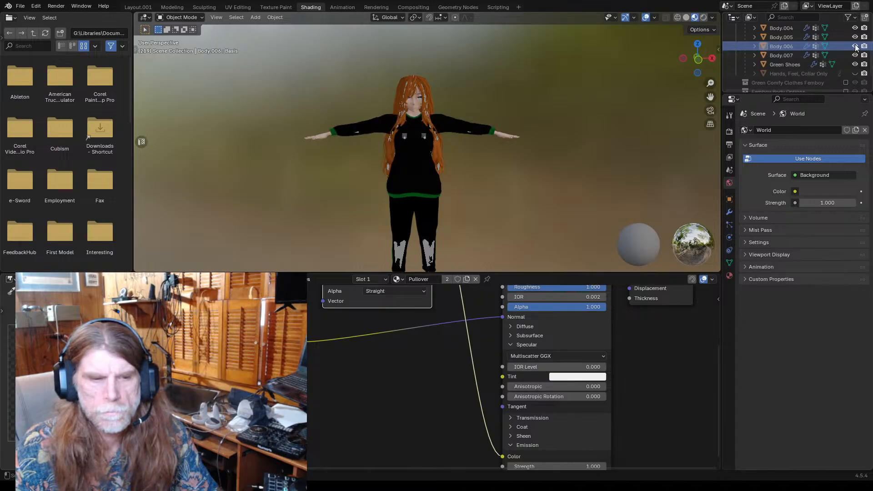
scroll(832, 45, up, 2)
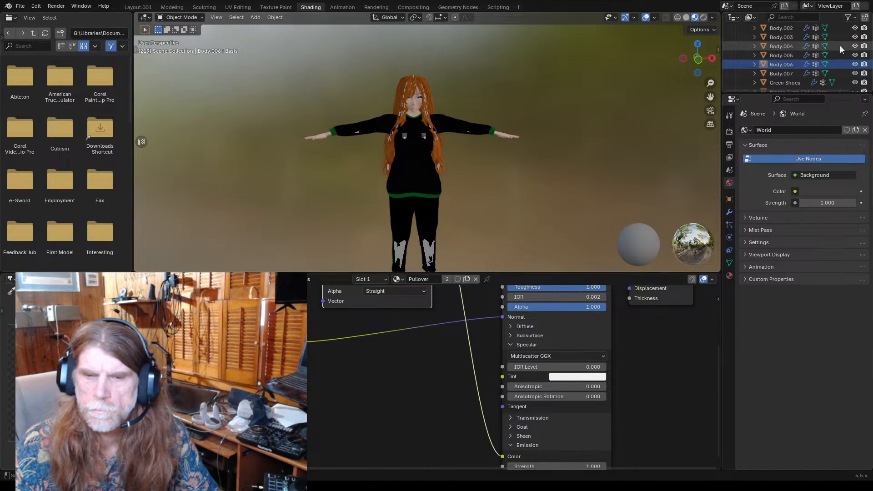
- Toggle the visibility of Body.001 through Body.005 one at a time to identify which avatar part each mesh is
scroll(841, 45, up, 2)
click(855, 37)
click(856, 36)
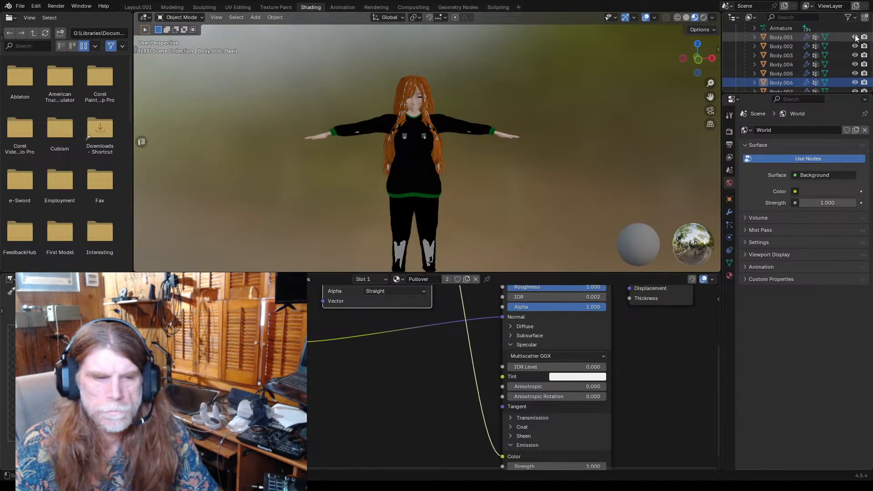
click(856, 47)
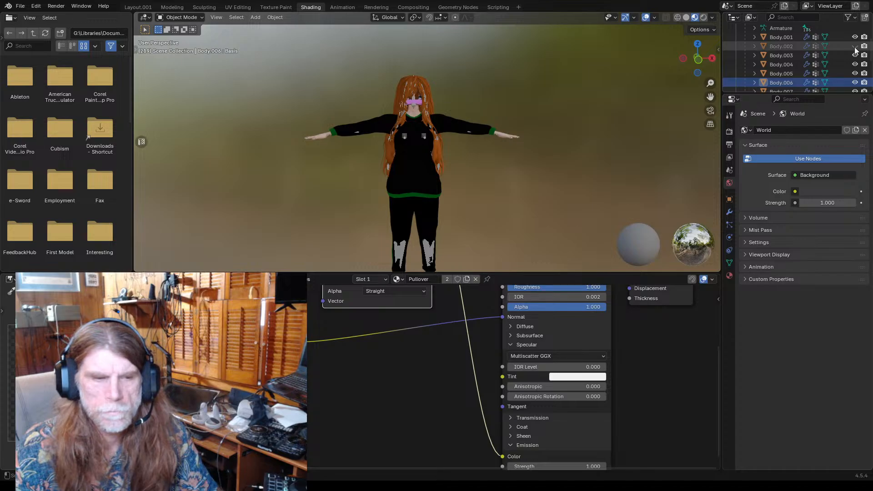
click(855, 47)
click(855, 56)
click(855, 55)
click(856, 65)
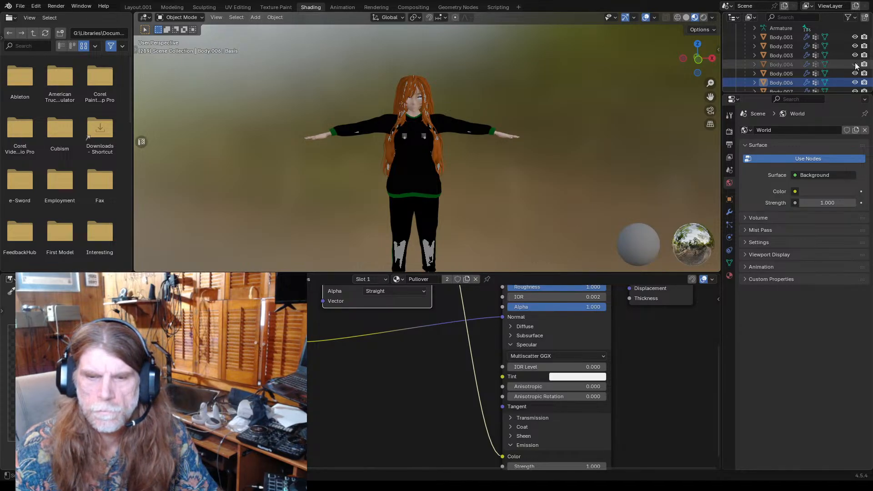
click(855, 65)
click(855, 73)
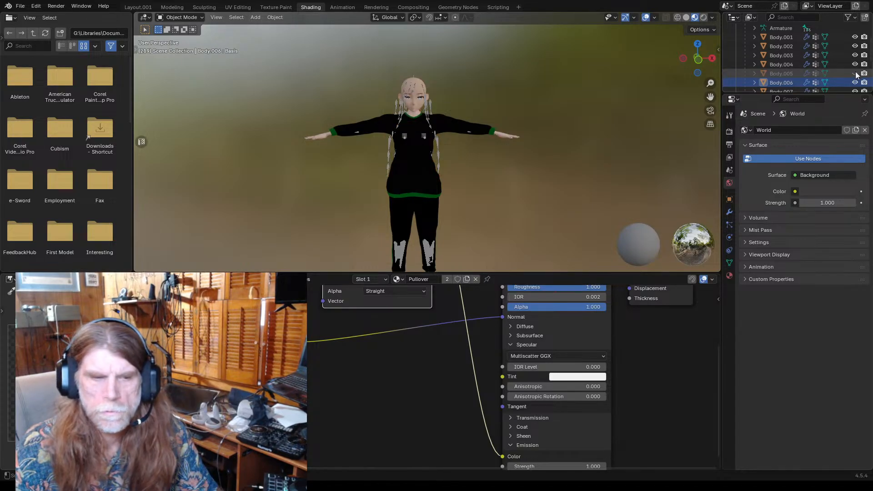
click(855, 73)
click(855, 73)
click(855, 73)
- Toggle the visibility of Body.007 on and off to check which part of the avatar it covers
scroll(857, 69, down, 2)
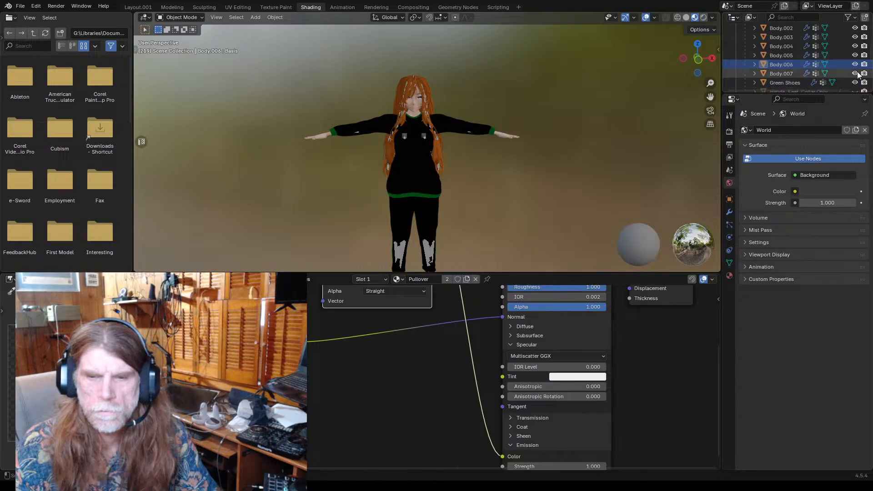
click(856, 73)
click(856, 73)
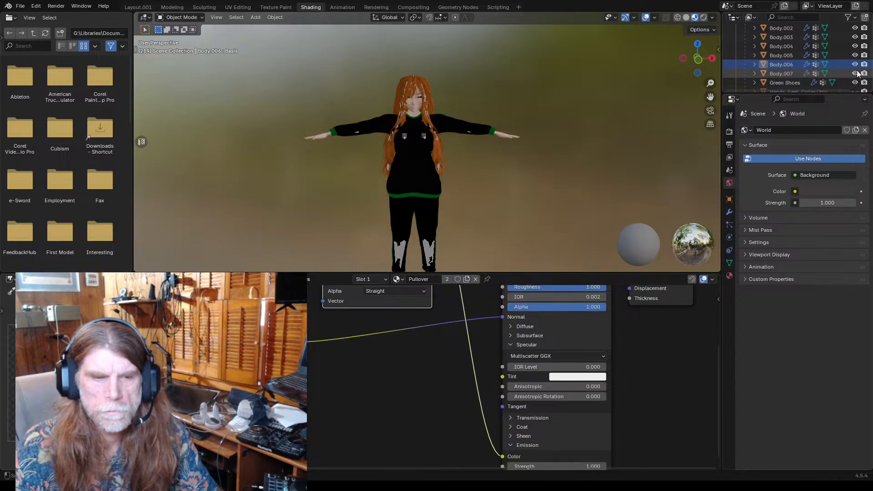
click(855, 73)
click(856, 73)
click(856, 74)
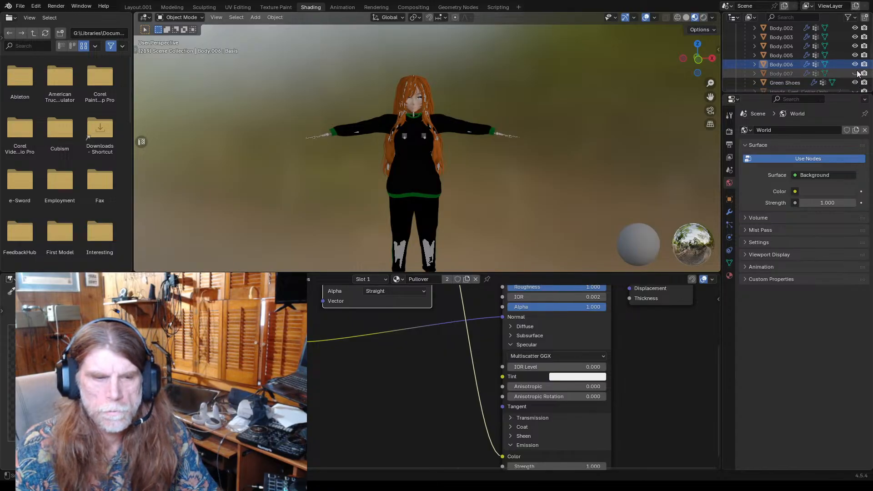
click(858, 72)
click(857, 72)
click(857, 72)
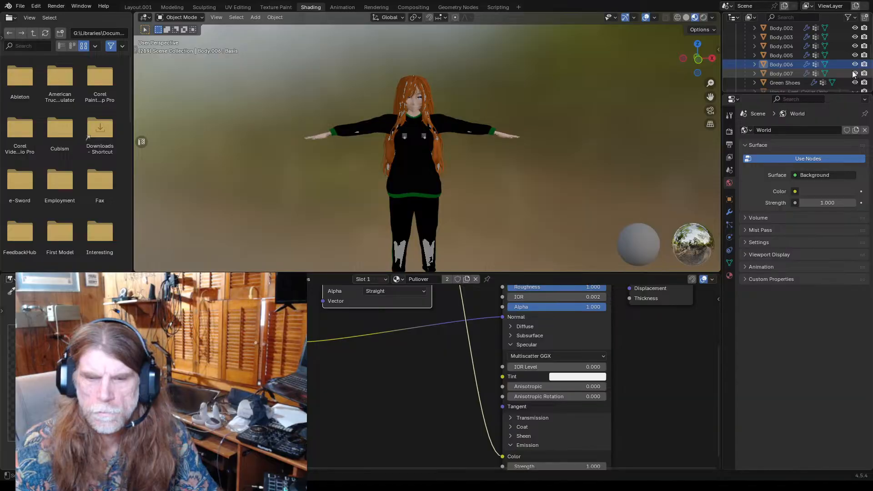
- Rename the Body.007 mesh object as Body
click(785, 70)
scroll(785, 70, down, 2)
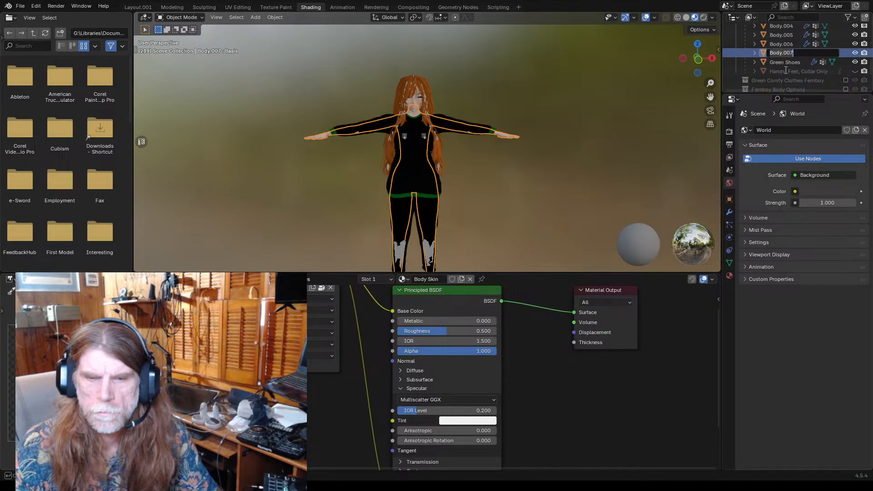
double_click(806, 52)
key(BackSpace)
key(BackSpace)
key(BackSpace)
key(BackSpace)
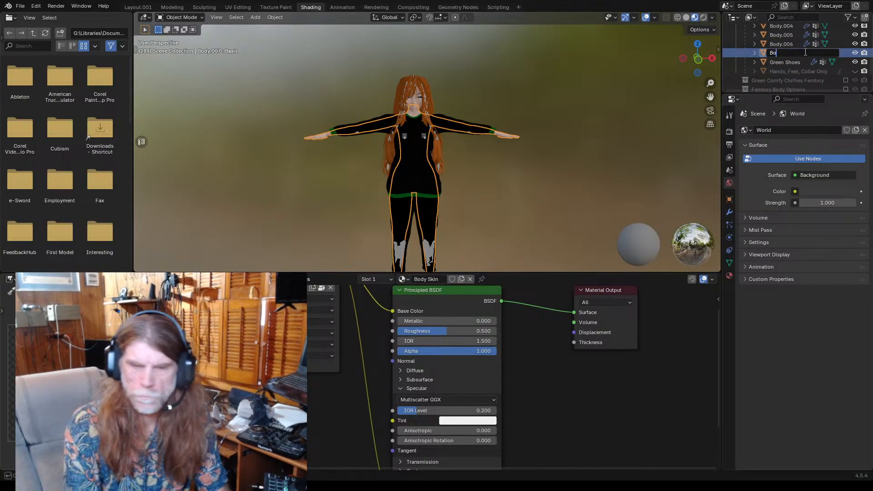
key(Return)
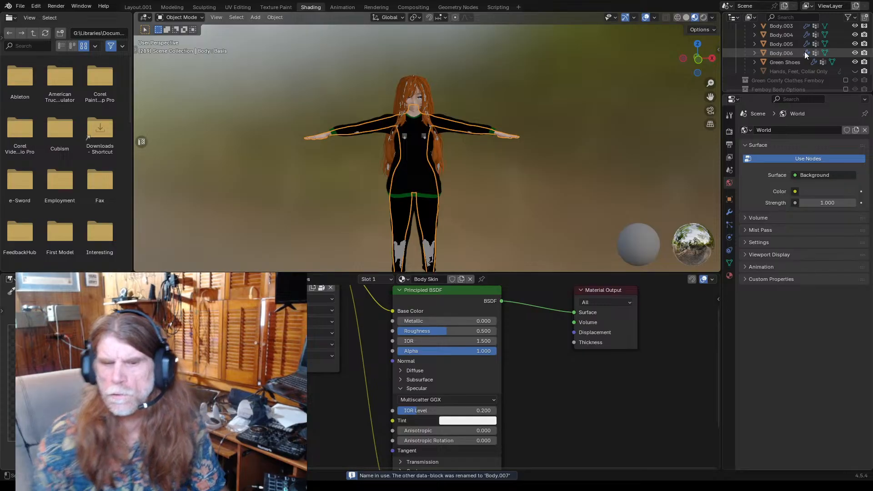
scroll(798, 55, up, 3)
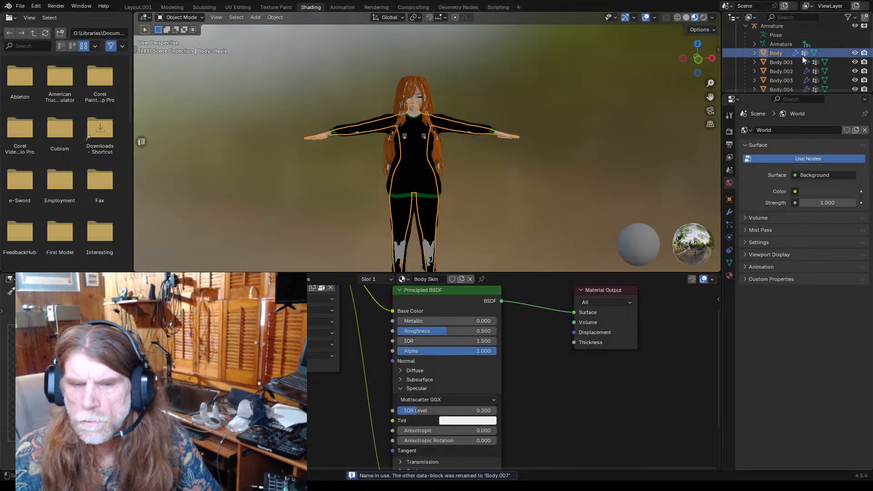
right_click(776, 54)
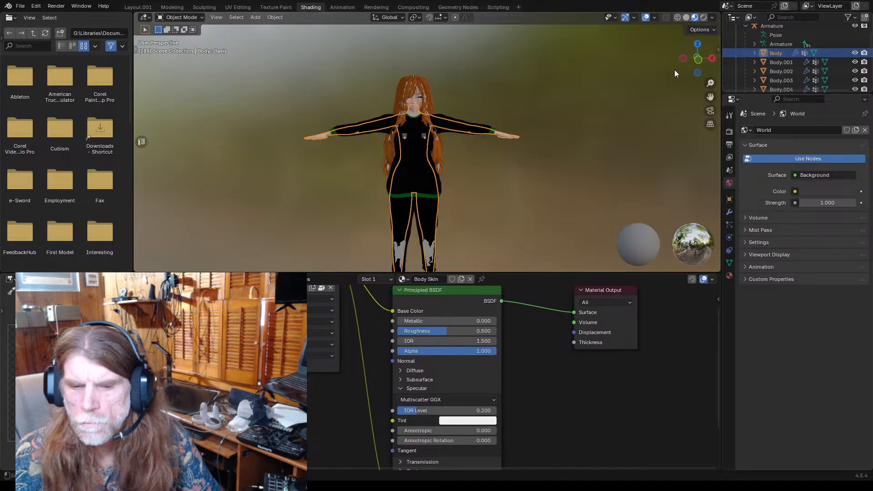
right_click(776, 54)
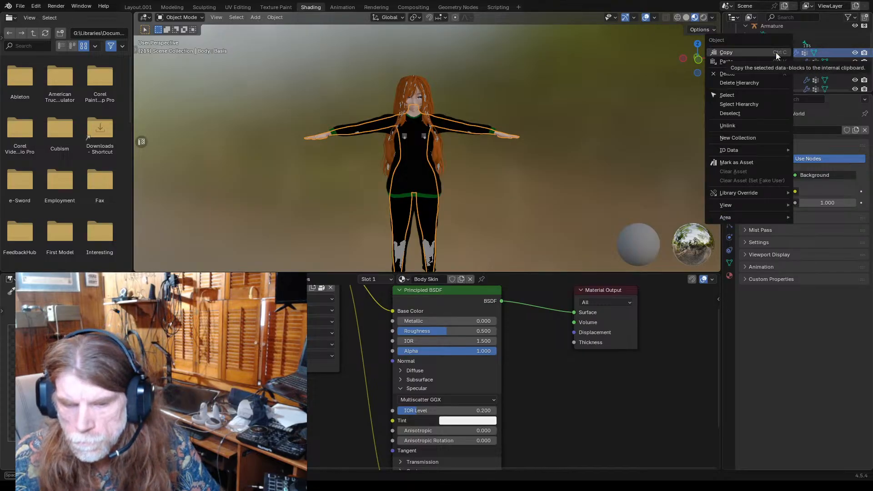
mouse_move(783, 193)
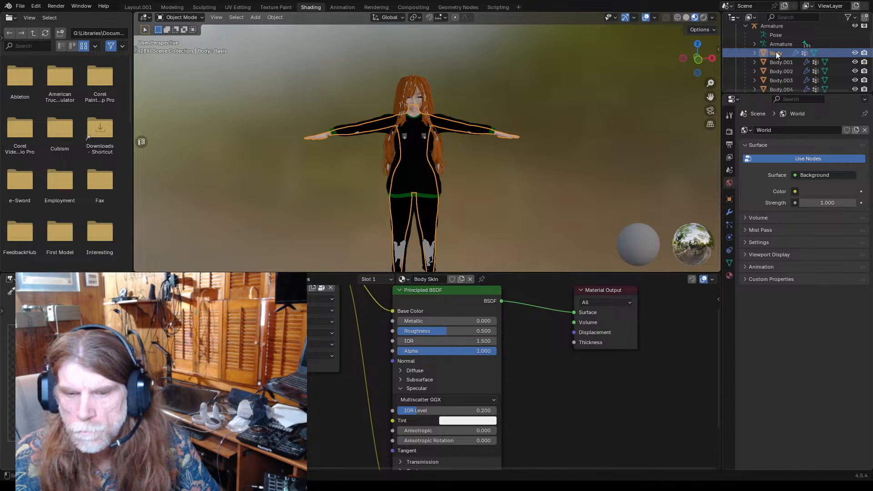
right_click(776, 54)
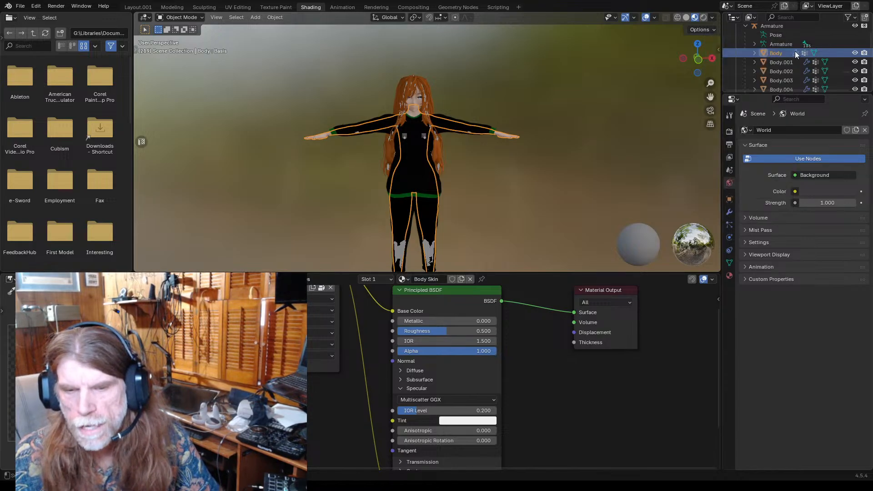
- Rename the selected Body mesh object as Body Skin
double_click(773, 53)
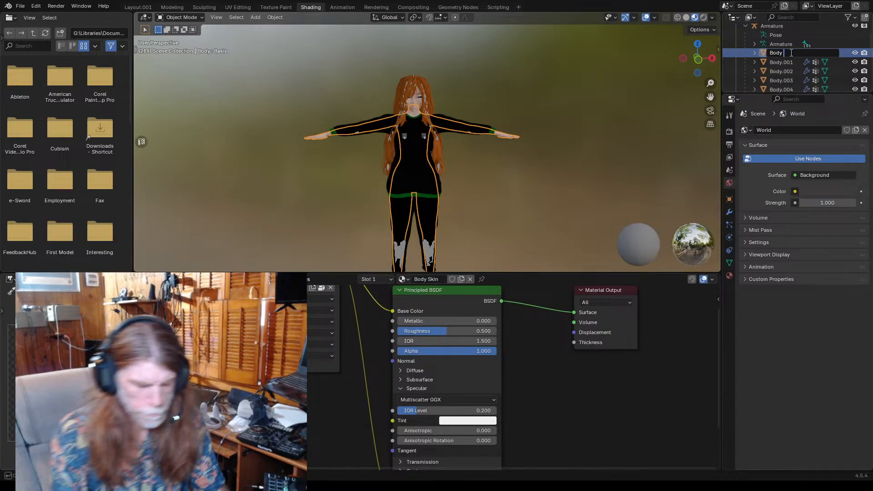
text(Ski)
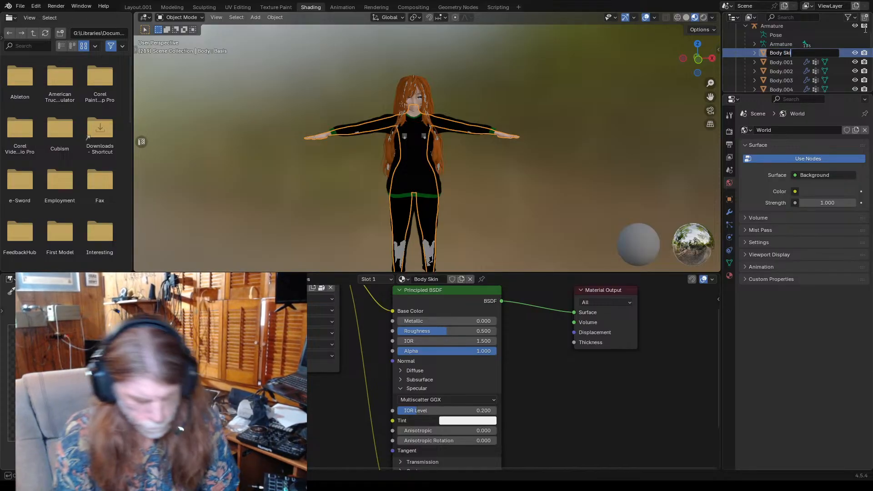
text(n)
key(Return)
scroll(813, 40, up, 2)
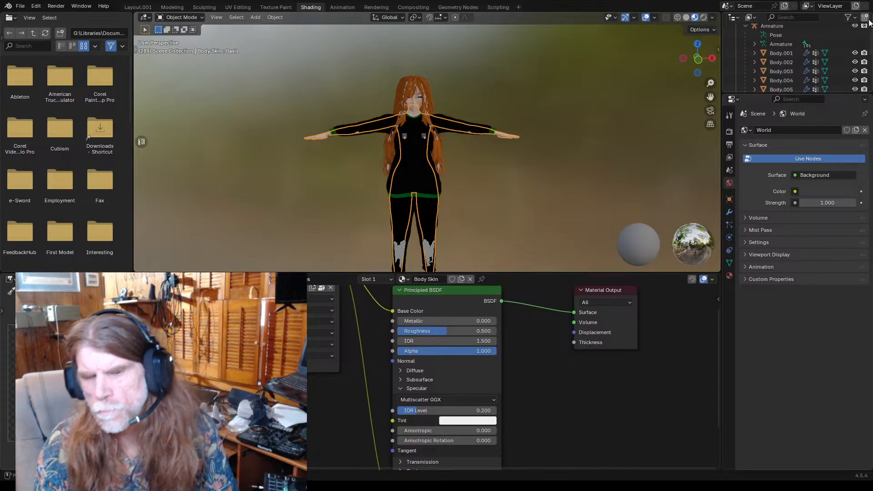
scroll(812, 50, down, 4)
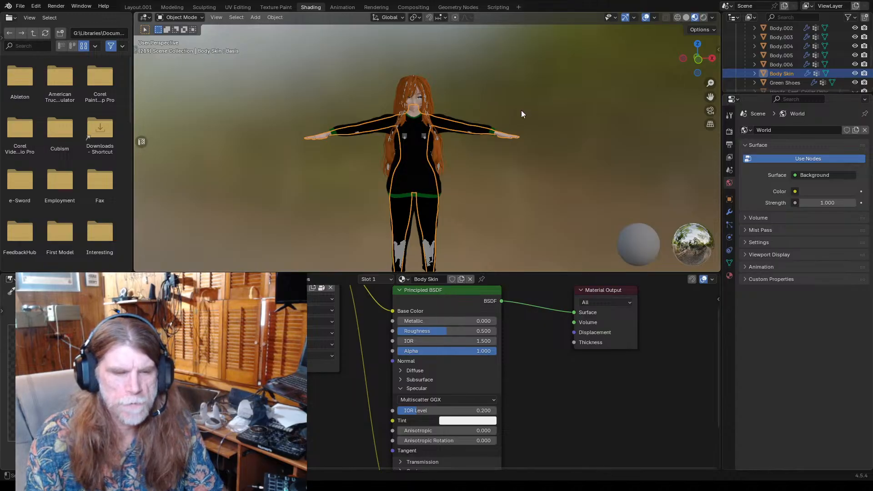
- Select the pullover mesh on the avatar and hide the Body Skin object
click(512, 119)
scroll(510, 121, up, 1)
middle_drag(482, 155, 494, 171)
scroll(475, 182, up, 4)
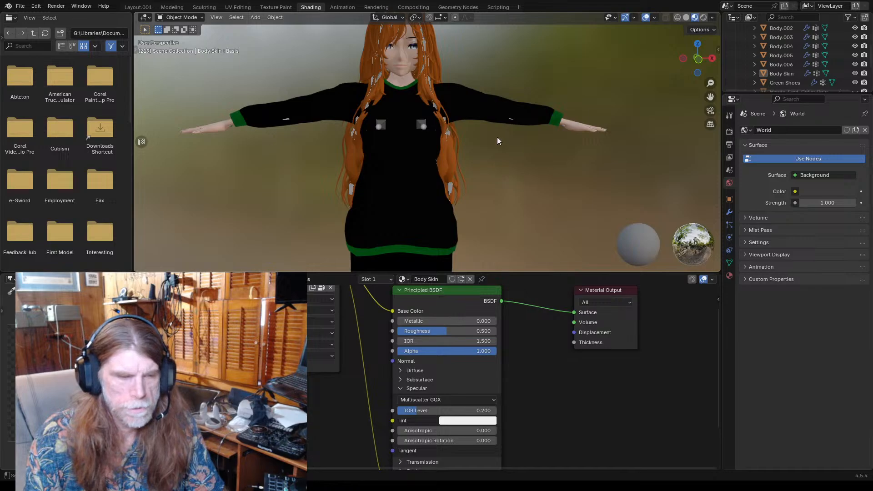
click(498, 108)
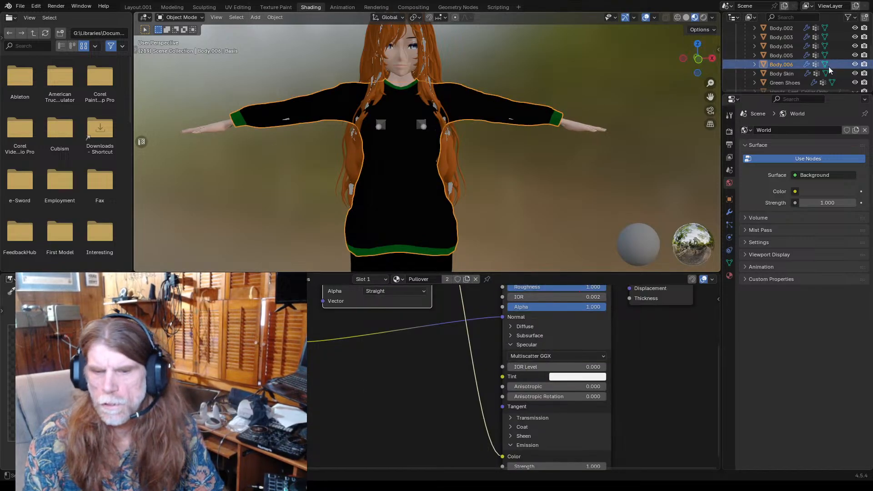
click(855, 73)
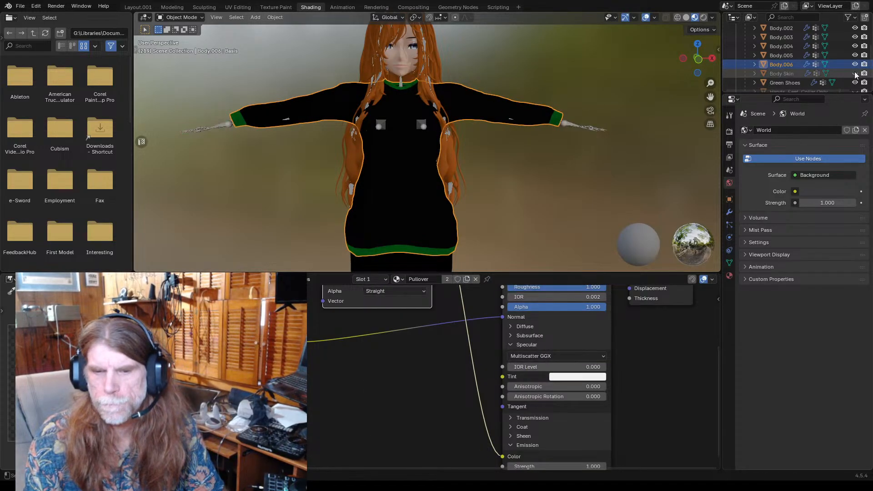
- Select the hidden Body Skin object and create a new collection from the Outliner
scroll(773, 59, down, 2)
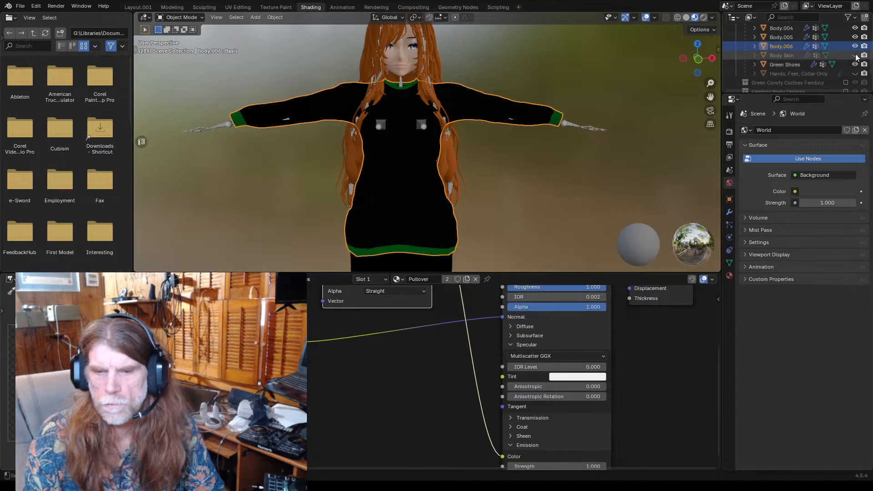
click(791, 57)
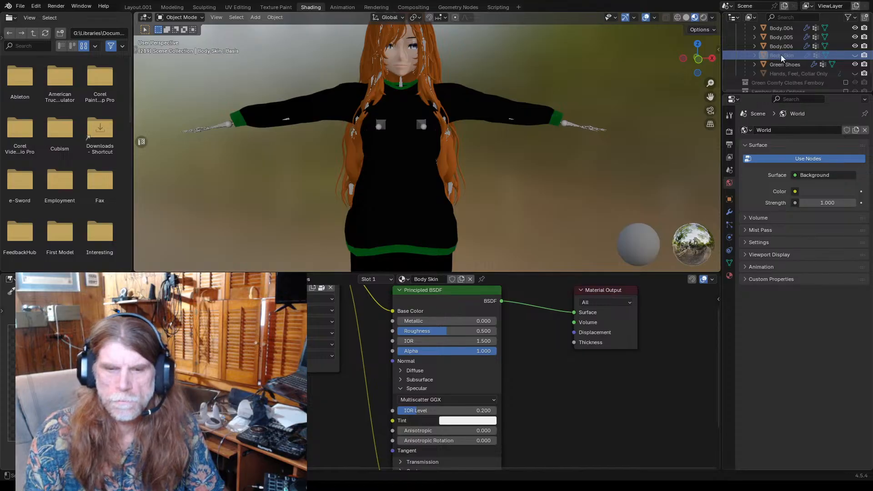
scroll(787, 58, down, 2)
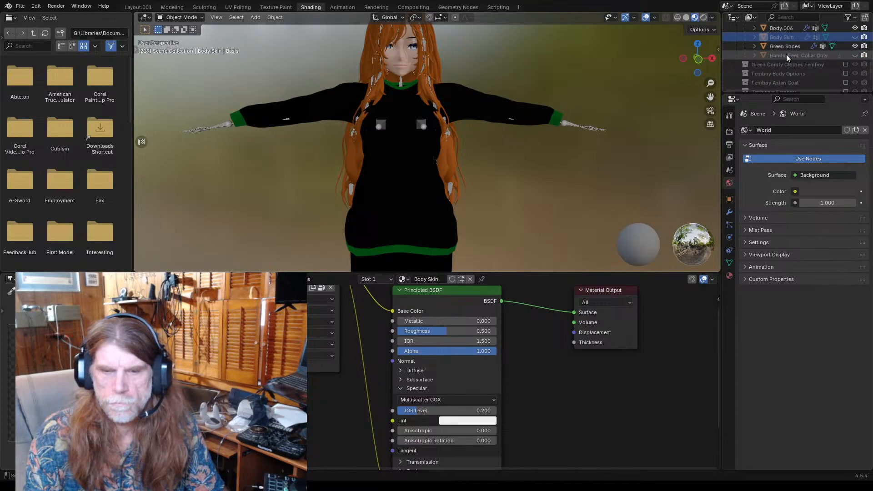
scroll(784, 56, up, 2)
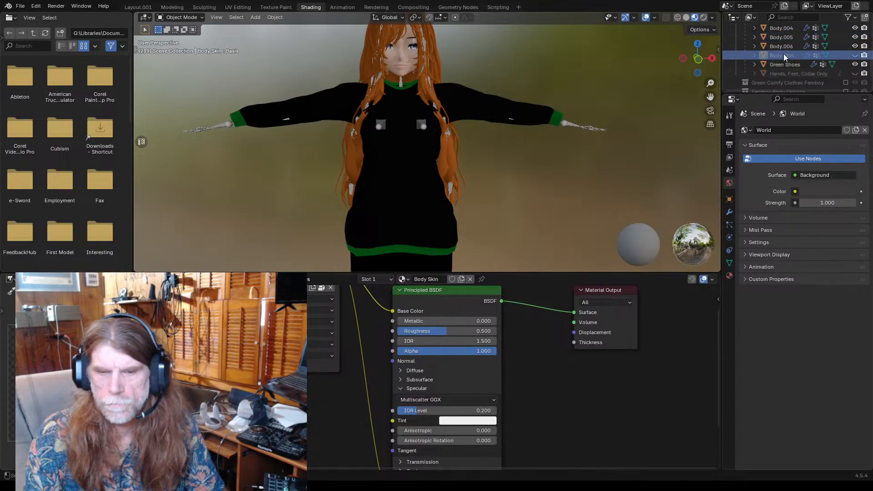
right_click(783, 56)
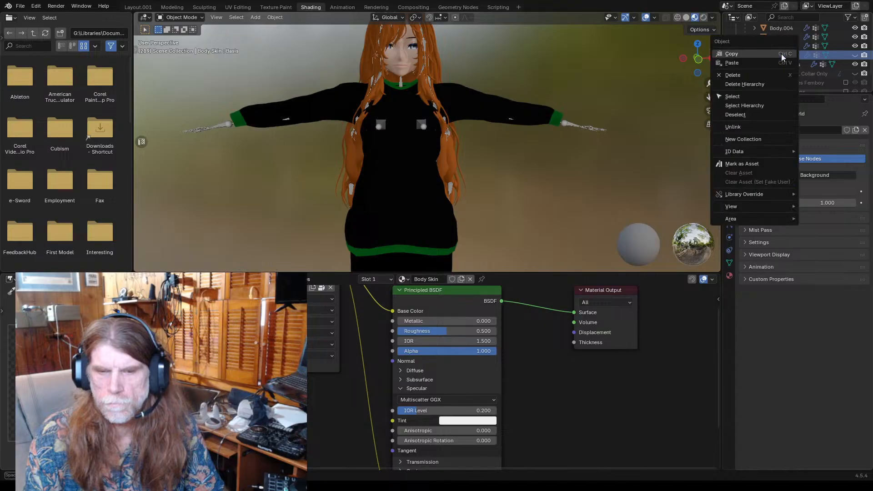
mouse_move(774, 151)
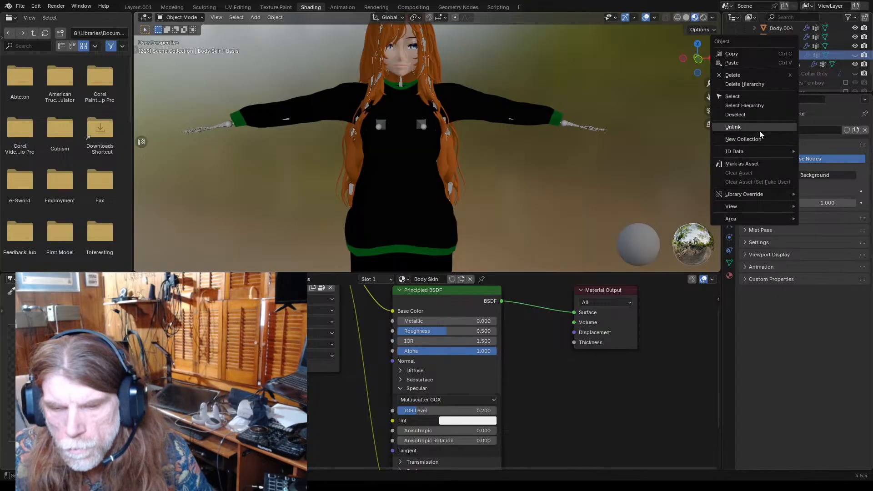
click(753, 139)
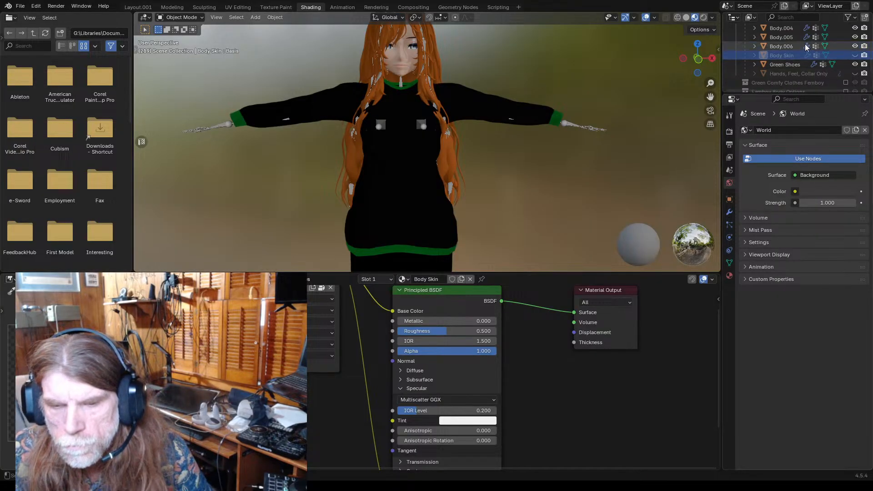
- Find the new collection in the Outliner, and make Comfy Clothes Femboy the active collection
scroll(769, 73, up, 10)
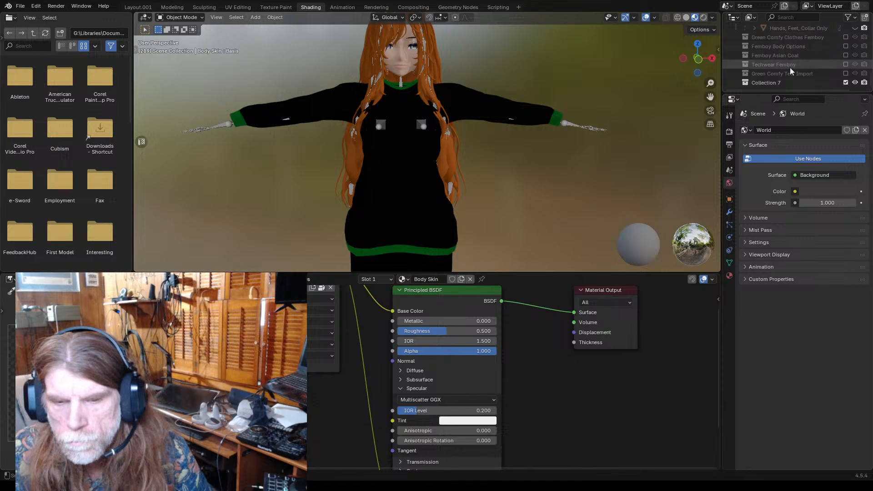
scroll(767, 80, down, 10)
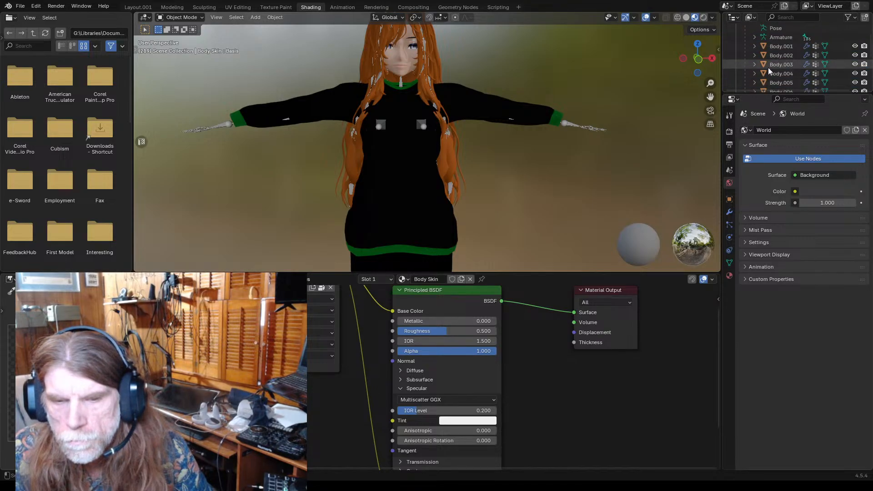
scroll(783, 64, up, 5)
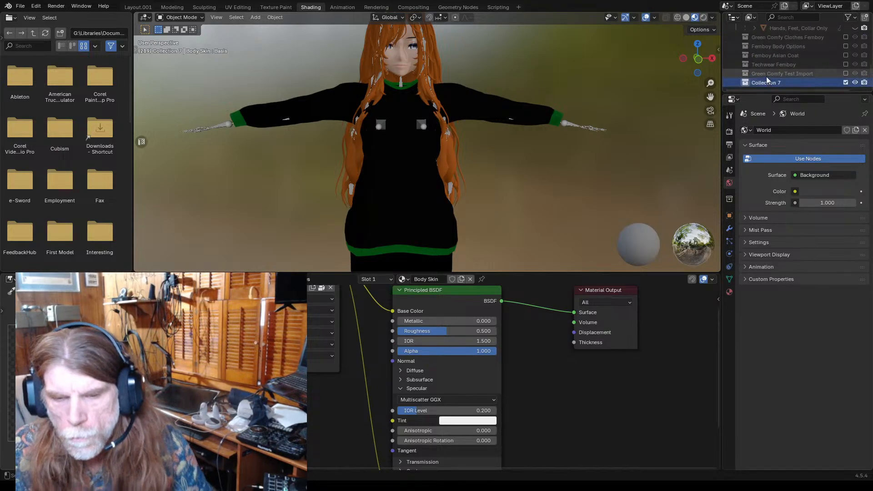
scroll(792, 42, up, 5)
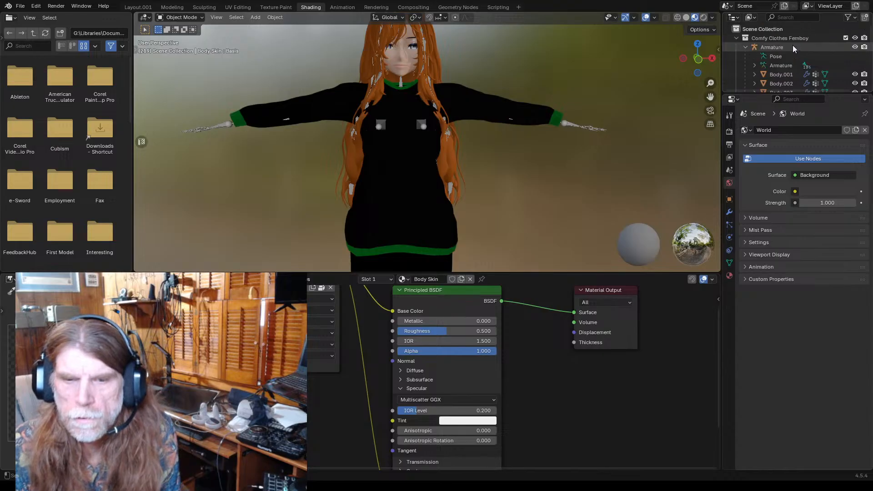
click(779, 40)
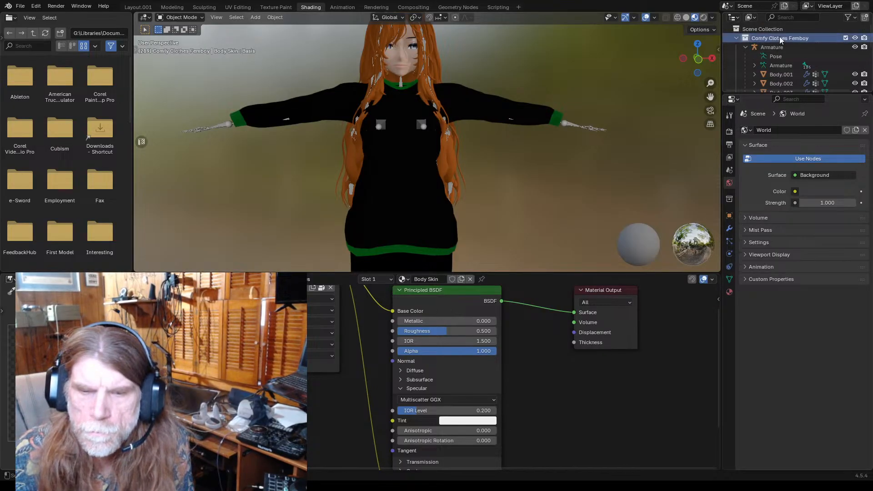
- Create a new collection inside Comfy Clothes Femboy and name it Comfy Clothes Femboy Unused Assets
right_click(779, 40)
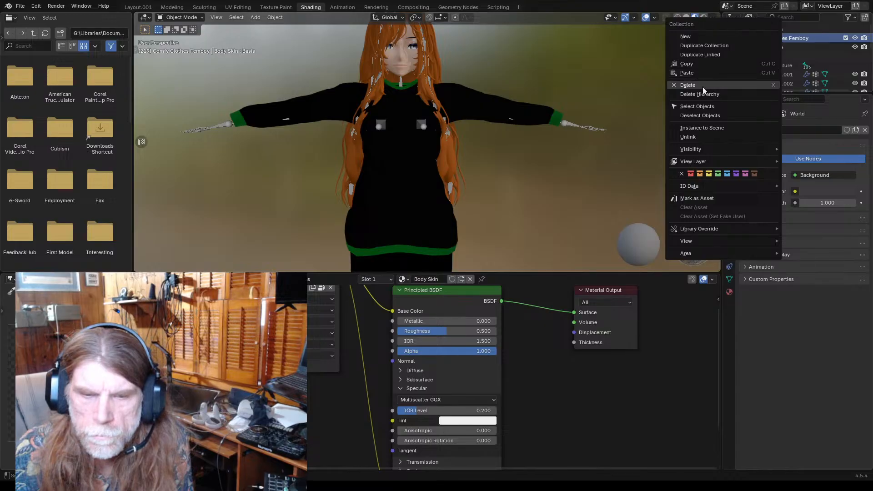
click(696, 39)
click(795, 47)
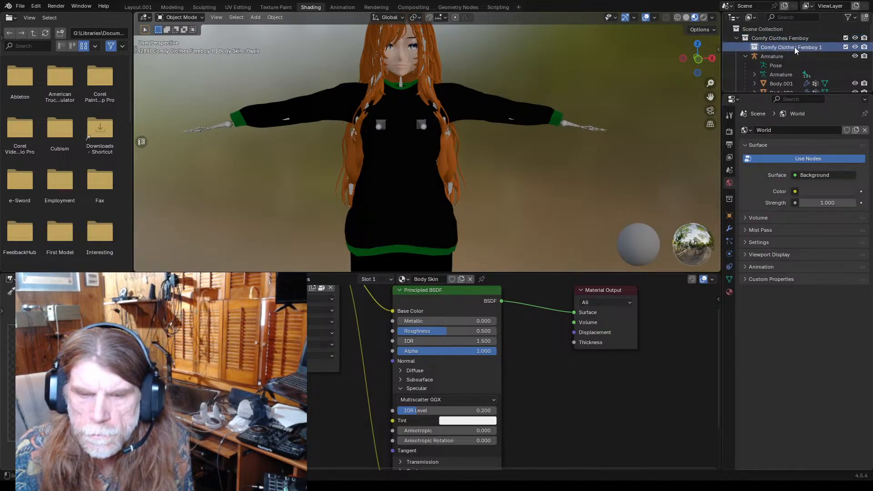
double_click(795, 48)
click(830, 48)
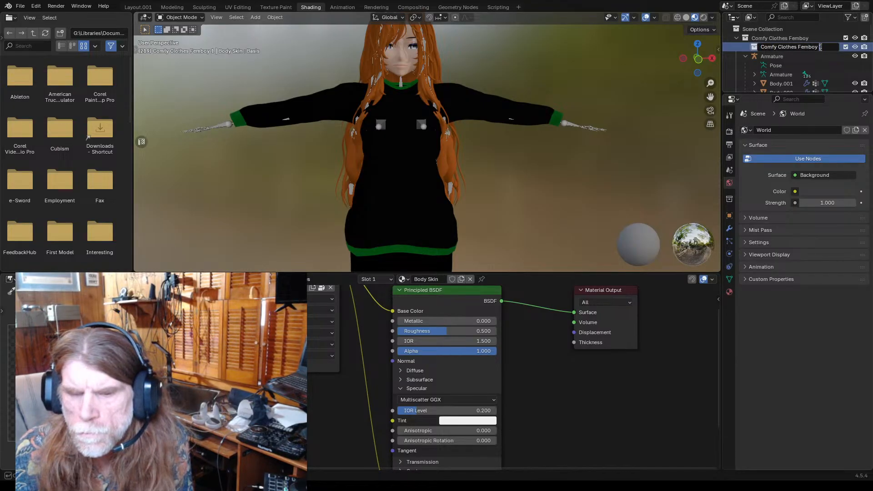
key(BackSpace)
text(U)
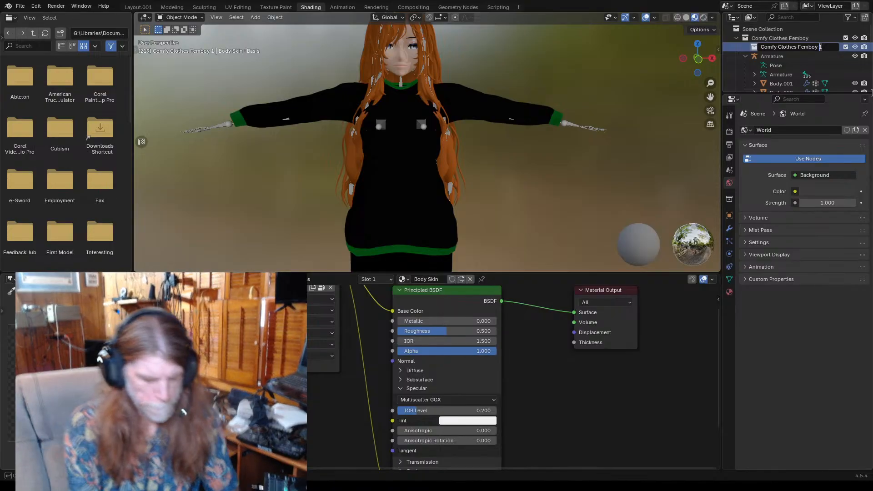
text(nused)
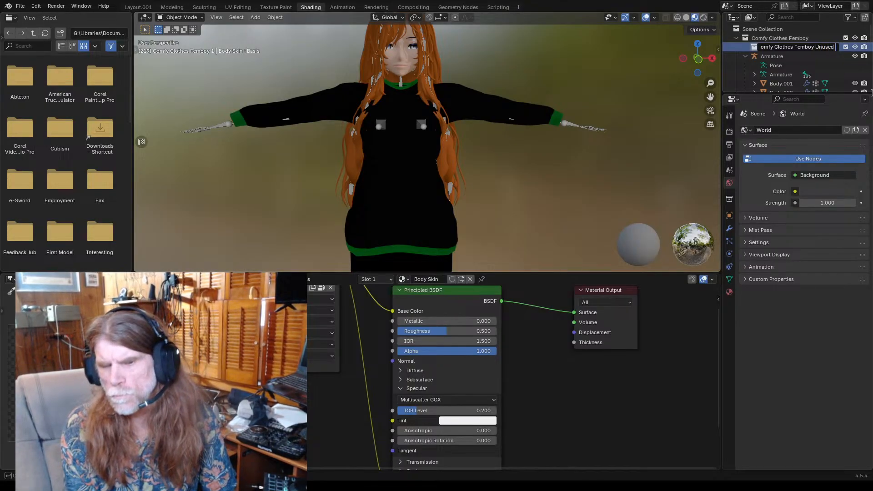
text( Assets)
key(Return)
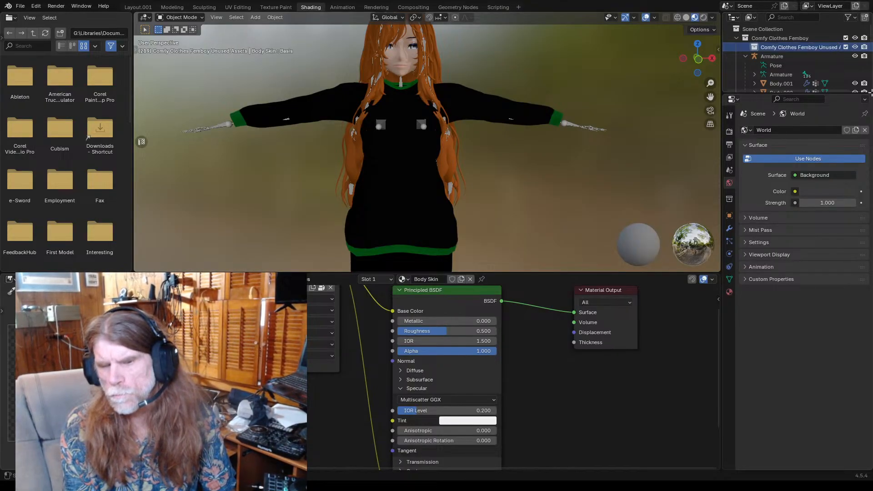
- Find the hidden Body Skin object under the armature, make it visible and select it
scroll(776, 54, down, 3)
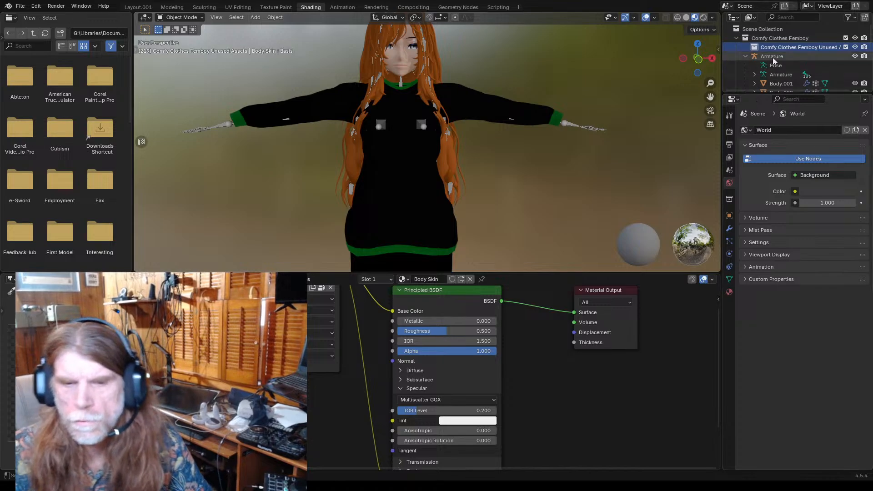
scroll(776, 51, up, 2)
scroll(778, 50, down, 3)
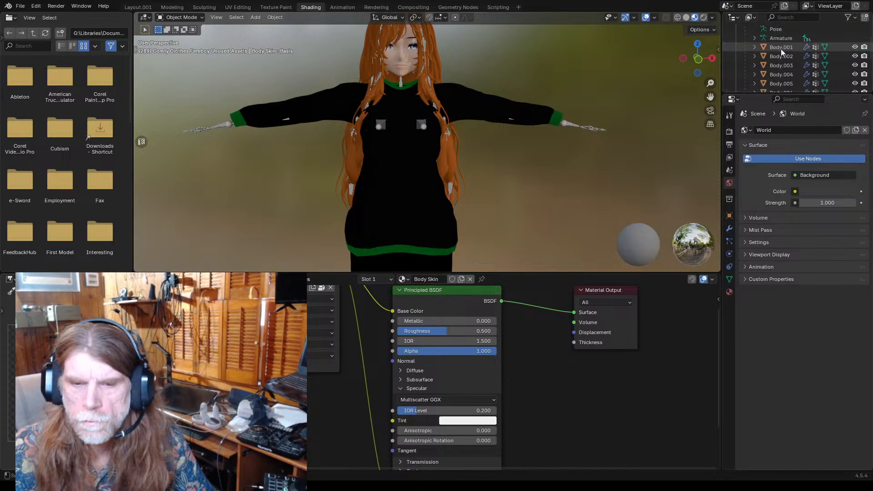
scroll(784, 54, down, 4)
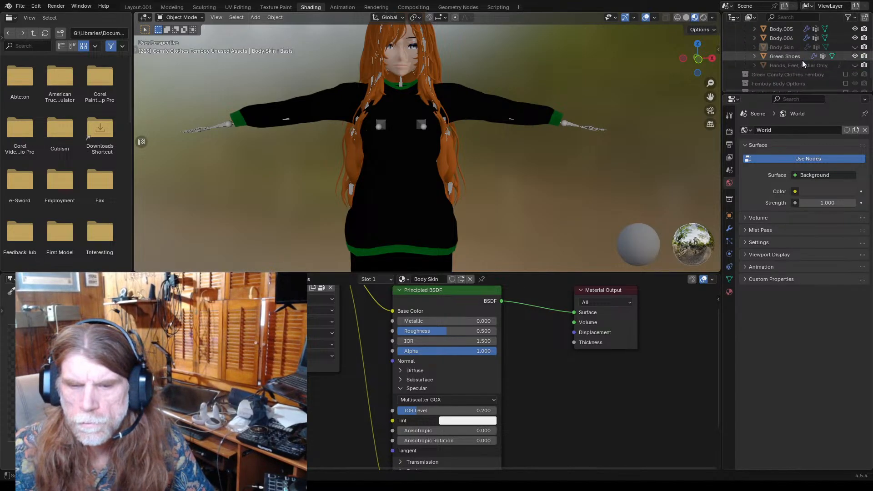
click(784, 48)
click(855, 47)
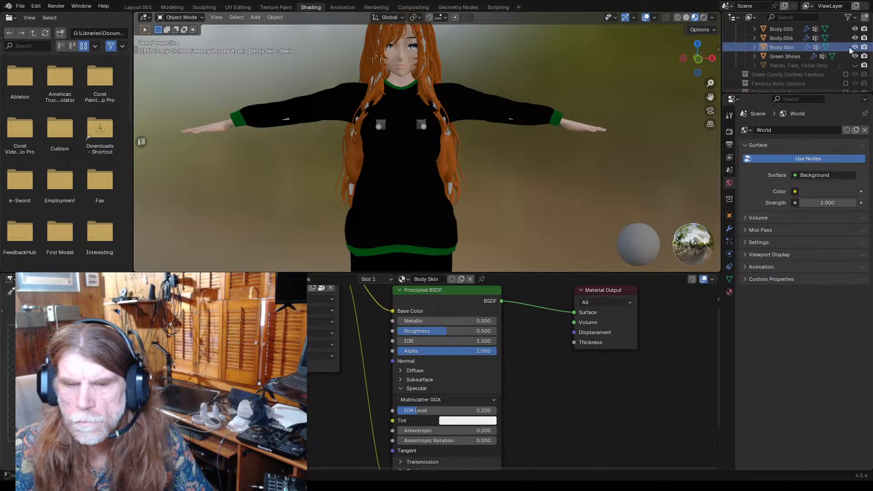
click(780, 48)
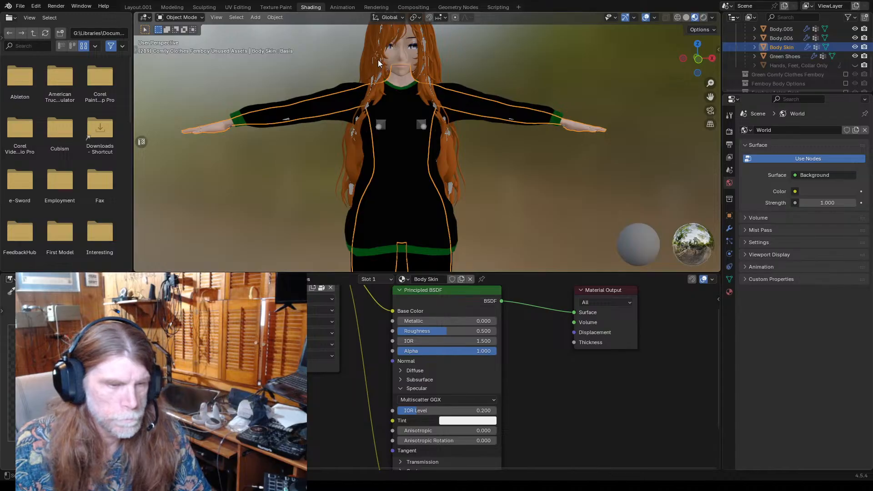
shift+click(445, 119)
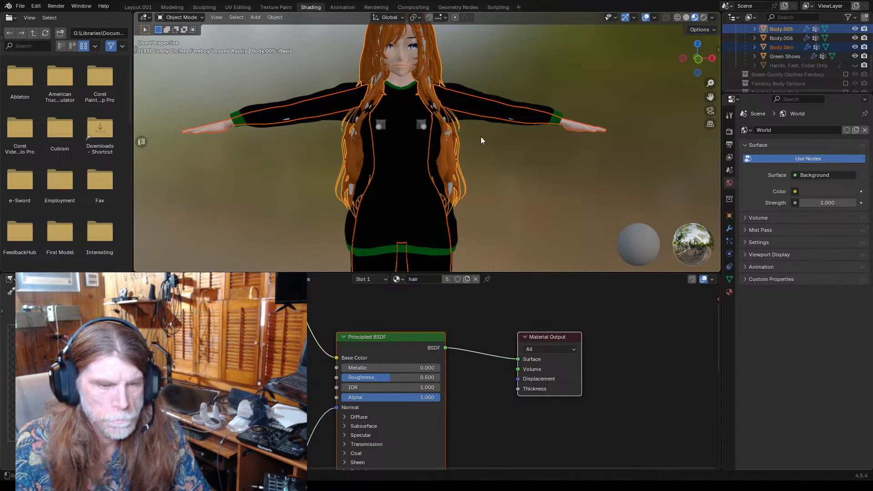
click(455, 149)
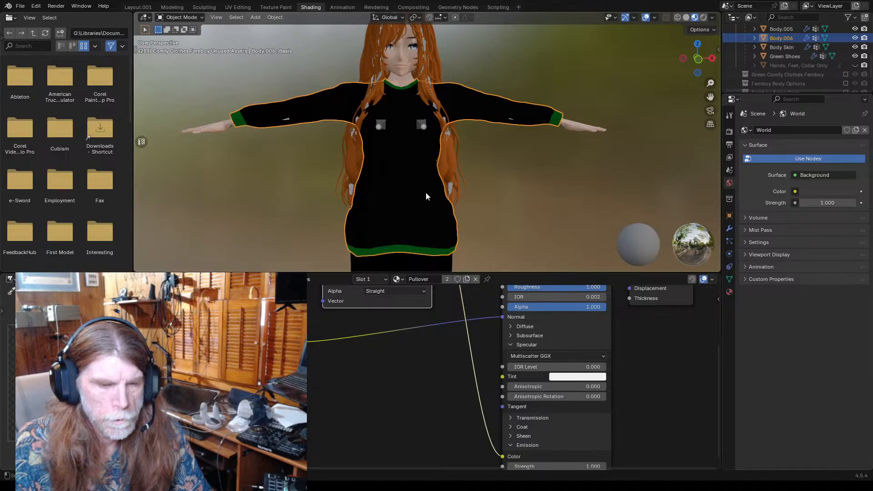
shift+click(452, 191)
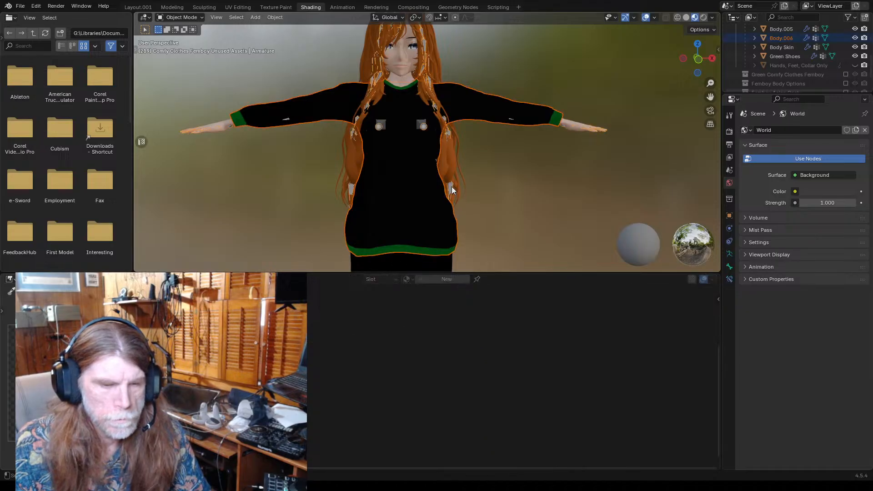
click(409, 185)
scroll(428, 136, up, 3)
scroll(450, 84, down, 4)
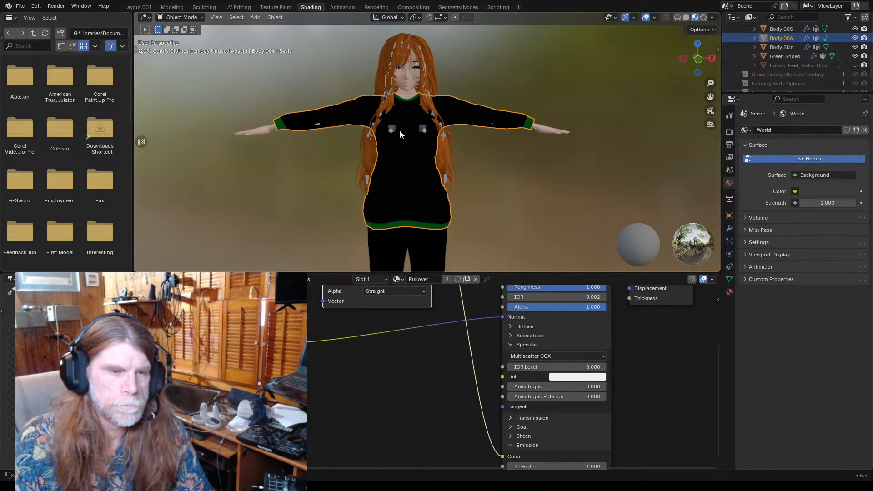
- Clear the parent of the Body Skin object while keeping its transformation, and deselect it
click(549, 129)
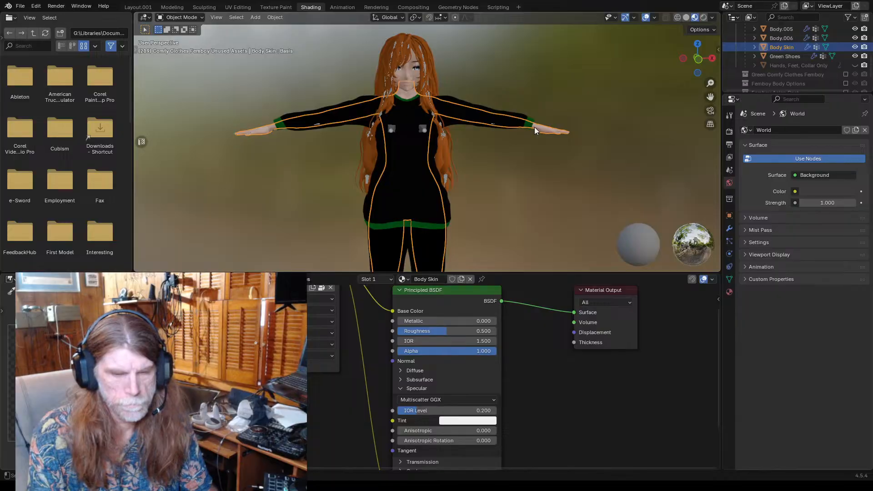
key(ctrl+p)
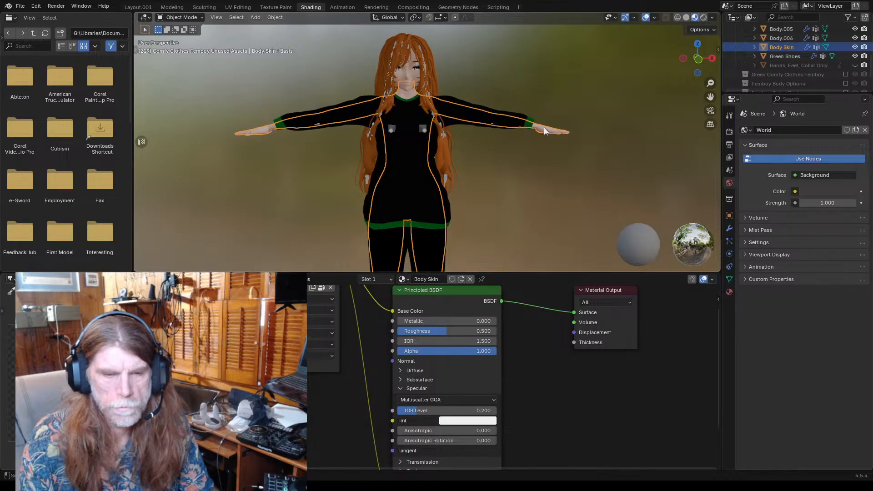
key(alt+p)
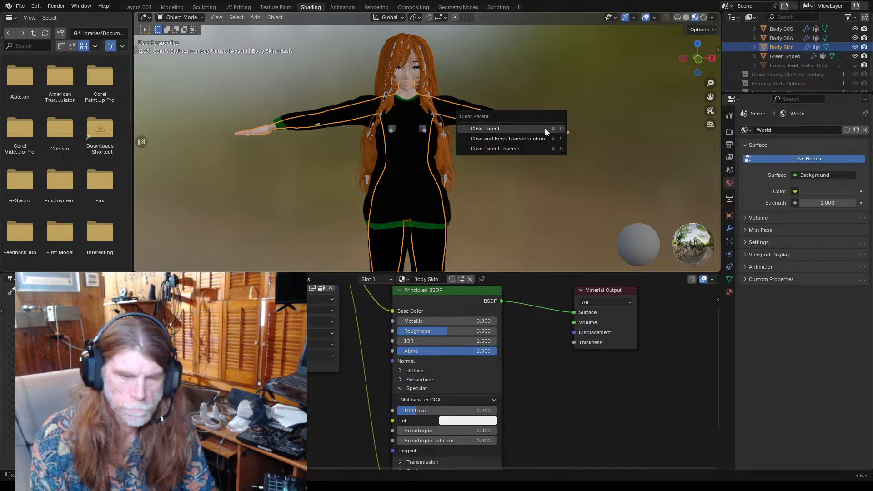
click(504, 138)
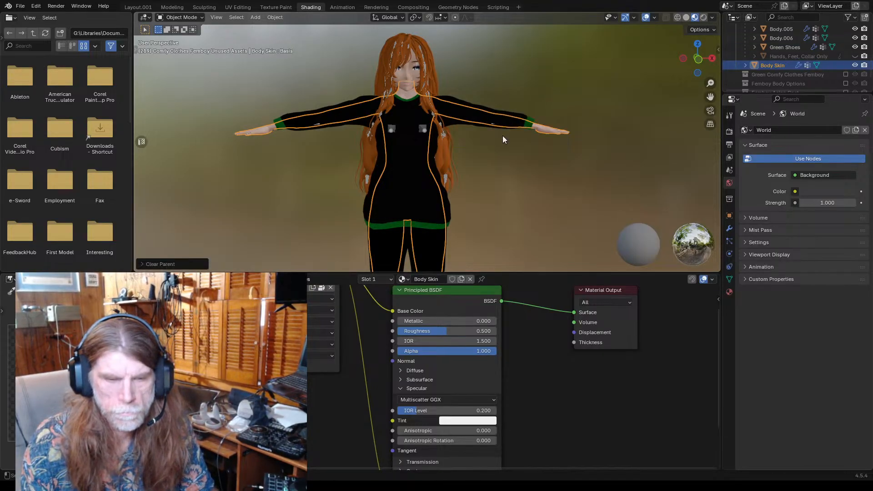
click(560, 97)
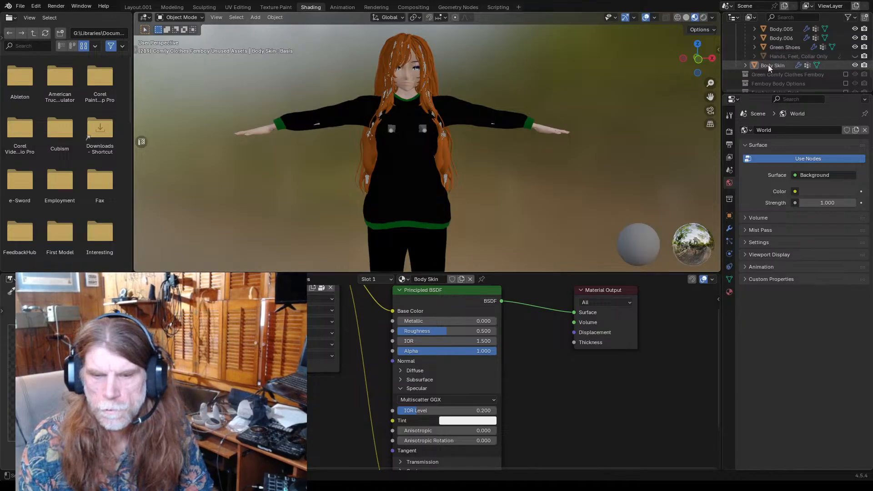
- Move Body Skin into the Comfy Clothes Femboy Unused Assets collection and exclude that collection from the view layer
scroll(773, 61, up, 3)
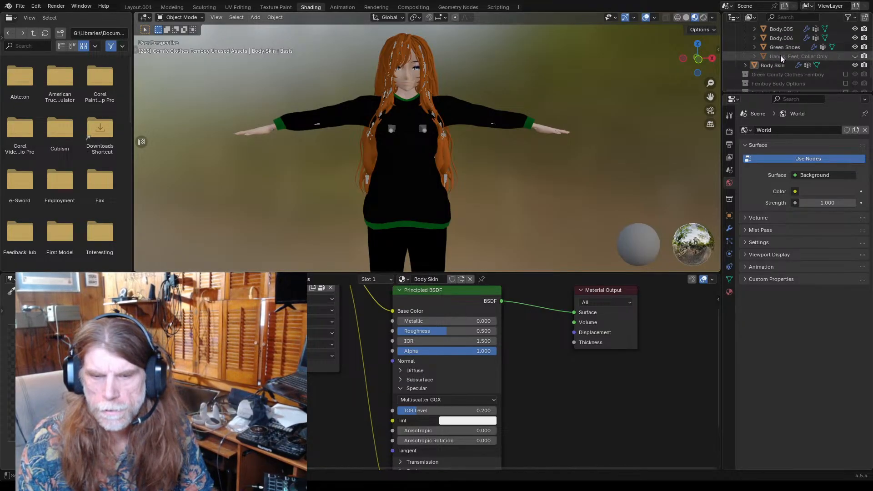
scroll(781, 53, down, 2)
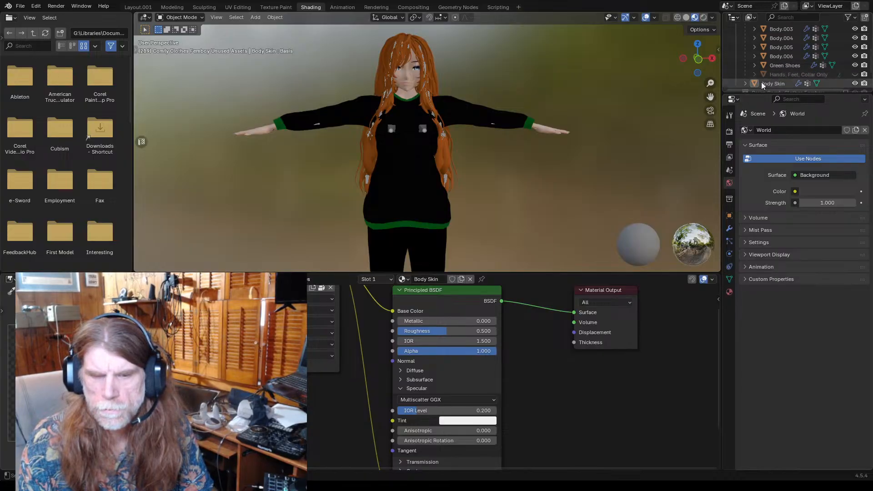
drag(762, 83, 782, 45)
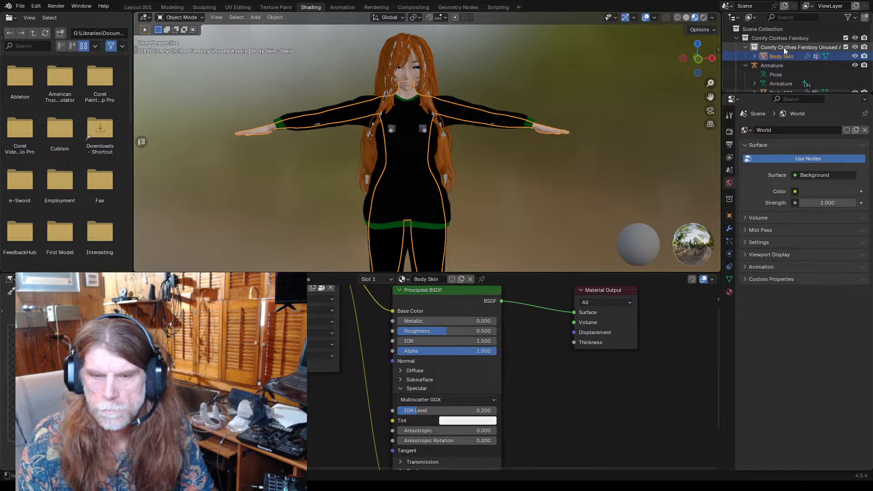
click(846, 48)
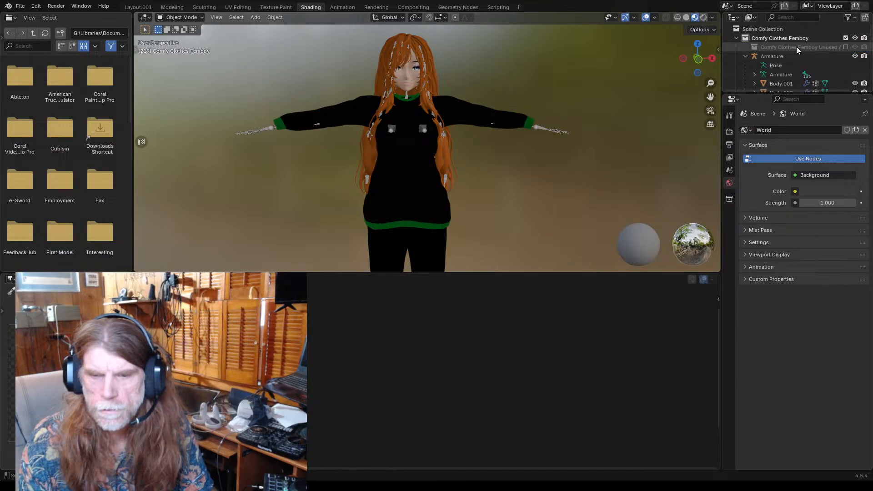
- Make the Hands, Feet, Collar Only object visible and save the file
scroll(812, 57, down, 2)
scroll(812, 56, down, 8)
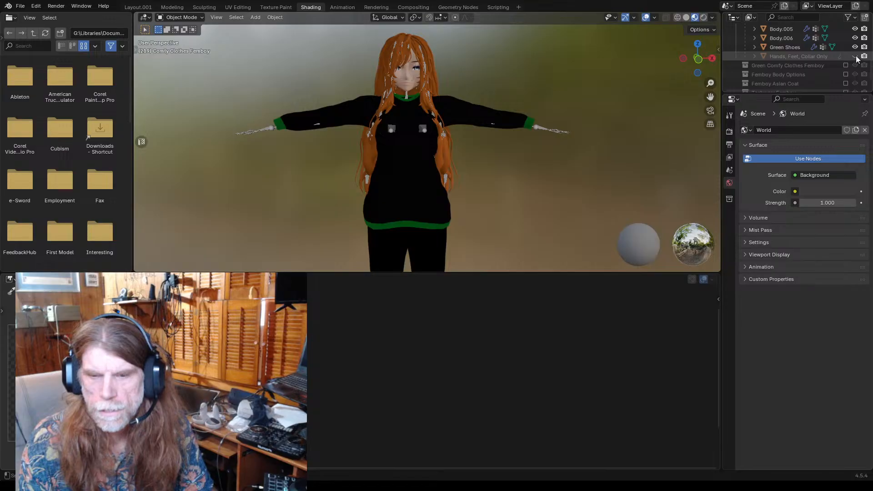
click(855, 56)
middle_drag(585, 94, 553, 105)
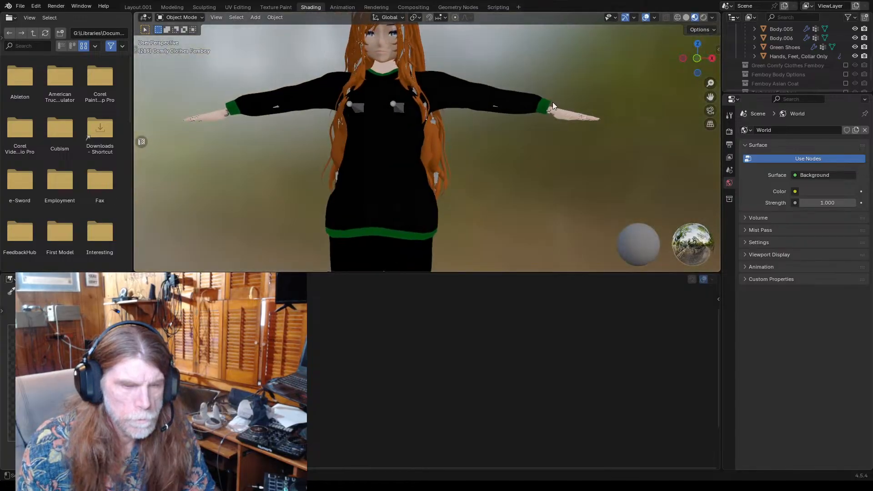
scroll(522, 126, down, 3)
click(20, 5)
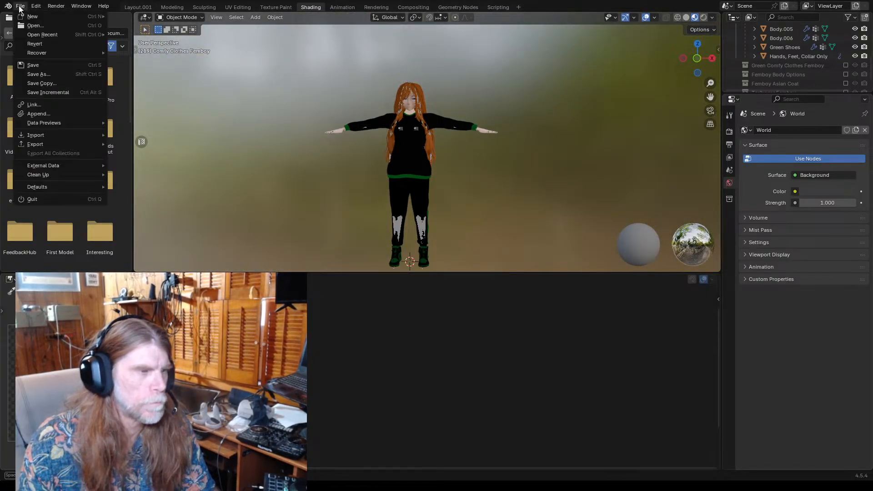
click(40, 64)
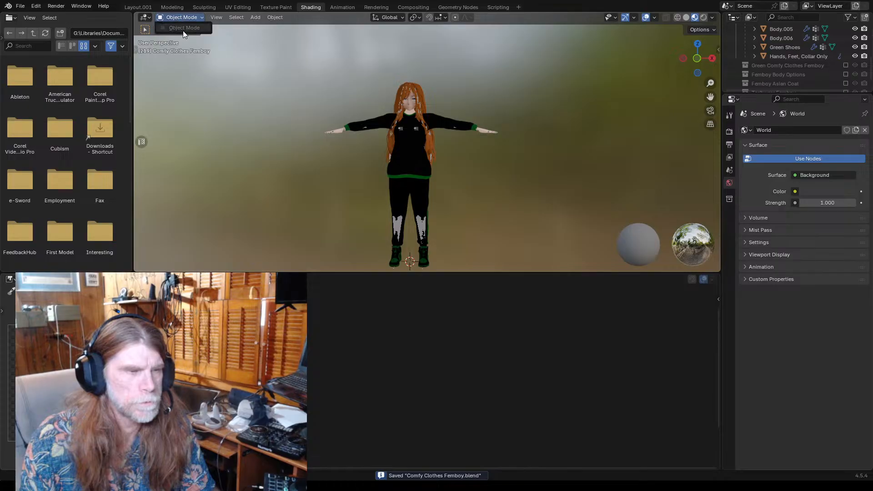
- Select the avatar's armature and switch it to Pose Mode
scroll(380, 120, up, 3)
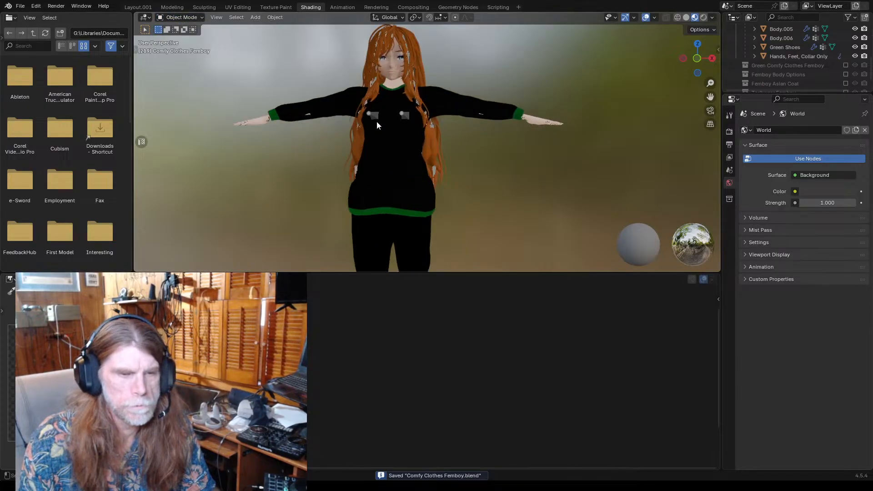
click(373, 115)
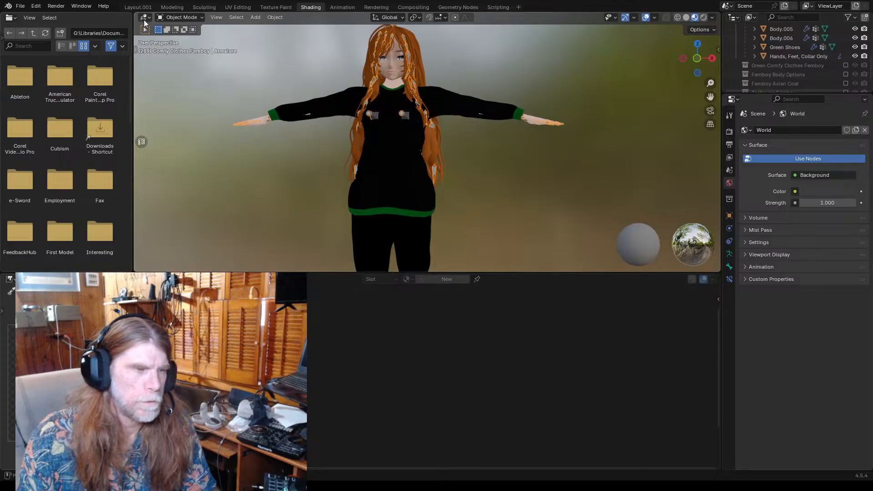
click(180, 17)
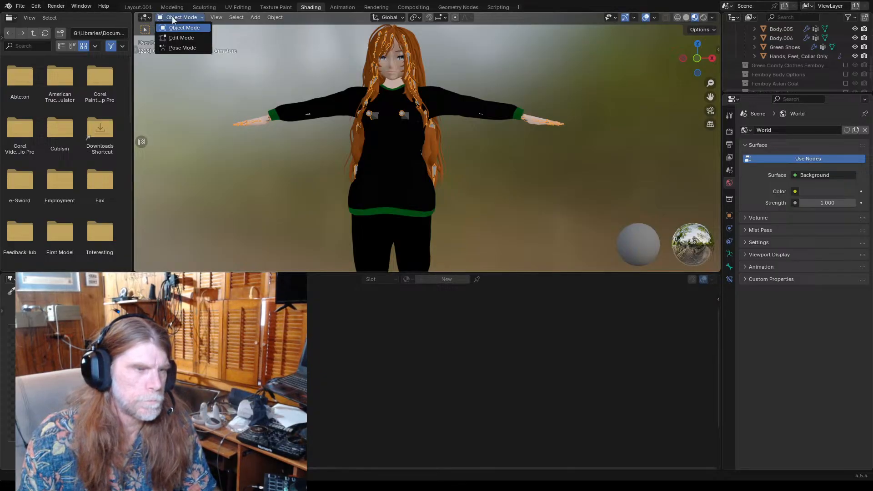
click(180, 49)
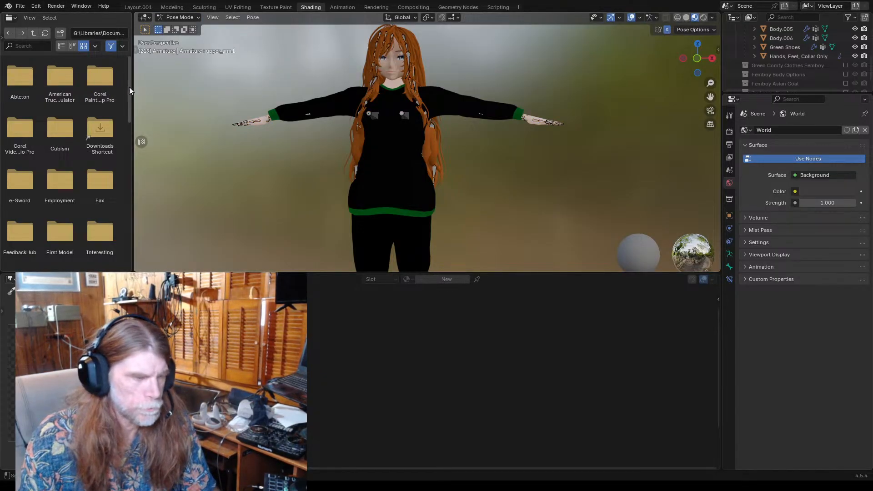
- Switch to the Layout.001 workspace and view the avatar from the front
click(171, 7)
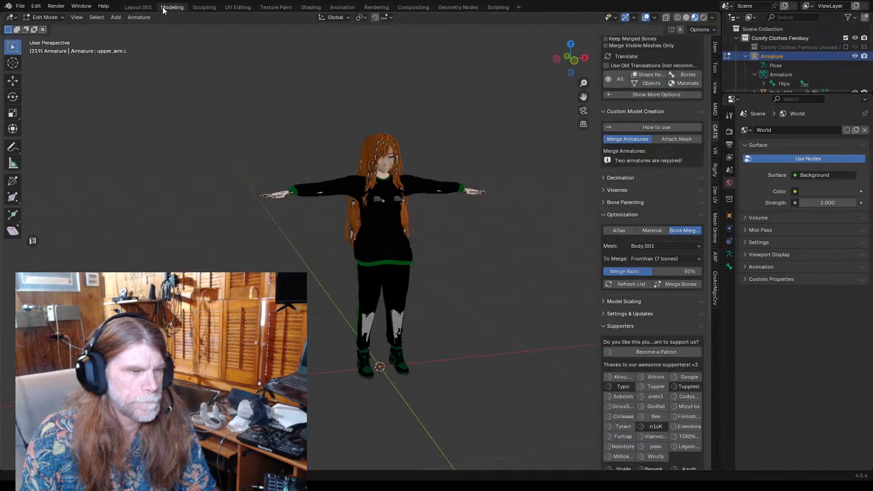
click(147, 10)
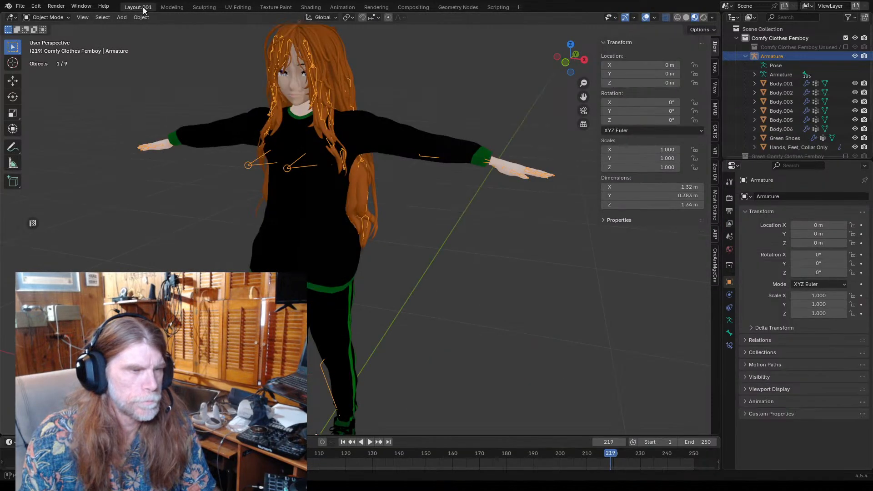
middle_drag(236, 93, 256, 94)
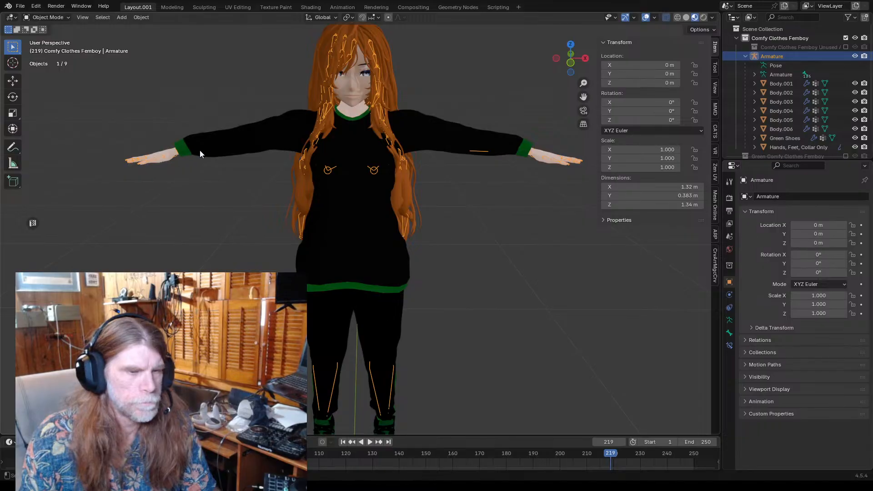
- Switch the armature to Pose Mode and rotate the mirrored upper arms downward as a test pose
click(47, 18)
click(45, 48)
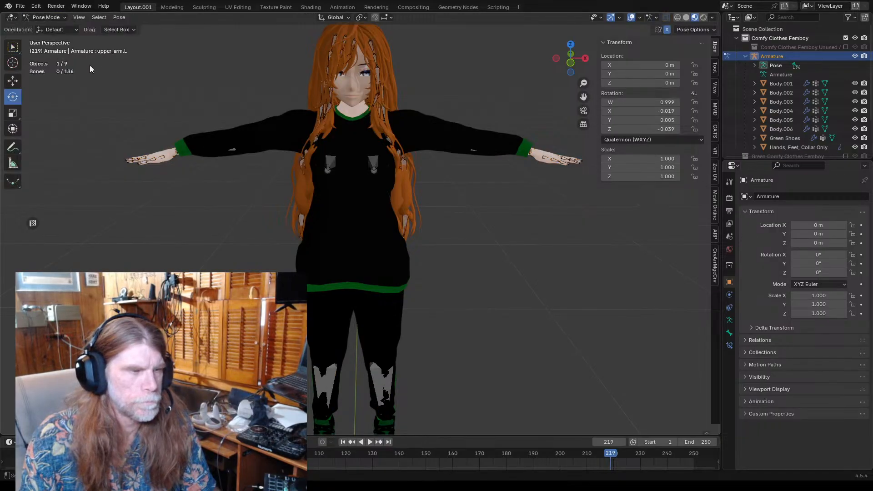
click(402, 122)
drag(422, 119, 428, 132)
- Rotate the left thigh bone outward to test spreading the mirrored legs, and clear its rotation
scroll(407, 256, down, 3)
click(372, 274)
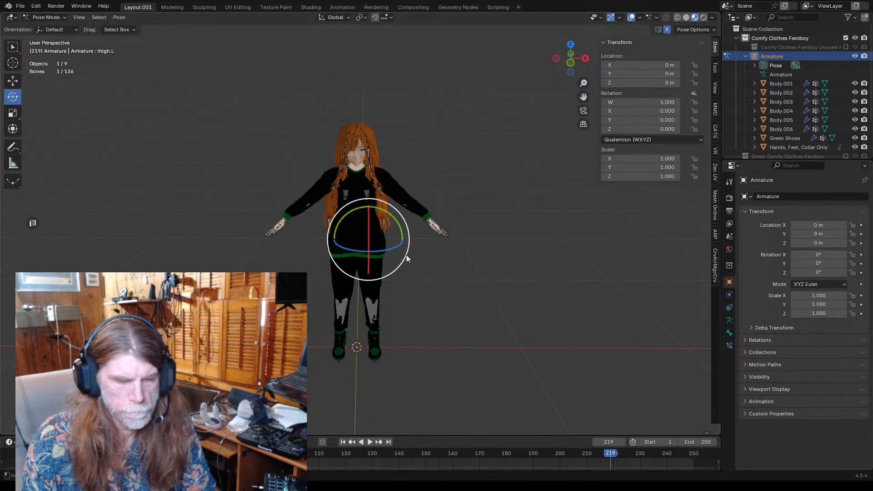
drag(406, 255, 426, 236)
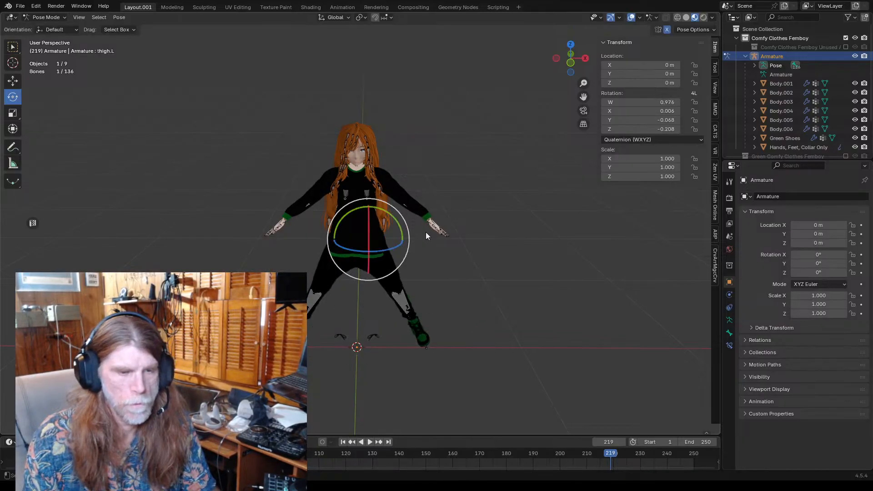
key(alt+r)
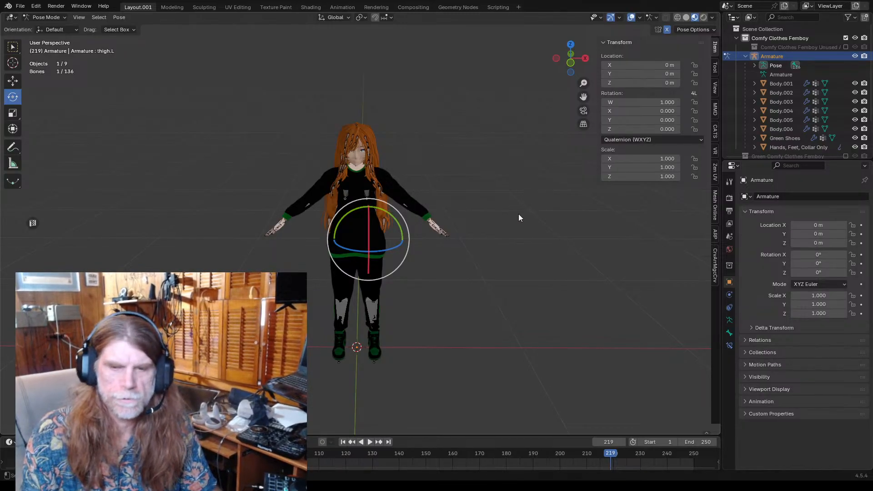
- Undo the test pose changes on the armature and return to Object Mode
click(446, 264)
scroll(423, 273, up, 4)
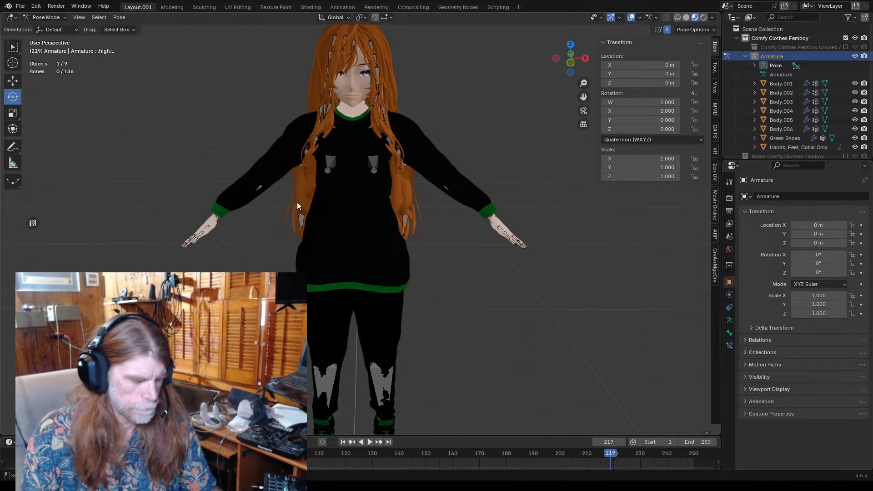
key(ctrl+z)
key(ctrl+z)
key(ctrl+z)
key(ctrl+z)
key(ctrl+z)
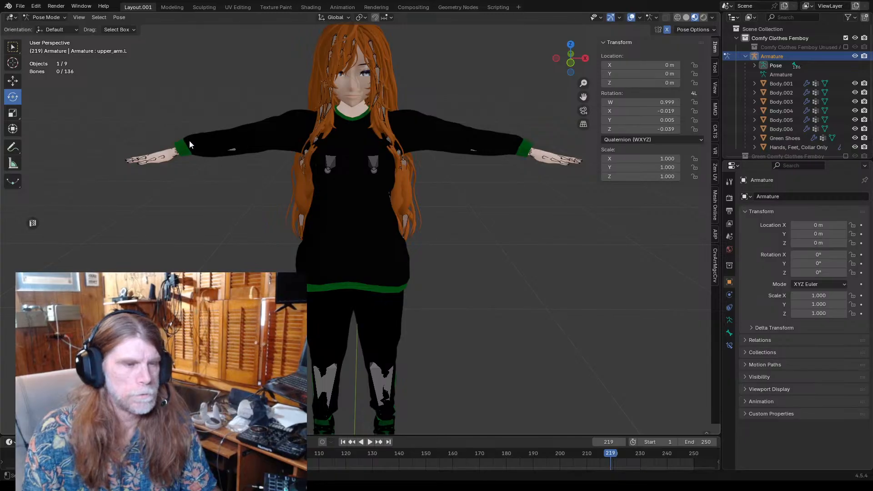
key(ctrl+Tab)
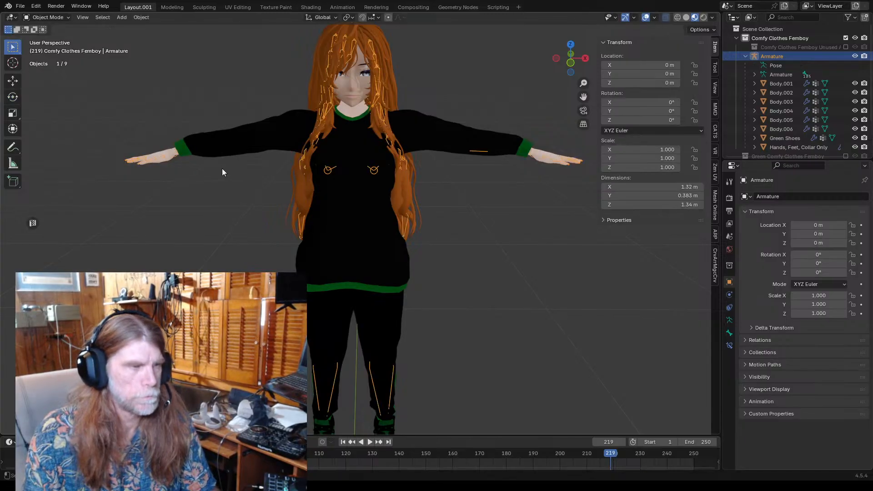
- Select the Green Shoes object on the avatar's feet
scroll(388, 197, down, 2)
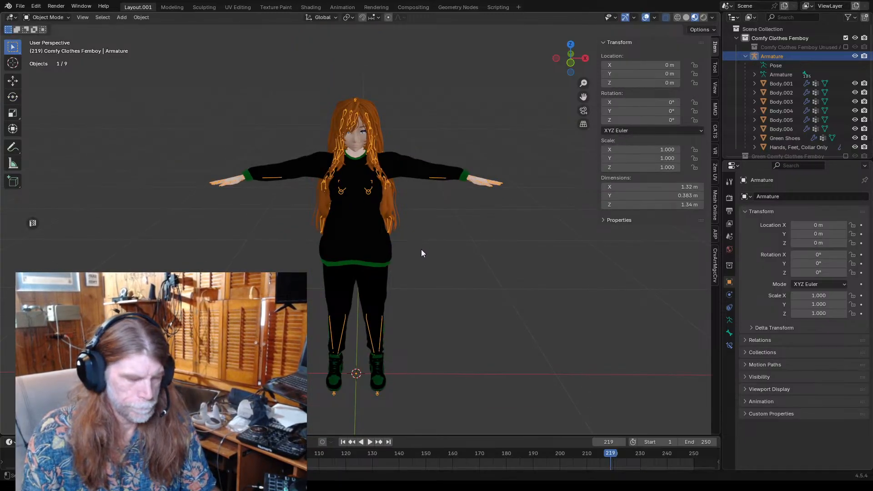
shift+middle_drag(421, 254, 396, 160)
scroll(387, 161, up, 5)
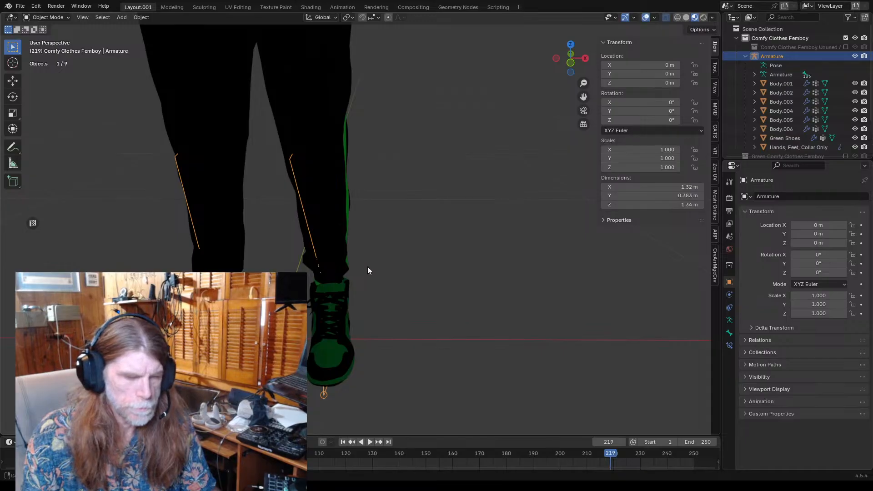
middle_drag(368, 266, 377, 249)
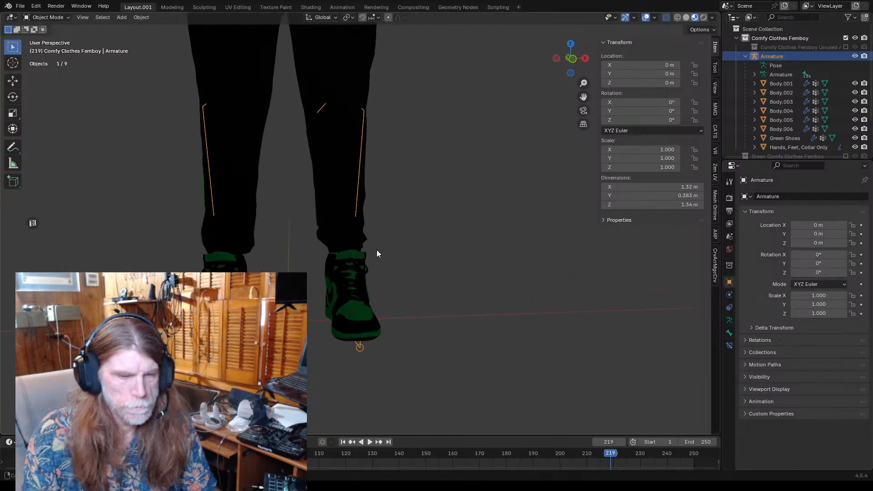
scroll(385, 217, down, 4)
scroll(387, 212, up, 6)
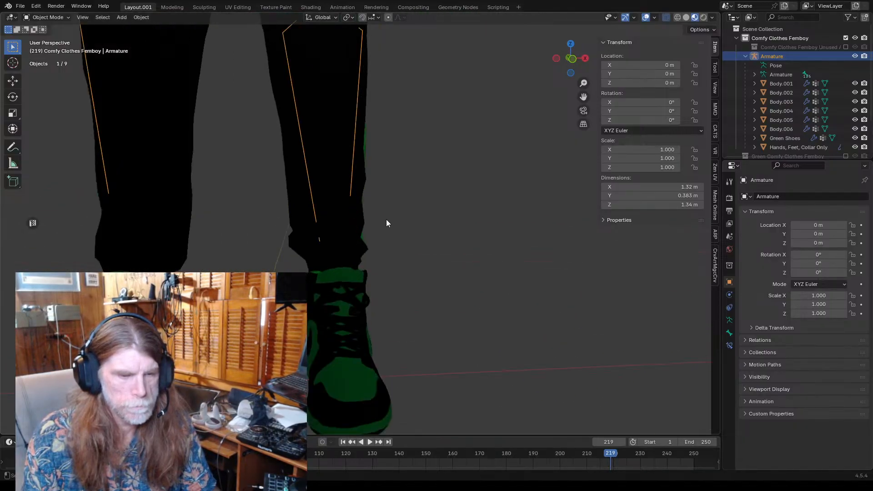
shift+middle_drag(399, 287, 402, 222)
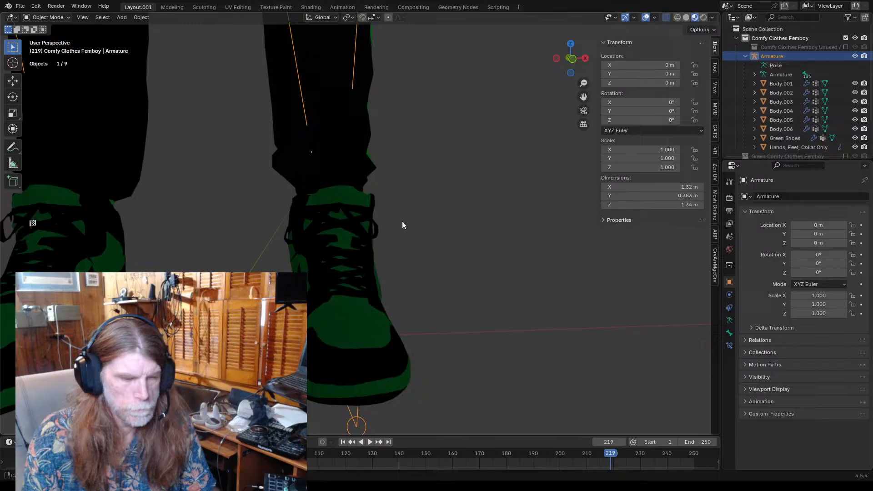
click(326, 286)
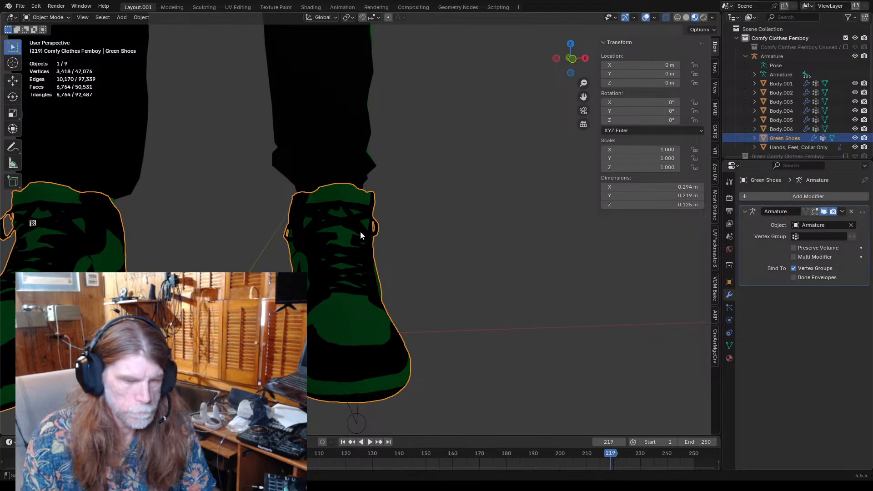
click(377, 232)
click(377, 228)
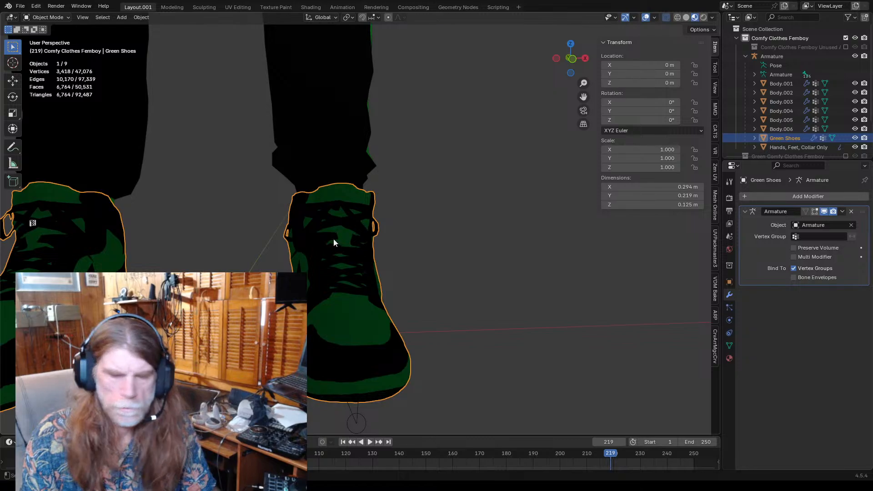
- Examine the mesh data, modifiers and vertex groups under Green Shoes and the surrounding collections in the outliner
scroll(407, 238, down, 3)
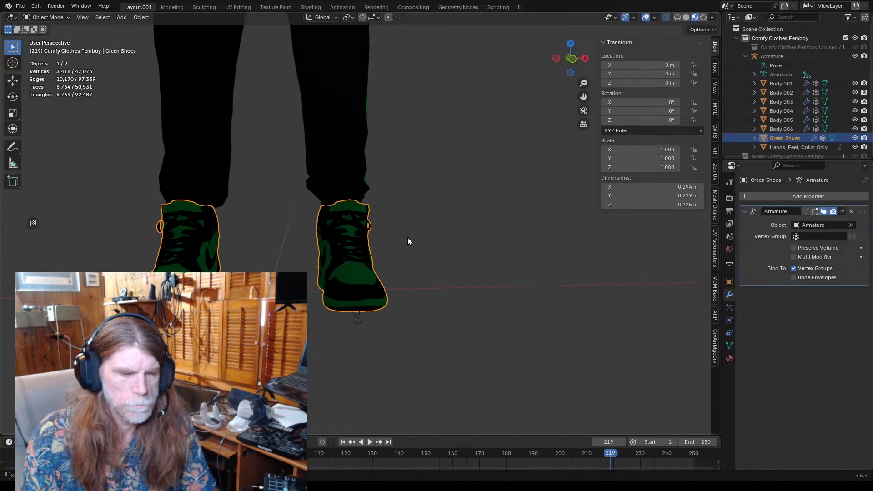
scroll(403, 239, up, 2)
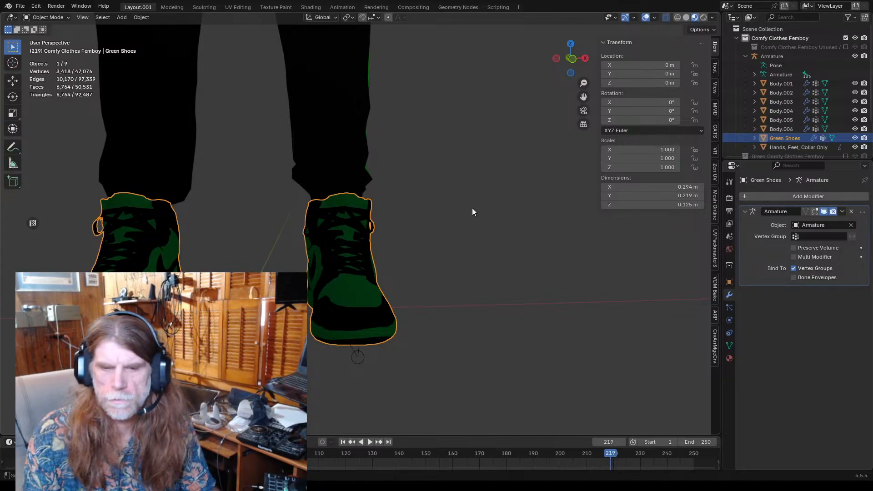
click(755, 138)
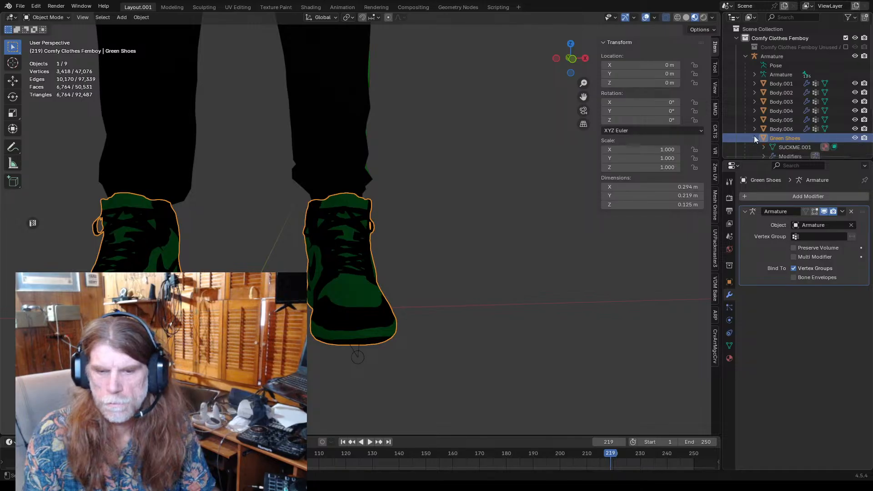
scroll(754, 138, down, 2)
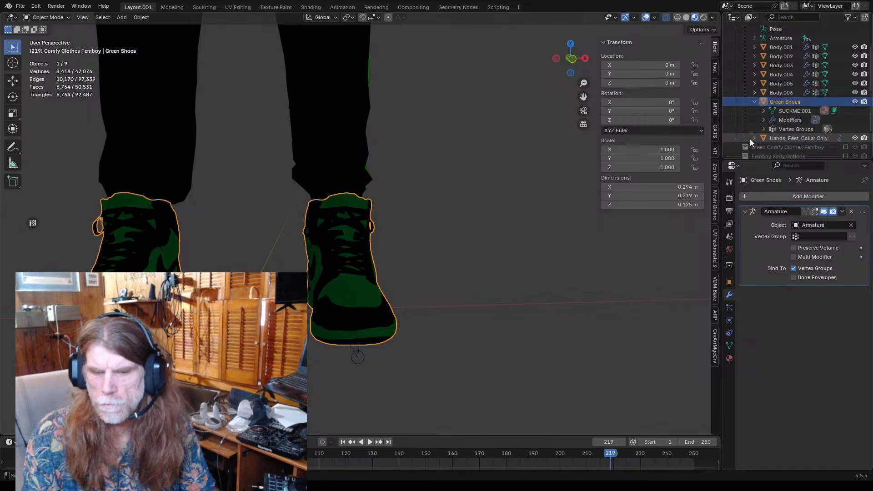
click(755, 102)
scroll(803, 113, down, 1)
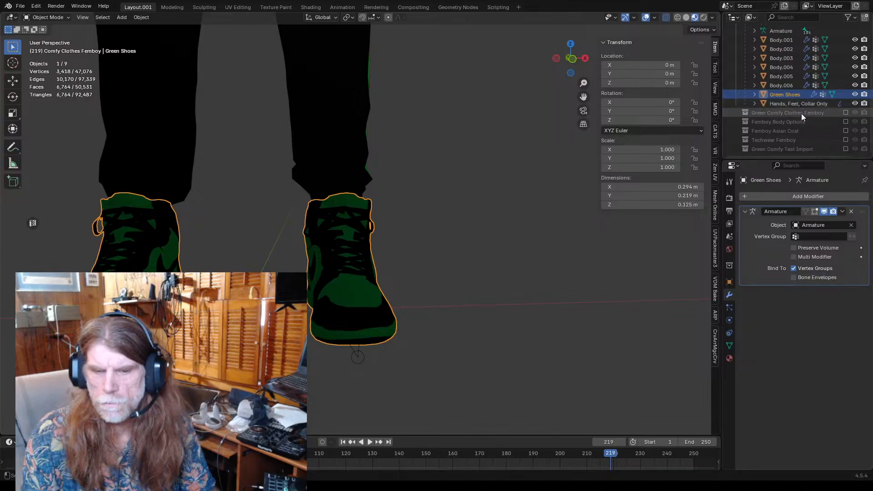
scroll(789, 130, up, 5)
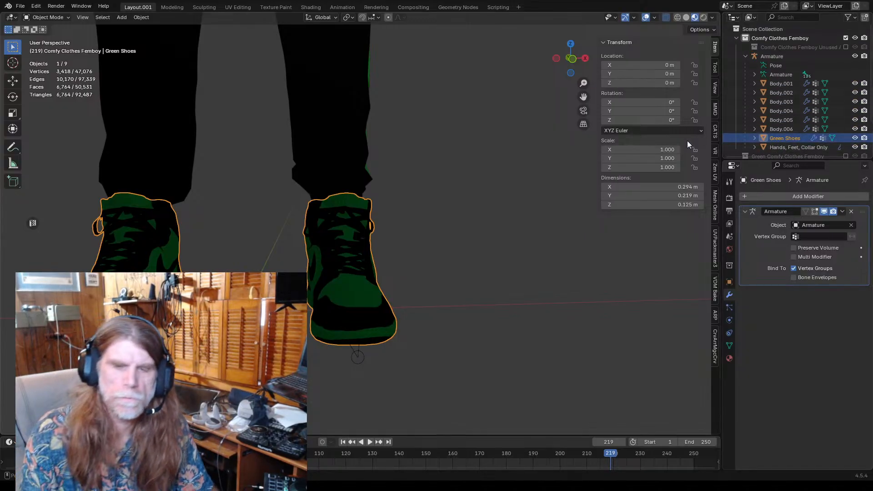
scroll(532, 180, down, 2)
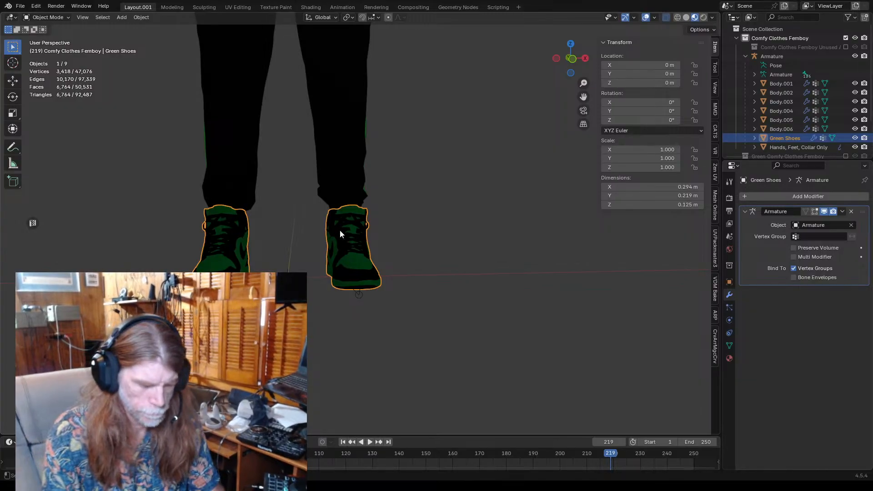
- Isolate Green Shoes by inverting the selection and hiding all the other objects
key(ctrl+i)
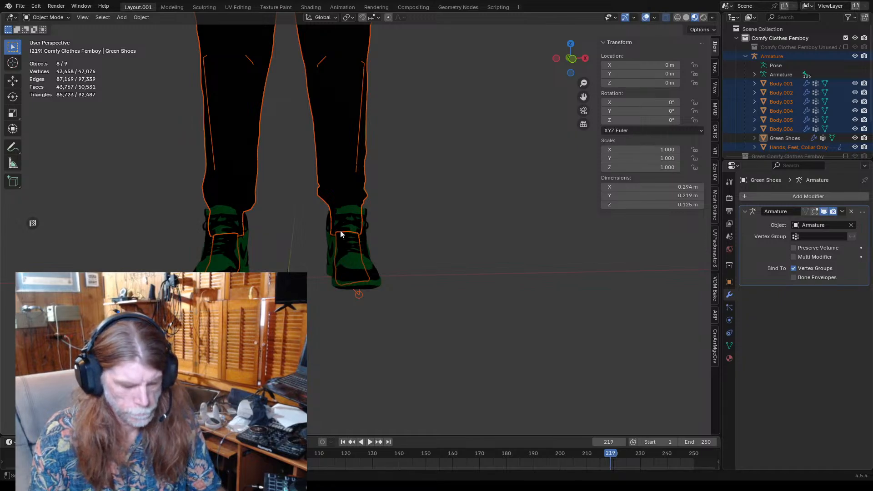
key(h)
scroll(383, 244, up, 5)
middle_drag(383, 244, 326, 277)
scroll(377, 249, down, 2)
click(325, 275)
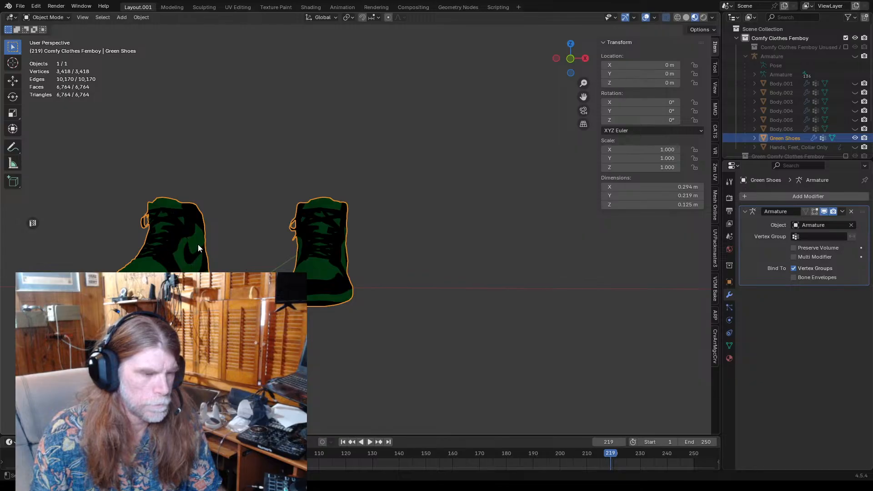
middle_drag(198, 244, 367, 244)
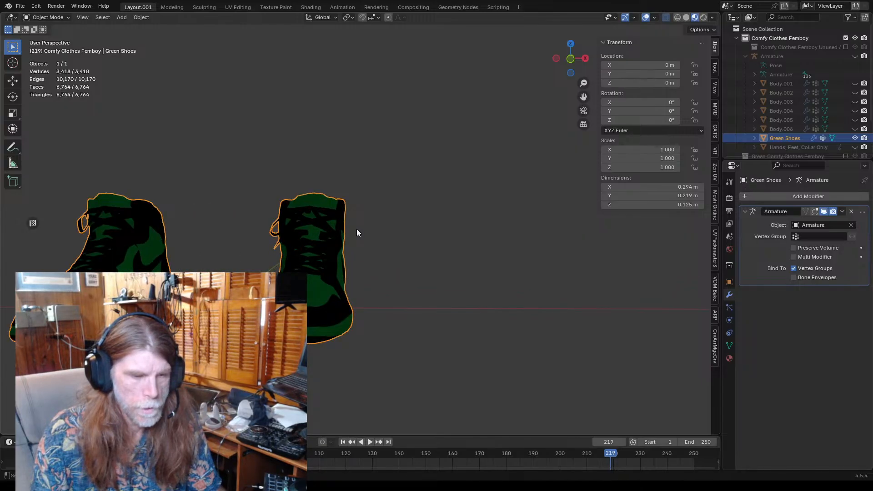
scroll(345, 223, down, 5)
scroll(333, 222, up, 4)
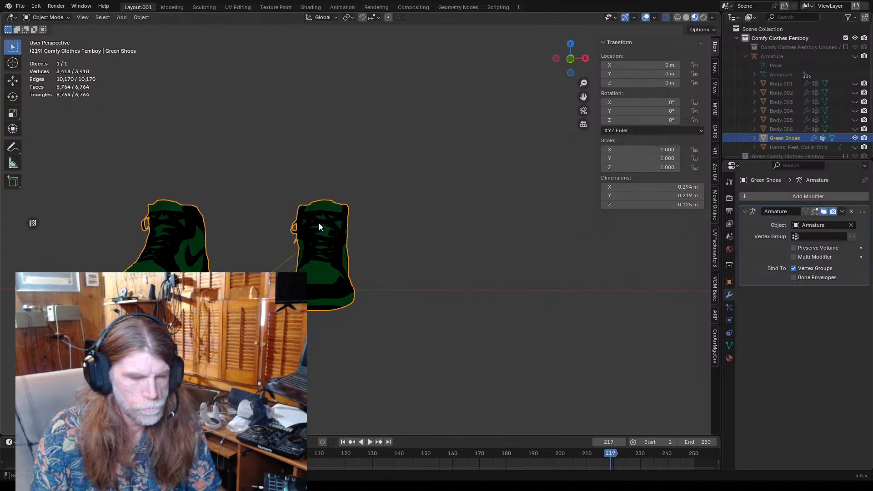
scroll(319, 223, down, 3)
scroll(321, 222, up, 3)
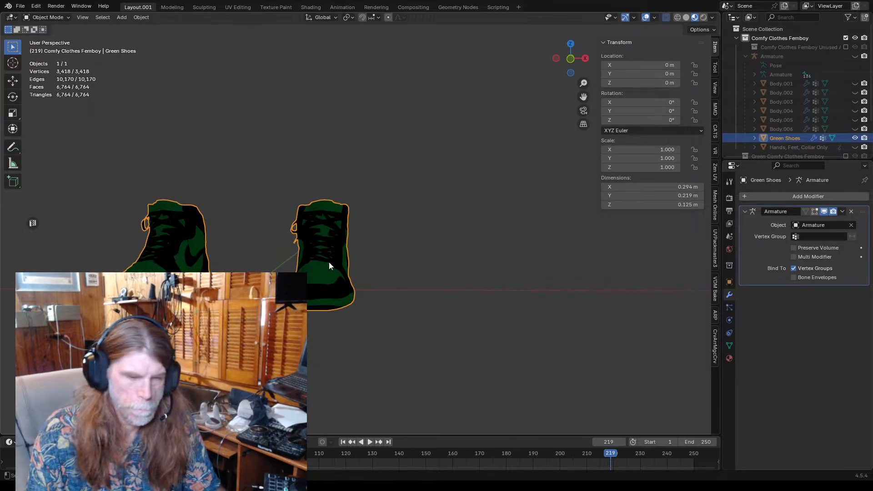
- Try to separate the whole Green Shoes mesh by material in Edit Mode, and return to Object Mode
click(48, 17)
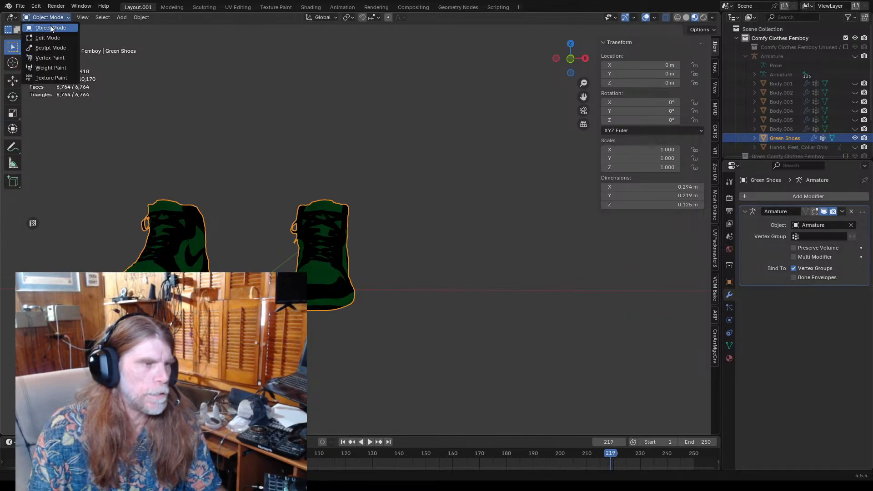
click(48, 38)
mouse_move(249, 232)
middle_down()
mouse_move(284, 233)
mouse_move(246, 228)
mouse_move(254, 227)
middle_up()
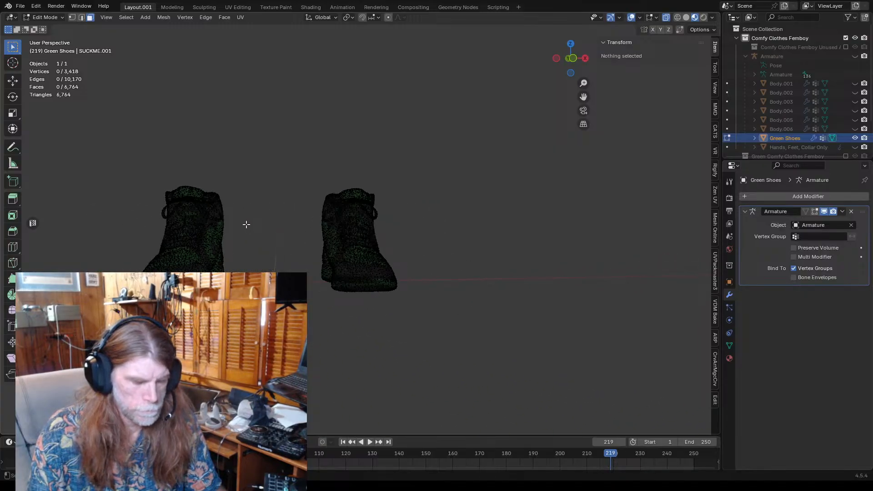
key(a)
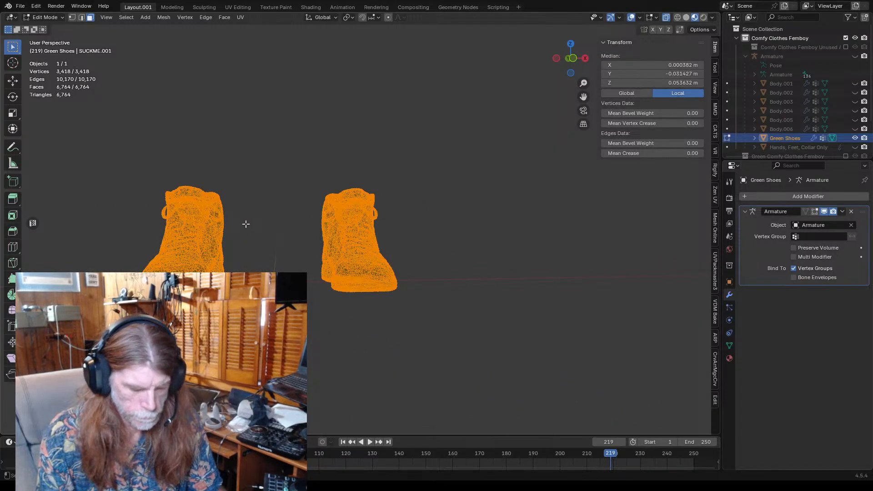
key(p)
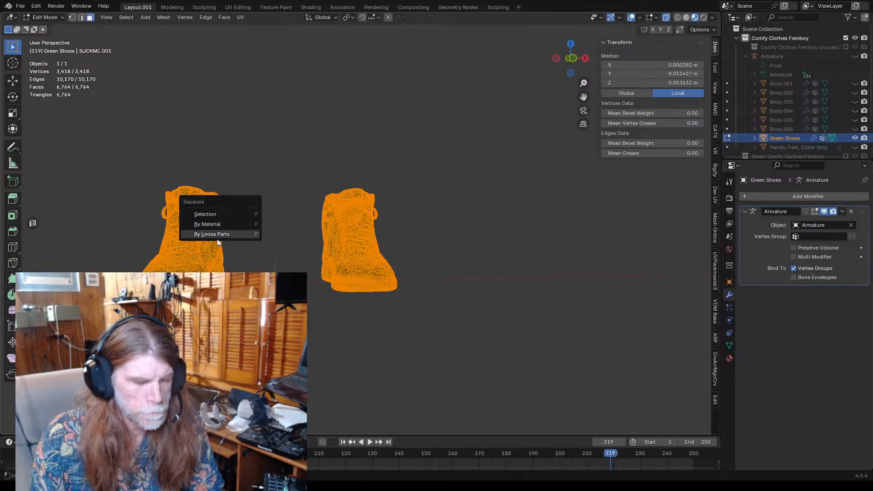
click(216, 224)
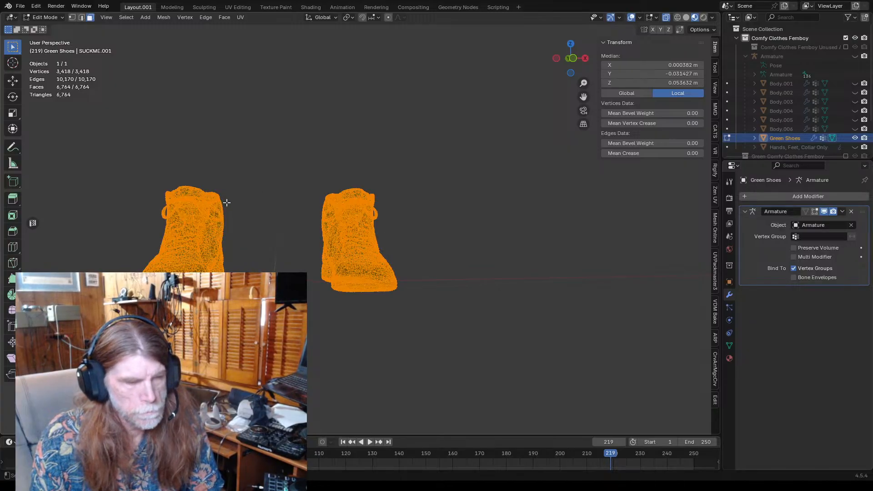
click(44, 18)
click(49, 28)
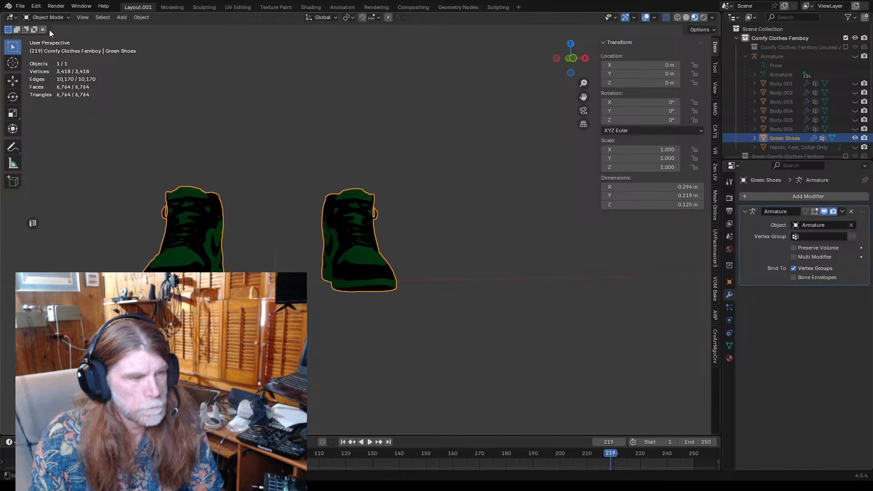
- Hide the Green Shoes object and make it visible again
click(237, 190)
click(204, 239)
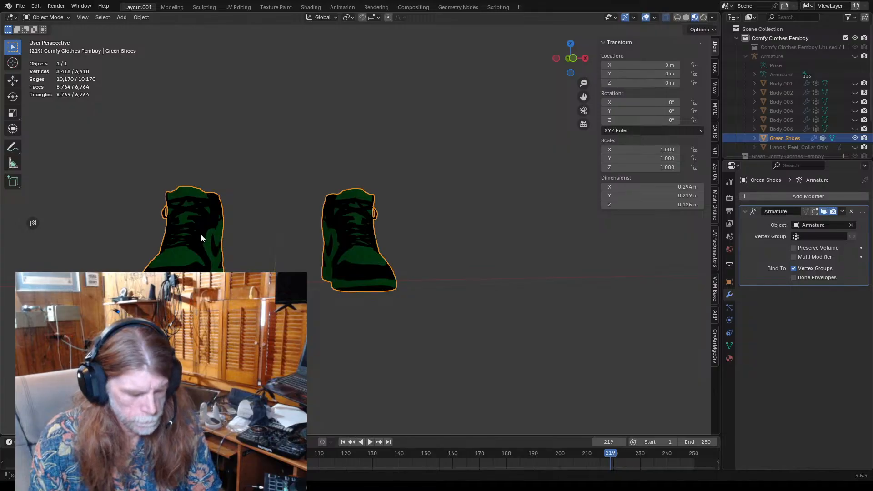
key(h)
key(alt+h)
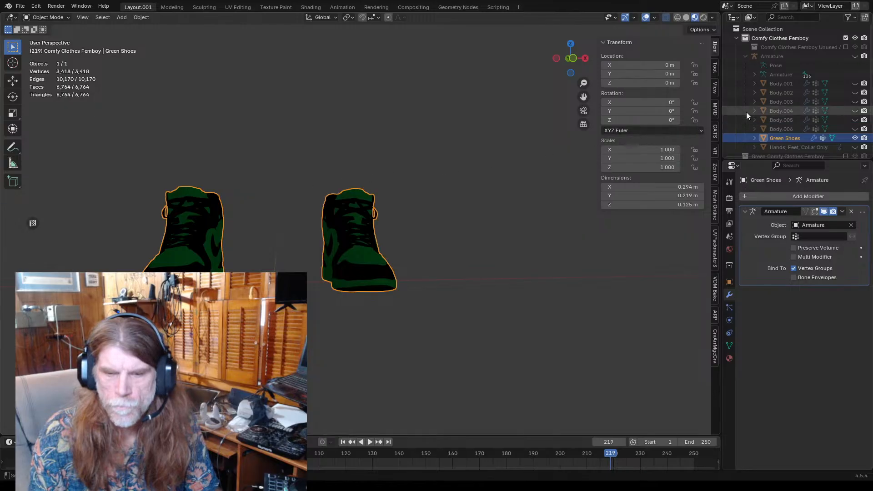
scroll(746, 112, down, 2)
scroll(739, 111, up, 1)
scroll(733, 111, up, 1)
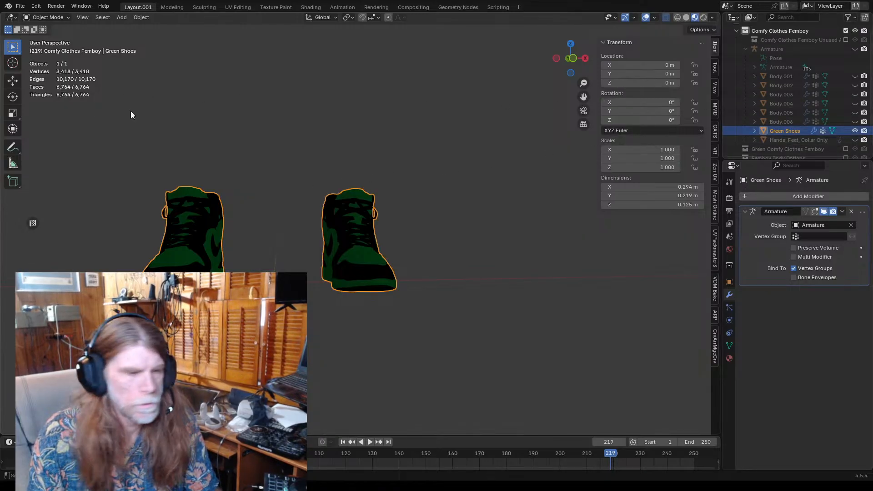
- View the Green Shoes mesh in Edit Mode and return to Object Mode
scroll(130, 111, up, 2)
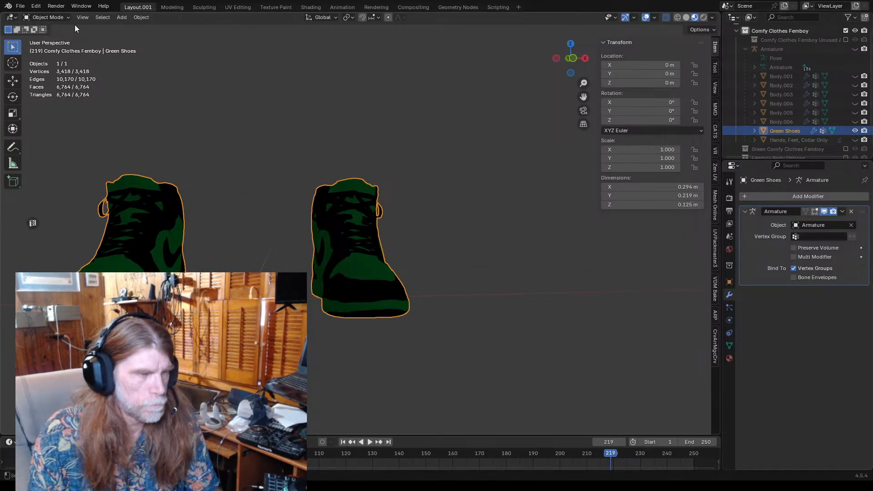
click(48, 17)
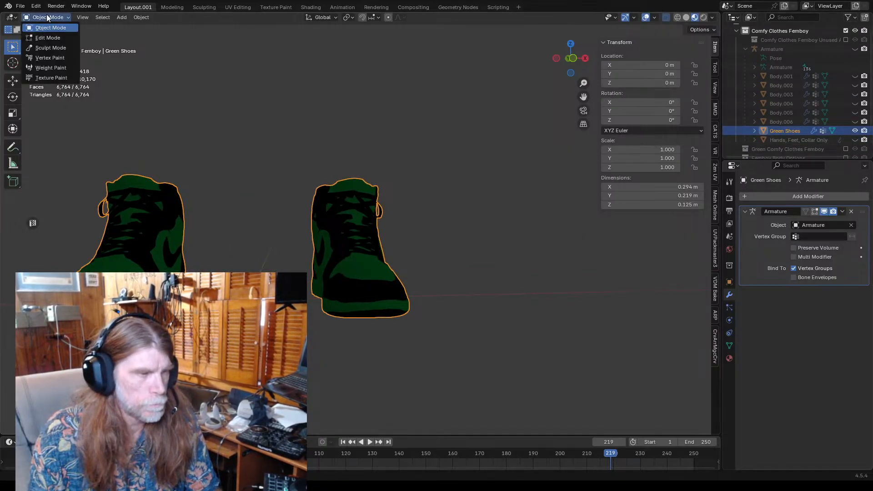
click(48, 38)
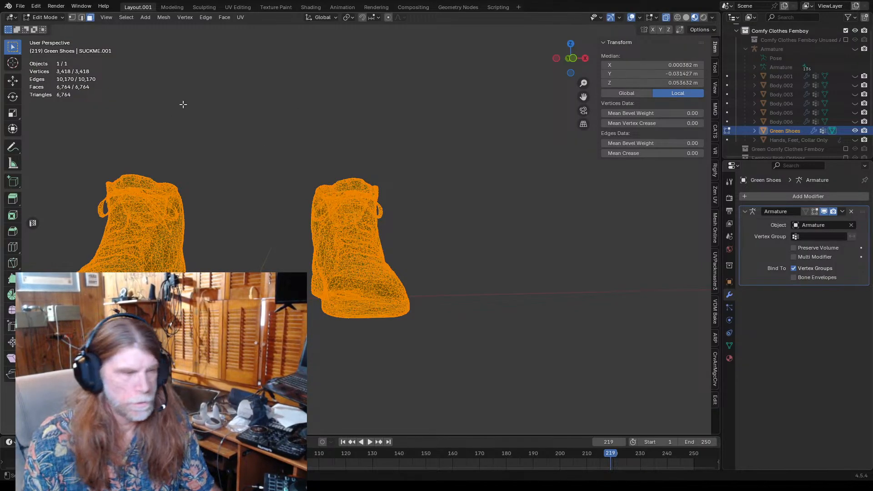
scroll(136, 227, down, 3)
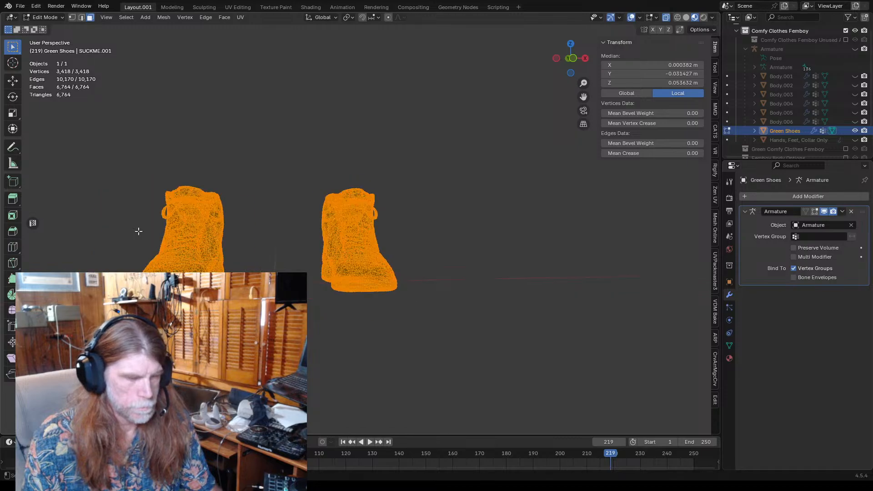
click(45, 18)
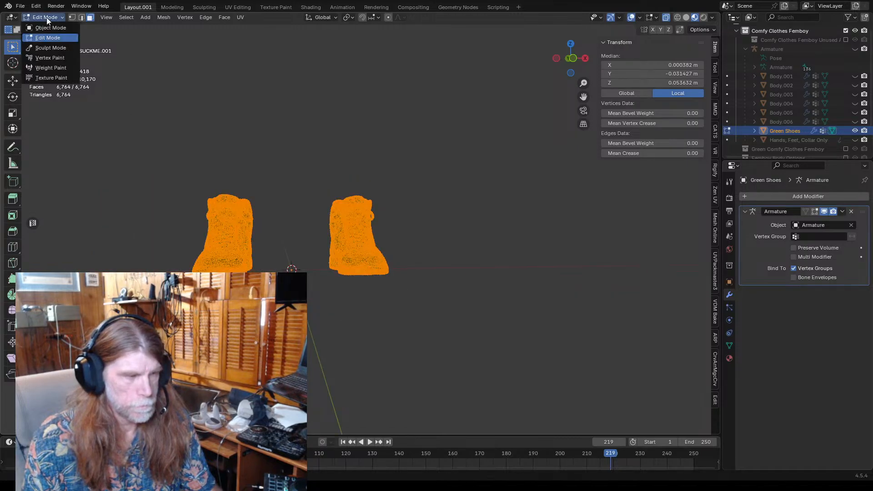
click(51, 29)
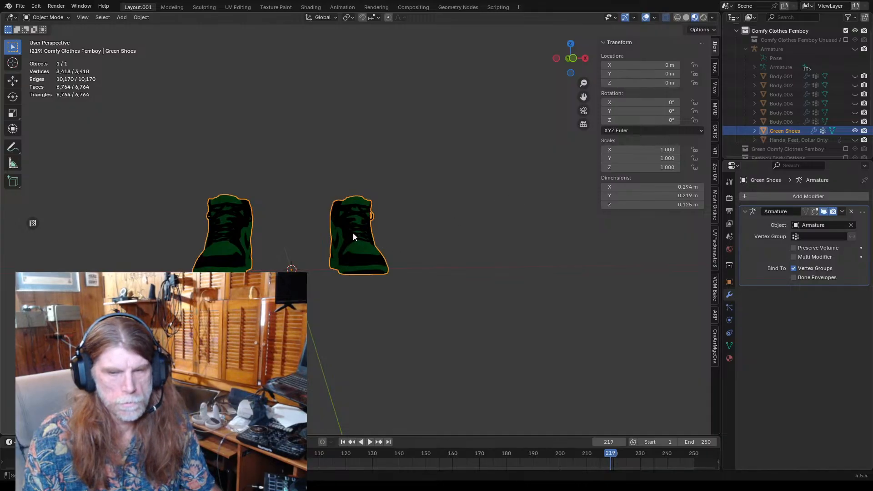
- Make the Armature visible again alongside the isolated Green Shoes
scroll(363, 189, down, 5)
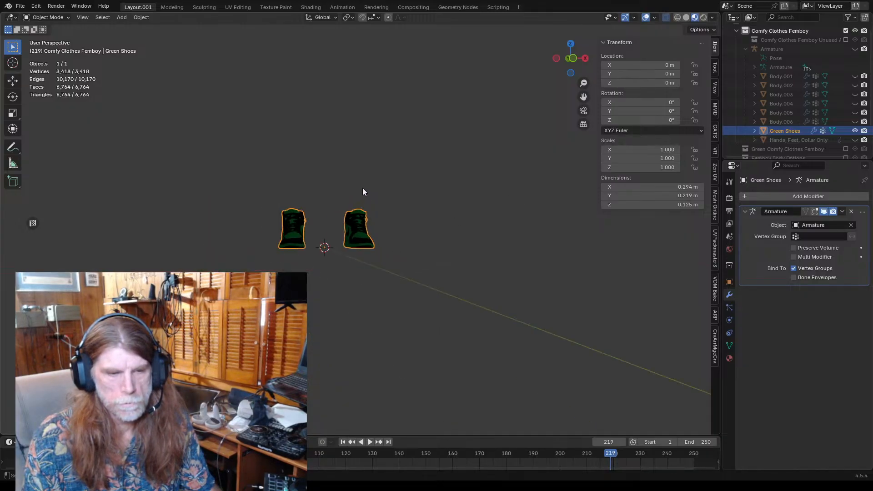
scroll(360, 184, up, 3)
mouse_move(359, 184)
middle_down()
mouse_move(334, 186)
mouse_move(355, 190)
middle_up()
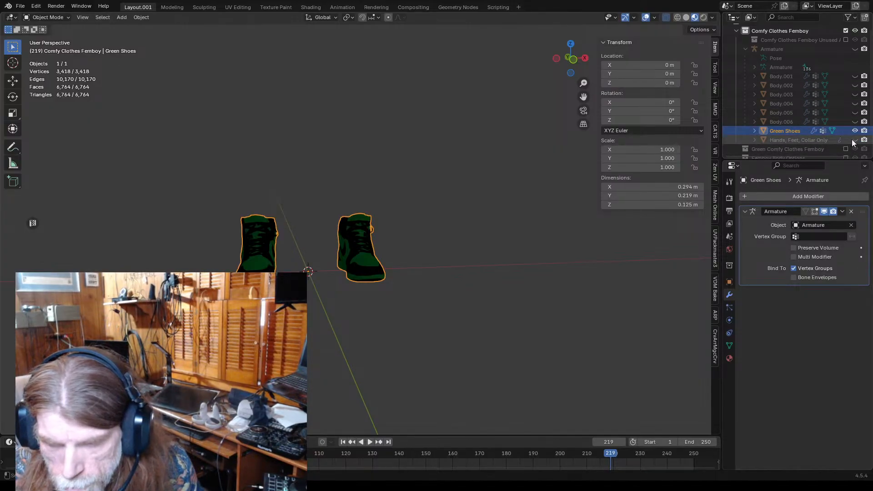
scroll(810, 111, up, 1)
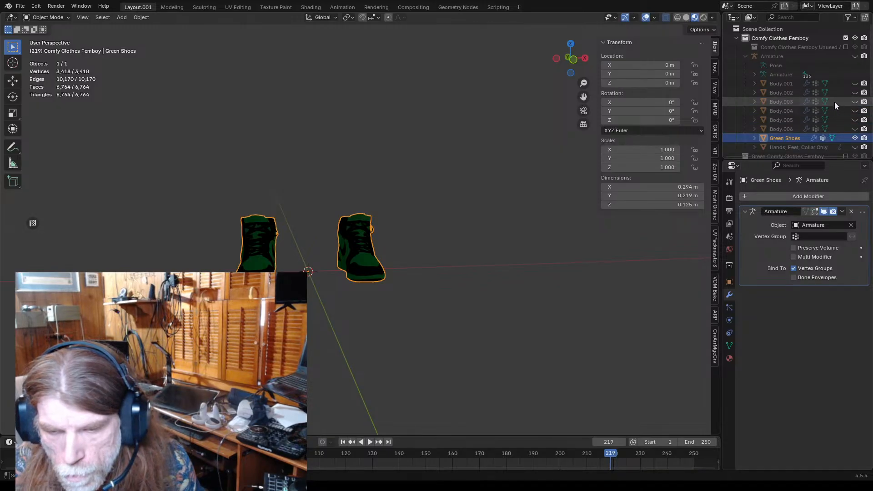
click(855, 56)
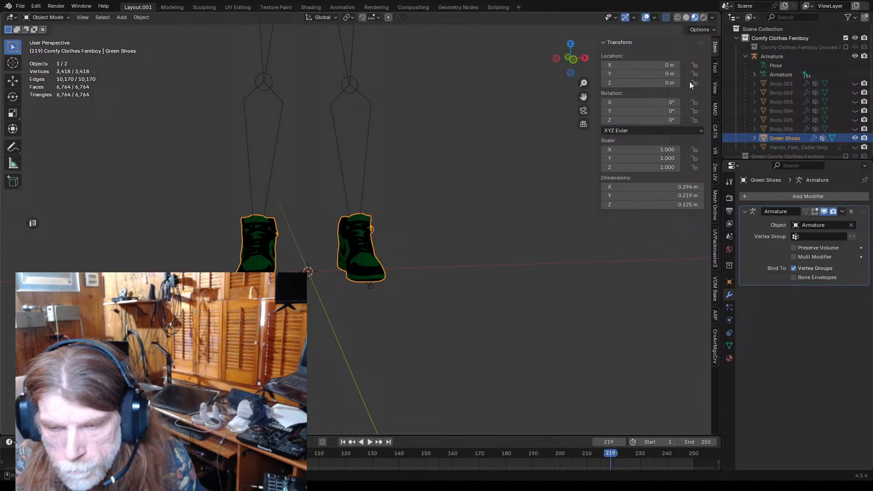
click(362, 170)
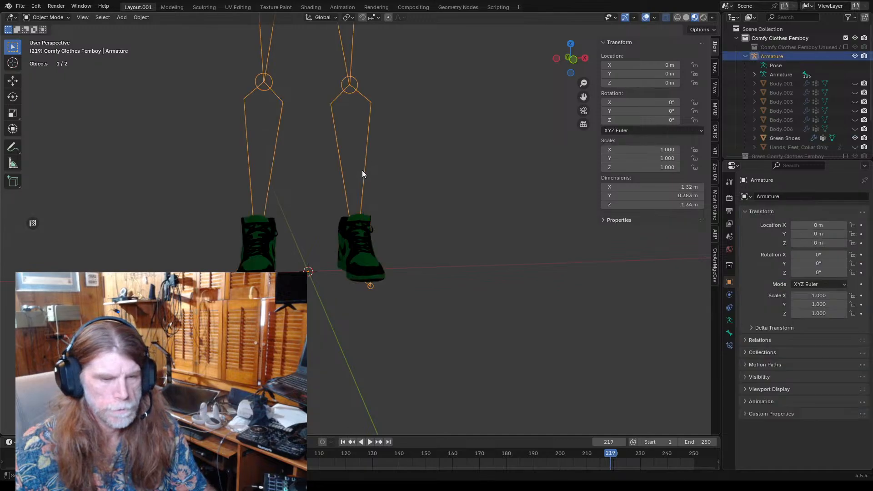
click(363, 258)
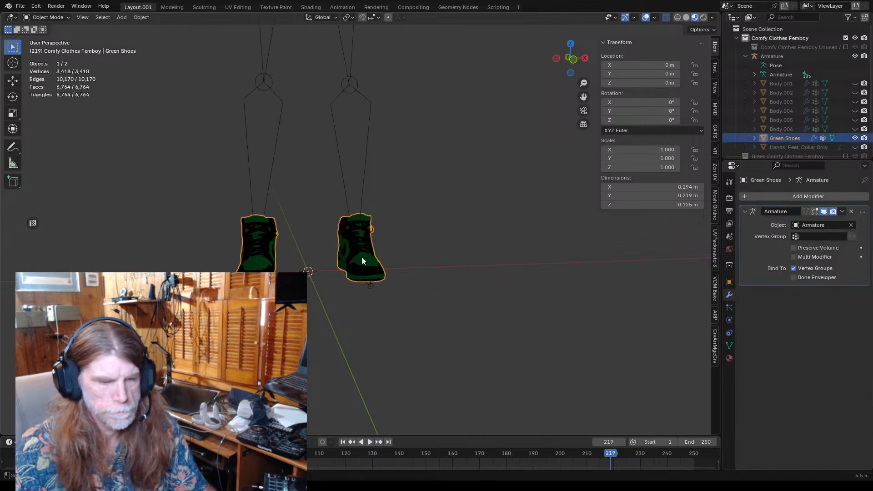
click(362, 177)
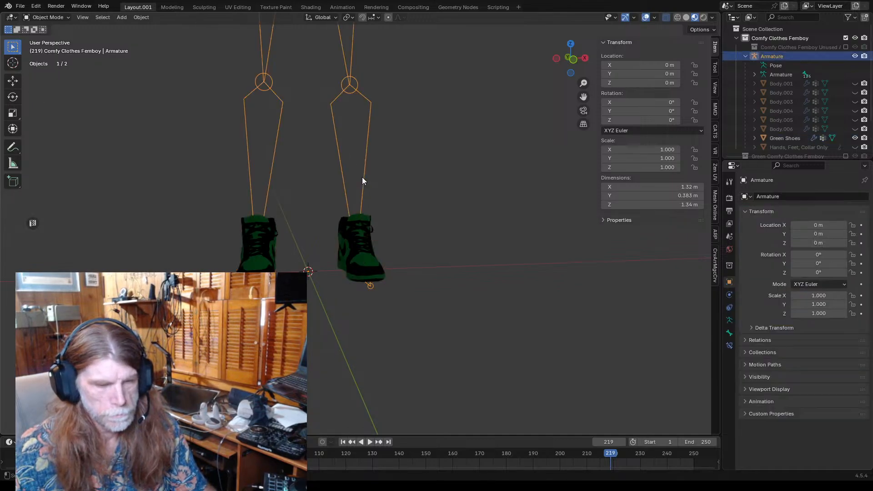
click(363, 232)
shift+click(359, 160)
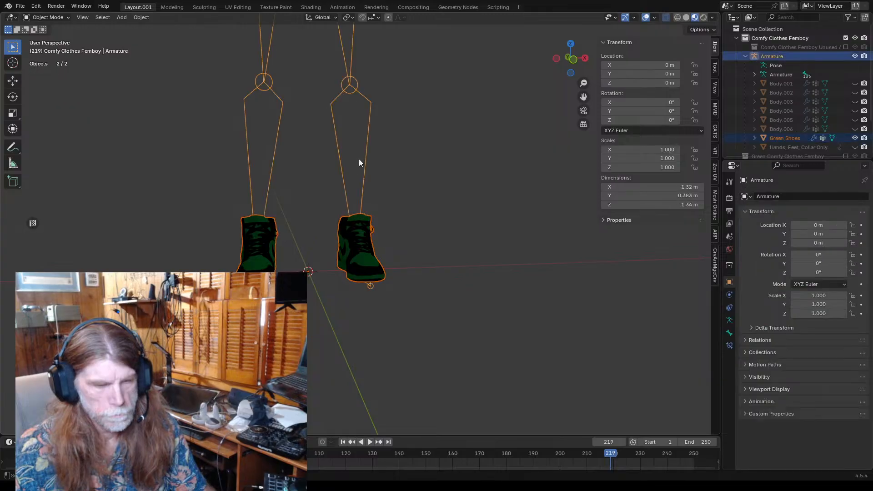
click(414, 188)
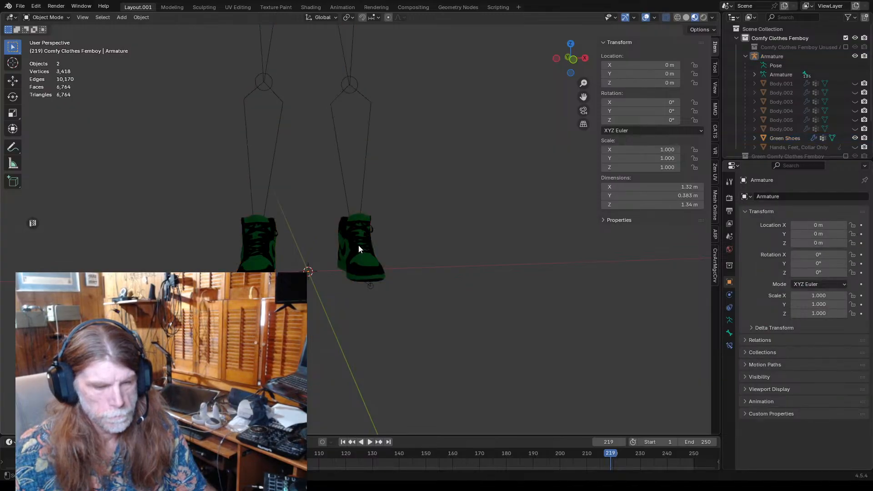
click(359, 248)
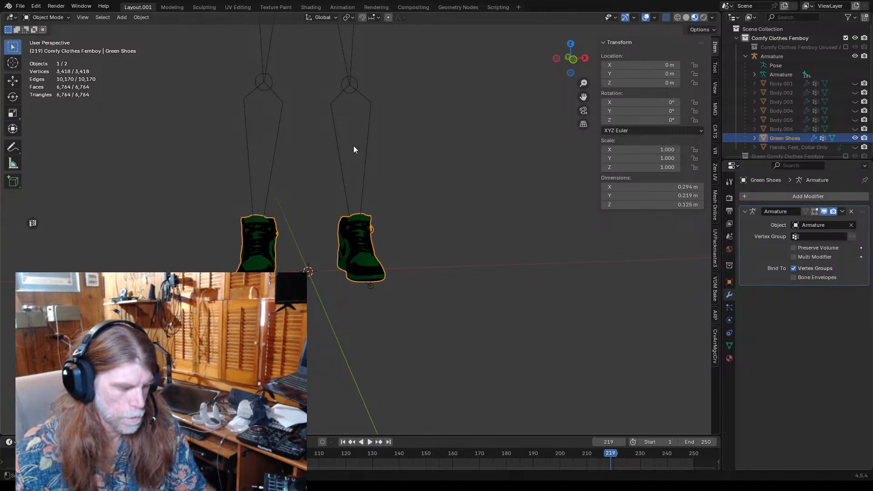
click(393, 229)
click(363, 252)
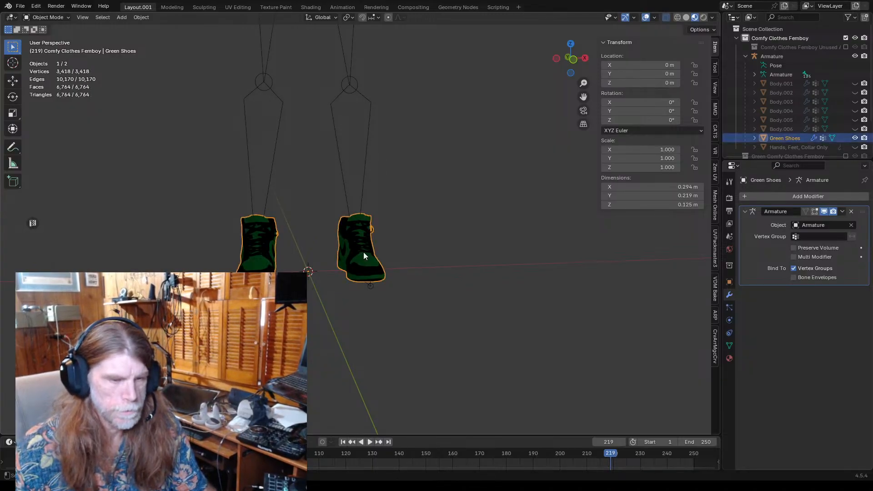
shift+click(343, 89)
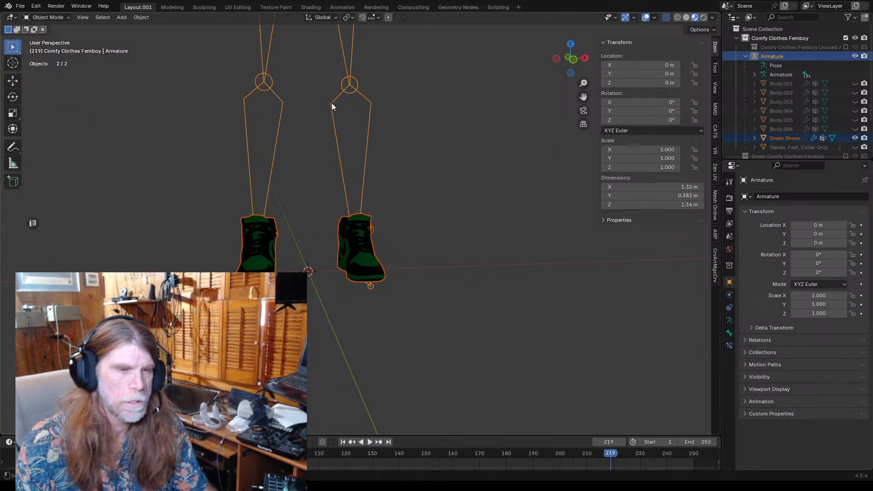
click(50, 16)
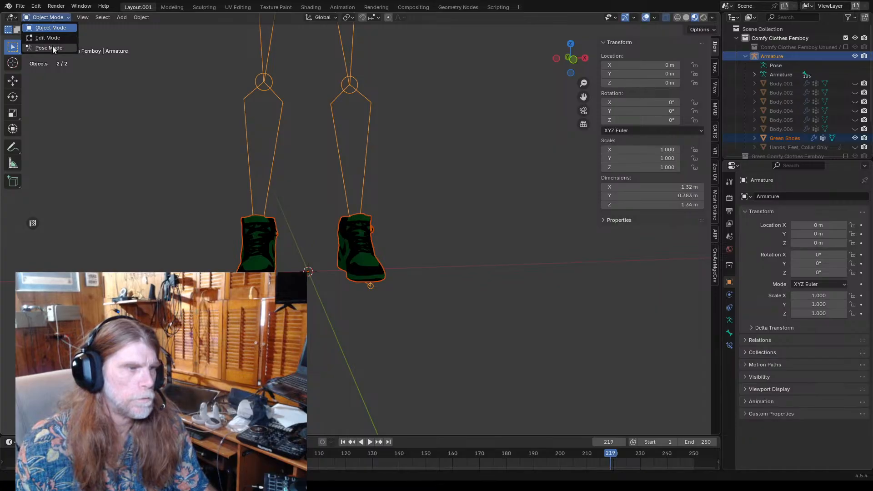
click(54, 16)
scroll(200, 132, down, 3)
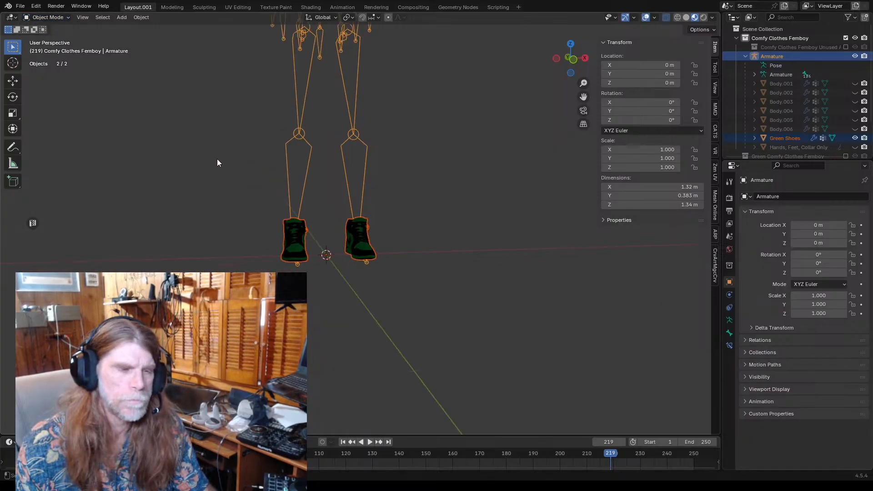
- Select the Armature, add Green Shoes as the active object, and enter Weight Paint mode
click(244, 192)
click(296, 168)
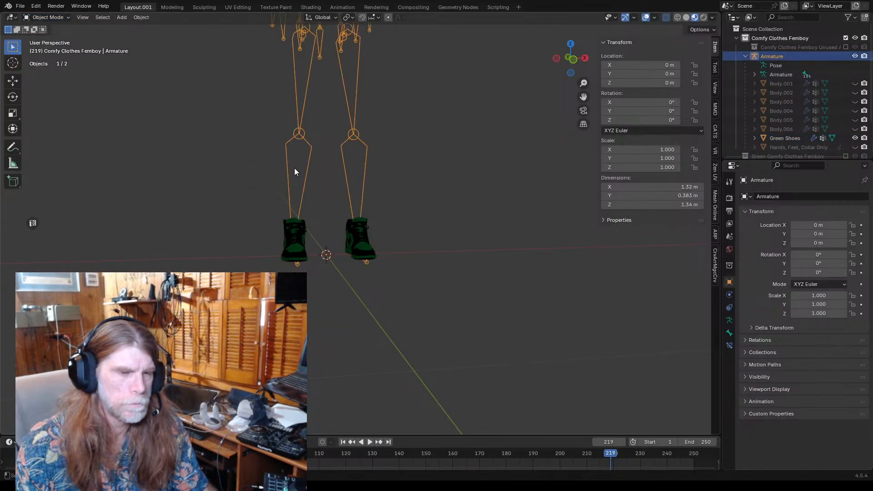
shift+click(302, 254)
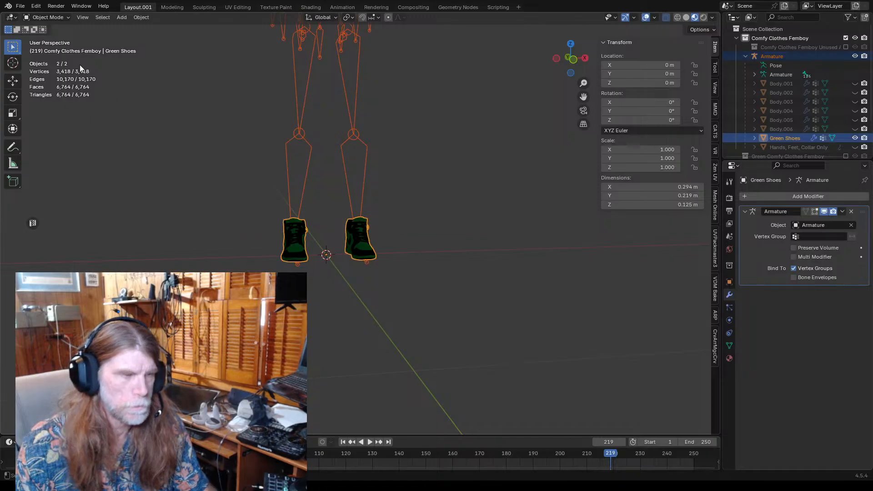
click(51, 16)
click(51, 64)
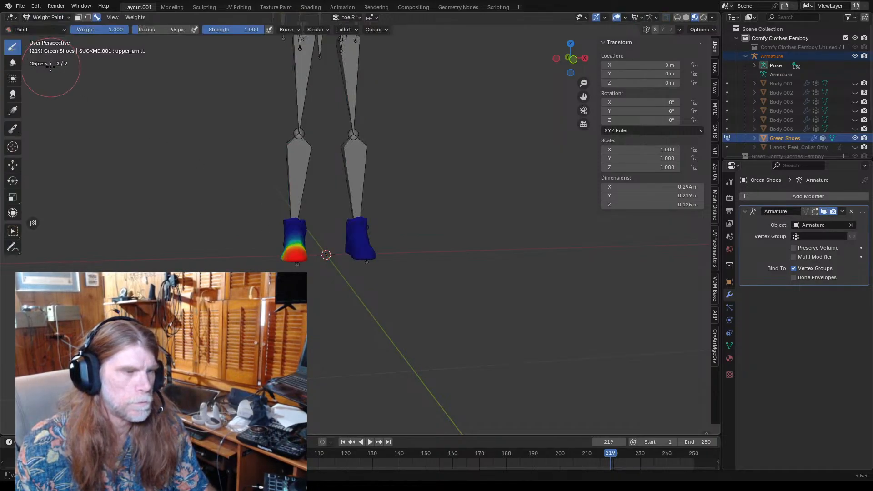
- Select all the armature's bones and assign automatic weights from them to Green Shoes
middle_drag(370, 201, 389, 218)
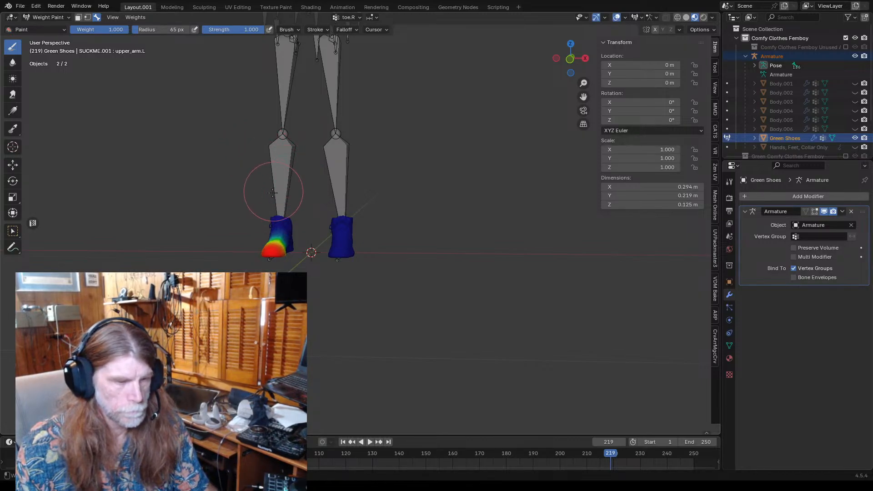
key(a)
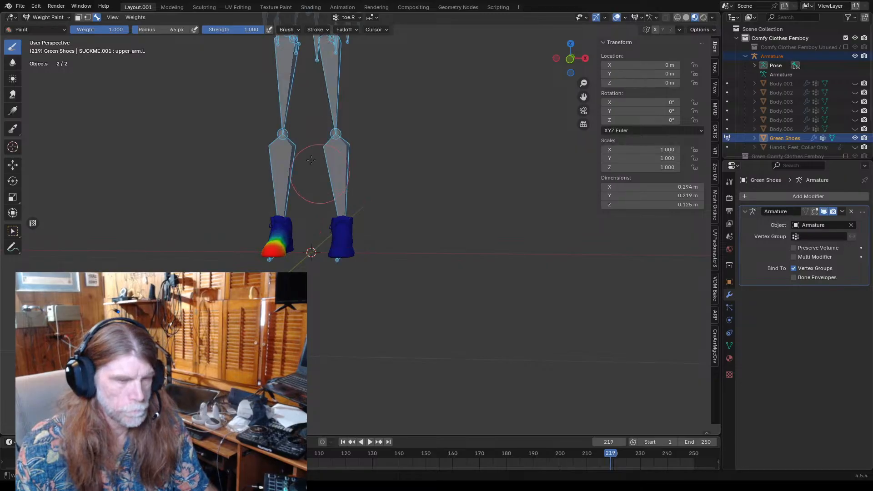
scroll(208, 76, down, 3)
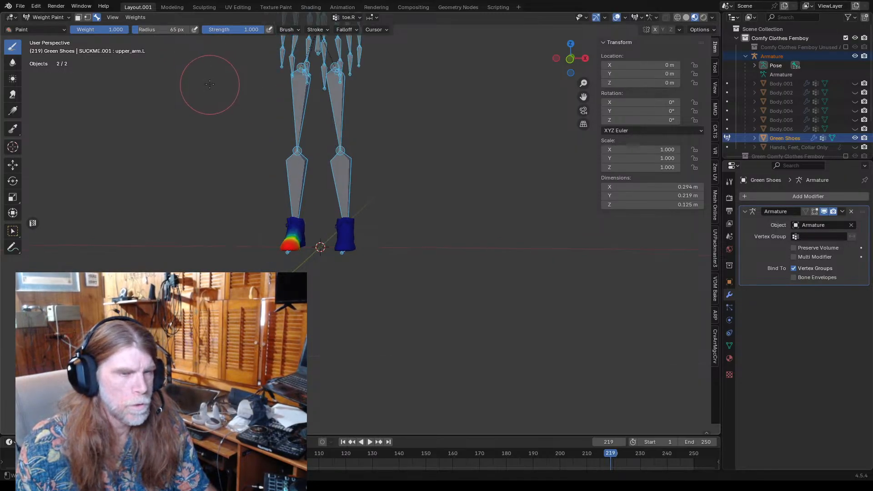
click(136, 18)
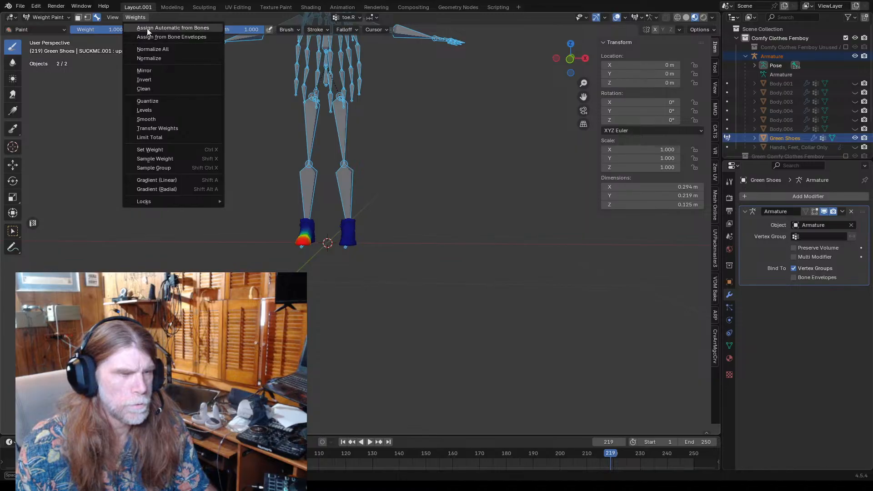
click(146, 29)
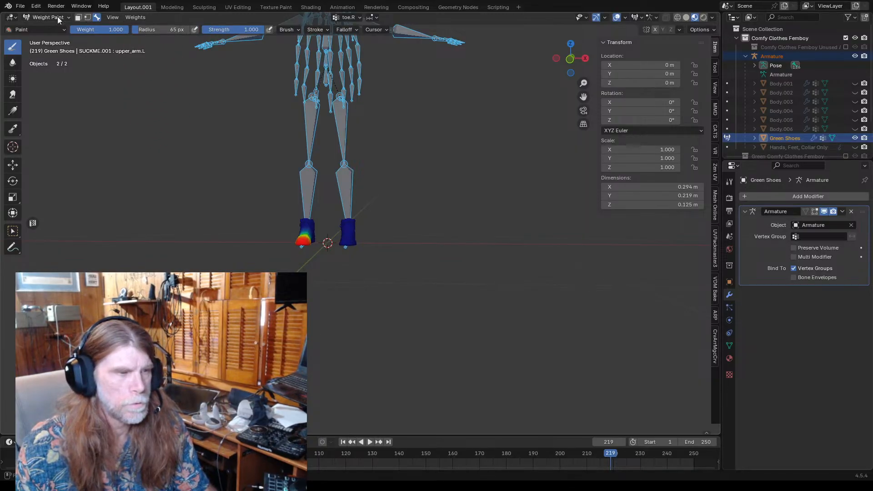
- Examine the shin.R and shin.L bone weights on both shoes and their laces
scroll(173, 132, up, 3)
scroll(177, 139, up, 2)
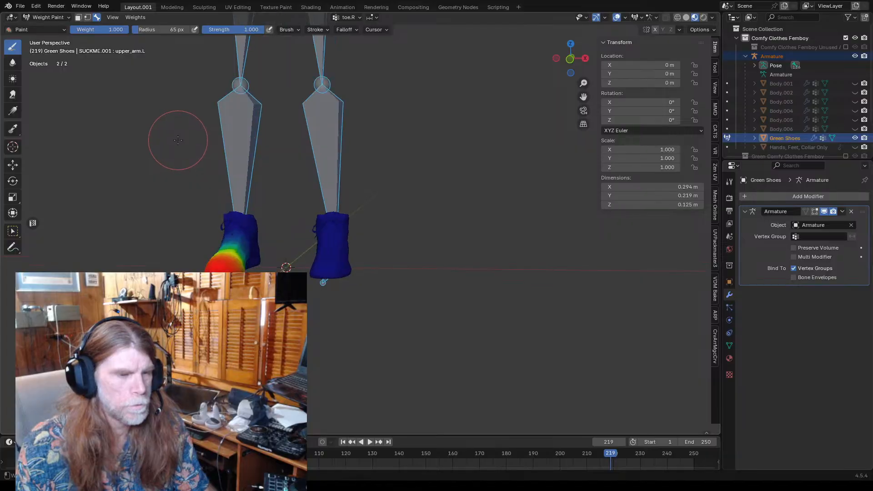
mouse_move(165, 156)
middle_down()
mouse_move(244, 153)
mouse_move(214, 144)
middle_up()
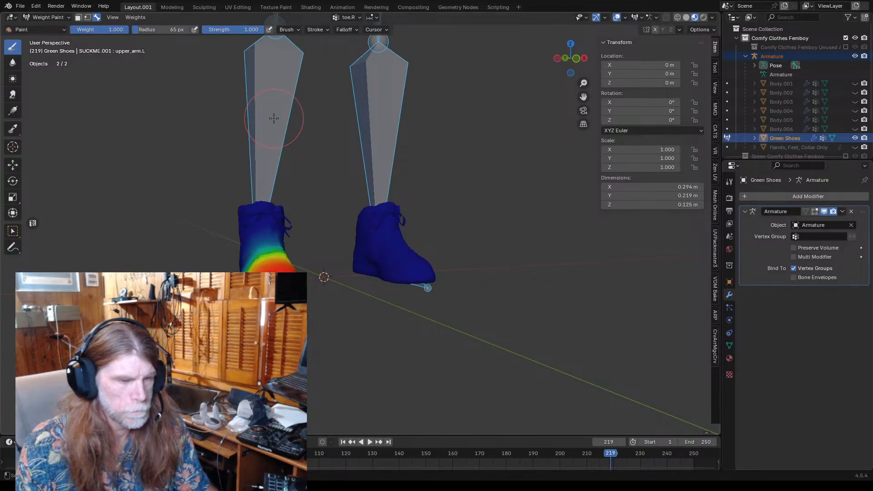
ctrl+click(274, 118)
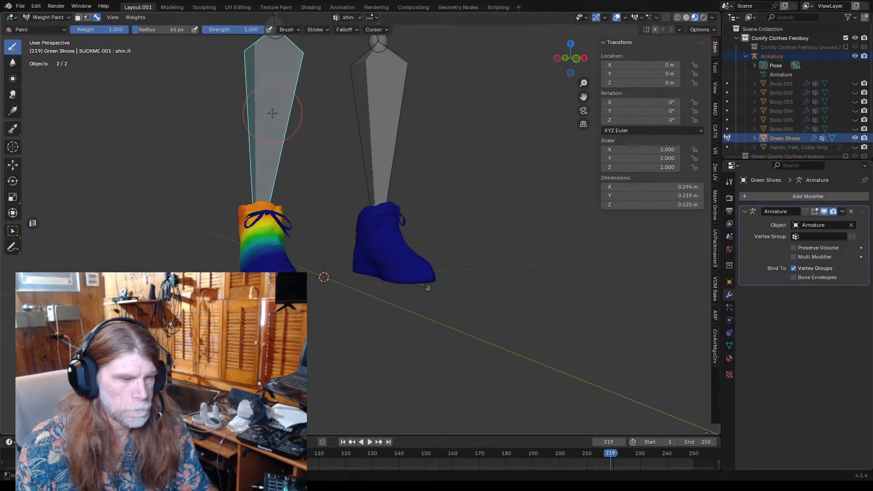
ctrl+click(384, 112)
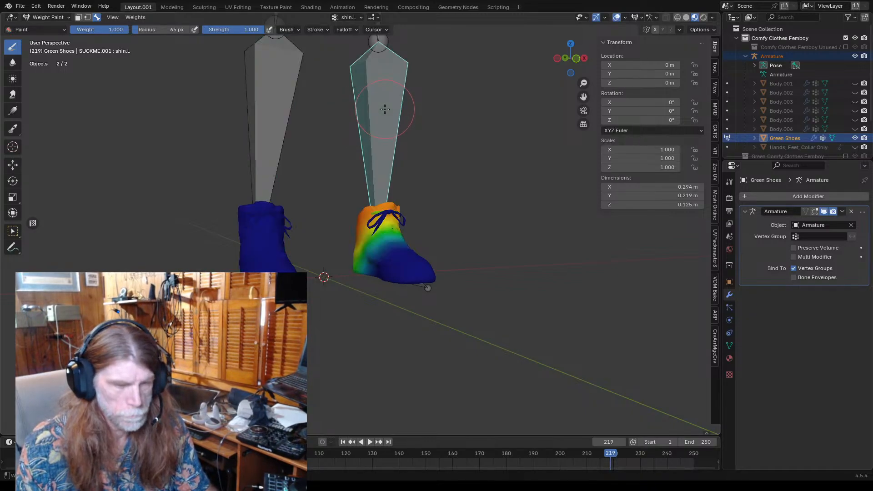
ctrl+click(283, 111)
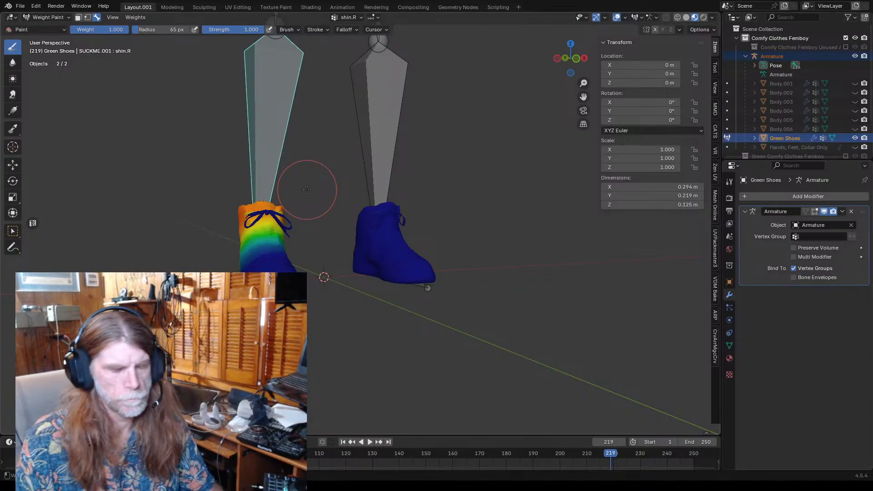
scroll(306, 189, down, 1)
scroll(310, 188, up, 3)
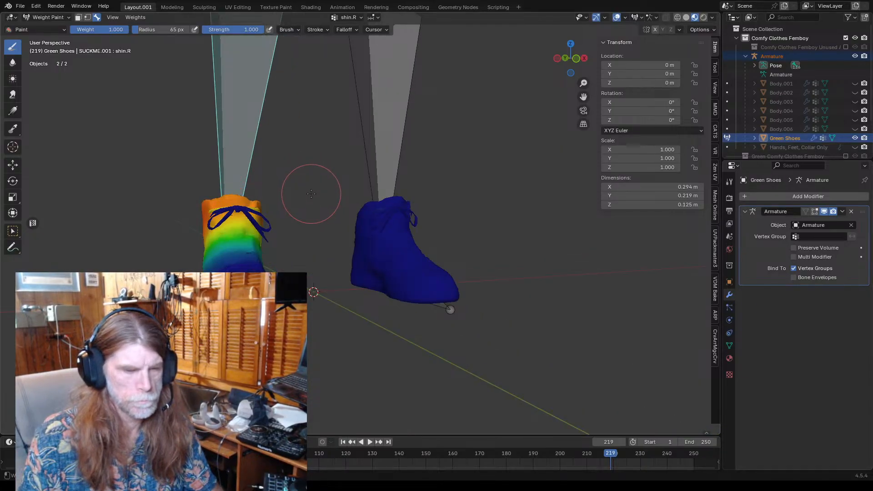
scroll(305, 189, up, 3)
scroll(298, 186, up, 2)
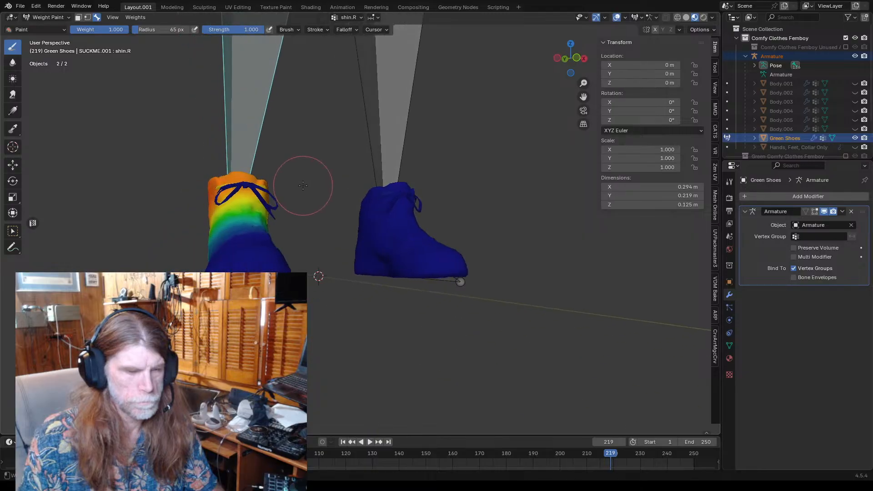
- Leave Weight Paint for Object Mode and select only the Green Shoes mesh
scroll(282, 183, down, 1)
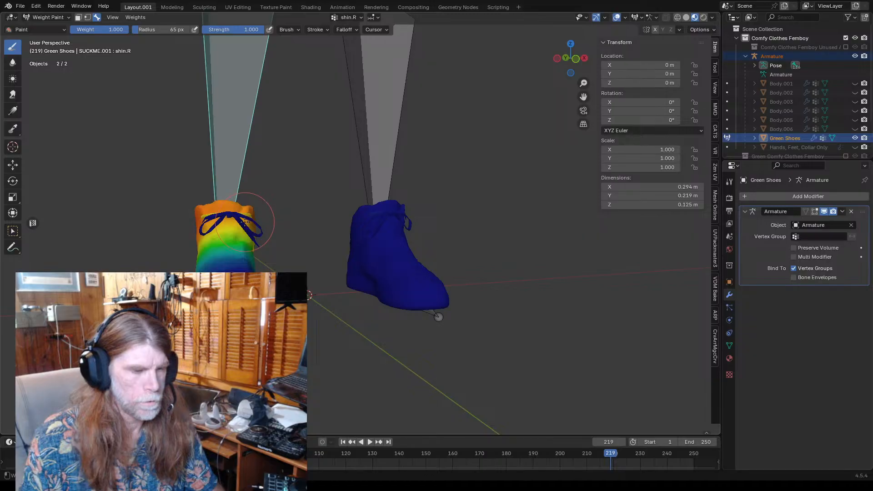
scroll(245, 221, down, 2)
scroll(248, 219, up, 2)
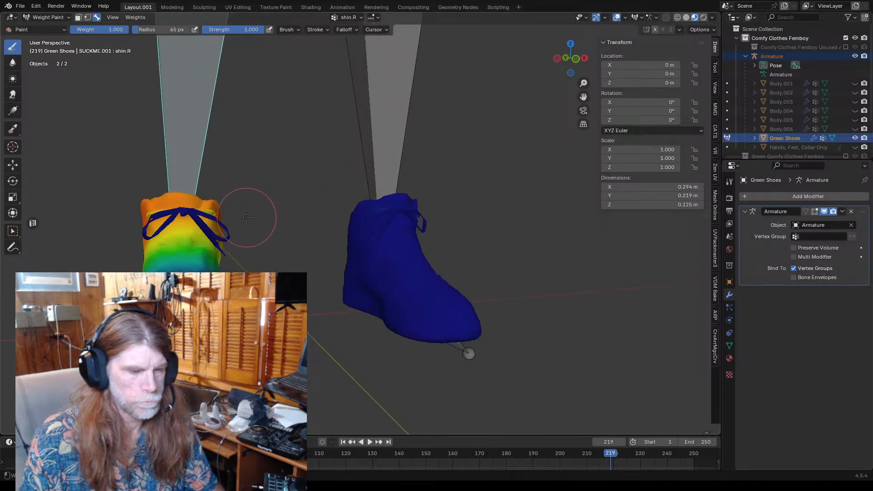
scroll(250, 218, down, 1)
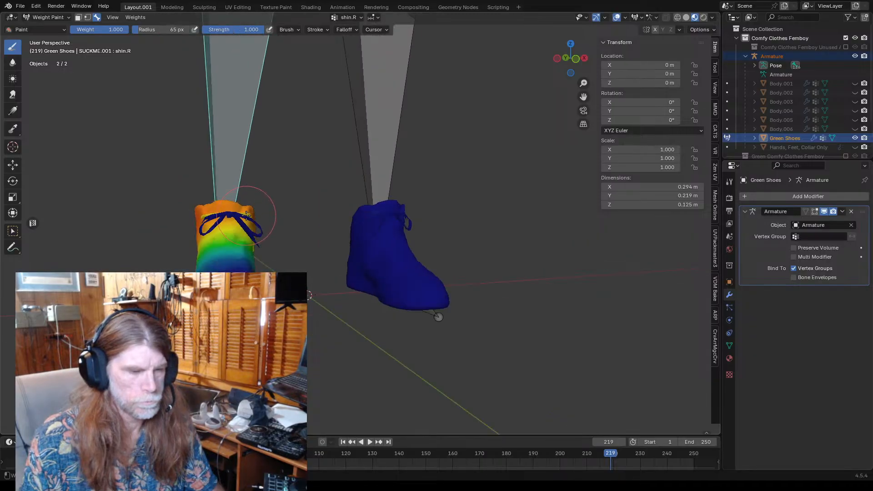
click(19, 6)
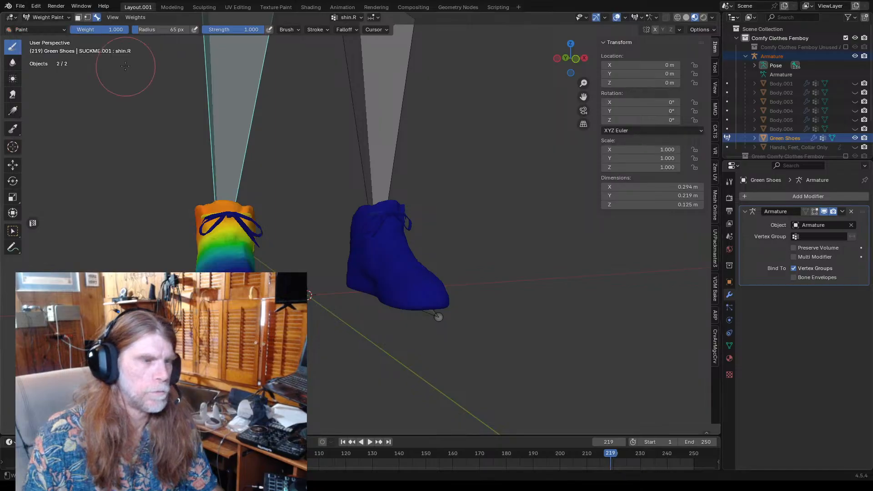
click(44, 17)
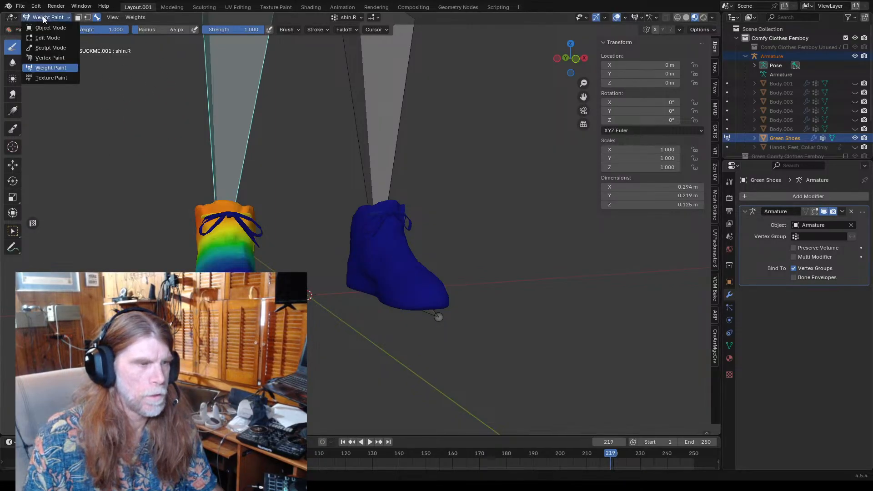
click(47, 28)
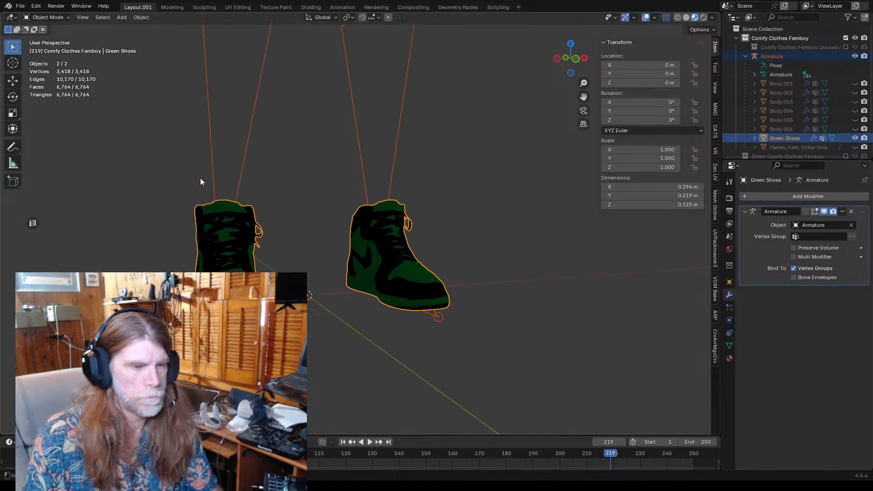
middle_drag(200, 178, 258, 234)
click(259, 234)
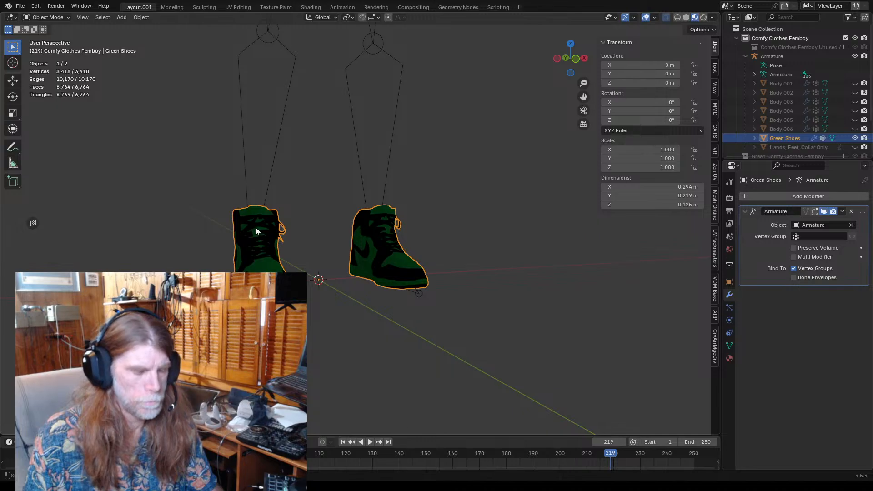
- Separate the Green Shoes mesh by loose parts in Edit Mode, and return to Object Mode
click(46, 17)
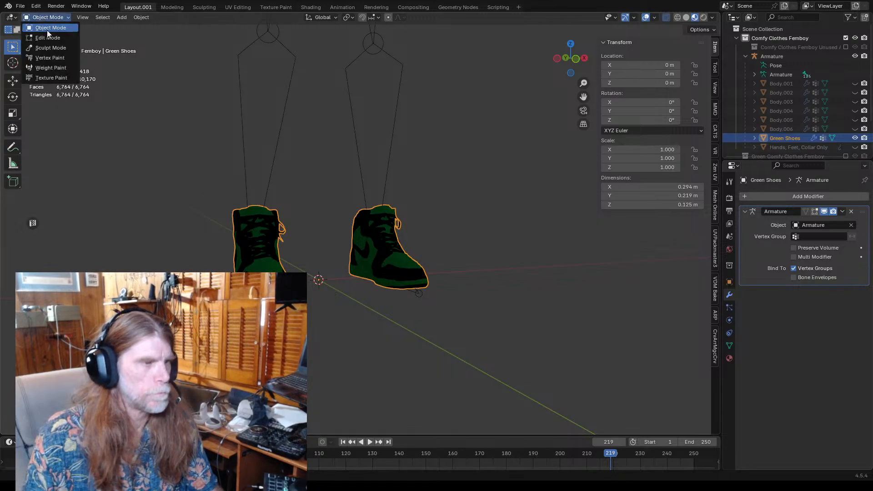
click(47, 38)
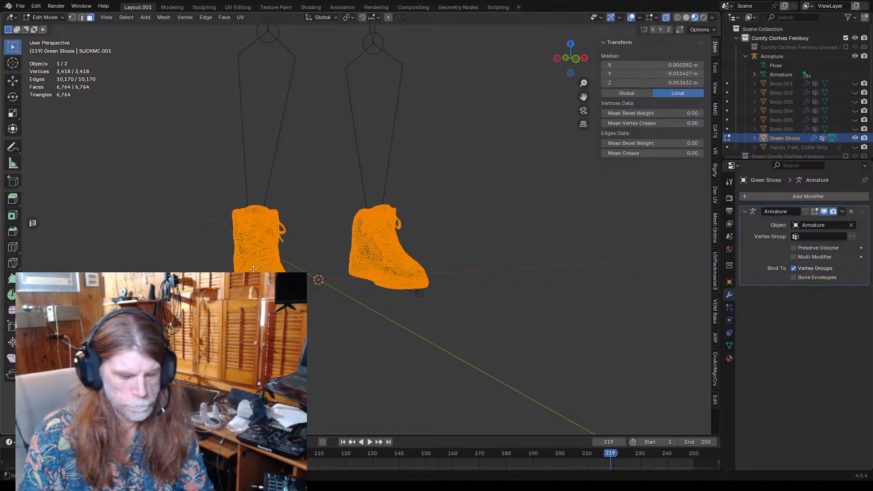
key(p)
click(230, 269)
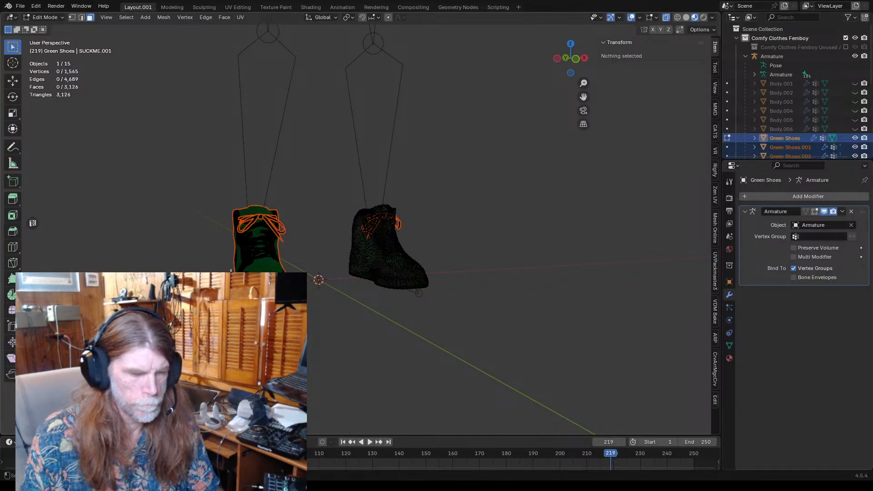
scroll(319, 249, up, 3)
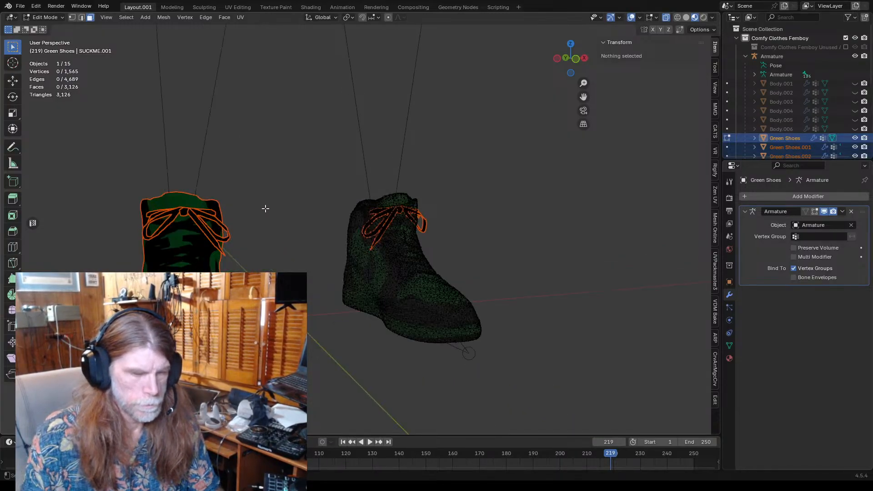
click(34, 19)
click(44, 28)
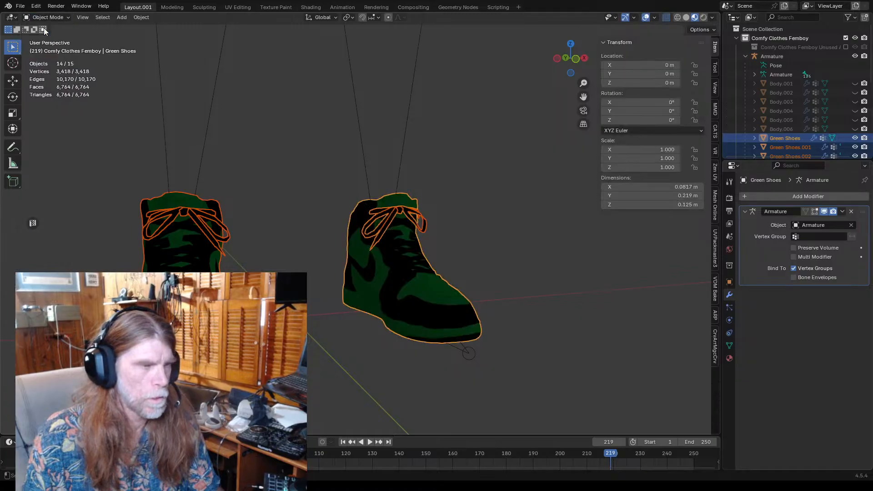
- Hide the two separated shoe bodies, Green Shoes.001 and Green Shoes, keeping the lace pieces visible
scroll(274, 246, down, 2)
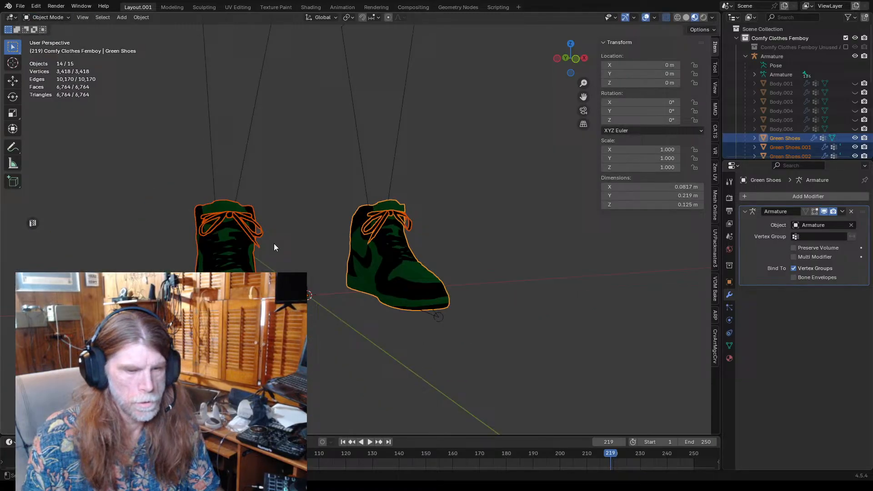
click(244, 233)
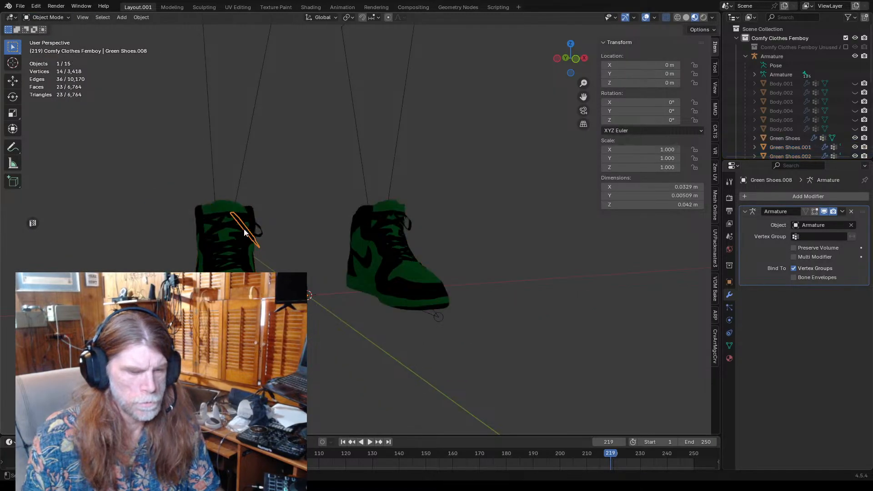
click(288, 232)
scroll(281, 231, up, 4)
click(151, 284)
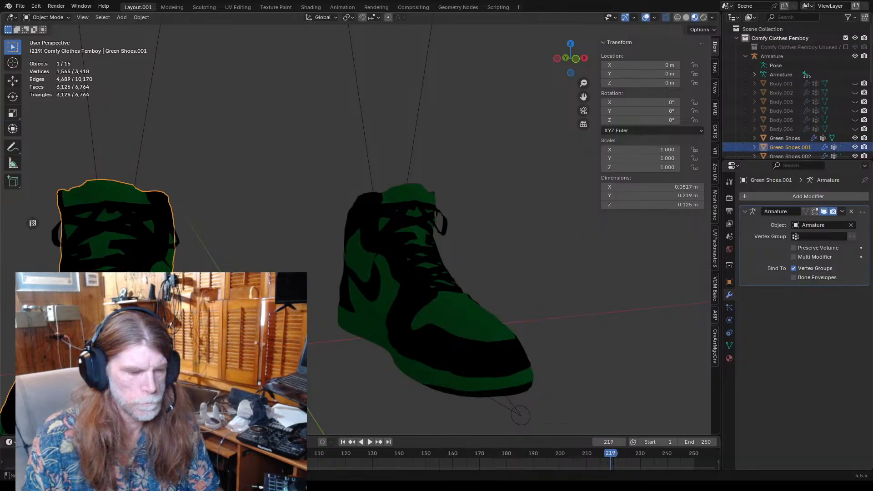
key(h)
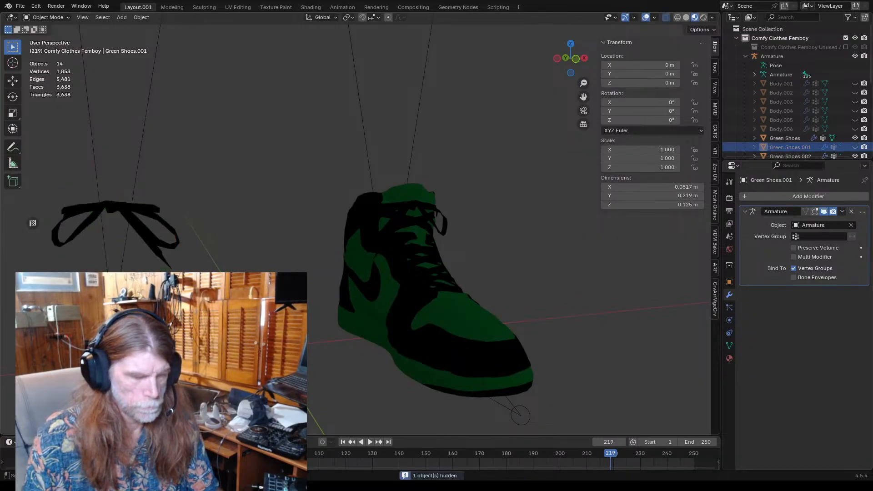
click(413, 317)
key(h)
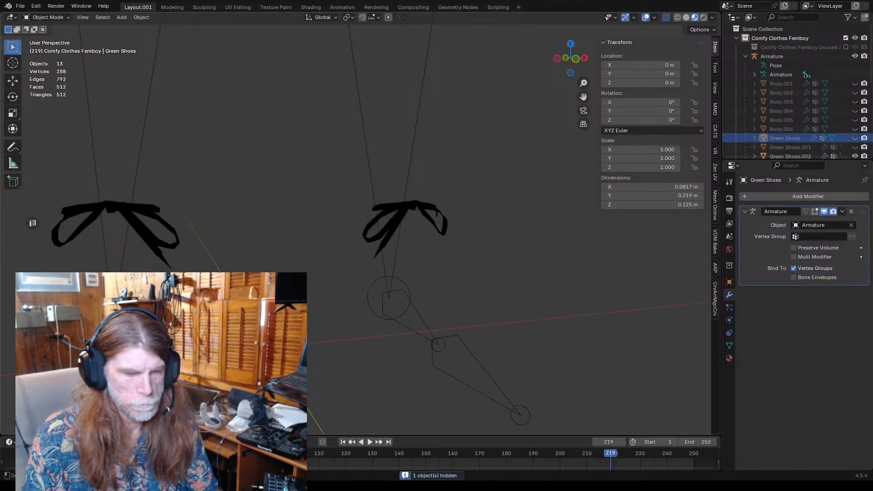
- Turn off X-Ray display and hide the Armature so only the shoelace pieces stay in view
scroll(68, 207, down, 2)
drag(105, 182, 460, 284)
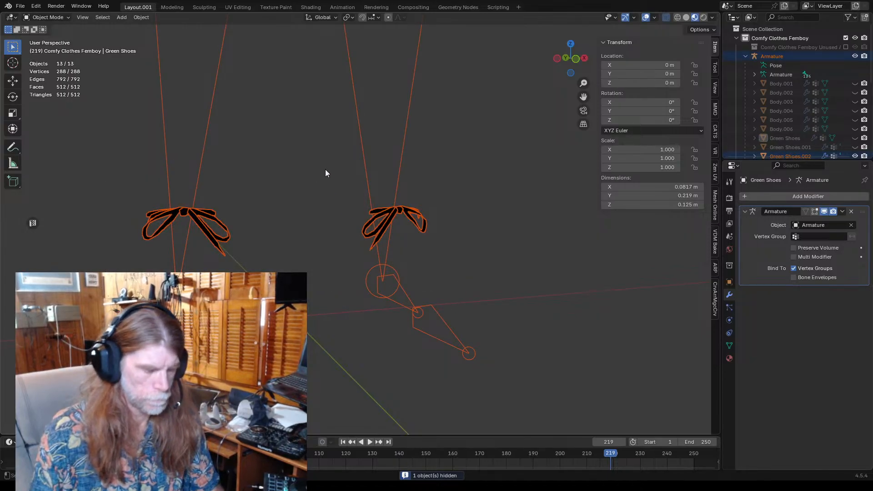
click(201, 162)
click(187, 146)
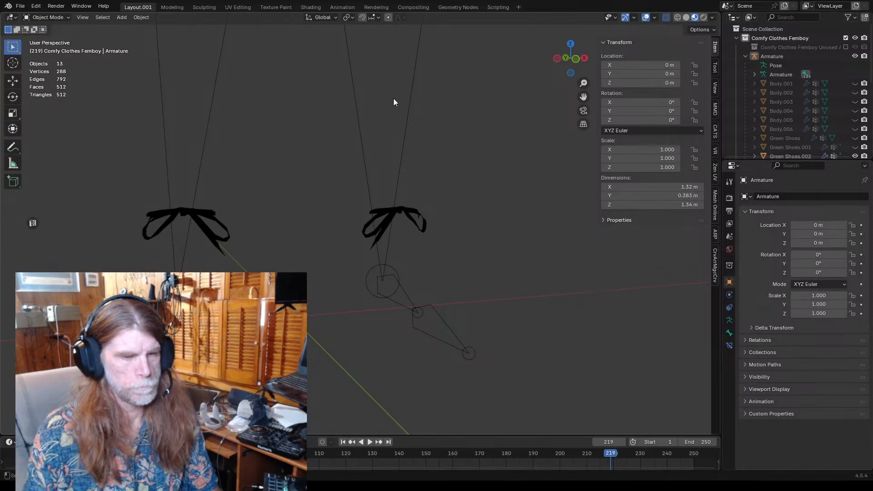
click(401, 299)
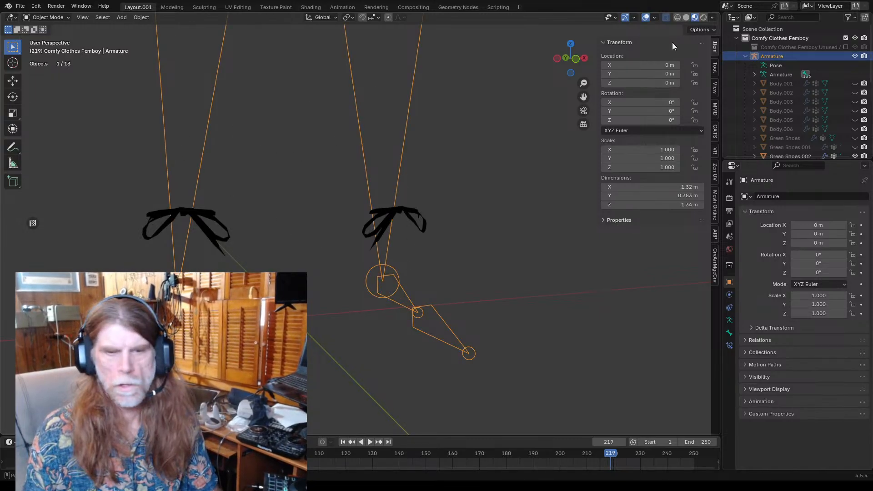
click(665, 18)
click(385, 302)
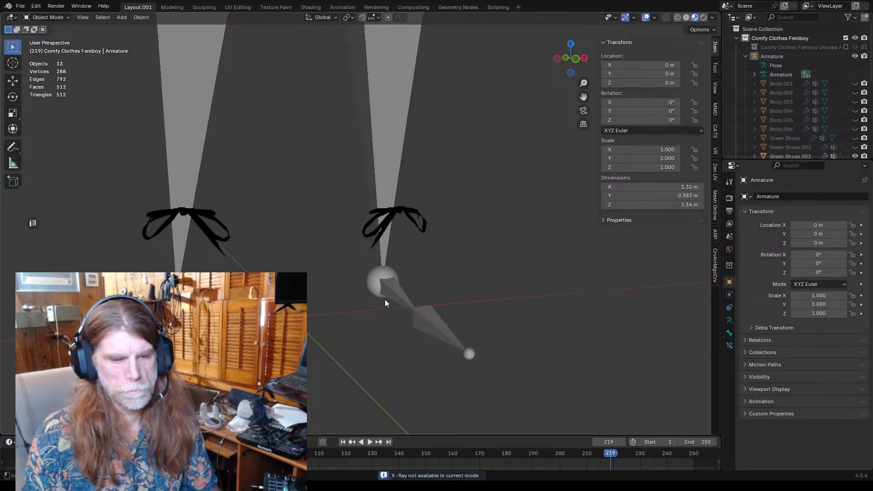
click(391, 273)
key(h)
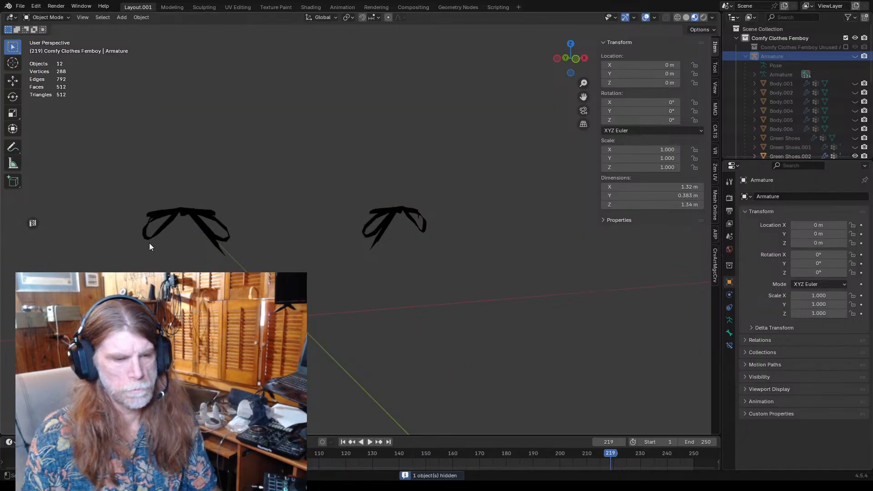
- Join all the shoelace pieces of both shoes into a single object, with Green Shoes.011 as the active object
drag(117, 171, 495, 280)
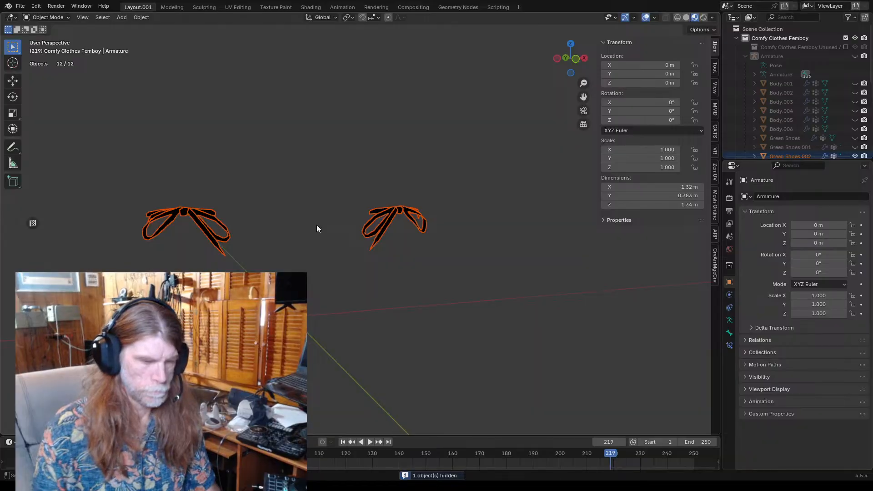
key(alt+a)
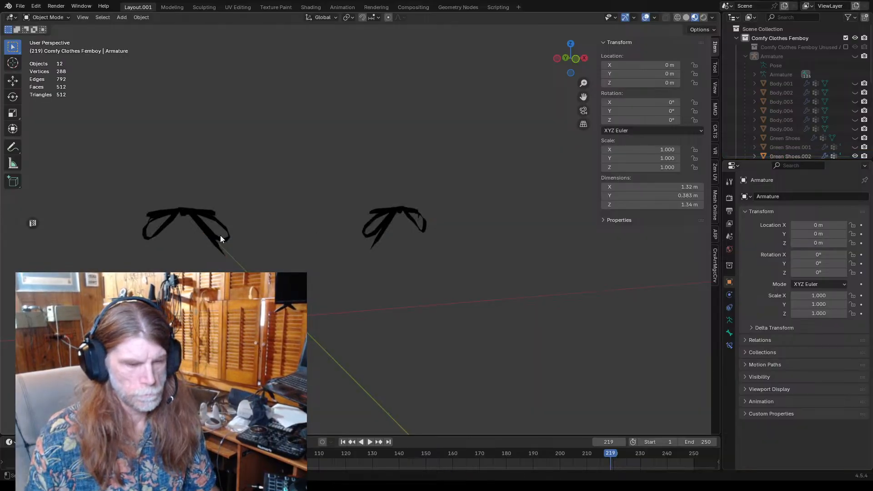
click(220, 235)
drag(122, 185, 500, 263)
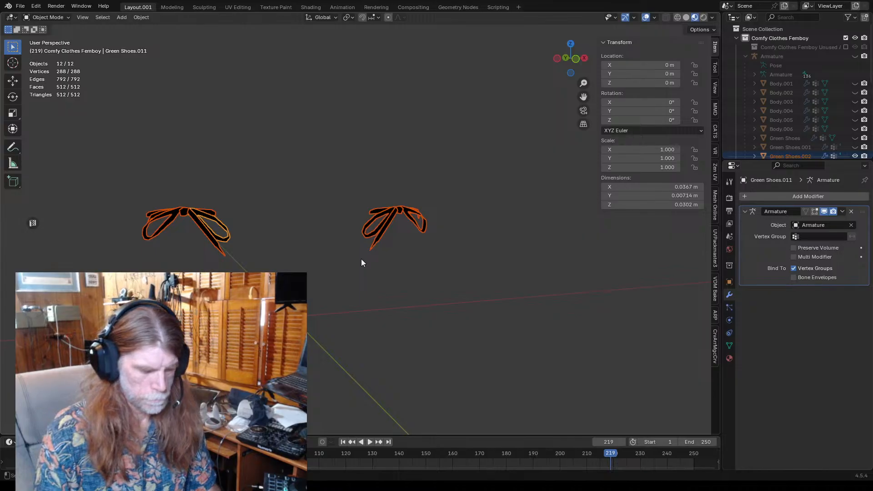
key(alt+a)
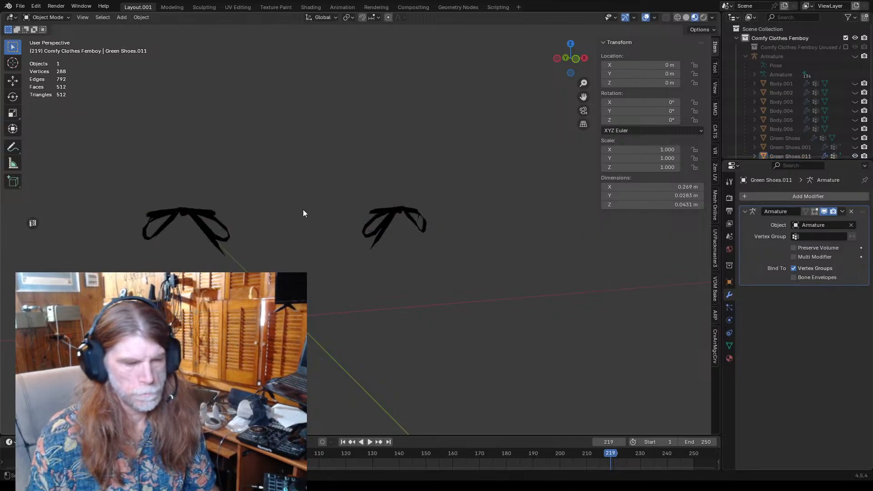
click(193, 218)
click(277, 210)
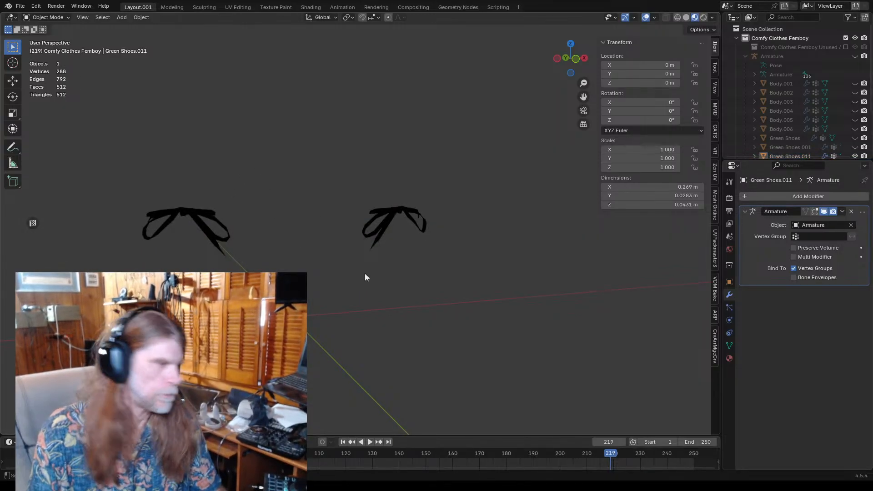
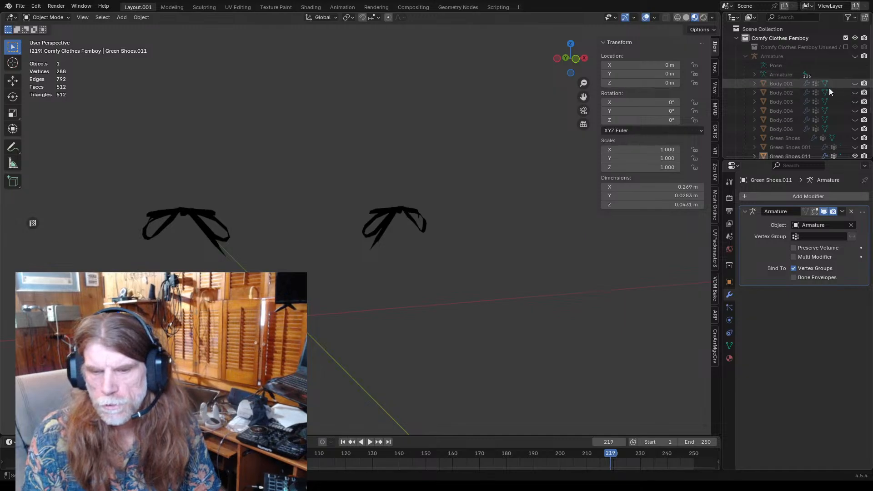
- Make the Armature visible and parent the joined laces, Green Shoes.011, to it with automatic weights
click(855, 56)
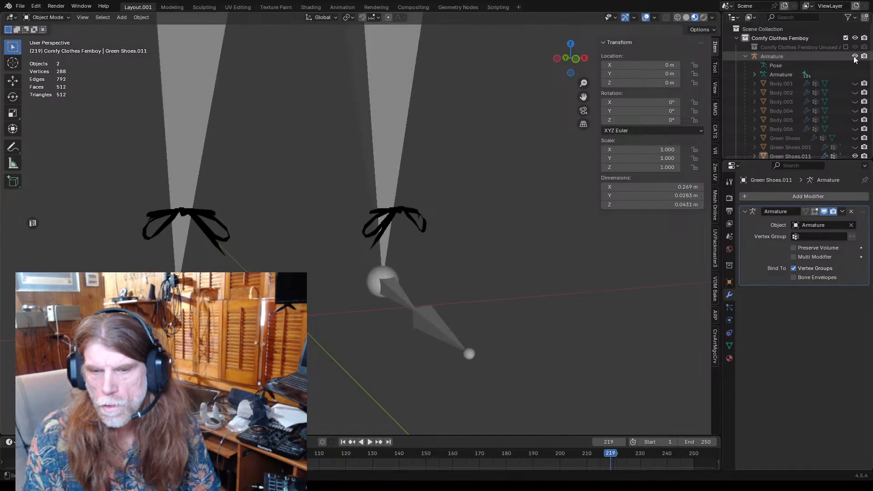
scroll(461, 188, down, 3)
click(371, 227)
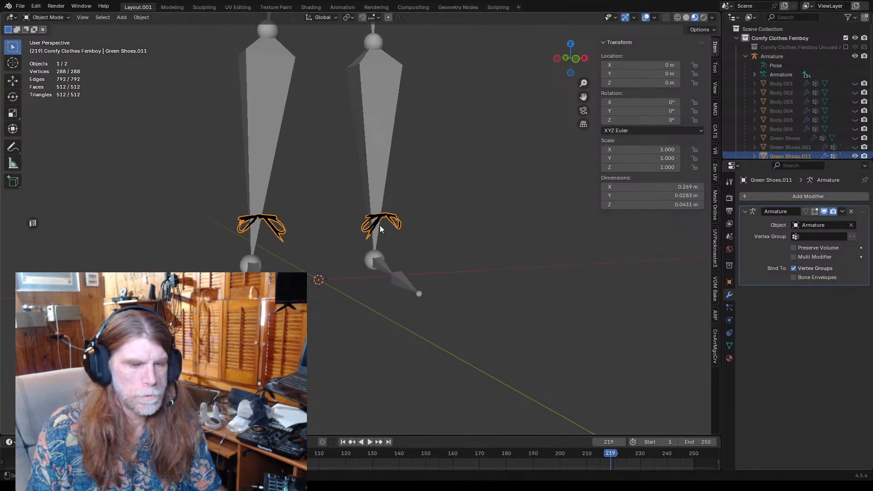
shift+click(379, 154)
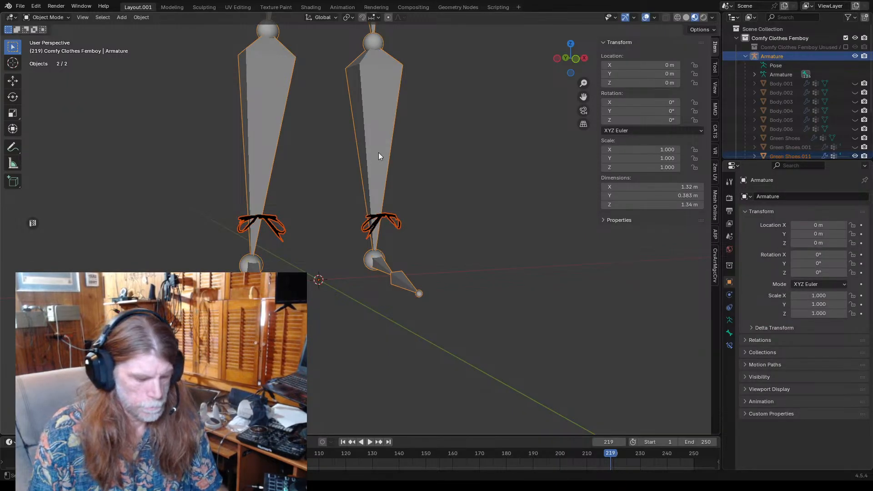
key(ctrl+p)
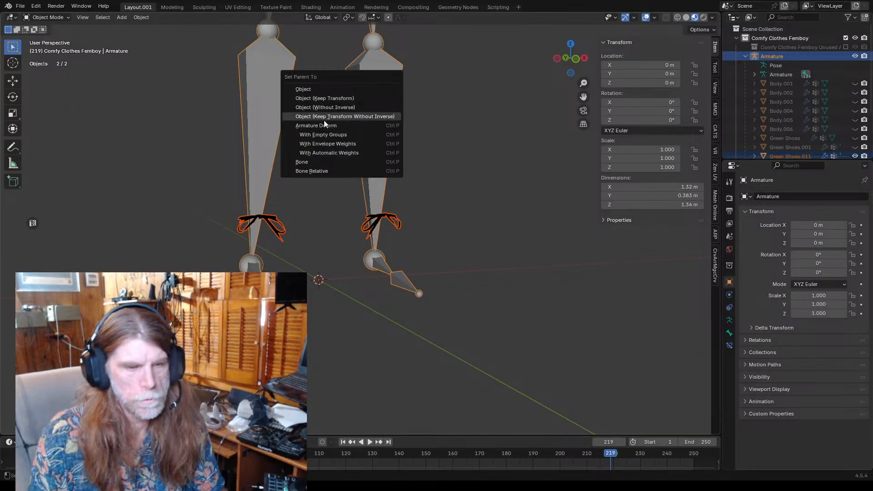
click(335, 152)
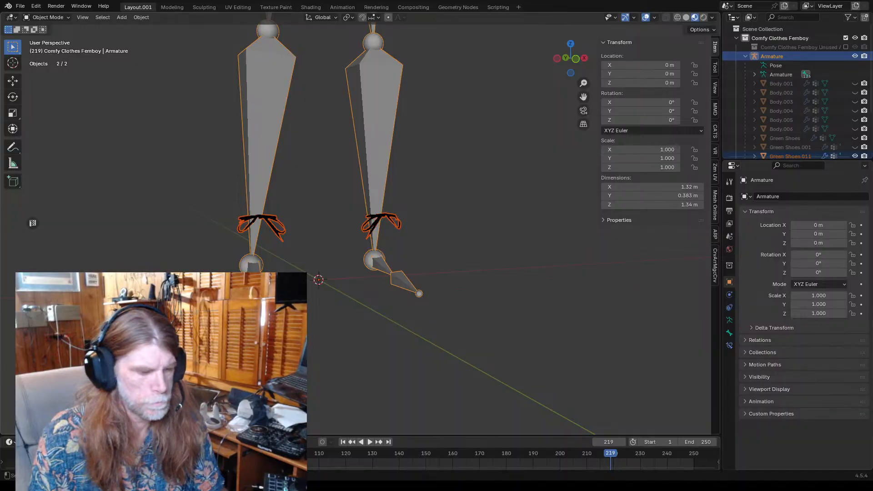
key(alt+a)
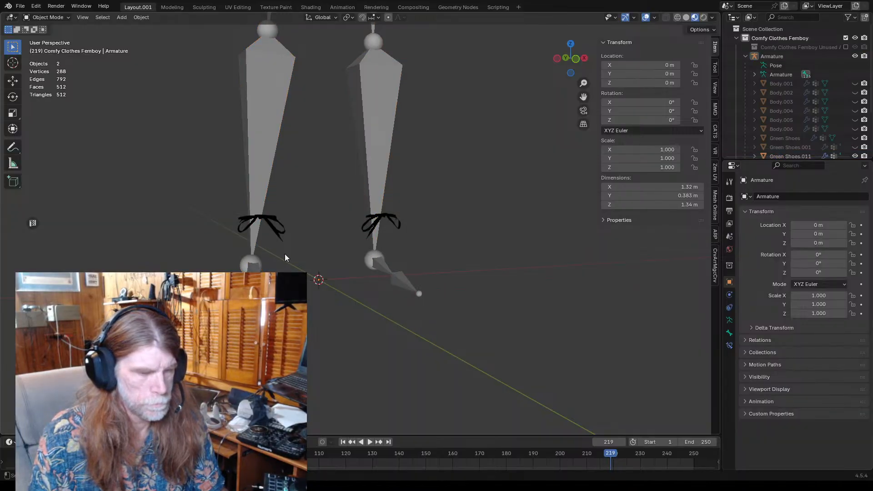
- Try rotating the shin.R bone in Pose Mode to test the laces, cancel the rotation and return to Object Mode
middle_drag(285, 256, 293, 180)
click(47, 18)
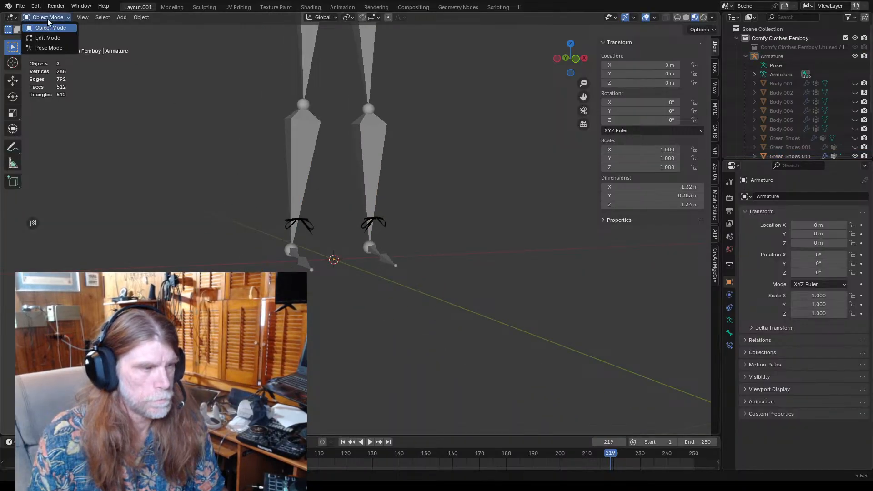
click(50, 49)
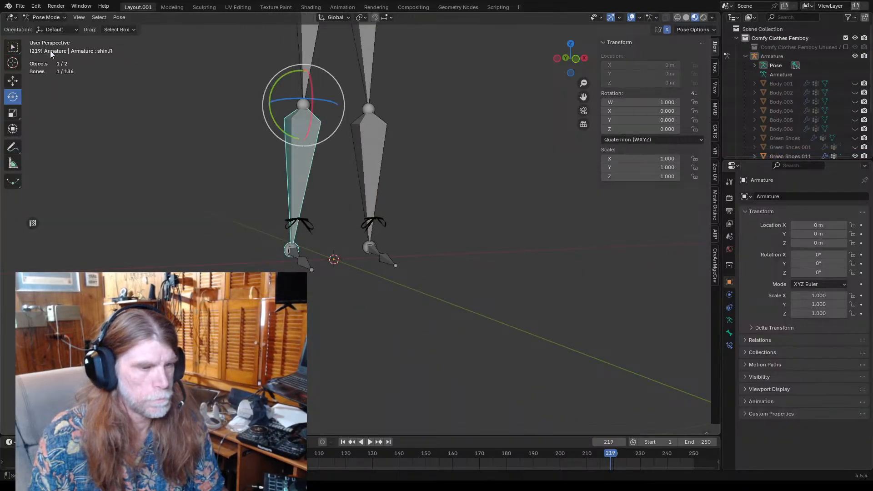
drag(339, 81, 329, 83)
right_click(330, 83)
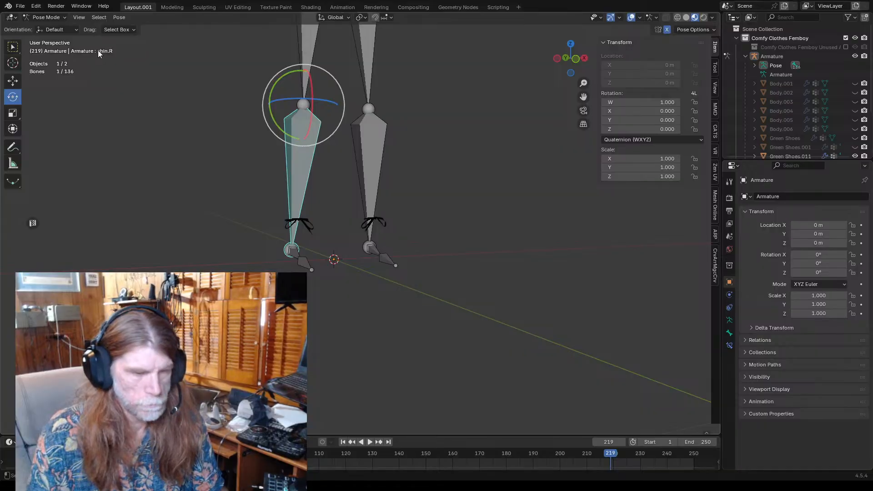
key(ctrl+Tab)
- Make both hidden shoe bodies, Green Shoes.001 and Green Shoes, visible again
middle_drag(200, 111, 217, 112)
scroll(787, 99, down, 2)
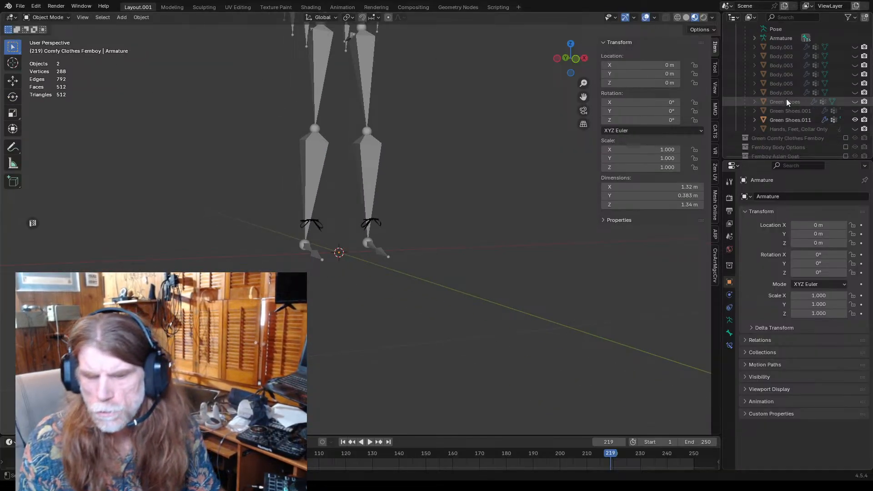
click(856, 112)
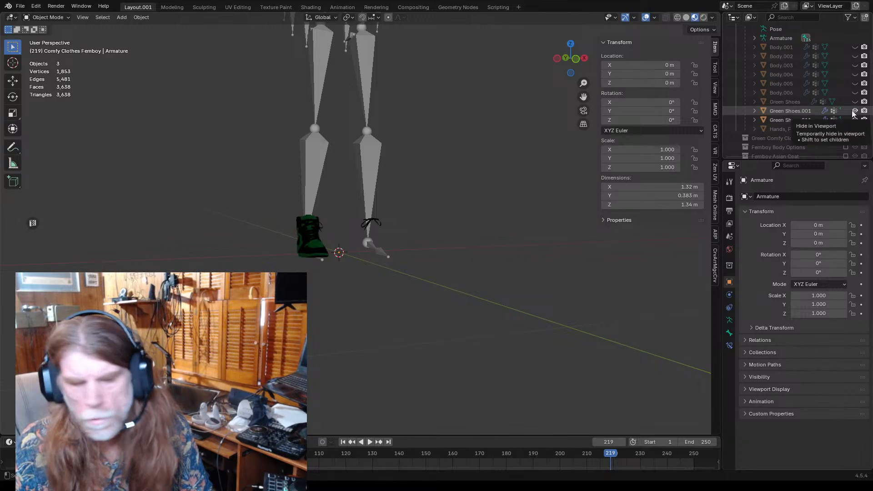
click(856, 102)
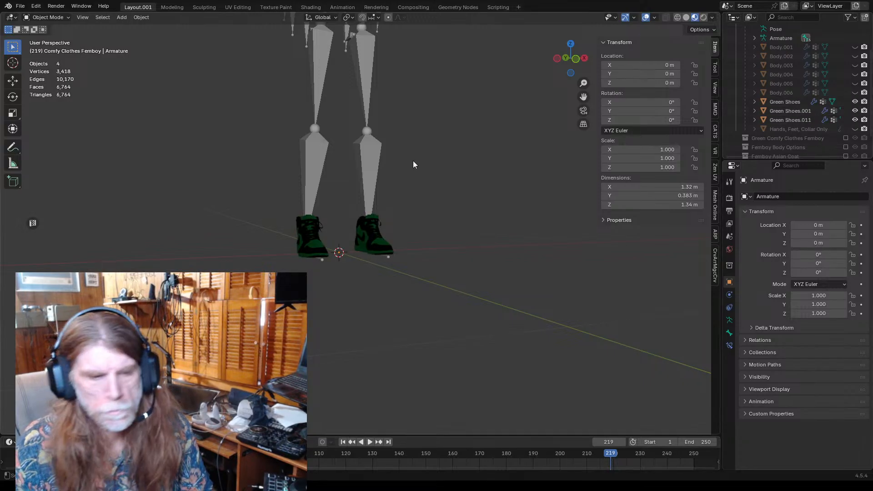
- Join the laces, Green Shoes.011, into the Green Shoes body as the active object and clear the selection
middle_drag(413, 160, 362, 182)
scroll(385, 205, up, 3)
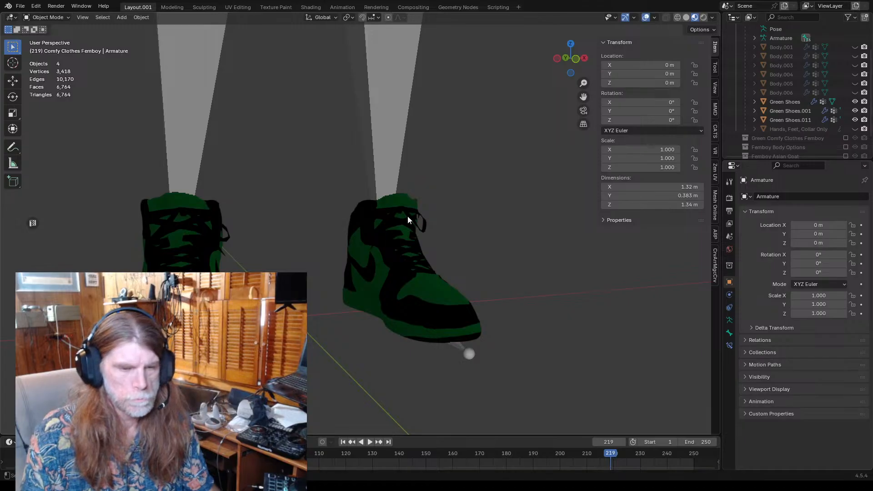
click(404, 220)
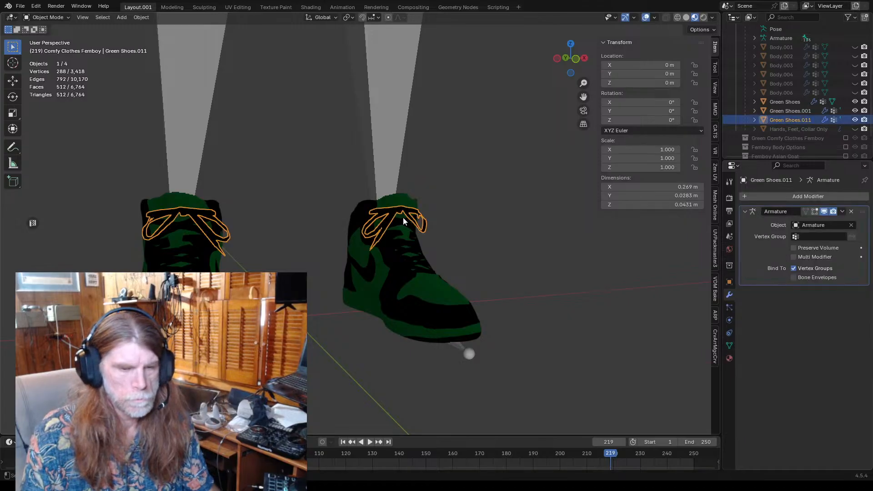
shift+click(385, 268)
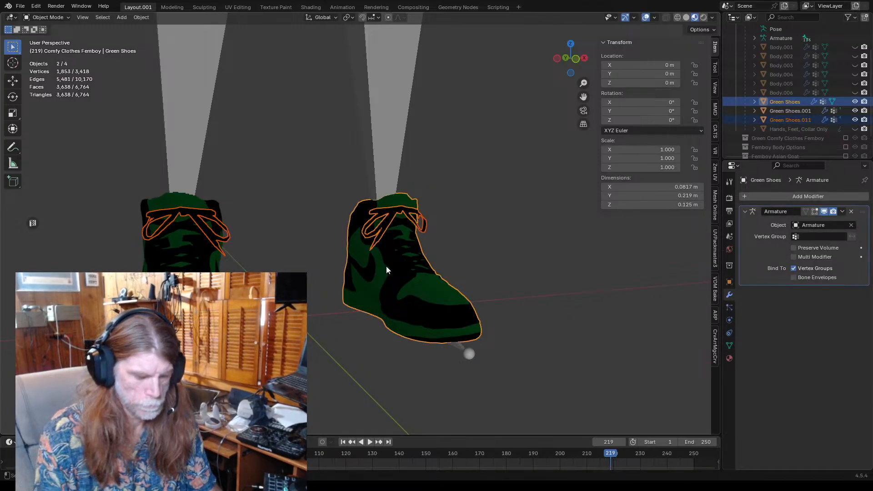
key(ctrl+j)
key(alt+a)
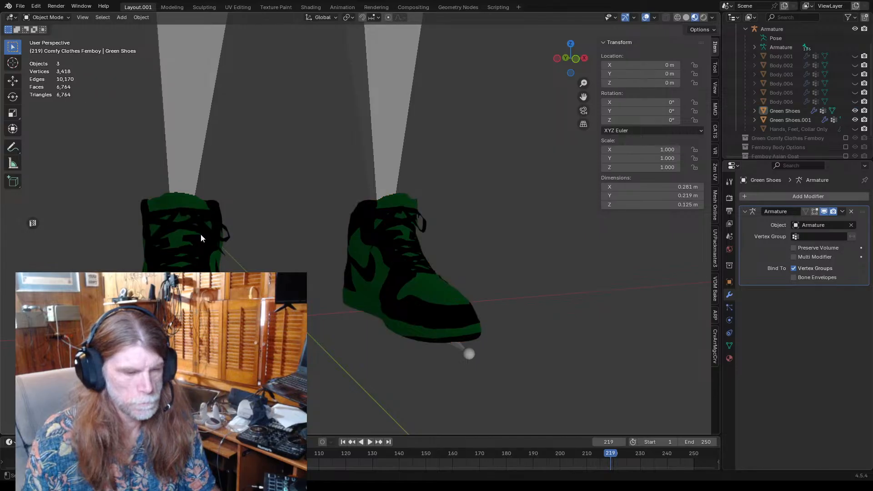
- Join Green Shoes, including the laces, with the other shoe body, keeping Green Shoes.001 as the active object
click(203, 225)
click(192, 267)
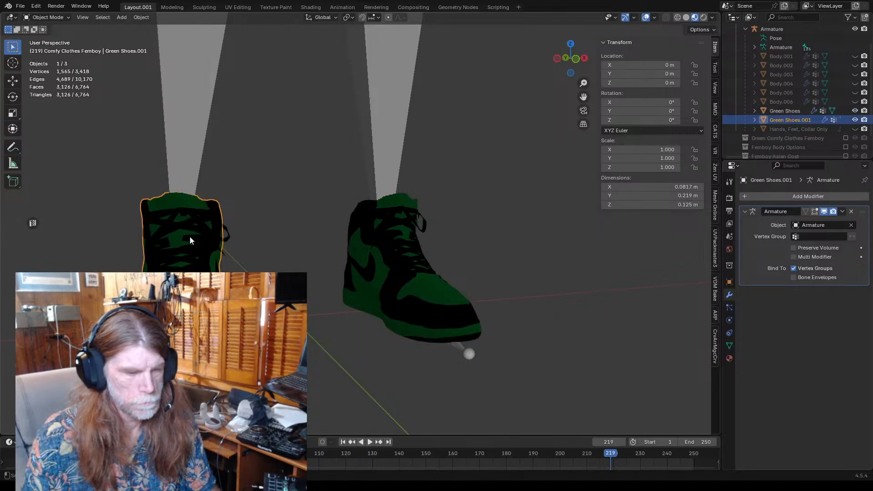
click(199, 228)
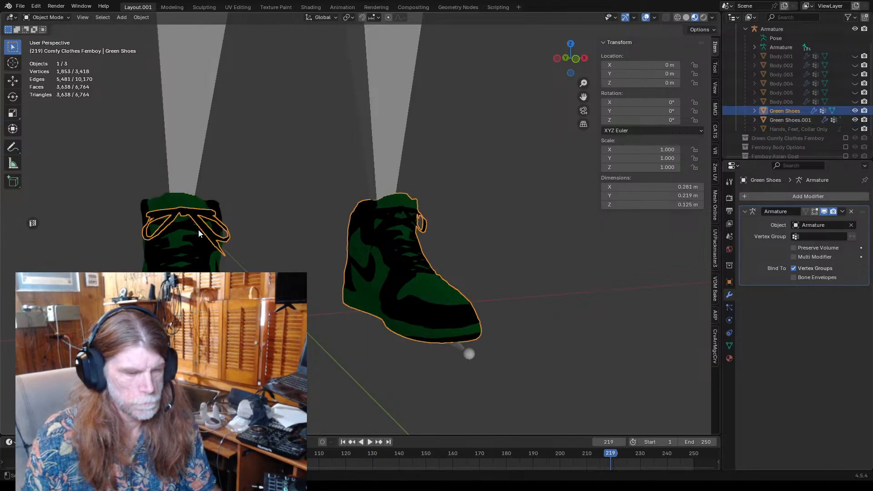
click(197, 257)
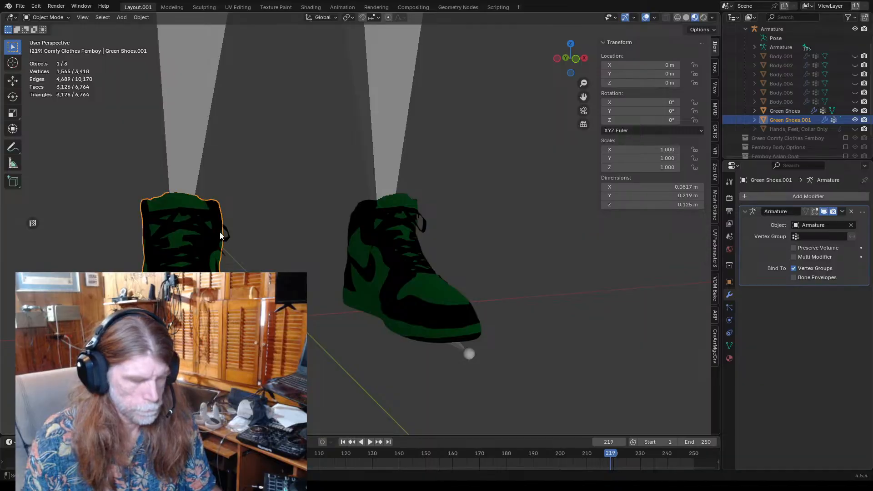
click(229, 235)
shift+click(199, 255)
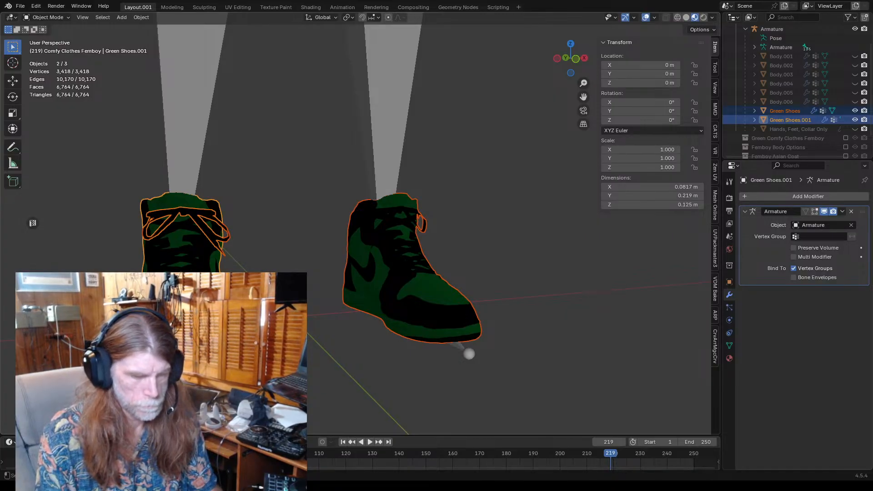
key(ctrl+j)
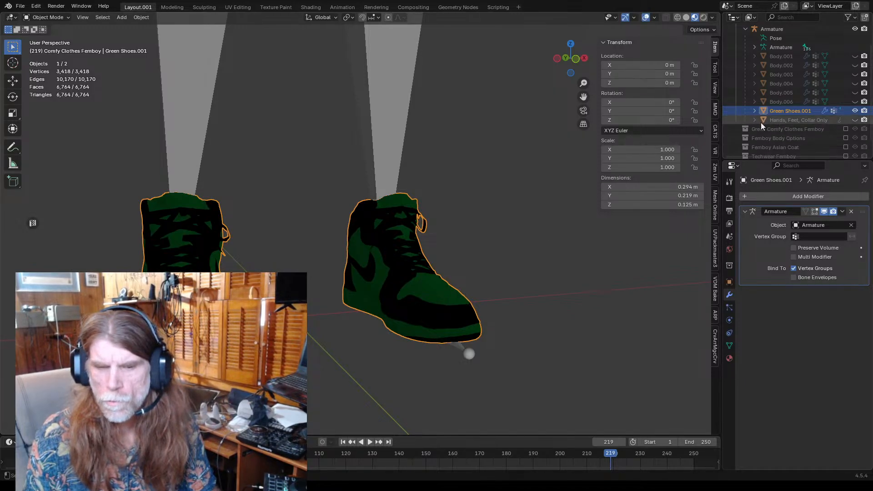
- Save the Comfy Clothes Femboy.blend file and deselect the joined shoes
scroll(506, 128, down, 3)
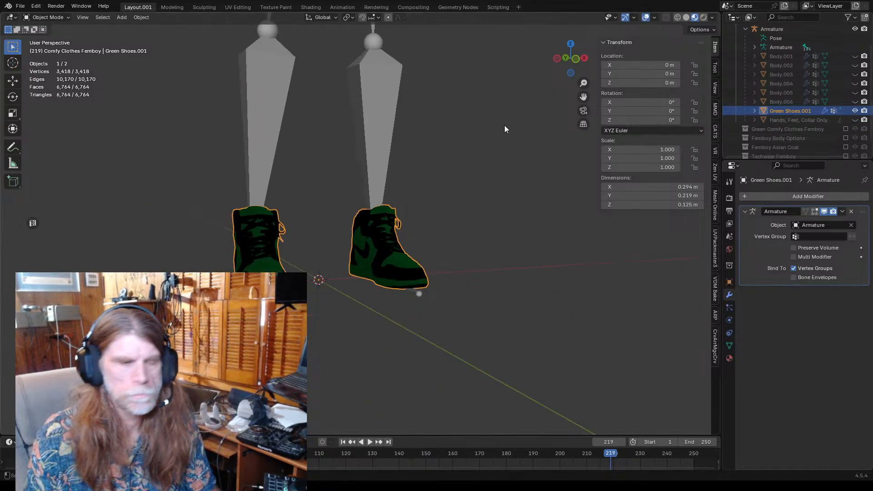
click(20, 6)
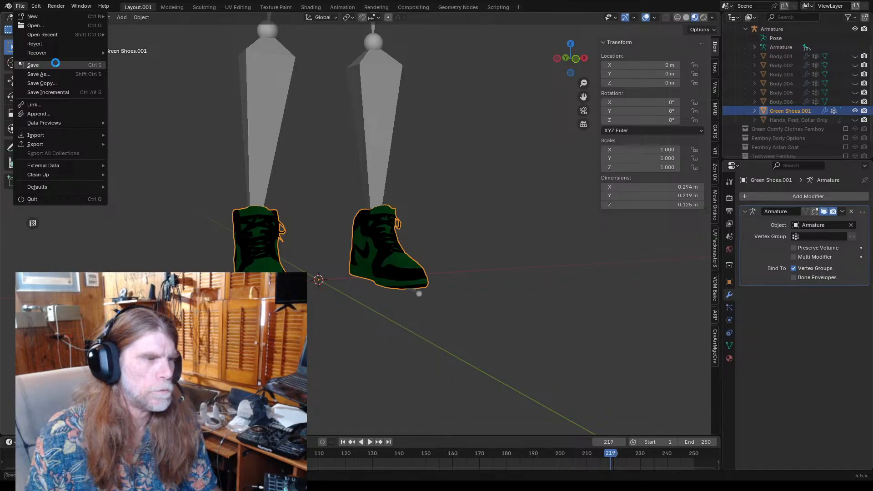
click(42, 65)
click(449, 129)
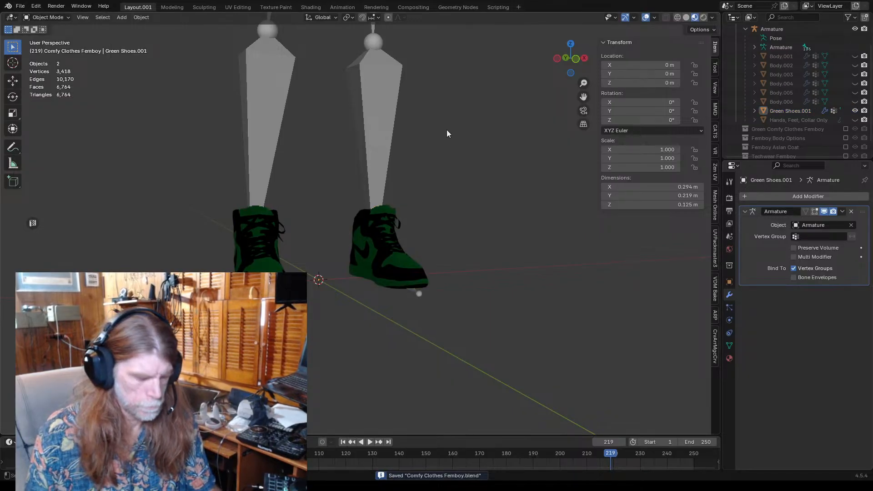
- Reveal all hidden meshes of the avatar, clear the selection and save the file again
key(alt+h)
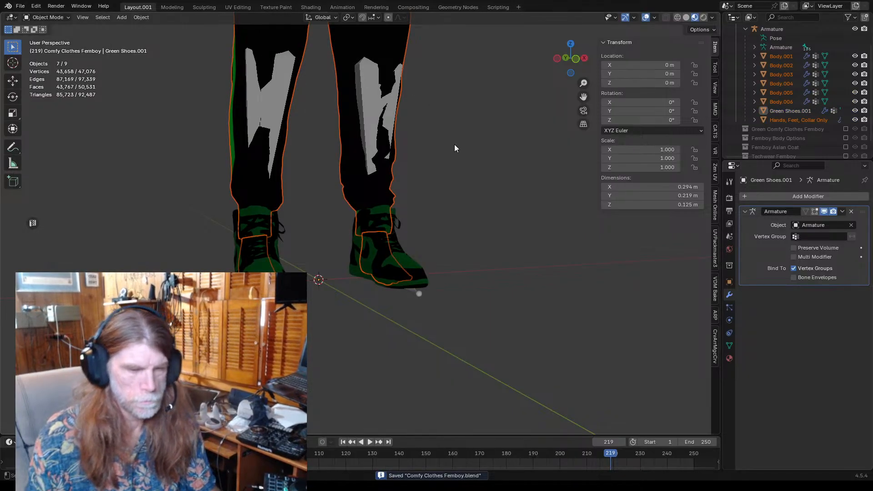
click(449, 148)
scroll(450, 142, down, 8)
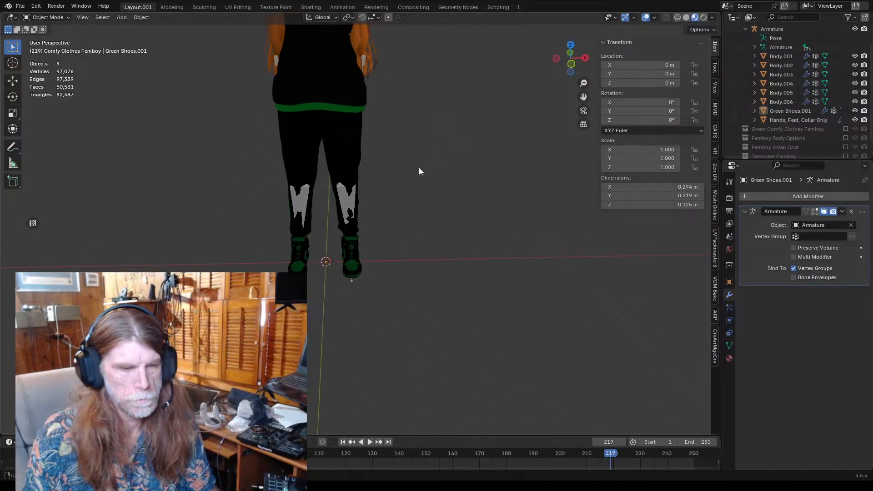
mouse_move(419, 171)
middle_down()
mouse_move(408, 164)
mouse_move(385, 174)
mouse_move(429, 164)
mouse_move(385, 189)
mouse_move(403, 170)
middle_up()
scroll(409, 184, up, 5)
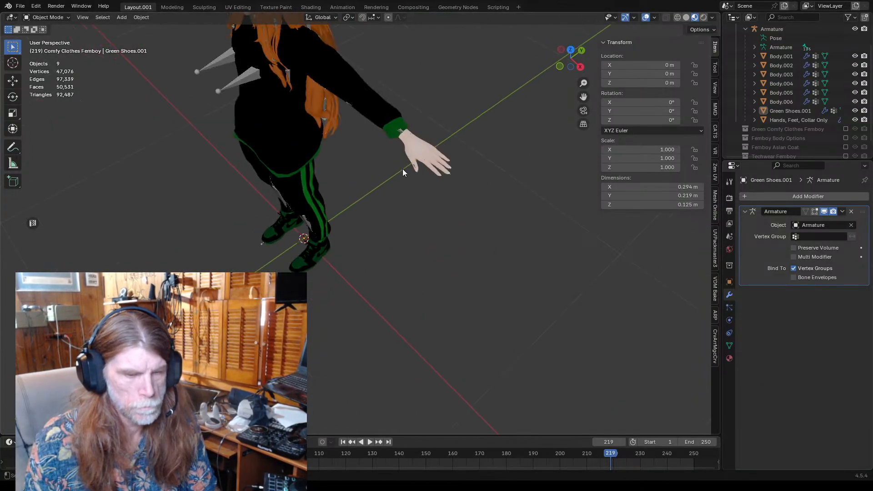
click(20, 6)
click(33, 65)
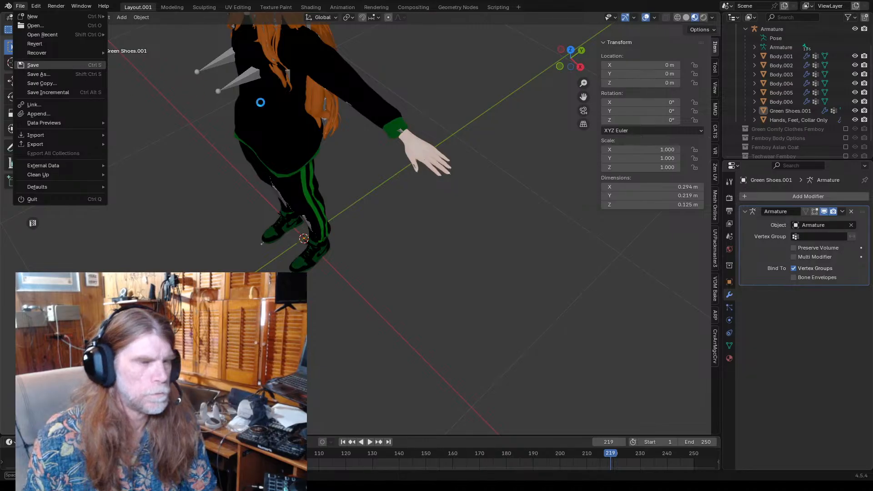
- Select the avatar's Armature and switch it to Pose Mode
middle_drag(384, 176, 438, 141)
middle_drag(493, 157, 430, 122)
scroll(412, 122, down, 4)
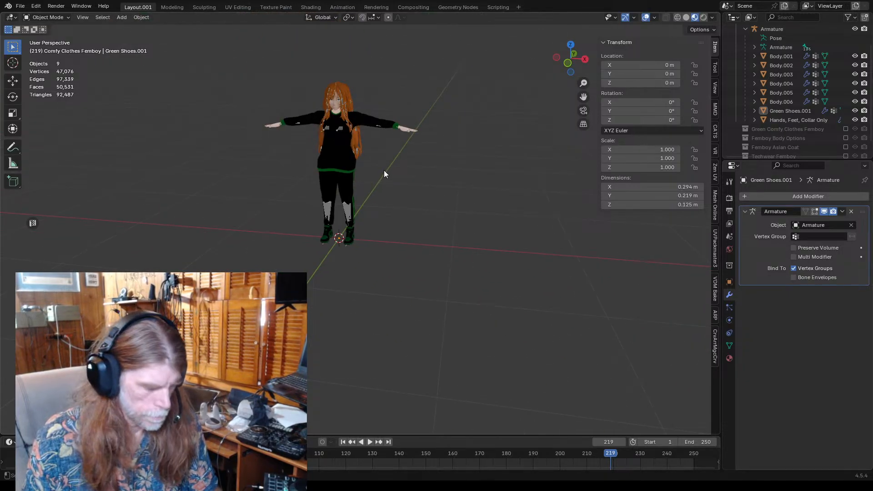
middle_drag(385, 172, 415, 194)
scroll(396, 144, up, 4)
scroll(413, 197, up, 3)
scroll(404, 209, down, 2)
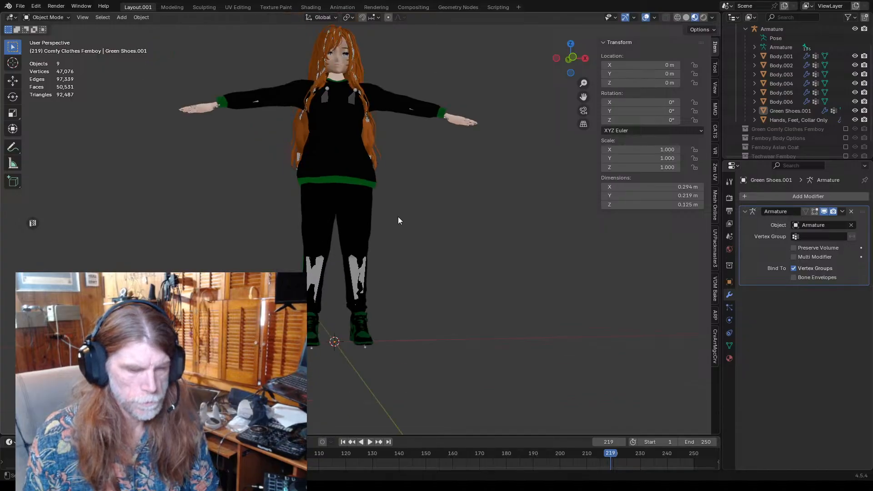
click(51, 17)
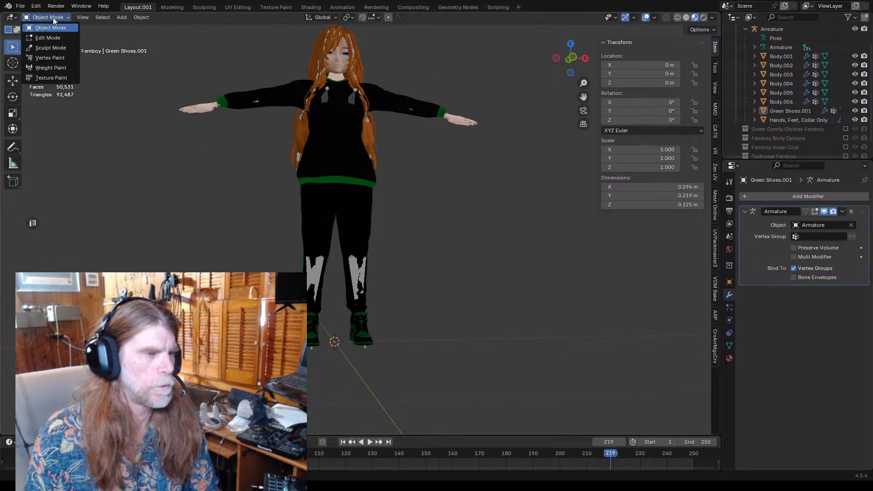
click(326, 94)
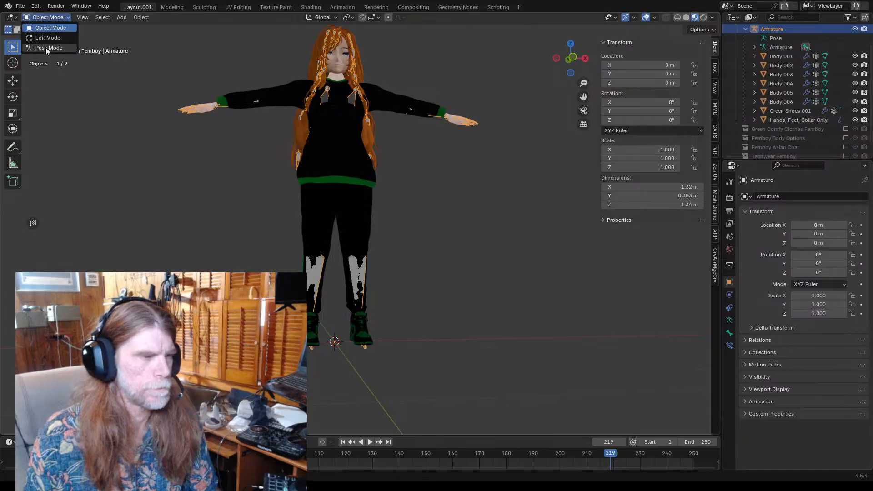
click(45, 48)
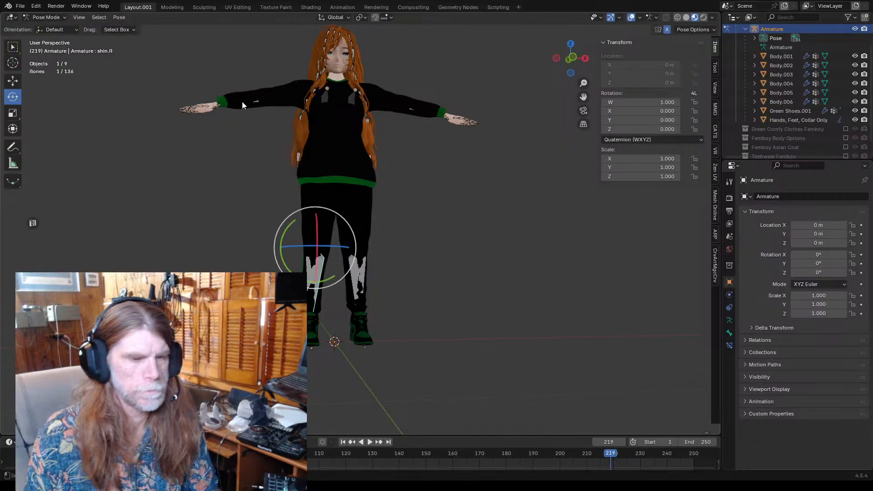
- Test-rotate the thigh.R bone in several directions, leaving it at about W 0.982, X -0.113, Y -0.030, Z -0.151
click(322, 201)
mouse_move(359, 184)
mouse_down()
mouse_move(350, 205)
mouse_move(366, 150)
mouse_move(359, 186)
mouse_up()
middle_drag(263, 203, 401, 205)
scroll(422, 197, up, 5)
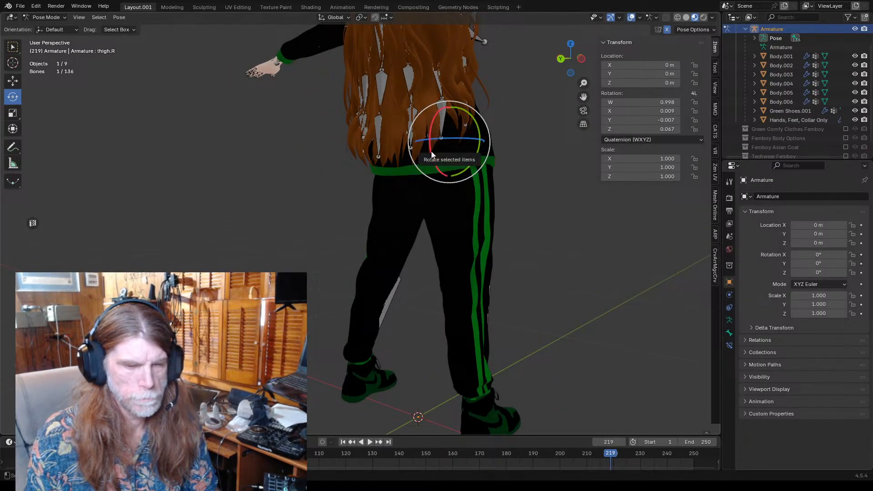
drag(431, 151, 464, 169)
middle_drag(366, 229, 326, 214)
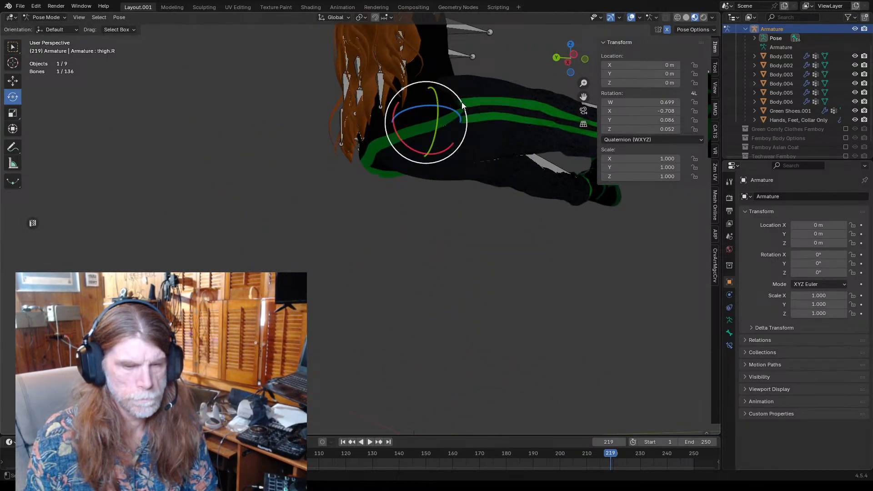
drag(463, 106, 443, 142)
middle_drag(495, 141, 377, 151)
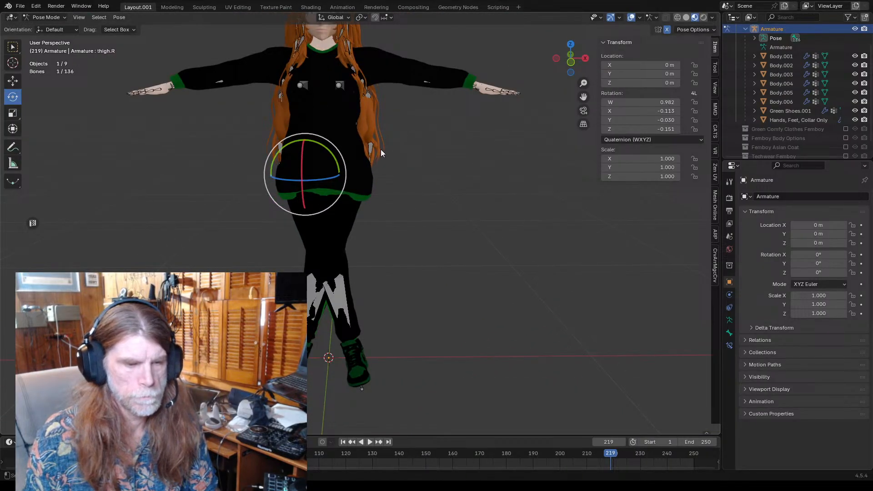
- Lower the upper_arm.L bone to a rotation of about W 0.952, X 0.047, Y 0.029, Z -0.301, and select the Back_Hair_012_L bone
click(386, 64)
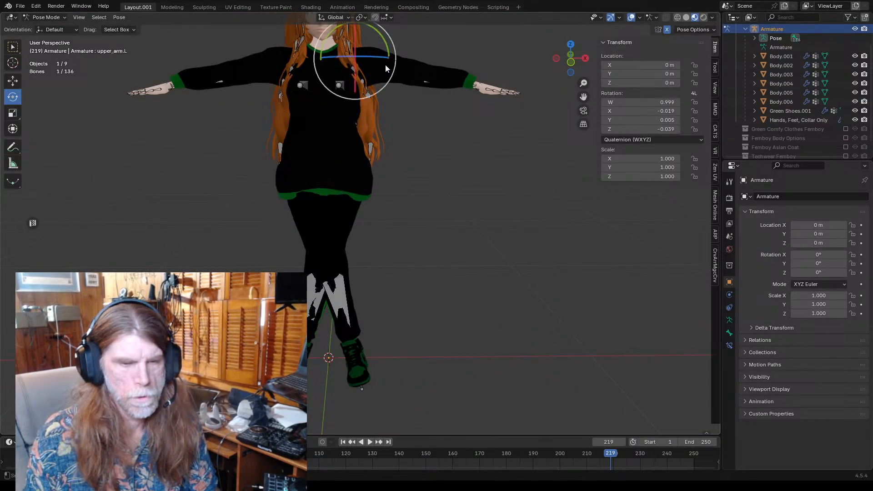
drag(395, 72, 395, 102)
scroll(395, 102, up, 3)
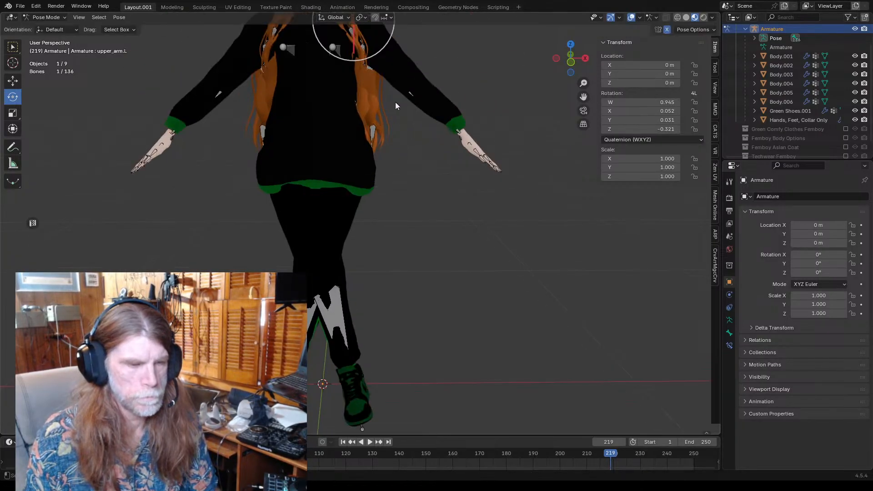
shift+middle_drag(390, 113, 381, 213)
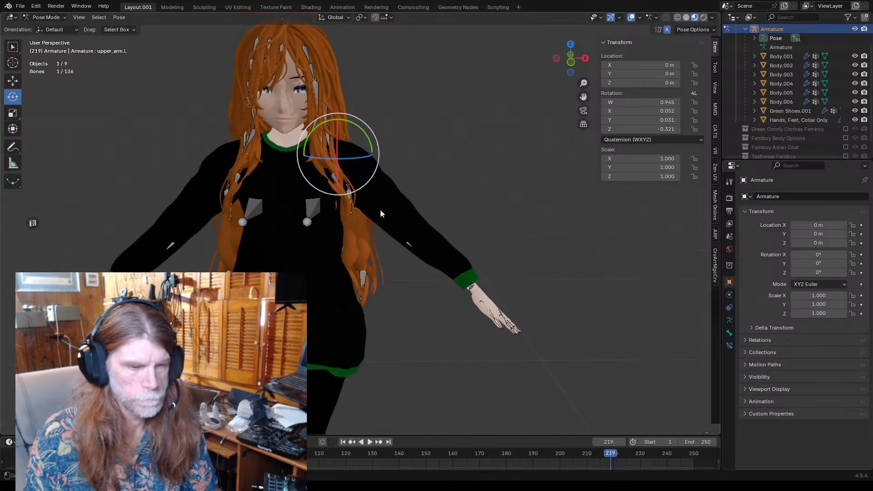
mouse_move(377, 173)
mouse_down()
mouse_move(366, 182)
mouse_move(370, 196)
mouse_move(380, 162)
mouse_move(368, 182)
mouse_move(376, 173)
mouse_up()
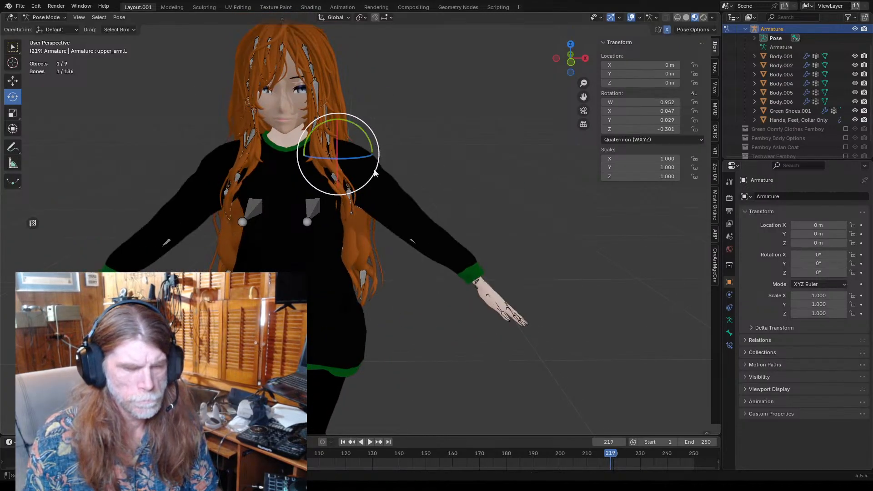
click(331, 88)
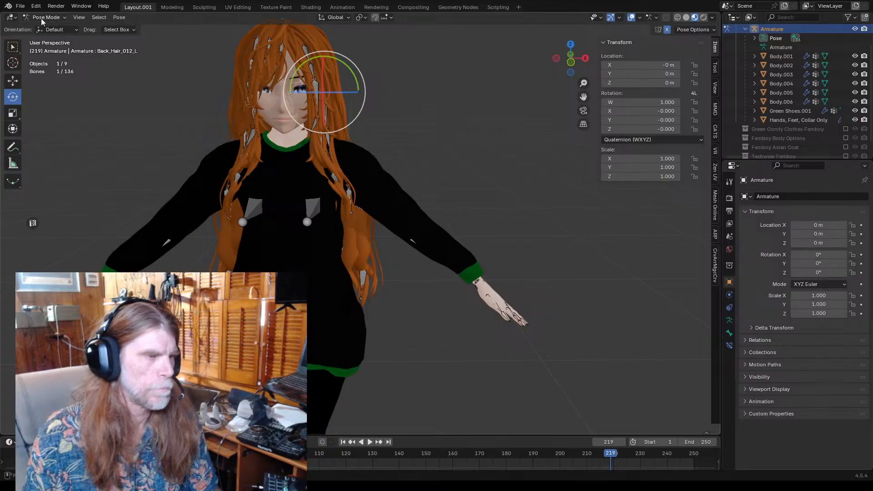
click(19, 7)
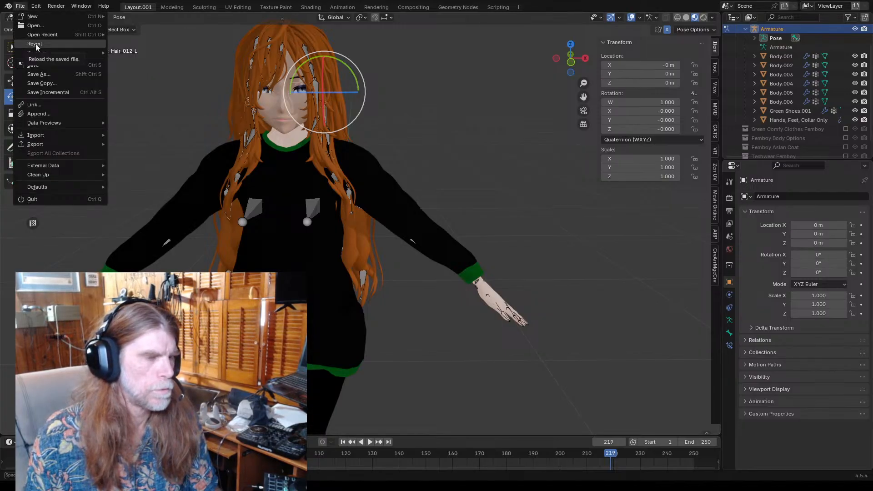
click(35, 45)
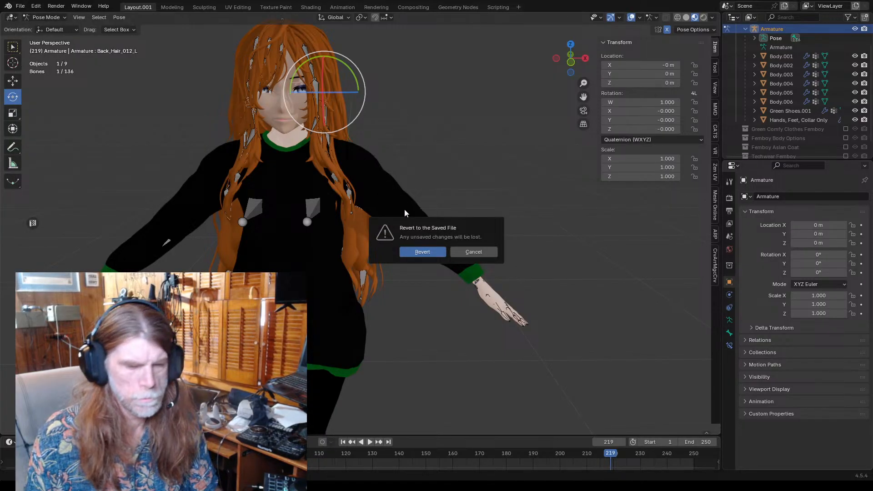
click(471, 252)
- Undo all test rotations of the arm and thigh bones until the avatar is back in Object Mode with nothing selected
key(ctrl+z)
key(ctrl+z)
key(ctrl+z)
key(ctrl+z)
key(ctrl+z)
key(ctrl+z)
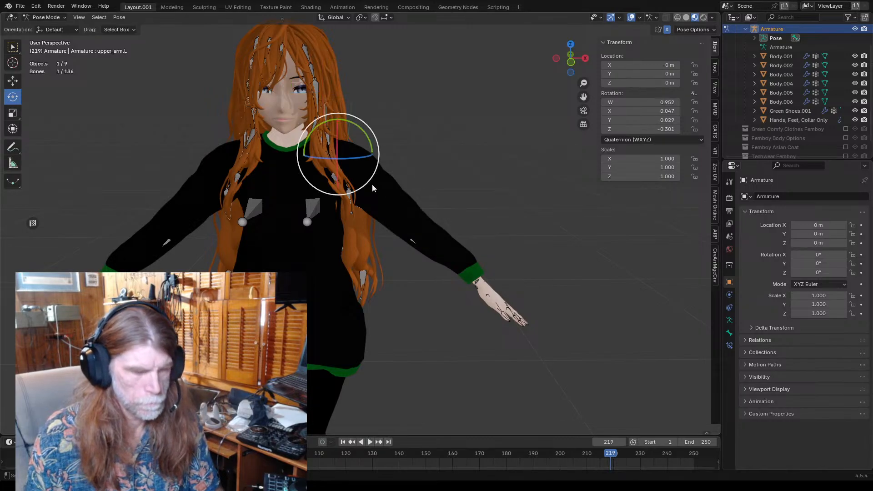
scroll(410, 202, down, 5)
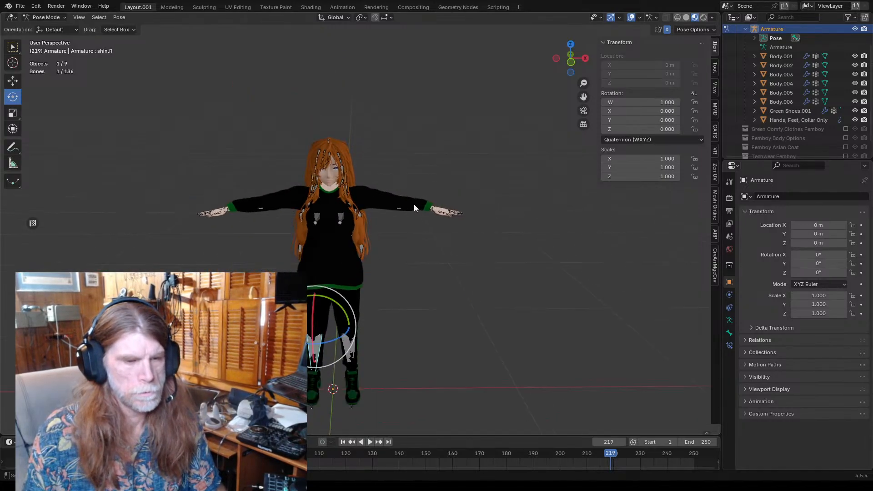
key(ctrl+z)
key(ctrl+z)
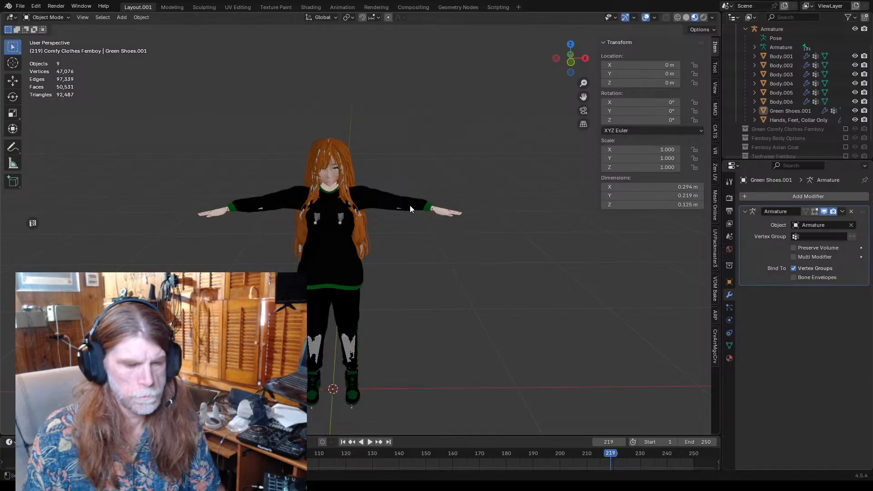
- Undo one more change and clear the selection of the avatar's body meshes
scroll(410, 205, down, 2)
scroll(410, 207, up, 2)
key(ctrl+z)
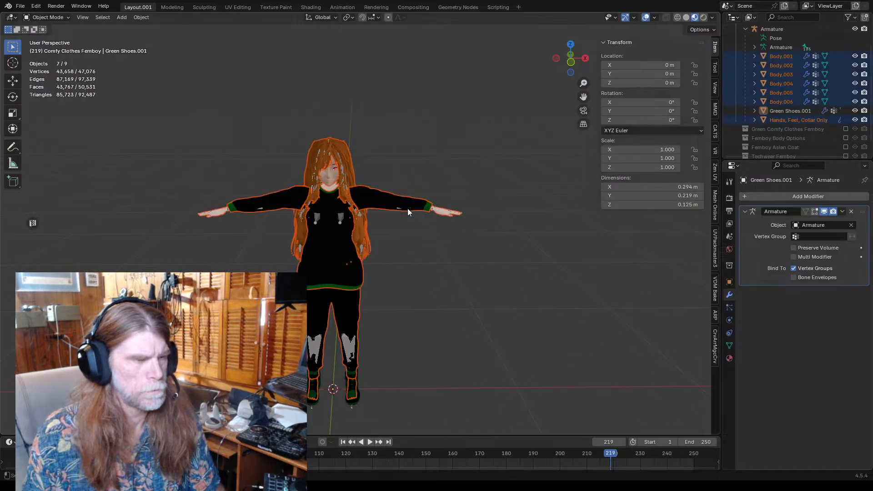
scroll(420, 219, down, 2)
scroll(417, 218, up, 1)
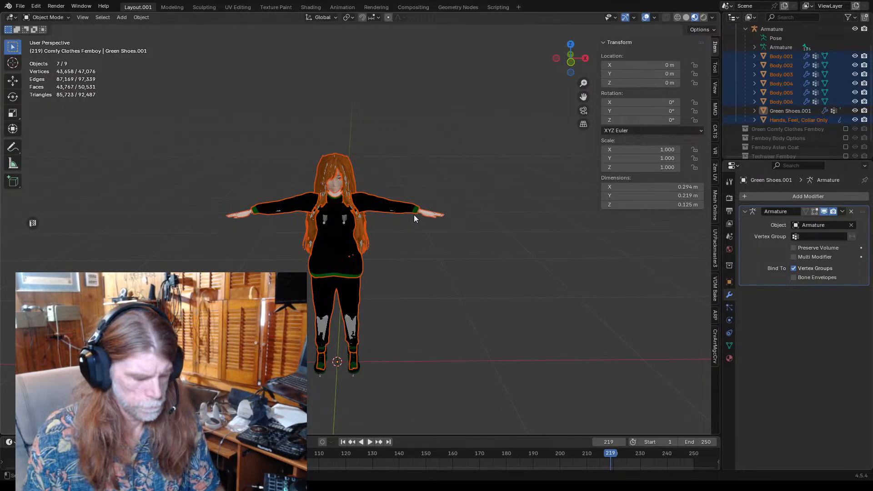
scroll(414, 214, up, 1)
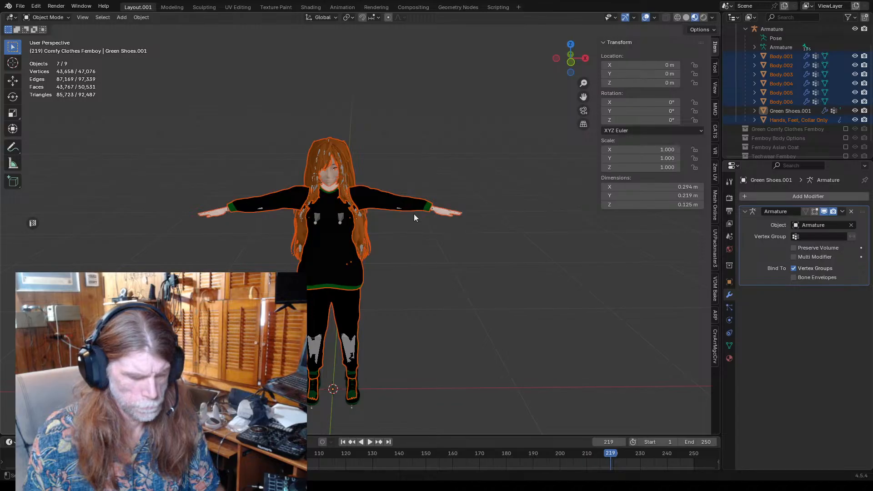
click(414, 218)
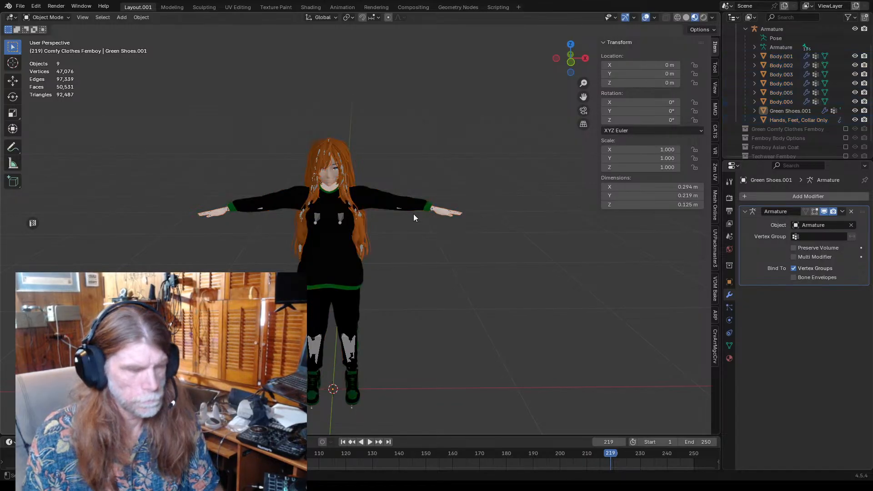
- Check the Armature's pose in Pose Mode, return to Object Mode and clear the selection
click(414, 217)
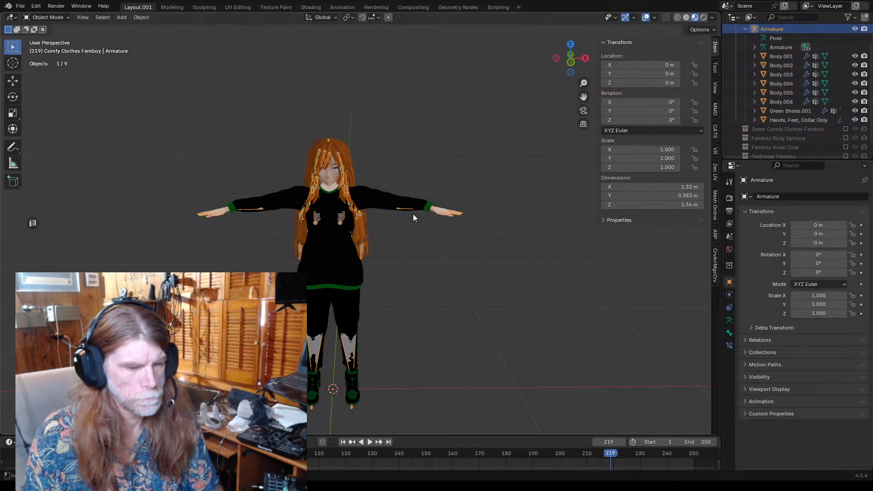
key(ctrl+Tab)
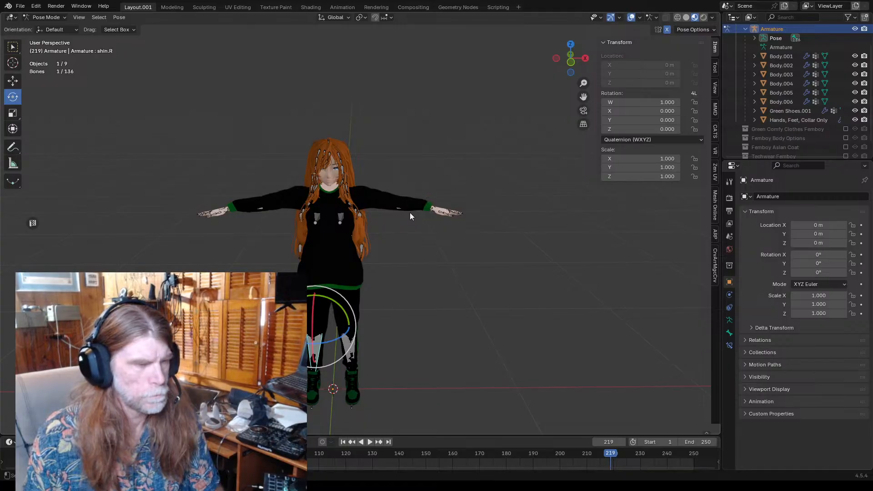
key(ctrl+Tab)
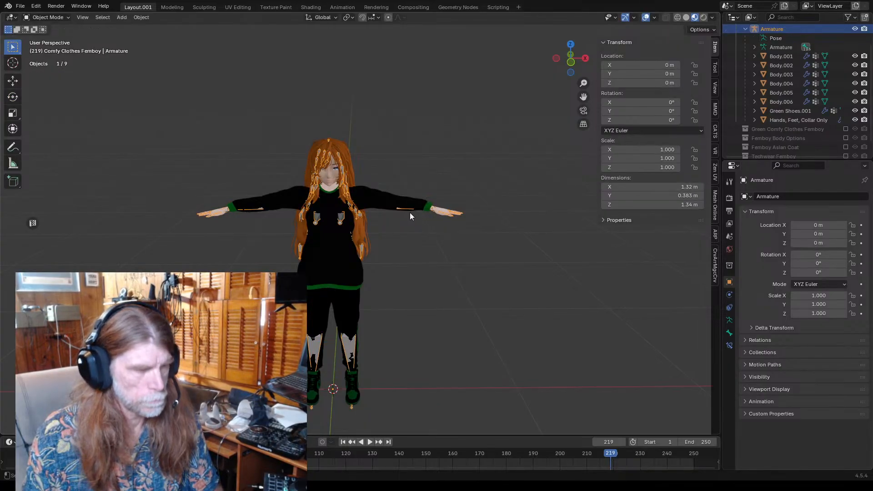
click(181, 119)
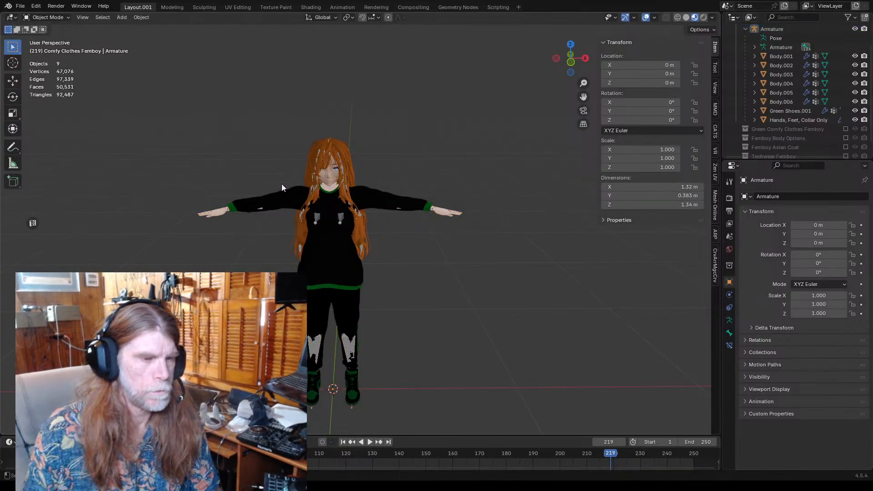
- Save the avatar file under its current name with the test poses removed
click(21, 7)
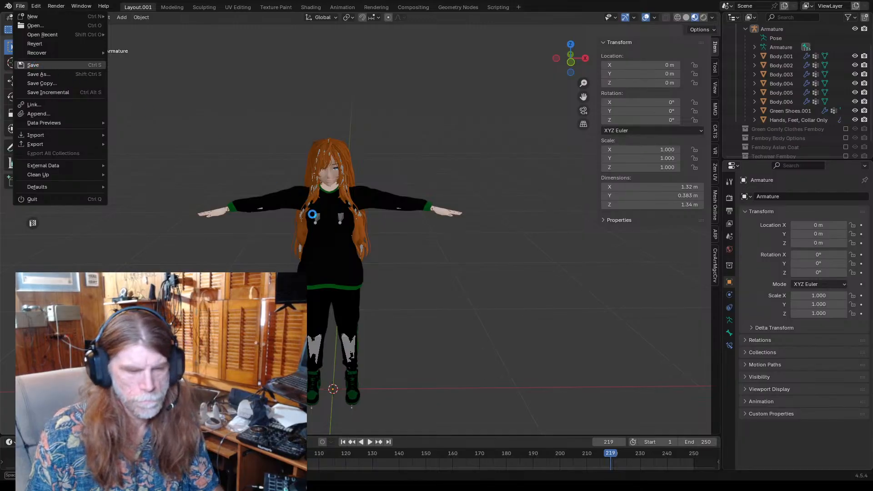
key(Return)
scroll(314, 230, up, 6)
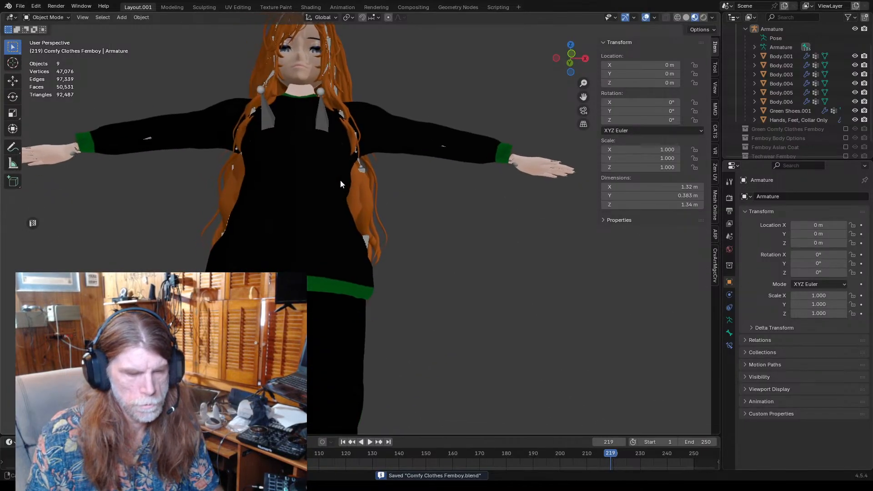
middle_drag(341, 181, 339, 184)
click(192, 142)
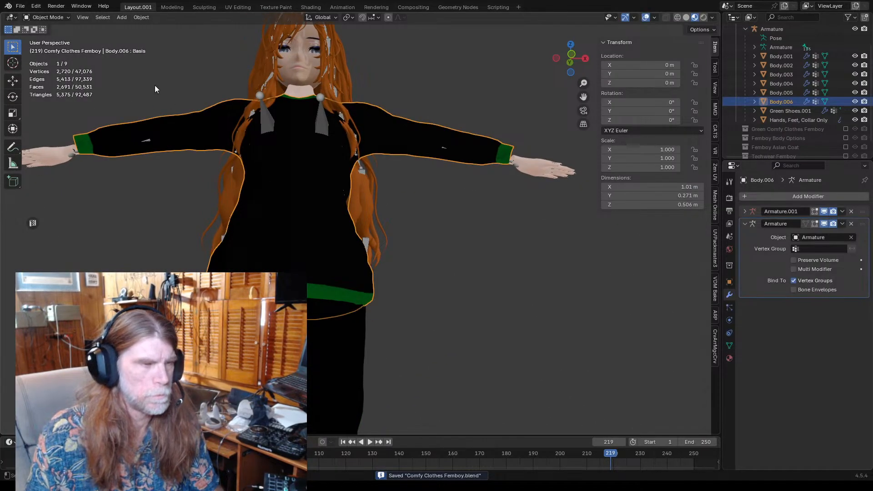
click(38, 17)
click(44, 48)
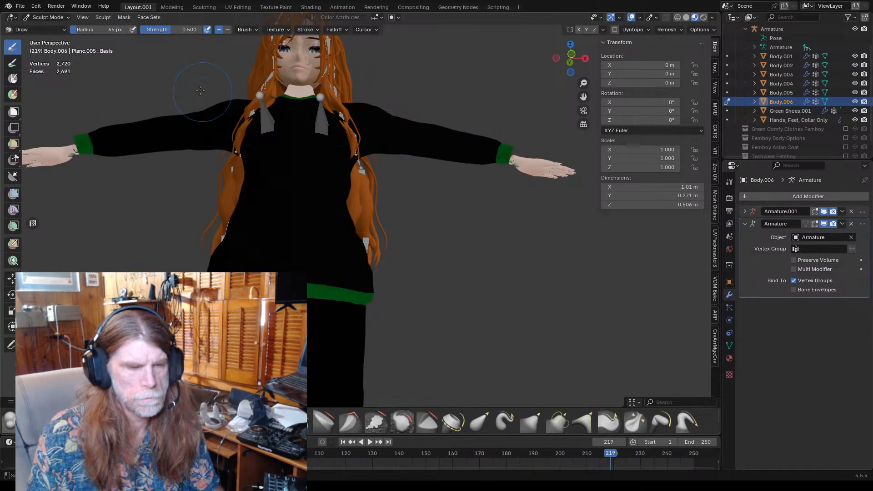
click(37, 17)
click(44, 38)
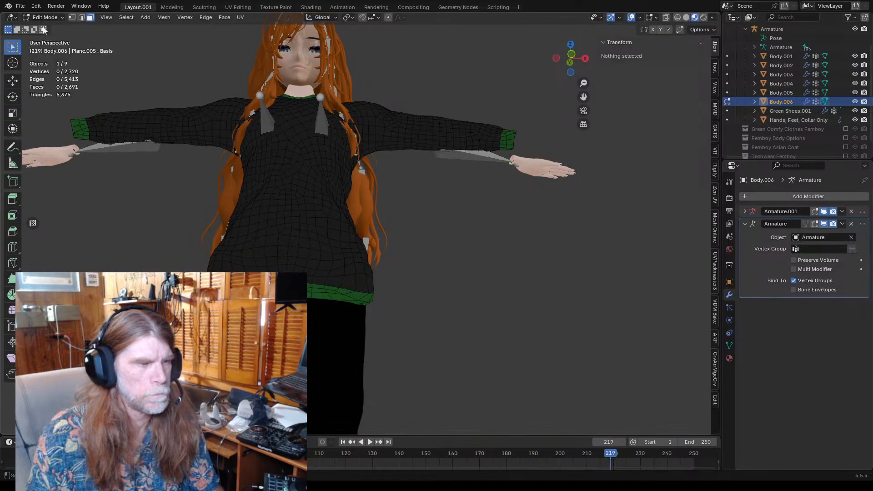
click(41, 17)
click(44, 28)
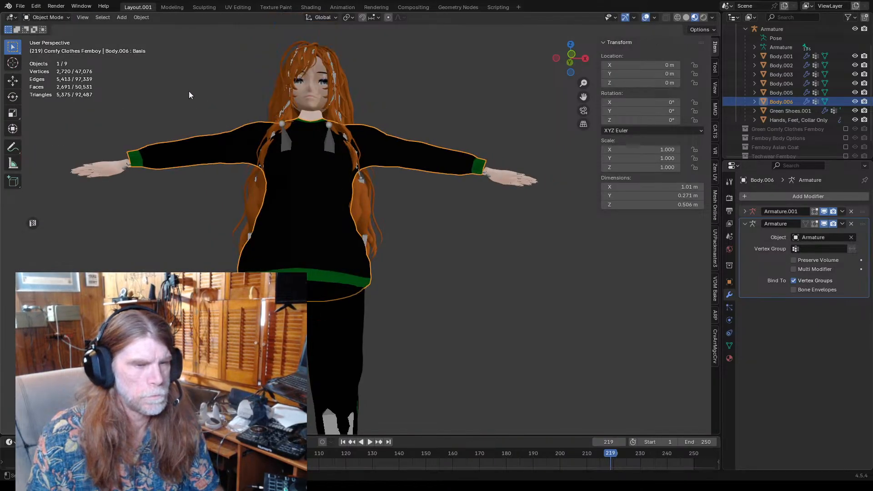
- Hide the hair mesh Body.005 so the shoulders and the hair bones are exposed
click(297, 149)
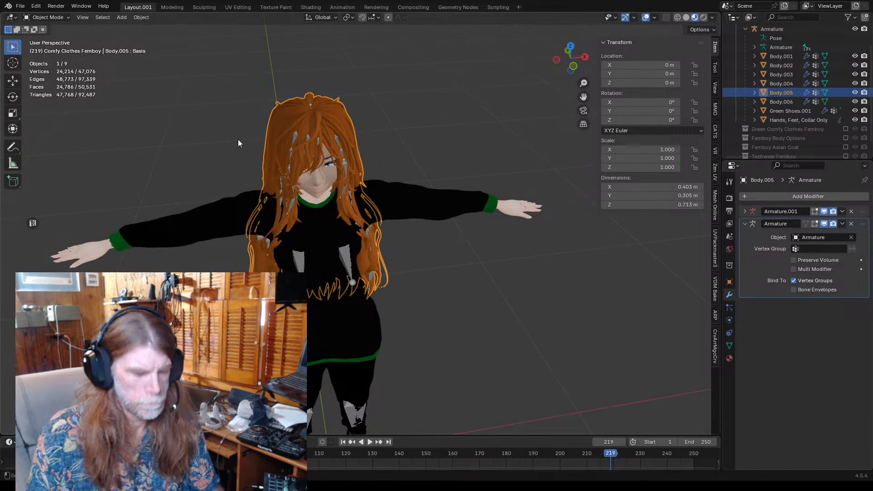
key(h)
scroll(273, 204, up, 4)
scroll(262, 191, up, 2)
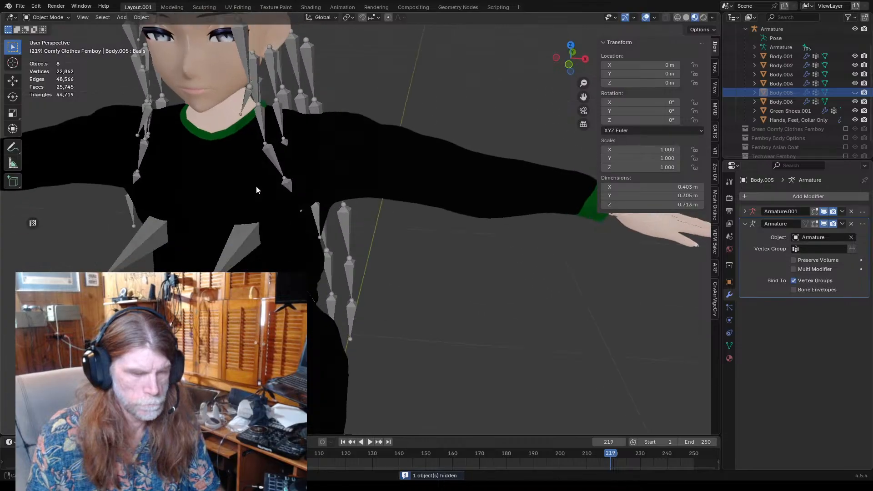
shift+middle_drag(256, 186, 230, 171)
scroll(244, 166, up, 4)
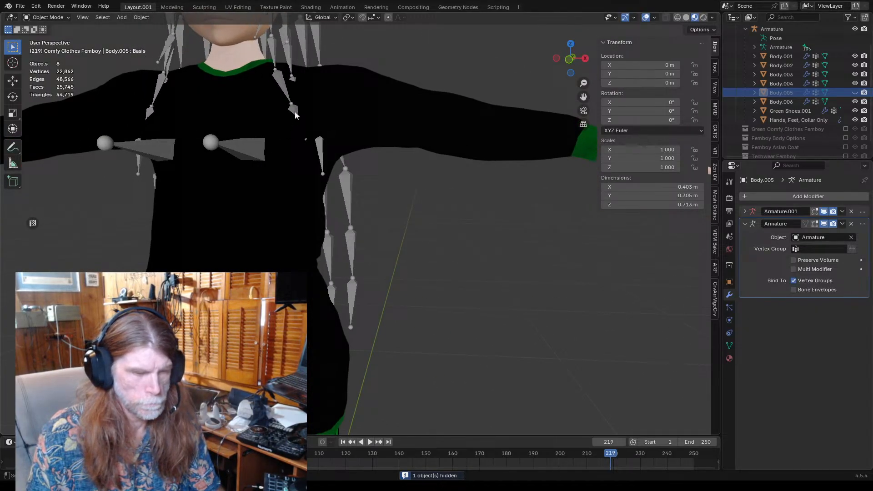
- Select the avatar's Armature through one of its exposed hair bones and switch it to Pose Mode
click(295, 112)
middle_drag(376, 177, 164, 146)
middle_drag(213, 166, 272, 160)
scroll(324, 185, down, 4)
scroll(264, 118, up, 2)
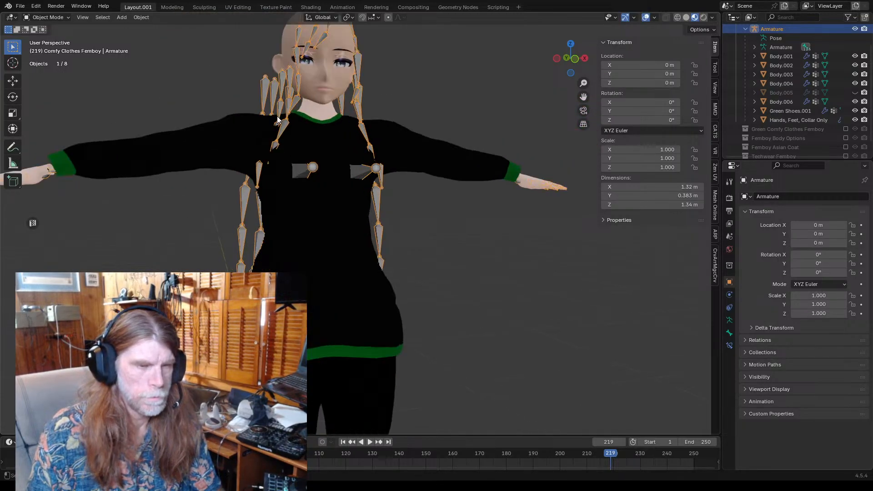
scroll(337, 151, down, 2)
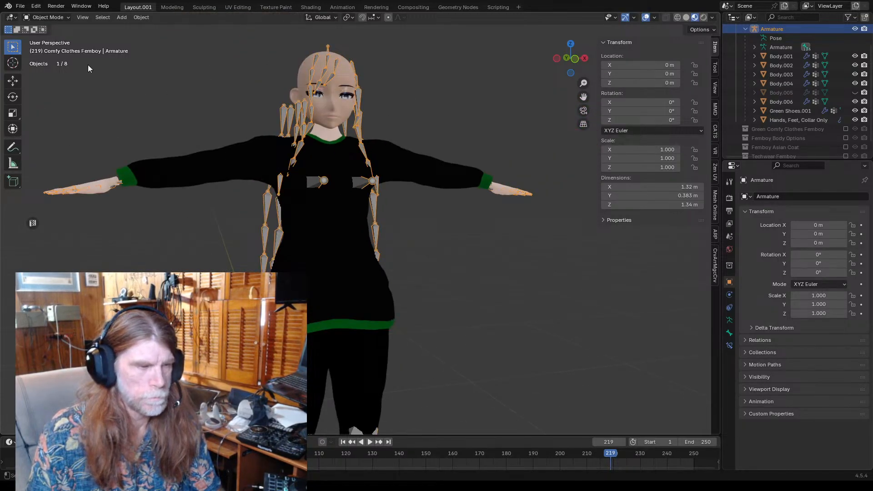
click(46, 17)
click(45, 51)
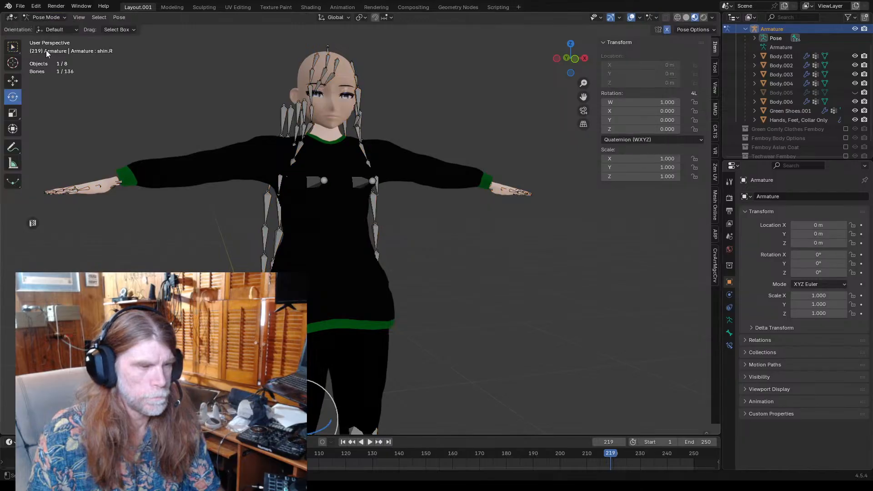
- Test-lower the upper_arm.L bone to about W 0.923, X -0.027, Y 0.114, Z -0.366, and undo the rotation
click(364, 162)
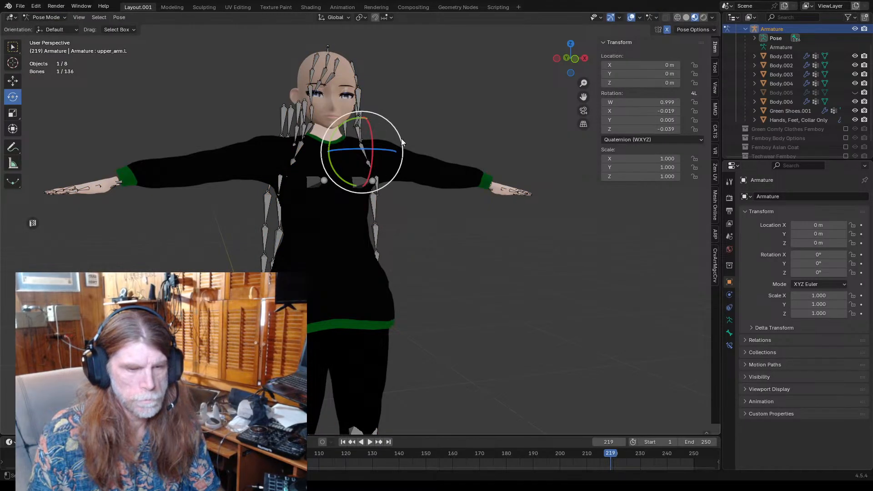
drag(399, 136, 386, 169)
mouse_move(244, 157)
middle_down()
mouse_move(401, 179)
mouse_move(433, 168)
mouse_move(245, 149)
middle_up()
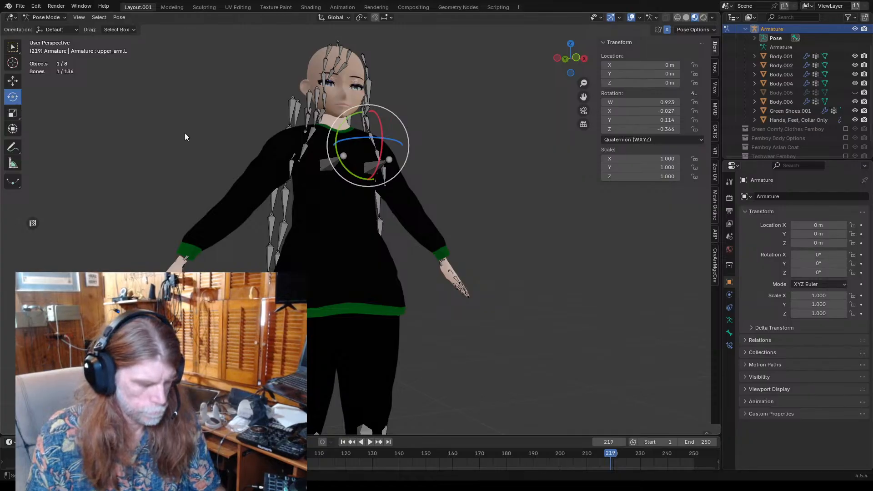
key(ctrl+z)
- Return the Armature to Object Mode, reveal the hidden hair mesh and clear the selection
key(ctrl+Tab)
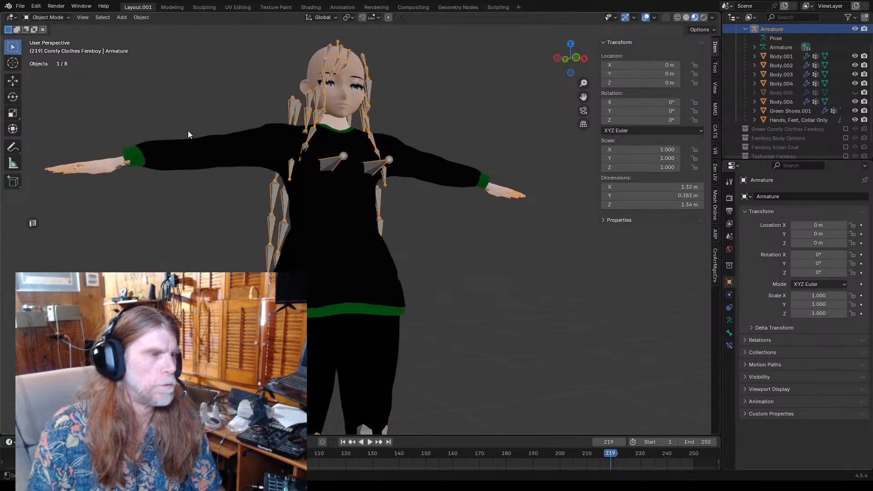
click(255, 85)
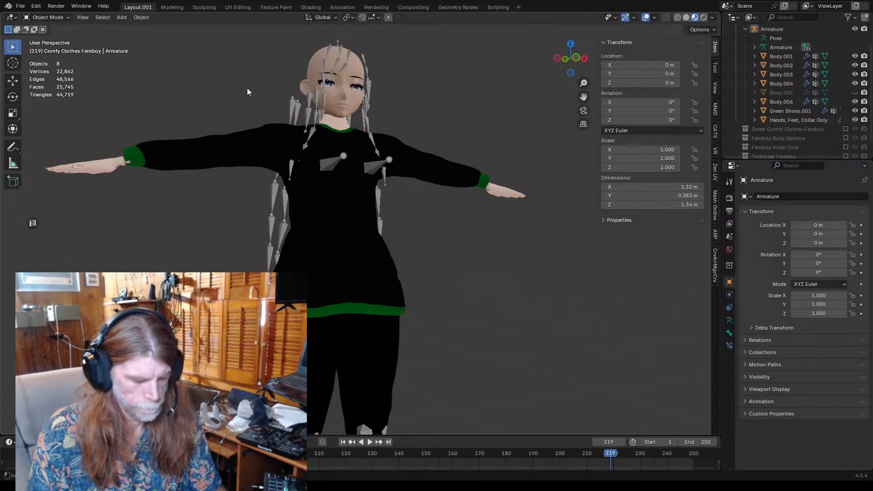
key(alt+h)
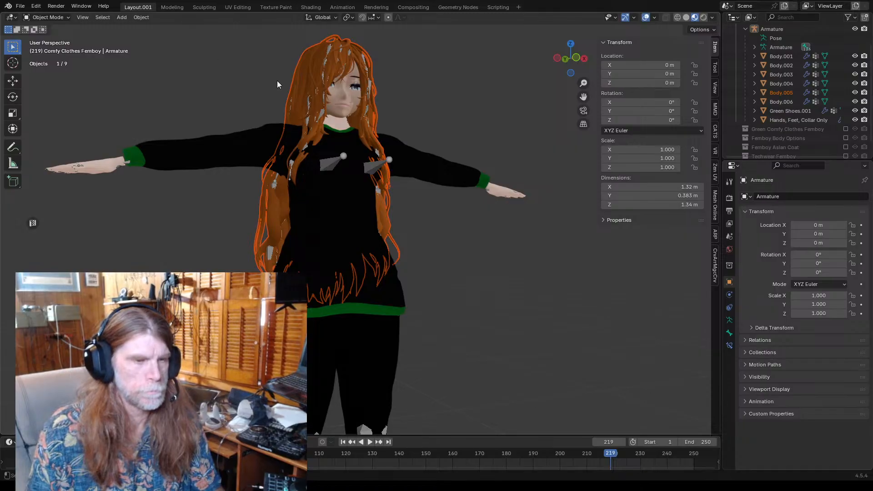
middle_drag(261, 89, 228, 102)
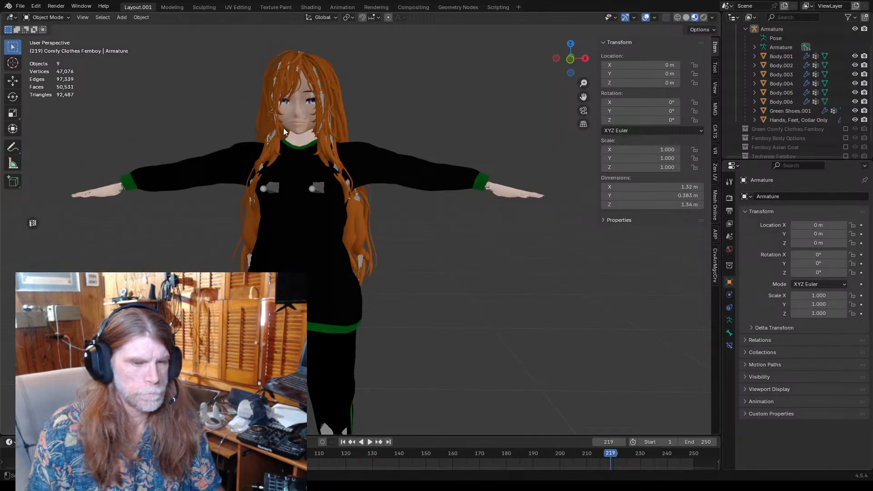
- Examine the avatar's hair and sweater from the front and the side, and select the Armature
middle_drag(283, 127, 242, 149)
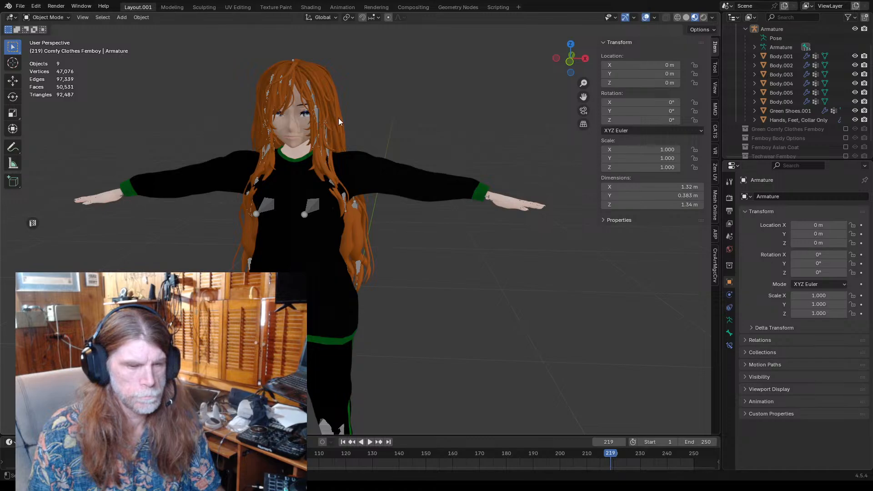
scroll(329, 132, up, 1)
middle_drag(327, 134, 372, 155)
scroll(297, 136, up, 1)
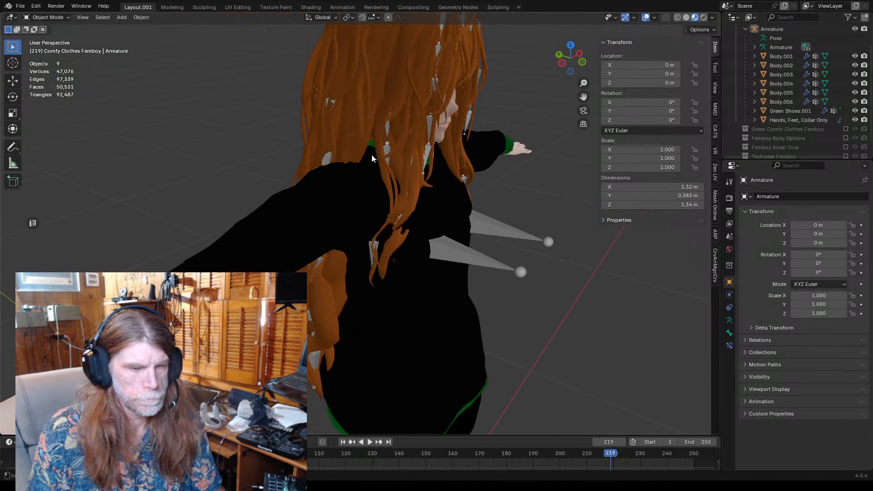
click(427, 159)
scroll(426, 128, down, 3)
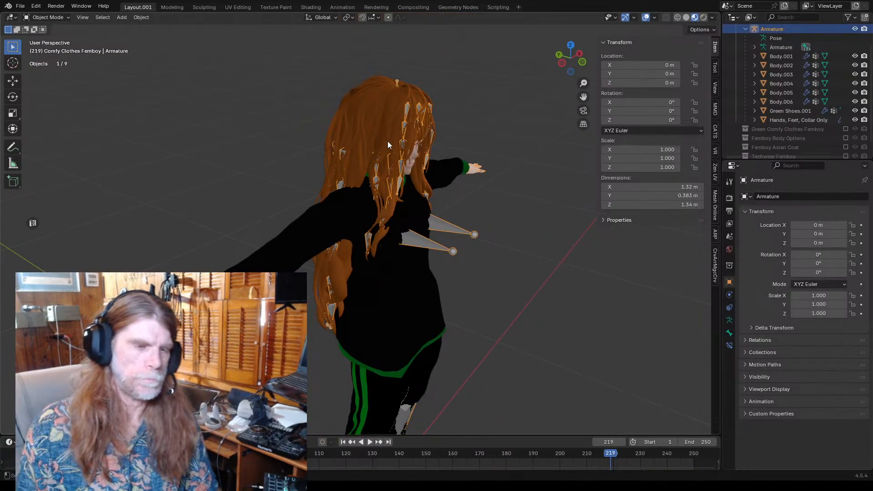
middle_drag(417, 148, 460, 149)
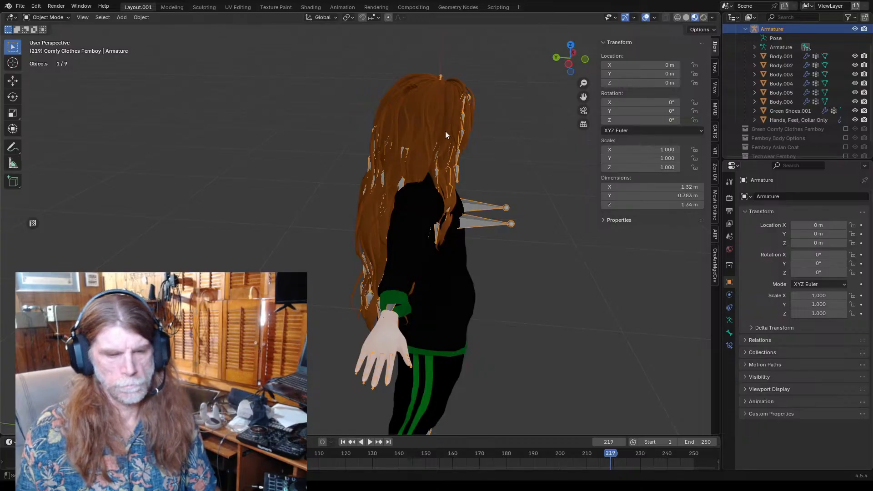
- Inspect the hair strands and their exposed bones around the face, chest and shoulders from several angles
scroll(456, 152, up, 3)
scroll(446, 150, up, 3)
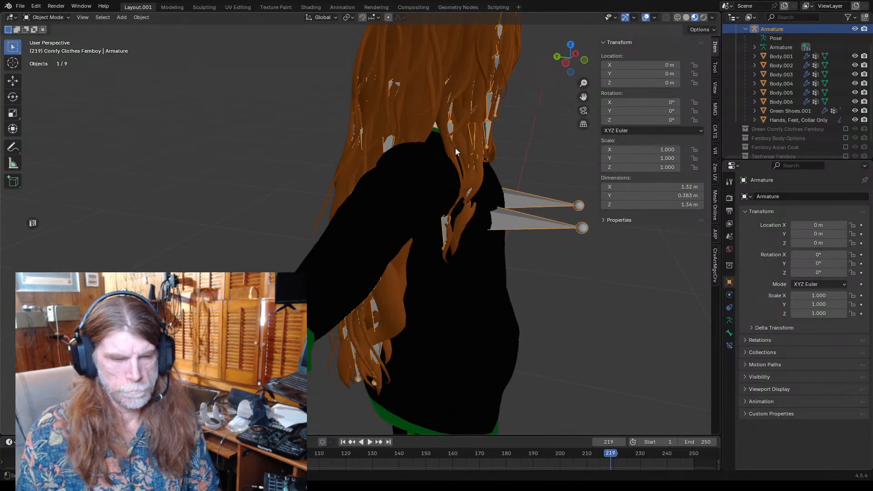
middle_drag(455, 149, 430, 157)
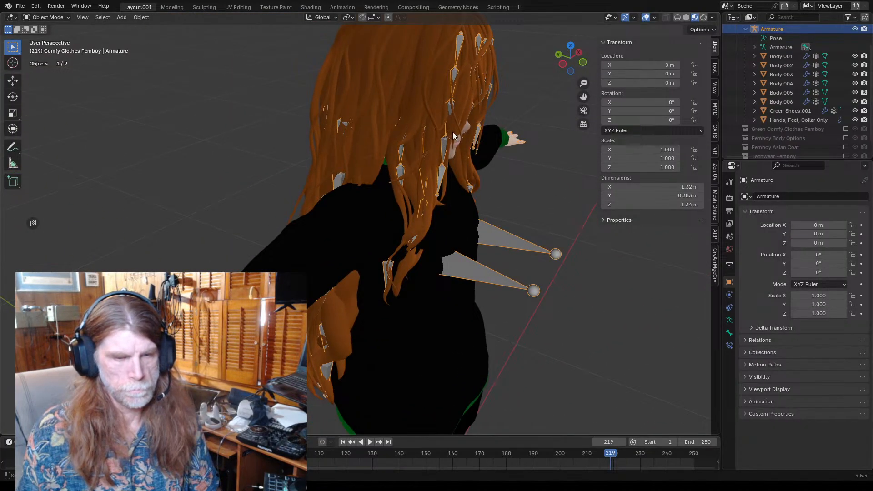
scroll(450, 131, down, 2)
scroll(460, 131, up, 2)
middle_drag(467, 131, 400, 116)
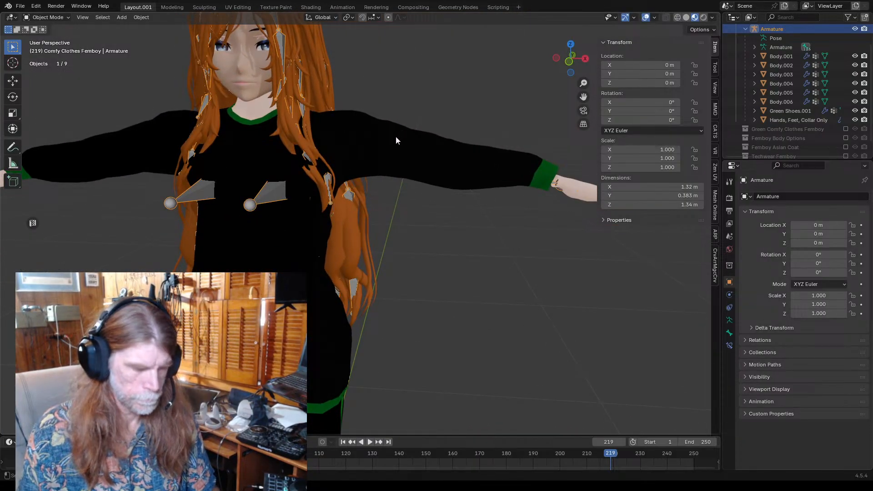
scroll(397, 173, down, 2)
scroll(346, 136, up, 4)
scroll(360, 123, down, 3)
middle_drag(376, 124, 383, 106)
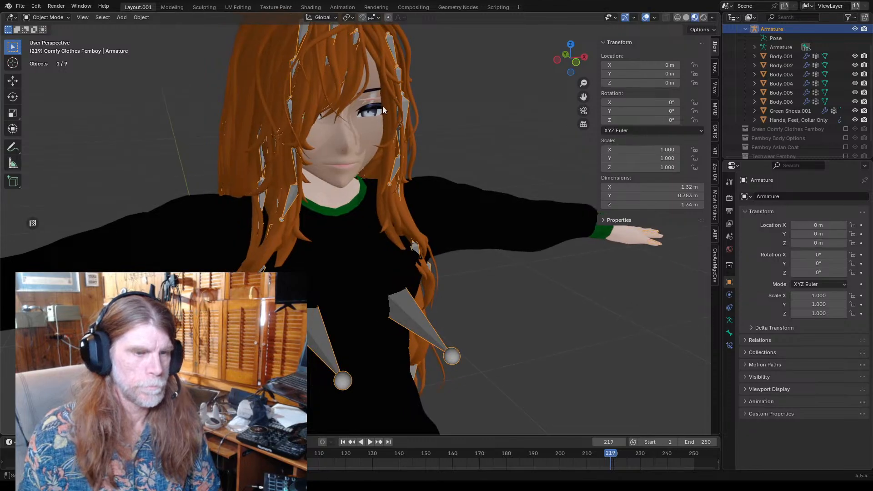
scroll(465, 130, up, 3)
middle_drag(465, 130, 370, 117)
scroll(403, 130, down, 3)
scroll(334, 111, up, 2)
middle_drag(339, 114, 320, 116)
- Move the hair mesh Body.005 about 0.012 m along the global Y axis and clear the selection
click(313, 69)
scroll(313, 69, down, 4)
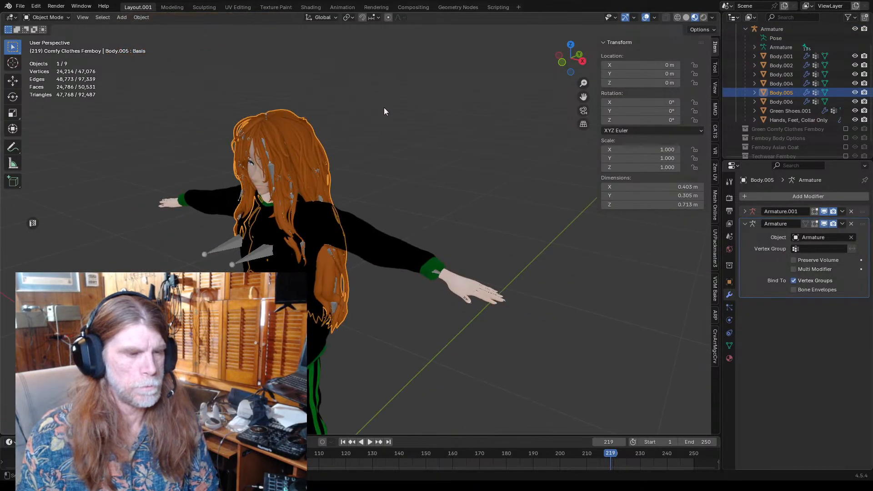
middle_drag(383, 107, 323, 103)
scroll(326, 111, up, 2)
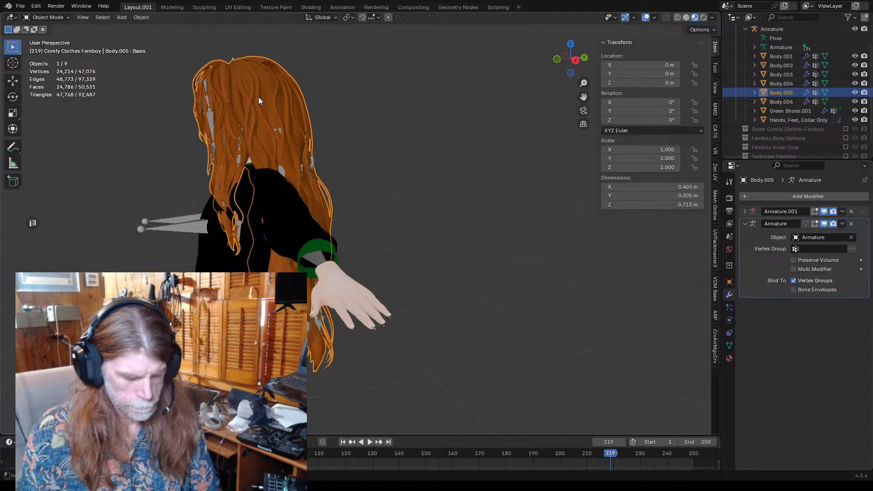
key(g)
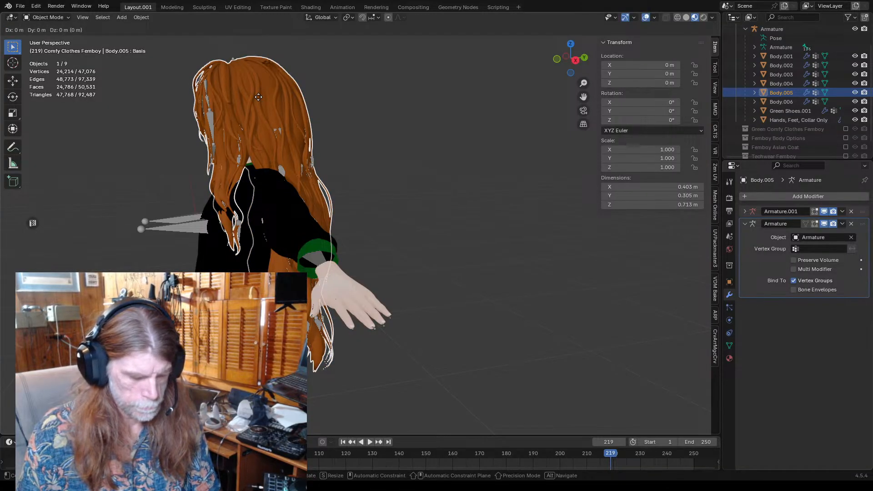
key(y)
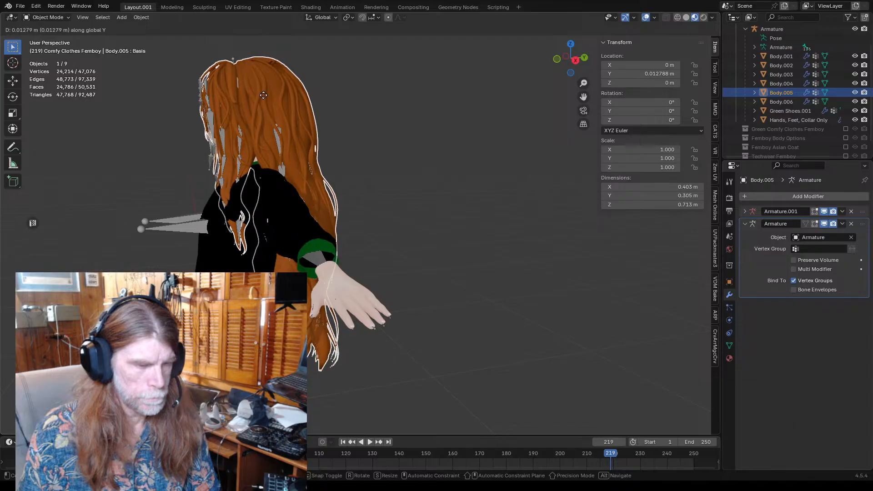
click(264, 96)
click(367, 99)
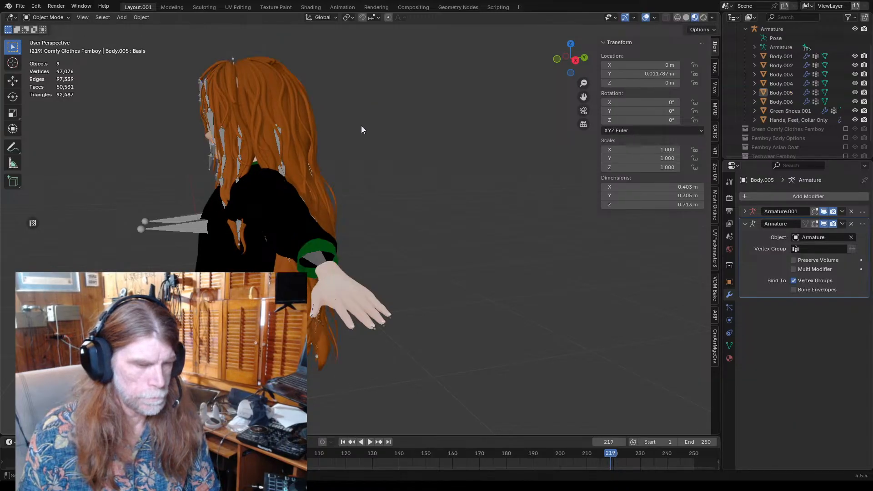
- Check the repositioned hair from the front and save the file
middle_drag(362, 125, 413, 138)
scroll(442, 131, up, 5)
scroll(392, 133, up, 3)
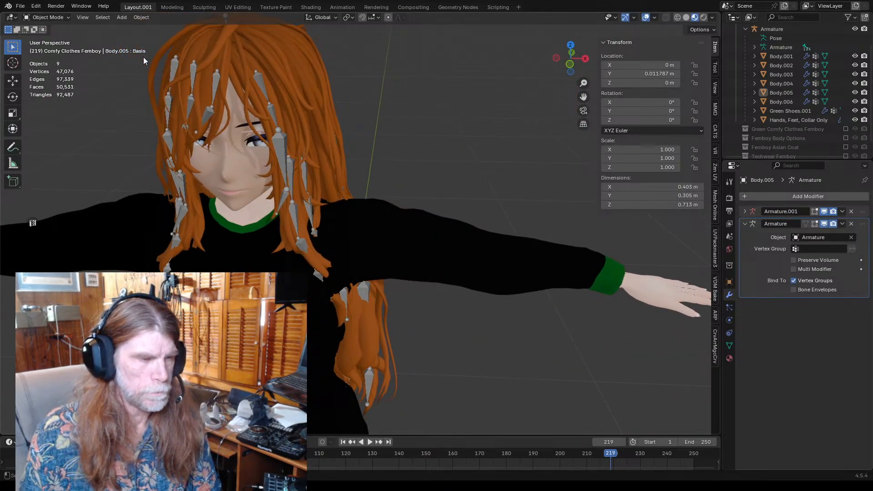
click(20, 6)
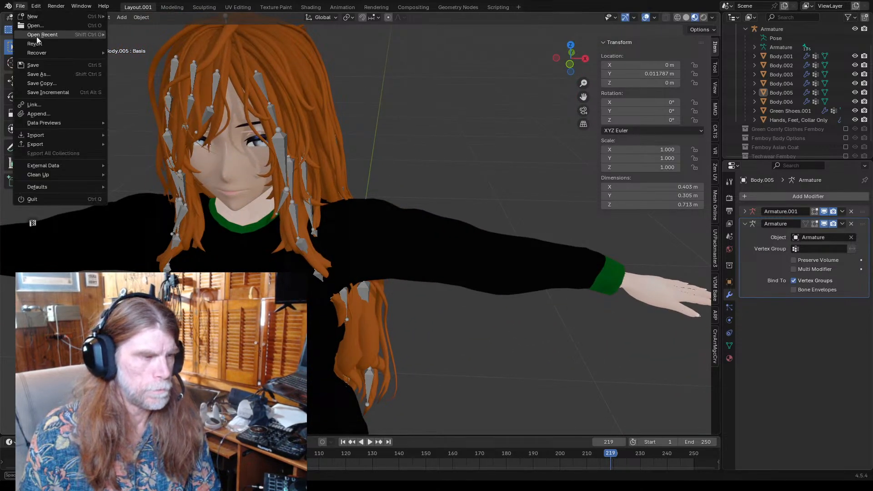
click(38, 65)
- Select the Armature through one of its front hair bones and switch it to Edit Mode
middle_drag(151, 154, 233, 151)
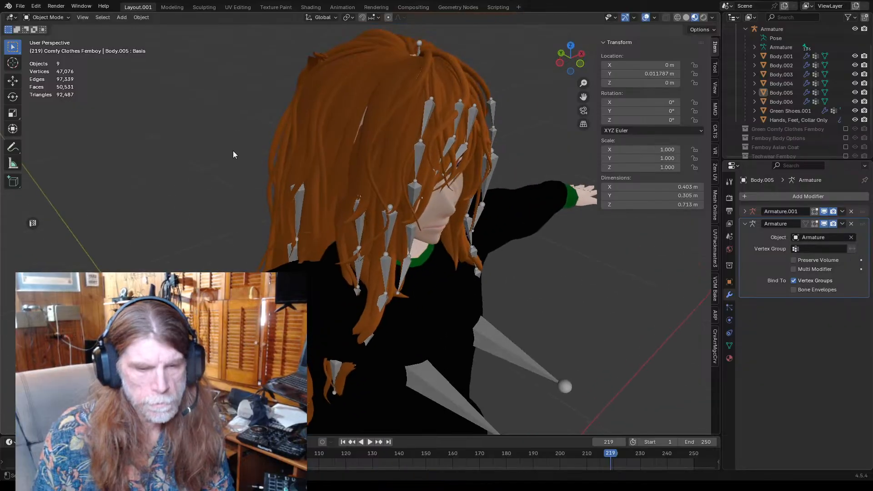
click(426, 114)
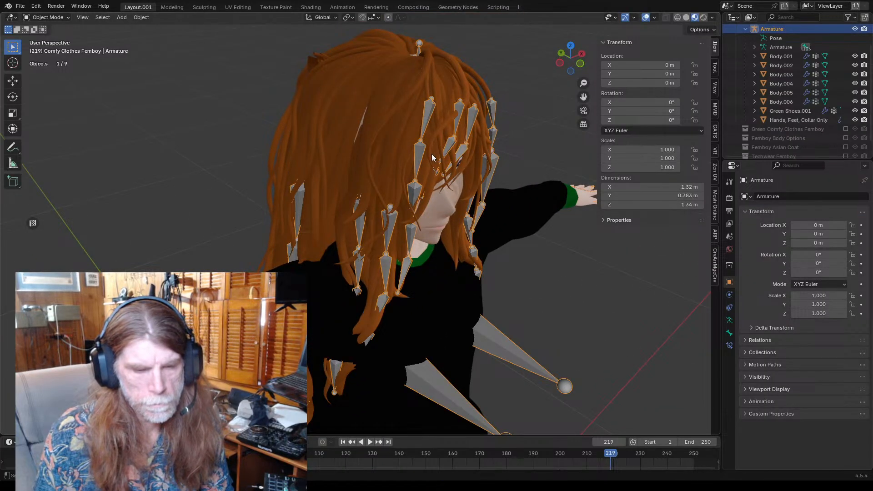
middle_drag(432, 158, 399, 137)
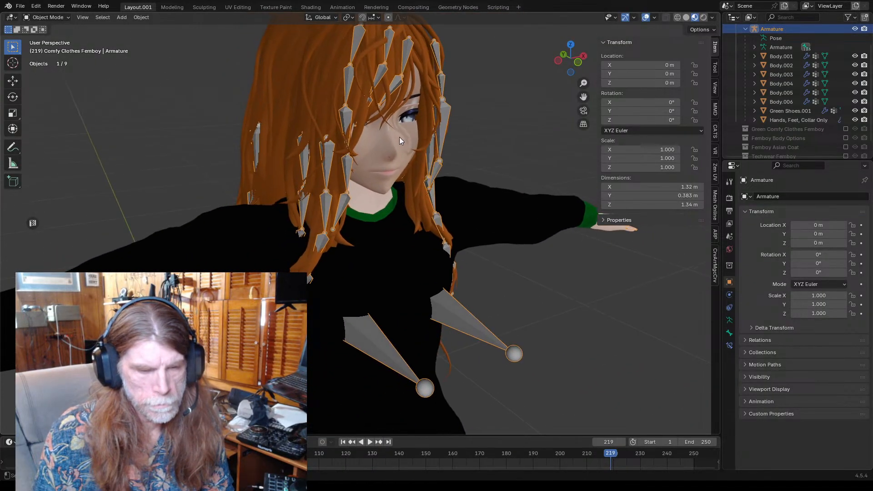
click(42, 18)
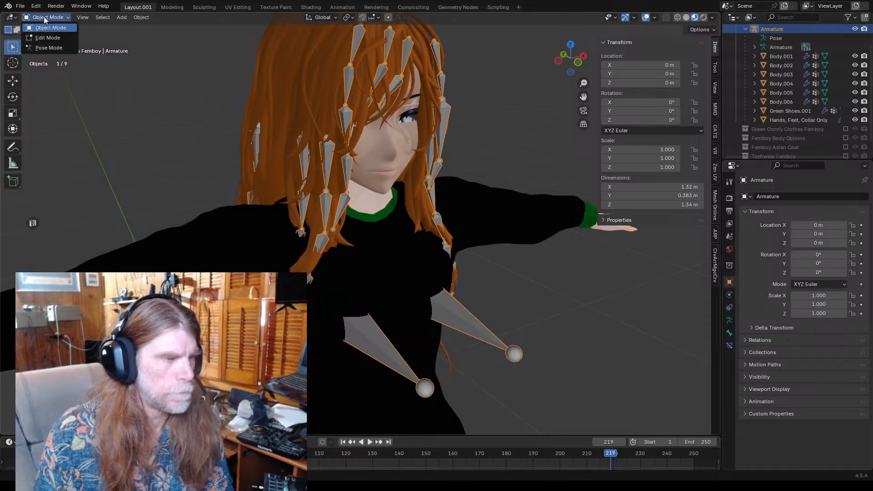
click(44, 36)
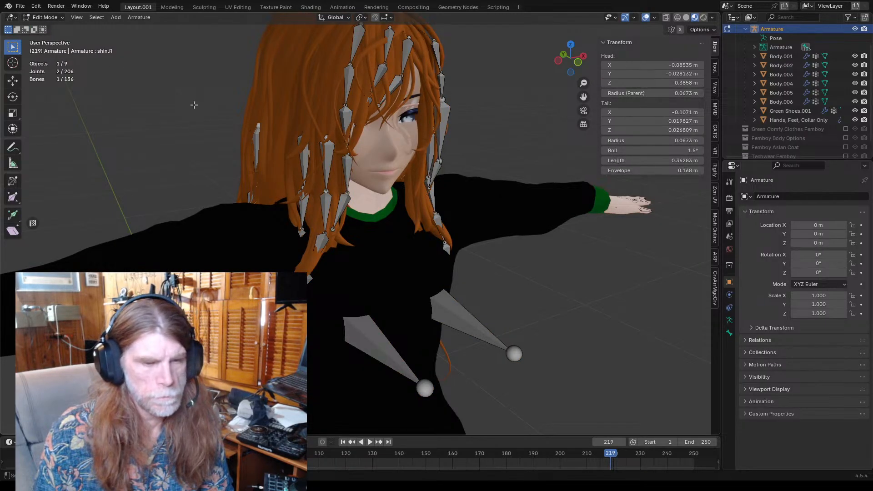
- Select the front hair bone chain from Fronthair_005 down to Fronthair_009
middle_drag(194, 105, 305, 100)
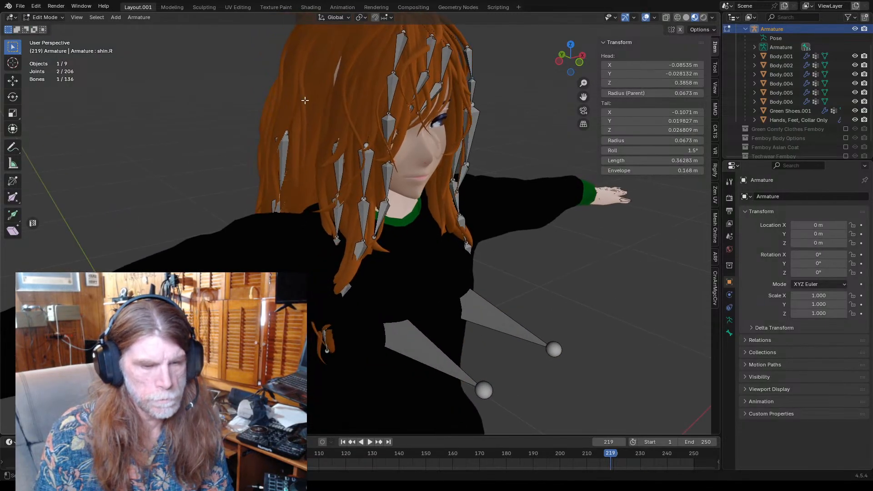
click(392, 98)
scroll(401, 112, down, 1)
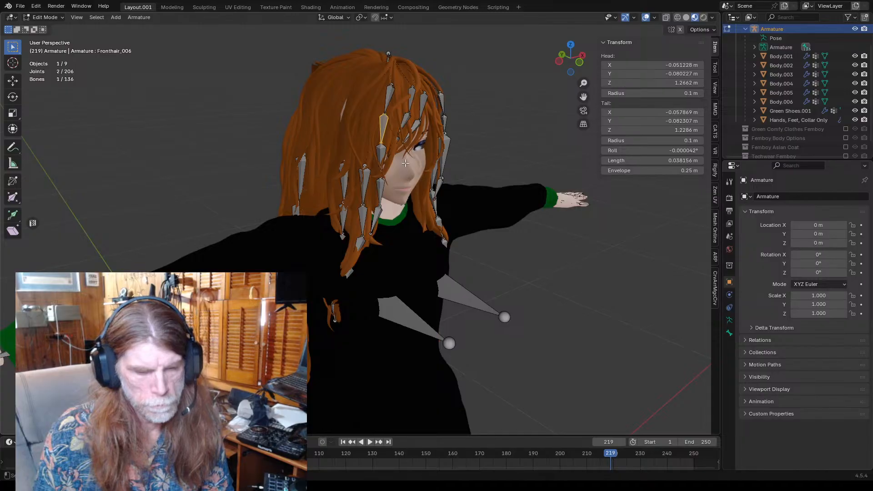
middle_drag(394, 160, 384, 135)
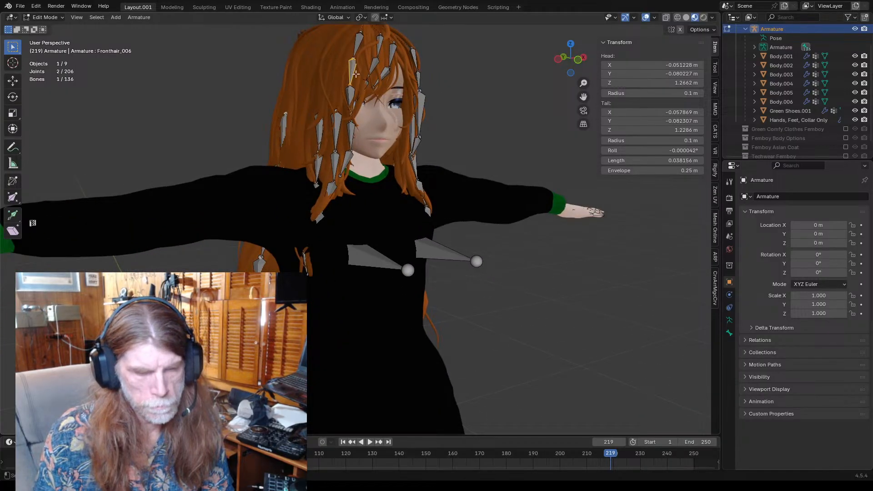
click(355, 49)
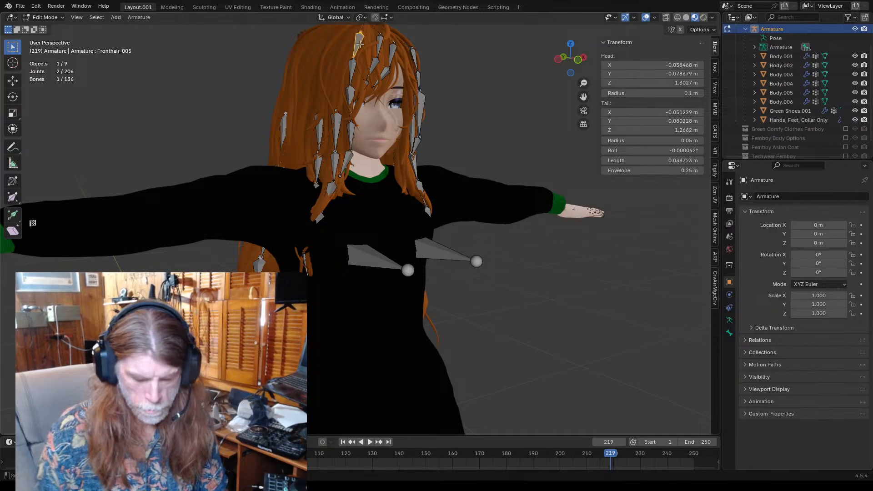
key(shift+bracketright)
key(shift+bracketright)
key(shift+bracketright)
key(shift+bracketright)
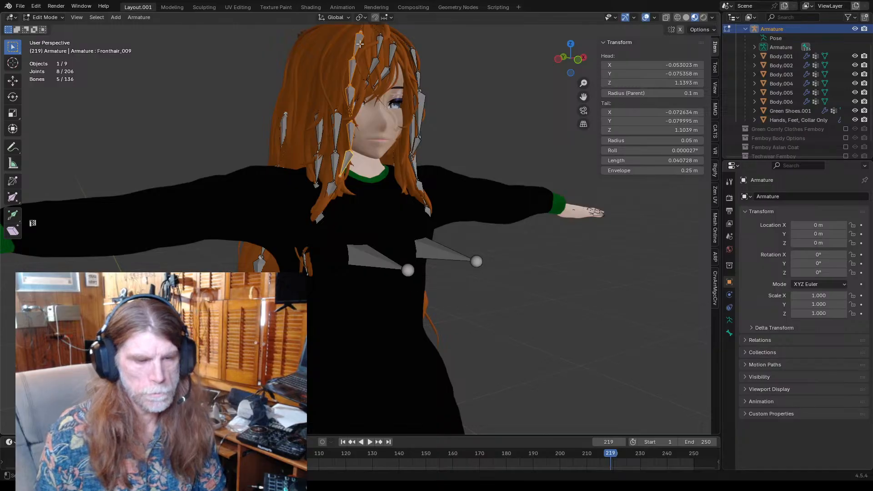
scroll(427, 128, up, 2)
middle_drag(453, 135, 378, 128)
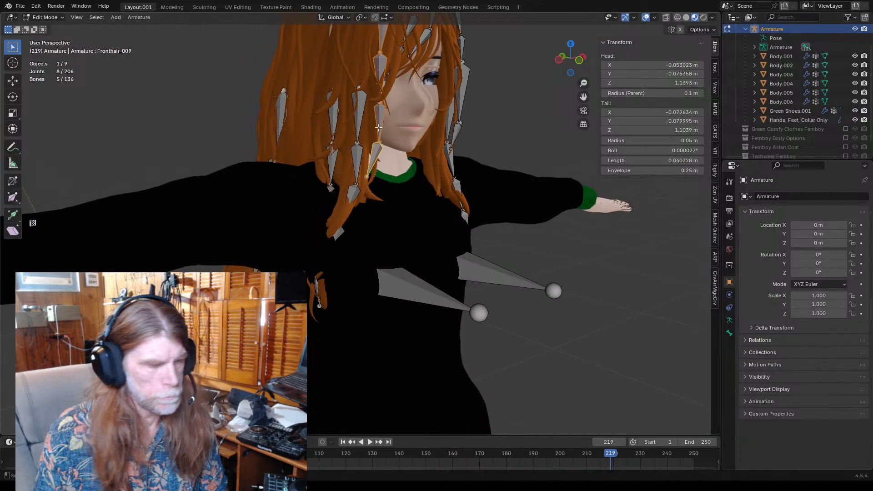
- Rotate only the Fronthair_005 bone slightly with the Rotate tool, to a roll of about -1.6°
click(13, 96)
middle_drag(270, 85, 373, 43)
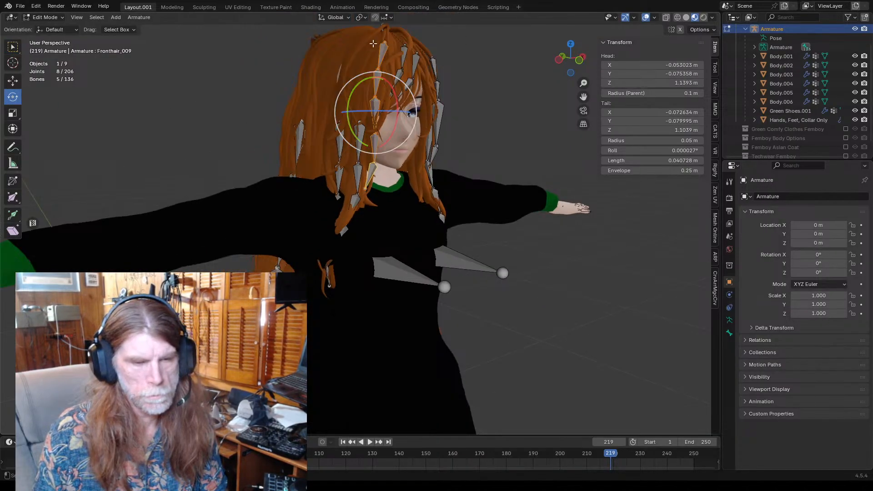
click(383, 53)
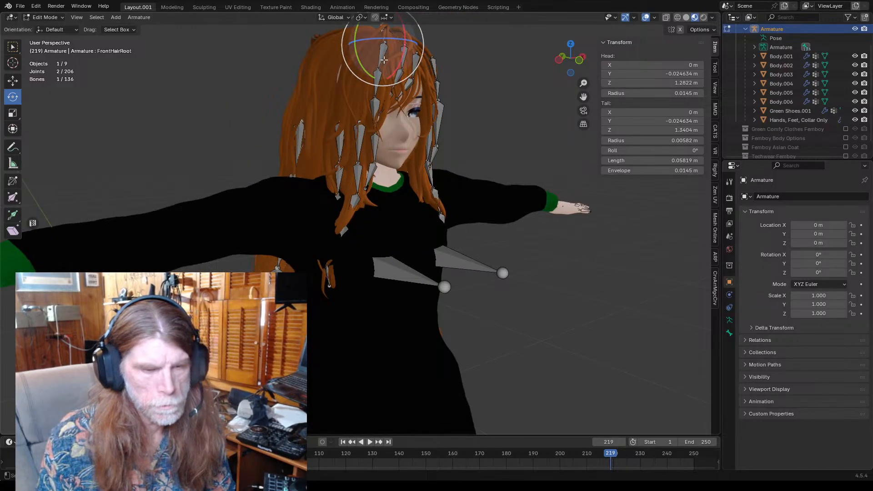
click(383, 55)
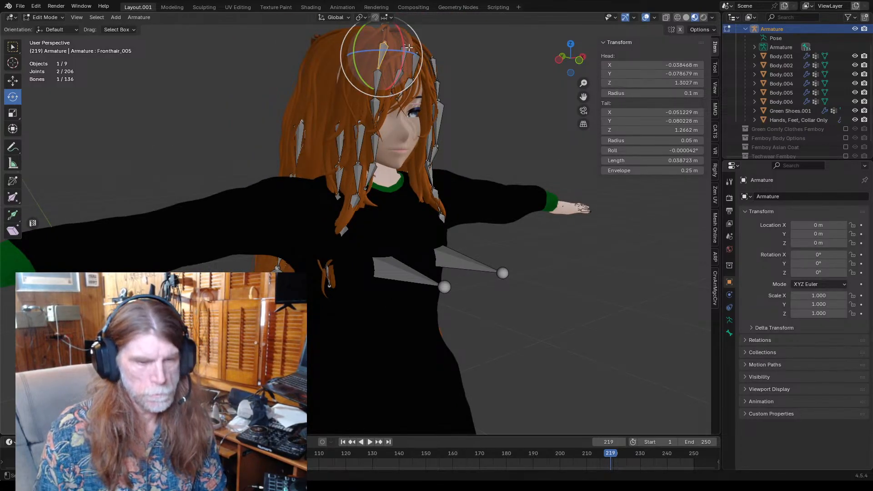
drag(421, 45, 411, 49)
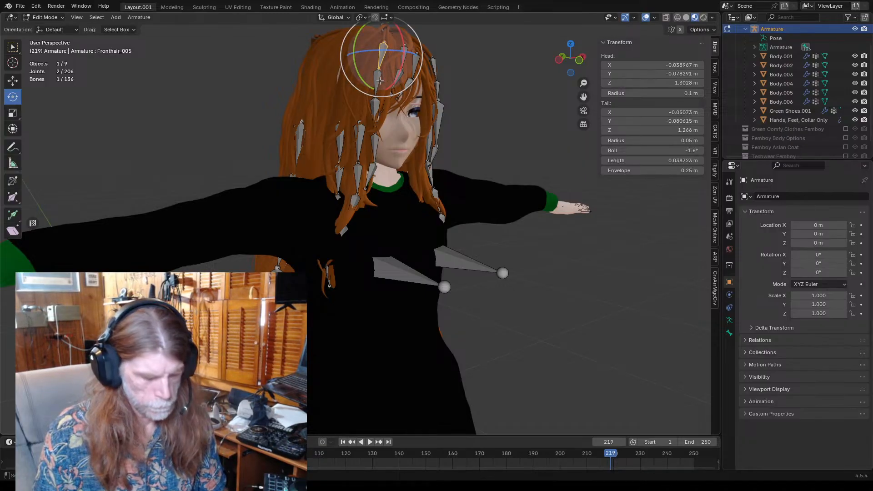
- Add Fronthair_006 through Fronthair_009 to the selection, try a slight rotation of the whole chain, and undo it
shift+click(378, 79)
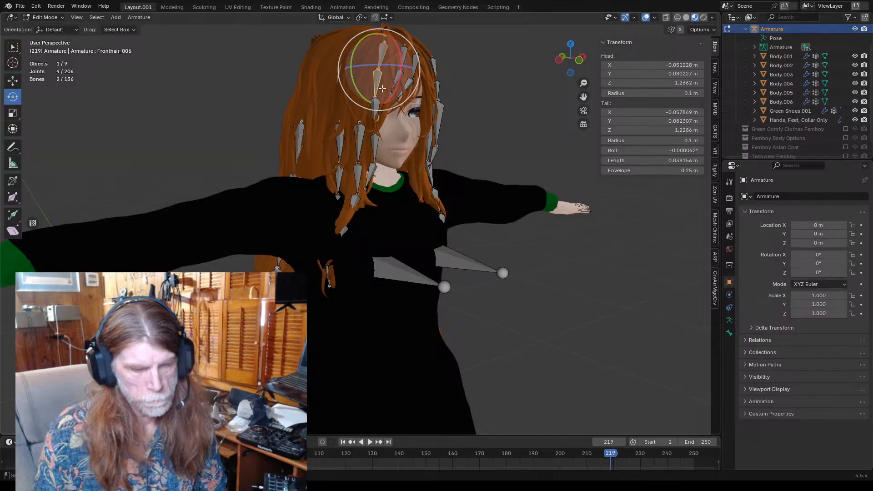
shift+click(377, 110)
shift+click(376, 142)
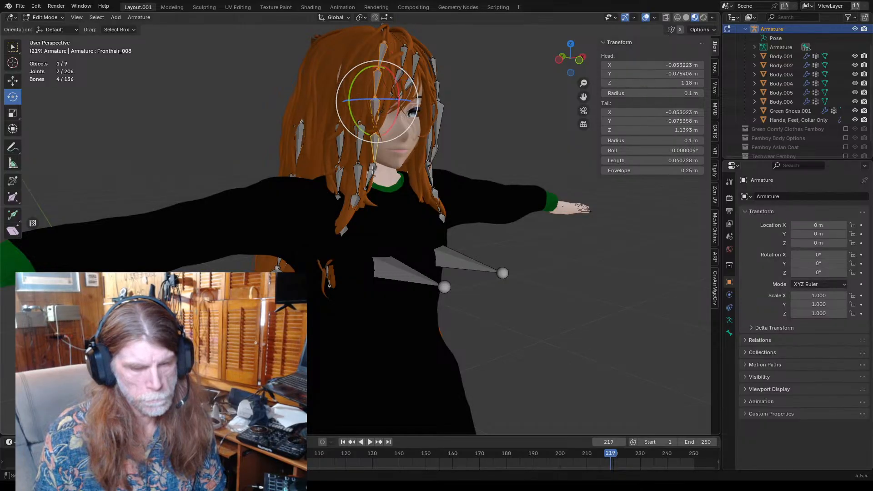
shift+click(373, 171)
drag(415, 103, 413, 101)
key(ctrl+z)
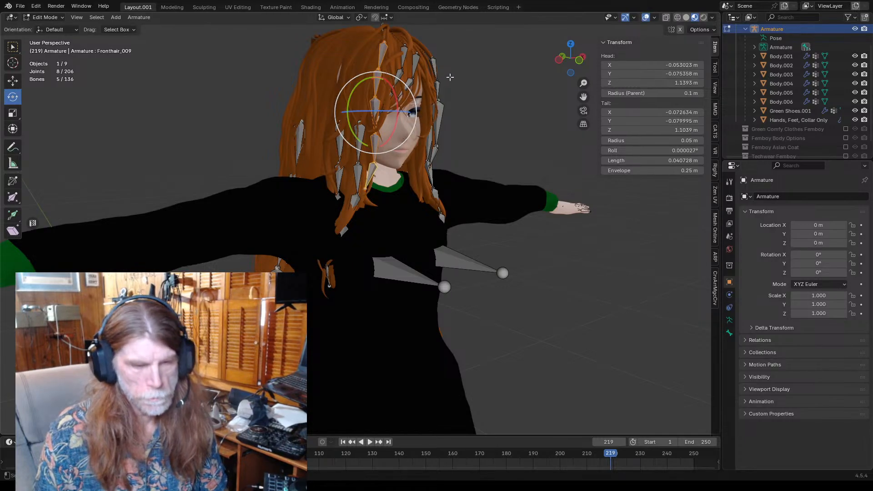
key(ctrl+z)
key(ctrl+z)
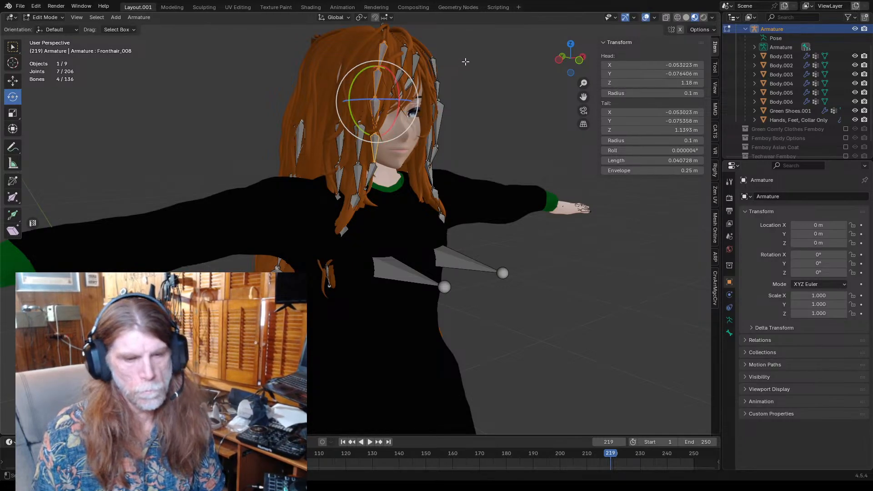
- Check the Fronthair_018_R bone and the strand tip bone below it, and select the Fronthair_022_R bone beside them
scroll(425, 78, down, 1)
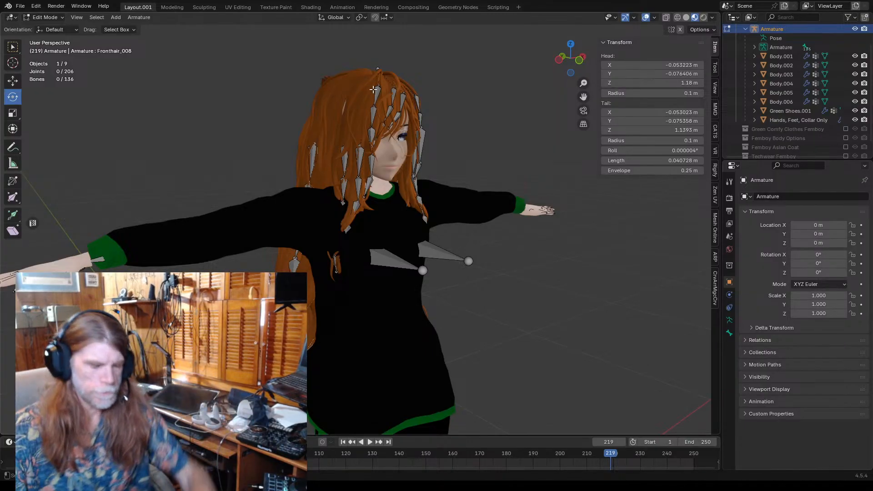
scroll(349, 148, up, 2)
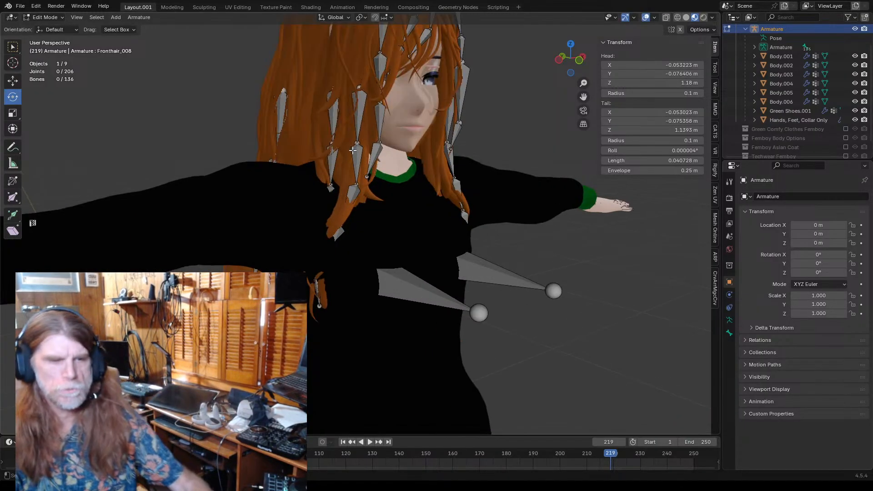
click(348, 187)
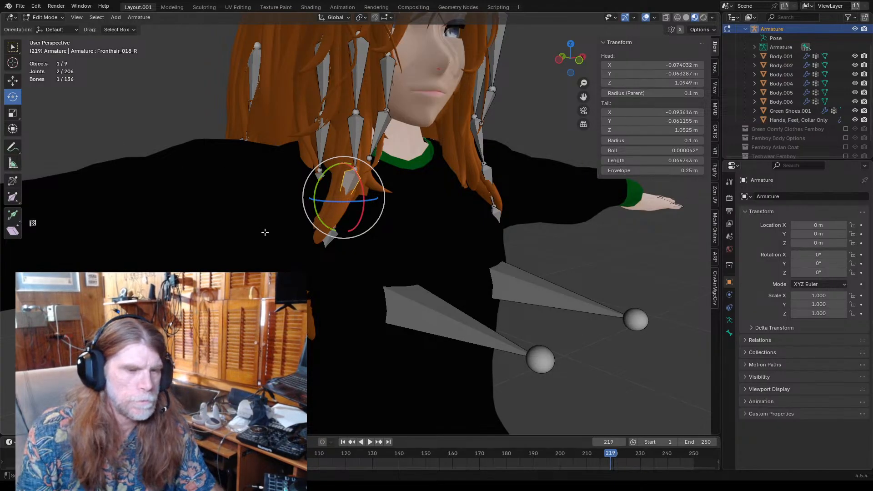
click(326, 240)
click(314, 151)
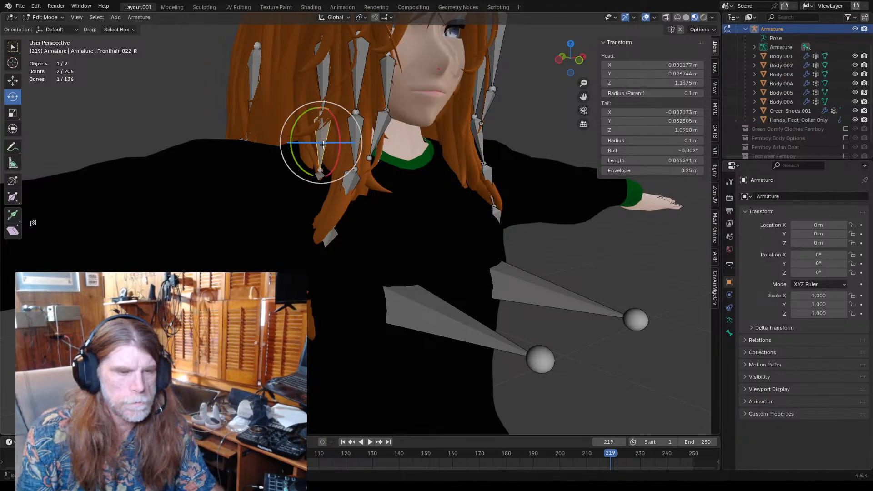
click(713, 30)
click(714, 30)
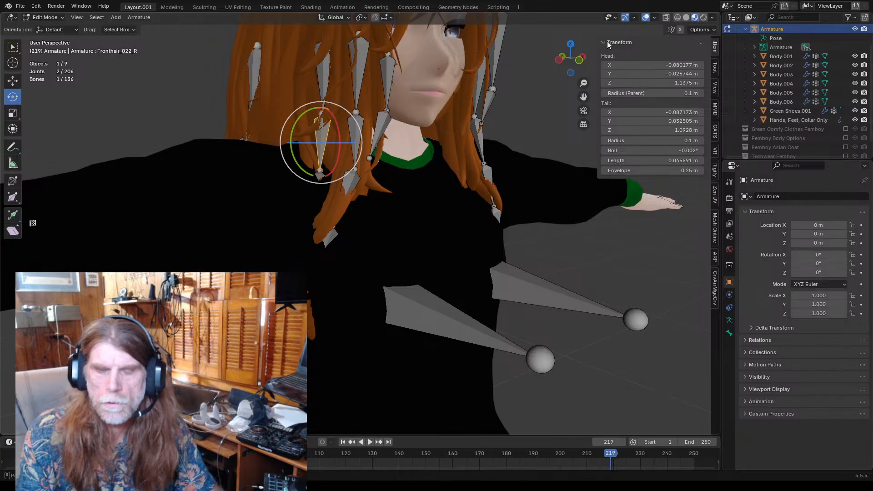
- Take the armature out of Edit Mode and return it to Object Mode
scroll(500, 105, down, 2)
middle_drag(523, 110, 450, 108)
scroll(146, 54, down, 3)
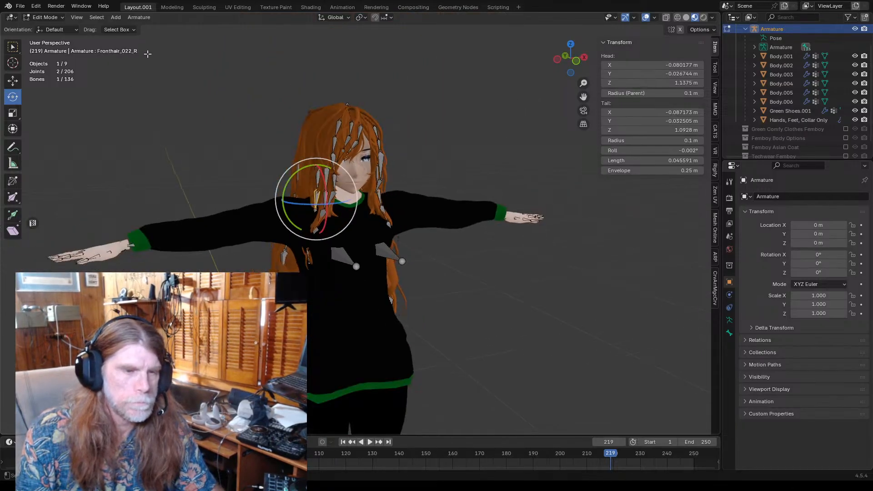
scroll(166, 88, down, 1)
click(47, 18)
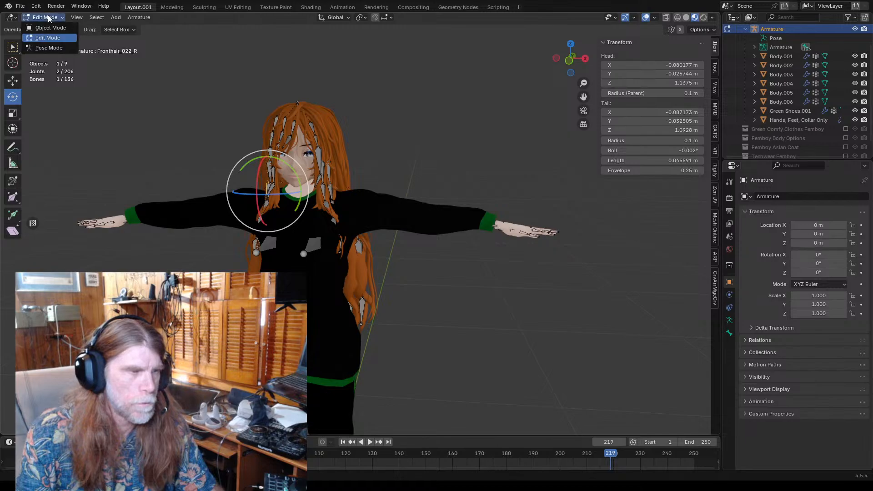
click(50, 28)
- Check the hair and its bones around the avatar, and save the file under its existing name
middle_drag(252, 105, 406, 147)
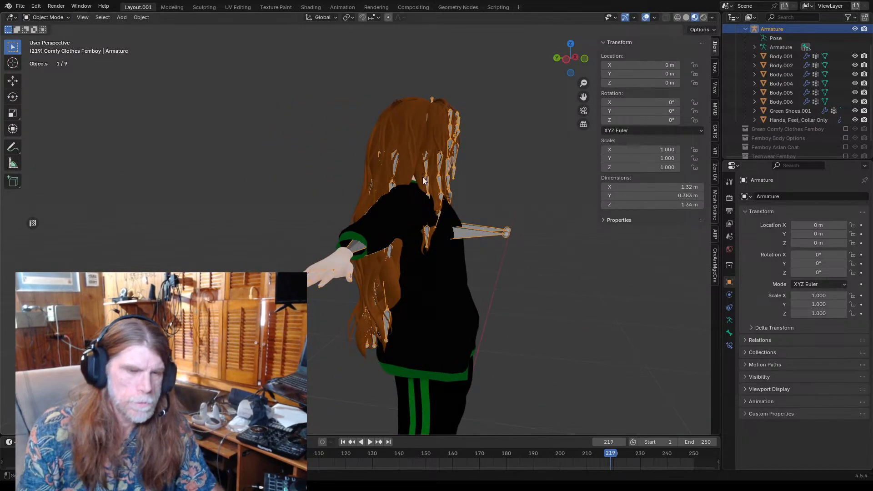
middle_drag(477, 209, 458, 242)
scroll(323, 245, up, 4)
scroll(397, 174, down, 4)
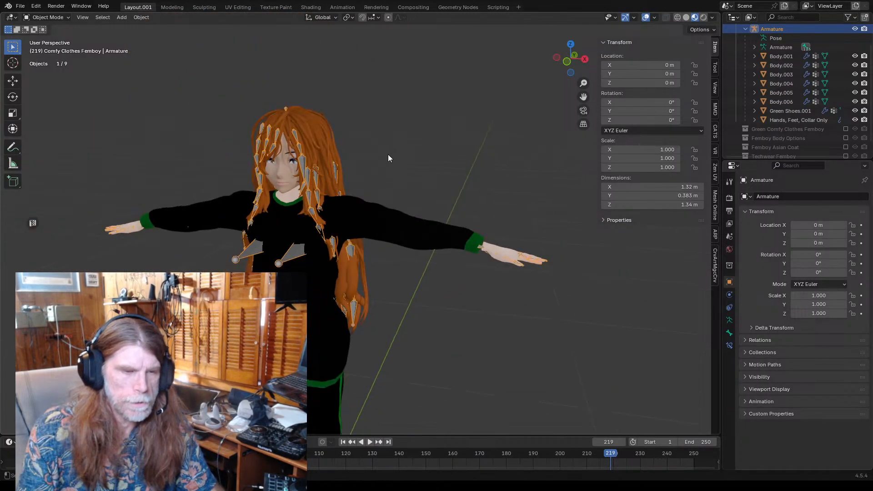
middle_drag(389, 159, 414, 165)
scroll(477, 172, up, 3)
scroll(412, 162, down, 3)
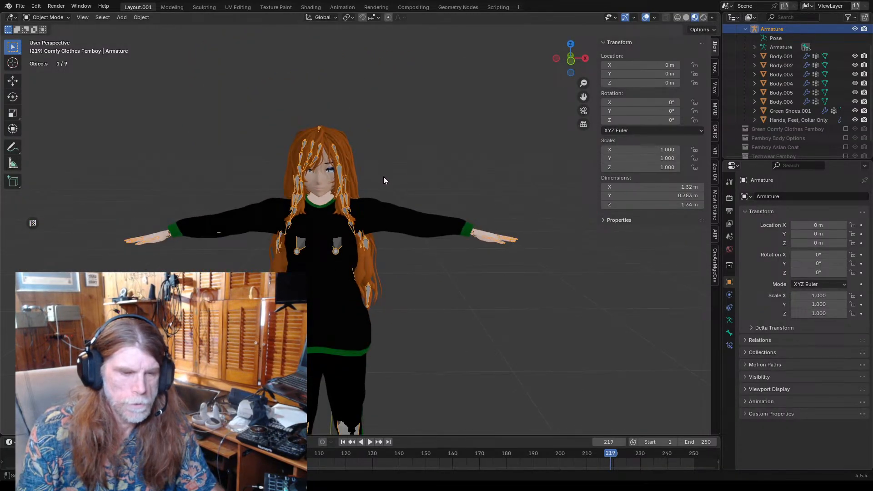
click(20, 6)
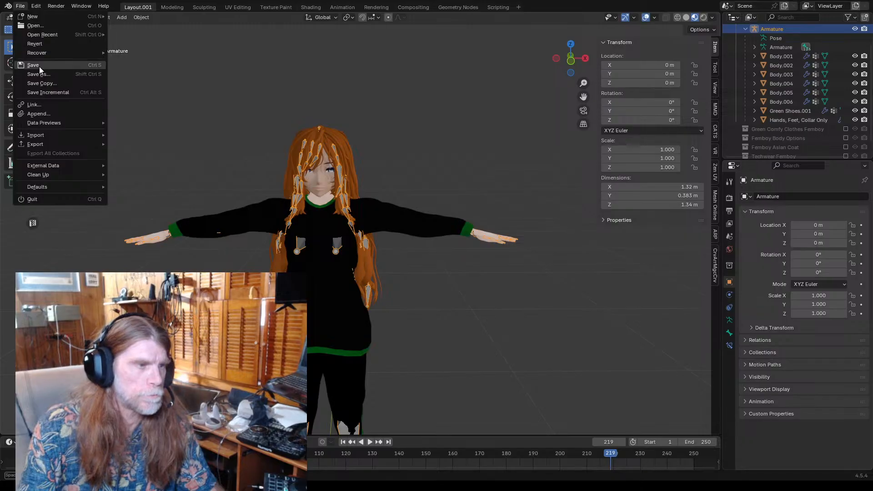
click(51, 66)
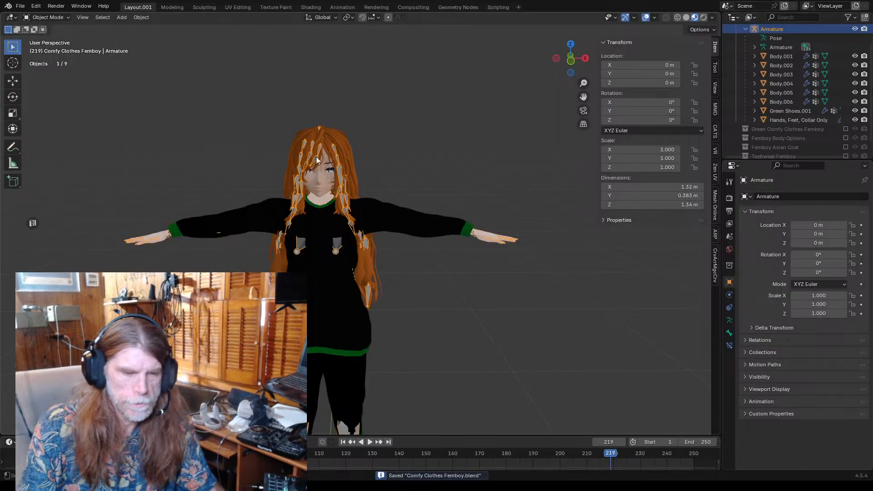
- Examine the whole avatar with its hair and bones from several angles and distances
mouse_move(439, 232)
middle_down()
mouse_move(536, 210)
mouse_move(517, 175)
mouse_move(444, 165)
mouse_move(444, 216)
mouse_move(433, 230)
mouse_move(465, 219)
mouse_move(406, 247)
mouse_move(453, 211)
mouse_move(477, 235)
mouse_move(520, 228)
mouse_move(446, 225)
middle_up()
scroll(444, 217, up, 2)
scroll(452, 197, down, 3)
scroll(466, 219, up, 4)
scroll(519, 228, down, 3)
scroll(446, 225, down, 2)
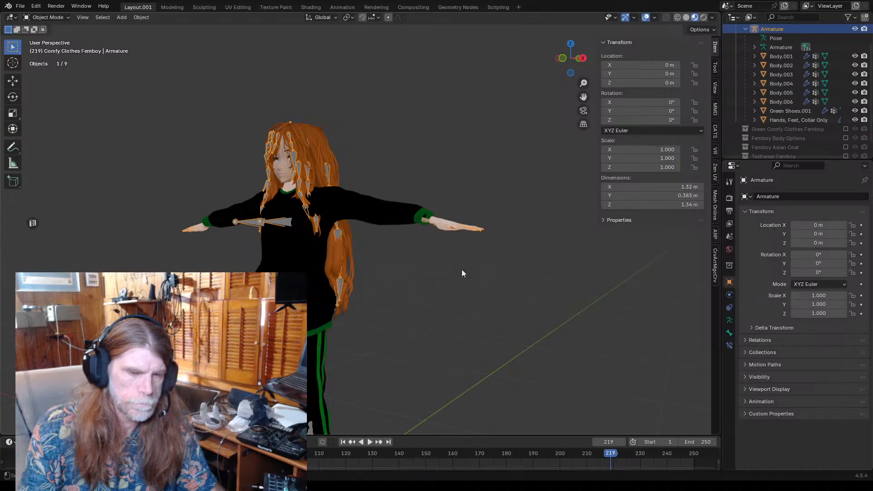
middle_drag(462, 269, 477, 258)
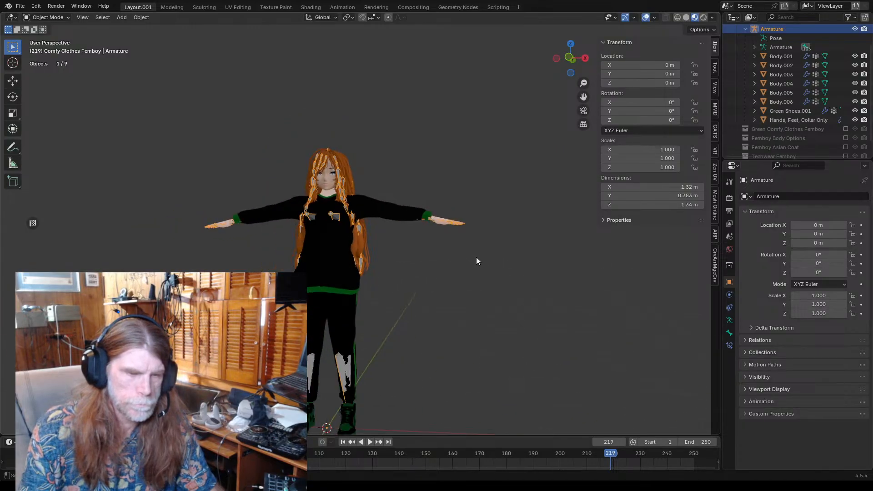
- Select the Hands, Feet, Collar Only mesh and inspect how the hands meet the sweater cuffs
click(435, 219)
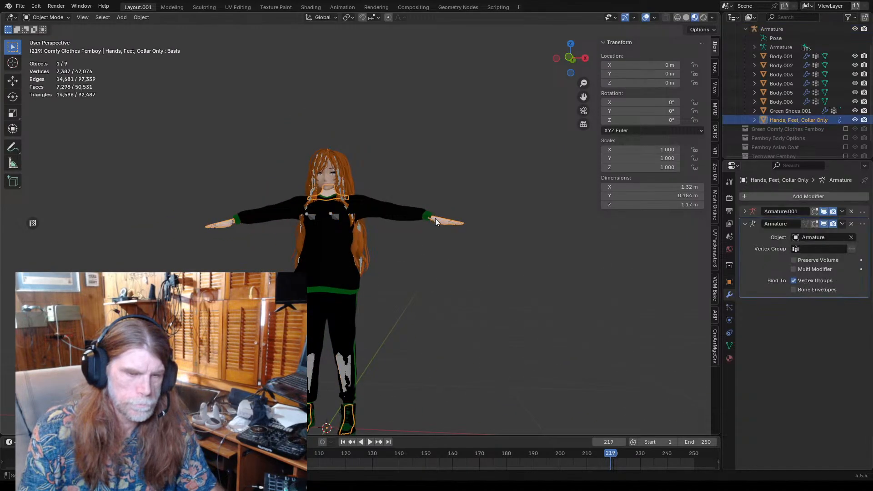
scroll(430, 239, up, 4)
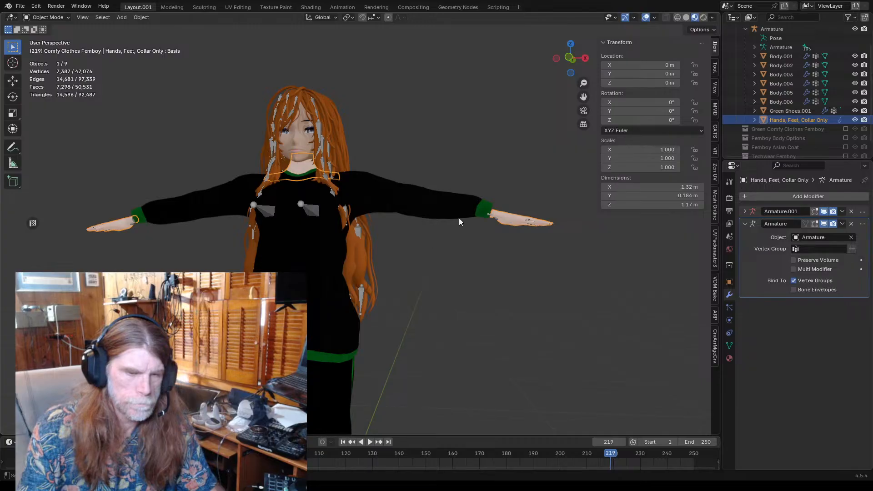
scroll(456, 218, down, 1)
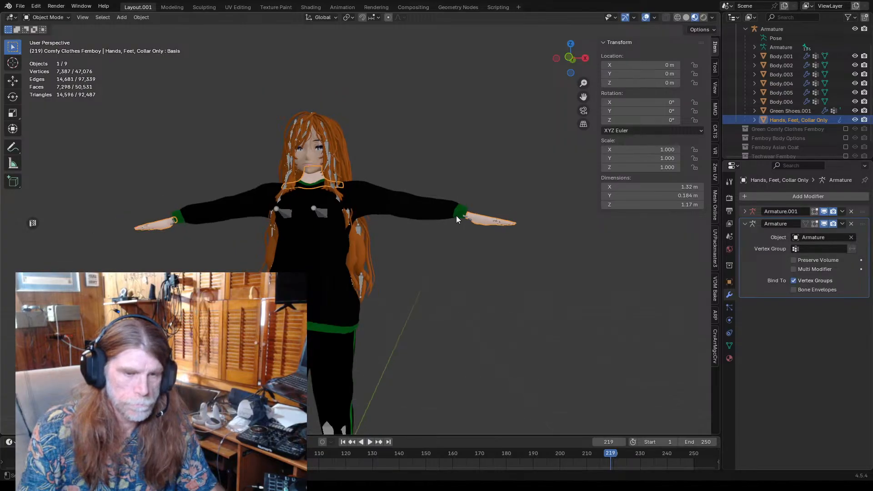
middle_drag(443, 243, 434, 295)
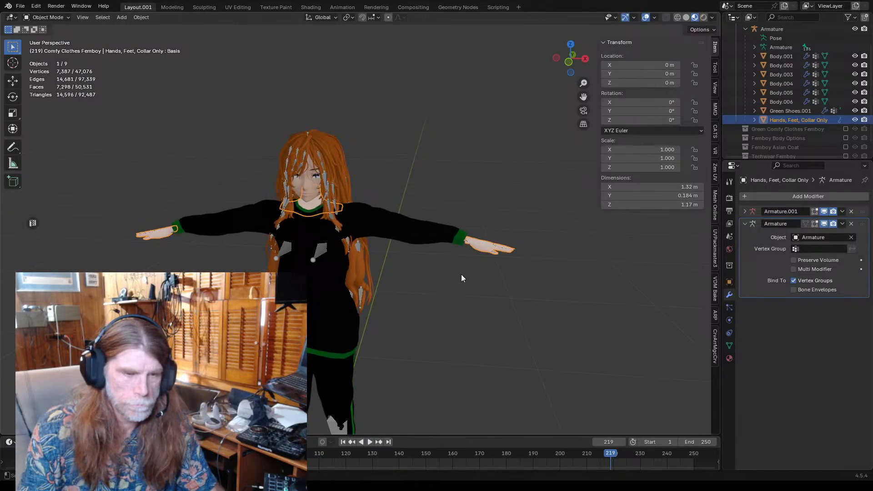
scroll(432, 272, up, 1)
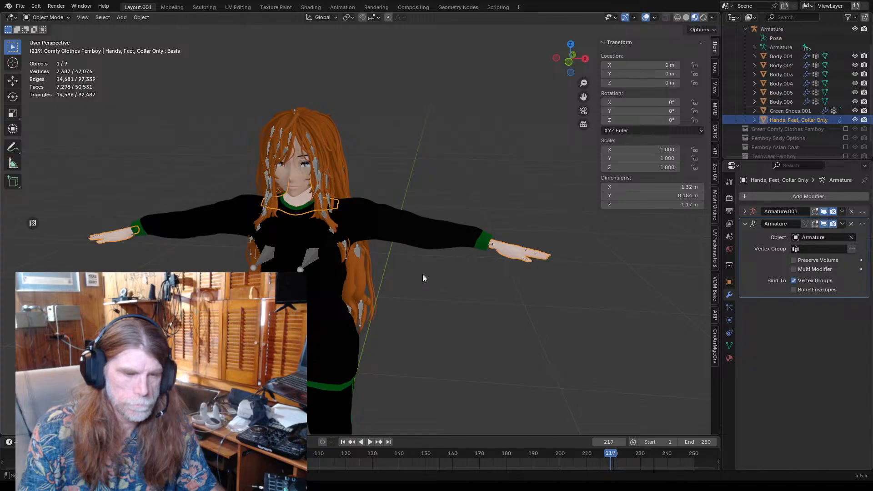
middle_drag(422, 274, 451, 269)
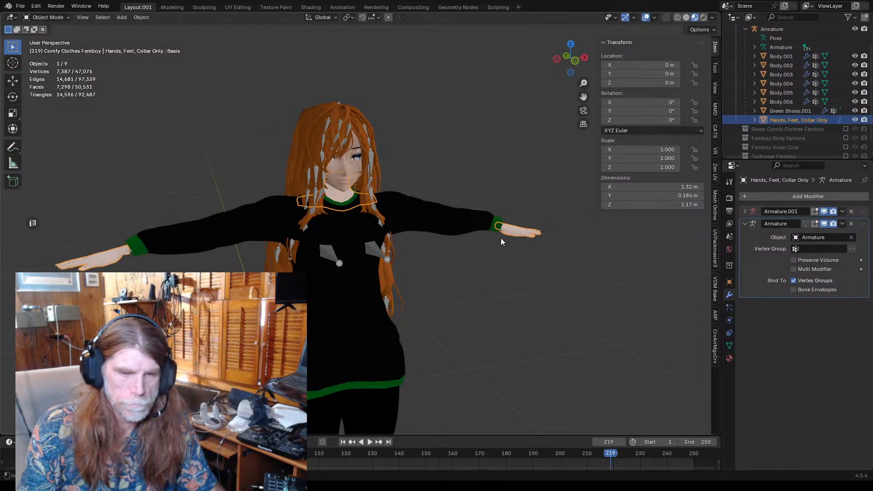
scroll(504, 246, up, 1)
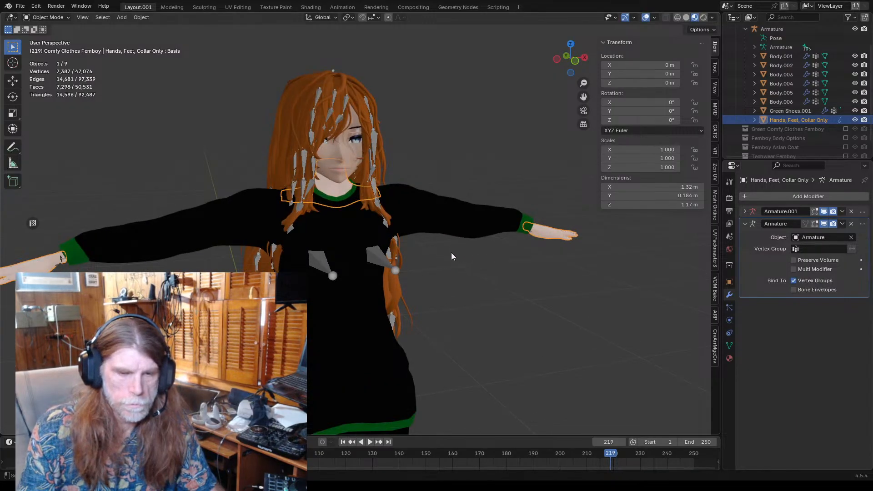
middle_drag(489, 266, 449, 262)
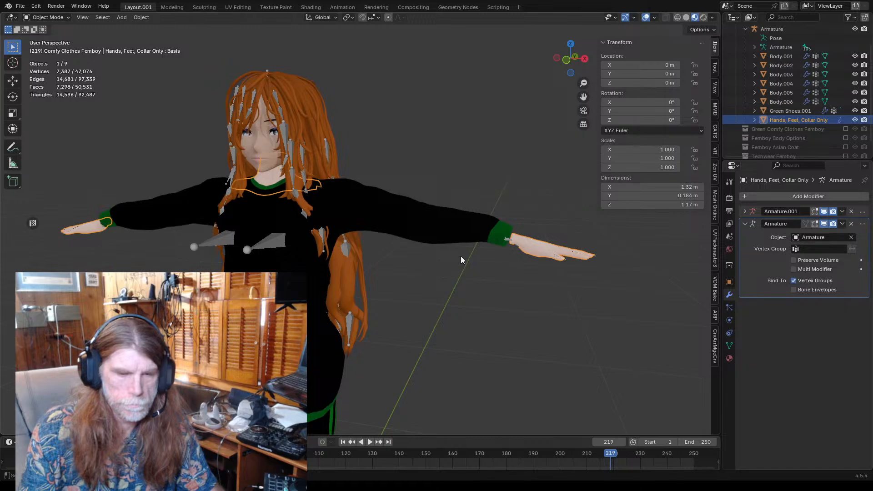
- Hide the Body.006 sweater mesh temporarily to inspect the arm bones against the hands, and unhide it
click(367, 210)
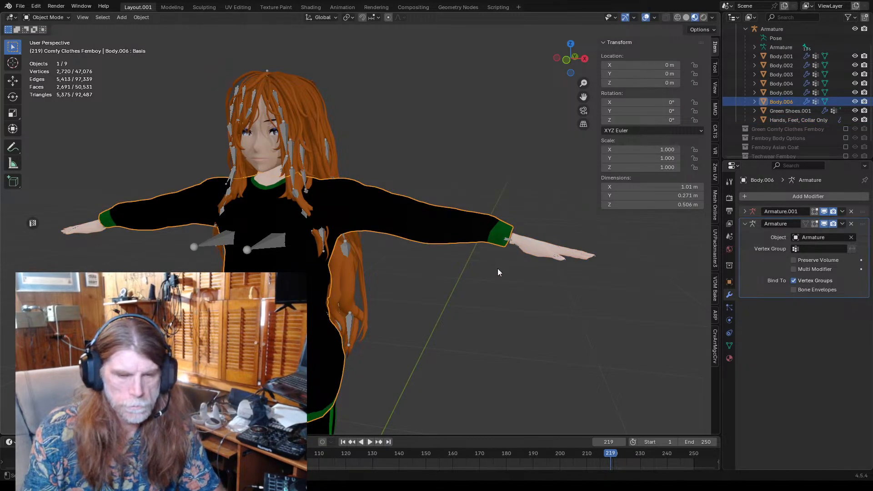
middle_drag(497, 268, 512, 260)
key(h)
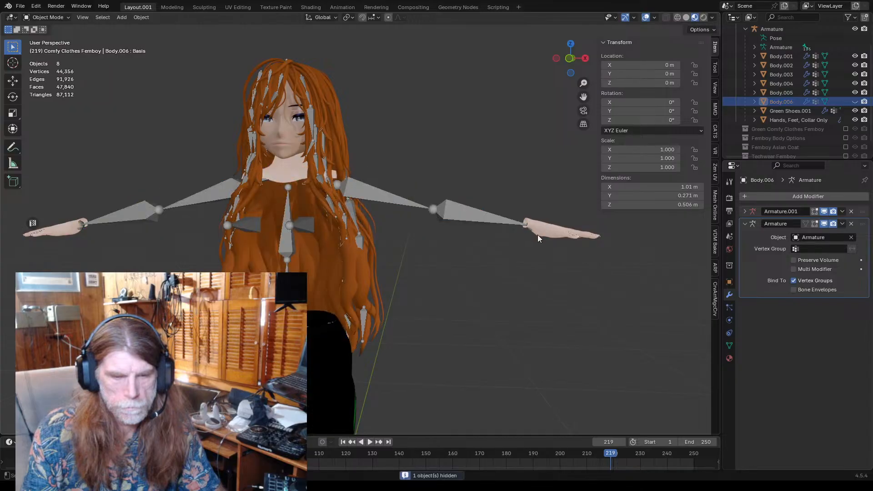
scroll(537, 235, up, 6)
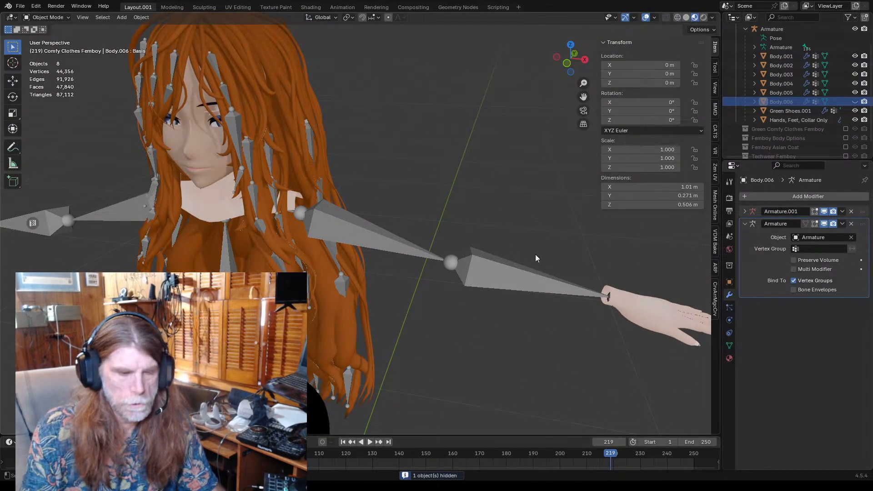
scroll(536, 256, down, 6)
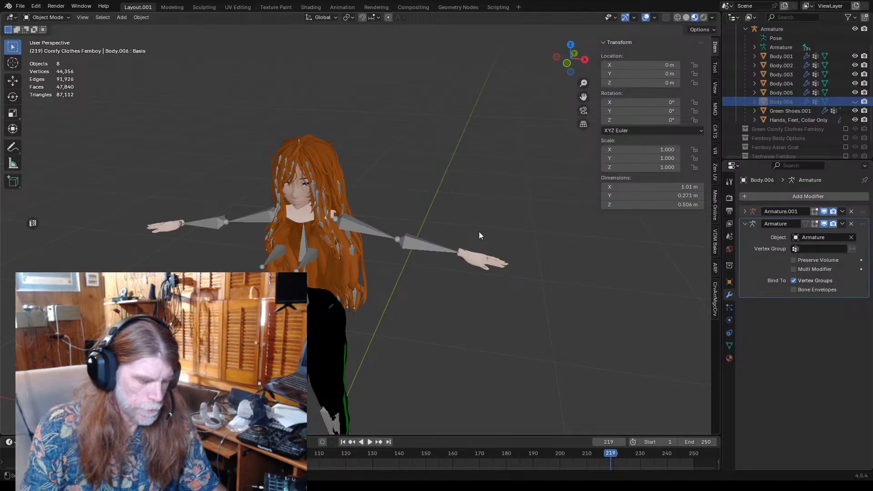
key(alt+h)
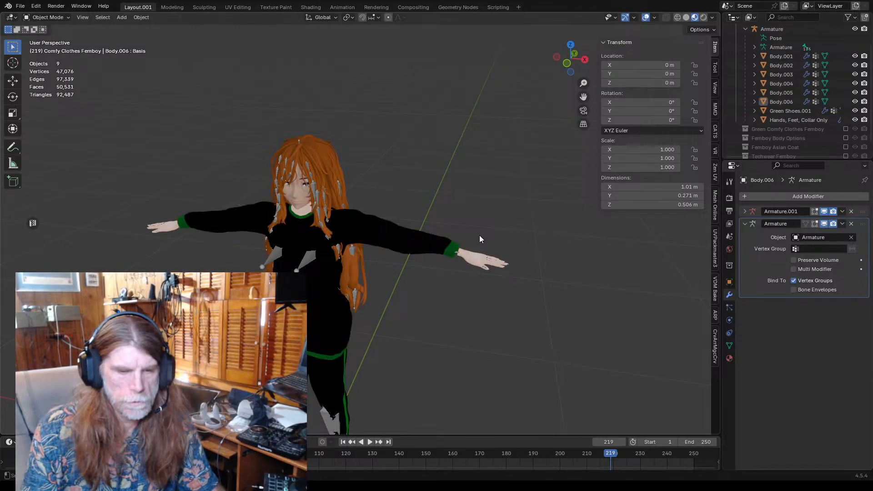
- Select the Body.006 sweater mesh again
scroll(479, 237, up, 3)
middle_drag(512, 224, 540, 236)
click(549, 248)
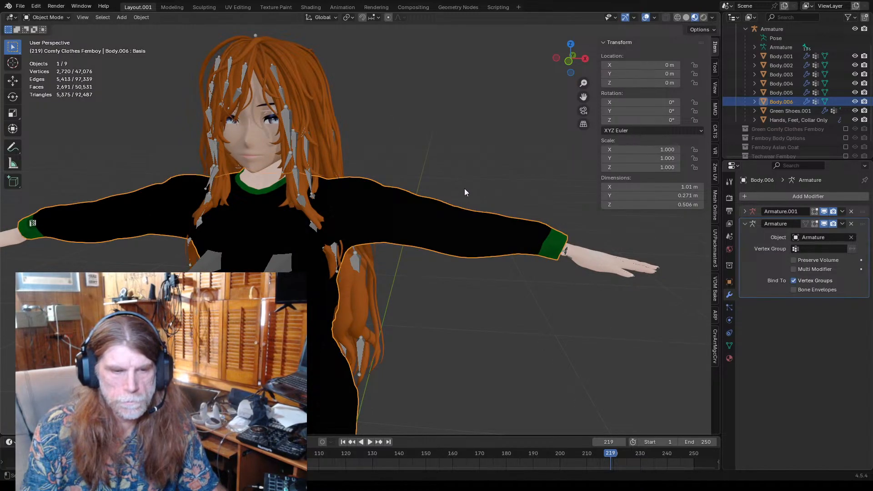
scroll(465, 189, down, 4)
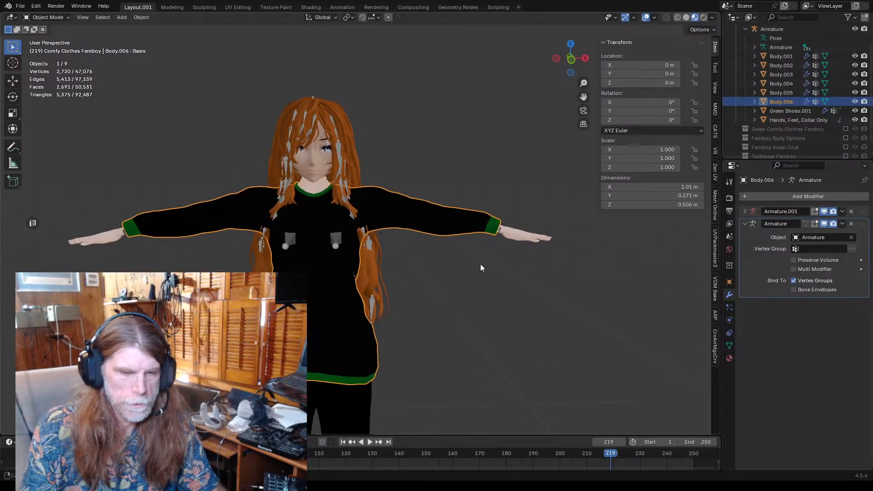
middle_drag(480, 264, 490, 258)
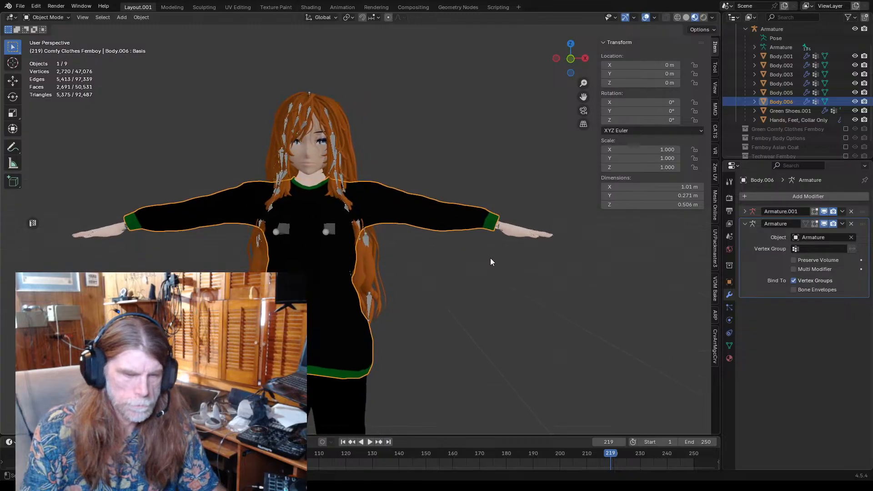
- Inspect the sweater mesh's sleeve position against the wrists in Edit Mode and return to Object Mode
click(47, 18)
click(47, 37)
scroll(490, 206, up, 4)
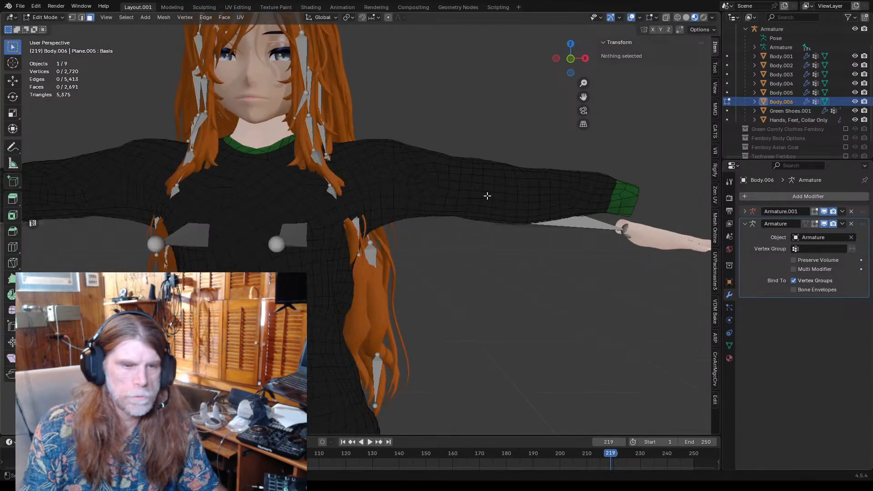
scroll(532, 228, down, 1)
scroll(531, 224, down, 3)
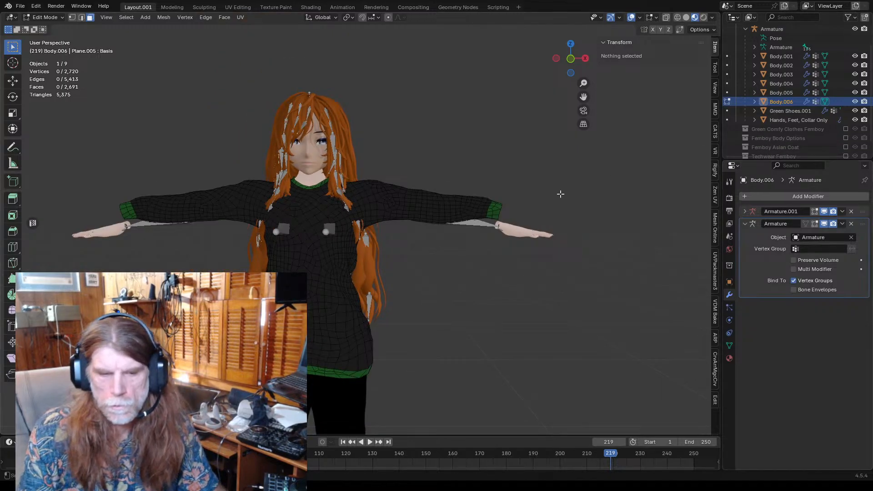
click(45, 17)
click(46, 29)
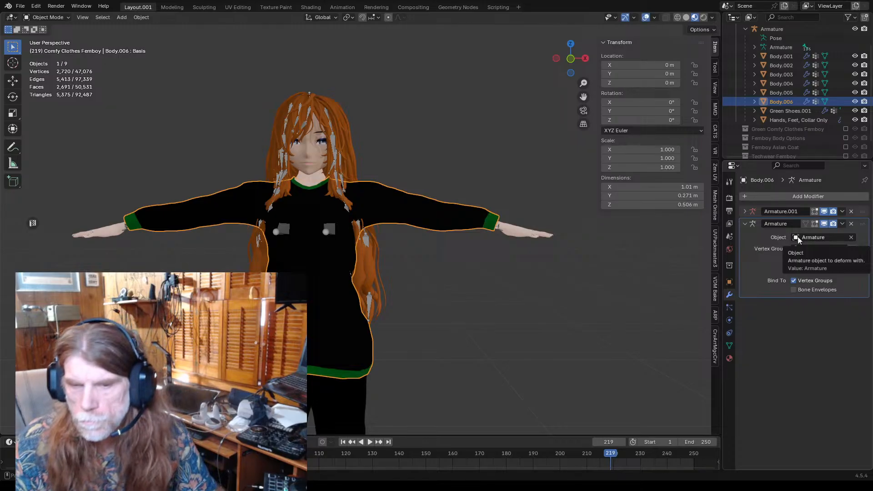
- Try to apply the Armature modifier on the Body.006 sweater mesh
click(842, 224)
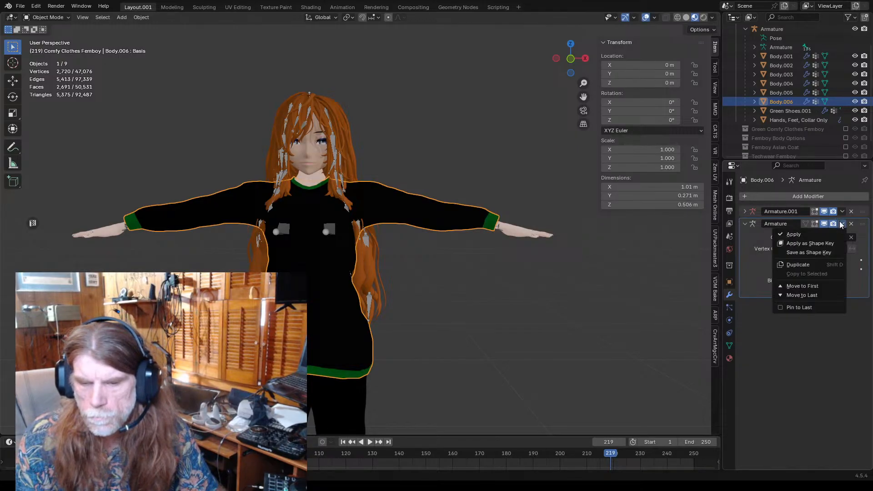
click(804, 235)
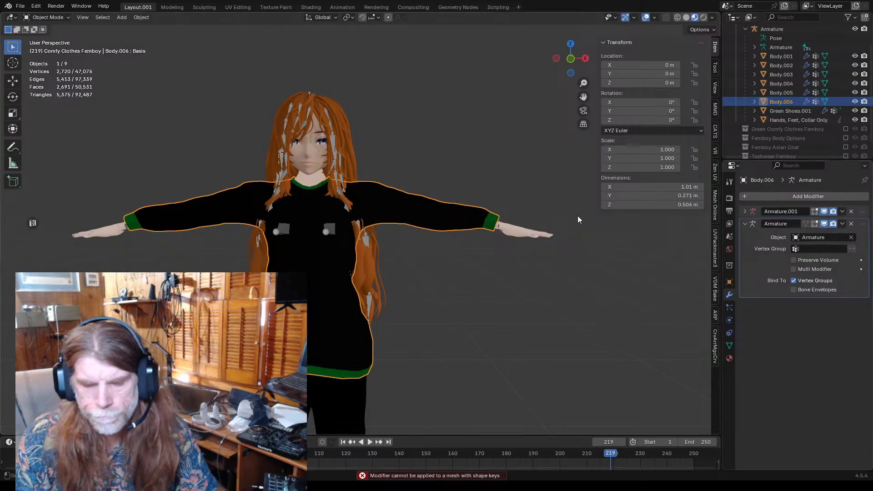
click(784, 211)
key(Return)
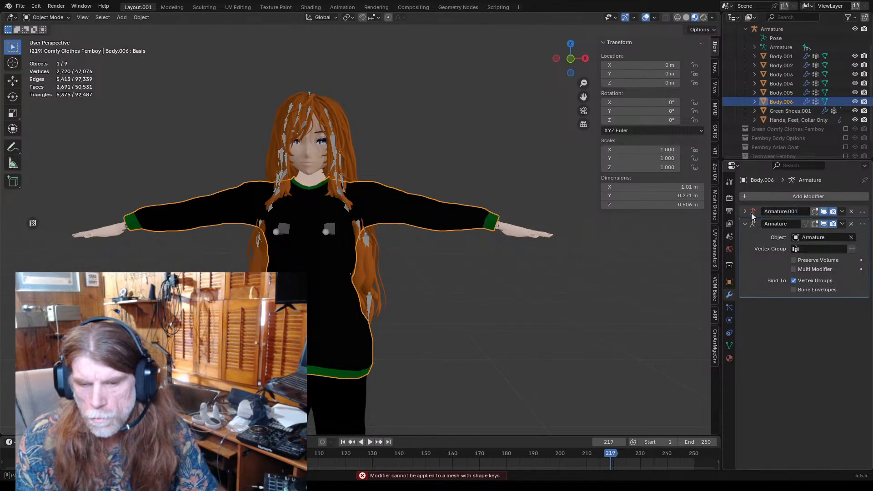
- Expand the sweater's Armature.001 modifier, set its object to Armature, and check the effect on the sleeves
click(745, 211)
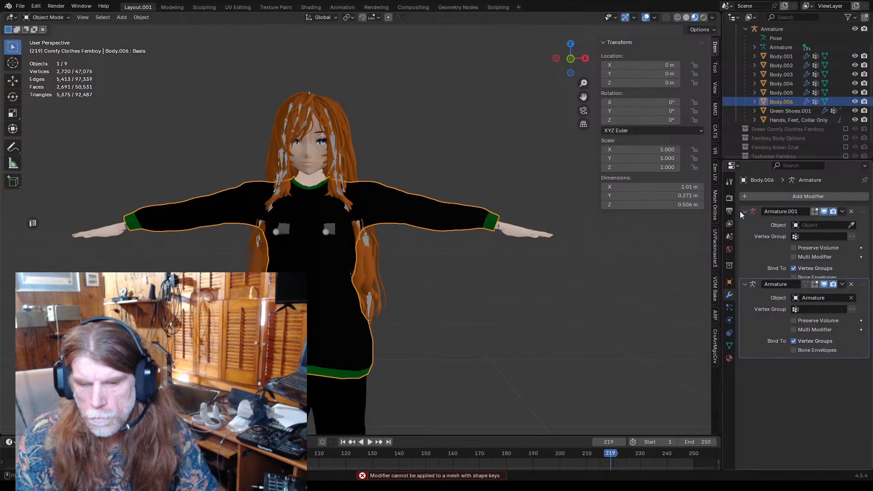
click(852, 226)
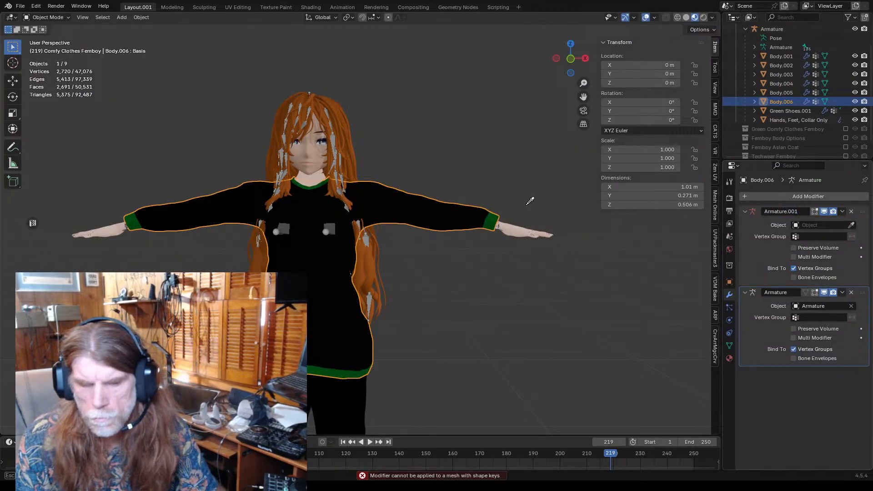
click(286, 230)
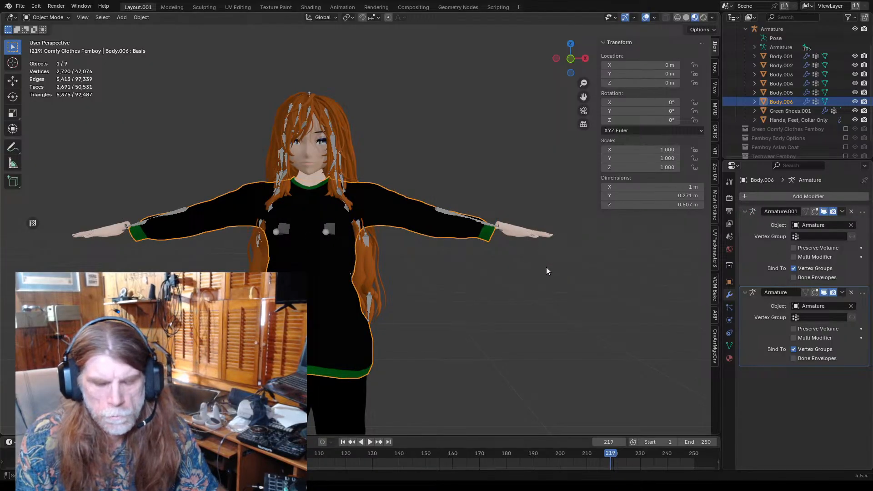
middle_drag(547, 267, 473, 289)
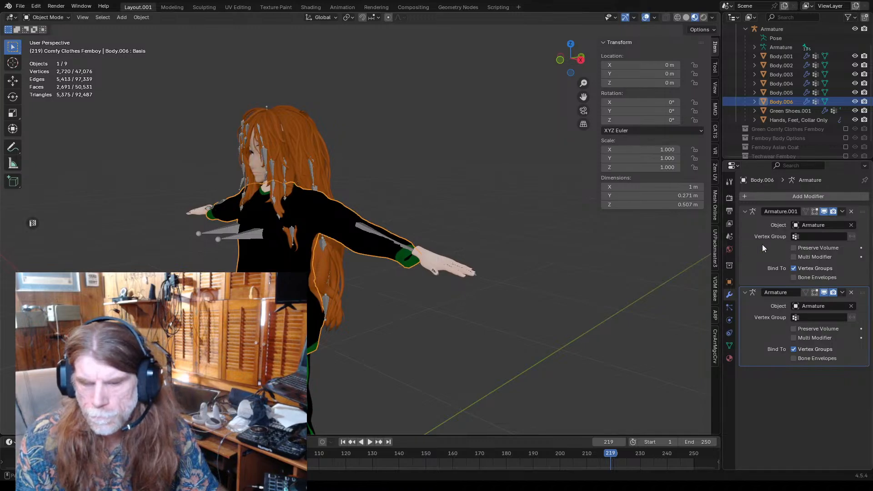
- Undo the object assignment on the sweater's Armature.001 modifier and remove that modifier from Body.006
click(814, 211)
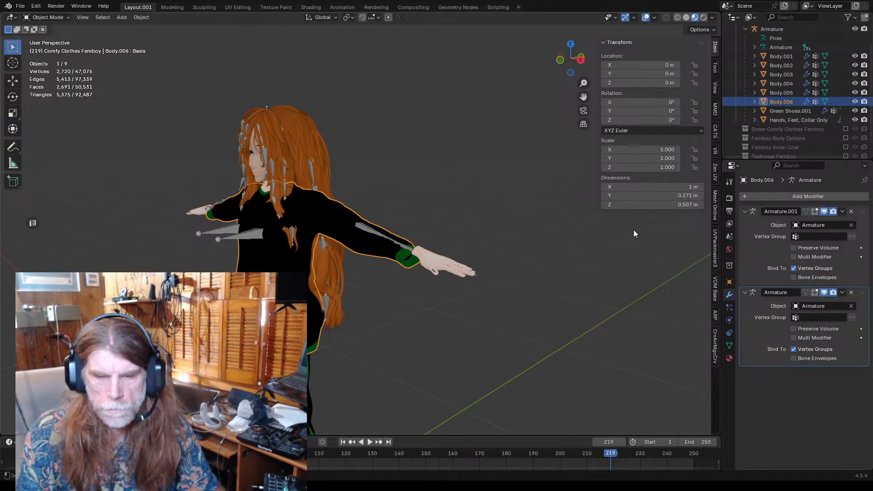
key(ctrl+z)
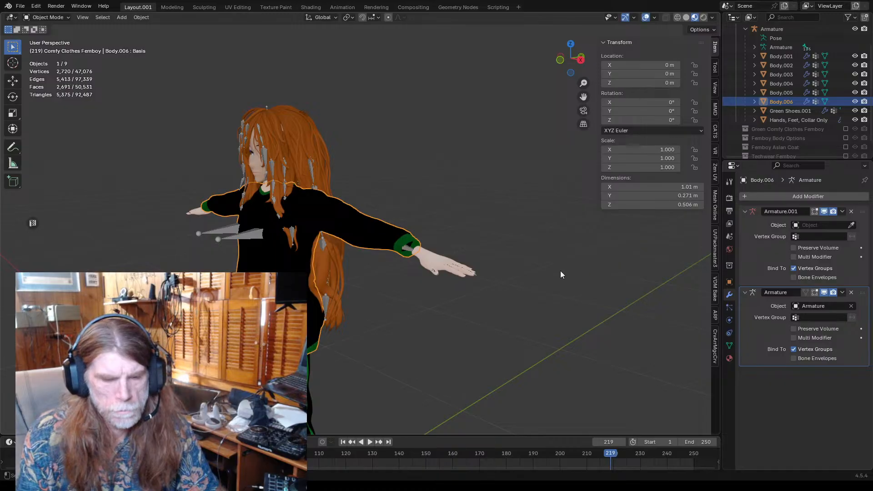
middle_drag(561, 271, 670, 247)
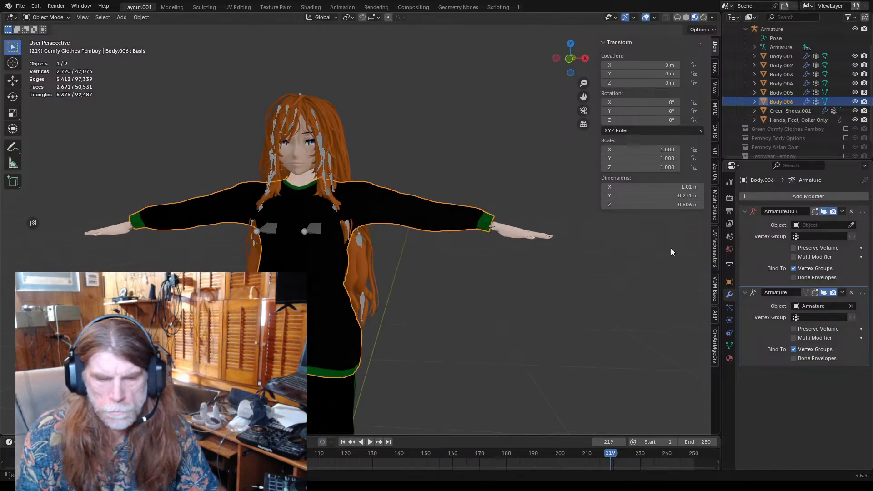
click(843, 212)
click(843, 211)
click(852, 212)
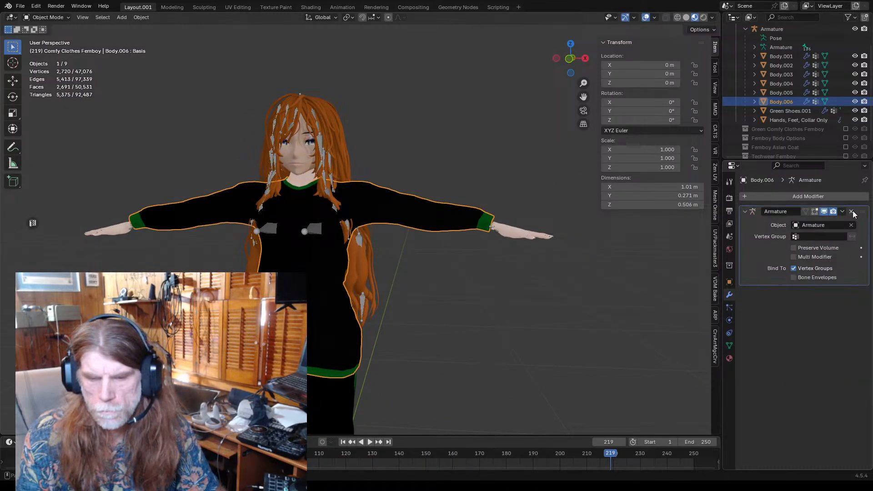
- Try removing the sweater's remaining Armature modifier, restore it, and try to apply it to the mesh
click(852, 211)
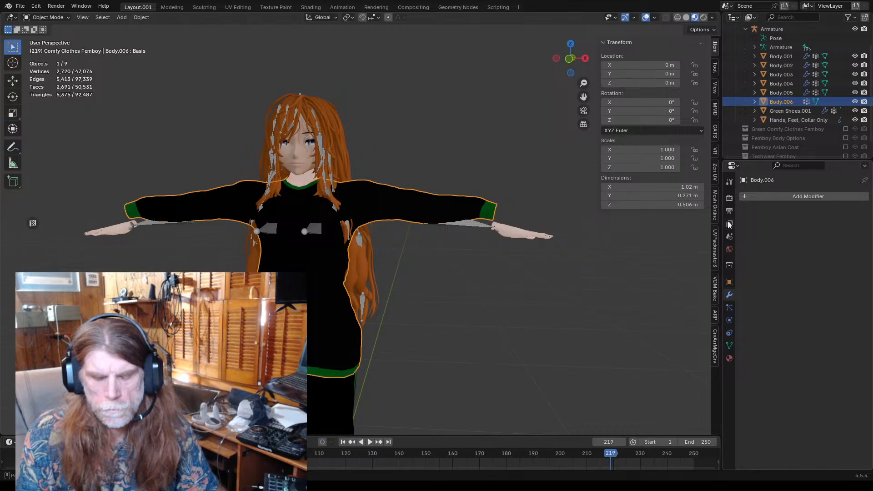
key(ctrl+z)
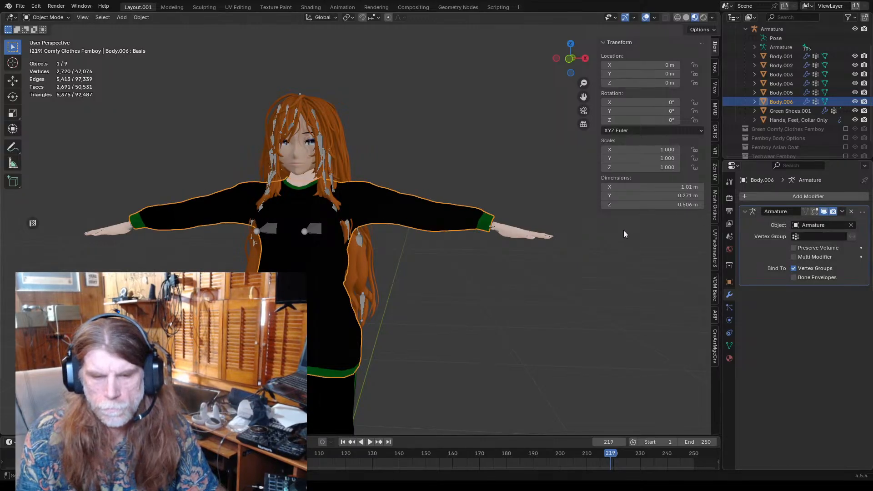
click(842, 212)
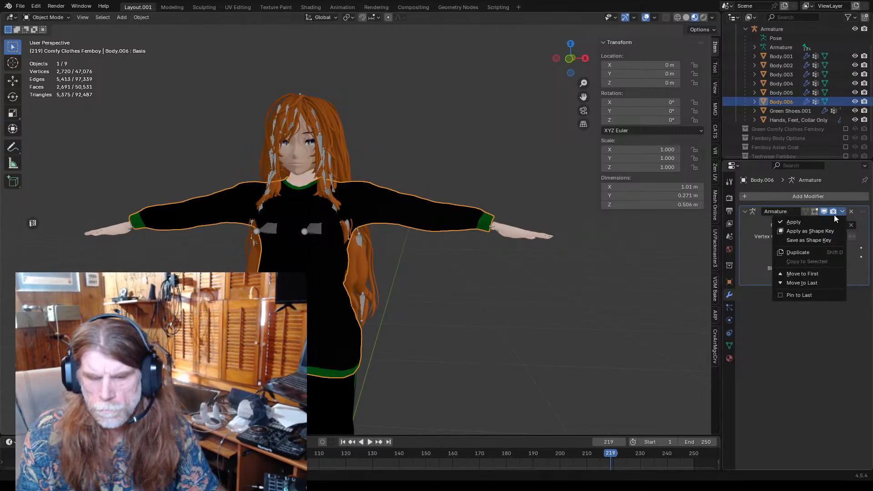
click(796, 222)
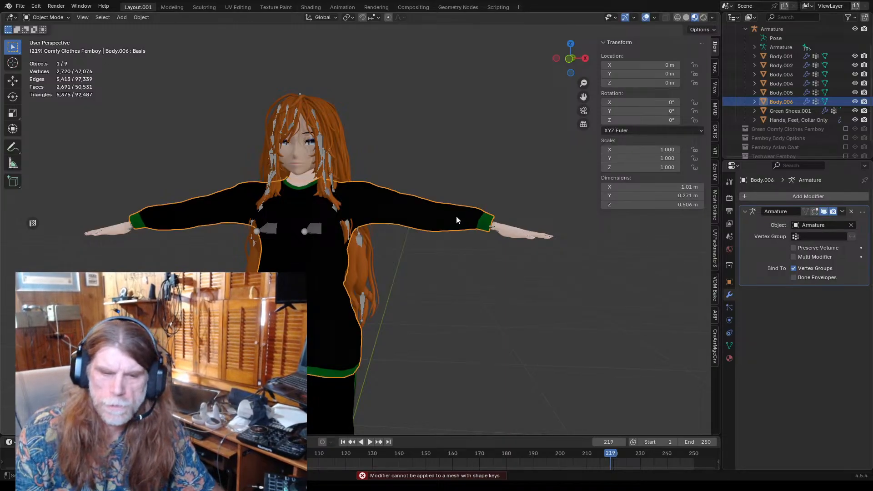
- Inspect the shape keys of the Hands, Feet, Collar Only mesh
click(504, 226)
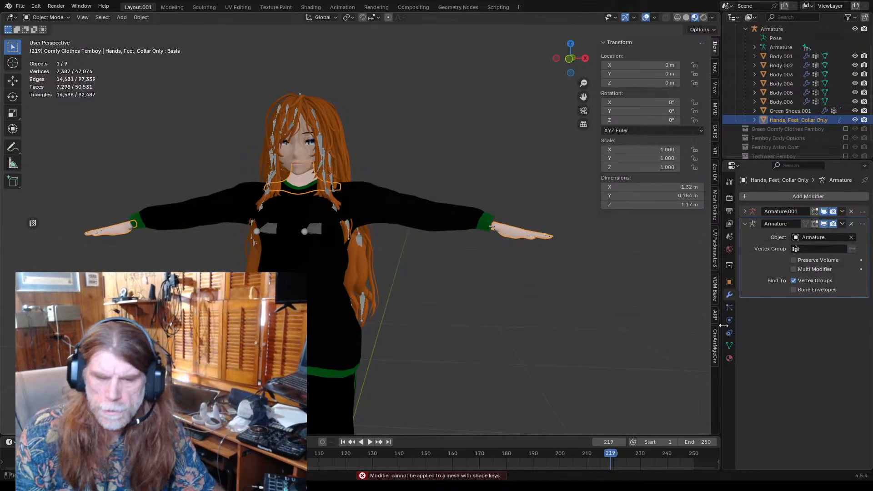
click(730, 345)
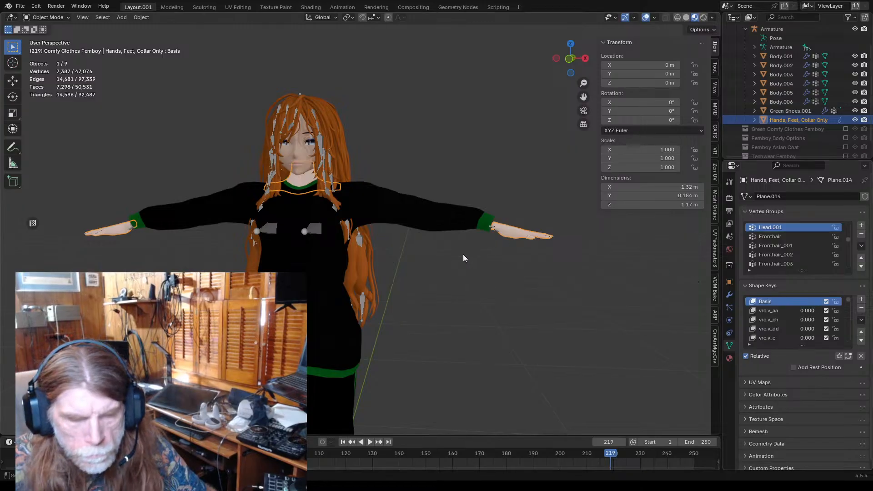
click(465, 271)
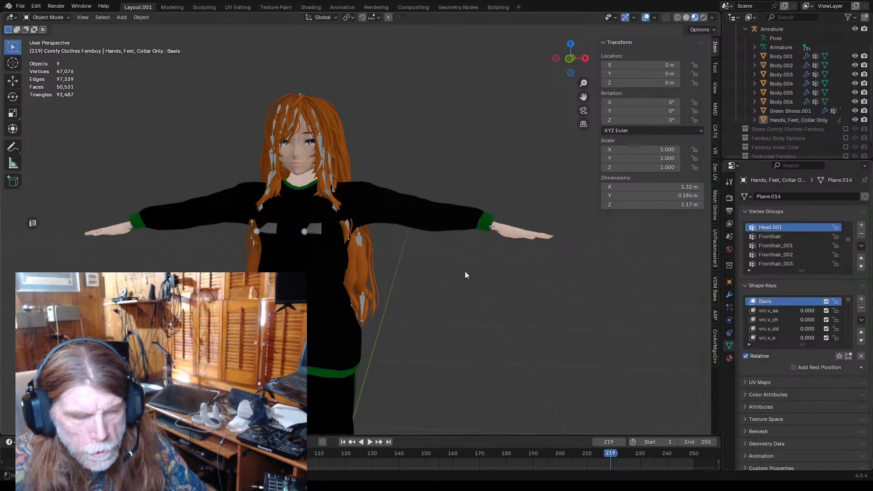
click(296, 114)
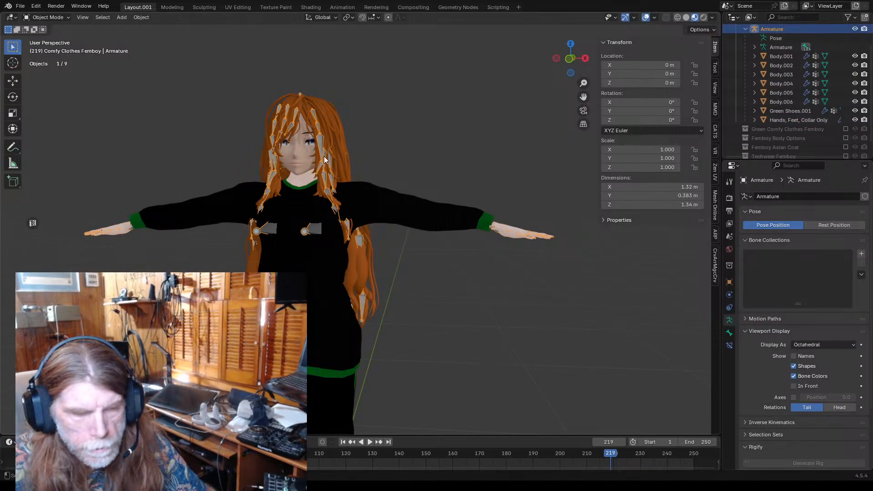
- Delete all shape keys from the Body.006 sweater mesh
click(391, 210)
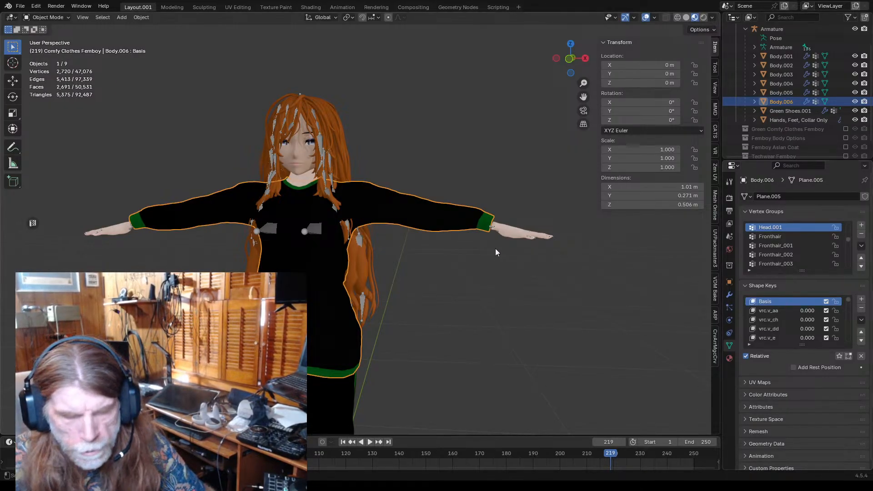
click(451, 278)
click(412, 216)
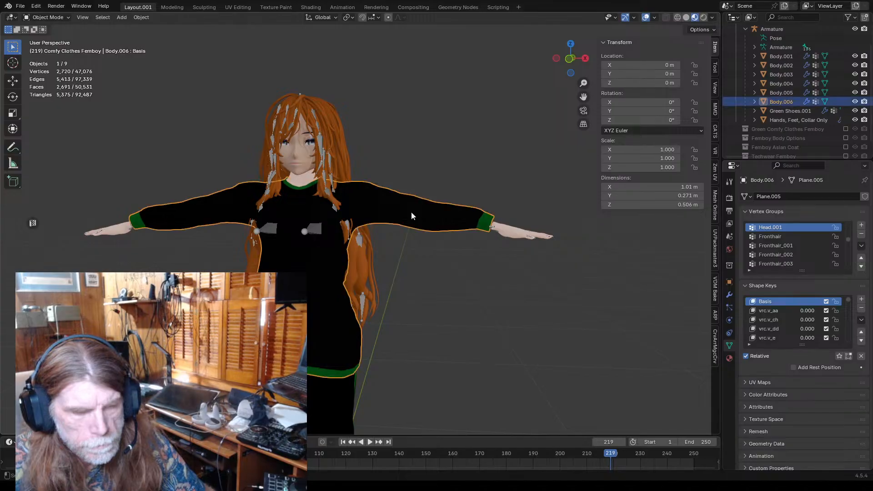
click(862, 322)
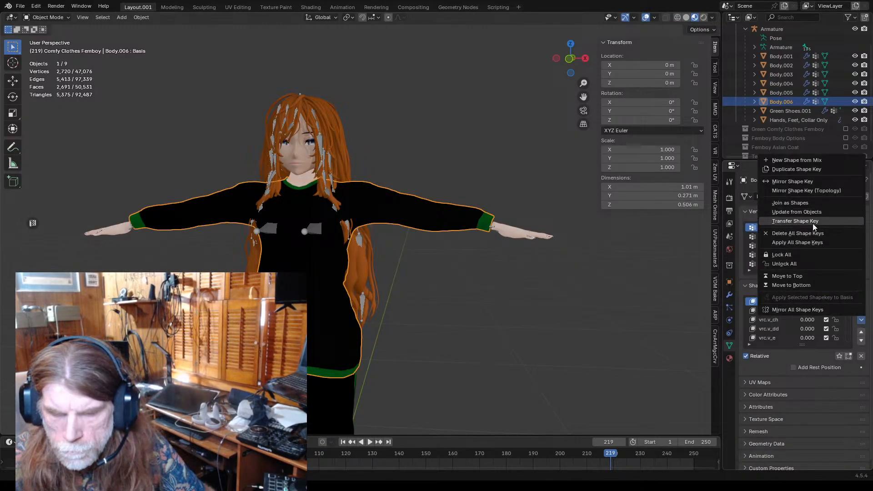
click(799, 233)
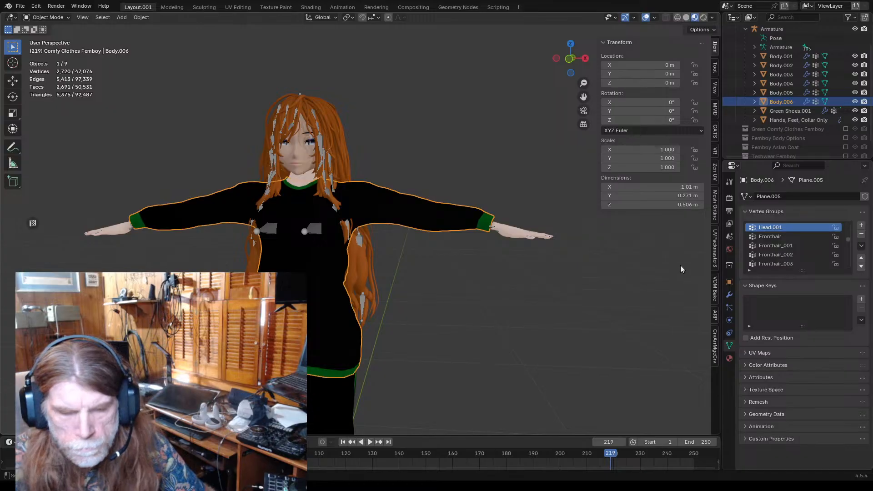
- Apply the remaining Armature modifier on the Body.006 sweater mesh
click(497, 266)
click(438, 218)
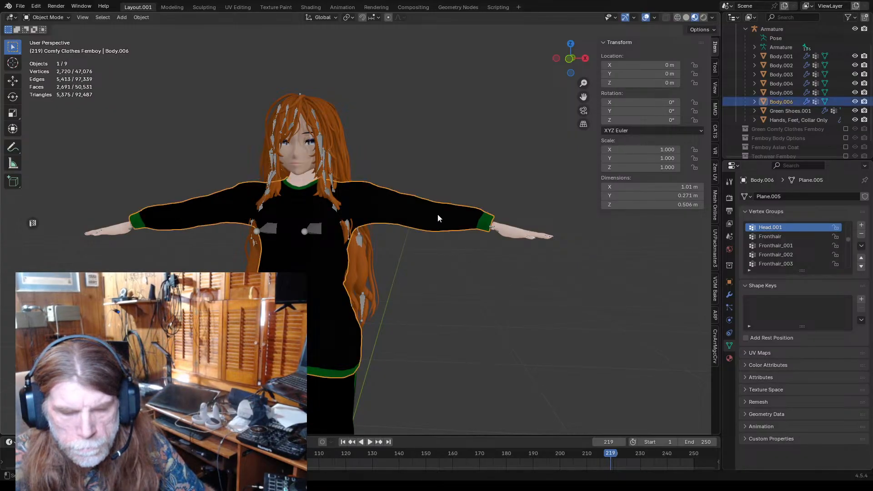
click(729, 295)
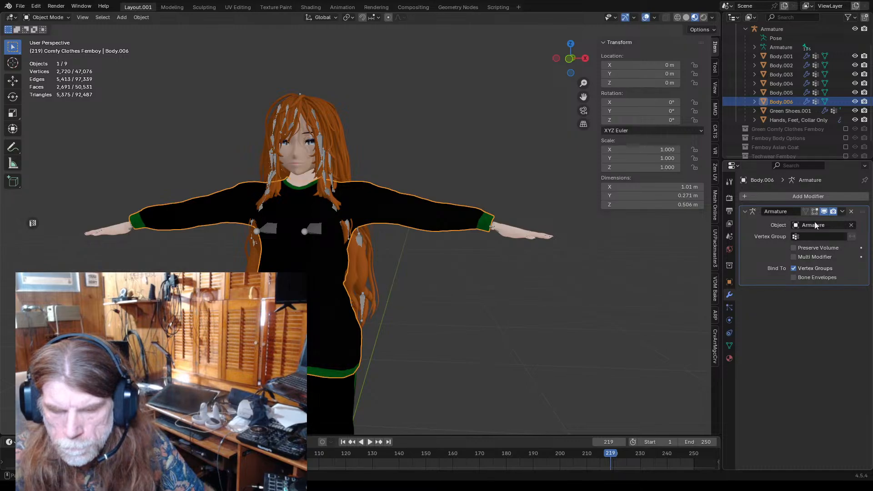
click(843, 212)
click(802, 222)
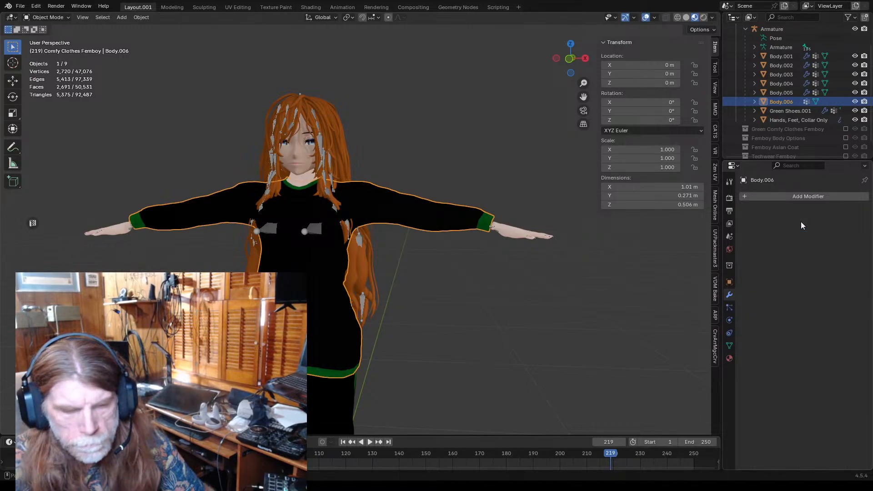
- Put the Body.006 sweater mesh in Edit Mode and examine the green cuff on the avatar's left wrist
middle_drag(519, 303, 531, 327)
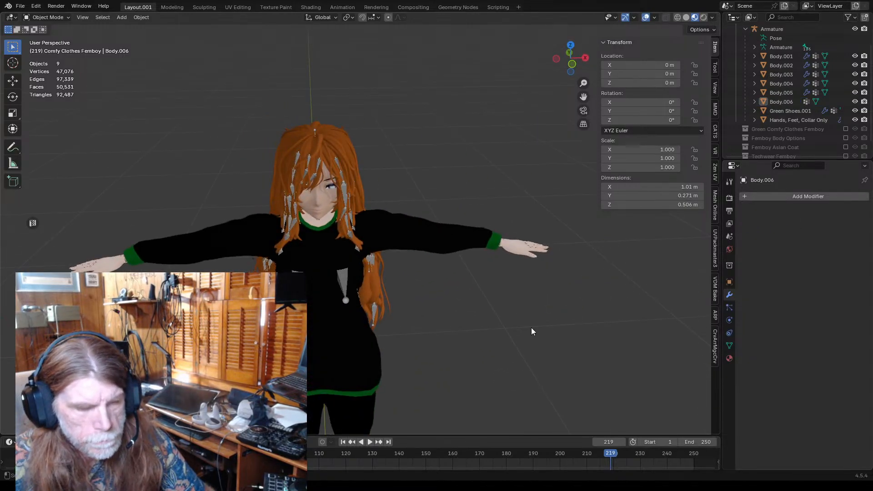
click(428, 242)
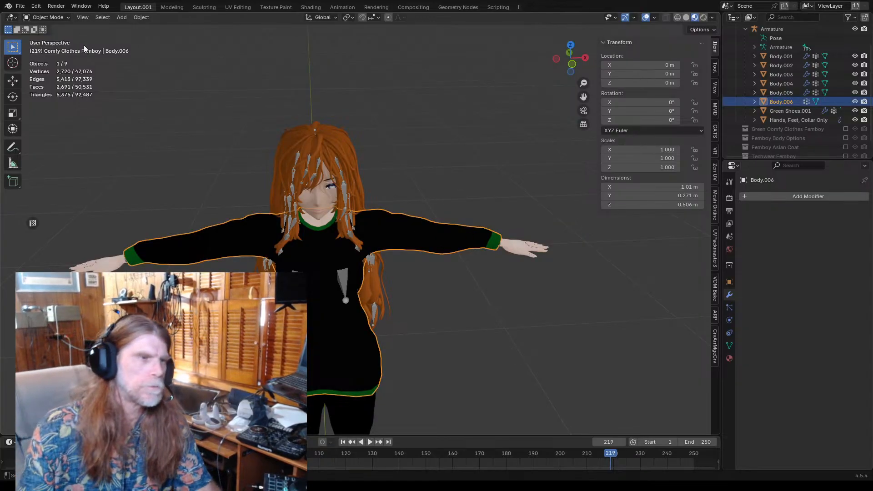
click(45, 17)
click(47, 39)
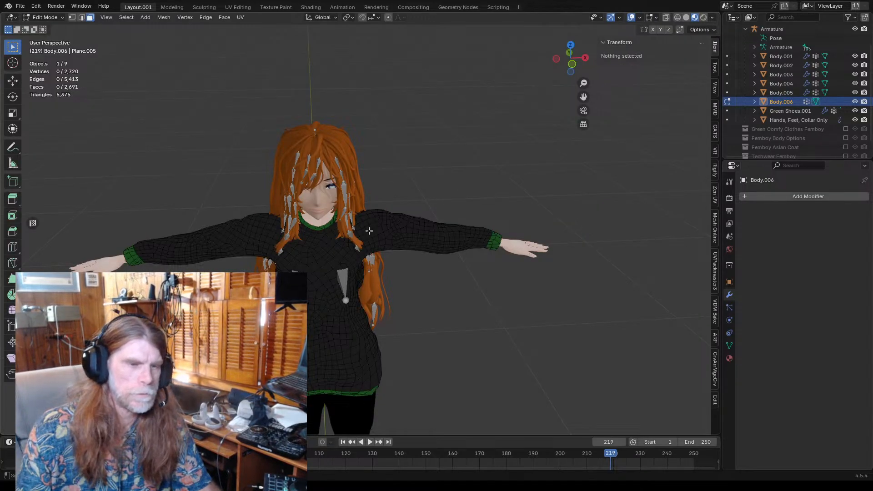
scroll(369, 231, up, 2)
middle_drag(432, 295, 479, 223)
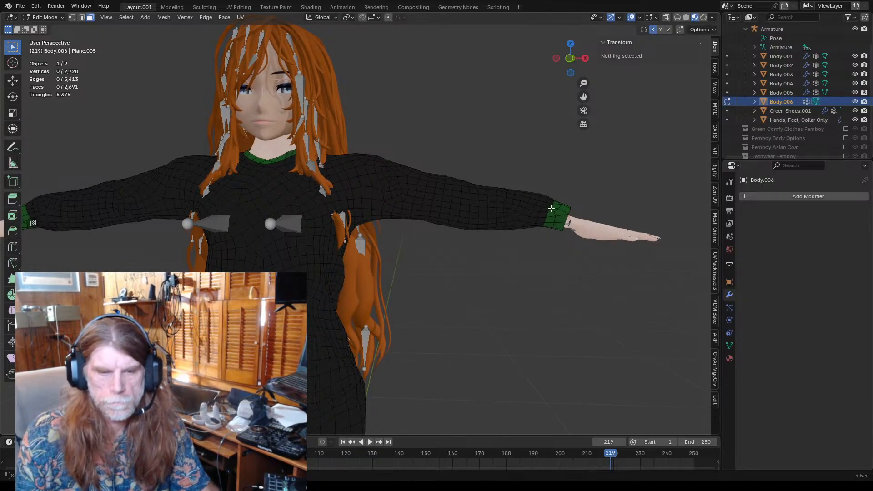
scroll(557, 211, up, 3)
scroll(610, 228, down, 2)
scroll(534, 225, up, 1)
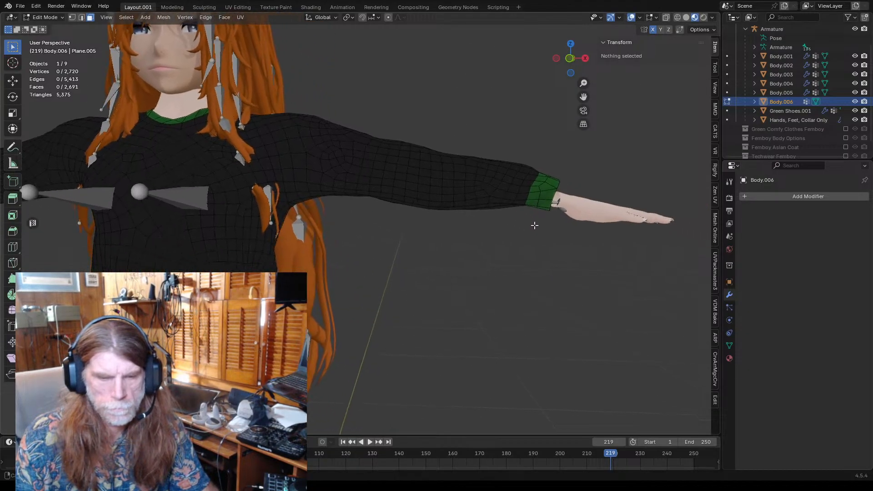
middle_drag(534, 225, 478, 250)
scroll(488, 236, up, 2)
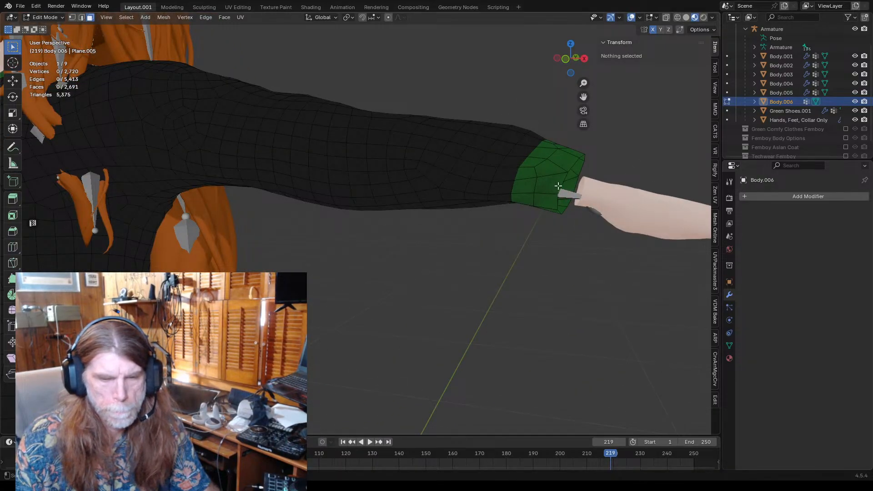
- Select the vertex loop near the end of the left green cuff and smooth it with LoopTools Relax
click(716, 69)
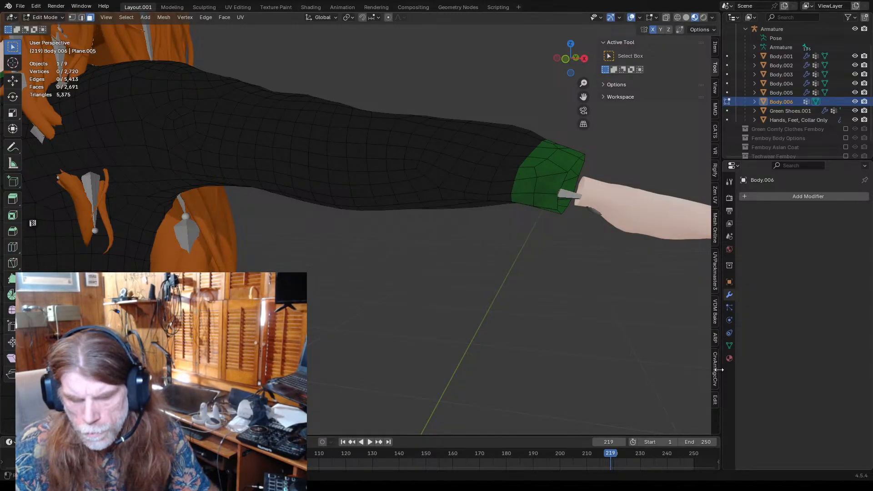
click(716, 400)
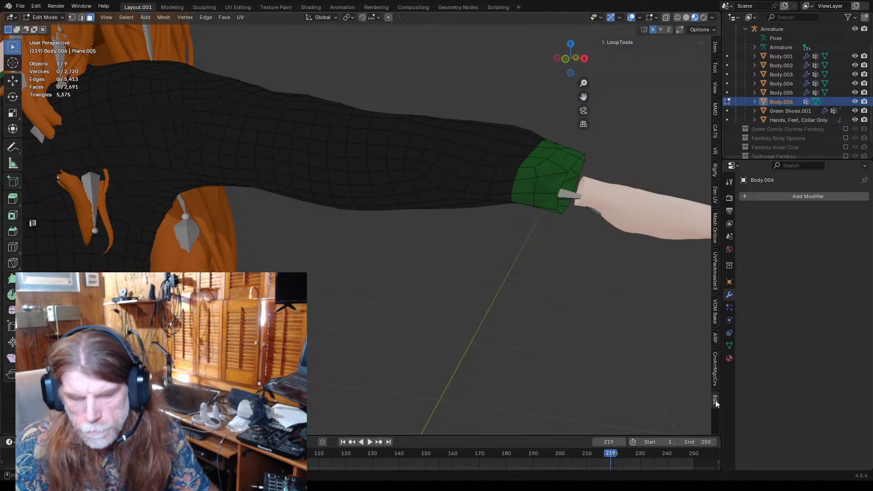
click(605, 41)
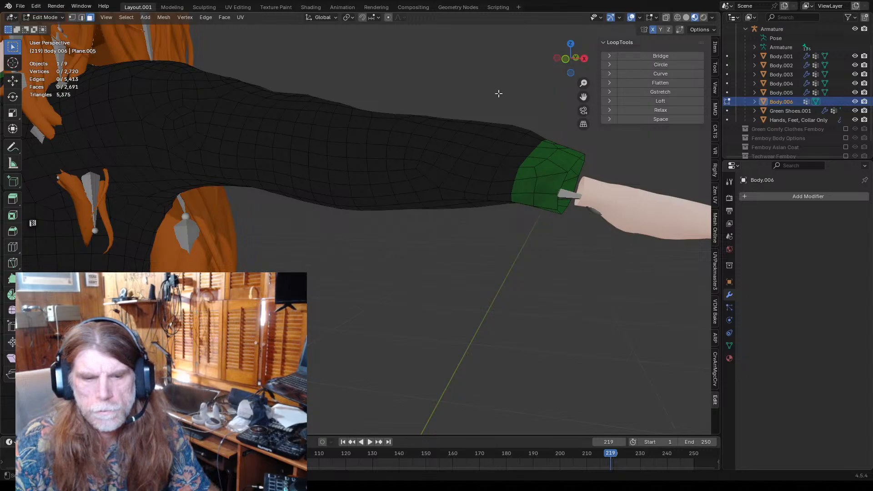
click(72, 18)
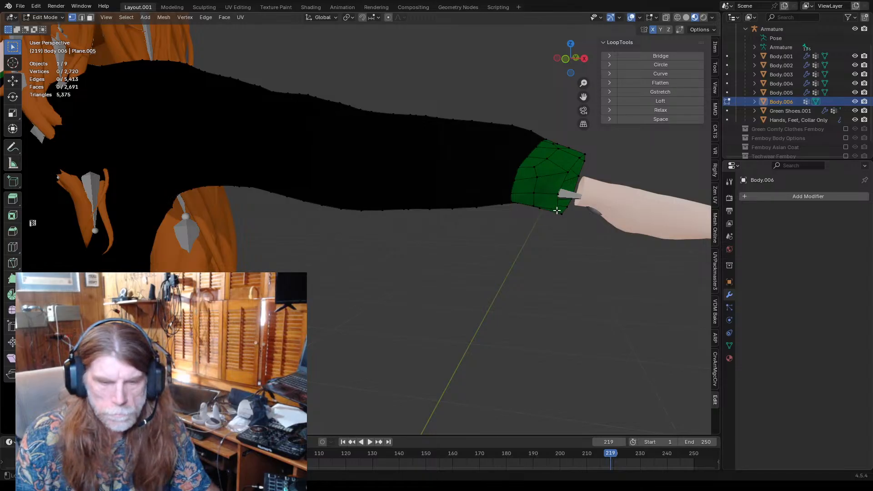
alt+click(557, 210)
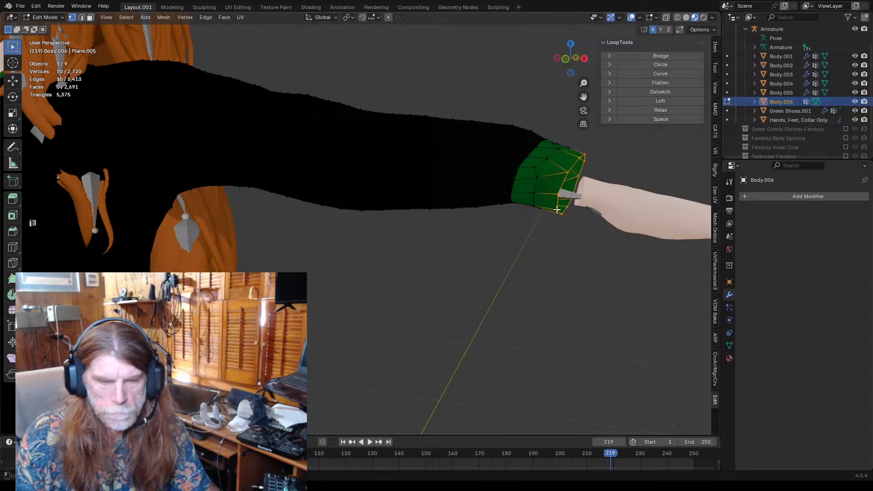
click(663, 111)
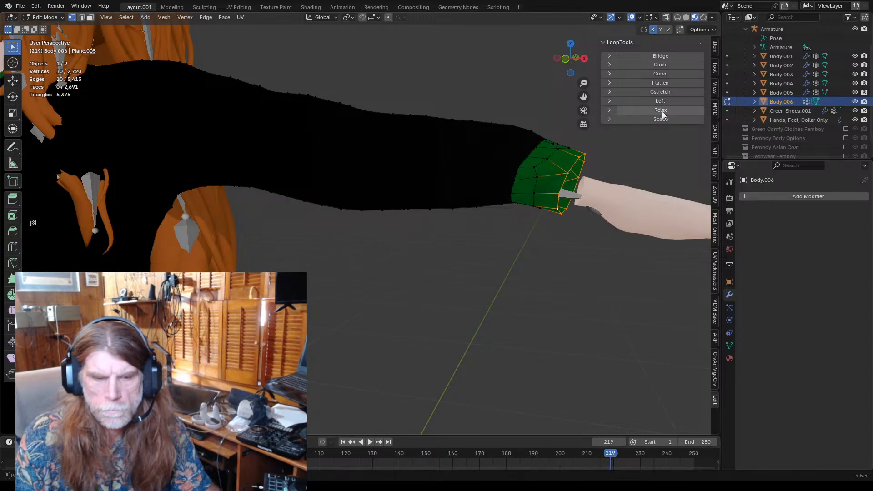
click(536, 193)
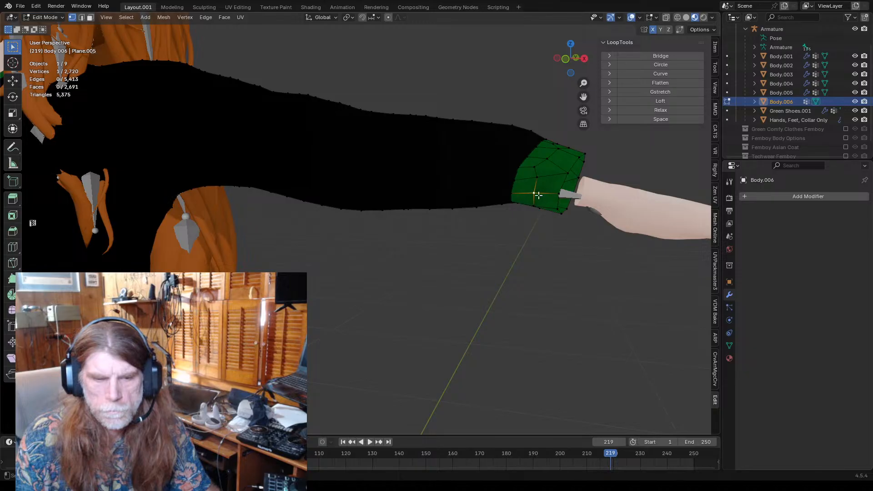
- Try to select the edge loop around the middle of the green sleeve cuff in vertex and edge selection modes
alt+click(536, 192)
alt+click(536, 184)
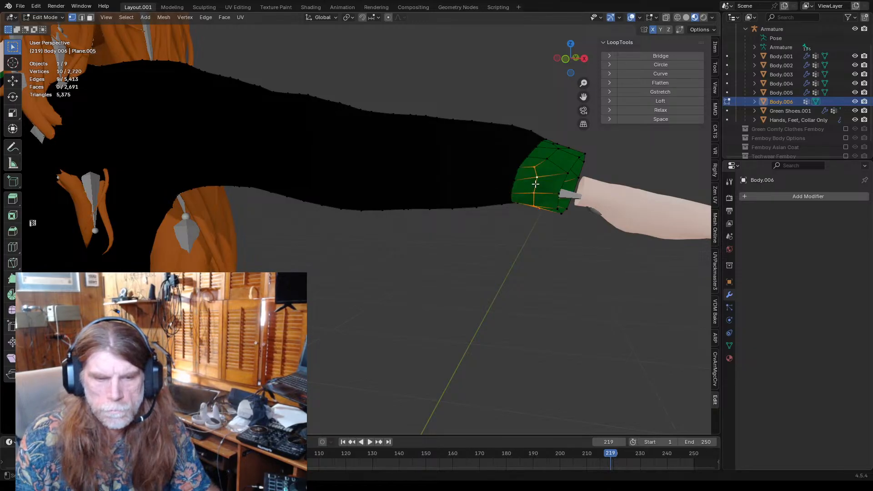
alt+click(551, 157)
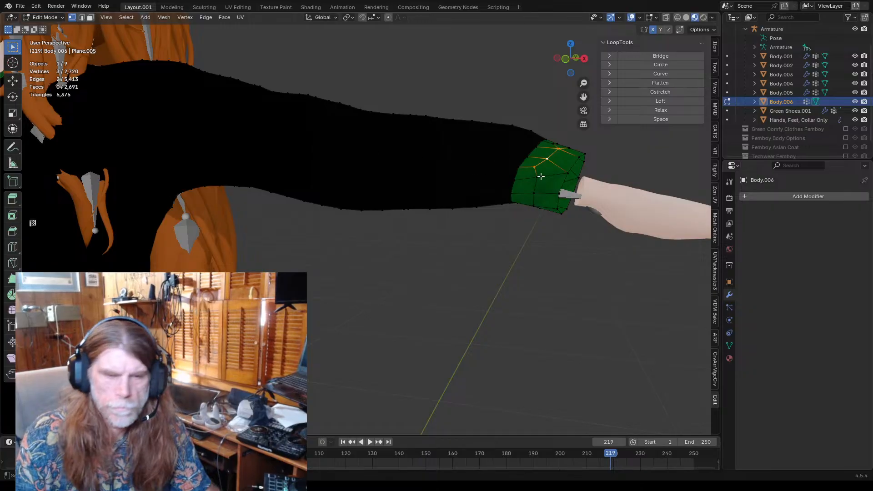
click(81, 17)
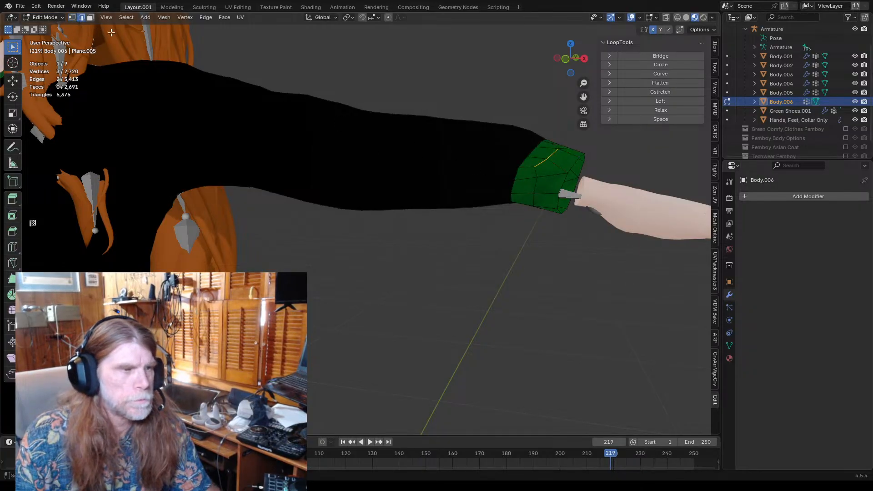
alt+click(537, 184)
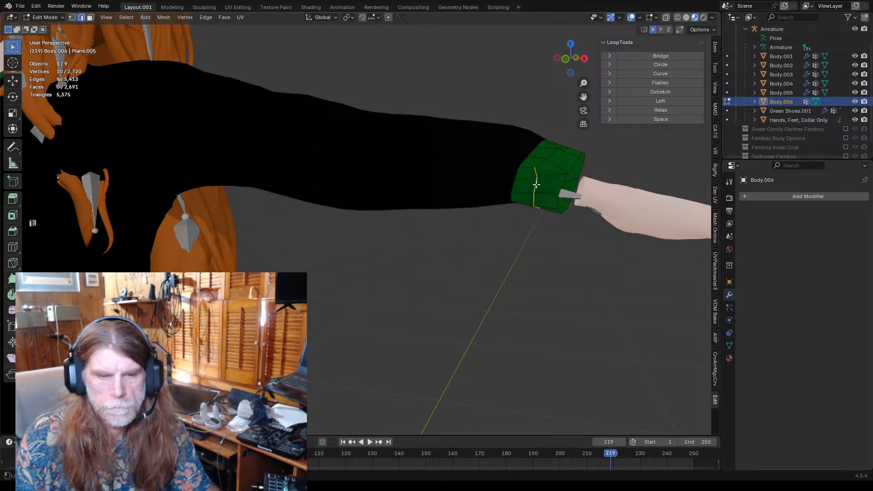
alt+click(540, 164)
middle_drag(544, 191, 526, 206)
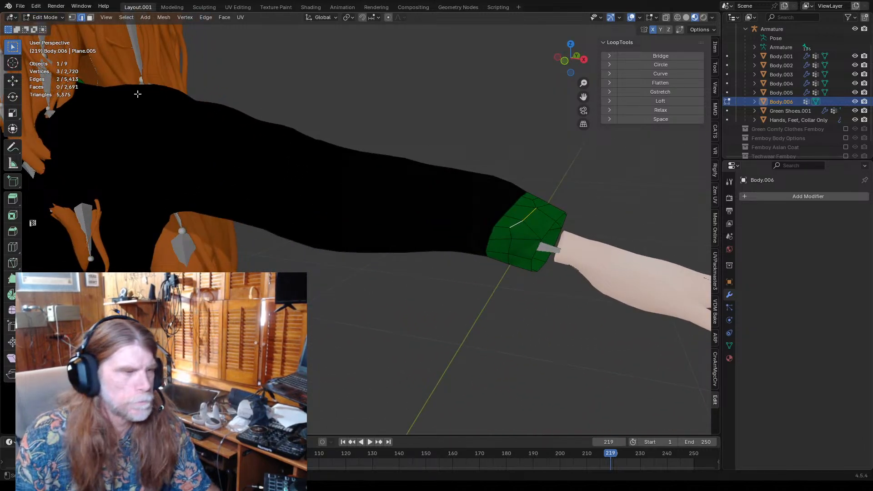
- In vertex mode, circle-select the middle row of six vertices on the front of the cuff and smooth it with LoopTools Relax
drag(15, 51, 58, 88)
mouse_move(519, 210)
mouse_down()
mouse_move(532, 207)
mouse_move(518, 225)
mouse_up()
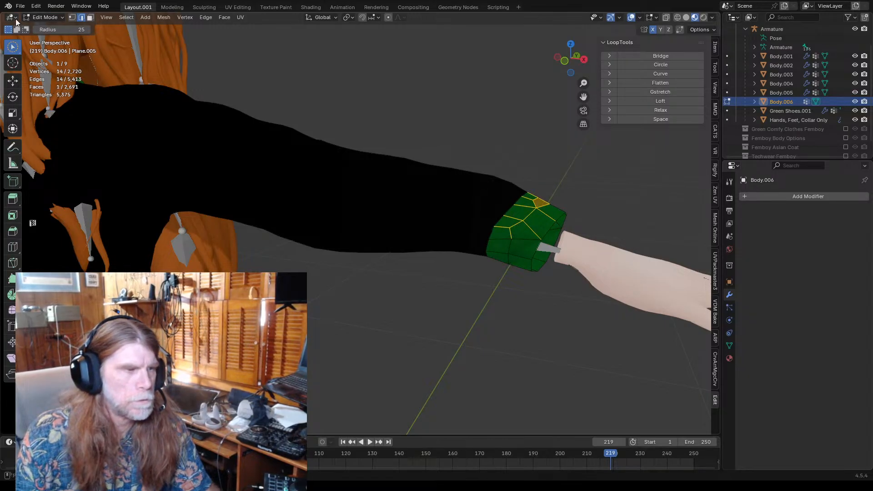
click(72, 18)
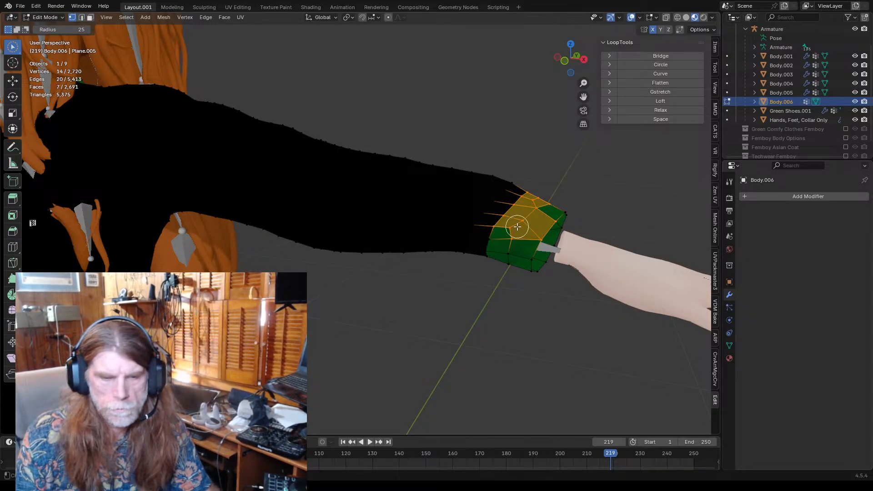
mouse_move(517, 227)
mouse_down()
mouse_move(534, 214)
mouse_move(511, 221)
mouse_move(512, 232)
mouse_move(531, 212)
mouse_move(519, 230)
mouse_up()
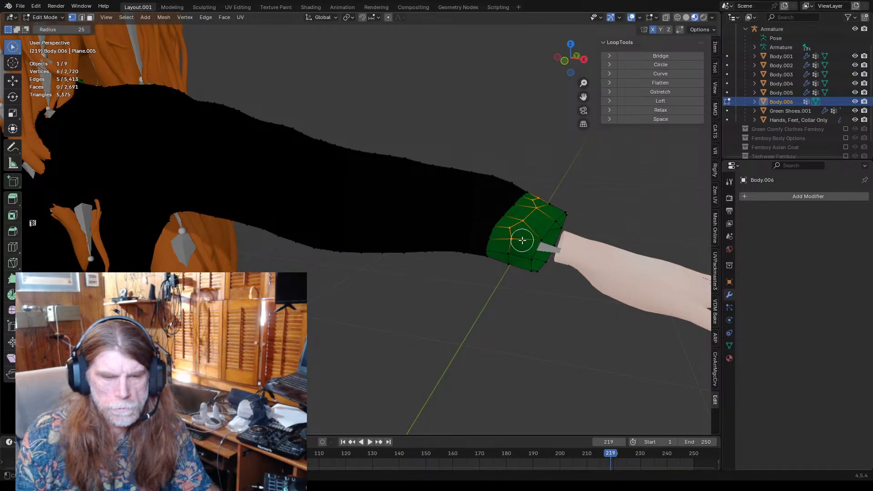
scroll(592, 219, down, 3)
middle_drag(573, 220, 521, 255)
middle_drag(412, 271, 494, 227)
scroll(471, 239, up, 3)
scroll(471, 239, down, 4)
click(490, 286)
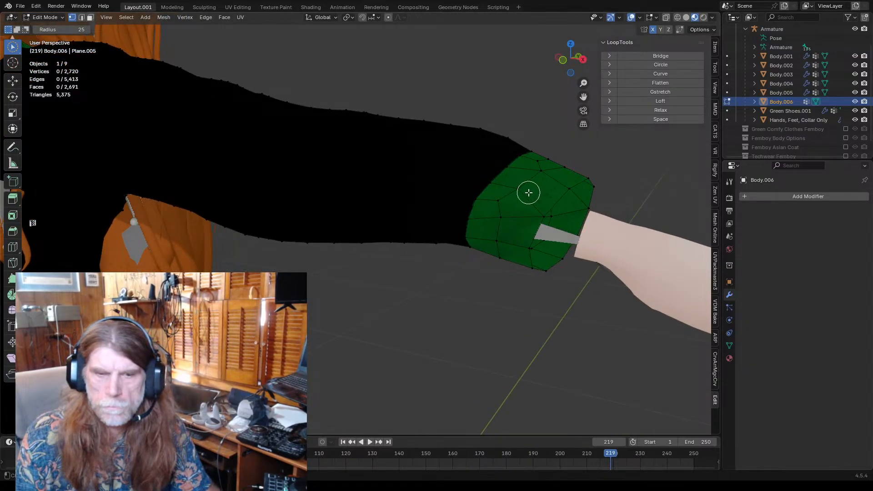
mouse_move(538, 180)
mouse_down()
mouse_move(502, 213)
mouse_move(503, 248)
mouse_up()
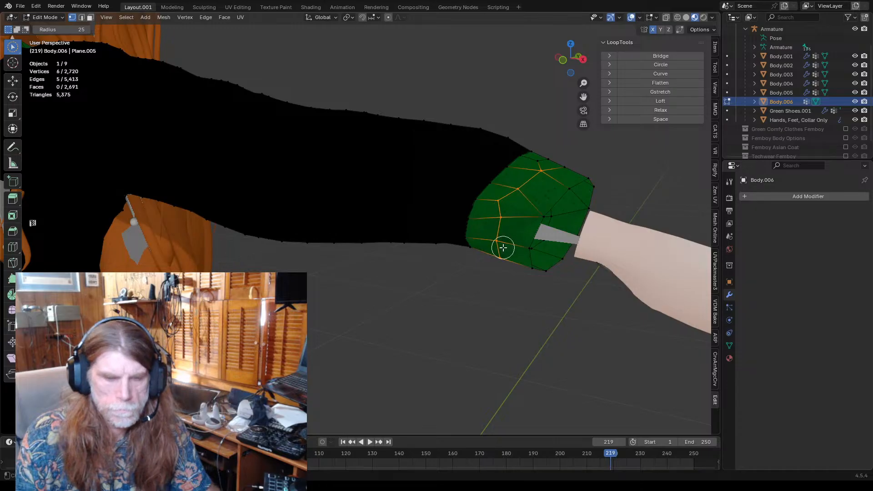
click(657, 110)
- Circle-select three middle-row vertices on the upper side of the cuff and clear the selection
middle_drag(571, 216, 494, 252)
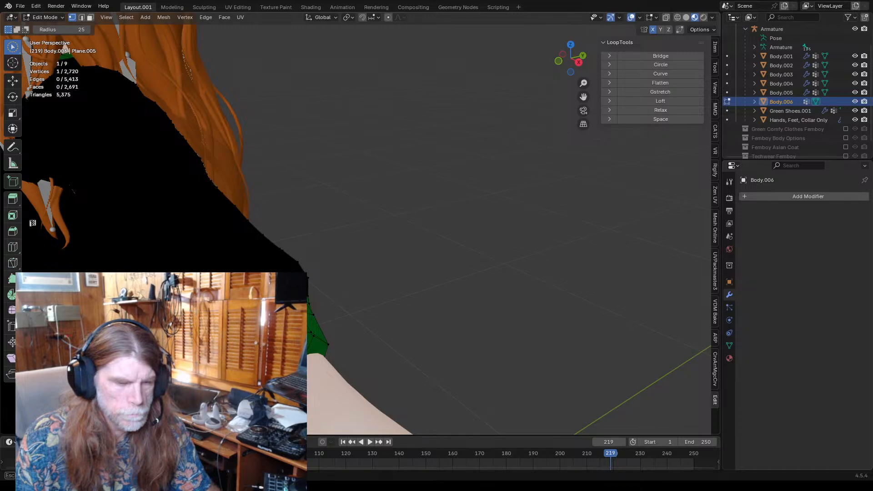
click(309, 311)
click(371, 289)
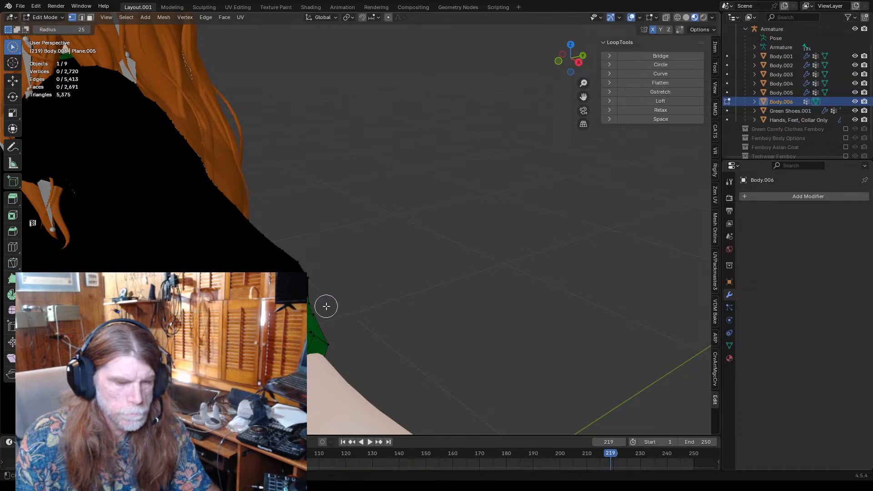
middle_drag(372, 299, 348, 298)
drag(122, 269, 159, 273)
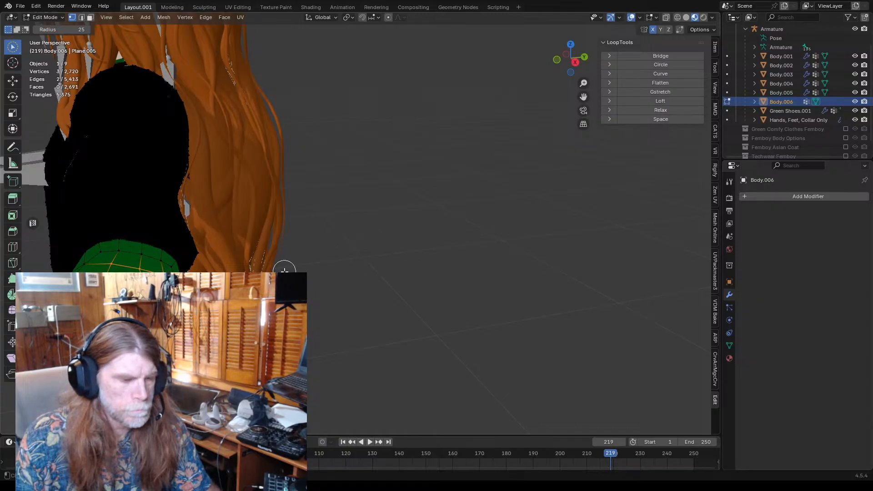
click(353, 257)
- Select the three middle-row vertices on the back of the cuff, apply LoopTools Relax twice and clear the selection
middle_drag(354, 258, 208, 249)
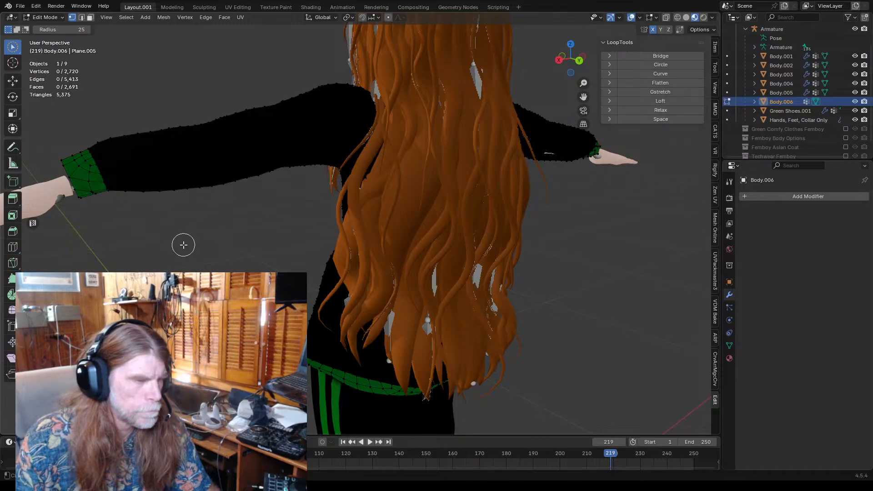
scroll(150, 220, up, 2)
shift+middle_drag(151, 221, 359, 226)
middle_drag(238, 228, 224, 232)
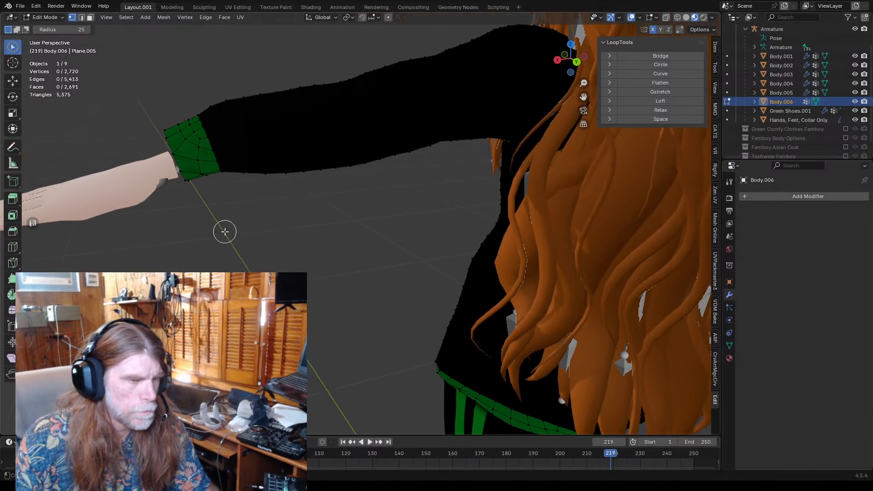
click(182, 143)
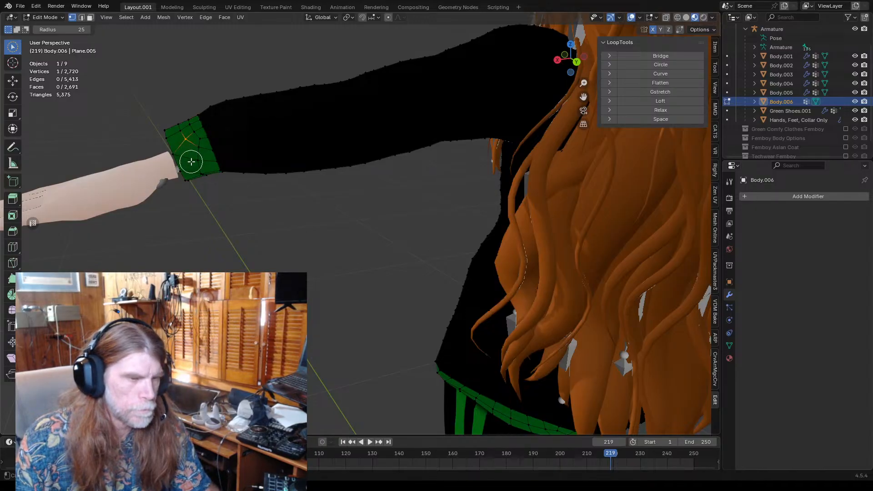
click(194, 156)
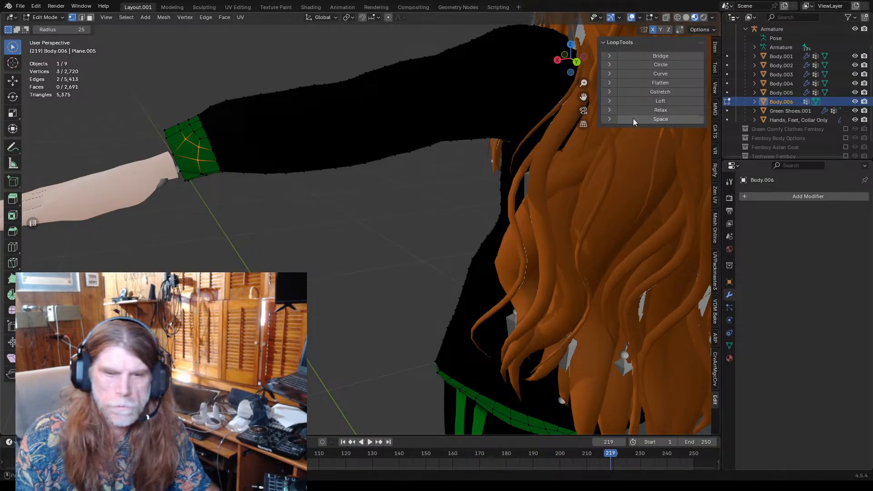
click(646, 110)
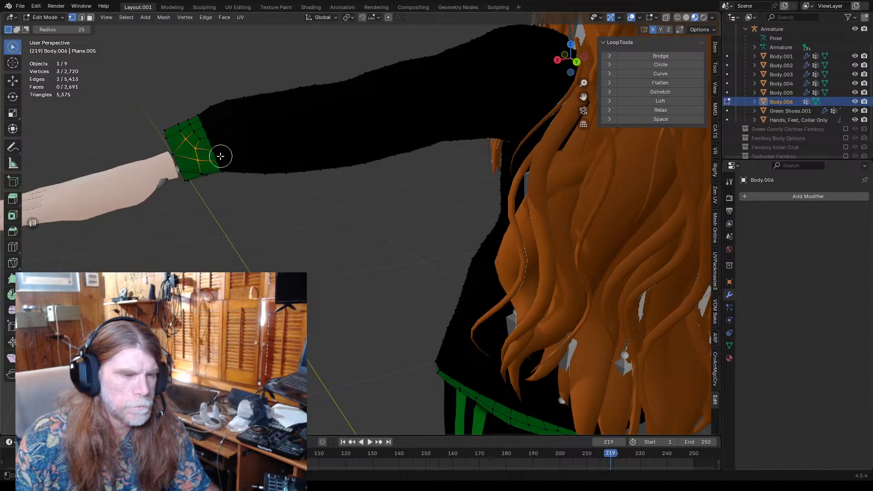
click(651, 110)
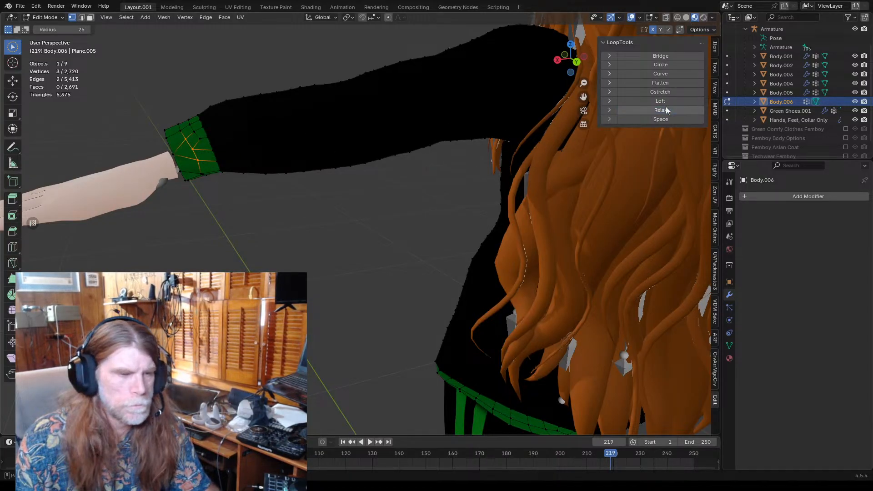
click(287, 222)
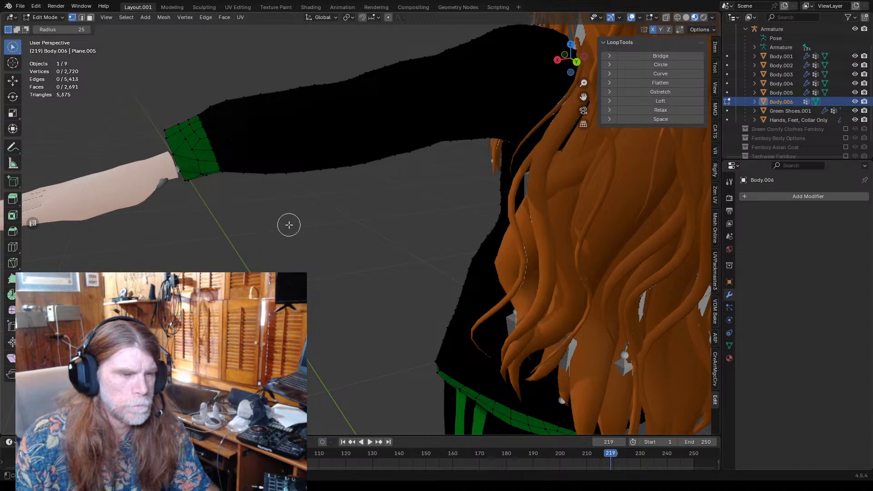
- Examine the smoothed cuff's vertex rows from the back, above and the front
middle_drag(289, 225, 265, 175)
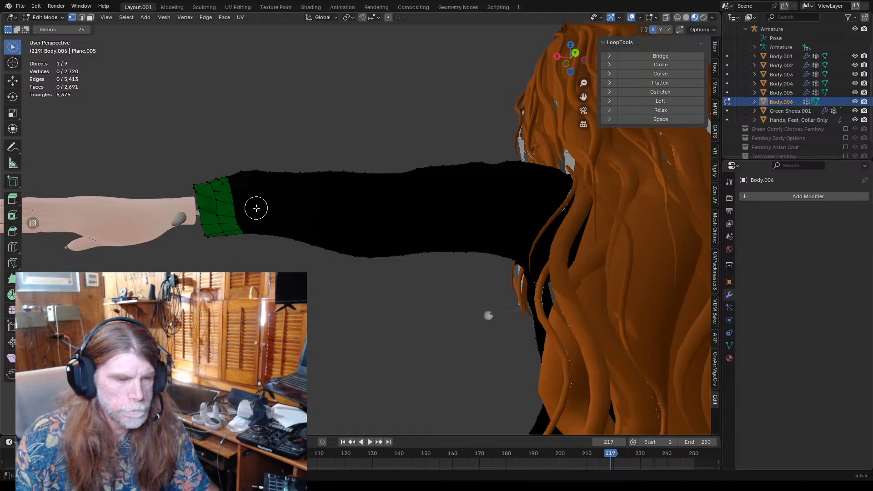
middle_drag(291, 225, 504, 266)
scroll(496, 260, down, 6)
scroll(425, 259, down, 4)
middle_drag(302, 278, 289, 263)
scroll(398, 264, up, 4)
scroll(432, 254, up, 2)
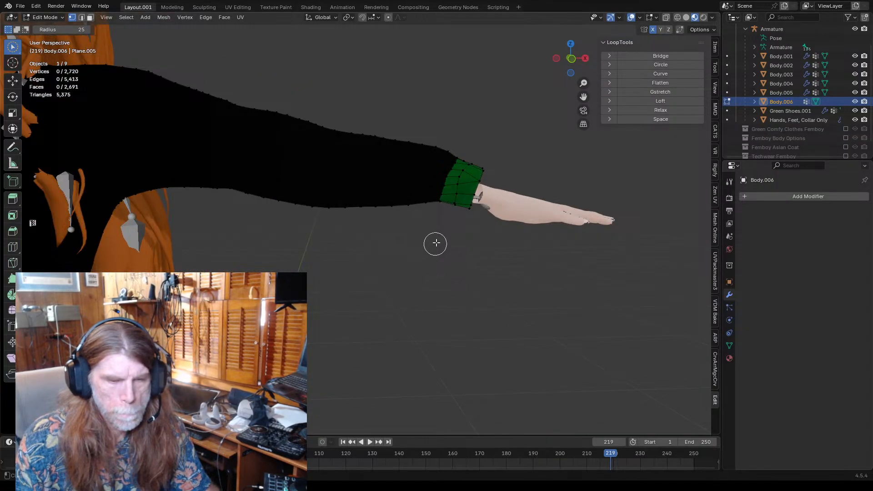
- In edge mode, select the edge loop around the cuff's wrist opening and move it along X toward the hand
click(82, 17)
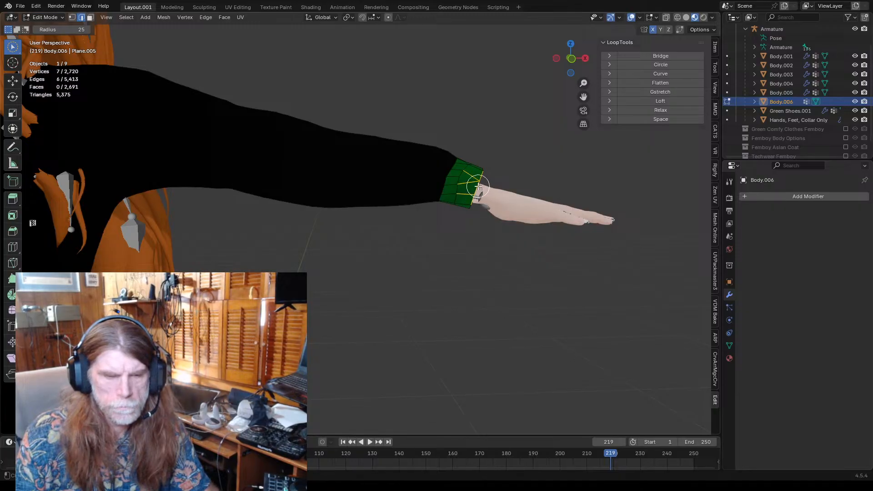
middle_drag(494, 208, 372, 230)
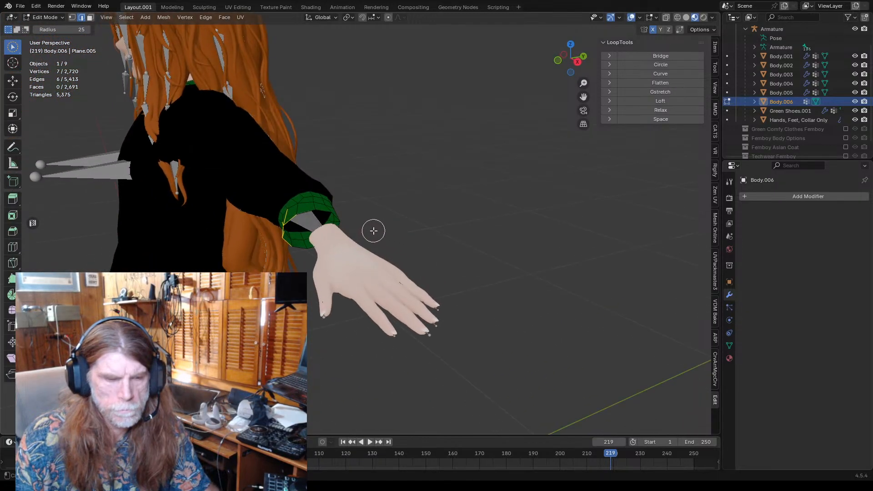
drag(317, 210, 310, 210)
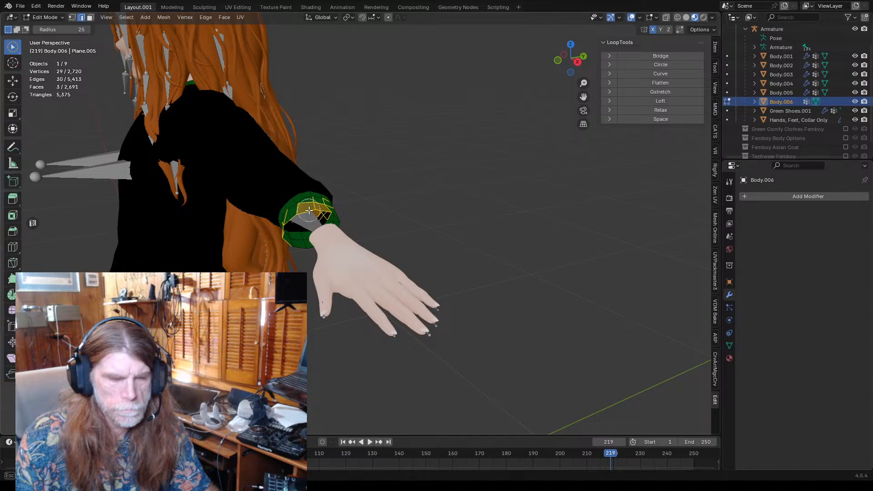
click(381, 202)
middle_drag(403, 214, 291, 216)
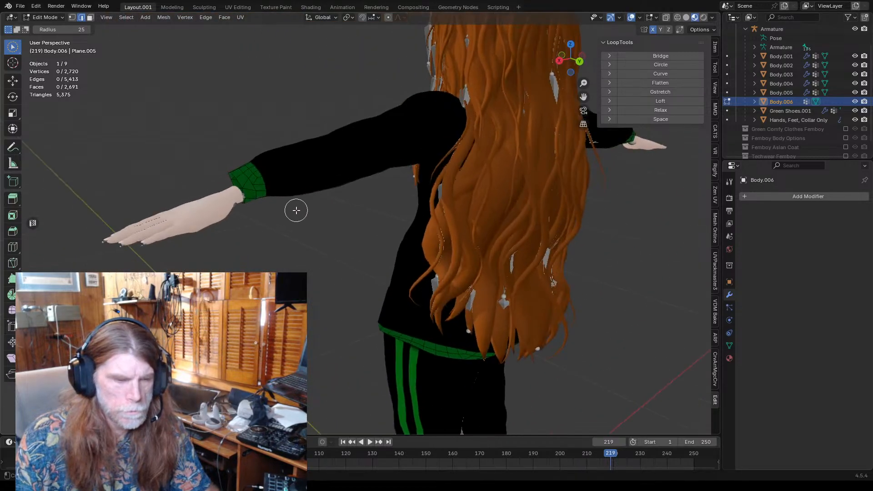
alt+click(240, 182)
scroll(271, 230, up, 1)
middle_drag(271, 230, 406, 230)
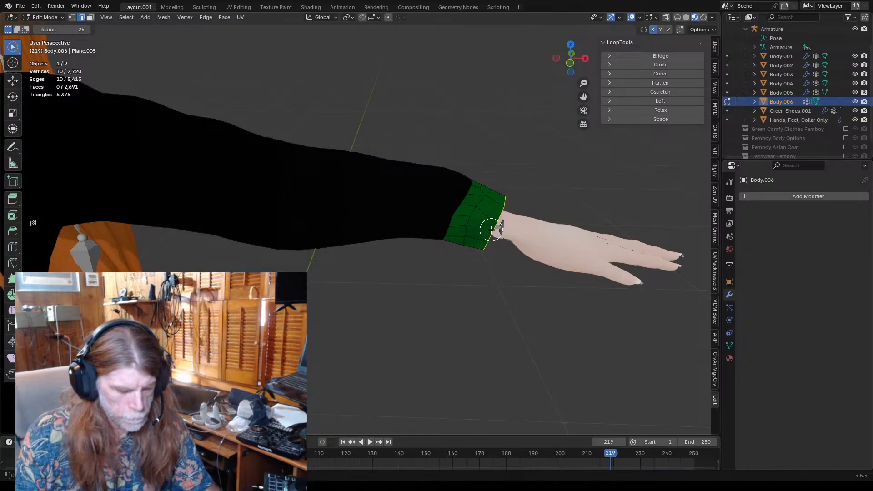
key(g)
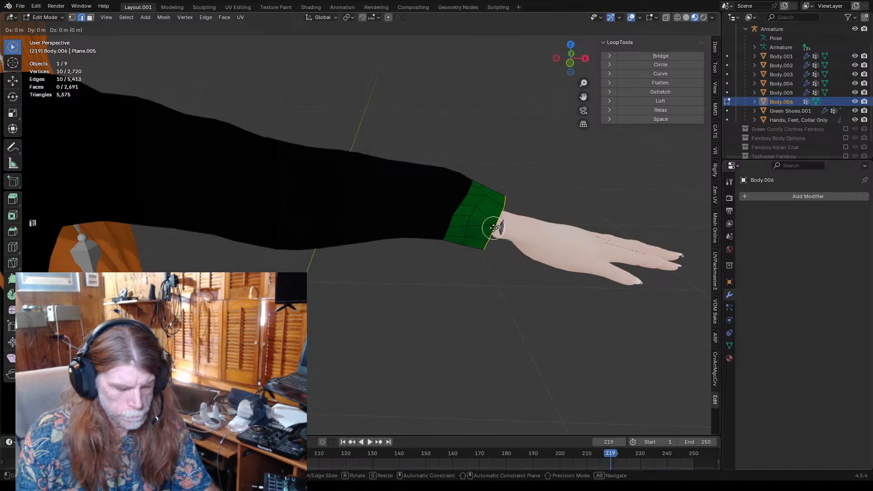
key(x)
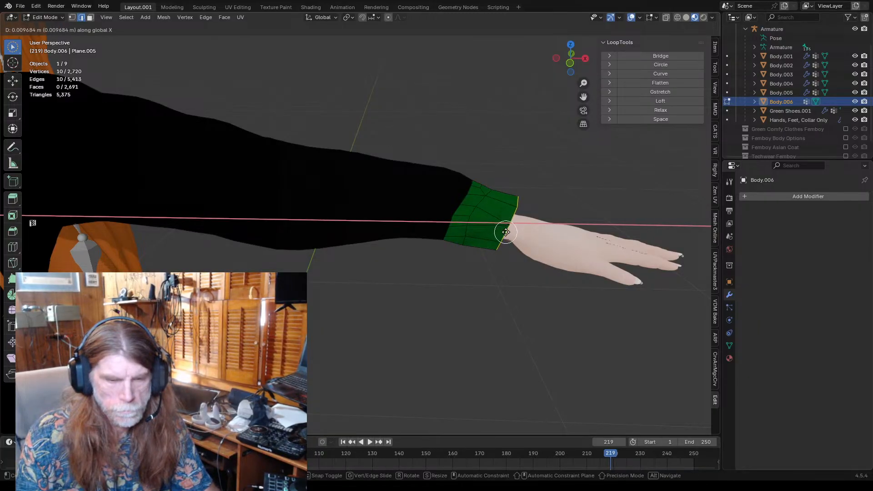
click(517, 235)
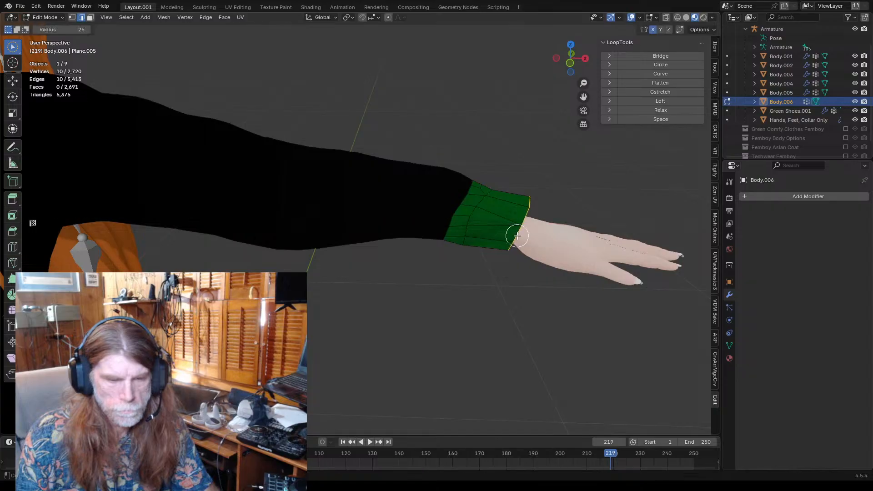
- Shift the cuff opening's edge loop along Y toward the back of the body to centre it around the wrist, and deselect it
middle_drag(488, 283, 401, 287)
mouse_move(353, 271)
middle_down()
mouse_move(304, 259)
mouse_move(363, 258)
middle_up()
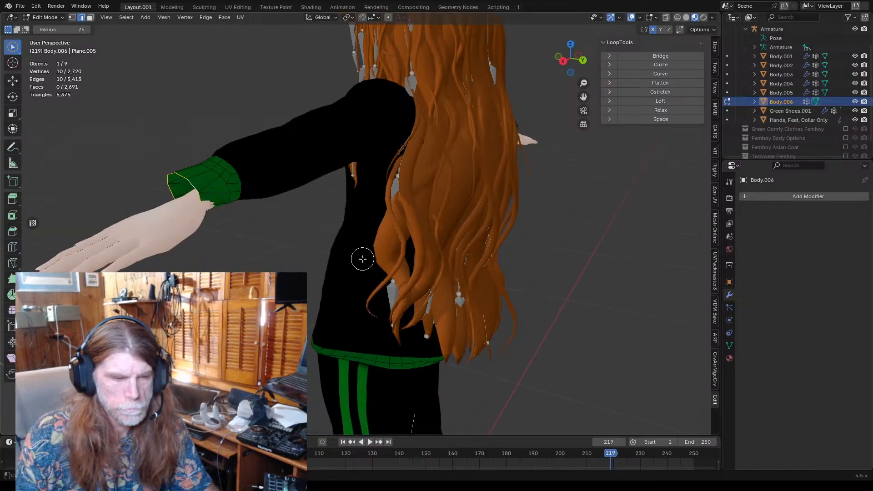
middle_drag(223, 221, 289, 230)
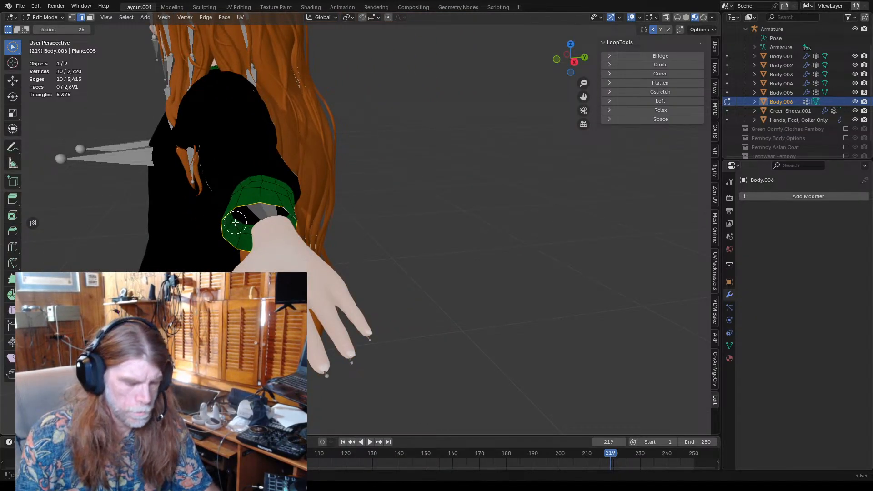
key(g)
key(y)
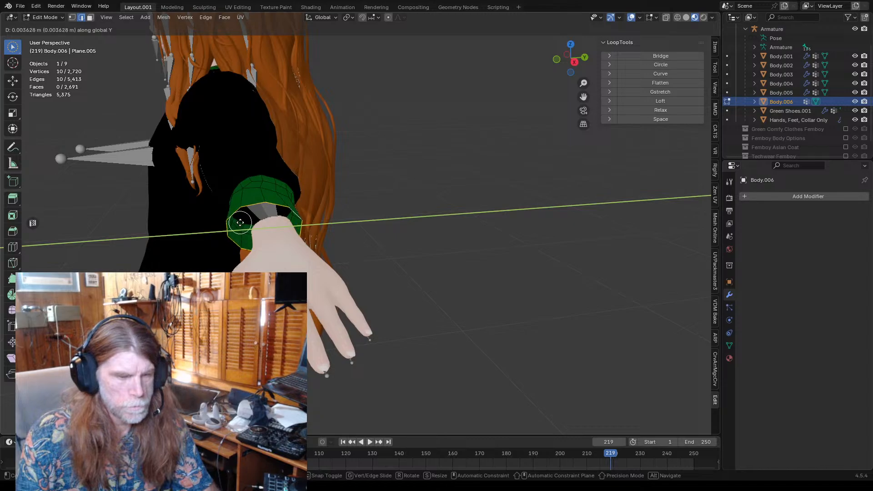
click(245, 223)
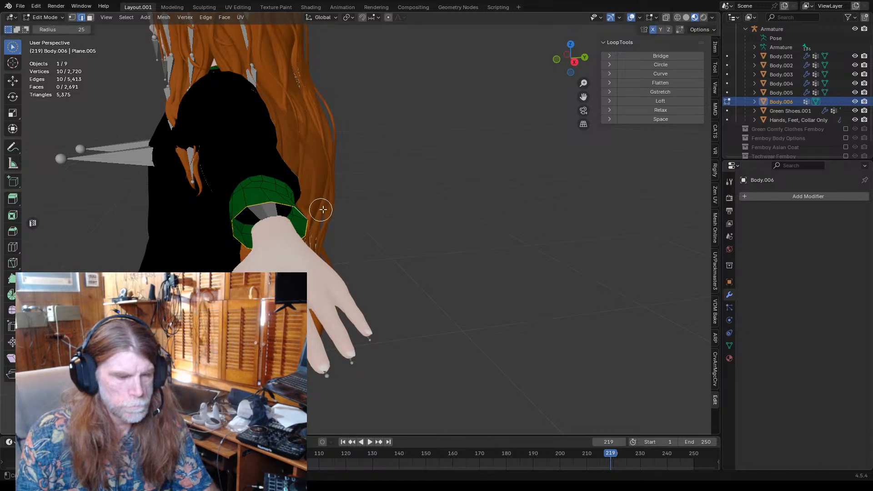
click(354, 204)
middle_drag(356, 200, 320, 176)
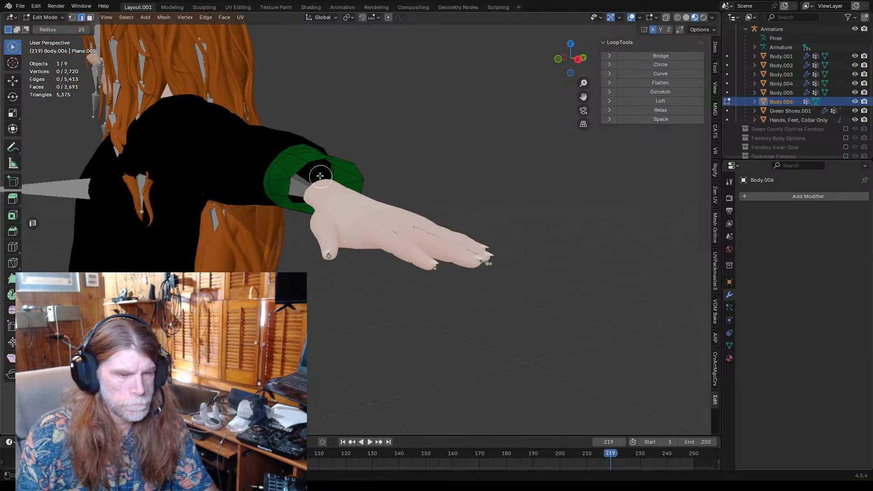
- Select the edge loop around the cuff's wrist opening and move it down along Z around the wrist
alt+click(312, 195)
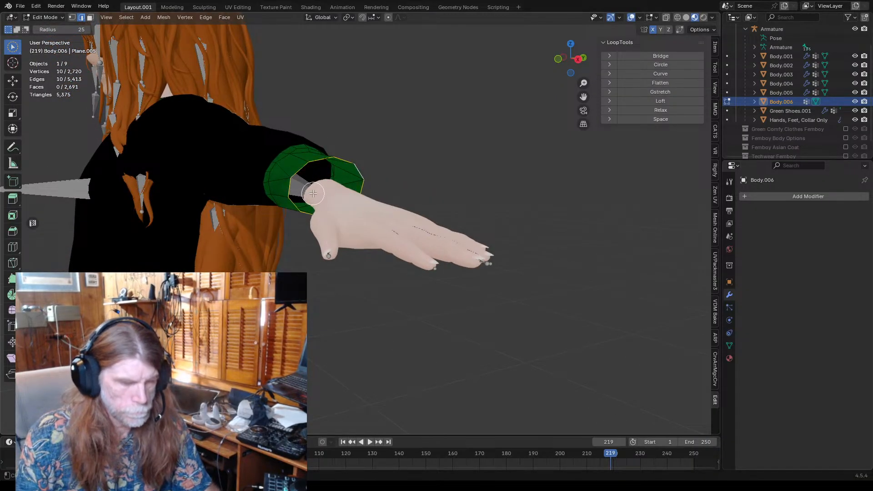
key(g)
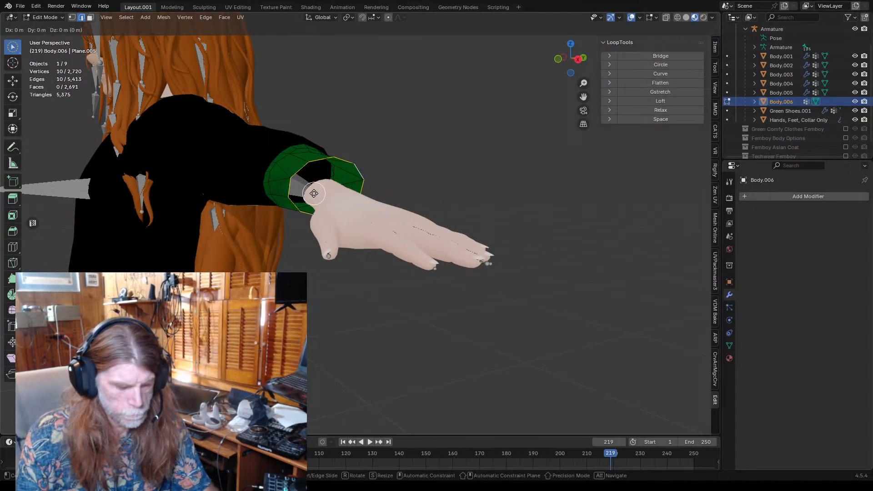
key(z)
click(322, 201)
key(c)
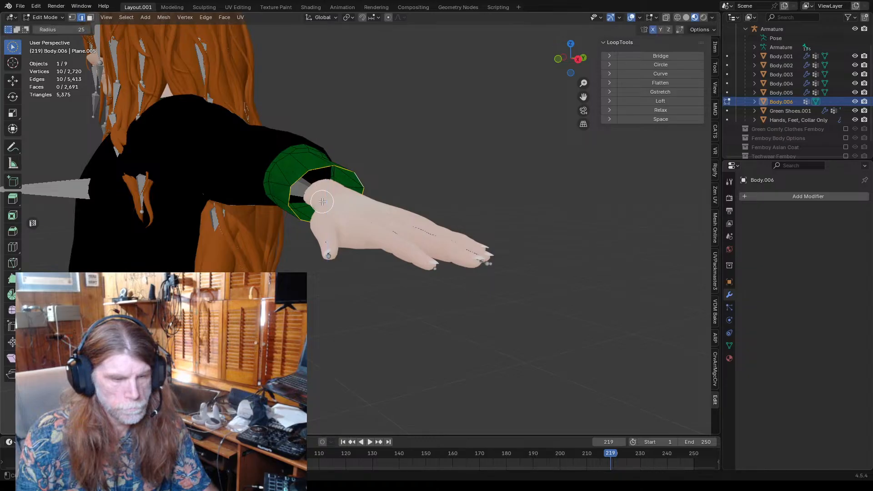
- Move the cuff opening's edge loop about 0.004 m along Y toward the back of the body and deselect it
key(g)
key(y)
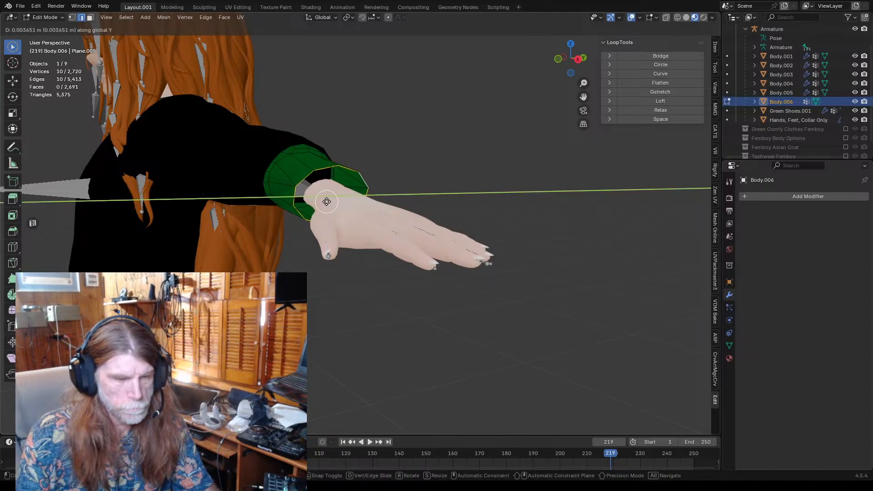
click(327, 202)
click(418, 172)
- Examine both sleeves and cuffs of the whole top from the front and the side
middle_drag(418, 172, 381, 206)
scroll(387, 214, up, 6)
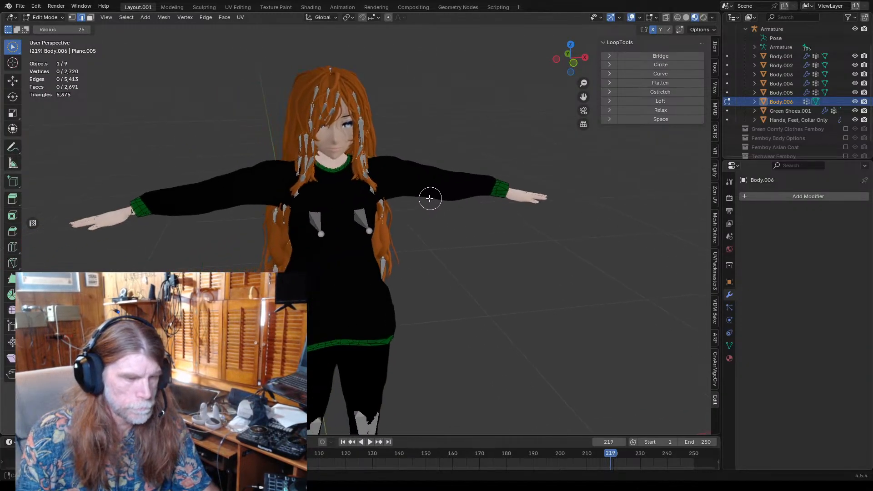
middle_drag(258, 220, 219, 211)
middle_drag(329, 227, 390, 218)
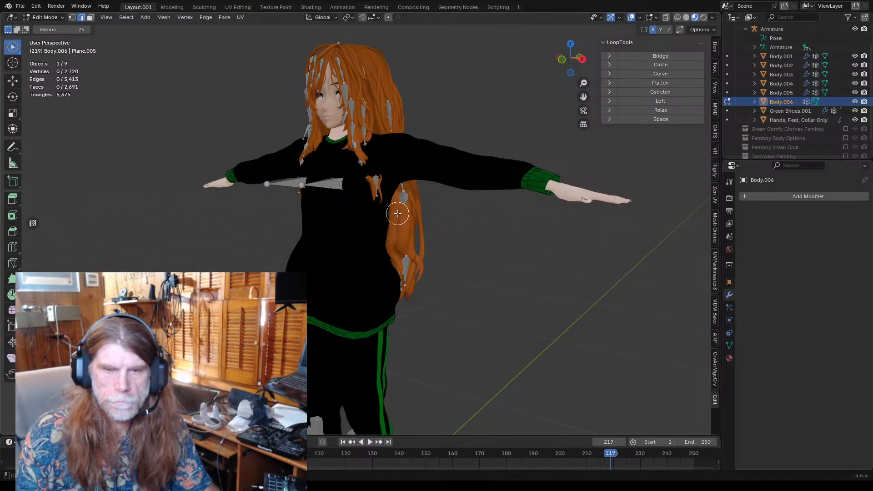
middle_drag(455, 219, 529, 219)
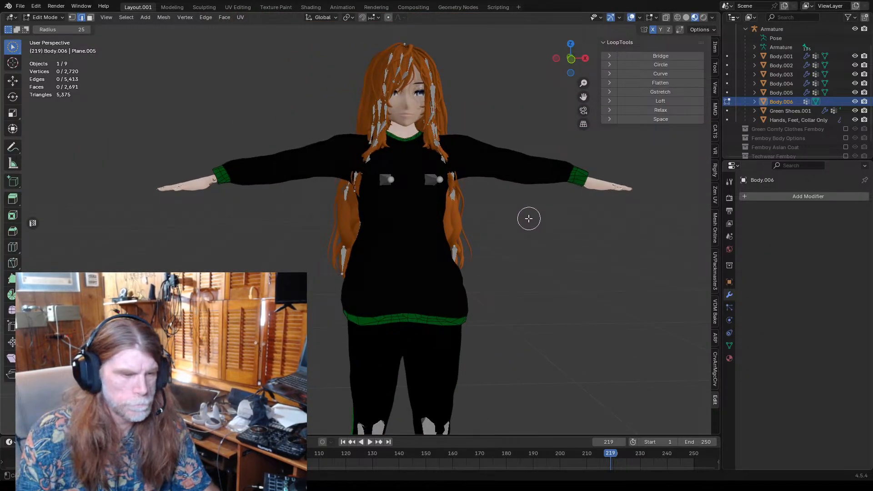
scroll(513, 219, up, 1)
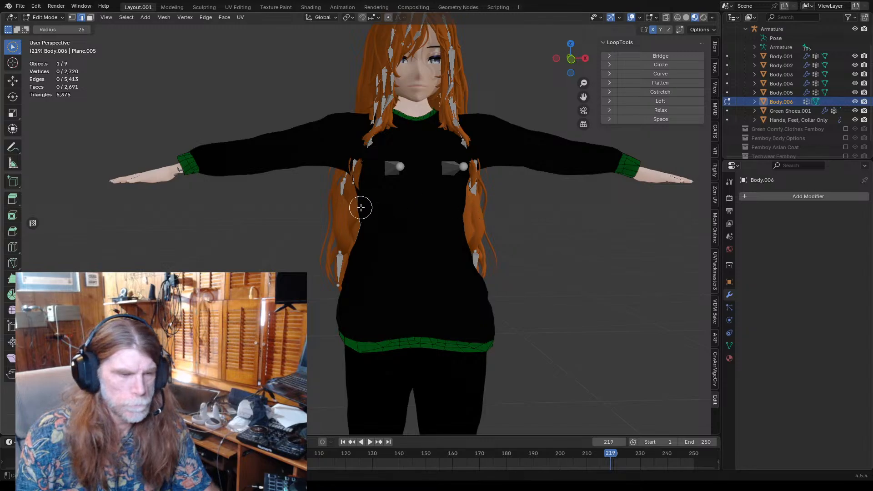
scroll(354, 204, up, 1)
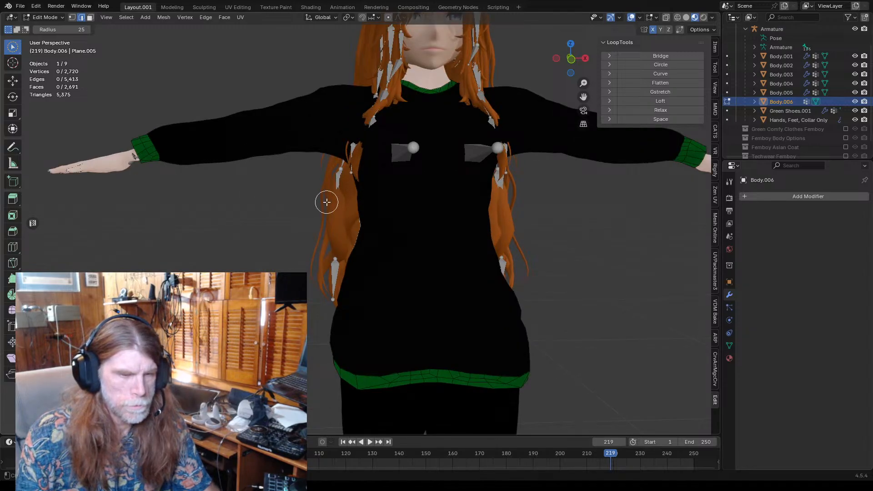
scroll(334, 206, down, 1)
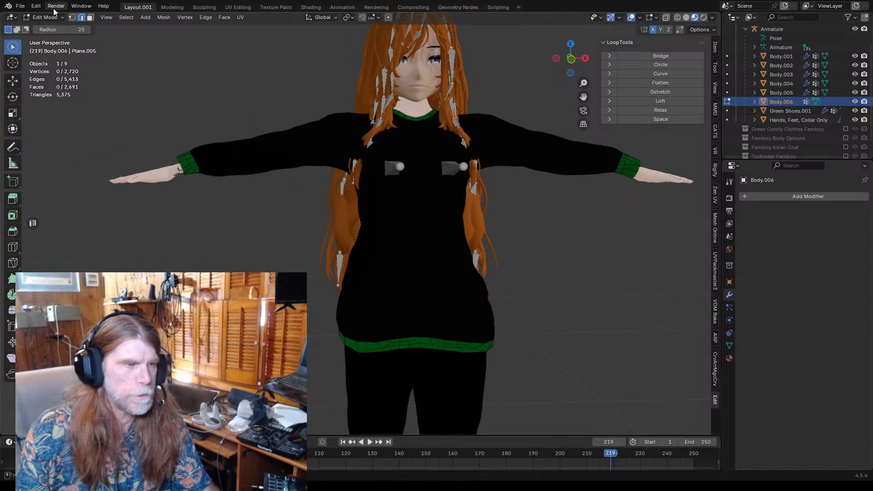
- Select the entire top mesh in Edit Mode with vertex selection, apply Symmetrize, and clear the selection
click(46, 17)
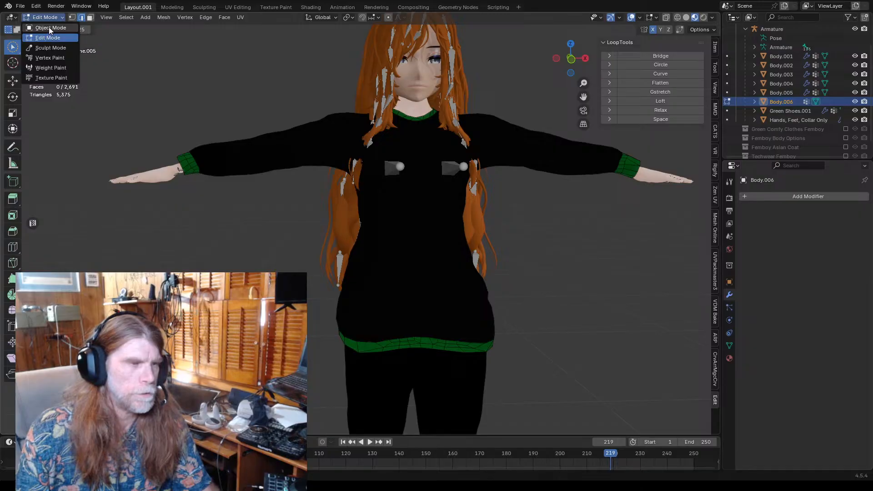
click(58, 28)
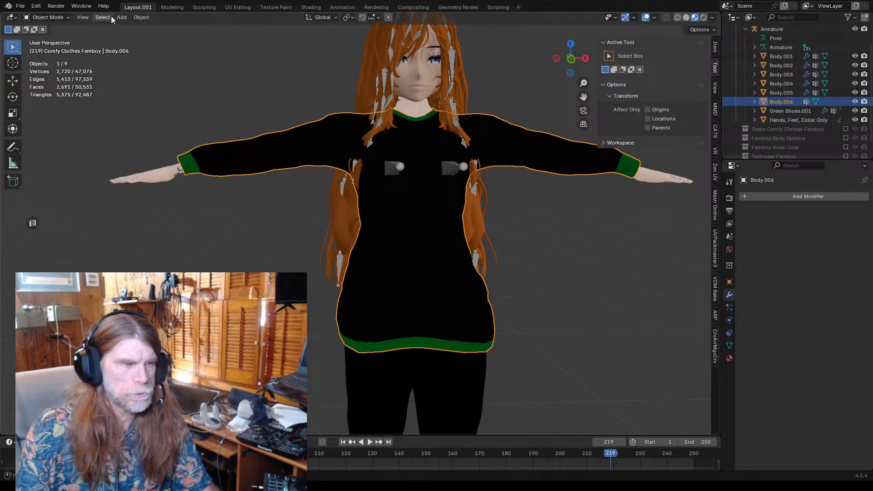
click(46, 17)
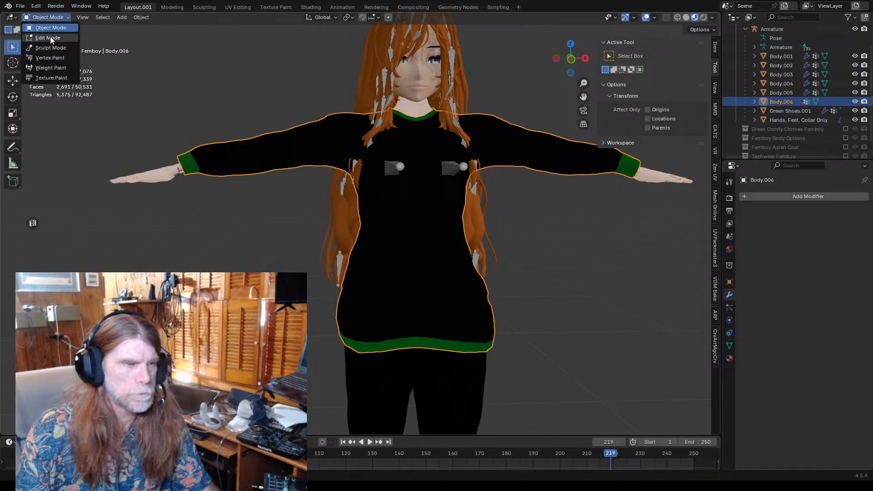
click(49, 38)
key(a)
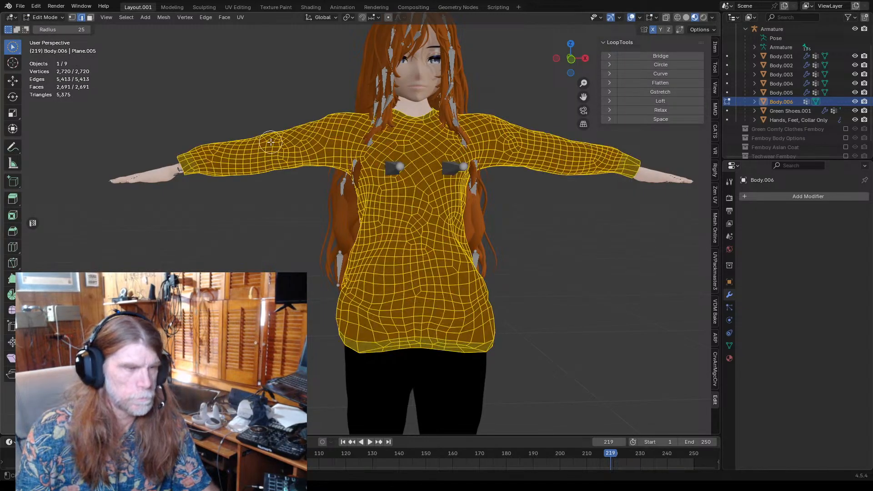
click(90, 17)
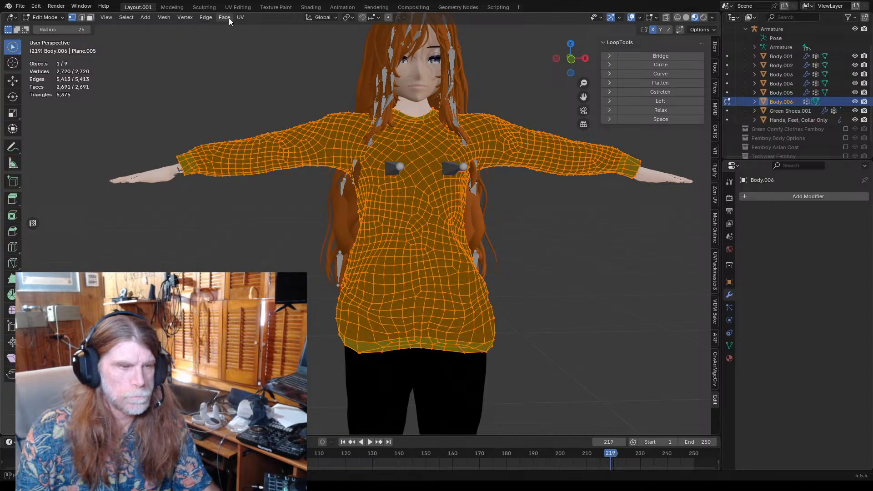
click(163, 17)
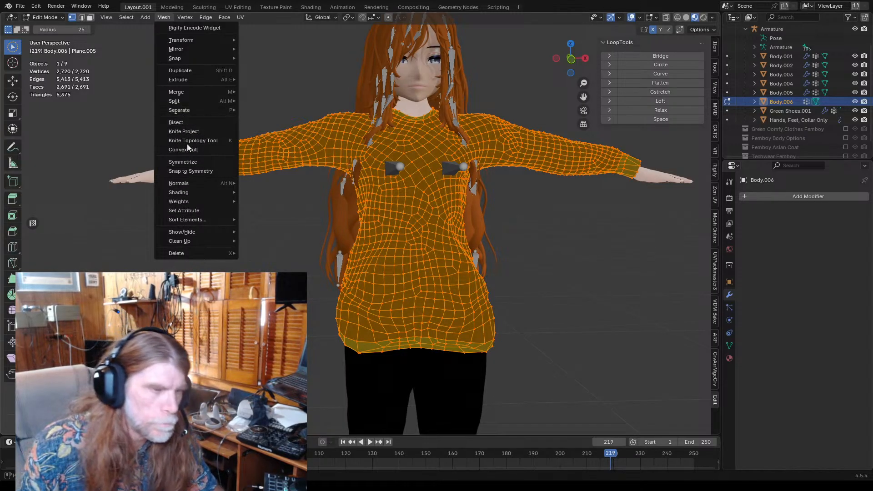
click(192, 161)
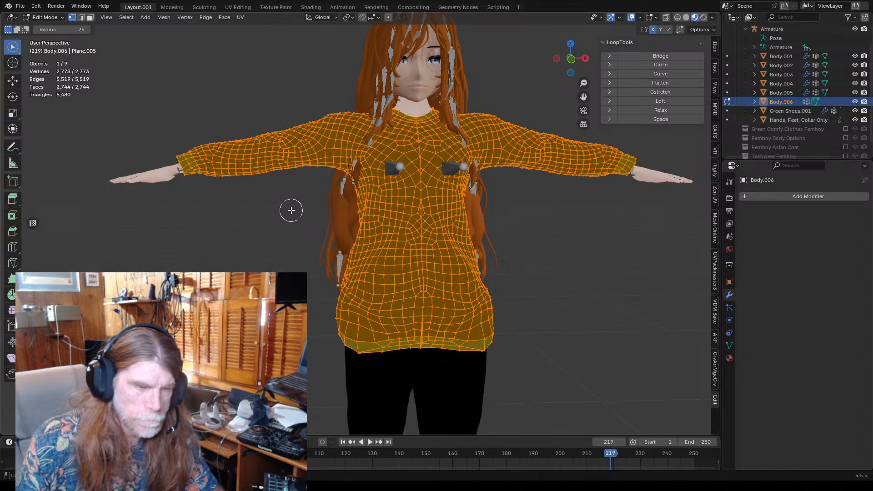
key(alt+a)
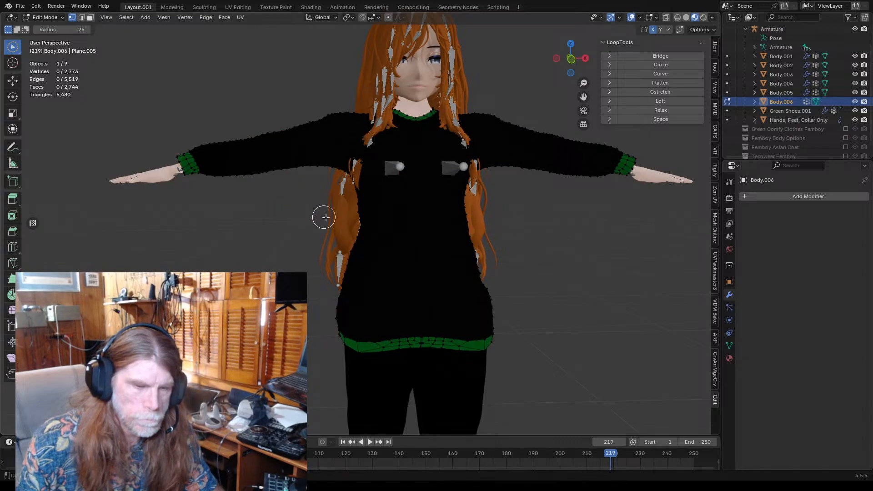
- Switch to Object Mode and examine the symmetrized top and its cuffs from the front and the side
middle_drag(468, 225, 378, 184)
click(45, 17)
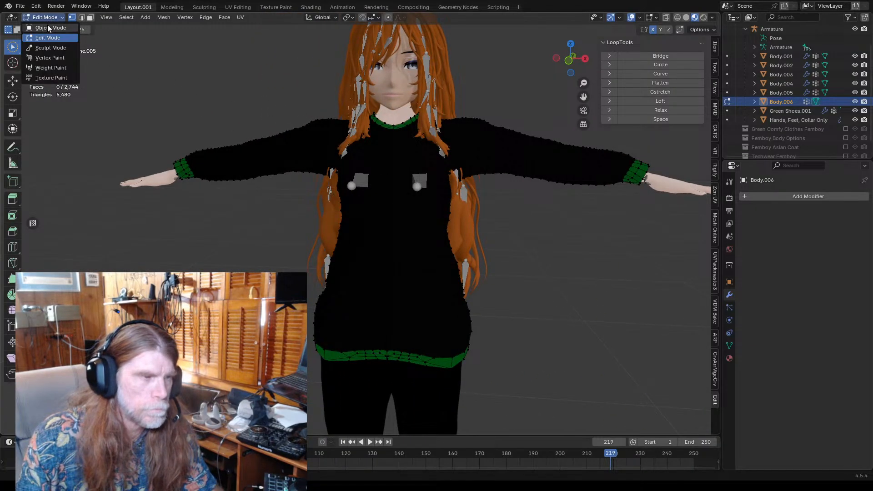
click(42, 27)
middle_drag(191, 131, 389, 280)
scroll(406, 280, up, 3)
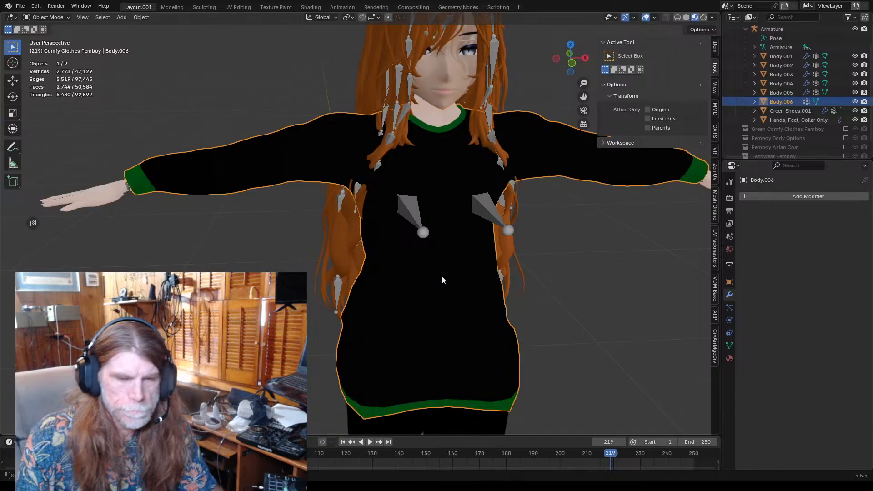
scroll(442, 278, down, 1)
middle_drag(528, 263, 458, 261)
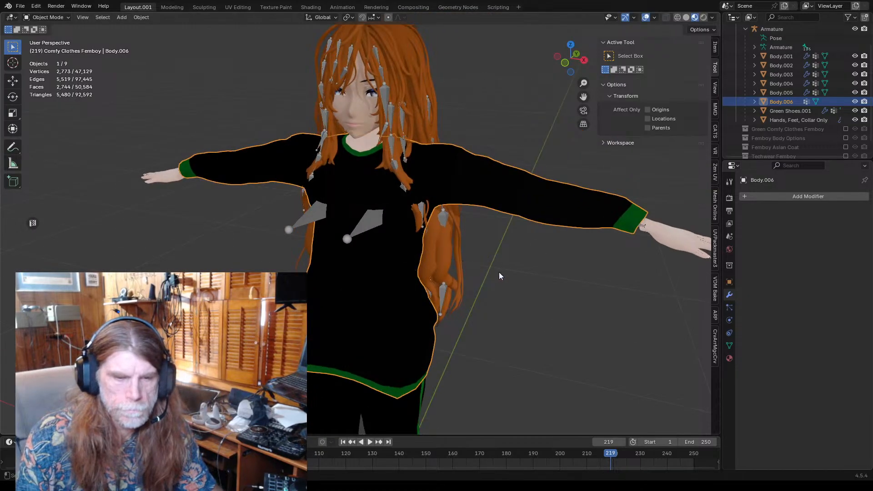
shift+middle_drag(528, 291, 475, 274)
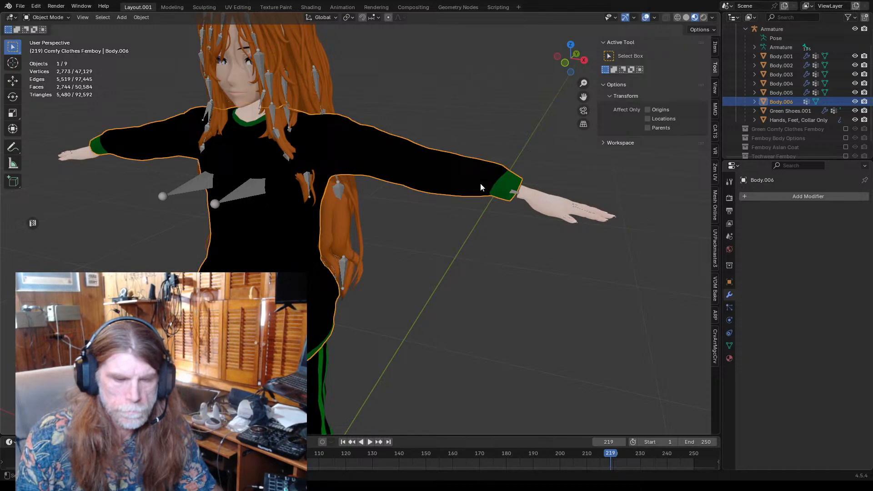
scroll(441, 175, up, 2)
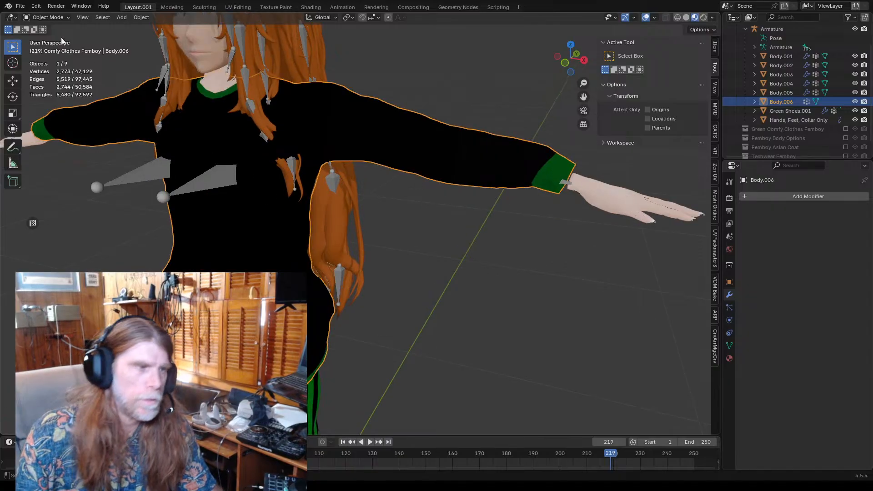
- Return the top mesh to Edit Mode and bring its front into view
click(47, 17)
click(49, 40)
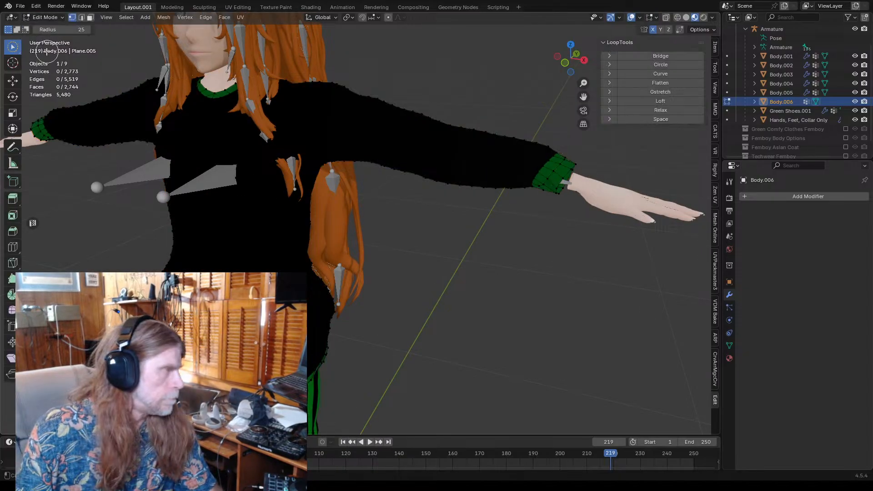
scroll(376, 193, up, 1)
scroll(267, 147, down, 2)
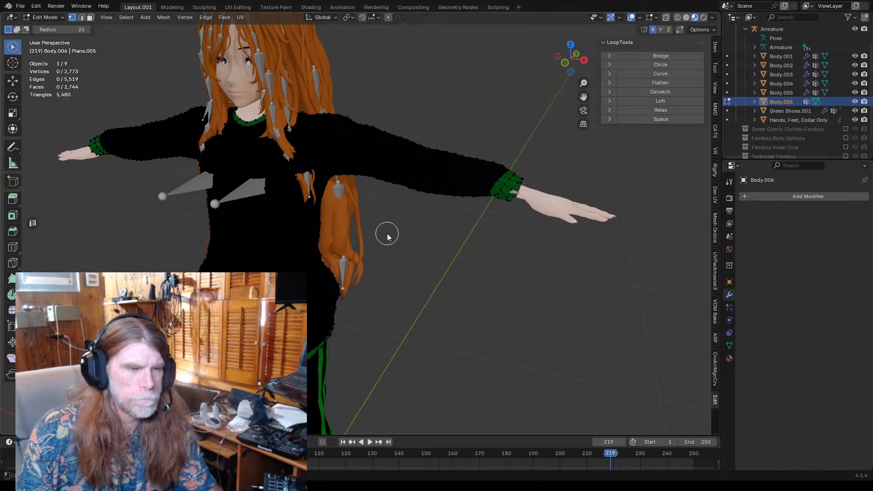
middle_drag(388, 235, 433, 231)
scroll(434, 230, down, 3)
- Set the viewport shading to Solid and examine the sleeve's vertices from the shoulder to the cuff
click(687, 17)
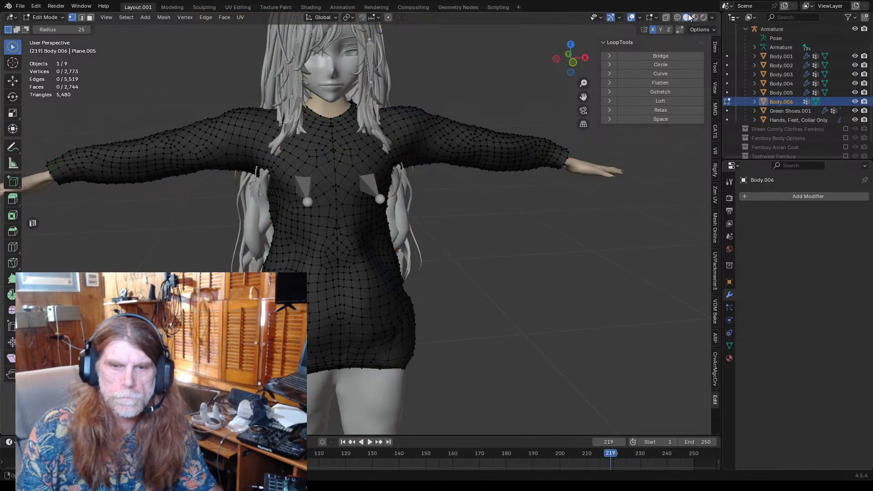
scroll(582, 202, up, 2)
shift+middle_drag(673, 216, 497, 213)
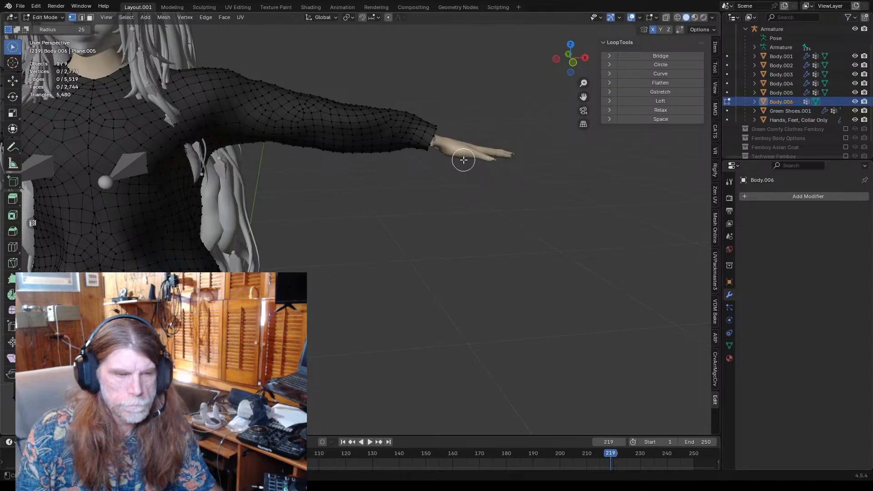
scroll(460, 158, down, 3)
scroll(446, 160, up, 2)
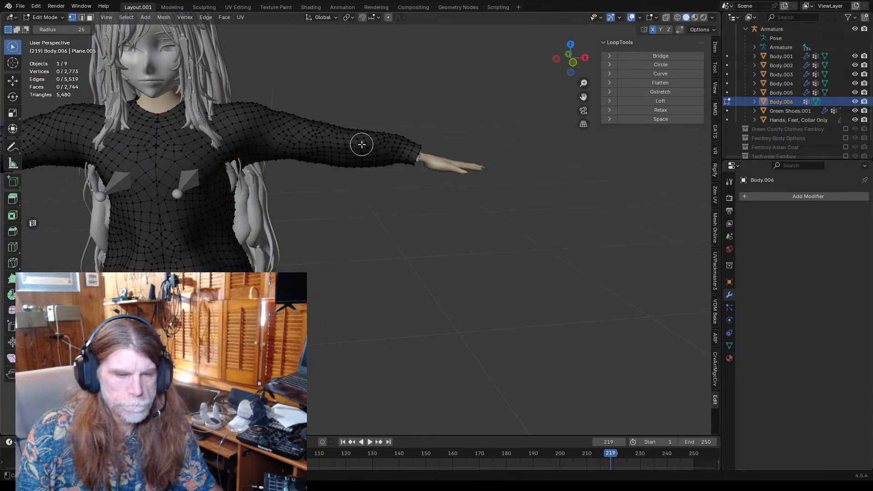
scroll(437, 162, up, 1)
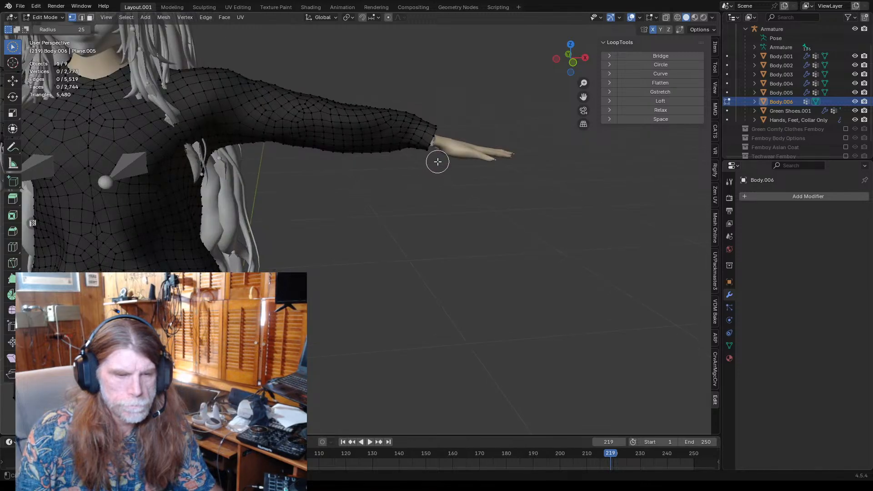
scroll(400, 144, down, 1)
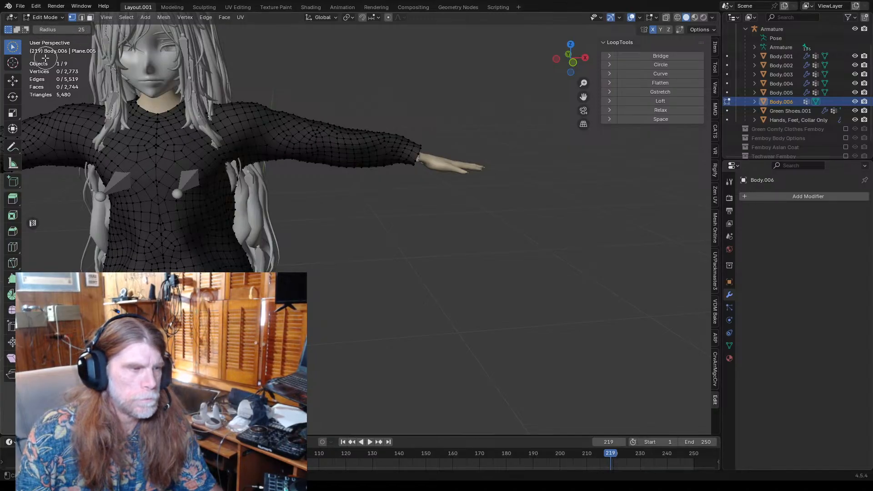
- Switch from circle selection to the Tweak selection tool, select the whole top mesh, and clear the selection
drag(15, 48, 41, 57)
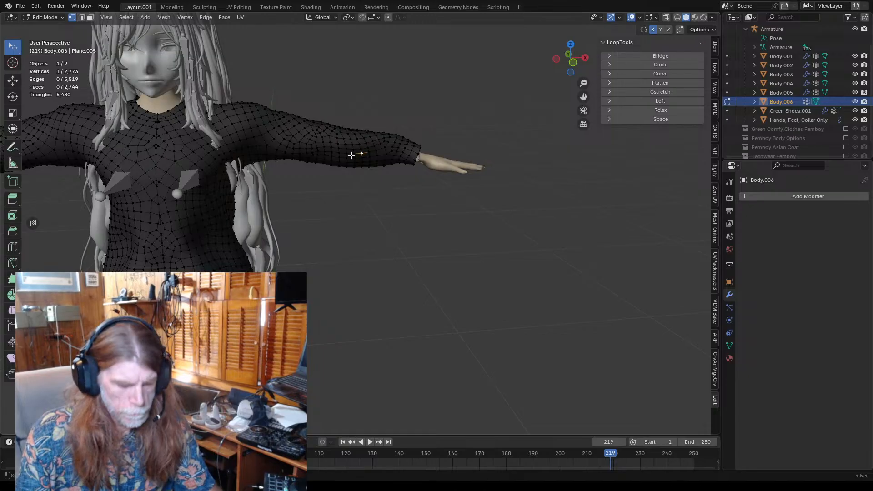
key(a)
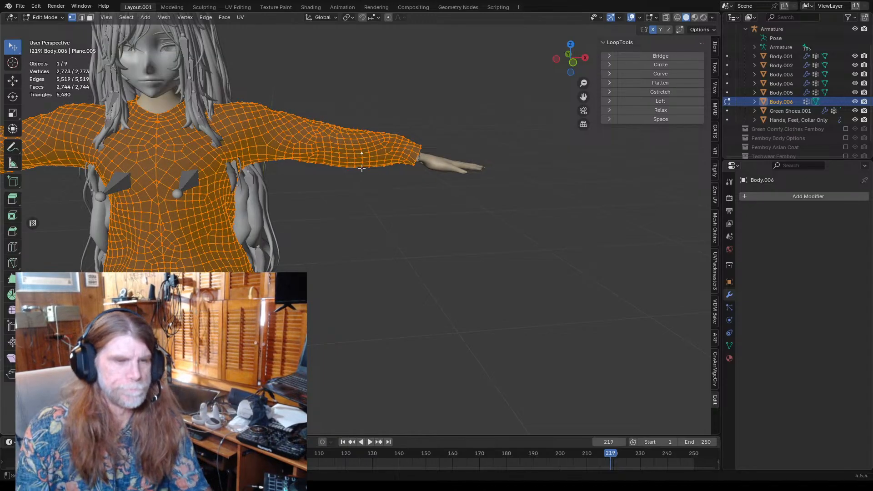
key(alt+a)
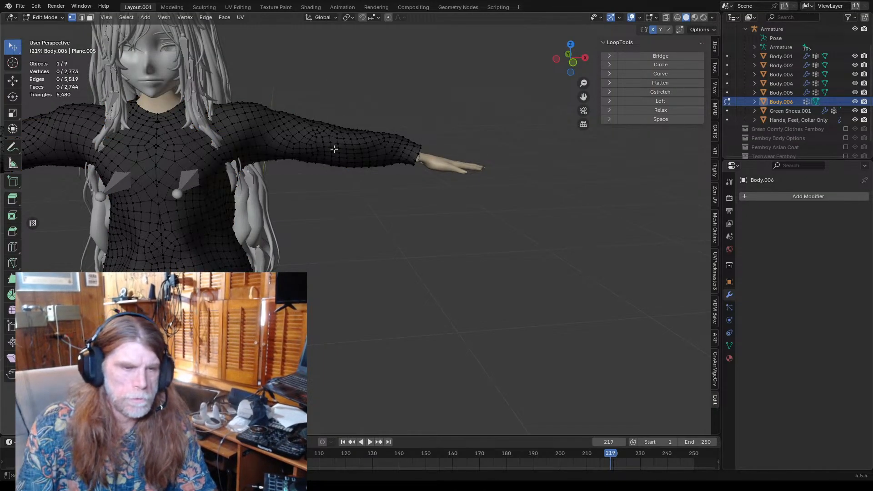
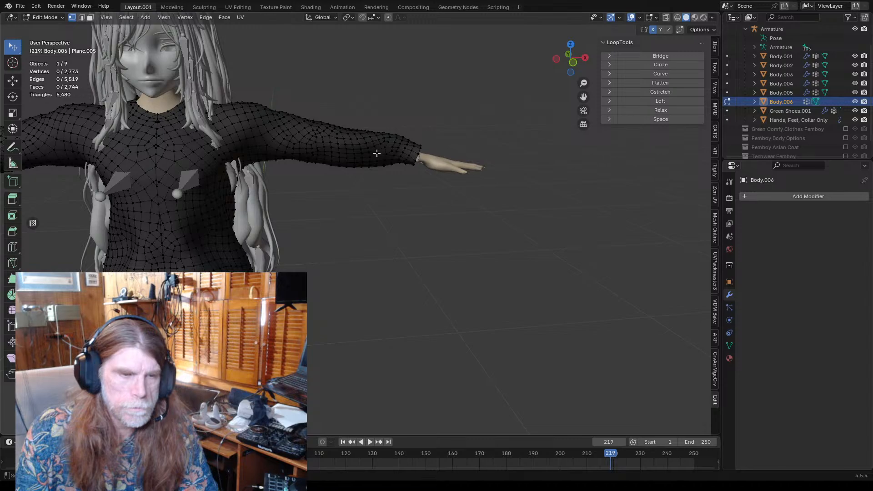
scroll(327, 139, down, 3)
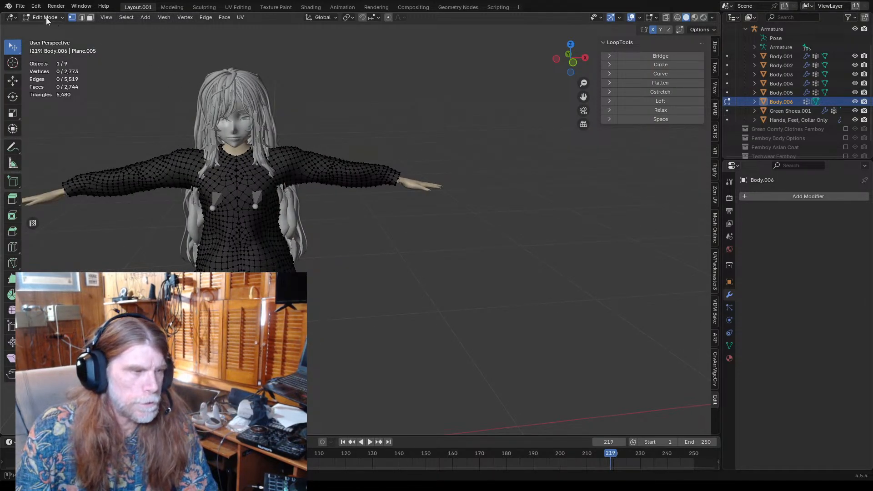
- Set up face selection on the top mesh with X-ray turned on and the Select Circle tool active
click(90, 19)
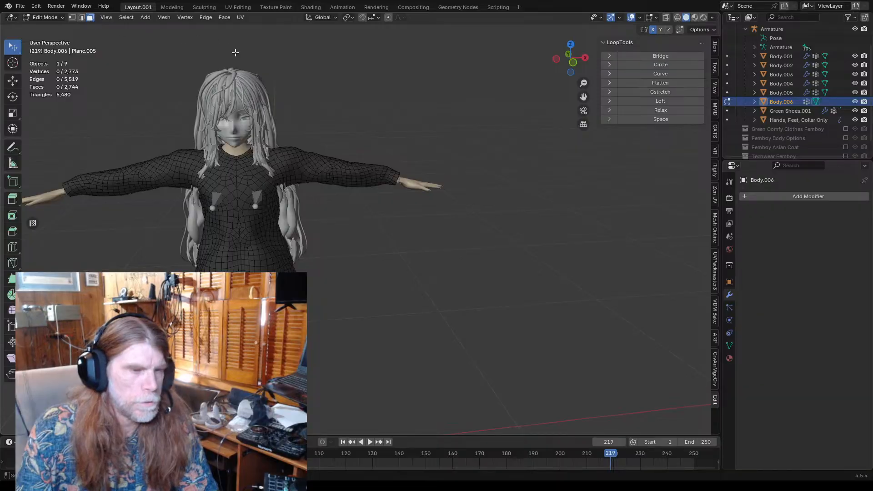
click(664, 18)
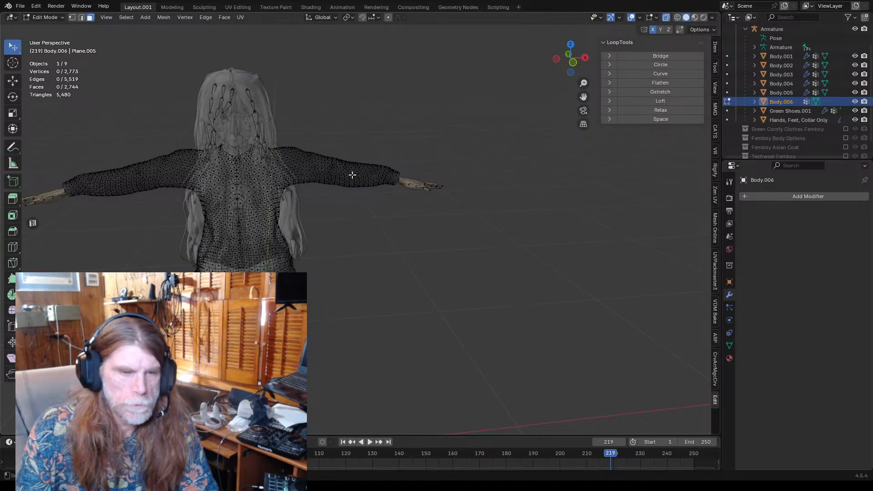
scroll(355, 164, up, 2)
click(14, 65)
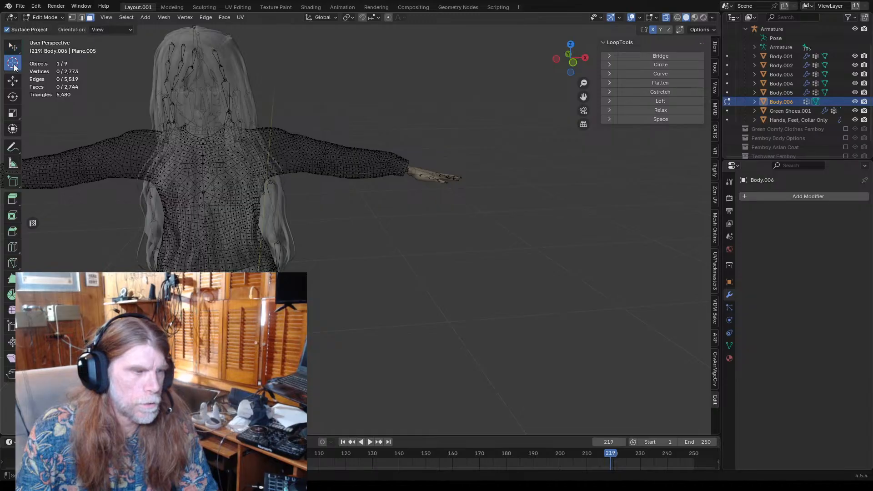
click(13, 48)
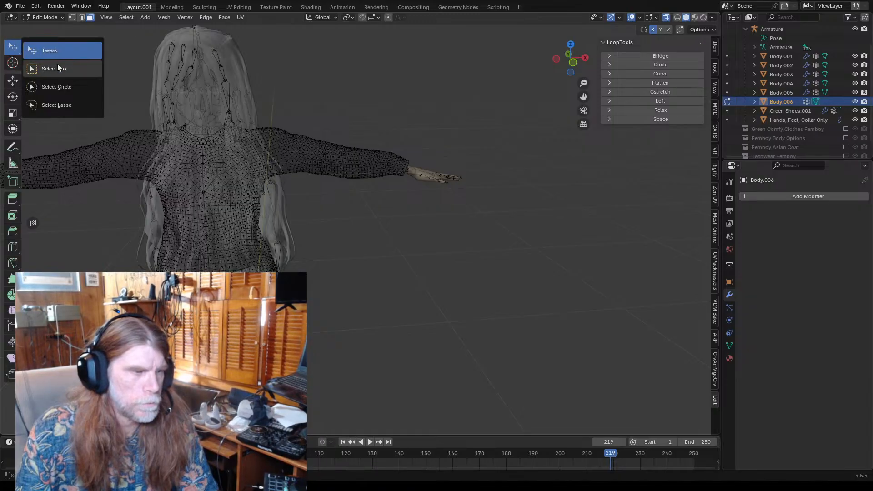
click(60, 87)
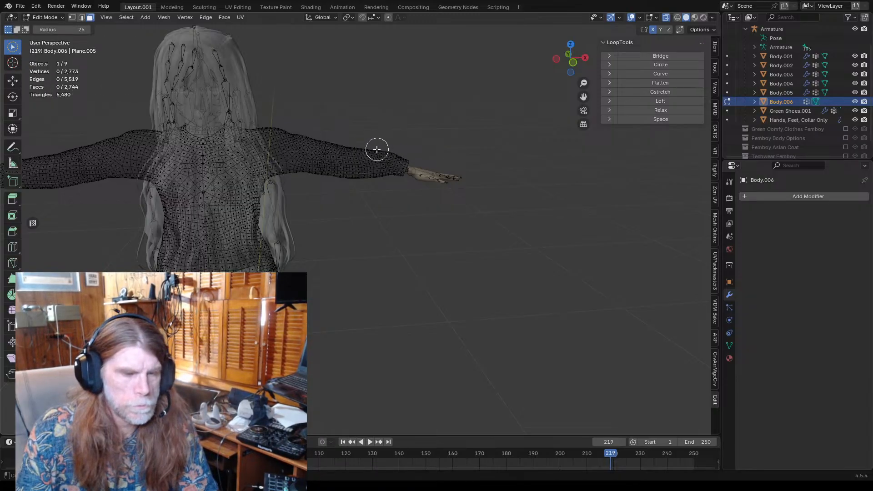
- Circle-select the sleeve's faces from mid-forearm to the cuff on the arm at the character's left
scroll(373, 148, up, 3)
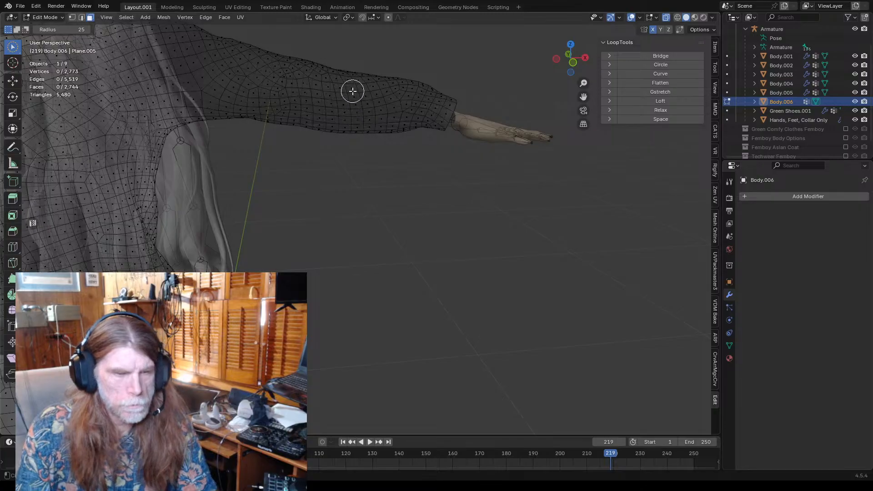
scroll(305, 89, down, 3)
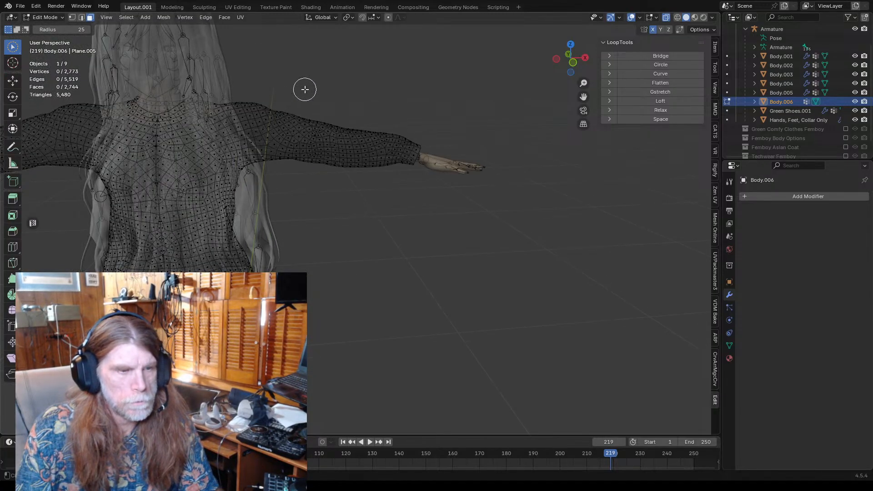
scroll(353, 124, up, 1)
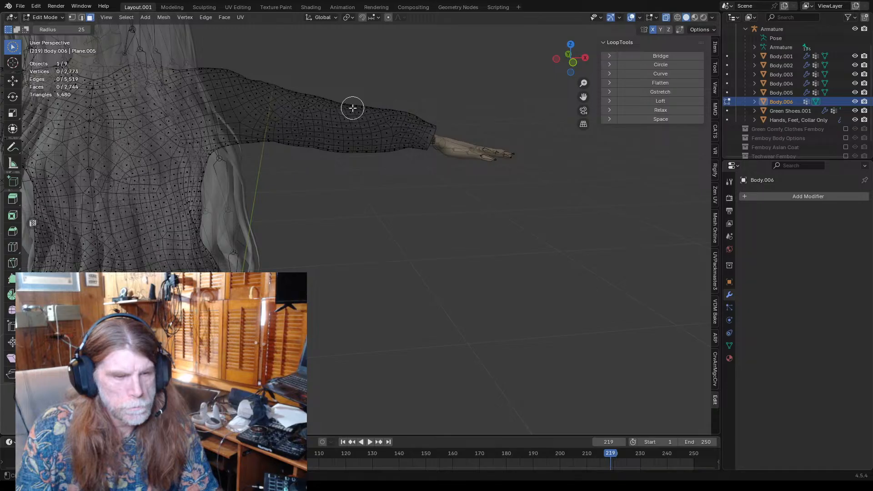
click(353, 108)
drag(350, 105, 347, 96)
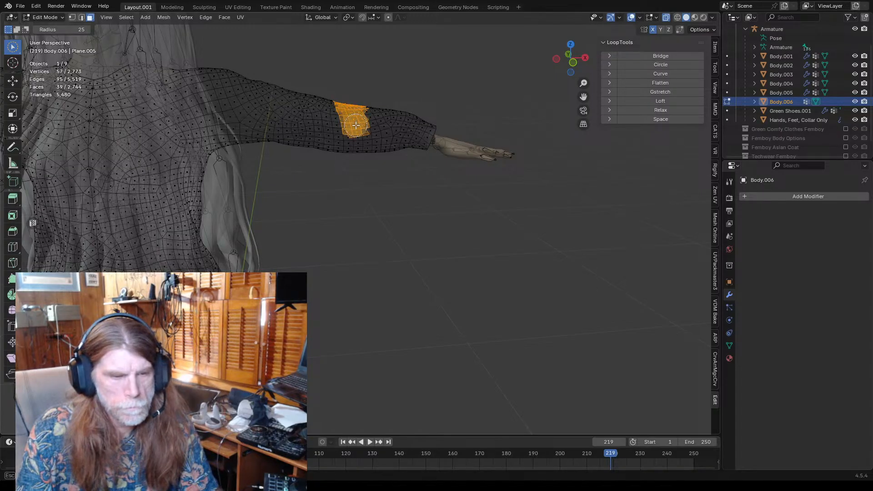
mouse_move(356, 125)
mouse_down()
mouse_move(389, 147)
mouse_move(421, 143)
mouse_move(427, 125)
mouse_move(377, 106)
mouse_move(396, 130)
mouse_move(373, 129)
mouse_up()
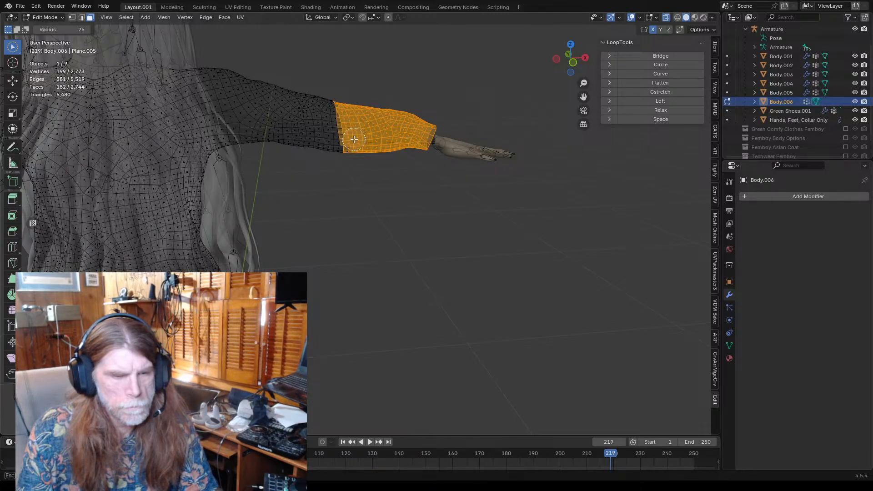
- Clean up the forearm selection's upper border by adding missed underside faces and deselecting the stray faces beyond it
middle_drag(419, 205, 261, 255)
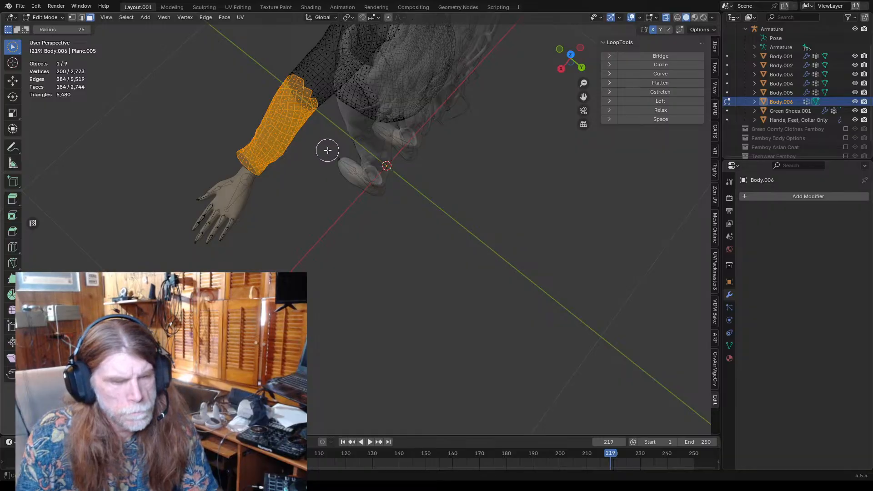
scroll(310, 133, up, 3)
middle_drag(311, 133, 287, 137)
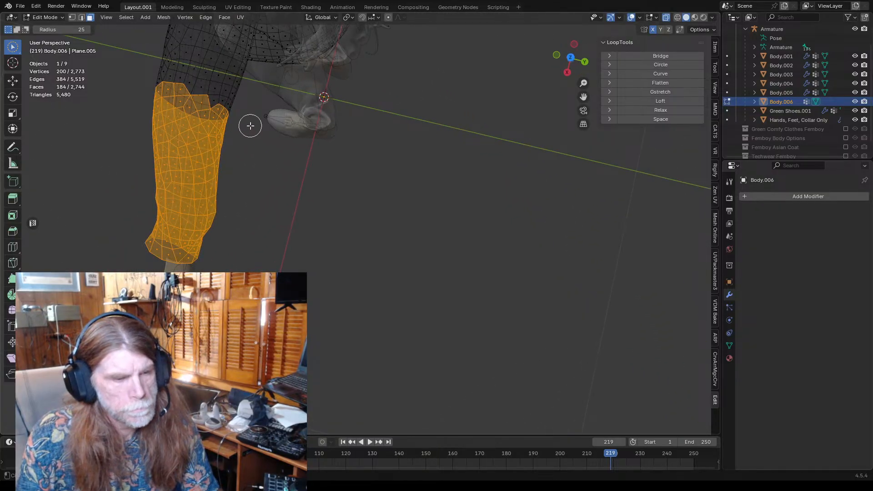
drag(219, 111, 220, 111)
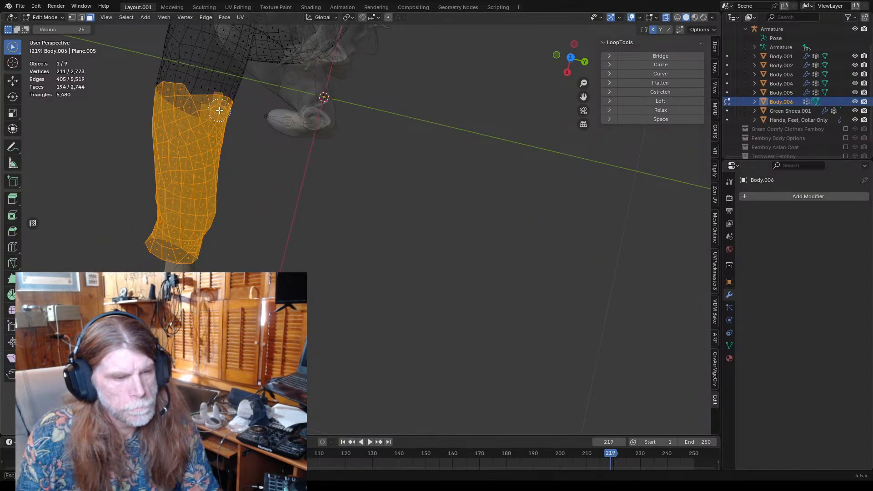
middle_drag(279, 123, 247, 112)
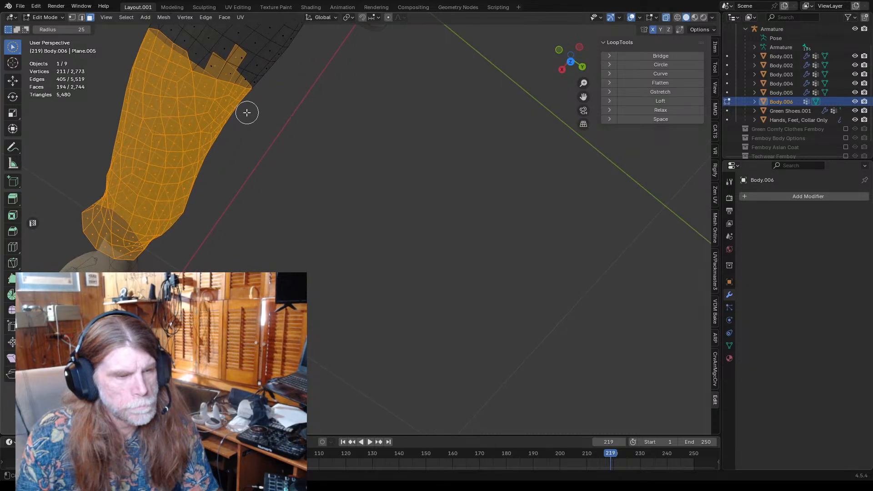
ctrl+click(238, 53)
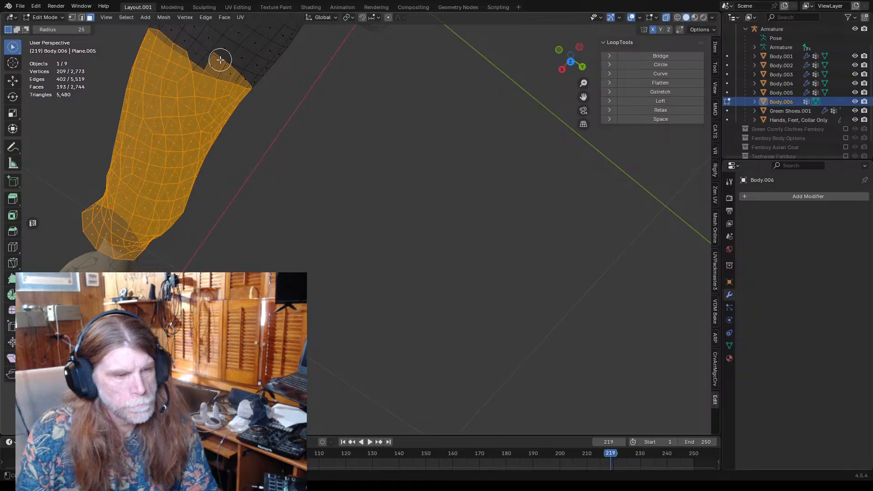
middle_drag(215, 87, 181, 108)
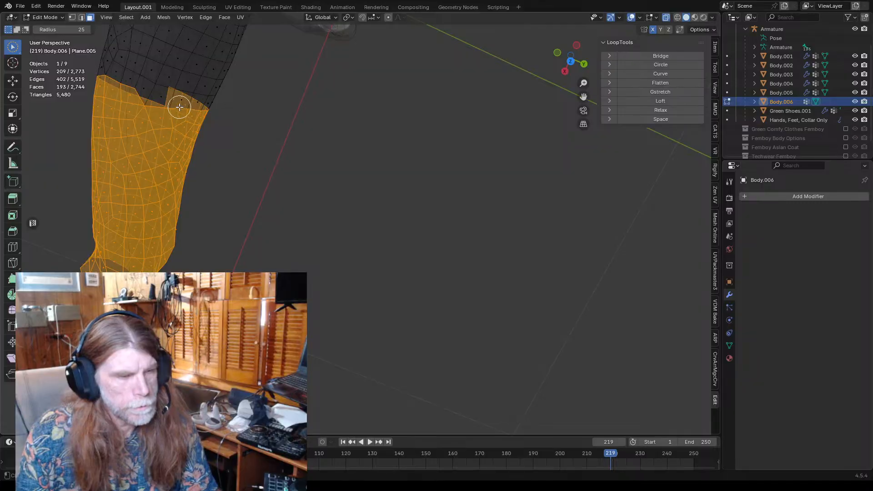
ctrl+click(175, 97)
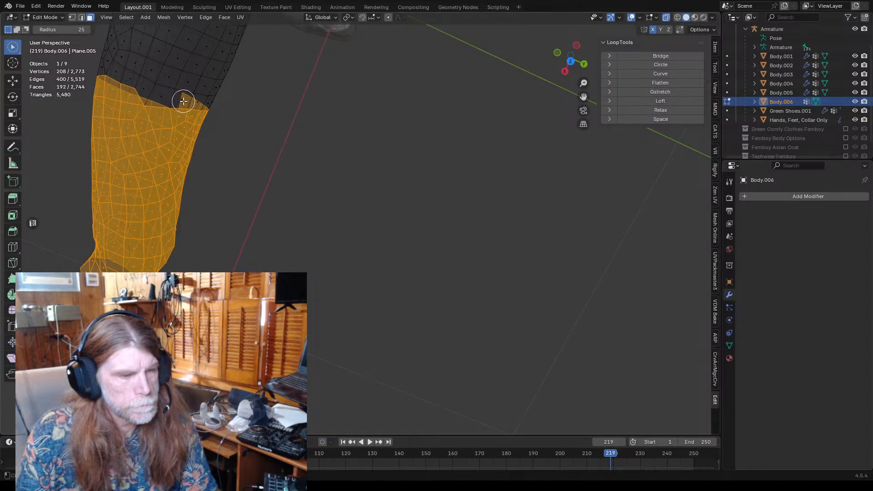
ctrl+click(184, 101)
- Mirror the forearm face selection to the opposite sleeve with Select Mirror, extending it so both forearms are selected
middle_drag(254, 139, 337, 50)
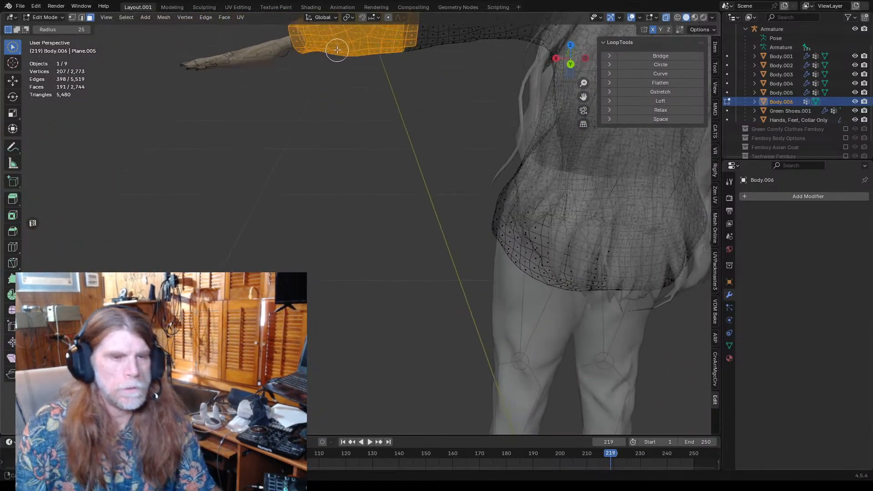
scroll(346, 68, down, 4)
middle_drag(302, 148, 289, 148)
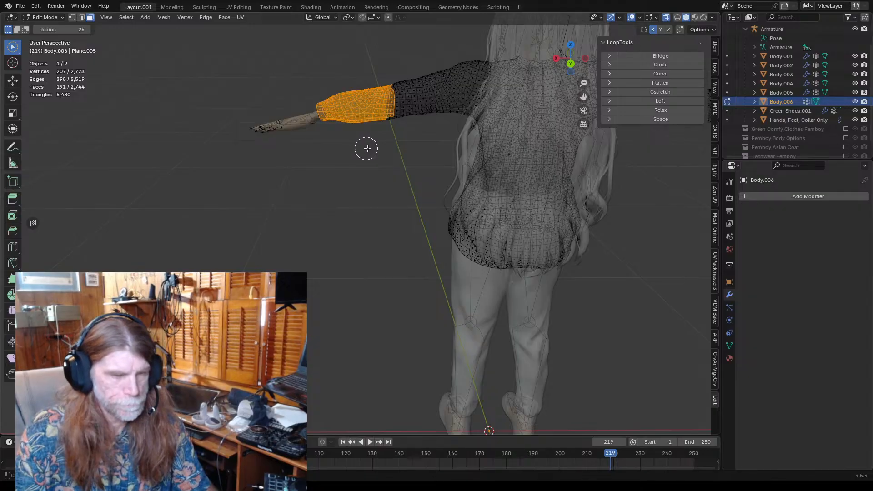
mouse_move(351, 171)
middle_down()
mouse_move(503, 180)
mouse_move(337, 170)
mouse_move(357, 162)
middle_up()
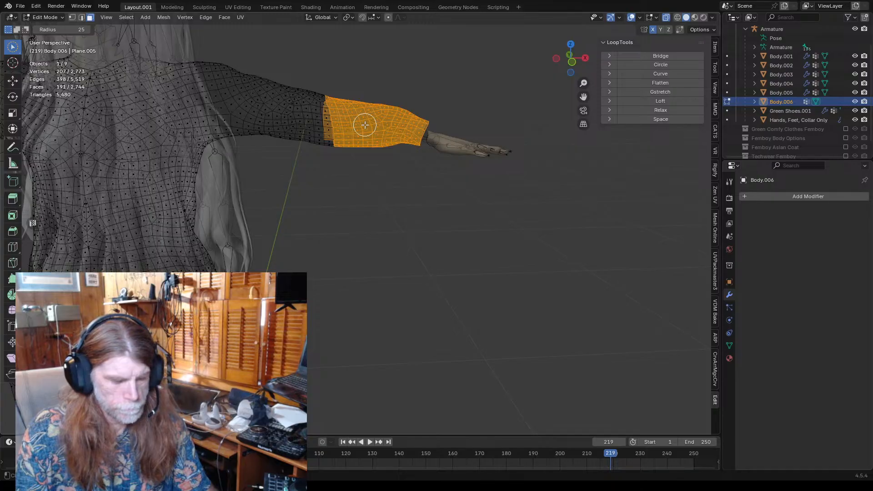
scroll(365, 124, down, 6)
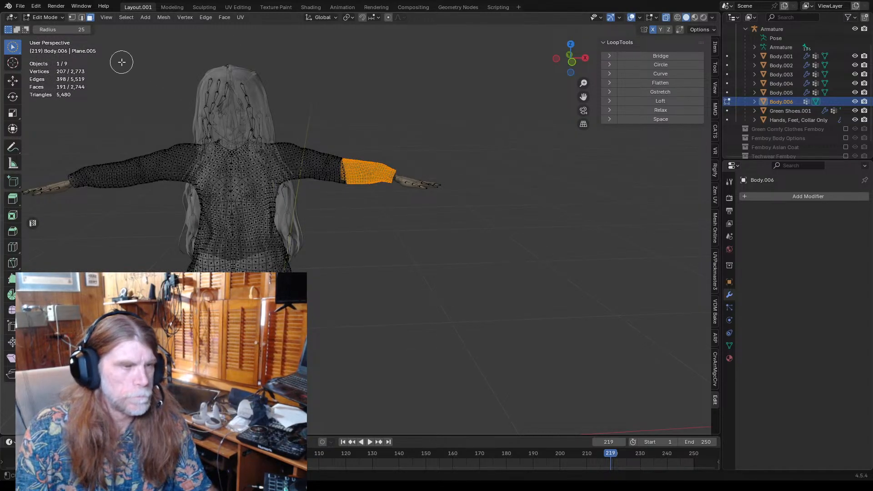
click(123, 17)
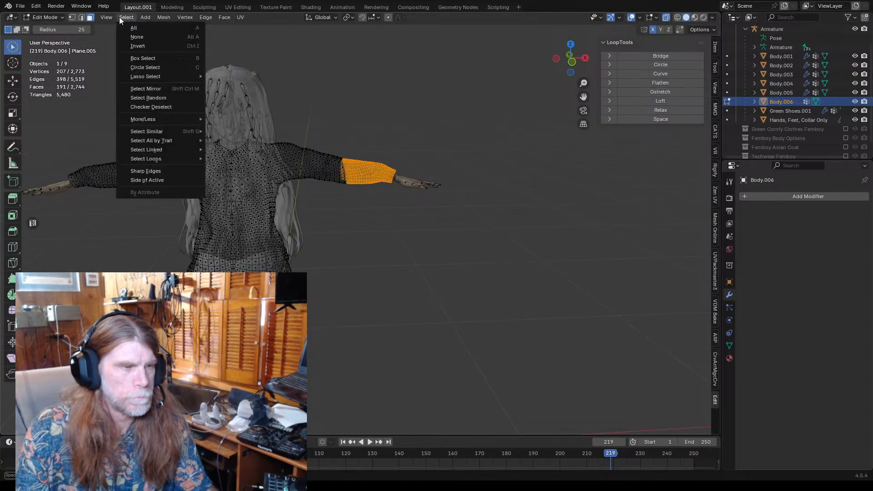
mouse_move(150, 160)
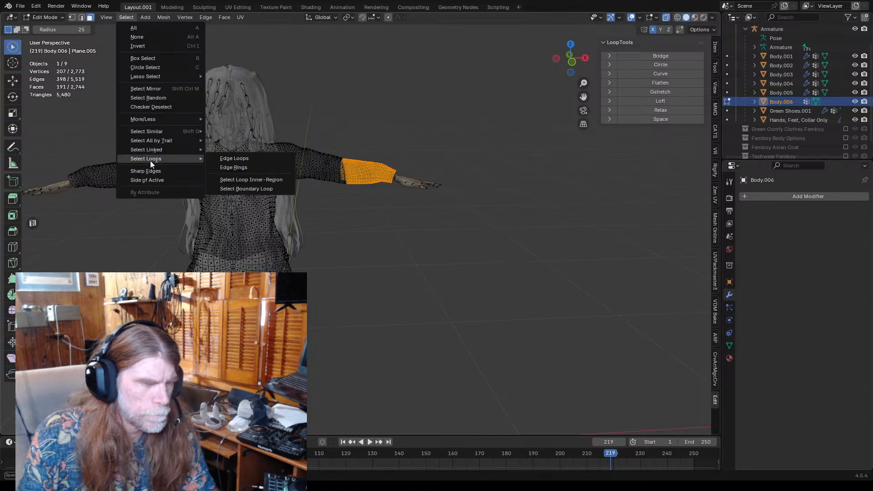
click(150, 89)
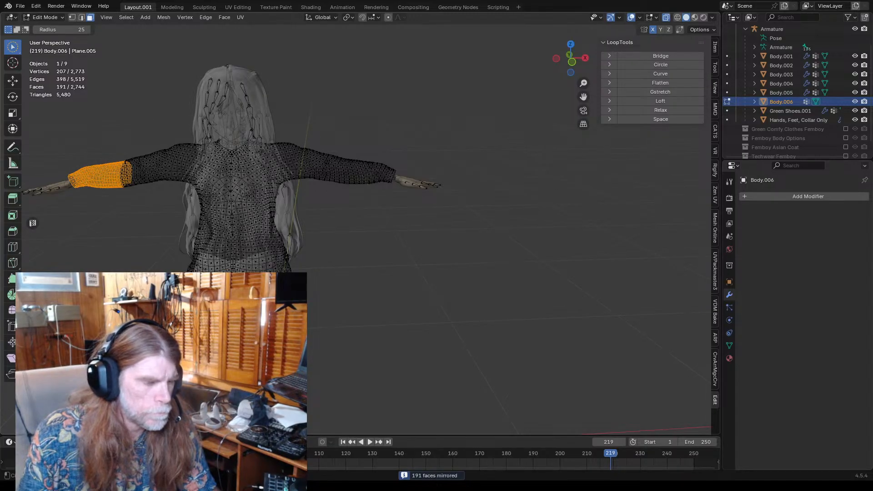
click(78, 422)
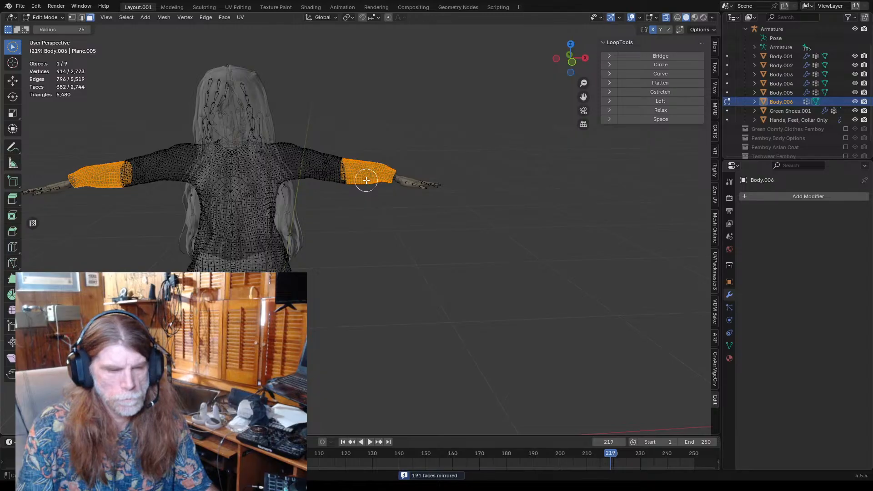
- Try scaling both selected forearm sections by about 1.06 along the global X axis, and undo the scaling
scroll(366, 180, up, 4)
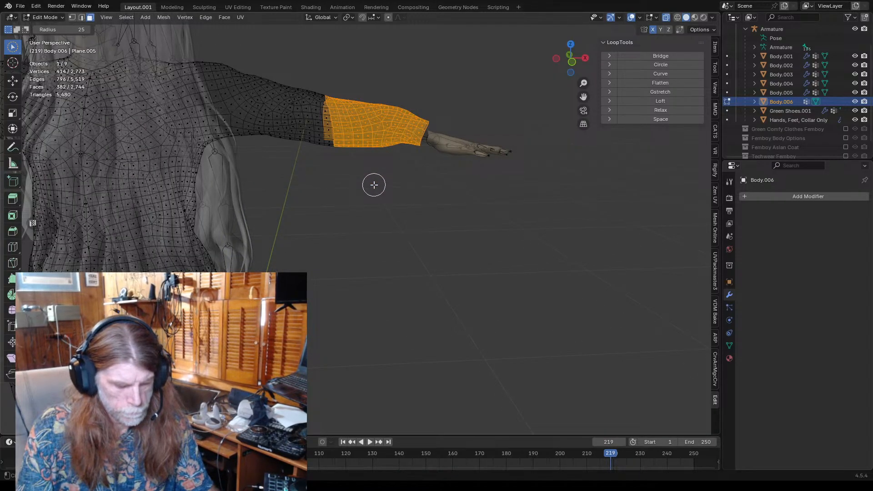
key(s)
key(x)
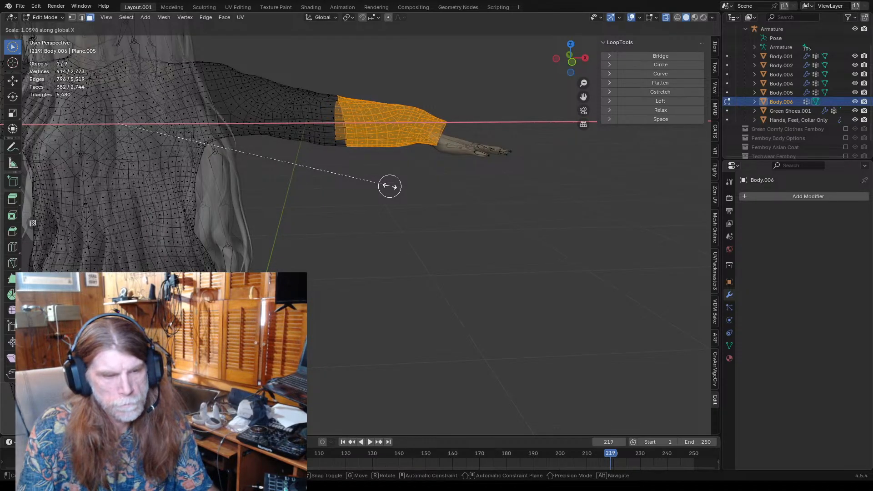
click(389, 186)
middle_drag(460, 211, 437, 218)
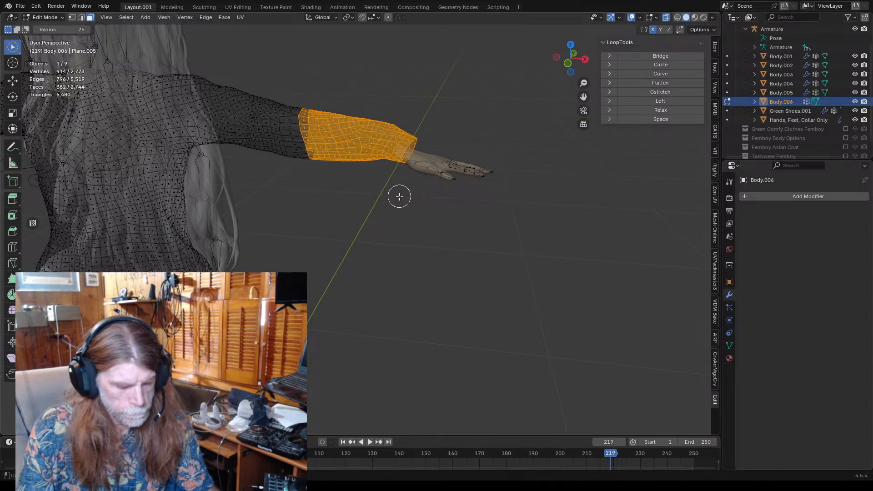
key(ctrl+z)
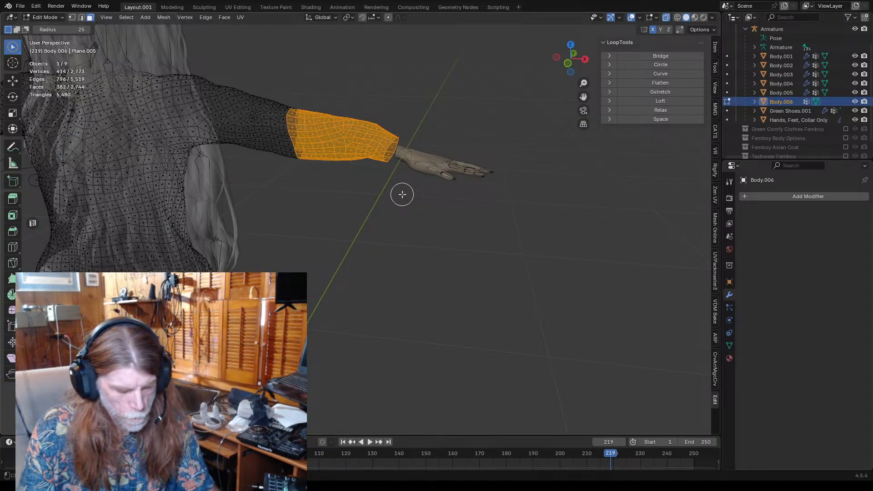
- Lengthen both sleeves toward the hands by scaling the selected forearm sections about 1.06 along the global X axis
key(s)
key(x)
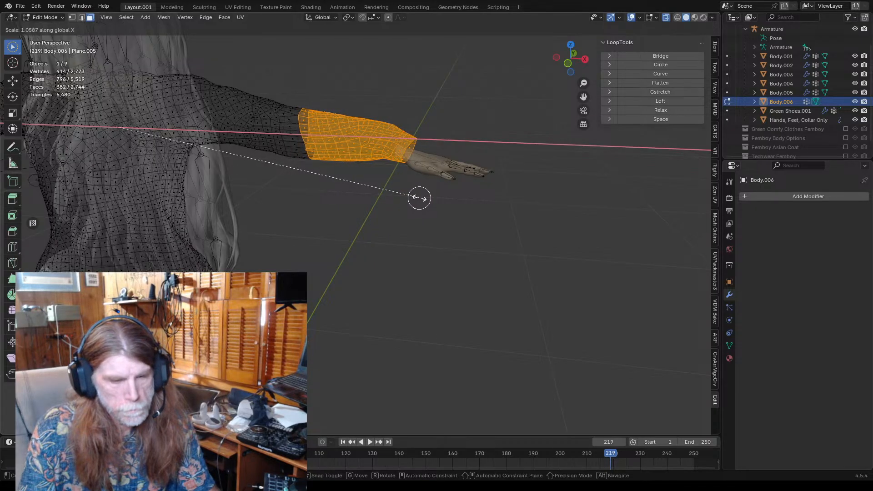
click(415, 195)
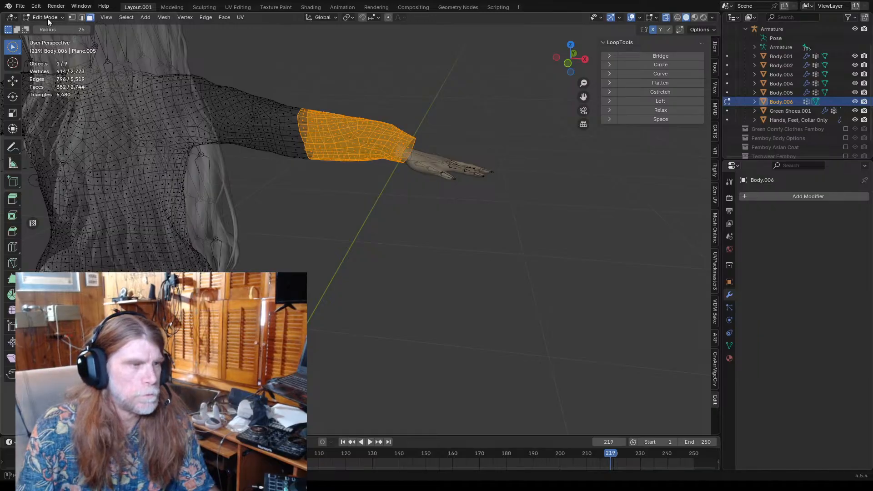
- Clear the face selection, turn X-ray off, and examine the lengthened sleeve and its cuff around the wrist
key(alt+a)
middle_drag(347, 245, 323, 250)
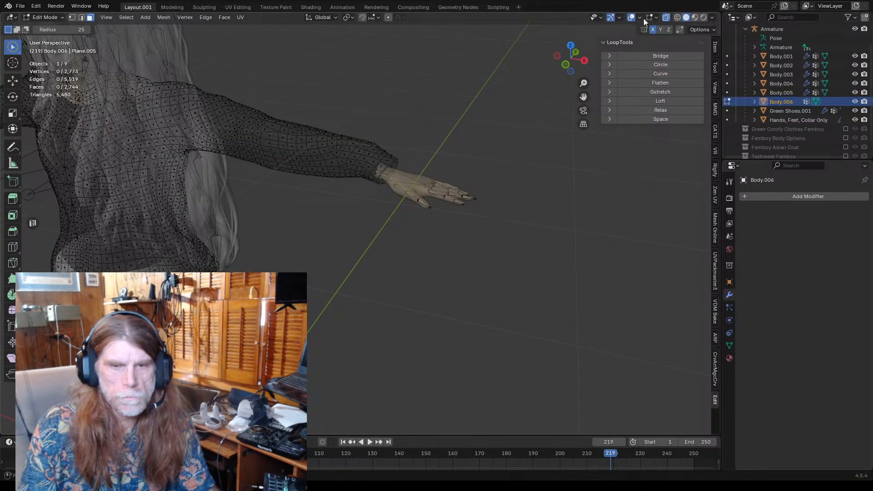
click(665, 18)
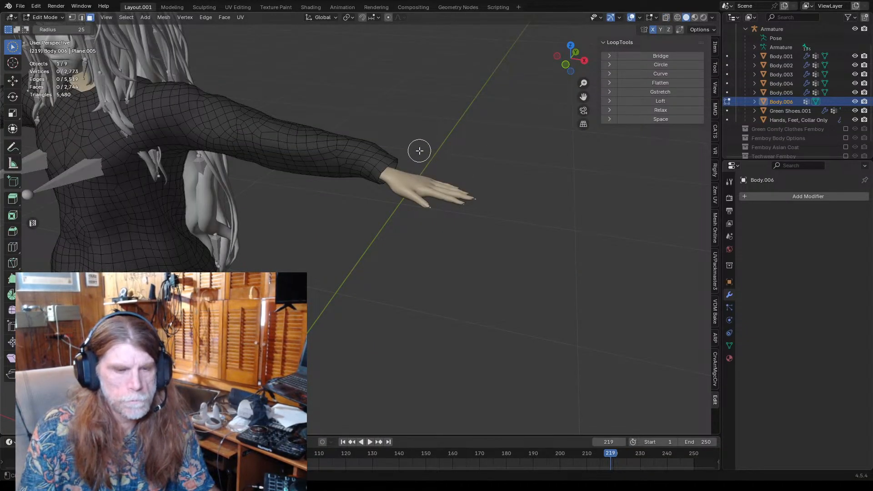
middle_drag(419, 150, 400, 133)
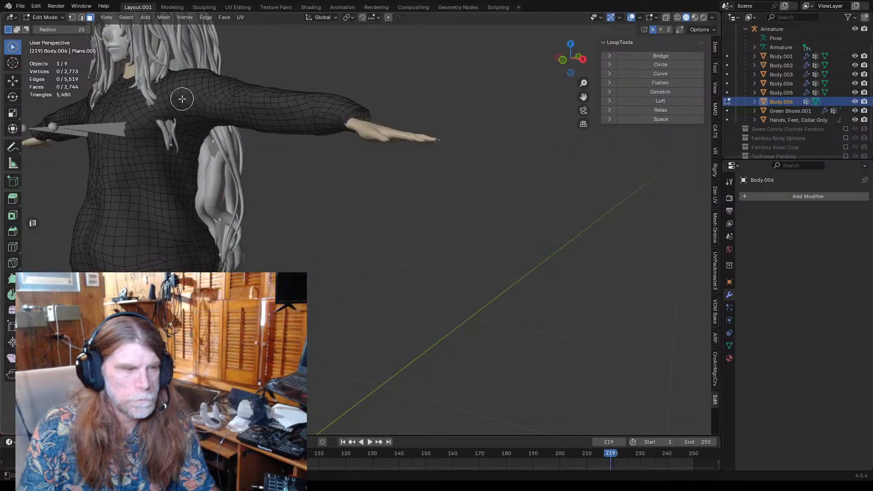
middle_drag(310, 143, 327, 170)
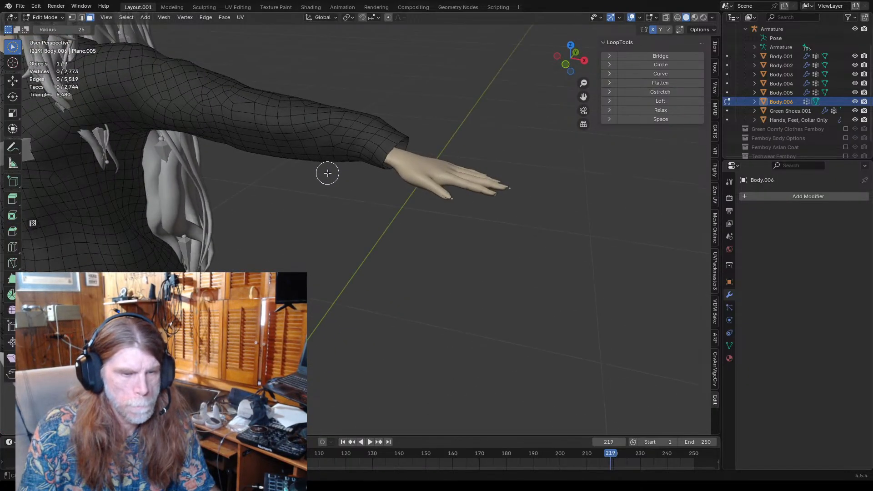
alt+click(387, 146)
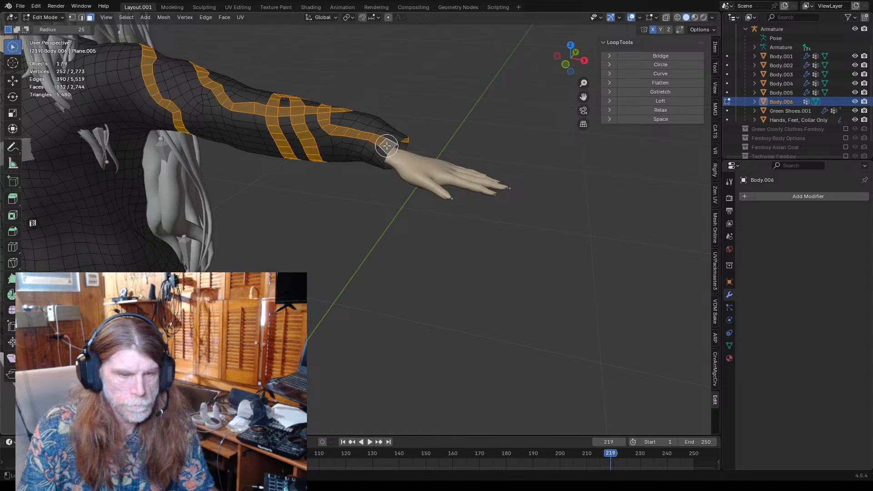
drag(379, 155, 385, 150)
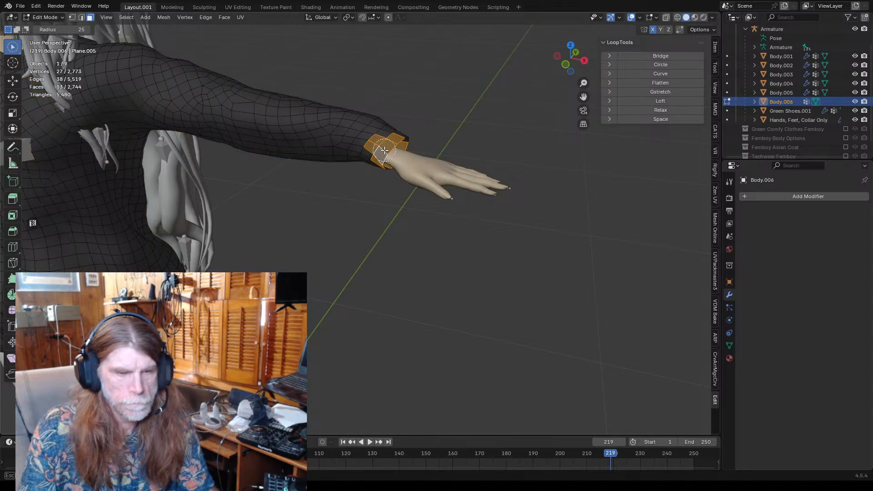
alt+click(384, 151)
click(375, 205)
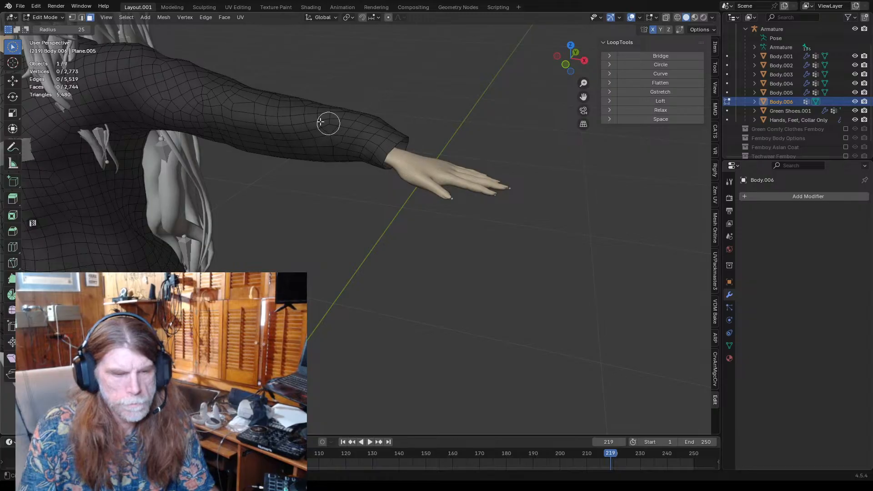
- Select the open edge loop of the visible cuff in edge mode and mirror it to the opposite cuff with Select Mirror
click(81, 18)
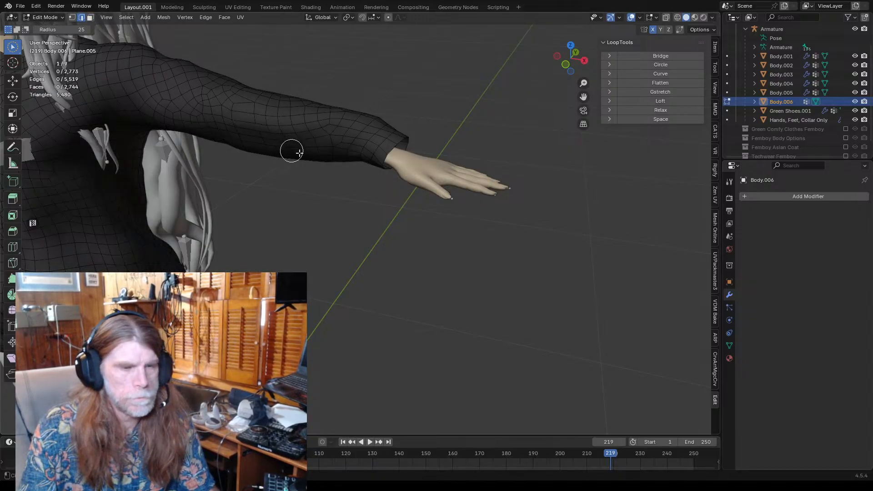
alt+click(394, 146)
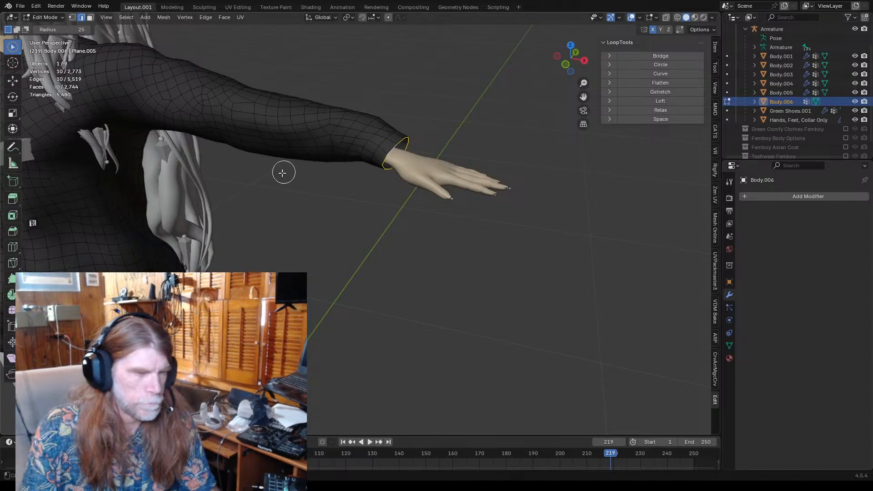
click(120, 18)
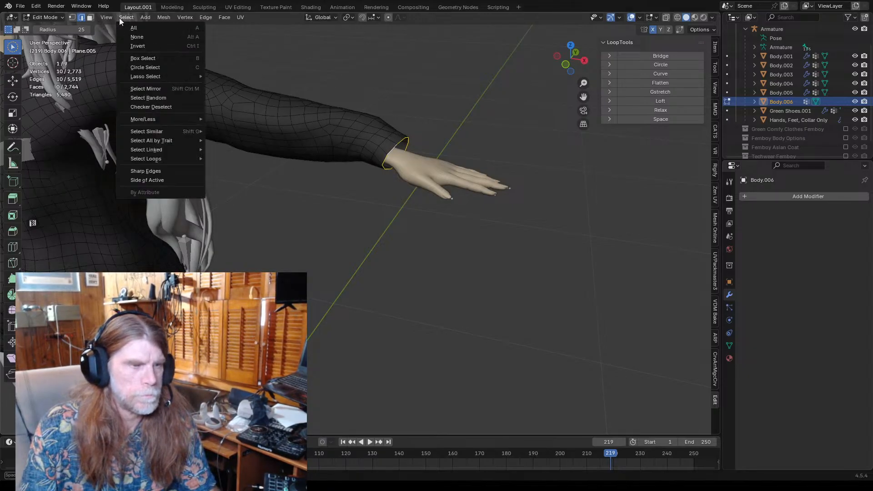
click(146, 88)
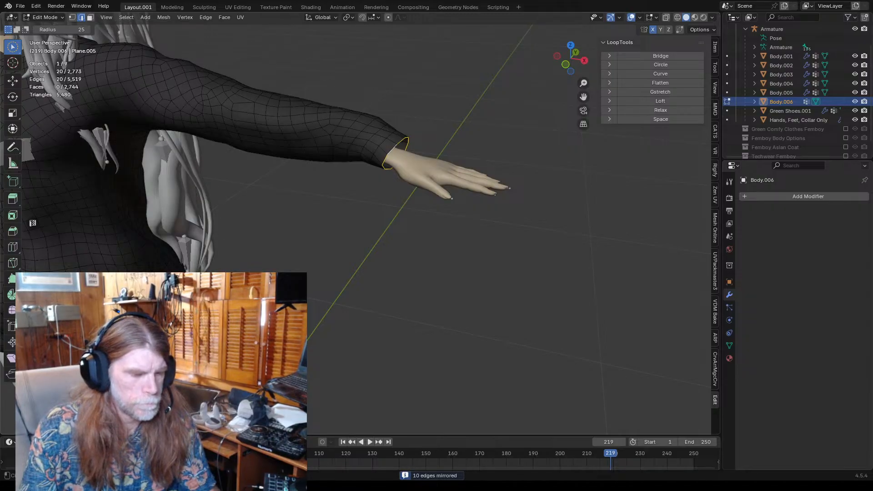
- Examine the sleeve and its selected cuff edge around the wrist from several distances and angles
scroll(364, 219, down, 5)
middle_drag(324, 288, 359, 273)
scroll(362, 261, up, 4)
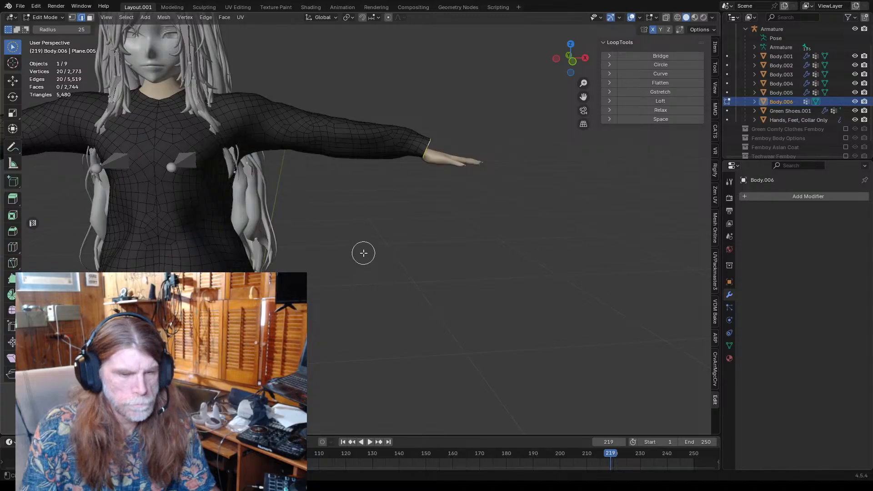
scroll(364, 253, up, 2)
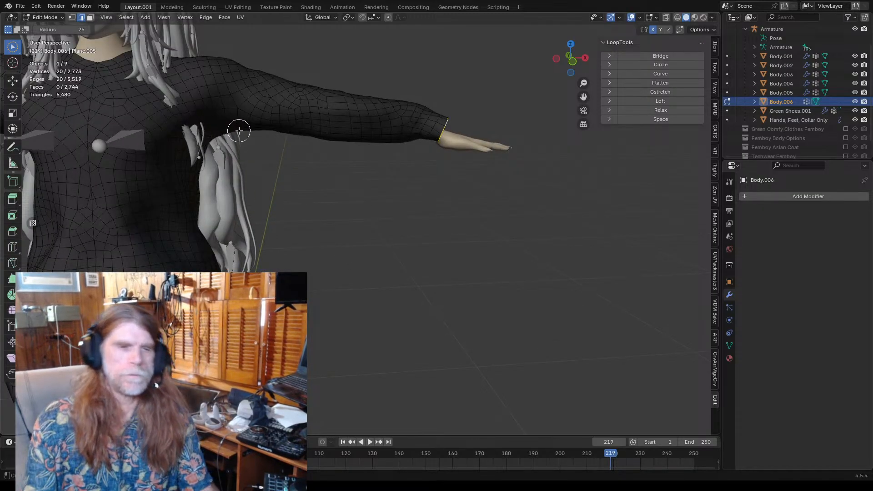
scroll(375, 136, down, 2)
middle_drag(422, 215, 382, 218)
middle_drag(347, 209, 410, 220)
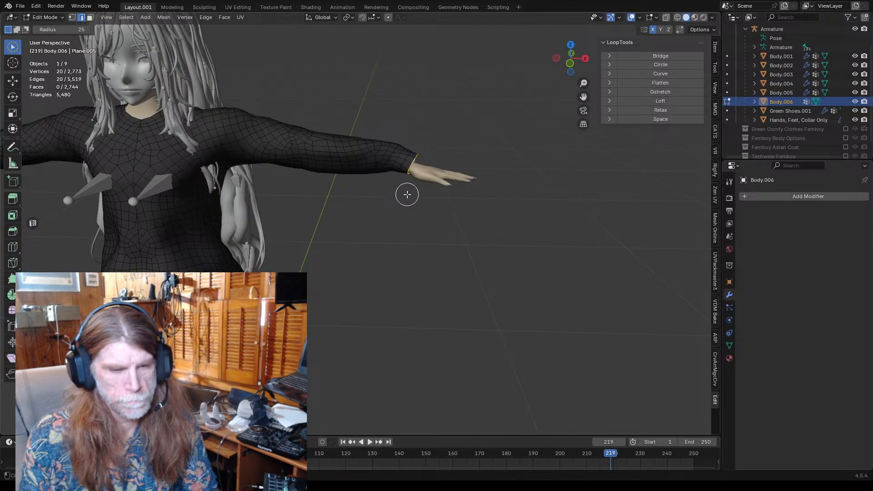
scroll(391, 162, up, 3)
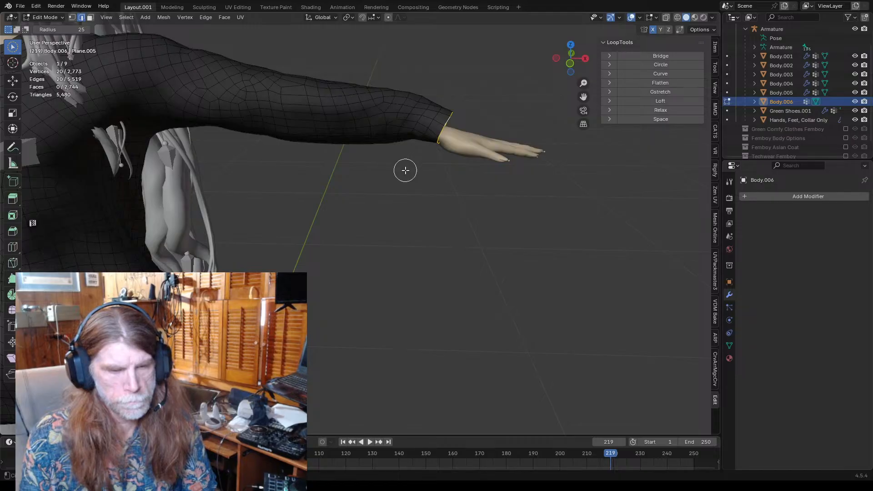
- Turn X-ray on and circle-select all faces around the cuff end of the sleeve in face mode
middle_drag(405, 171, 396, 198)
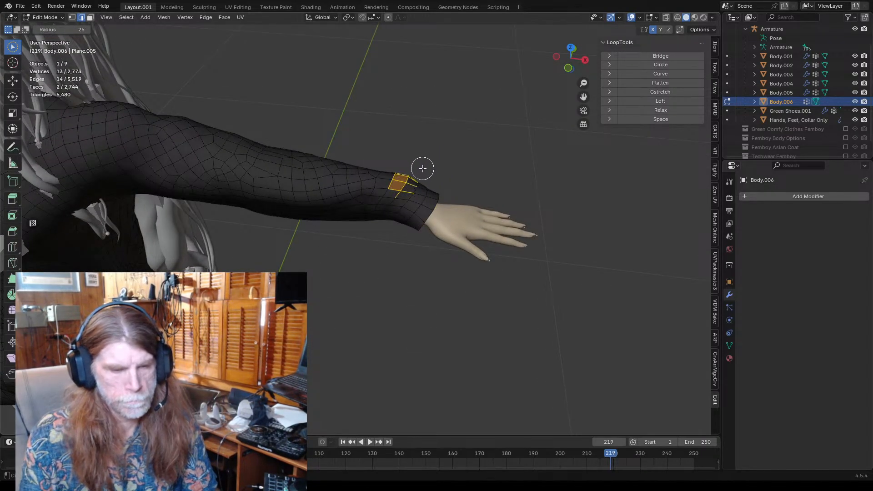
click(666, 18)
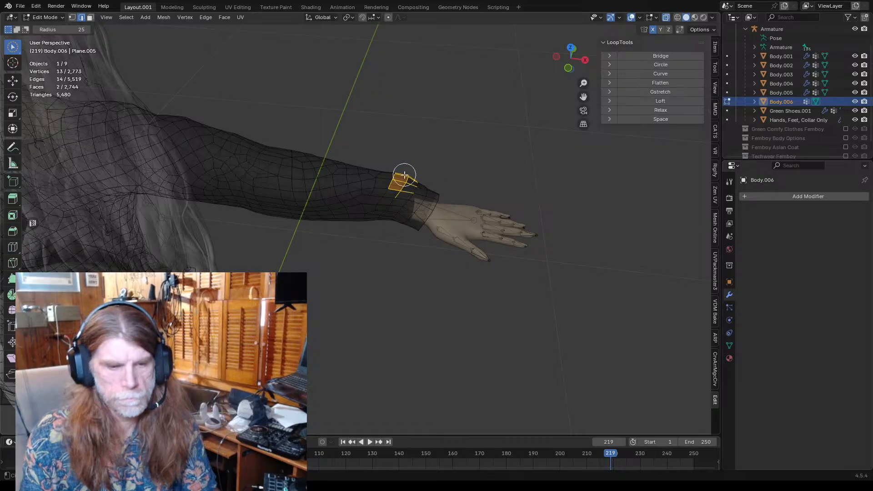
mouse_move(404, 175)
mouse_down()
mouse_move(405, 218)
mouse_move(403, 173)
mouse_up()
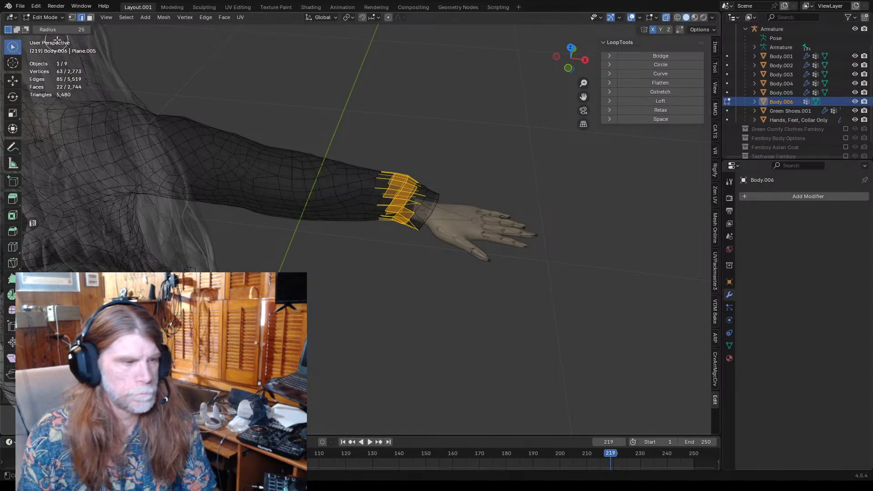
click(90, 17)
mouse_move(460, 169)
mouse_down()
mouse_move(431, 170)
mouse_move(411, 192)
mouse_move(398, 219)
mouse_move(417, 218)
mouse_move(386, 218)
mouse_move(402, 175)
mouse_up()
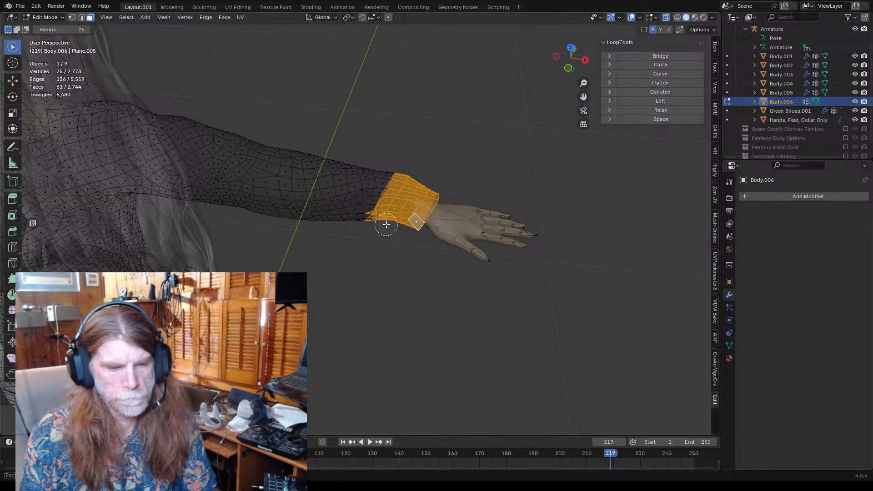
mouse_move(387, 193)
mouse_down()
mouse_move(395, 168)
mouse_move(374, 212)
mouse_move(382, 196)
mouse_up()
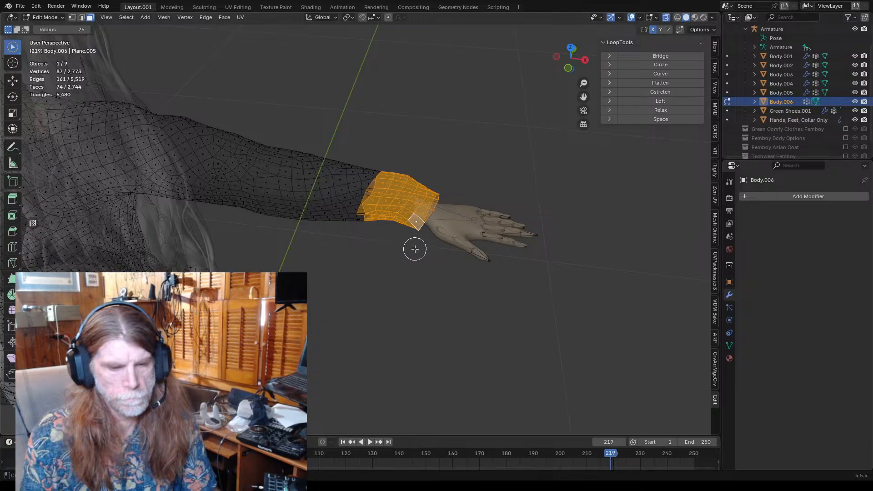
middle_drag(414, 248, 366, 204)
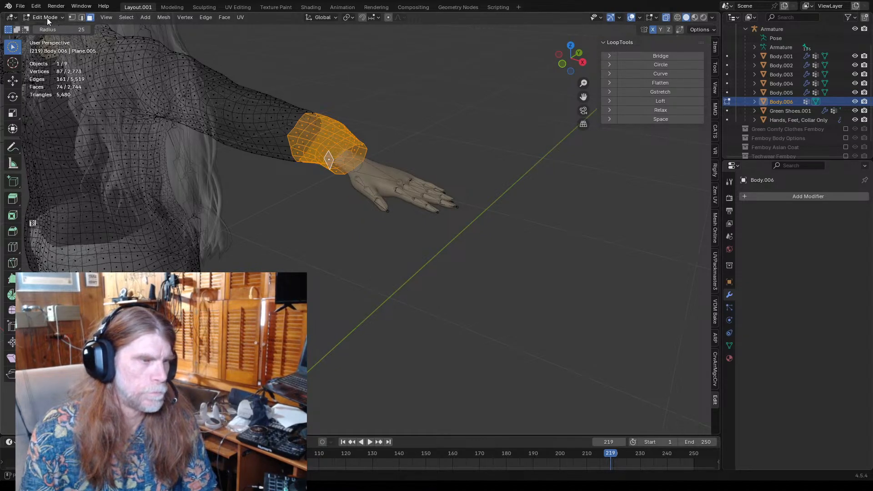
- Mirror the cuff face selection to the opposite sleeve with Select Mirror
click(36, 6)
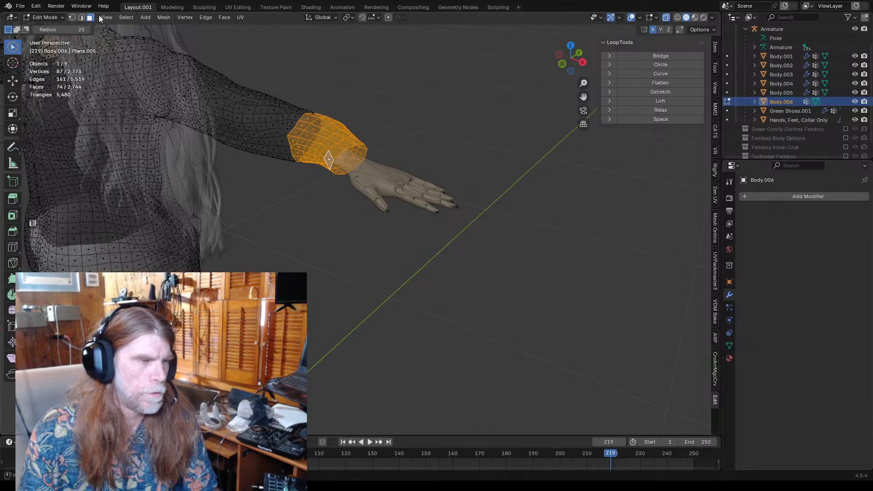
click(123, 17)
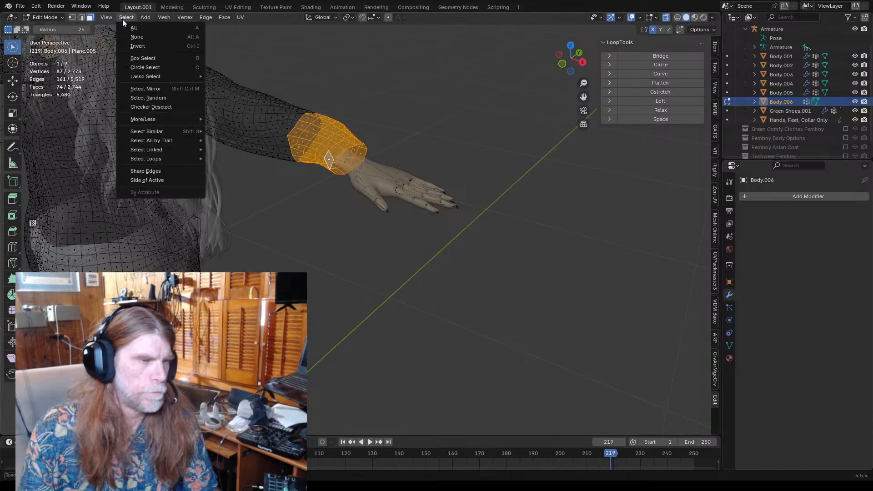
click(145, 88)
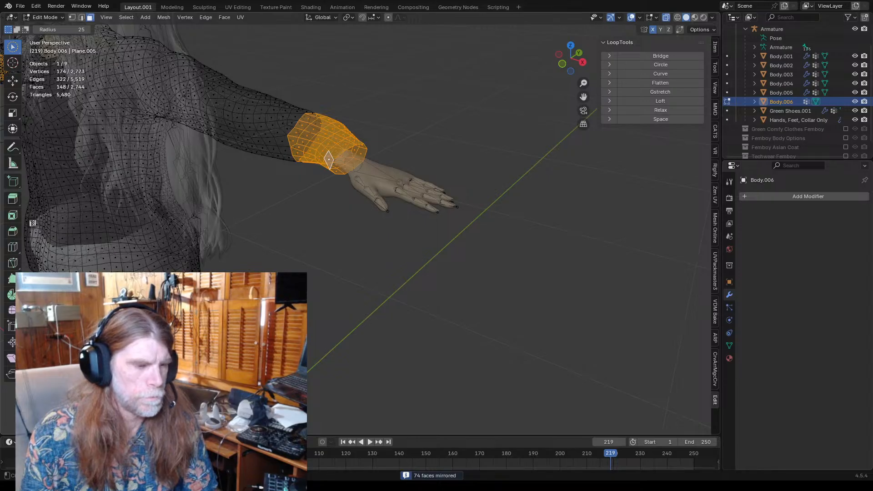
scroll(361, 228, down, 5)
middle_drag(296, 296, 347, 280)
scroll(359, 272, up, 3)
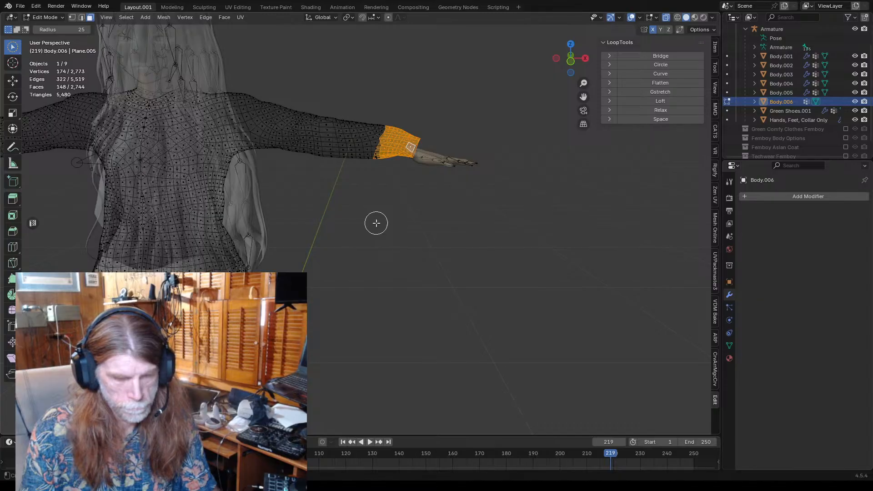
- Try lowering both selected cuffs about 0.0057 m along global Z, cancel the move, and undo the mirrored selection
key(g)
key(z)
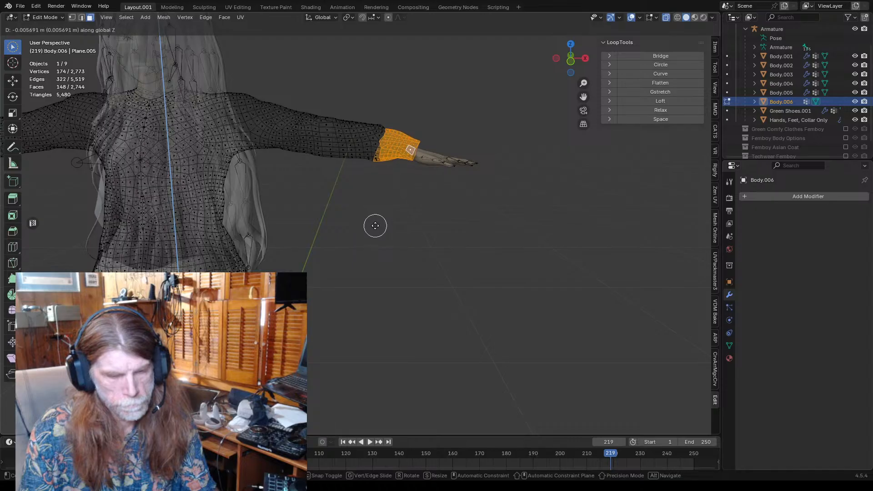
right_click(376, 226)
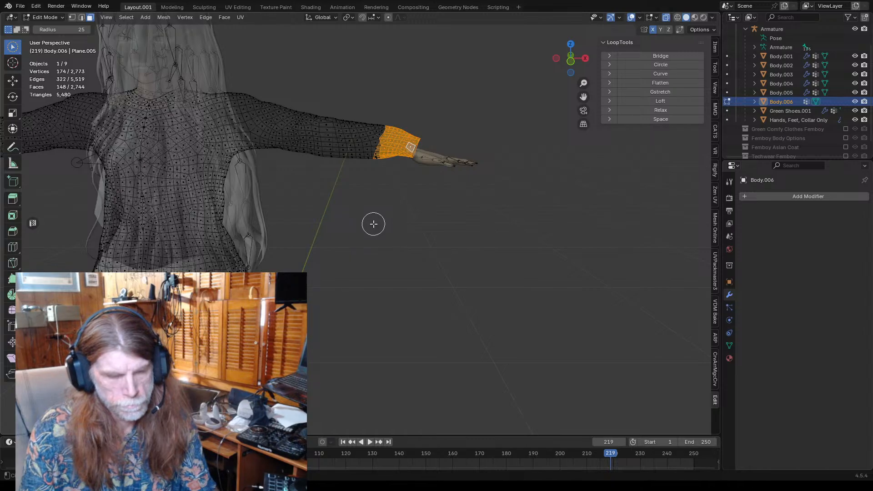
key(ctrl+z)
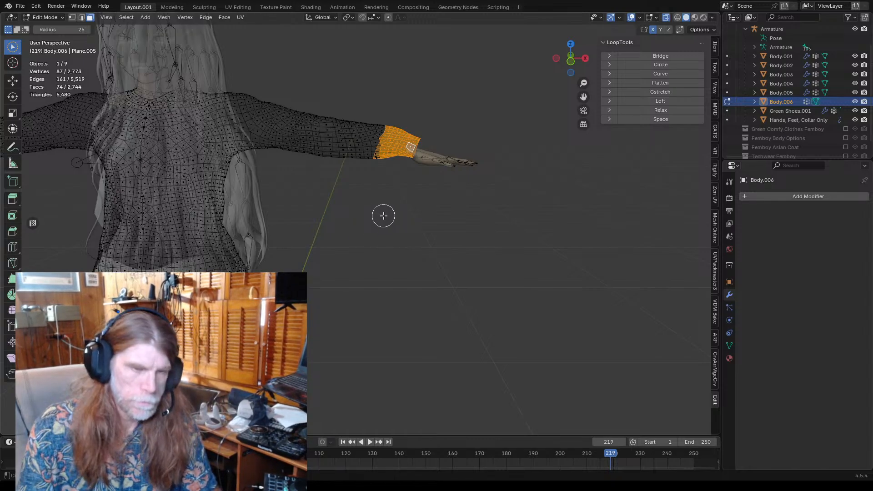
- Return to Object Mode with nothing selected and turn X-ray off
click(40, 17)
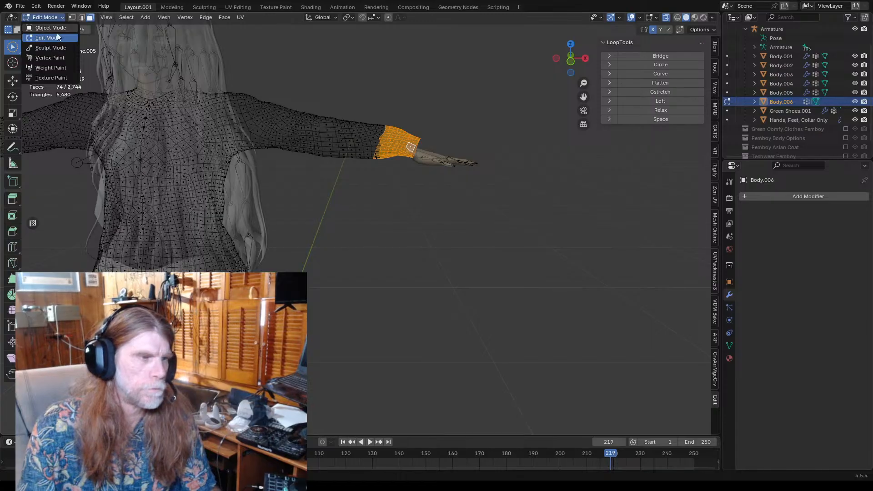
click(52, 28)
click(350, 212)
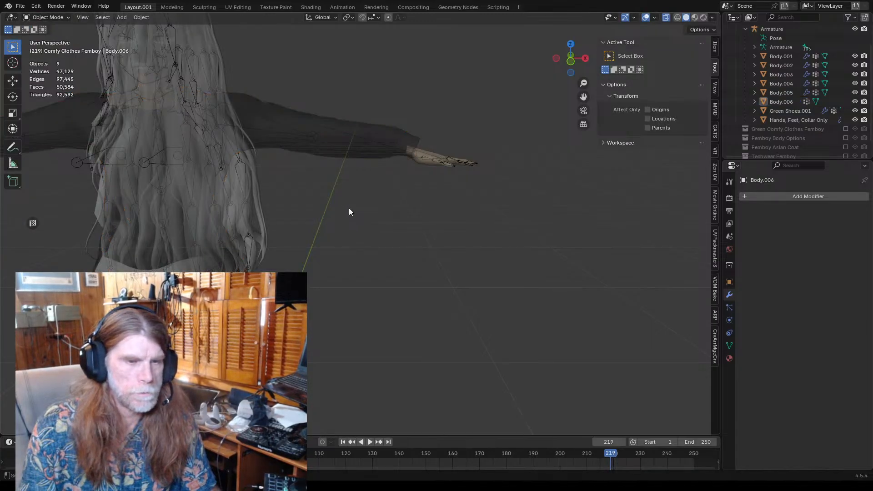
click(667, 18)
scroll(448, 174, down, 2)
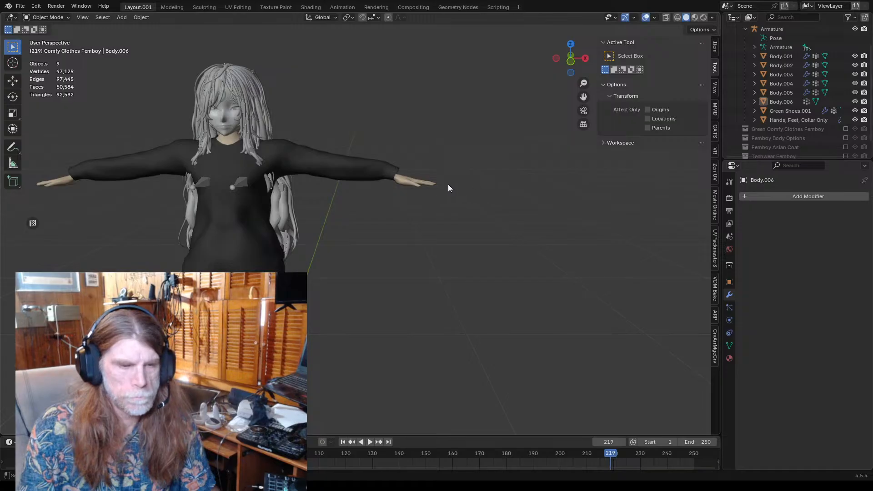
- Hide the Hands, Feet, Collar Only object and enable the Comfy Clothes Femboy Unused collection to show Body Skin
click(314, 172)
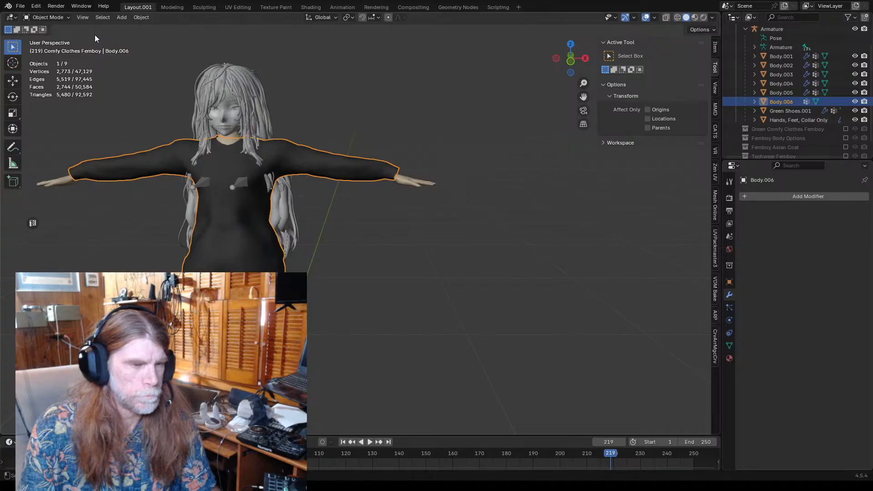
click(404, 184)
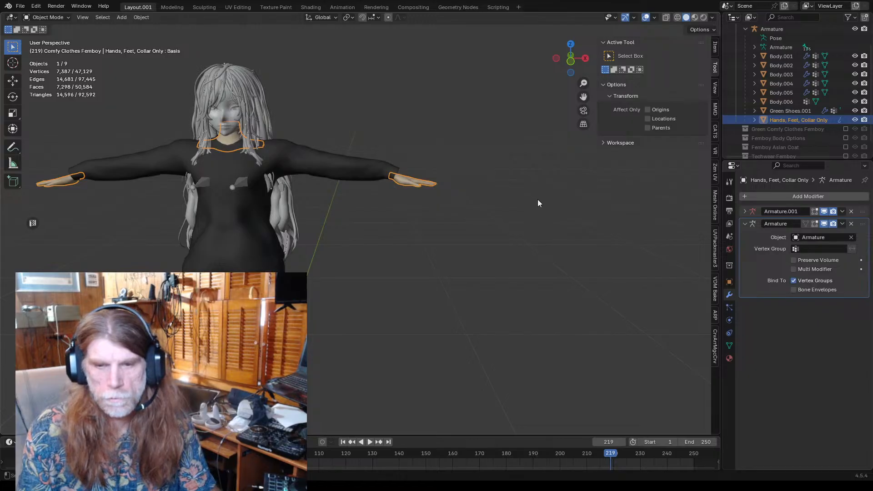
key(h)
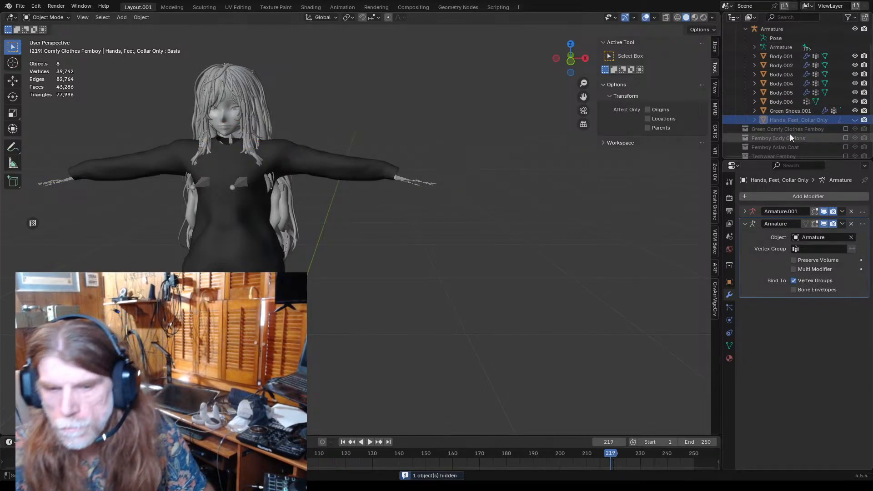
scroll(815, 113, up, 3)
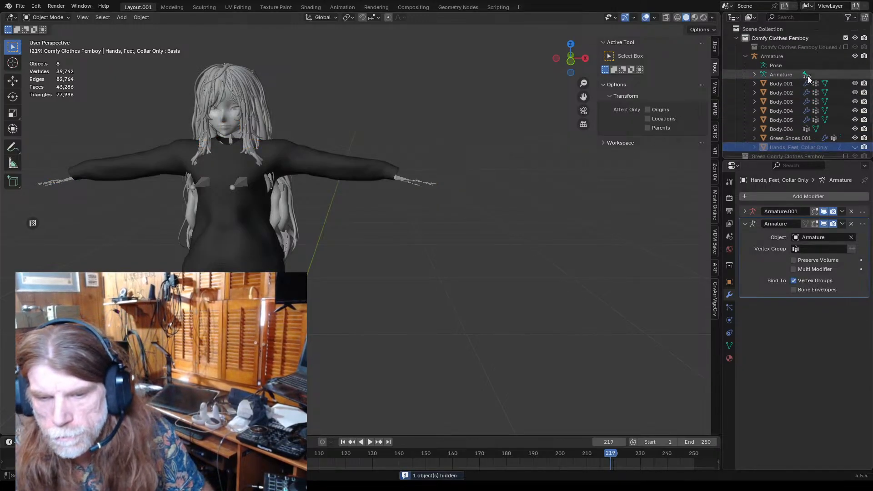
click(845, 47)
mouse_move(452, 218)
middle_down()
mouse_move(394, 276)
mouse_move(462, 226)
middle_up()
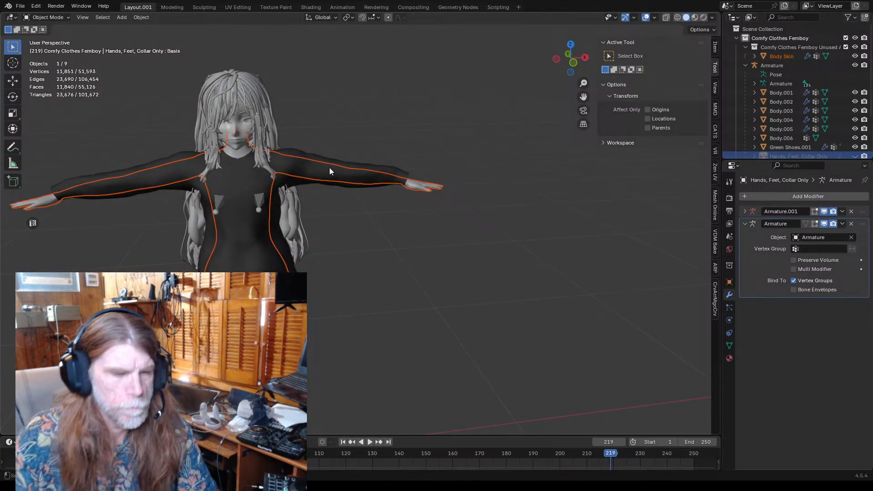
- Select the top, Body.006, and switch it to Sculpt Mode
click(354, 235)
click(288, 176)
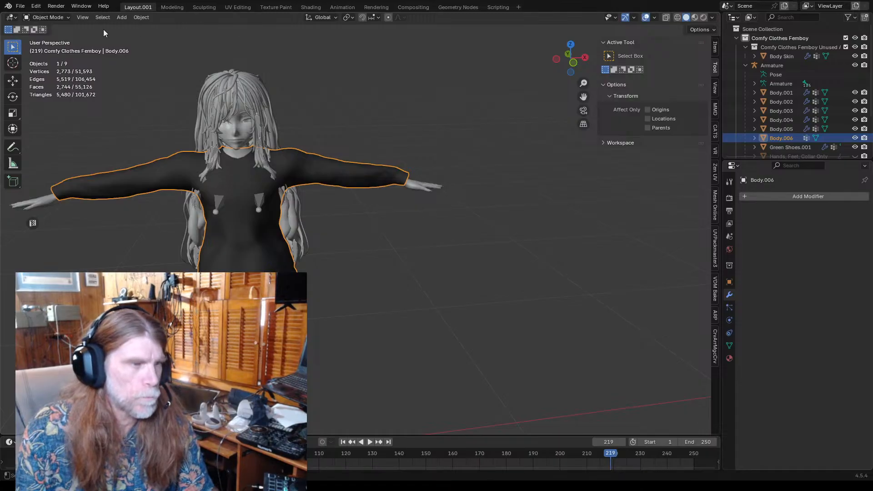
click(44, 18)
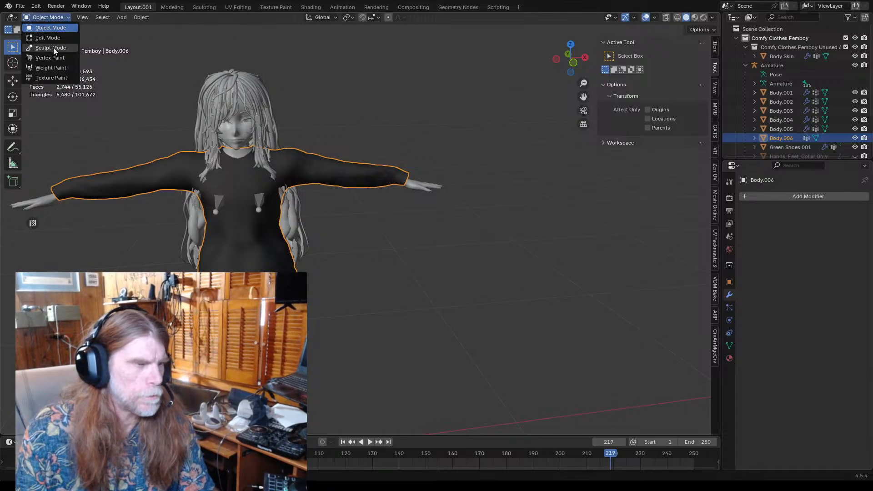
click(51, 48)
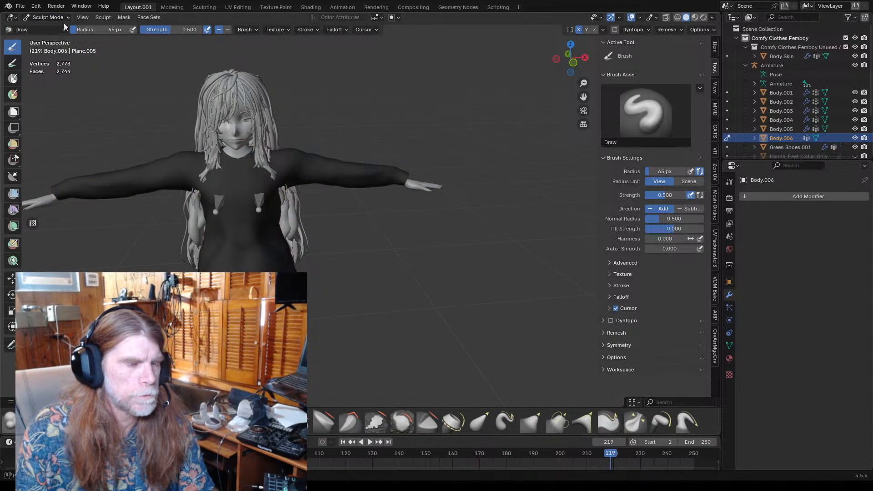
- Switch to the Sculpting workspace and set its viewport shading to Solid
scroll(353, 165, up, 1)
scroll(390, 165, up, 1)
scroll(295, 86, down, 1)
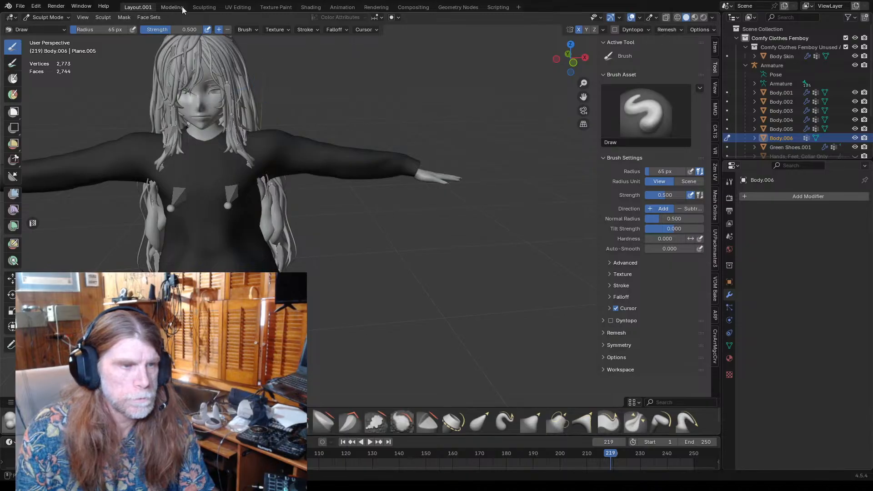
click(205, 8)
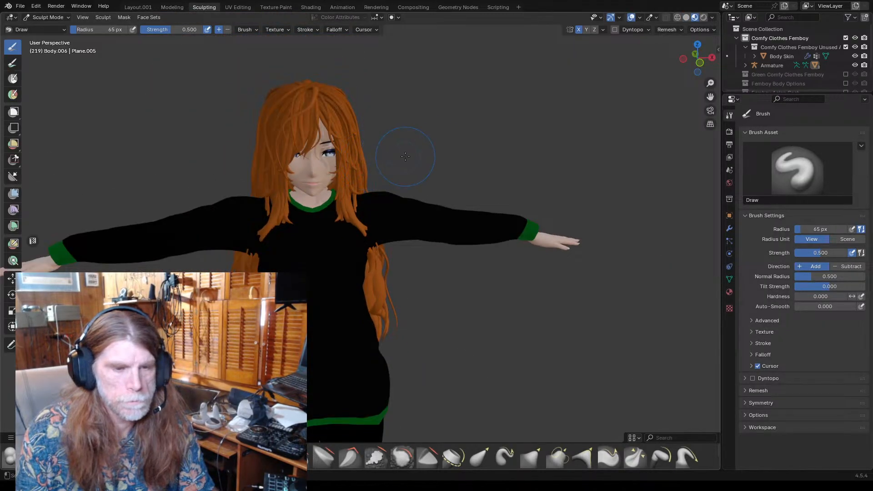
click(686, 18)
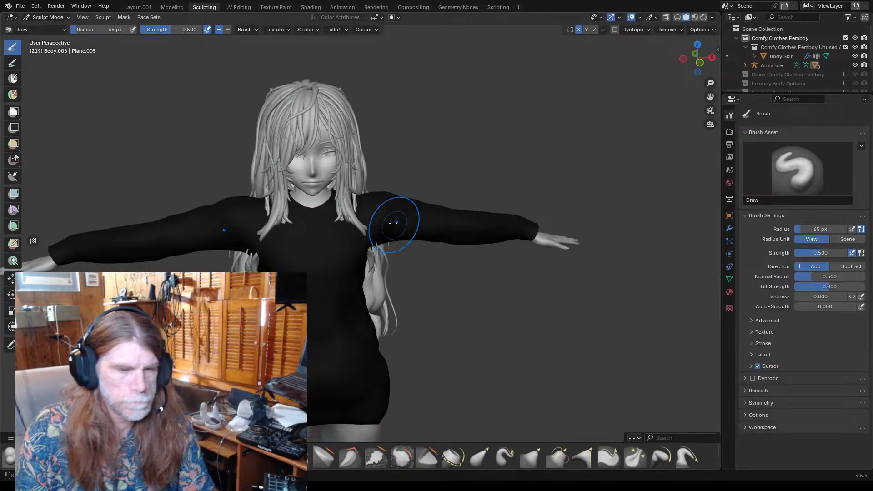
- Choose the Elastic Grab brush and set its radius to 119 px and strength to 0.482
scroll(550, 258, up, 3)
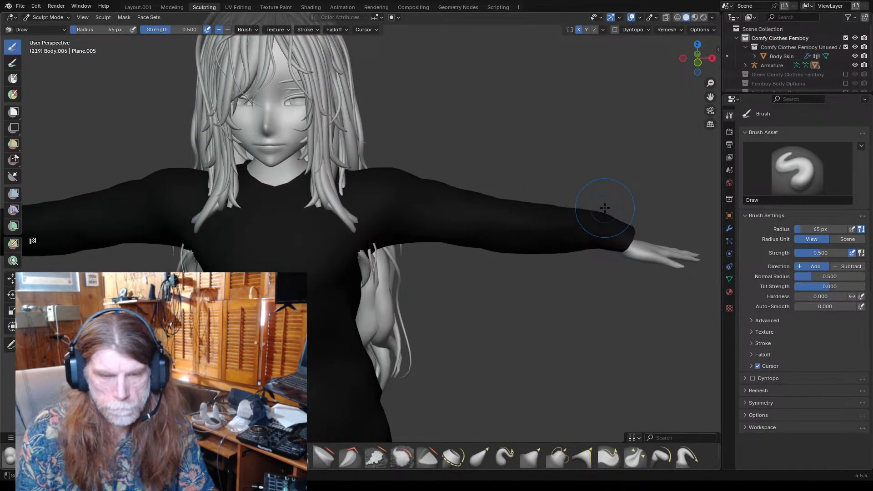
middle_drag(616, 218, 569, 228)
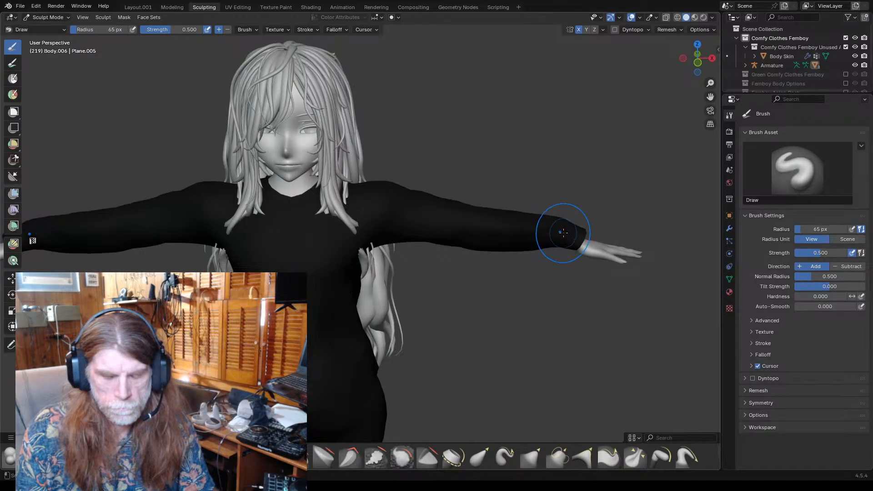
scroll(561, 227, up, 2)
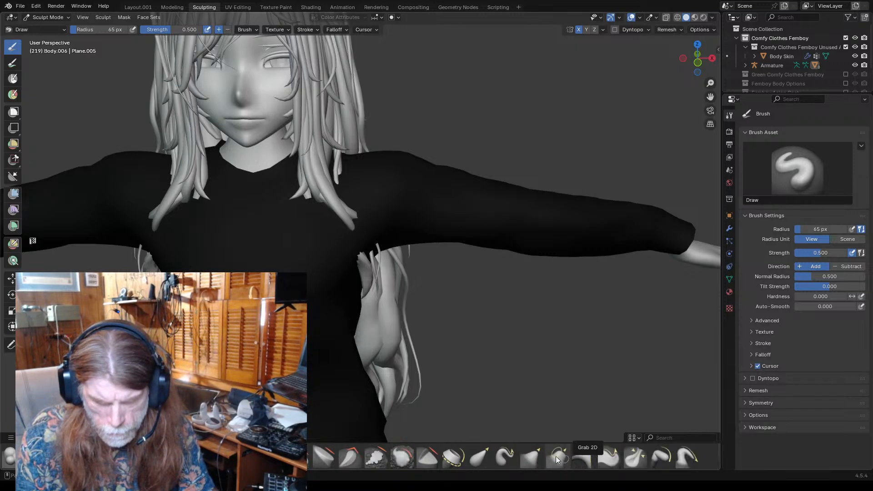
click(479, 455)
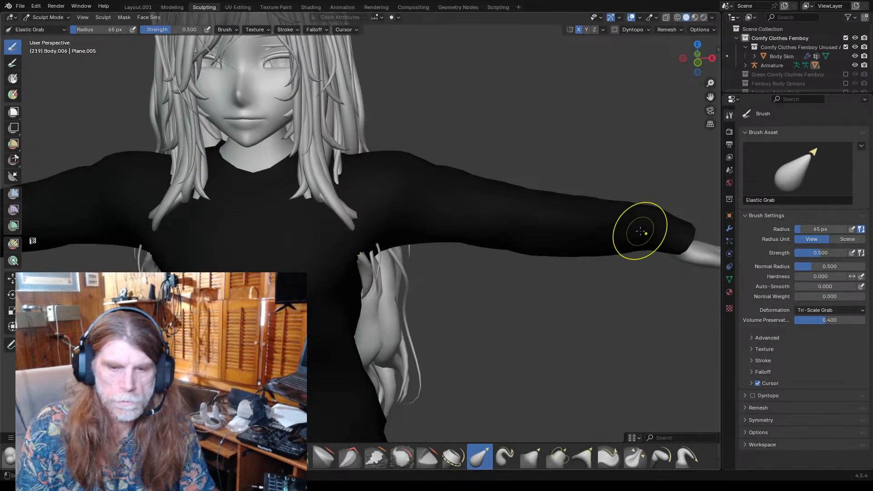
drag(76, 29, 100, 29)
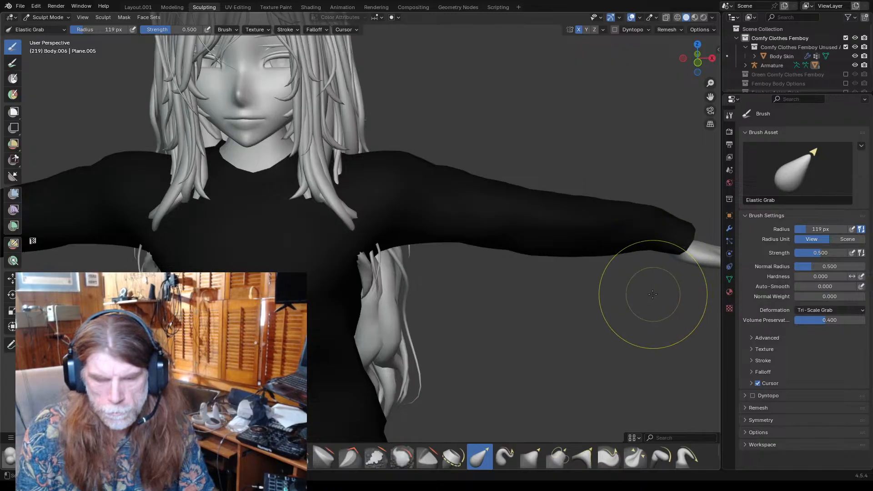
mouse_move(655, 288)
middle_down()
mouse_move(605, 292)
mouse_move(650, 318)
middle_up()
scroll(607, 290, down, 4)
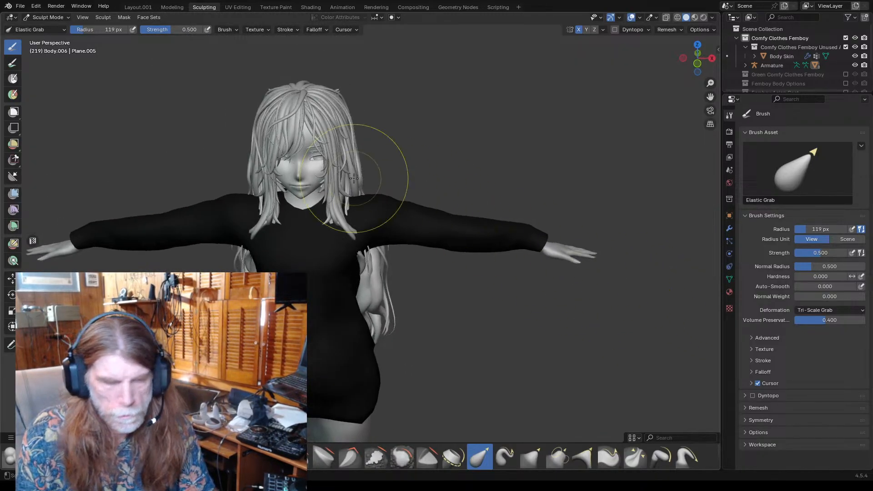
drag(188, 33, 218, 33)
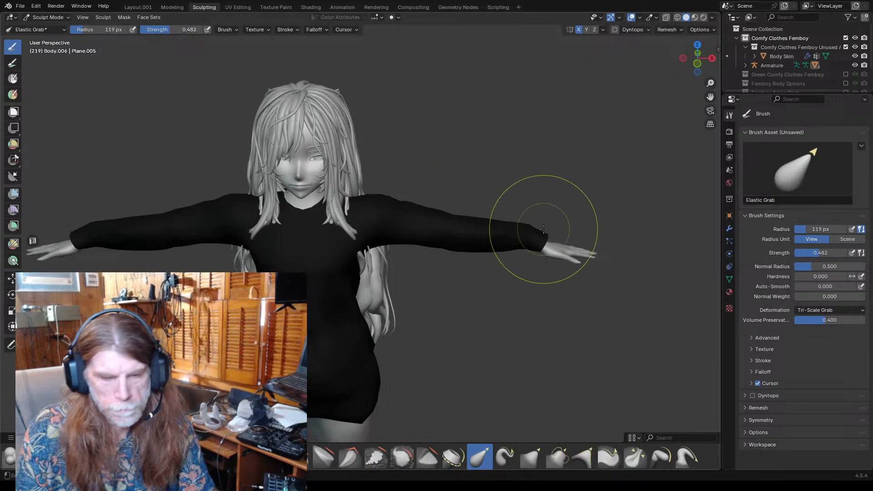
- Pull the symmetrical sleeve ends down and adjust them from the side with Elastic Grab to sit around the wrists
scroll(539, 216, up, 1)
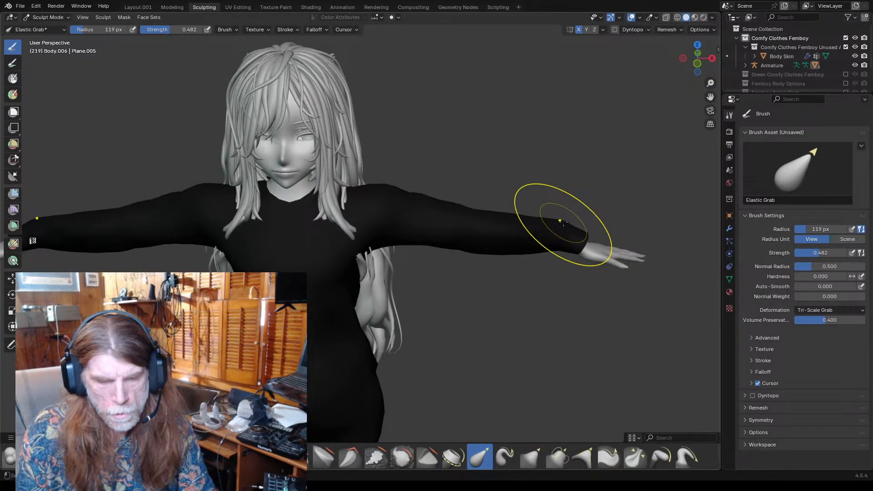
mouse_move(563, 221)
mouse_down()
mouse_move(560, 238)
mouse_move(546, 238)
mouse_up()
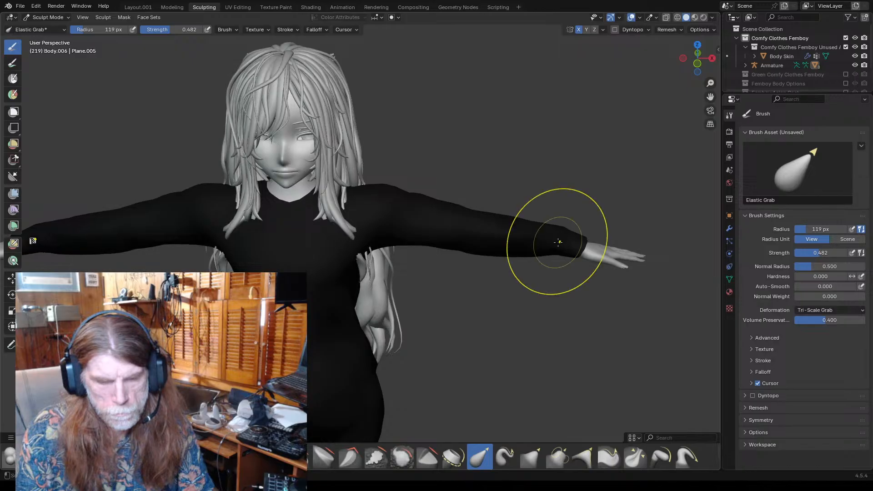
mouse_move(624, 288)
middle_down()
mouse_move(453, 258)
mouse_move(332, 251)
middle_up()
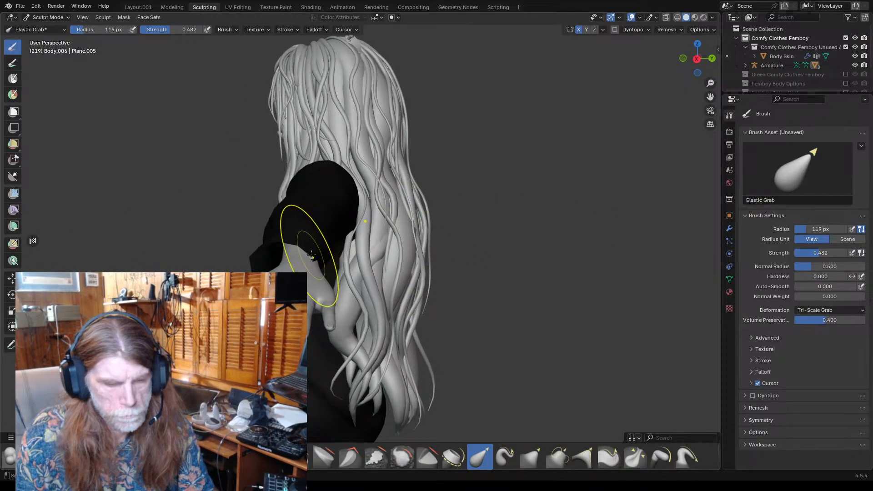
drag(314, 253, 312, 253)
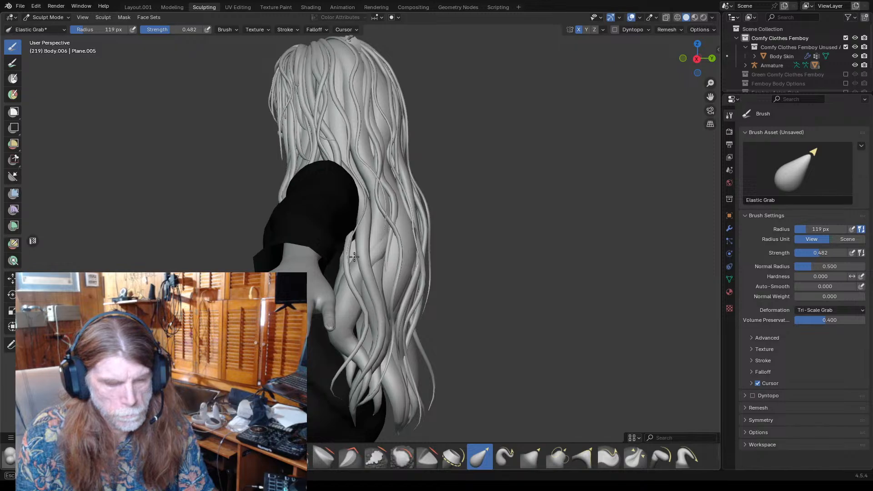
- Set the viewport shading to Material Preview and reduce the Elastic Grab radius to 61 px
mouse_move(384, 262)
middle_down()
mouse_move(527, 279)
mouse_move(503, 316)
mouse_move(374, 281)
mouse_move(531, 305)
mouse_move(332, 322)
mouse_move(456, 307)
mouse_move(517, 332)
mouse_move(458, 312)
middle_up()
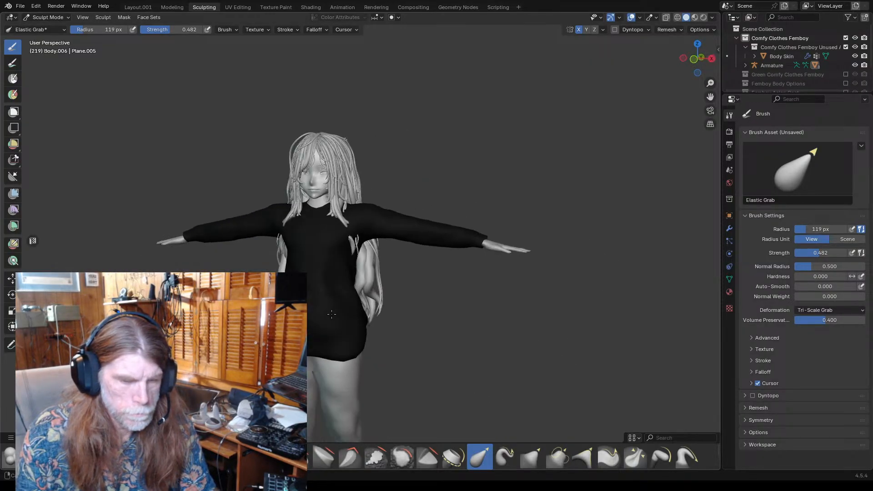
scroll(525, 302, up, 5)
scroll(525, 303, down, 5)
mouse_move(555, 296)
middle_down()
mouse_move(532, 322)
mouse_move(594, 312)
middle_up()
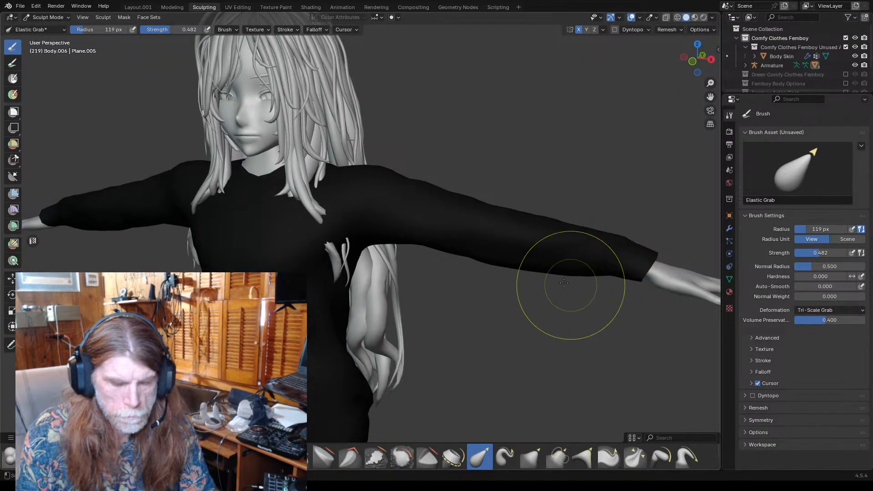
click(697, 18)
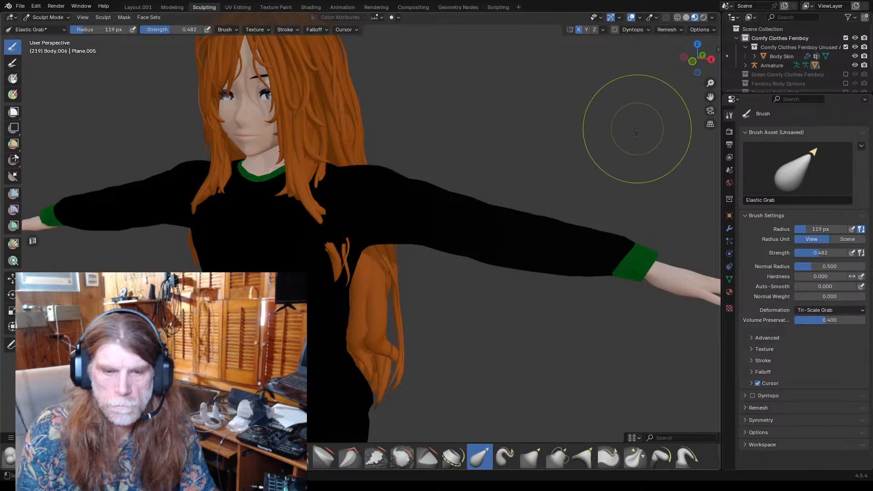
mouse_move(658, 192)
middle_down()
mouse_move(626, 172)
mouse_move(596, 187)
mouse_move(559, 185)
middle_up()
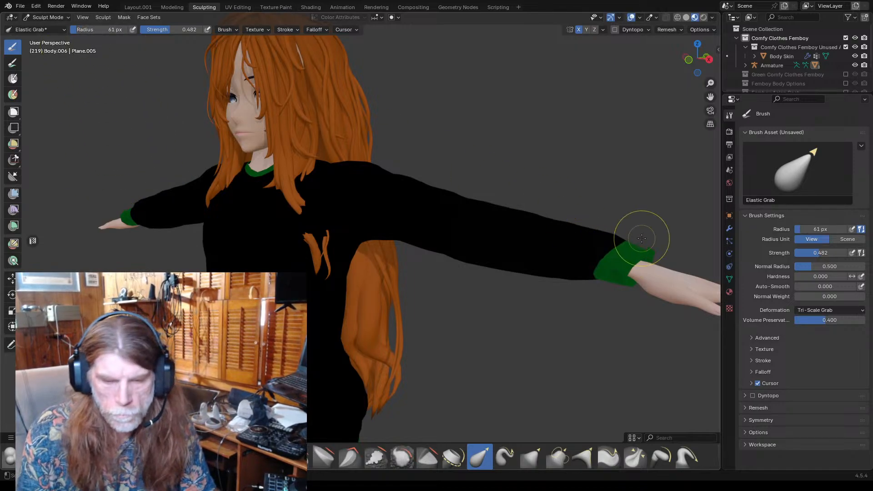
middle_drag(534, 223, 589, 236)
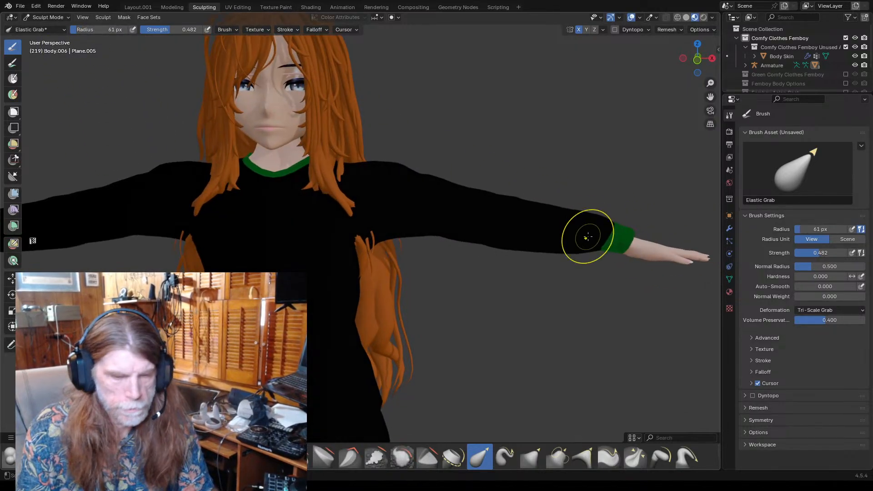
- Nudge the lower part of the green cuff upward around the wrist with Elastic Grab
shift+middle_drag(611, 277, 491, 260)
scroll(492, 260, up, 5)
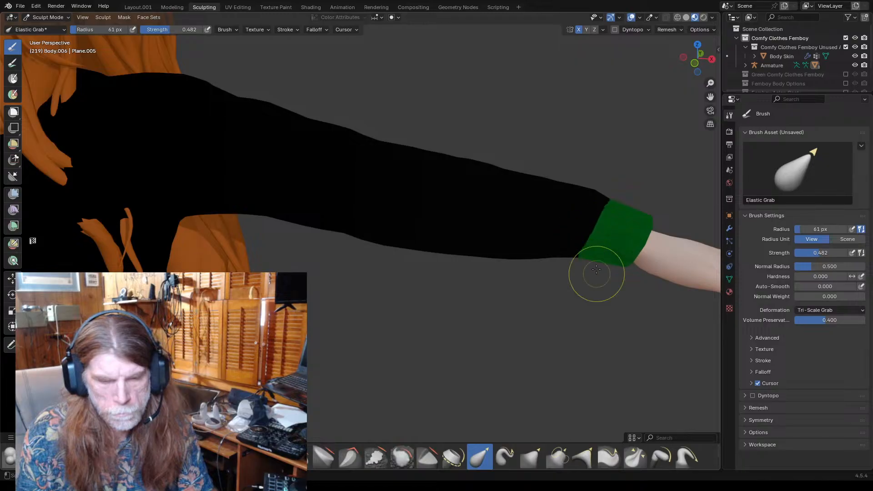
middle_drag(596, 270, 590, 214)
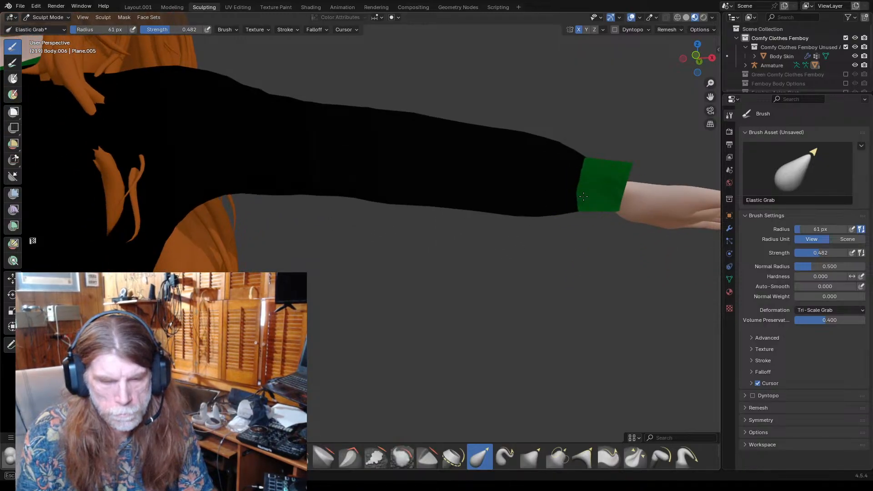
middle_drag(603, 198, 432, 321)
middle_drag(296, 287, 340, 285)
drag(340, 286, 347, 230)
mouse_move(444, 227)
middle_down()
mouse_move(455, 264)
mouse_move(468, 249)
mouse_move(460, 233)
middle_up()
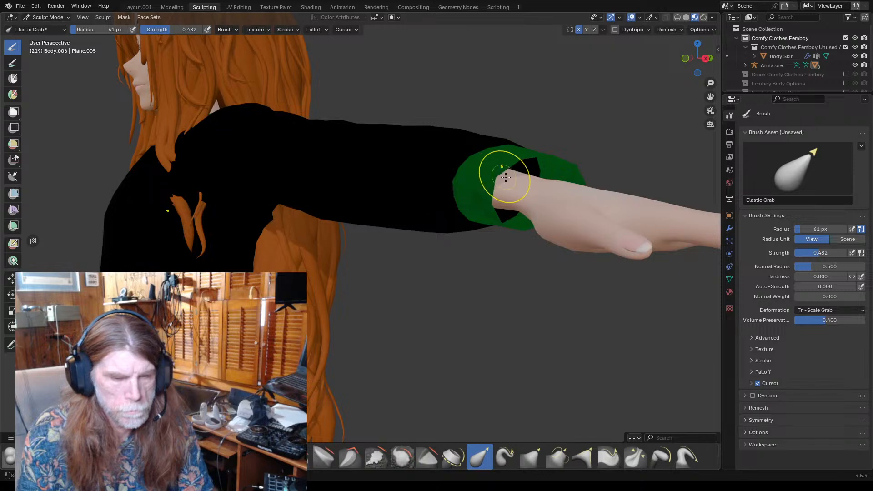
- Pull the protruding corner of the green cuff's opening inward, closer to the wrist
middle_drag(512, 217, 487, 221)
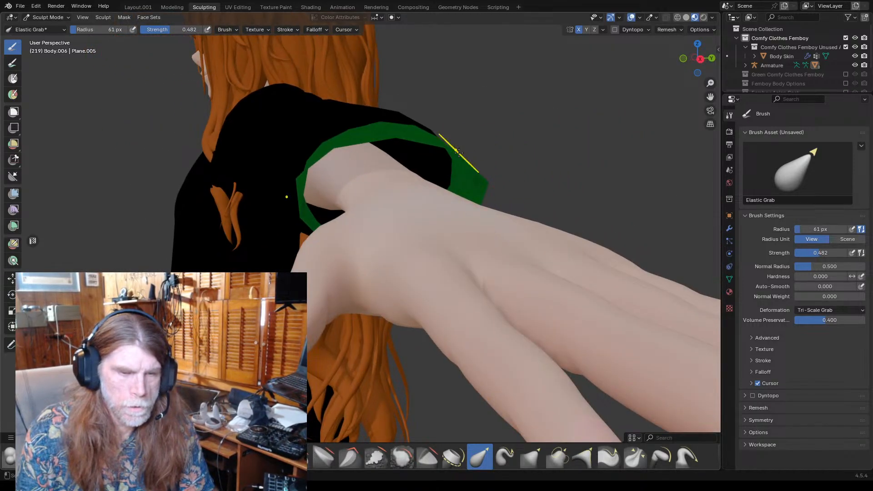
drag(487, 182, 482, 181)
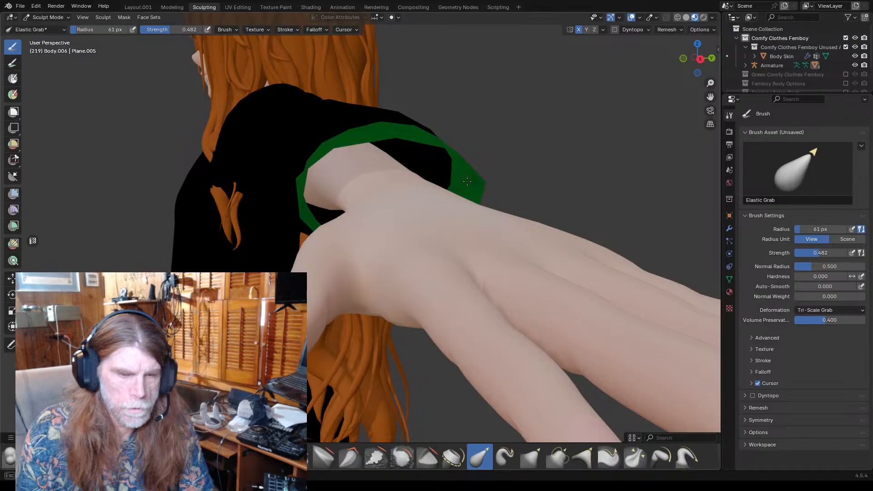
drag(423, 181, 449, 153)
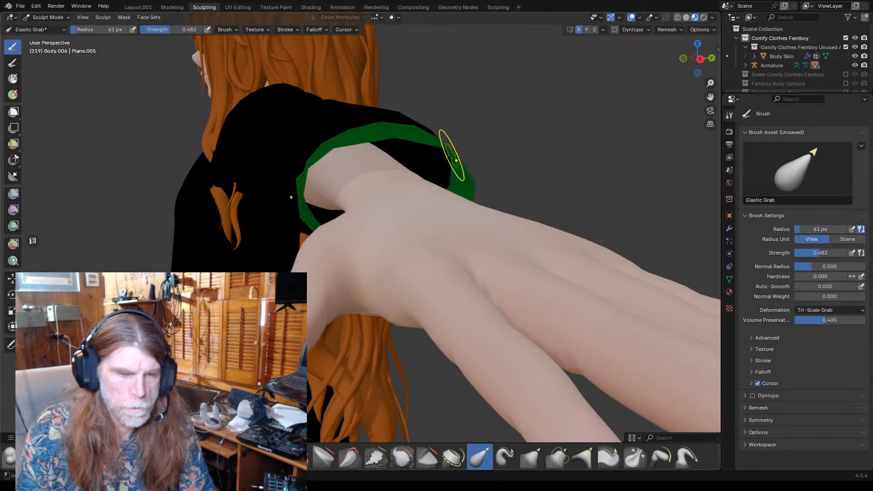
- Reshape the green cuff from the back of the arm and adjust the sleeve seam just above it
mouse_move(444, 156)
middle_down()
mouse_move(479, 201)
mouse_move(376, 208)
middle_up()
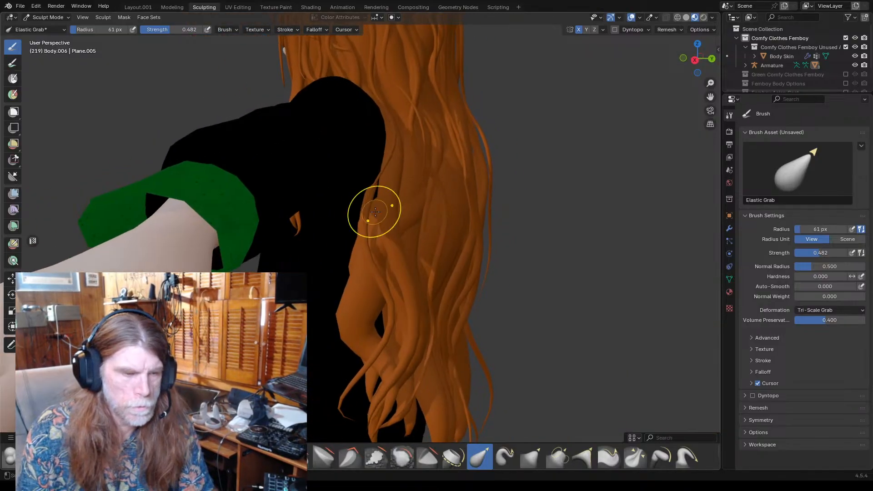
drag(216, 230, 188, 200)
mouse_move(181, 204)
middle_down()
mouse_move(282, 247)
mouse_move(396, 272)
middle_up()
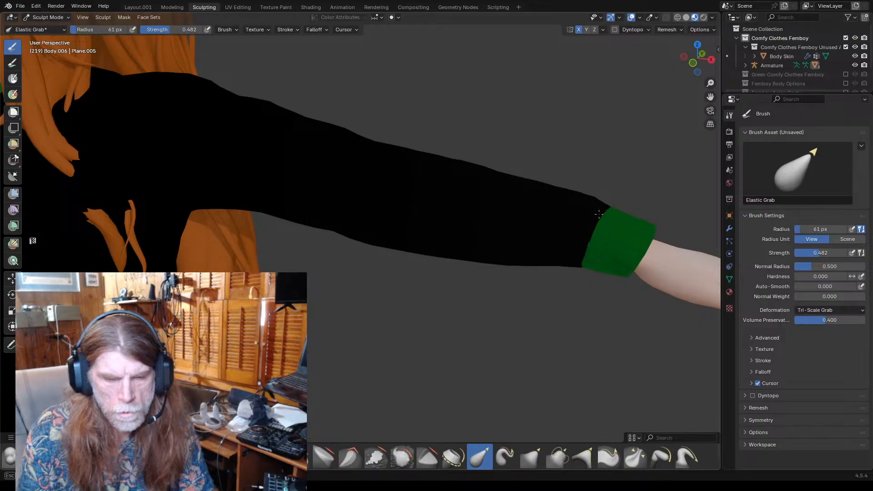
drag(598, 216, 595, 217)
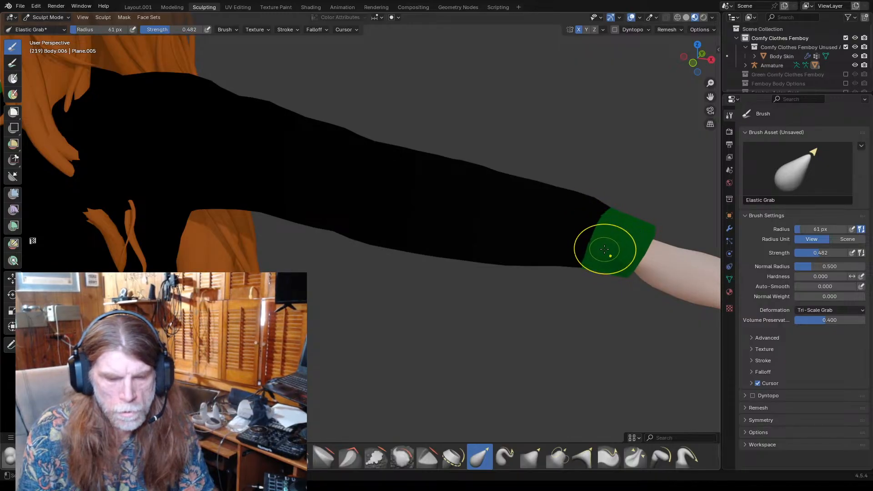
- Return the viewport to Solid shading and change its MatCap to a brown one to judge the sleeve's shape
click(687, 18)
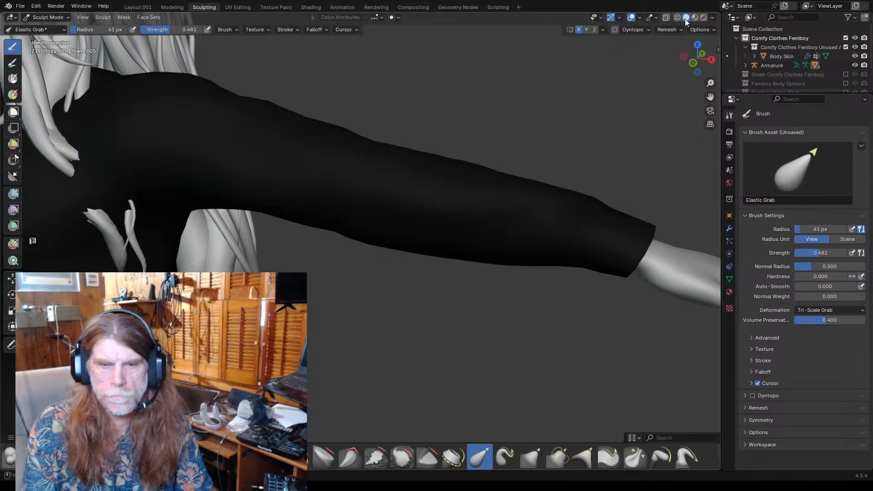
click(713, 17)
click(703, 114)
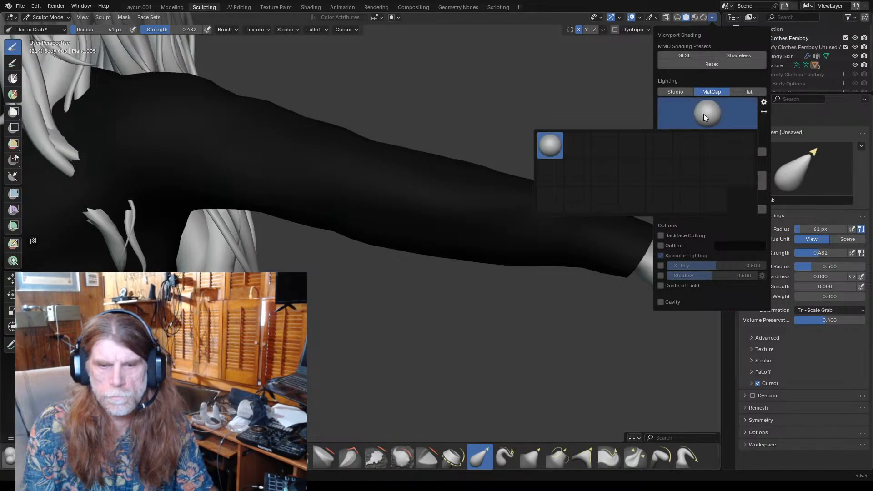
click(605, 173)
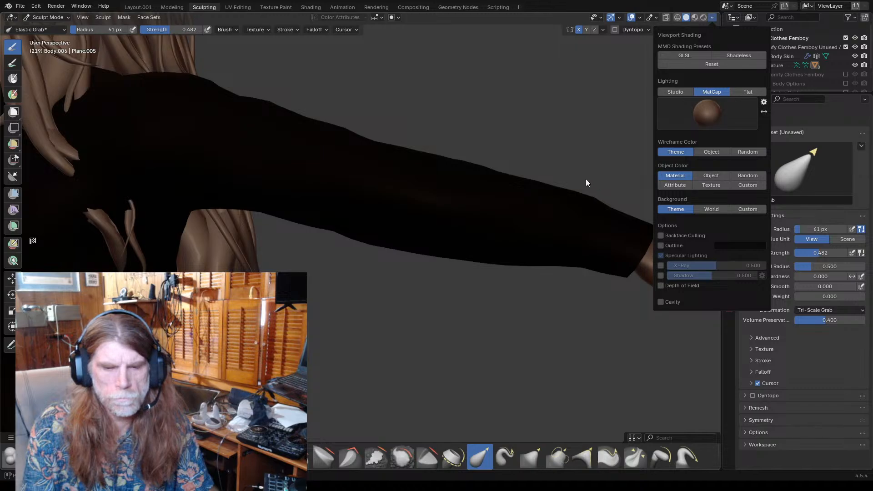
scroll(577, 179, down, 3)
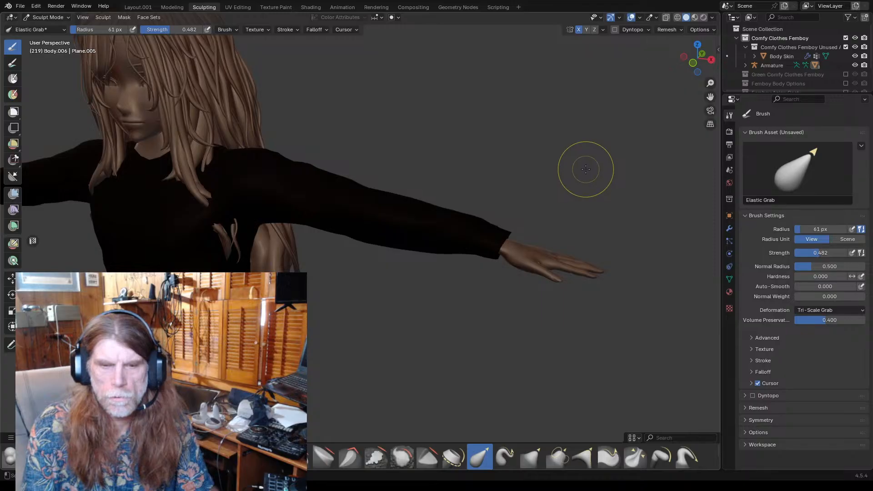
scroll(588, 165, up, 1)
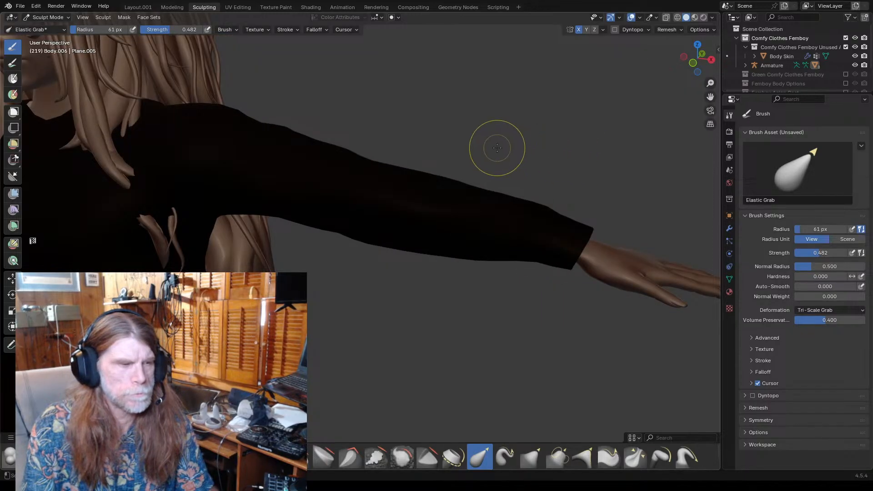
scroll(521, 140, down, 2)
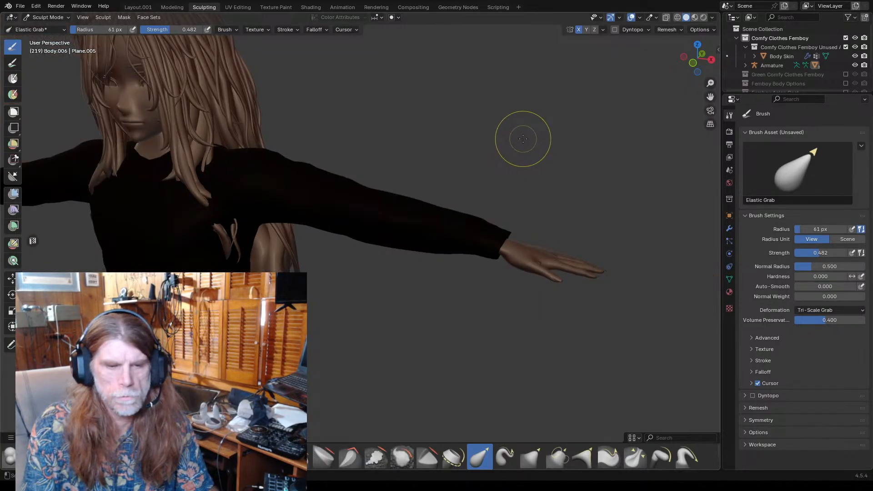
mouse_move(527, 161)
middle_down()
mouse_move(470, 156)
mouse_move(503, 150)
middle_up()
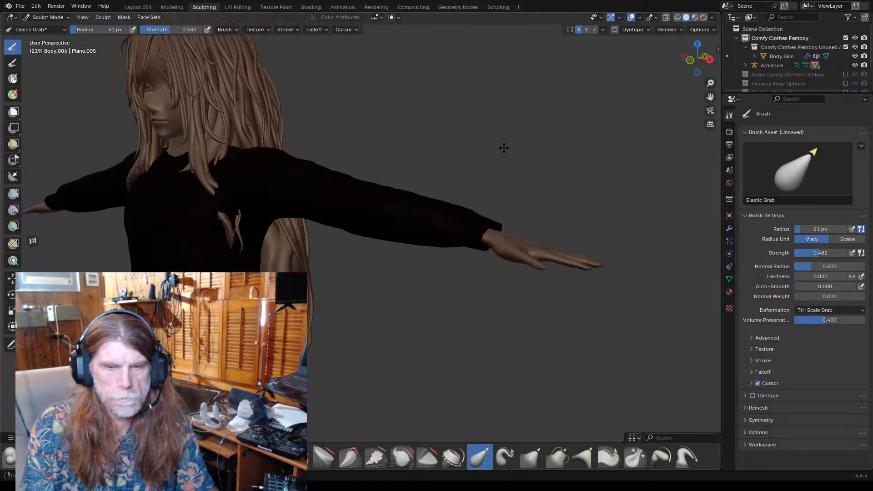
- Switch the viewport to Material Preview and inspect the reshaped sleeves and cuffs close up and at full-figure distance
click(695, 18)
mouse_move(564, 175)
middle_down()
mouse_move(487, 177)
mouse_move(480, 195)
mouse_move(456, 187)
mouse_move(444, 194)
mouse_move(553, 195)
mouse_move(547, 199)
middle_up()
scroll(439, 187, up, 4)
scroll(542, 130, down, 3)
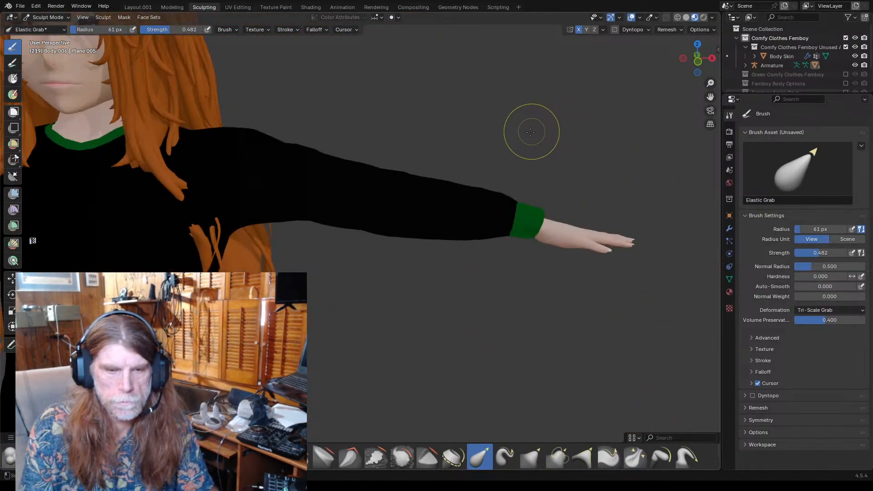
middle_drag(418, 171, 365, 201)
scroll(465, 196, up, 3)
scroll(364, 201, down, 3)
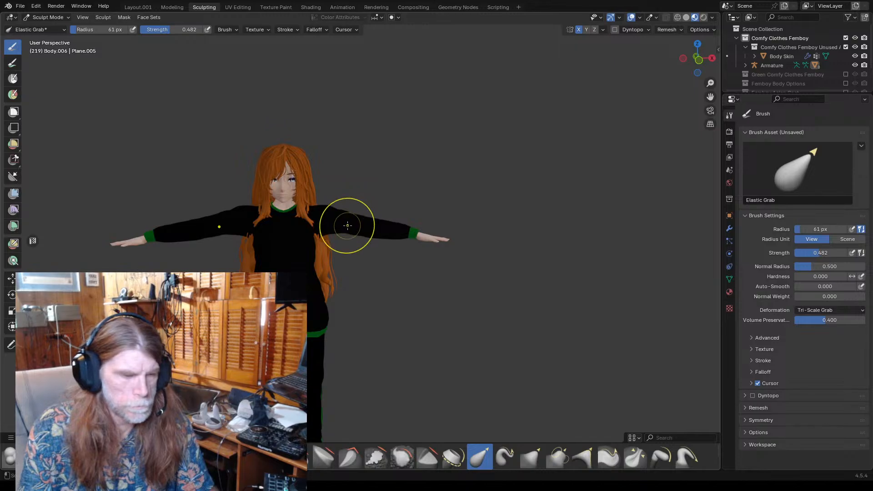
middle_drag(348, 228, 360, 241)
- Leave Sculpt Mode for Object Mode and deselect the green-trimmed top
click(43, 17)
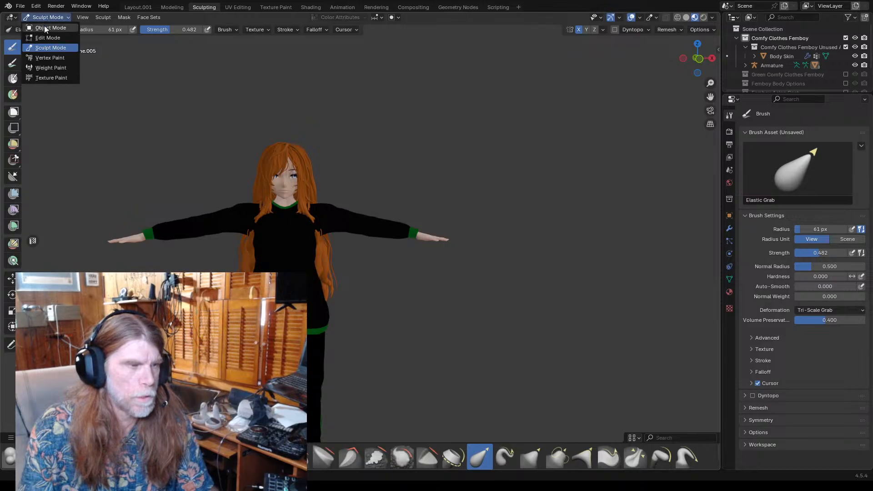
click(51, 27)
scroll(218, 141, down, 2)
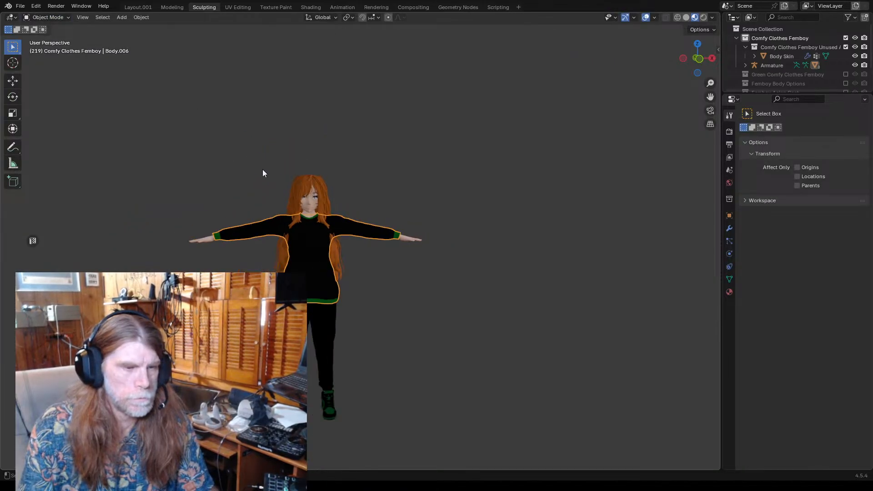
click(275, 180)
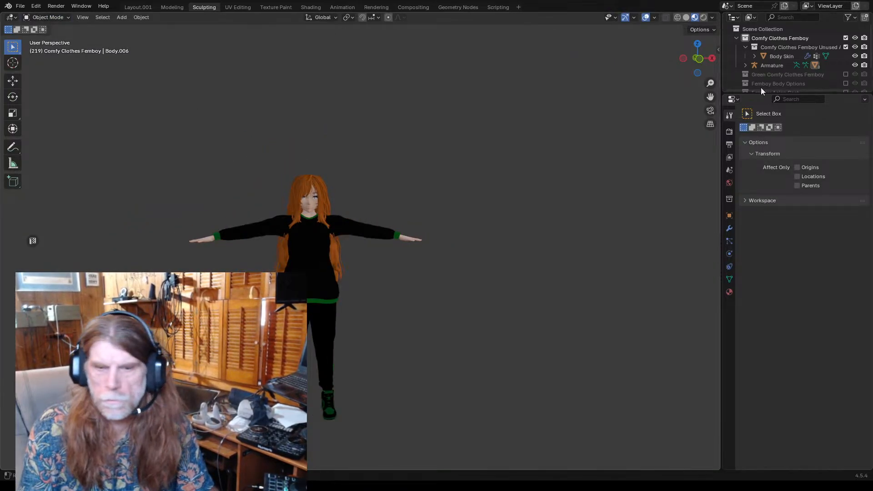
- Exclude and re-enable the Comfy Clothes Femboy collection, leaving its Unused subcollection excluded, and expand the Armature to view its meshes
click(846, 39)
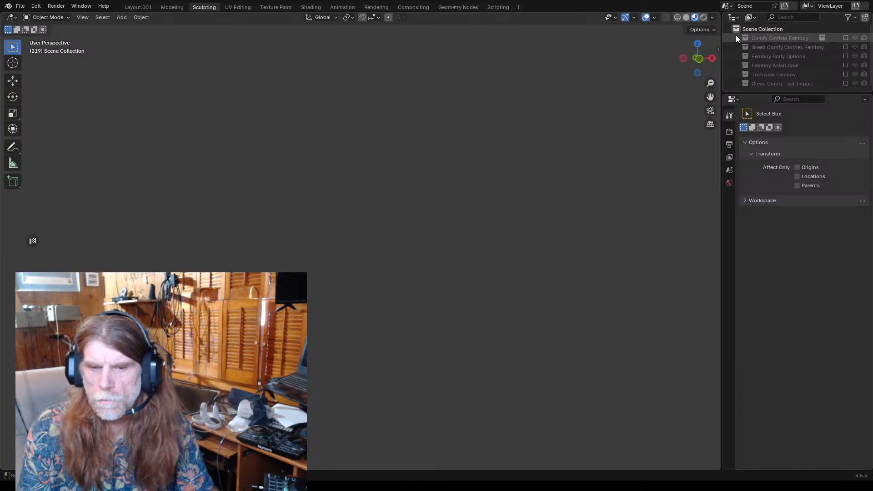
click(846, 38)
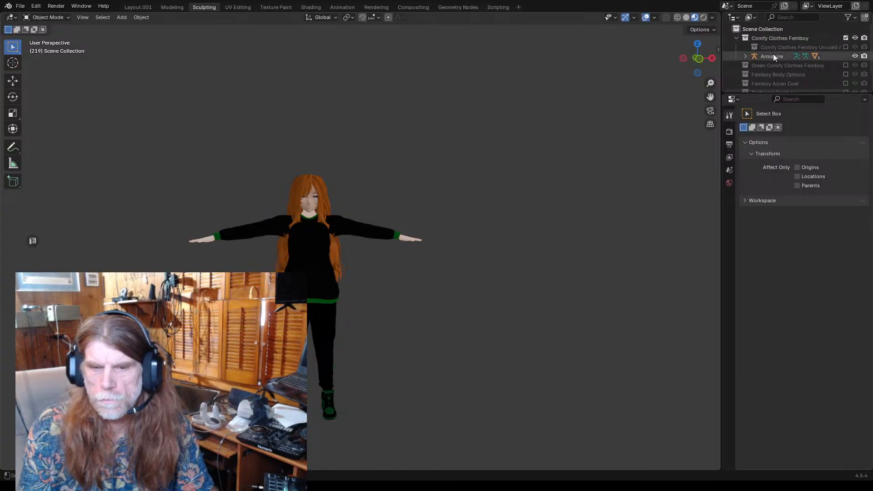
click(747, 56)
scroll(787, 64, down, 4)
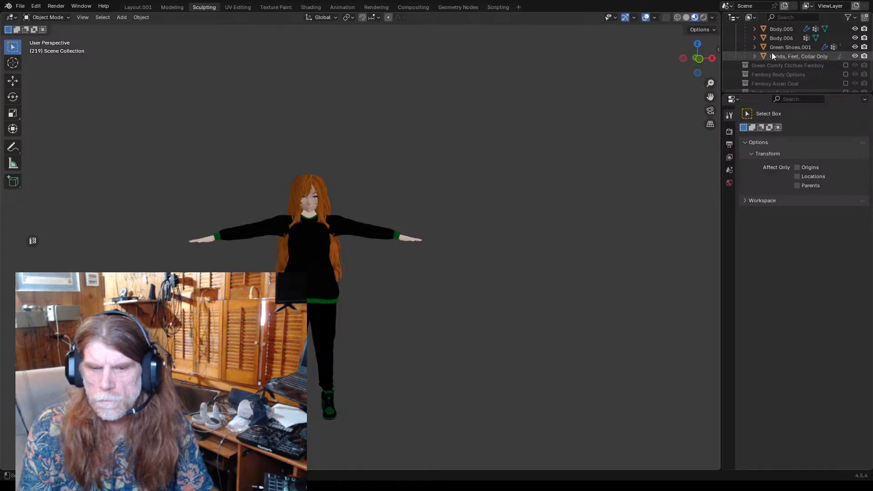
scroll(443, 171, up, 5)
mouse_move(449, 177)
middle_down()
mouse_move(410, 196)
mouse_move(456, 180)
mouse_move(526, 197)
mouse_move(451, 192)
middle_up()
scroll(501, 189, down, 3)
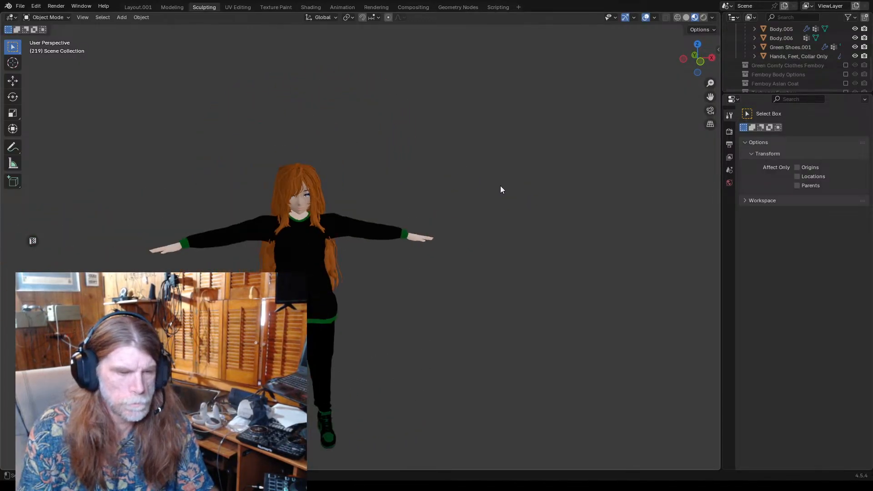
- Select all the visible objects, save the blend file, and clear the selection
key(a)
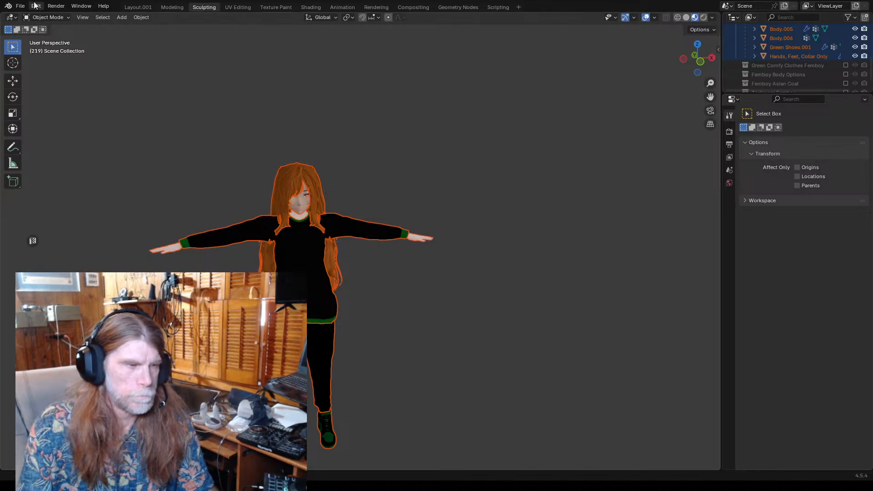
click(20, 6)
click(40, 64)
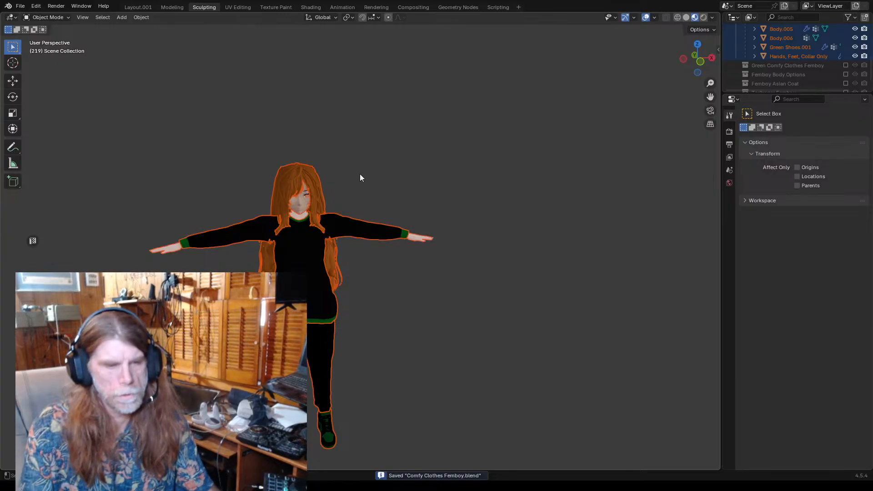
click(361, 217)
- Switch to the Modeling workspace and put the character's armature into Pose Mode
scroll(361, 217, up, 3)
scroll(430, 229, up, 3)
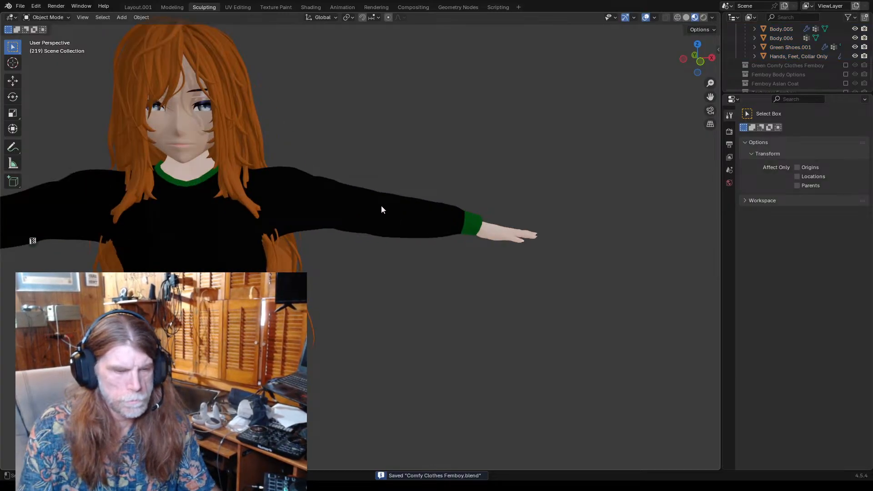
scroll(793, 58, up, 5)
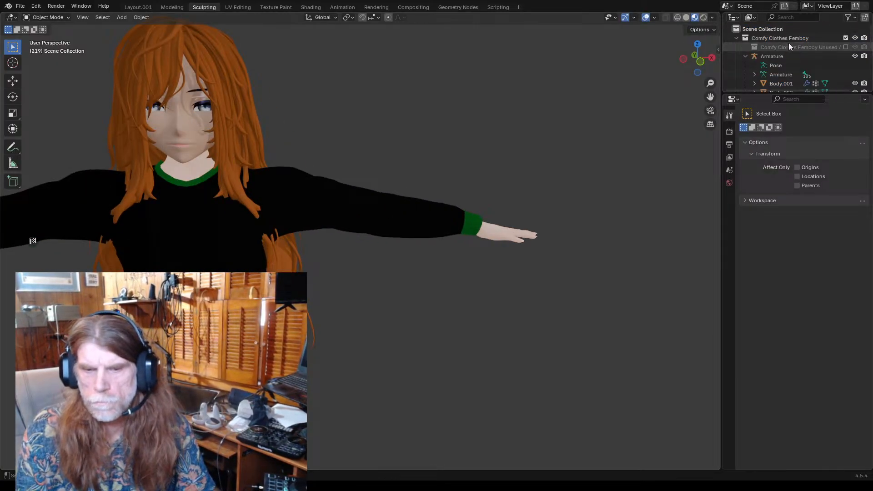
scroll(805, 73, down, 2)
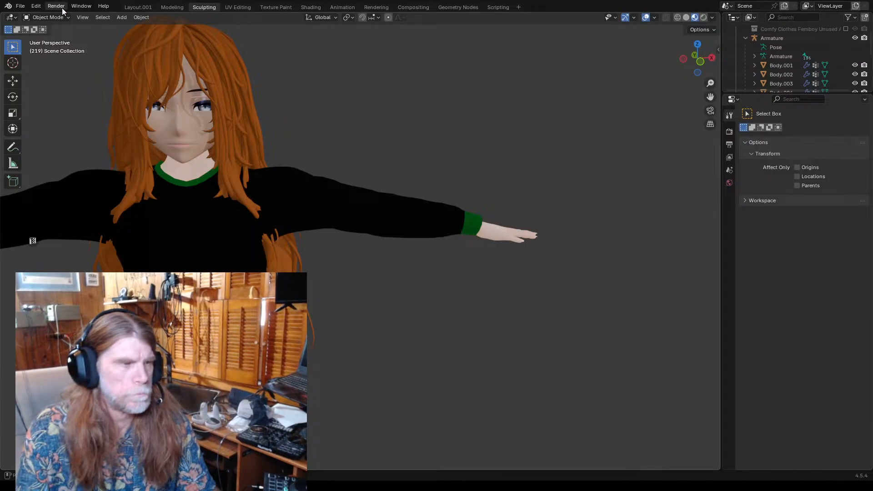
click(177, 6)
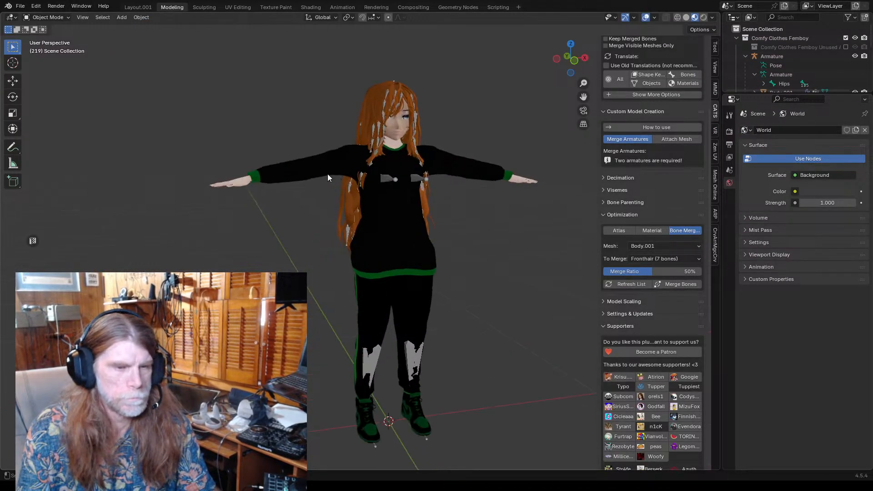
click(389, 180)
middle_drag(426, 213, 429, 209)
click(42, 18)
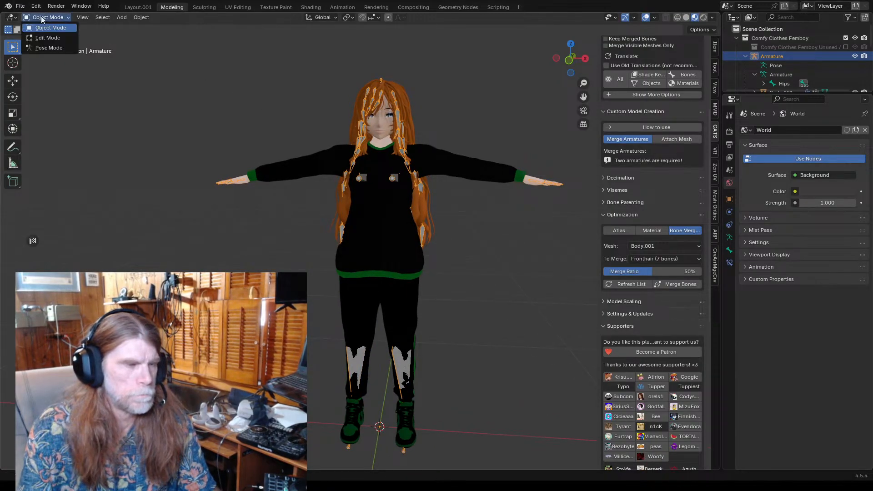
click(50, 48)
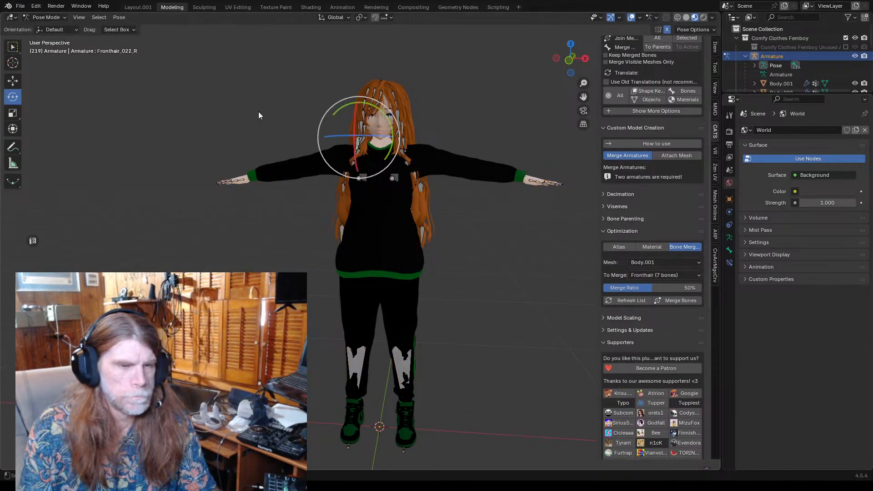
- Test whether the top follows the rig by rotating the upper arm bones with mirrored posing
click(428, 159)
drag(443, 150, 459, 141)
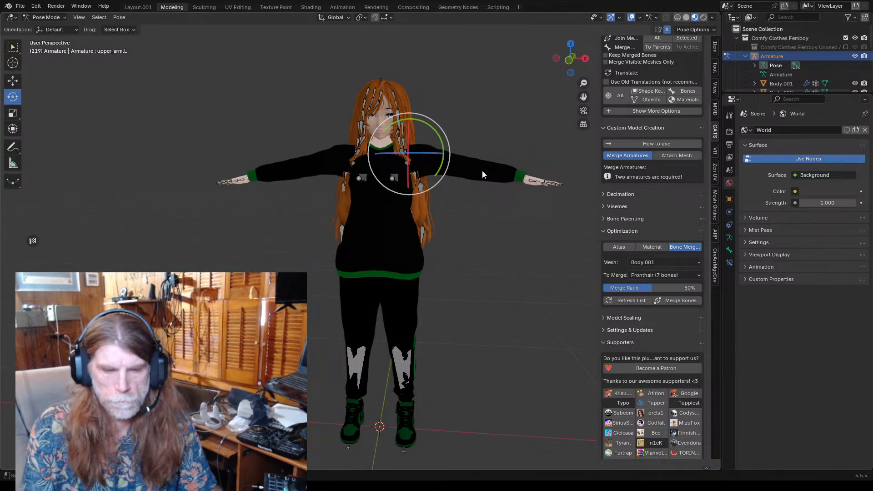
click(482, 182)
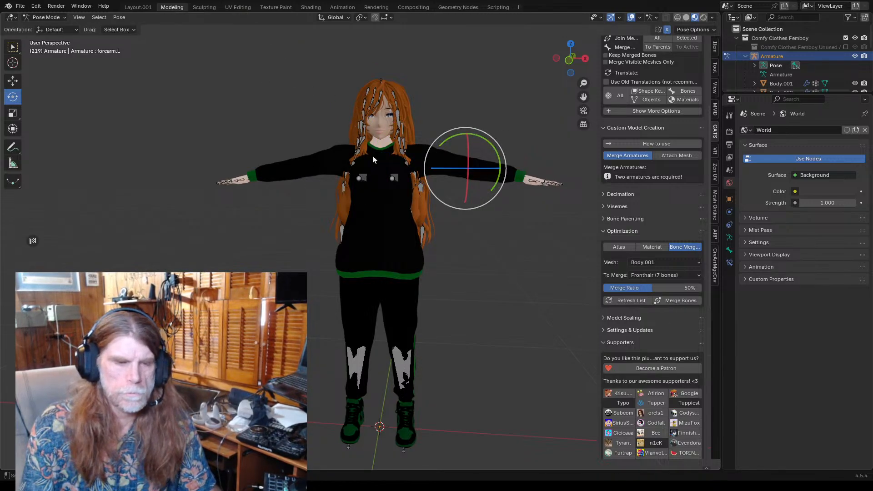
click(323, 165)
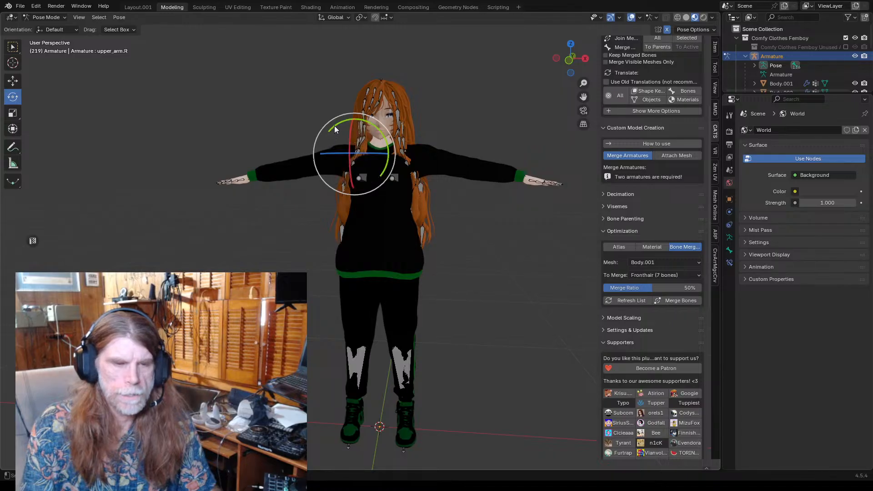
mouse_move(335, 132)
mouse_down()
mouse_move(324, 142)
mouse_move(354, 116)
mouse_move(342, 139)
mouse_move(348, 134)
mouse_up()
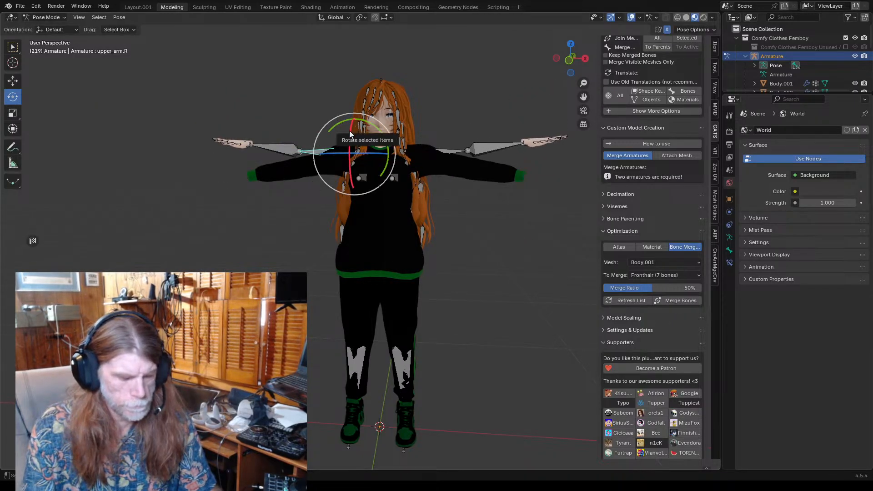
click(437, 160)
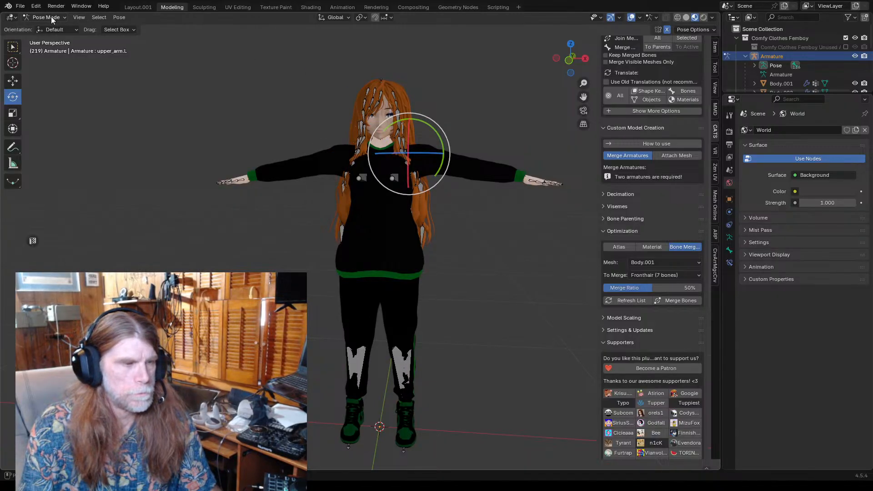
- Undo the arm bone rotations and selections back to the armature in Object Mode
key(ctrl+z)
key(ctrl+z)
key(ctrl+z)
key(ctrl+z)
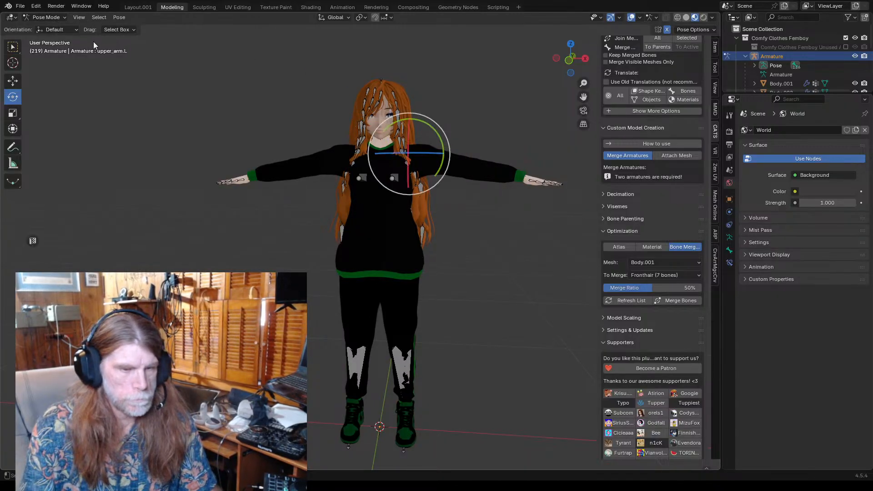
key(ctrl+z)
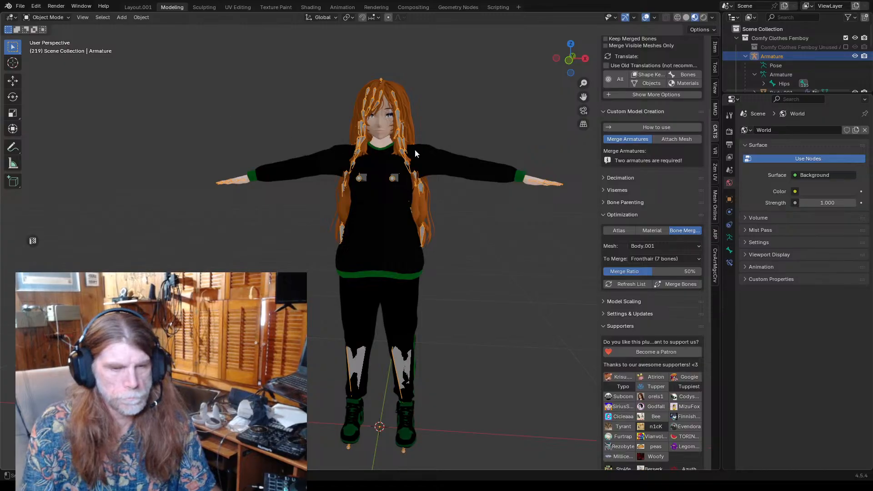
- Try to parent the green-trimmed top to the armature with automatic weights
click(428, 157)
middle_drag(485, 206, 448, 219)
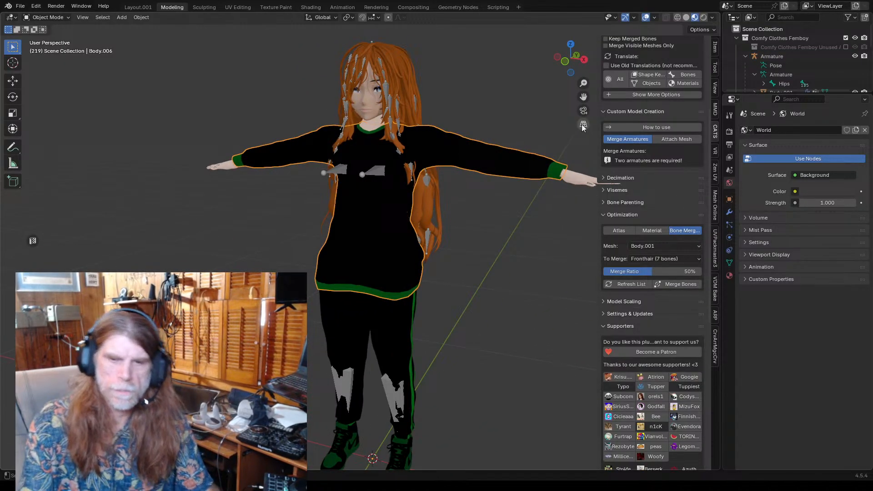
click(386, 92)
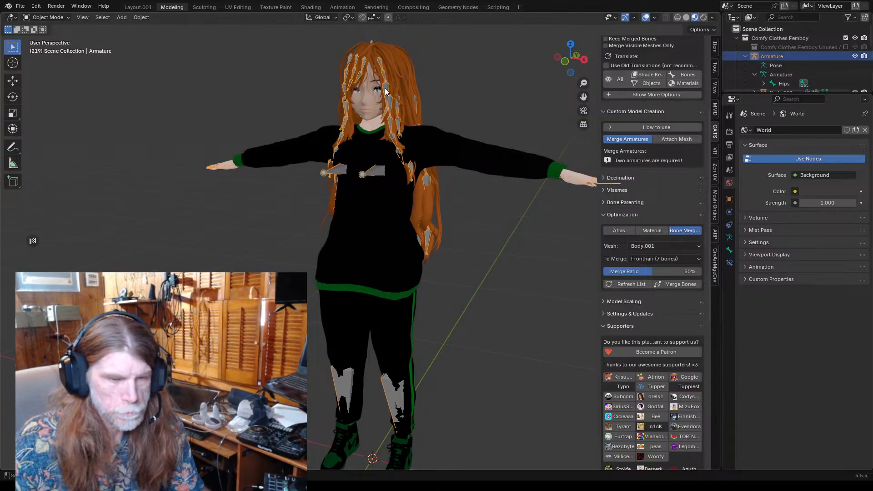
click(408, 129)
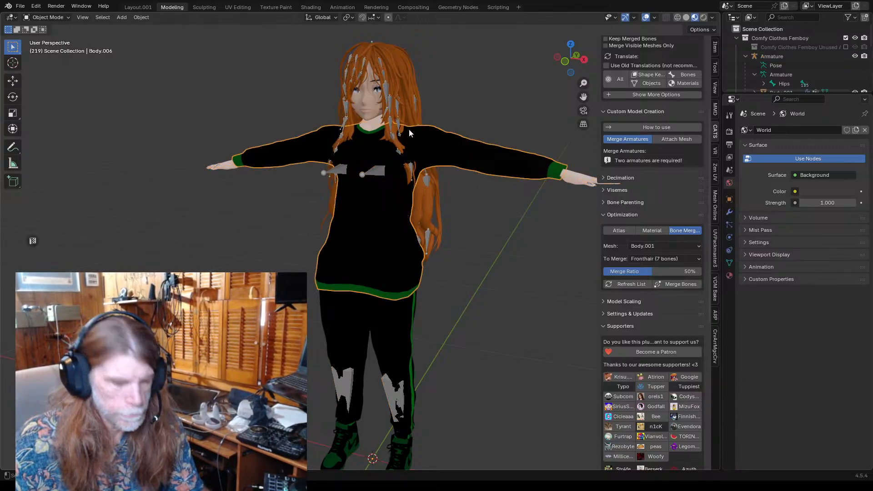
click(387, 96)
key(ctrl+p)
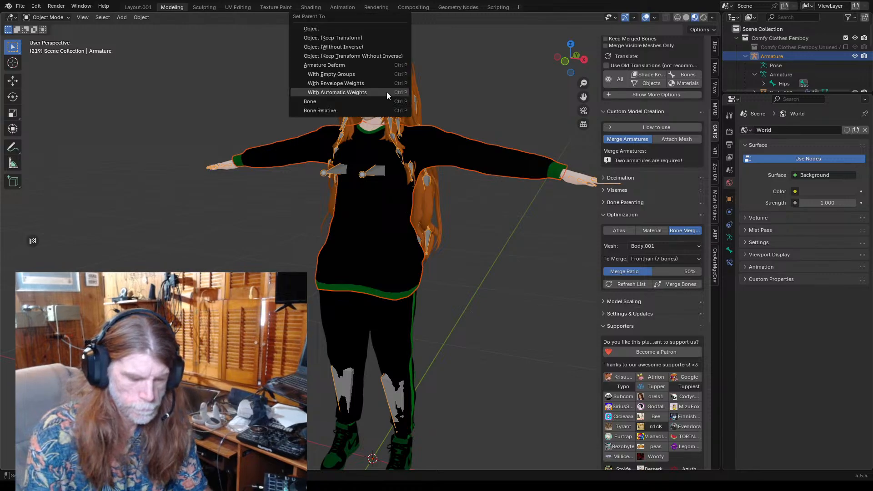
click(361, 91)
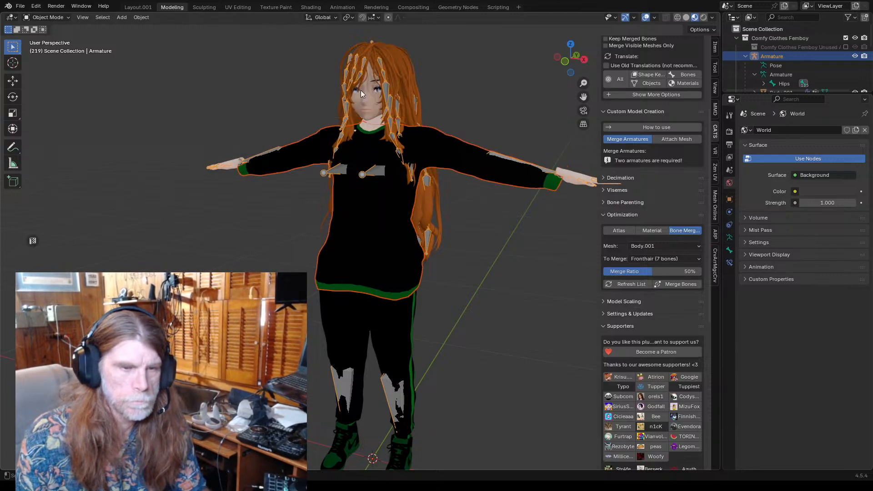
- Check the top's modifiers, add the armature to the selection, and parent the top to it with empty groups
mouse_move(490, 127)
middle_down()
mouse_move(416, 129)
mouse_move(482, 135)
middle_up()
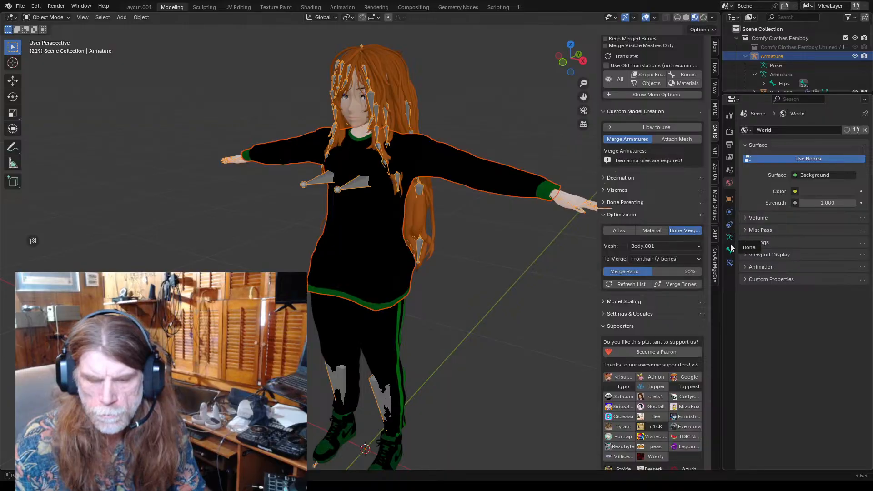
click(527, 191)
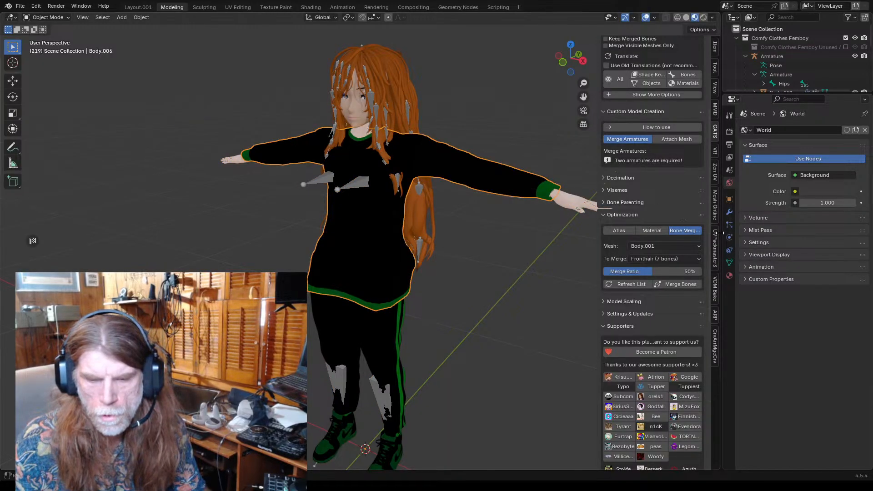
click(731, 213)
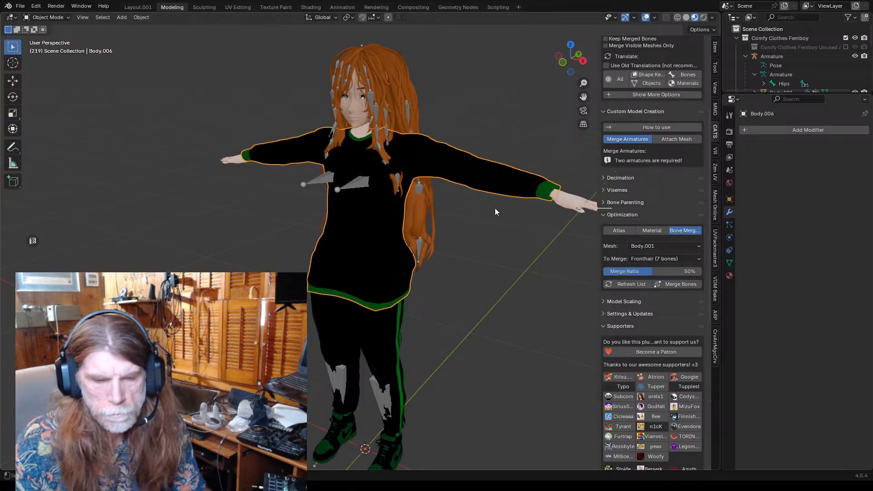
shift+click(373, 111)
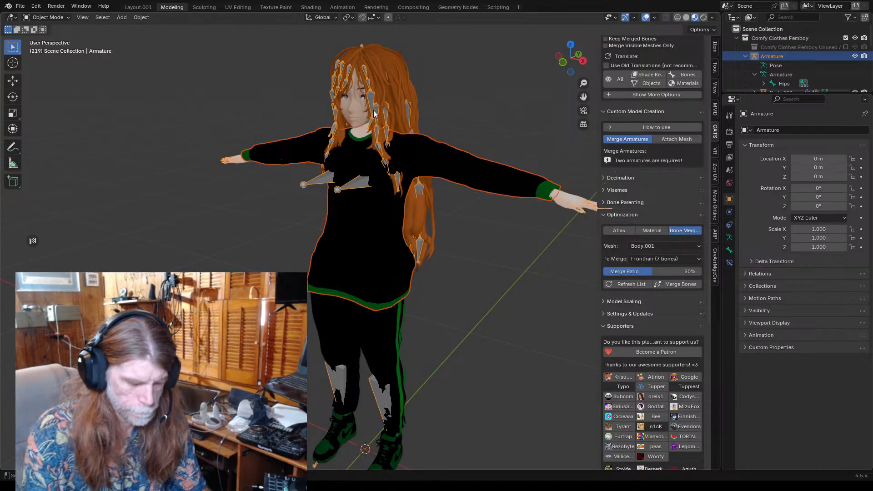
key(ctrl+p)
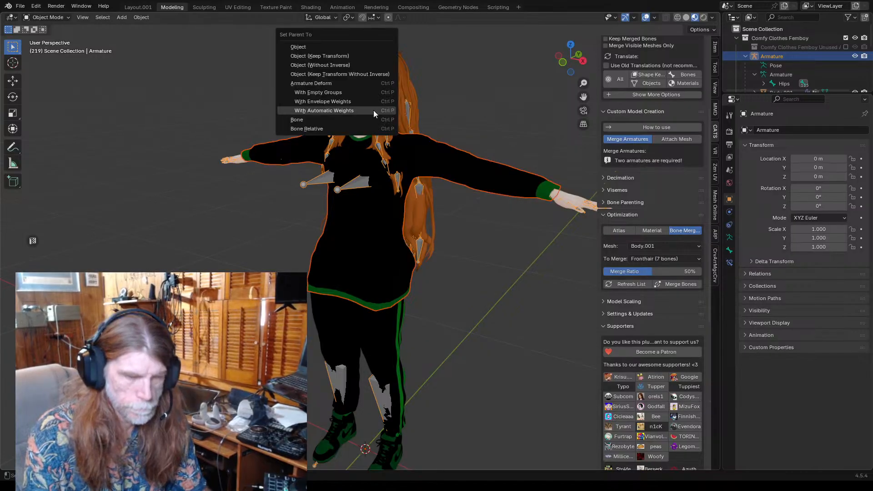
click(338, 91)
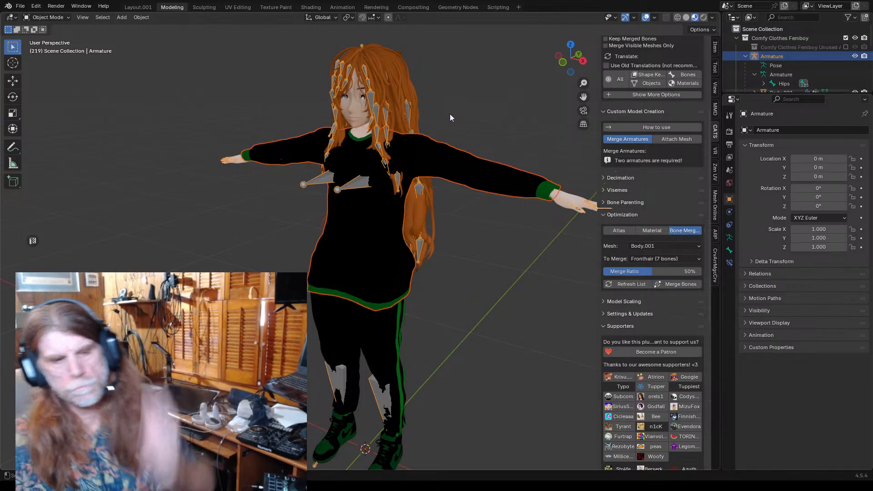
- Inspect the fit of the top's sleeves and cuffs from the front and the side with everything deselected
click(467, 96)
middle_drag(468, 97, 461, 116)
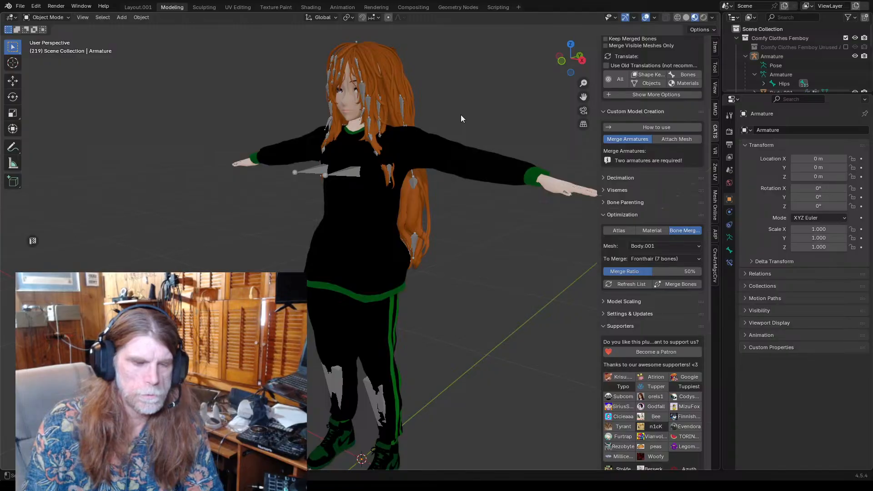
scroll(461, 114, down, 1)
scroll(449, 151, down, 1)
scroll(420, 174, up, 3)
scroll(439, 127, down, 1)
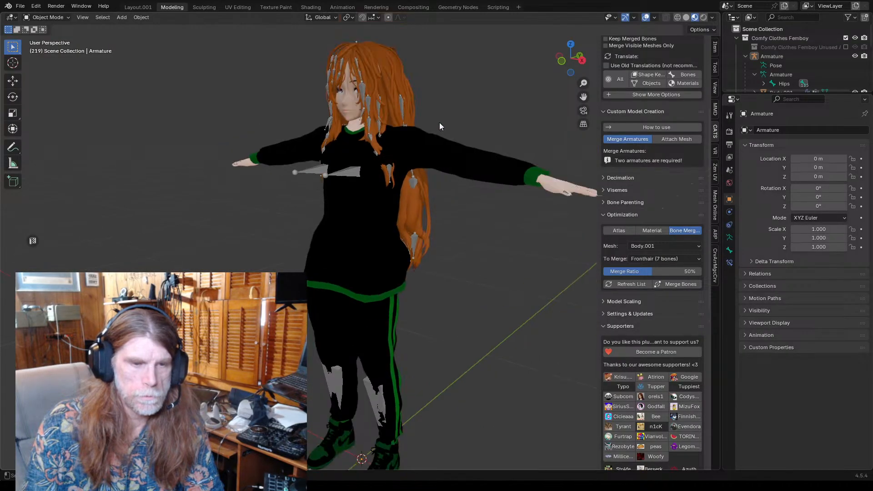
scroll(449, 146, down, 2)
middle_drag(463, 149, 421, 127)
scroll(421, 127, up, 2)
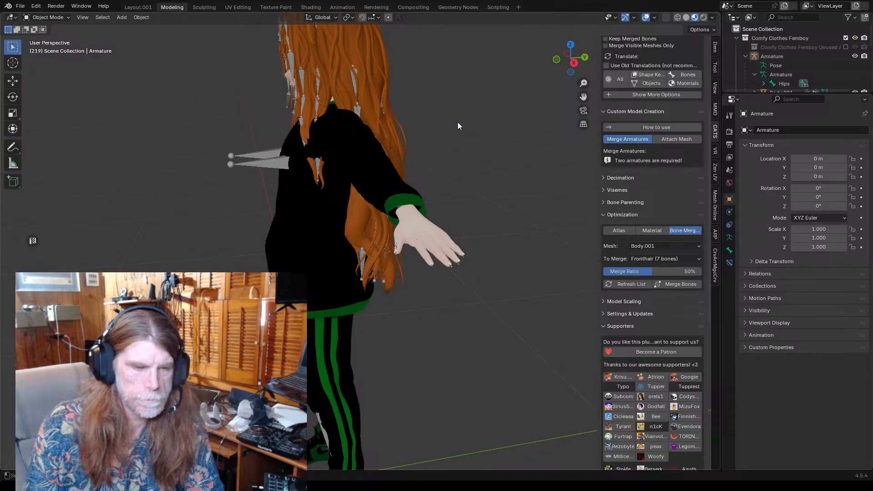
- Check the hands, feet and collar mesh's modifiers, clear the selection, and save the file
click(378, 196)
click(461, 119)
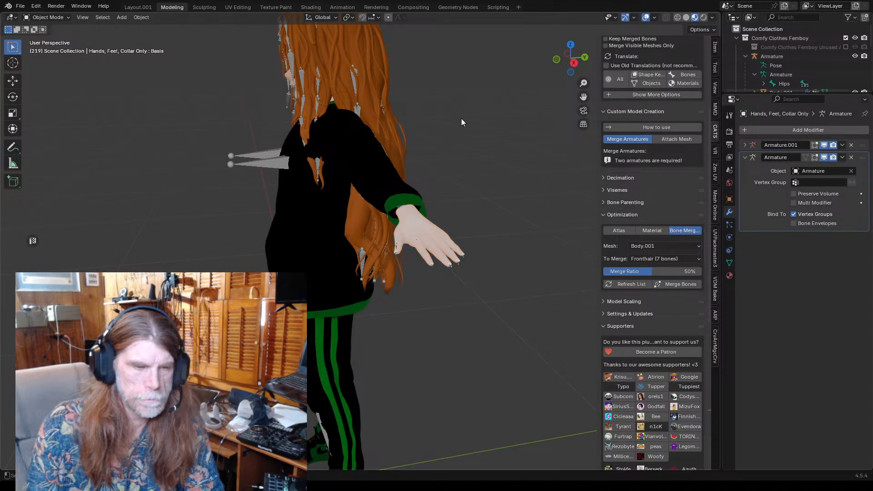
click(20, 6)
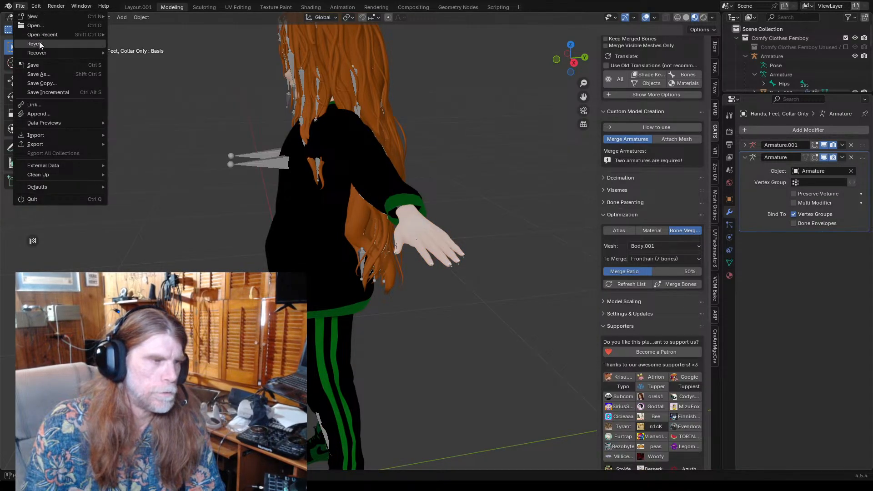
click(75, 67)
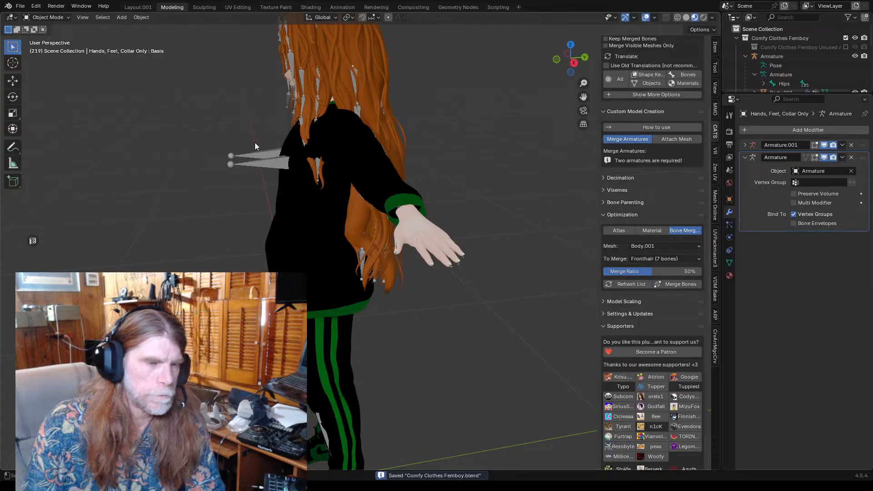
- Set the green-trimmed top's origin to the 3D cursor and deselect the top
middle_drag(255, 142, 384, 148)
middle_drag(391, 230, 295, 214)
click(299, 214)
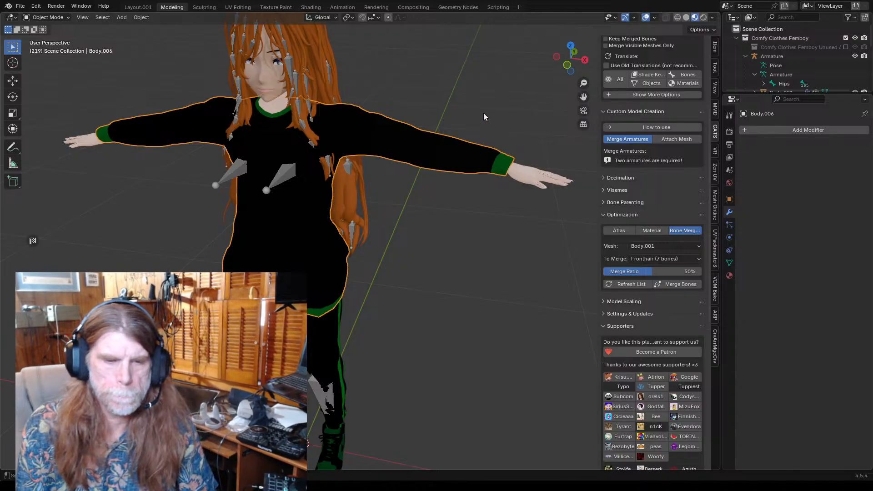
middle_drag(484, 116, 425, 120)
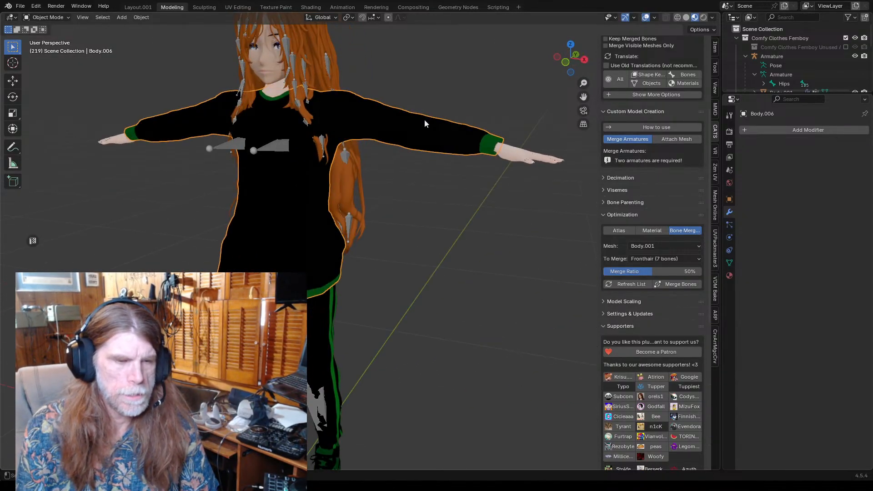
right_click(358, 118)
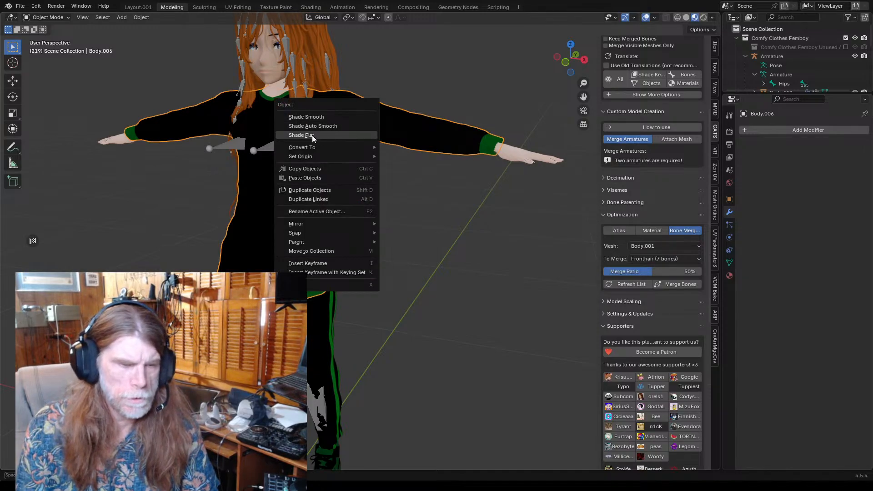
mouse_move(317, 157)
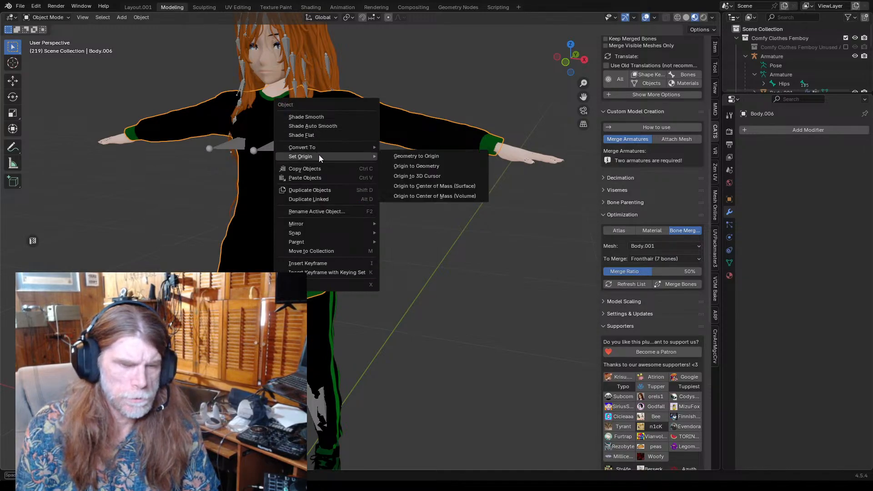
click(421, 176)
click(414, 251)
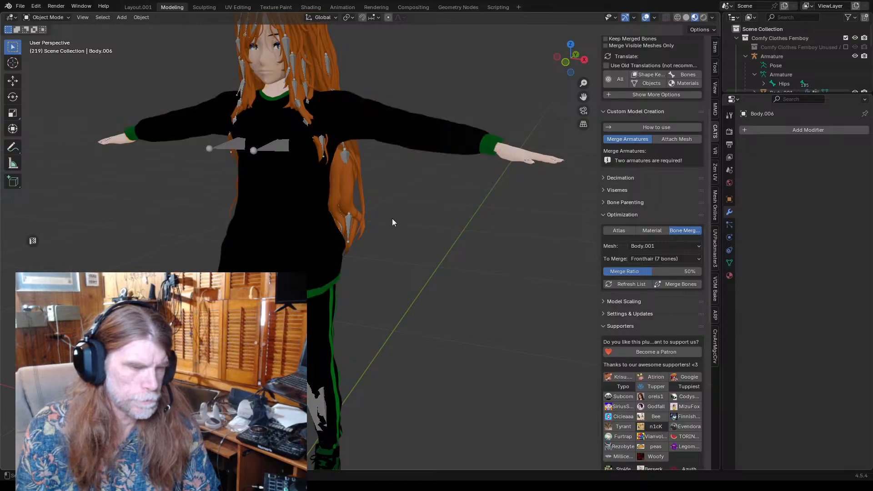
- Apply the green-trimmed top's object transforms and deselect it
click(348, 111)
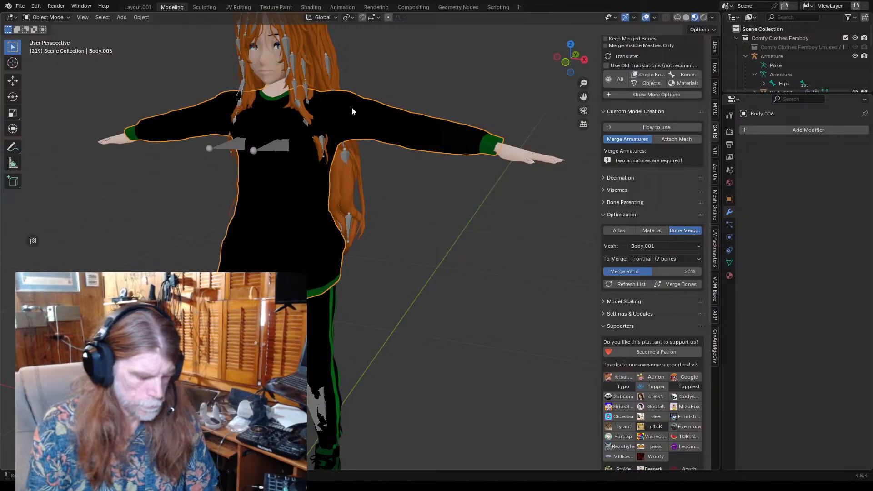
key(ctrl+a)
click(304, 100)
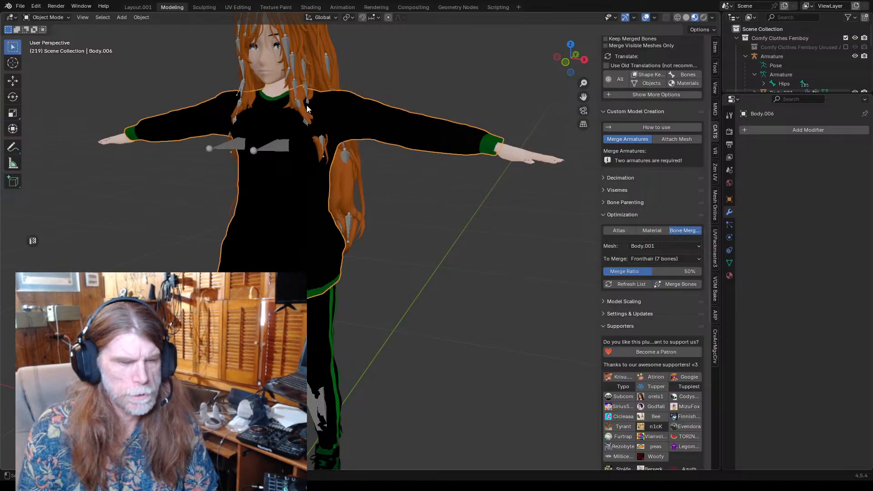
click(122, 224)
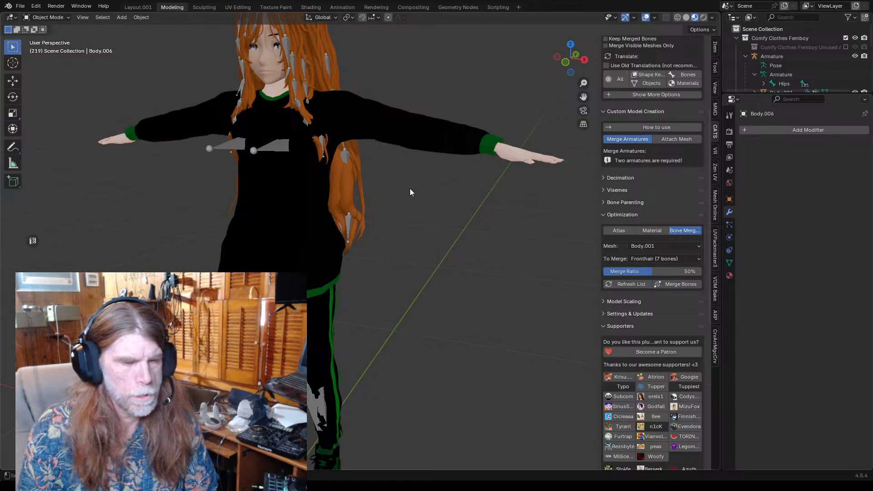
- Try to parent the green-trimmed top to the armature again with automatic weights
click(405, 137)
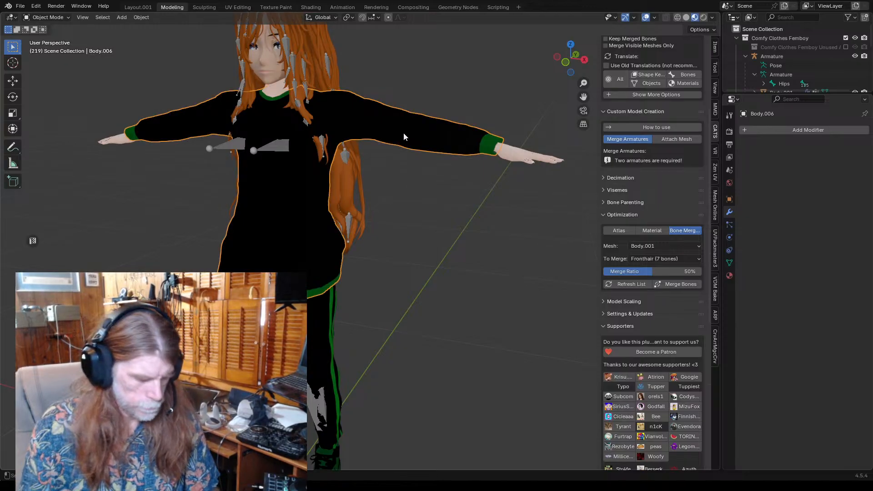
key(ctrl+p)
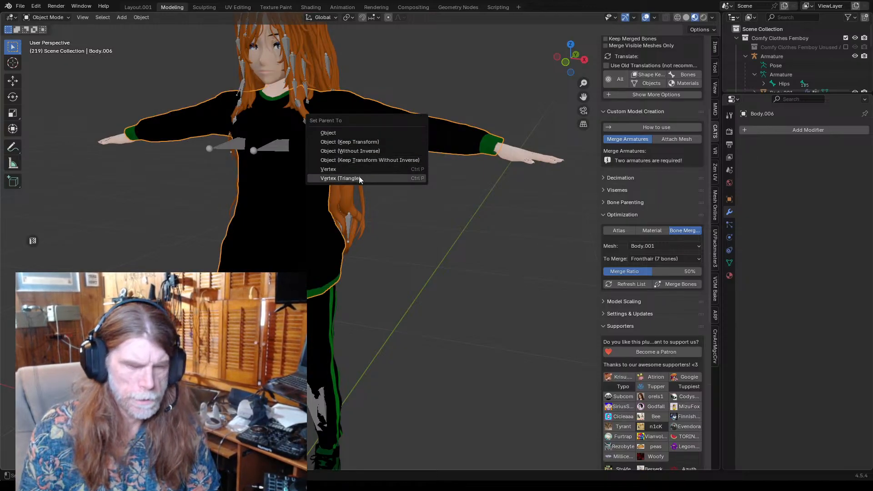
shift+click(280, 148)
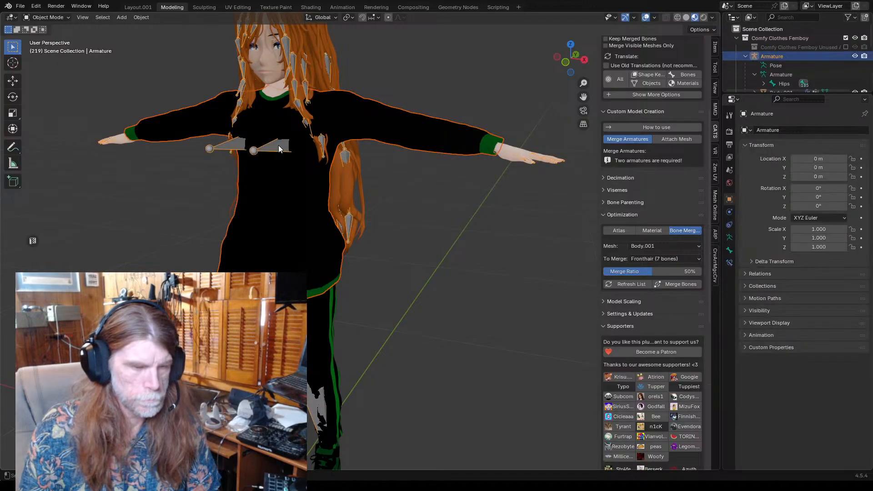
key(ctrl+p)
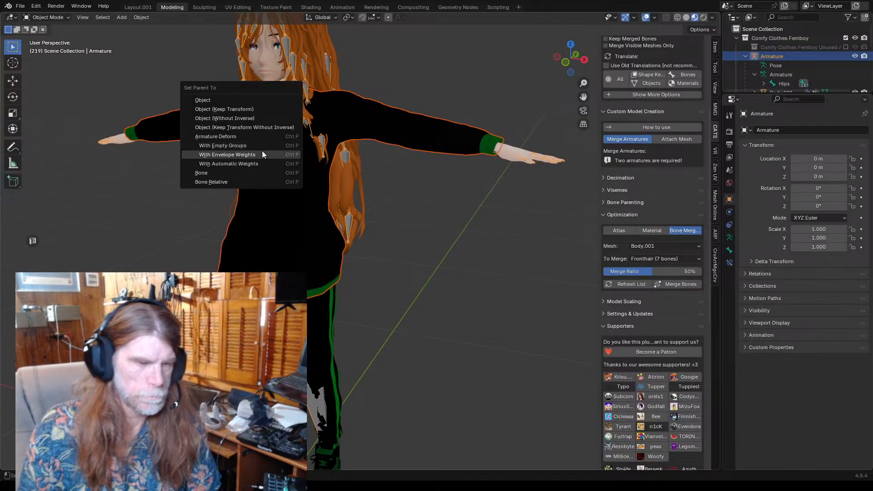
click(241, 164)
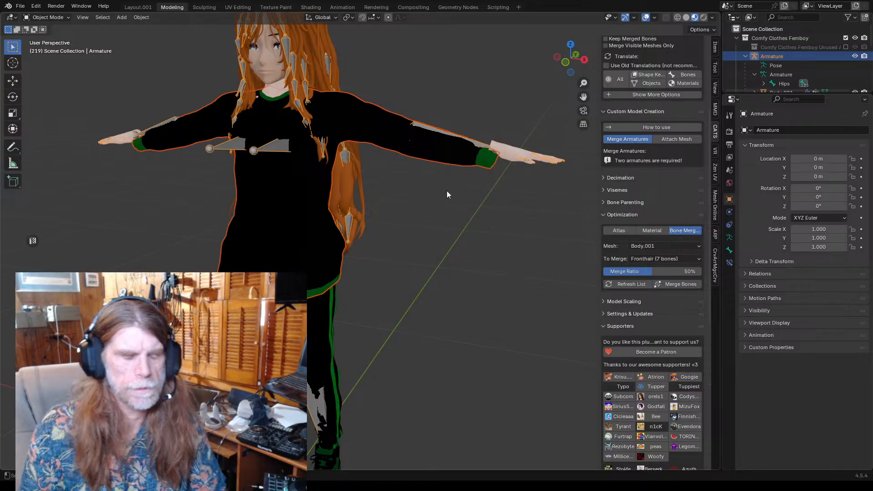
- Check the sleeves against the arms, undo the automatic-weights parenting, and clear the selection
scroll(470, 182, down, 5)
scroll(463, 194, up, 1)
scroll(454, 208, up, 1)
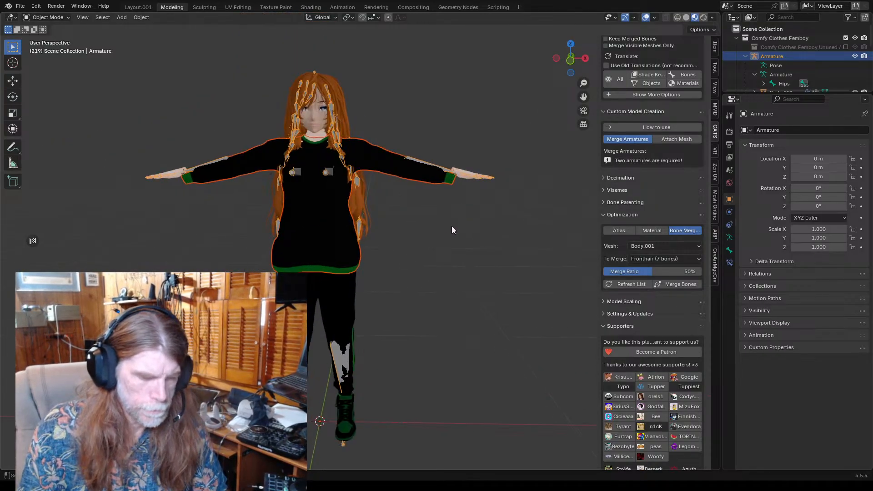
middle_drag(452, 226, 410, 234)
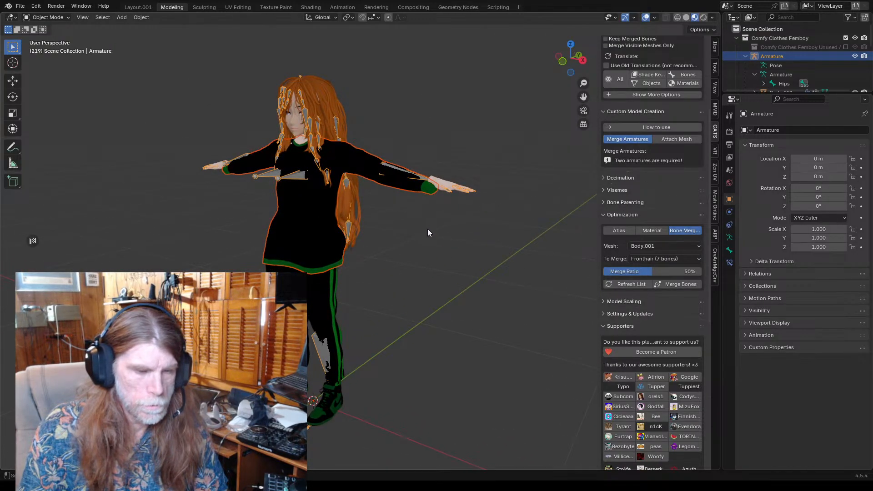
key(ctrl+z)
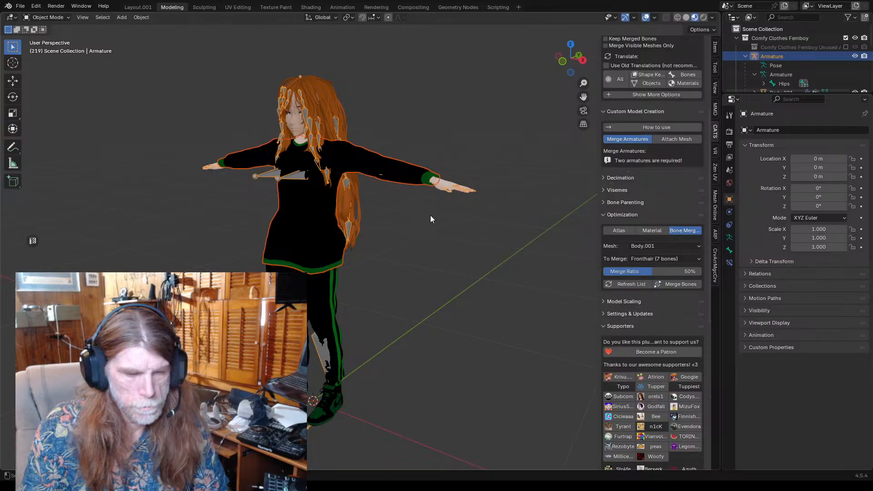
click(430, 216)
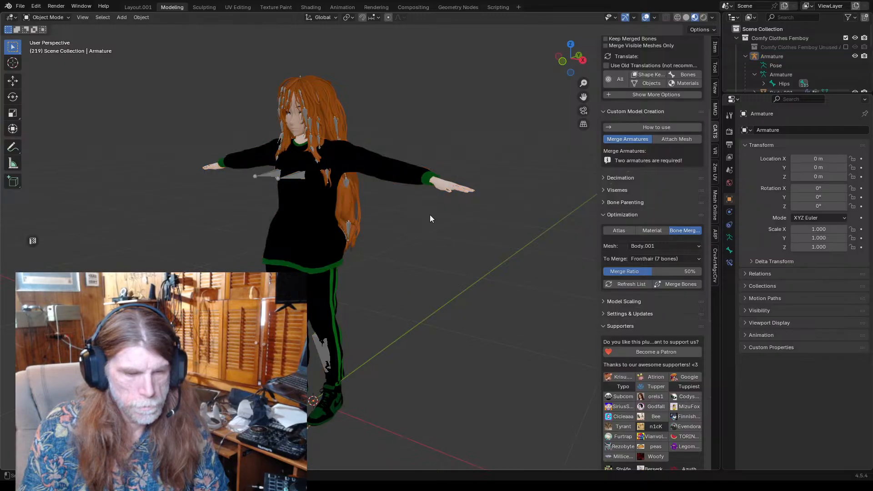
- Select the green-trimmed top and hide the Hands, Feet, Collar Only mesh
click(412, 177)
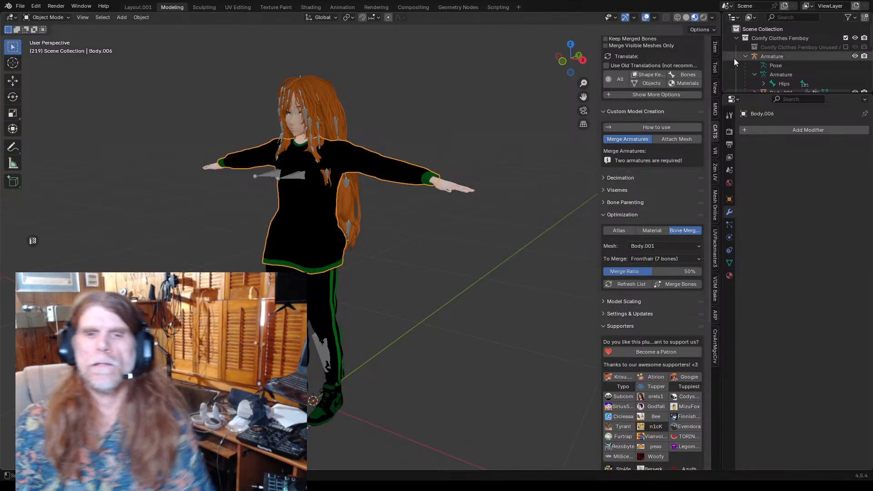
scroll(773, 57, down, 5)
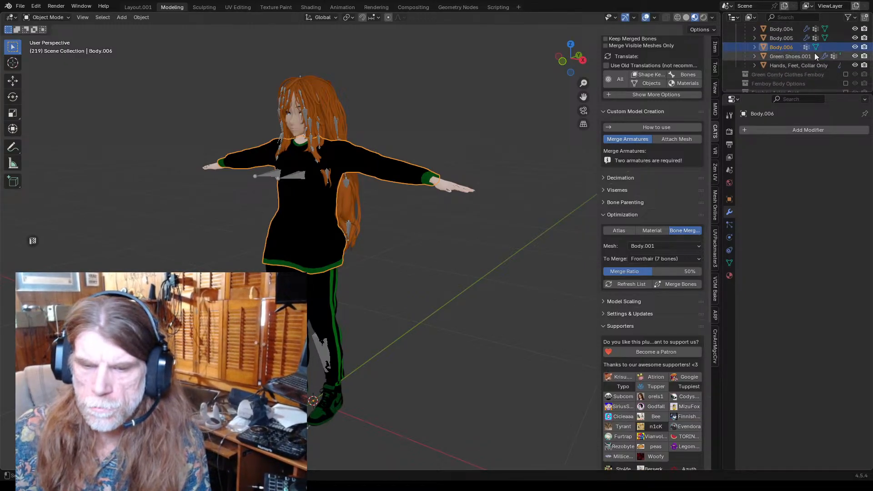
scroll(846, 47, down, 2)
scroll(845, 49, up, 2)
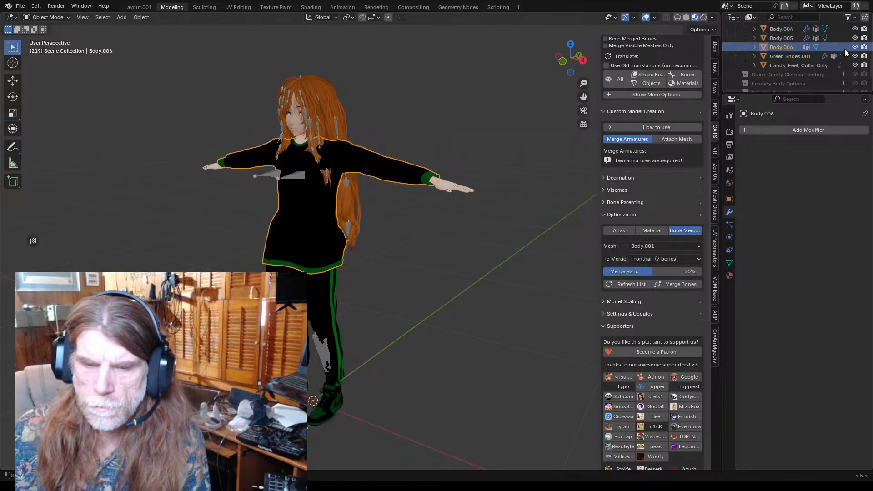
click(856, 65)
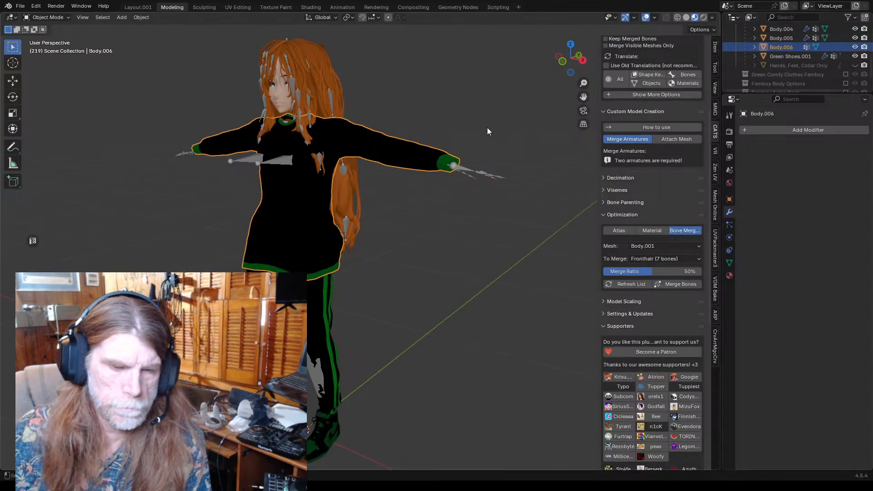
- Enable the Comfy Clothes Femboy Unused Assets collection containing Body Skin and make it the active collection
scroll(484, 120, up, 1)
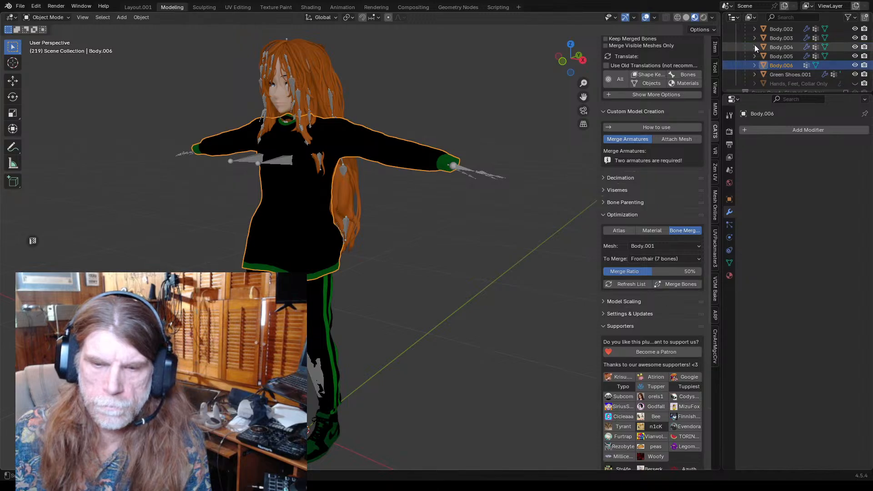
scroll(771, 41, up, 5)
scroll(773, 43, up, 3)
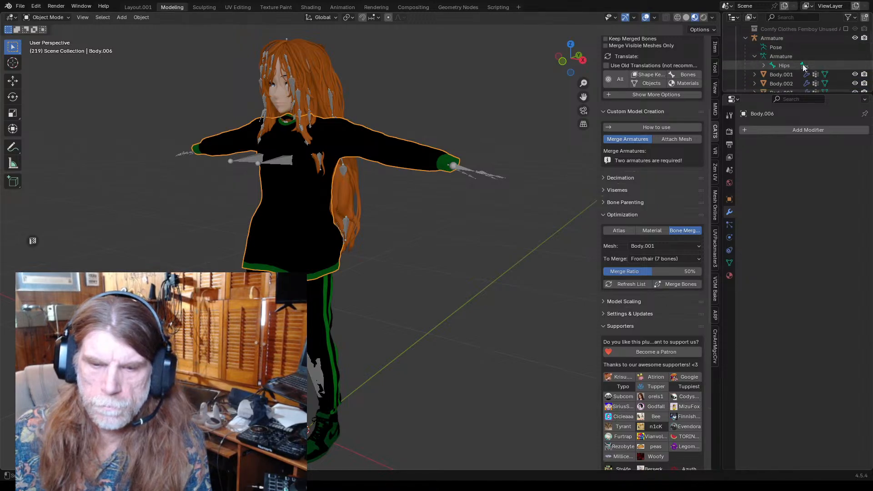
click(846, 47)
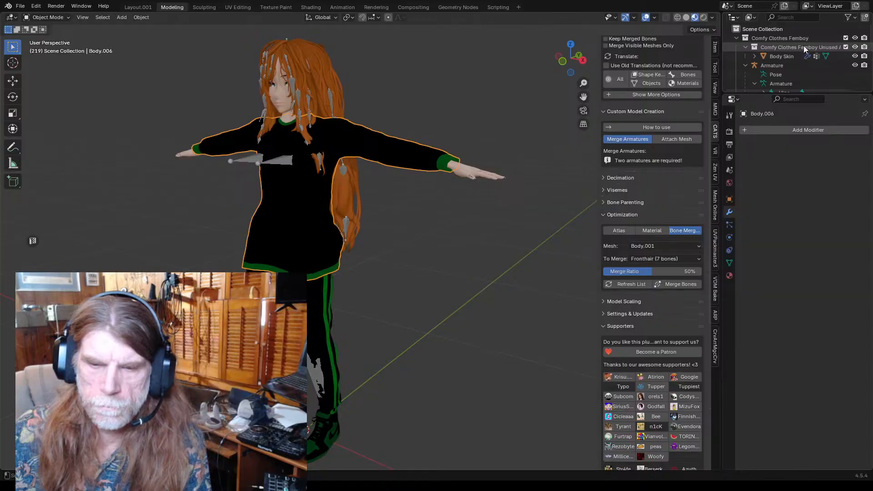
click(790, 47)
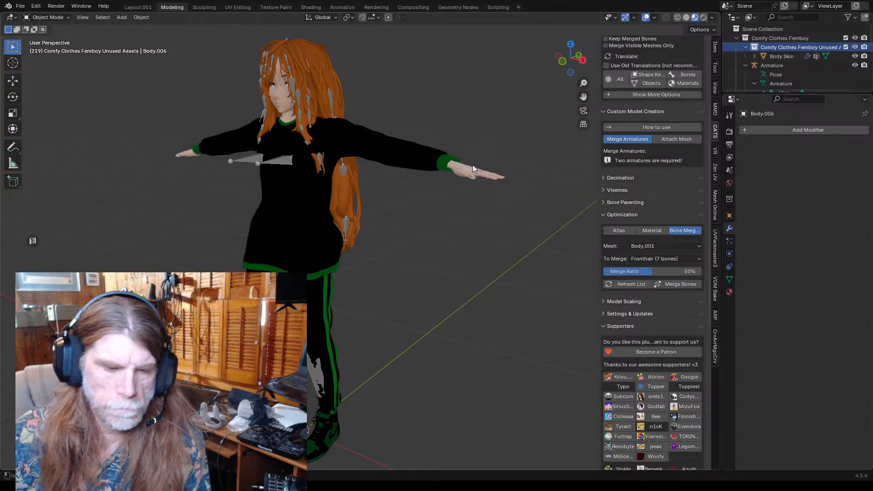
scroll(473, 169, down, 2)
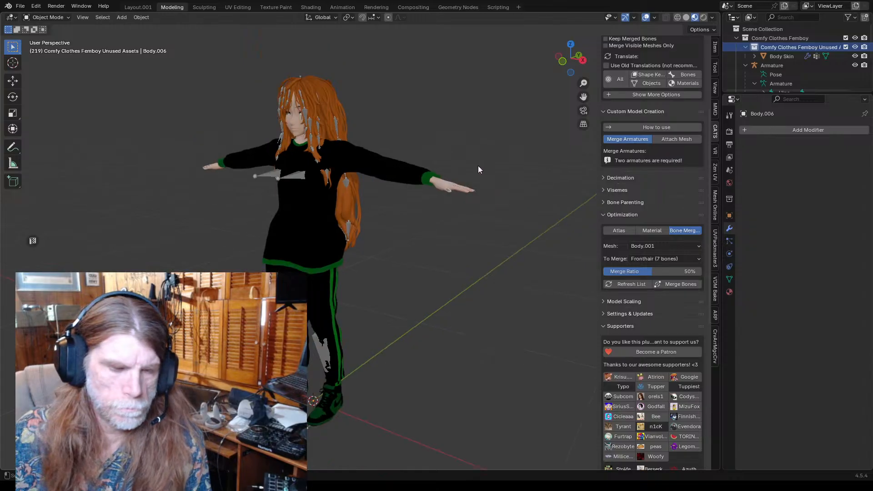
- Clear the green-trimmed top's parent while keeping its transformation
click(321, 234)
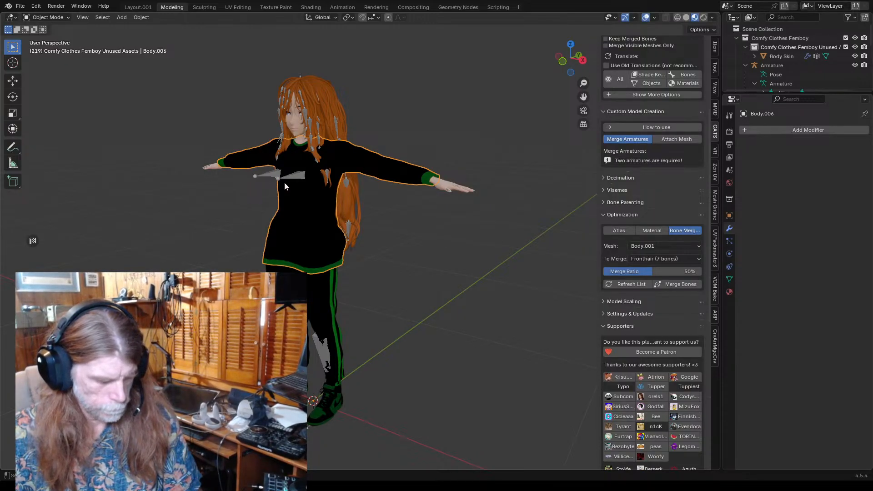
key(alt+p)
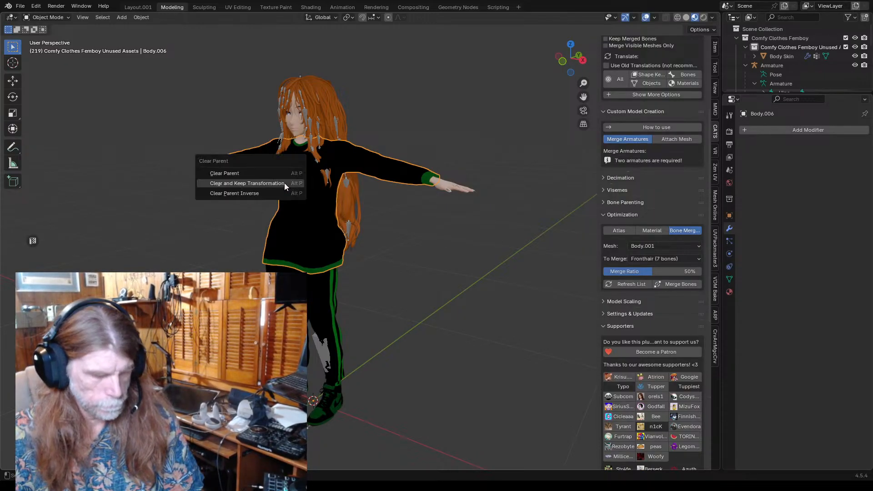
click(233, 182)
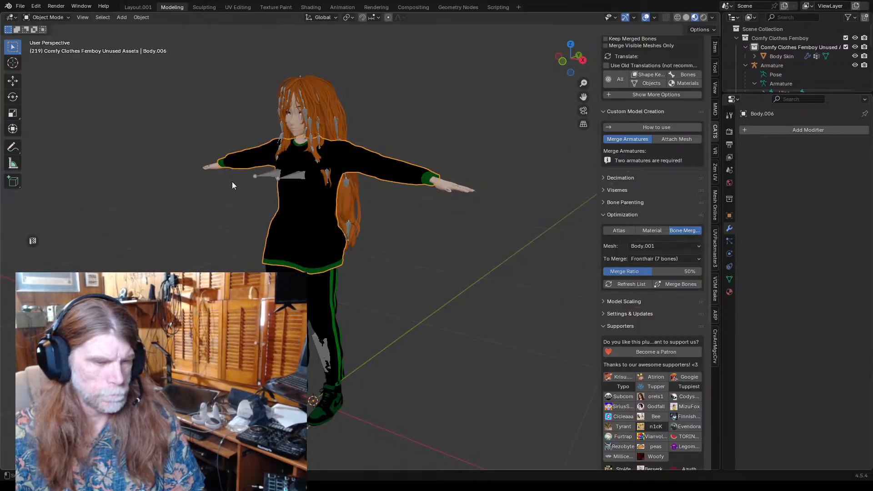
click(166, 241)
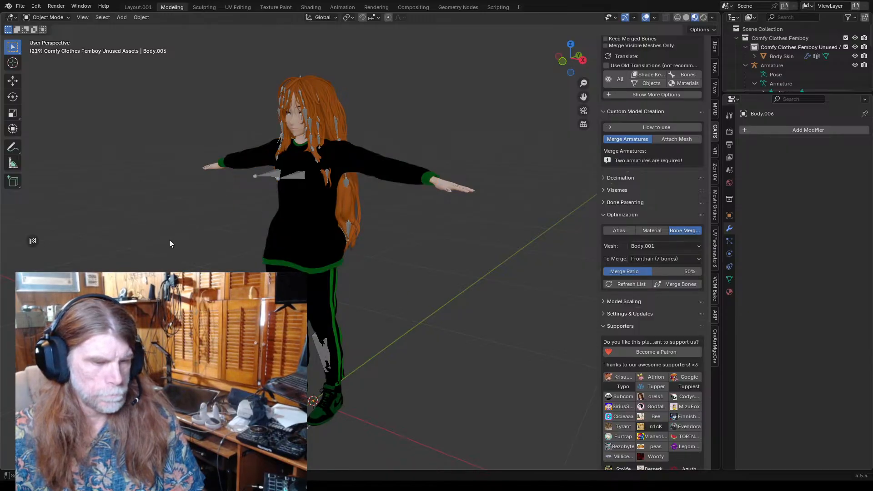
click(440, 185)
click(392, 234)
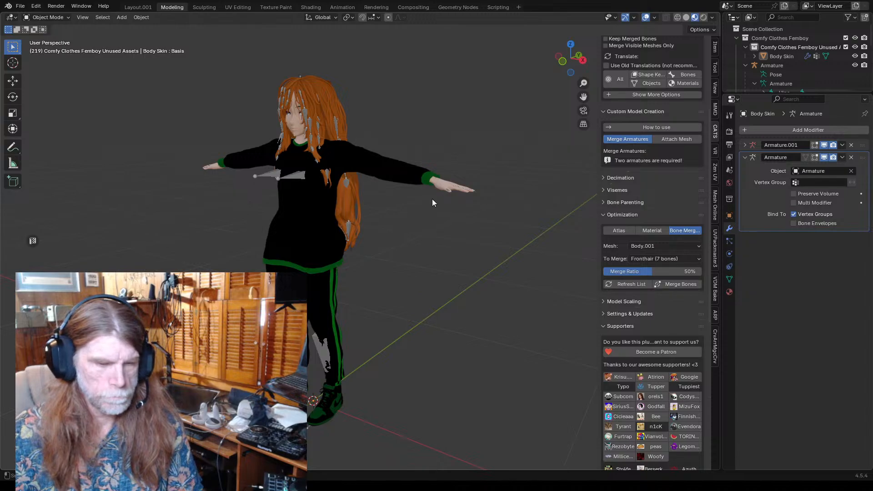
click(436, 184)
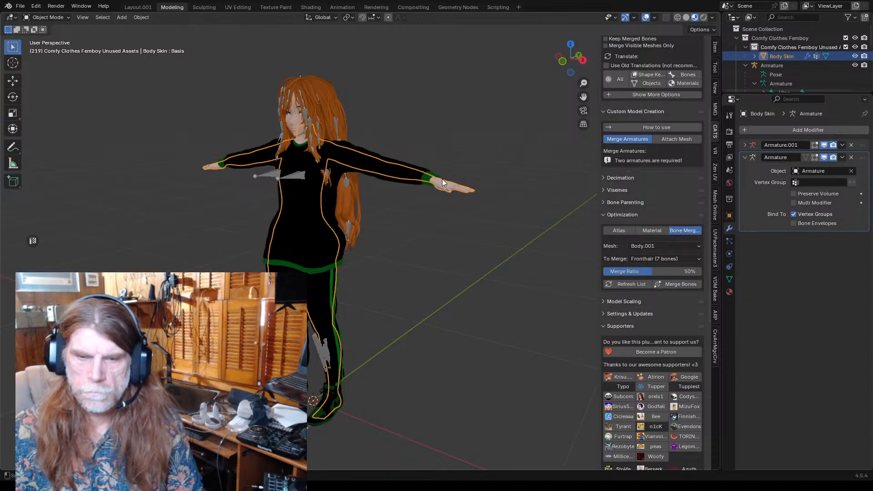
click(485, 163)
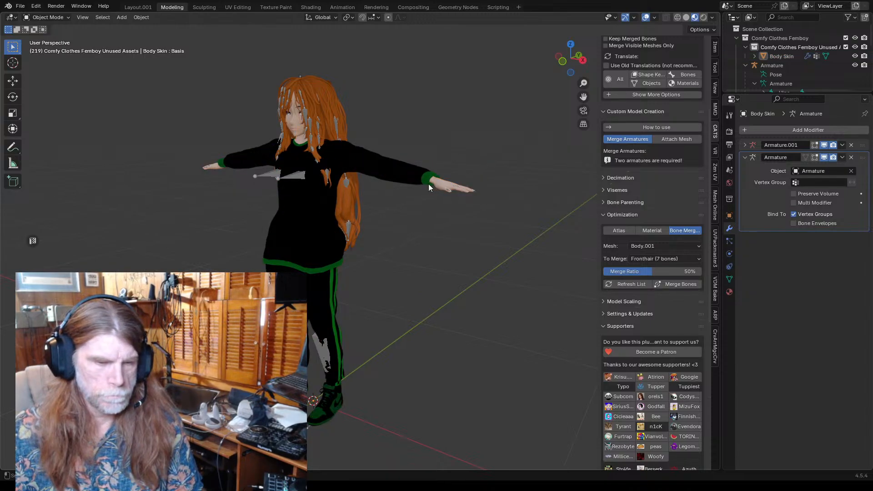
click(419, 176)
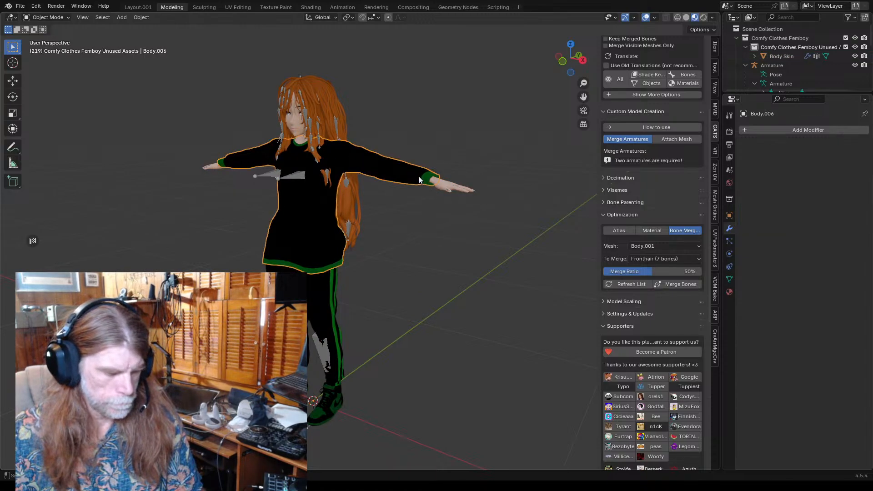
click(447, 184)
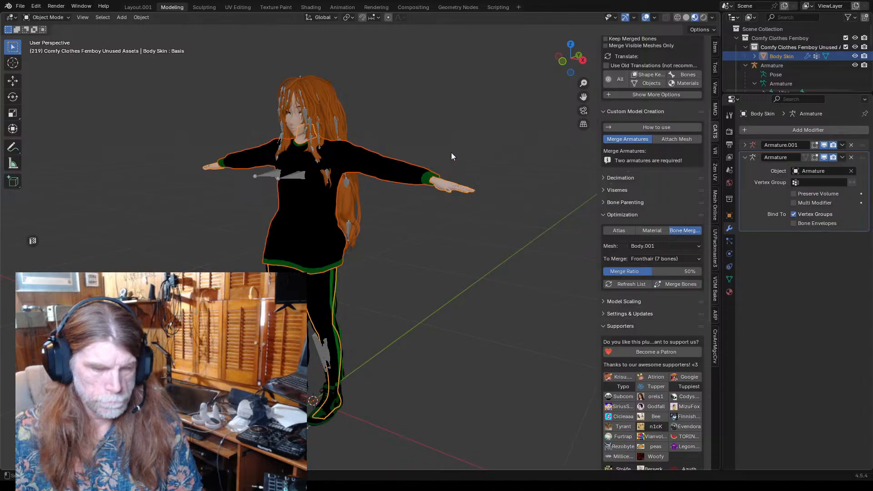
click(457, 169)
click(444, 187)
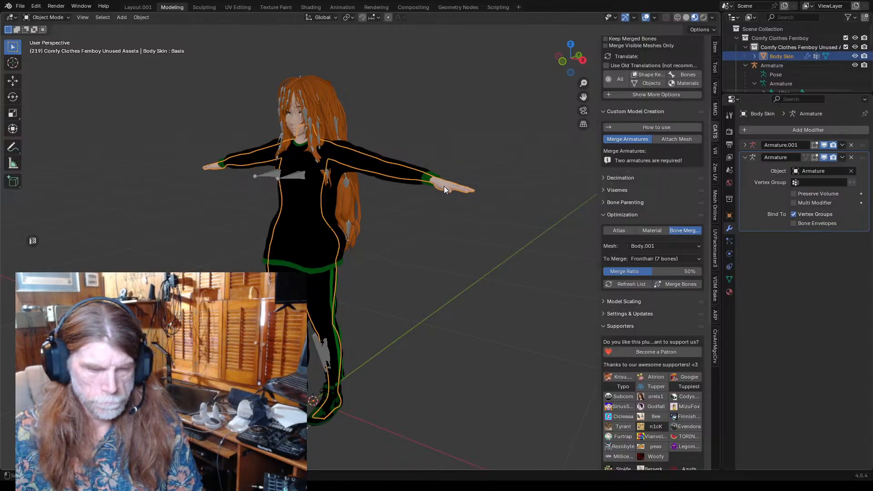
click(422, 202)
click(411, 176)
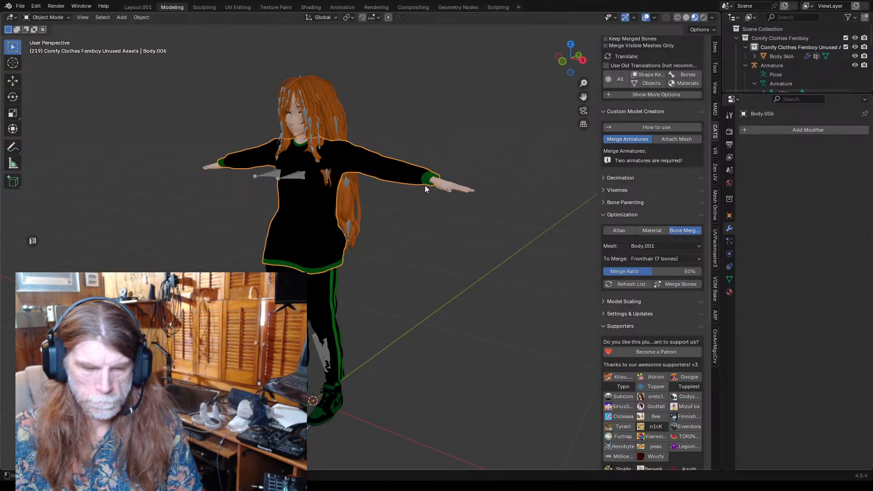
click(432, 200)
click(433, 182)
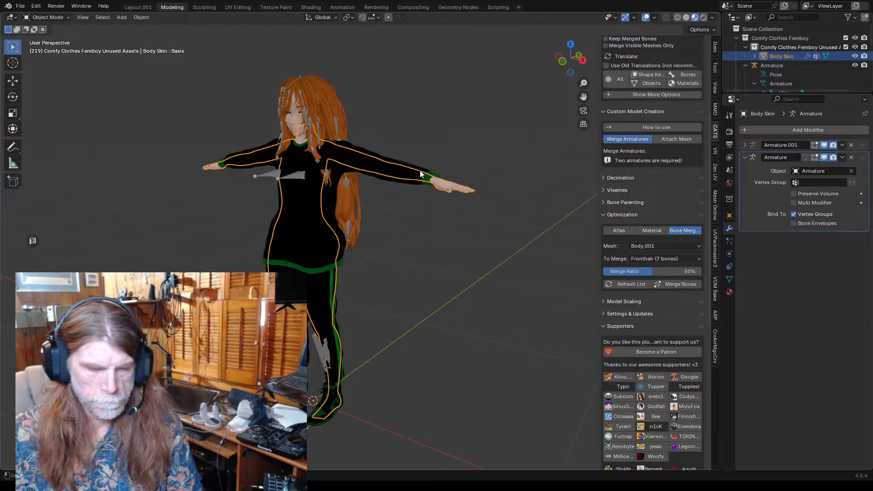
- Select the green-trimmed top with Body Skin as the active object and try Transfer Weights in Weight Paint mode
click(428, 172)
click(419, 212)
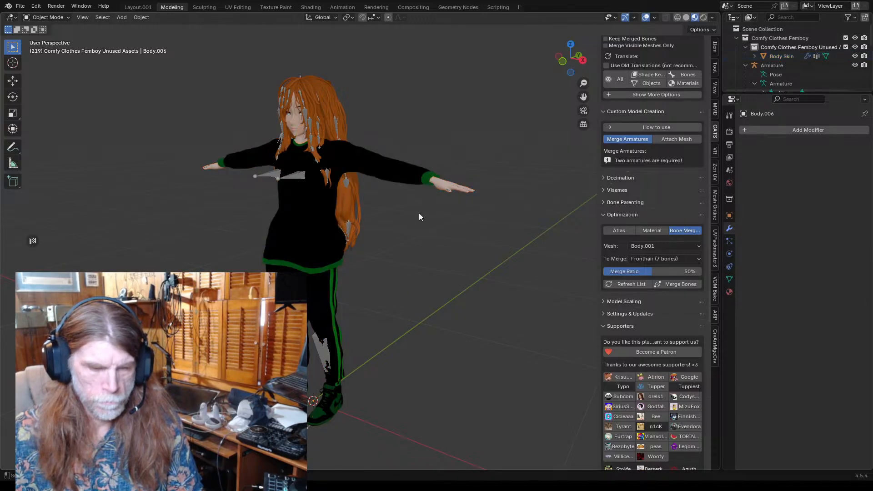
click(445, 189)
click(51, 17)
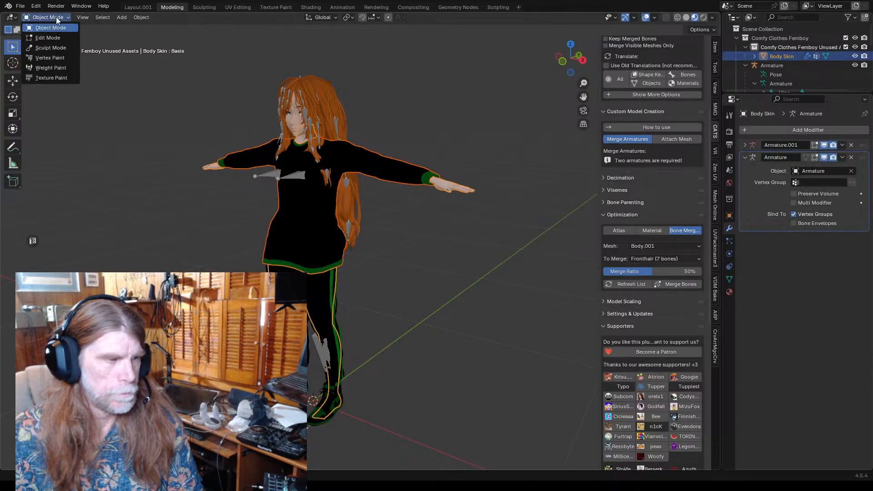
click(51, 68)
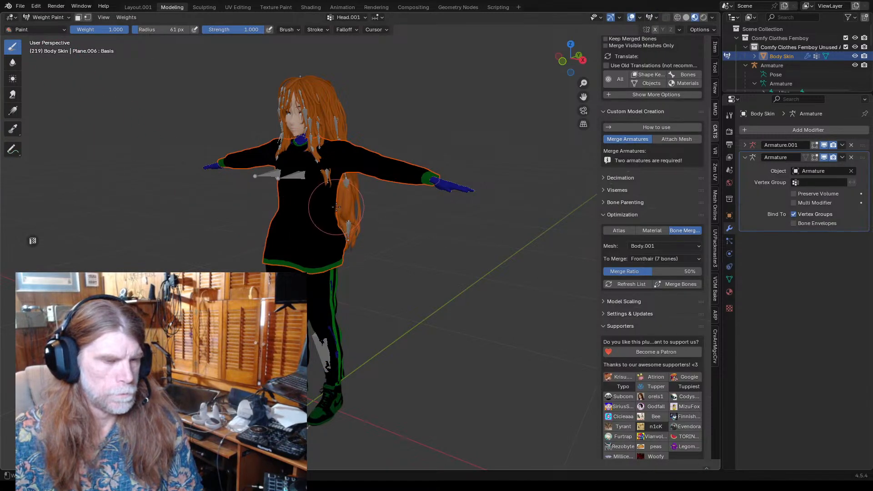
click(126, 17)
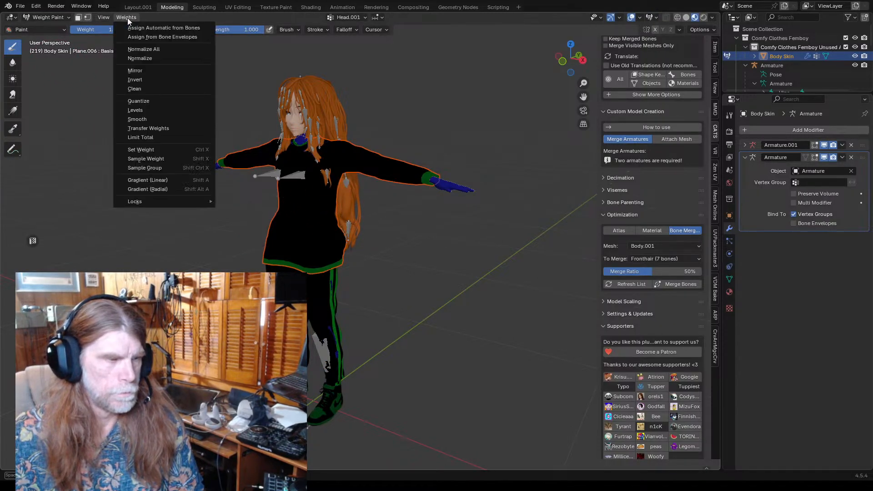
click(146, 128)
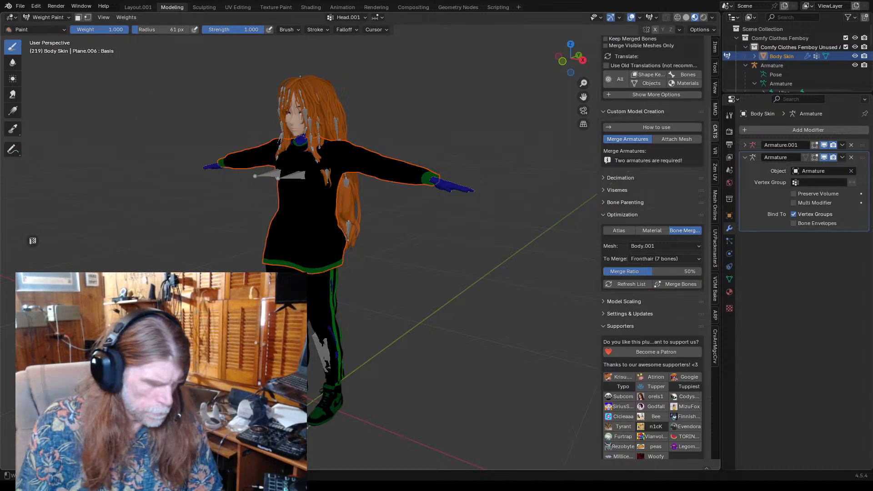
- Undo the weight transfer and return Body Skin to Object Mode
key(ctrl+z)
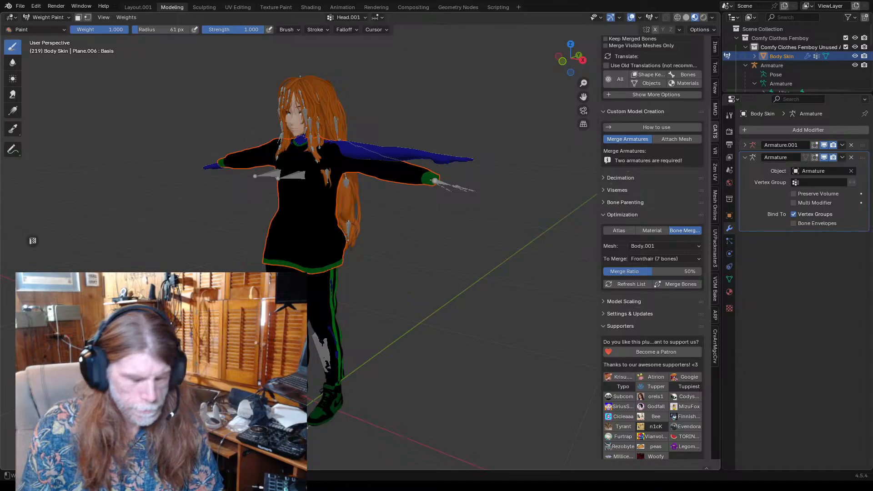
mouse_move(291, 316)
middle_down()
mouse_move(325, 329)
mouse_move(318, 310)
mouse_move(328, 310)
middle_up()
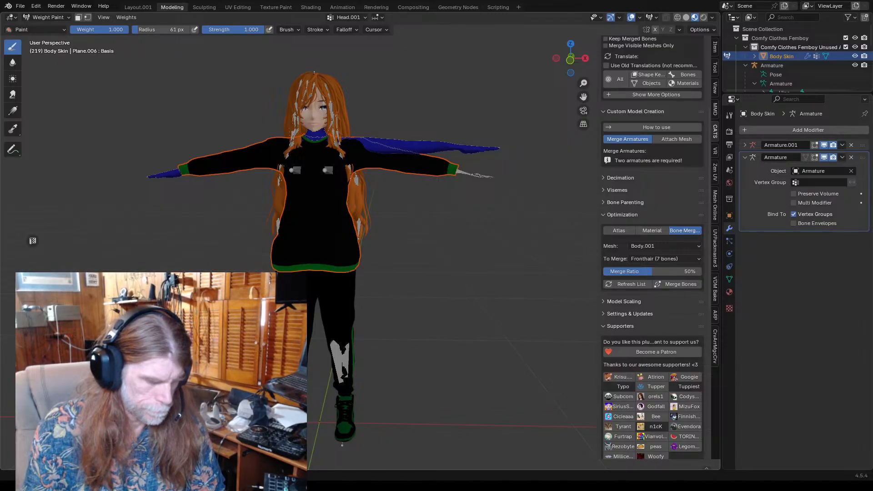
key(ctrl+z)
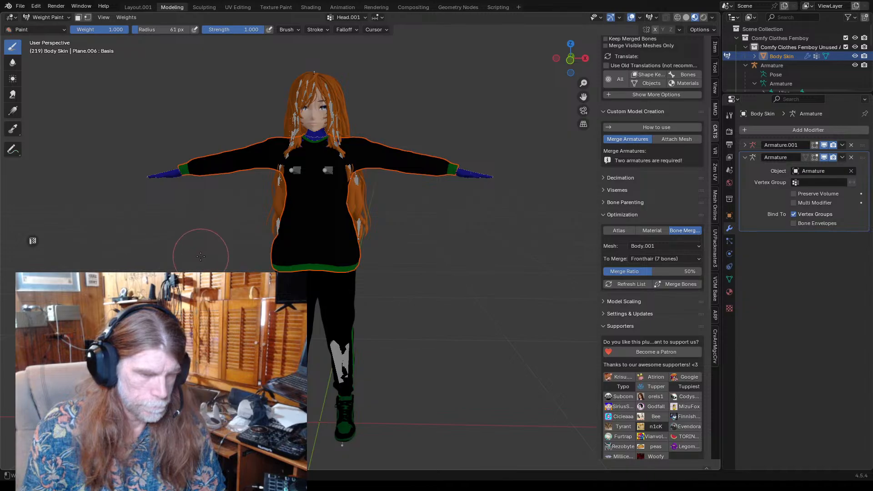
click(41, 17)
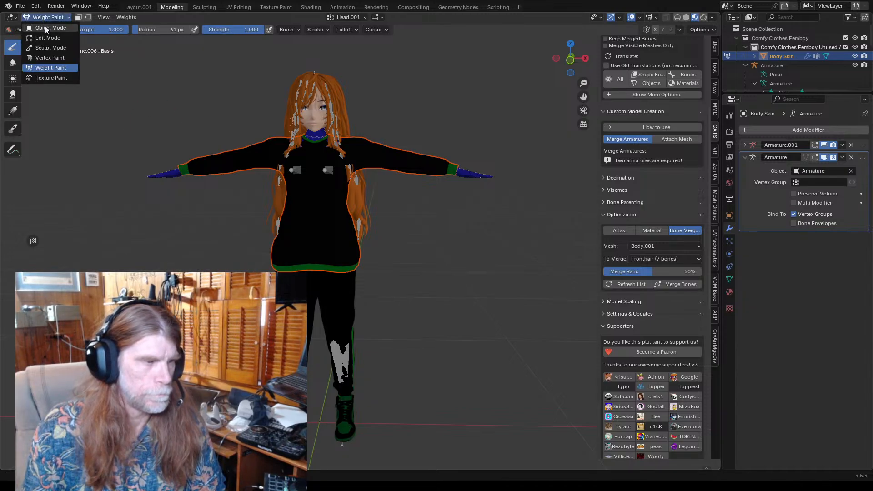
click(45, 28)
- Parent the green-trimmed top to the armature with automatic weights
mouse_move(345, 250)
middle_down()
mouse_move(294, 251)
mouse_move(333, 247)
middle_up()
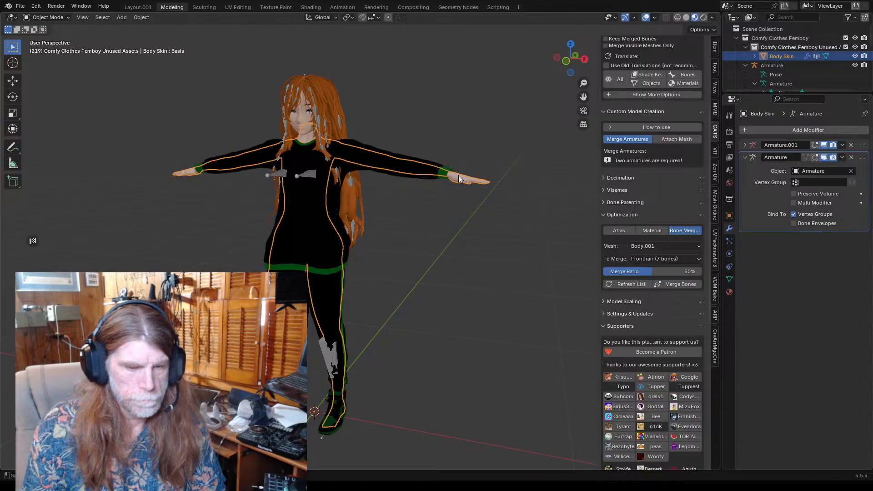
scroll(395, 239, up, 1)
middle_drag(395, 239, 416, 232)
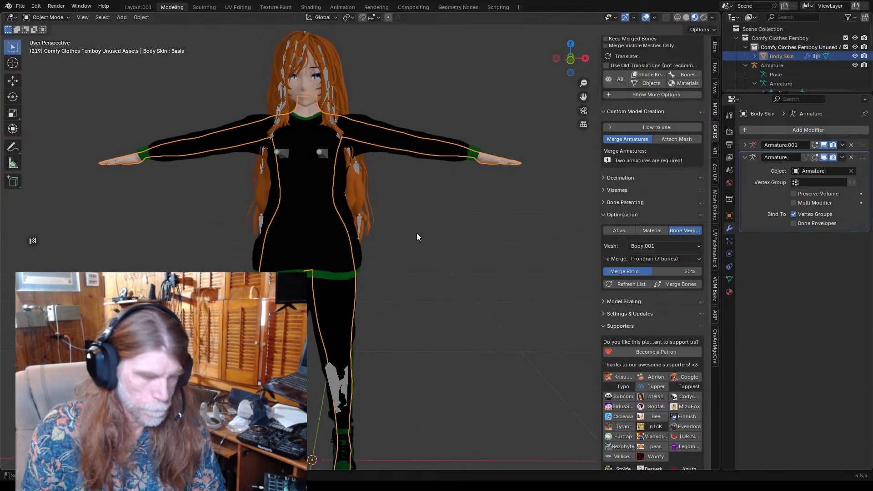
click(282, 151)
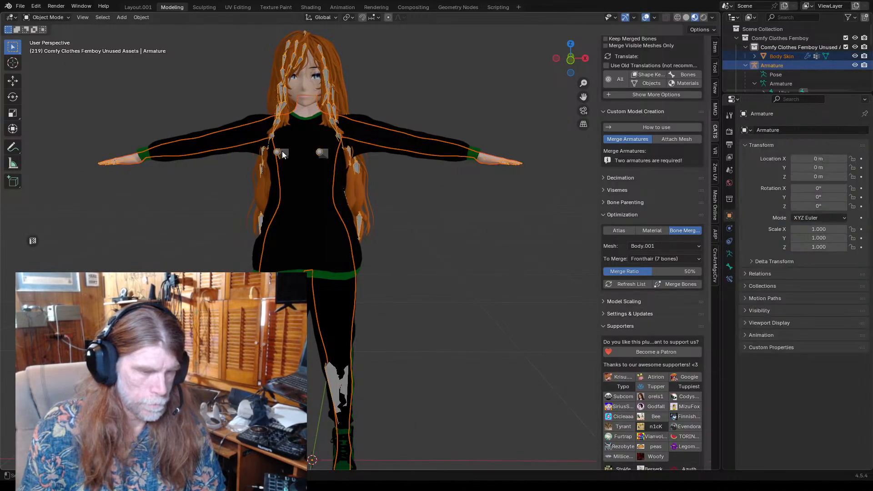
click(413, 155)
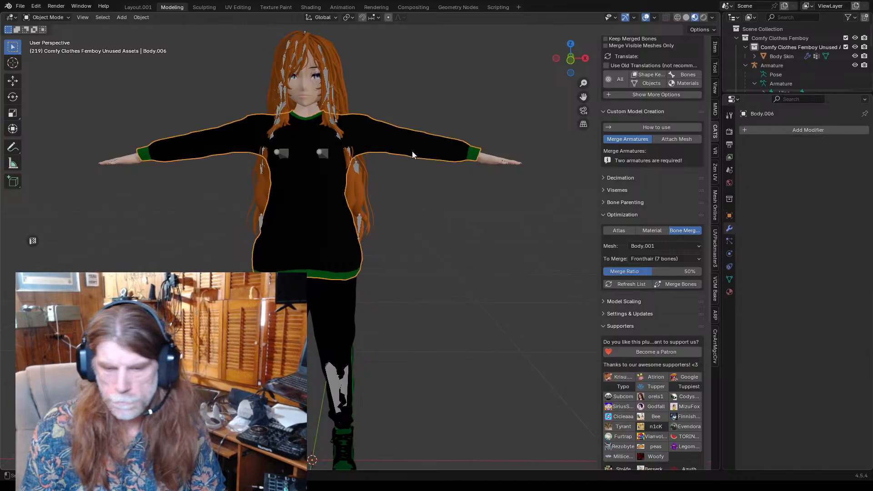
click(731, 280)
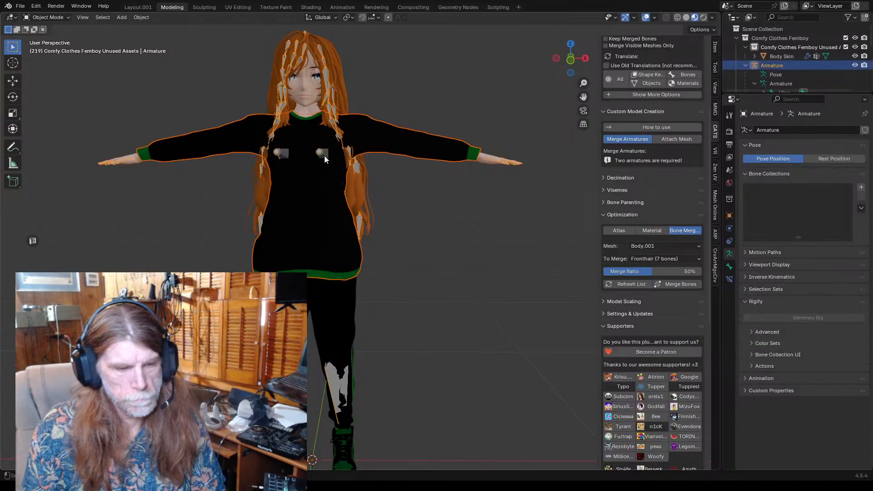
click(360, 207)
click(305, 215)
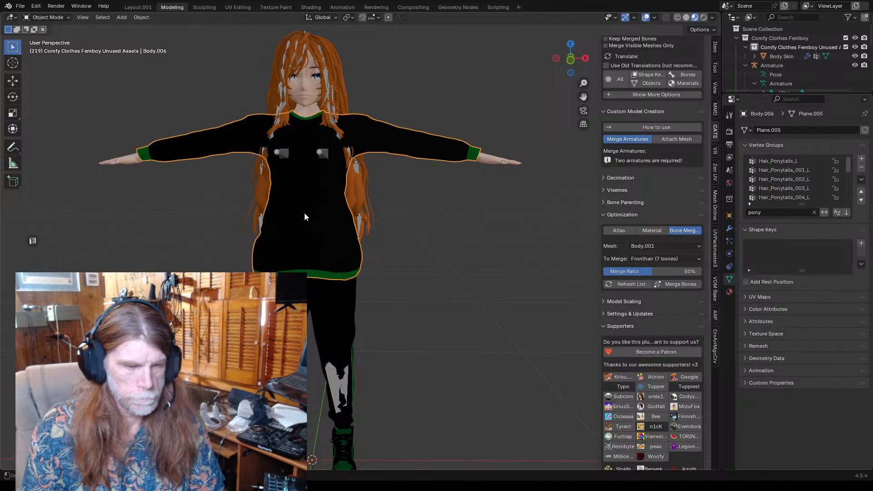
click(325, 154)
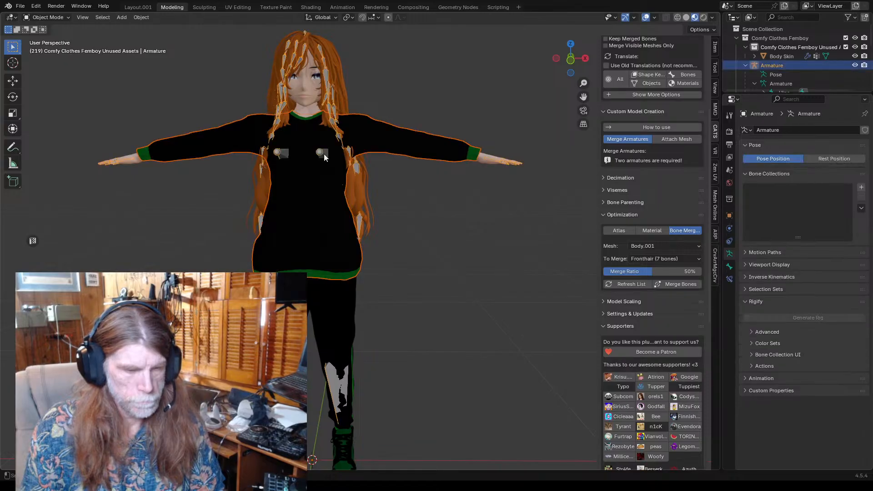
key(ctrl+p)
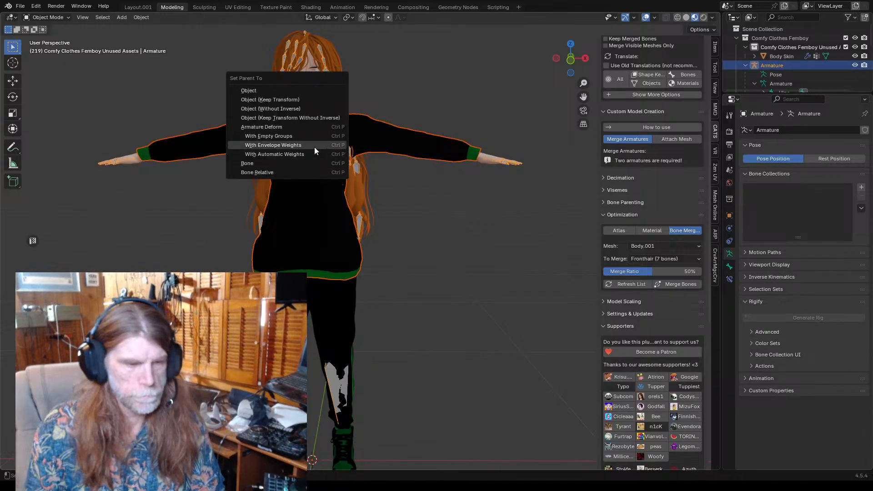
click(306, 154)
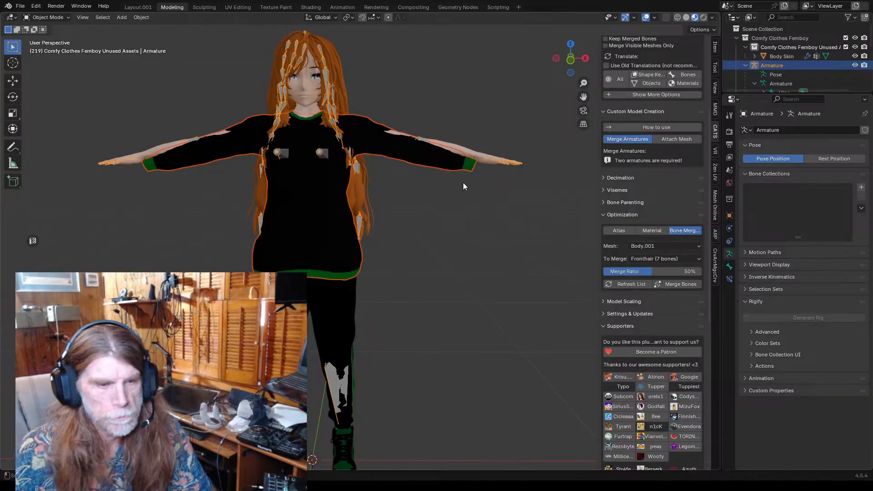
- Apply the Armature modifier on the green-trimmed top
mouse_move(478, 222)
middle_down()
mouse_move(382, 227)
mouse_move(484, 238)
mouse_move(408, 220)
mouse_move(443, 215)
mouse_move(403, 211)
mouse_move(430, 214)
mouse_move(473, 238)
middle_up()
scroll(408, 219, up, 1)
scroll(443, 216, down, 3)
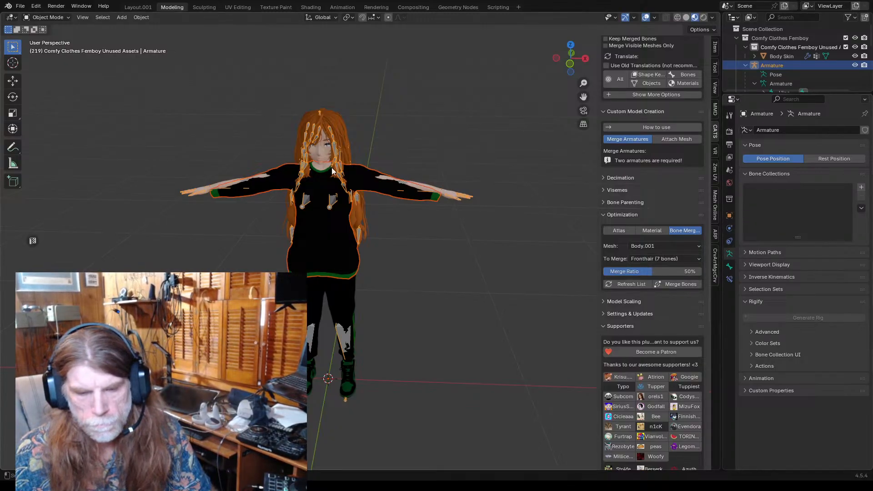
click(361, 185)
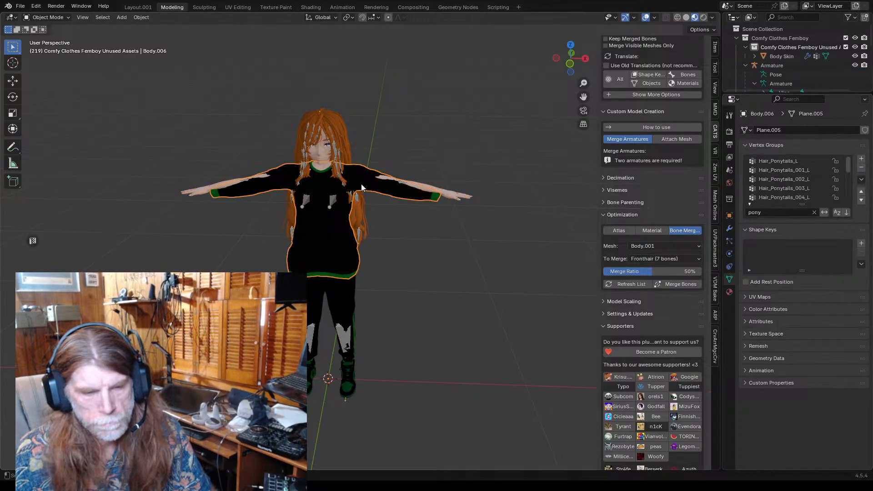
click(732, 229)
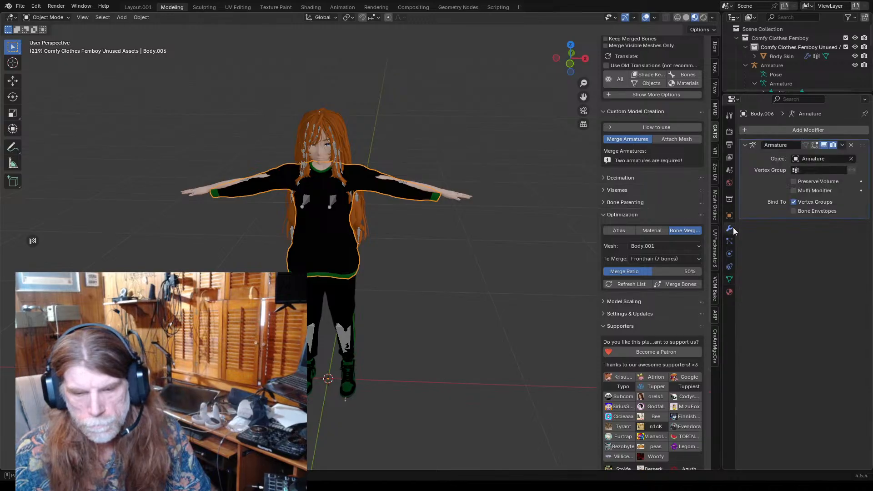
click(837, 158)
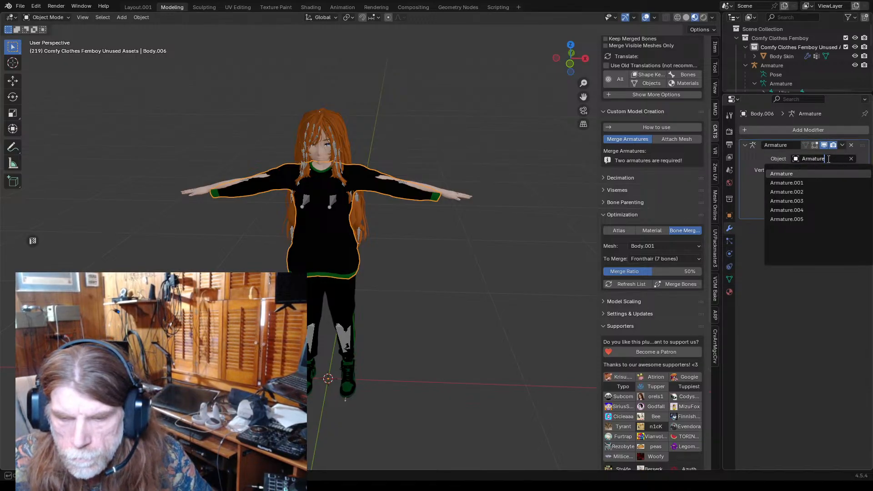
click(843, 145)
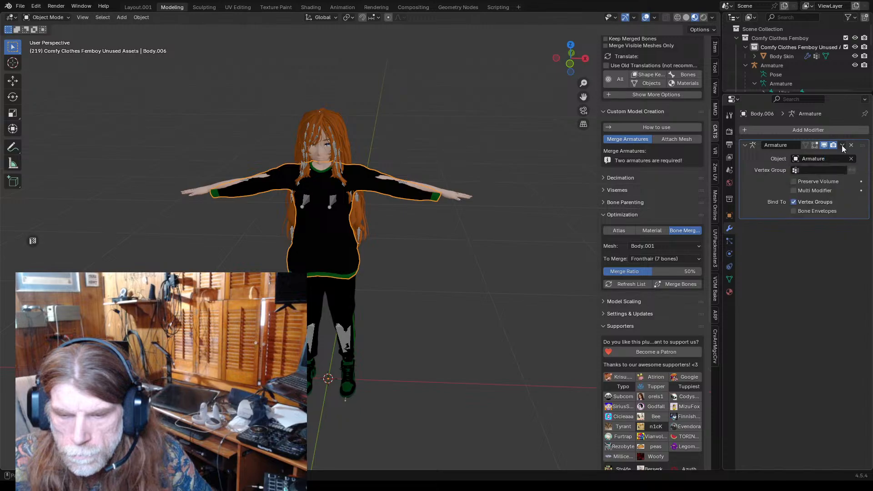
click(842, 146)
click(801, 155)
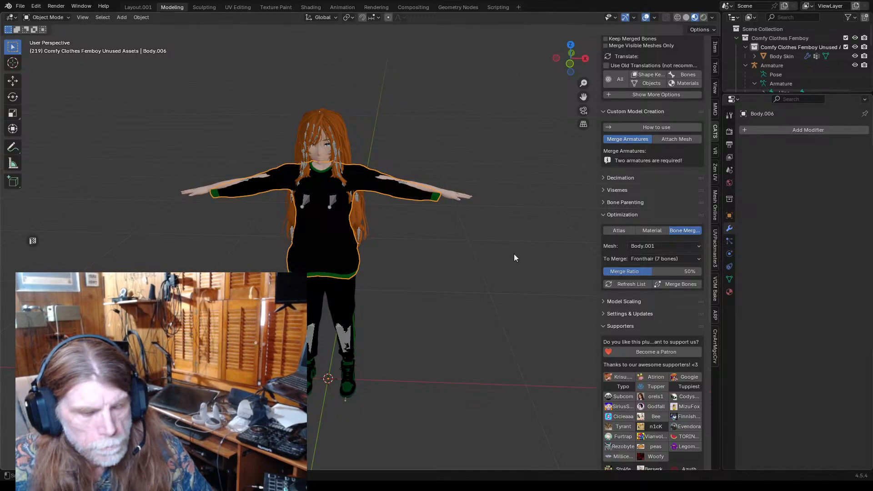
- Revert the scene to its last saved file, discarding the unsaved changes
scroll(498, 246, up, 2)
scroll(500, 246, up, 2)
middle_drag(522, 262, 482, 245)
scroll(481, 245, down, 3)
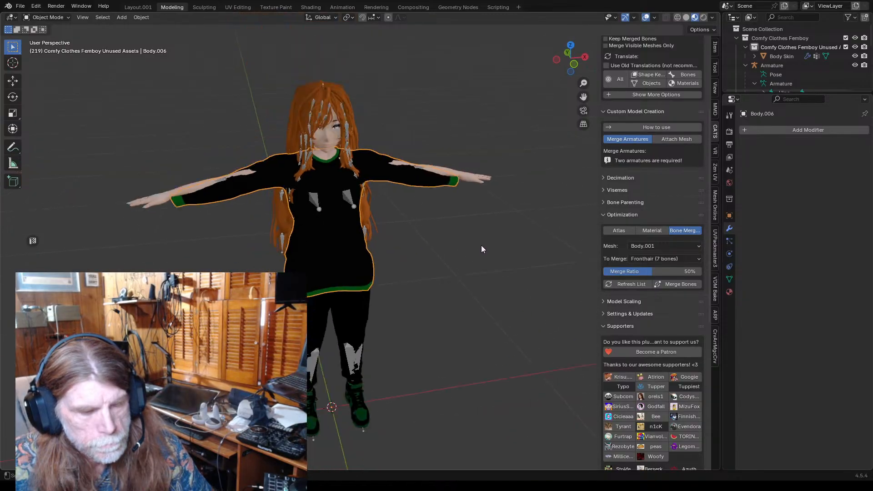
click(481, 218)
click(28, 6)
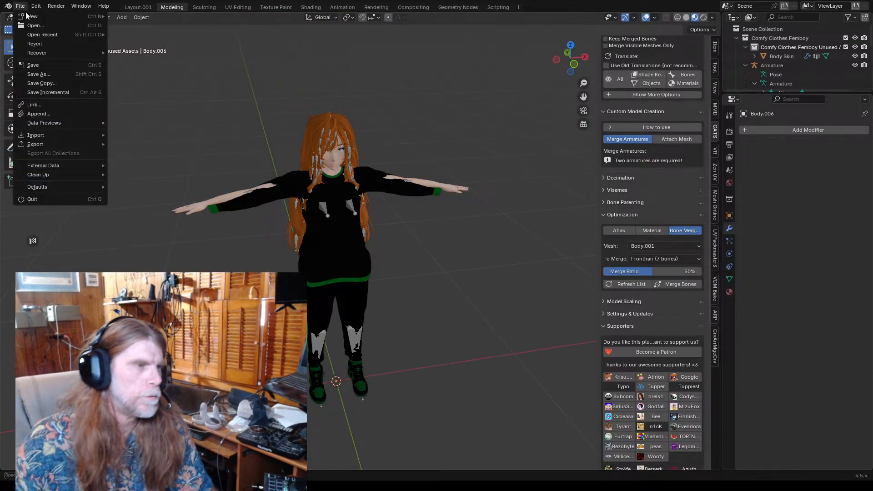
click(39, 45)
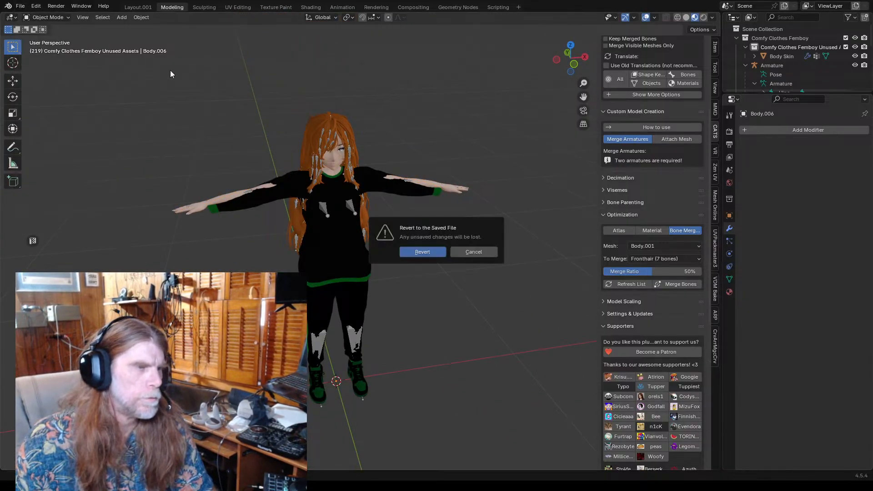
click(421, 248)
scroll(421, 241, down, 2)
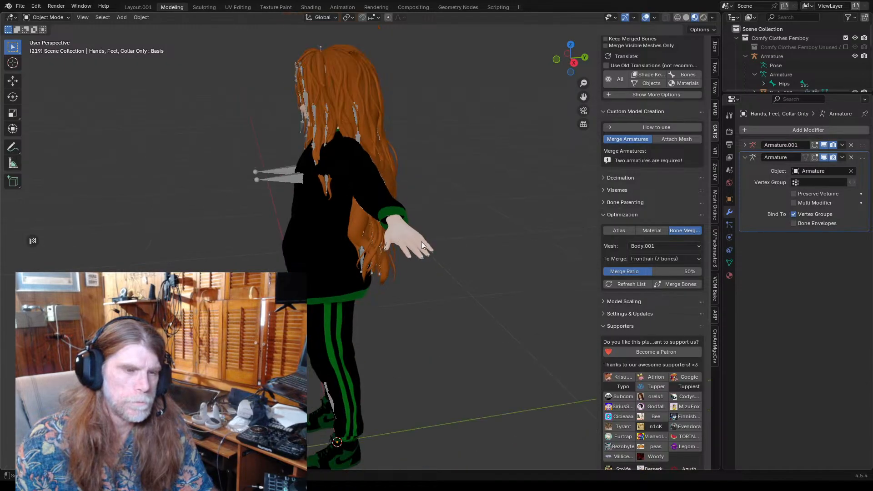
middle_drag(402, 241, 482, 231)
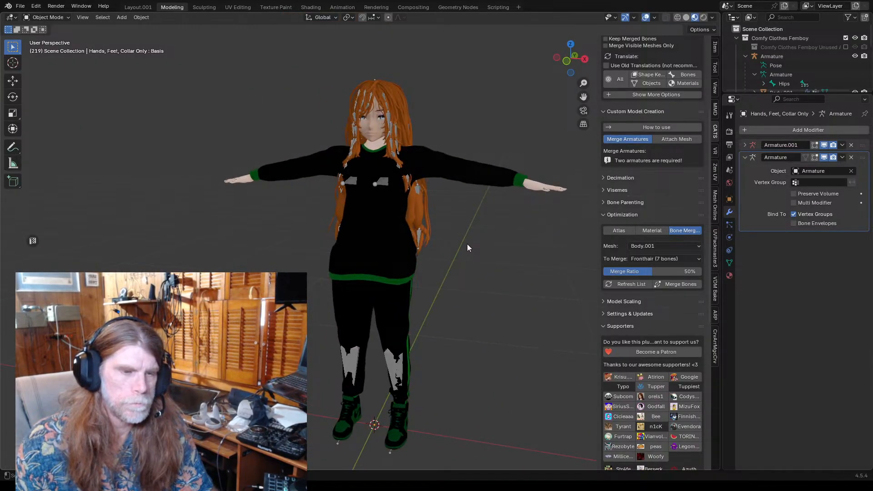
- Try removing the second Armature modifier from the Hands, Feet, Collar Only mesh, and undo the removal
scroll(514, 210, up, 3)
middle_drag(516, 214, 441, 208)
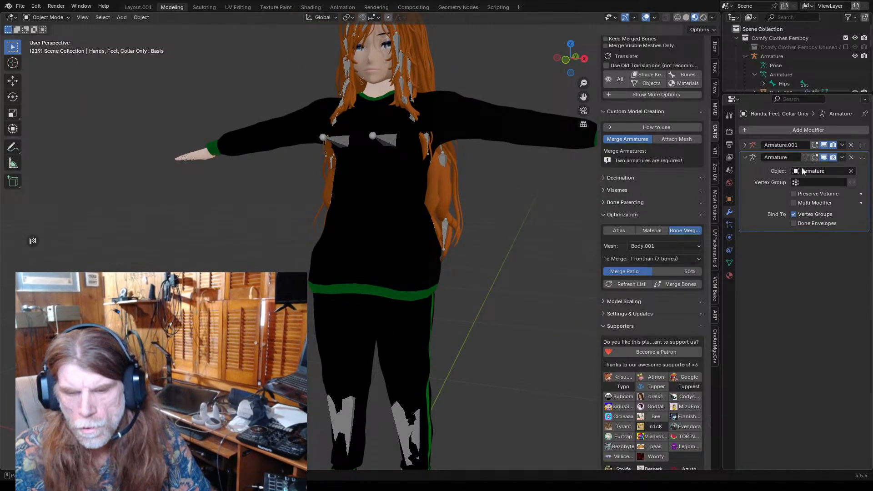
click(852, 157)
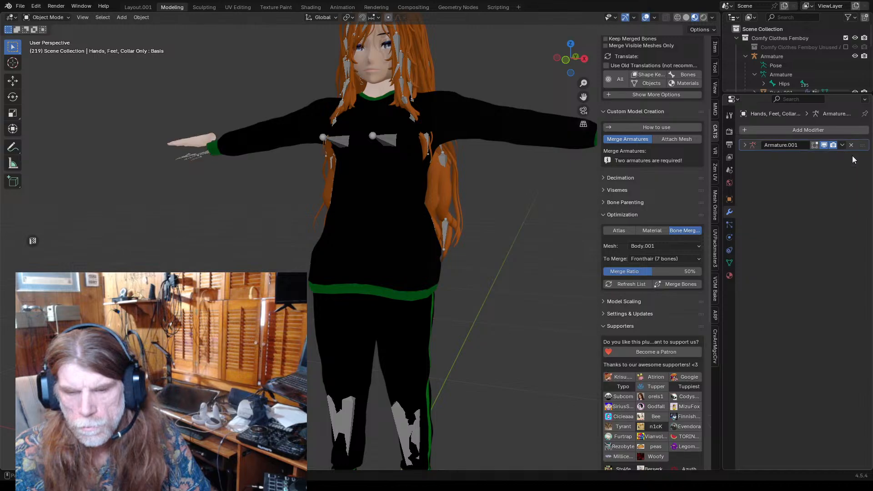
scroll(522, 205, down, 1)
middle_drag(527, 205, 543, 206)
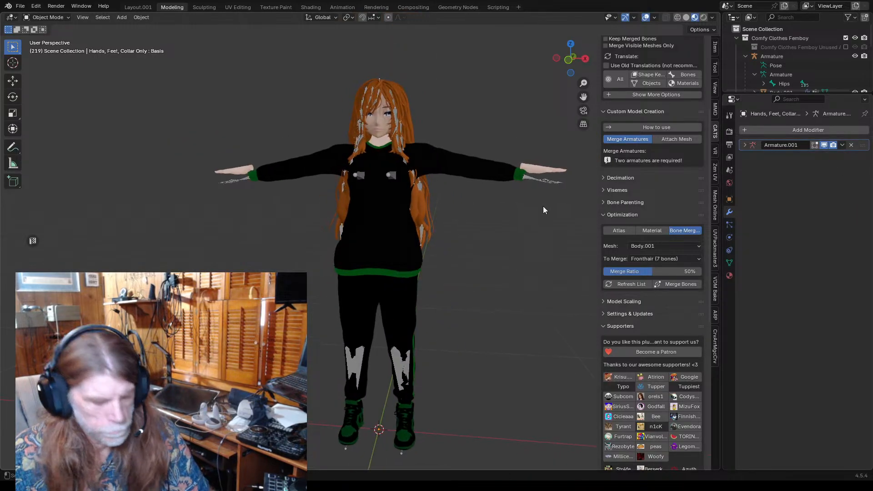
key(ctrl+z)
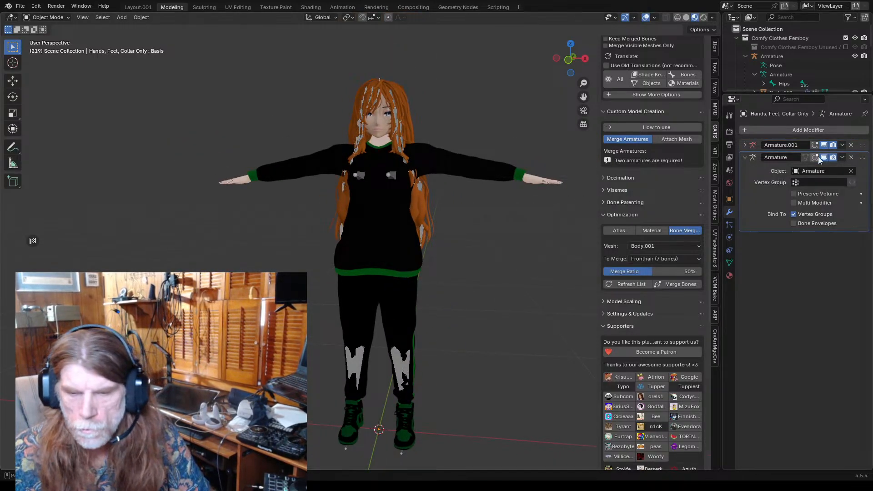
- Try to apply the second Armature modifier on the Hands, Feet, Collar Only mesh
click(843, 157)
click(800, 167)
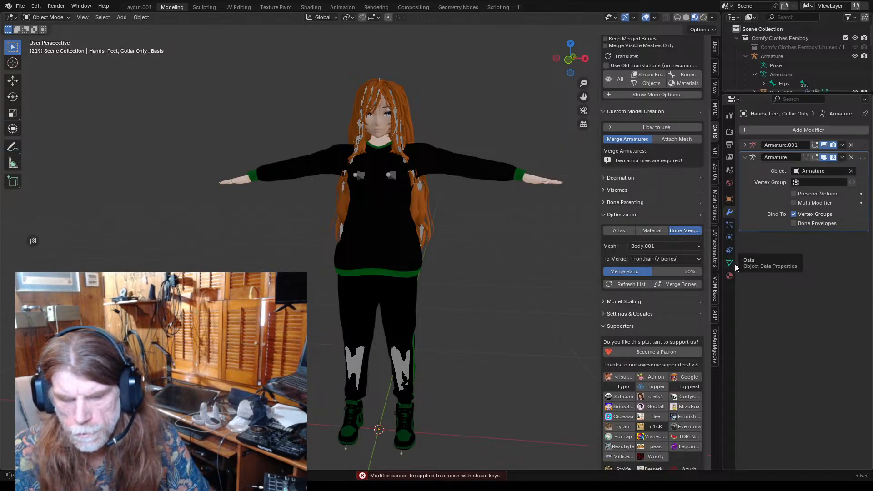
- Examine the vertex groups and shape keys of the green-trimmed top and the hair, and the armature's data and bone constraints
click(479, 173)
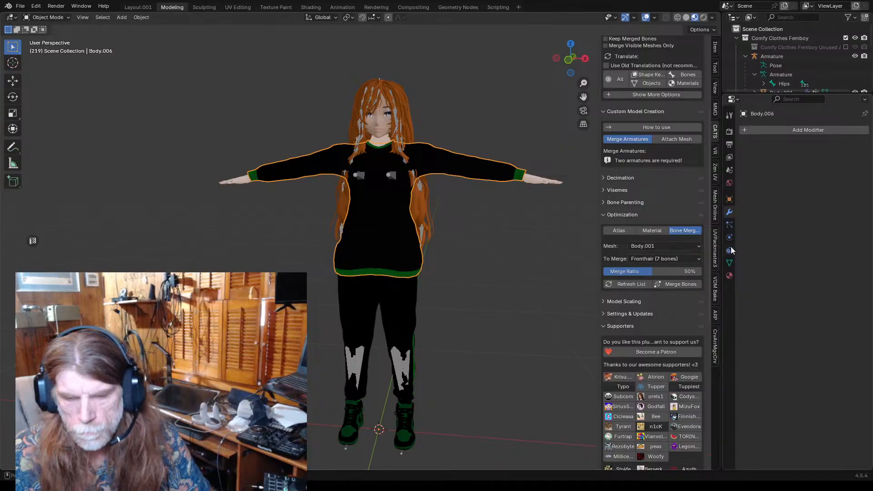
click(729, 225)
click(730, 263)
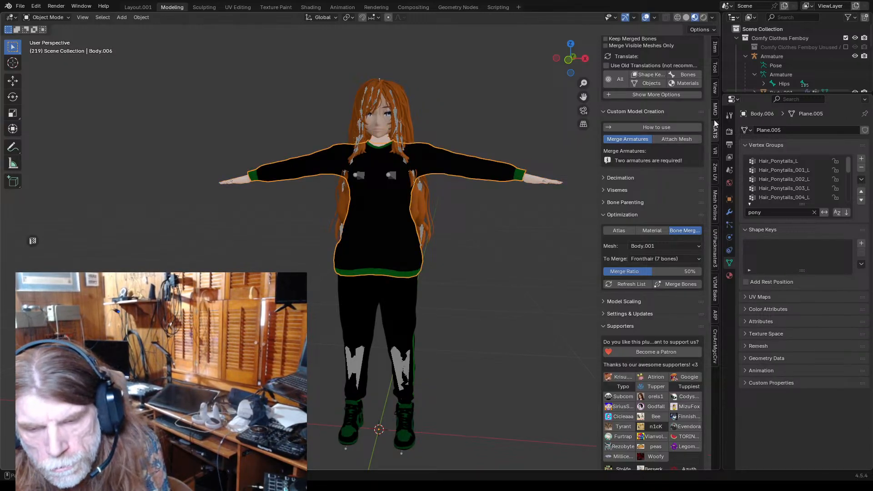
click(362, 160)
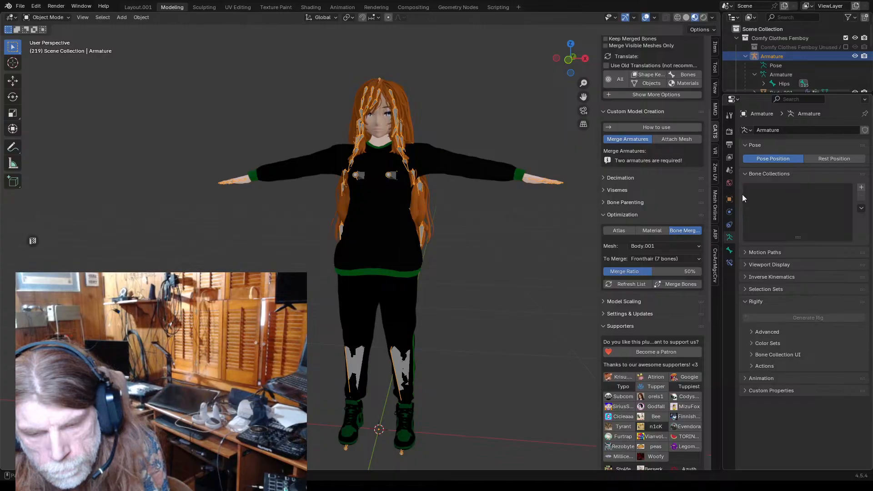
click(499, 109)
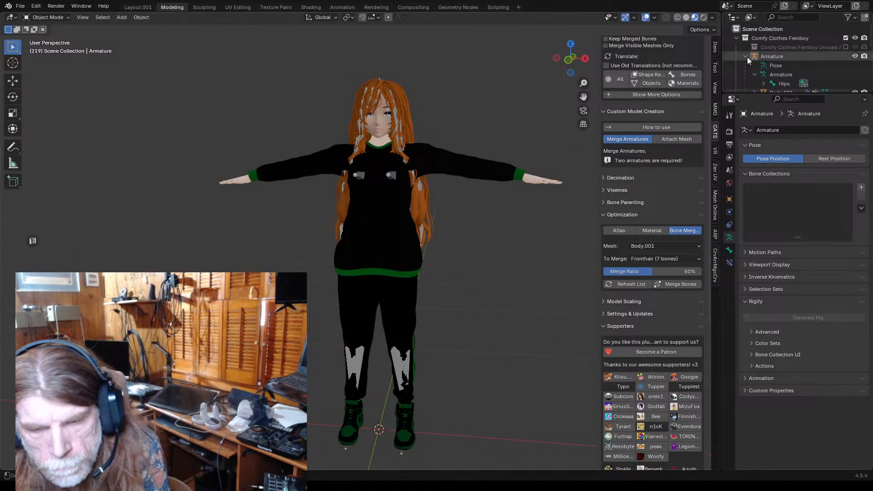
click(395, 118)
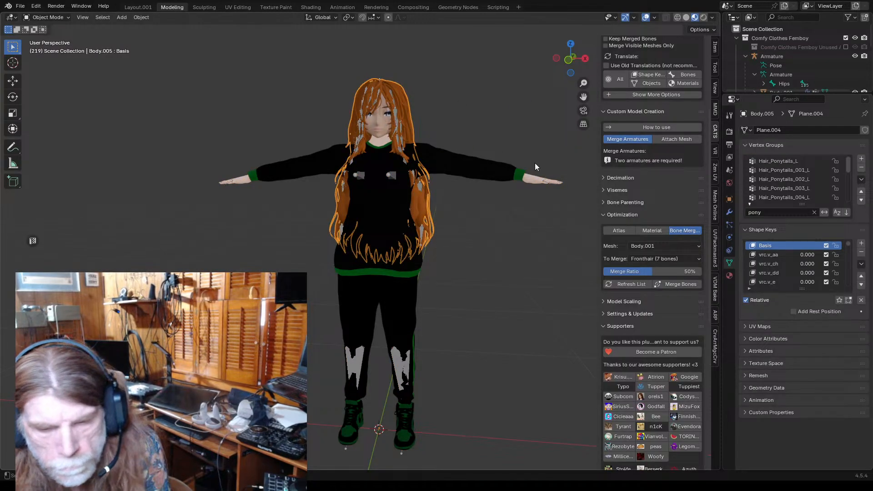
click(501, 235)
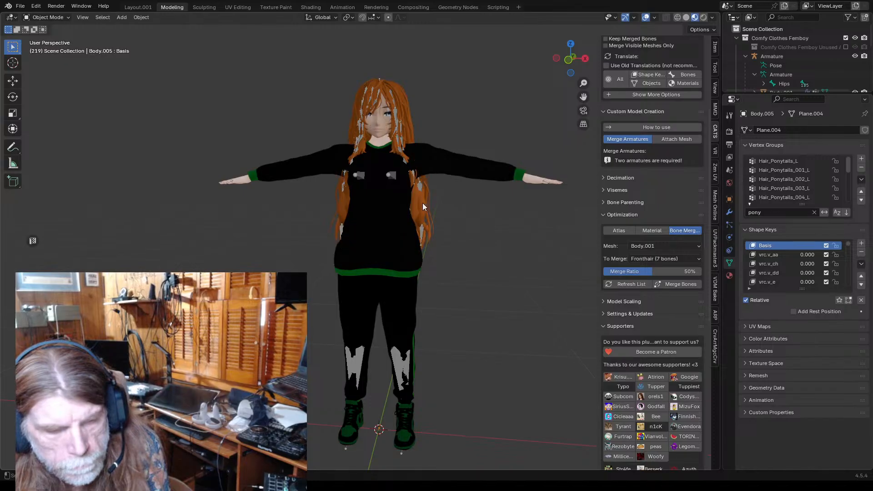
click(419, 185)
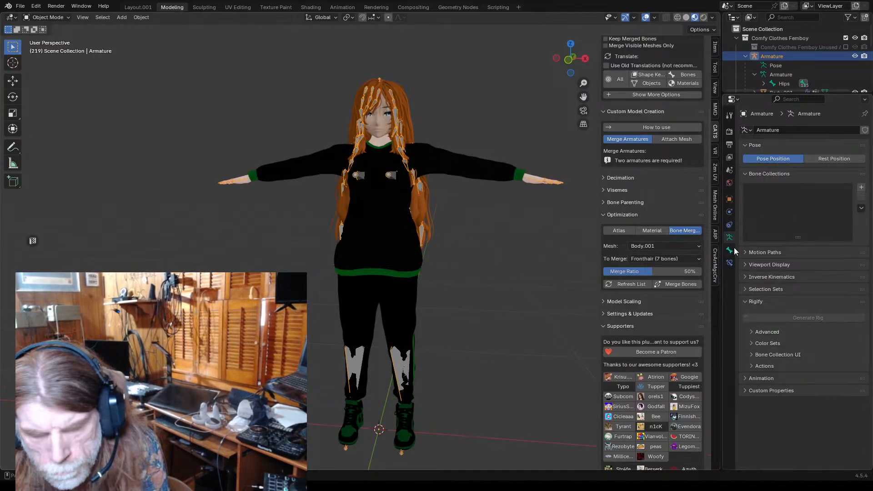
click(731, 263)
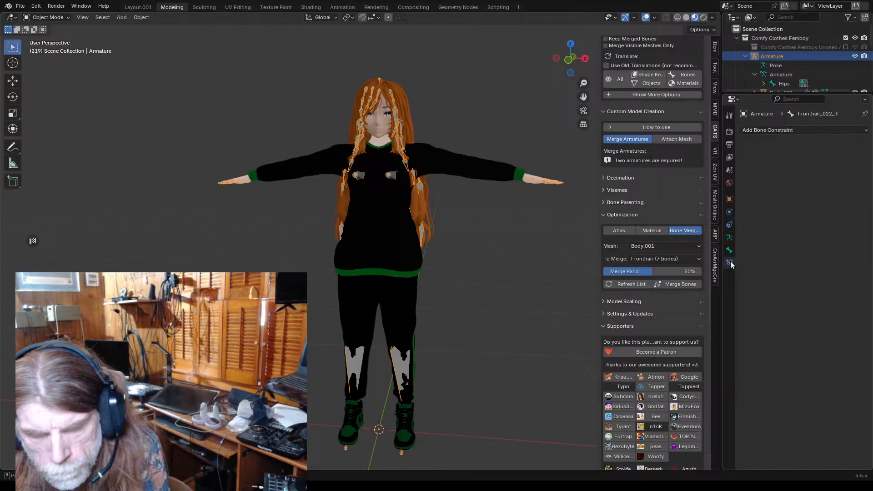
click(730, 250)
click(730, 239)
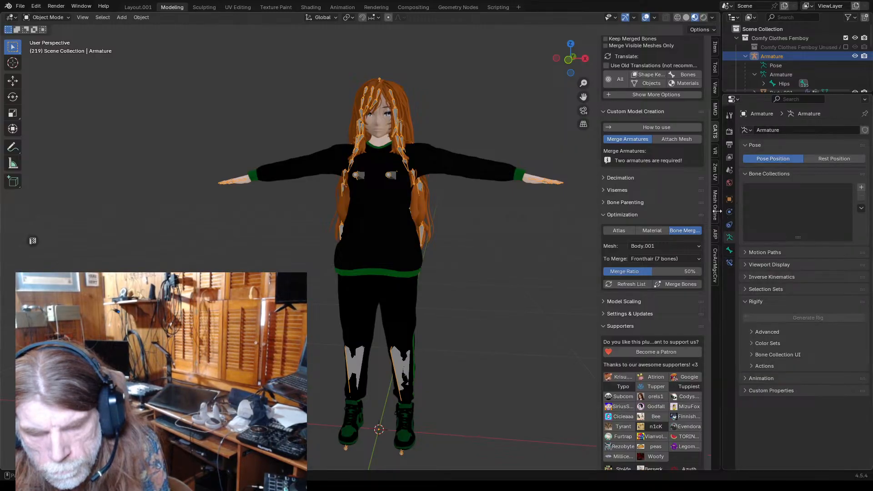
click(419, 193)
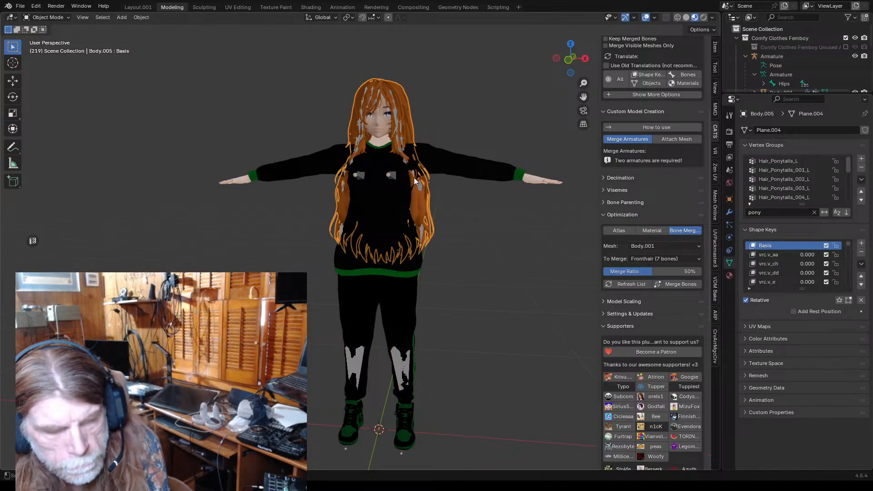
click(457, 170)
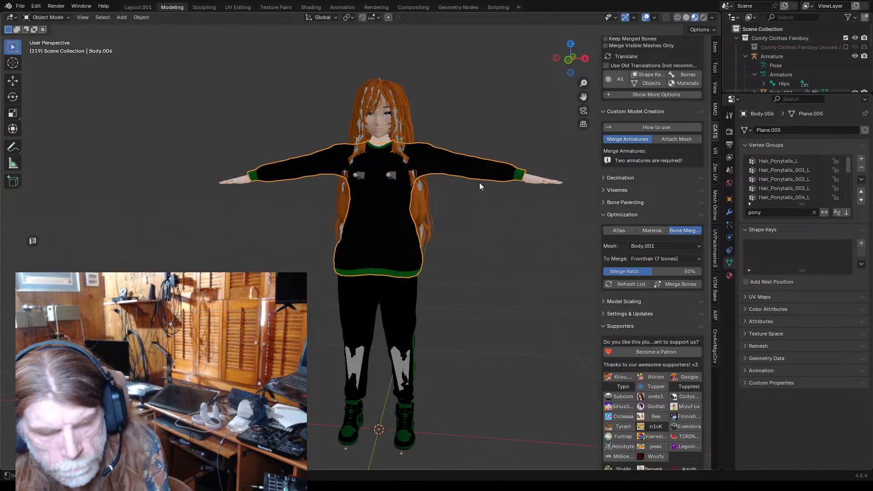
- Delete all shape keys from the Hands, Feet, Collar Only mesh
click(534, 176)
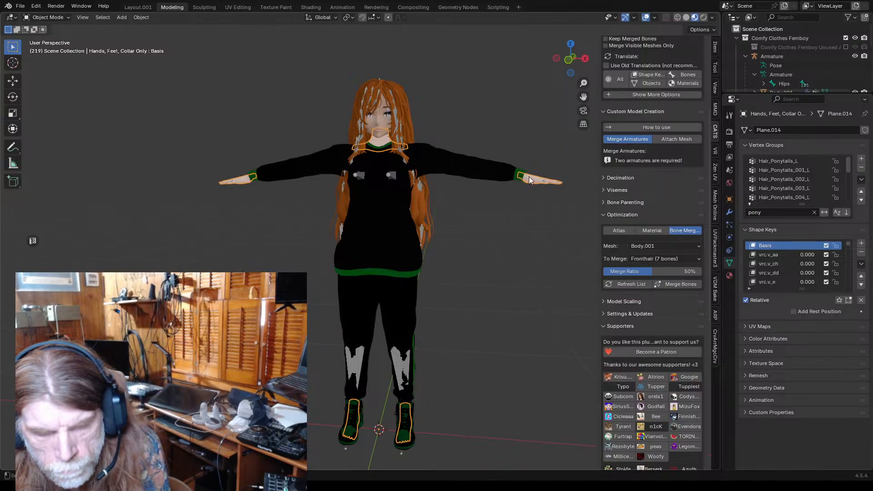
click(861, 265)
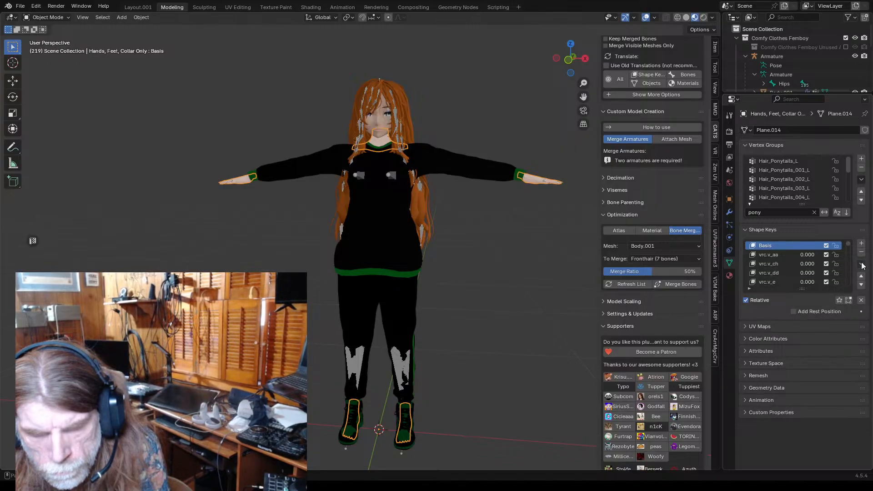
click(861, 266)
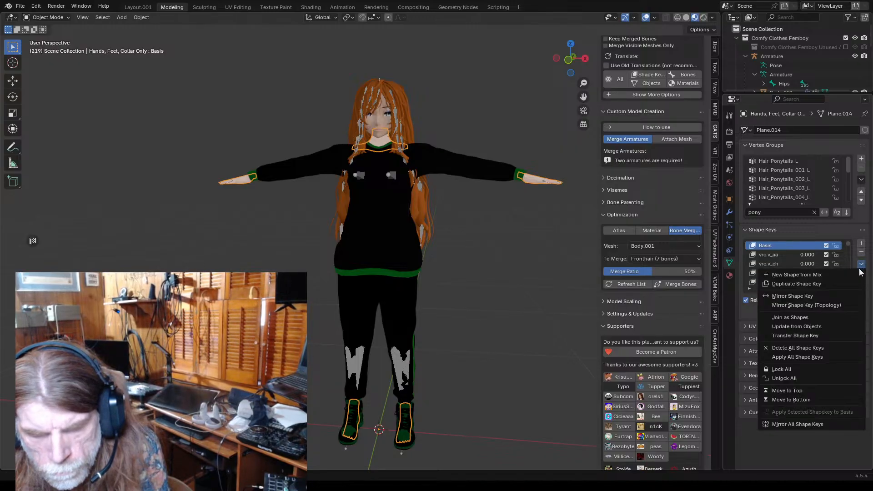
click(795, 349)
click(532, 284)
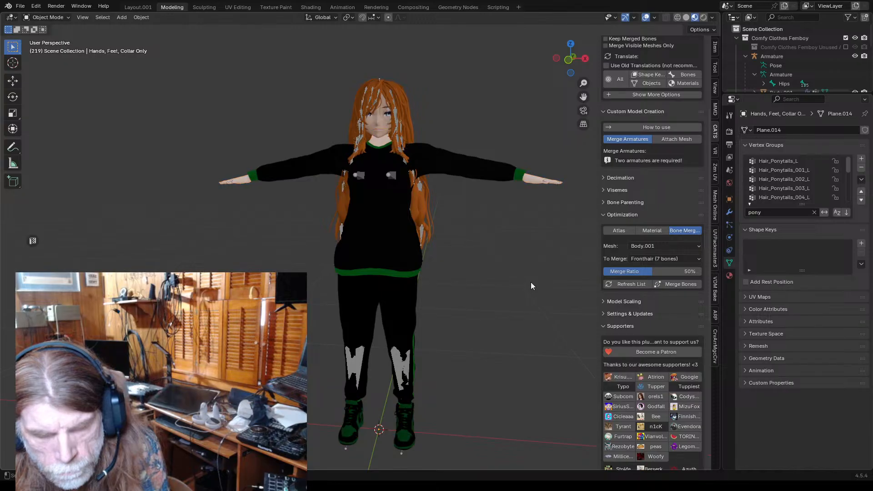
- Try parenting the green-trimmed top to the armature with automatic weights, and undo the parenting
click(374, 248)
scroll(507, 244, up, 2)
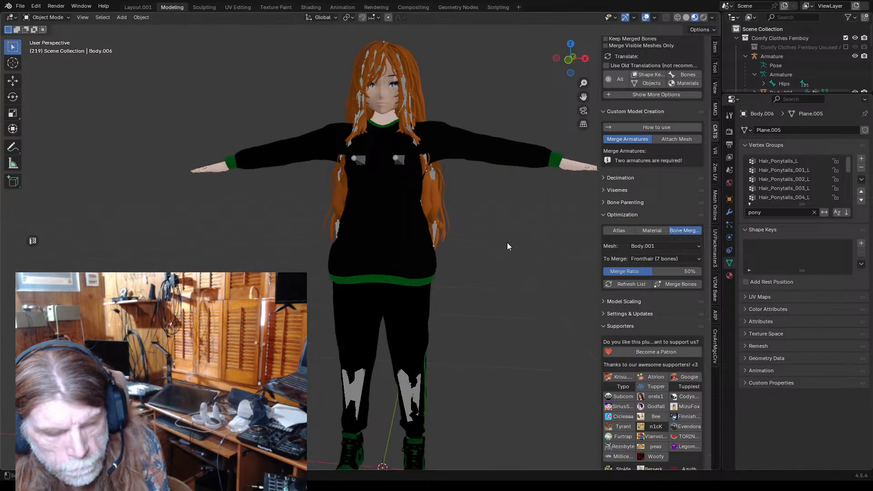
middle_drag(506, 243, 495, 281)
scroll(493, 264, down, 4)
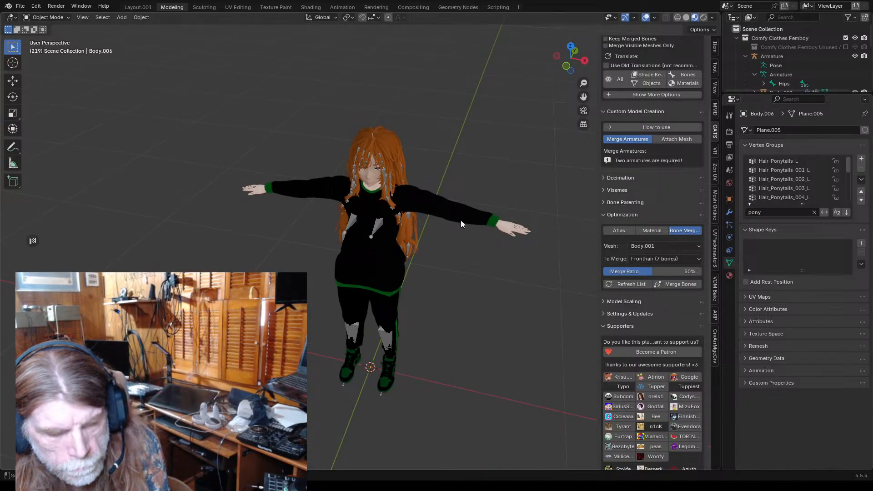
click(460, 220)
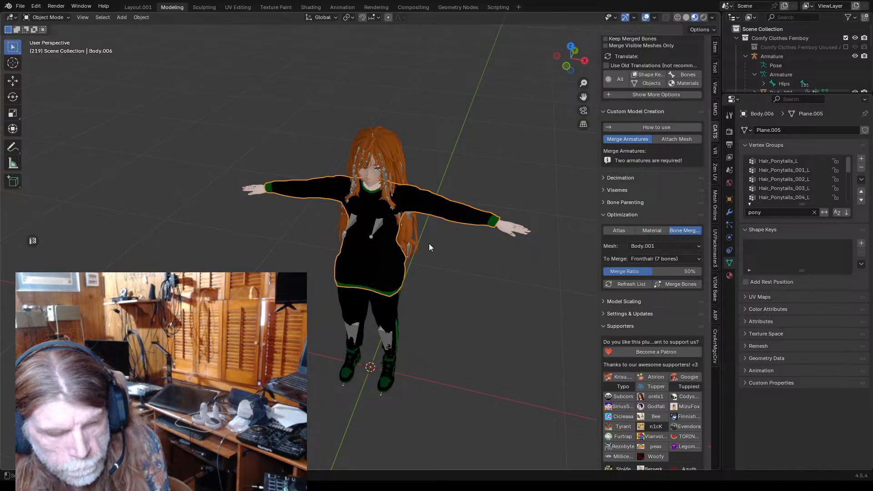
click(372, 189)
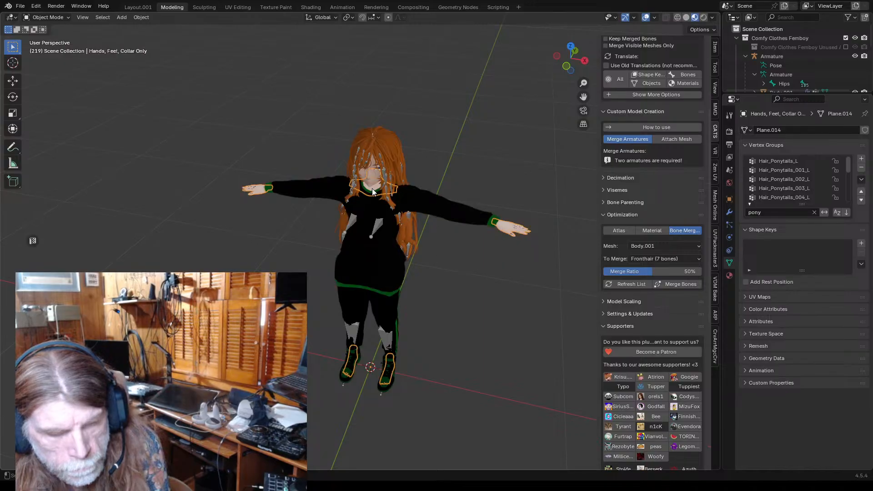
click(368, 214)
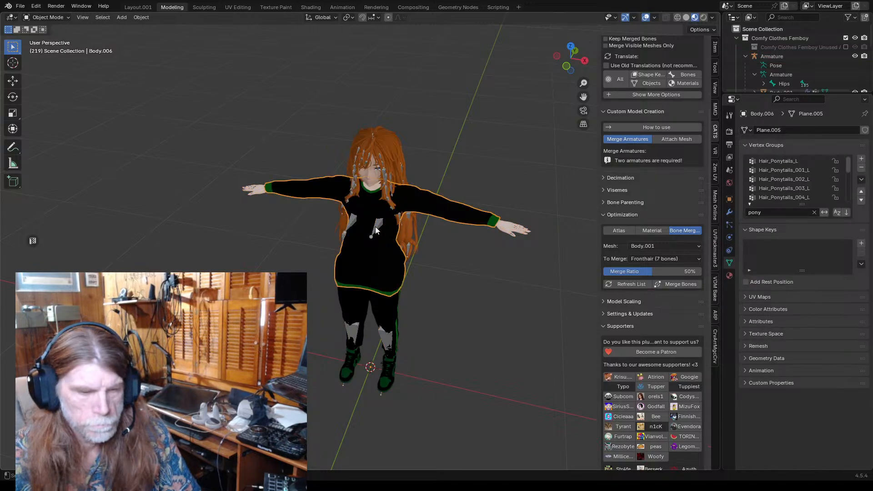
click(376, 229)
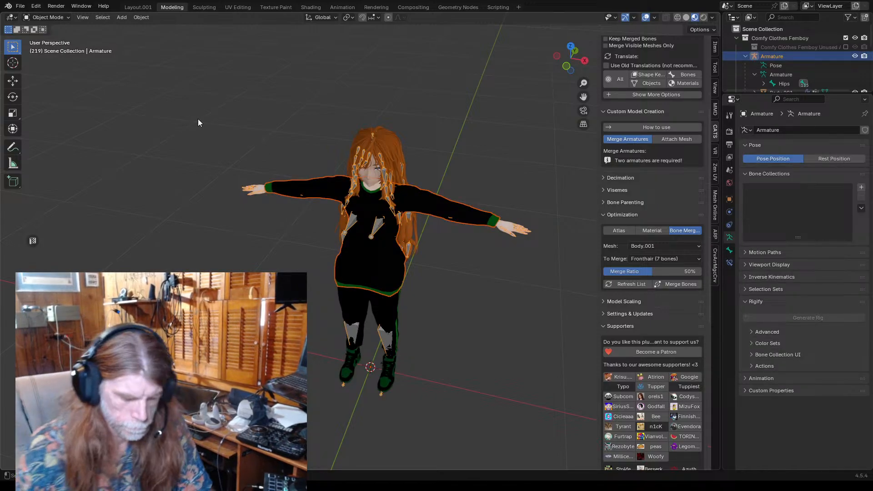
key(ctrl+p)
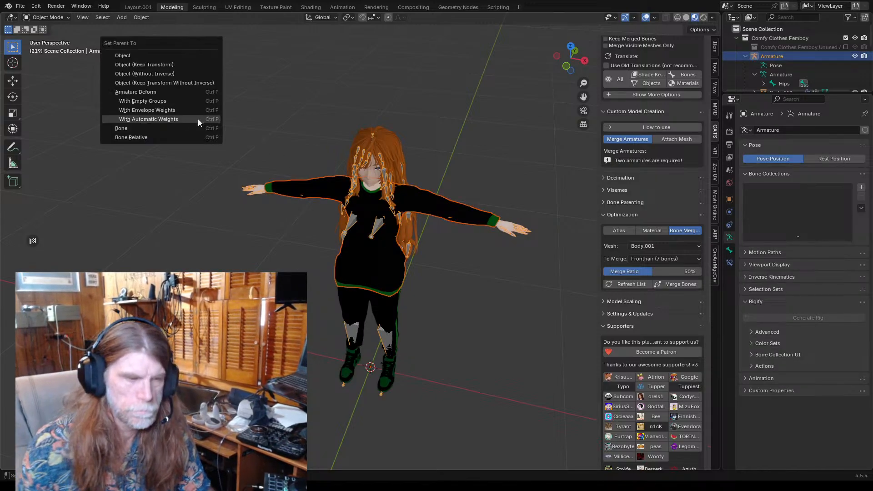
click(156, 119)
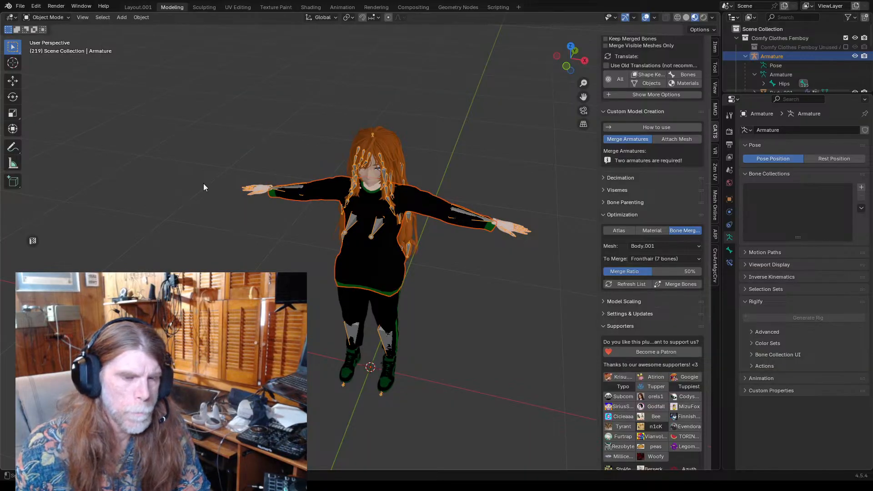
middle_drag(203, 183, 199, 151)
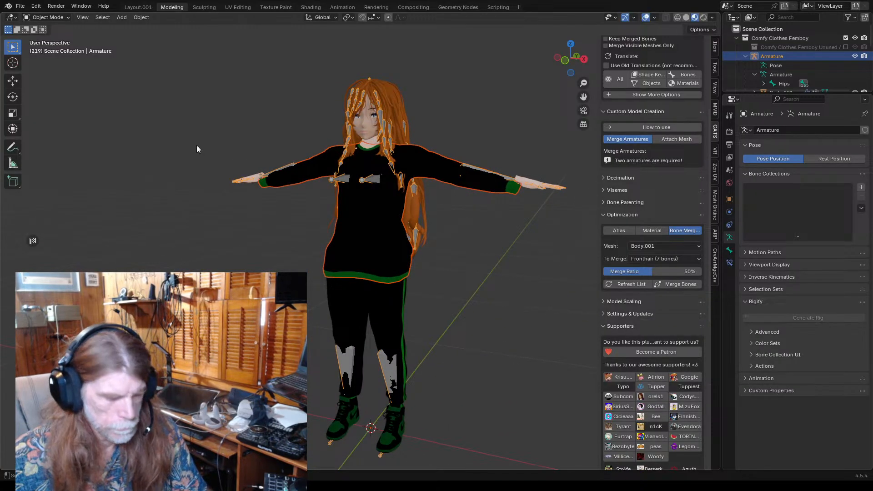
key(ctrl+z)
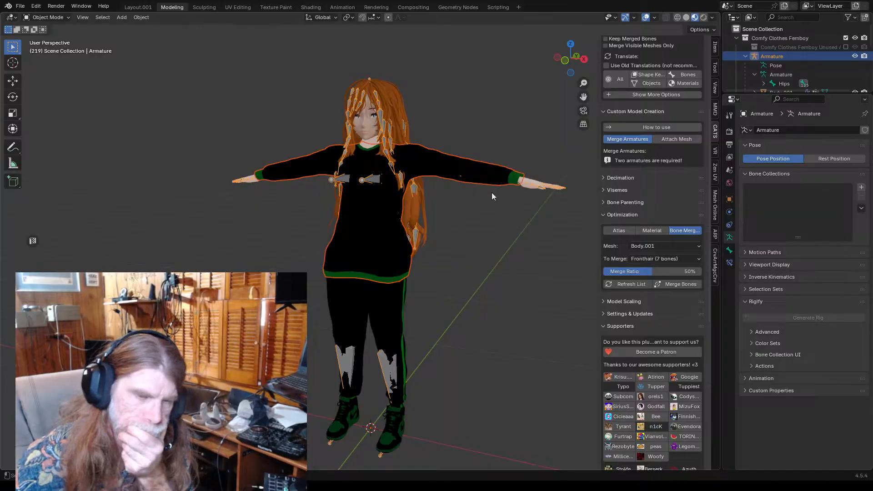
- Compare the vertex groups and shape keys of the hands, feet and collar mesh with those of the green-trimmed top
middle_drag(531, 202, 486, 195)
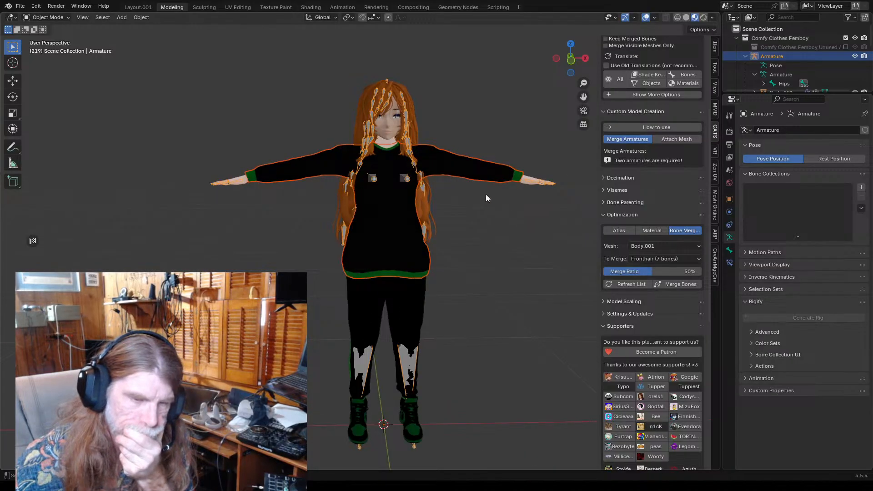
click(486, 195)
click(533, 178)
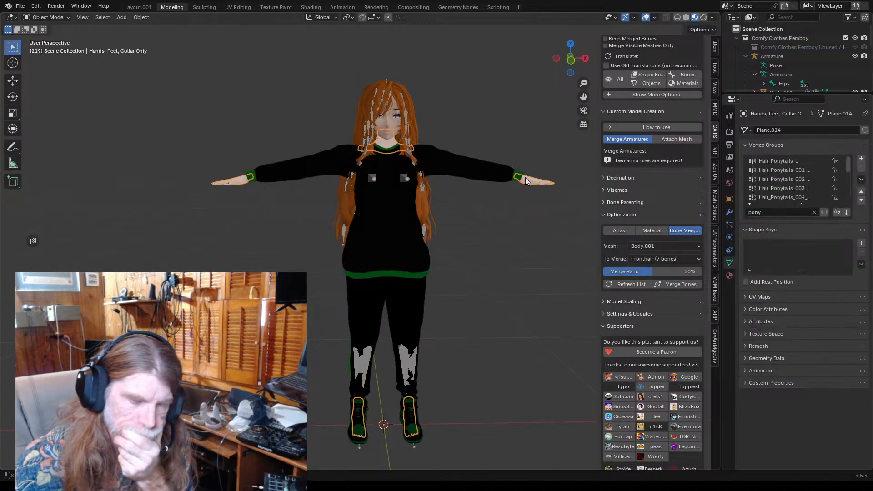
click(485, 173)
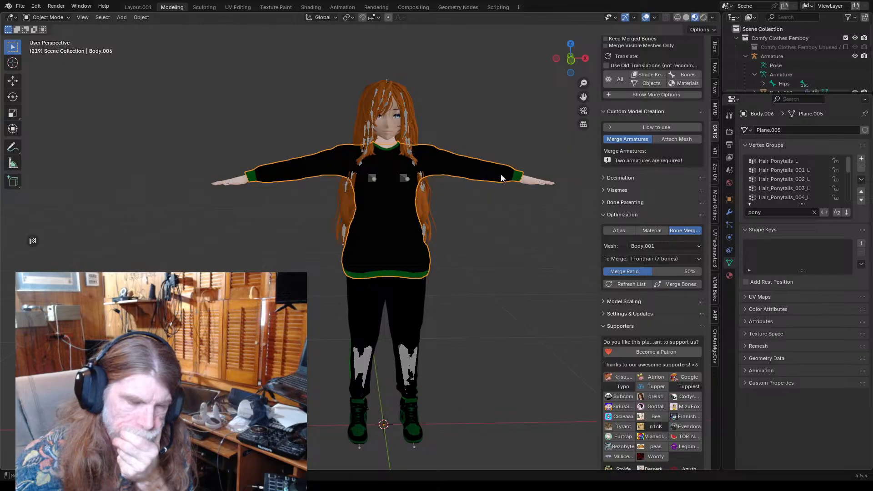
click(529, 181)
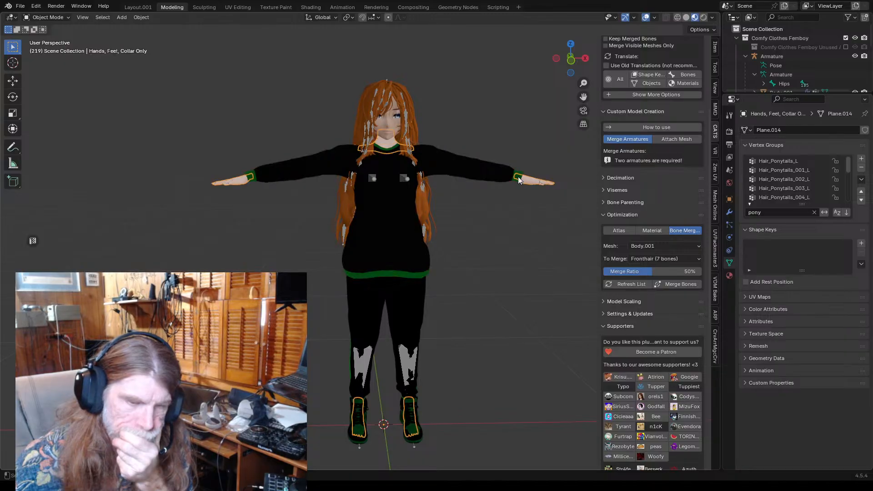
click(480, 172)
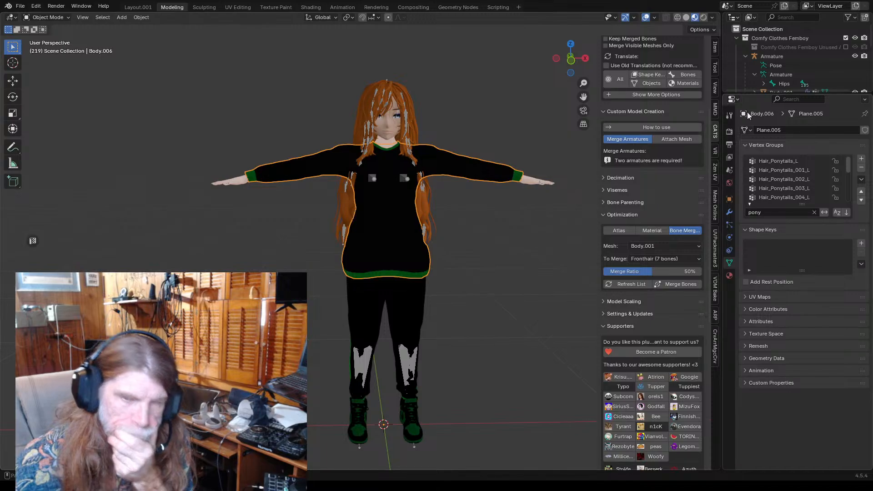
- Enable the unused-items collection containing Body Skin inside Comfy Clothes Femboy and hide the Hands, Feet, Collar Only mesh
click(799, 46)
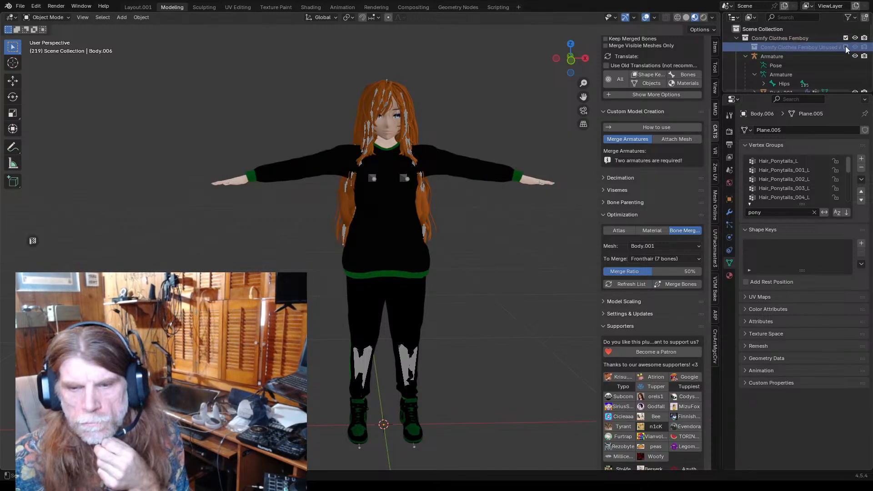
click(845, 47)
scroll(842, 55, down, 5)
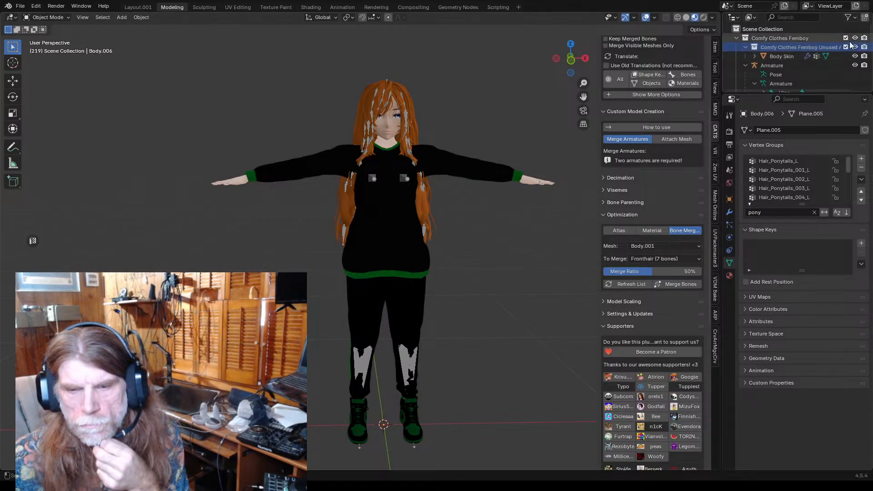
scroll(829, 72, down, 4)
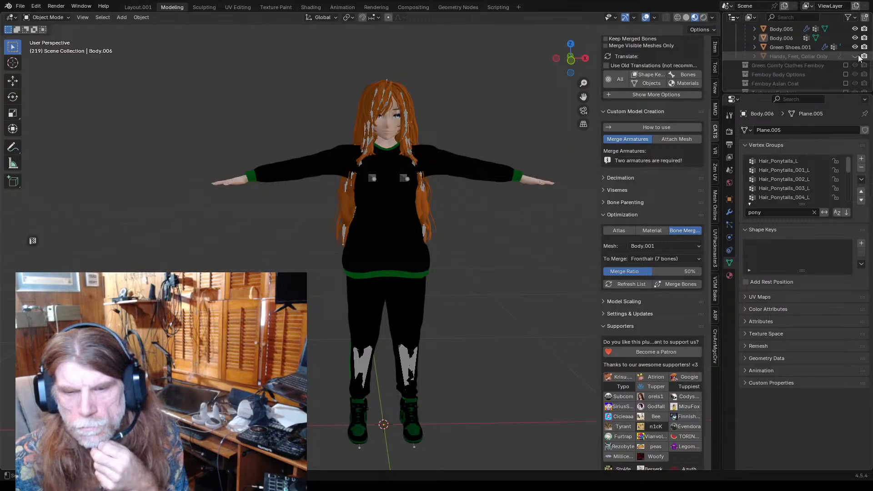
click(531, 181)
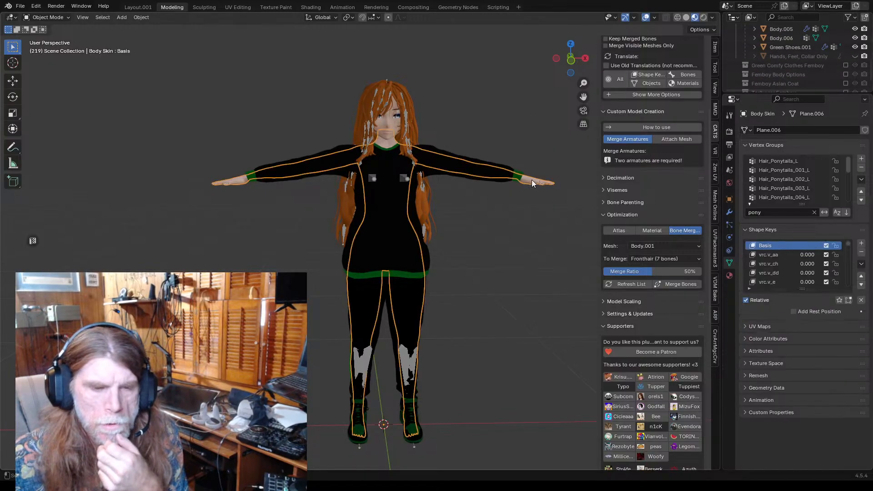
click(456, 217)
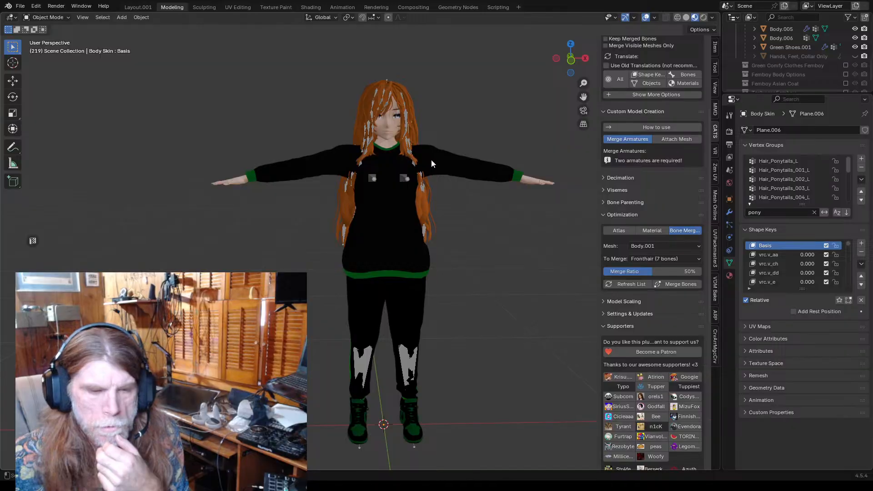
scroll(502, 185, up, 2)
scroll(501, 175, down, 2)
- Clear the green-trimmed top's parent while keeping its transformation
click(460, 165)
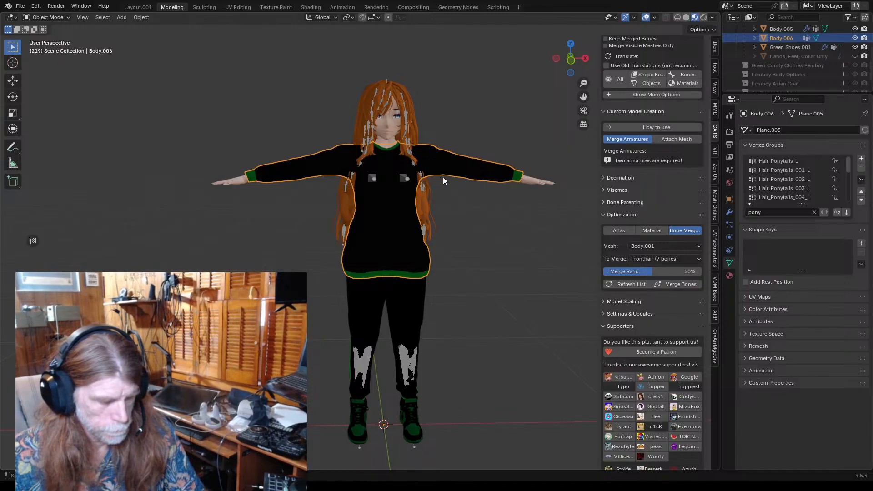
key(alt+p)
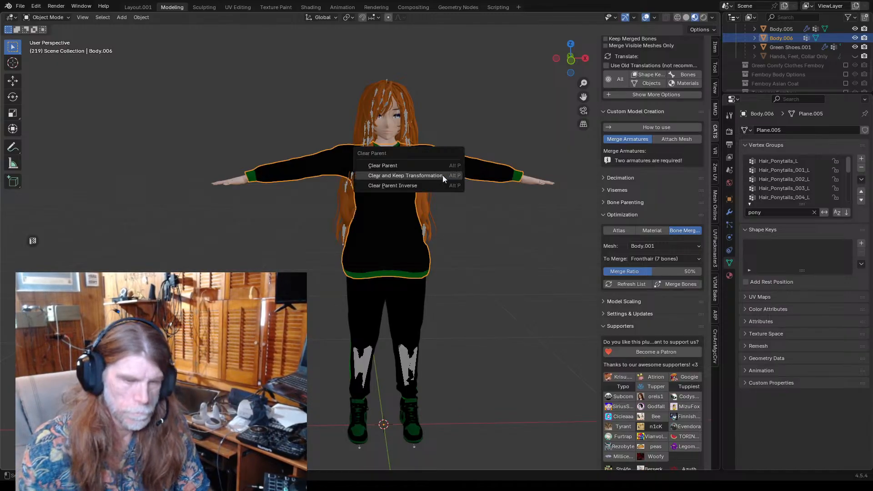
click(405, 176)
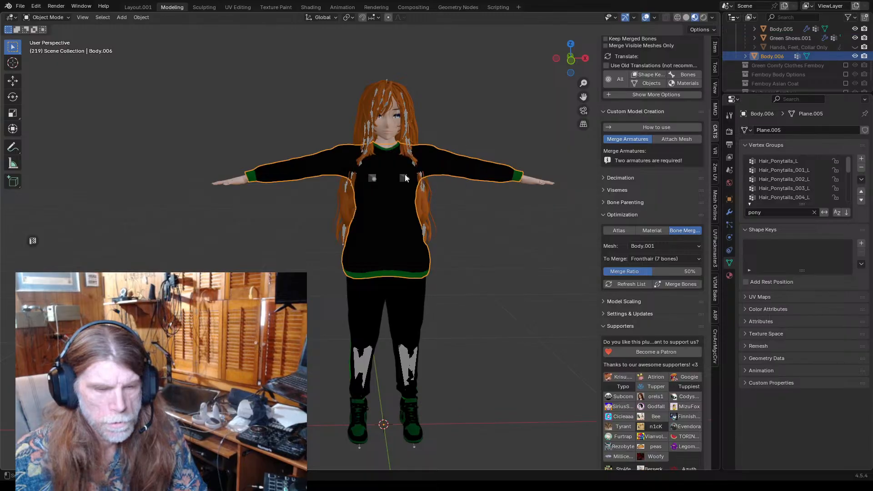
click(262, 233)
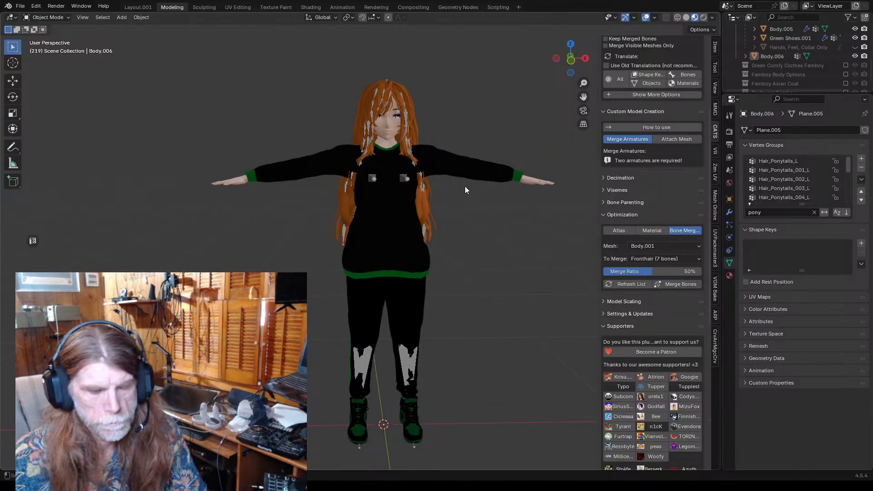
- Try parenting the unparented green-trimmed top to the armature with automatic weights
click(457, 163)
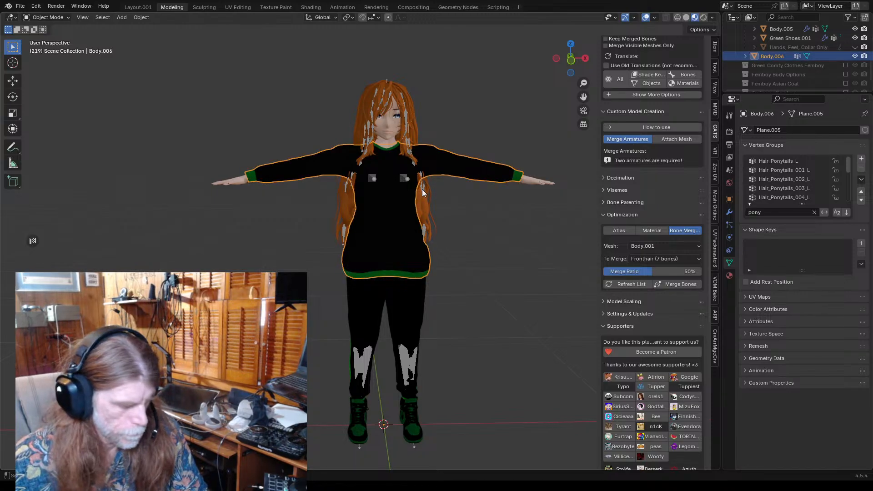
shift+click(403, 178)
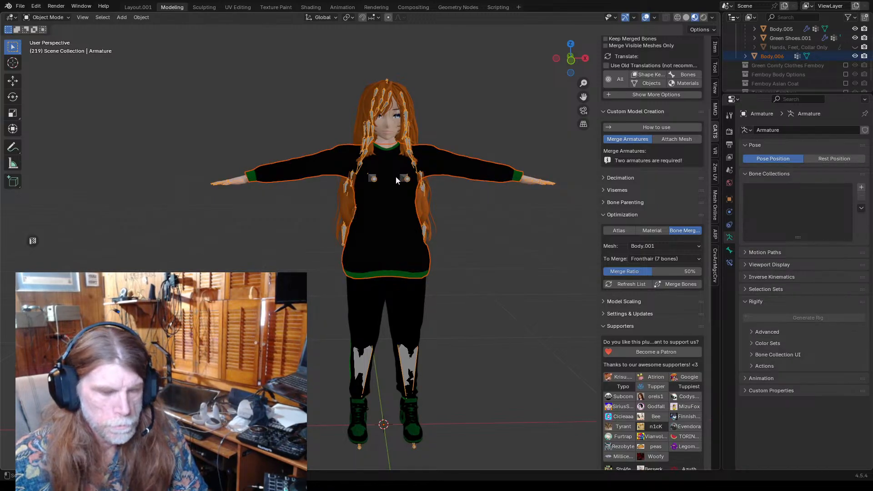
key(ctrl+p)
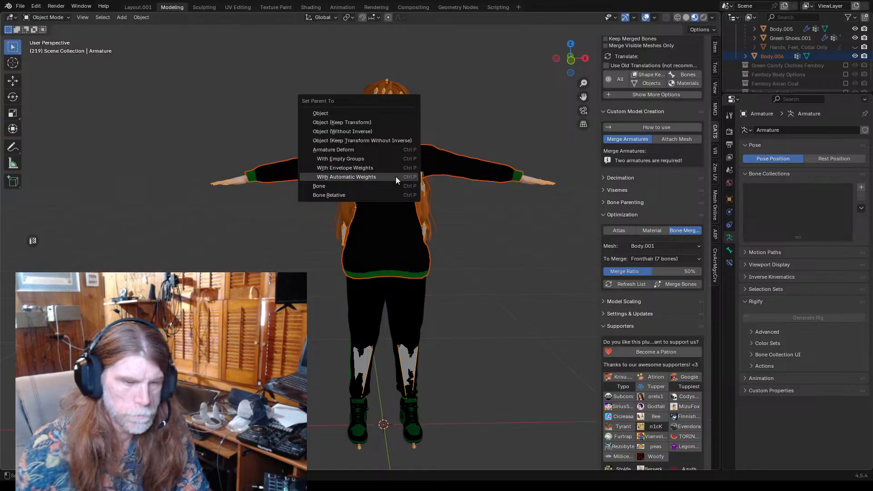
click(381, 177)
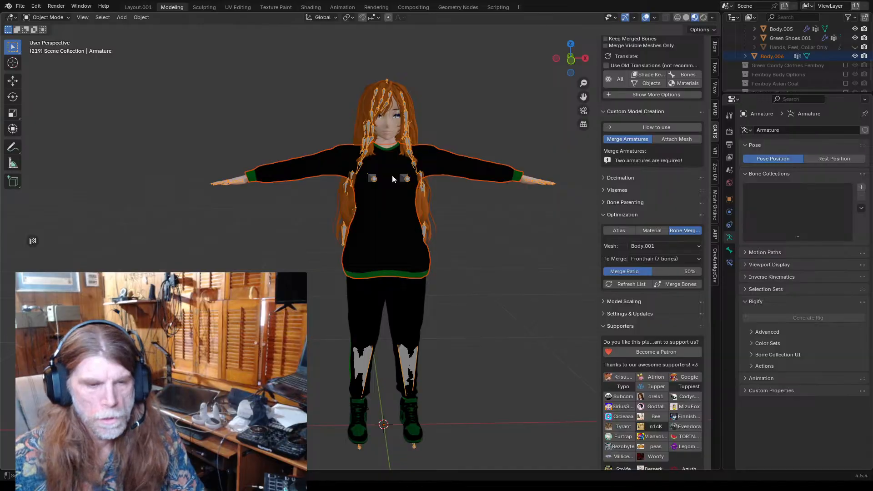
middle_drag(449, 215, 381, 209)
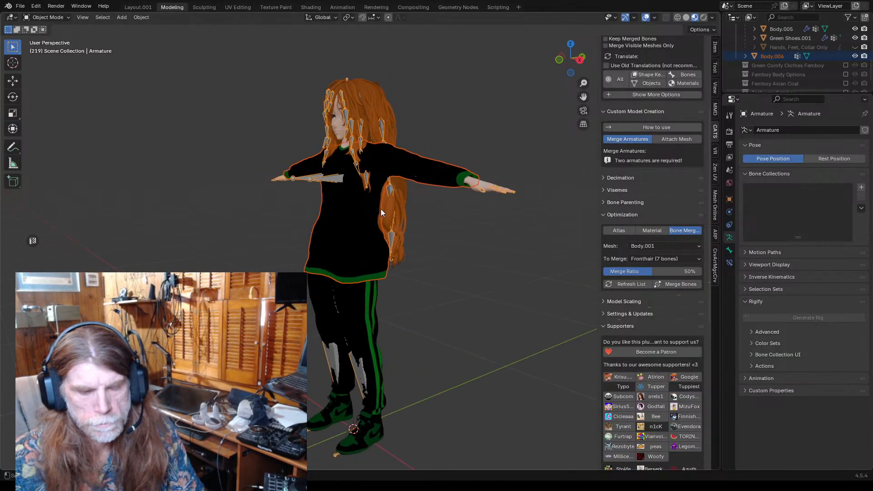
- Examine the vertex groups and shape keys of the green-trimmed top, the body skin and the hair
click(414, 169)
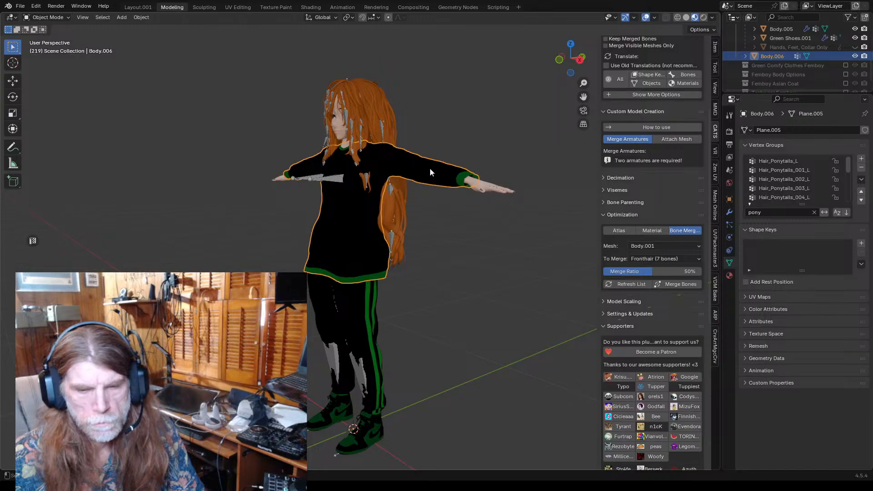
click(481, 186)
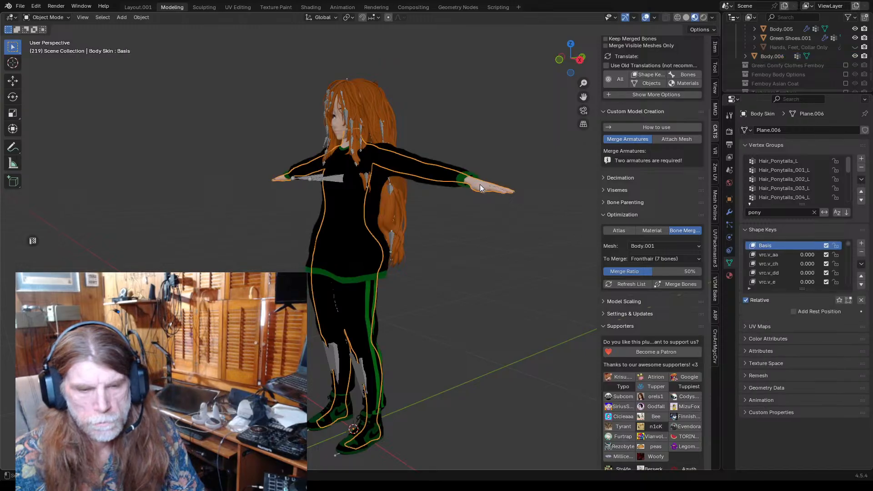
click(428, 200)
click(445, 175)
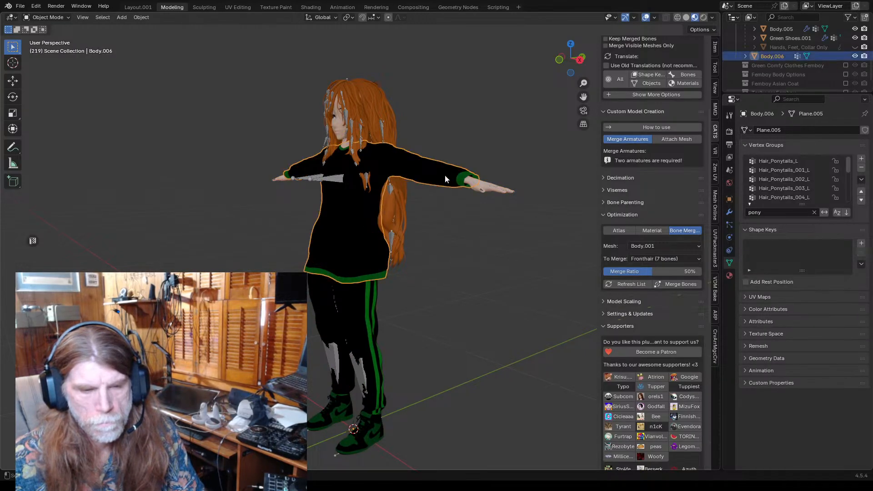
click(351, 119)
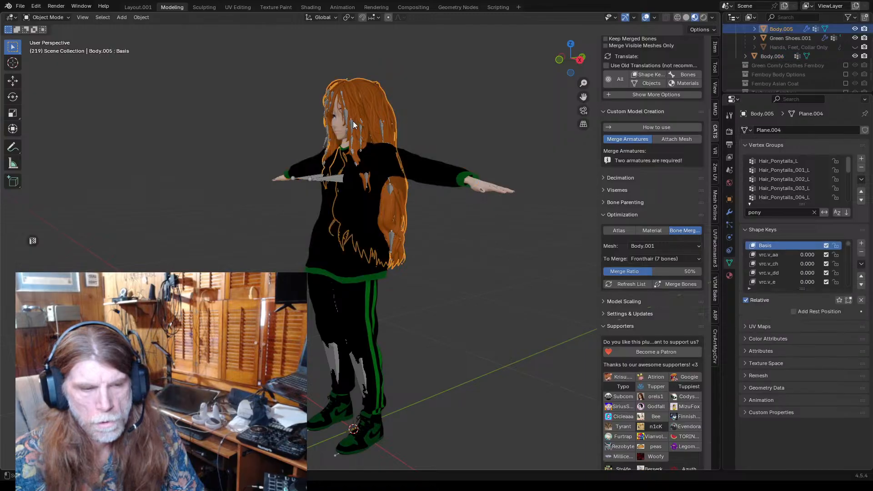
click(440, 169)
middle_drag(447, 125, 418, 174)
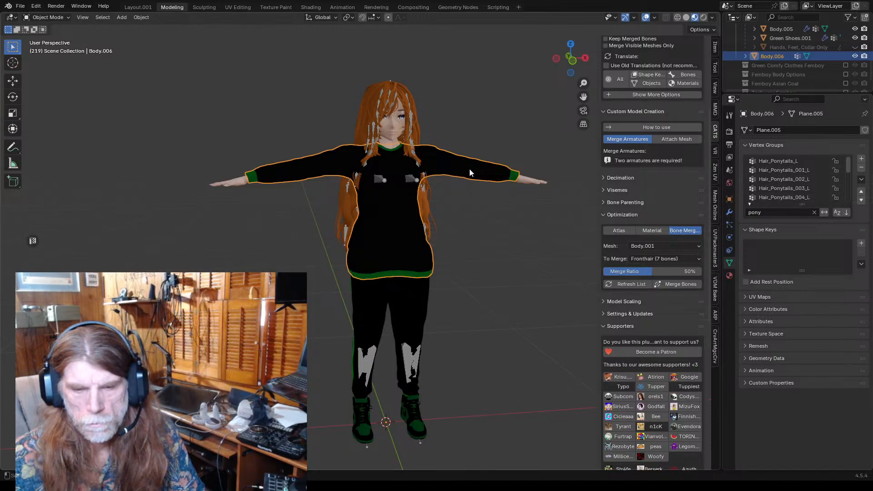
- Delete all vertex groups from the green-trimmed top
click(862, 179)
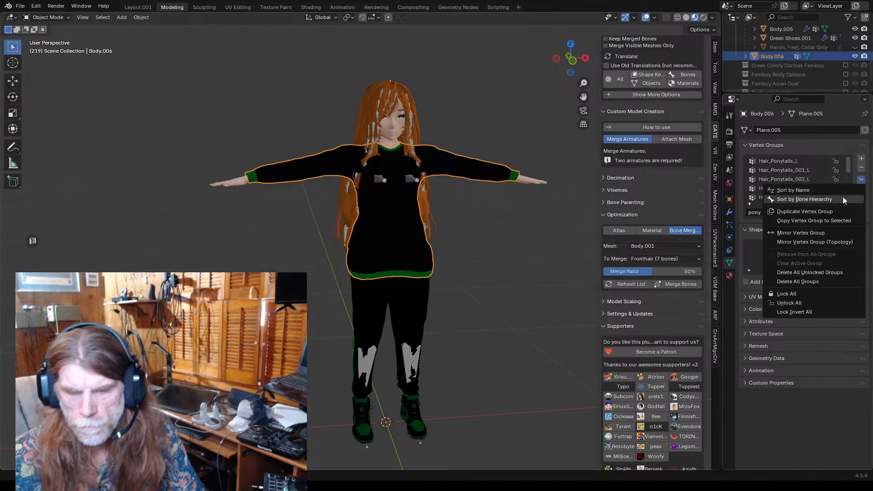
click(797, 273)
click(469, 186)
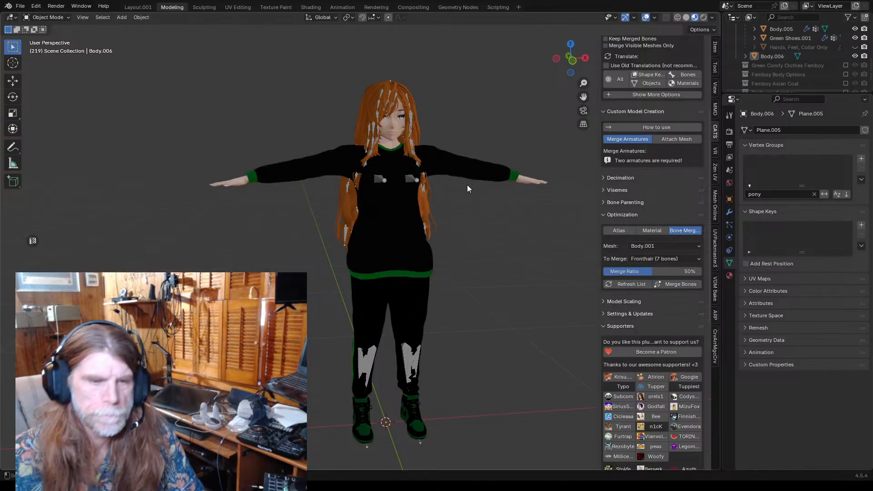
- Parent the green-trimmed top to the armature using Armature Deform with empty groups
click(466, 166)
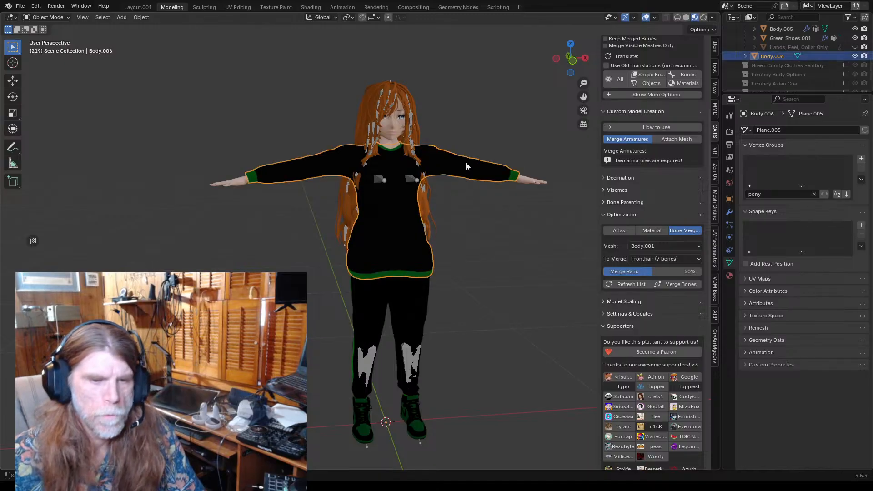
scroll(389, 154, up, 2)
shift+click(391, 148)
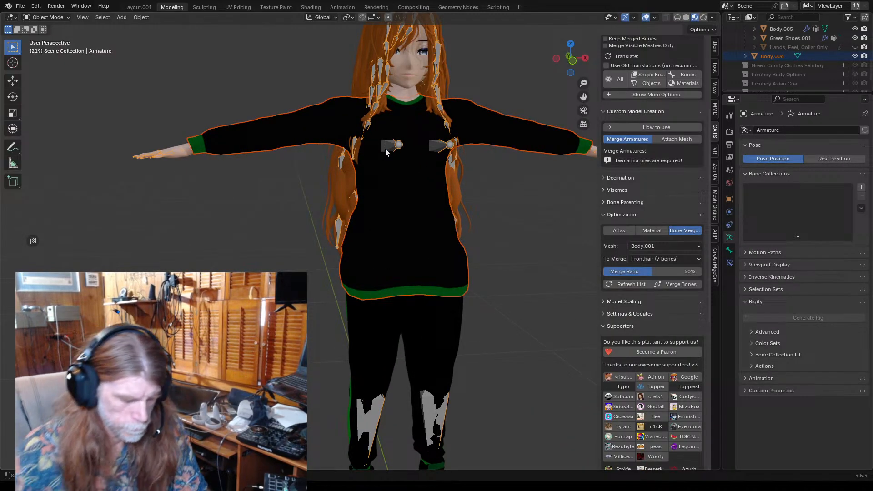
key(ctrl+p)
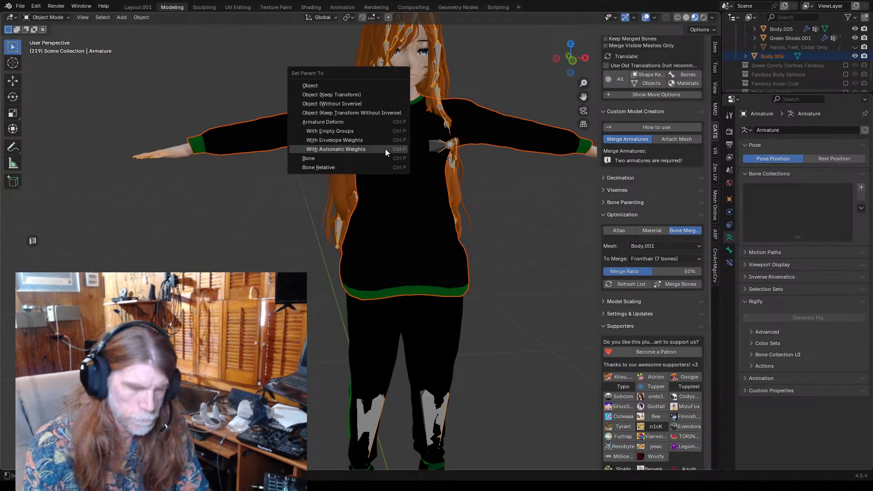
click(348, 131)
click(270, 208)
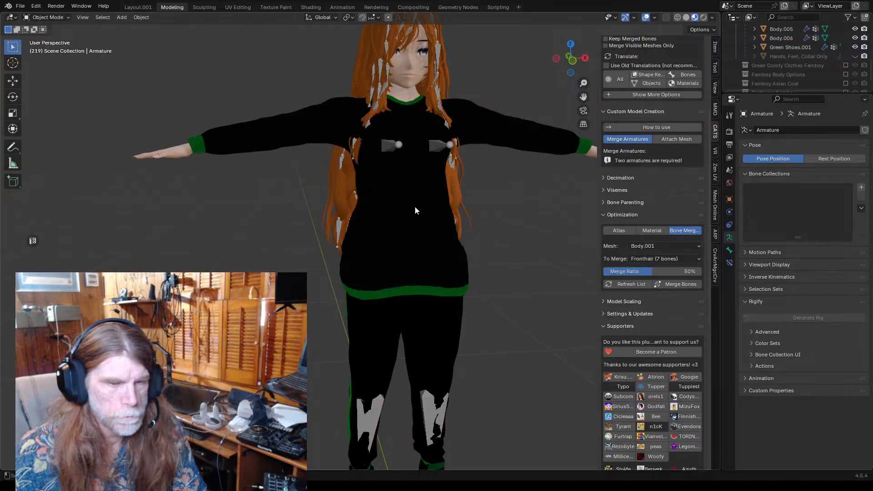
- Check the vertex groups of the body skin against those of the newly parented green-trimmed top
scroll(414, 211, down, 3)
middle_drag(499, 215, 452, 208)
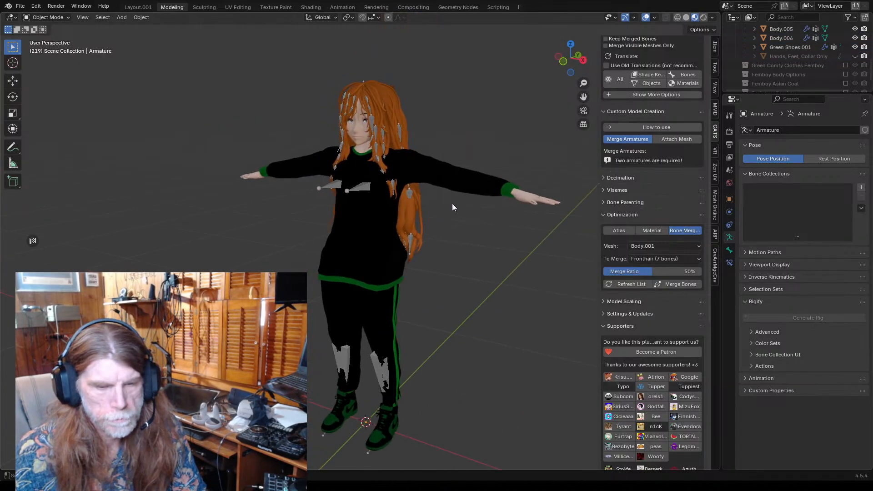
click(523, 194)
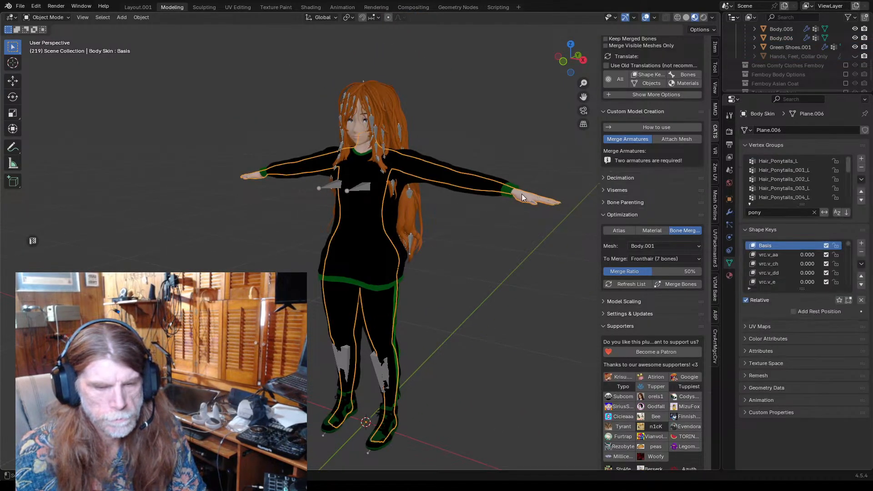
click(462, 178)
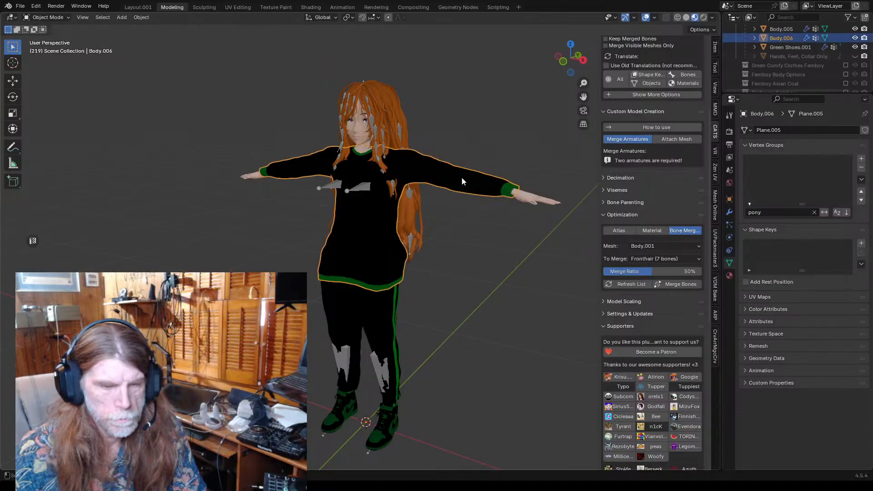
- Select Body Skin together with the sweater and try transferring weights between them in Weight Paint mode
shift+click(525, 198)
click(140, 18)
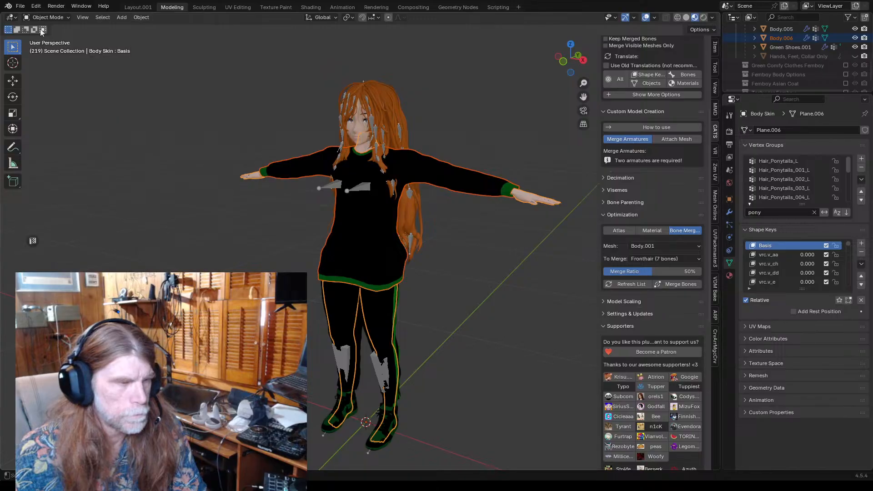
click(48, 17)
click(50, 68)
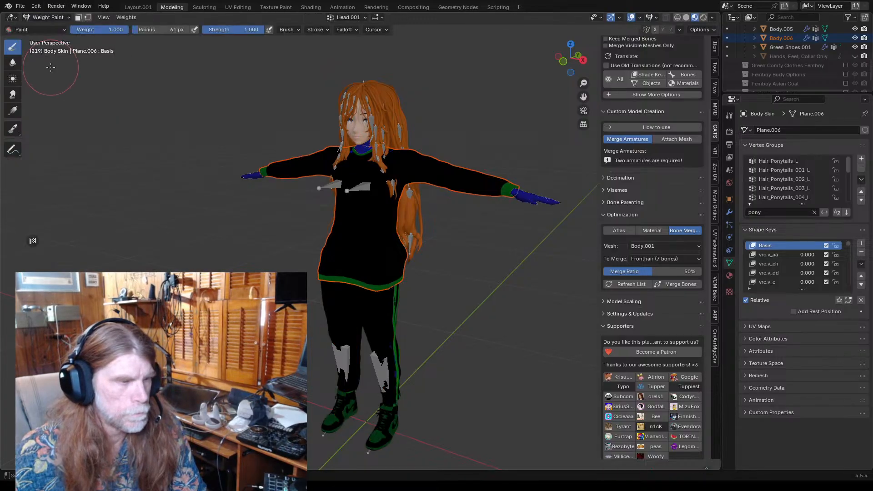
click(126, 18)
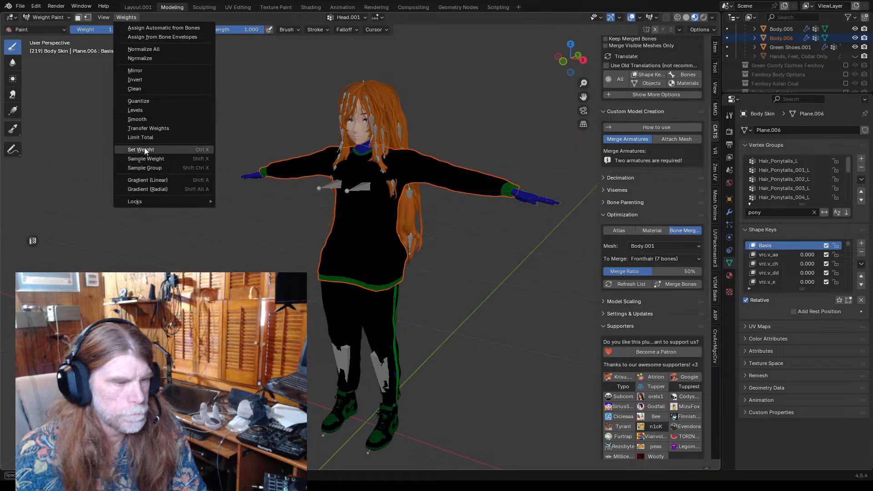
click(149, 130)
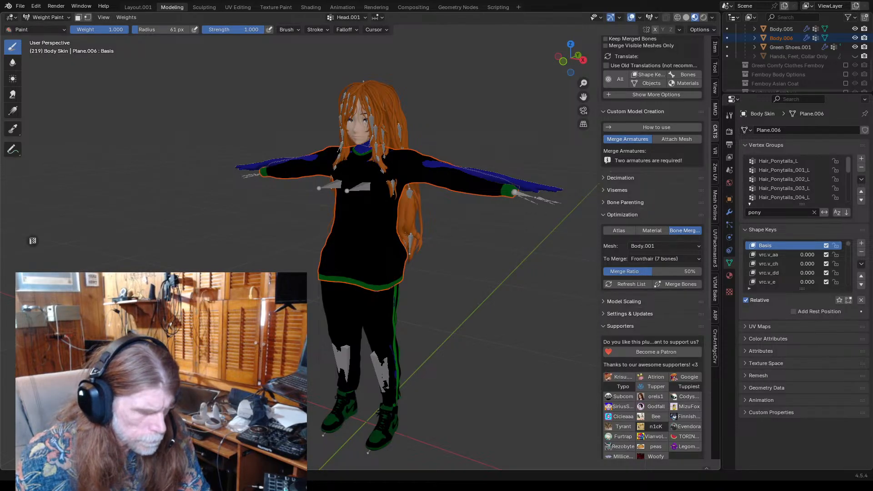
- Undo the weight transfer on Body Skin and return to Object Mode
key(ctrl+z)
middle_drag(391, 205, 421, 202)
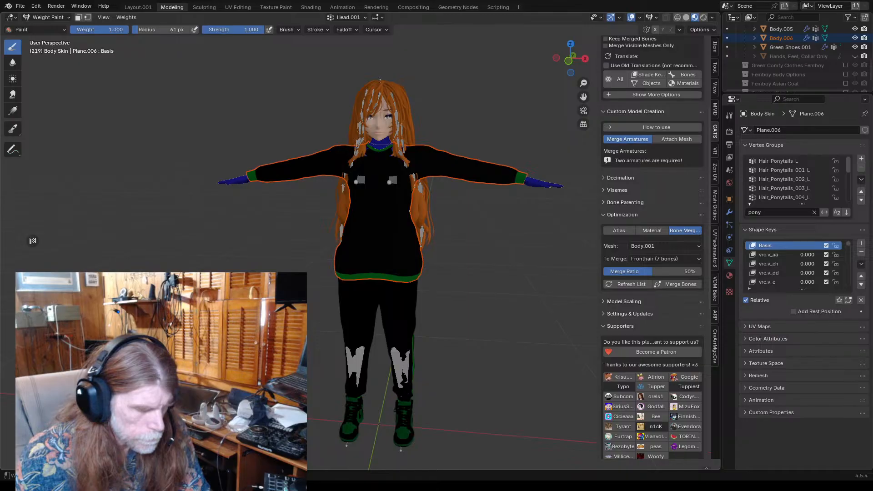
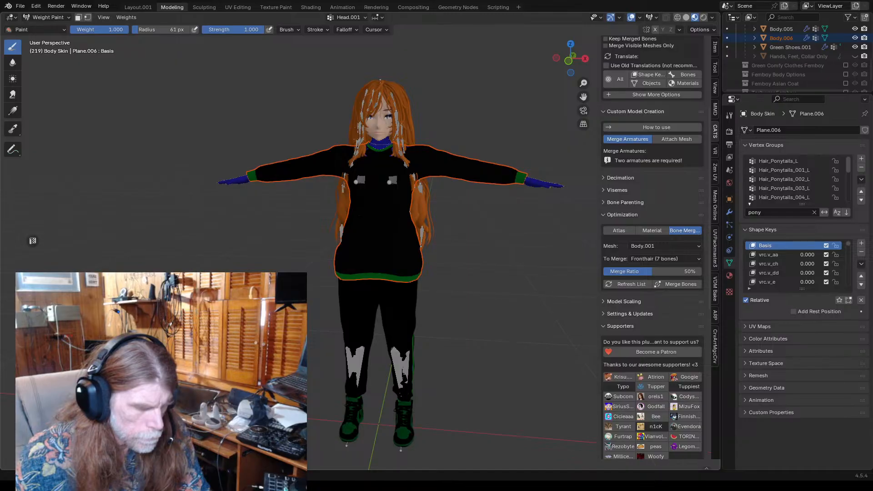
key(ctrl+z)
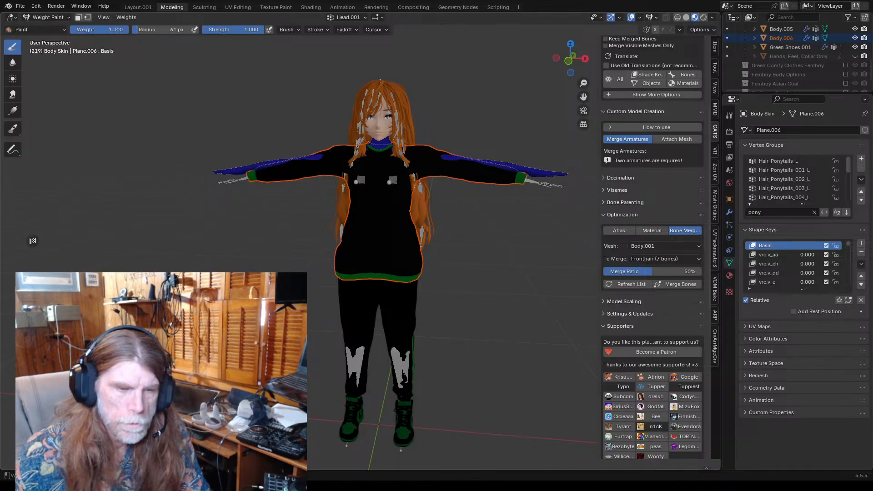
middle_drag(592, 342, 300, 342)
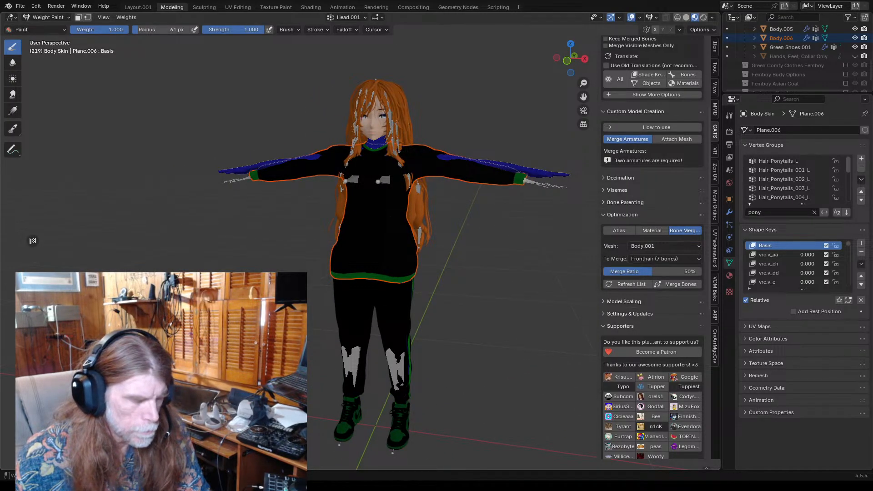
key(ctrl+z)
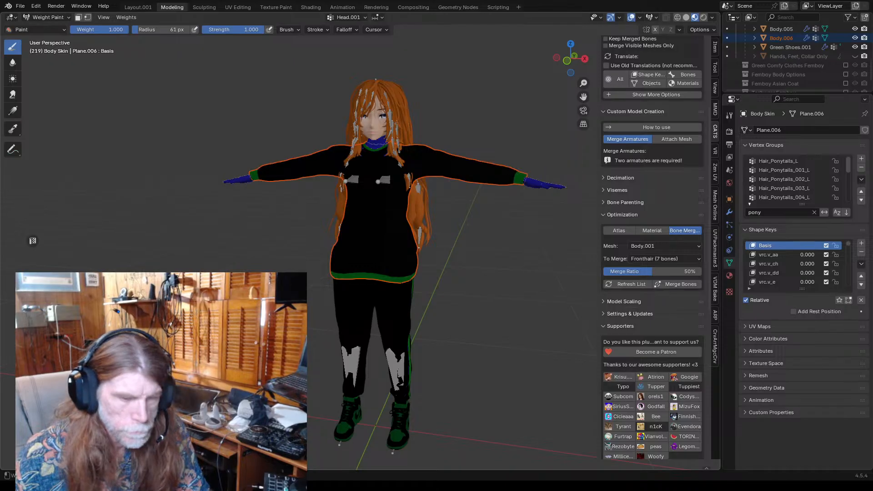
middle_drag(591, 351, 321, 362)
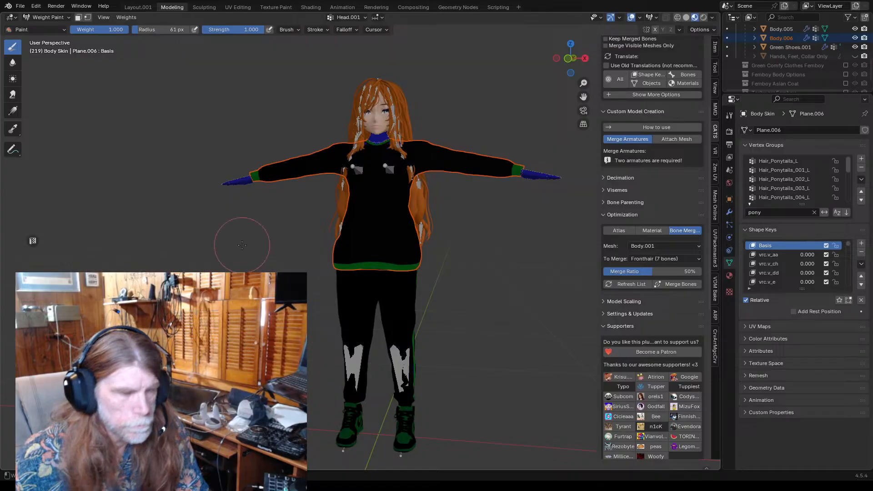
click(47, 18)
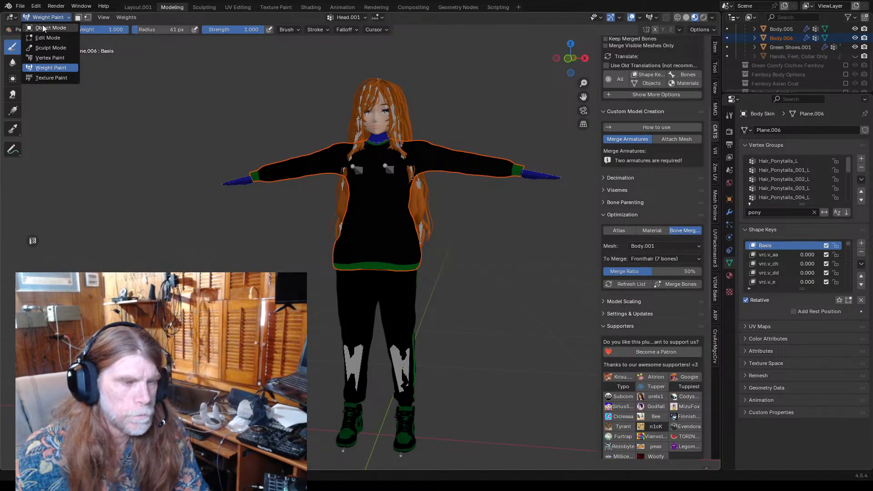
click(44, 28)
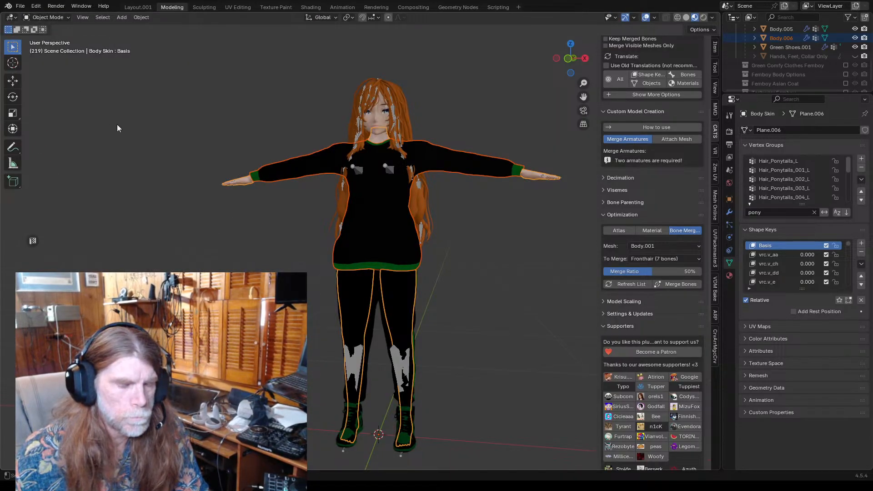
- Parent the sweater mesh Body.006 to the armature and check how the sleeves fit the arms
click(375, 220)
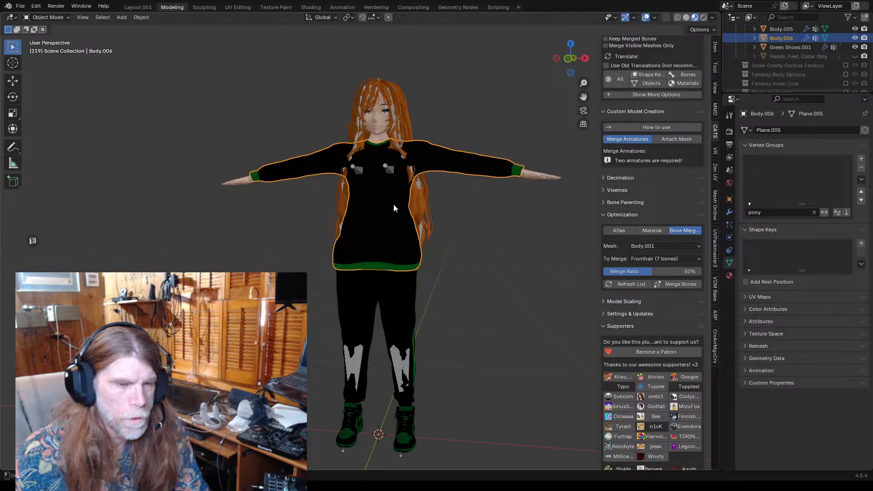
scroll(414, 169, up, 2)
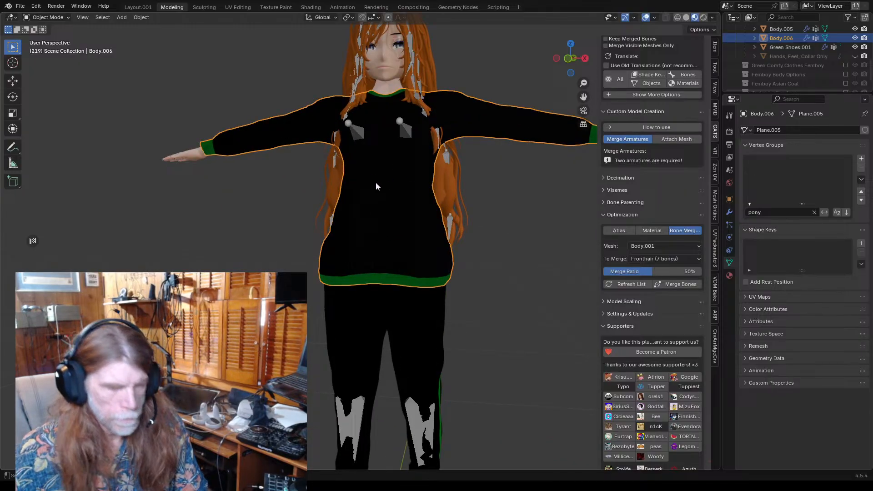
shift+click(356, 133)
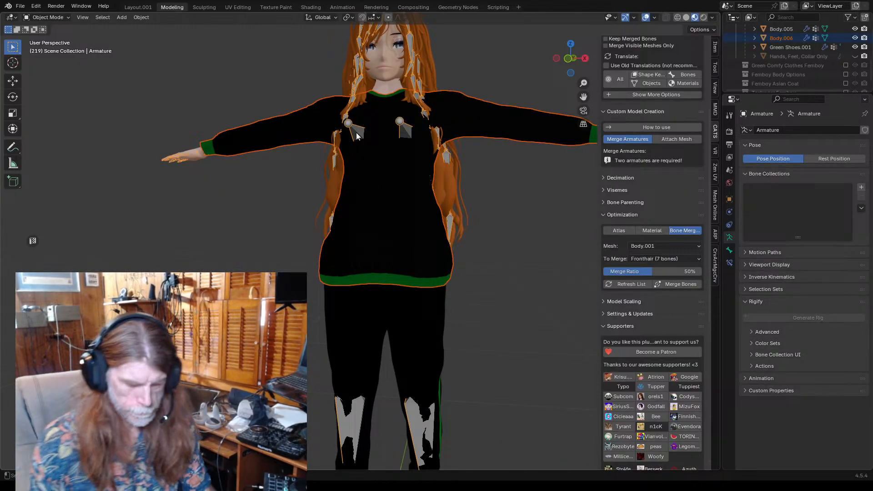
key(ctrl+p)
click(340, 150)
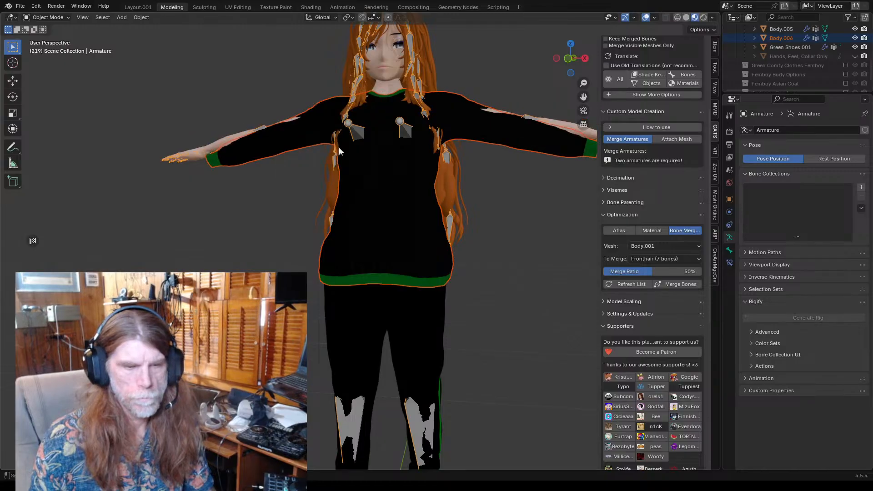
scroll(364, 152, down, 4)
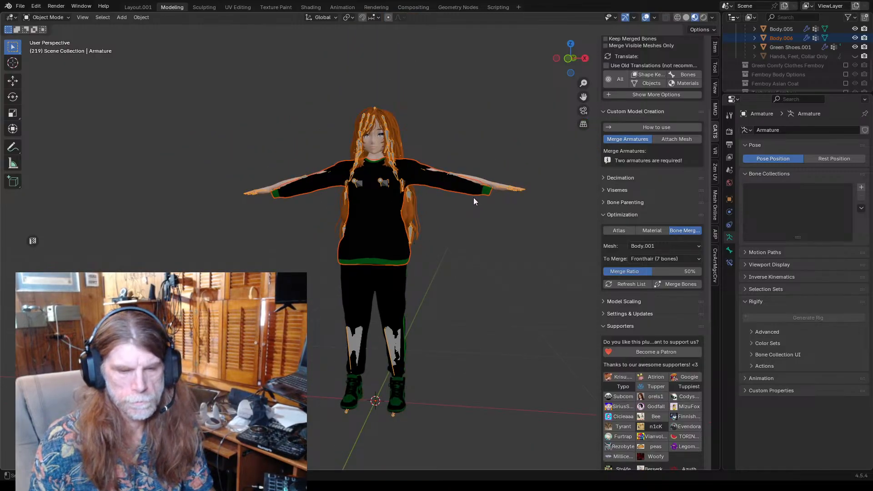
scroll(478, 200, up, 2)
middle_drag(478, 201, 479, 222)
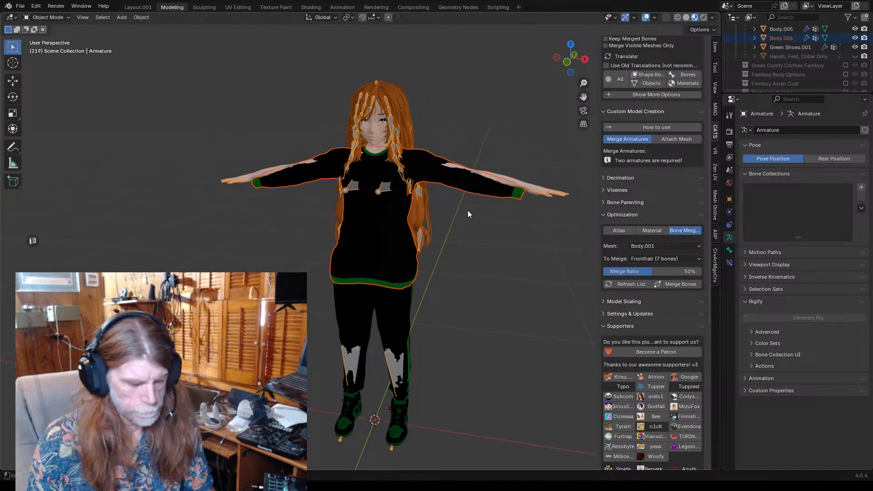
- Revert the scene to the saved file, discarding all unsaved changes
click(21, 6)
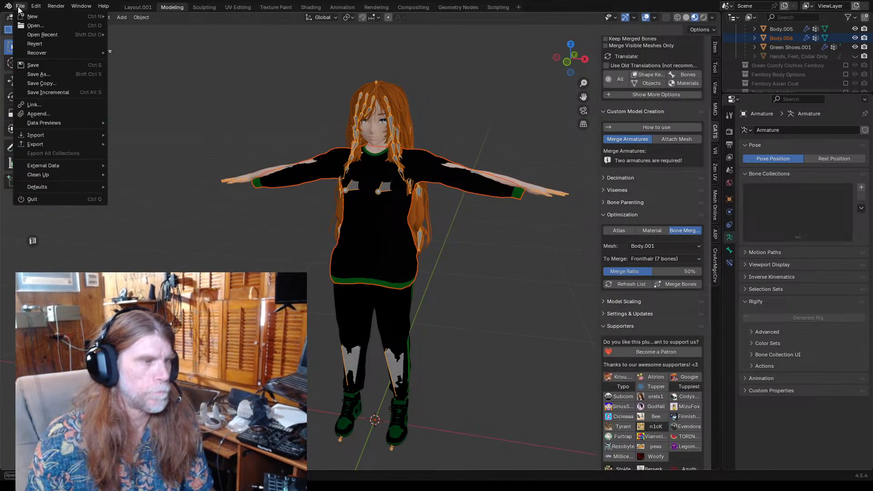
click(33, 47)
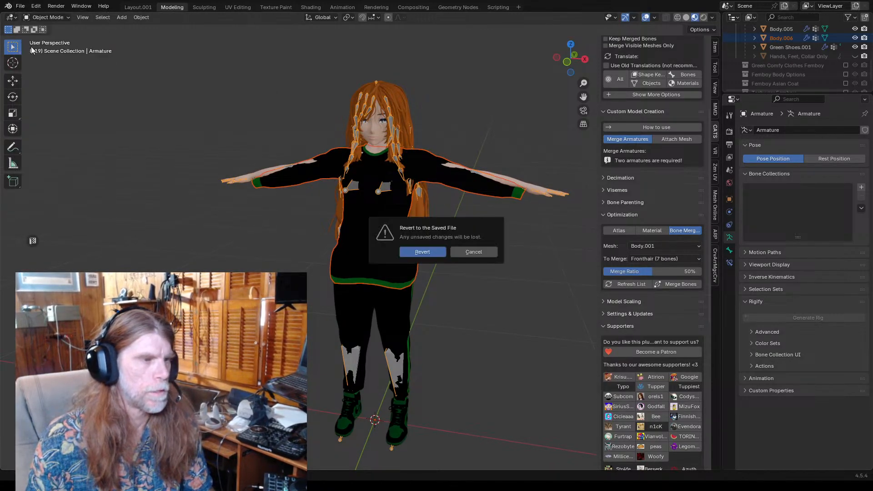
click(429, 250)
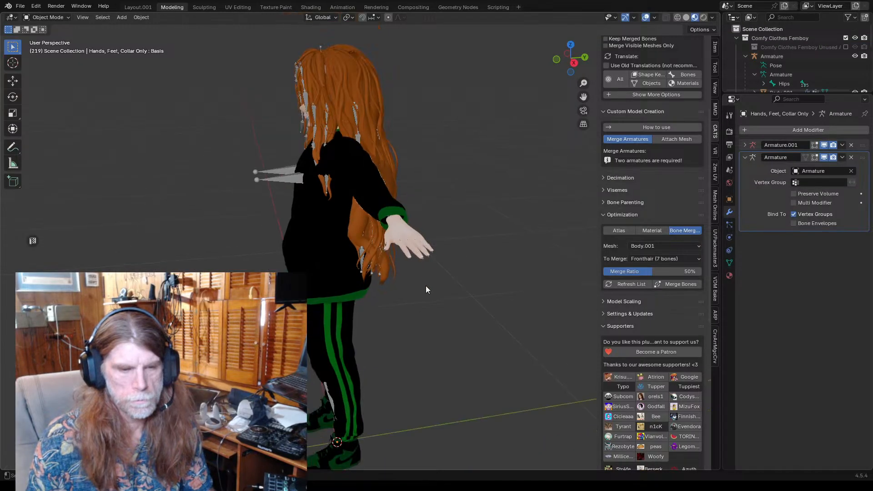
- Hide the Hands, Feet, Collar Only mesh and enable the Comfy Clothes Femboy Unused collection that holds Body Skin
middle_drag(426, 297, 375, 248)
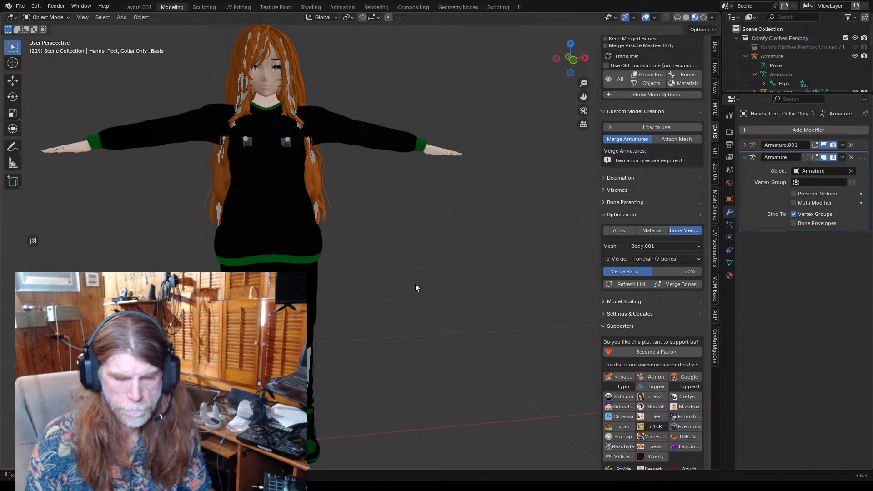
scroll(364, 268, up, 1)
scroll(348, 267, down, 3)
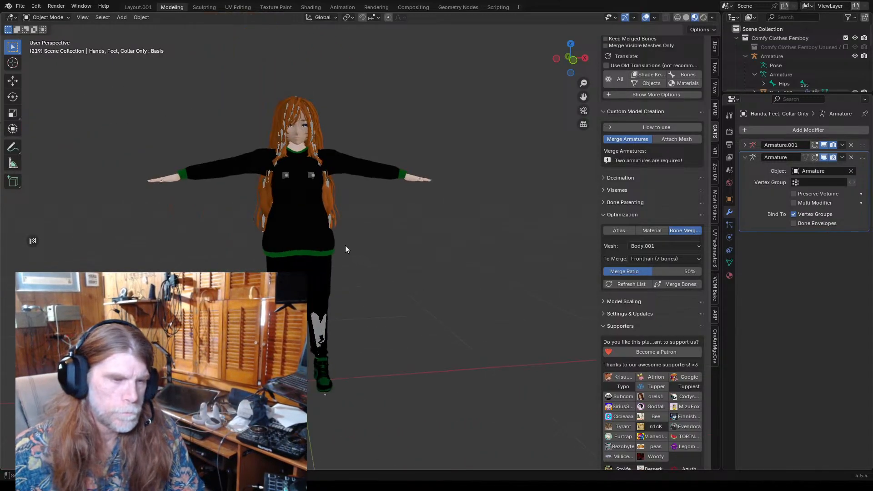
scroll(387, 217, up, 2)
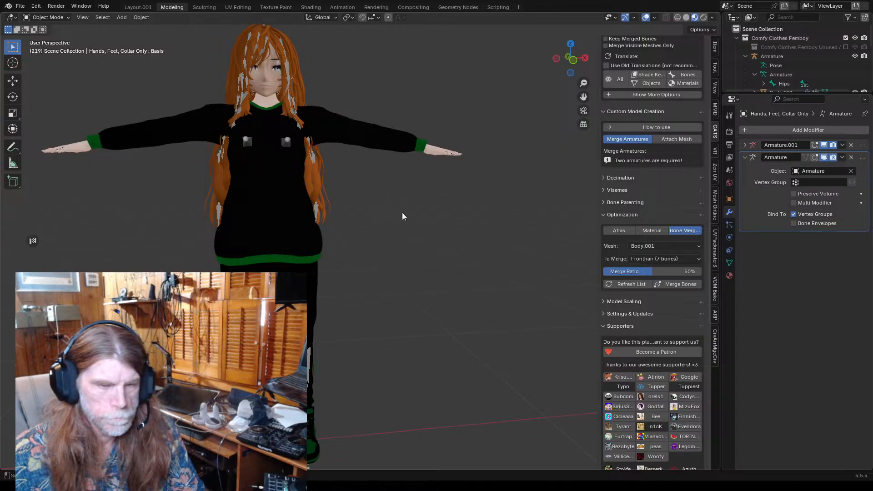
click(436, 152)
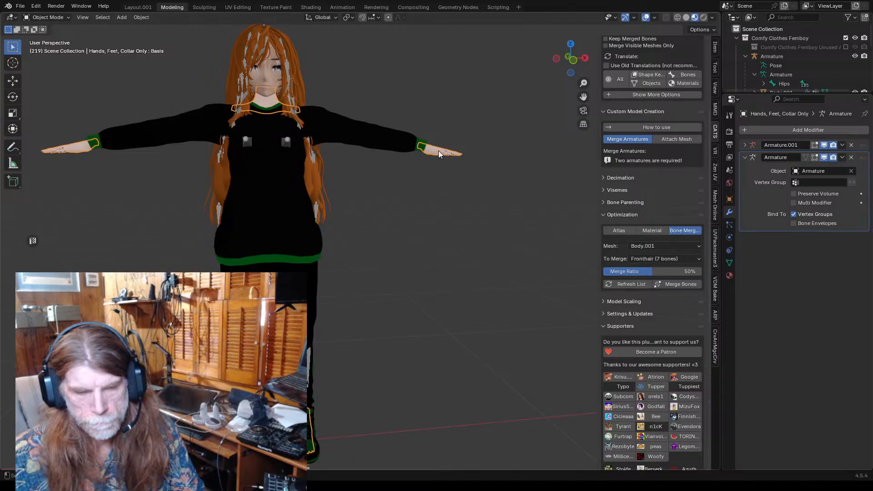
click(439, 151)
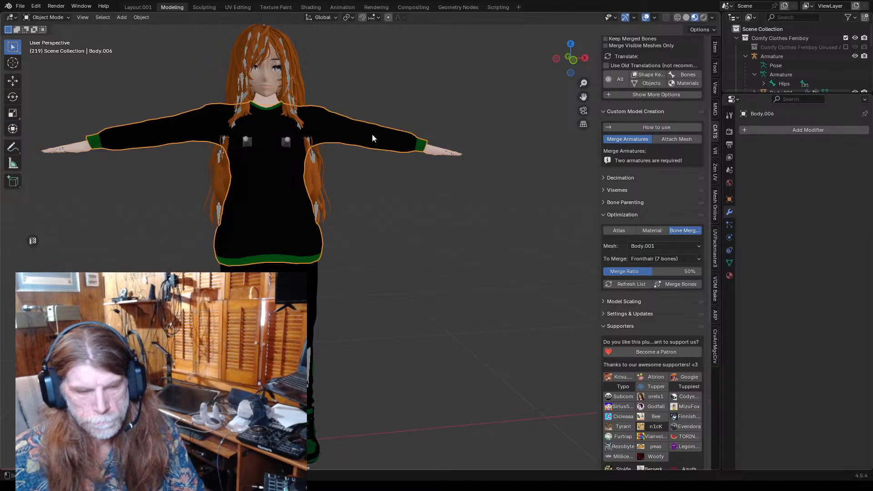
click(441, 149)
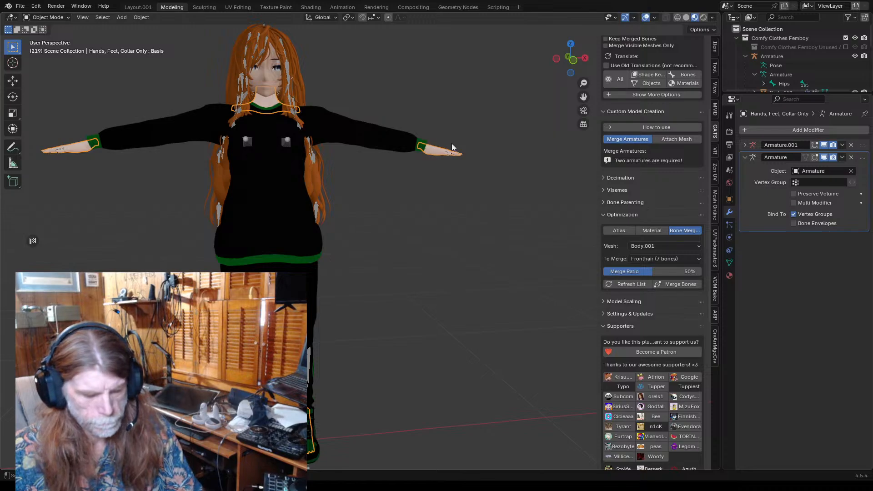
key(h)
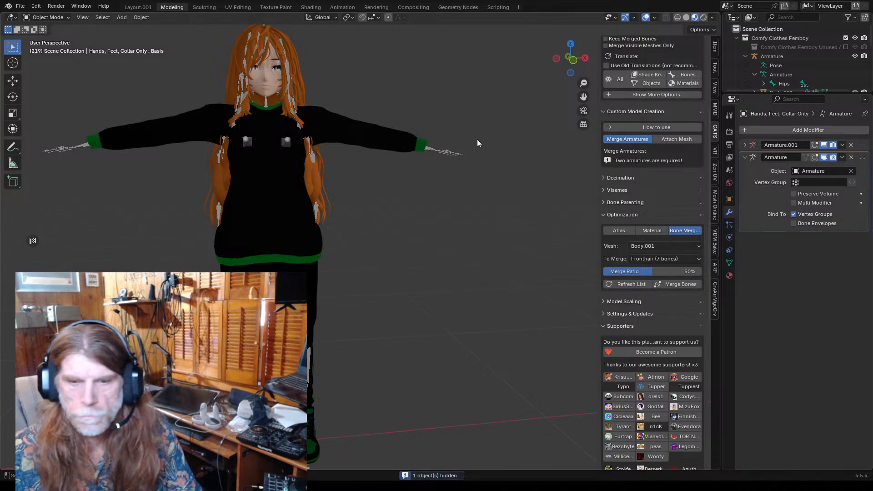
click(846, 48)
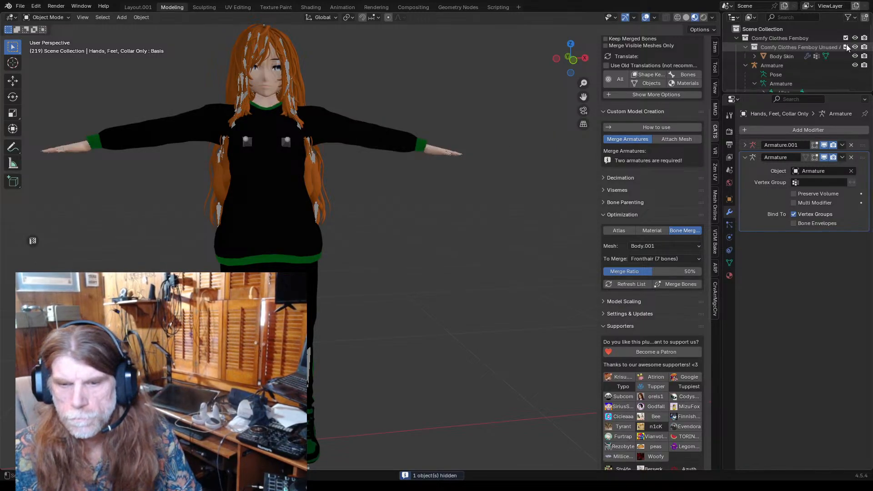
- Try removing the Armature modifier from Body Skin, and undo the removal
click(438, 149)
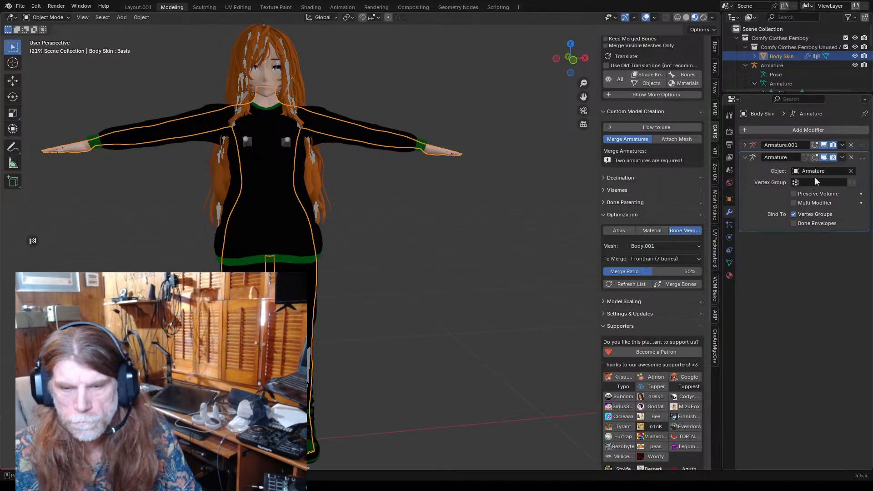
click(843, 157)
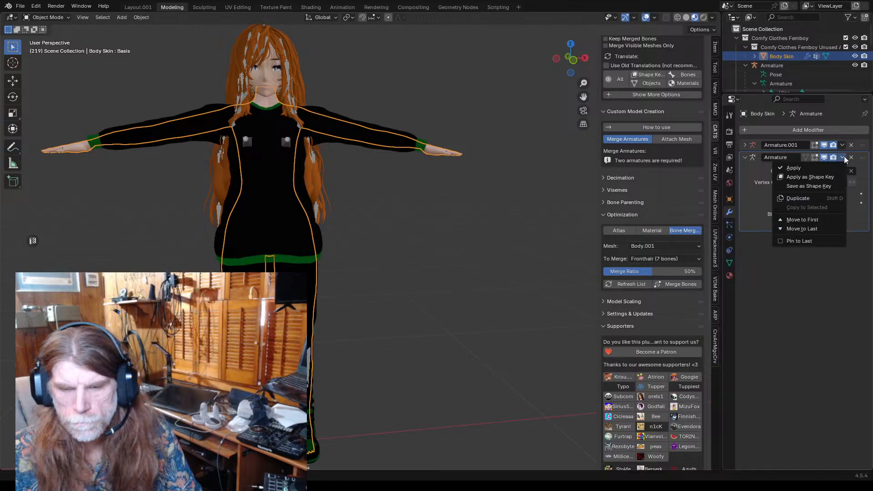
click(851, 157)
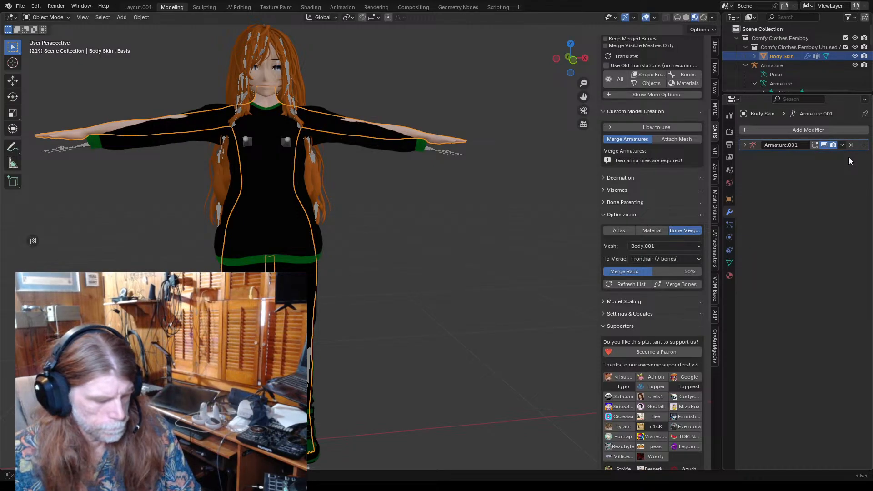
key(ctrl+z)
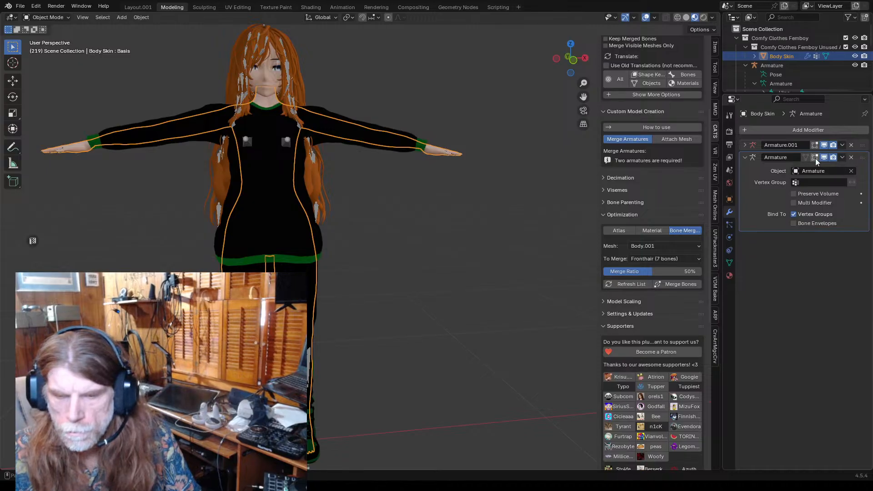
- Try to apply the Armature.001 modifier on Body Skin
click(842, 145)
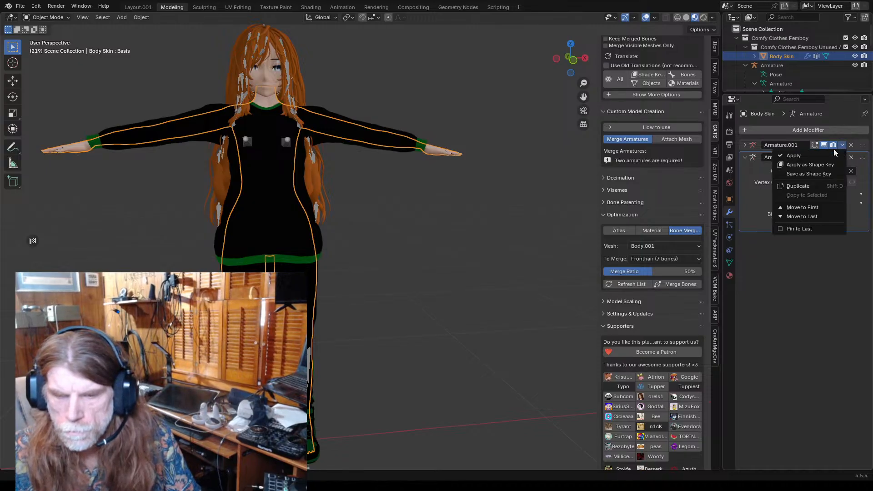
click(801, 154)
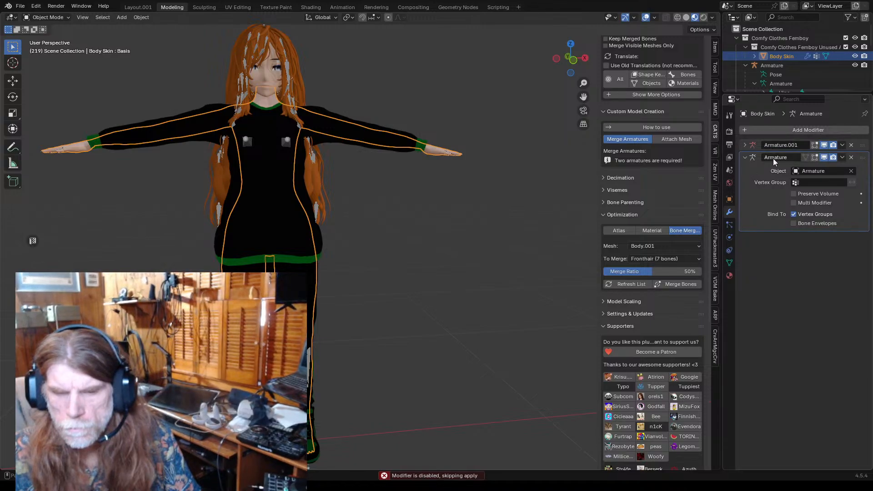
- Try to apply the Armature modifier on Body Skin
click(817, 146)
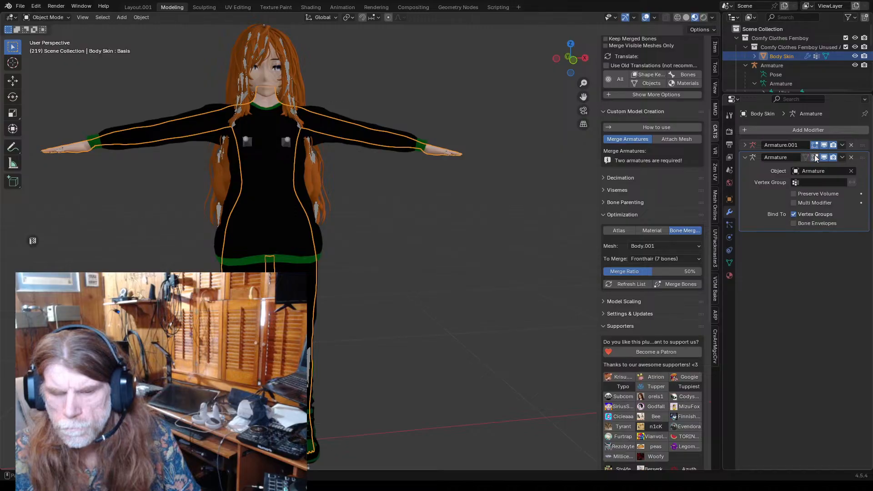
click(815, 145)
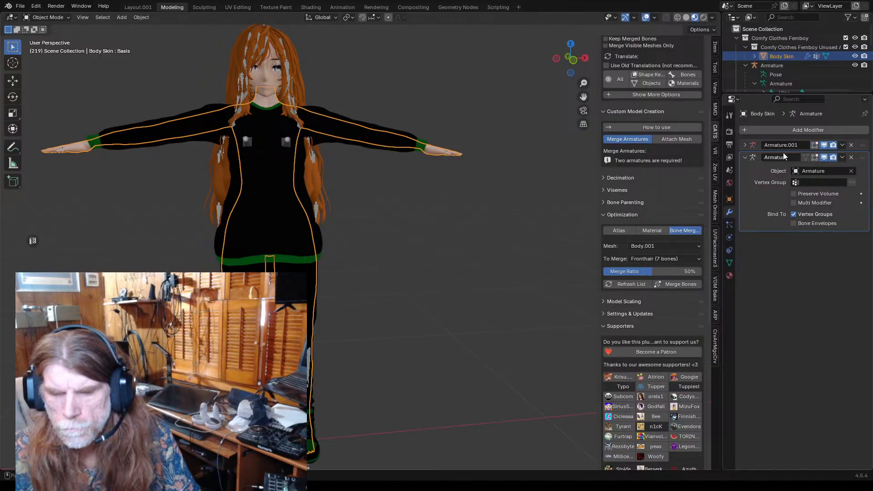
click(843, 158)
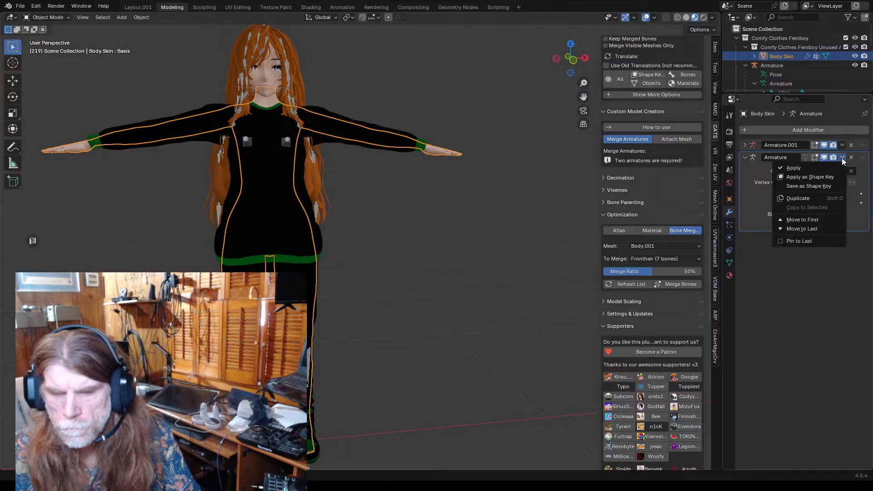
click(804, 168)
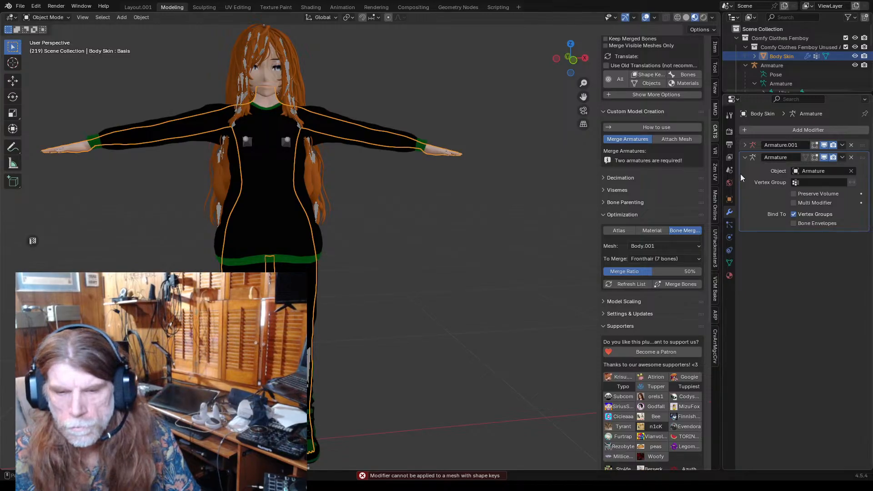
- Delete all shape keys from the Body Skin mesh
click(730, 224)
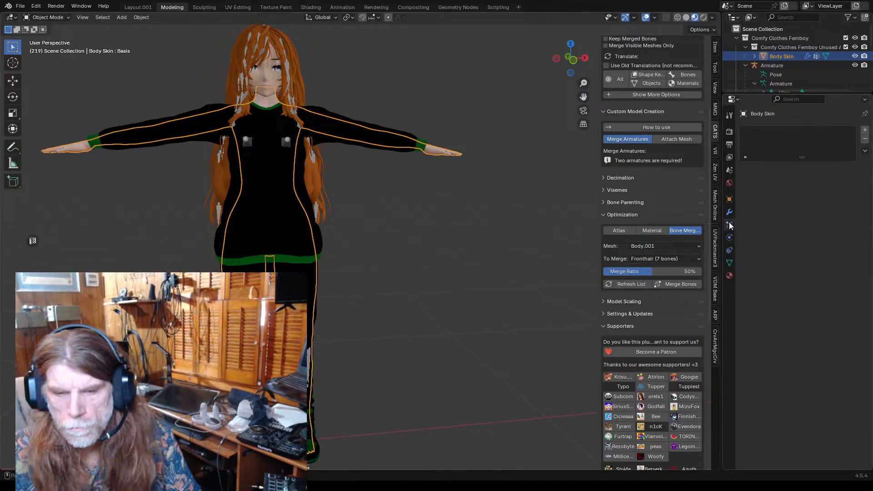
click(729, 263)
click(862, 264)
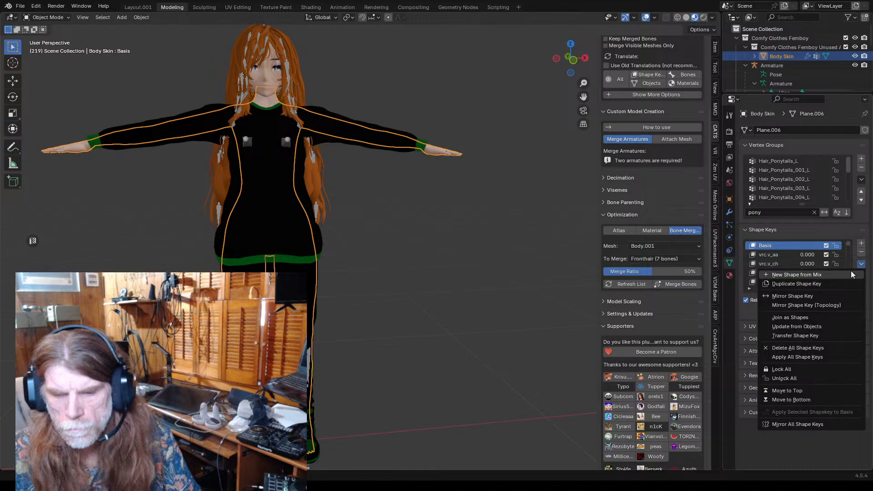
click(798, 349)
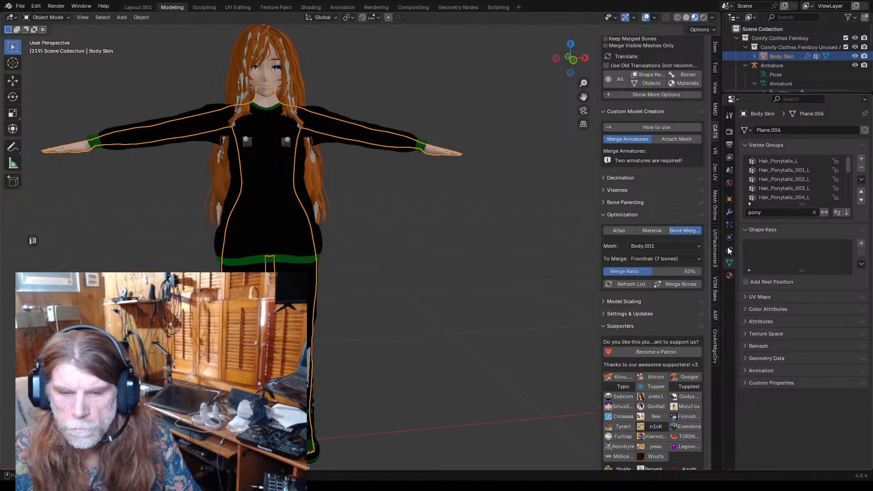
- Apply the Armature modifier on Body Skin, leaving Armature.001 in the modifier stack
click(730, 212)
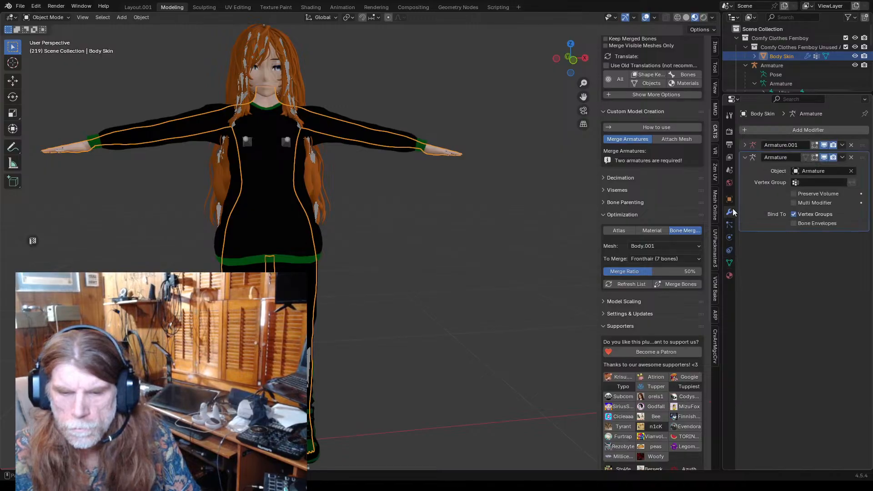
click(842, 158)
click(794, 168)
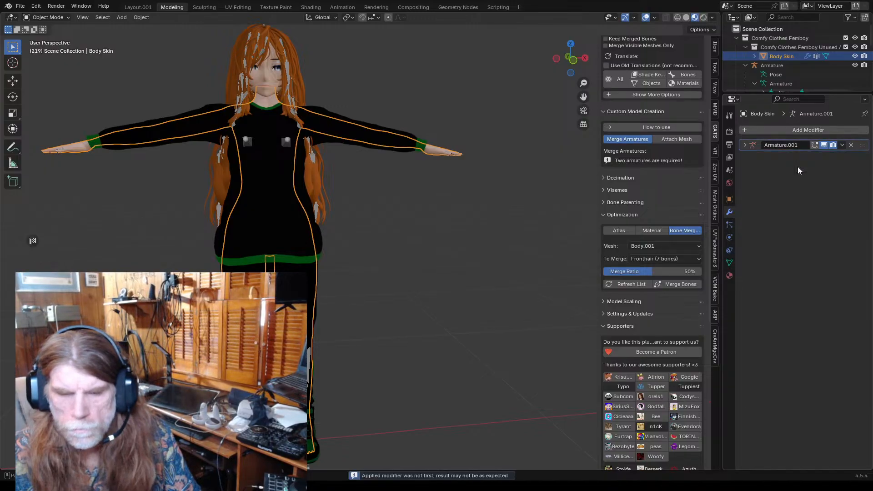
- Try assigning Armature as the target object of Body Skin's Armature.001 modifier, and undo the assignment
click(842, 145)
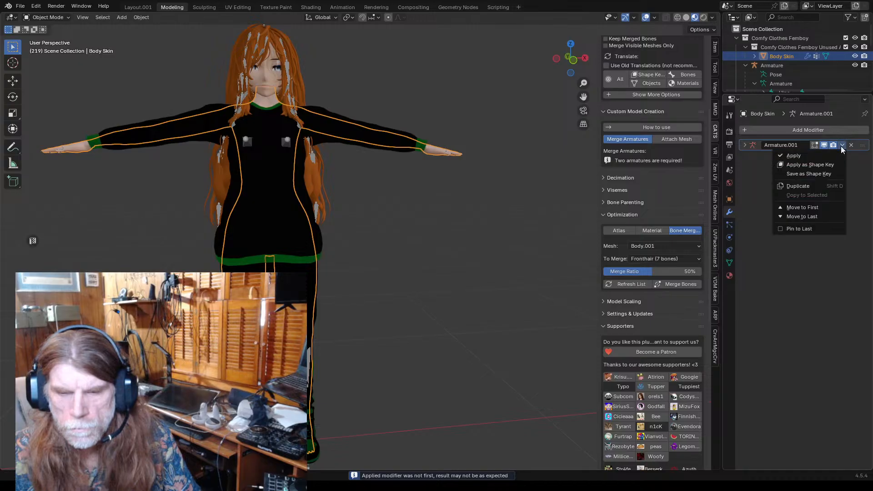
click(842, 146)
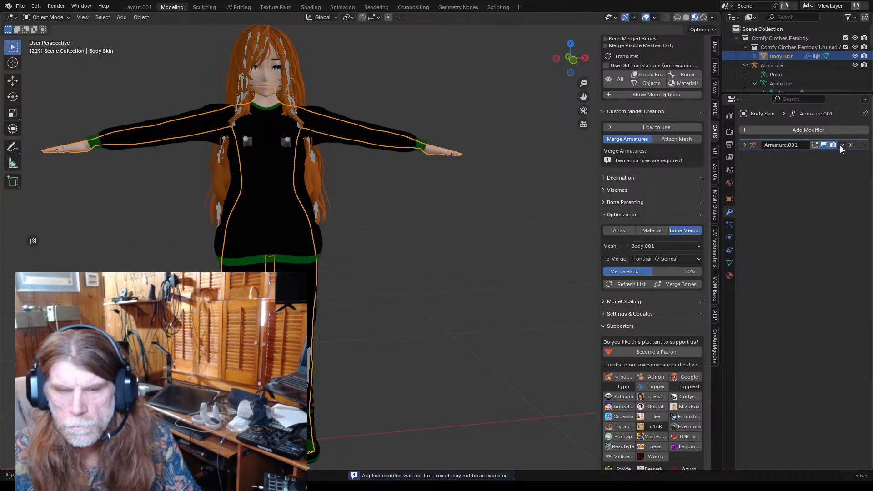
click(745, 145)
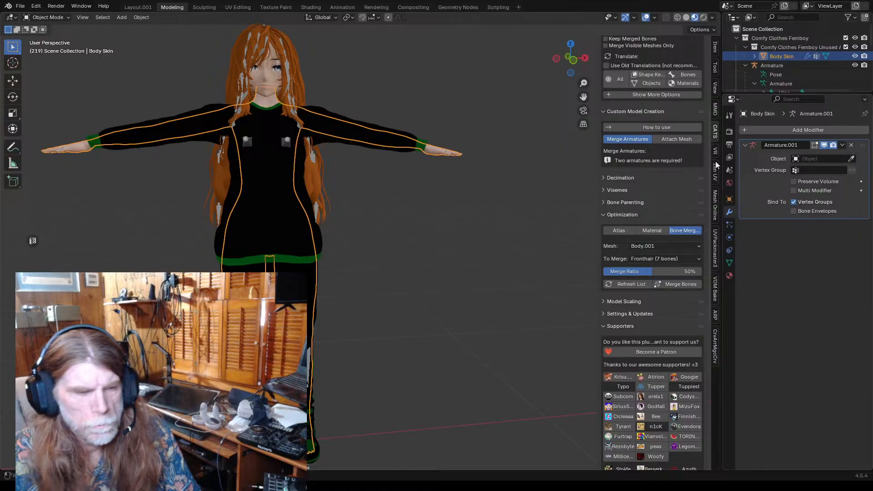
click(288, 142)
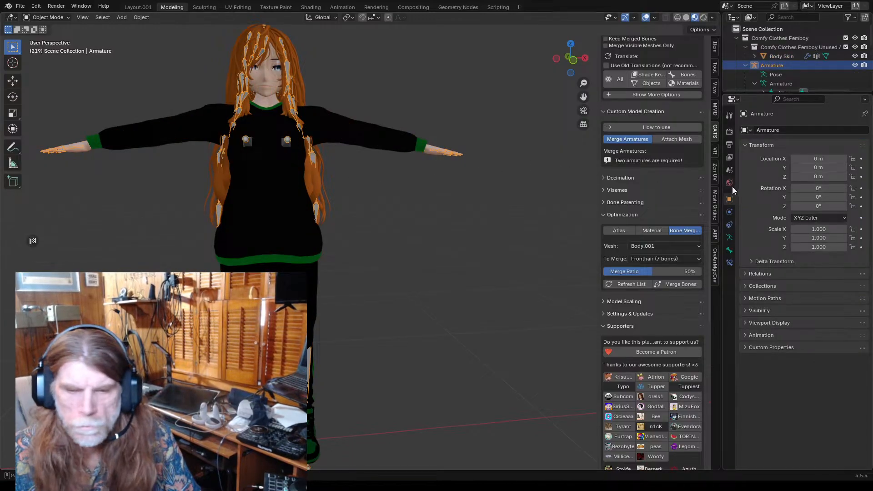
click(430, 152)
click(730, 212)
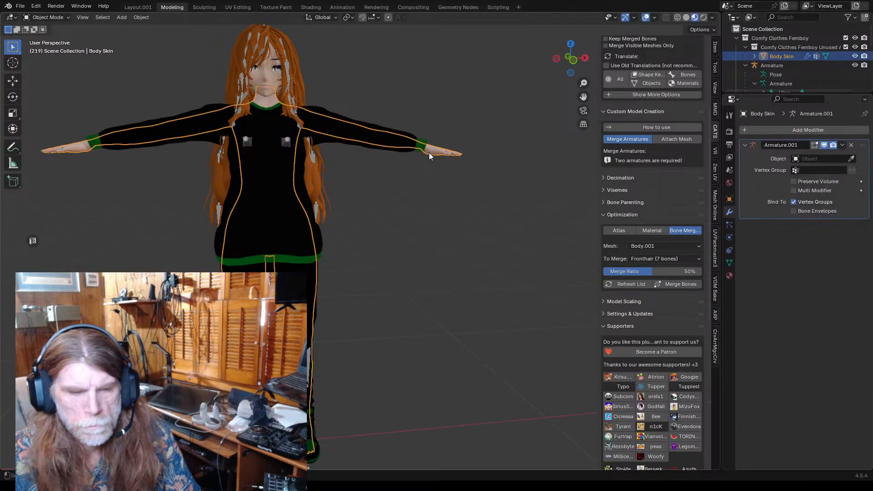
click(797, 159)
click(782, 174)
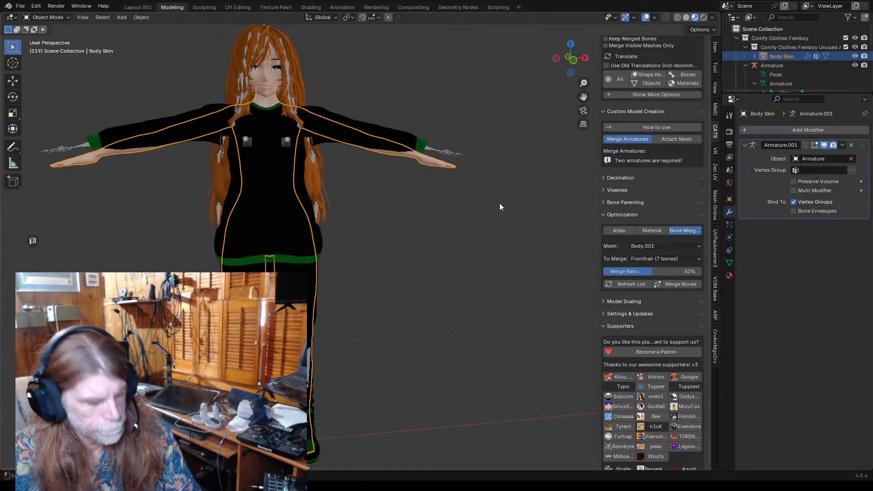
key(ctrl+z)
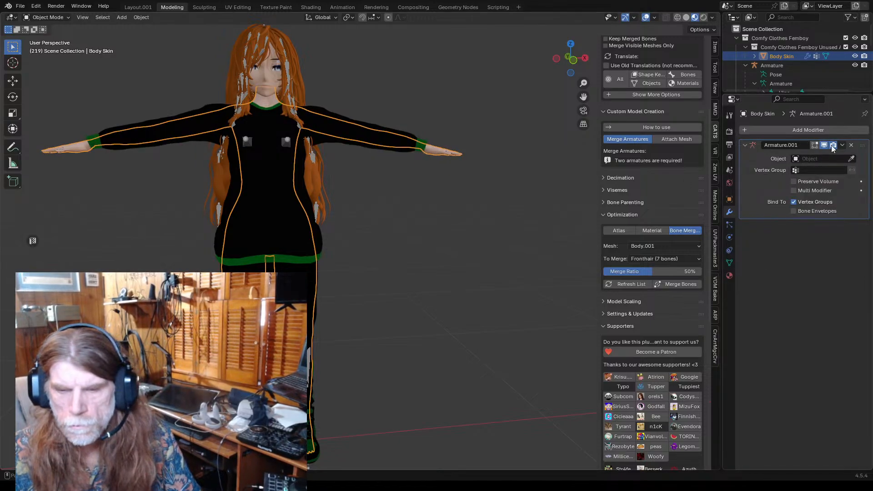
- Remove the Armature.001 modifier from Body Skin
click(851, 146)
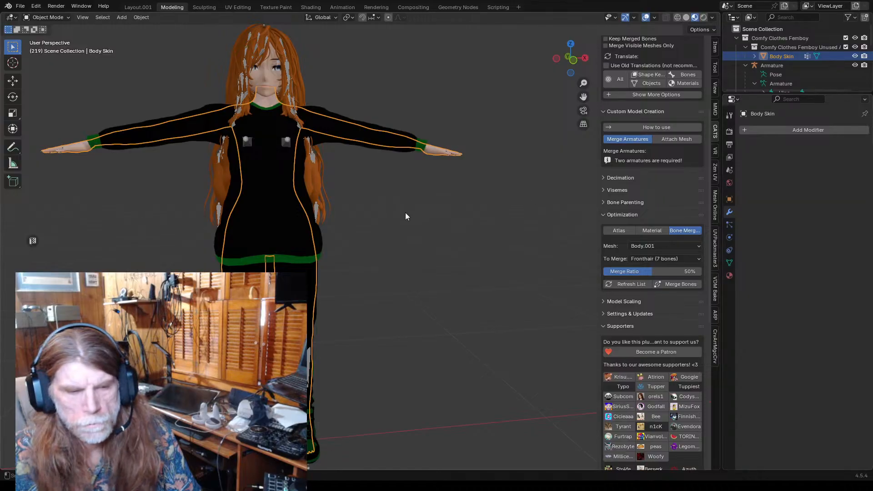
click(443, 206)
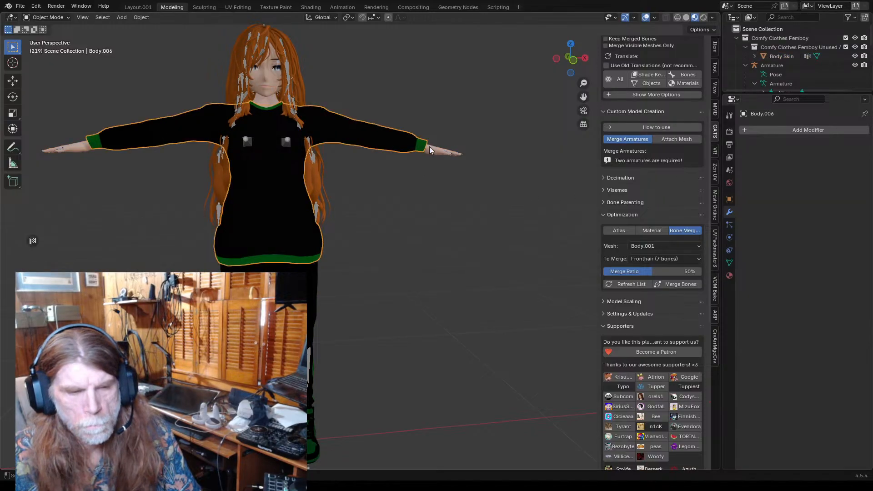
- Try parenting Body Skin to the Armature with automatic weights, and undo the parenting
click(391, 142)
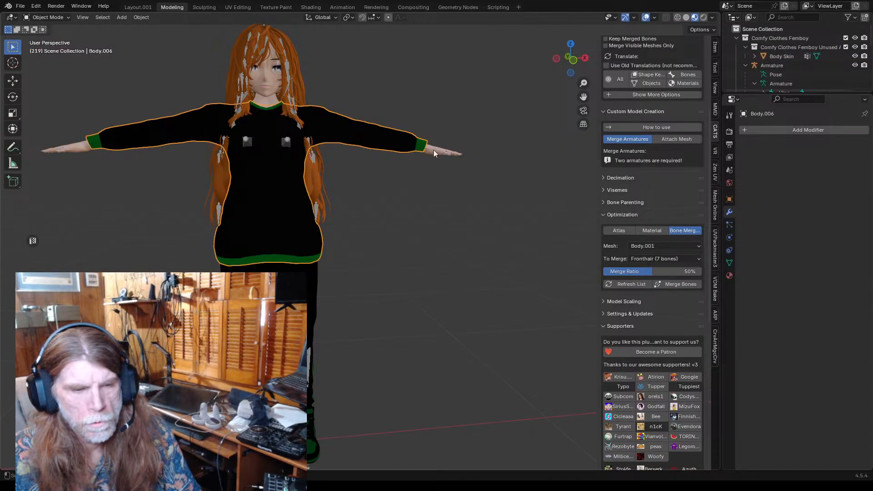
scroll(259, 118, up, 1)
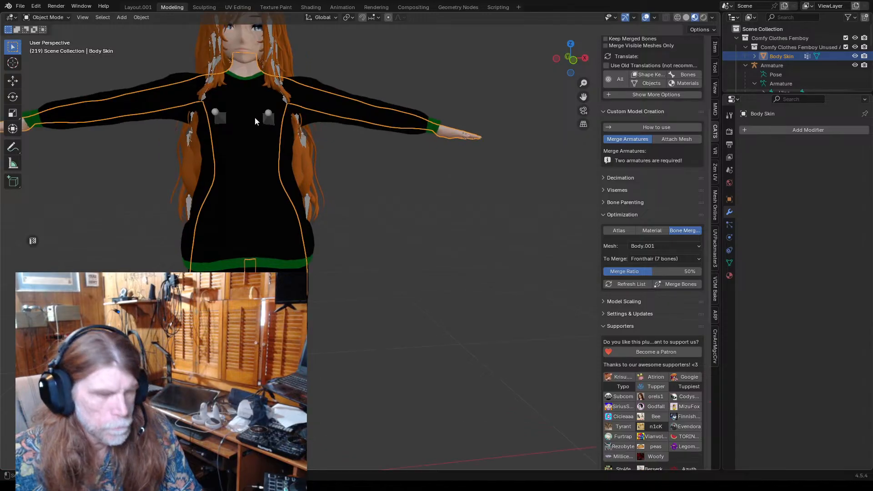
shift+click(265, 116)
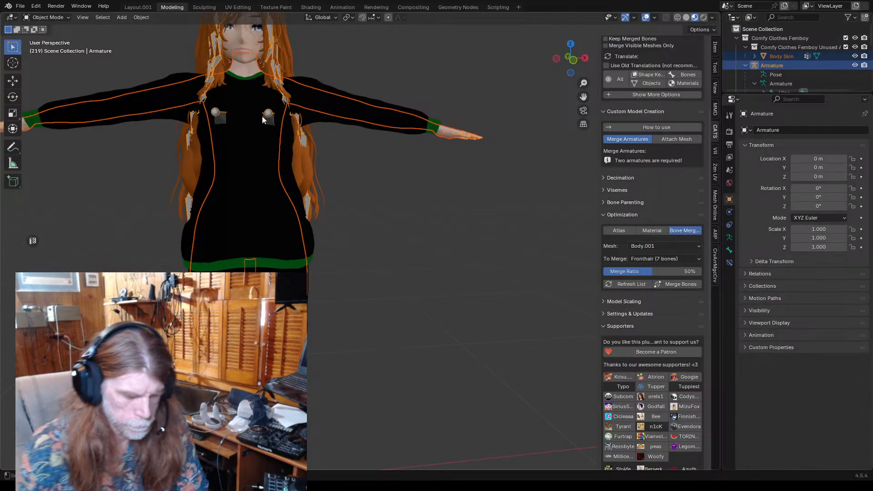
key(ctrl+p)
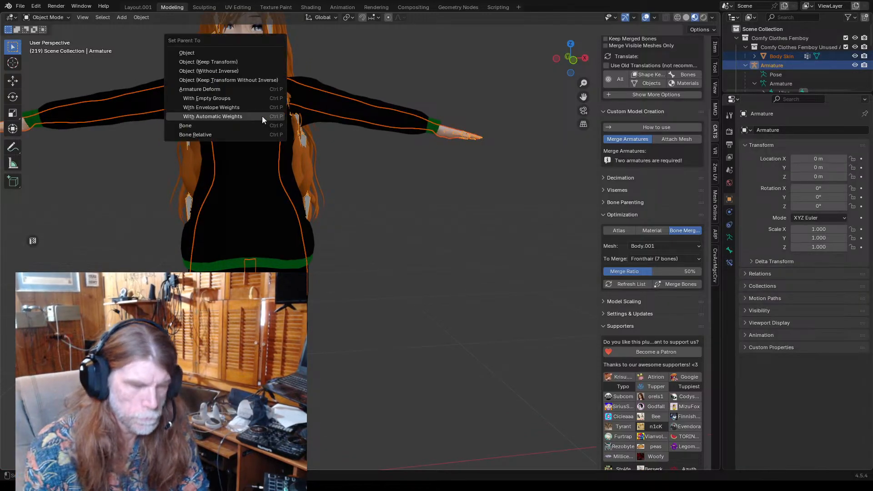
click(232, 117)
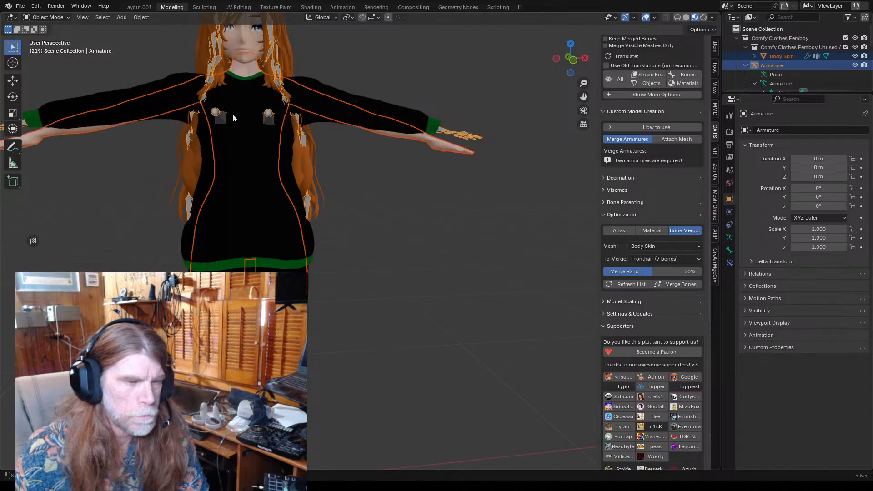
key(ctrl+z)
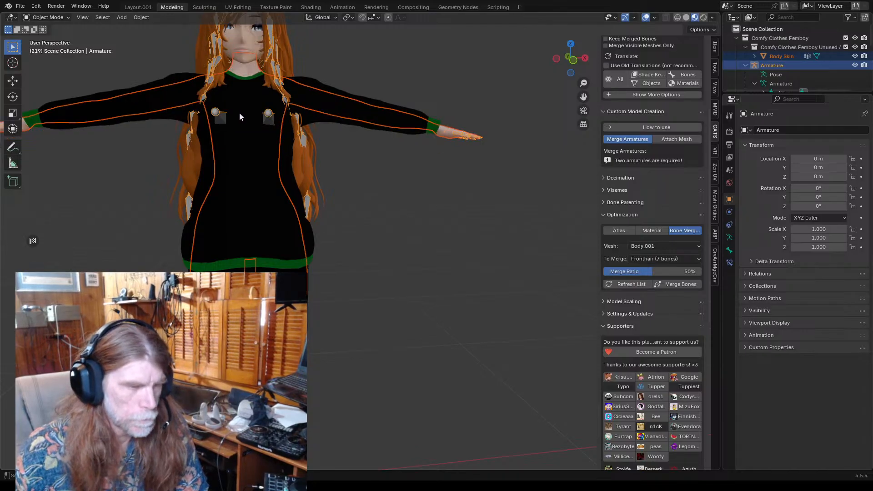
- Try parenting Body Skin to the Armature with plain Armature Deform, and undo the parenting
click(446, 134)
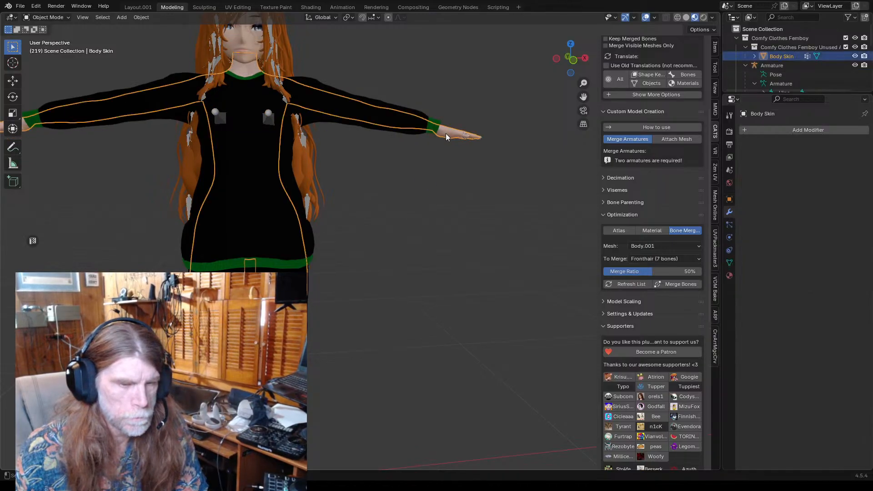
click(272, 67)
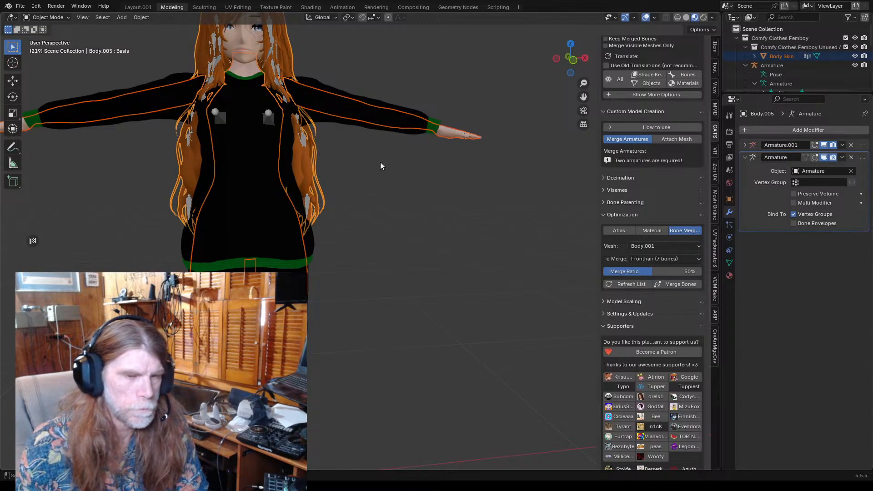
click(439, 133)
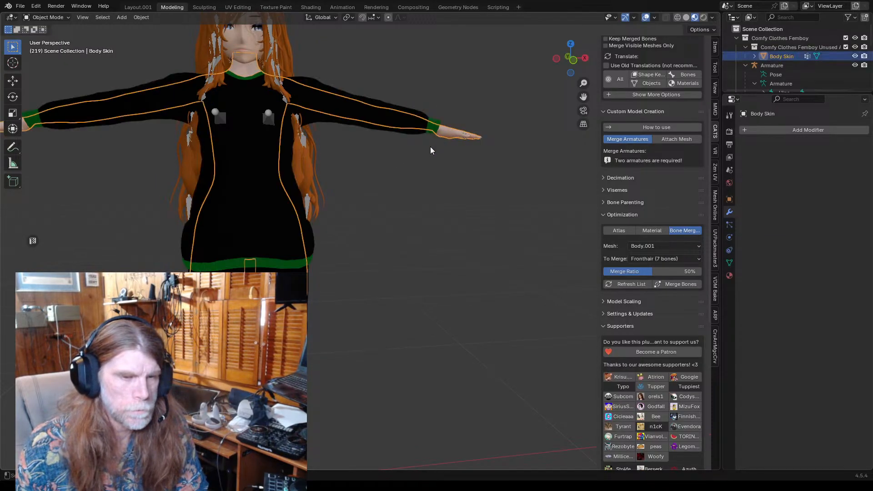
shift+click(269, 118)
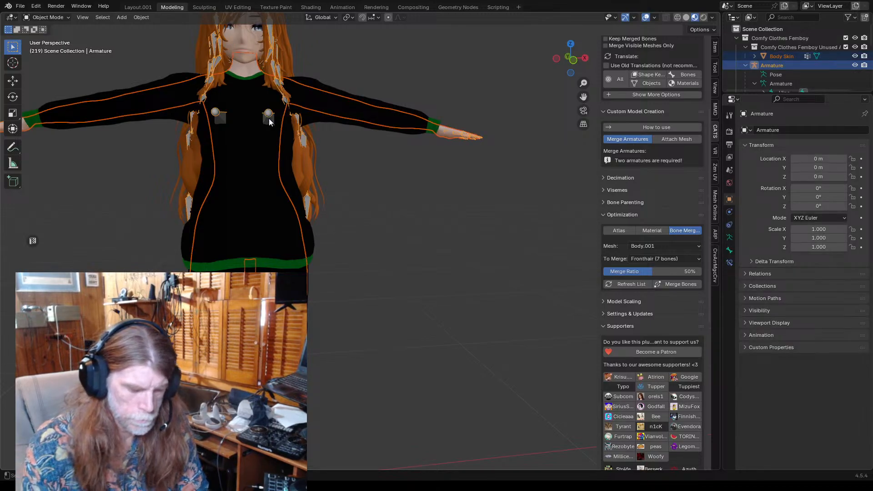
key(ctrl+p)
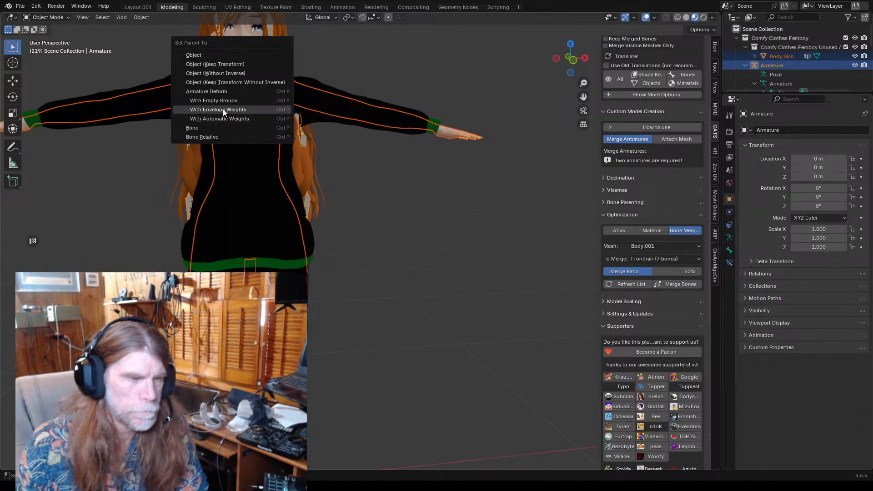
click(218, 92)
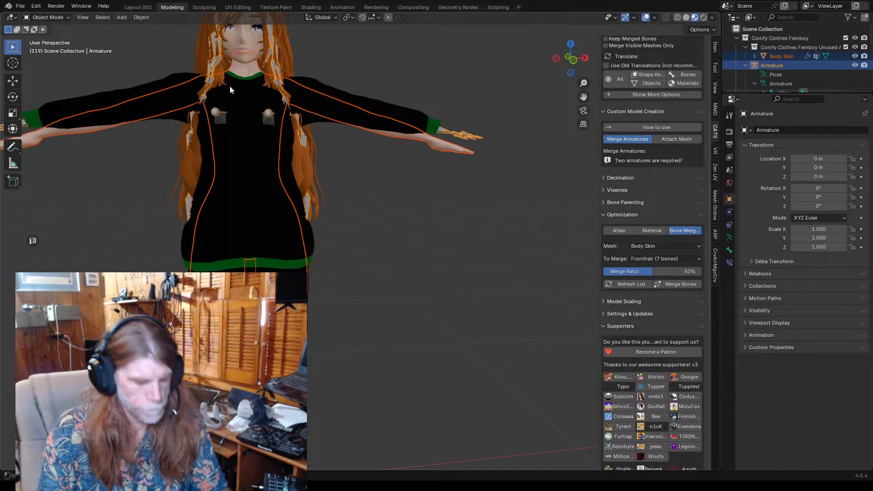
key(ctrl+z)
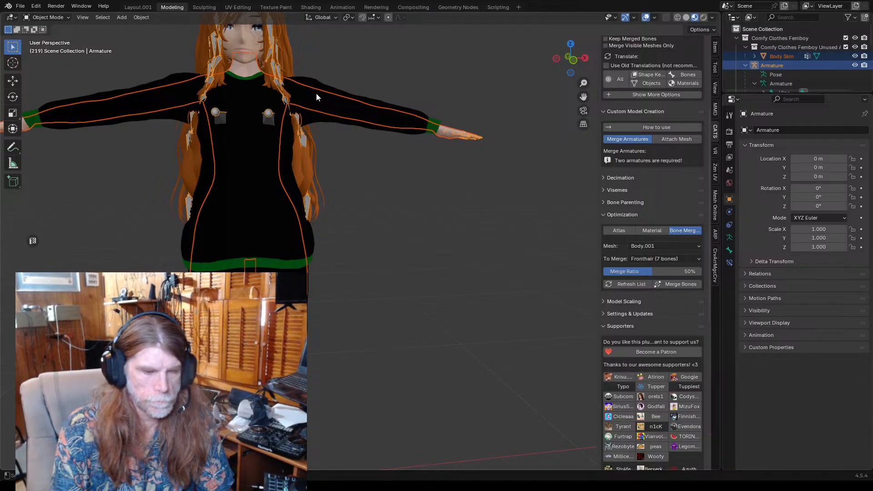
- Try parenting Body Skin to the Armature with envelope weights, undo the parenting, and deselect everything
key(ctrl+p)
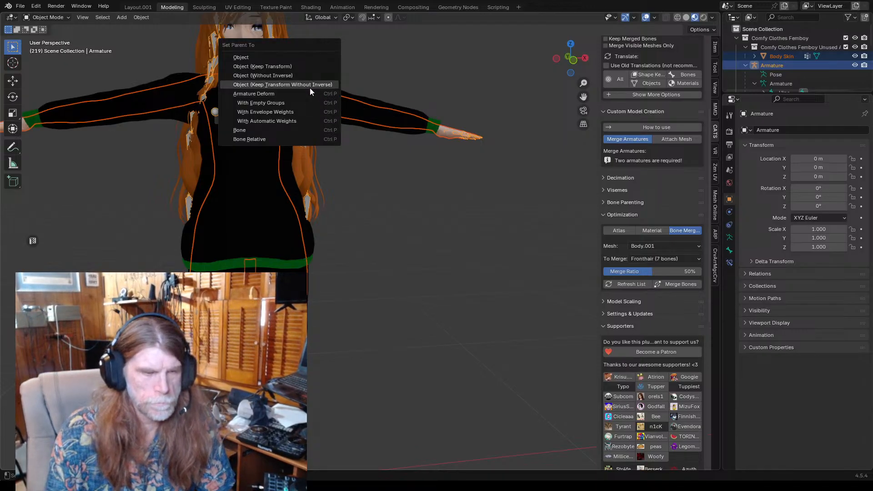
click(277, 112)
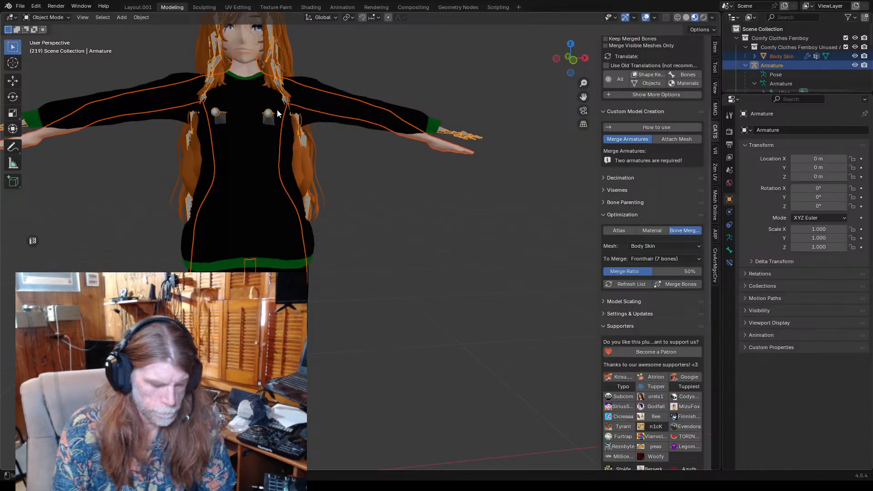
key(ctrl+z)
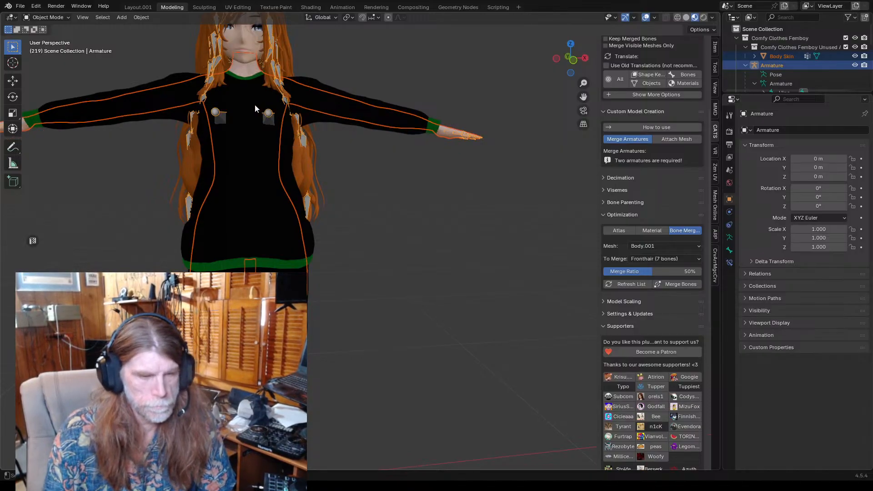
click(355, 156)
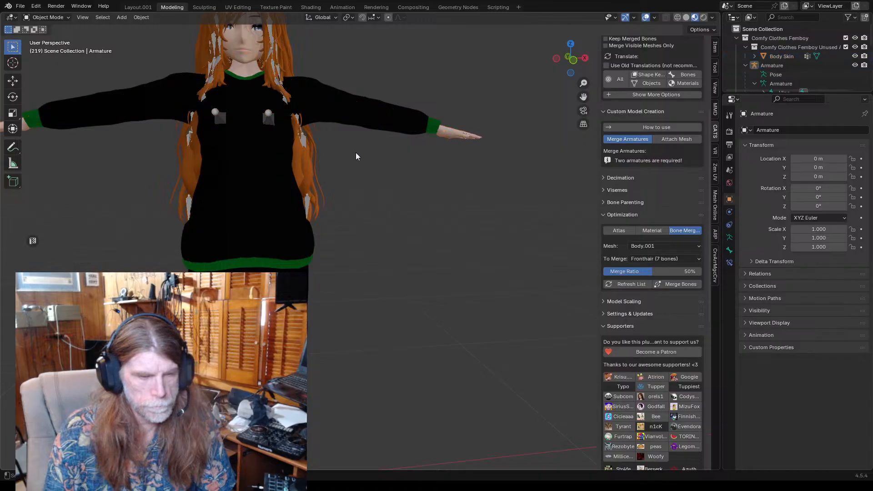
- Try parenting Body Skin to the Armature using Armature Deform With Empty Groups
click(442, 135)
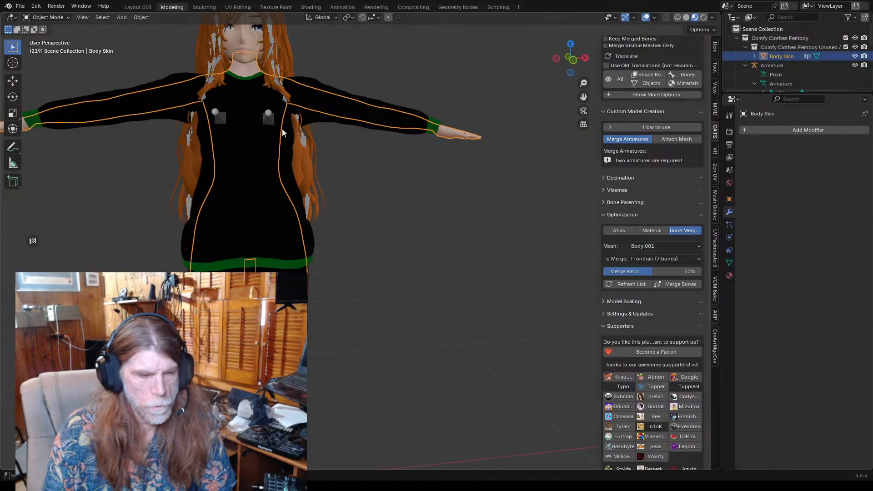
click(366, 153)
click(443, 133)
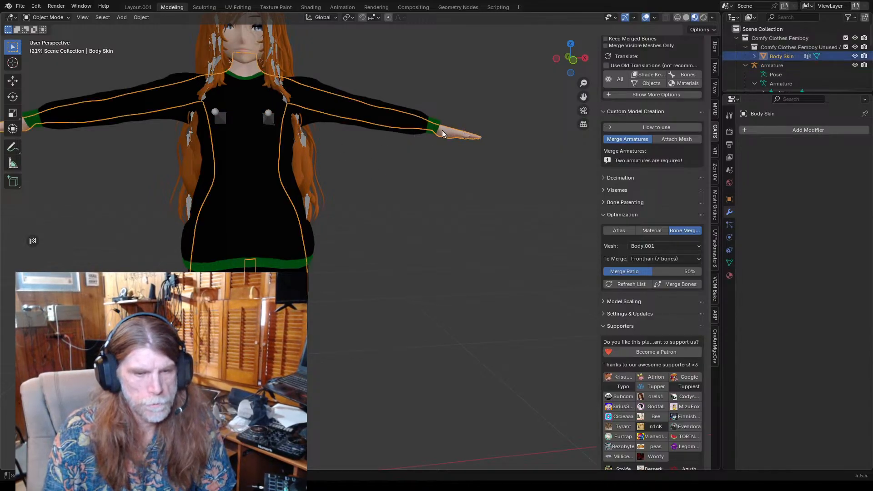
shift+click(267, 116)
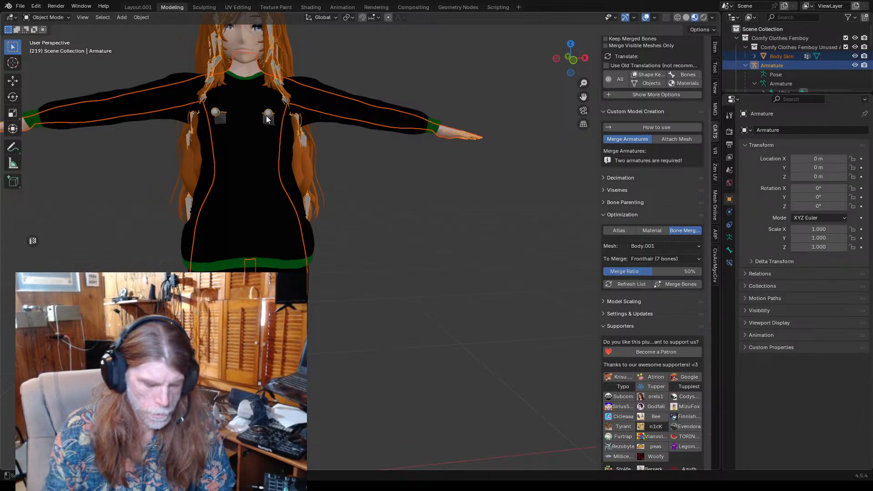
key(ctrl+p)
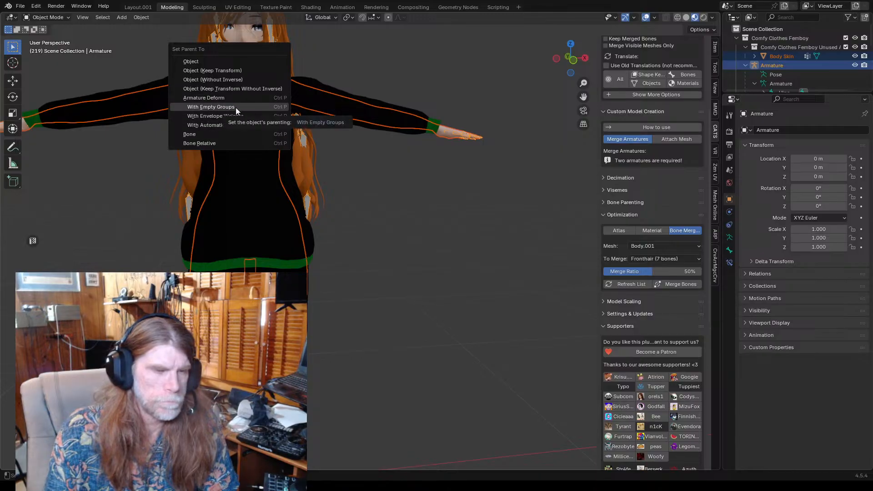
click(267, 107)
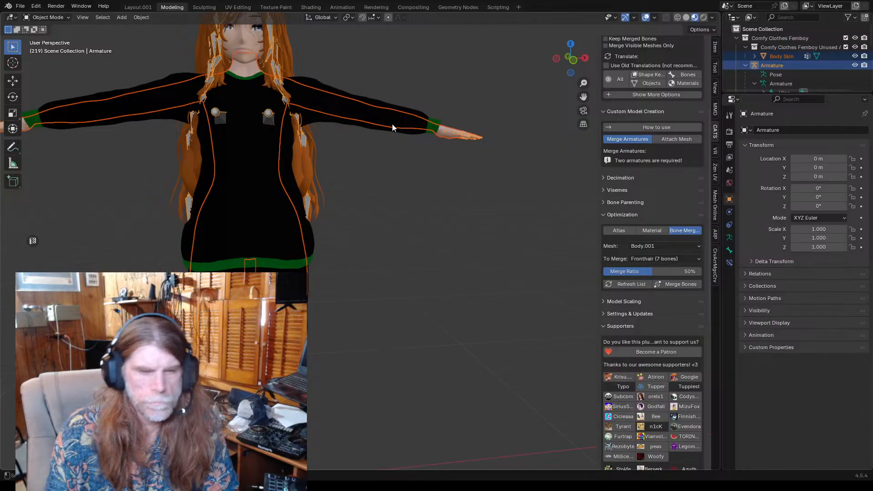
middle_drag(472, 176, 479, 194)
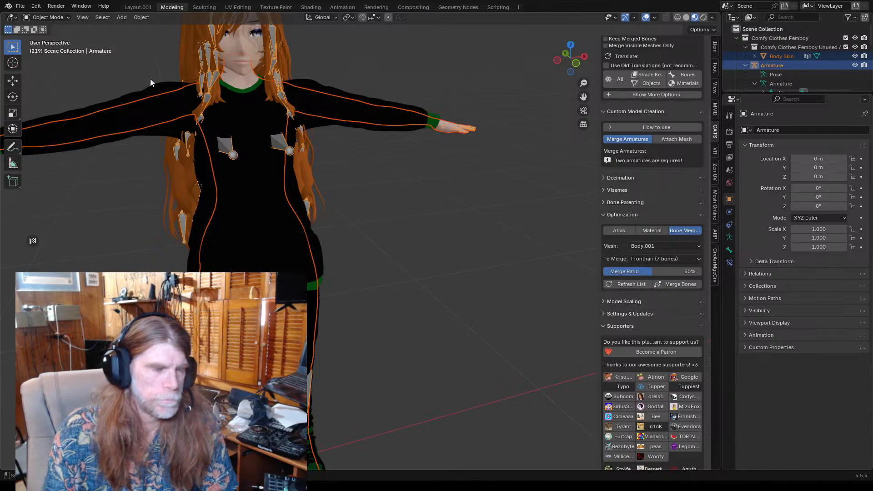
scroll(306, 147, down, 2)
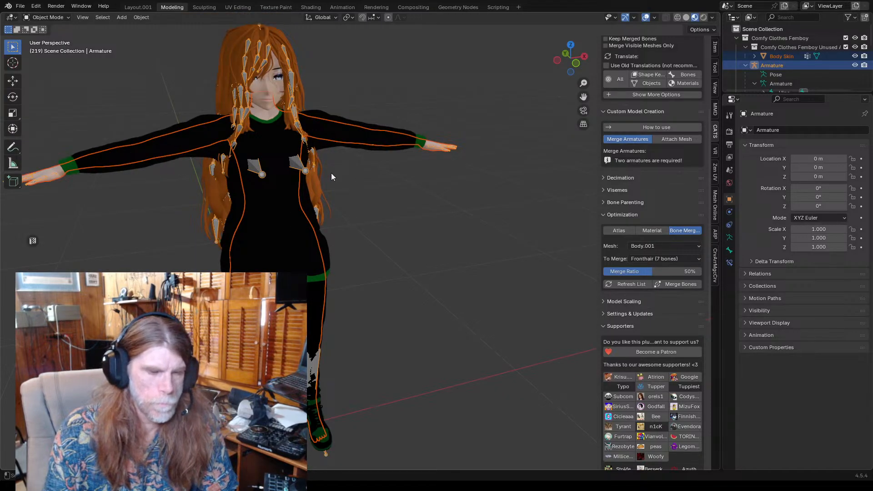
middle_drag(332, 173, 312, 165)
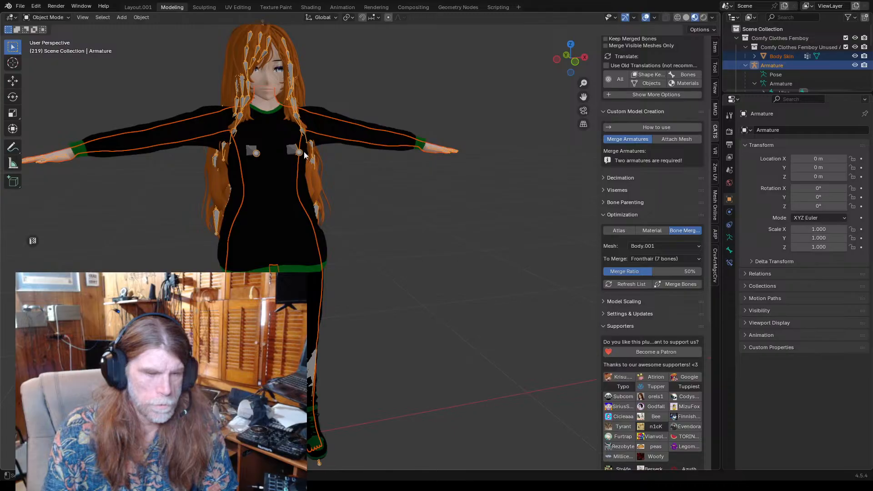
scroll(299, 146, up, 1)
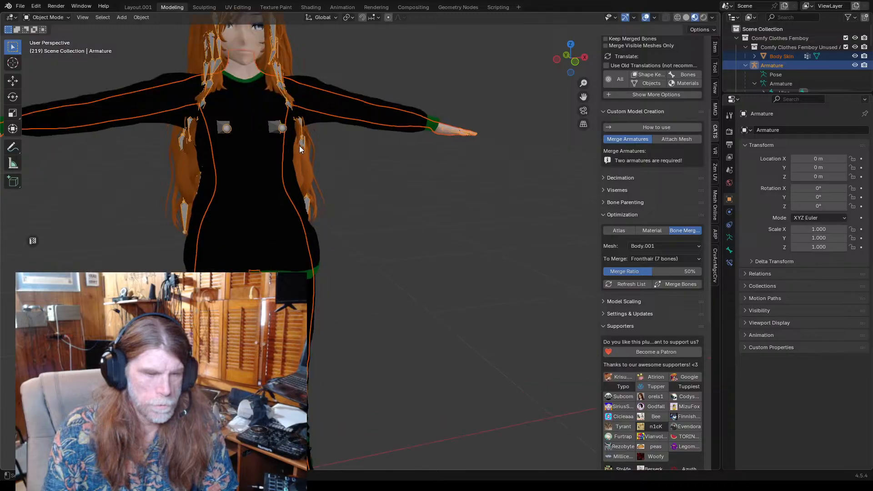
- Check the breast.R bone of the Armature in Edit Mode, return to Object Mode, and deselect everything
click(273, 129)
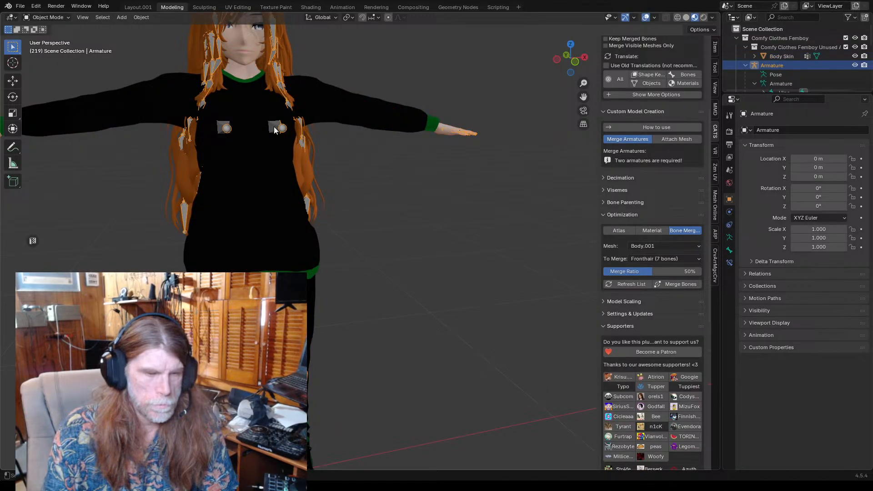
click(38, 17)
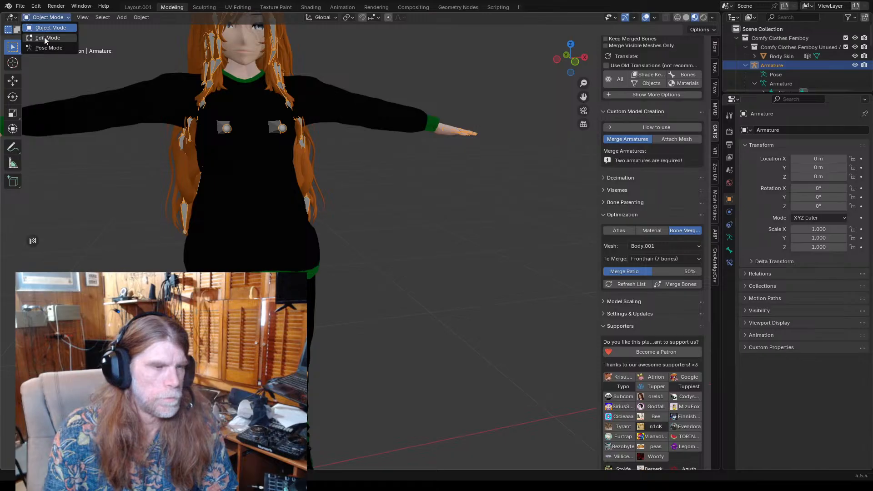
click(45, 38)
click(226, 132)
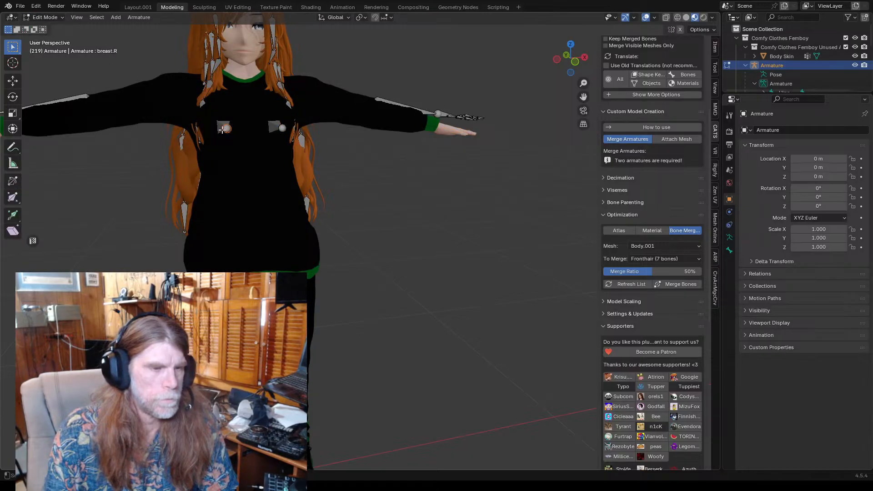
click(41, 19)
click(44, 25)
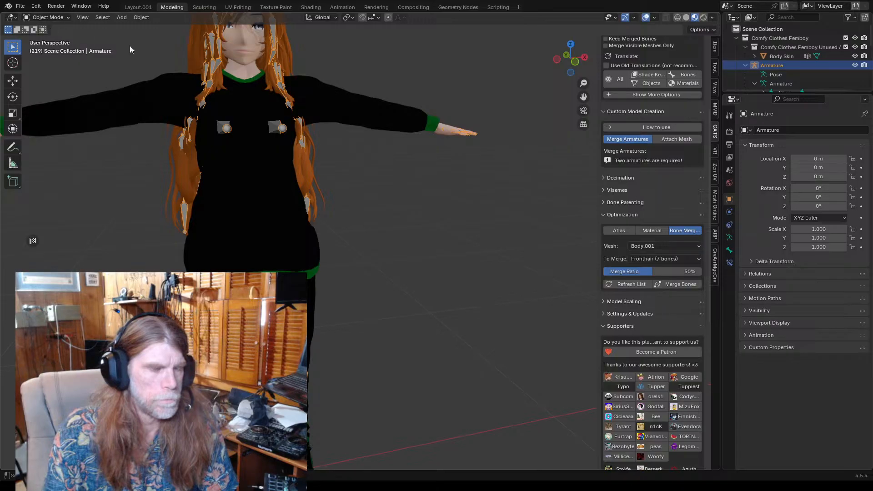
scroll(129, 45, down, 3)
click(358, 170)
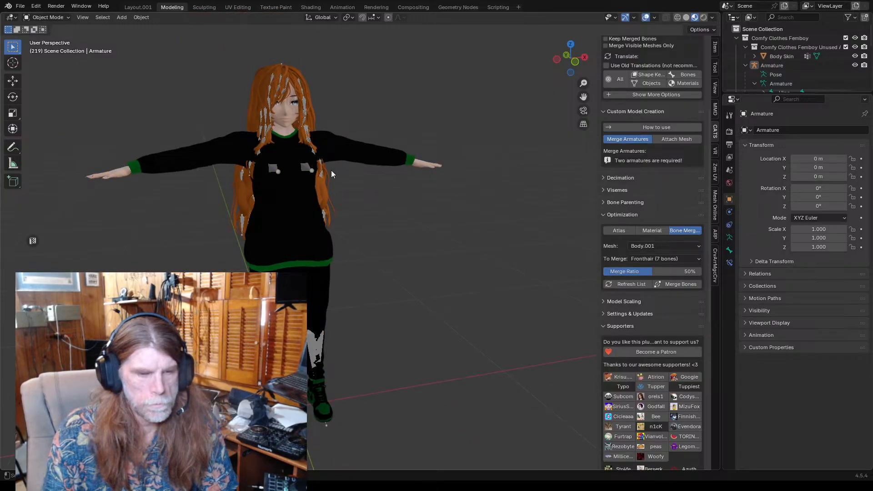
- Select Body Skin and snap the 3D cursor to the world origin
click(370, 153)
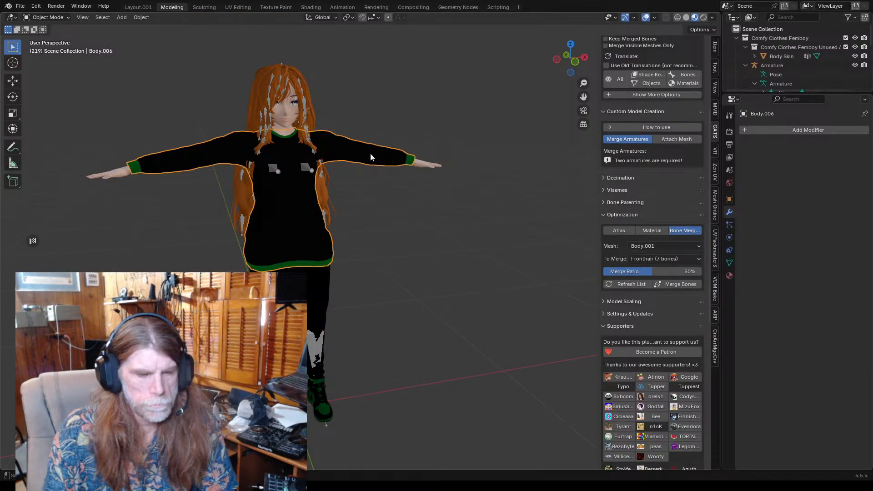
click(426, 164)
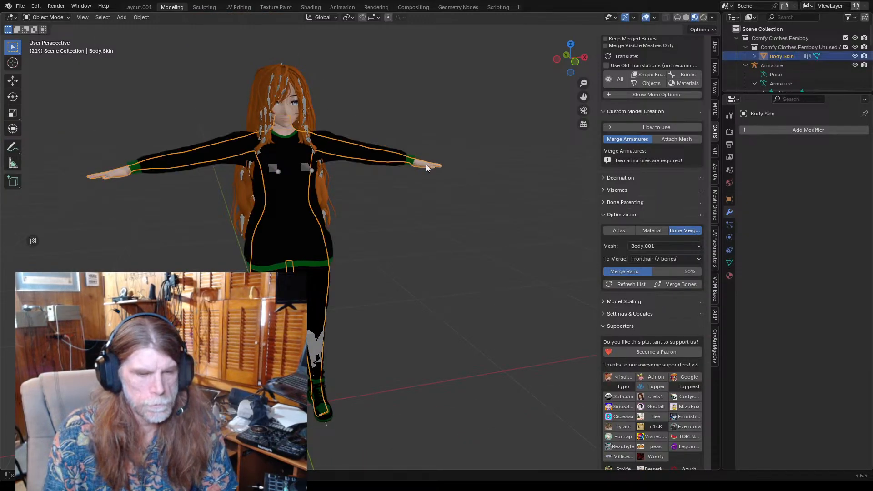
click(140, 17)
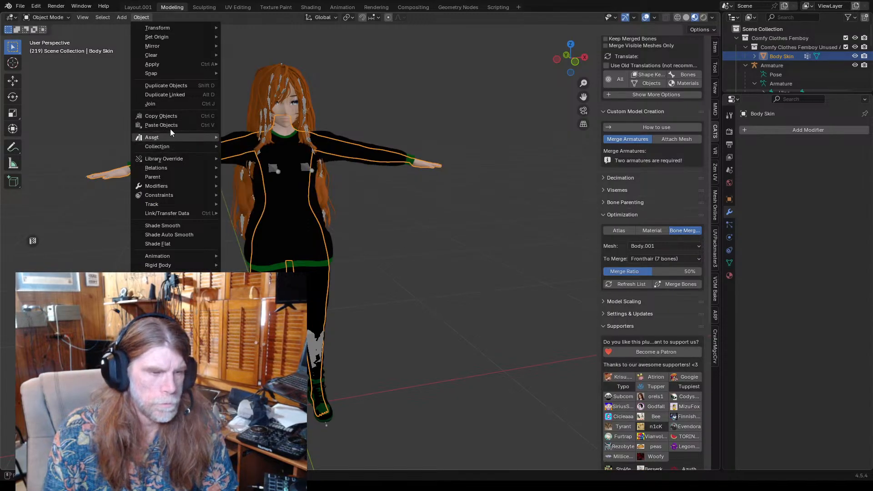
mouse_move(165, 147)
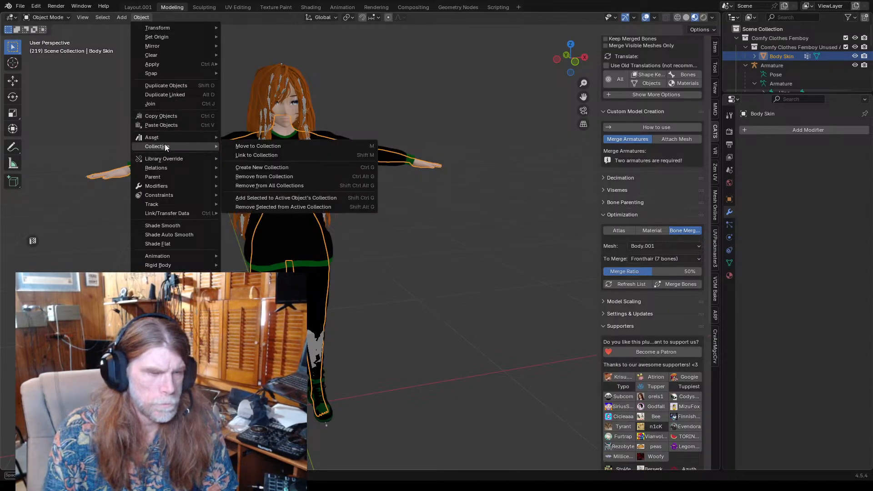
mouse_move(157, 73)
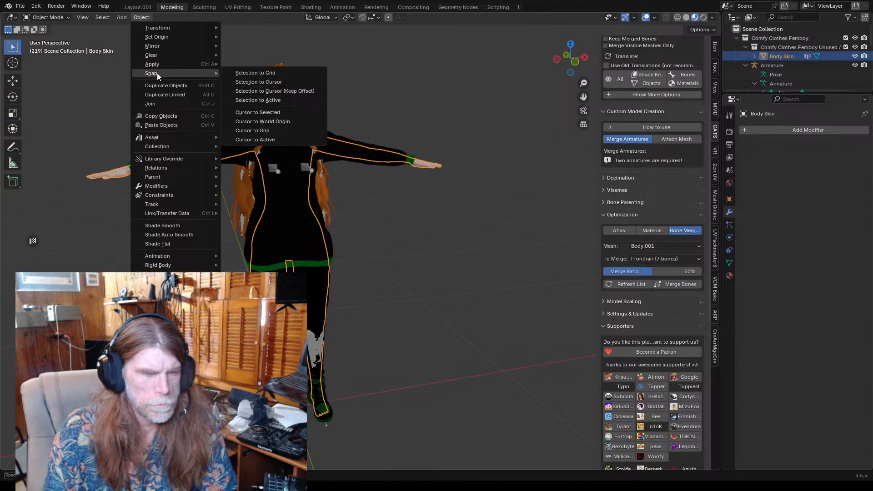
click(247, 121)
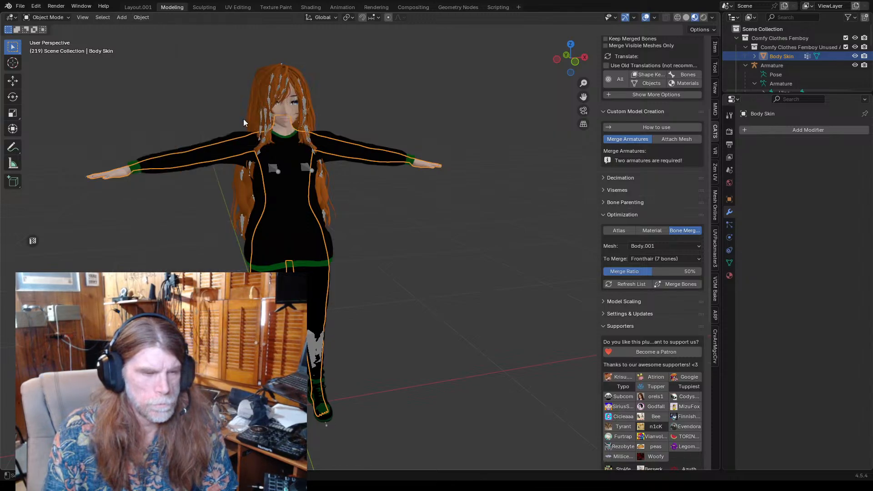
- Set Body Skin's origin to the 3D cursor and deselect the mesh
click(142, 18)
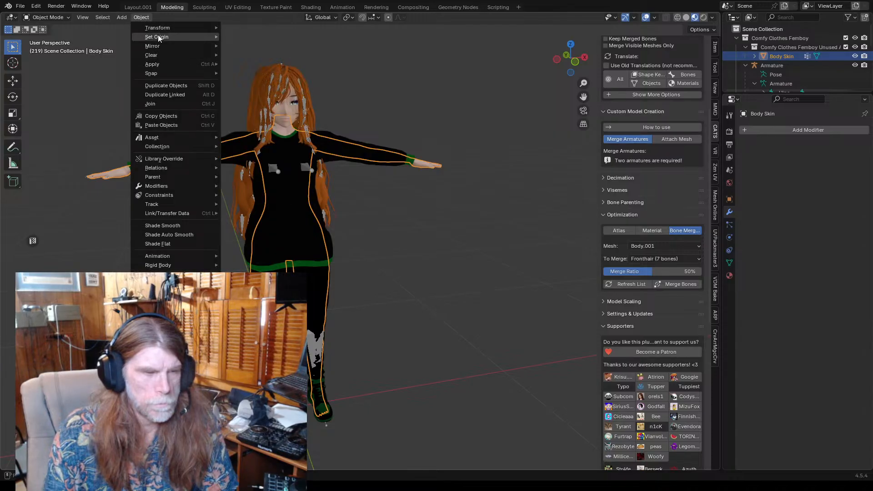
mouse_move(159, 37)
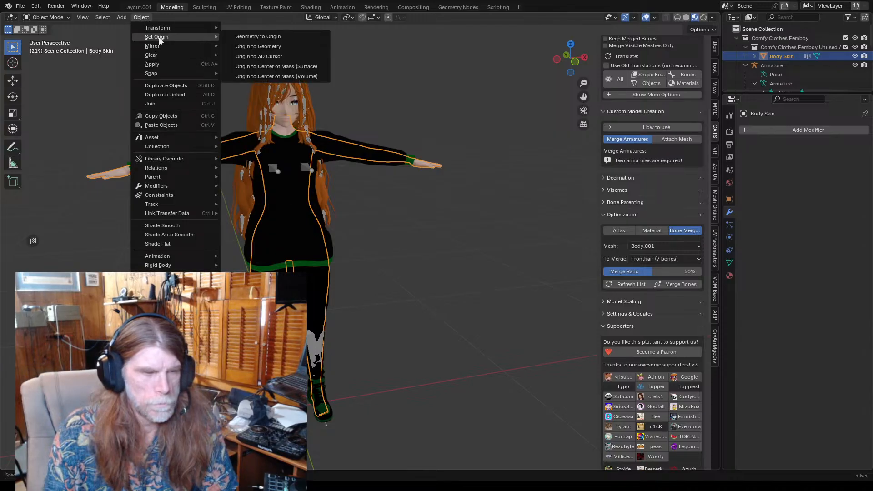
click(264, 56)
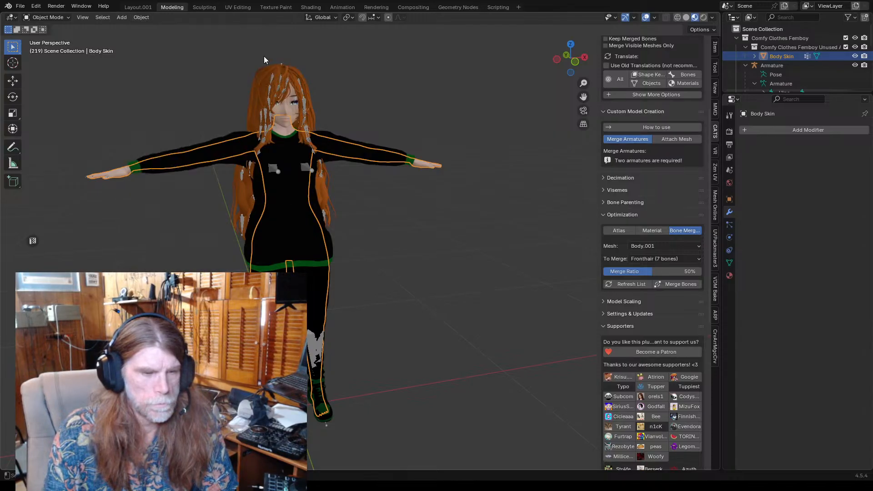
click(174, 193)
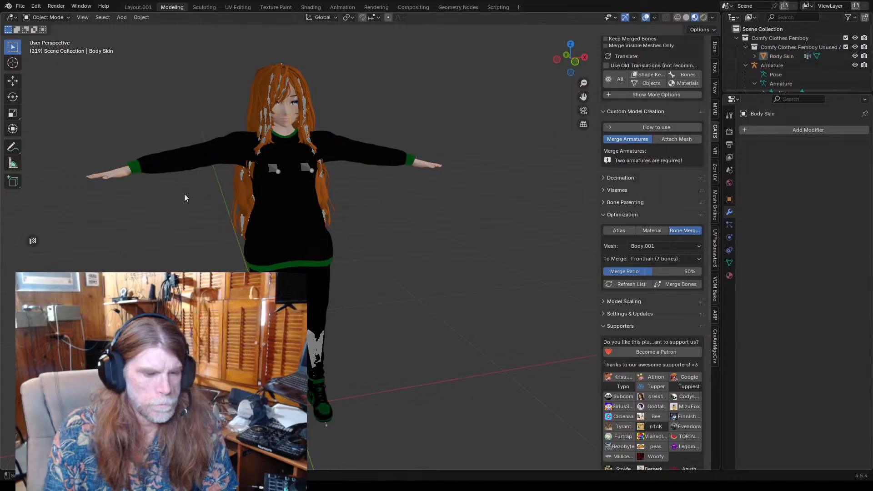
- Set the origin of the sweater mesh Body.006 to the 3D cursor and deselect it
click(295, 204)
click(141, 17)
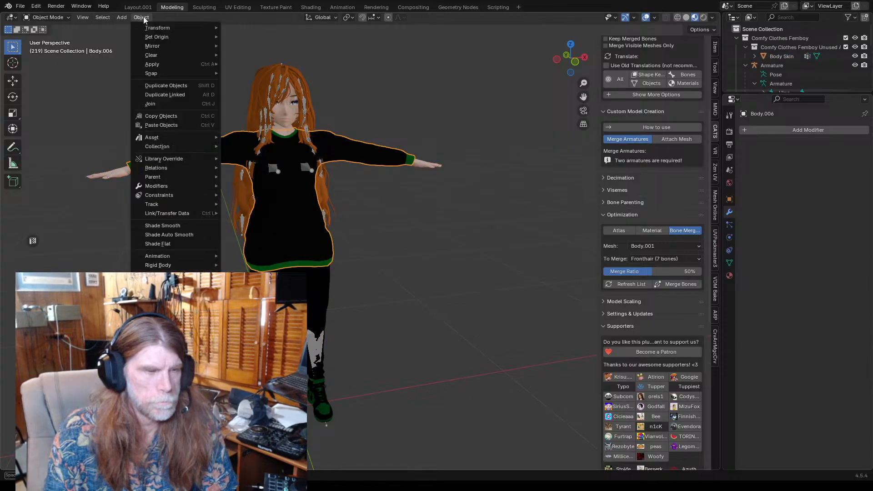
mouse_move(159, 38)
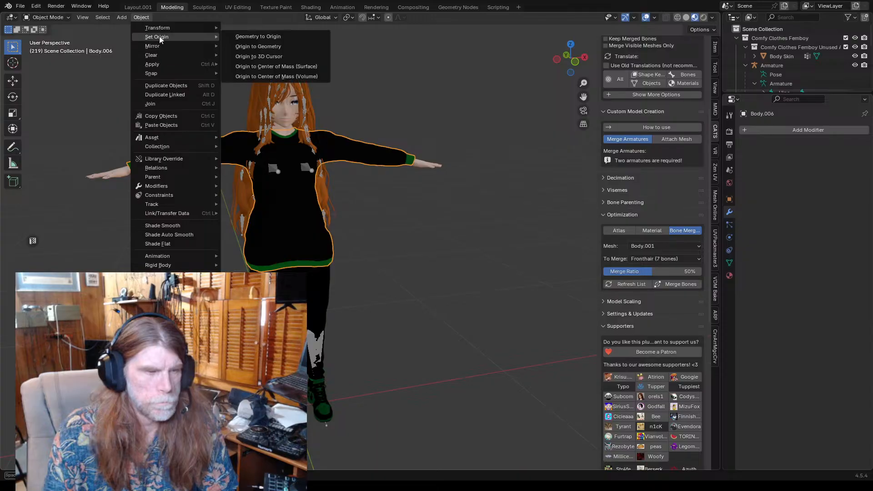
click(263, 57)
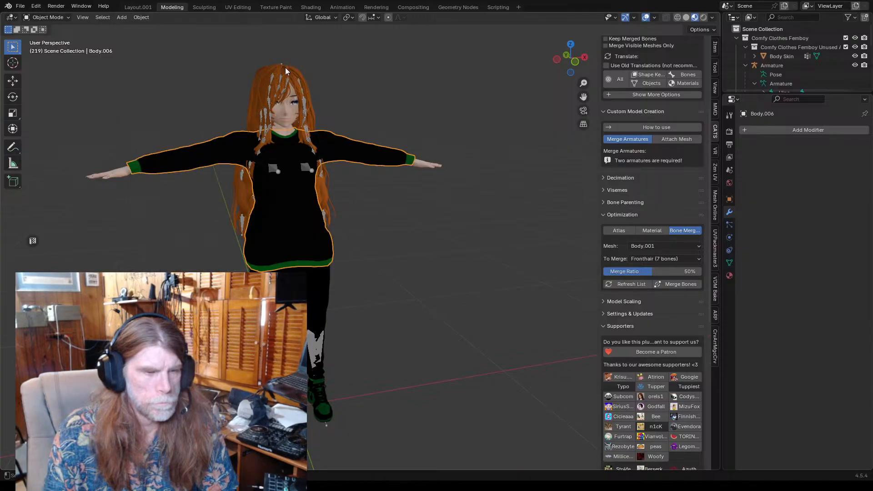
click(364, 94)
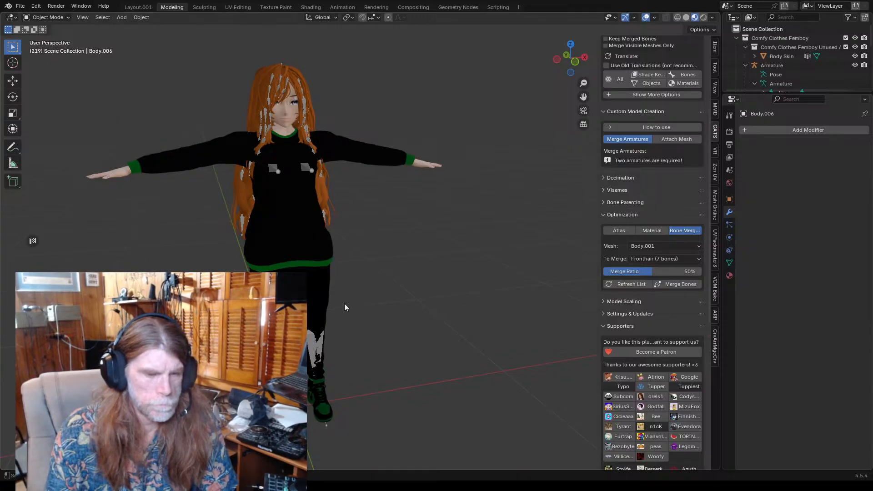
- Apply all transforms to Body Skin and deselect everything
click(423, 167)
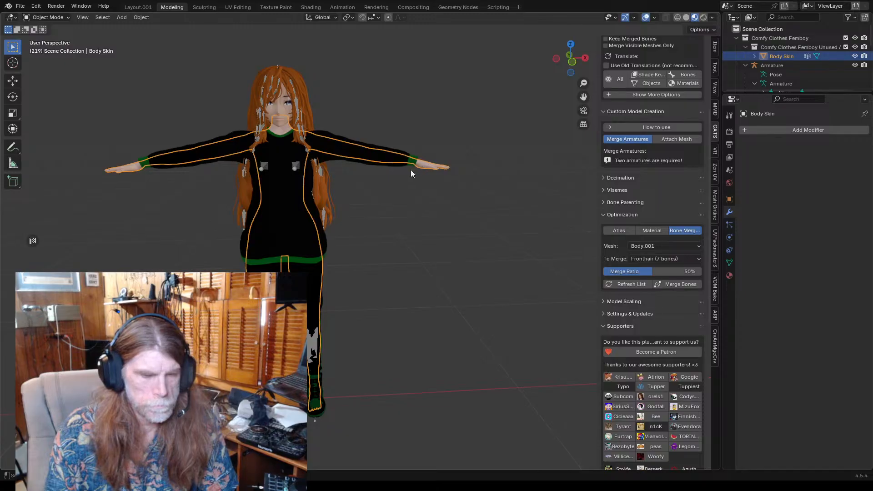
key(ctrl+a)
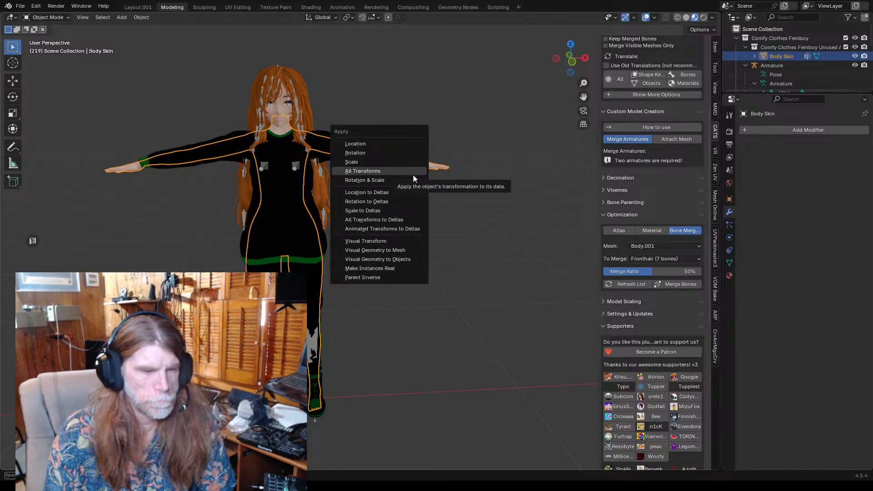
click(370, 171)
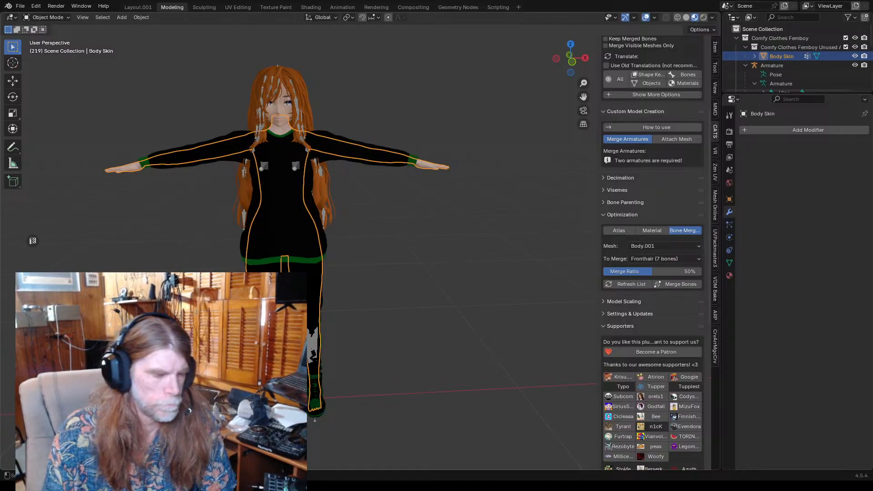
scroll(360, 246, down, 2)
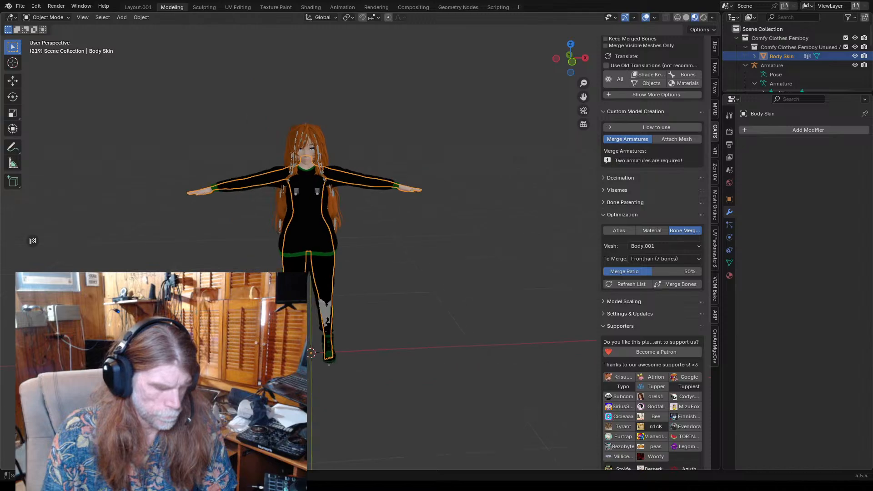
scroll(360, 247, up, 3)
key(alt+a)
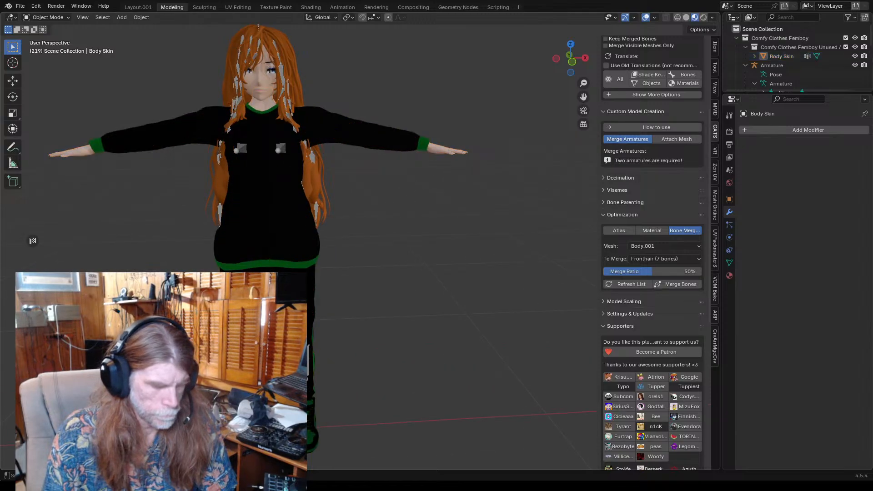
- Apply all transforms to the sweater mesh Body.006 and deselect it
middle_drag(360, 260, 344, 248)
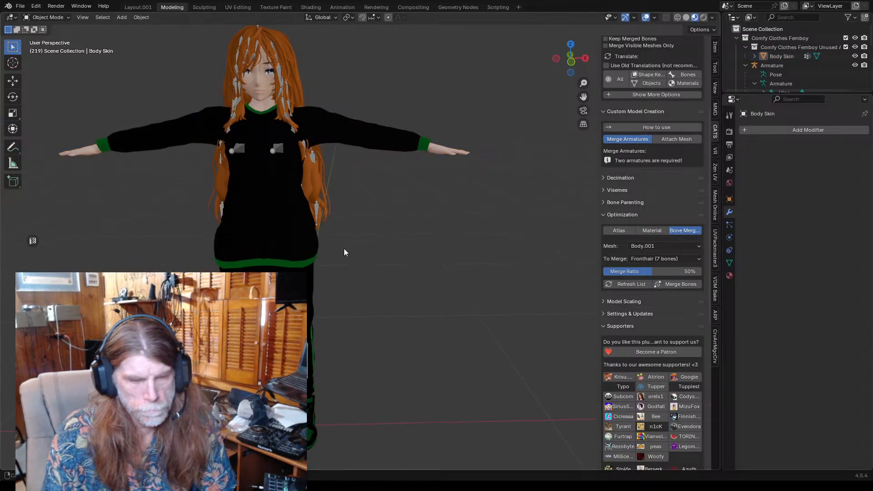
click(345, 139)
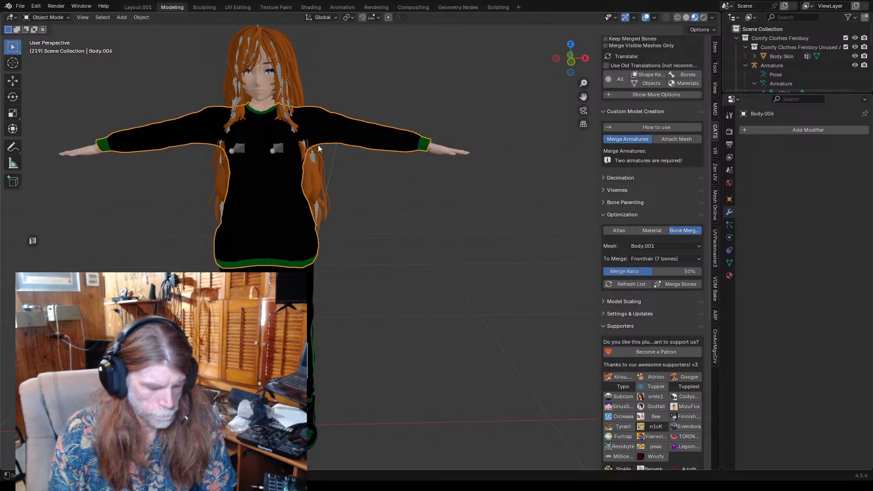
key(ctrl+a)
click(272, 146)
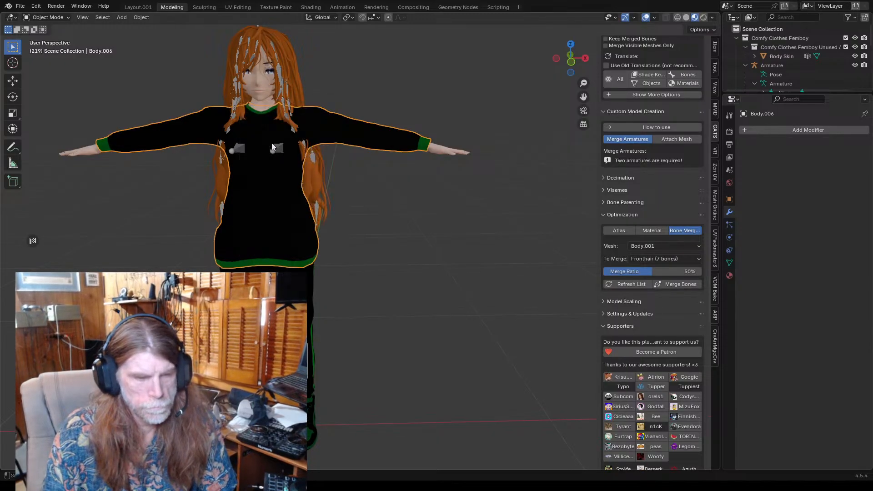
click(372, 219)
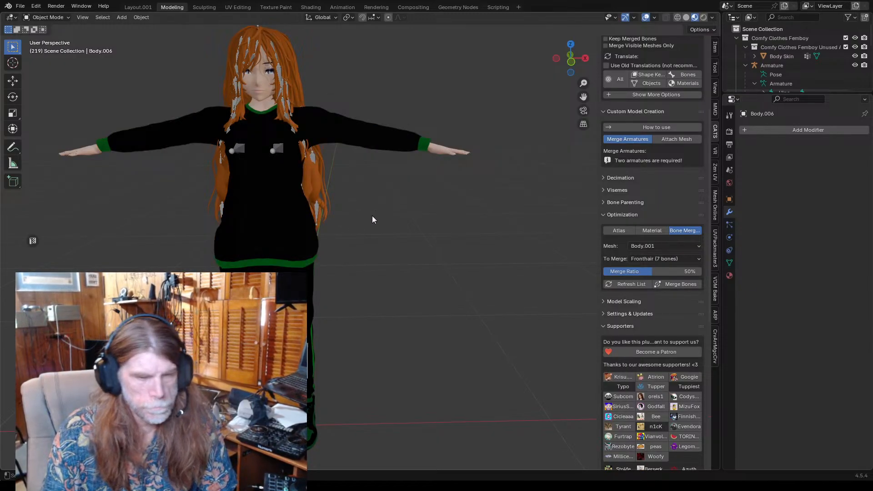
- Delete all unlocked vertex groups from the sweater mesh Body.006
click(277, 196)
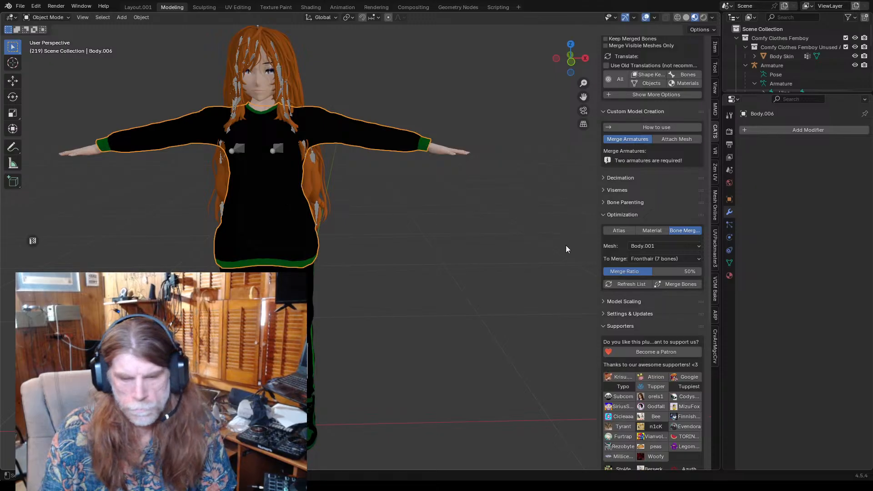
click(730, 263)
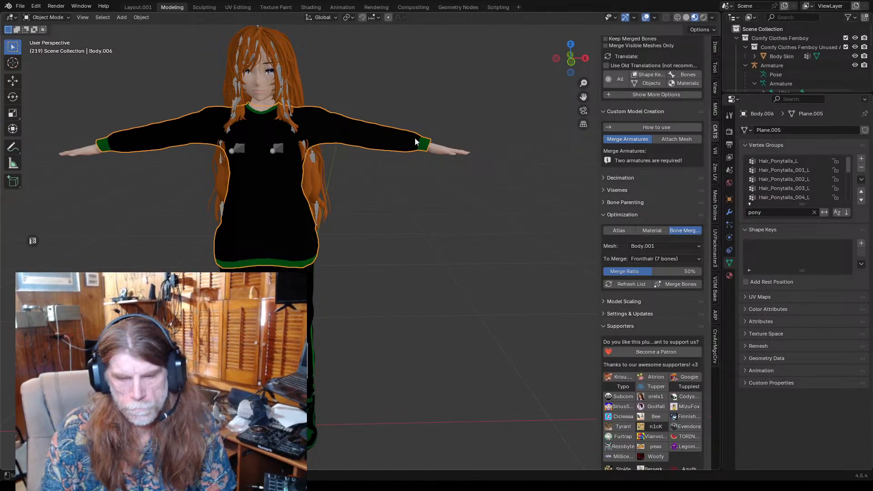
click(861, 180)
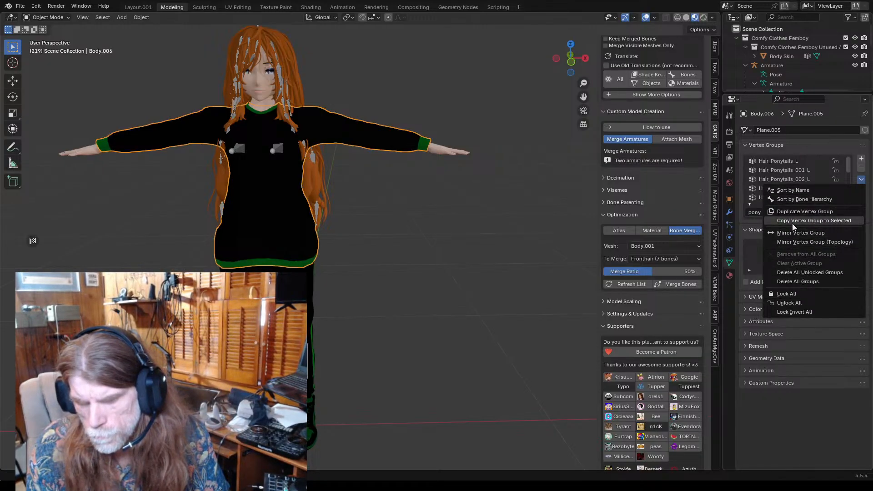
click(798, 272)
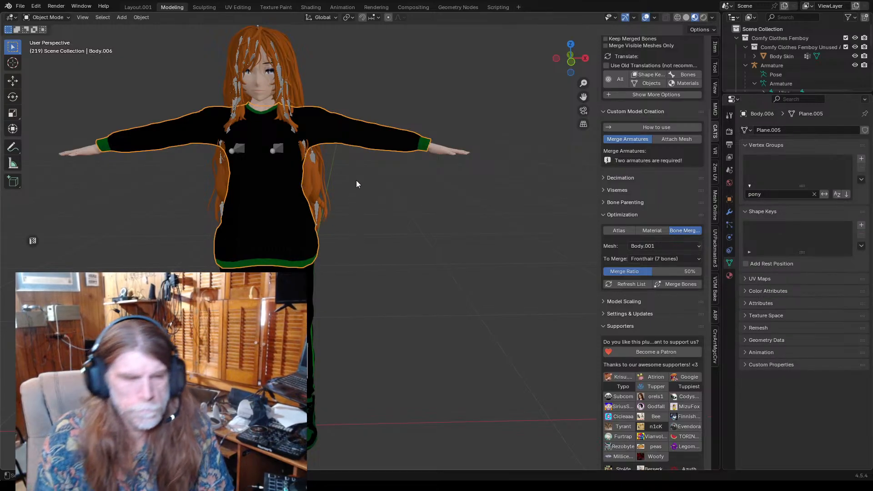
- Try Transfer Weights in Weight Paint mode with the sweater selected and Body Skin active, and return to Object Mode
click(438, 149)
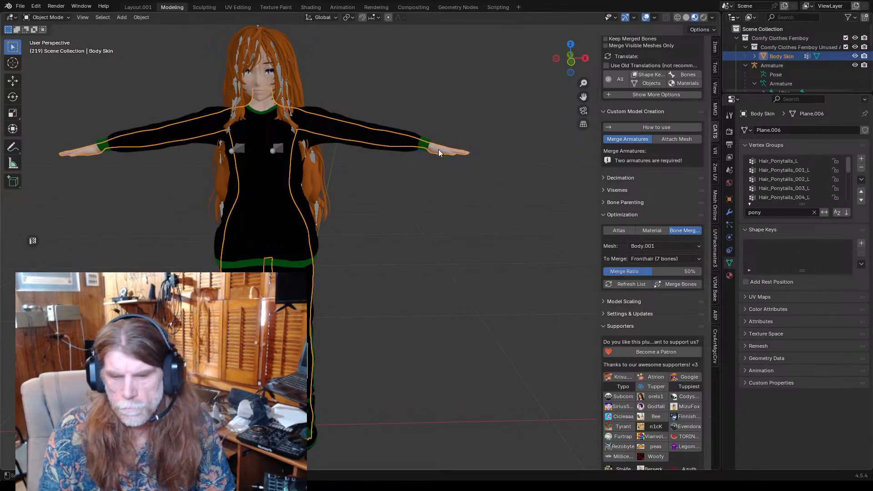
click(449, 190)
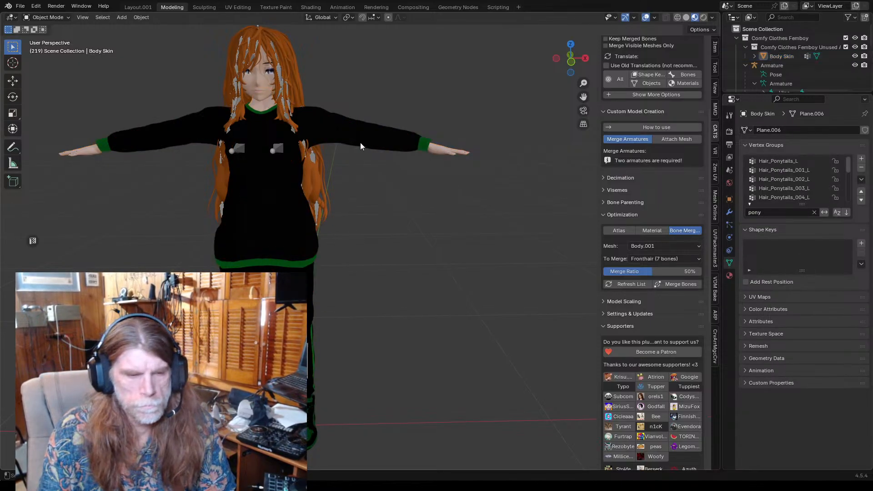
click(445, 149)
click(431, 149)
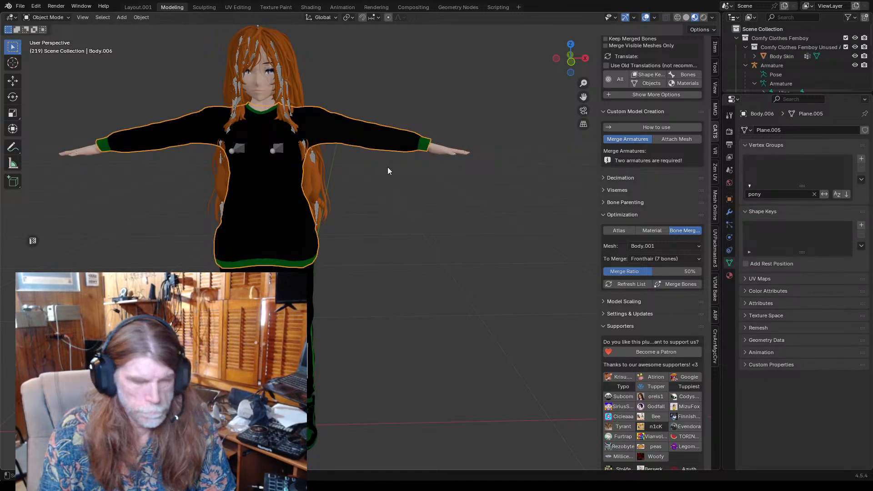
click(441, 146)
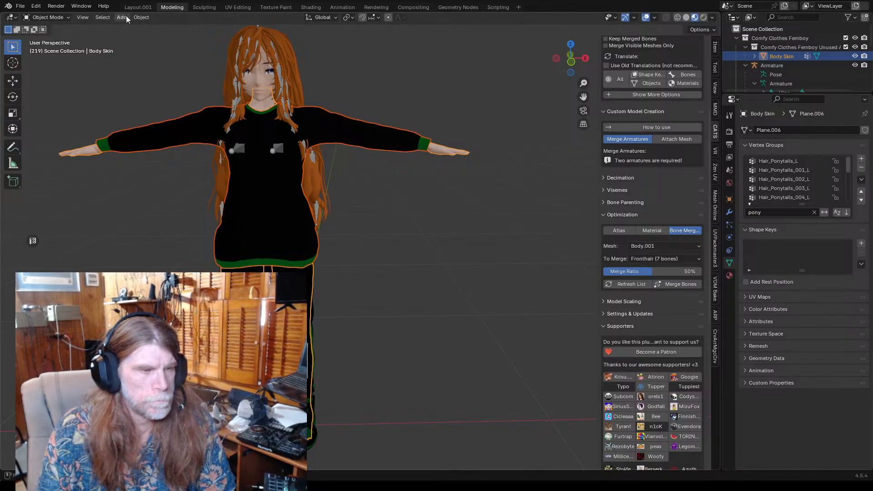
click(48, 18)
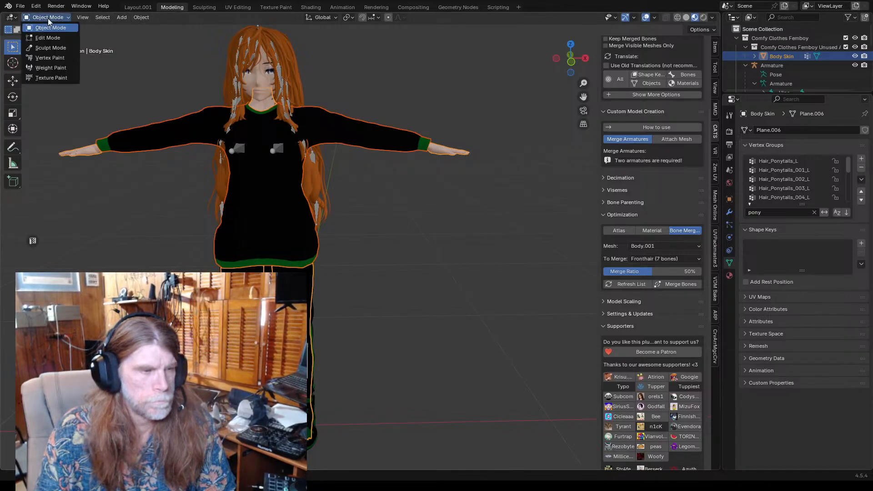
click(45, 67)
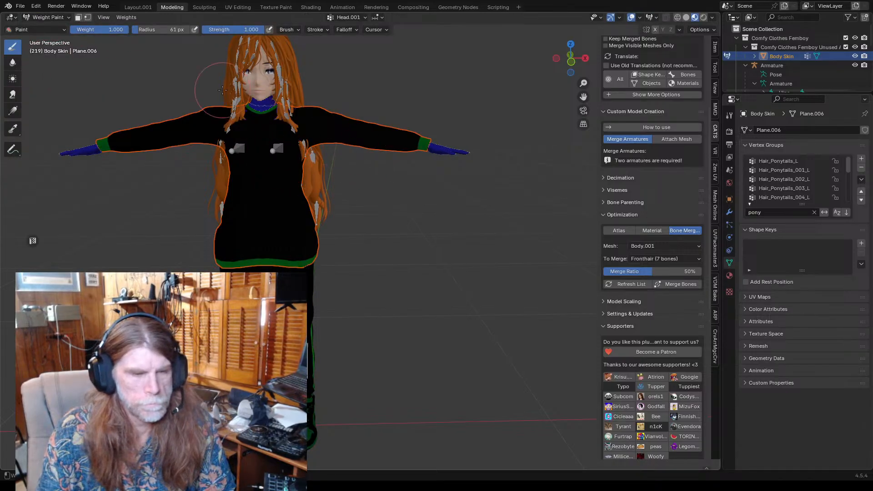
click(126, 17)
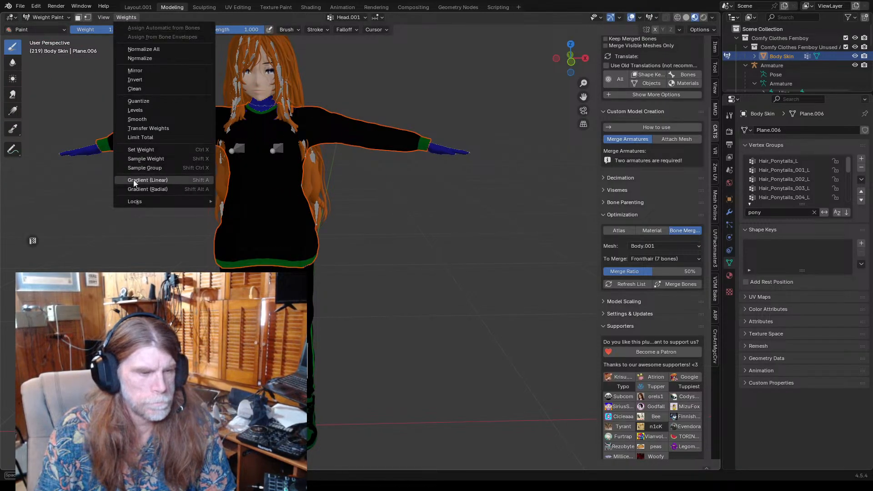
click(143, 129)
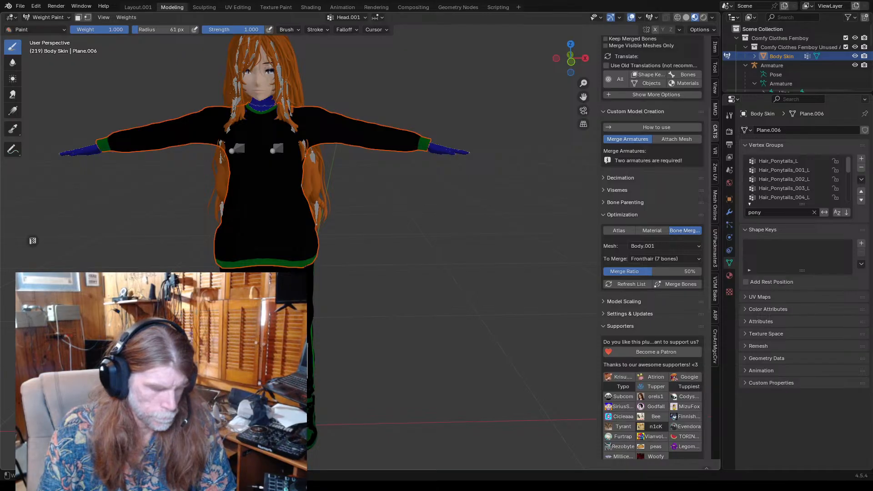
click(50, 17)
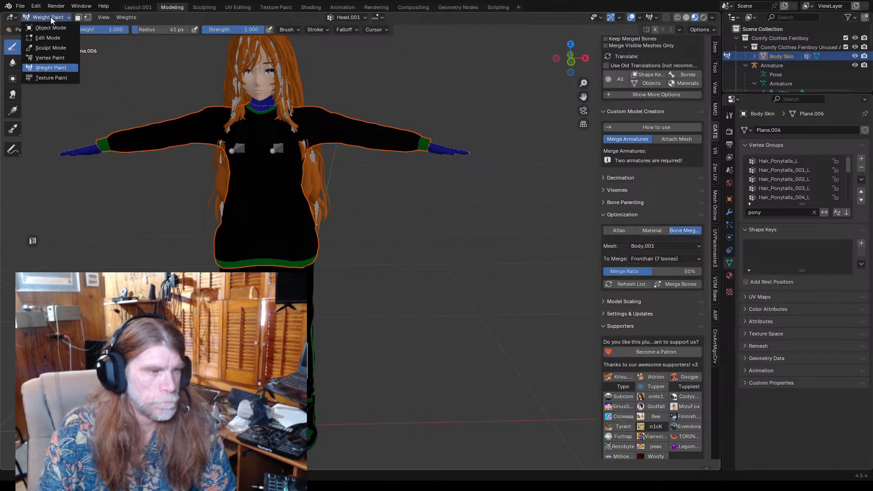
click(51, 28)
- Parent the sweater mesh Body.006 to the Armature with Empty Groups and deselect everything
click(344, 133)
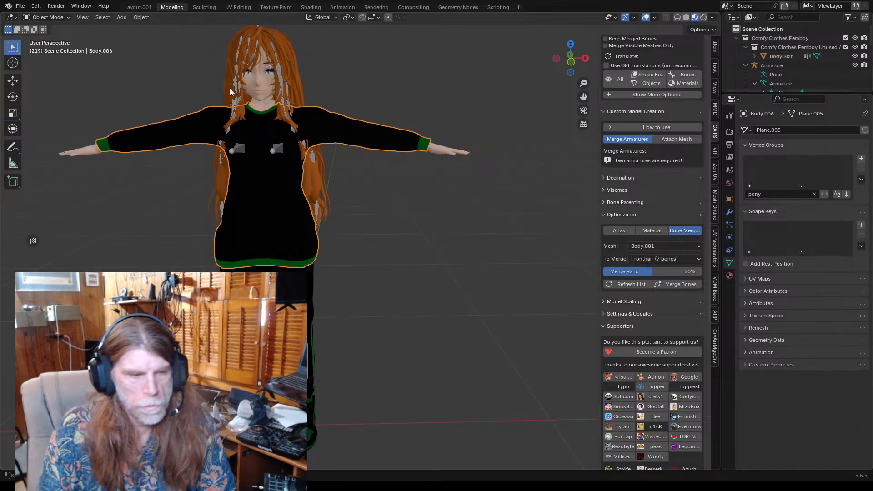
click(280, 73)
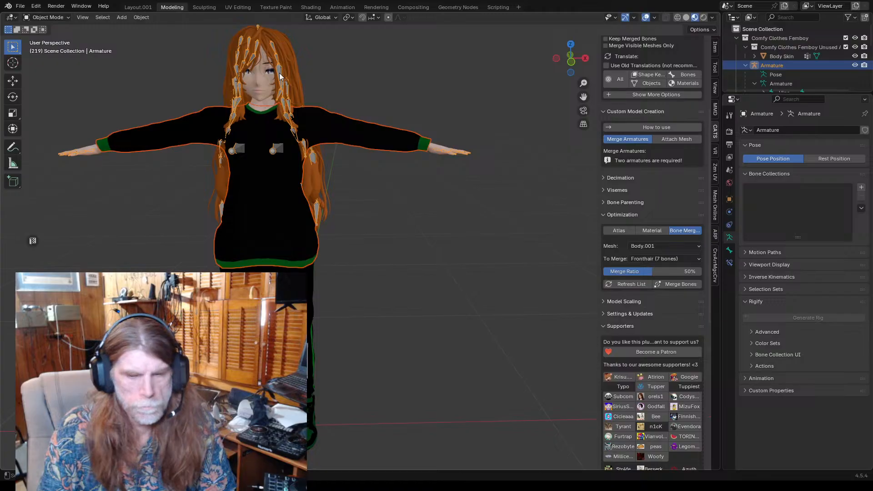
key(ctrl+p)
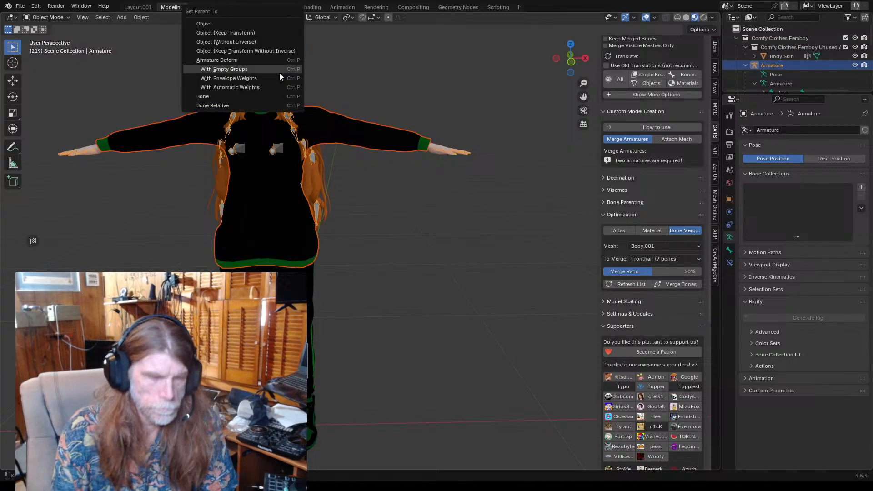
click(259, 68)
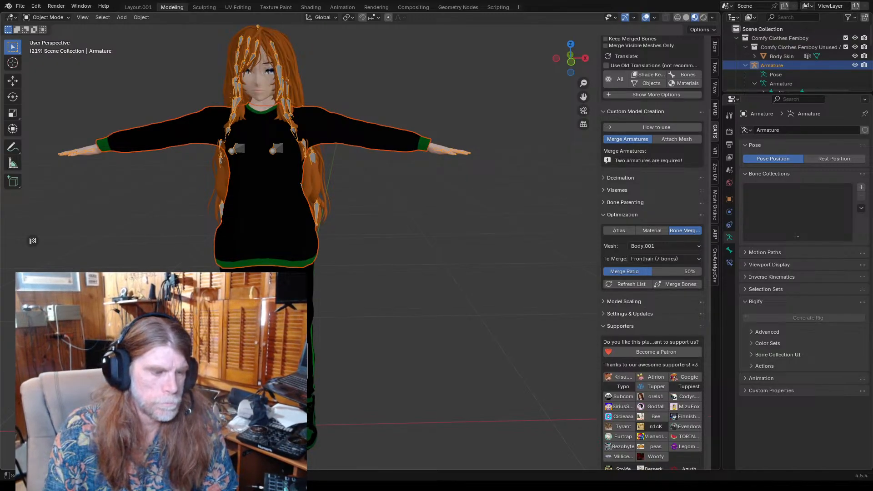
key(alt+a)
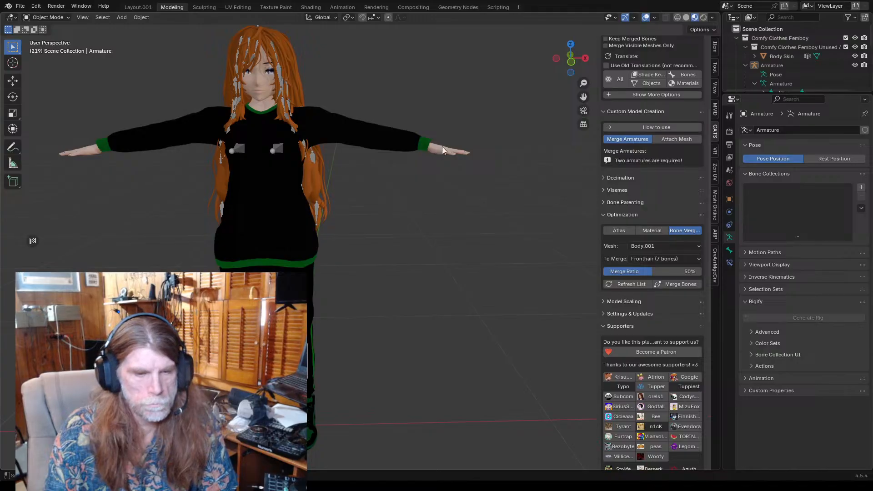
- Select the sweater with Body Skin as the active object, run Transfer Weights in Weight Paint mode, and return to Object Mode
click(427, 149)
click(364, 203)
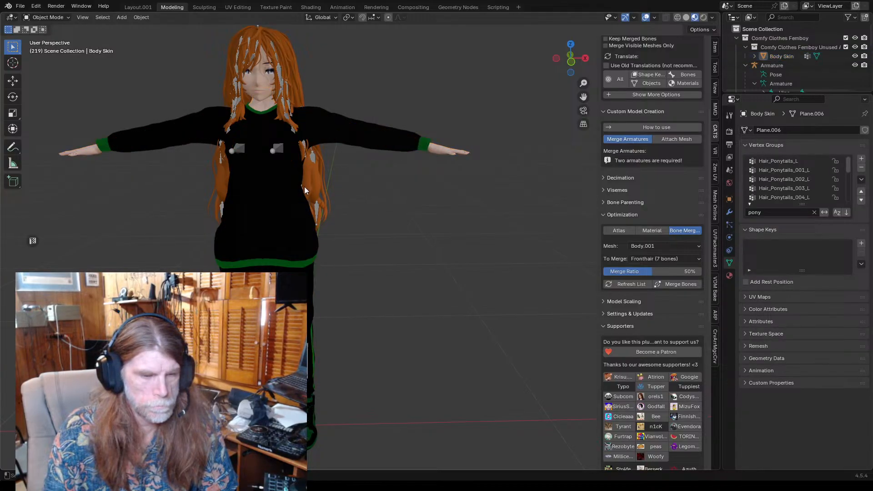
click(295, 188)
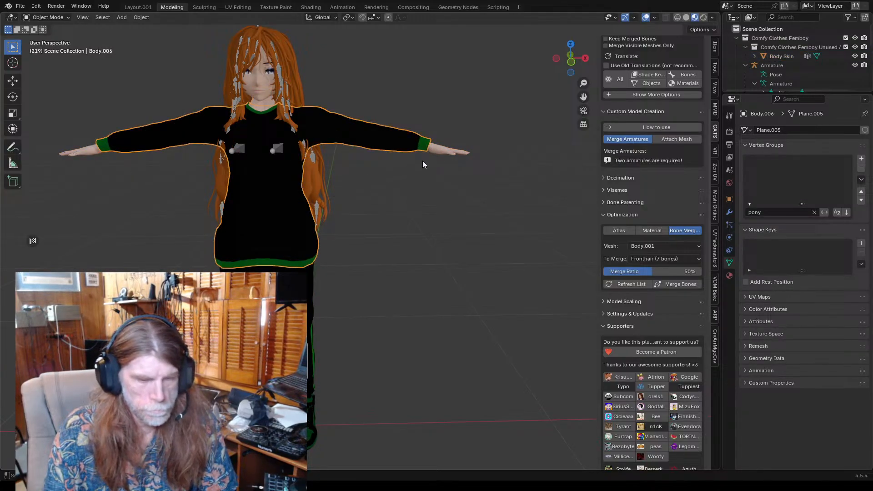
click(443, 150)
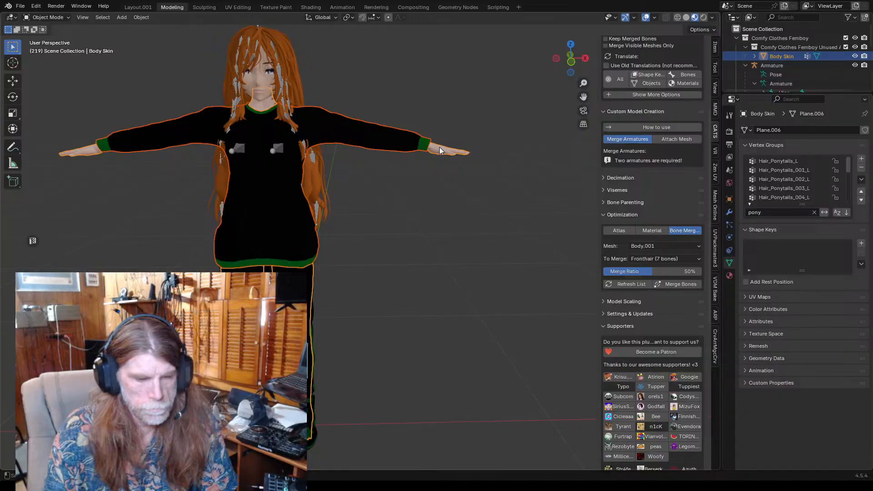
click(461, 189)
click(448, 152)
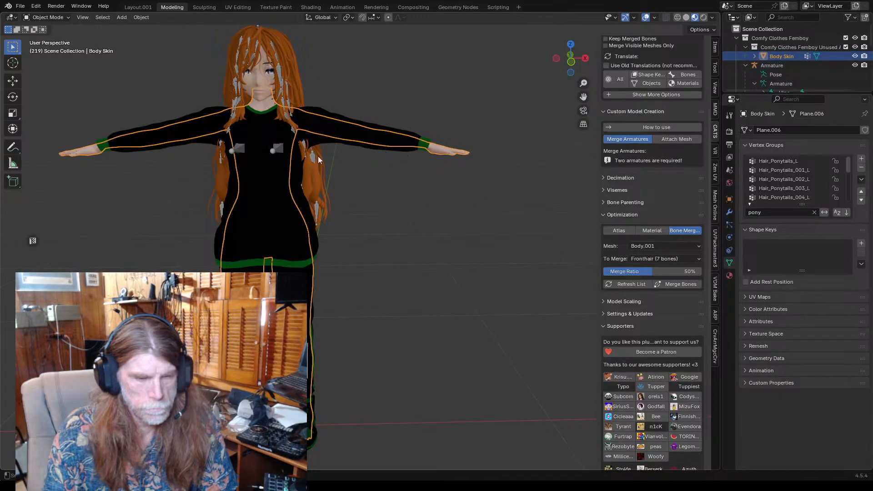
click(318, 203)
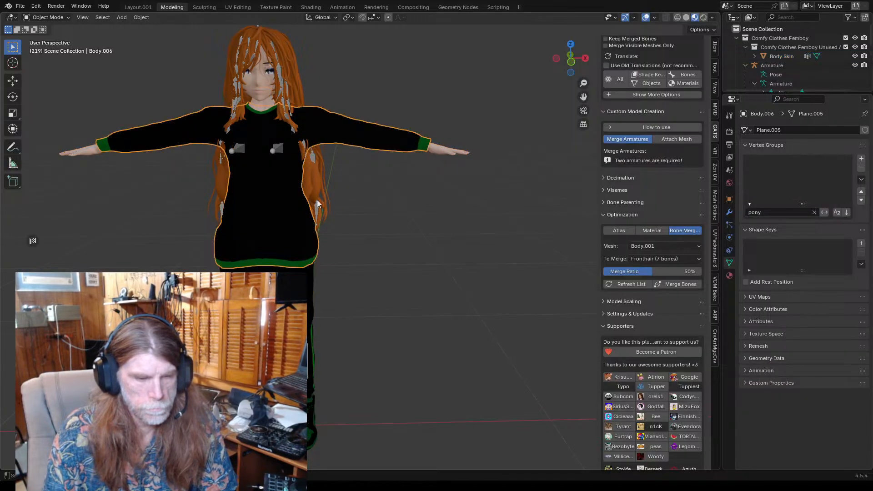
click(447, 152)
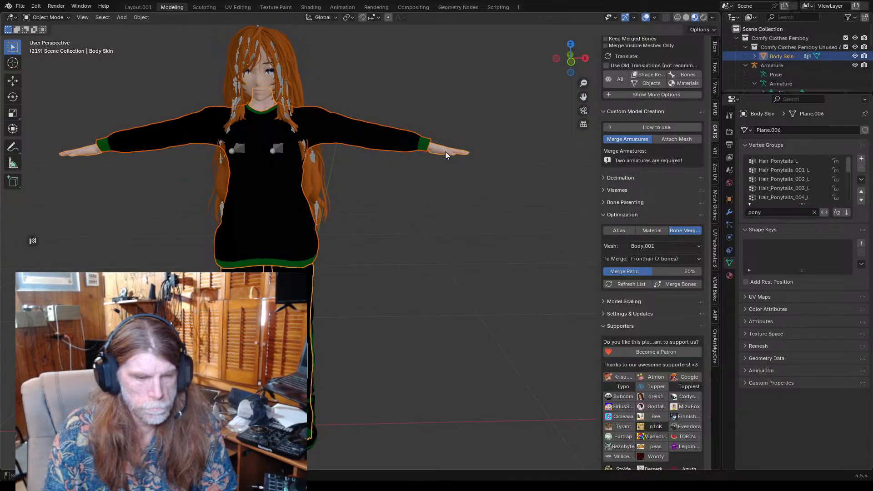
click(48, 17)
click(44, 68)
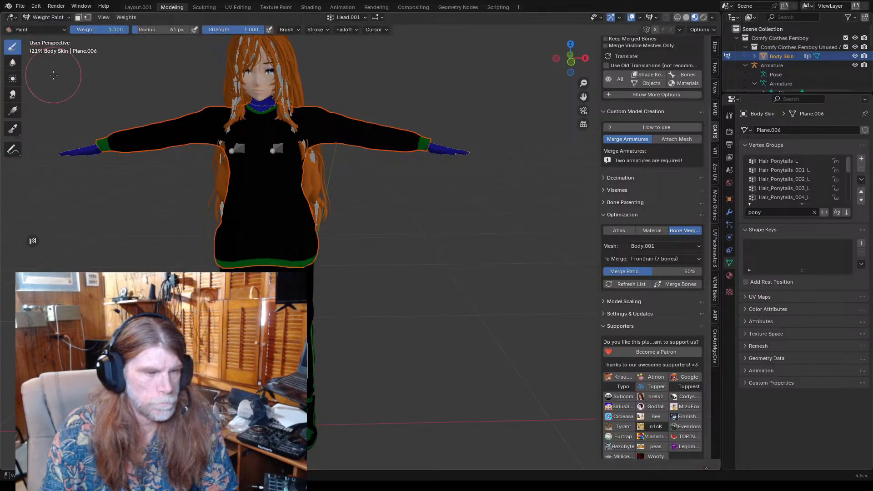
click(124, 17)
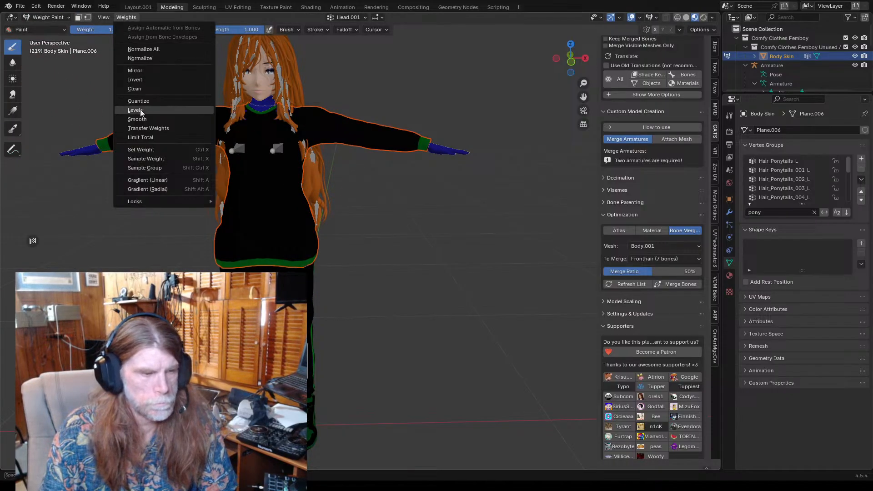
click(148, 128)
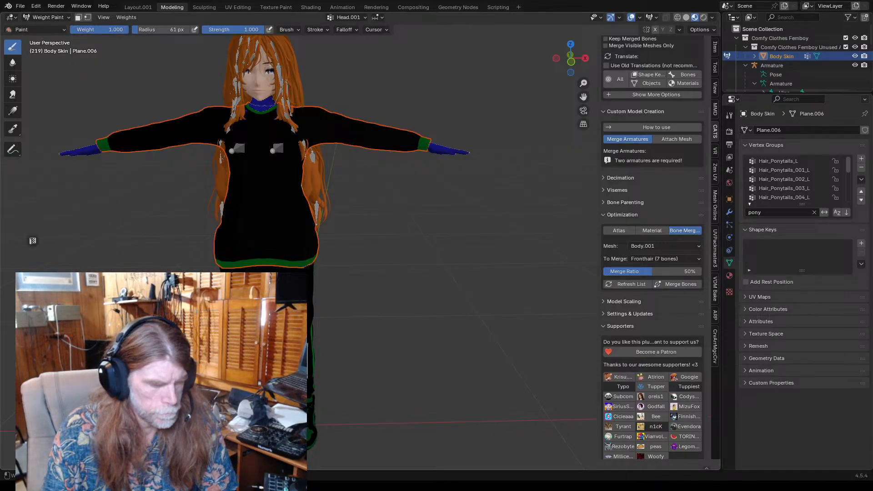
click(46, 17)
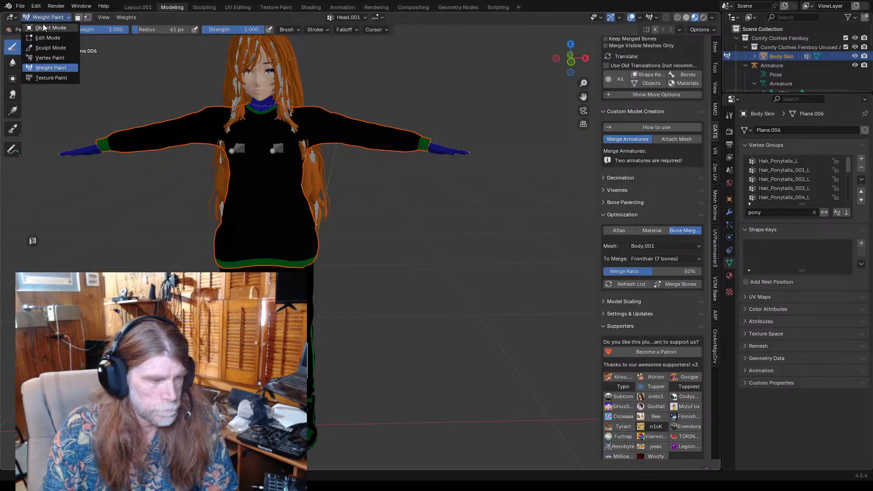
click(42, 25)
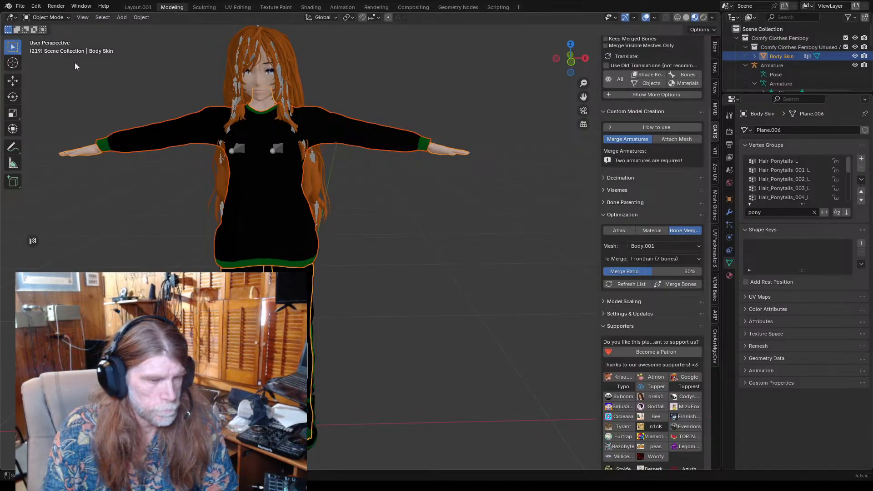
- Select the sweater and after it Body Skin to compare their vertex groups
scroll(321, 145, up, 2)
click(338, 110)
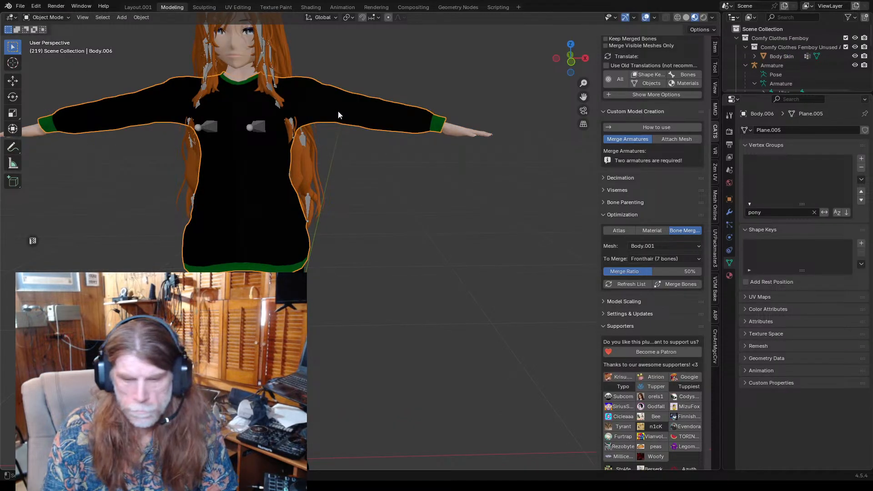
click(454, 130)
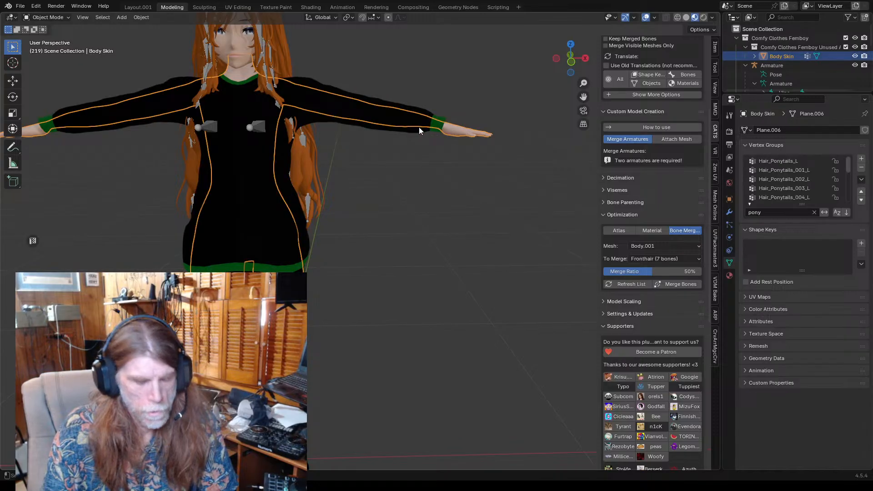
- Make the sweater the active object with Body Skin selected, run Transfer Weights in Weight Paint mode, and return to Object Mode
click(282, 163)
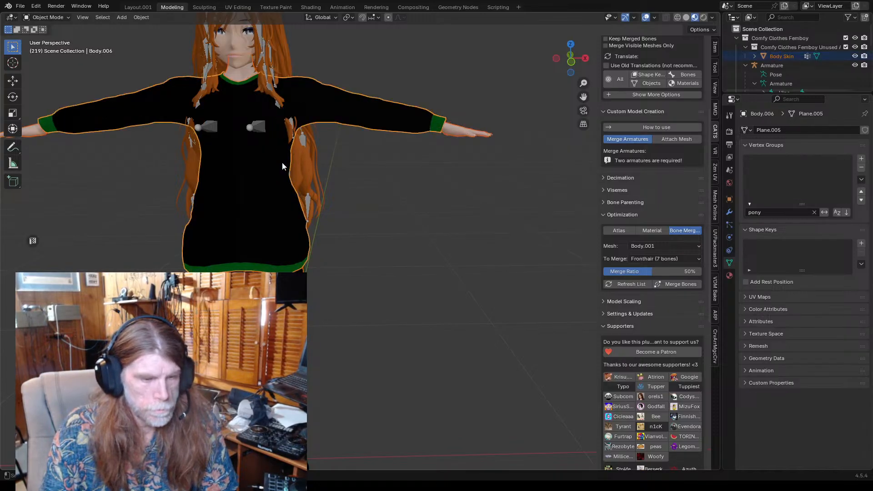
click(49, 17)
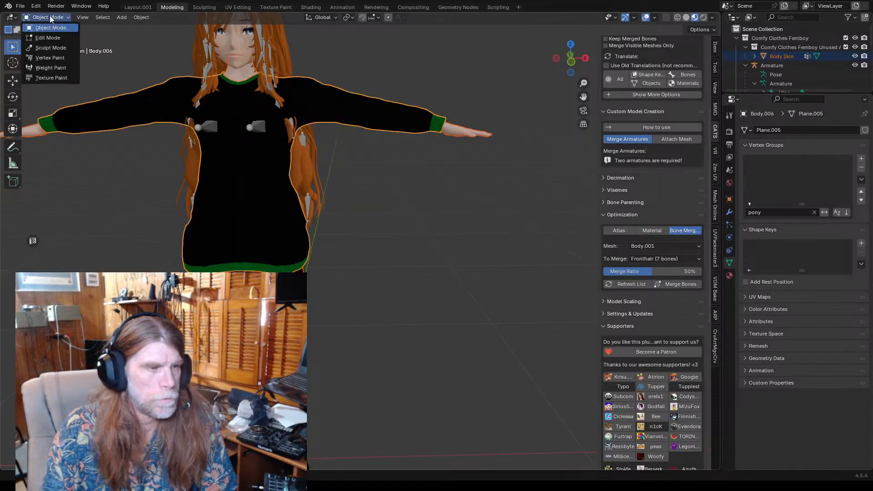
click(51, 69)
scroll(202, 117, down, 1)
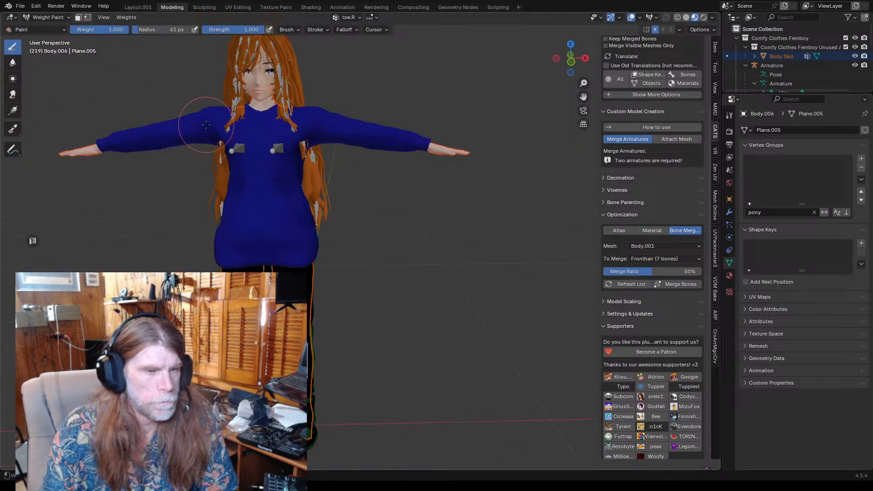
click(117, 17)
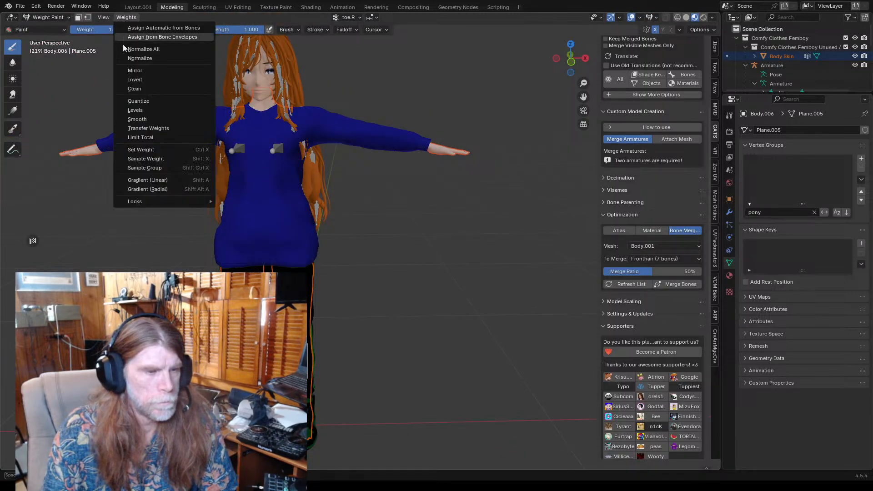
click(139, 131)
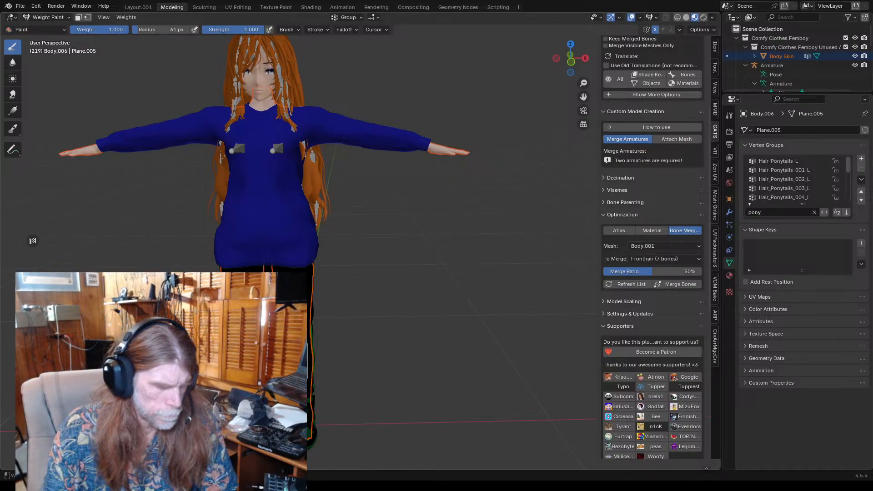
click(46, 17)
click(40, 30)
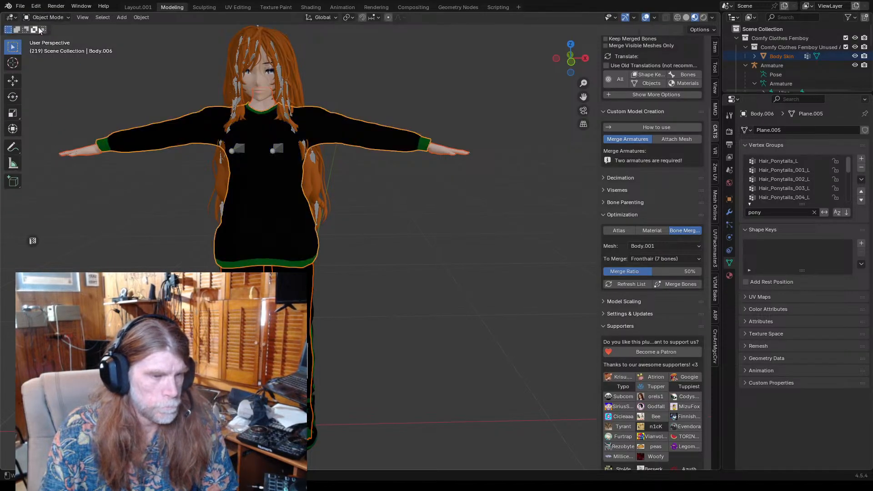
- Select only the sweater and save the blend file
click(355, 132)
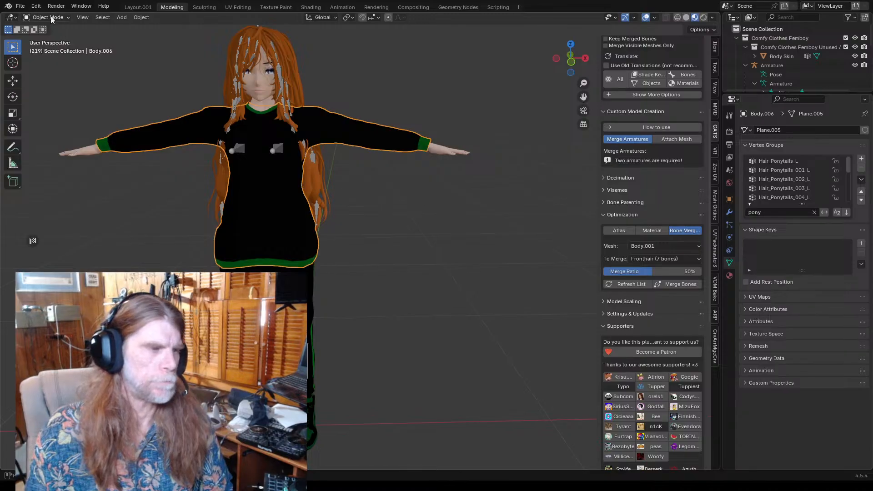
click(20, 5)
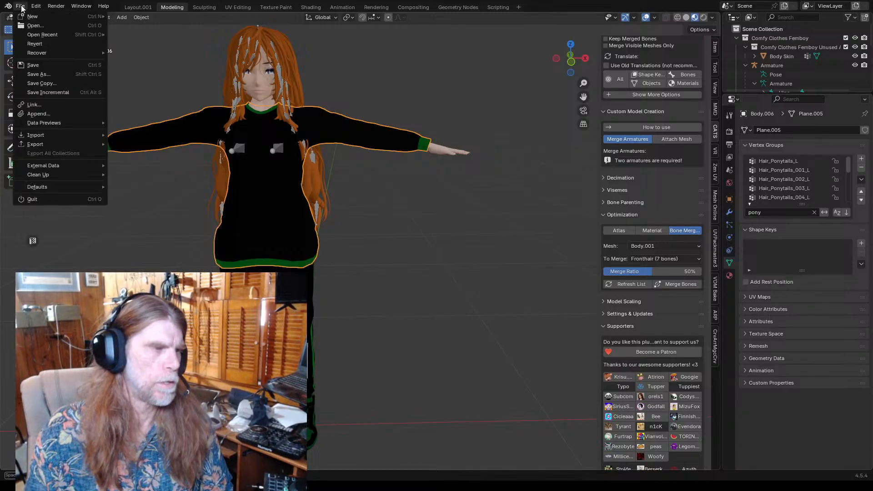
click(57, 66)
- Put the Armature in Pose Mode and rotate the upper_arm.L bone to test whether the sweater follows it
click(44, 17)
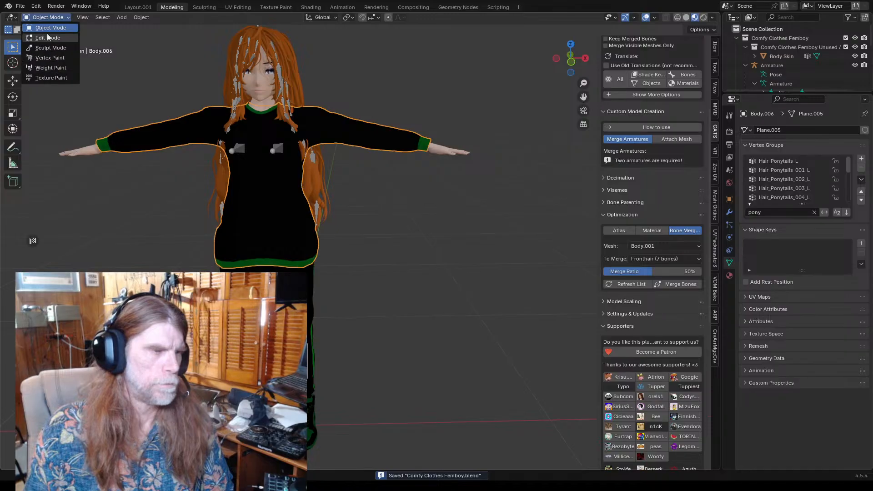
click(240, 154)
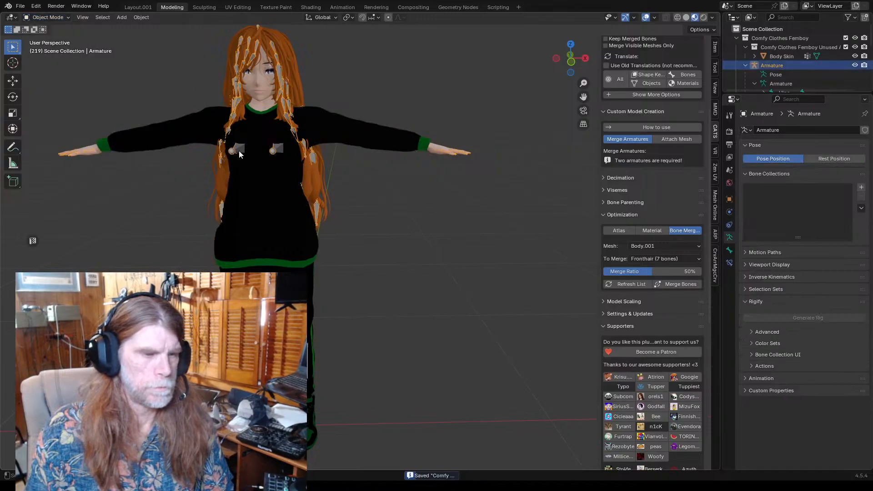
click(60, 18)
click(49, 48)
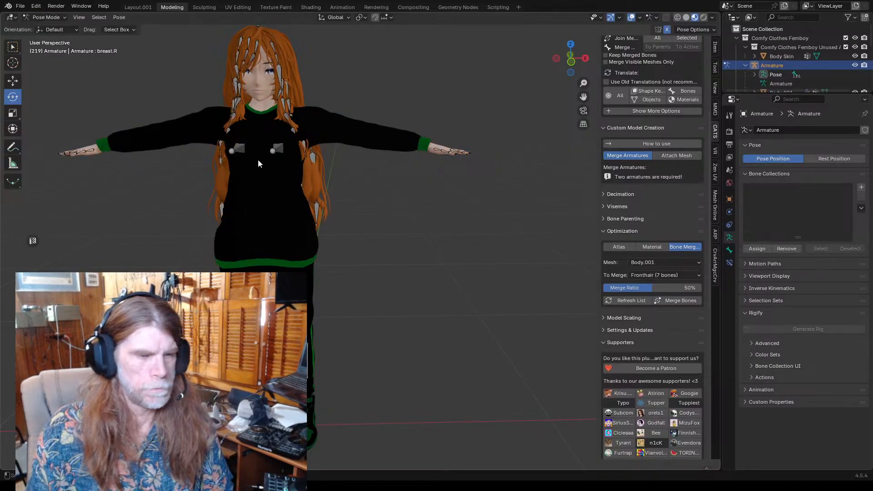
click(313, 125)
key(r)
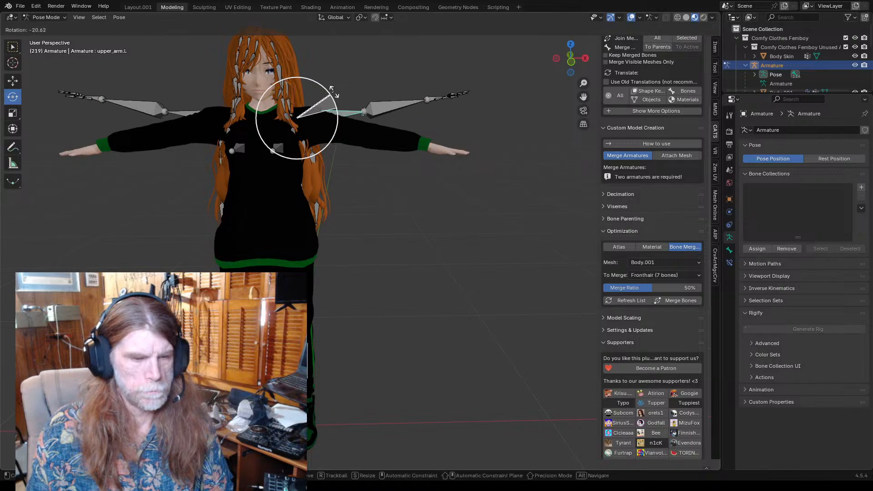
drag(334, 92, 339, 123)
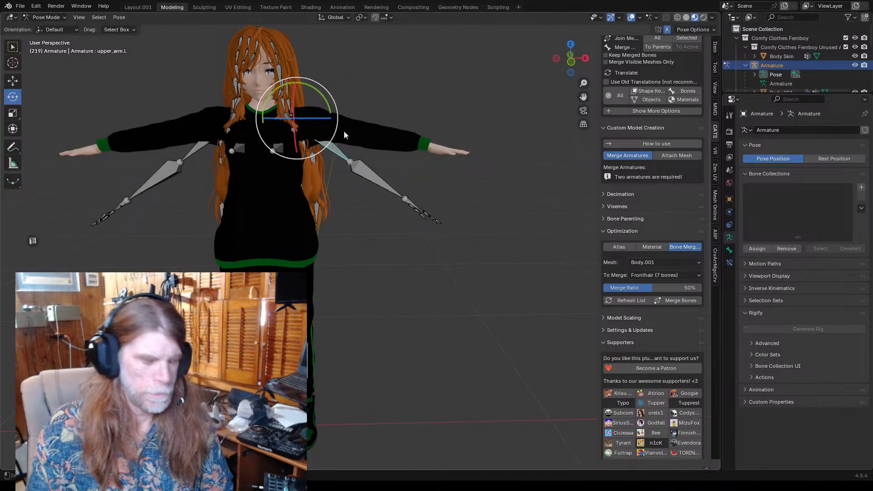
- Undo the test arm rotation, deselect the bone, and revert to the saved file
key(ctrl+z)
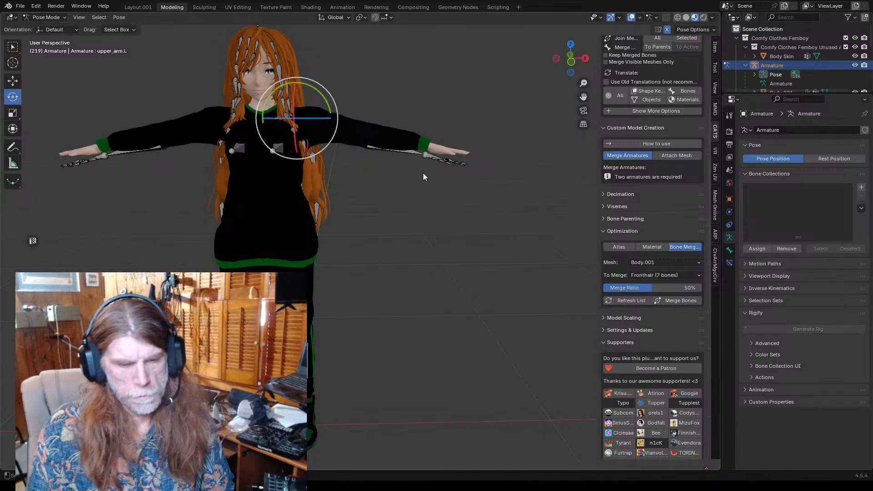
key(ctrl+z)
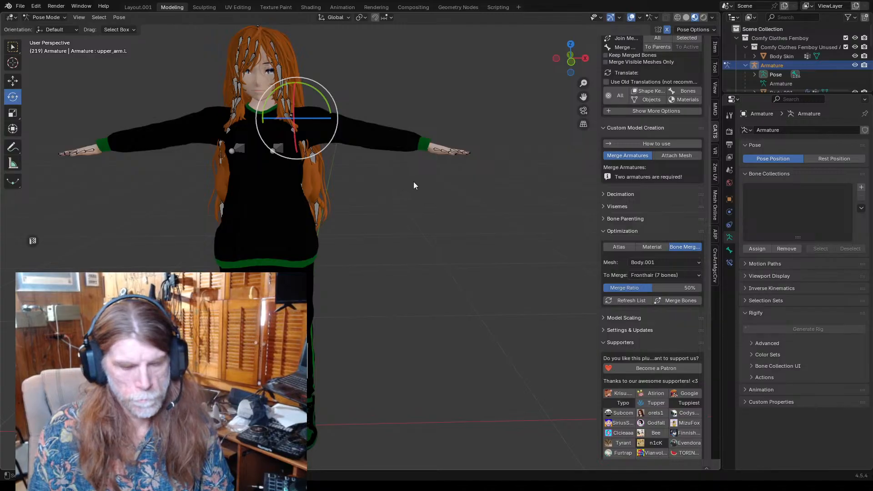
click(411, 185)
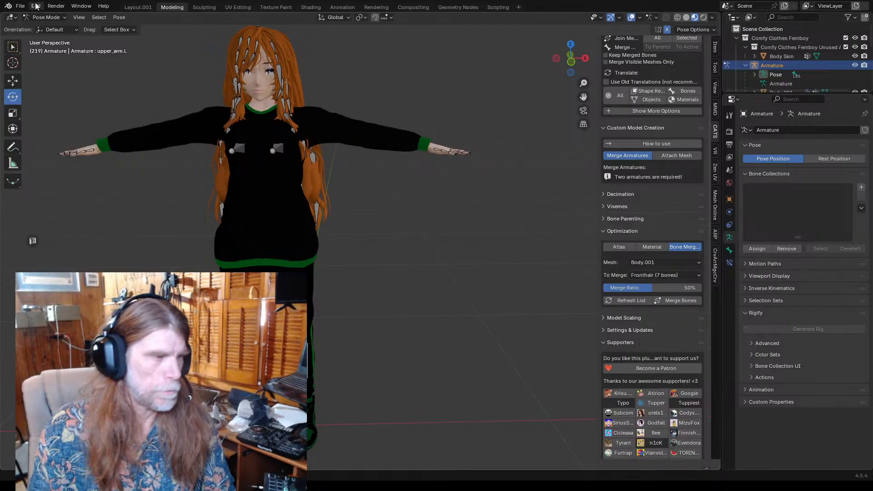
click(20, 6)
mouse_move(43, 137)
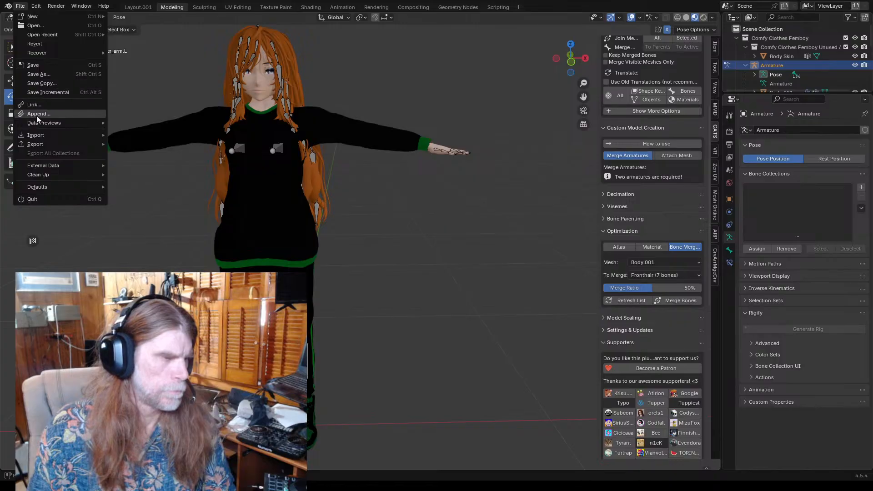
click(28, 44)
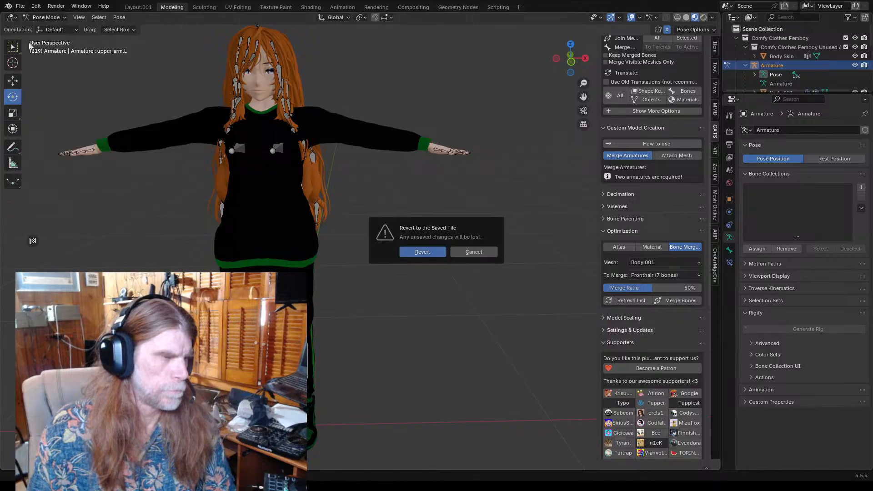
click(410, 251)
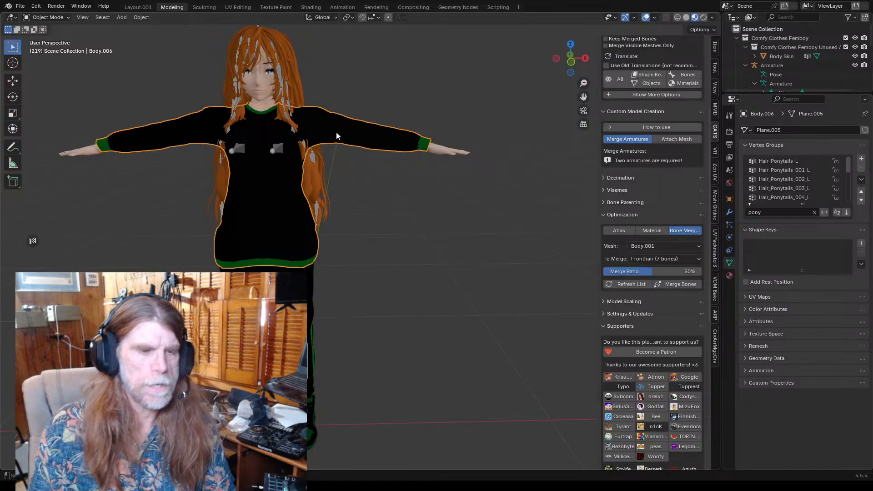
- Parent the sweater to the Armature with Automatic Weights
click(278, 150)
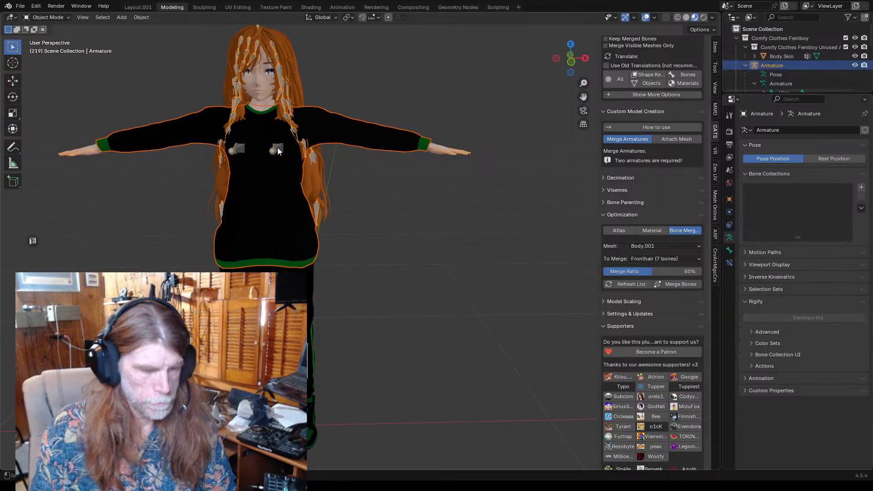
key(ctrl+p)
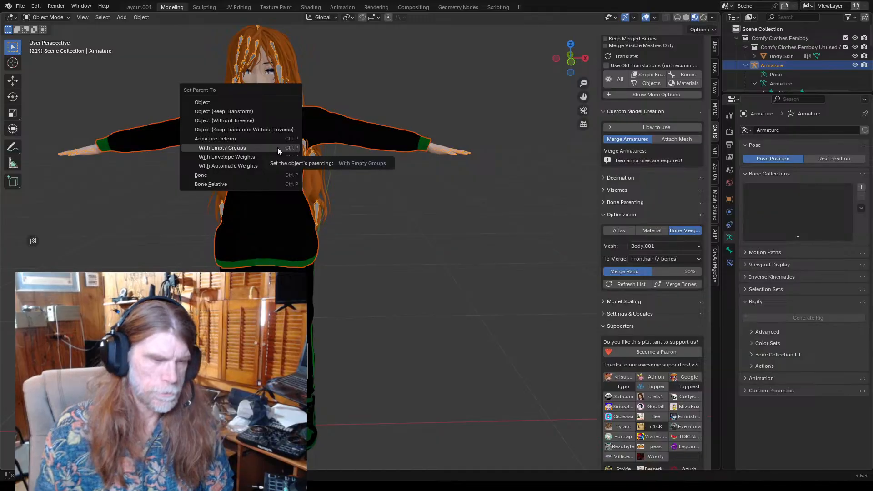
click(229, 166)
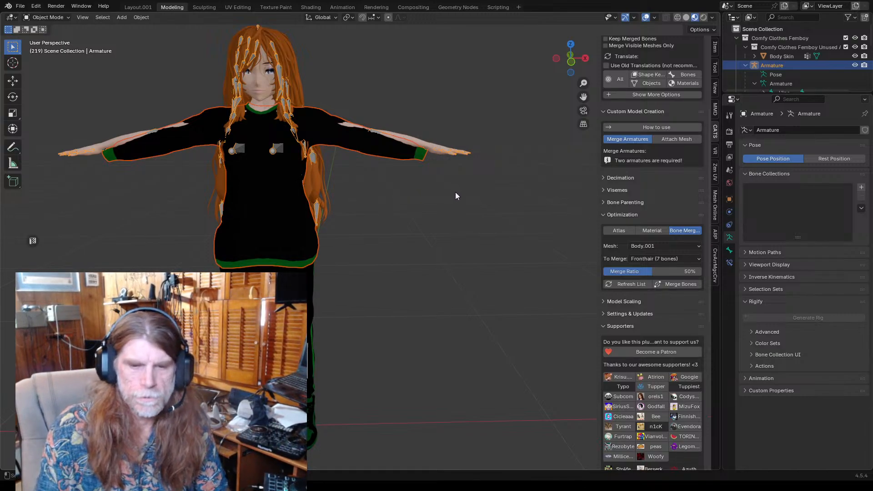
- Deselect everything and examine from the front and back how the sweater's sleeves and body fit over the skin
mouse_move(454, 202)
middle_down()
mouse_move(424, 218)
mouse_move(364, 221)
mouse_move(286, 206)
mouse_move(447, 209)
middle_up()
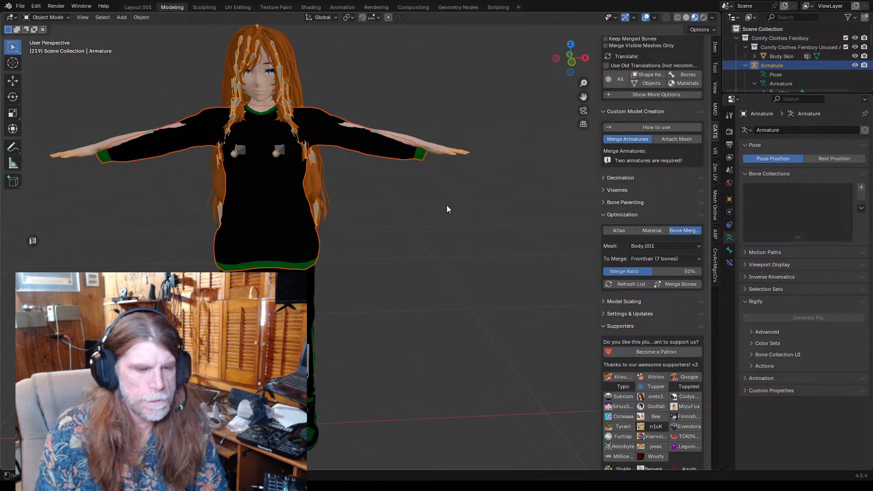
scroll(392, 203, up, 1)
scroll(390, 201, down, 1)
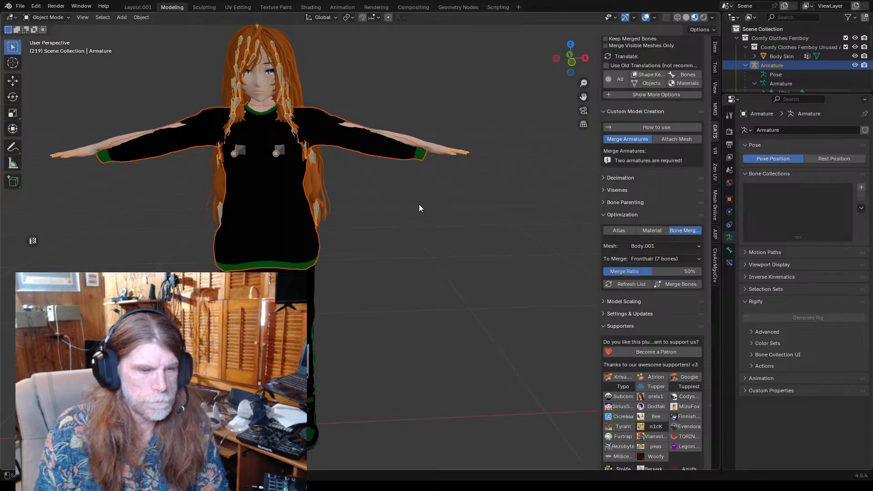
key(alt+a)
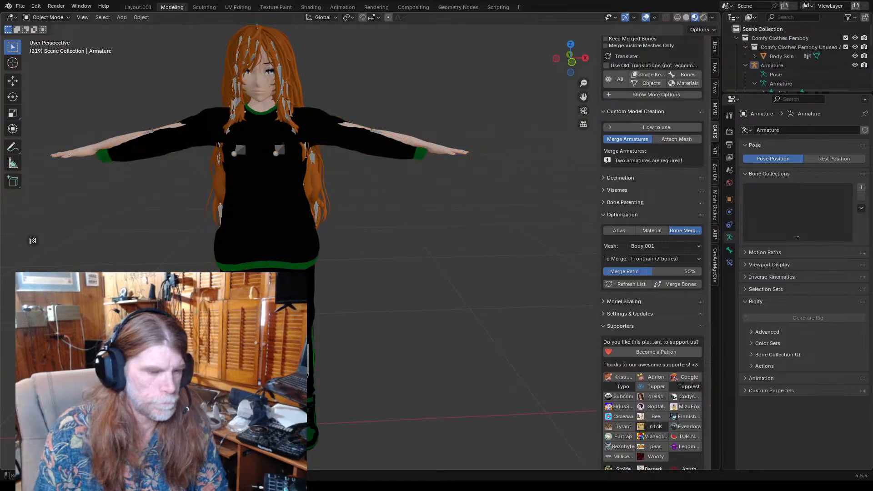
middle_drag(332, 207, 229, 210)
middle_drag(293, 217, 436, 213)
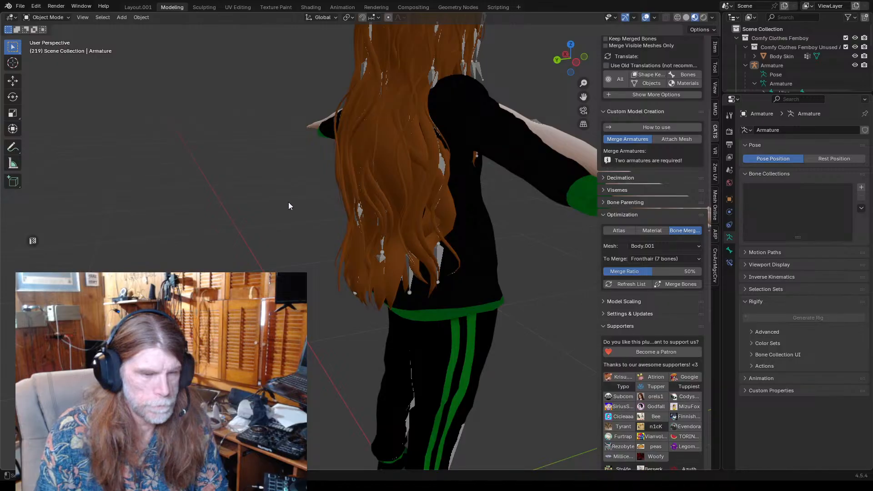
middle_drag(276, 221, 122, 210)
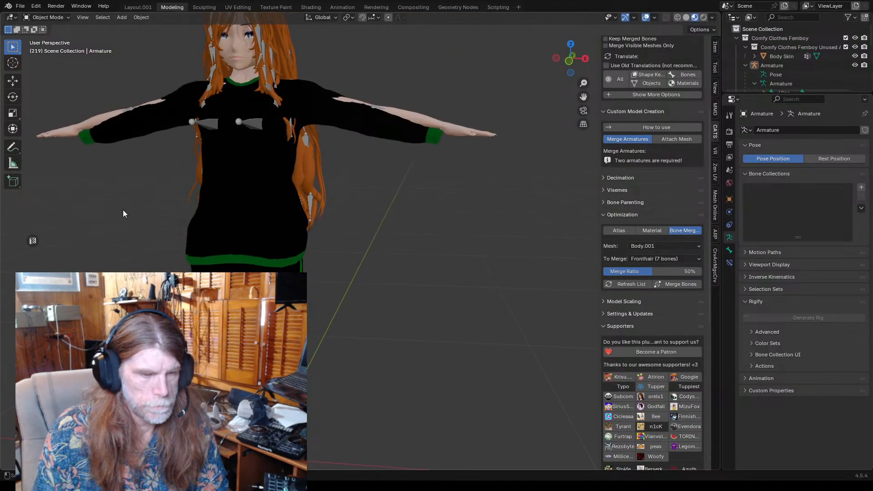
middle_drag(322, 206, 363, 225)
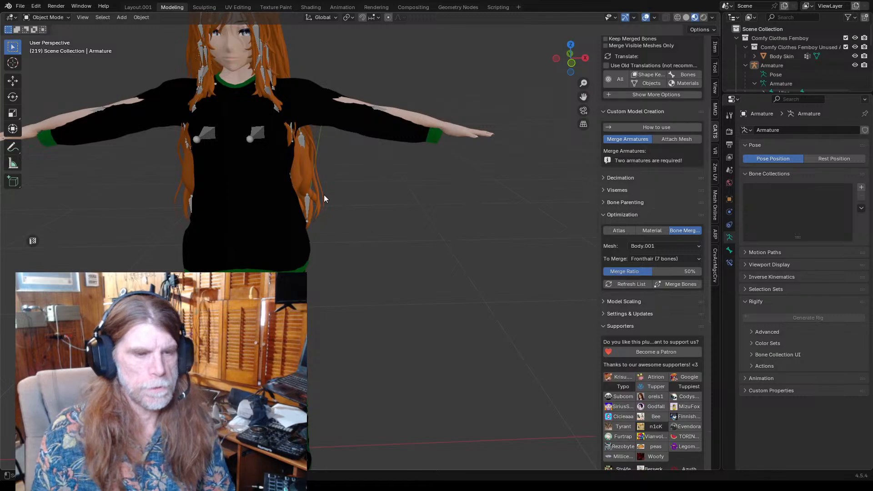
click(303, 136)
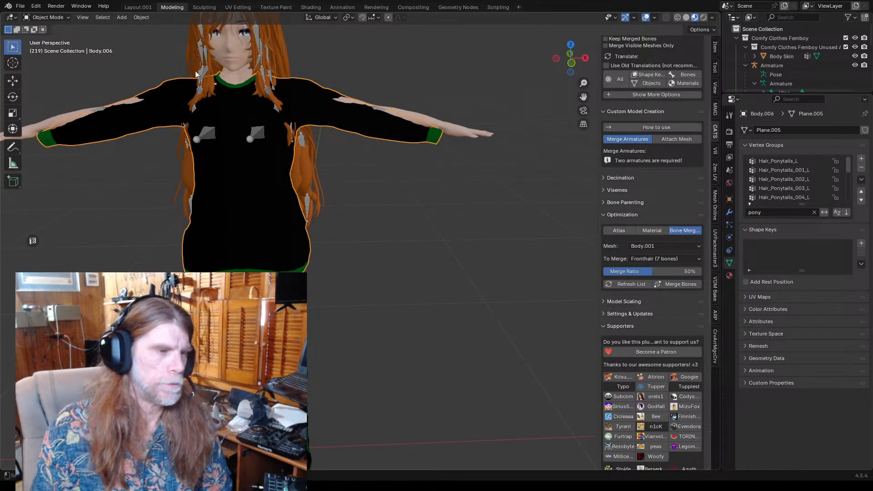
click(43, 16)
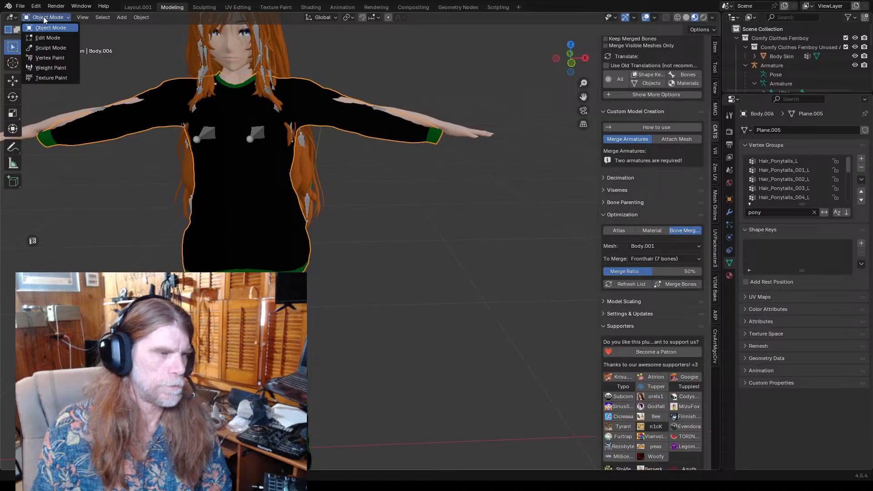
click(43, 16)
click(43, 16)
click(48, 18)
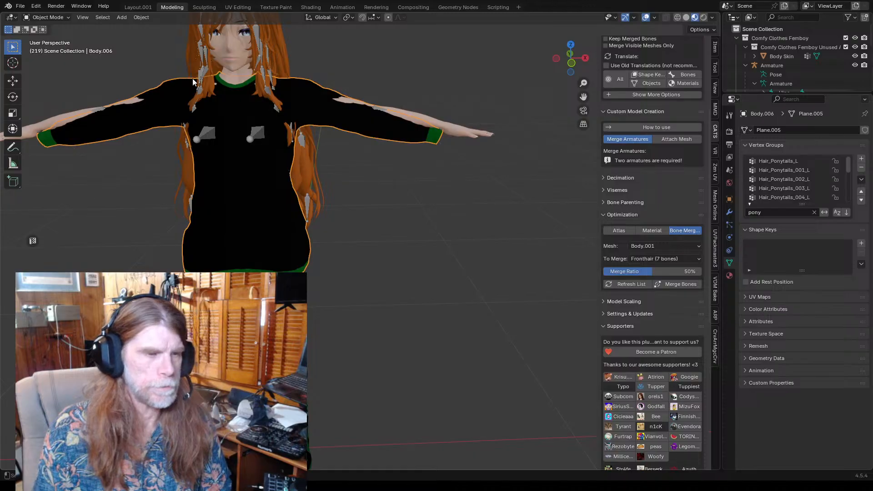
click(39, 19)
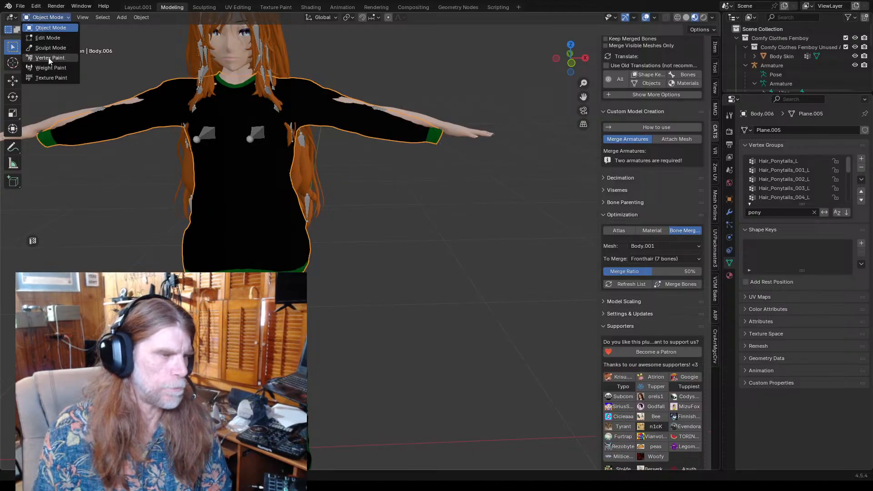
- Put the Armature in Pose Mode, try rotating the upper_arm.L bone to test the sweater, and return to Object Mode
click(208, 137)
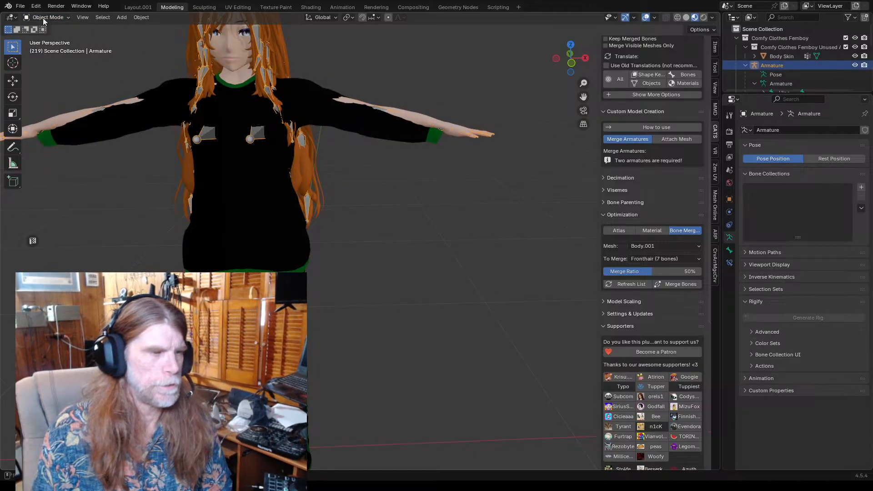
click(44, 17)
click(46, 48)
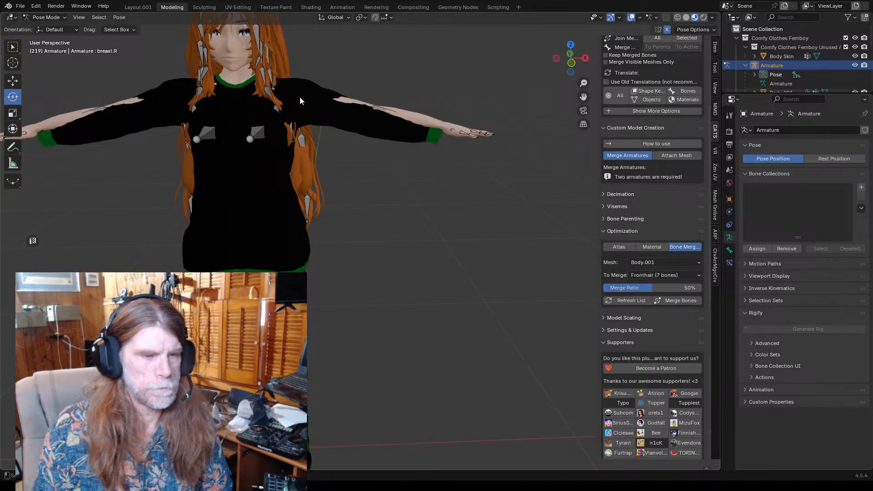
click(300, 98)
mouse_move(321, 85)
mouse_down()
mouse_move(316, 53)
mouse_move(315, 106)
mouse_move(316, 89)
mouse_up()
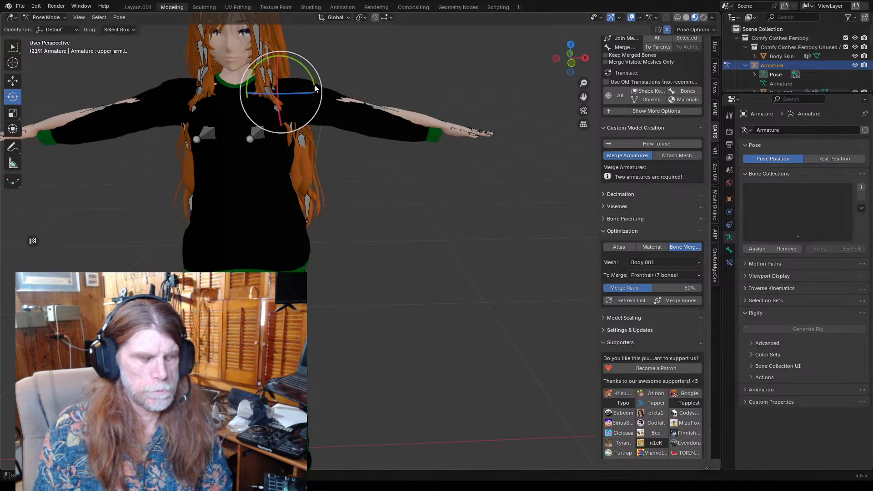
click(259, 66)
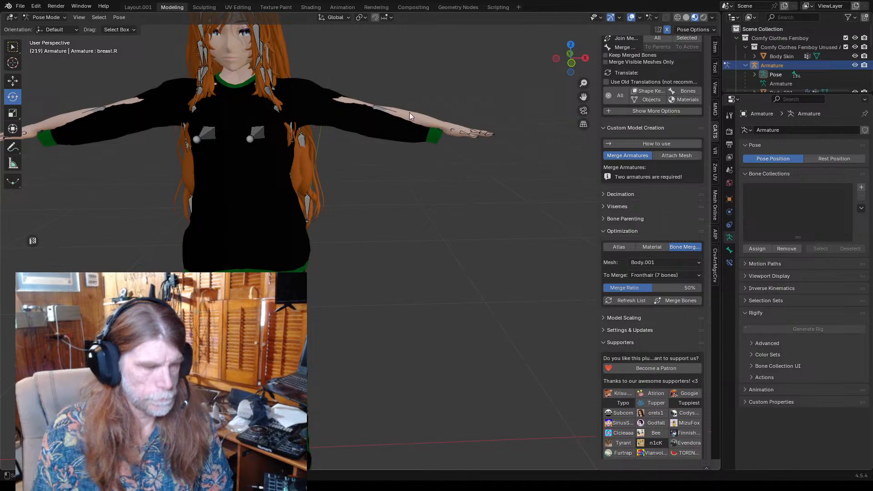
key(ctrl+Tab)
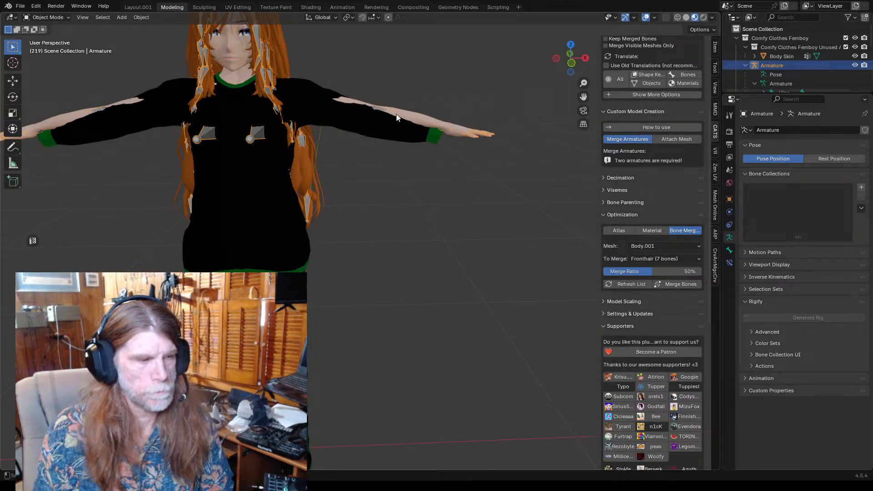
- Undo the sweater's parenting to the Armature and deselect everything
click(397, 115)
click(397, 115)
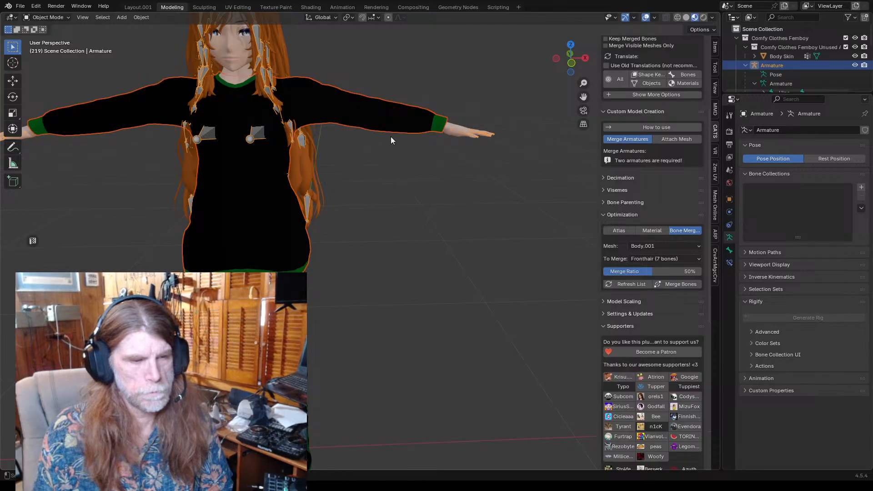
click(390, 161)
- Parent Body Skin to the Armature
click(454, 131)
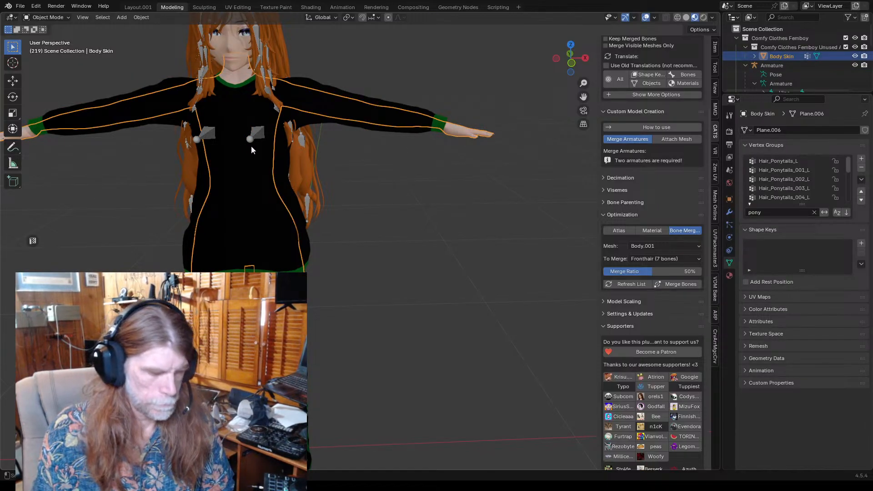
shift+click(257, 134)
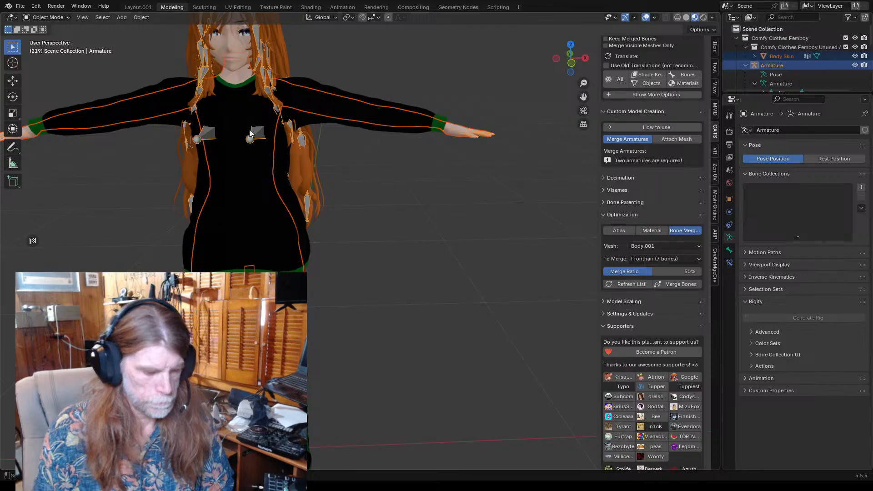
key(ctrl+p)
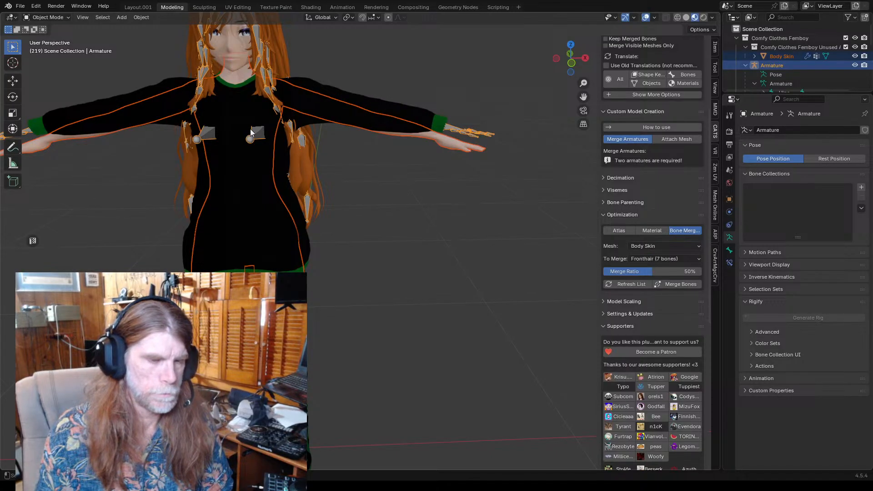
- Examine from several angles how Body Skin's arms and hands line up with the sweater sleeves and the hand bones
middle_drag(394, 176, 281, 182)
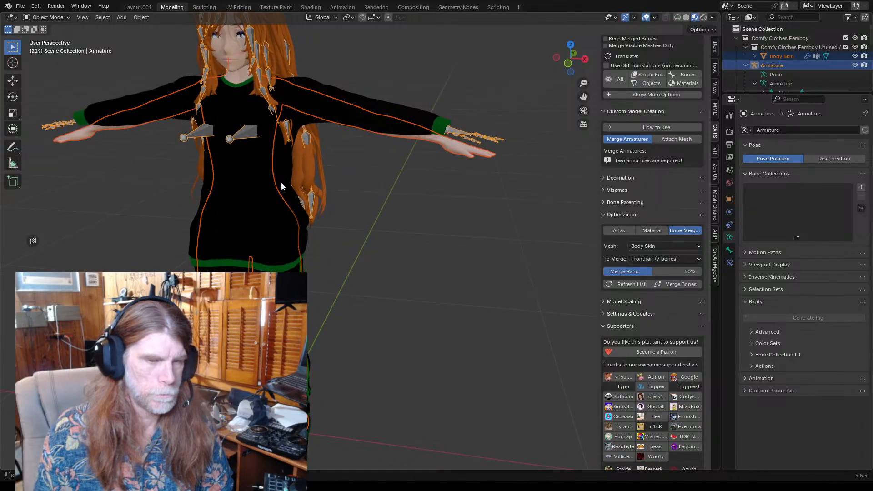
middle_drag(387, 195, 363, 194)
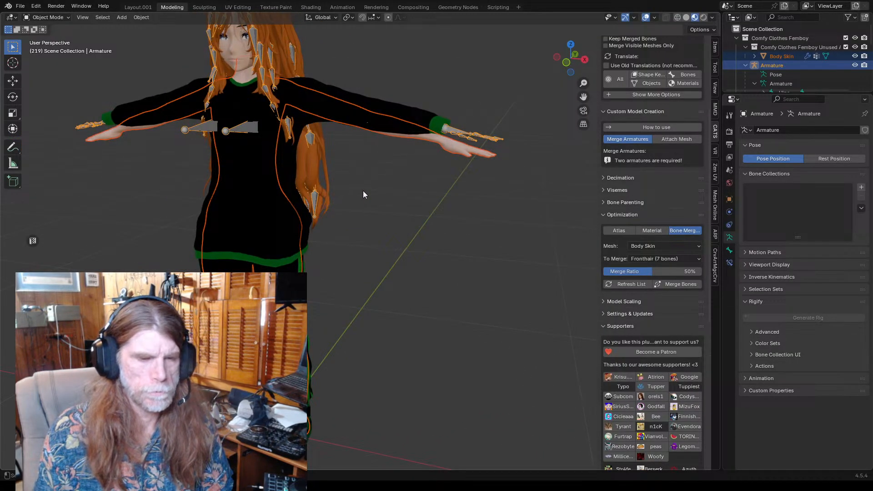
mouse_move(425, 192)
middle_down()
mouse_move(351, 191)
mouse_move(548, 190)
mouse_move(382, 182)
mouse_move(423, 185)
middle_up()
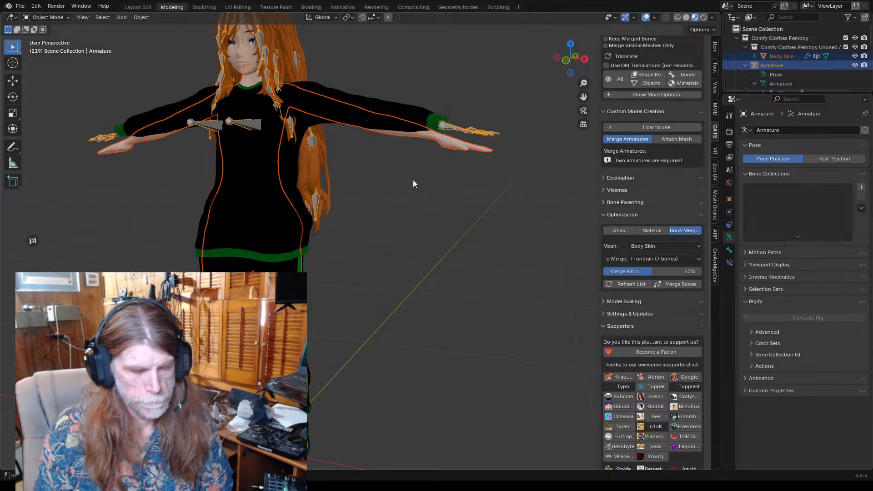
click(316, 107)
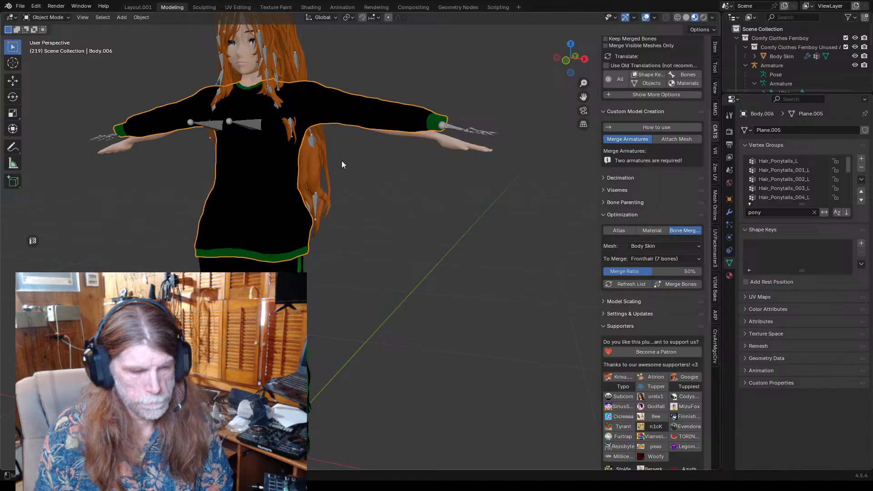
click(437, 135)
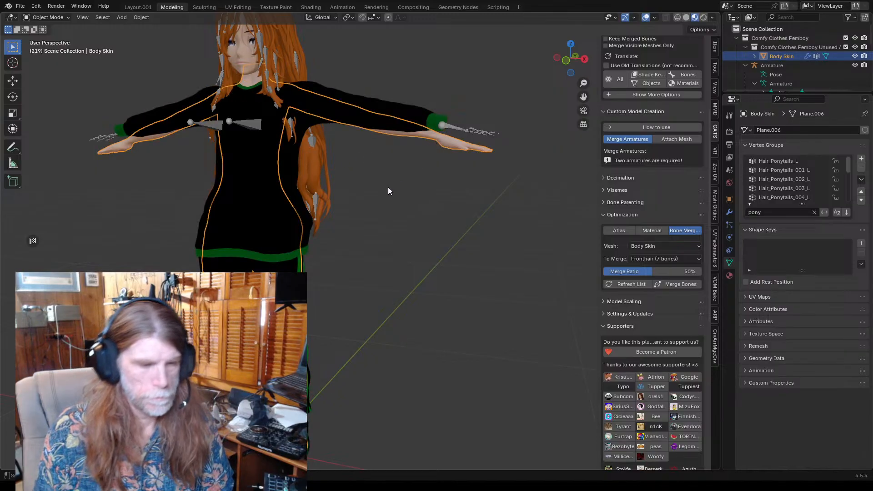
middle_drag(388, 187, 428, 201)
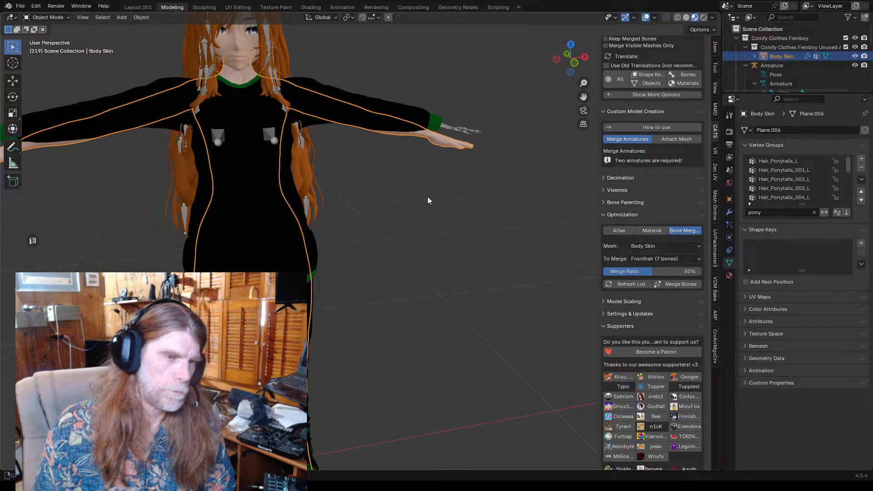
scroll(426, 195, down, 1)
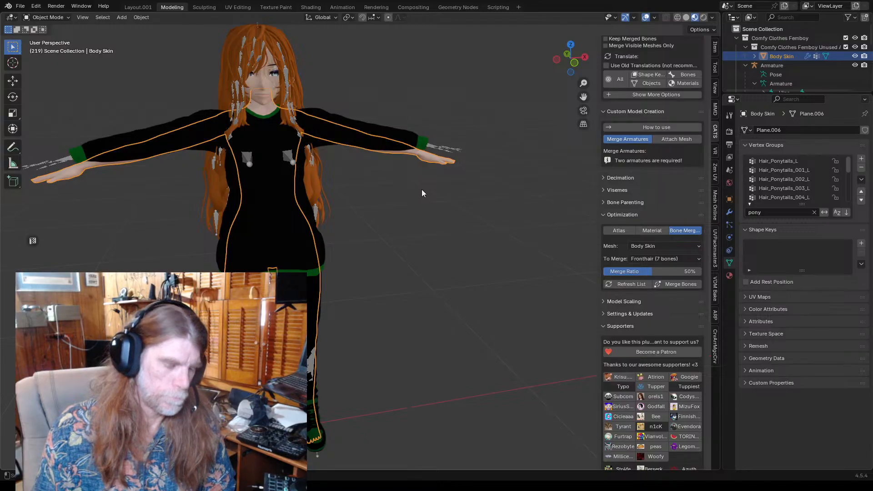
- Undo the parenting of Body Skin to the Armature and deselect everything
key(ctrl+z)
key(ctrl+z)
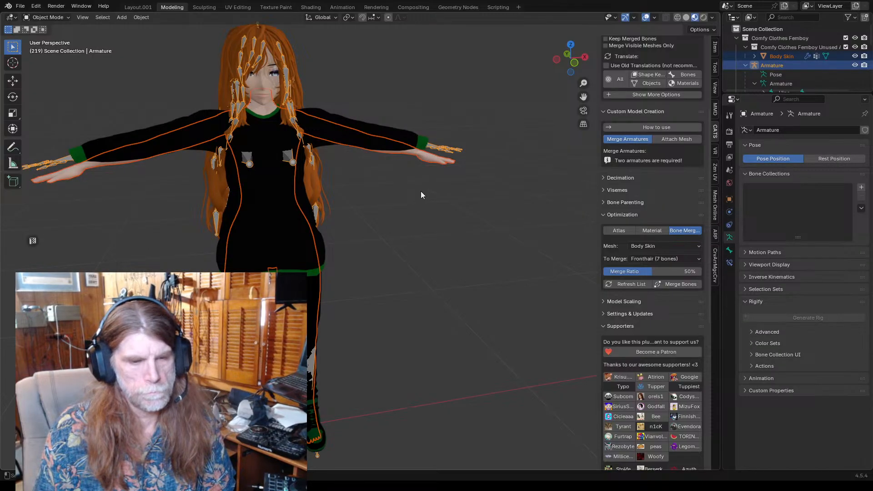
key(ctrl+z)
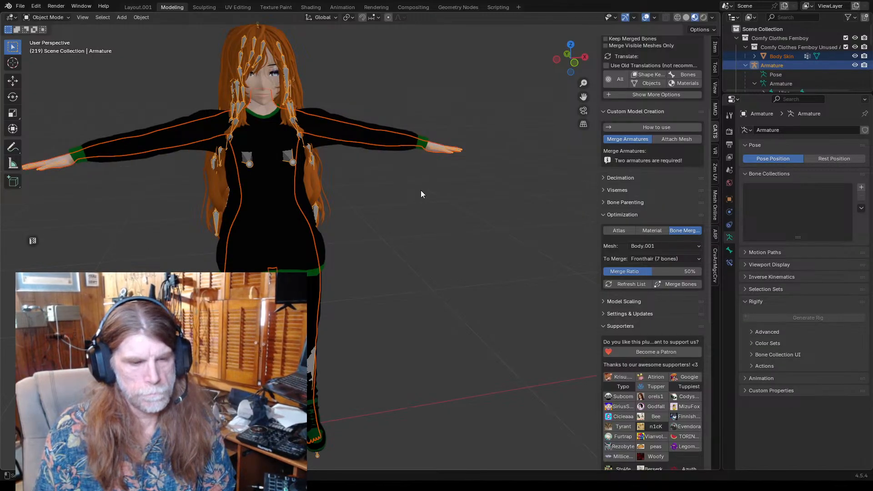
click(421, 191)
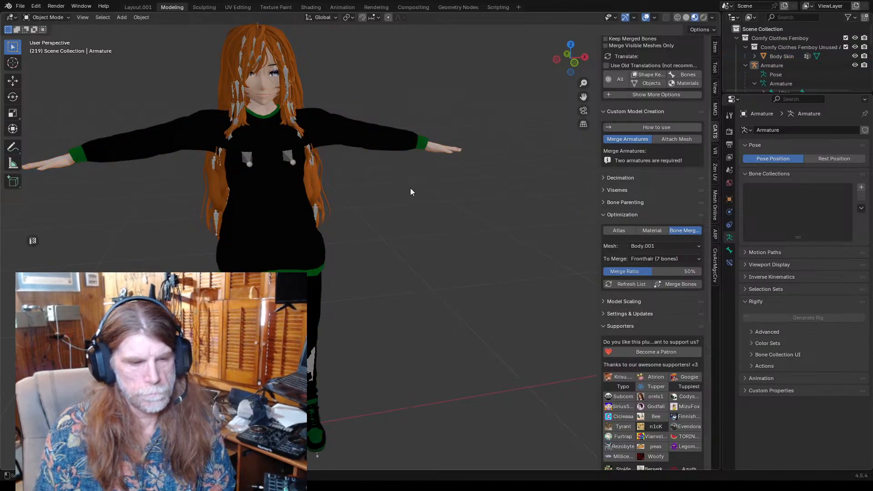
- Put the Armature in Pose Mode and clear the pose transform
click(351, 136)
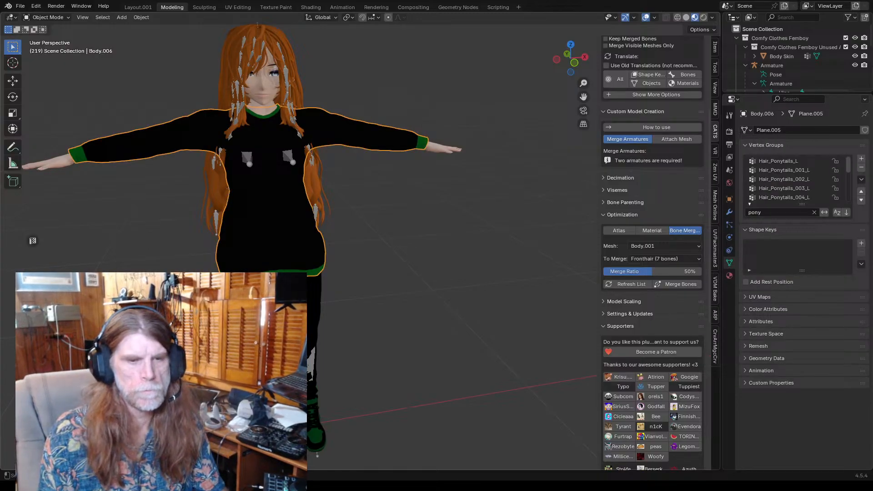
click(433, 144)
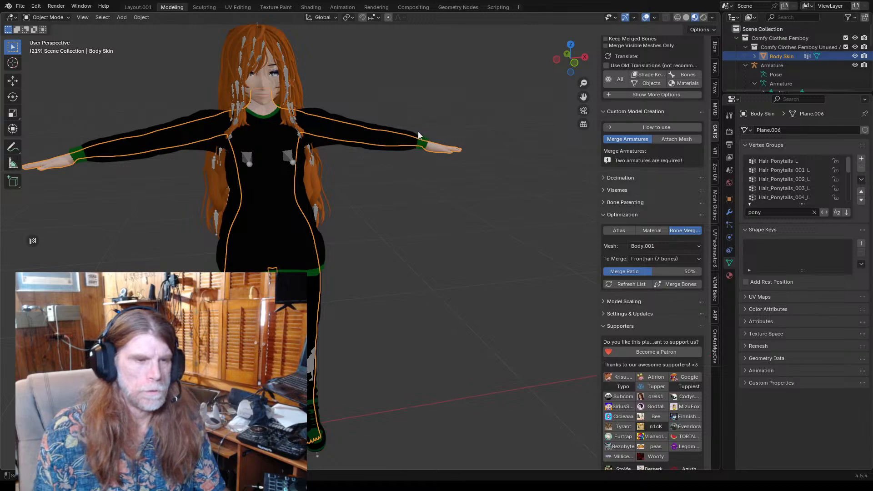
click(288, 157)
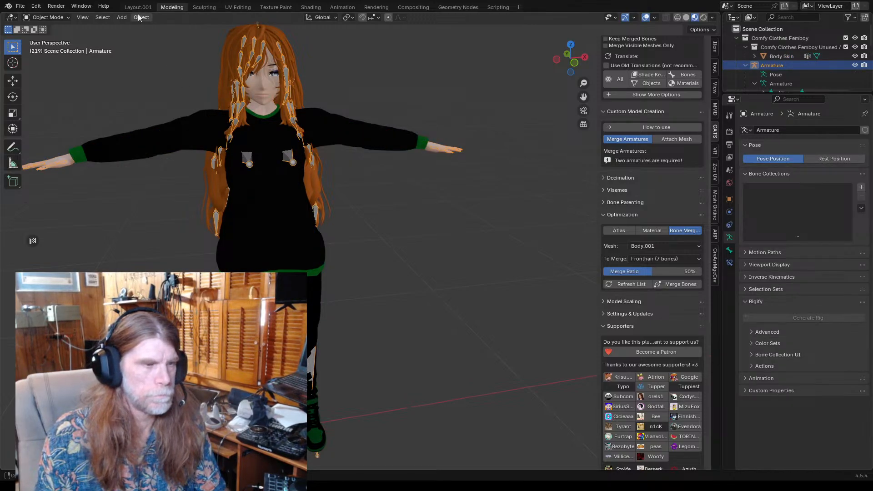
click(64, 18)
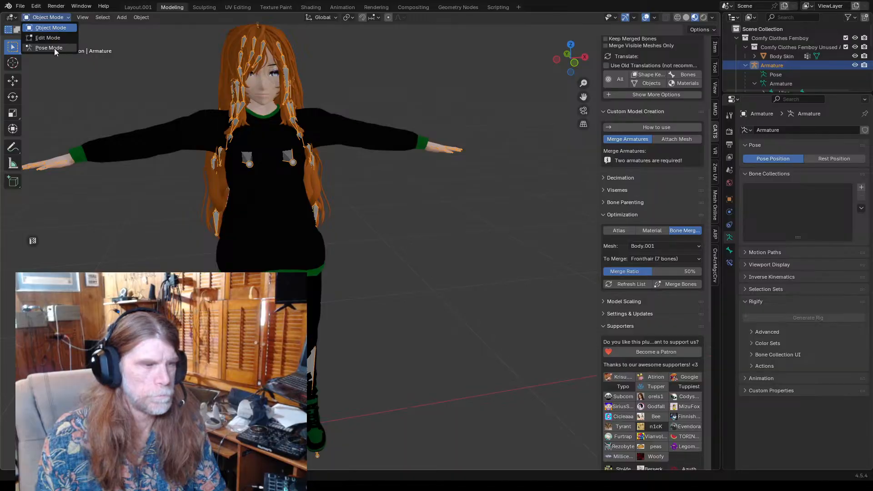
click(54, 48)
click(121, 18)
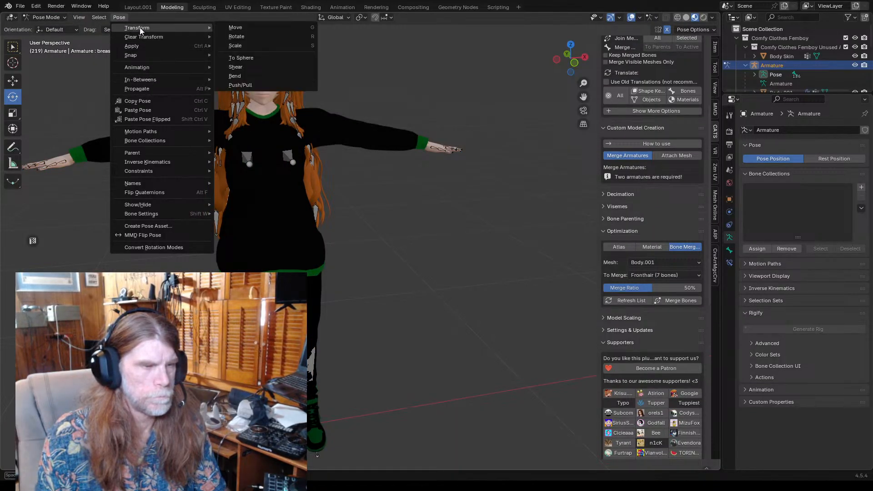
mouse_move(140, 36)
click(240, 36)
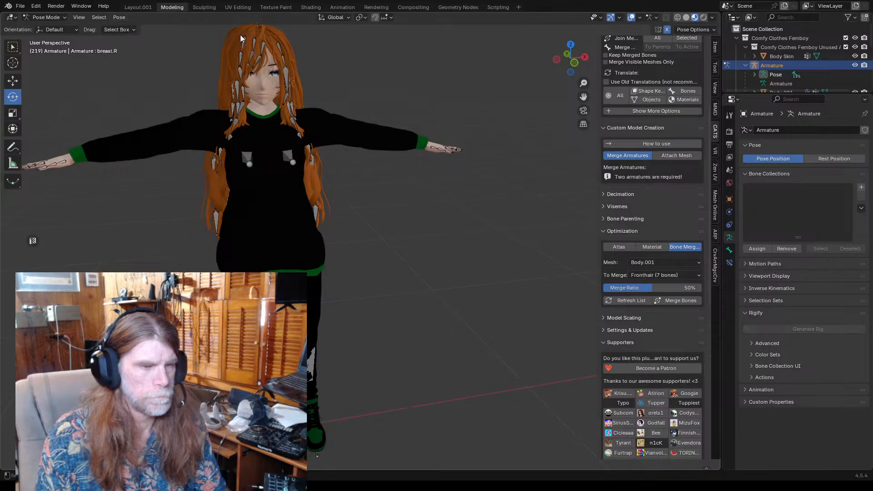
- Apply the Armature's current pose as its rest pose and return to Object Mode
click(120, 18)
mouse_move(132, 46)
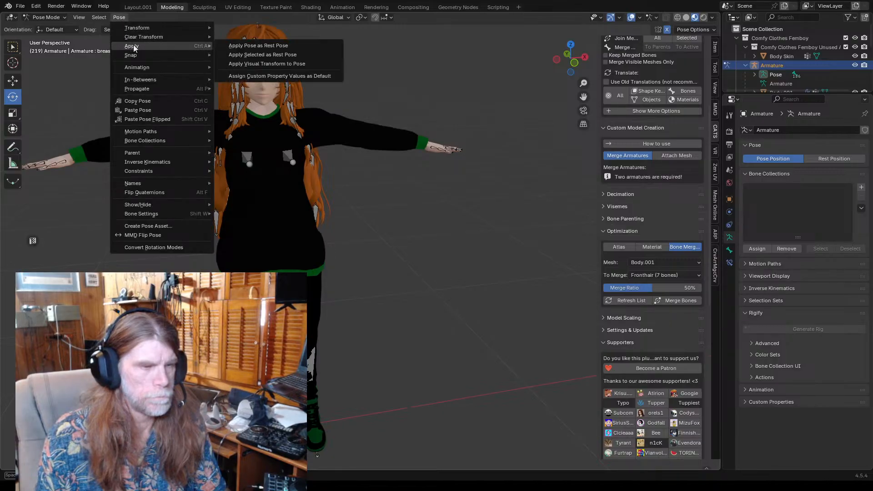
click(246, 46)
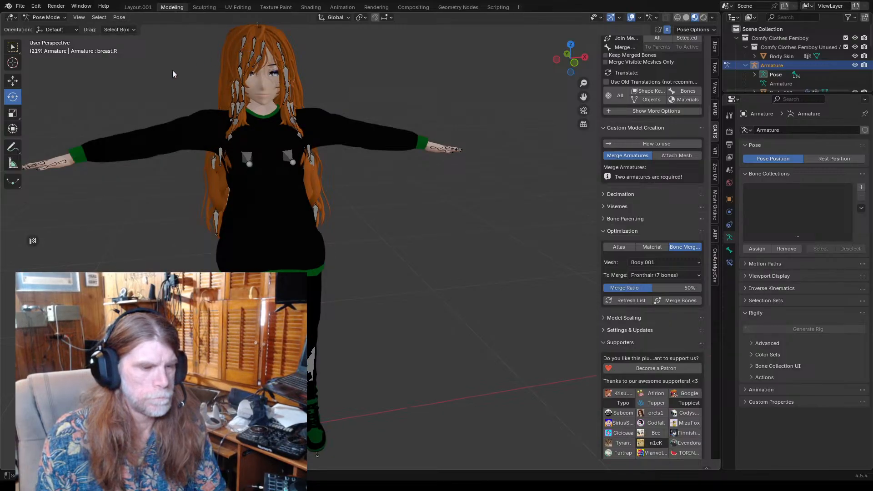
middle_drag(406, 118, 359, 120)
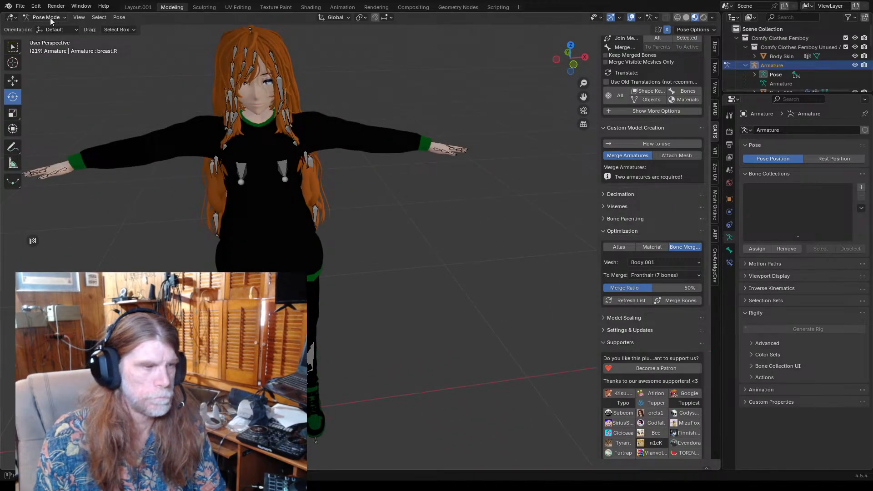
key(ctrl+Tab)
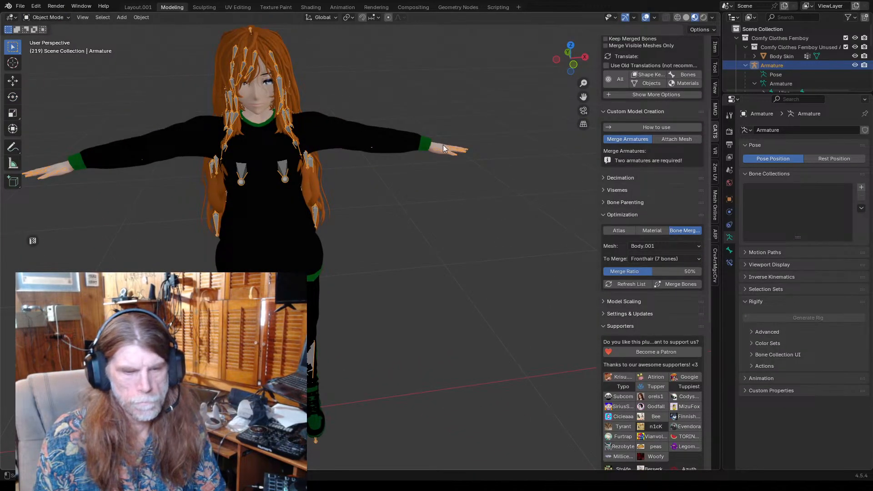
- Parent Body Skin to the Armature again, and check how the skin fits inside the sweater
click(443, 145)
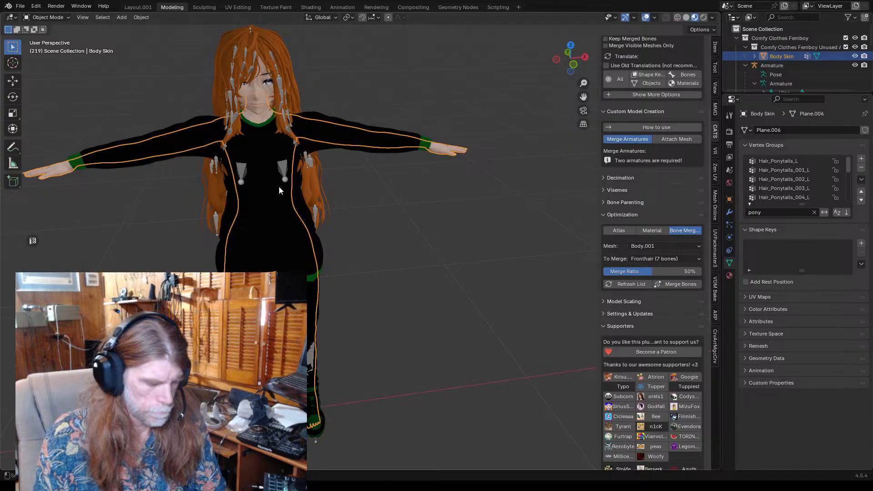
shift+click(283, 170)
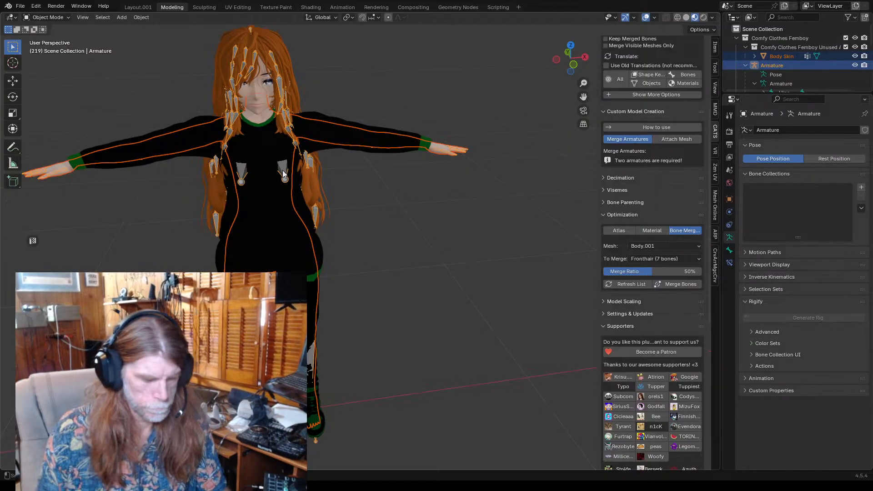
key(ctrl+p)
click(258, 171)
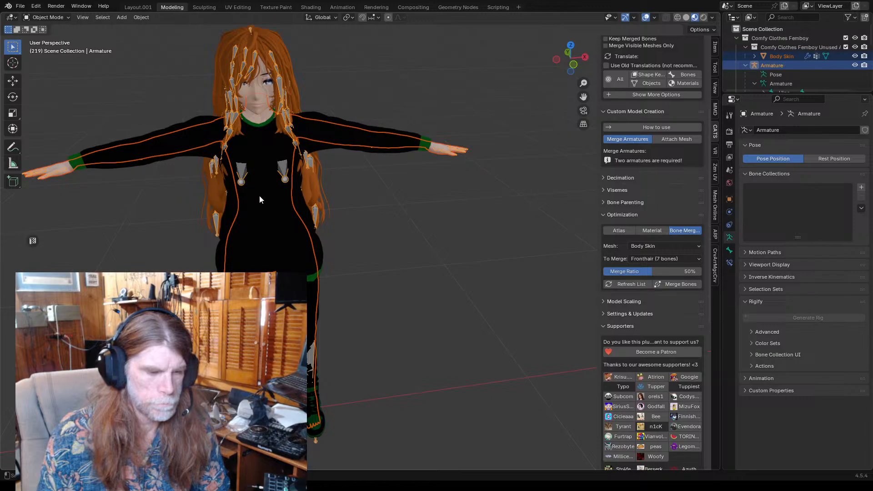
click(356, 223)
middle_drag(363, 241, 400, 177)
click(439, 148)
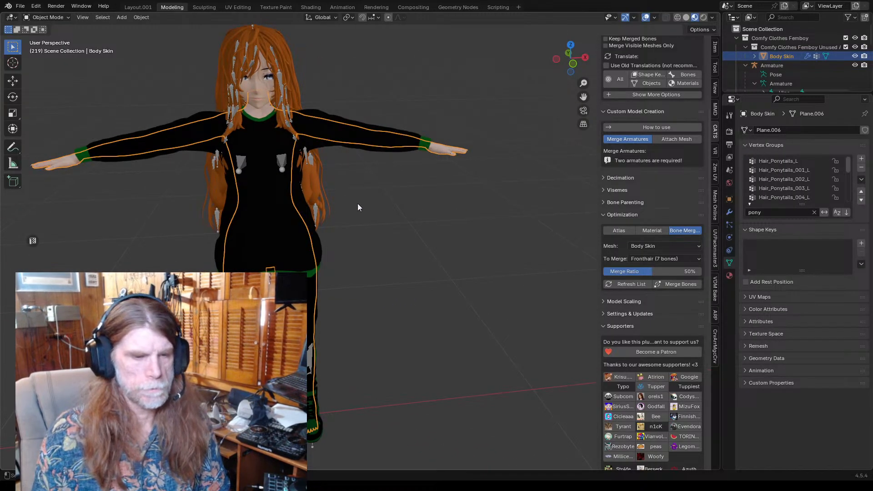
click(346, 202)
- Parent the sweater mesh Body.006 to the Armature using Armature Deform With Automatic Weights
click(274, 193)
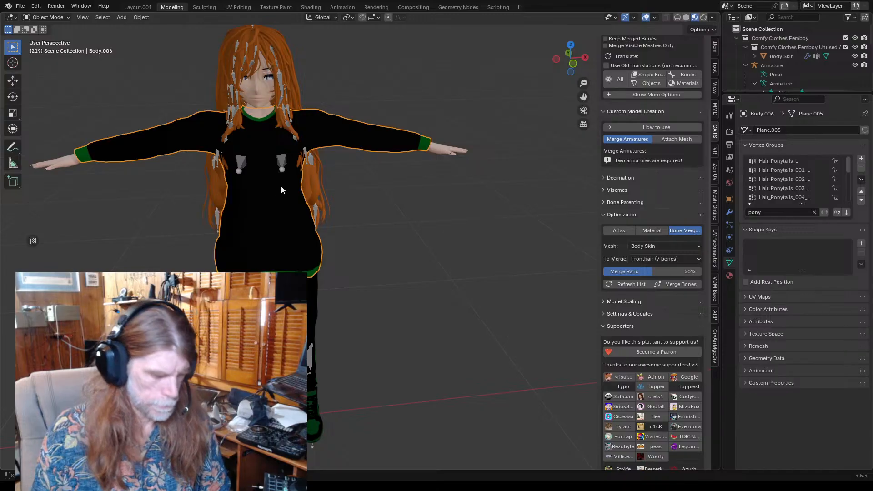
click(282, 166)
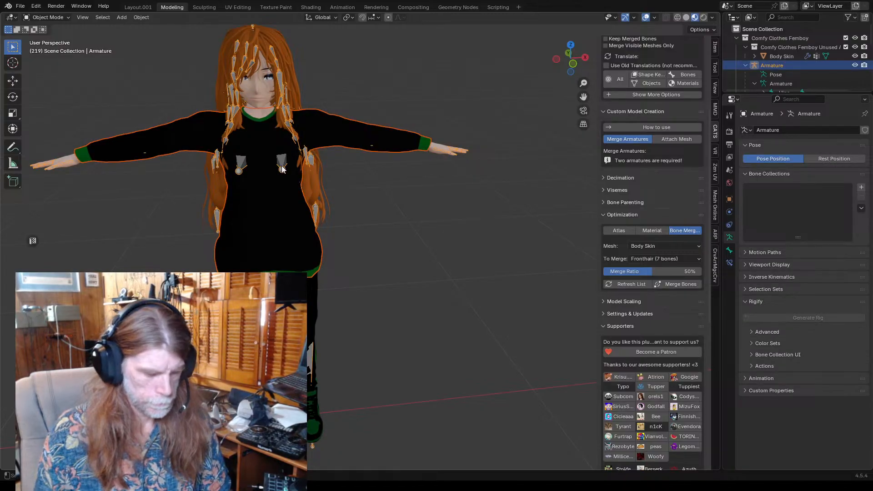
key(ctrl+p)
click(277, 165)
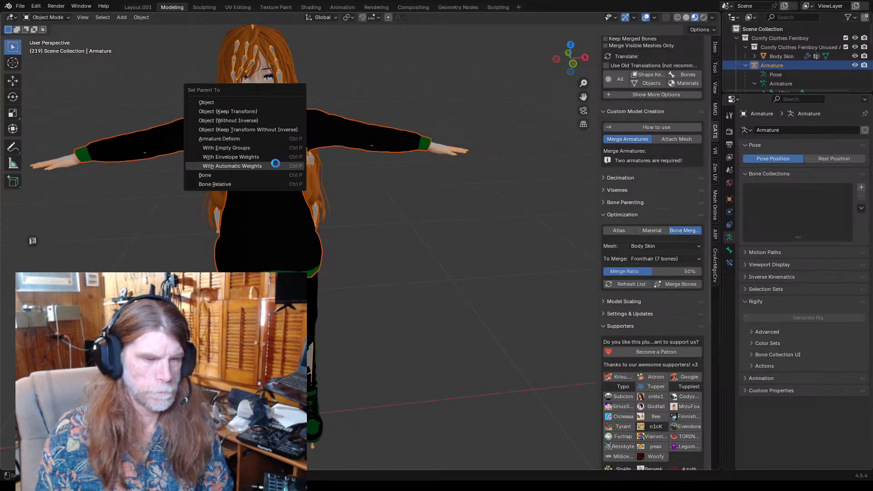
click(163, 237)
mouse_move(368, 201)
middle_down()
mouse_move(267, 231)
mouse_move(371, 196)
middle_up()
- Put the Armature in Pose Mode and rotate the left upper arm downward and the left thigh to test the sweater's deformation
click(282, 166)
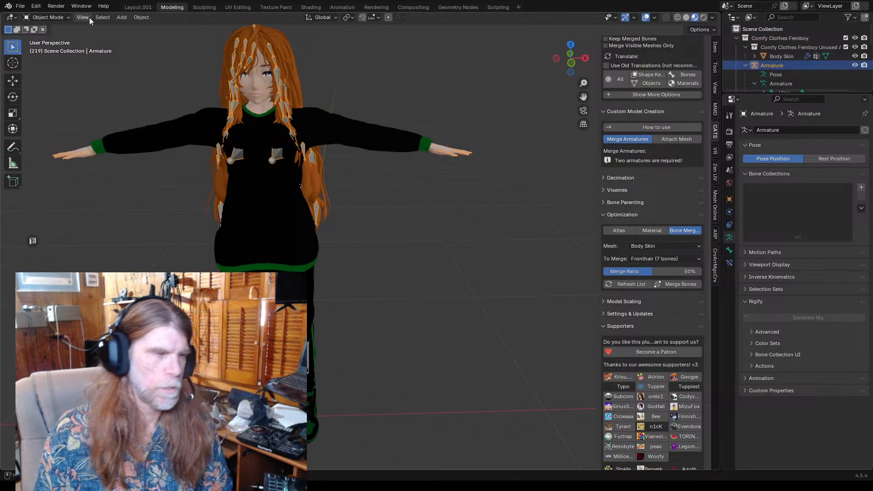
click(44, 17)
click(50, 41)
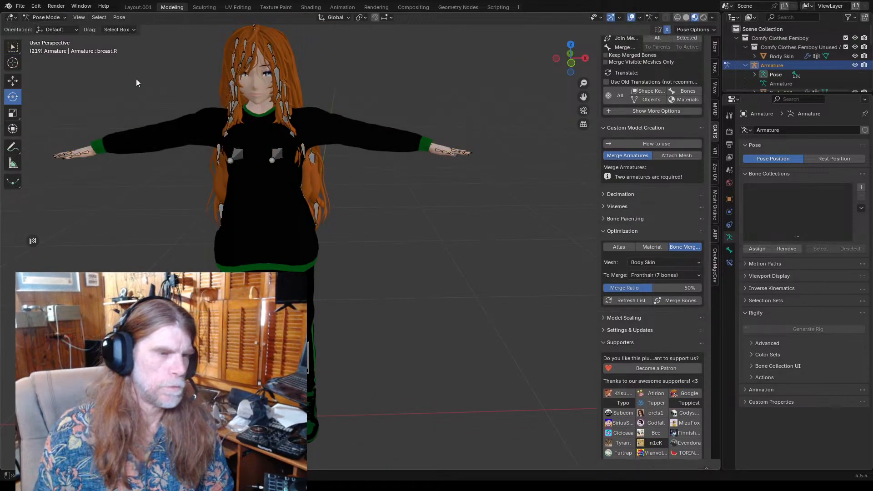
click(317, 126)
drag(335, 108, 339, 138)
click(280, 249)
mouse_move(327, 257)
mouse_down()
mouse_move(322, 230)
mouse_move(324, 262)
mouse_move(335, 227)
mouse_move(331, 253)
mouse_move(331, 245)
mouse_up()
- Undo the thigh and upper arm test rotations and return the Armature to Object Mode
key(ctrl+z)
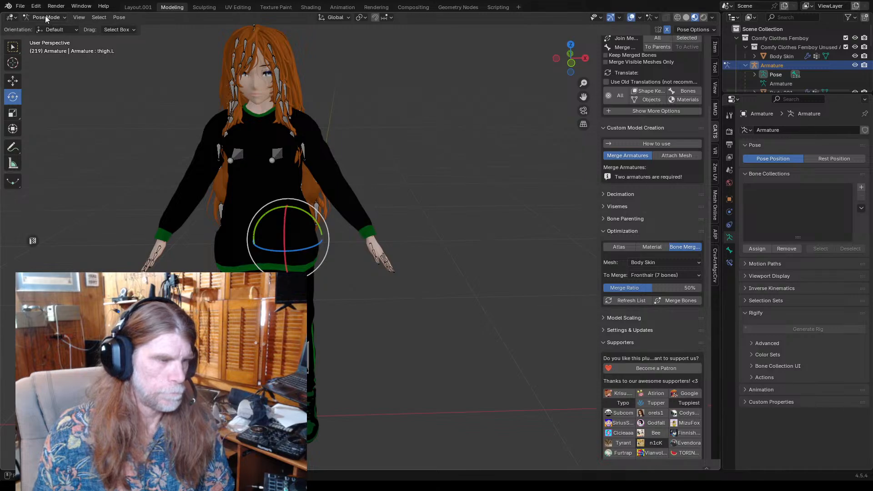
key(ctrl+z)
key(ctrl+z)
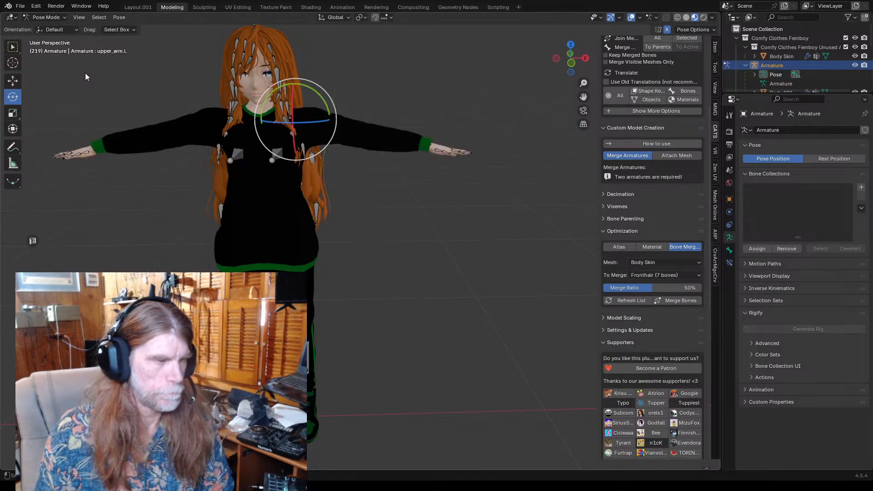
key(ctrl+z)
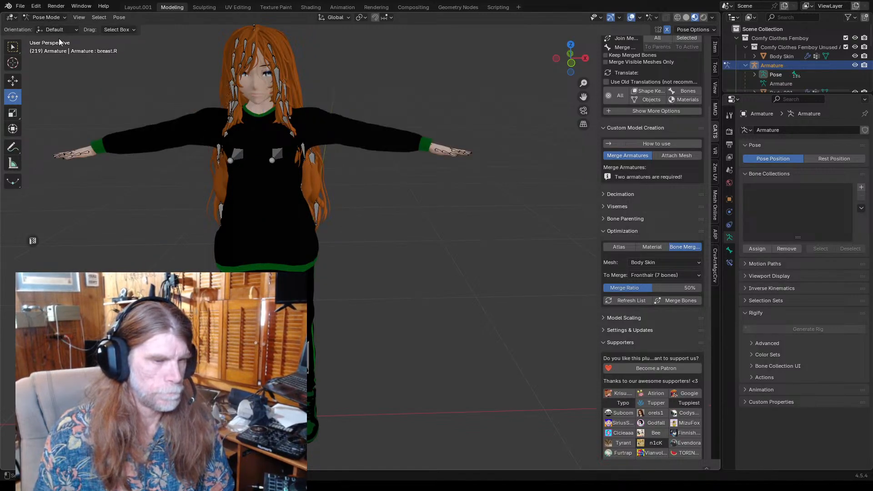
key(ctrl+Tab)
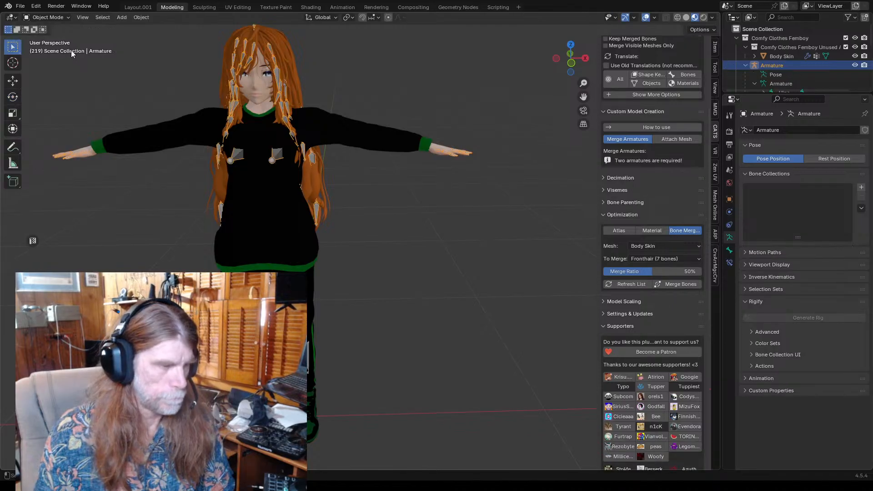
- Save the current Blender file under its existing name
click(53, 17)
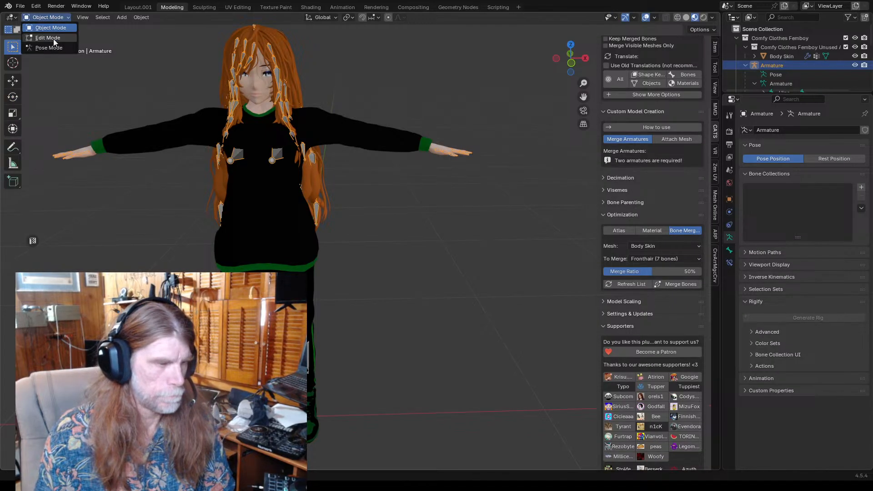
click(51, 17)
click(20, 6)
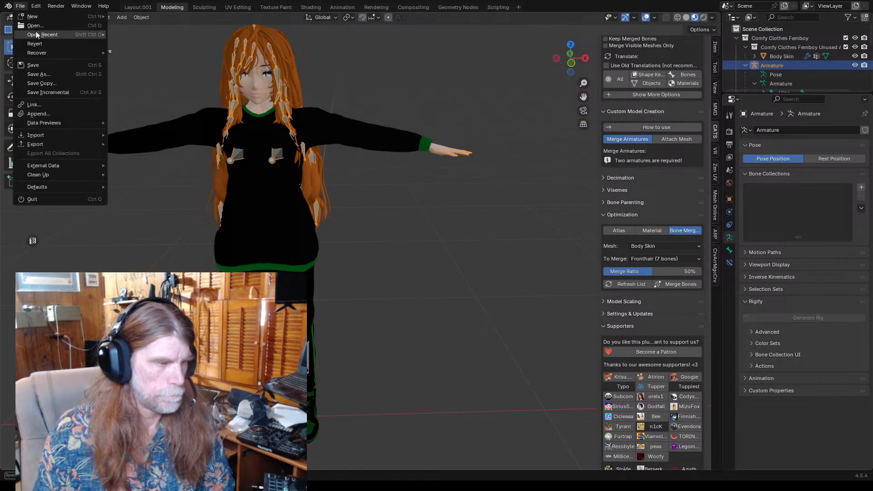
click(47, 65)
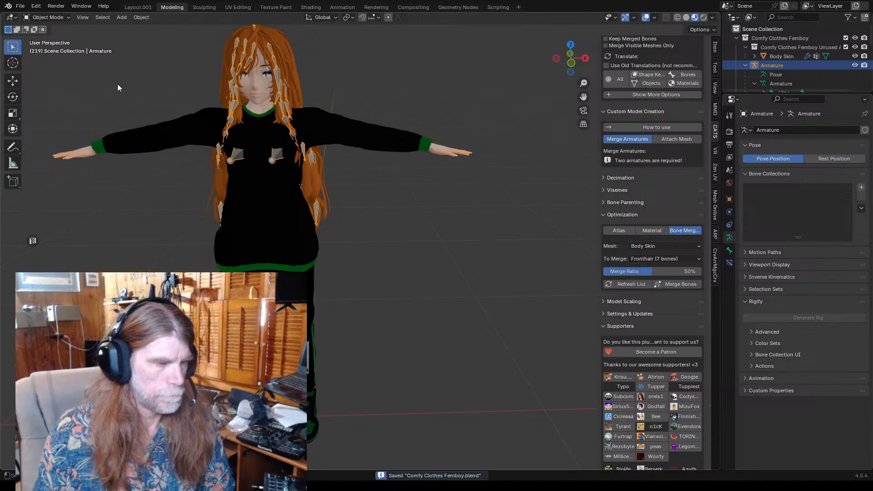
- Exclude the Comfy Clothes Femboy Unused collection from the view layer and unhide the Hands, Feet, Collar Only mesh
scroll(257, 154, down, 2)
middle_drag(251, 189, 235, 160)
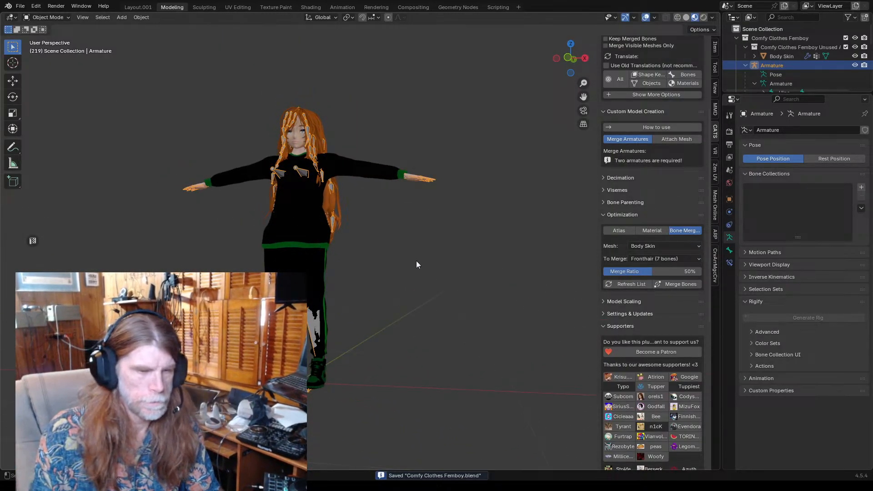
middle_drag(416, 260, 395, 275)
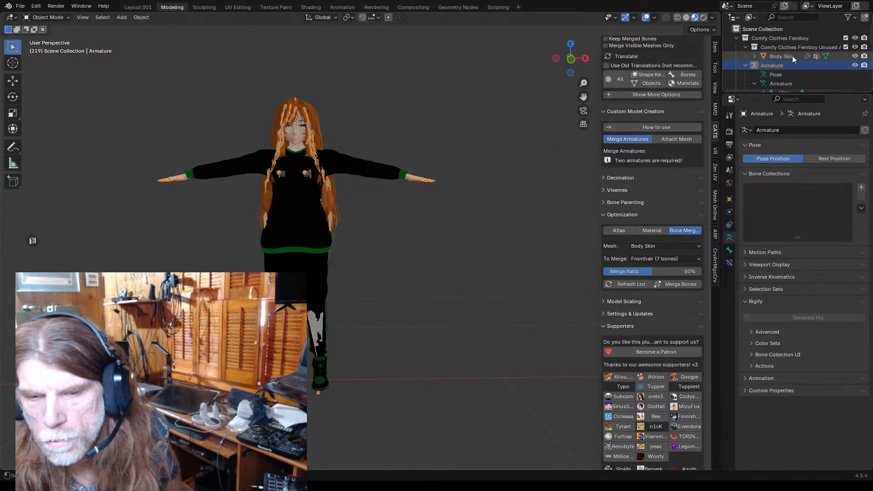
click(846, 48)
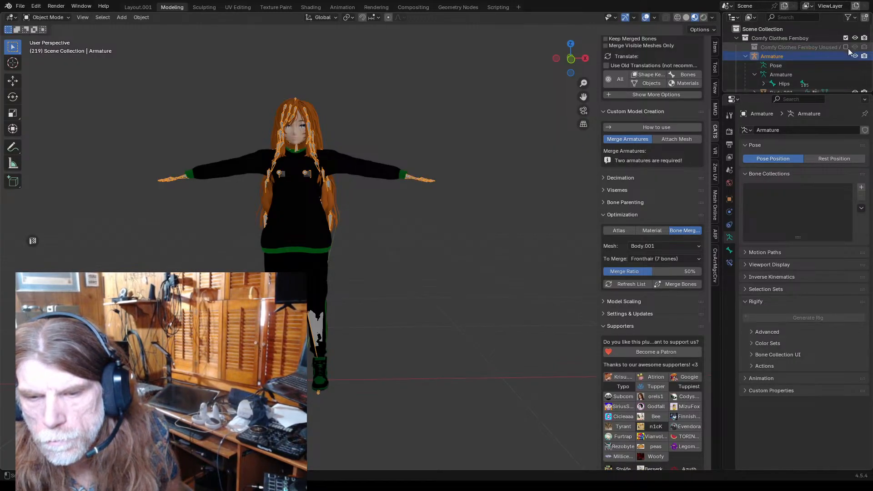
scroll(793, 71, down, 5)
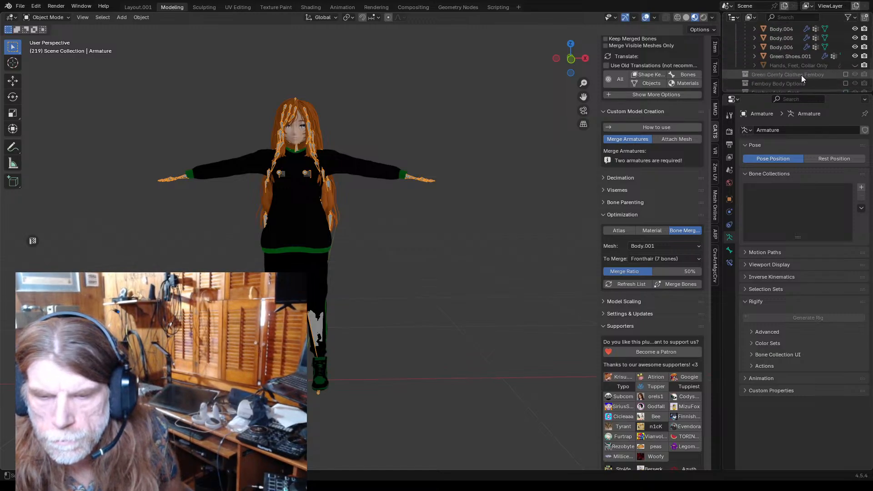
click(855, 65)
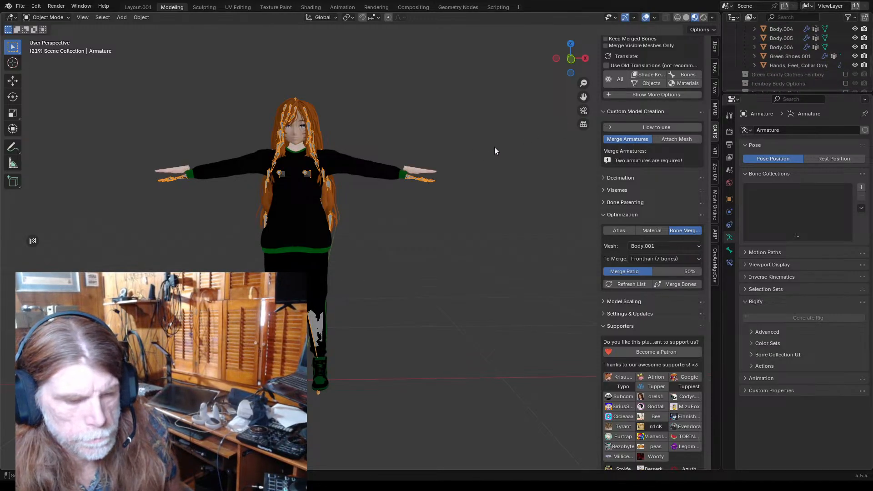
scroll(485, 144, up, 2)
middle_drag(487, 142, 375, 164)
middle_drag(455, 168, 565, 172)
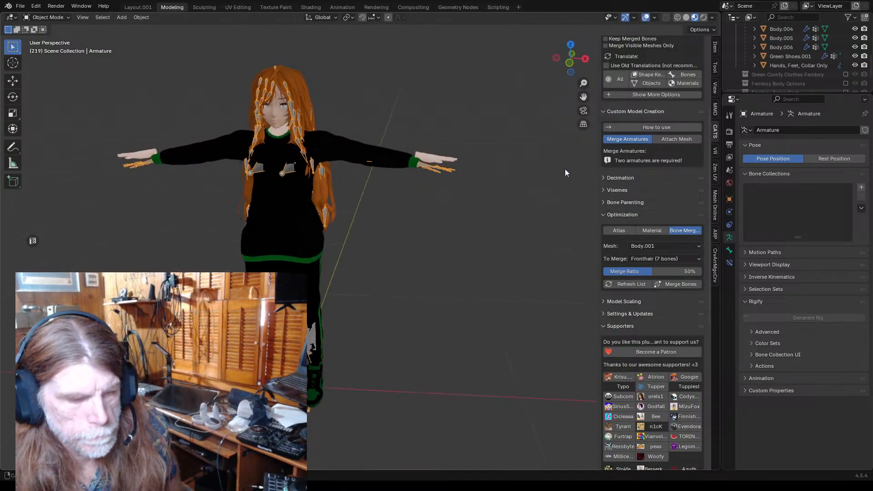
- Try to parent the Hands, Feet, Collar Only mesh to the Armature with automatic weights
click(426, 156)
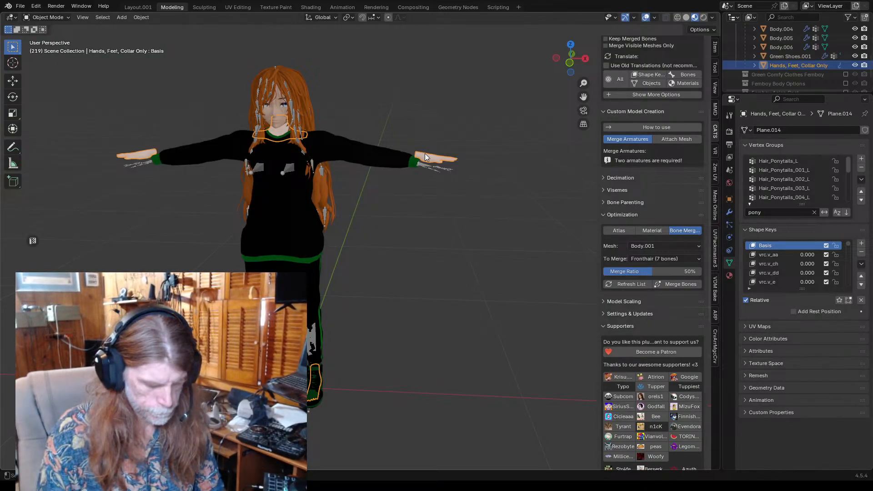
key(ctrl+p)
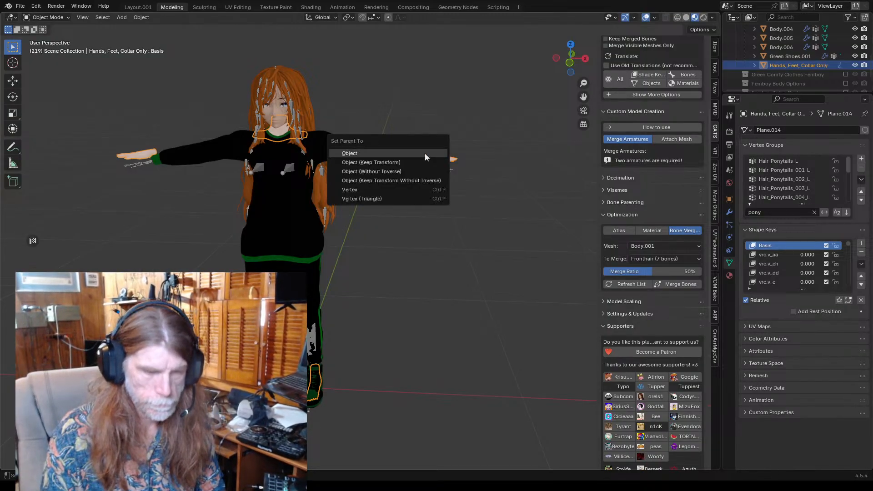
click(377, 182)
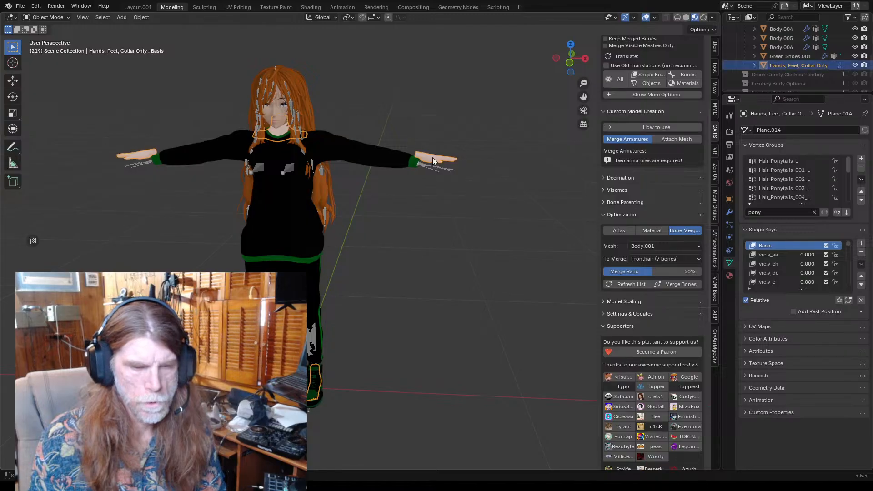
click(290, 172)
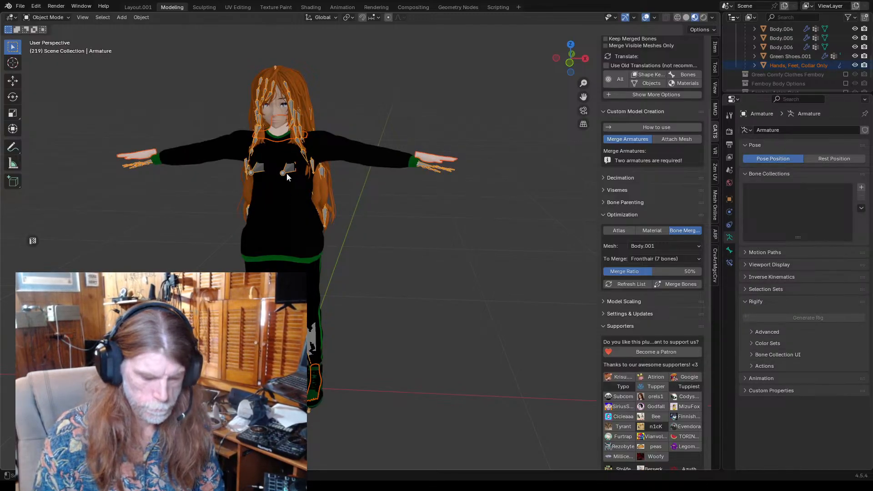
key(ctrl+p)
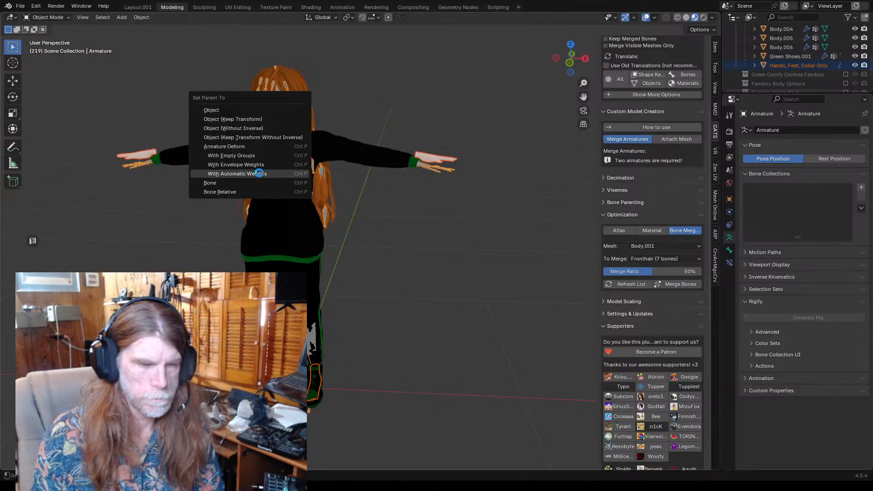
click(259, 174)
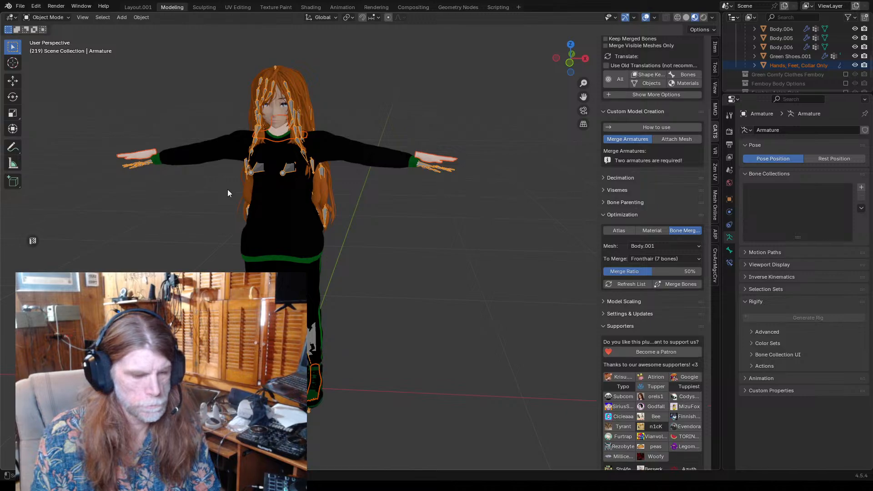
- Undo the parenting of the Hands, Feet, Collar Only mesh and deselect everything
key(ctrl+z)
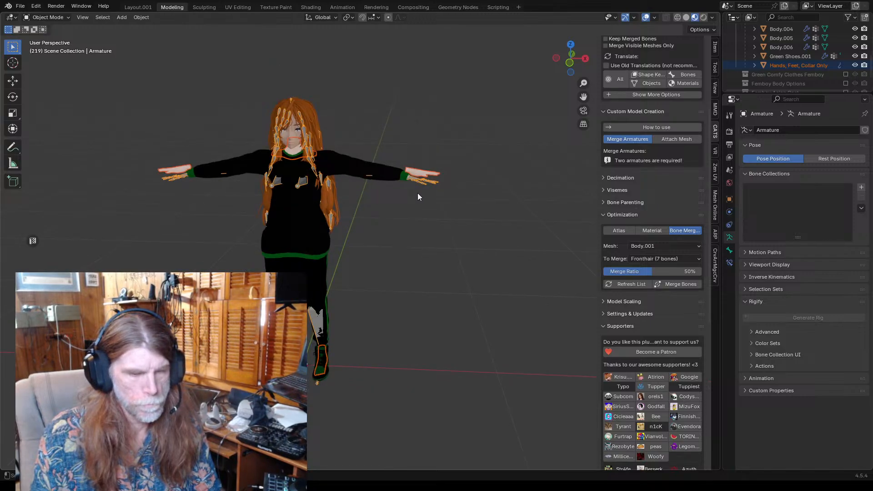
scroll(418, 195, up, 1)
key(ctrl+z)
scroll(402, 187, down, 1)
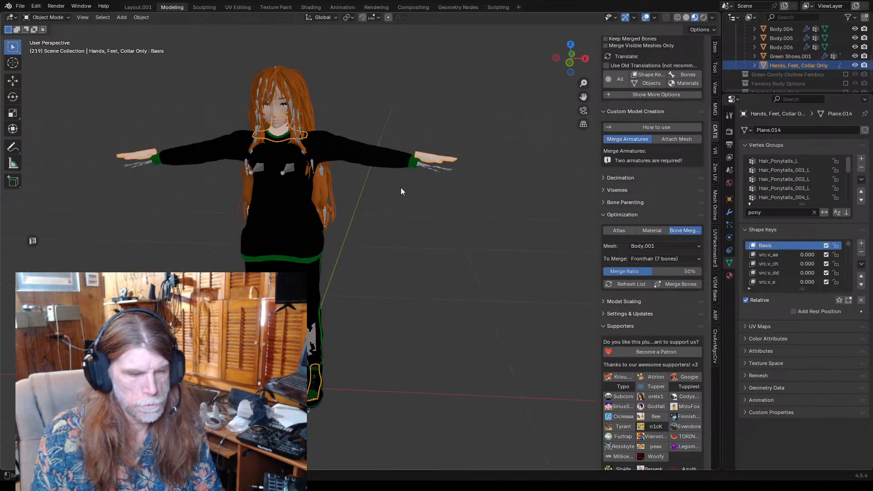
click(48, 17)
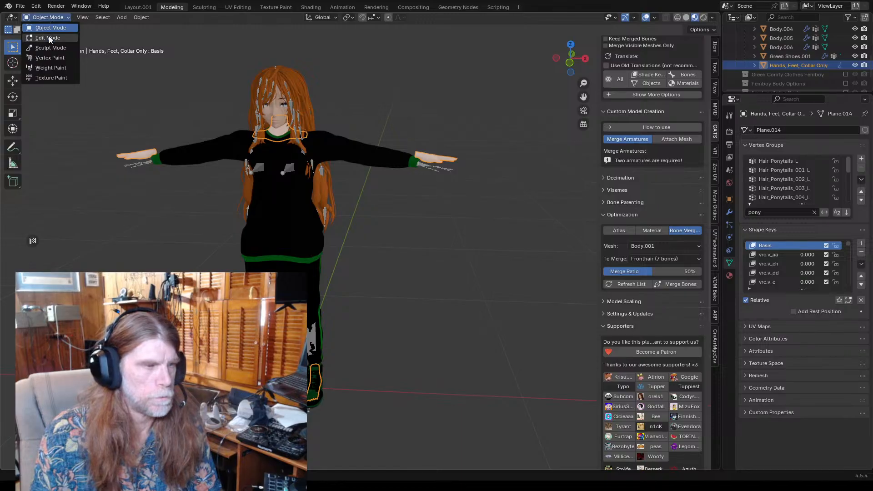
click(182, 42)
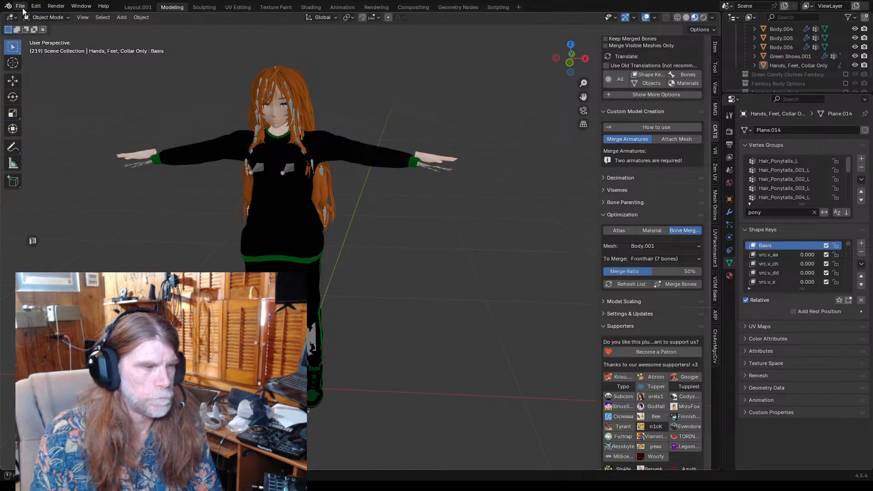
- Delete all shape keys from the Hands, Feet, Collar Only mesh
scroll(181, 124, up, 1)
scroll(180, 123, down, 2)
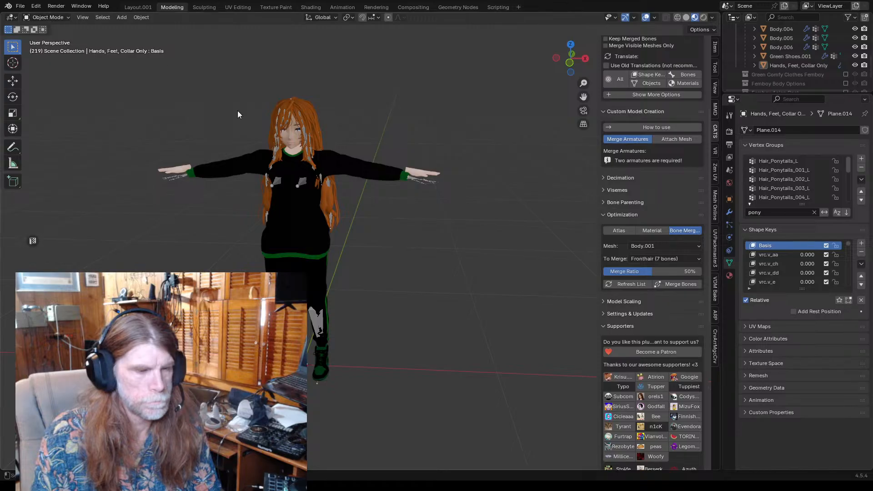
click(417, 174)
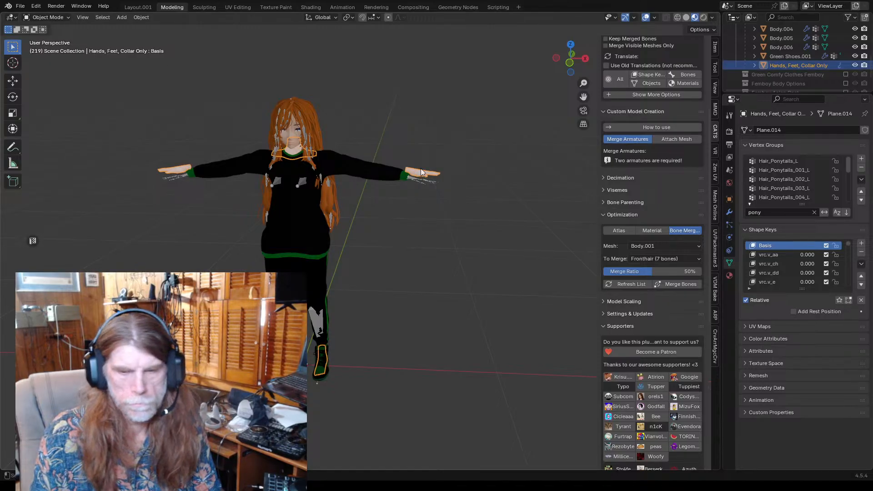
click(730, 213)
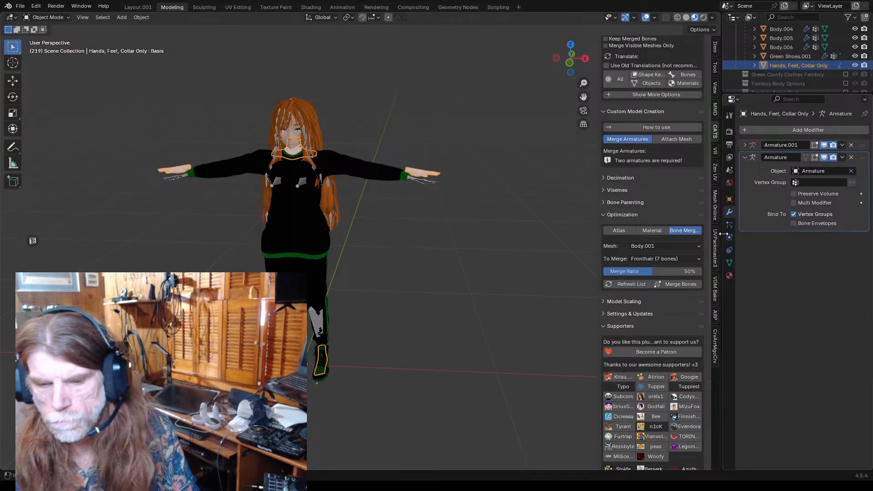
click(729, 262)
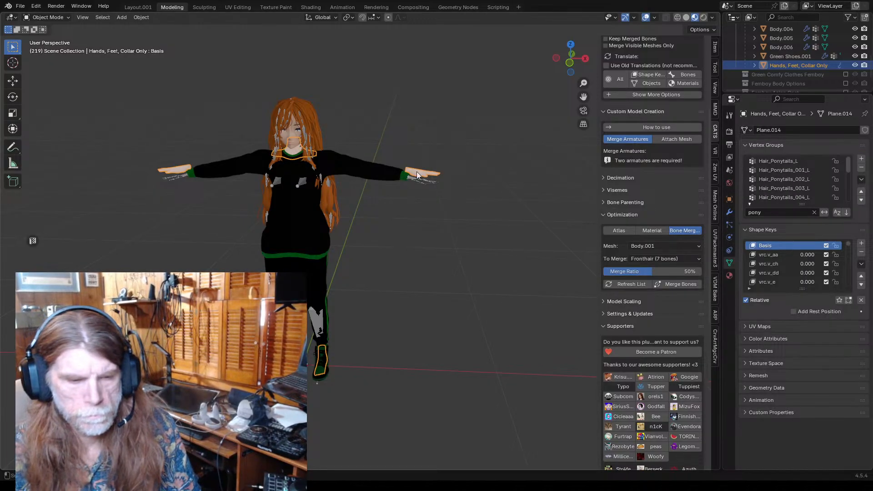
click(862, 264)
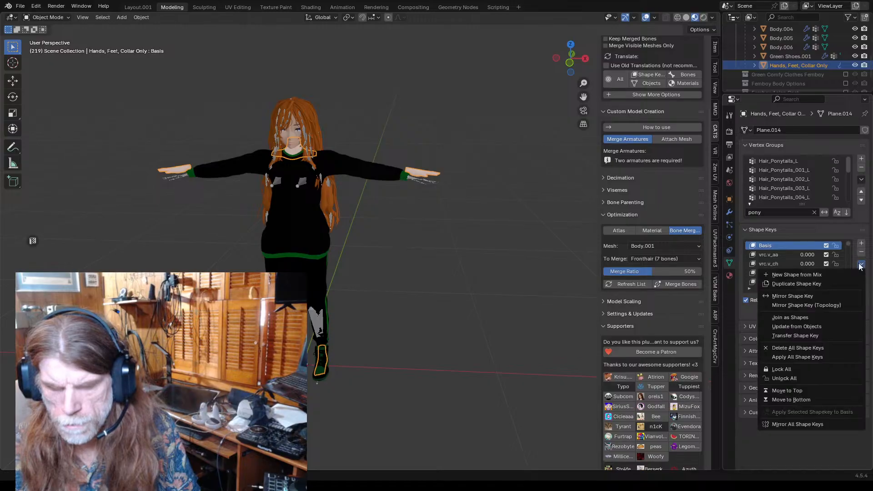
click(797, 348)
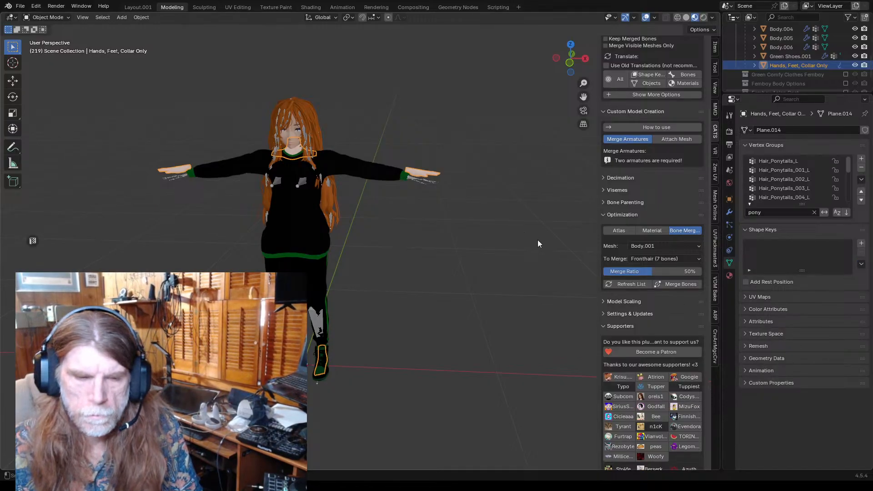
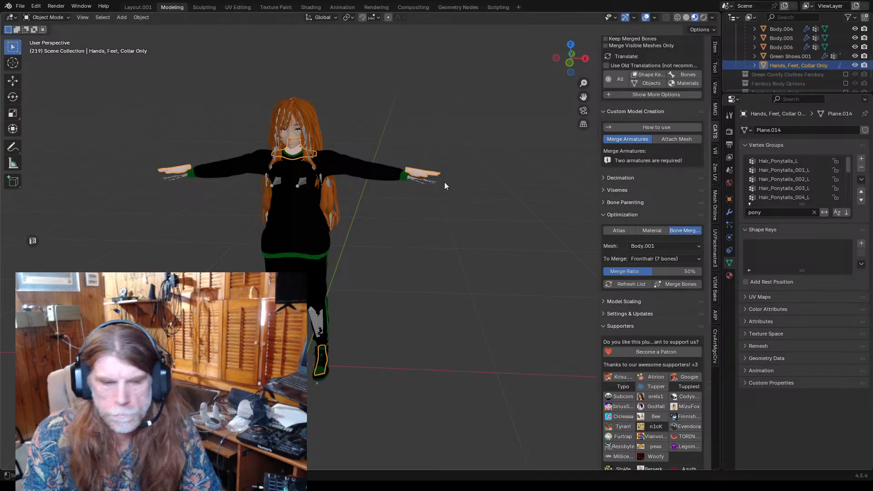
- Clear the parent of the Hands, Feet, Collar Only mesh with the plain Clear Parent option and deselect it
click(378, 176)
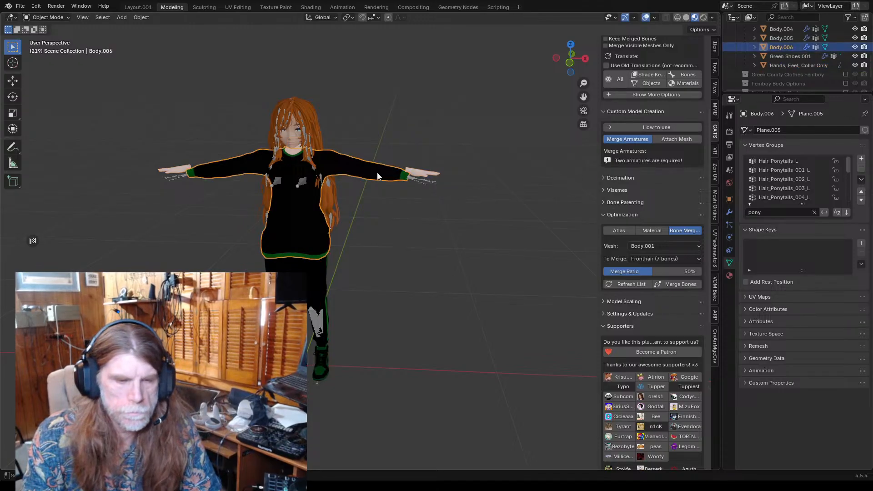
click(419, 175)
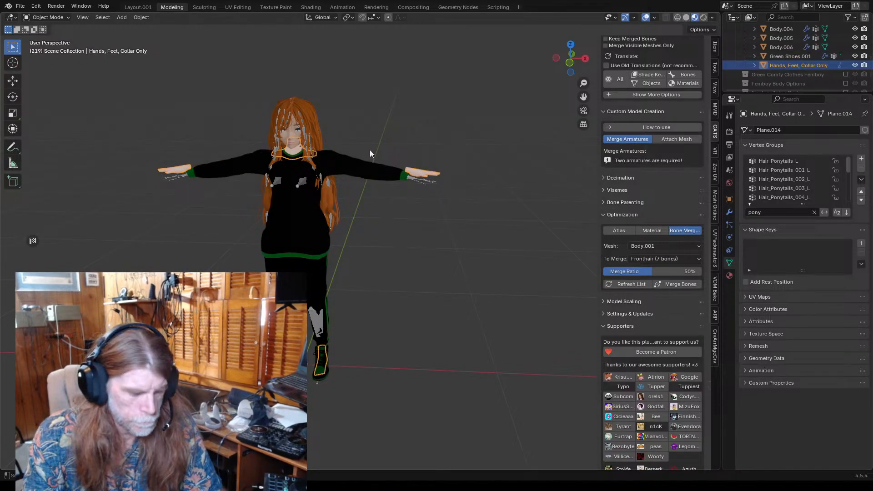
key(alt+p)
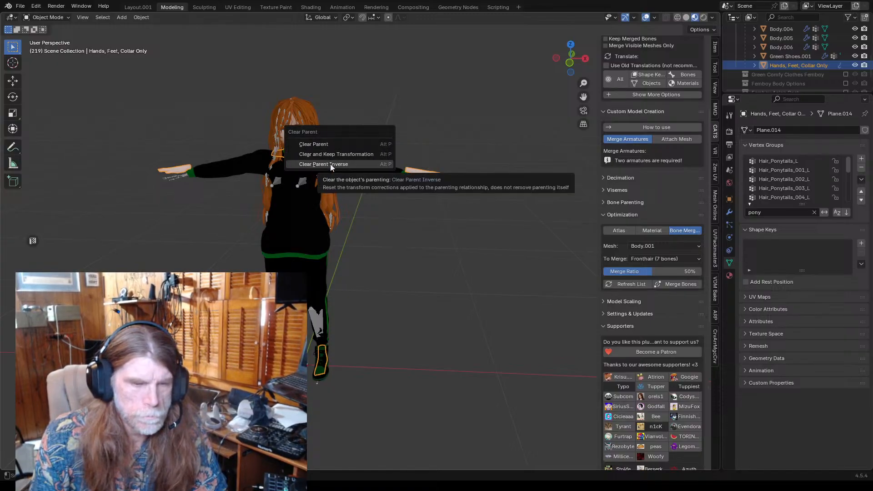
click(328, 147)
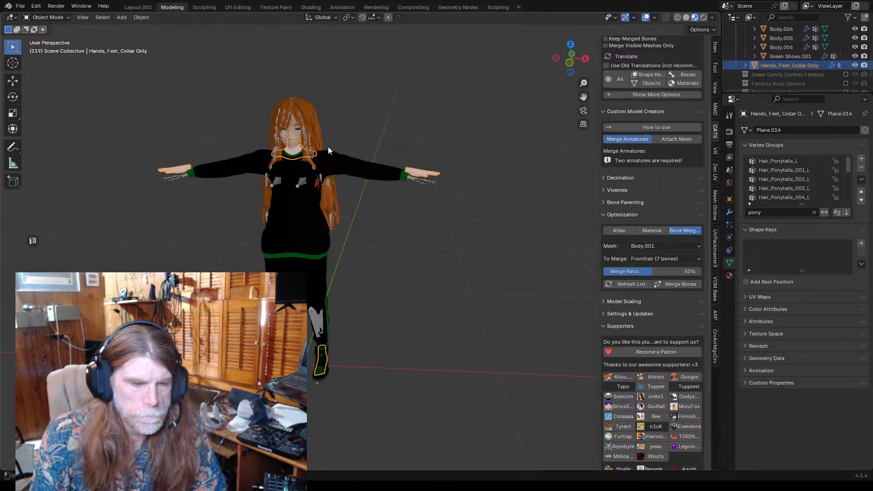
click(147, 193)
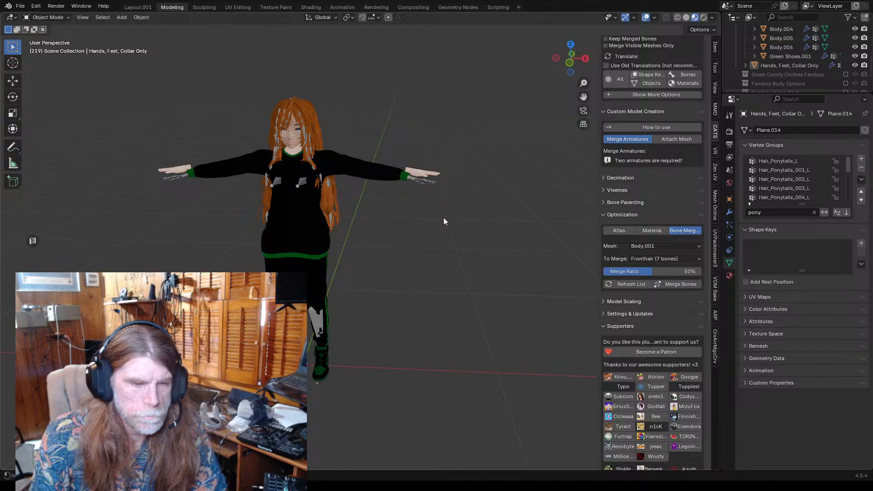
mouse_move(444, 220)
middle_down()
mouse_move(449, 263)
mouse_move(500, 240)
mouse_move(454, 203)
mouse_move(446, 220)
middle_up()
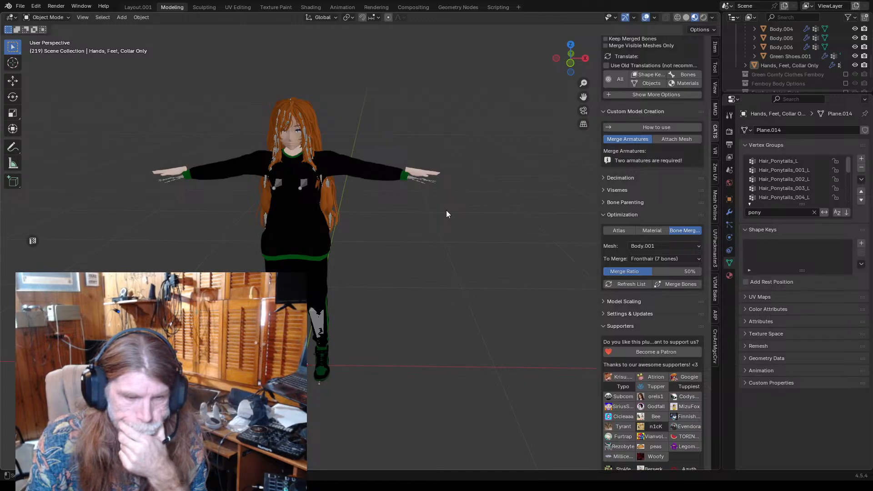
scroll(445, 208, up, 1)
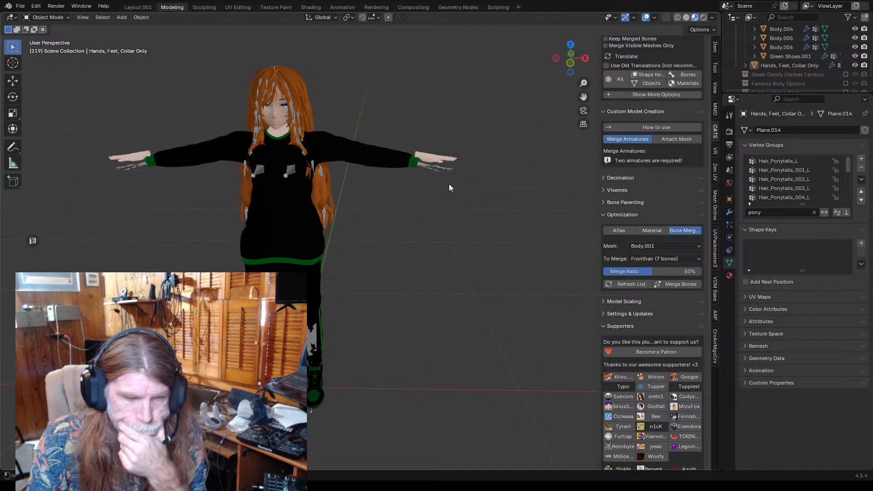
- Apply All Transforms to the Hands, Feet, Collar Only mesh
click(433, 157)
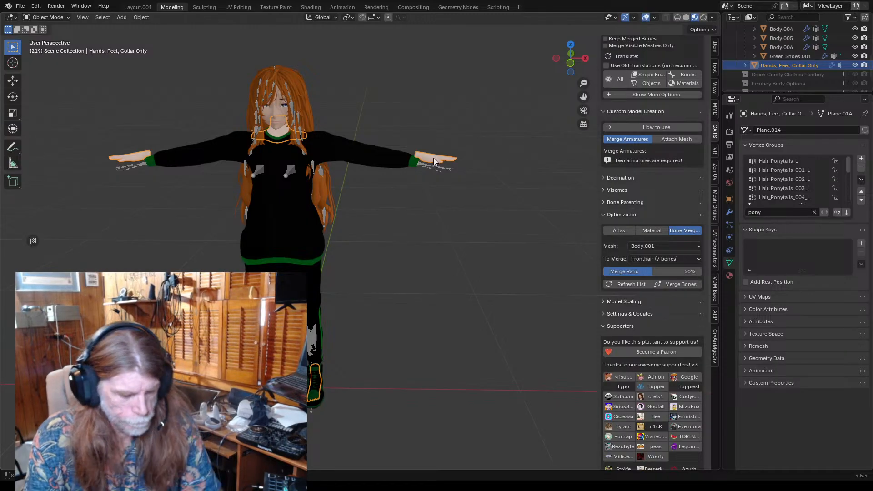
key(ctrl+a)
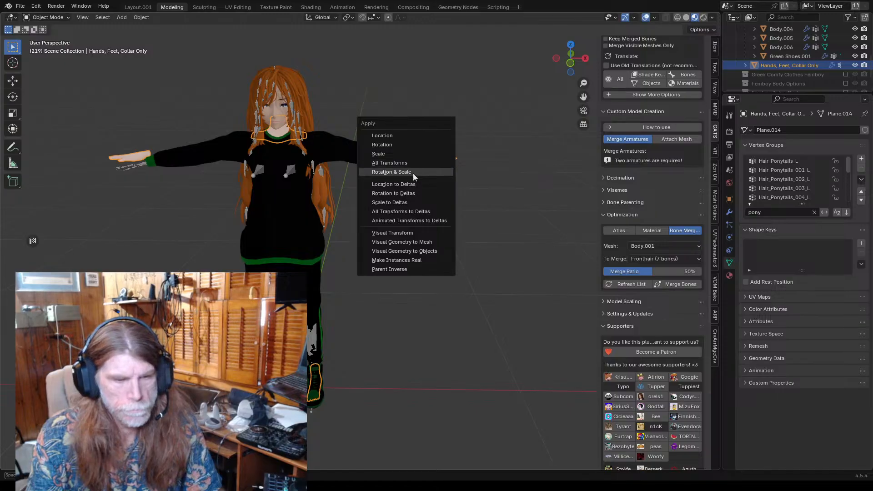
click(390, 163)
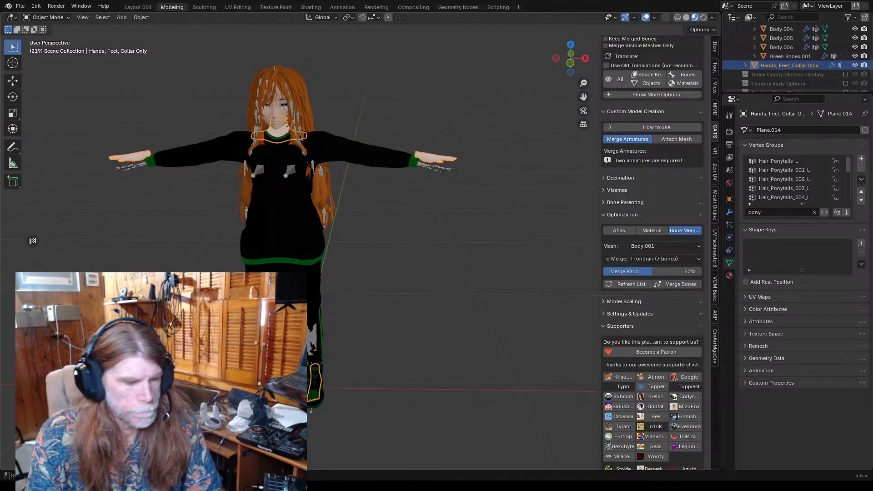
key(alt+a)
- Try to parent the unparented Hands, Feet, Collar Only mesh to the Armature with automatic weights
click(426, 157)
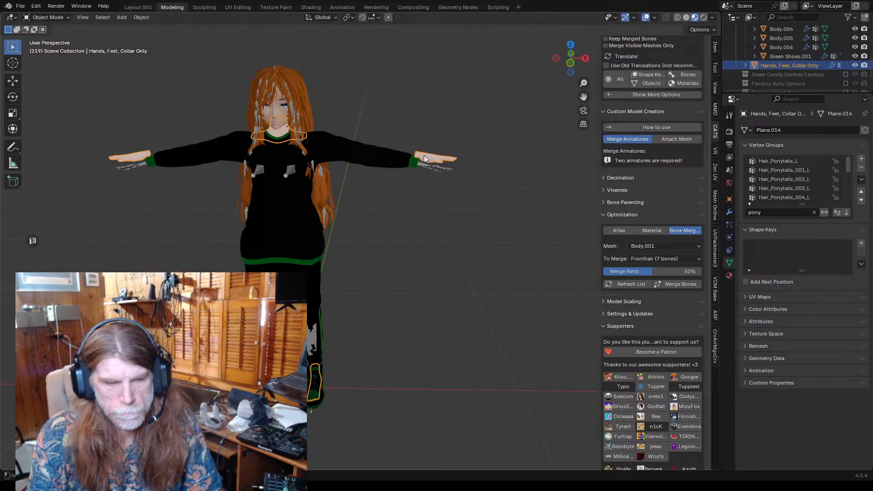
click(401, 189)
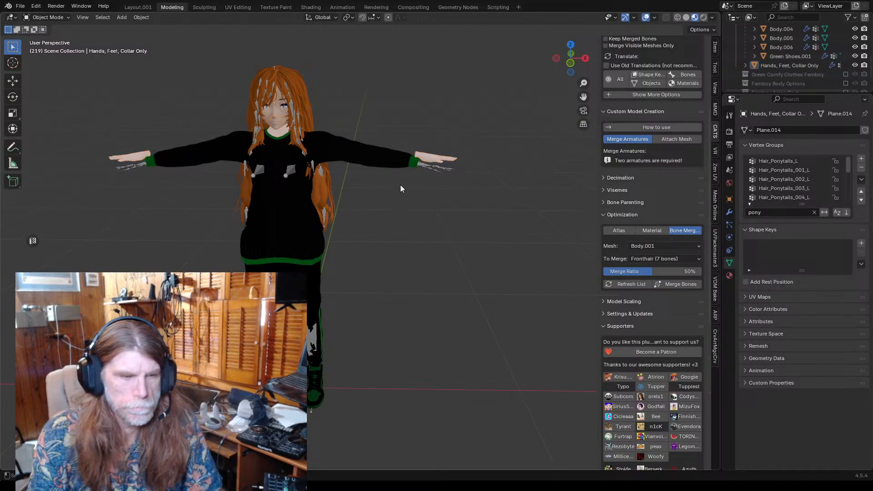
click(428, 157)
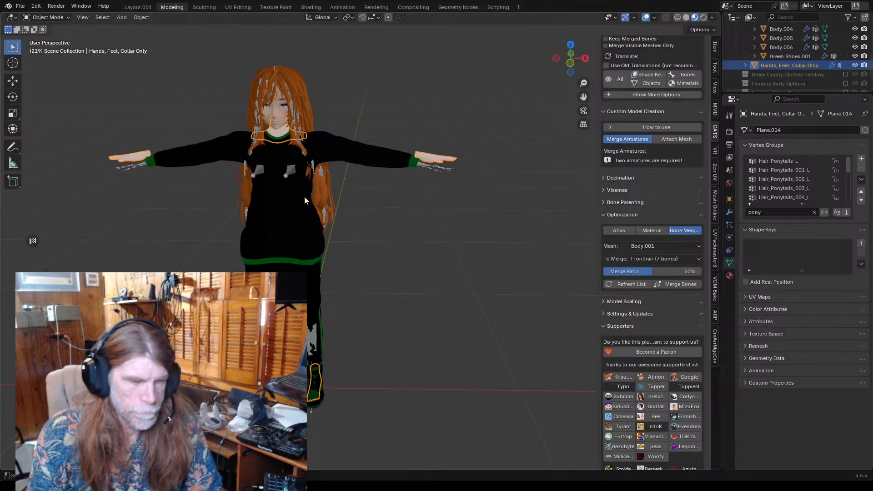
shift+click(290, 170)
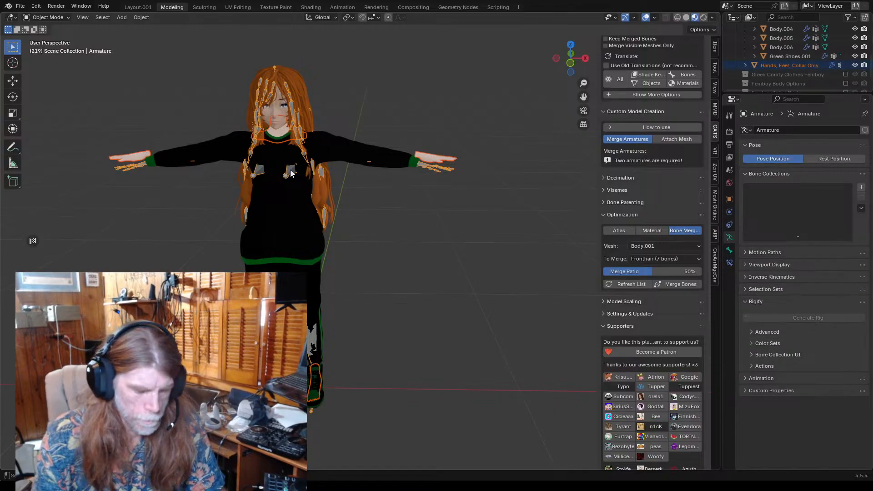
key(ctrl+p)
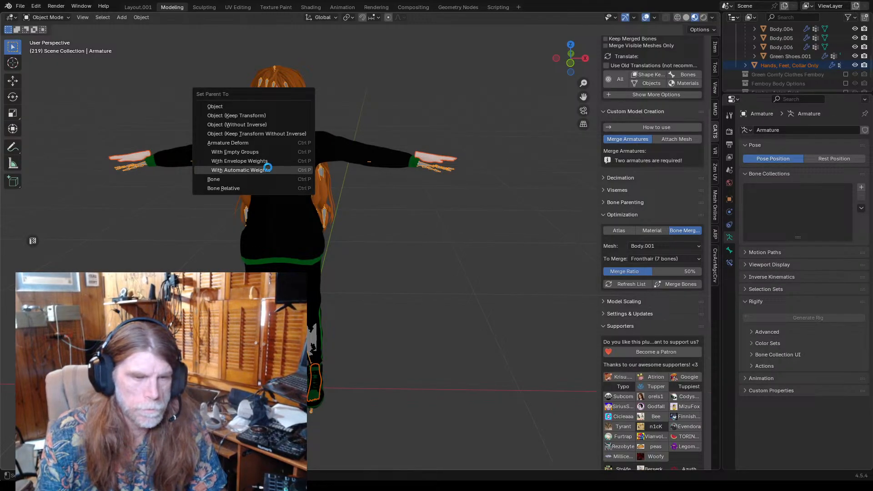
click(269, 170)
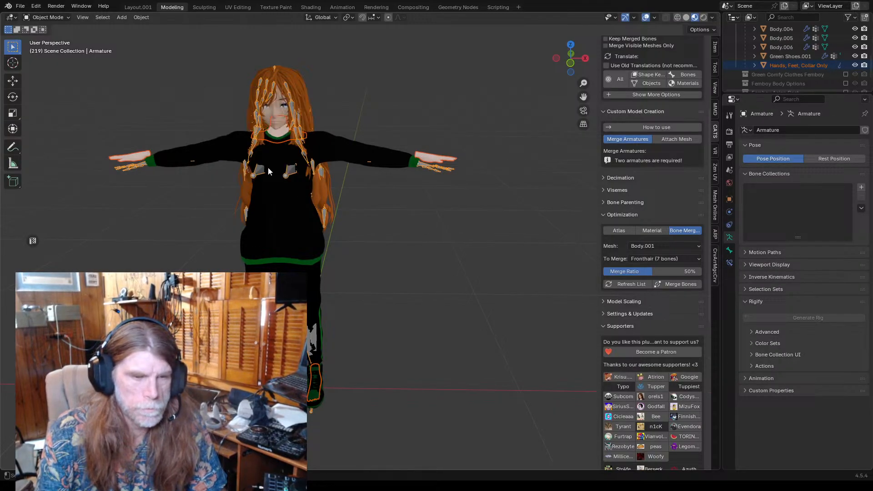
click(112, 233)
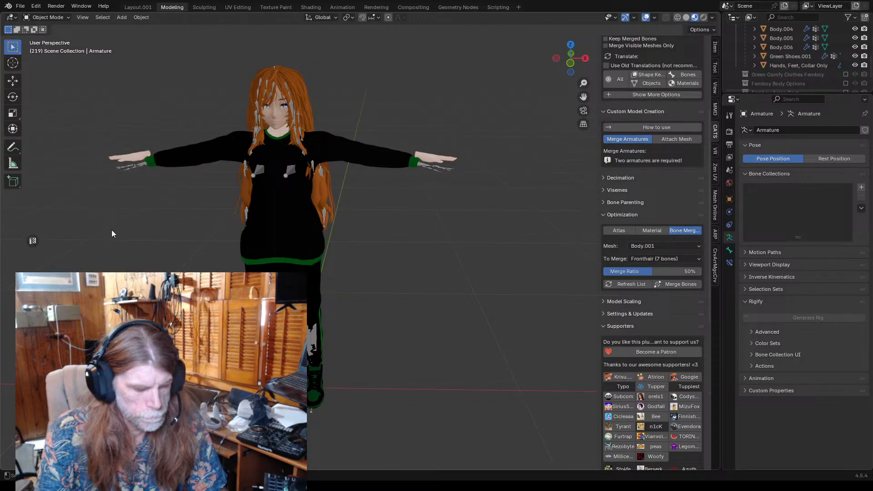
- Undo the automatic-weights parenting and reselect only the Hands, Feet, Collar Only mesh
key(ctrl+z)
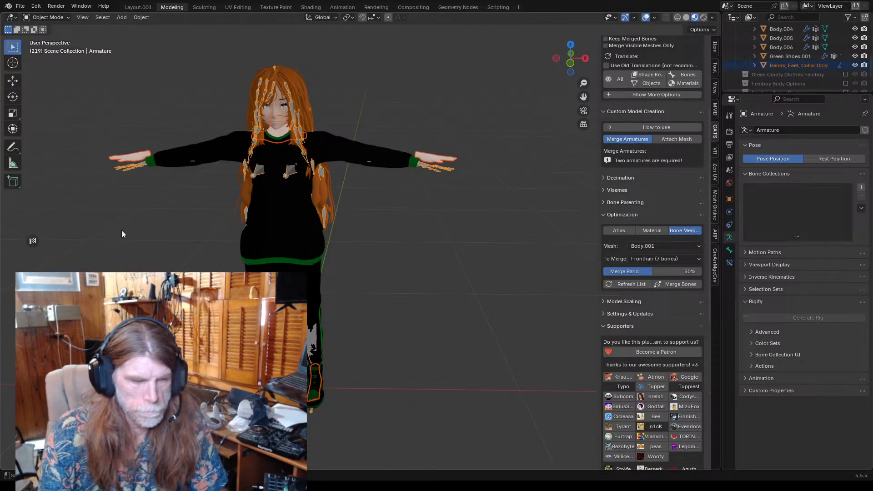
key(ctrl+z)
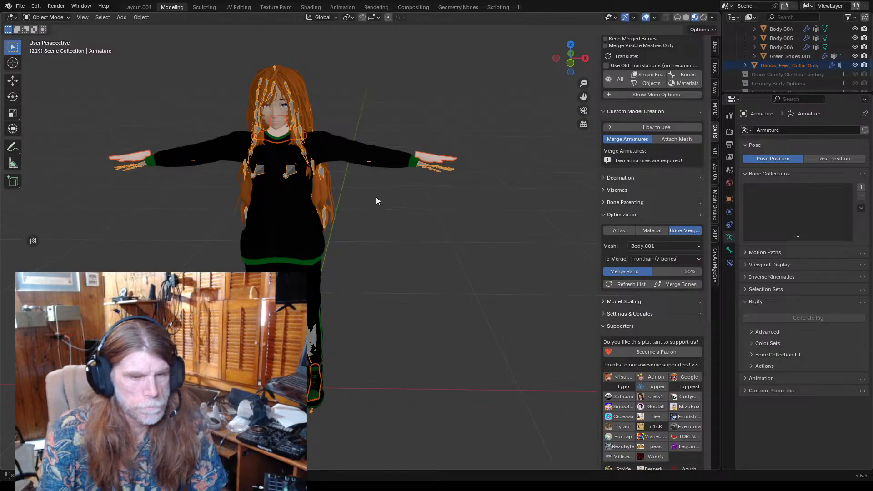
click(427, 170)
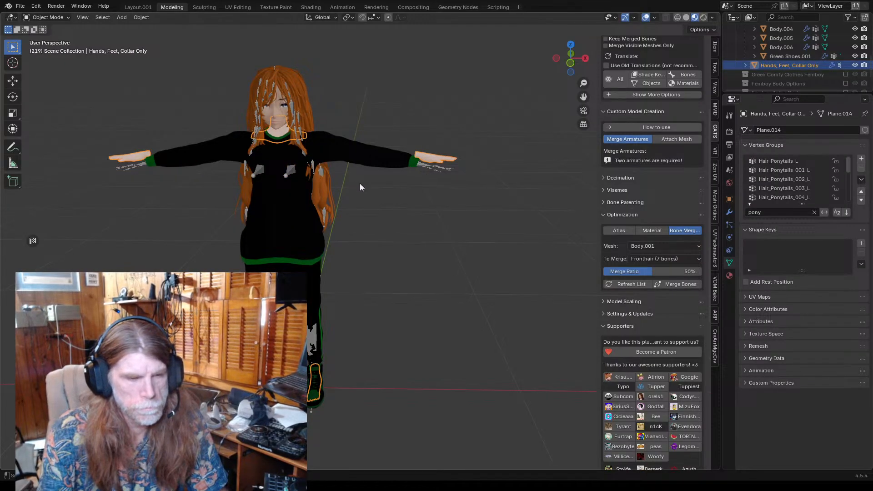
click(429, 173)
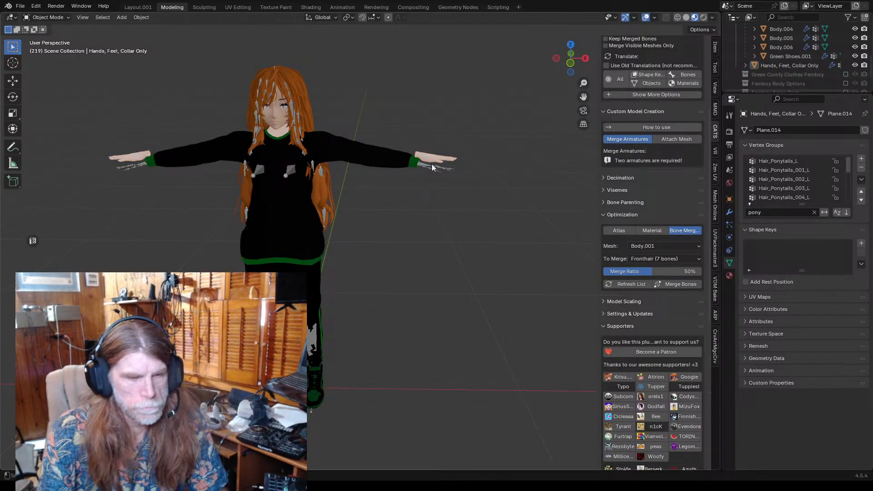
click(432, 157)
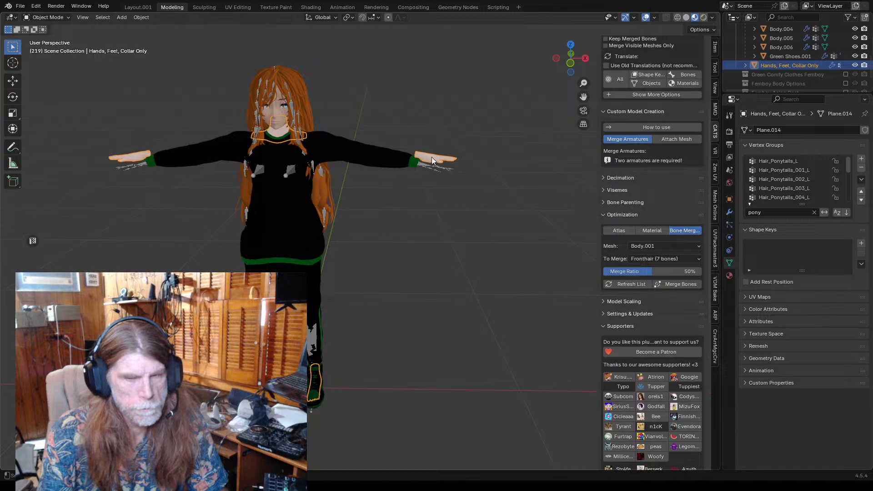
- Parent the Hands, Feet, Collar Only mesh to the Armature using Armature Deform With Automatic Weights, and clear the selection
scroll(764, 59, up, 5)
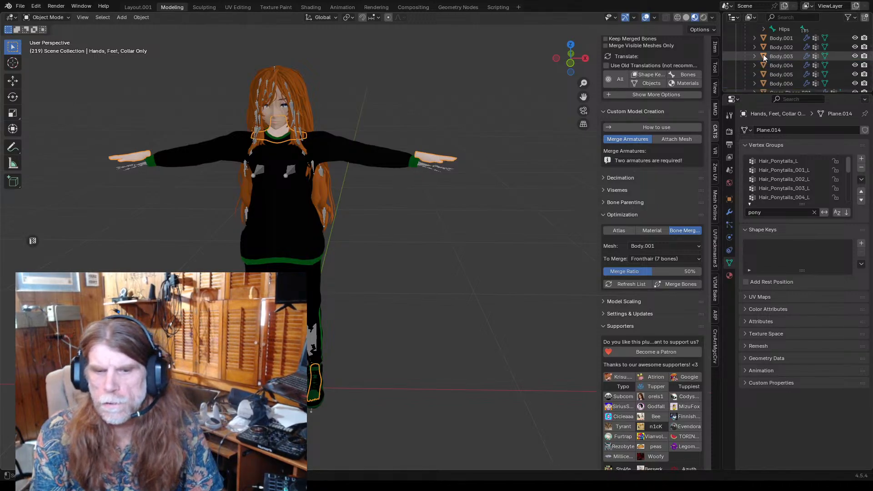
scroll(757, 51, down, 5)
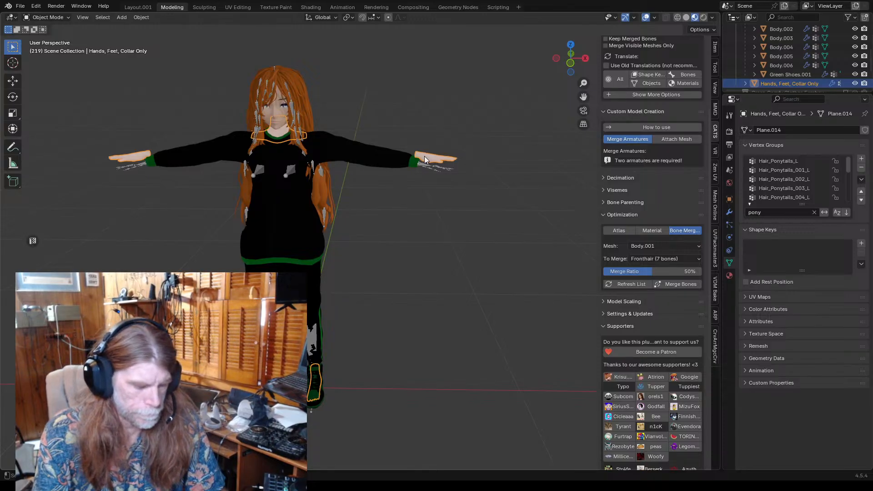
key(ctrl+p)
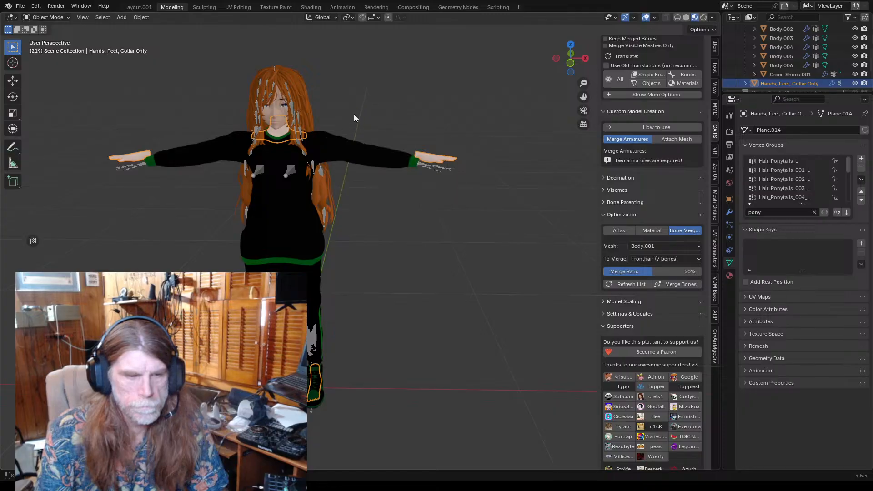
shift+click(288, 172)
key(ctrl+p)
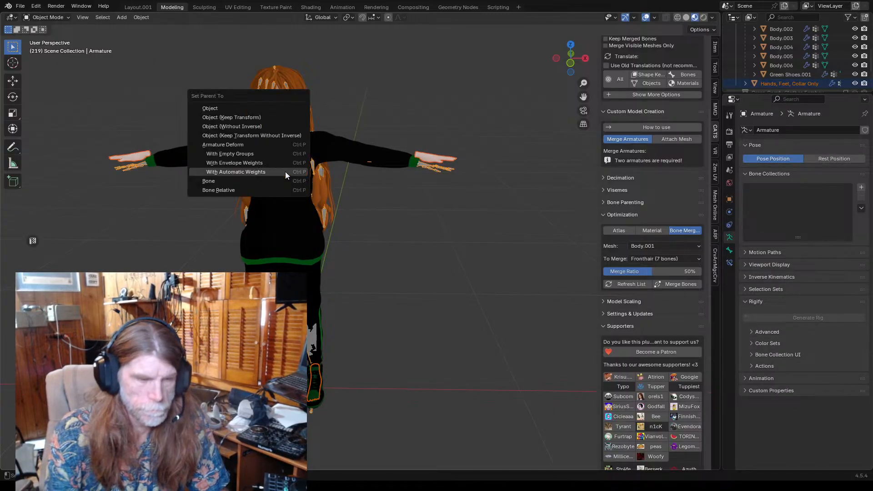
click(237, 172)
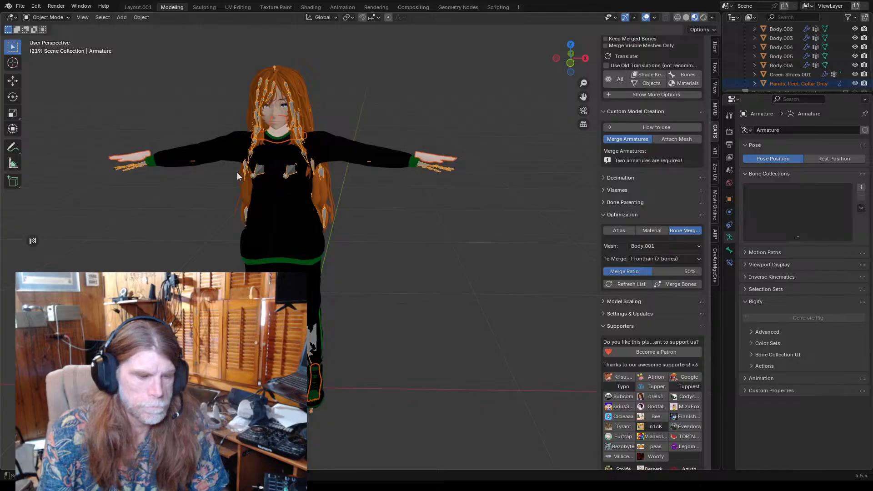
click(104, 261)
scroll(294, 222, up, 2)
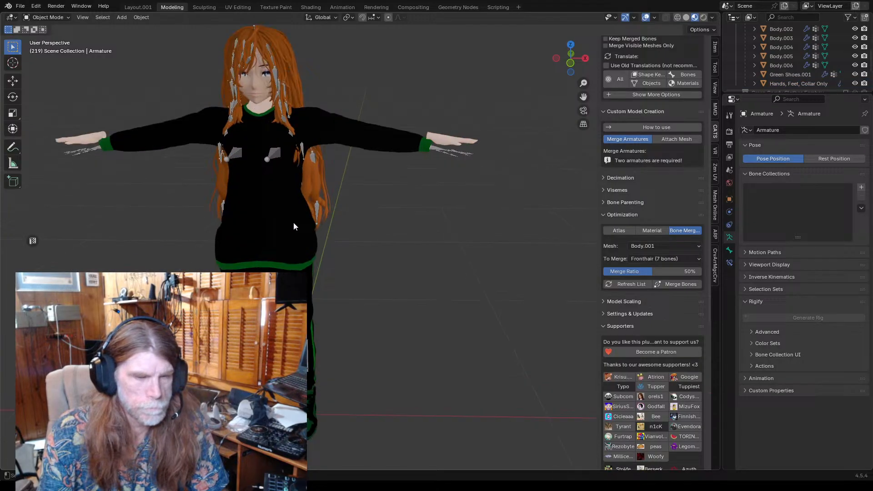
scroll(386, 198, down, 2)
- Select the Hands, Feet, Collar Only mesh with the Armature active, enter Pose Mode and select the upper_arm.L bone
click(429, 159)
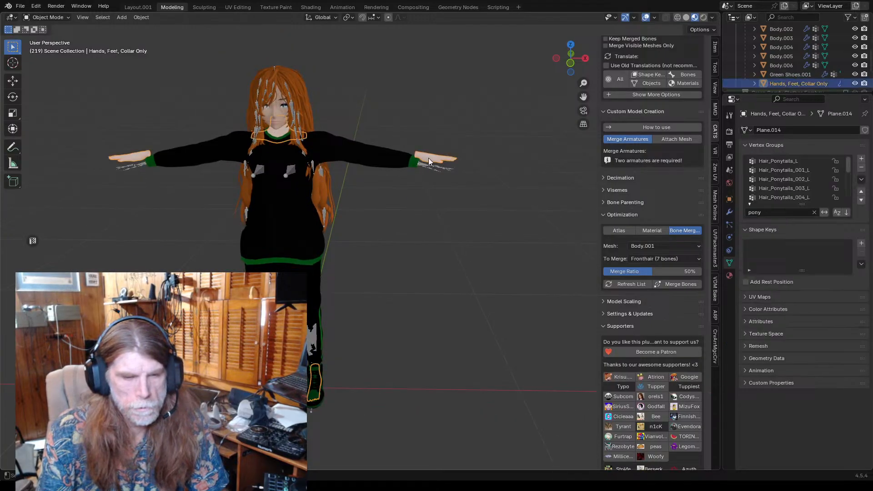
click(44, 17)
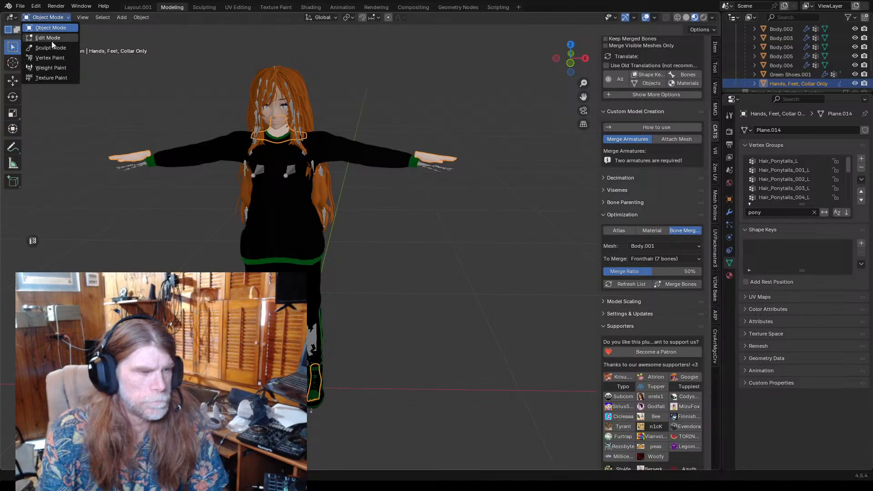
click(47, 28)
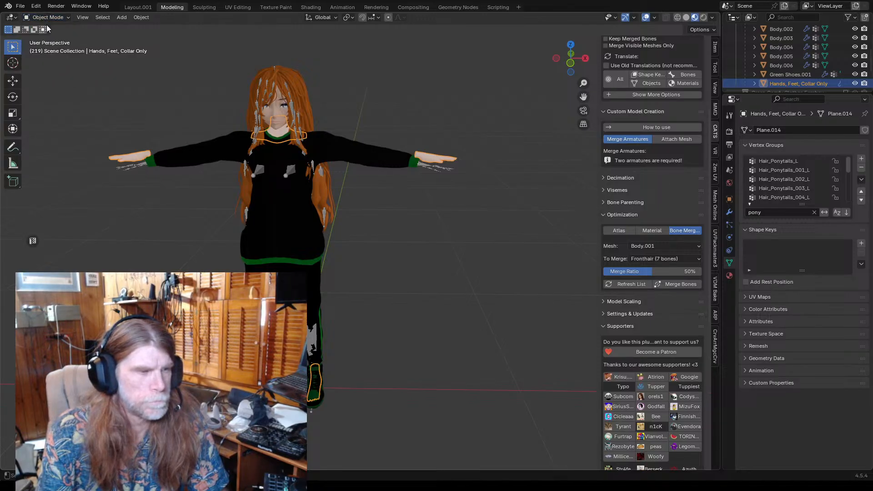
click(279, 163)
click(427, 154)
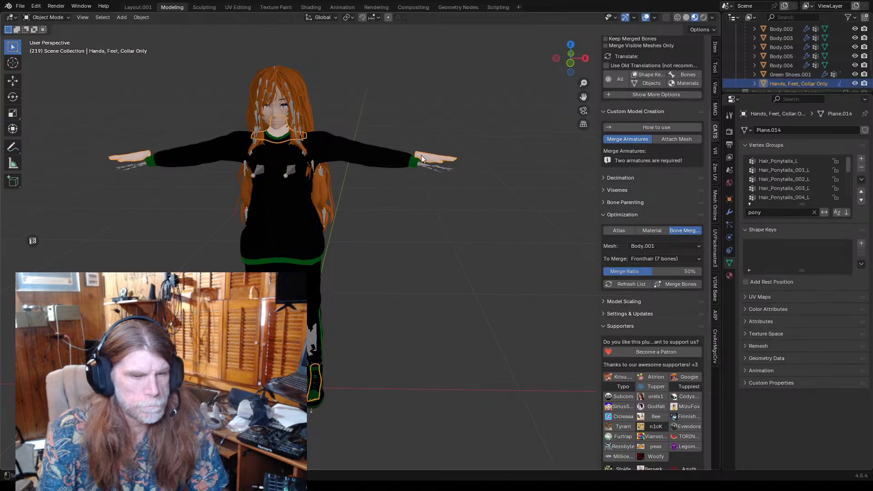
click(289, 172)
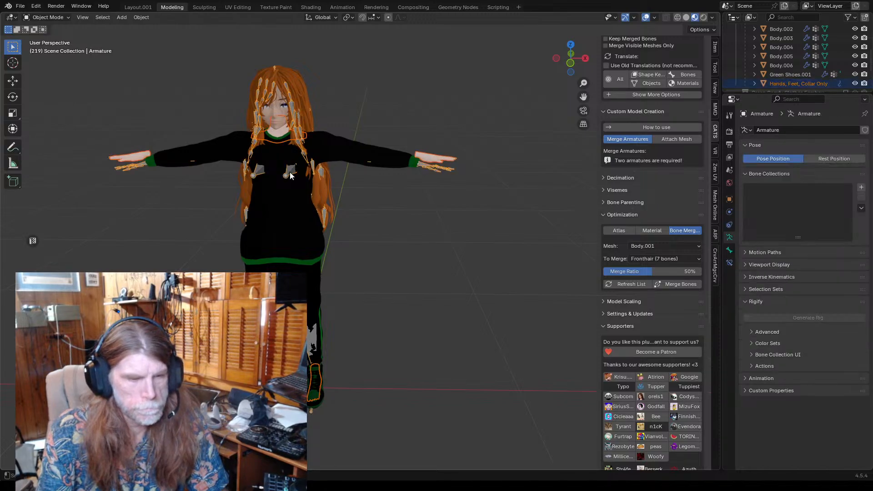
click(50, 18)
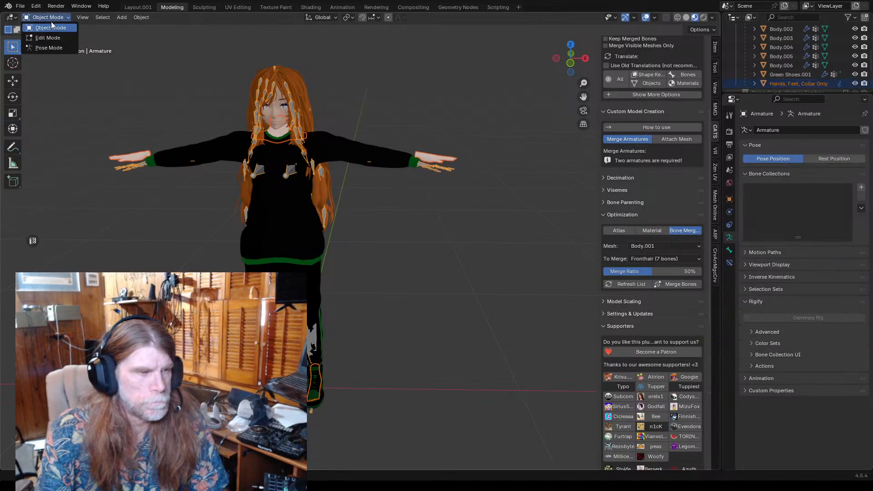
click(52, 46)
click(304, 128)
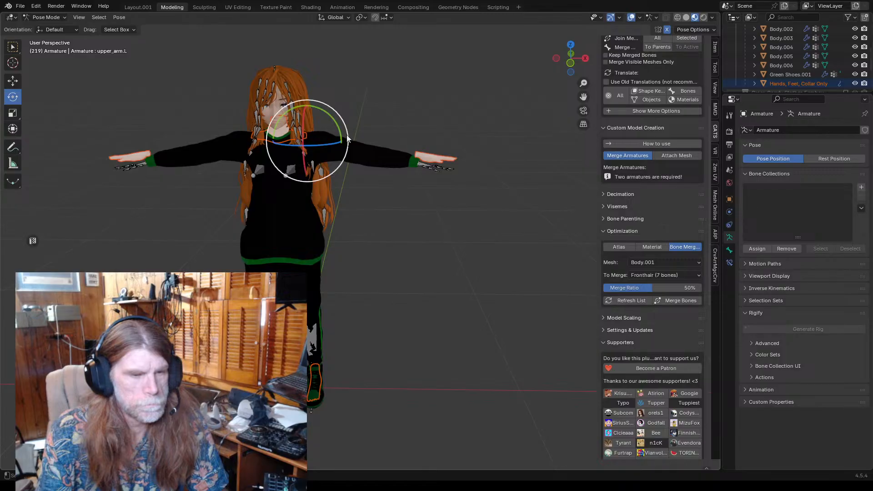
- Try rotating the upper_arm.L bone to test how the hand mesh follows the armature, and undo the rotation
drag(345, 129, 343, 133)
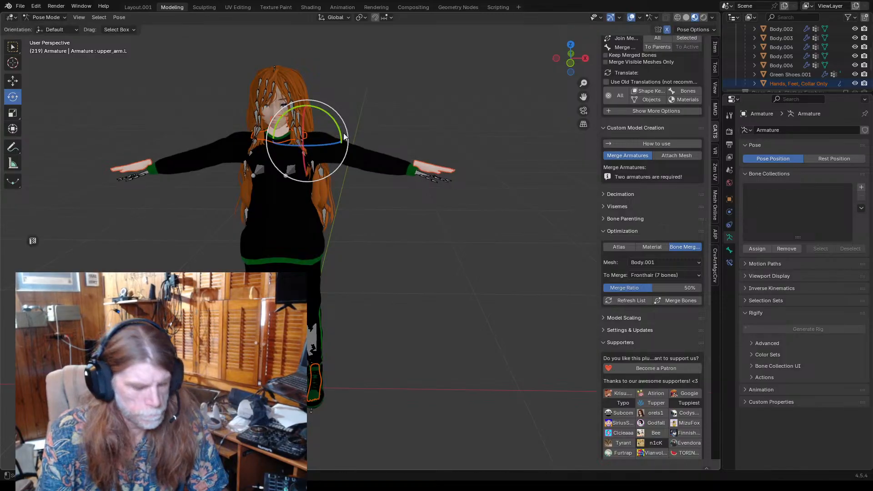
key(ctrl+z)
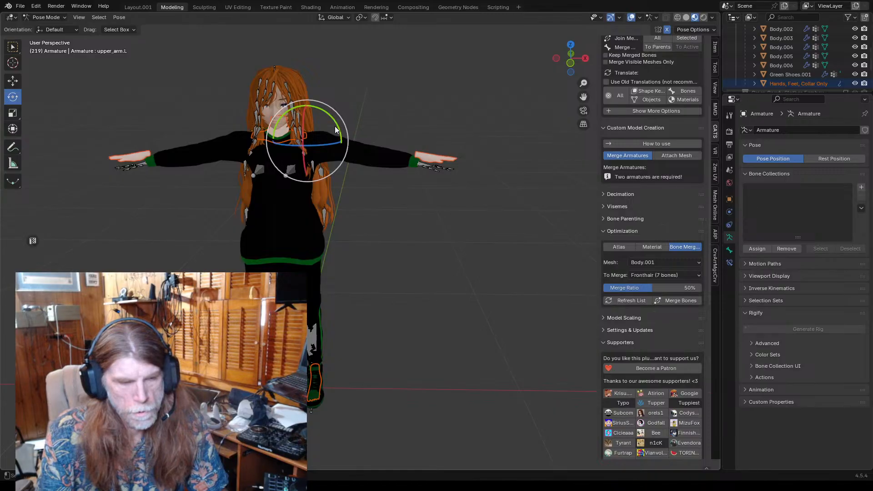
mouse_move(391, 122)
middle_down()
mouse_move(422, 122)
mouse_move(356, 133)
mouse_move(245, 127)
mouse_move(184, 110)
mouse_move(383, 118)
middle_up()
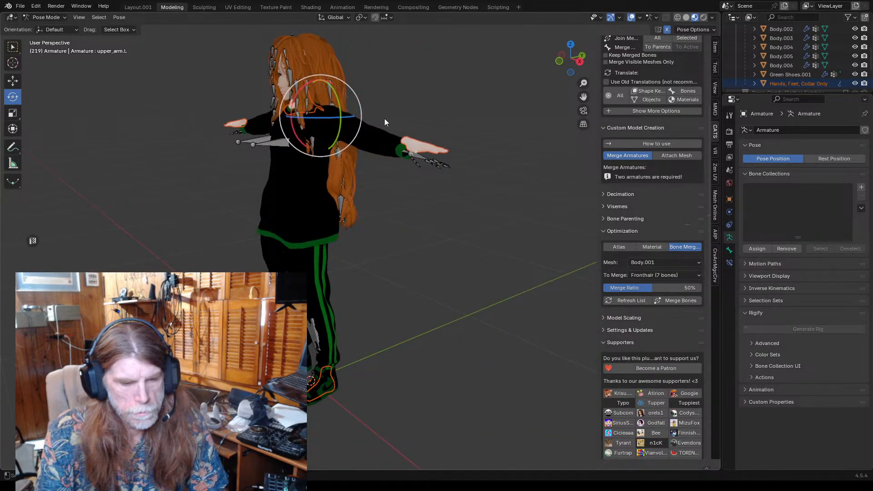
middle_drag(374, 179, 446, 172)
click(439, 135)
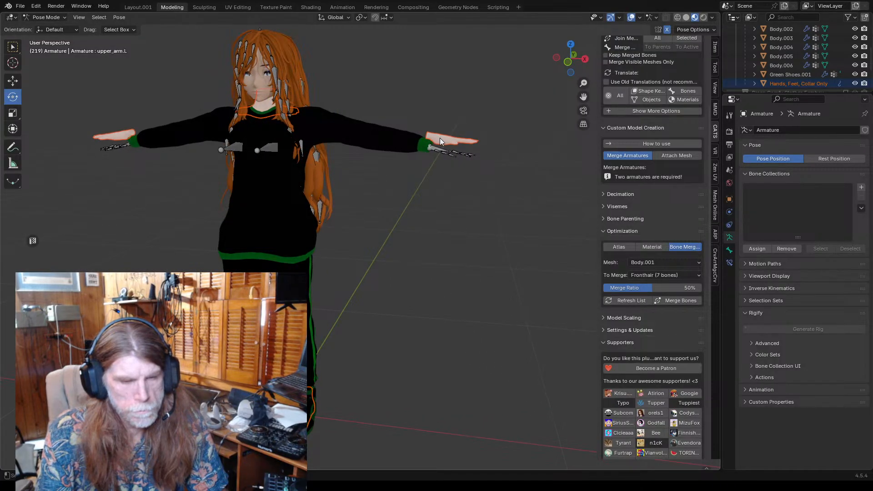
- Leave Pose Mode and re-enter it with only the Armature selected, and try rotating upper_arm.L again
click(43, 18)
click(43, 27)
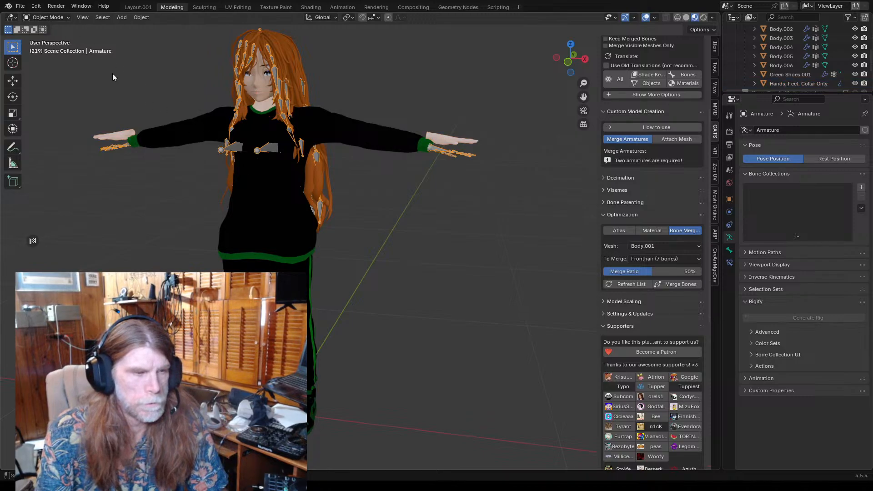
click(48, 15)
click(45, 47)
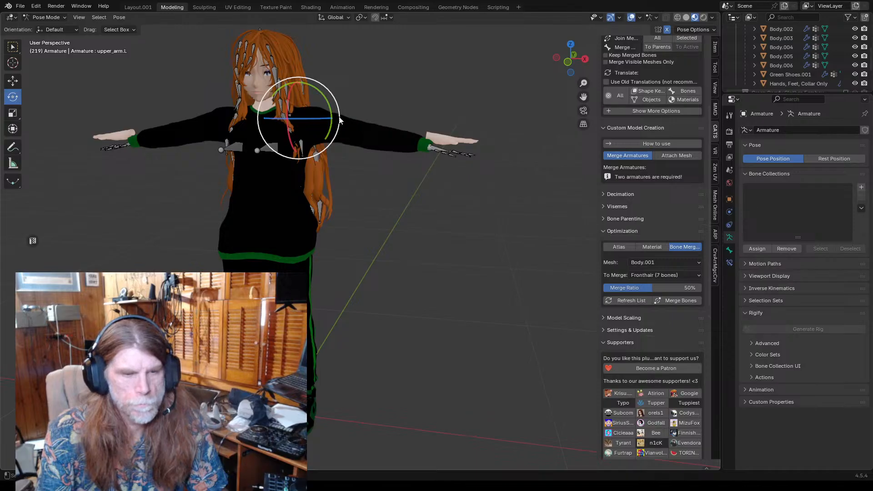
mouse_move(342, 121)
mouse_down()
mouse_move(333, 94)
mouse_move(339, 117)
mouse_move(332, 138)
mouse_move(336, 123)
mouse_up()
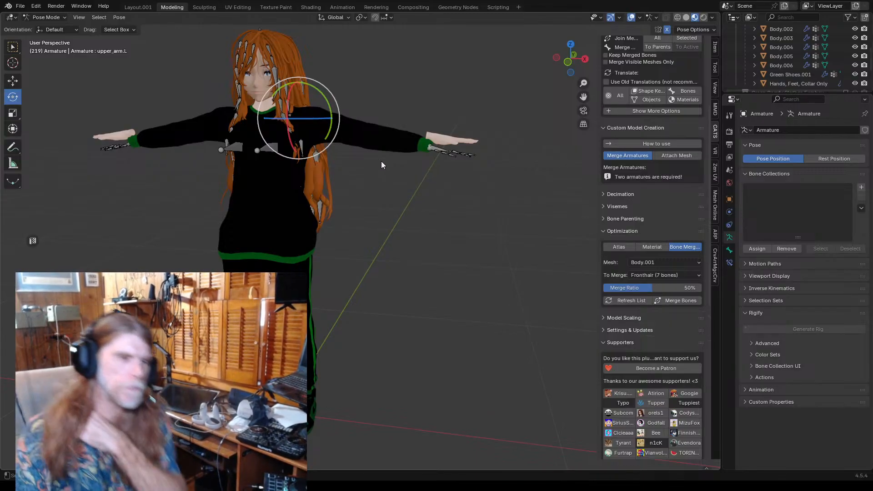
middle_drag(416, 191, 440, 187)
scroll(411, 178, down, 1)
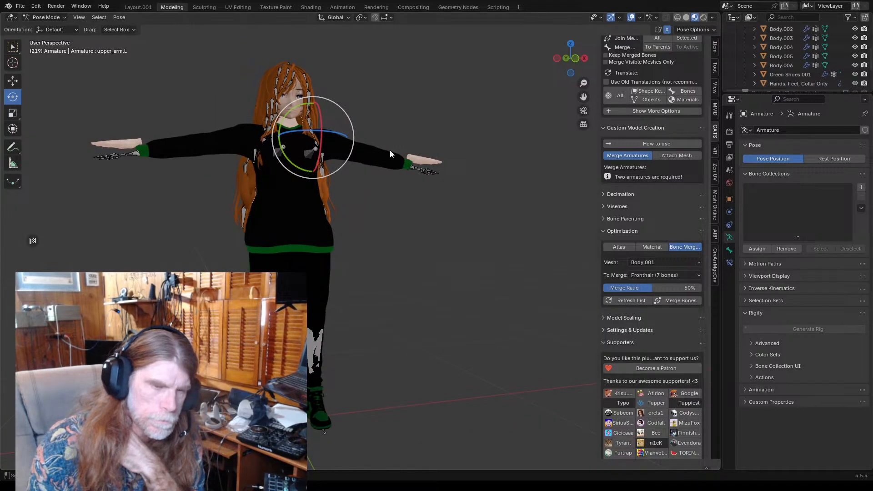
click(416, 159)
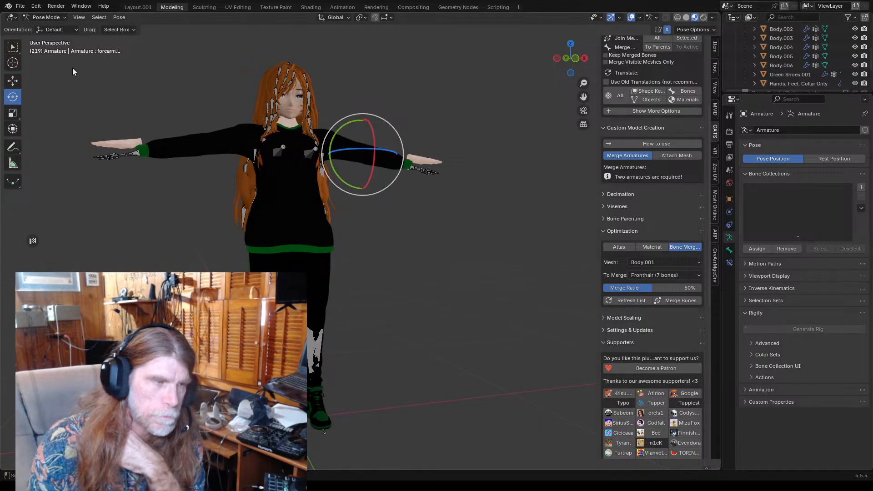
click(42, 18)
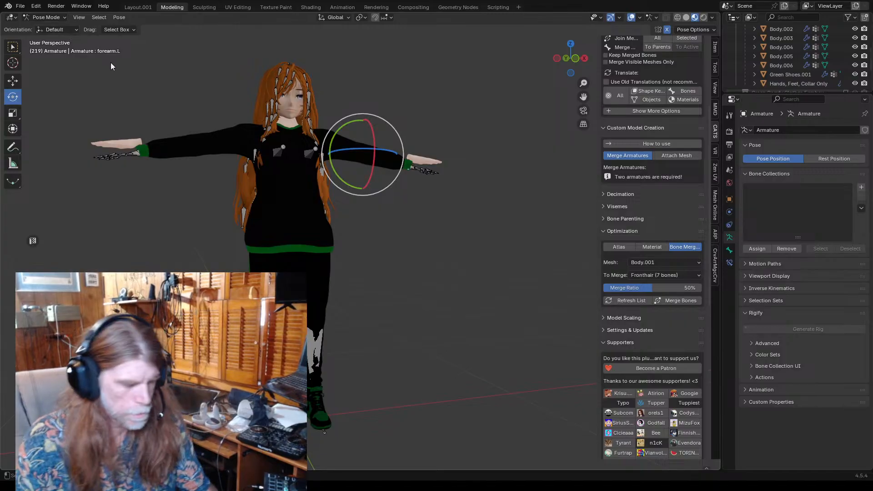
key(ctrl+z)
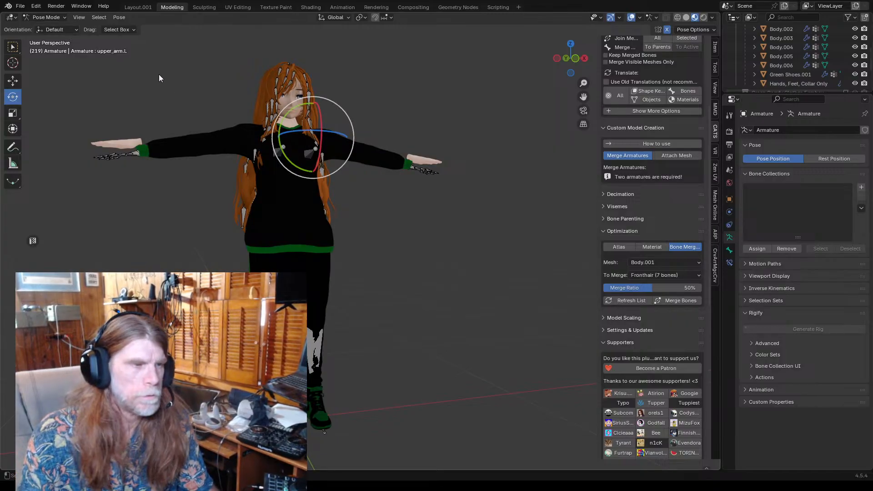
- Return to Object Mode, select the Hands, Feet, Collar Only mesh and unparent it from the Armature with Clear Parent
click(45, 18)
click(45, 29)
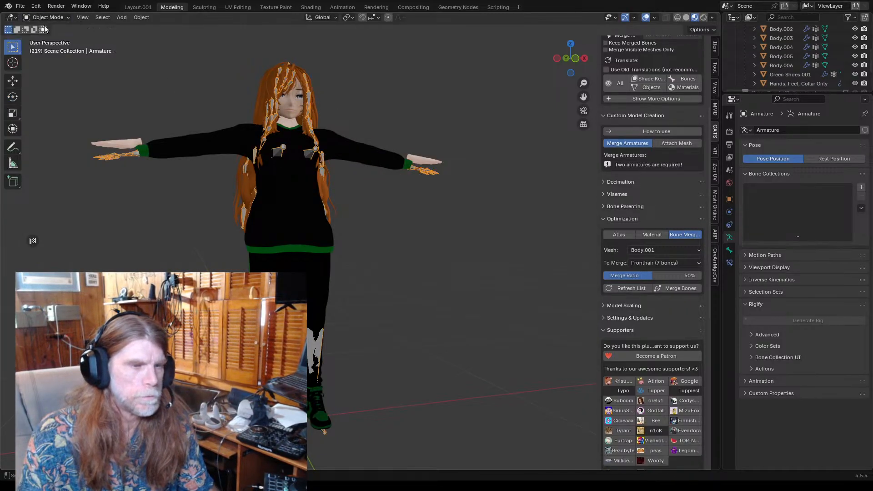
scroll(294, 142, up, 2)
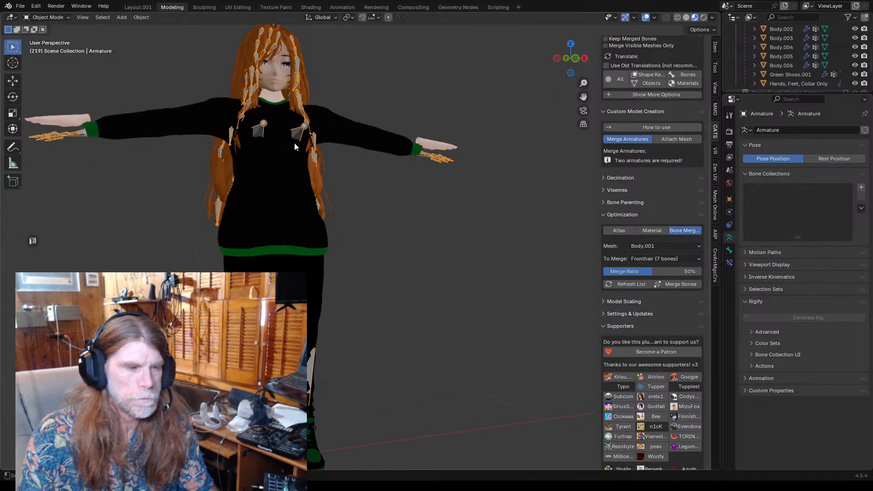
click(425, 145)
middle_drag(377, 221, 356, 223)
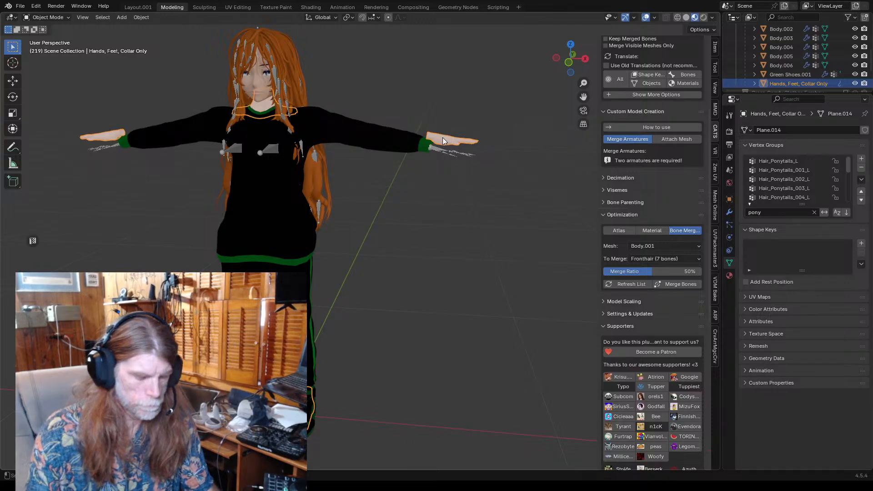
key(alt+p)
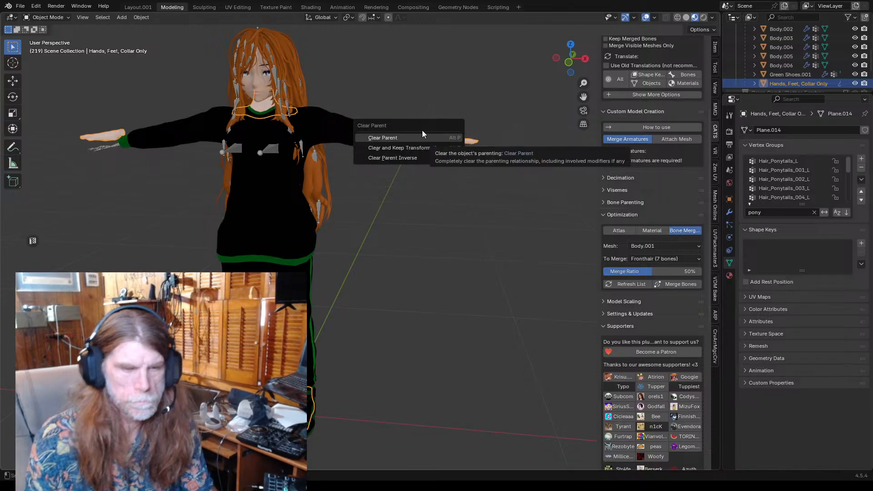
click(392, 139)
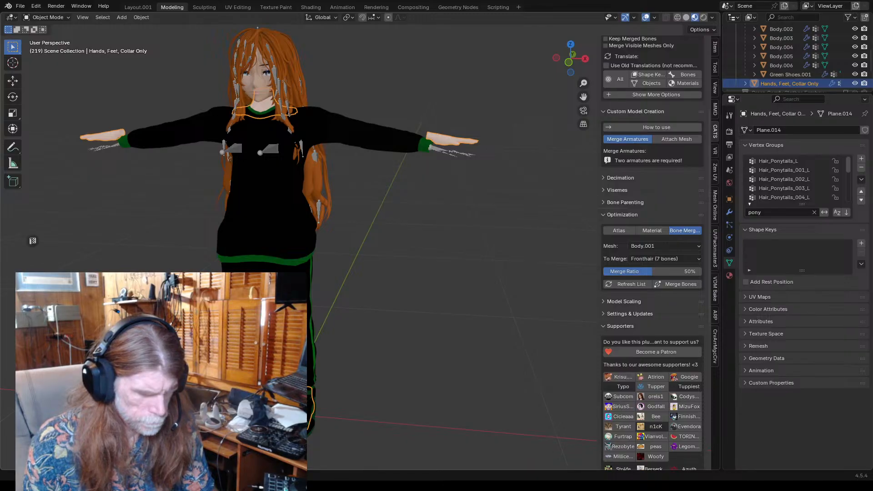
- Try to lower the Hands, Feet, Collar Only mesh about 0.029 m along Z toward the hand bones
click(366, 409)
click(441, 136)
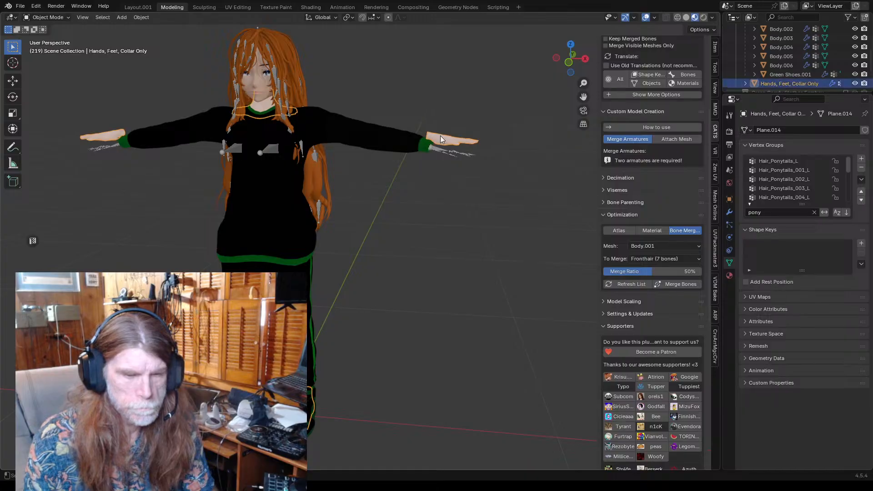
key(g)
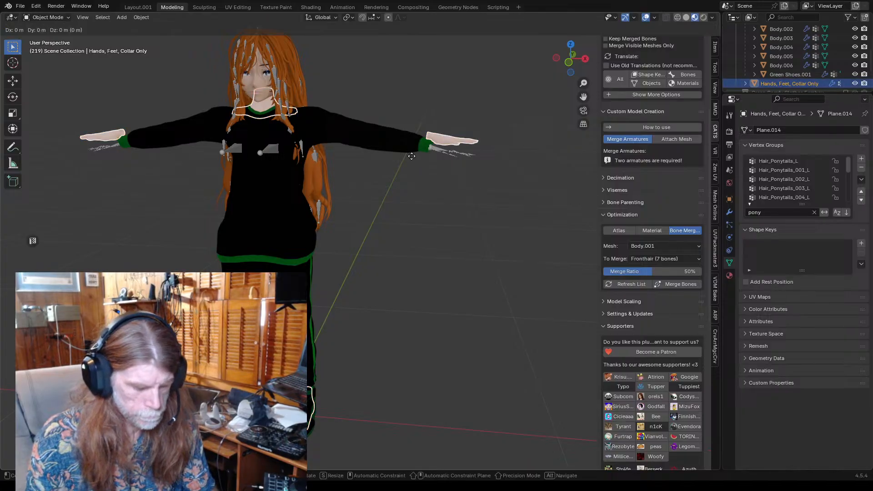
key(z)
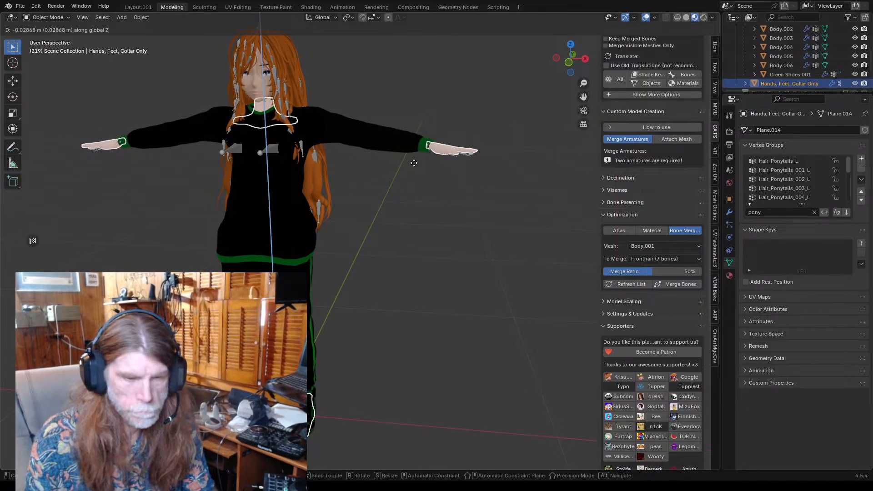
click(414, 164)
- Try to lower the Hands, Feet, Collar Only mesh along Z while checking it against the hand bones in Right Orthographic view
scroll(455, 180, up, 6)
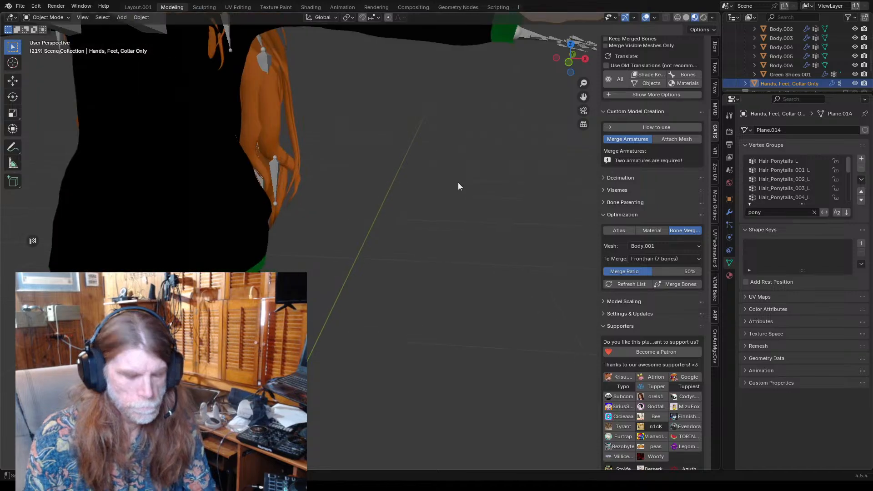
scroll(444, 197, down, 5)
shift+middle_drag(414, 249, 361, 309)
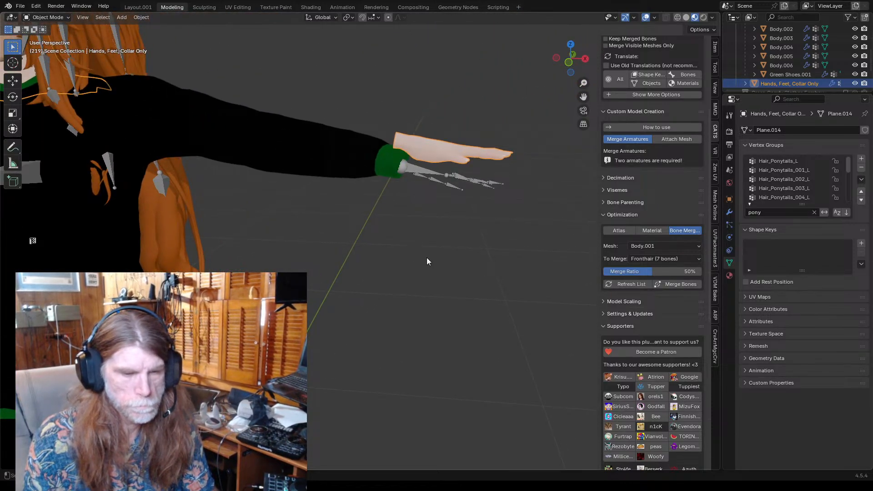
shift+middle_drag(427, 261, 350, 291)
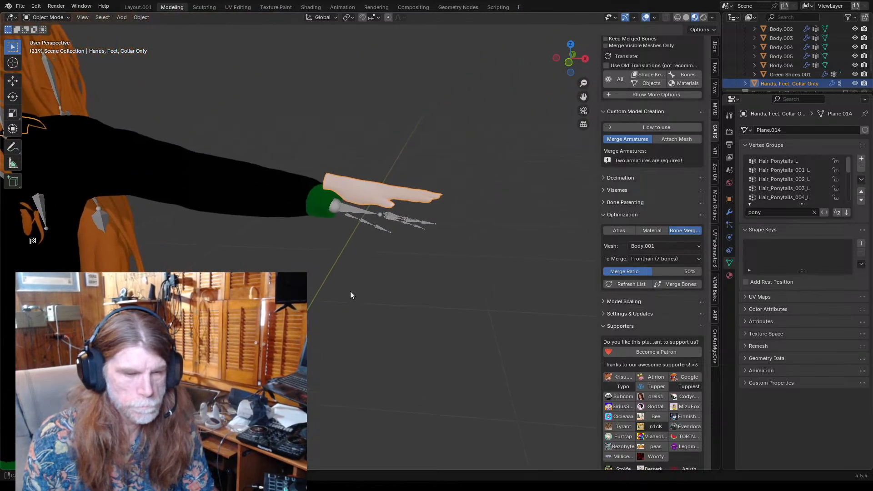
click(569, 65)
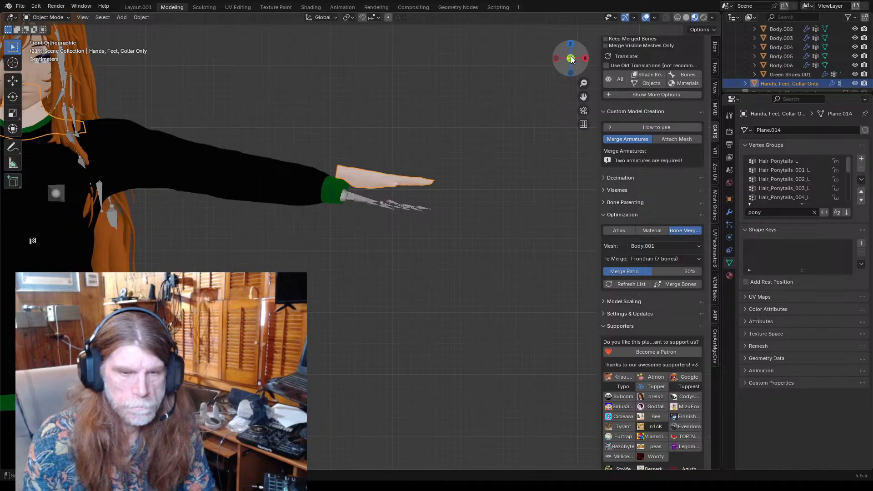
click(572, 58)
click(572, 59)
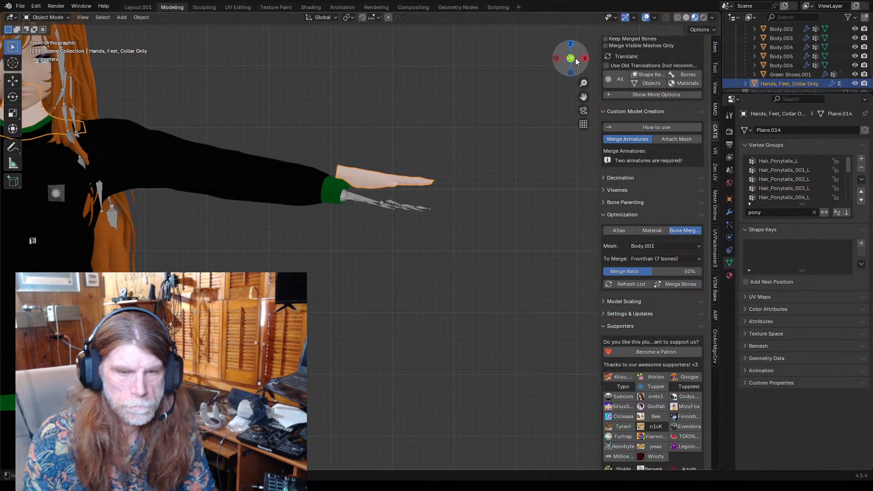
click(584, 59)
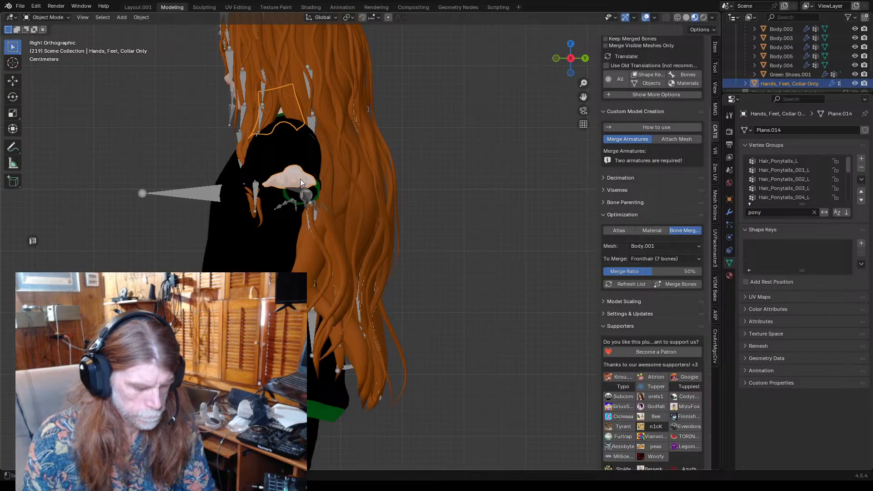
key(g)
key(z)
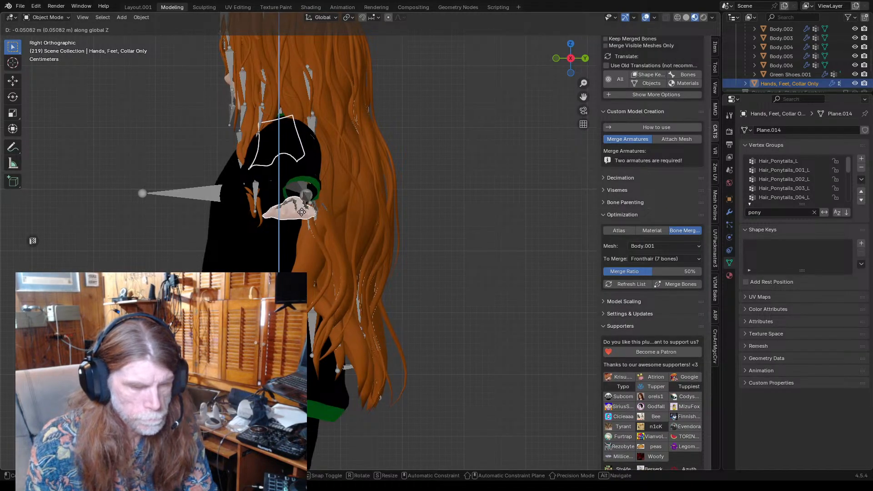
click(300, 221)
- Hide the Body.006 sweater and the Body.005 hair mesh to expose the arm bones
middle_drag(410, 188, 531, 218)
click(266, 210)
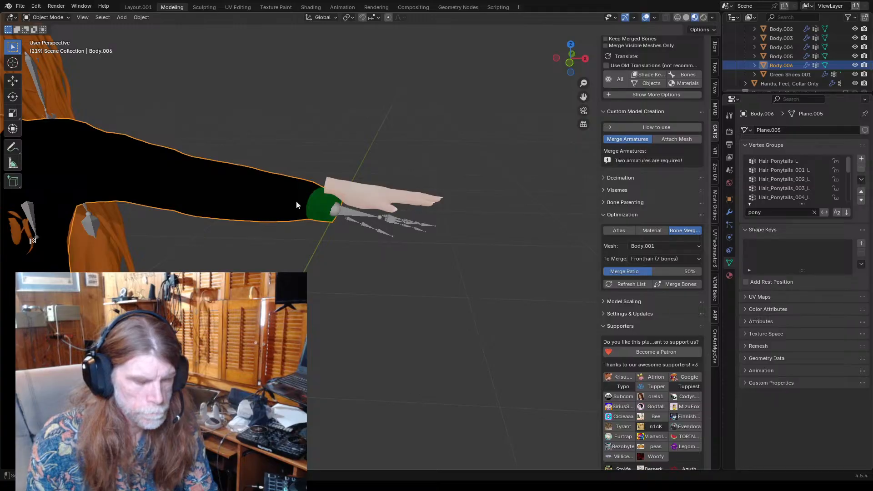
key(h)
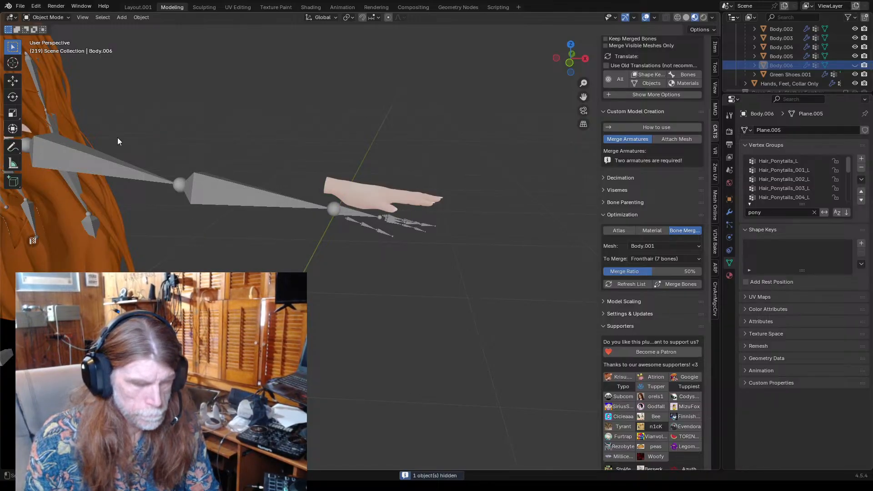
click(64, 229)
key(h)
scroll(92, 214, down, 2)
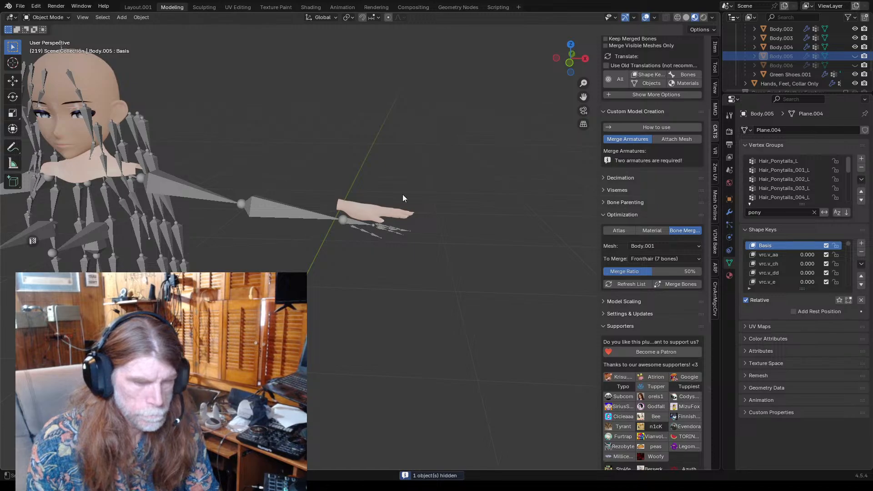
- Move the Hands, Feet, Collar Only mesh down along Z onto the hand bones in front view, deselect it and check from above
click(571, 62)
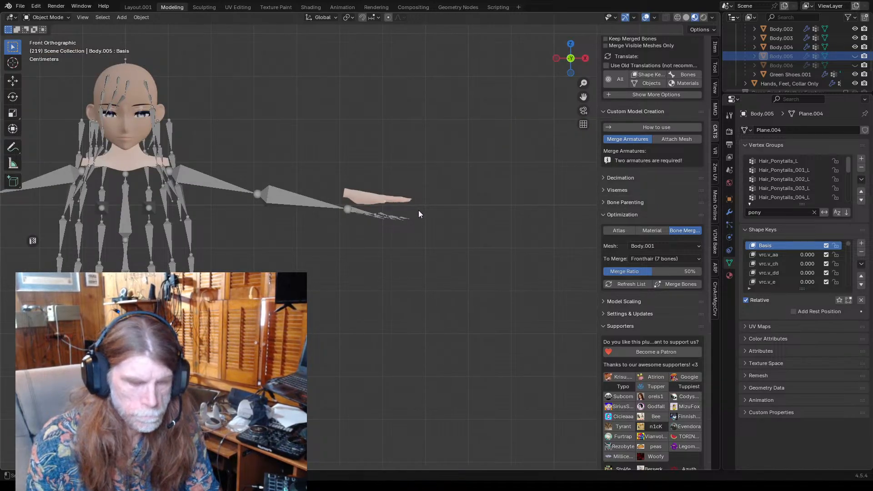
click(365, 198)
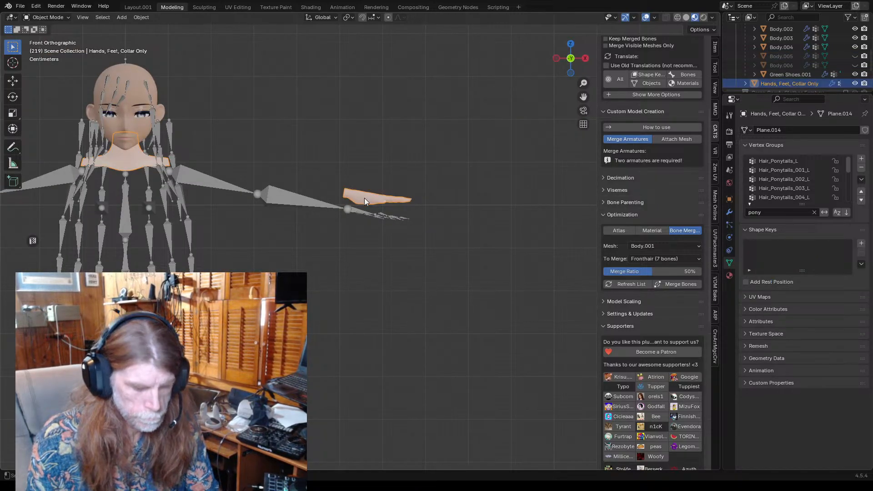
key(g)
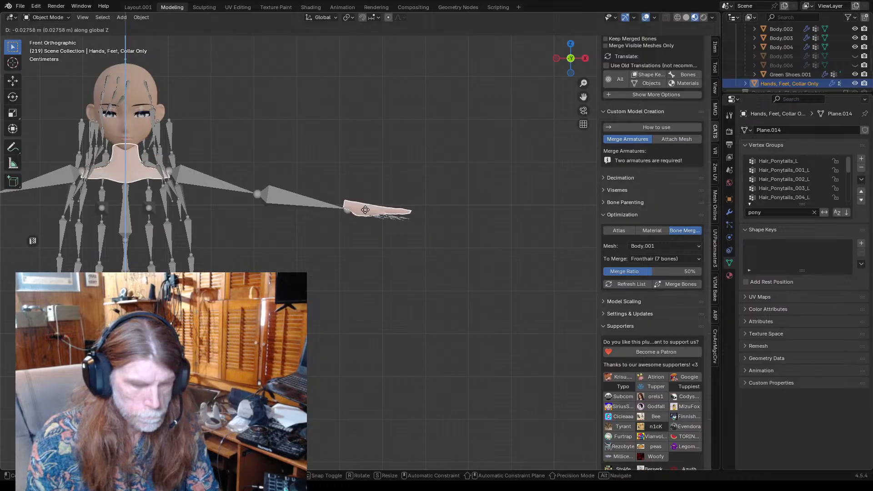
key(z)
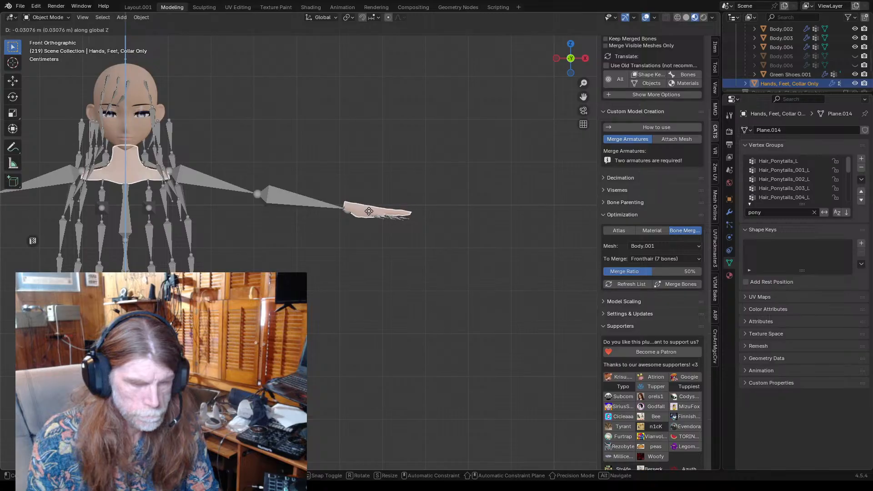
click(372, 214)
click(411, 186)
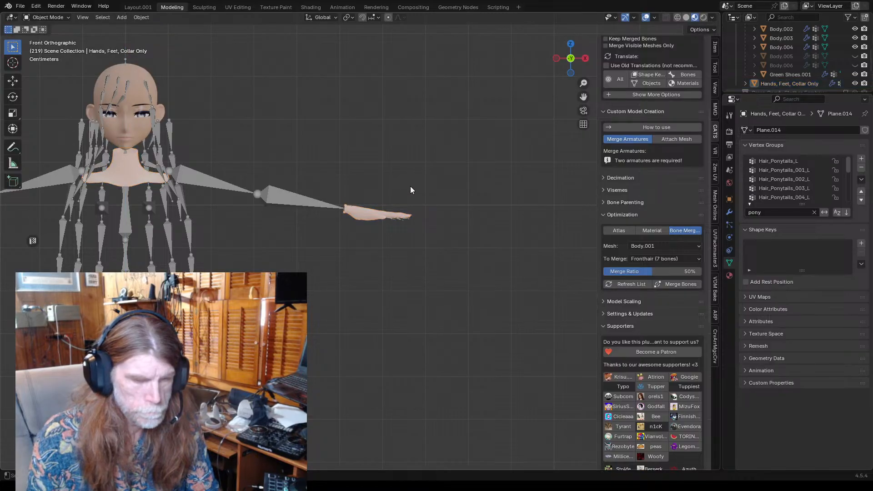
click(571, 44)
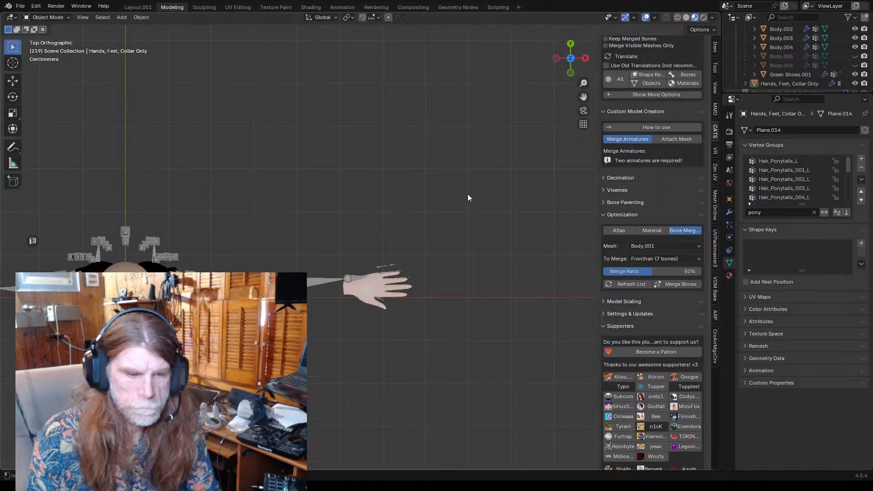
- Move the Hands, Feet, Collar Only mesh about 0.02 m along Y onto the hand bones in top view, leaving it deselected
click(365, 294)
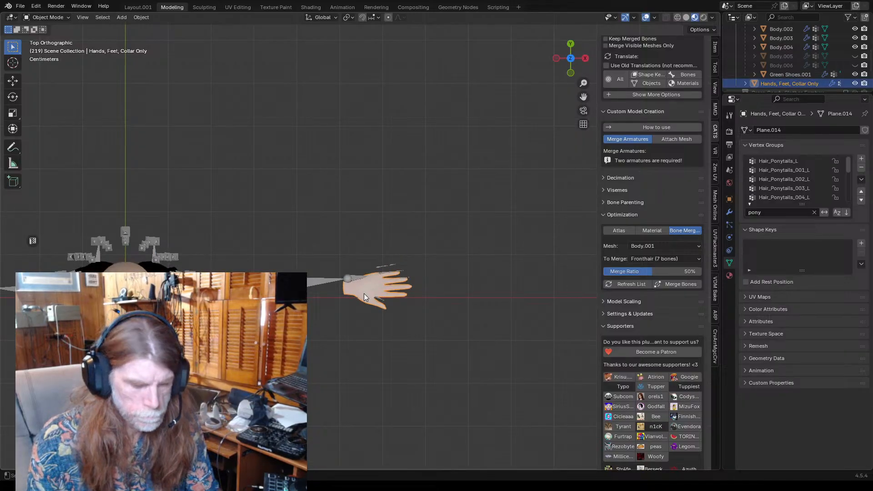
key(g)
key(y)
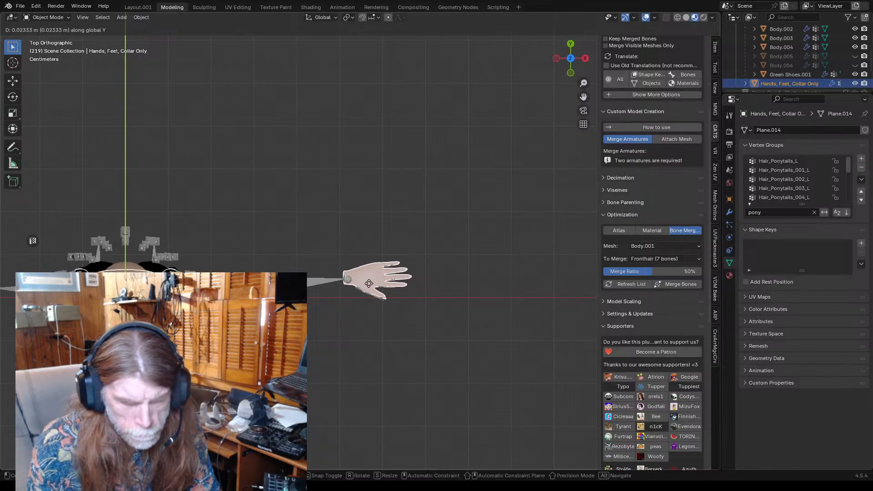
click(369, 285)
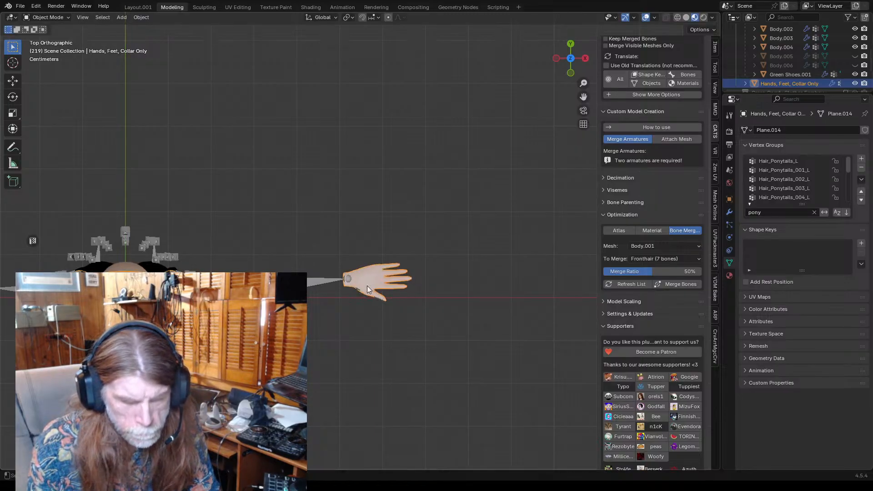
click(424, 267)
- Lower the Hands, Feet, Collar Only mesh about 0.004 m along Z, deselect it and check the hand against its bones
middle_drag(423, 267, 350, 146)
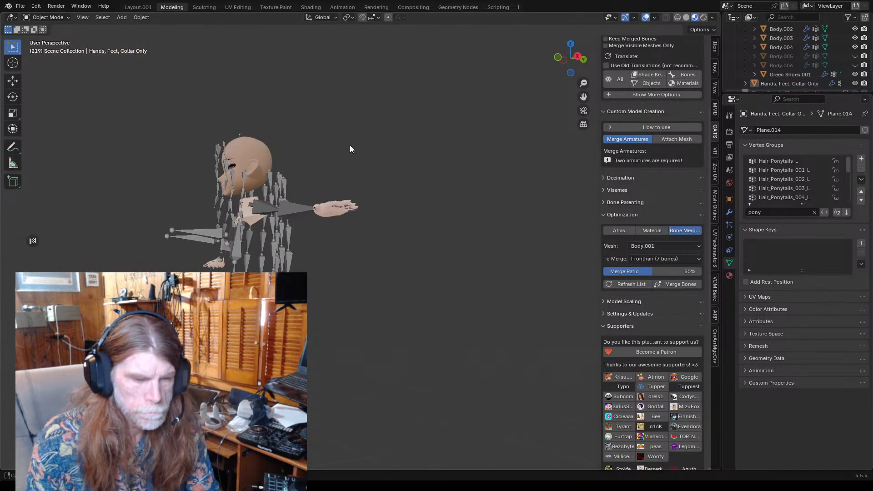
middle_drag(373, 192, 362, 242)
click(313, 210)
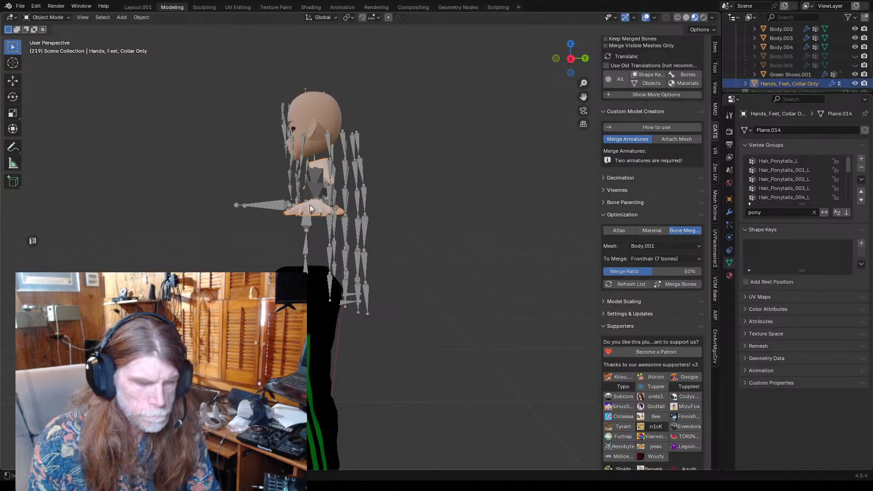
key(g)
key(z)
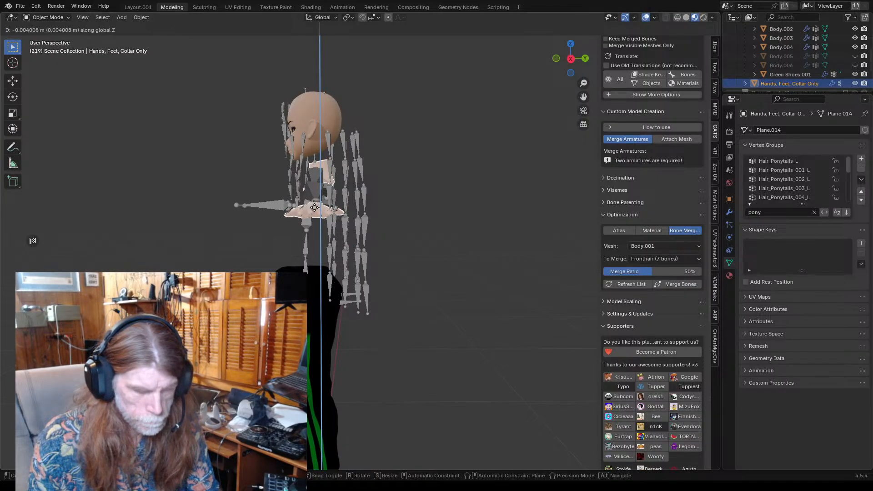
click(314, 208)
click(452, 223)
middle_drag(452, 223, 516, 255)
scroll(516, 255, up, 4)
middle_drag(457, 267, 487, 267)
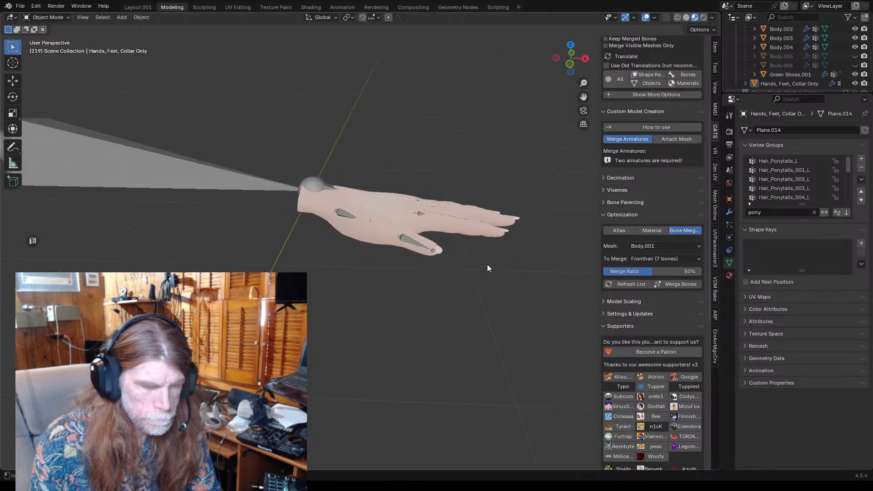
scroll(320, 273, down, 5)
middle_drag(307, 282, 313, 249)
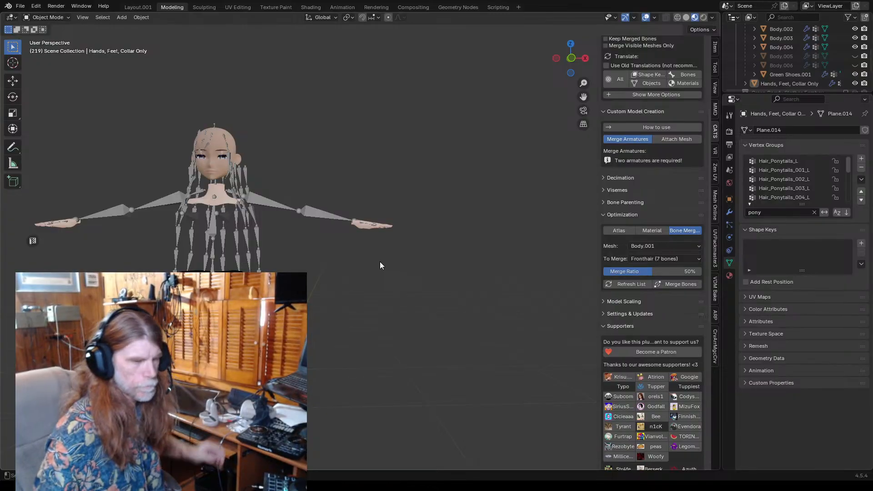
- Parent the Hands, Feet, Collar Only mesh to the armature and deselect everything
scroll(306, 203, down, 2)
scroll(305, 203, up, 5)
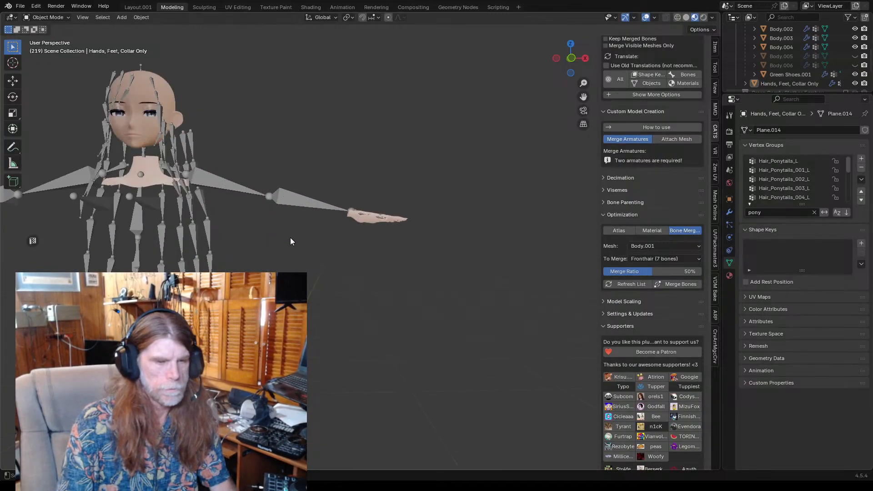
click(364, 221)
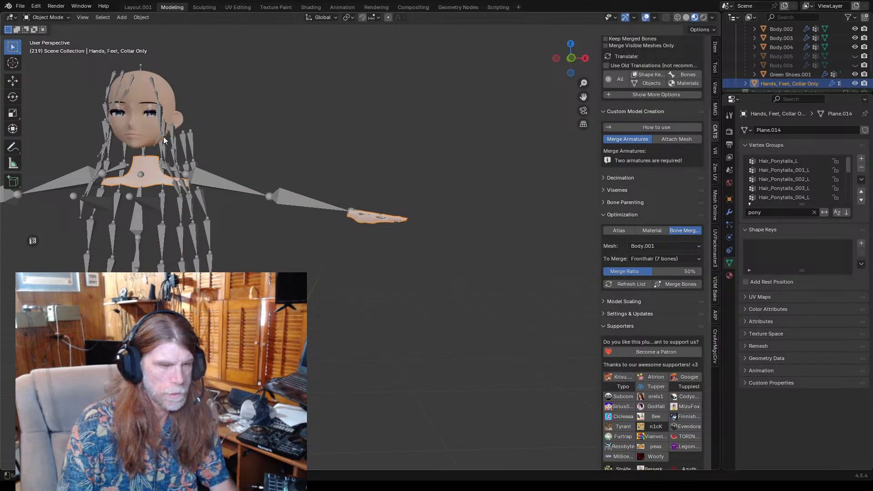
shift+click(195, 231)
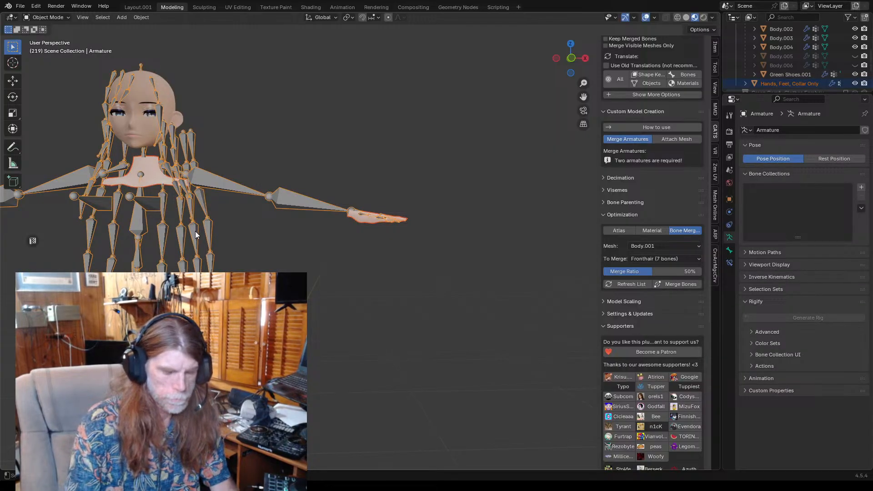
key(ctrl+p)
click(132, 231)
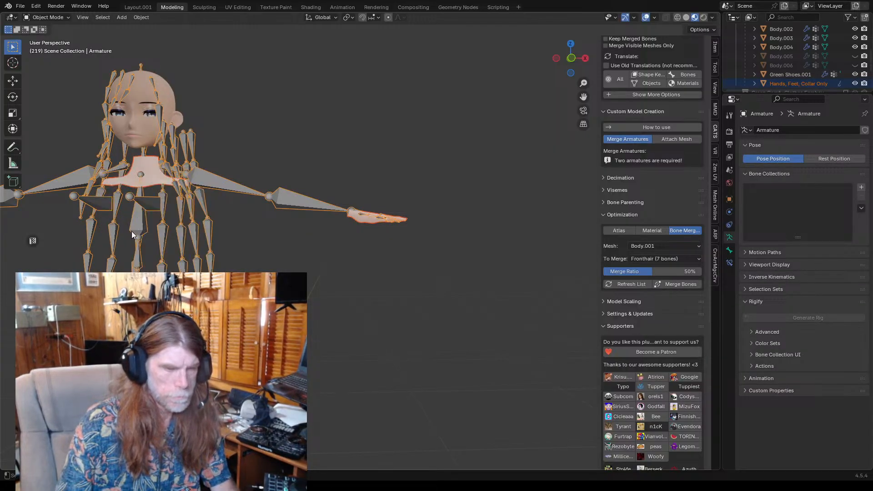
key(alt+a)
- Parent the Hands, Feet, Collar Only mesh to the armature using Armature Deform With Automatic Weights, leaving everything deselected
scroll(300, 246, down, 3)
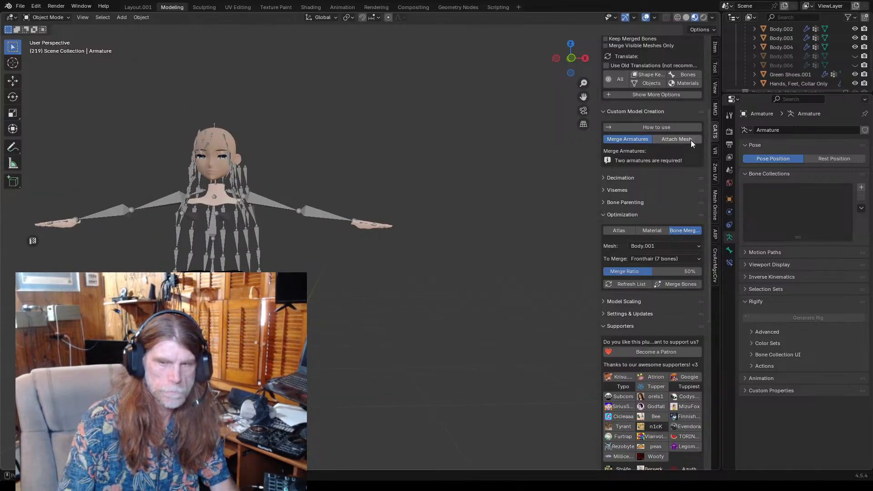
scroll(442, 215, up, 5)
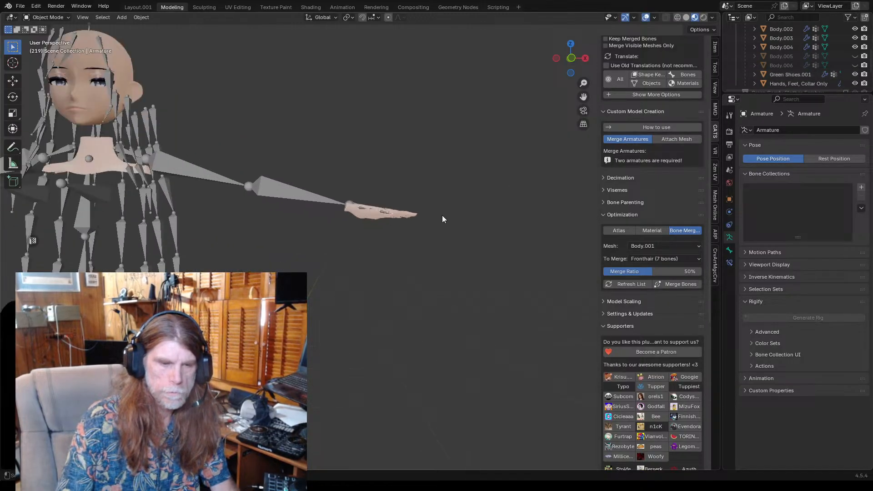
middle_drag(435, 222, 401, 264)
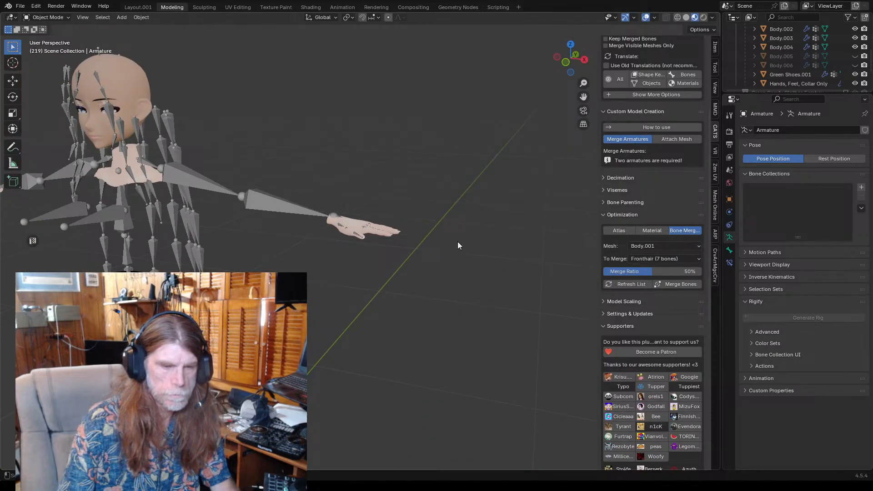
click(357, 229)
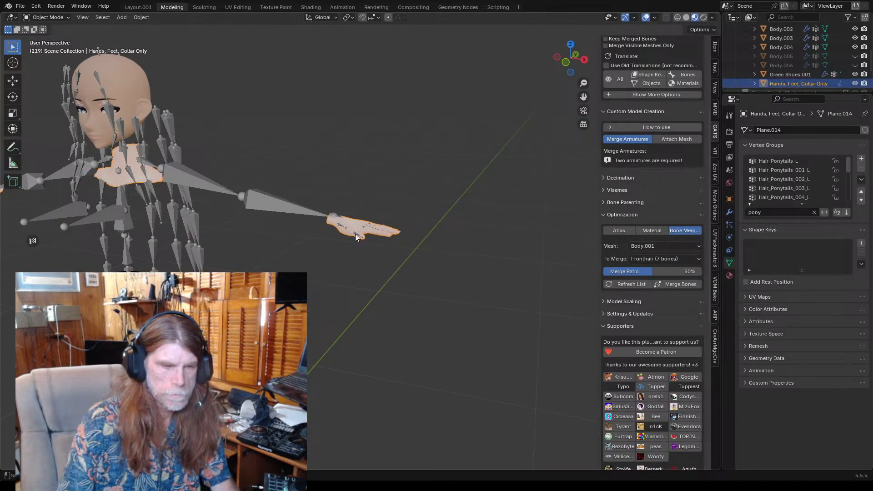
middle_drag(377, 265, 400, 261)
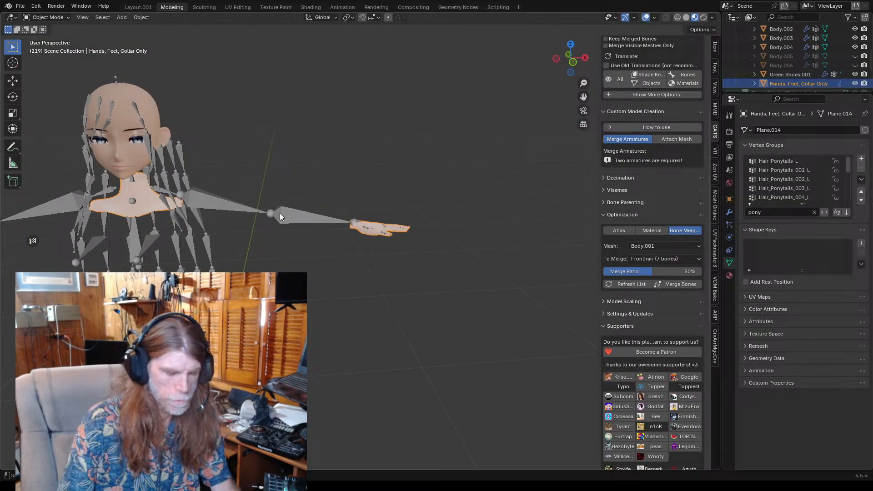
shift+click(220, 211)
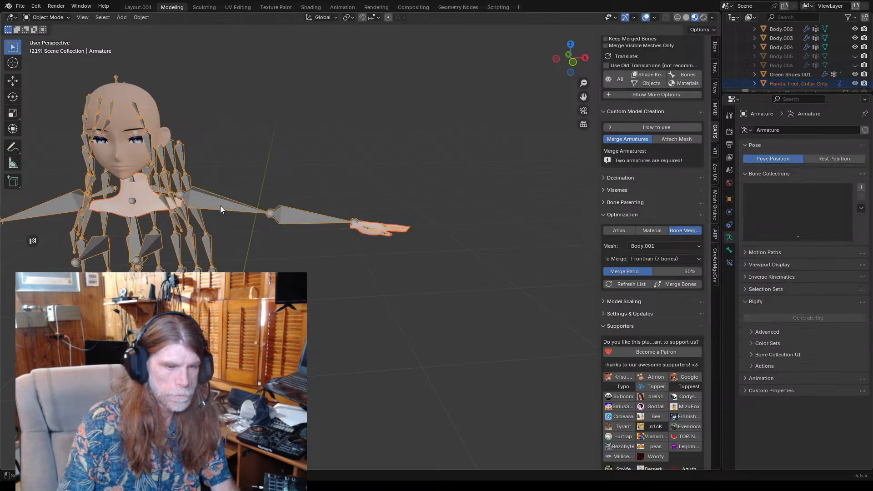
key(ctrl+p)
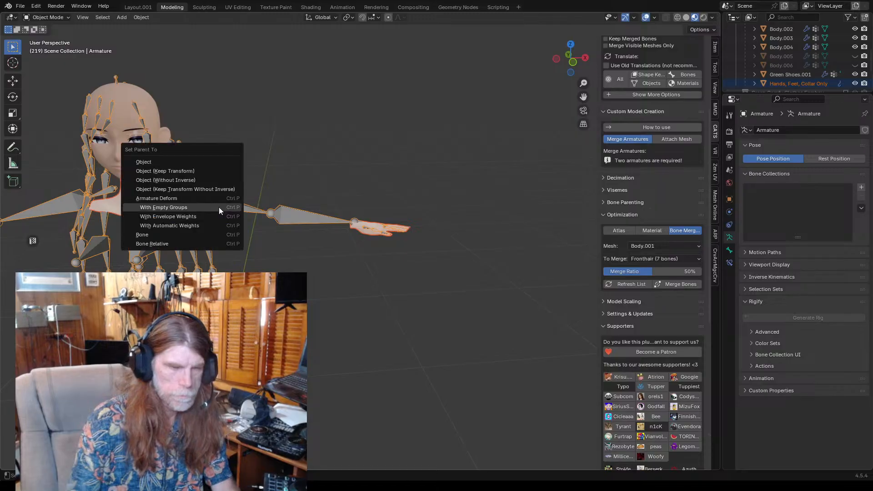
click(186, 226)
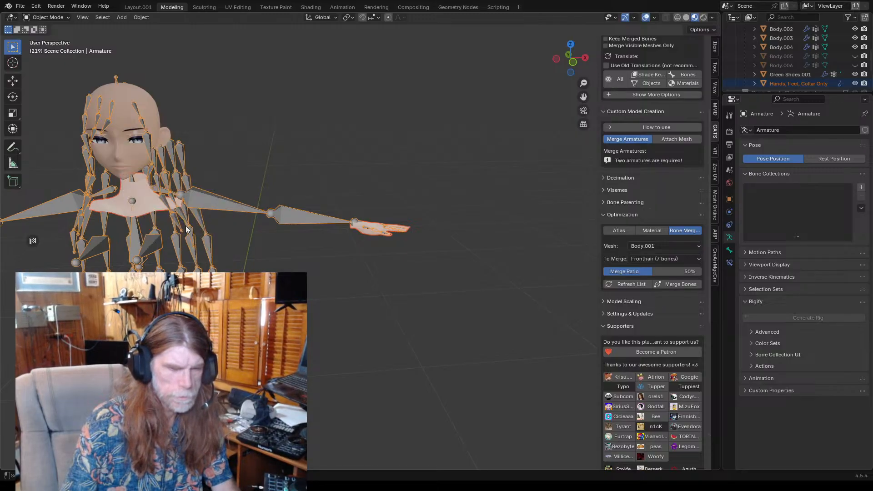
key(alt+a)
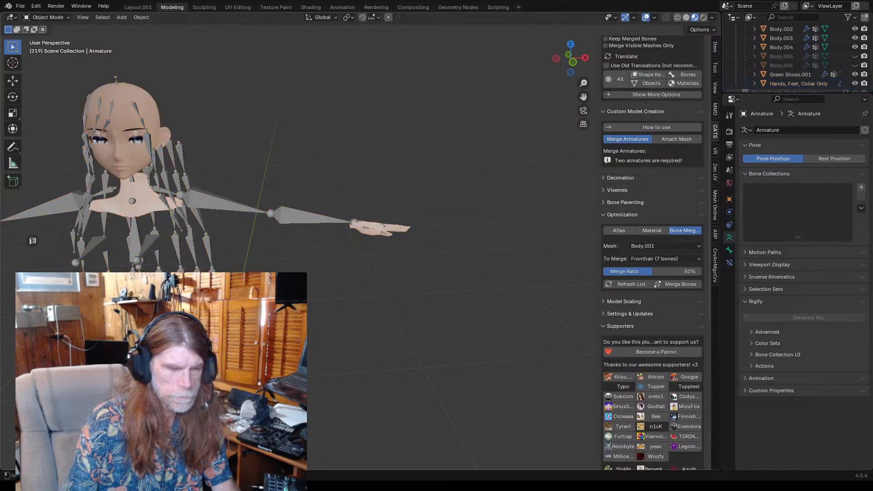
- Unhide the Body.006 sweater and check how its cuff and collar meet the hand and neck
mouse_move(332, 308)
middle_down()
mouse_move(324, 343)
mouse_move(291, 359)
mouse_move(319, 317)
middle_up()
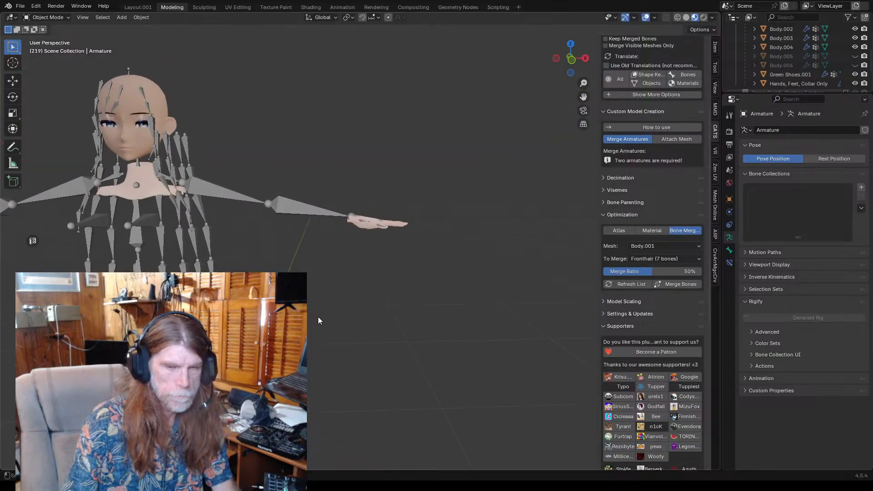
scroll(841, 53, down, 2)
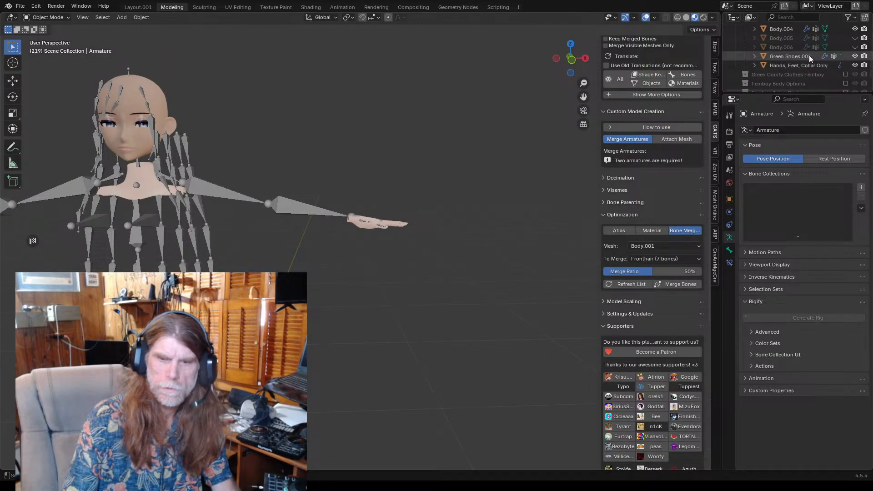
click(855, 47)
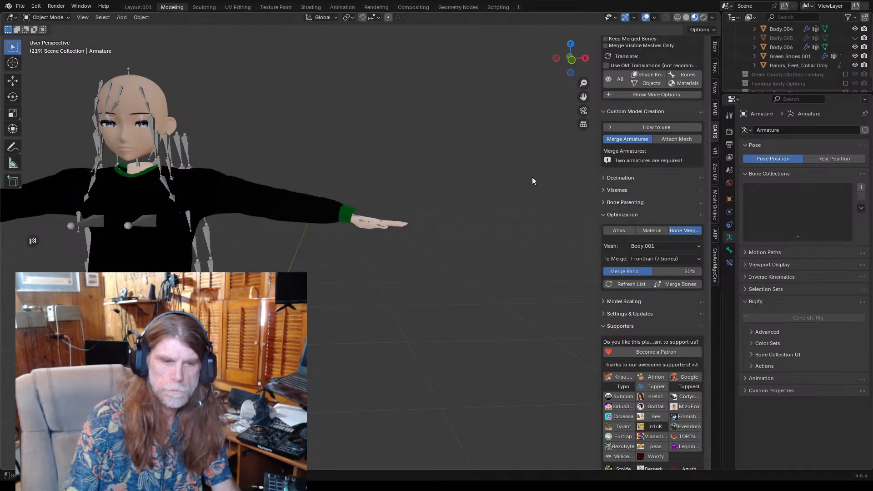
scroll(471, 182, up, 3)
middle_drag(442, 191, 312, 216)
scroll(321, 218, up, 4)
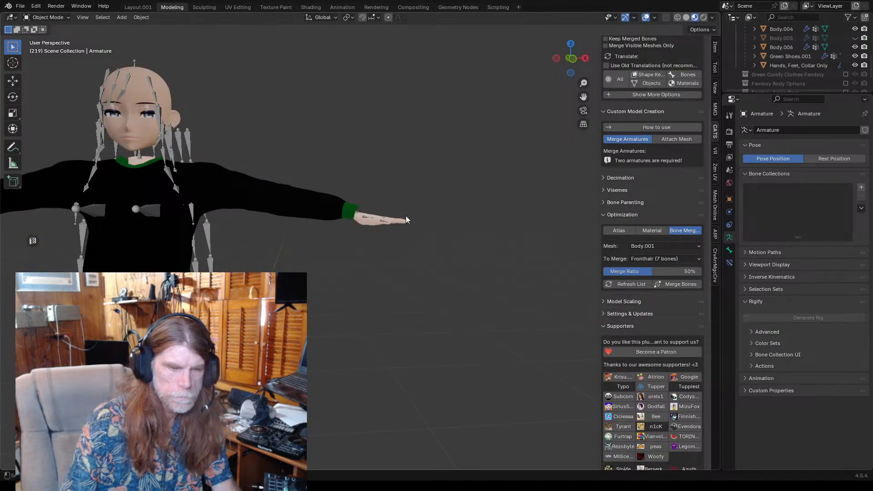
scroll(405, 217, up, 1)
scroll(342, 241, down, 1)
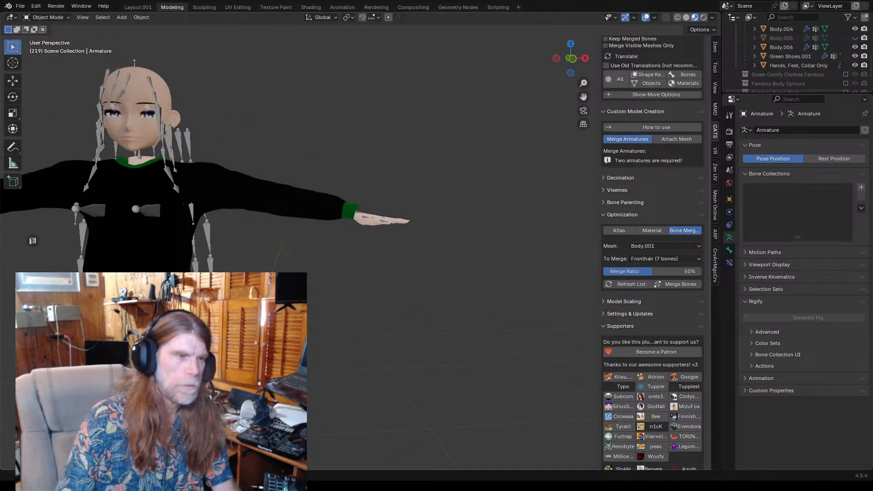
- Test-rotate the upper_arm.L bone in Pose Mode to check that sleeve and hand follow, and undo the rotation
click(55, 19)
click(47, 48)
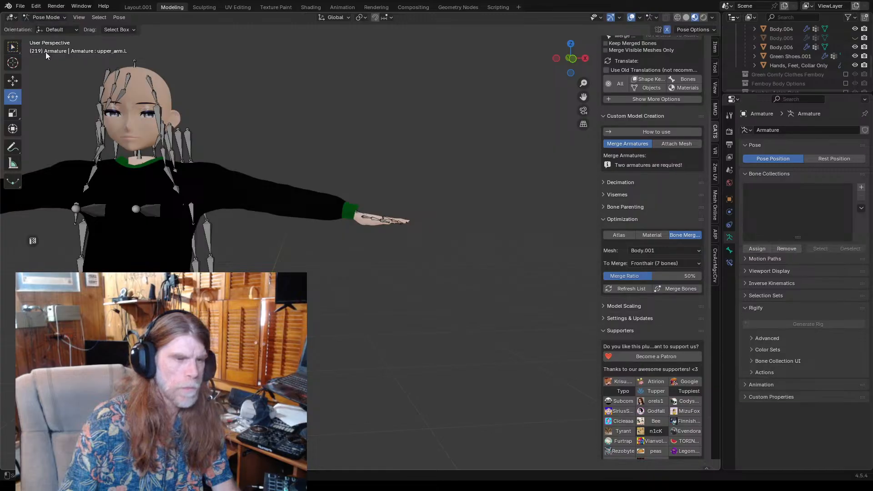
click(214, 185)
mouse_move(227, 180)
mouse_down()
mouse_move(219, 142)
mouse_move(221, 194)
mouse_move(225, 171)
mouse_move(230, 193)
mouse_move(232, 172)
mouse_move(236, 178)
mouse_up()
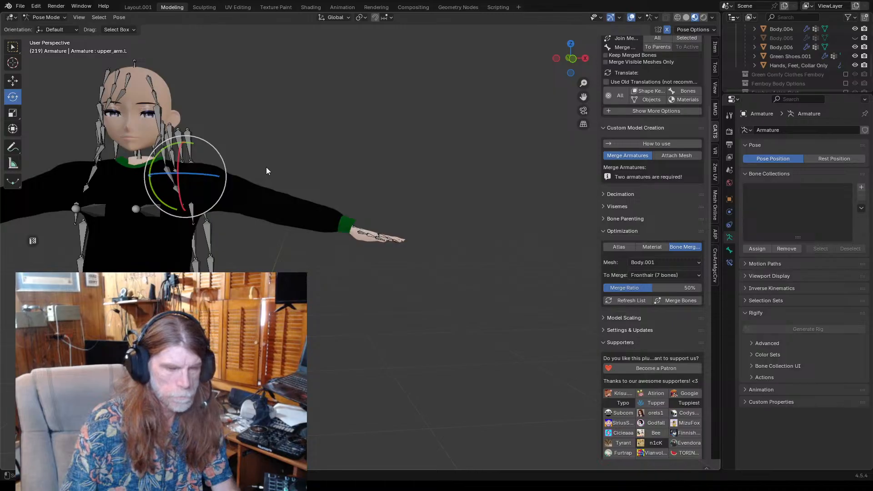
key(ctrl+z)
- Test the left hand's finger and thumb bones for mesh deformation, rotating f_pinky.01.L and f_ring.01.L
click(320, 249)
middle_drag(320, 250, 192, 239)
shift+middle_drag(151, 199, 345, 301)
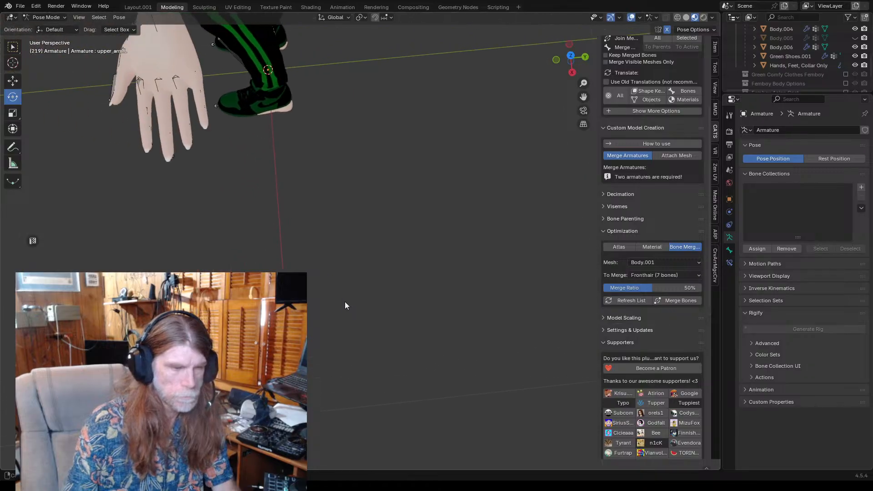
click(205, 80)
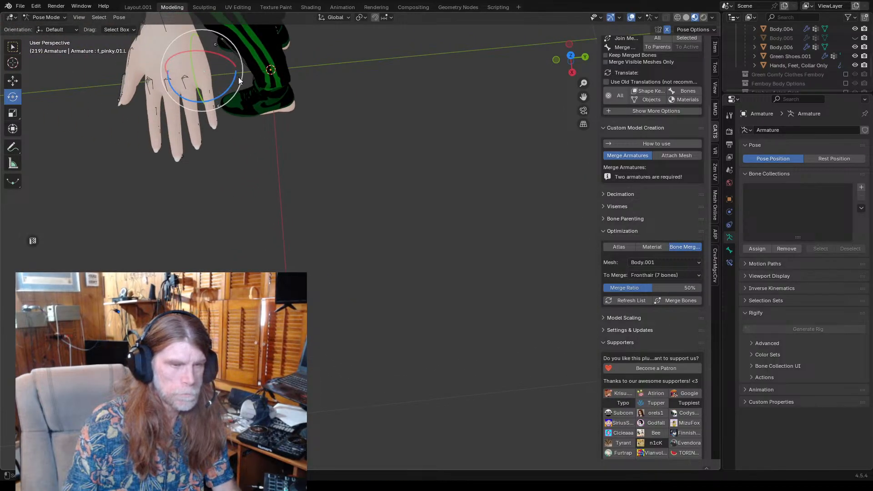
key(r)
drag(241, 63, 239, 55)
click(201, 75)
click(197, 86)
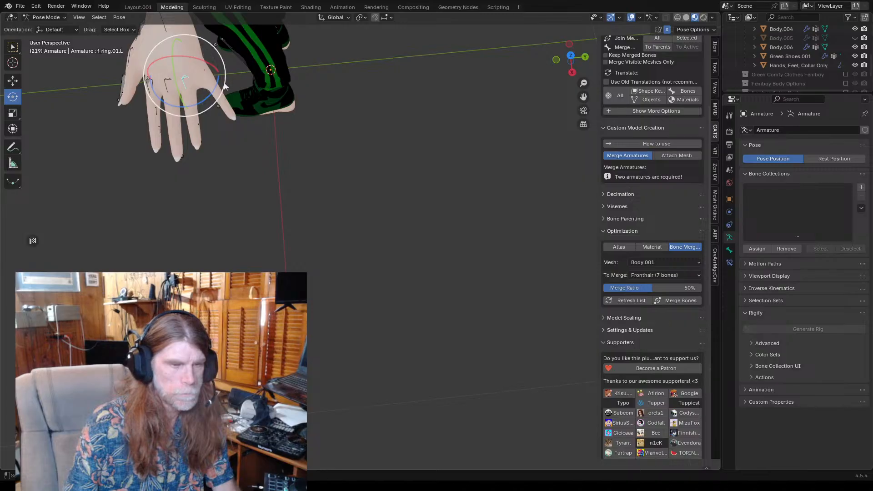
drag(224, 83, 155, 170)
click(169, 83)
click(147, 86)
click(132, 54)
middle_drag(154, 165, 279, 146)
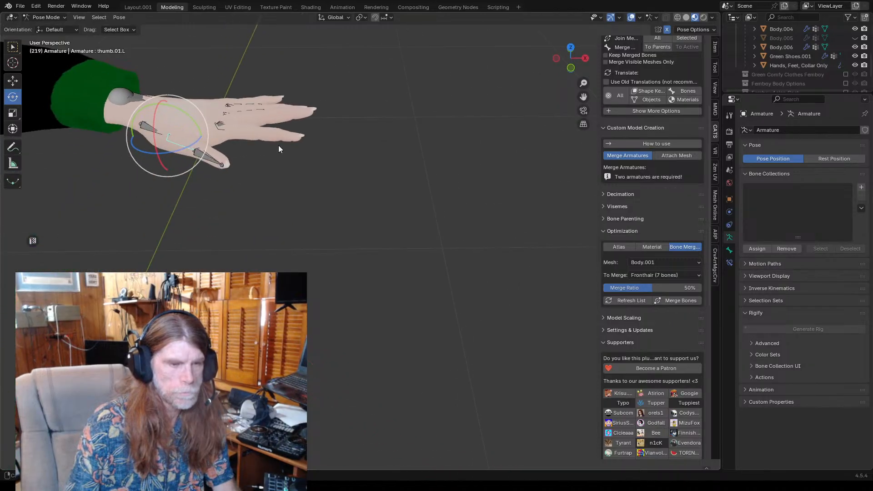
- Test-rotate the hand.L bone to check how the hand mesh bends at the sweater cuff
click(120, 98)
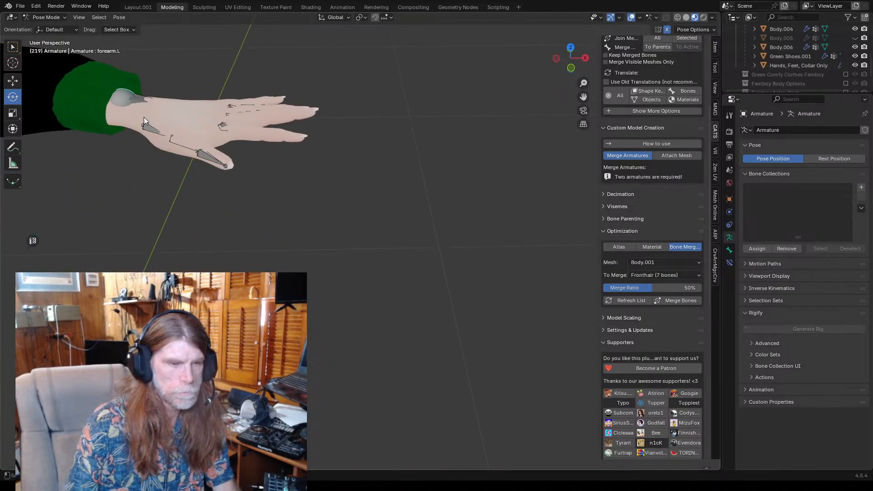
click(127, 100)
mouse_move(163, 102)
mouse_down()
mouse_move(165, 119)
mouse_move(168, 96)
mouse_up()
scroll(167, 148, down, 5)
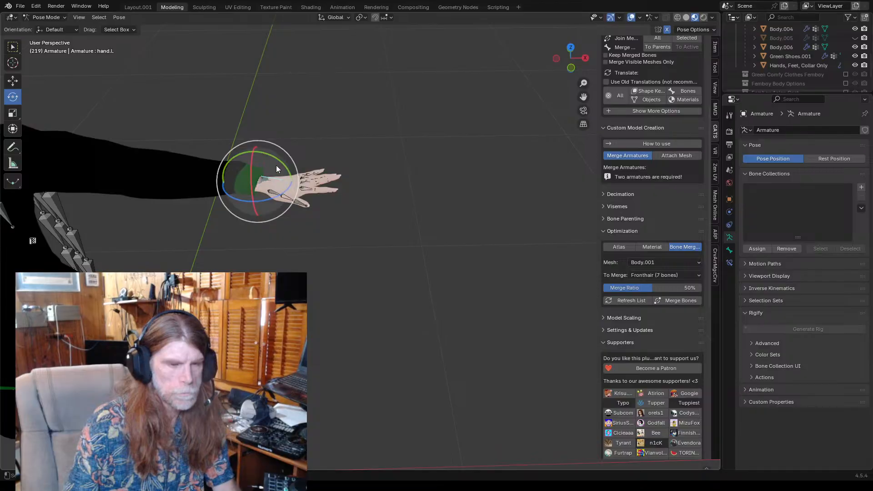
mouse_move(288, 152)
mouse_down()
mouse_move(272, 129)
mouse_move(281, 200)
mouse_move(297, 160)
mouse_up()
scroll(132, 151, down, 3)
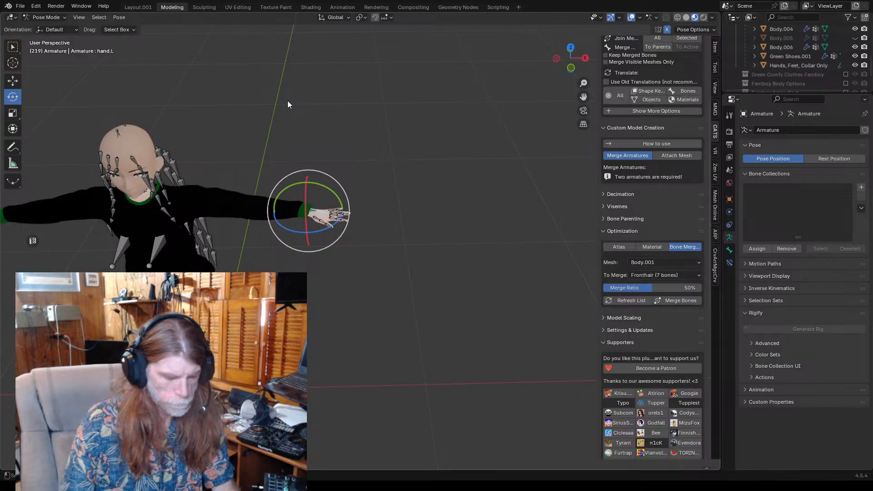
- Undo all the test rotations of the hand and finger bones and return to Object Mode
key(ctrl+z)
key(ctrl+z)
key(ctrl+z)
key(ctrl+z)
key(ctrl+z)
key(ctrl+z)
key(ctrl+z)
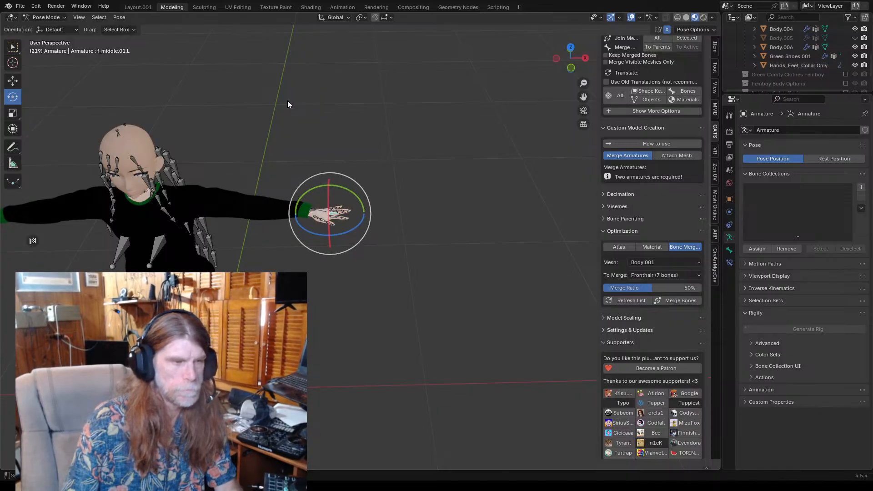
key(ctrl+z)
key(ctrl+z)
key(ctrl+z)
key(ctrl+z)
key(ctrl+z)
key(ctrl+z)
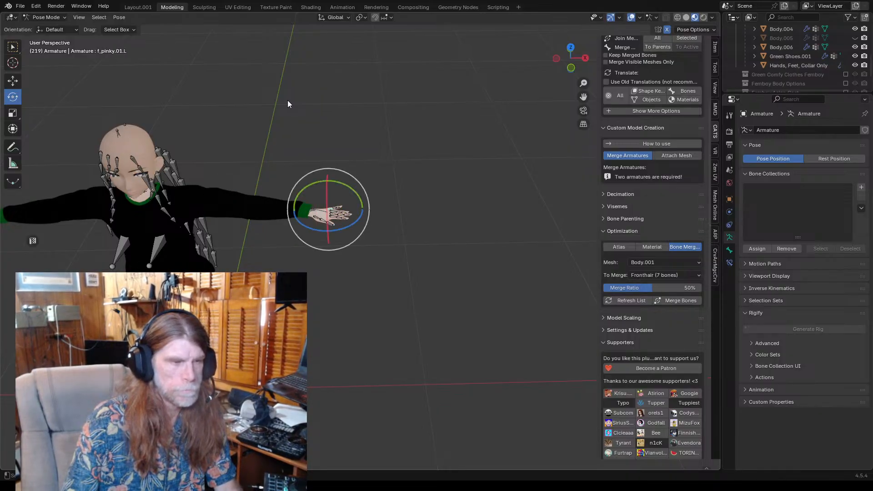
key(ctrl+z)
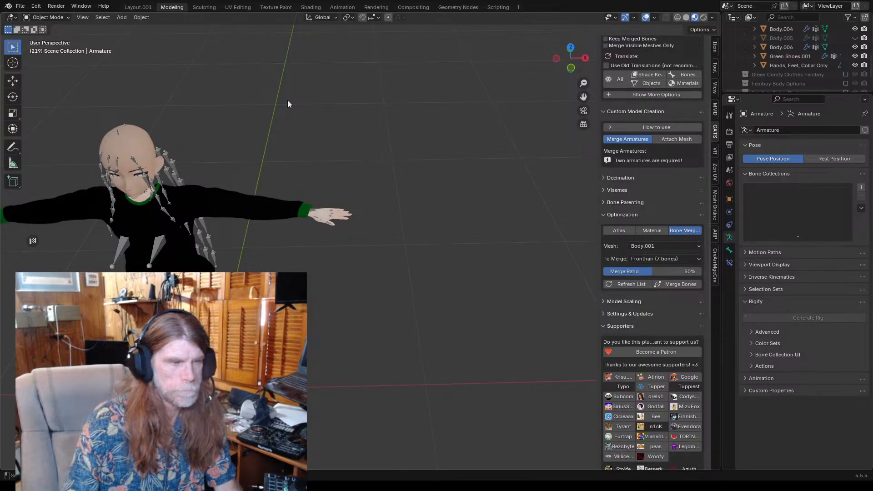
- Start saving the Blender file with Save As
click(20, 6)
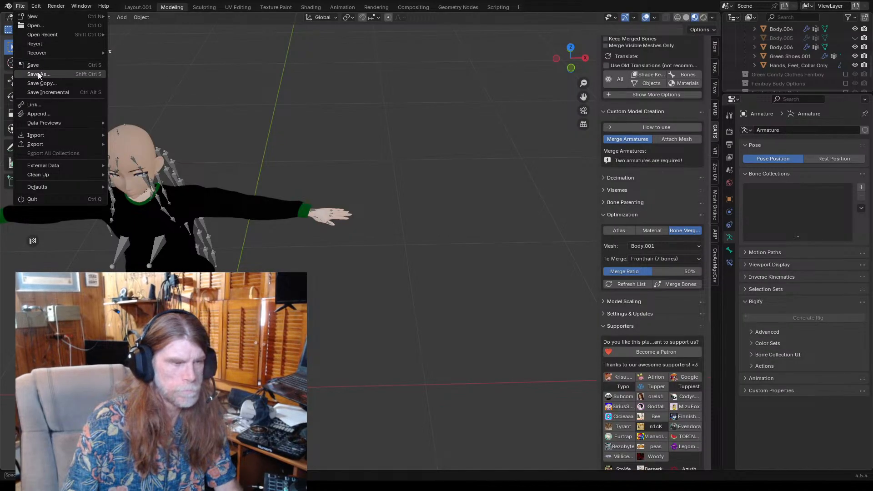
- Save the file, and apply the Armature modifier on the Hands, Feet, Collar Only mesh
click(35, 65)
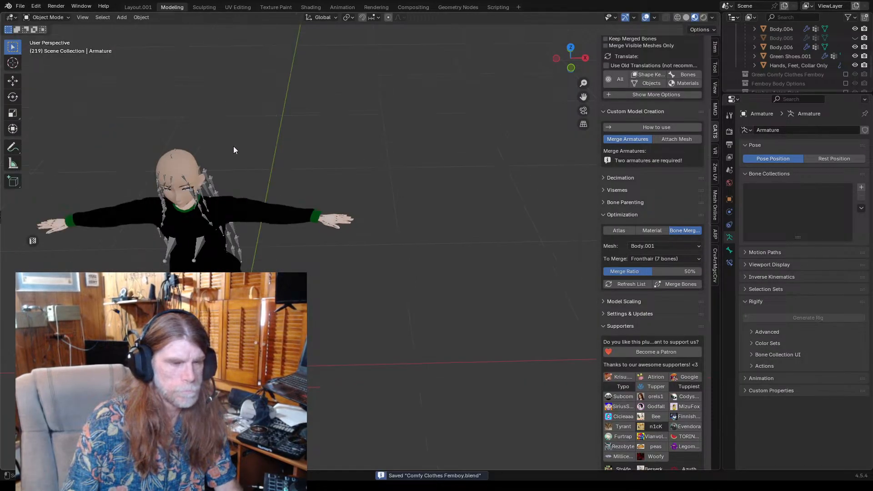
click(342, 223)
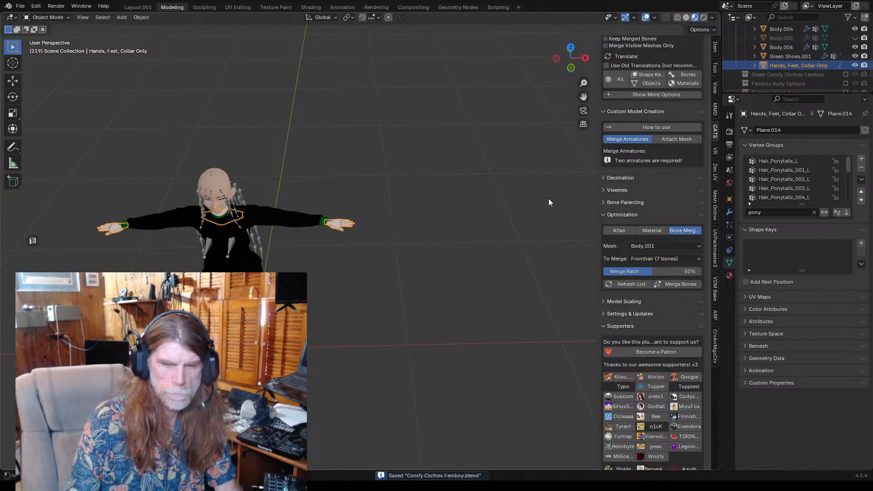
click(730, 213)
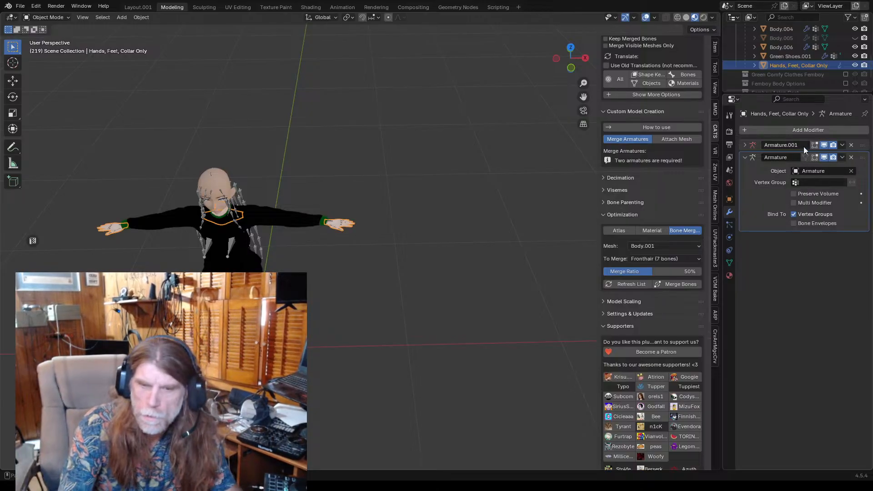
scroll(813, 59, up, 5)
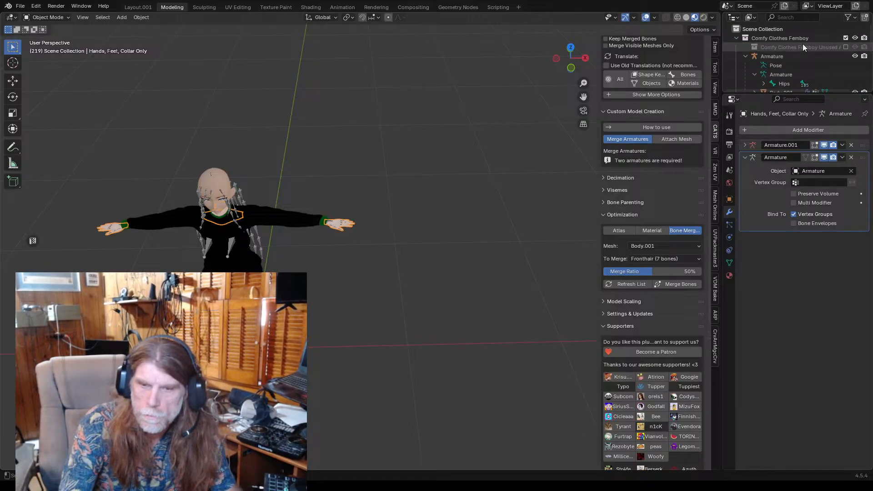
scroll(803, 43, down, 5)
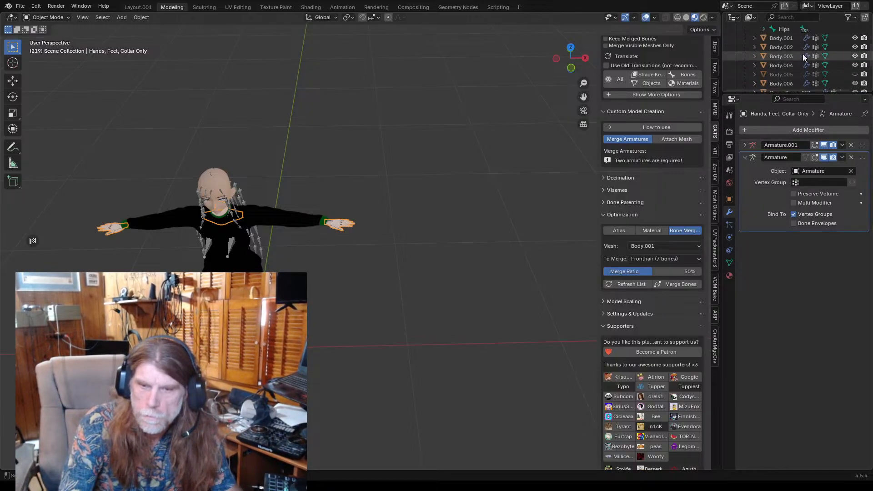
click(843, 157)
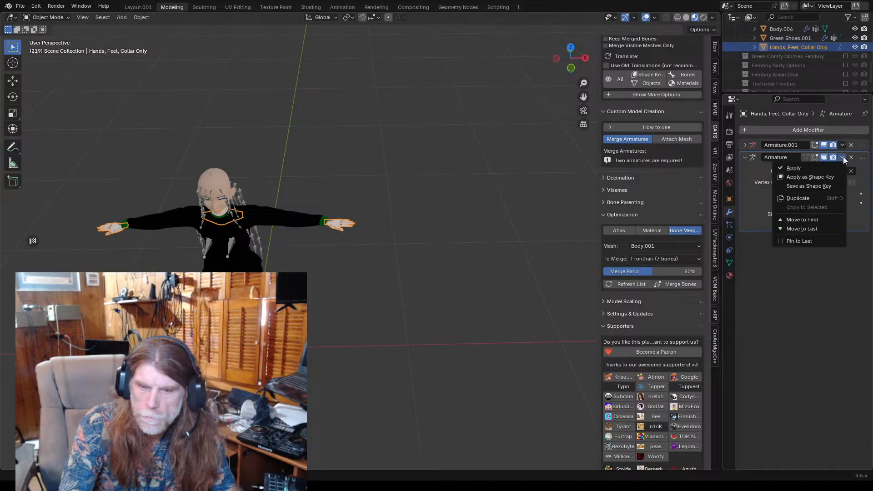
click(808, 168)
- Remove the leftover Armature.001 modifier from the Hands, Feet, Collar Only mesh
scroll(428, 222, up, 3)
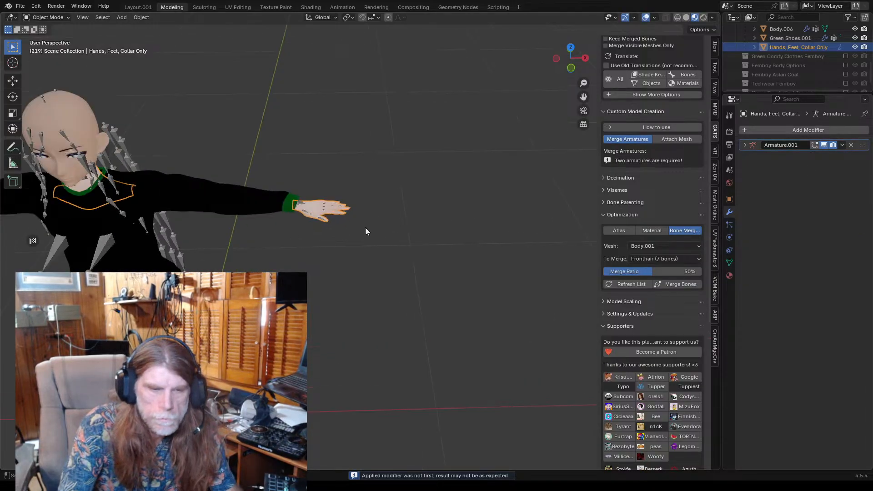
middle_drag(364, 228, 383, 184)
scroll(383, 186, up, 2)
scroll(560, 155, down, 3)
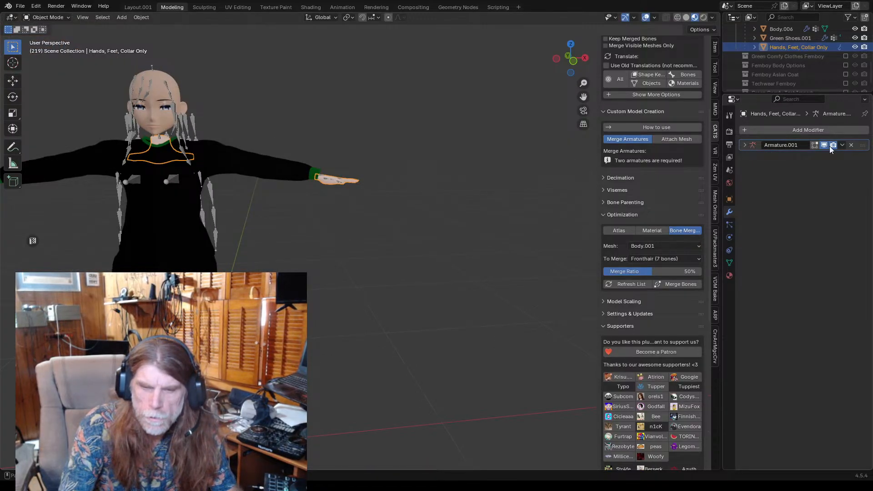
click(851, 145)
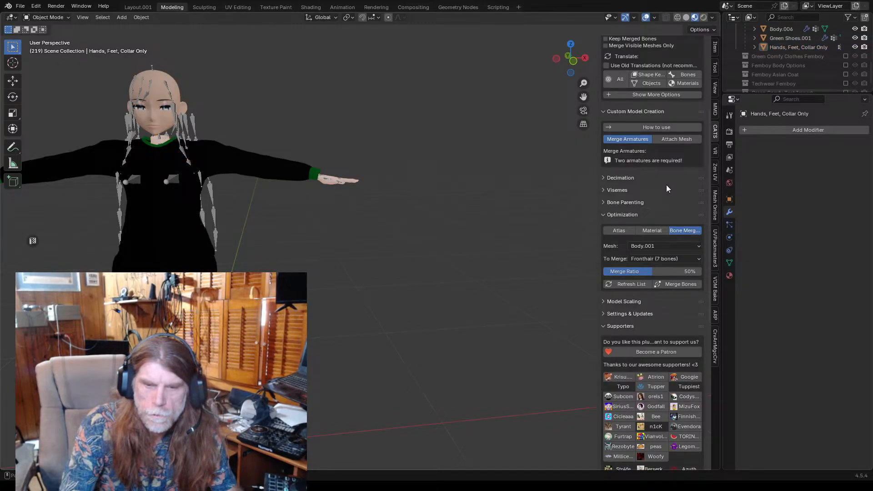
- Apply the Armature modifier on the black sweater mesh Body.006 and deselect it
click(238, 166)
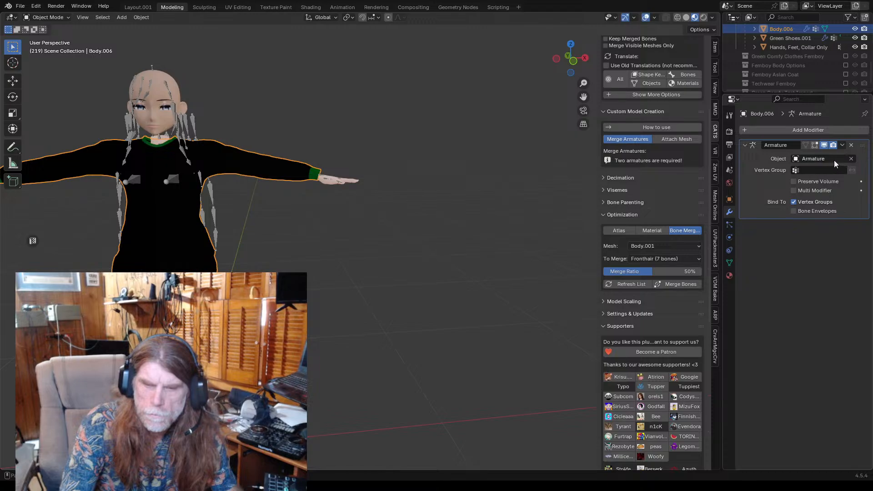
click(845, 146)
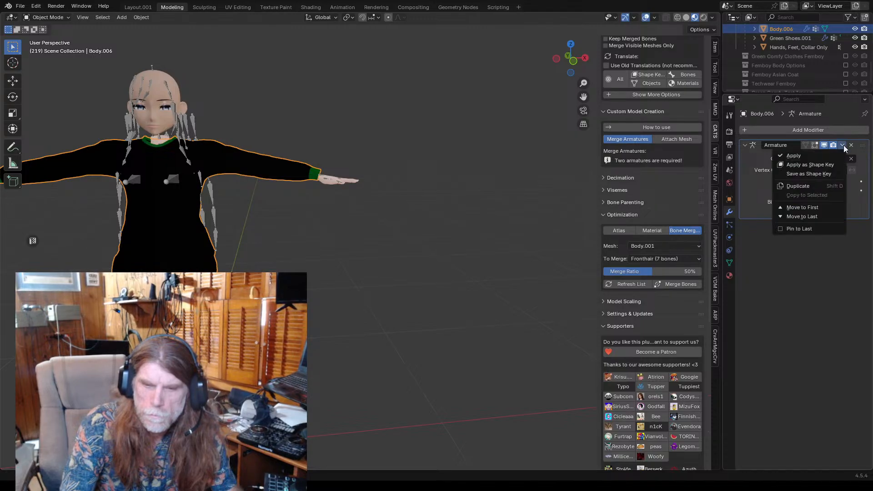
click(807, 157)
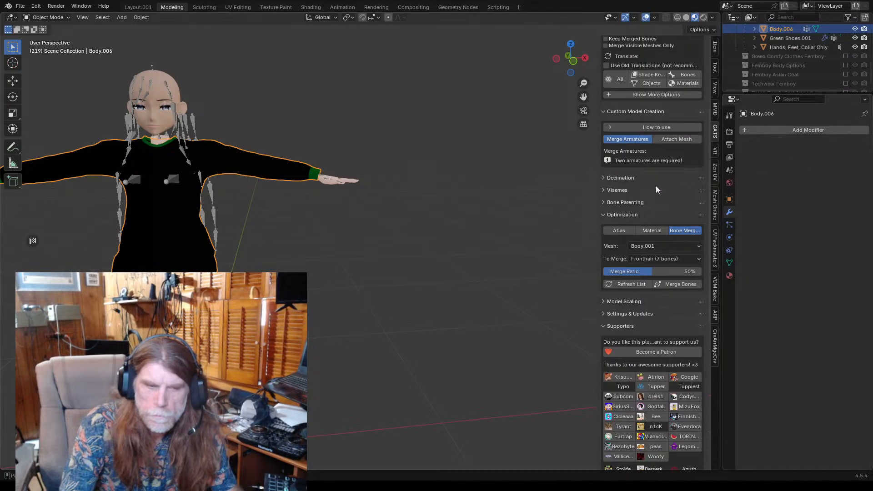
click(428, 239)
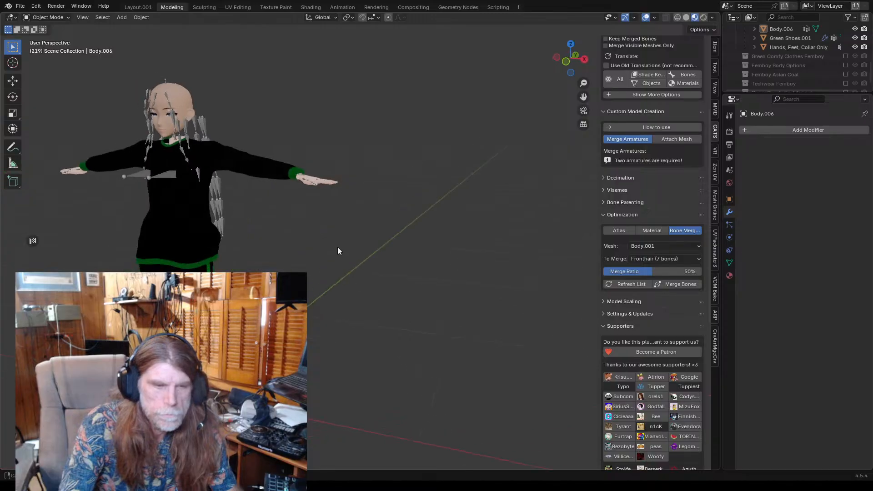
- Select the sweater mesh Body.006 and switch it to Sculpt Mode
middle_drag(374, 248, 345, 232)
scroll(347, 252, up, 5)
scroll(338, 222, down, 4)
click(264, 182)
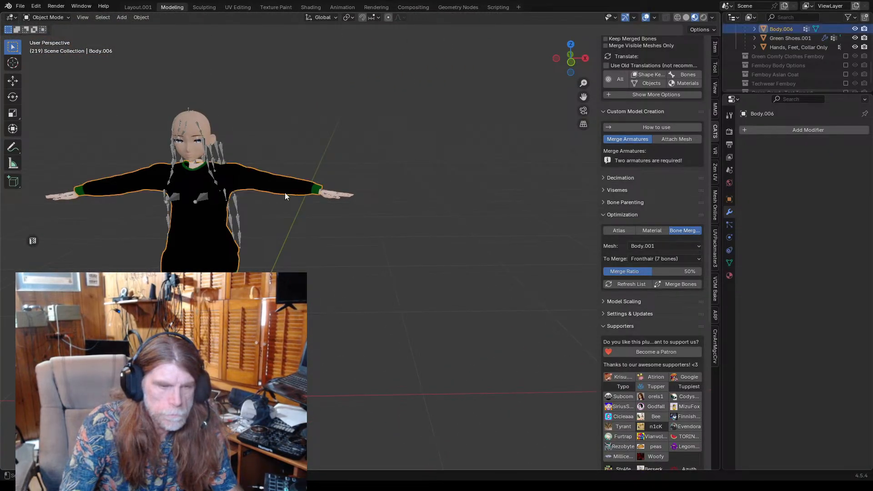
click(39, 17)
click(41, 43)
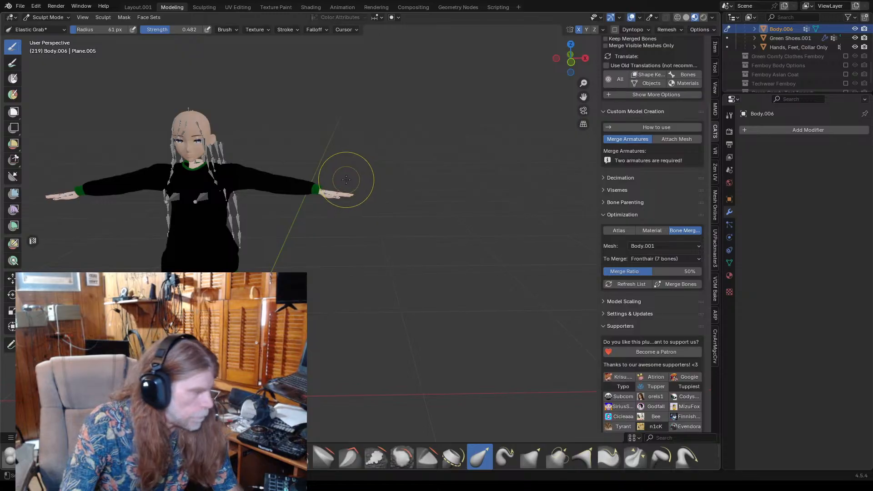
- Adjust the sweater's green cuff around the wrist with the Elastic Grab brush and save the file
scroll(306, 195, up, 5)
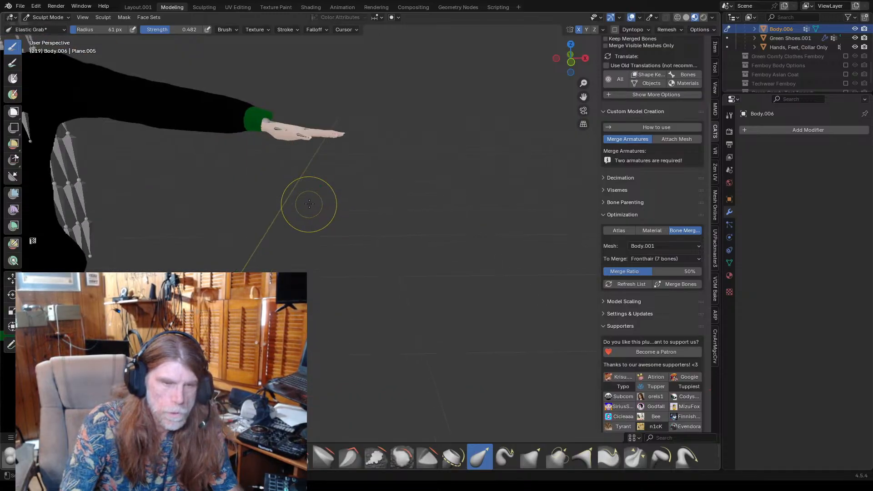
scroll(279, 213, down, 4)
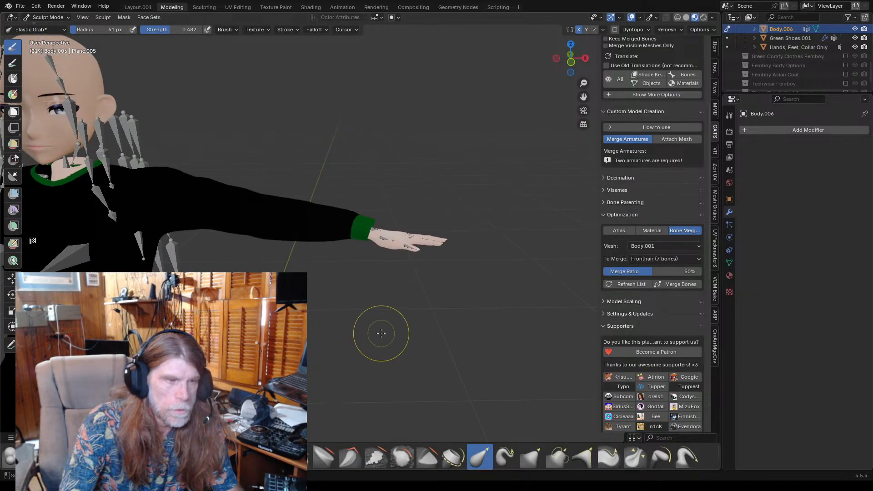
middle_drag(308, 319, 264, 264)
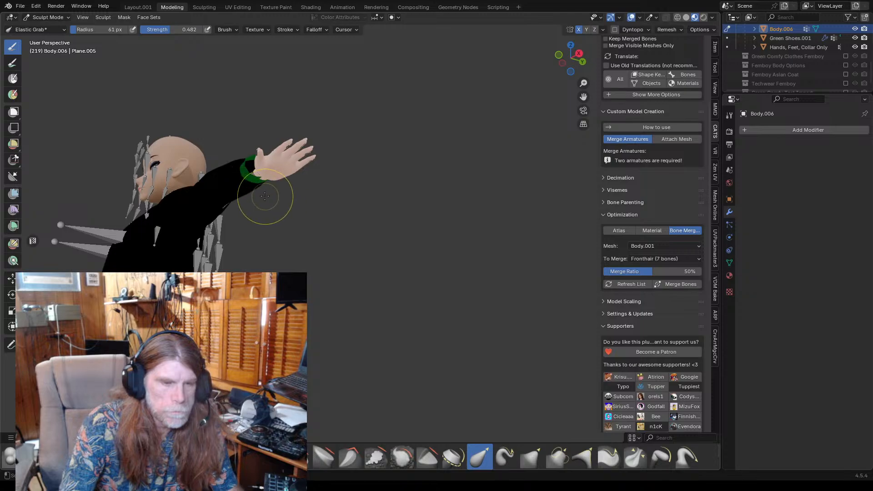
middle_drag(265, 196, 182, 179)
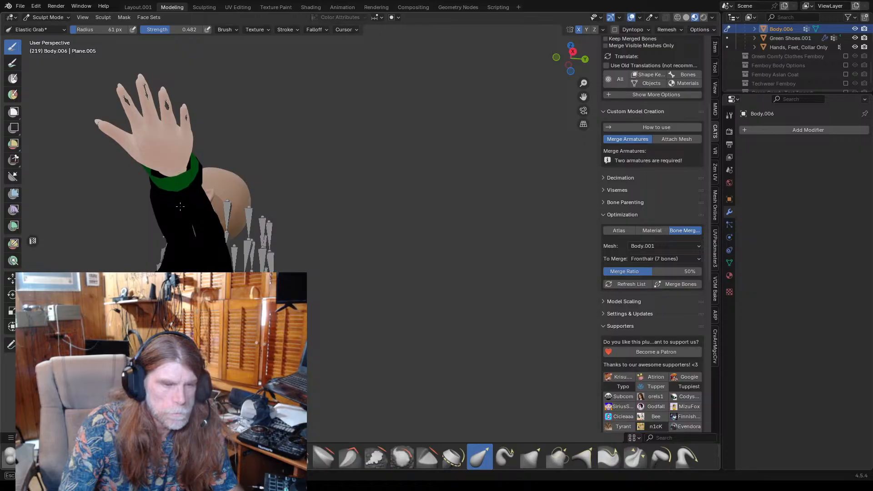
mouse_move(229, 209)
middle_down()
mouse_move(369, 273)
mouse_move(345, 254)
middle_up()
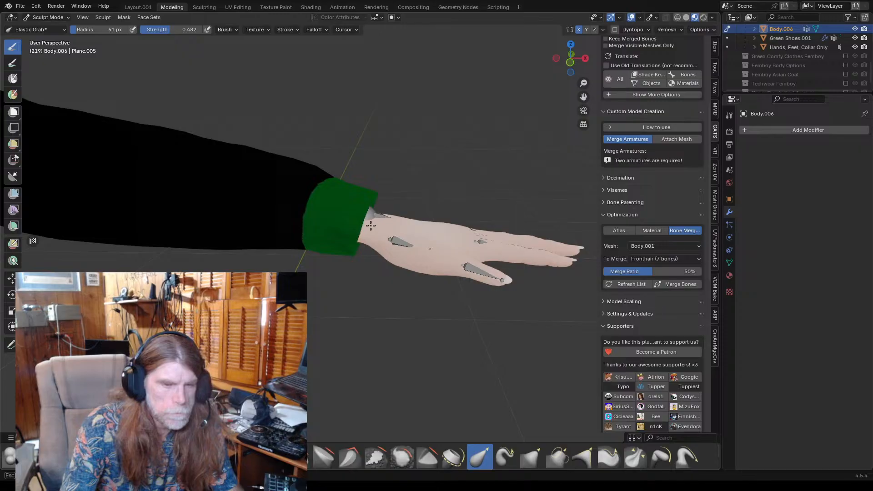
mouse_move(348, 280)
middle_down()
mouse_move(258, 291)
mouse_move(328, 283)
middle_up()
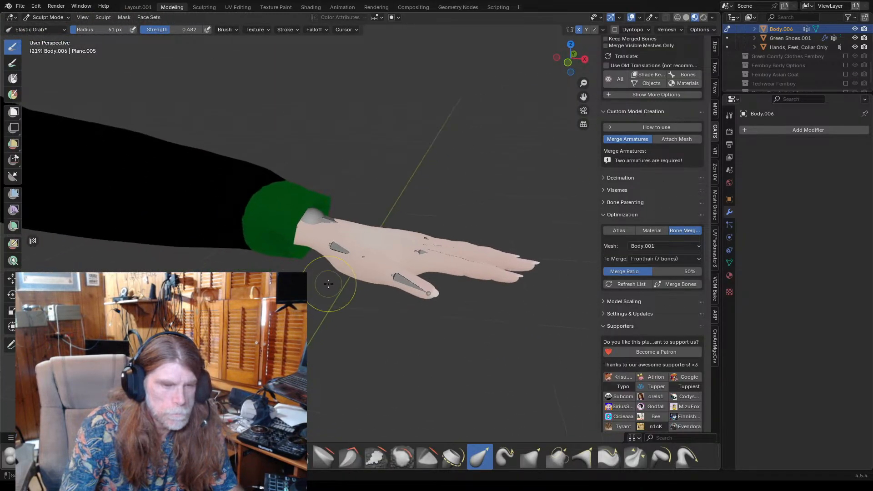
scroll(314, 267, up, 5)
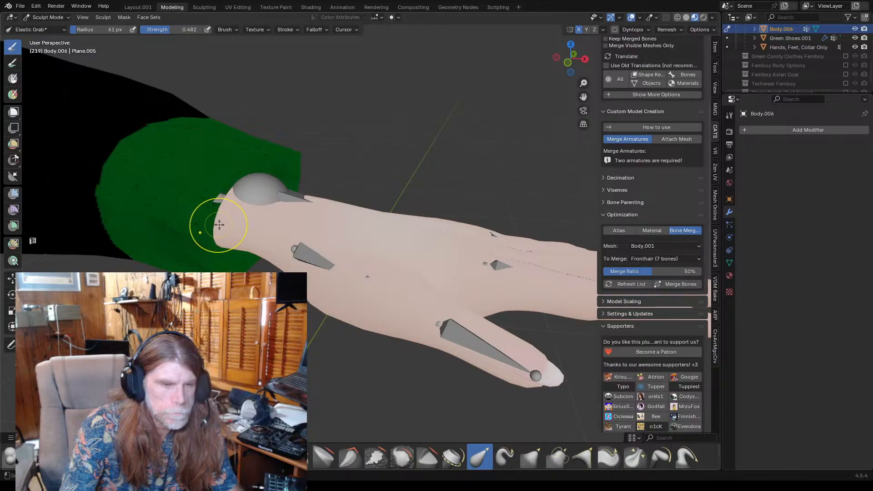
scroll(229, 245, down, 5)
middle_drag(242, 255, 198, 256)
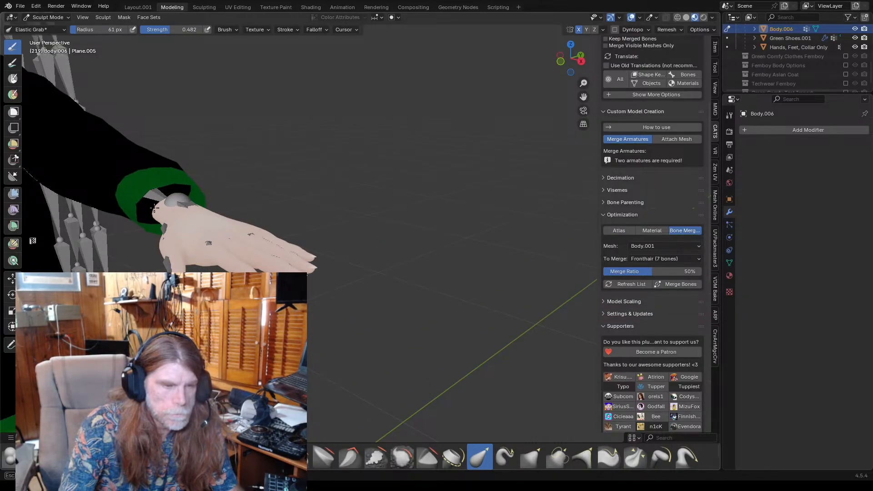
drag(164, 208, 123, 231)
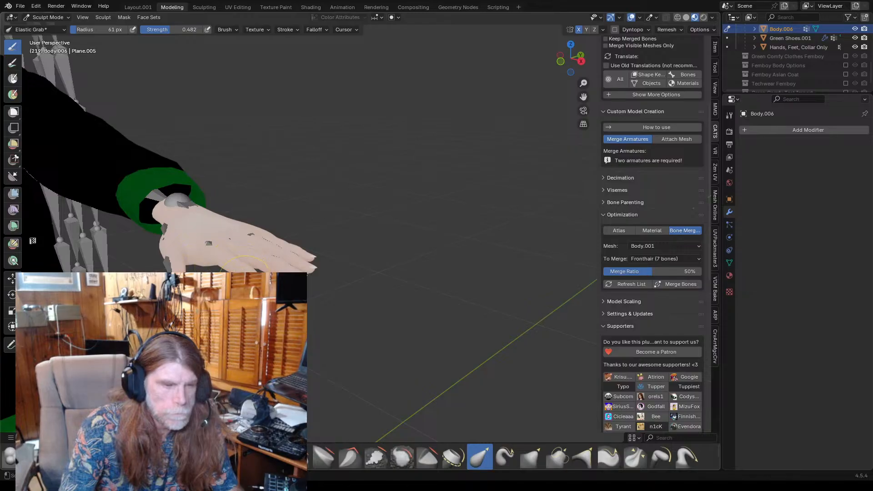
middle_drag(245, 281, 324, 288)
scroll(326, 289, down, 5)
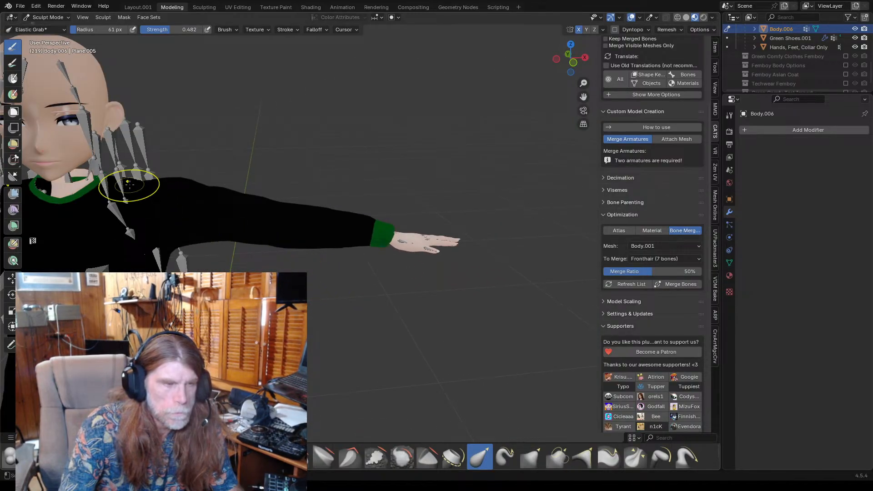
click(20, 6)
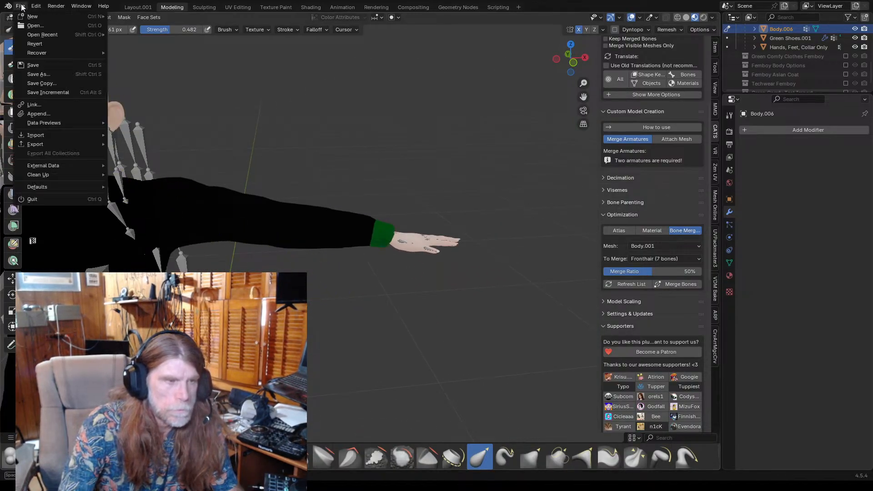
click(38, 66)
- Return to Object Mode and isolate the sweater Body.006 by hiding all other objects
scroll(237, 177, down, 1)
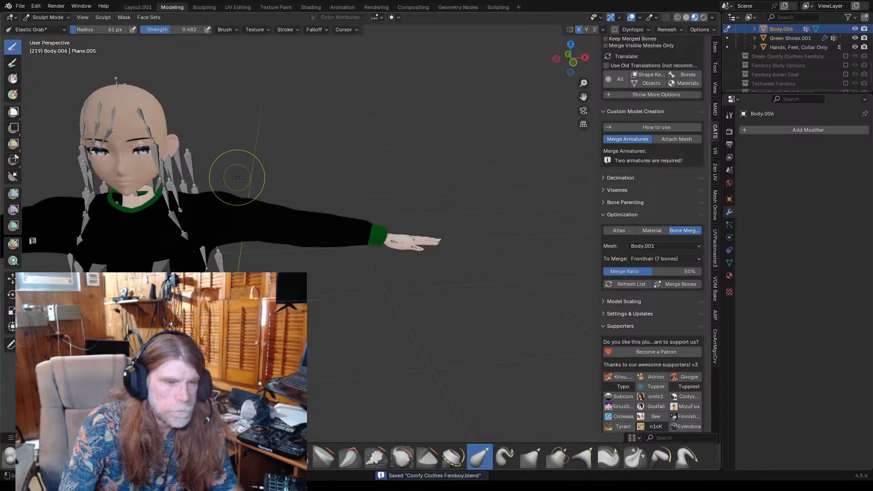
scroll(237, 178, down, 3)
middle_drag(296, 185, 181, 179)
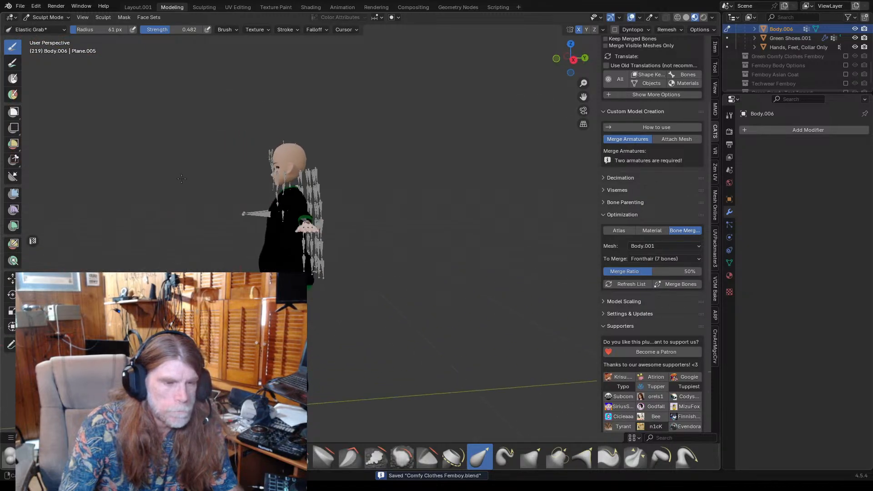
scroll(231, 191, up, 5)
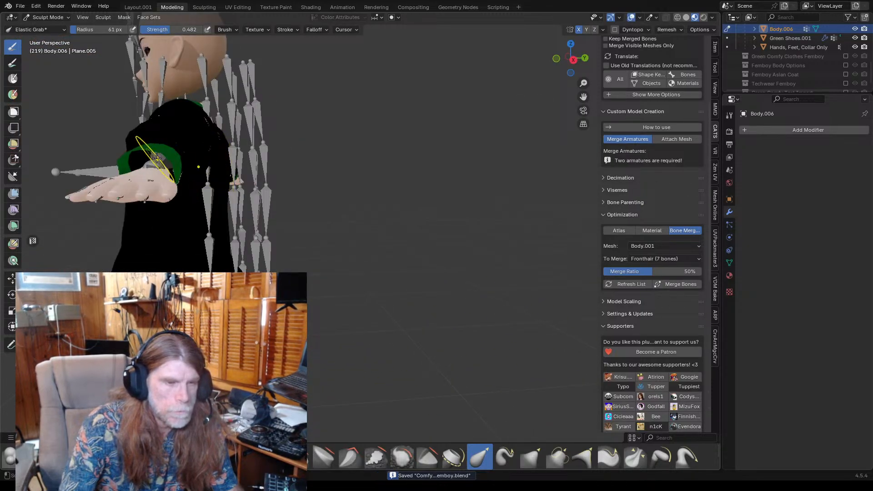
scroll(105, 133, up, 1)
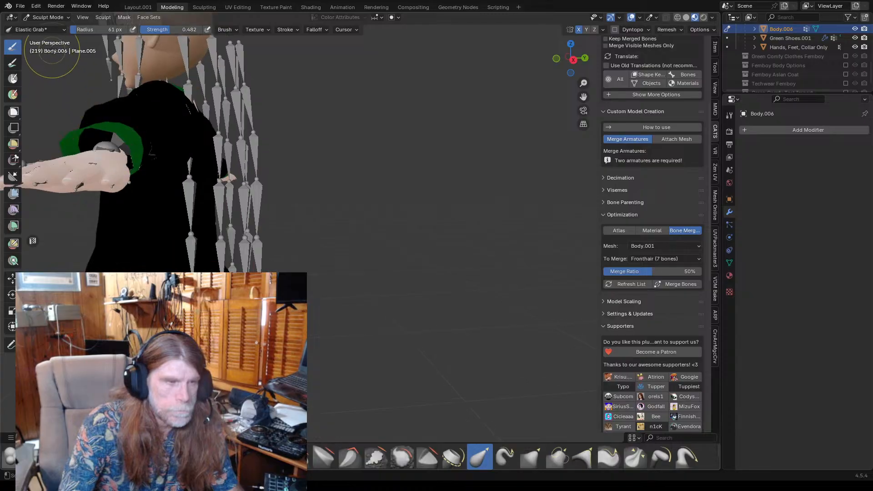
click(51, 17)
click(47, 23)
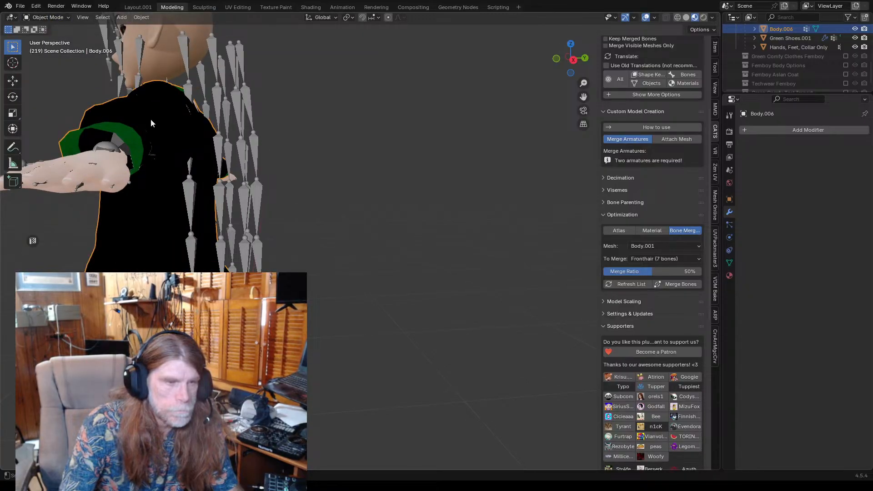
key(a)
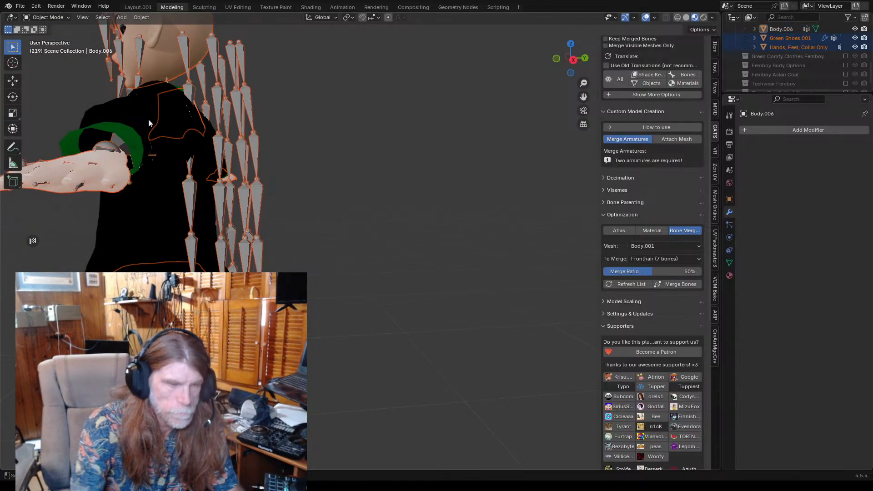
key(h)
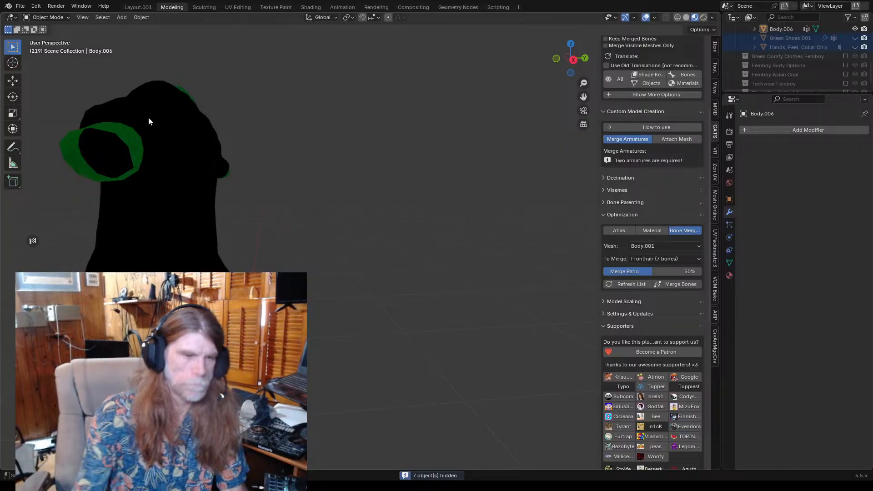
- Open the sweater Body.006 in Edit Mode at its green sleeve cuff
middle_drag(127, 162, 275, 124)
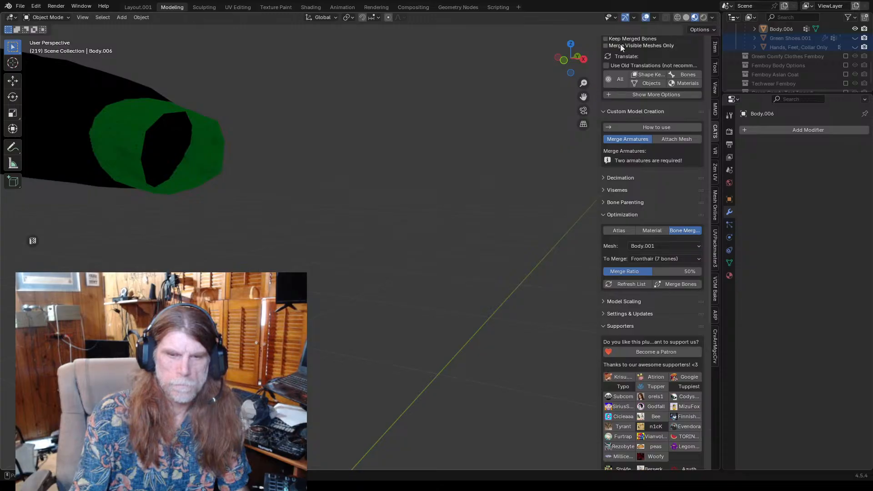
click(42, 16)
click(43, 31)
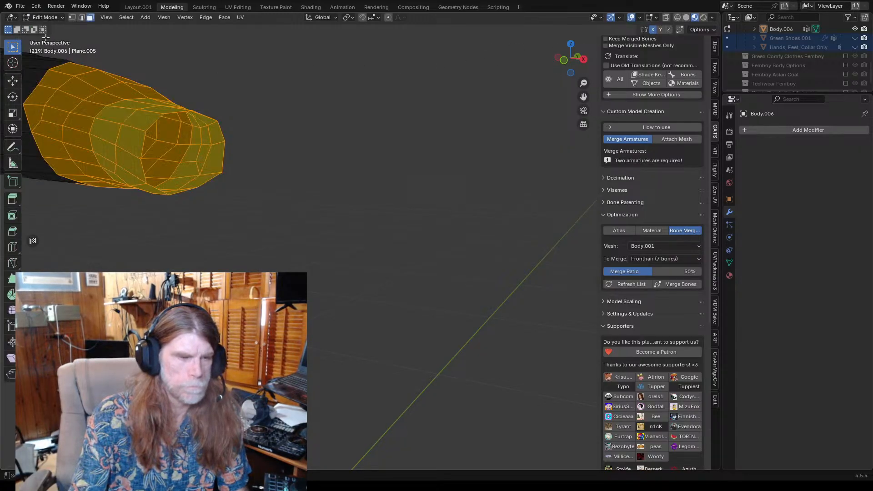
- Deselect all of the sweater's faces and return Body.006 to Object Mode
click(224, 154)
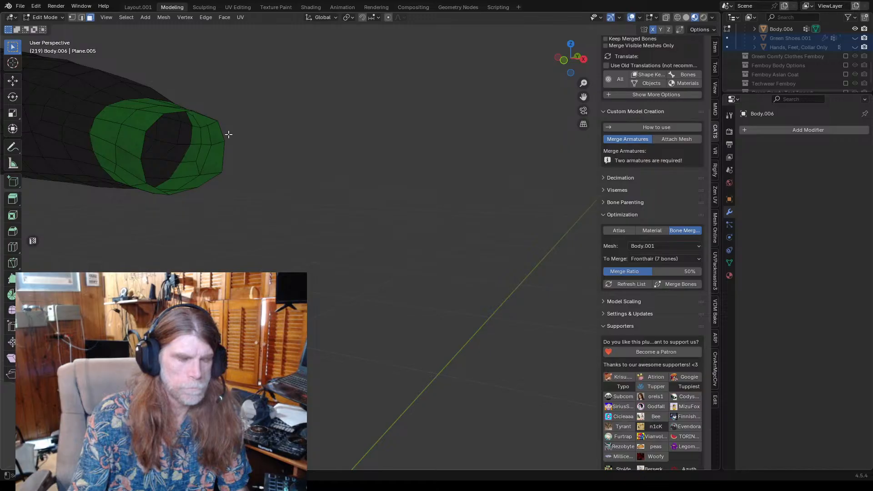
mouse_move(285, 140)
middle_down()
mouse_move(271, 140)
mouse_move(322, 129)
mouse_move(343, 152)
mouse_move(281, 145)
middle_up()
scroll(277, 141, down, 3)
click(46, 17)
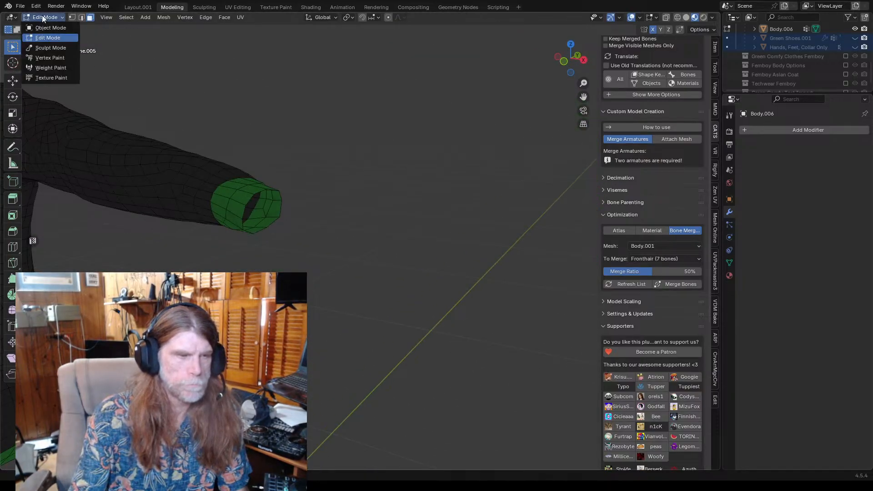
click(45, 28)
scroll(152, 74, down, 4)
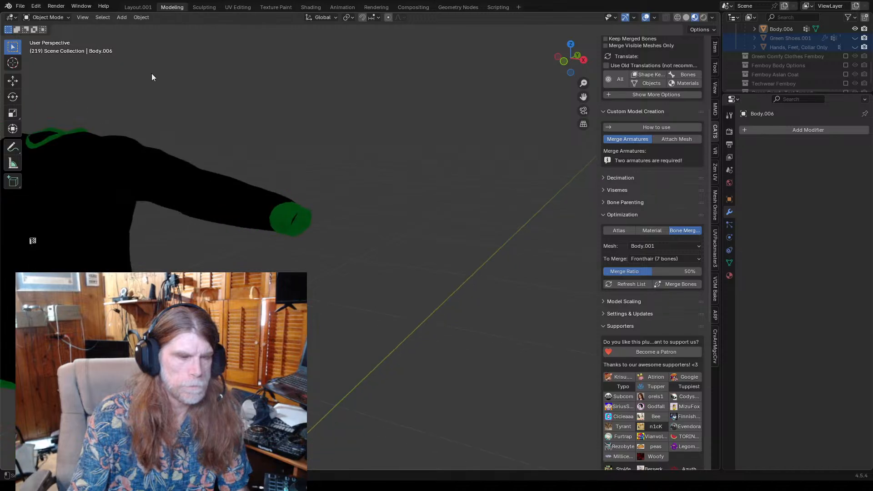
middle_drag(202, 86, 249, 106)
scroll(98, 64, down, 3)
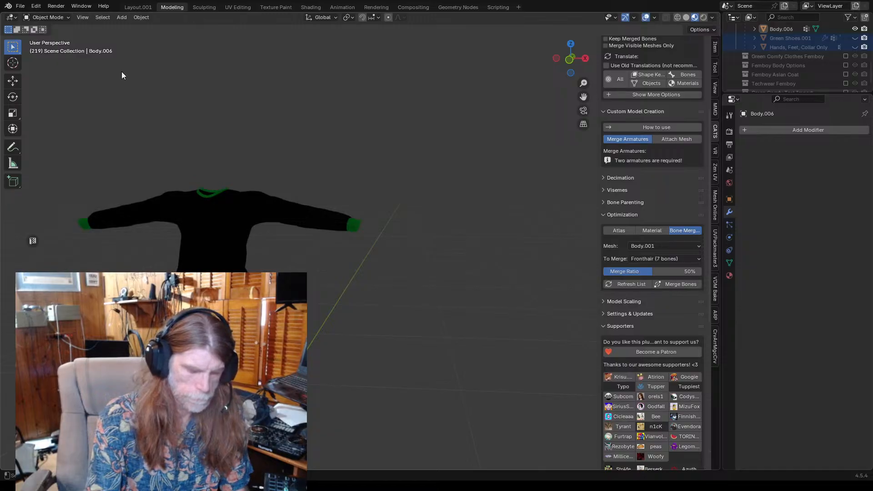
- Unhide all hidden objects and examine how the sweater's green cuff sits around the avatar's wrist
key(alt+h)
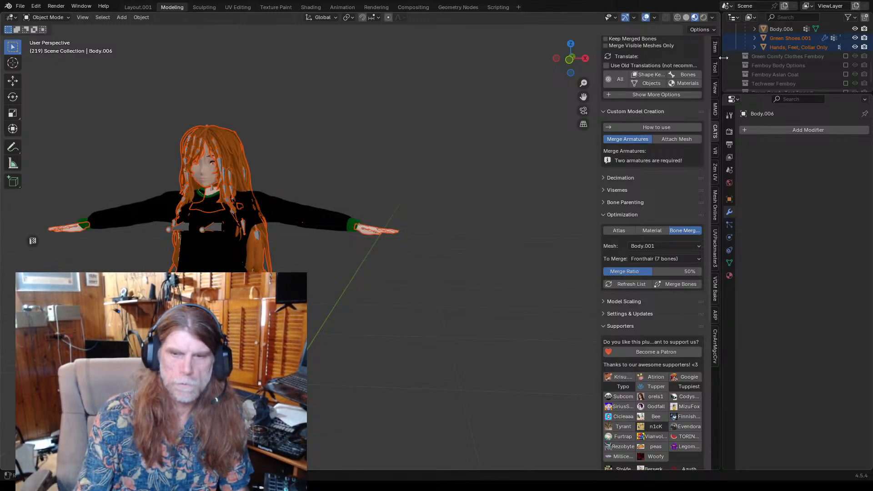
scroll(778, 50, up, 6)
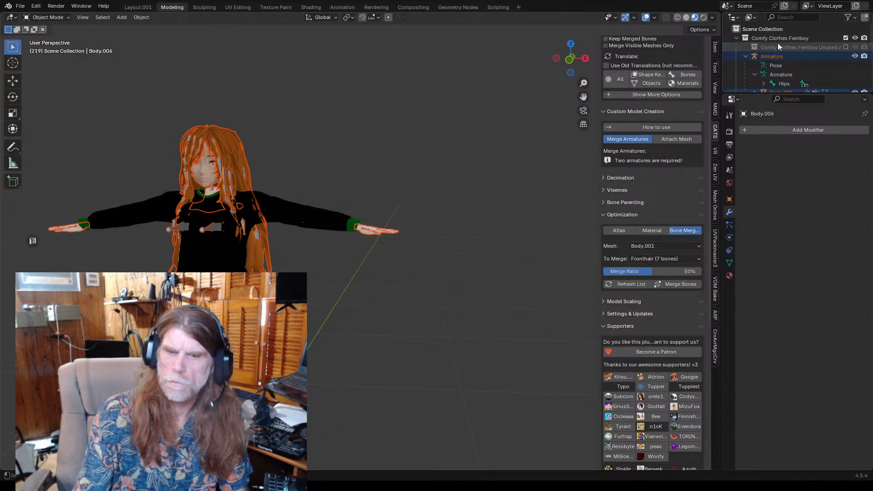
scroll(408, 144, up, 5)
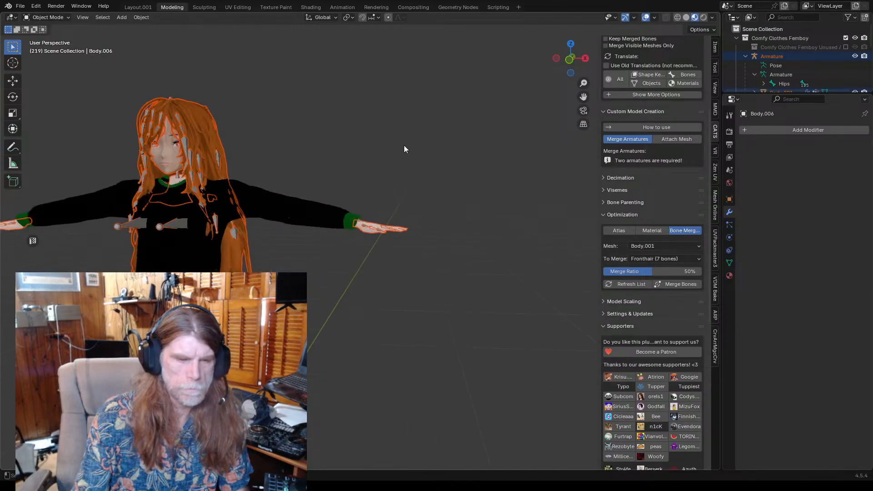
middle_drag(359, 168, 342, 153)
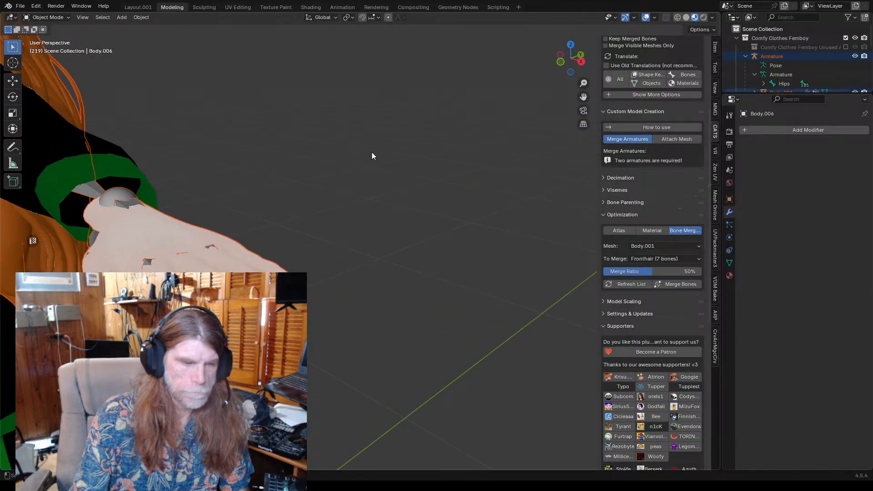
click(95, 169)
scroll(214, 157, down, 4)
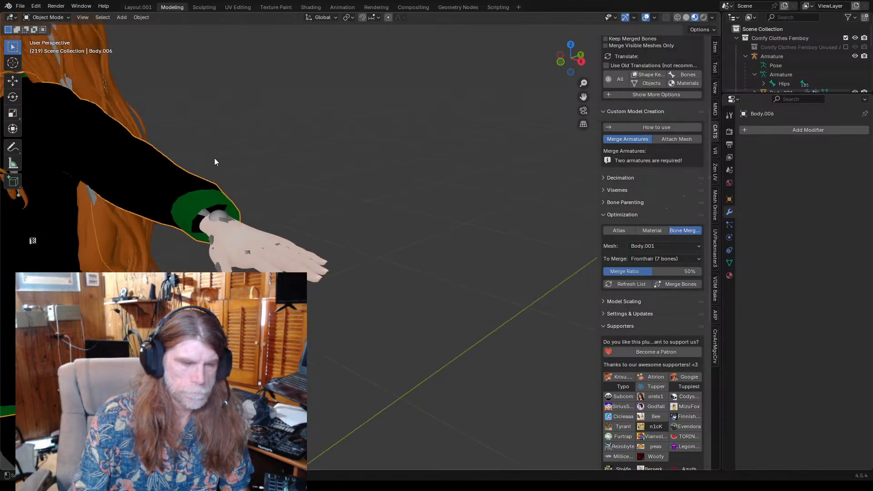
middle_drag(229, 133, 266, 122)
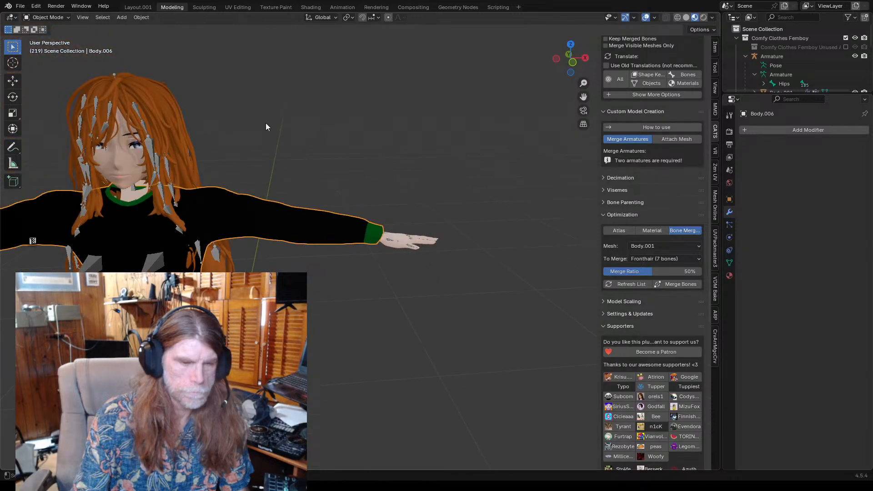
- Hide every object except the sweater Body.006 and select the sweater again
click(145, 150)
key(h)
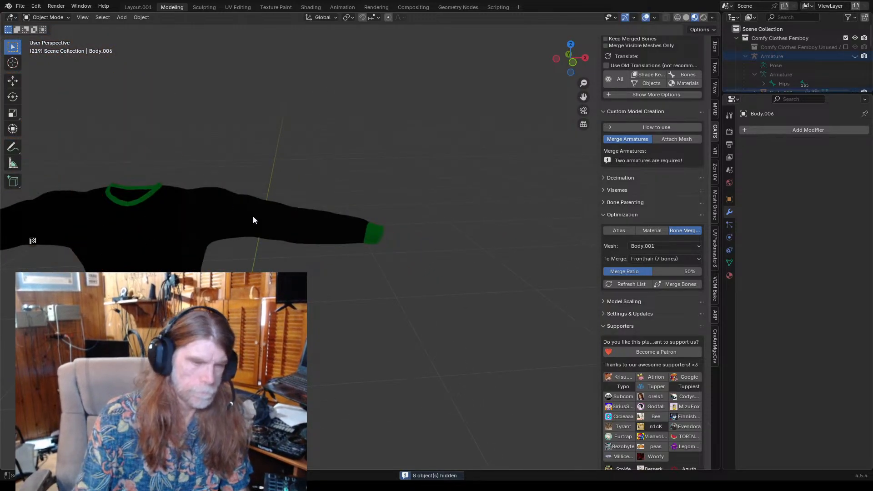
middle_drag(253, 216, 272, 212)
scroll(250, 231, up, 4)
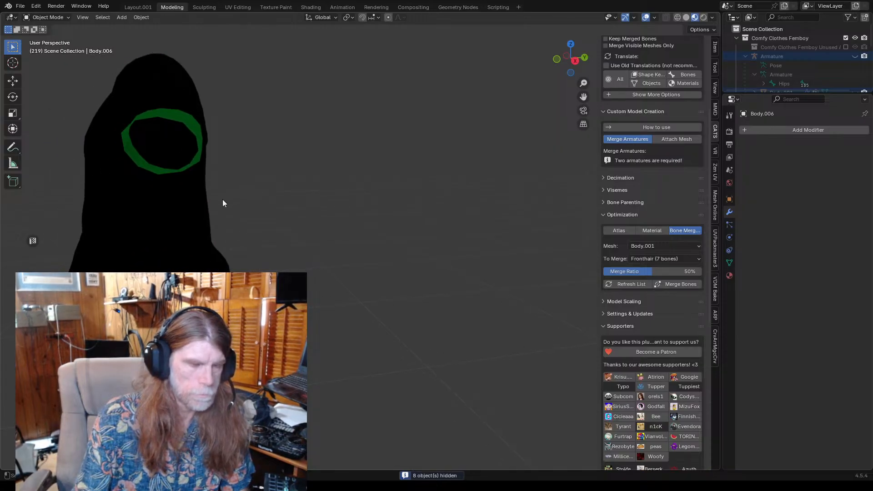
scroll(219, 195, up, 2)
scroll(216, 206, up, 2)
middle_drag(216, 206, 329, 188)
scroll(255, 194, down, 3)
click(331, 187)
scroll(335, 187, down, 4)
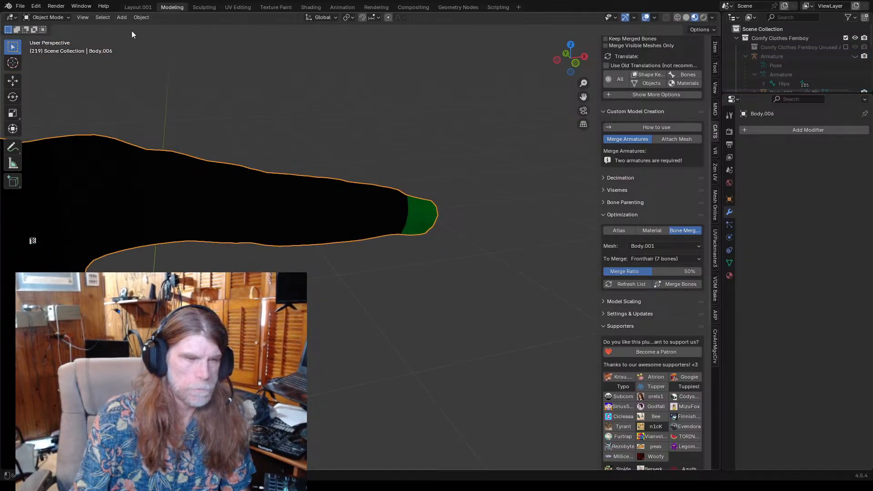
- Put the sweater Body.006 into Edit Mode at its green sleeve cuff
click(45, 17)
click(53, 38)
scroll(371, 210, up, 1)
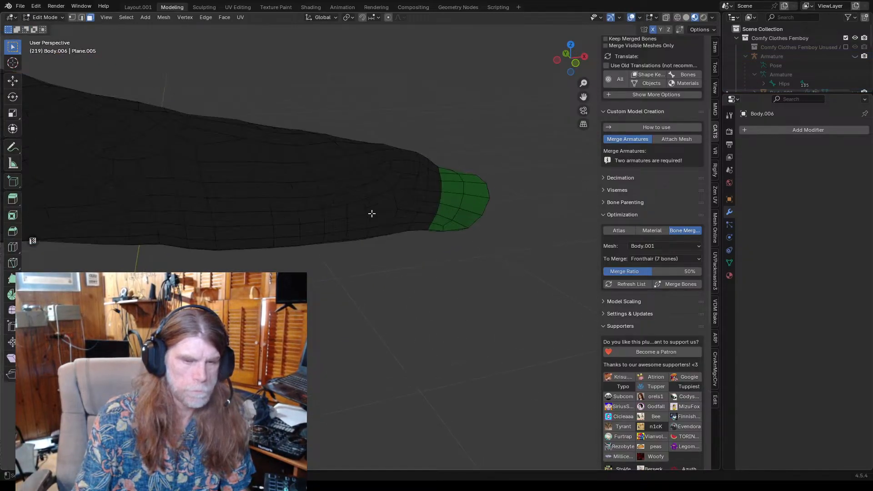
shift+middle_drag(397, 220, 287, 210)
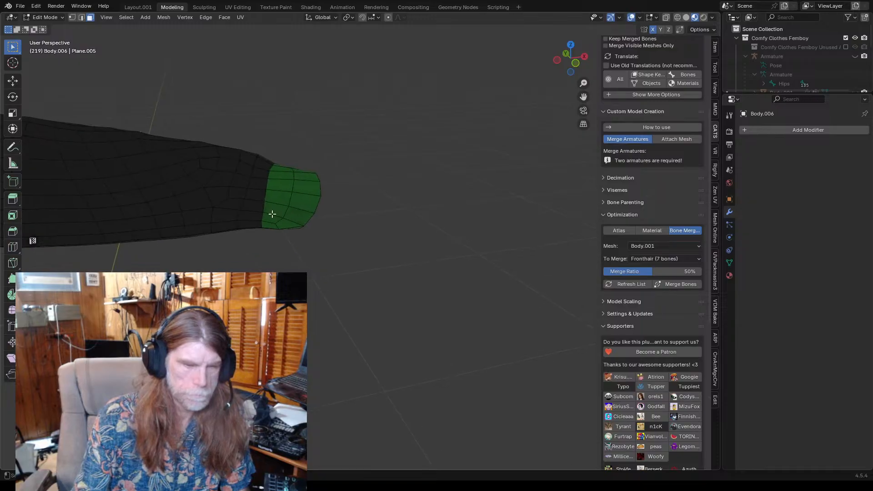
scroll(274, 204, up, 2)
scroll(274, 204, down, 2)
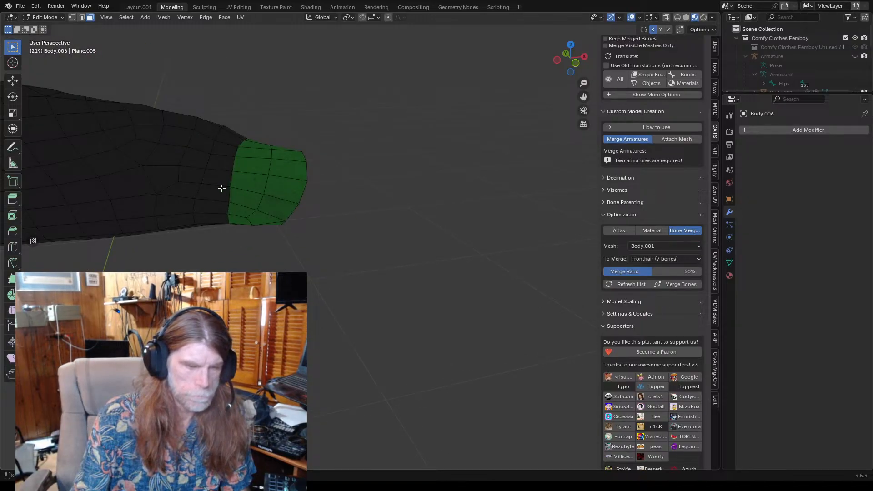
middle_drag(221, 187, 208, 201)
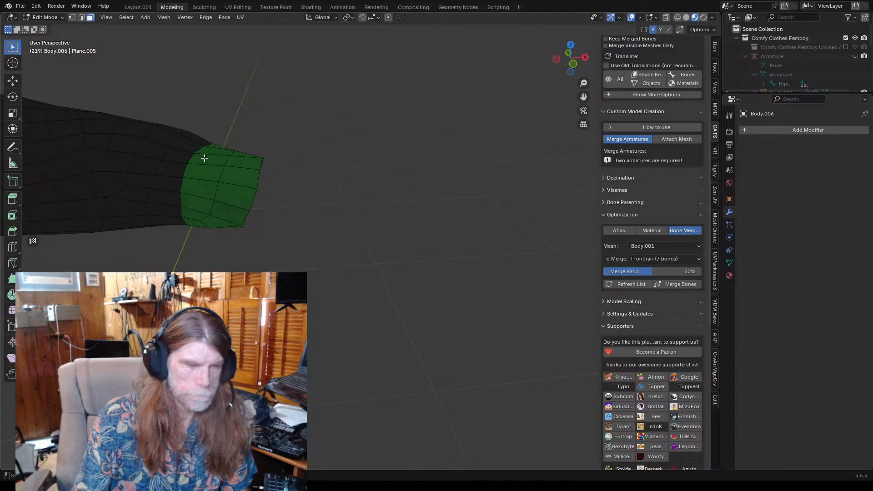
- Select the edge loop around the cuff's opening in edge select mode and apply the LoopTools Relax operation
click(81, 17)
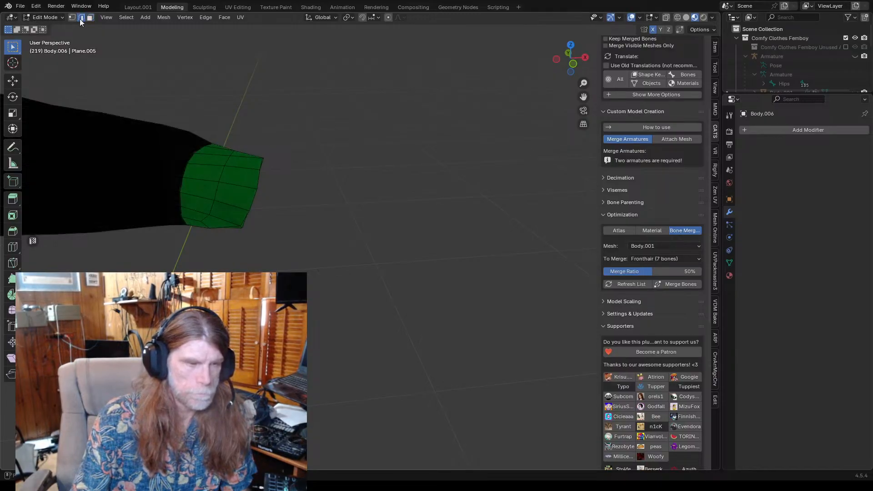
alt+click(260, 180)
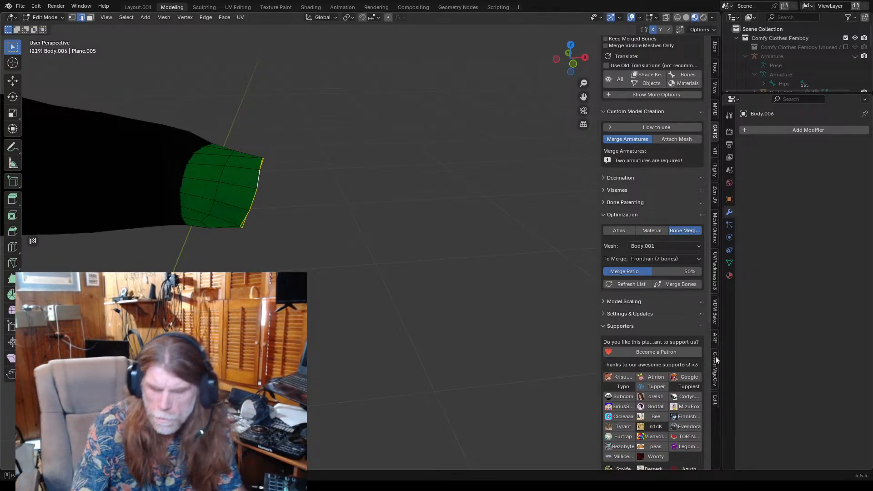
click(716, 402)
click(612, 43)
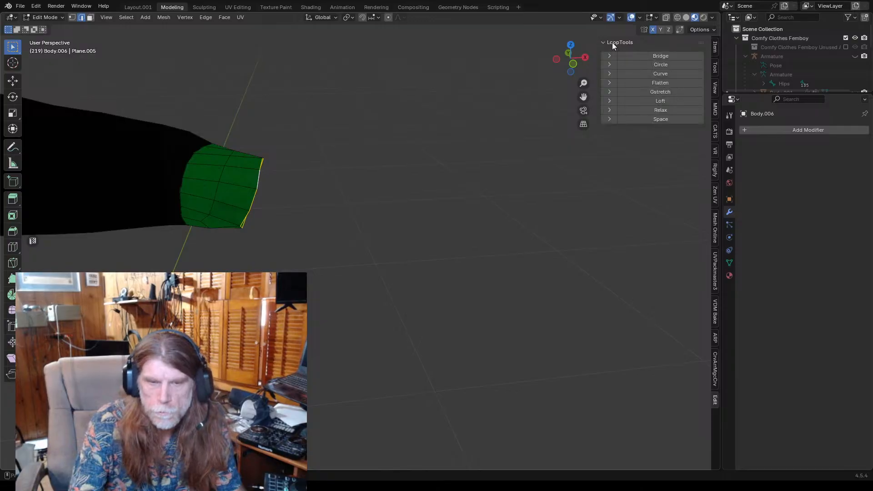
click(669, 109)
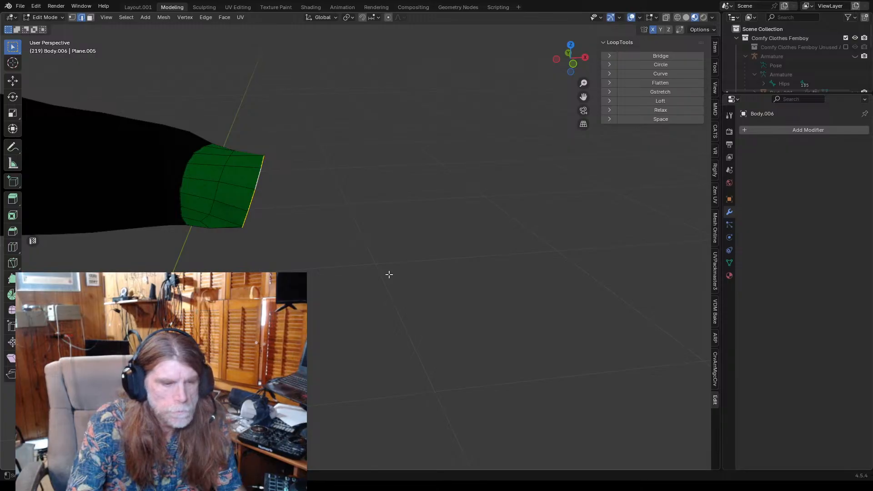
- Clear the selection and reselect the edge loop around the cuff's opening
middle_drag(384, 282, 354, 271)
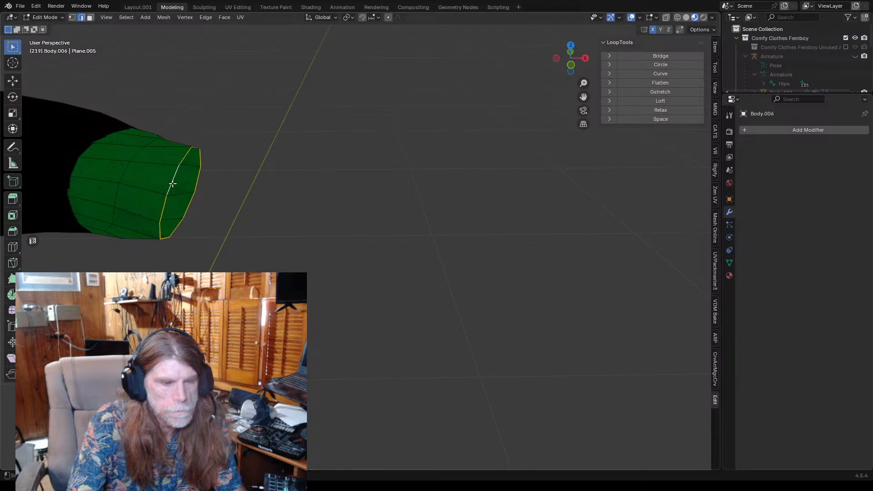
key(alt+a)
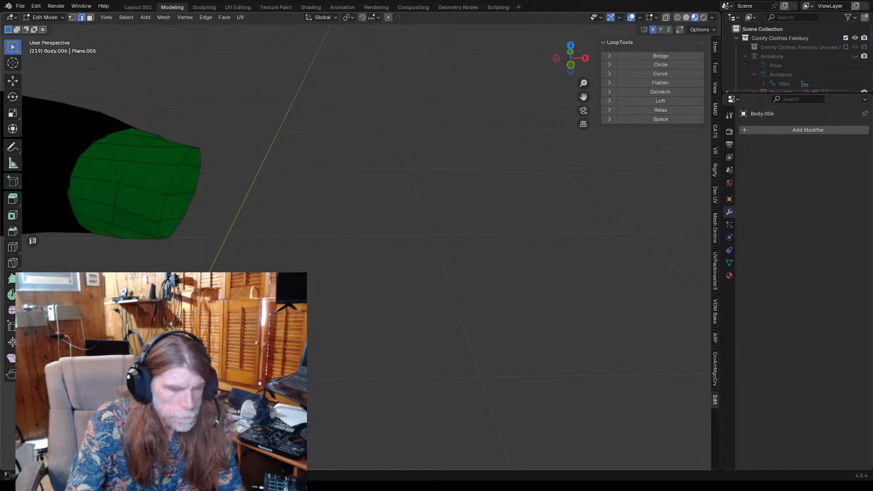
alt+click(166, 206)
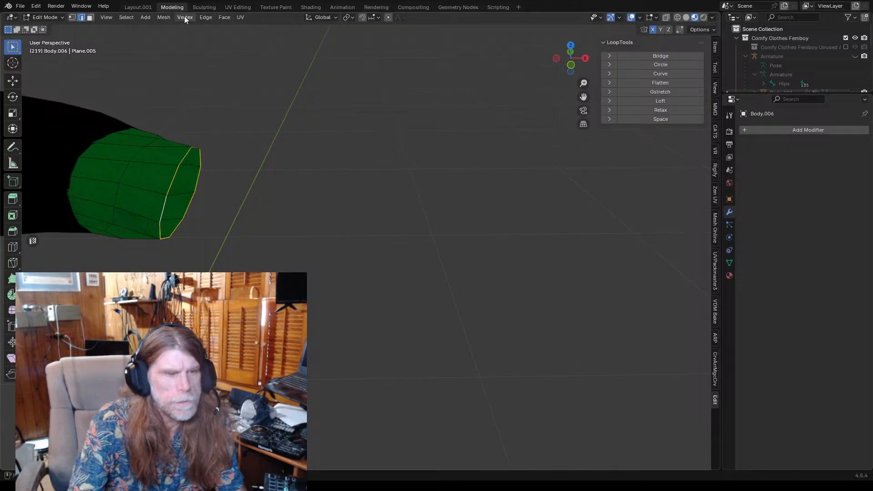
click(206, 18)
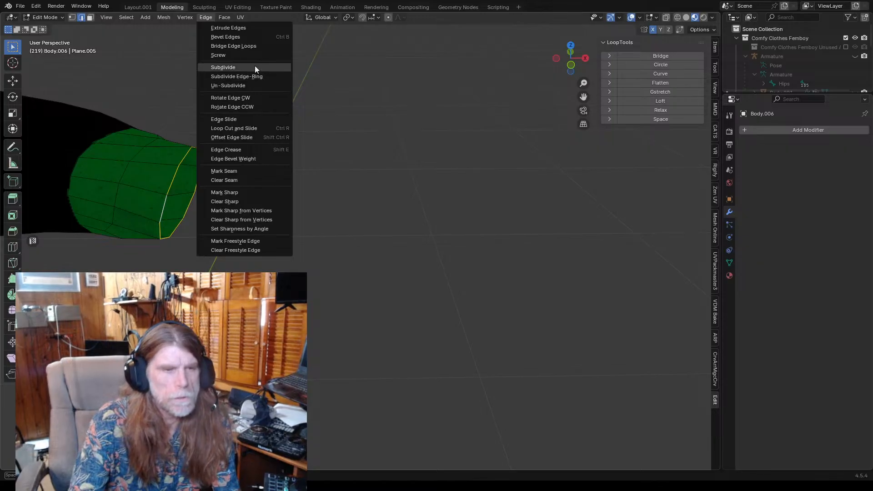
click(212, 18)
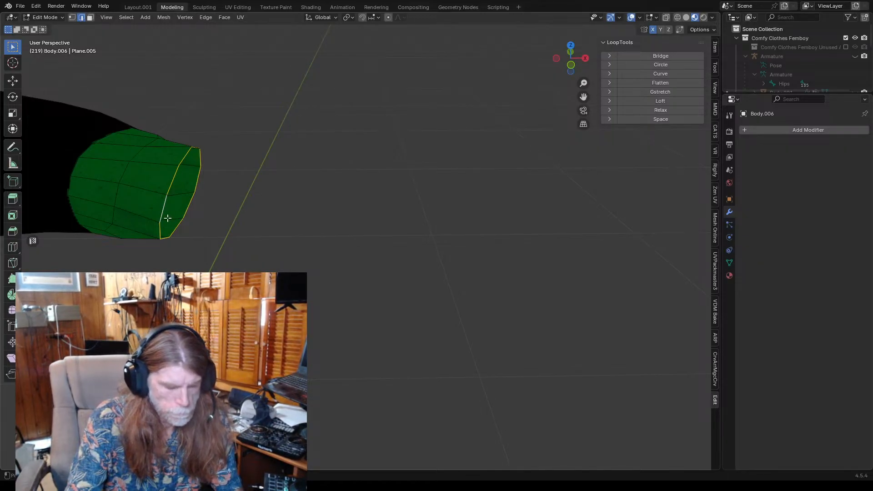
- Try to add a single centred loop cut lengthwise along the sleeve through the cuff's opening edge
key(ctrl+r)
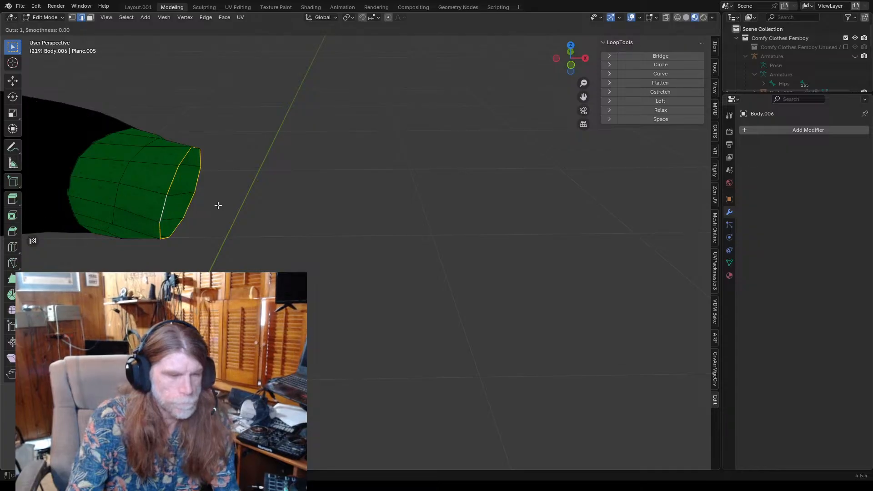
click(159, 190)
click(164, 195)
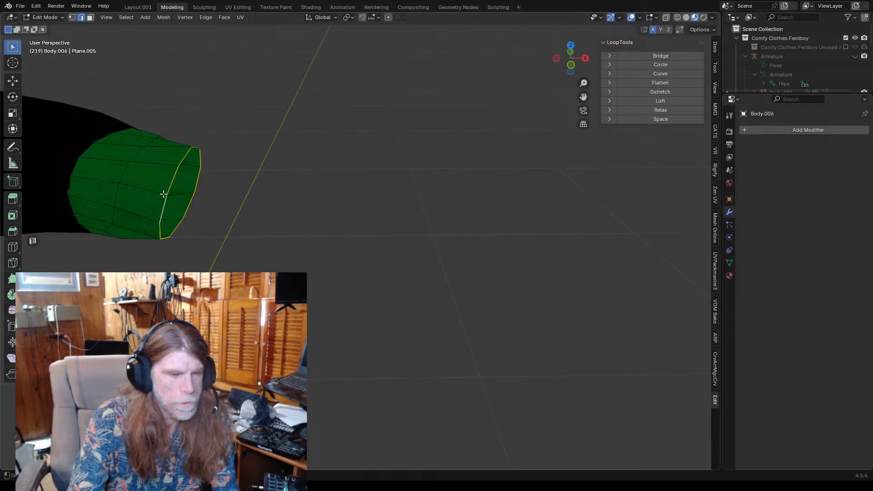
click(168, 191)
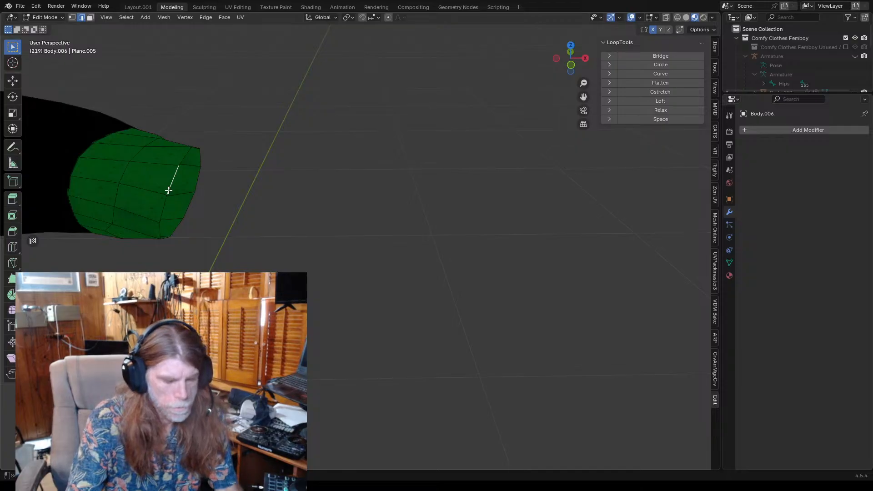
key(ctrl+r)
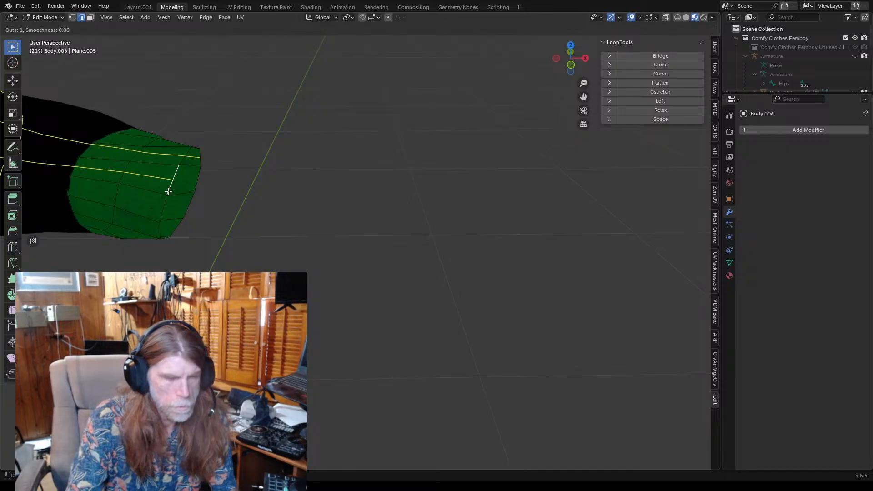
click(168, 192)
right_click(168, 191)
- Try to add a second centred lengthwise loop cut next to the first one on the cuff
click(168, 190)
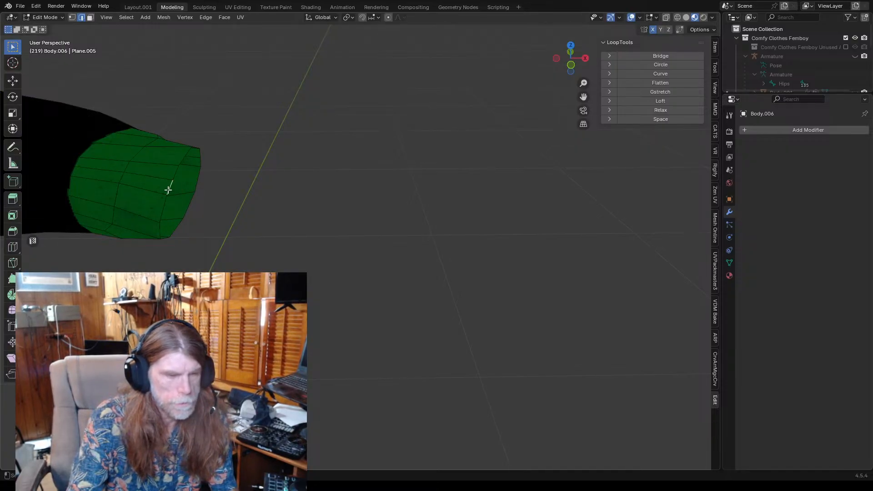
key(ctrl+r)
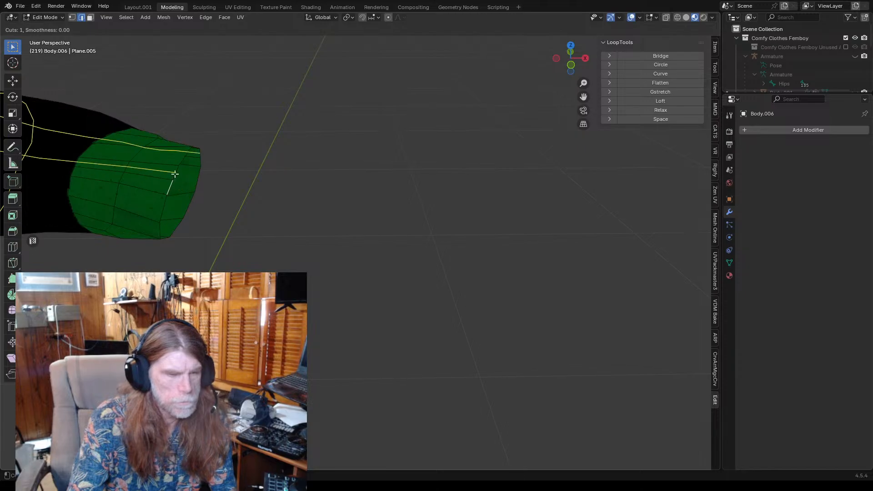
click(173, 175)
right_click(174, 175)
scroll(213, 200, down, 2)
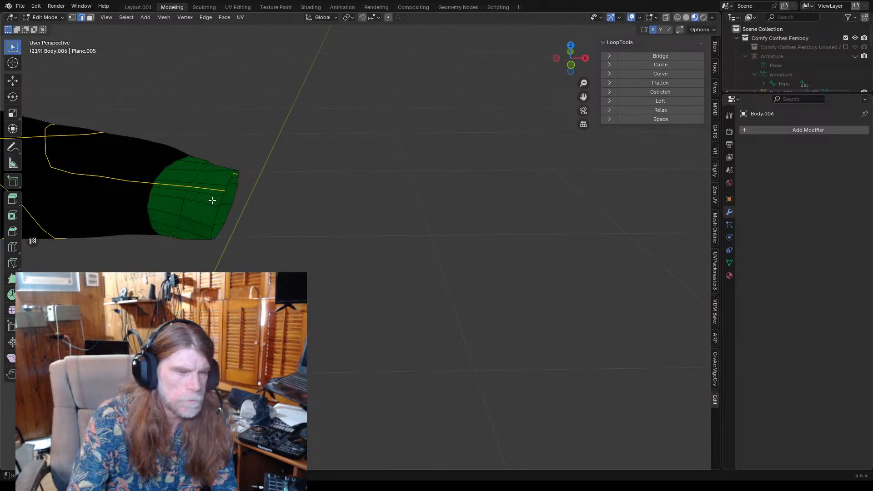
- Reselect the edge loop around the cuff's opening
click(213, 201)
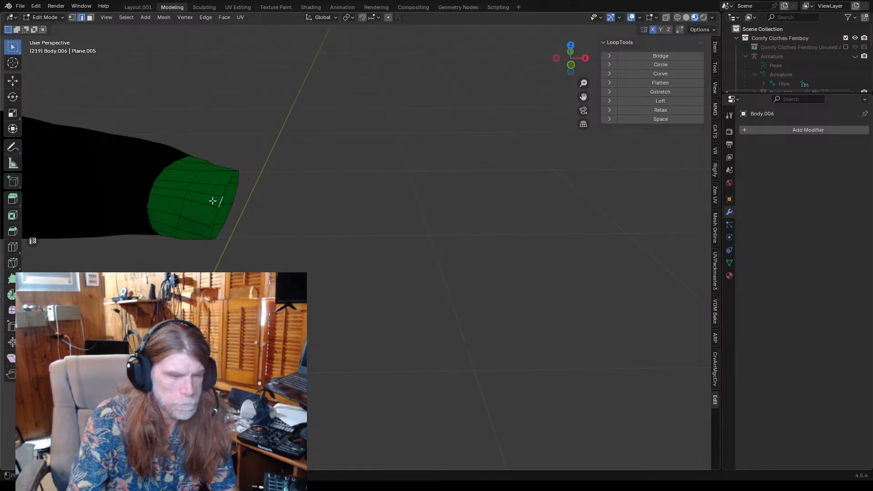
alt+click(212, 201)
click(229, 206)
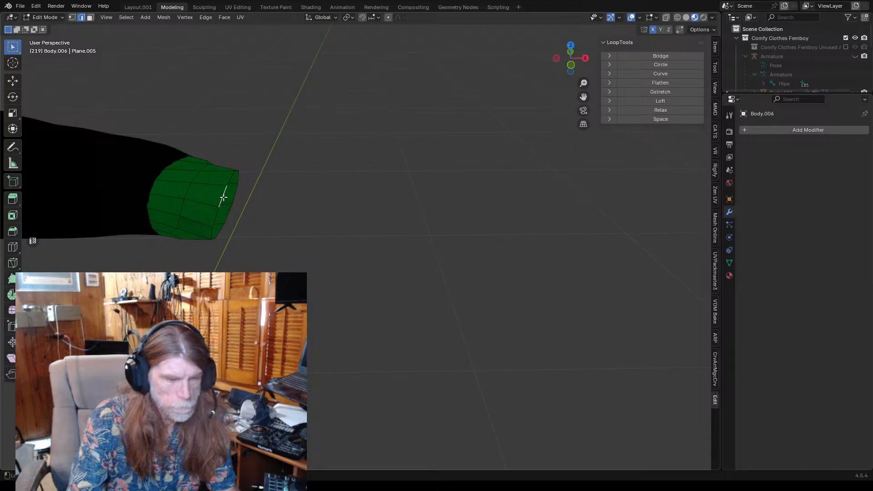
alt+click(223, 198)
click(223, 198)
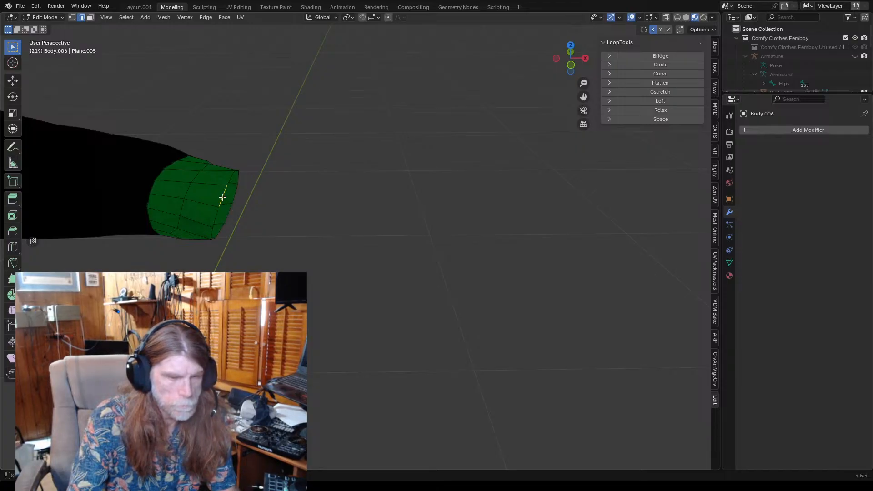
alt+click(223, 197)
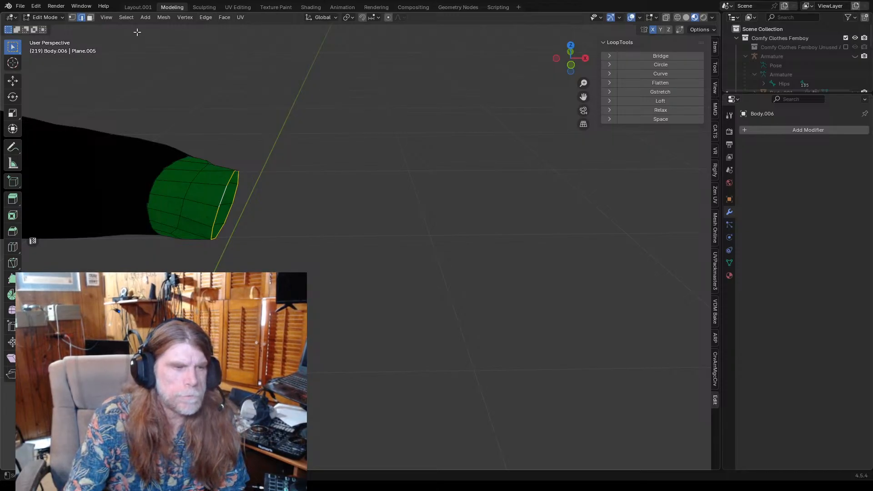
- Select a single face bordering the cuff's opening in face select mode
click(91, 18)
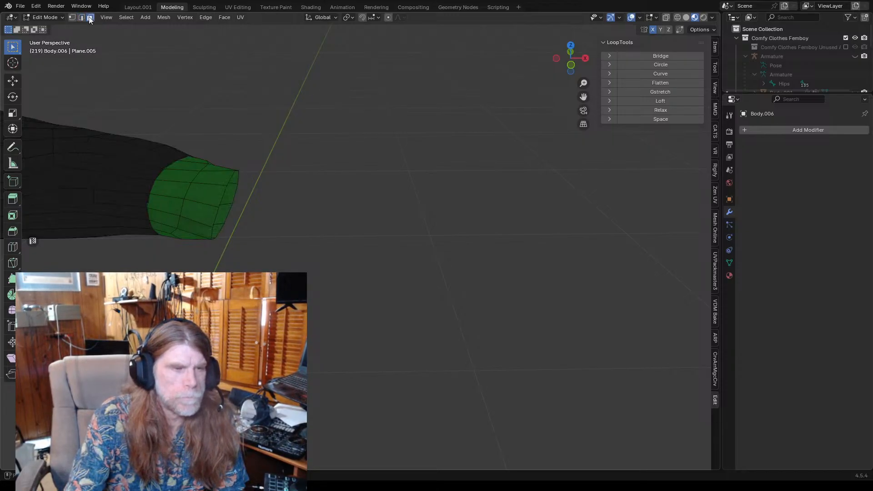
click(221, 192)
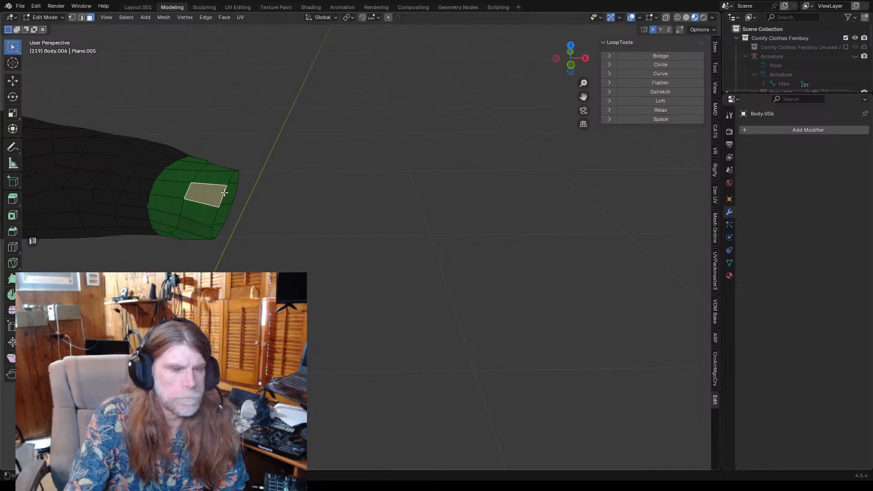
click(224, 192)
click(217, 187)
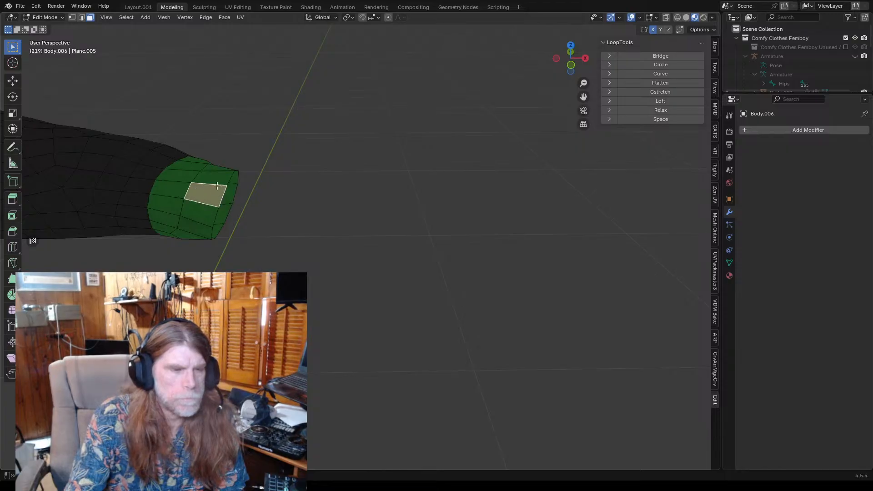
- Select the vertex loop around the cuff's opening in vertex select mode and try to cut and slide it along the sleeve
click(72, 18)
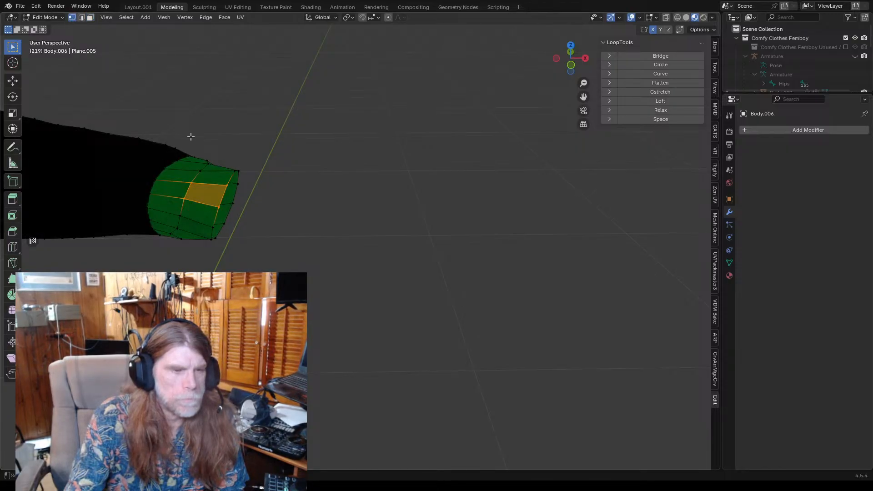
alt+click(228, 182)
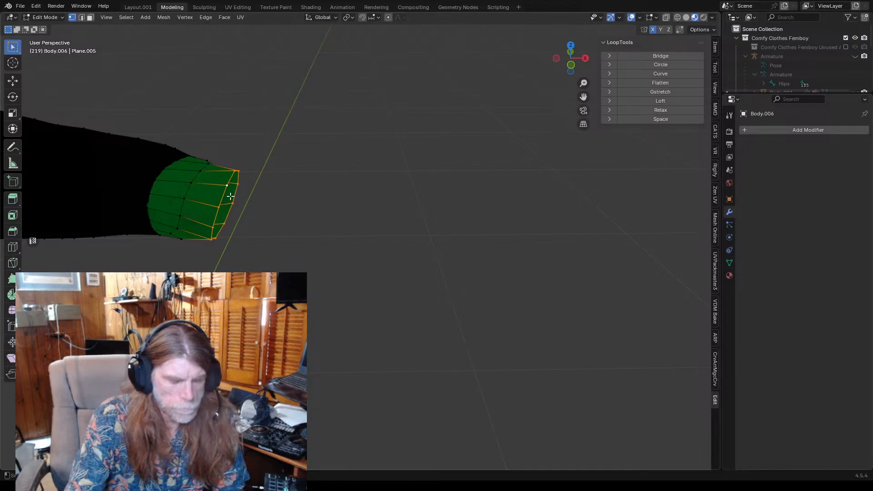
key(ctrl+r)
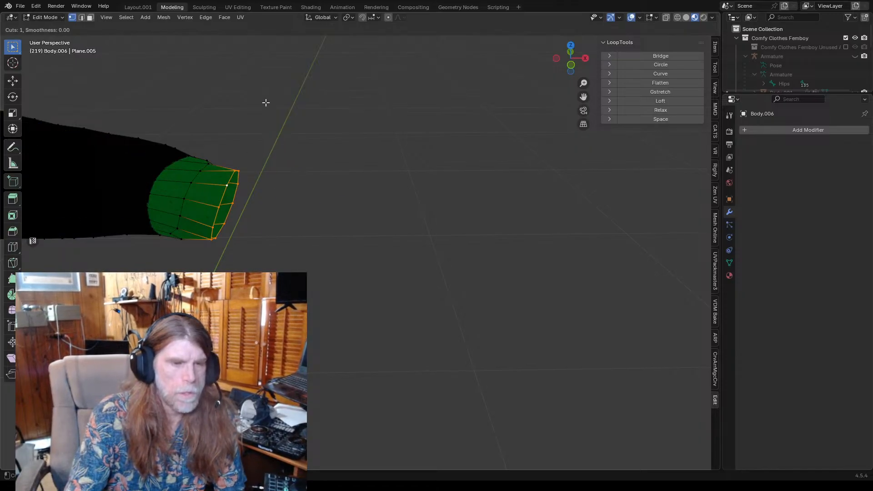
click(205, 18)
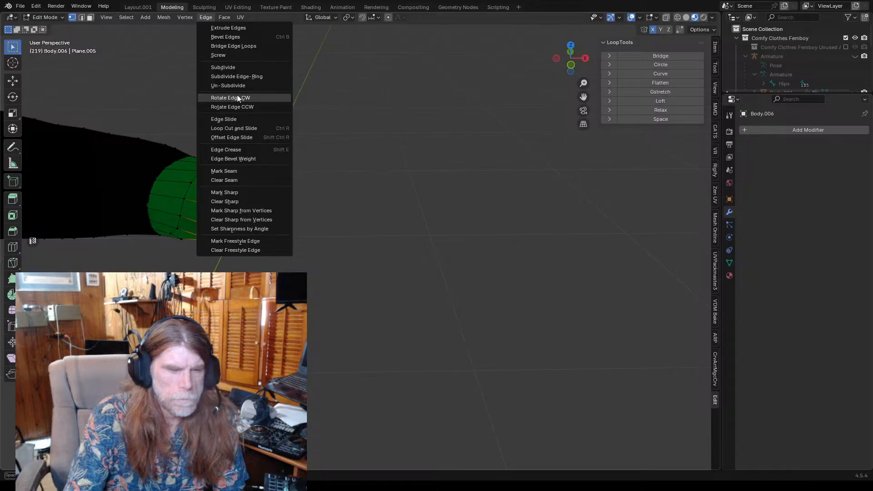
click(230, 119)
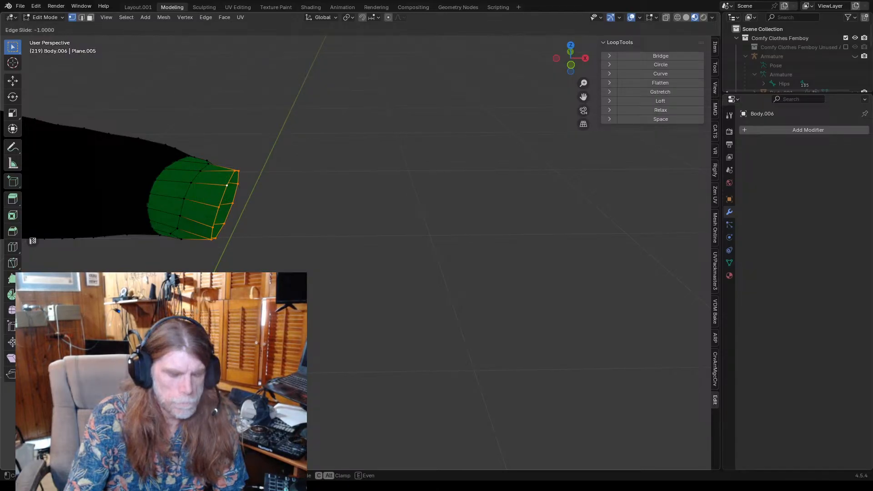
key(g)
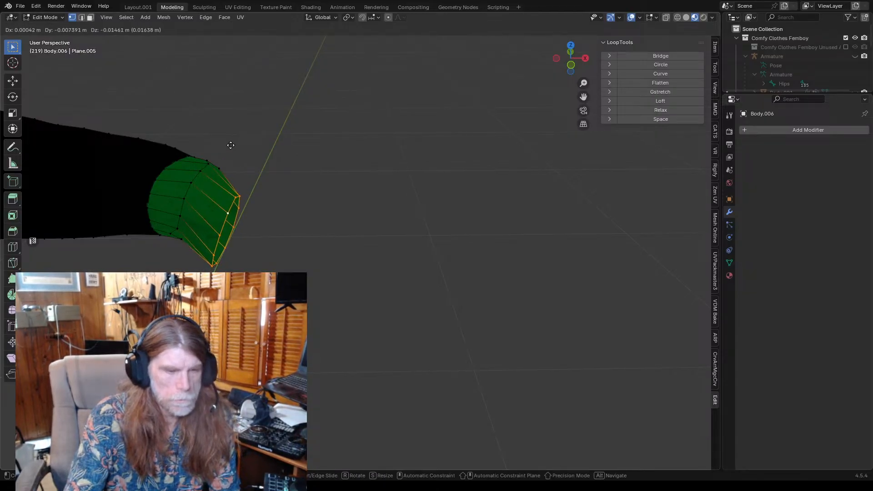
right_click(231, 145)
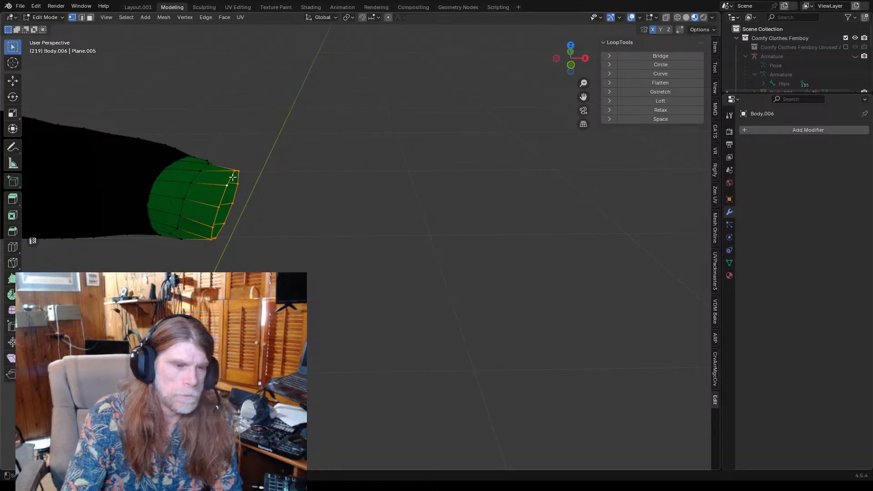
- Clear the loop selection by picking single vertices on the cuff's opening edge
click(223, 193)
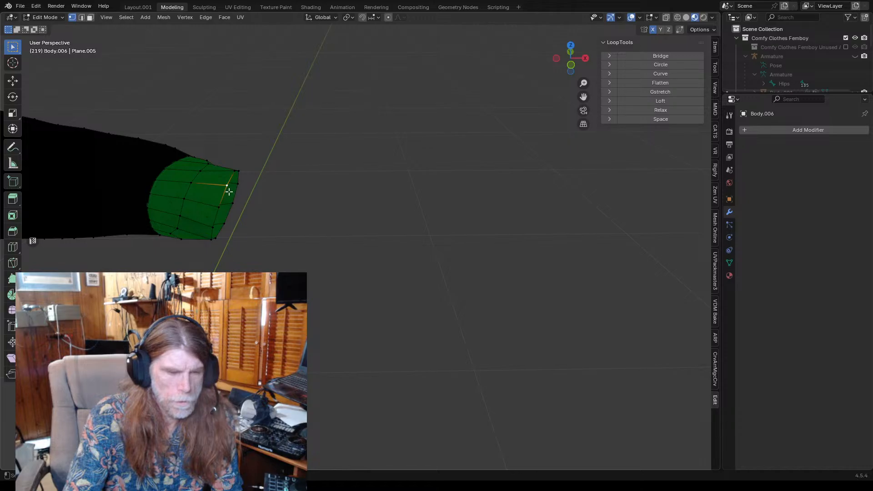
scroll(237, 193, down, 2)
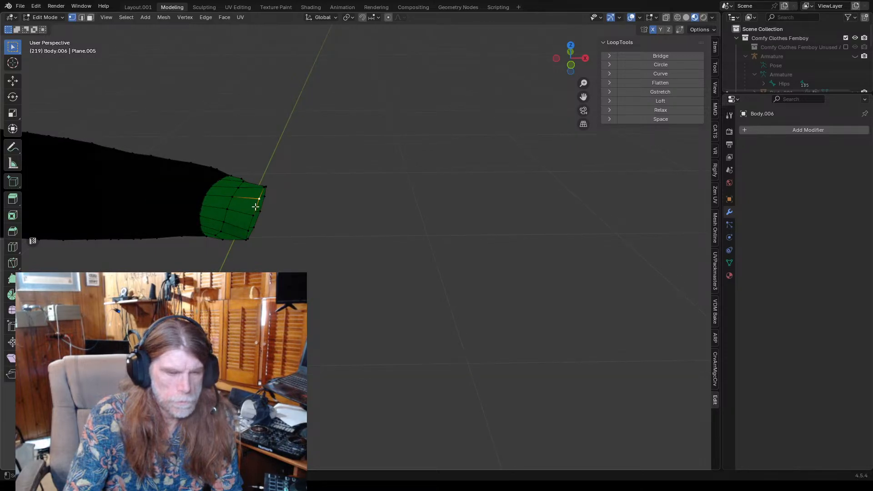
click(256, 207)
middle_drag(254, 205, 250, 204)
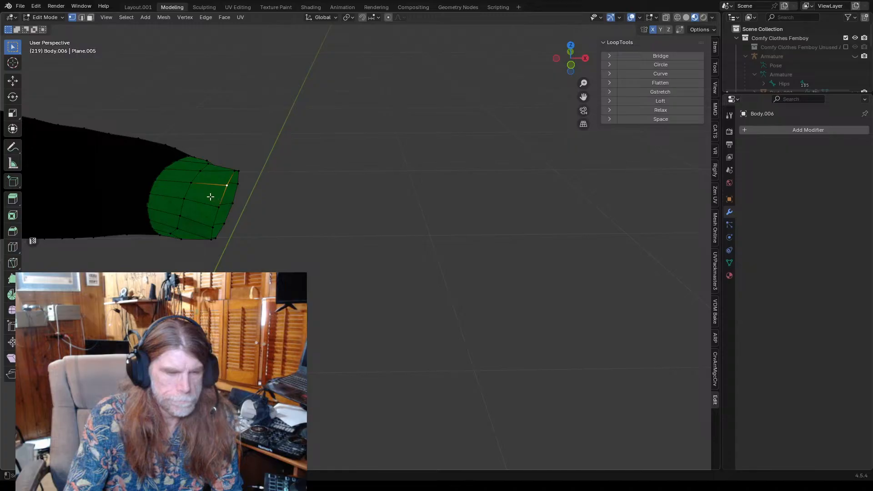
click(200, 205)
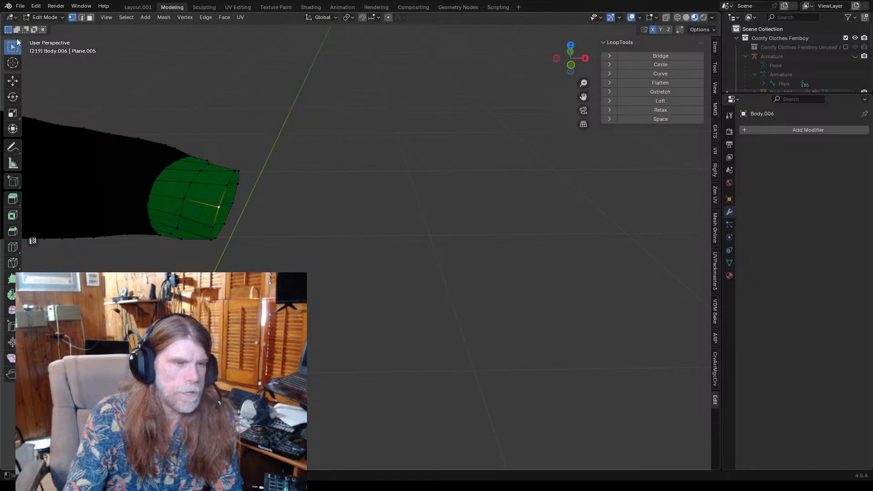
- Try to select the ring of faces around the cuff's opening in face select mode
click(88, 18)
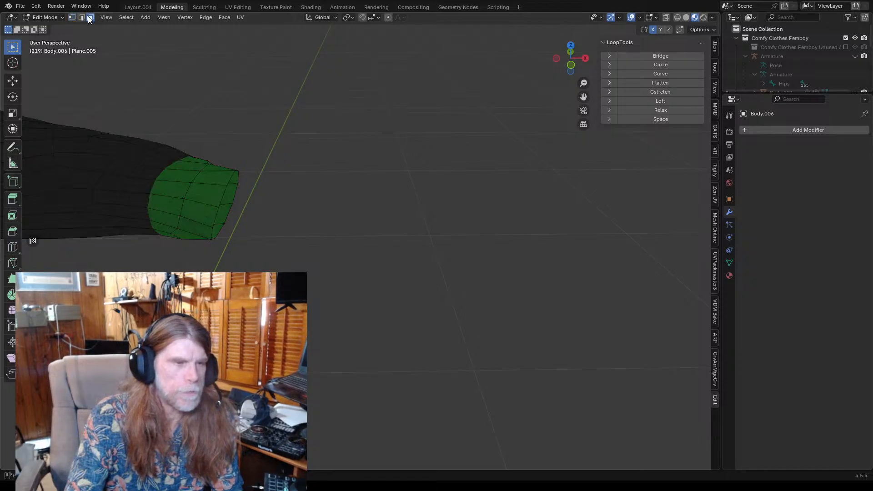
click(207, 195)
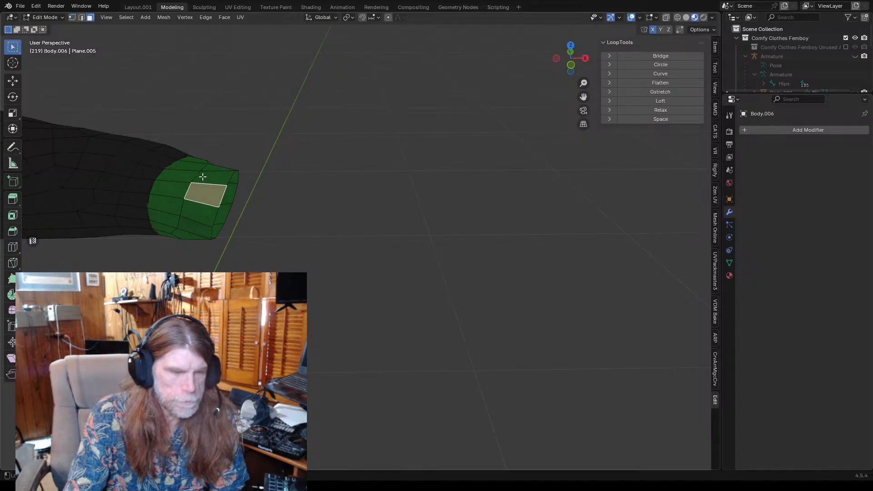
alt+click(204, 177)
alt+click(209, 188)
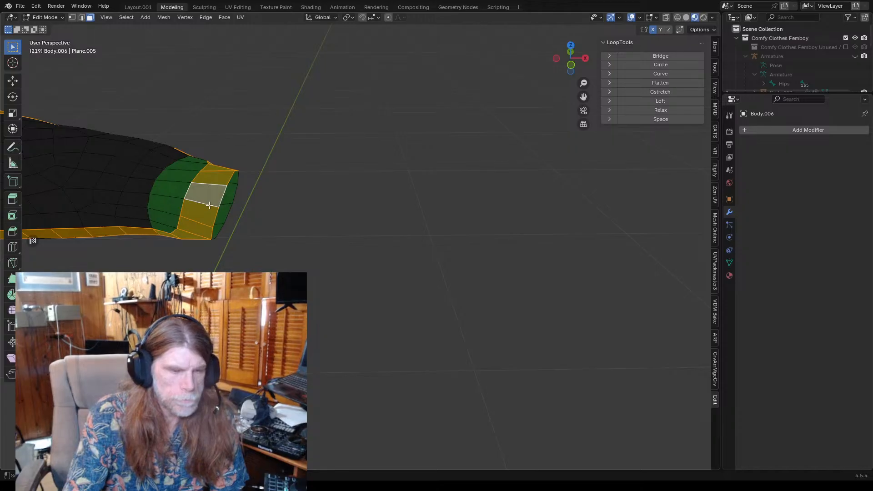
click(209, 206)
- In vertex select mode, knife a new edge between two diagonally opposite vertices of the cuff's irregular face on its underside
middle_drag(209, 206, 250, 153)
scroll(248, 126, down, 2)
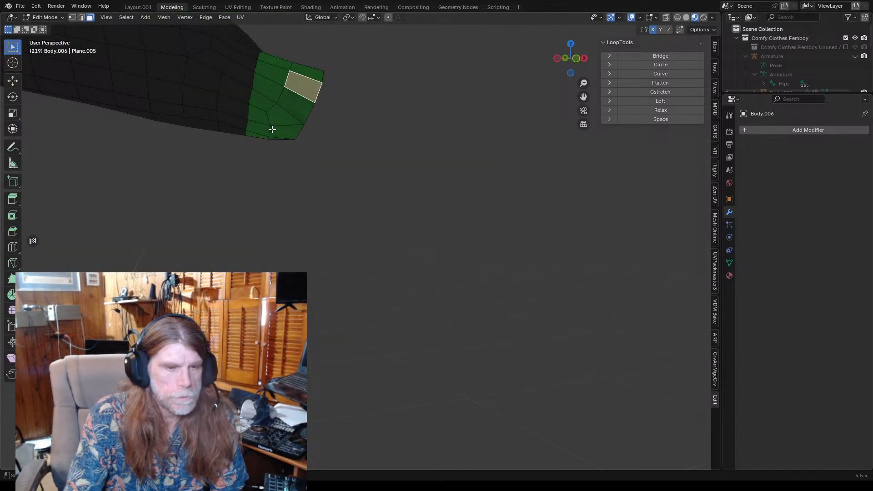
scroll(279, 140, up, 1)
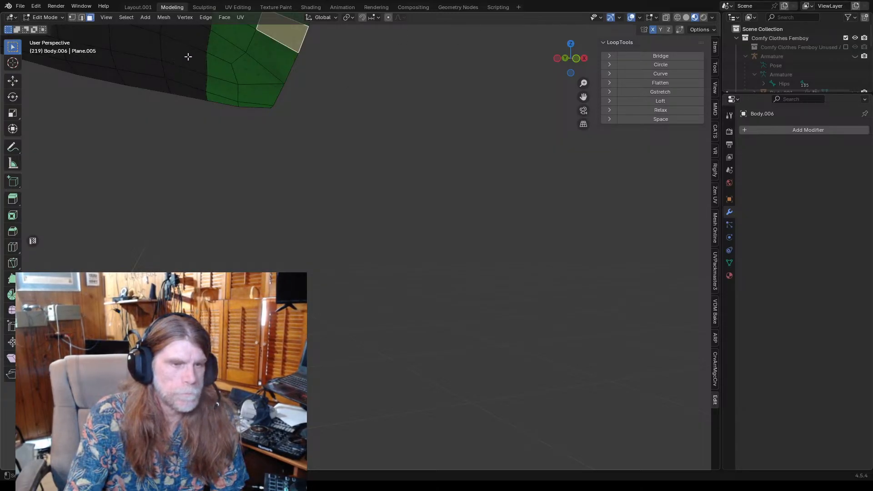
click(72, 17)
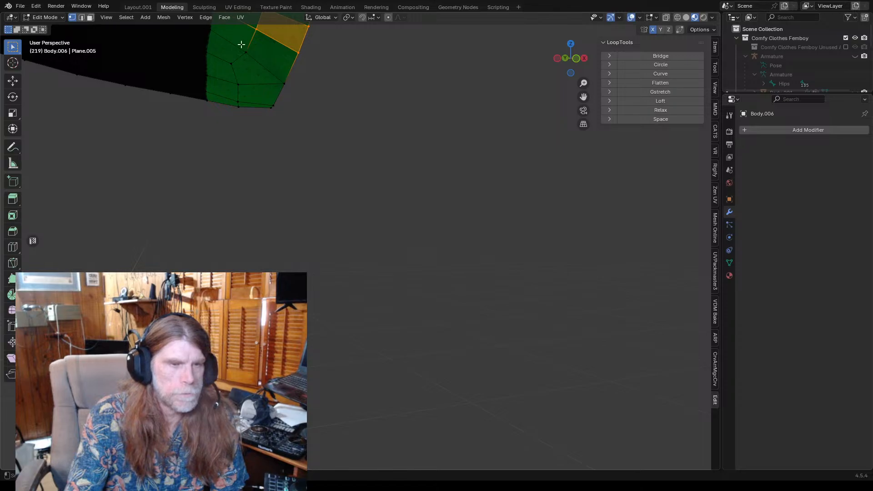
click(247, 53)
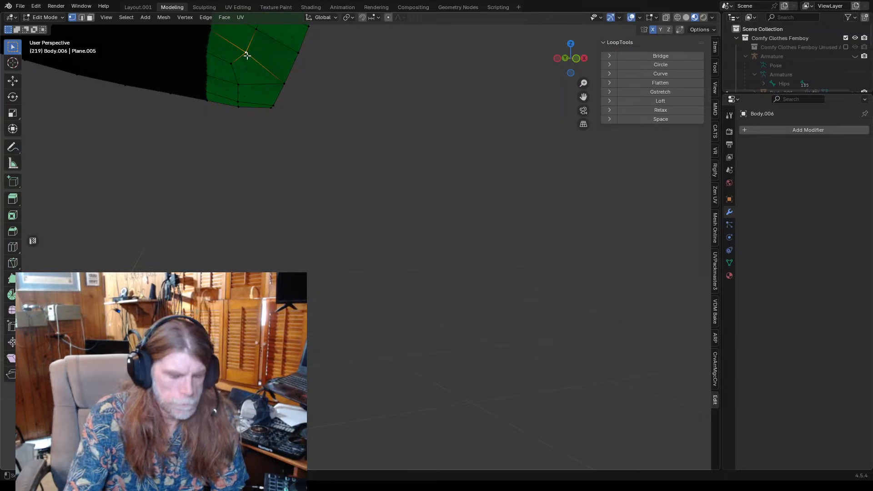
key(k)
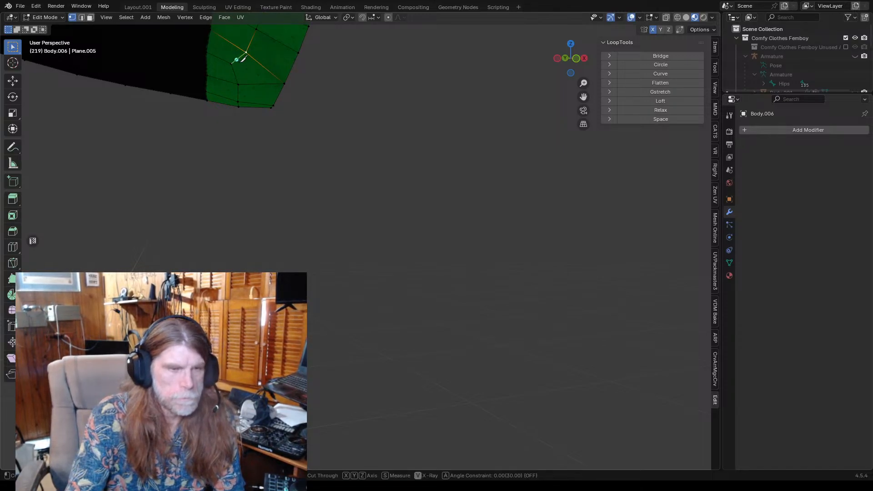
click(247, 52)
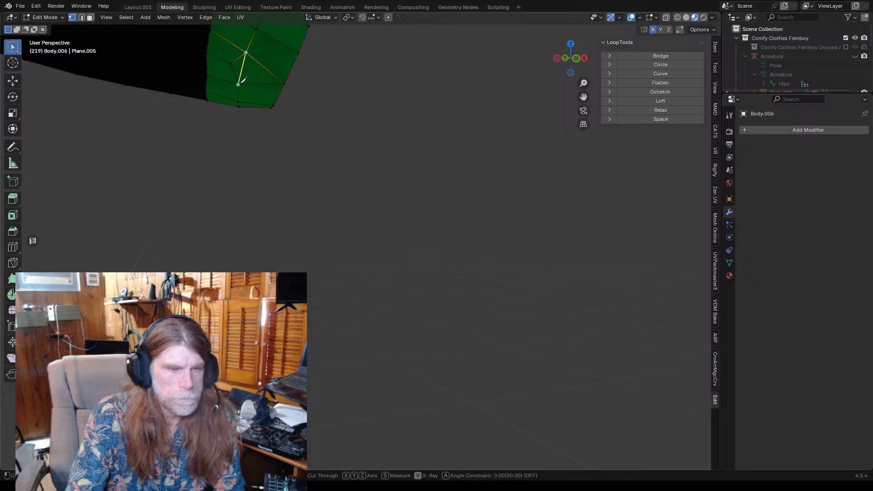
click(238, 84)
key(Return)
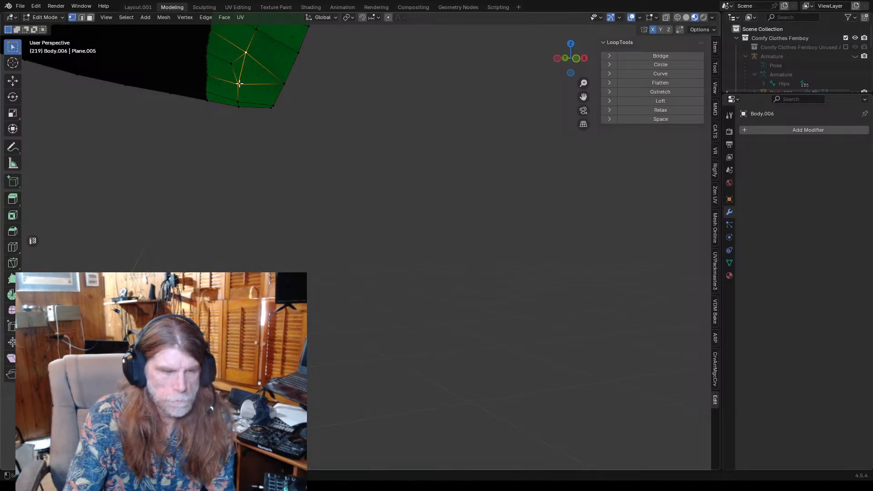
- Knife a second new edge between two existing vertices on the upper side of the cuff
scroll(326, 91, down, 2)
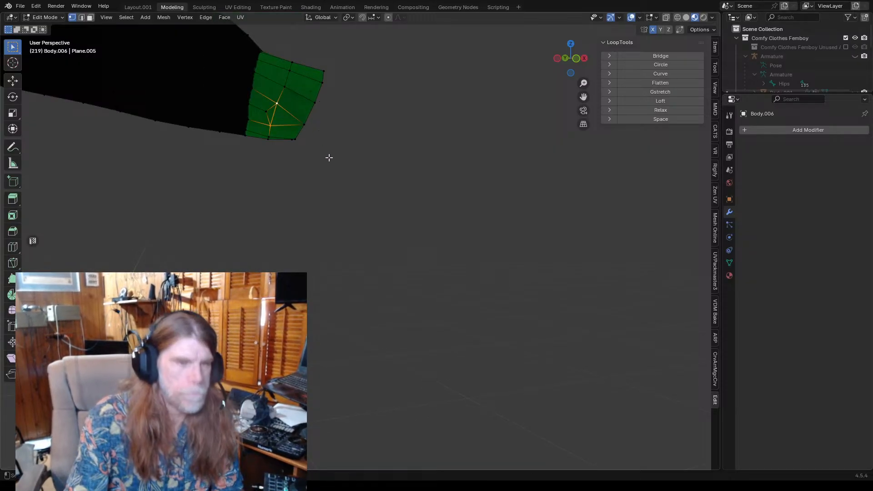
middle_drag(303, 143, 235, 226)
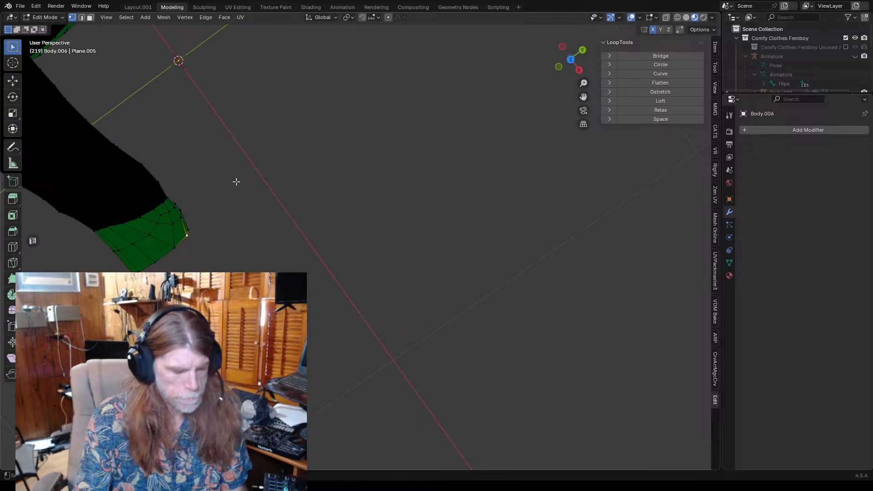
shift+middle_drag(237, 173, 169, 221)
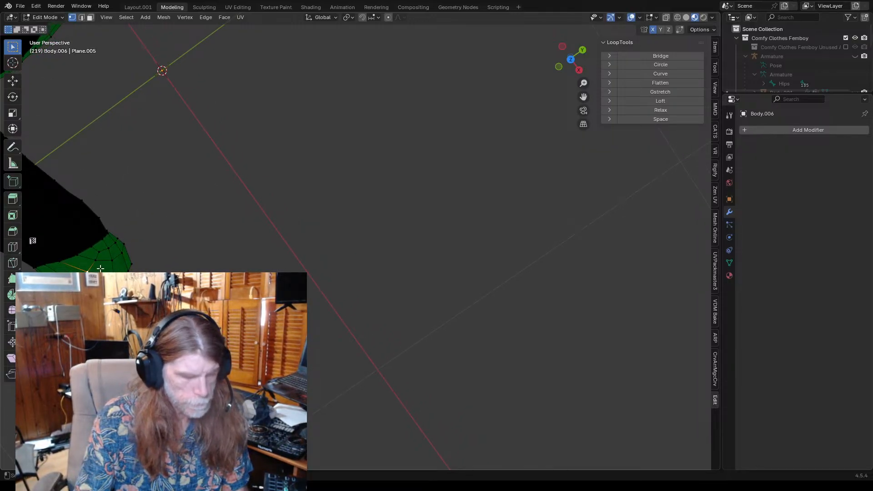
key(k)
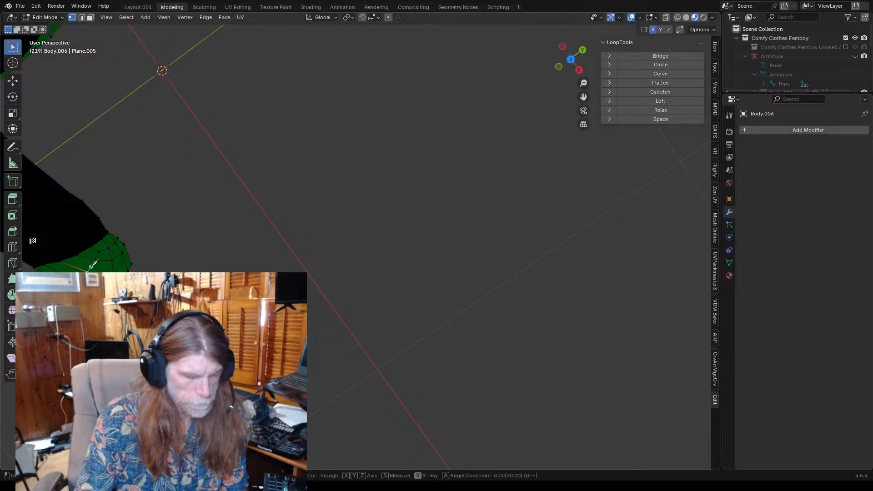
click(88, 271)
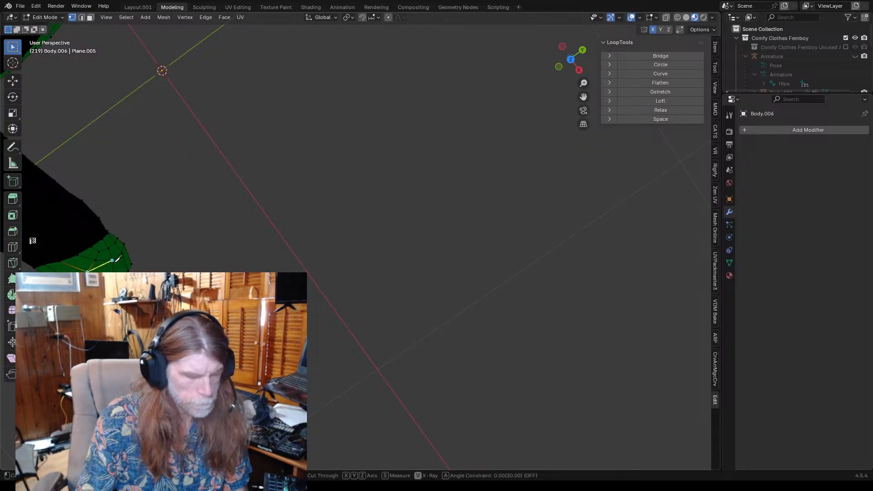
click(110, 262)
key(Return)
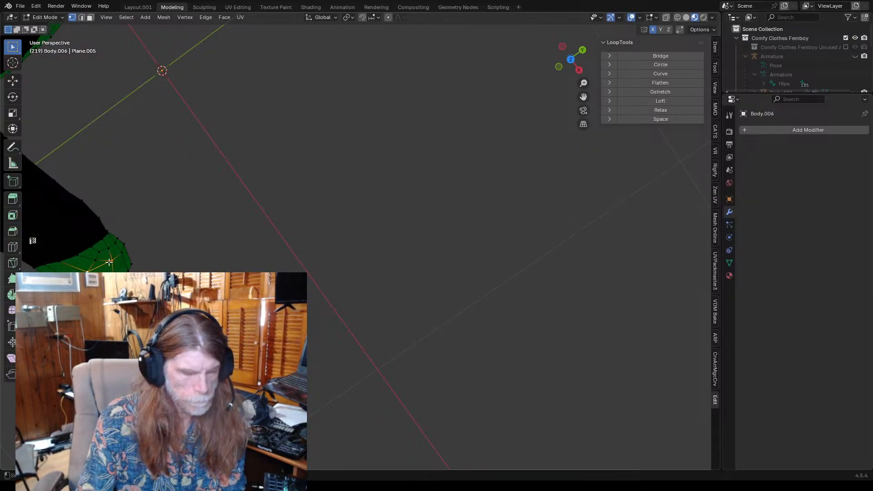
scroll(153, 234, up, 1)
middle_drag(144, 238, 128, 230)
scroll(136, 226, down, 2)
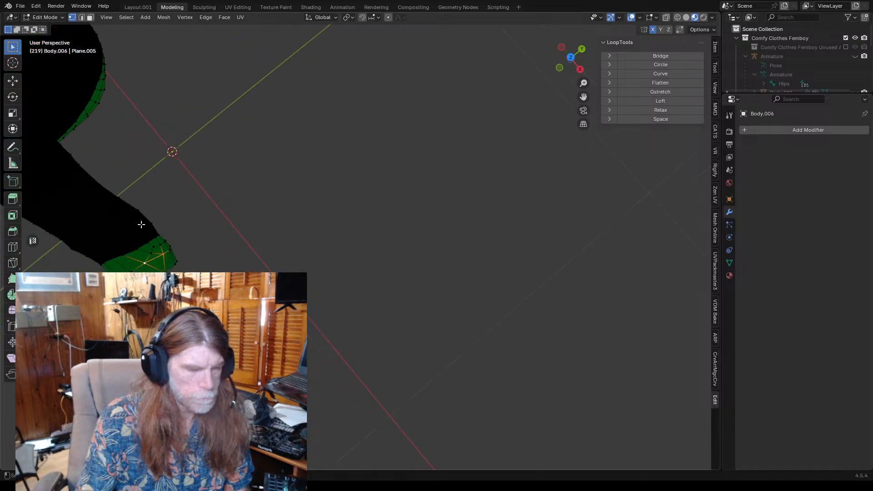
- Try to select the face loop along the cuff's opening in face select mode
click(81, 18)
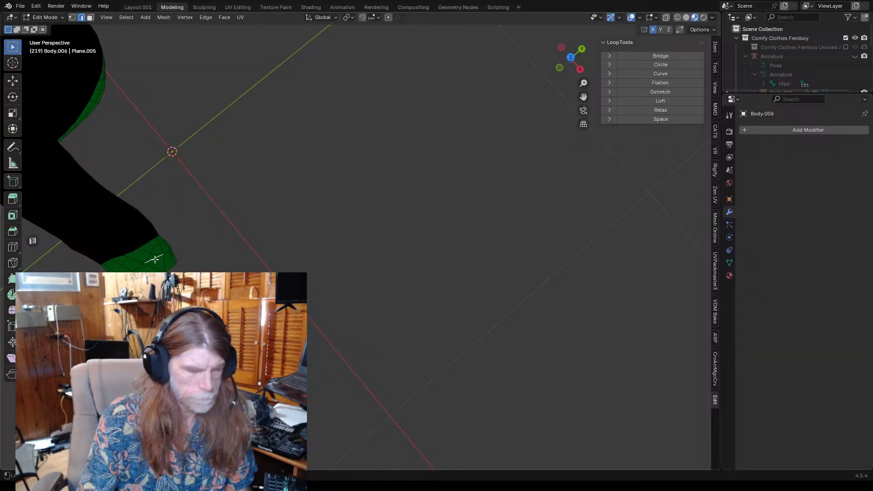
middle_drag(182, 263, 243, 187)
click(90, 17)
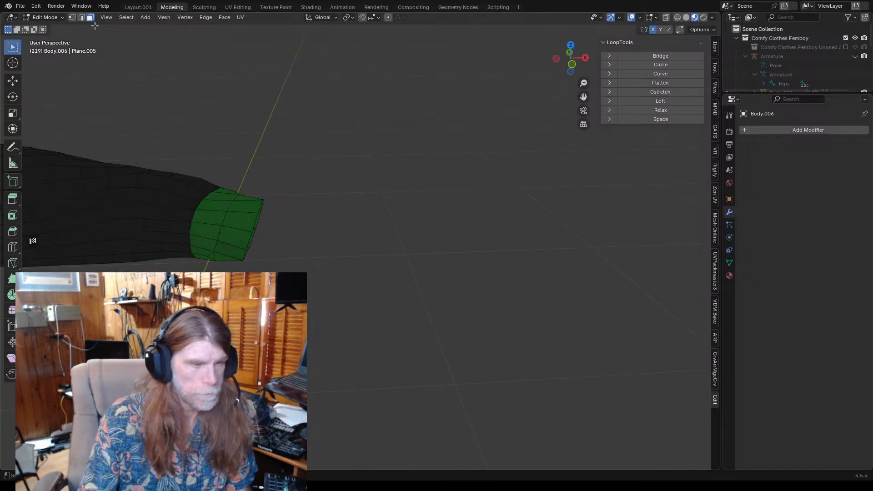
alt+click(243, 221)
middle_drag(288, 214, 289, 158)
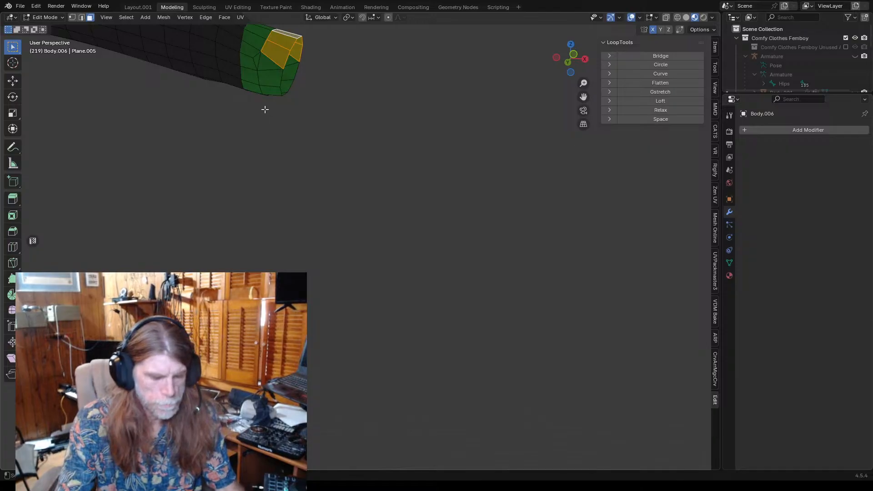
- Clear the face selection and undo the most recent changes to the cuff's edges
key(alt+a)
key(2)
key(ctrl+alt+shift+m)
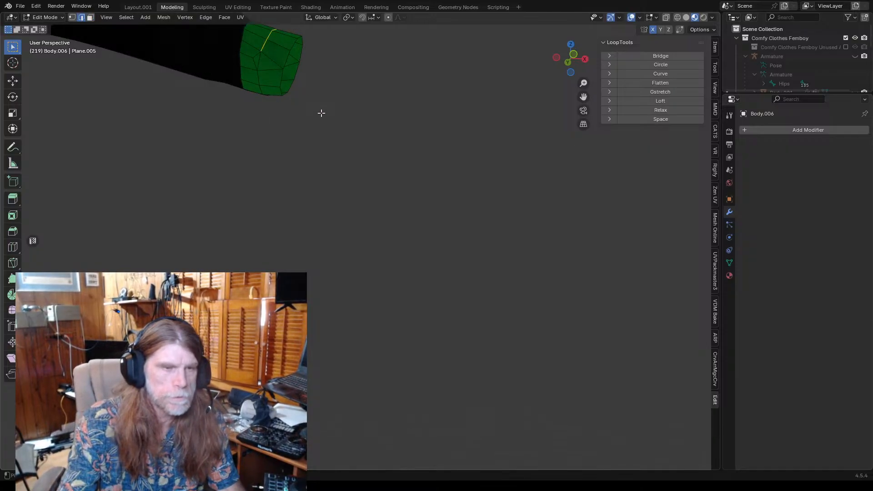
key(1)
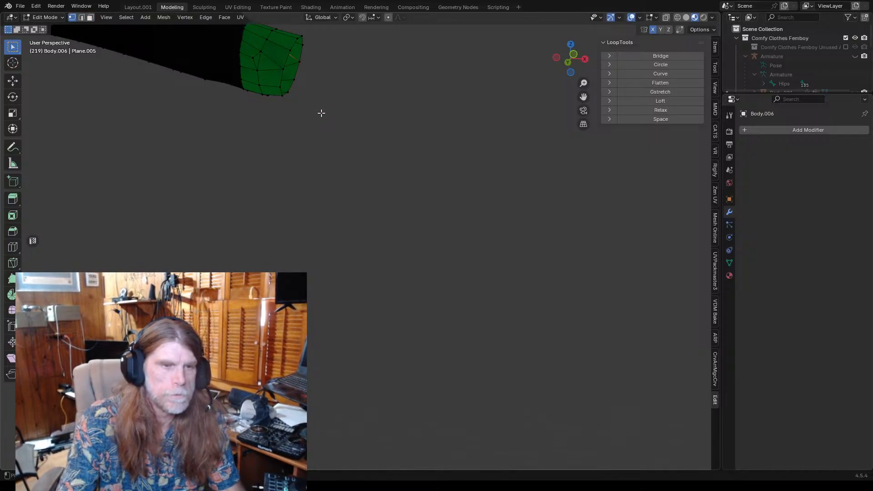
key(ctrl+z)
key(ctrl+z)
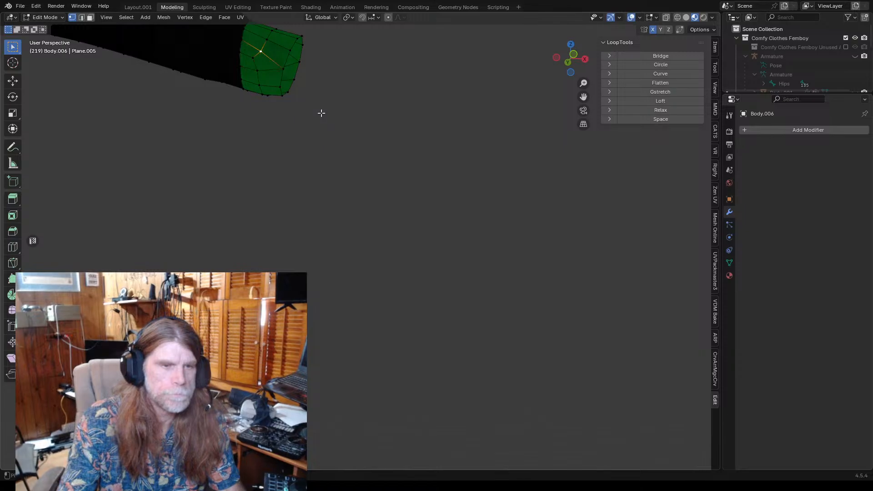
scroll(347, 123, down, 4)
scroll(349, 128, up, 4)
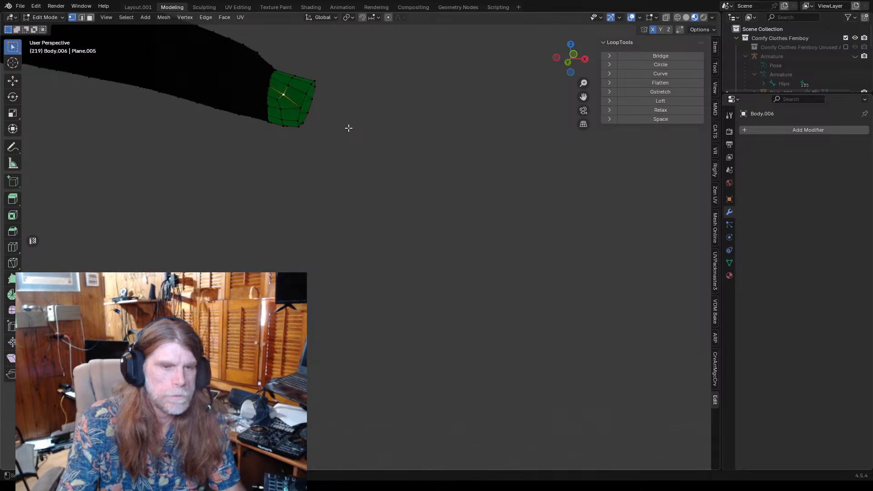
middle_drag(339, 111, 345, 143)
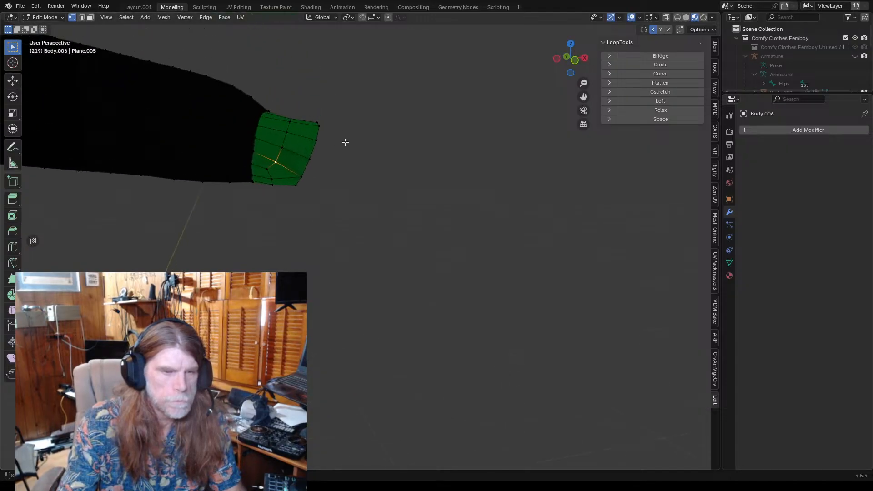
- In edge select mode, select the edge loop at the cuff's opening and move it outward about 0.007 m
click(310, 160)
click(314, 150)
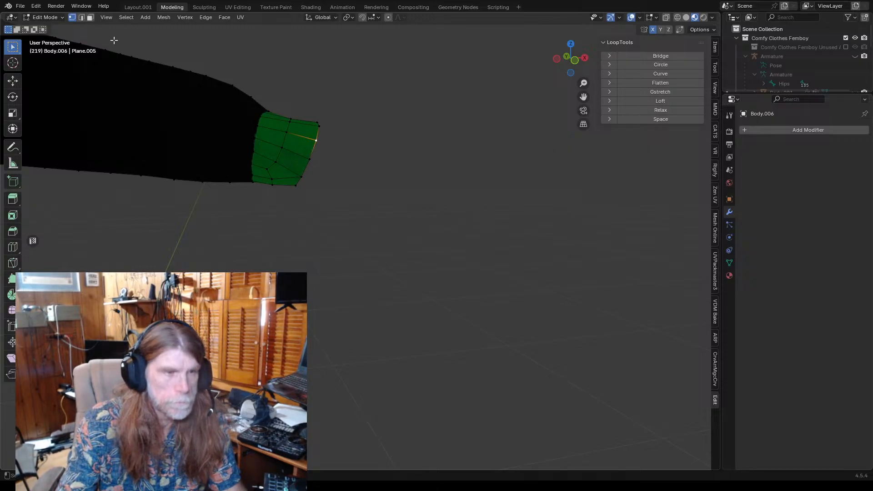
click(81, 18)
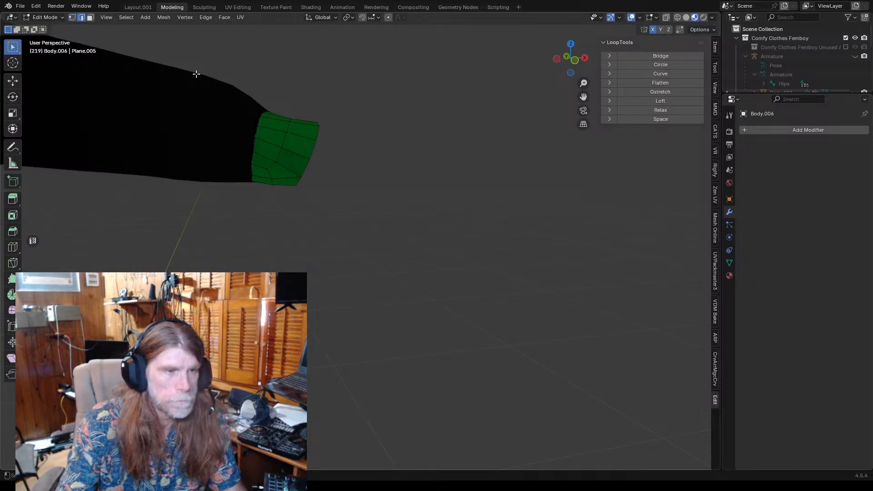
alt+click(313, 150)
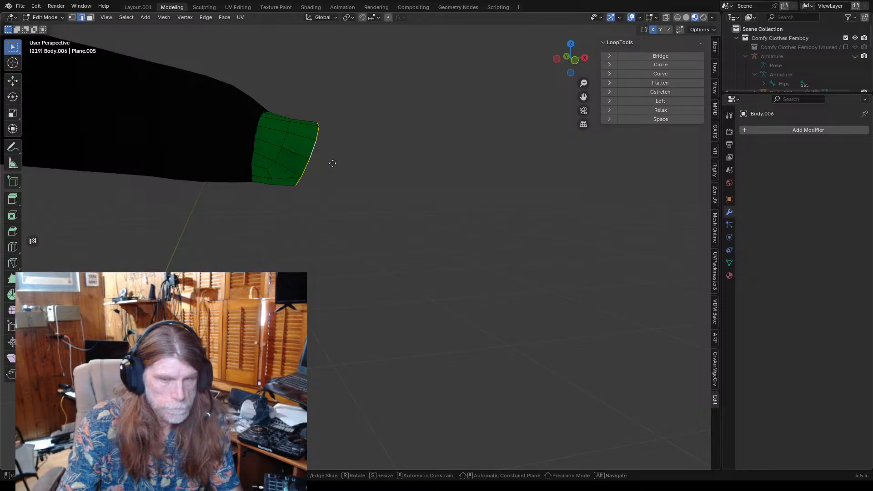
key(g)
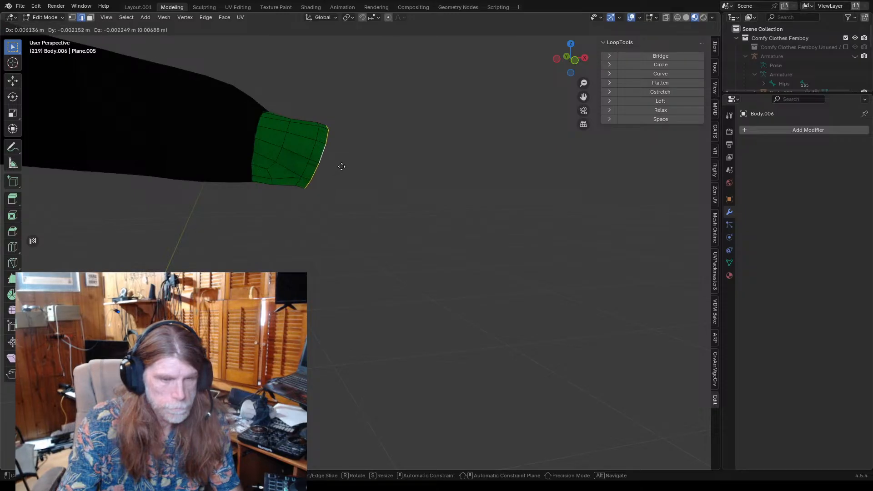
click(342, 167)
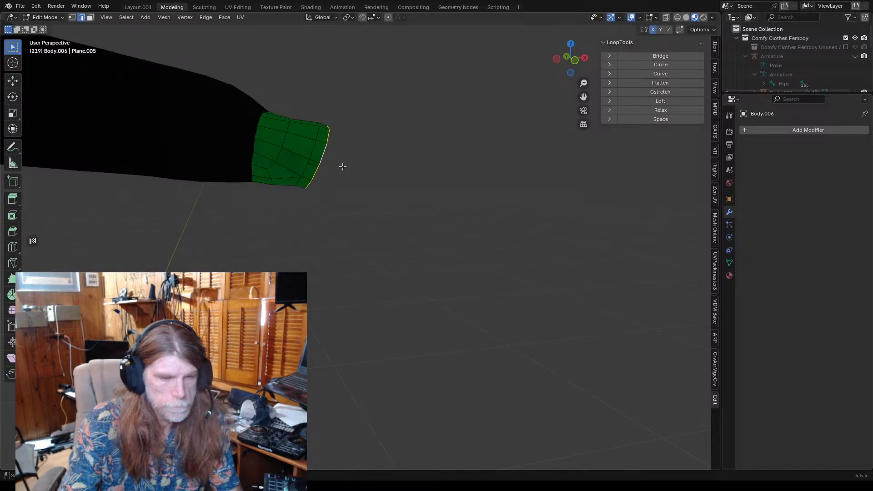
- Check the cuffs from several sides and undo the outward move of the opening's edge loop
middle_drag(357, 182, 412, 192)
scroll(317, 189, down, 8)
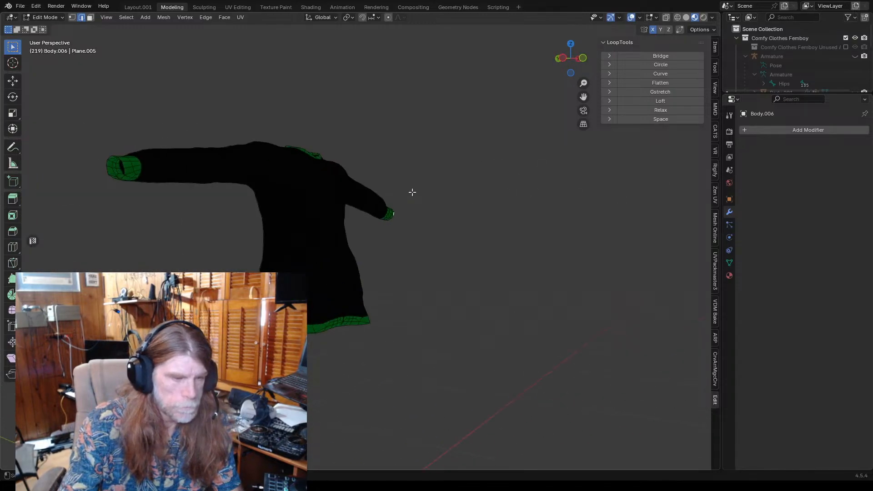
scroll(212, 217, up, 4)
scroll(212, 217, down, 3)
middle_drag(218, 213, 207, 248)
scroll(224, 249, up, 3)
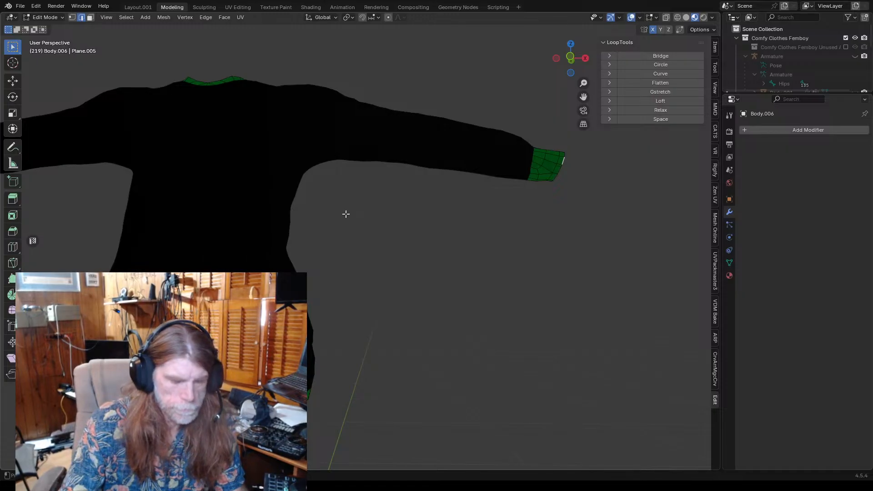
key(ctrl+l)
key(ctrl+z)
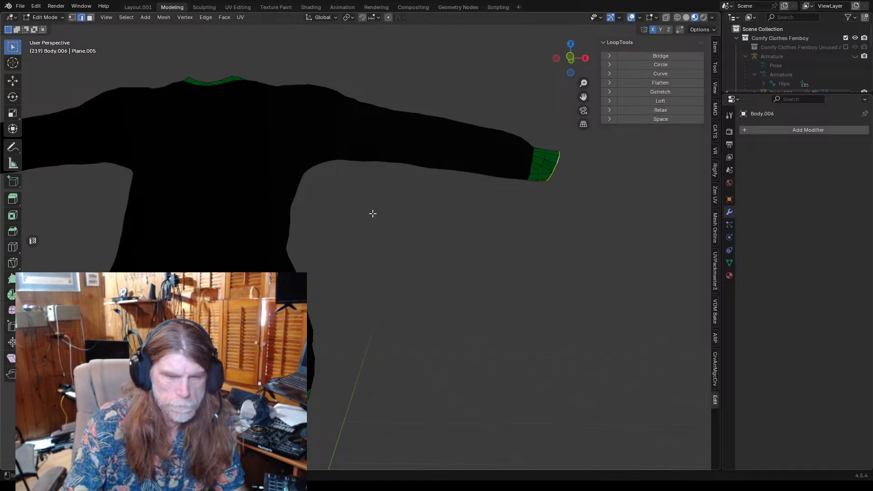
- Examine the topology of the sweater's body and both sleeves with the whole mesh selected, and clear the selection
click(469, 188)
key(a)
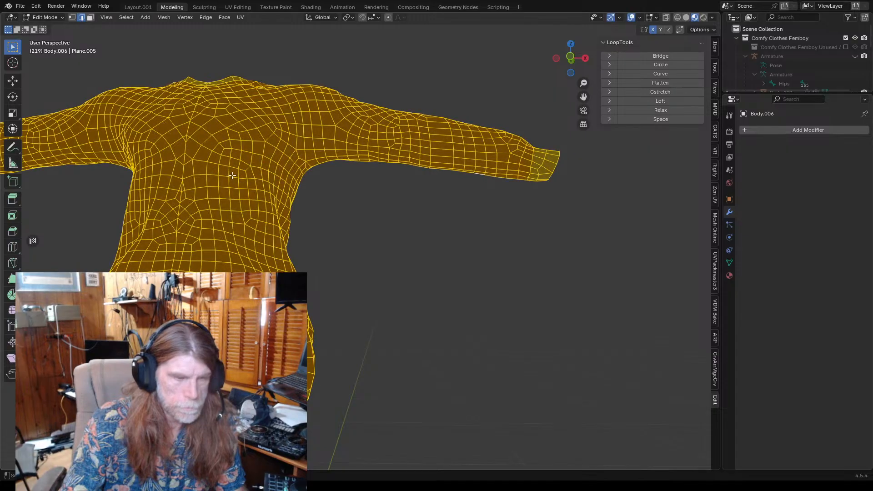
scroll(248, 182, down, 3)
middle_drag(250, 194, 279, 199)
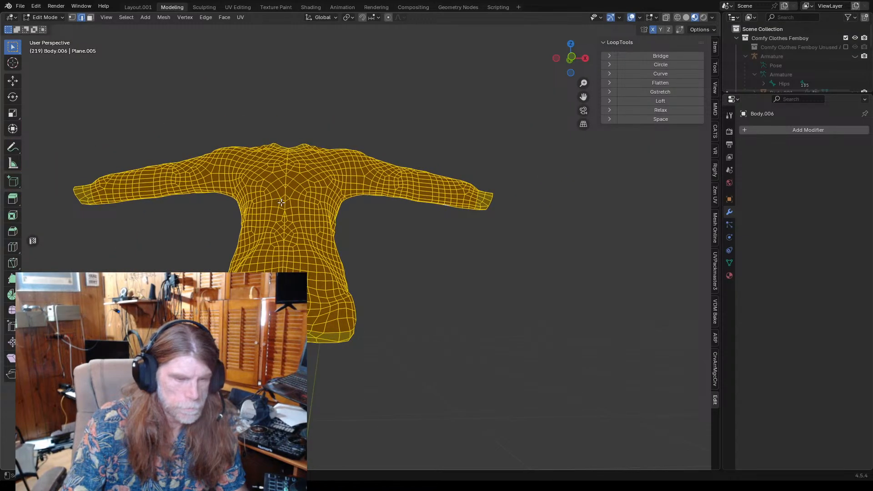
scroll(151, 212, up, 2)
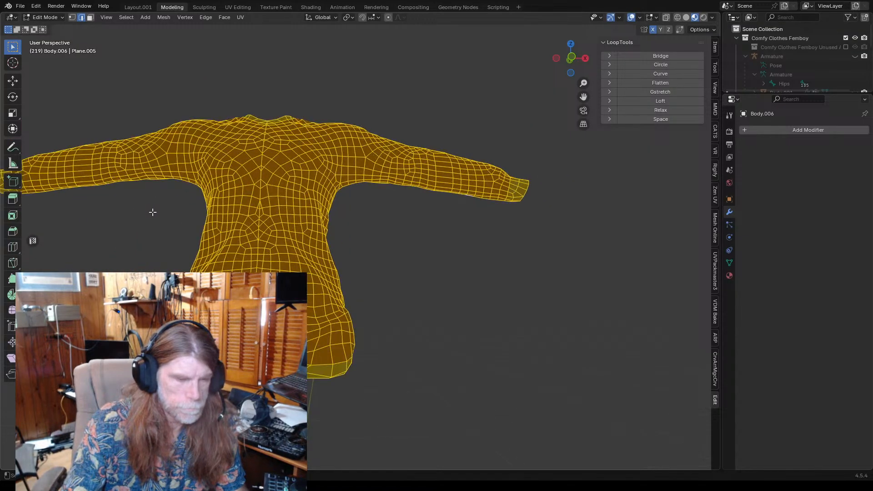
scroll(154, 211, down, 3)
middle_drag(159, 215, 184, 224)
scroll(215, 221, up, 3)
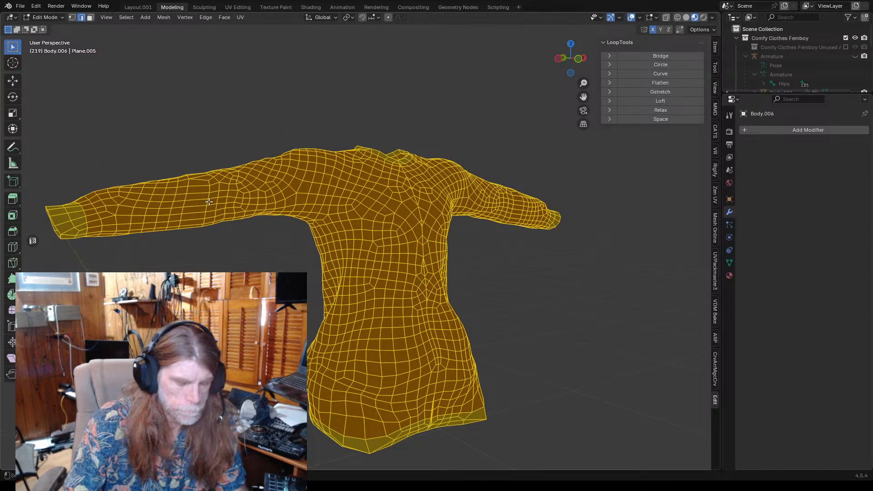
key(alt+a)
scroll(214, 195, up, 3)
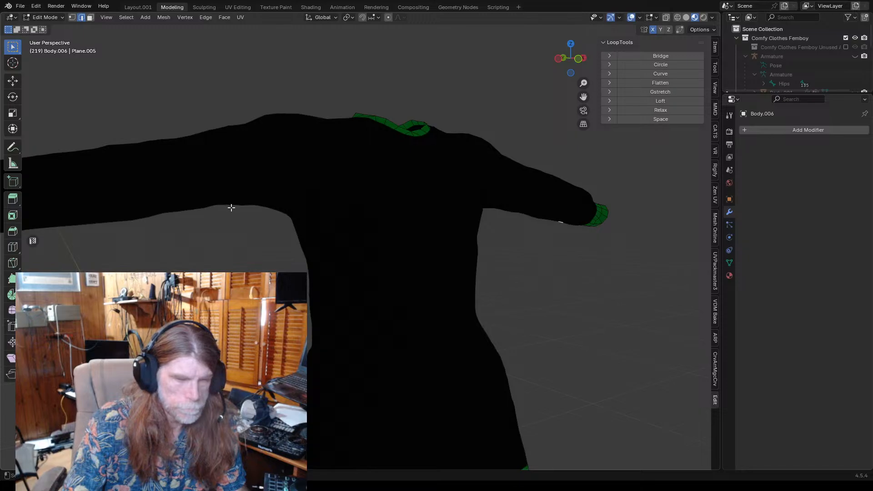
- Try a face loop selection from a face on the cuff's side in face select mode, and clear the selection
scroll(152, 211, down, 3)
middle_drag(152, 211, 133, 216)
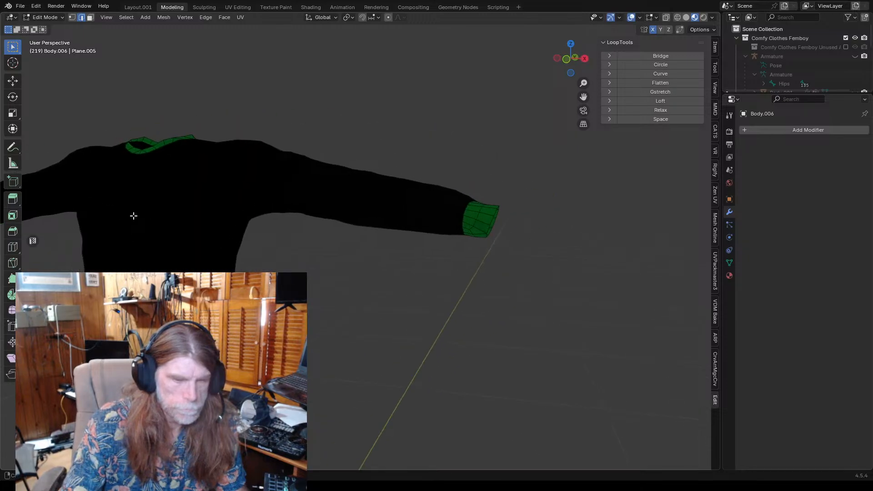
scroll(229, 207, up, 2)
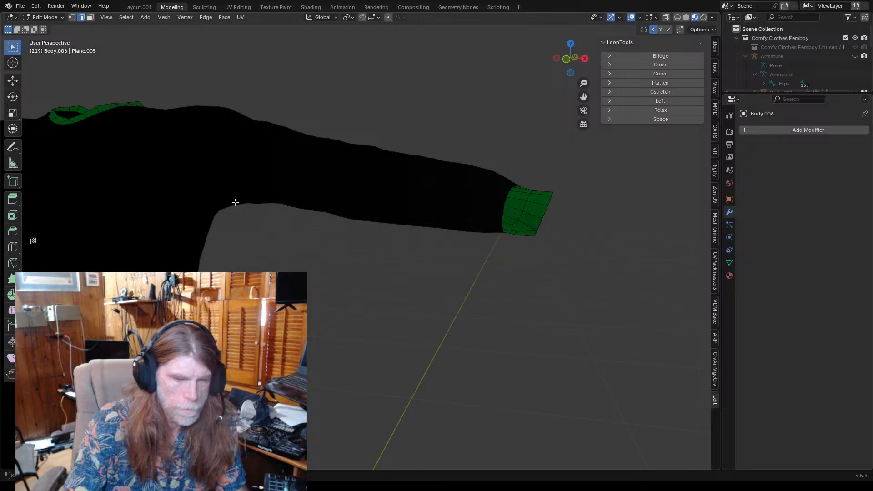
scroll(235, 202, down, 1)
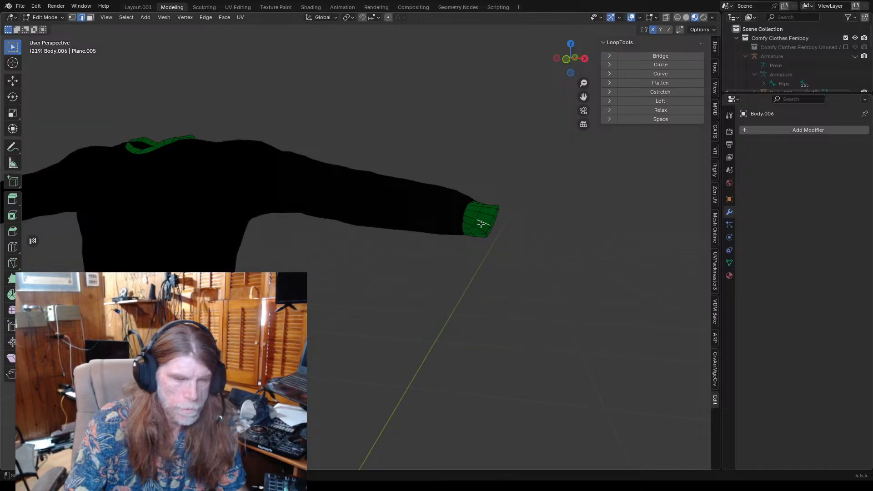
scroll(467, 211, up, 4)
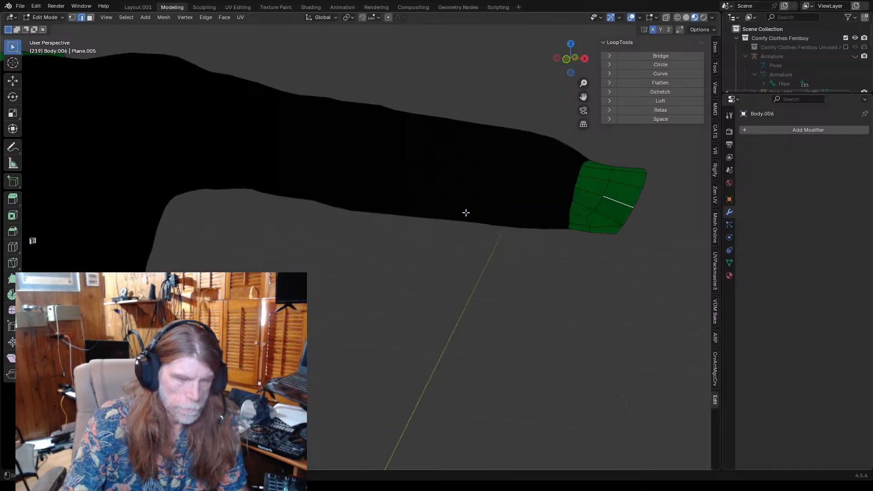
click(90, 18)
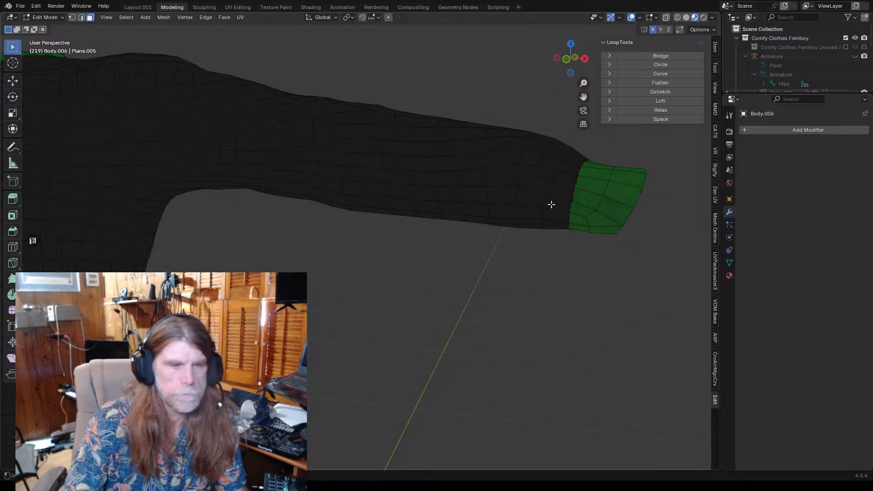
click(616, 208)
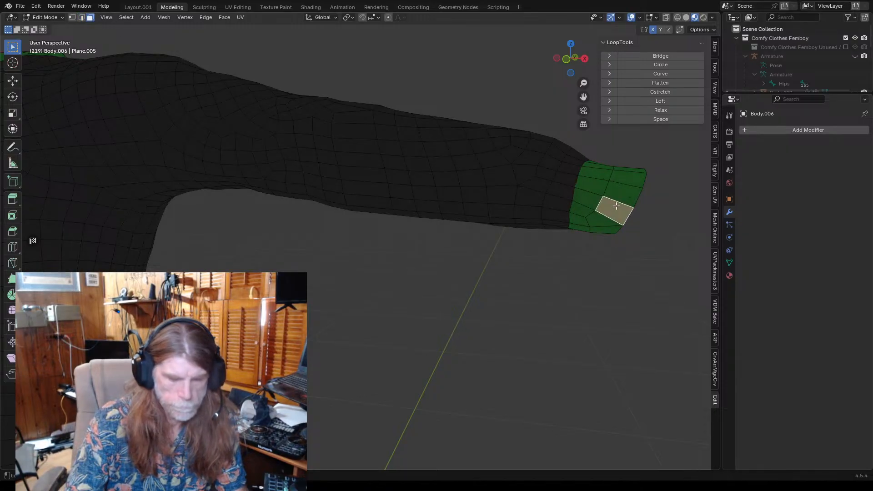
alt+click(617, 202)
click(619, 205)
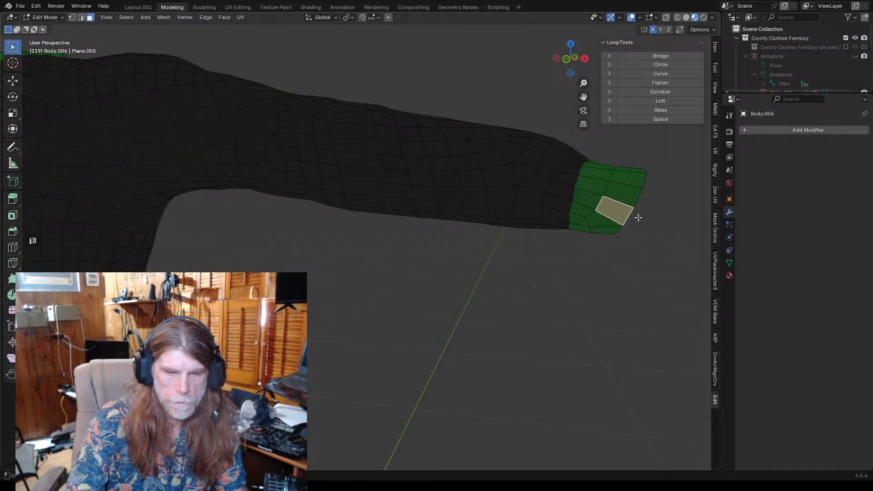
middle_drag(635, 217, 583, 210)
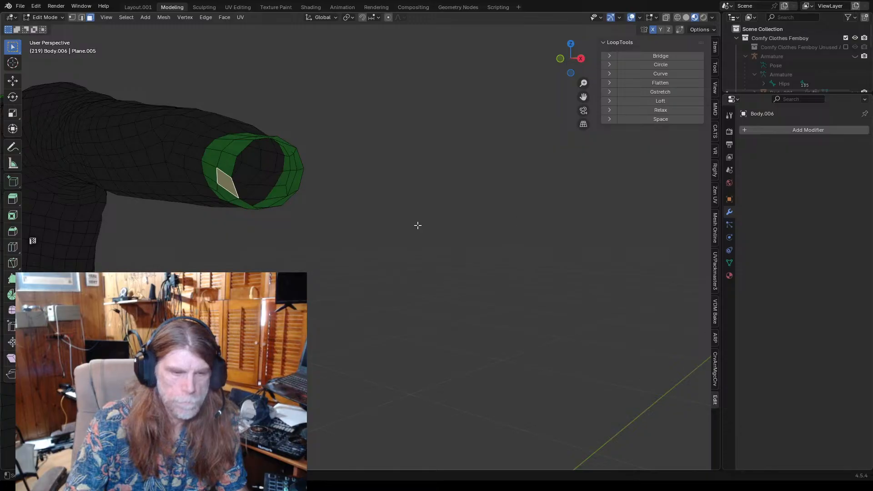
click(440, 222)
middle_drag(374, 218, 357, 229)
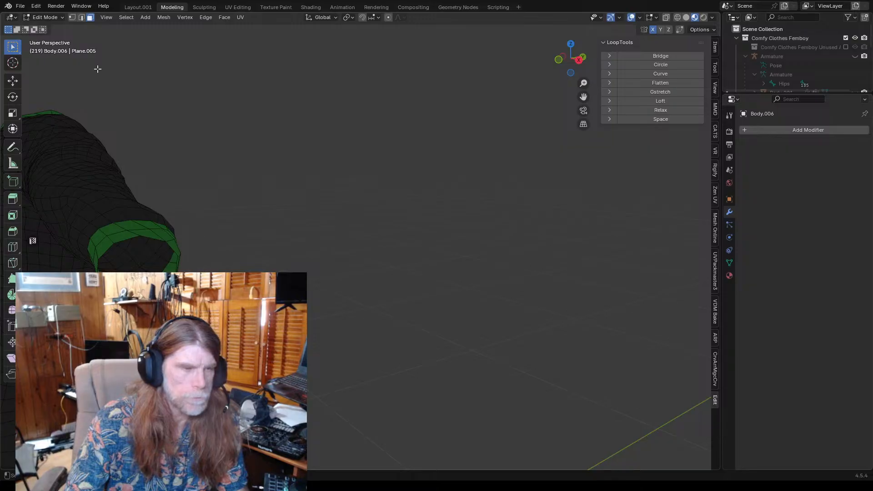
- Switch the viewport to solid shading and select the edge loop around the lower sleeve in edge select mode
click(82, 19)
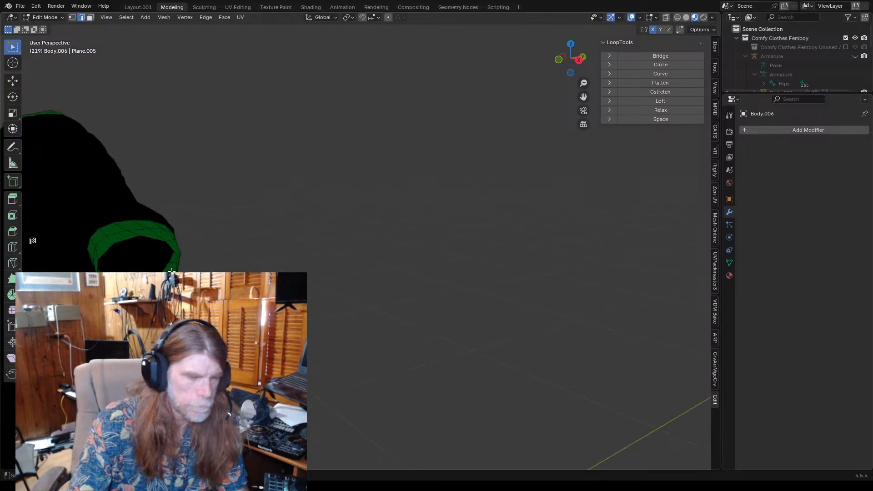
middle_drag(157, 223, 181, 272)
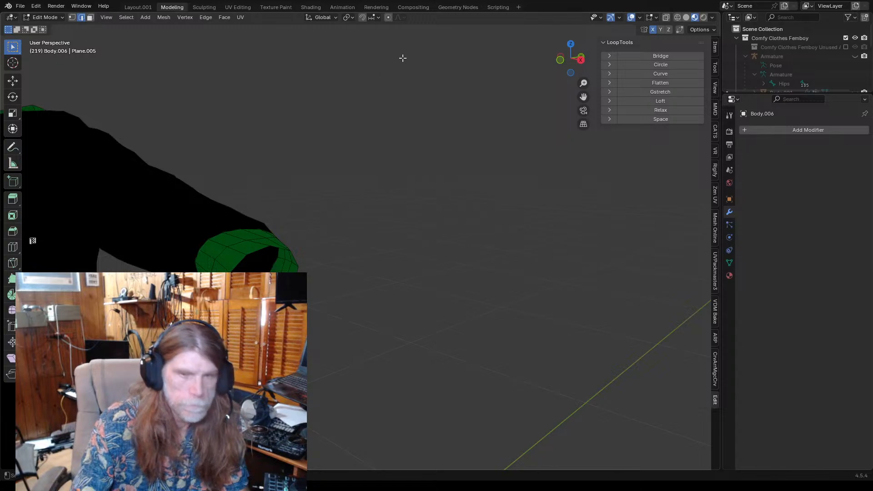
click(686, 18)
middle_drag(333, 232, 268, 267)
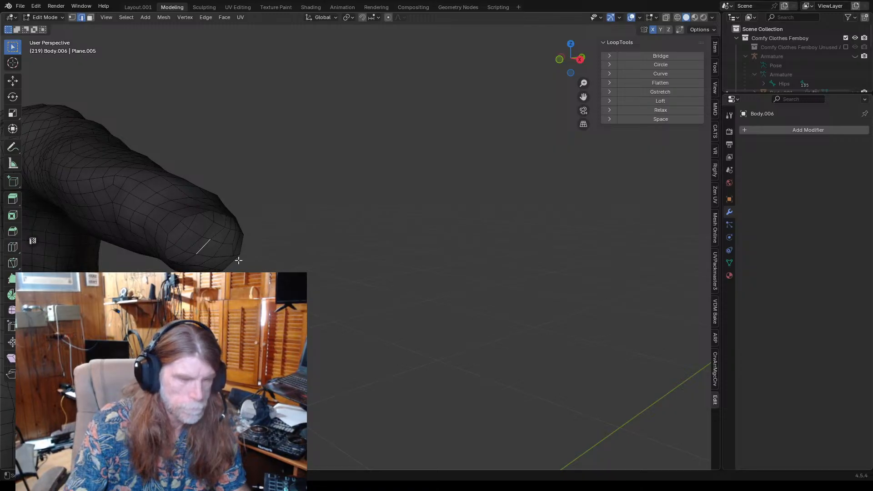
middle_drag(236, 258, 254, 260)
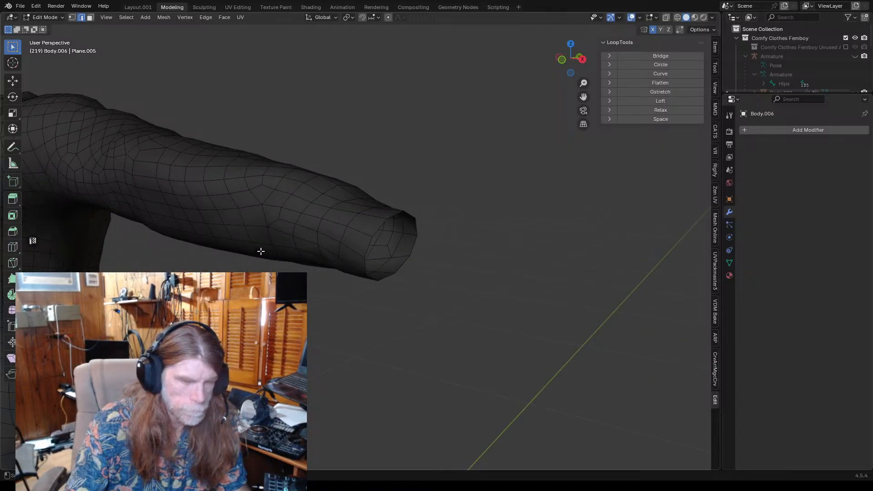
alt+click(299, 218)
scroll(286, 236, down, 3)
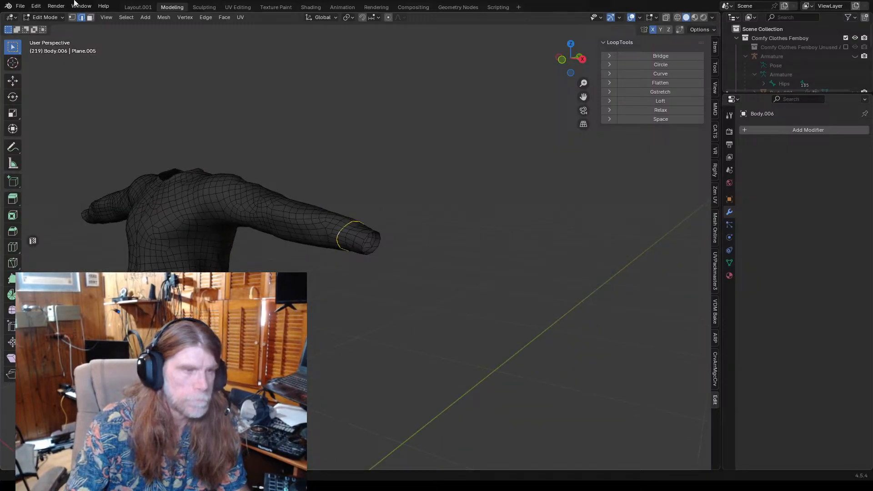
- Mirror the lower-sleeve edge loop selection onto the other sleeve with Select Mirror, extending the existing selection
click(127, 17)
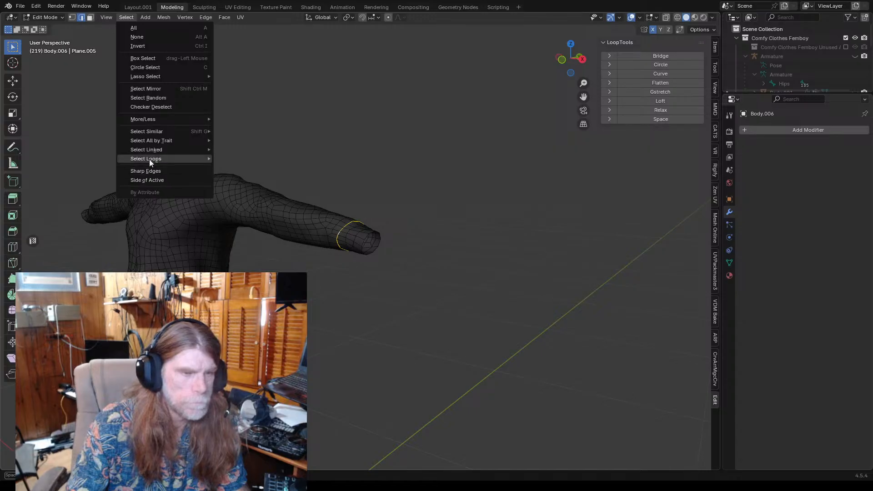
click(145, 88)
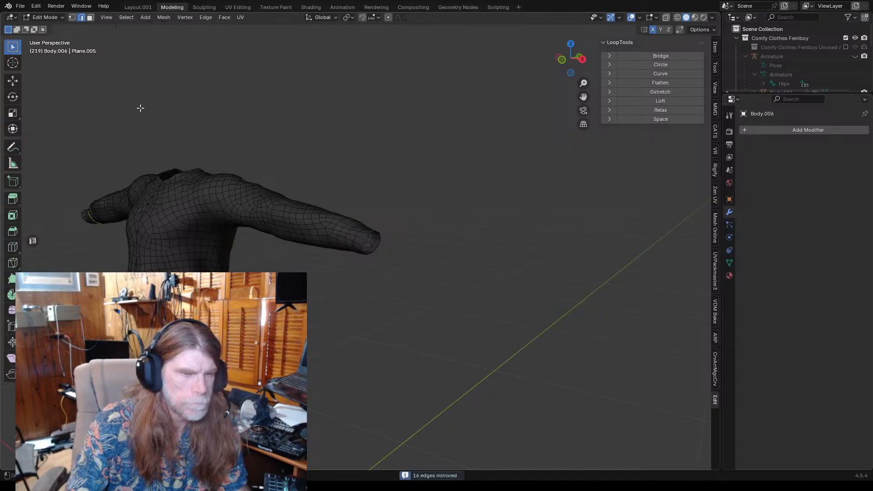
click(76, 460)
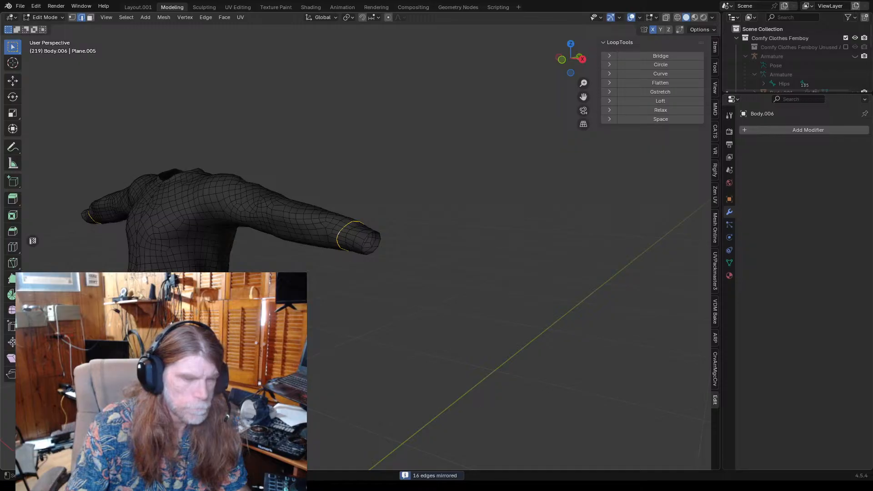
middle_drag(319, 350, 328, 326)
scroll(392, 294, up, 2)
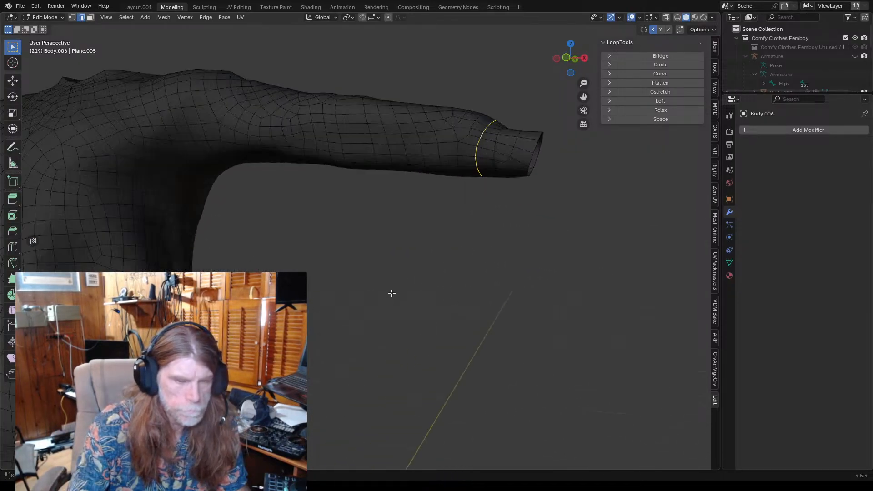
- Select the edge loop where the cuff meets the sleeve instead, and extend the selection to its mirrored loop on the other cuff
alt+click(494, 151)
scroll(356, 293, down, 3)
middle_drag(356, 292, 408, 296)
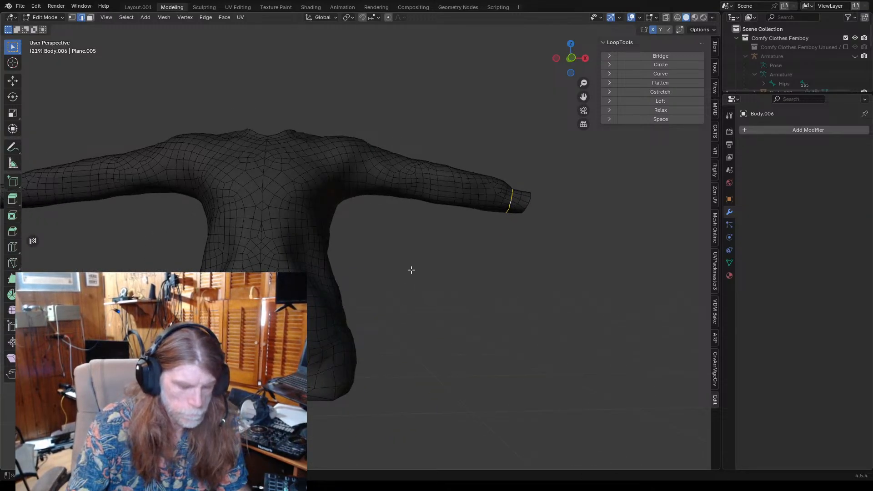
click(125, 17)
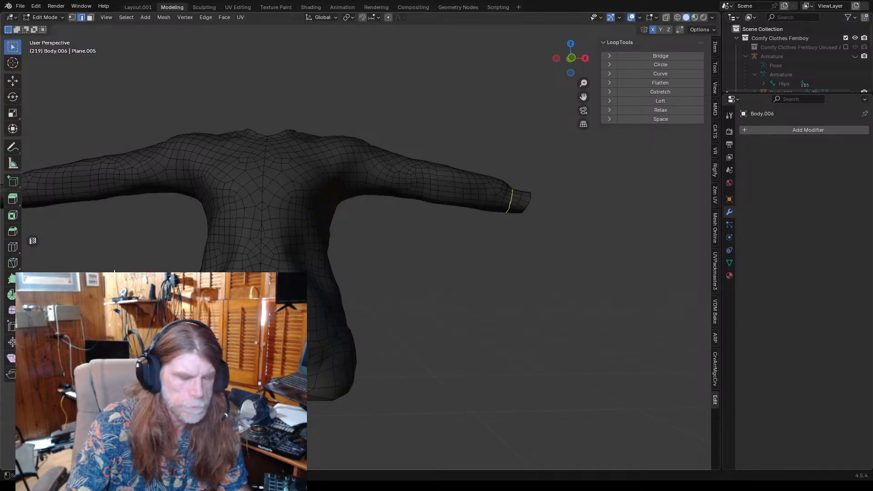
scroll(98, 270, down, 2)
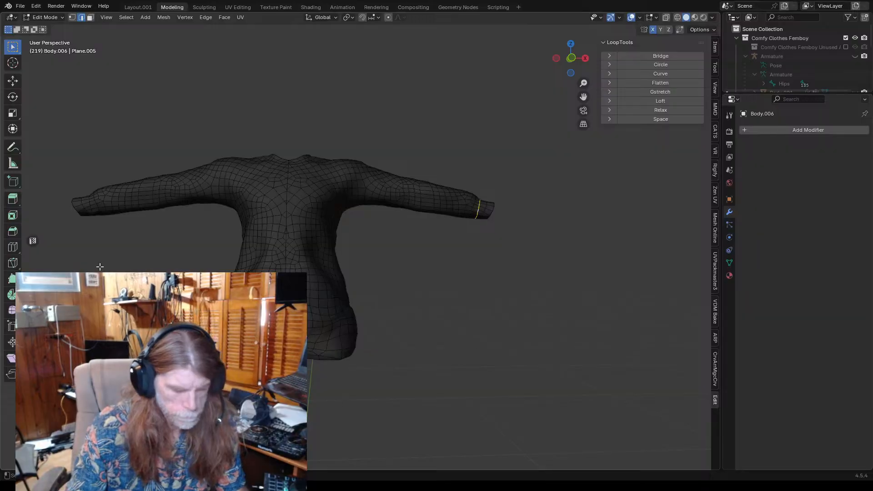
key(shift+ctrl+m)
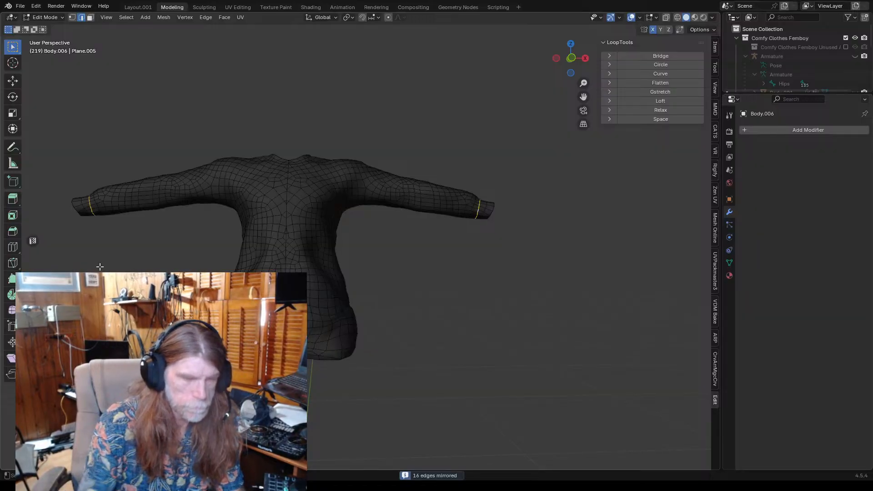
scroll(354, 264, up, 1)
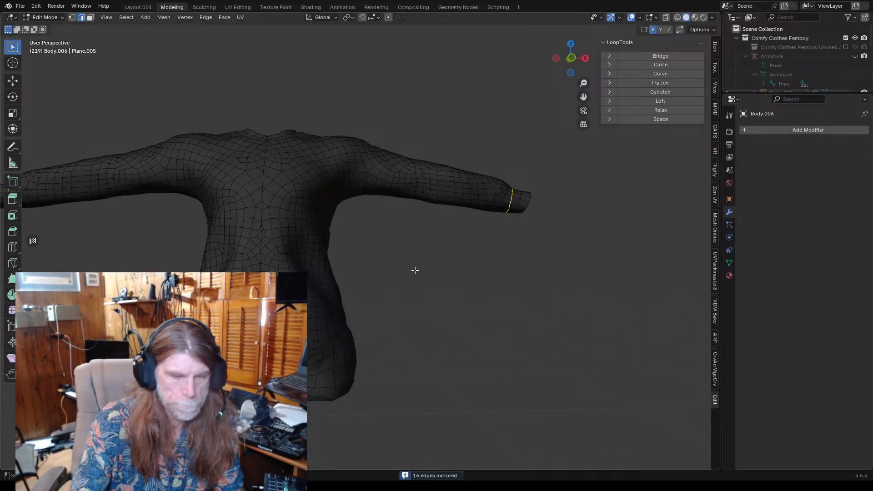
scroll(415, 270, down, 2)
middle_drag(414, 271, 314, 272)
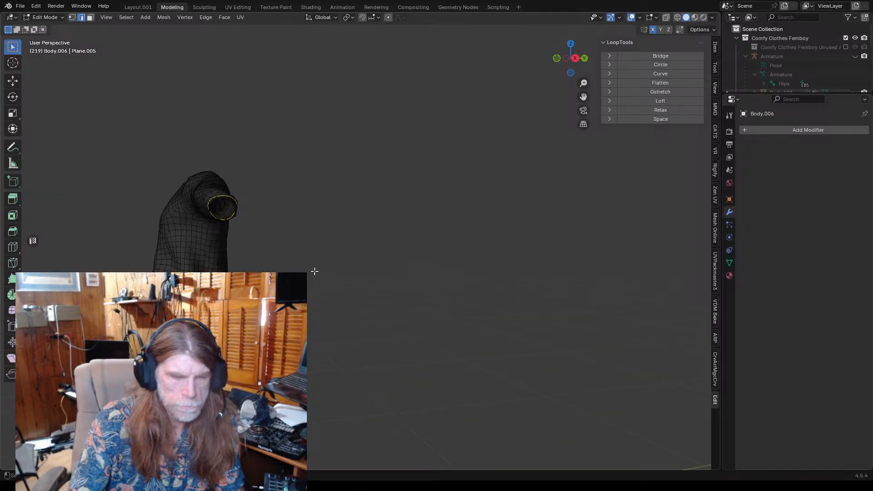
scroll(315, 272, up, 3)
middle_drag(271, 262, 304, 267)
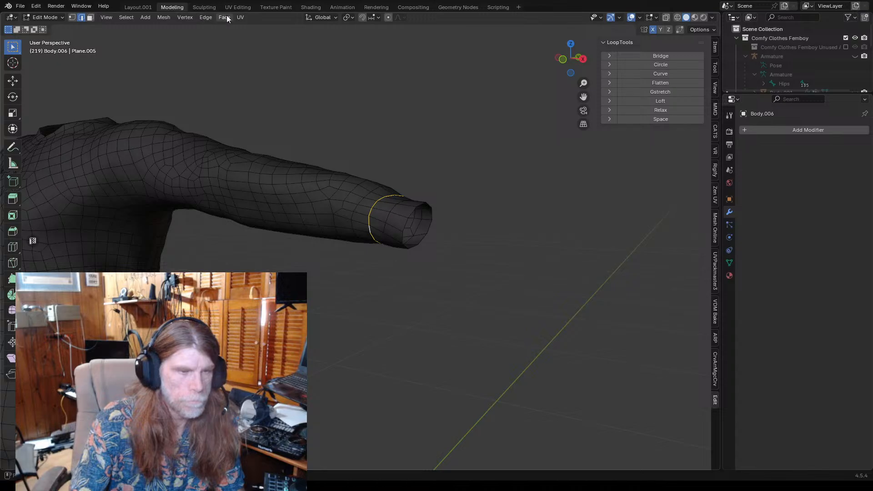
- Try Grid Fill on the two cuff loops in edge select mode, and restore the loop selection
click(163, 17)
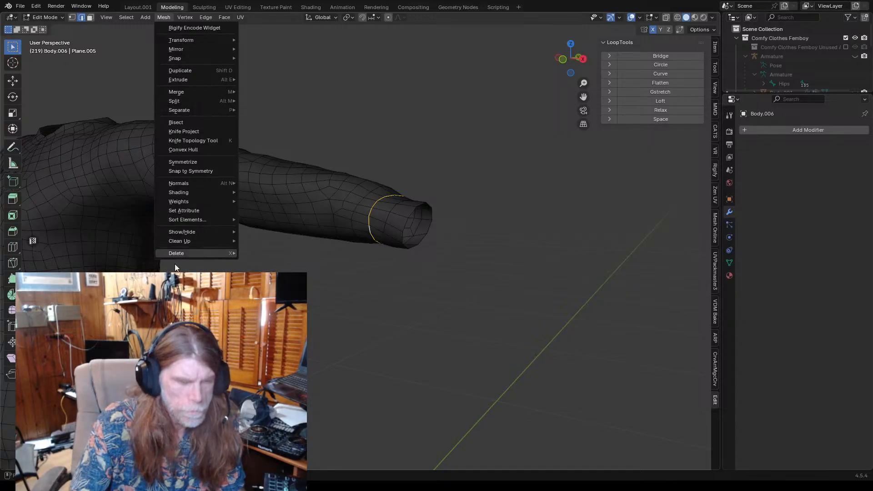
click(206, 17)
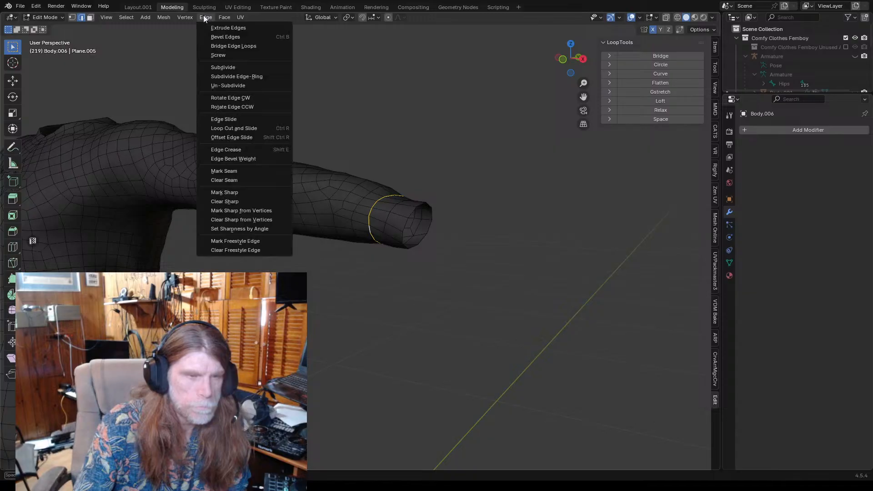
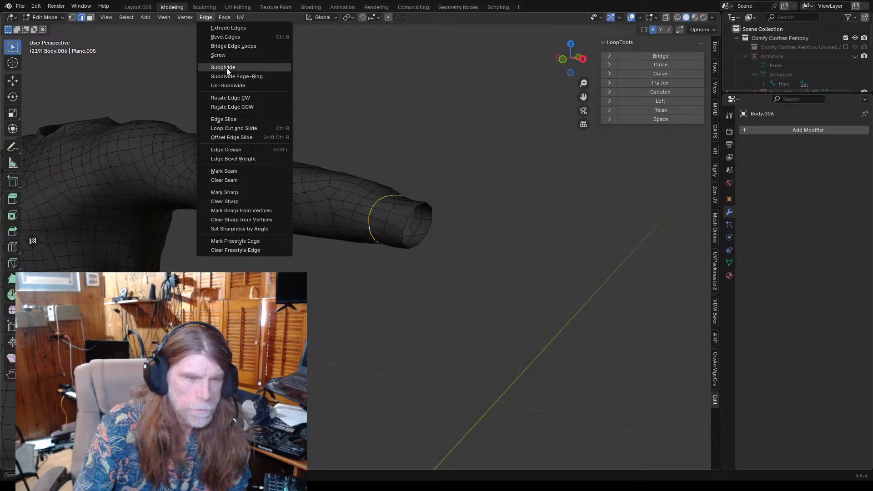
click(225, 17)
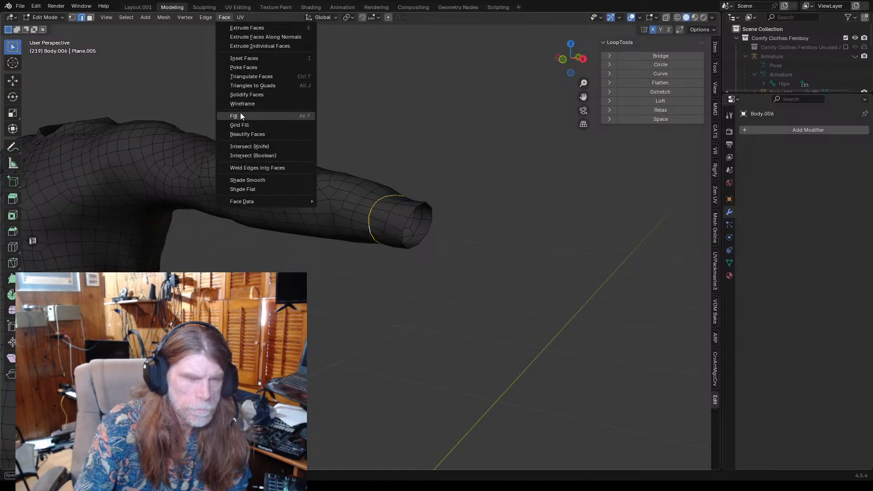
click(242, 125)
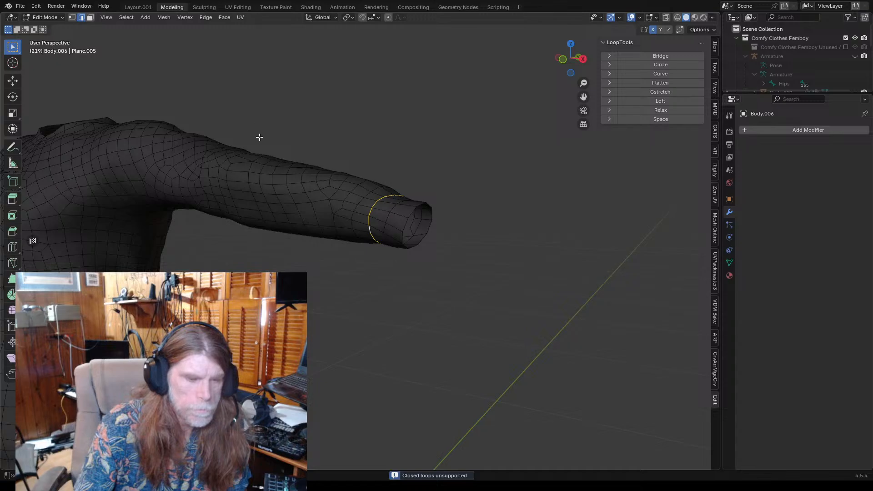
click(273, 255)
middle_drag(279, 256, 280, 231)
key(ctrl+z)
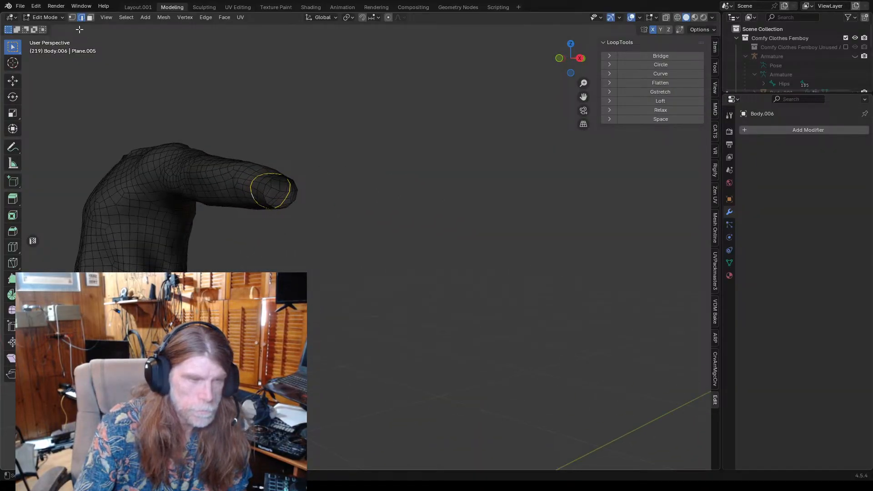
- Try Grid Fill on the two cuff loops again in vertex select mode, and restore the loop selection
click(71, 18)
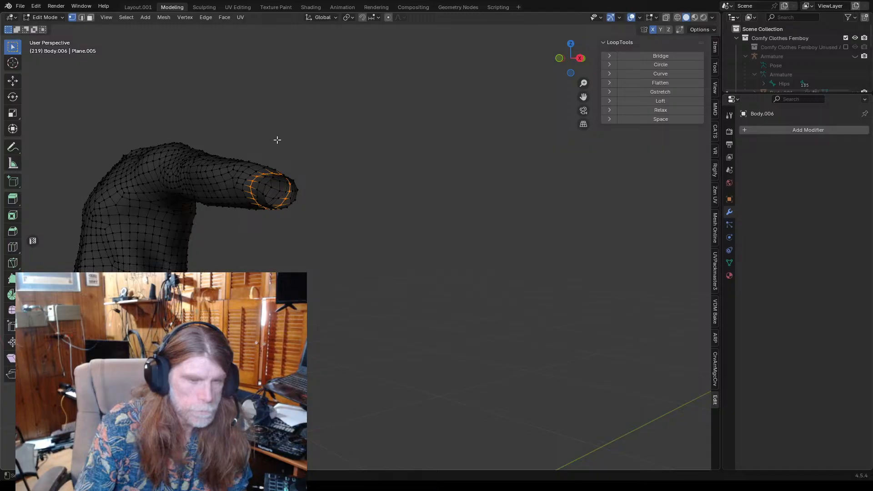
middle_drag(228, 139, 195, 123)
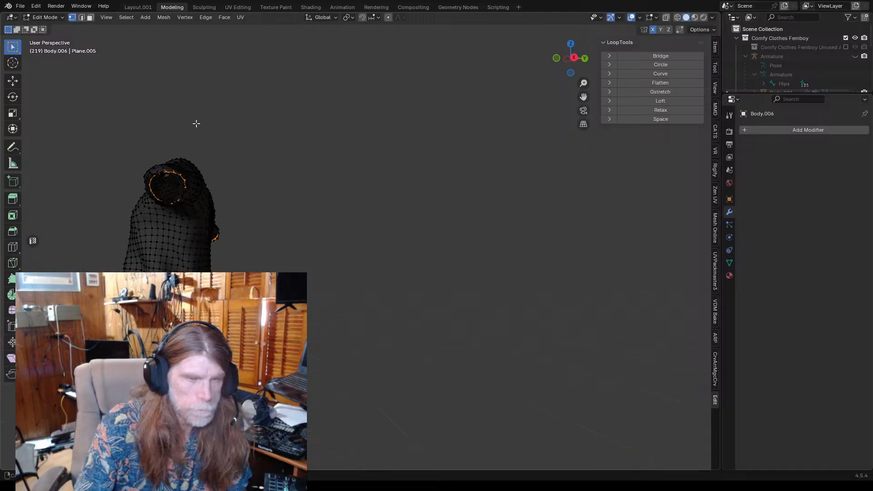
click(223, 17)
click(241, 125)
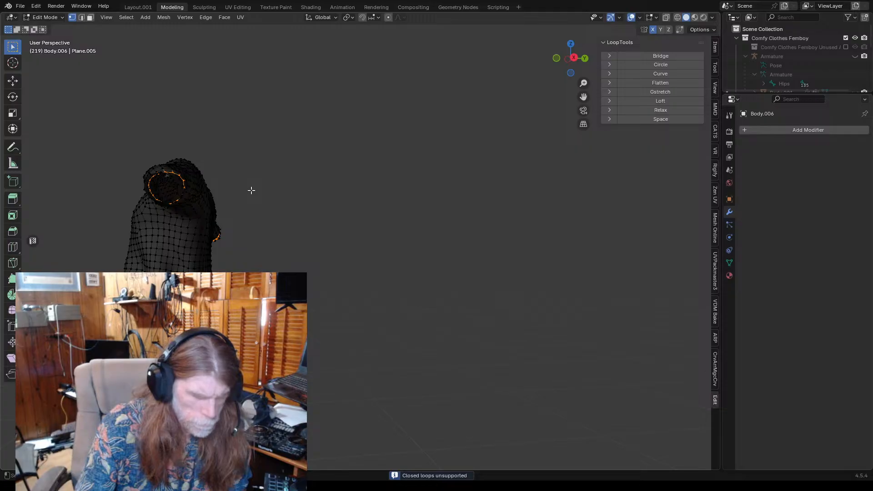
key(alt+a)
middle_drag(245, 182, 271, 189)
key(ctrl+z)
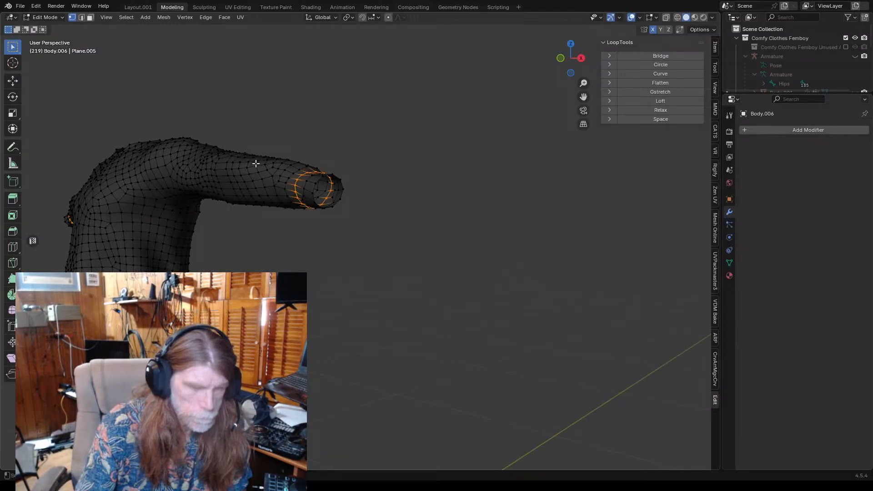
middle_drag(341, 144, 294, 141)
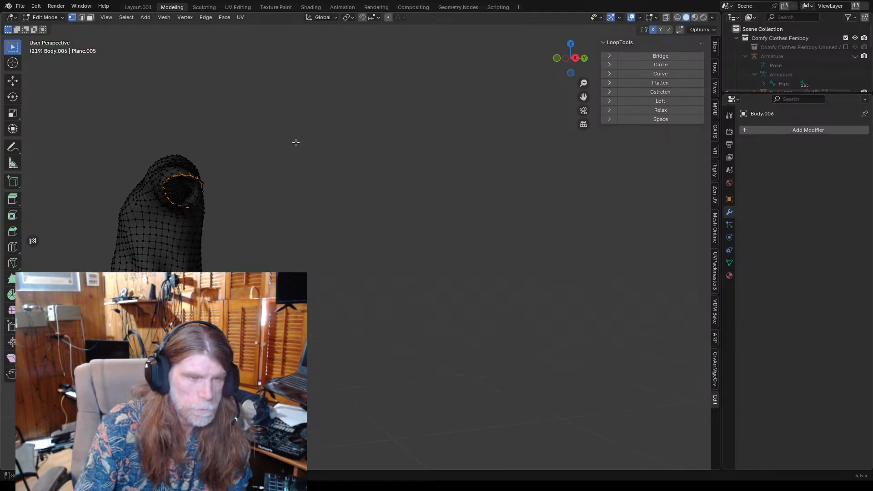
- Return to edge select mode, try Fill on both cuff loops at once, and undo the fill
click(82, 18)
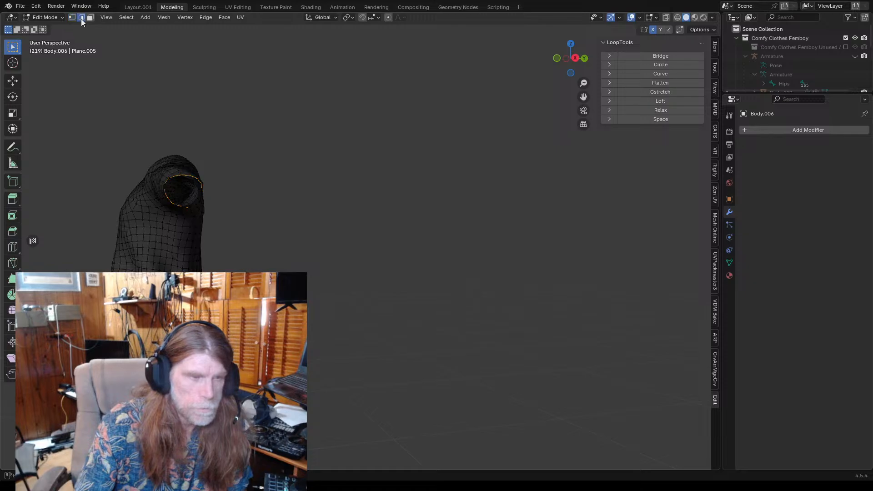
click(205, 18)
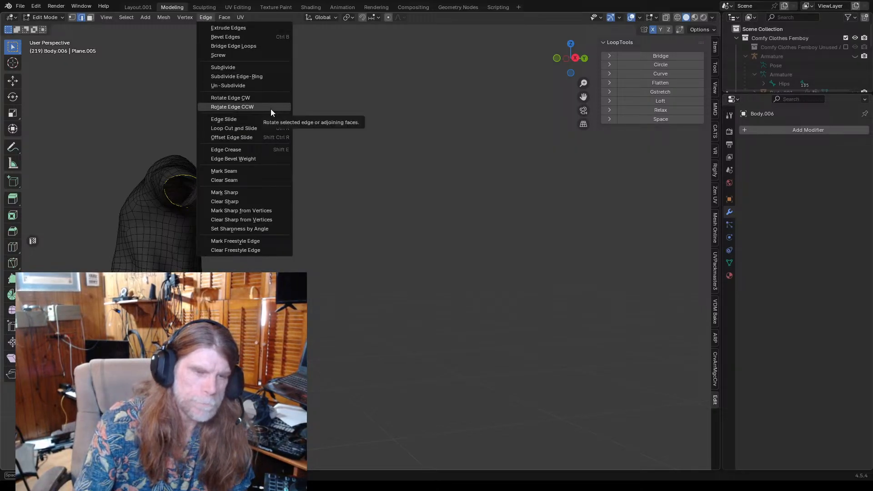
click(225, 17)
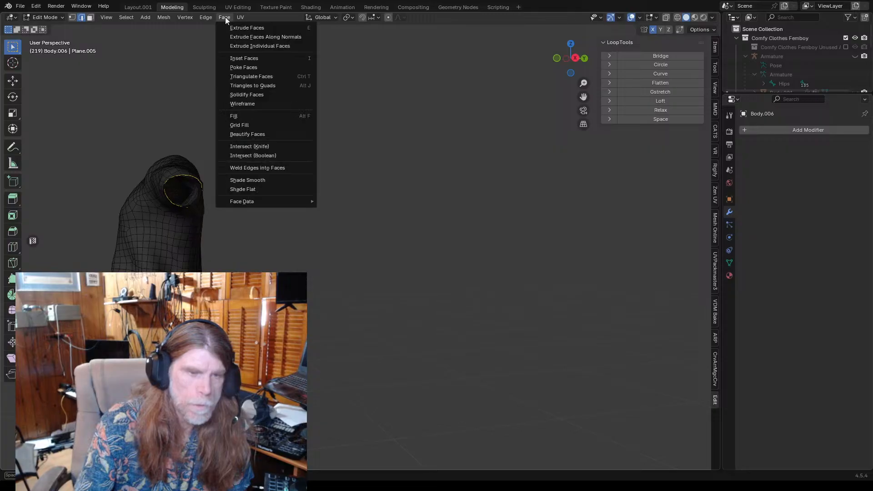
click(239, 115)
mouse_move(232, 179)
middle_down()
mouse_move(162, 167)
mouse_move(237, 170)
middle_up()
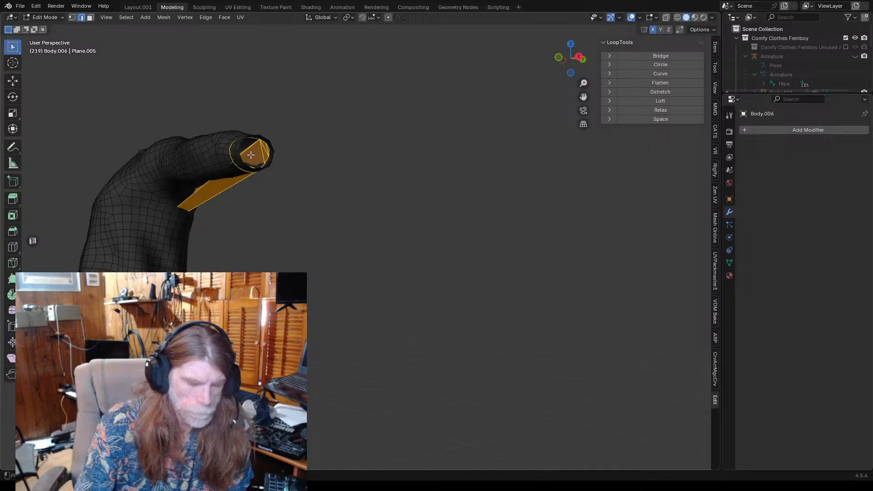
key(ctrl+z)
middle_drag(310, 190, 318, 184)
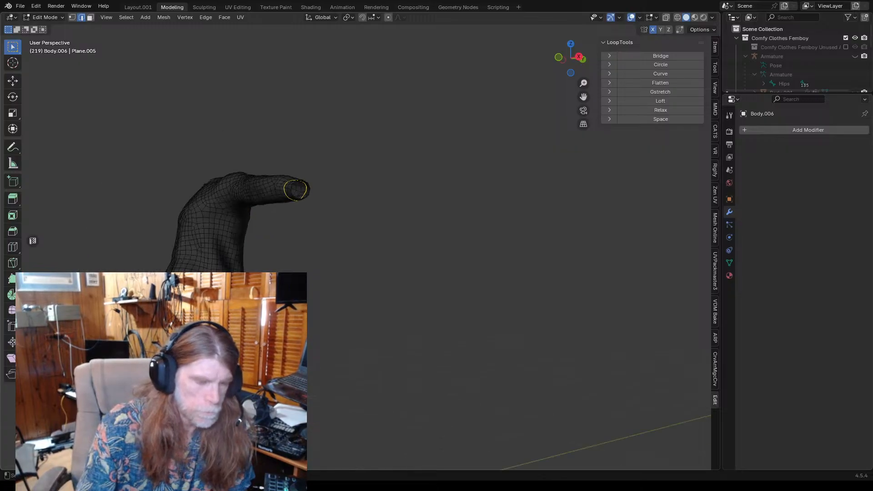
- Try mirroring the cuff loop selection across the sweater again, and clear the selection
scroll(268, 353, up, 3)
middle_drag(267, 353, 331, 353)
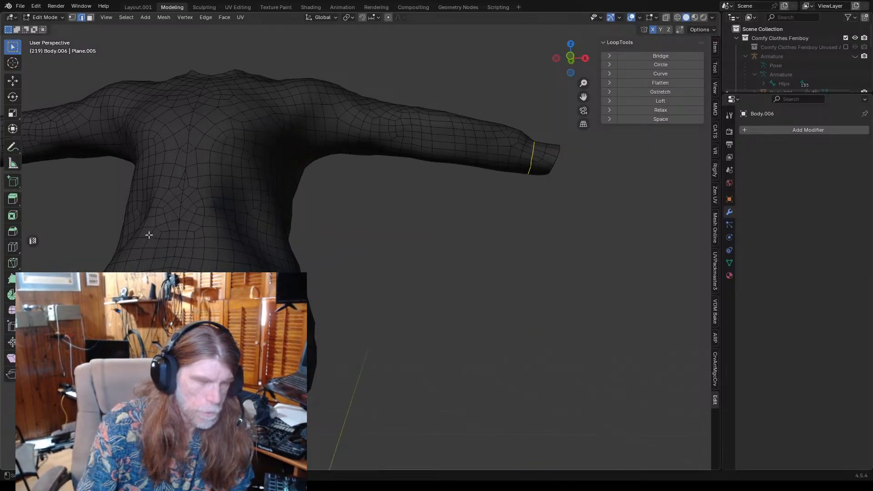
scroll(235, 200, down, 2)
scroll(235, 200, down, 1)
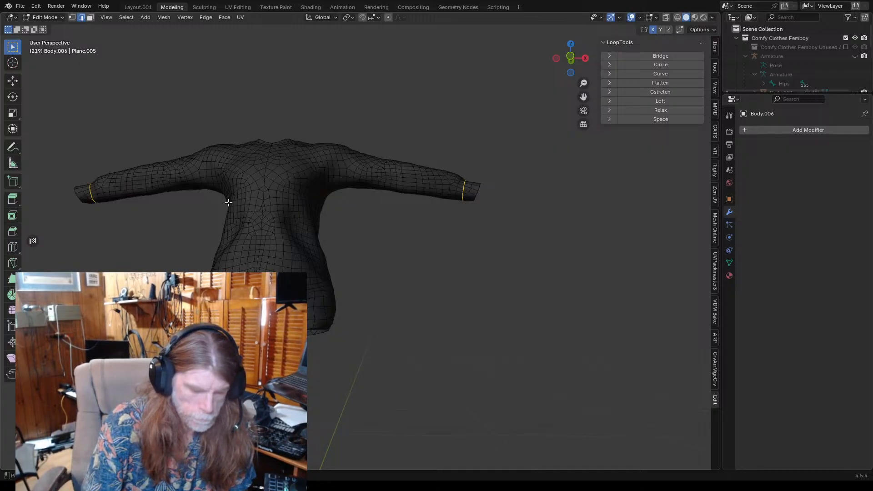
key(ctrl+shift+m)
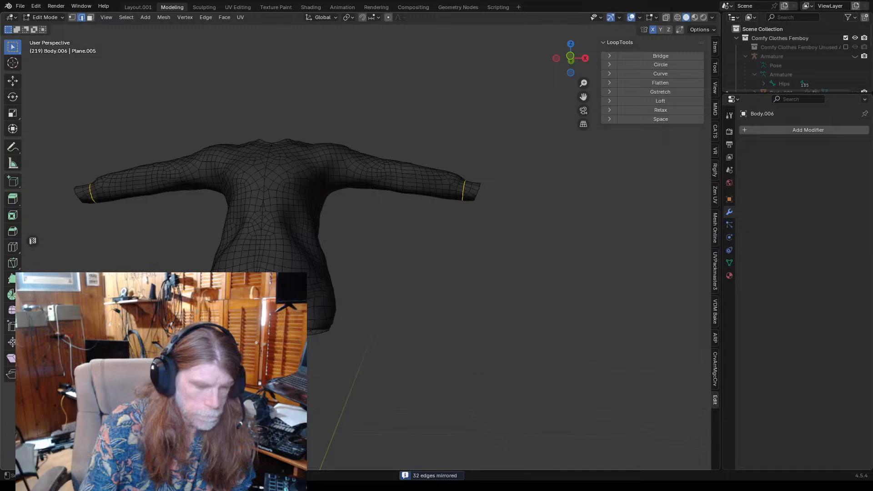
scroll(397, 252, up, 1)
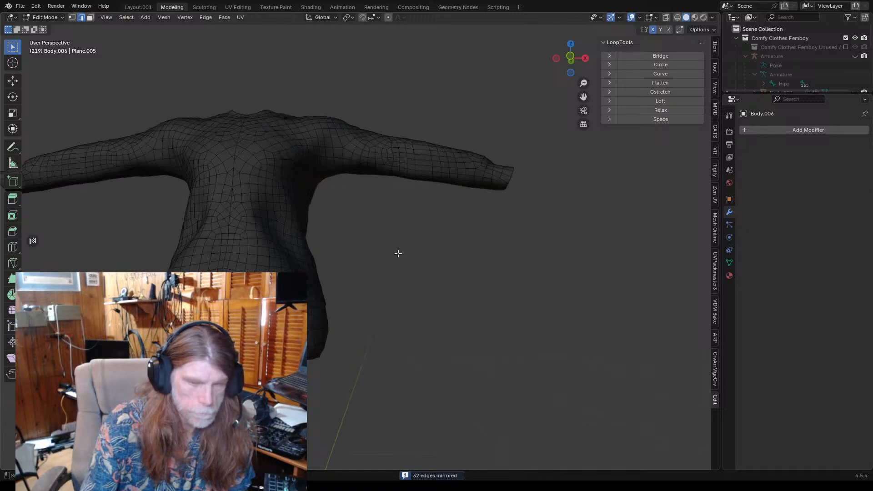
- Select the edge loop at the base of a single cuff and close it with Fill
shift+middle_drag(399, 265, 304, 270)
scroll(305, 257, up, 1)
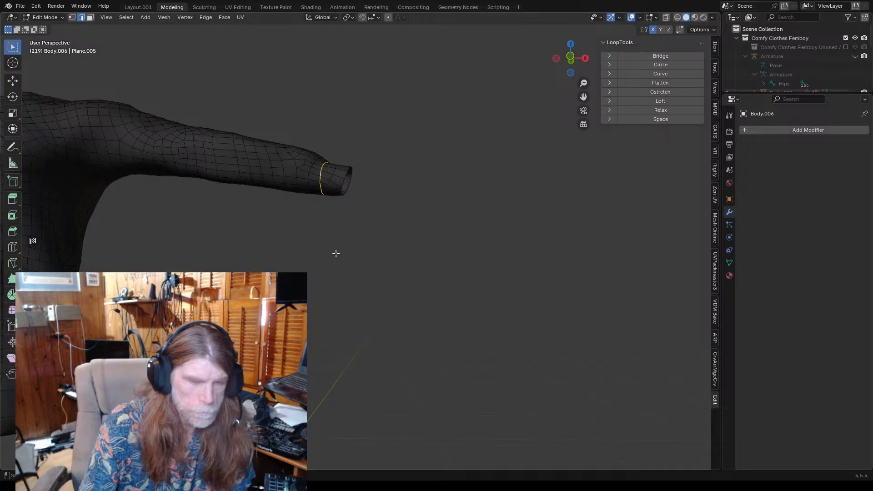
middle_drag(336, 253, 300, 269)
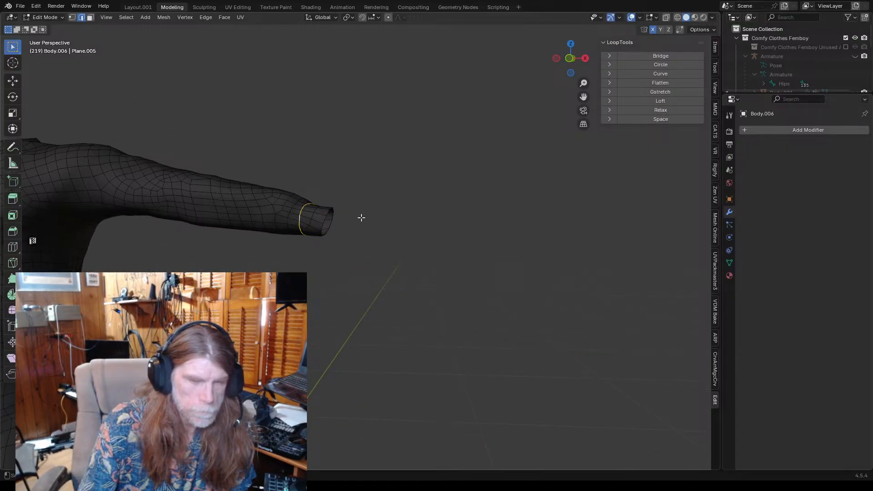
click(224, 17)
click(244, 116)
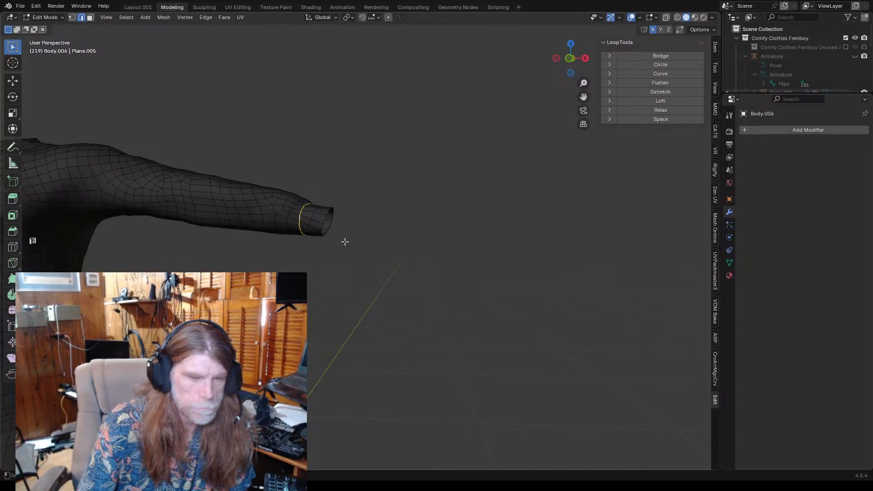
middle_drag(344, 241, 257, 227)
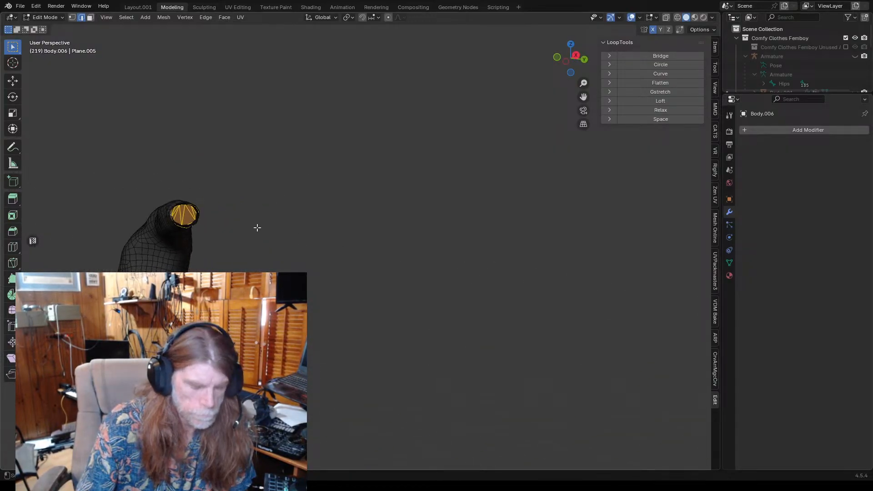
- Undo the cuff fill, try Grid Fill on the cuff's base loop, and clear the selection
key(ctrl+z)
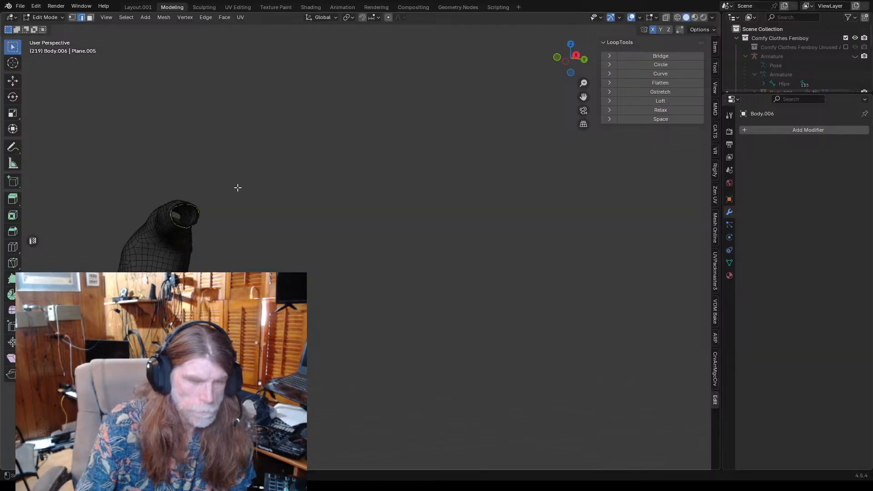
middle_drag(237, 187, 290, 167)
click(224, 17)
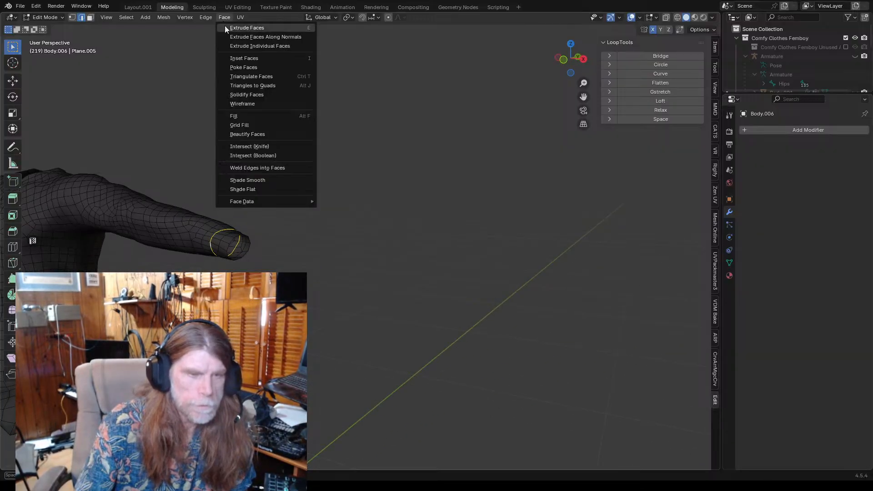
click(241, 125)
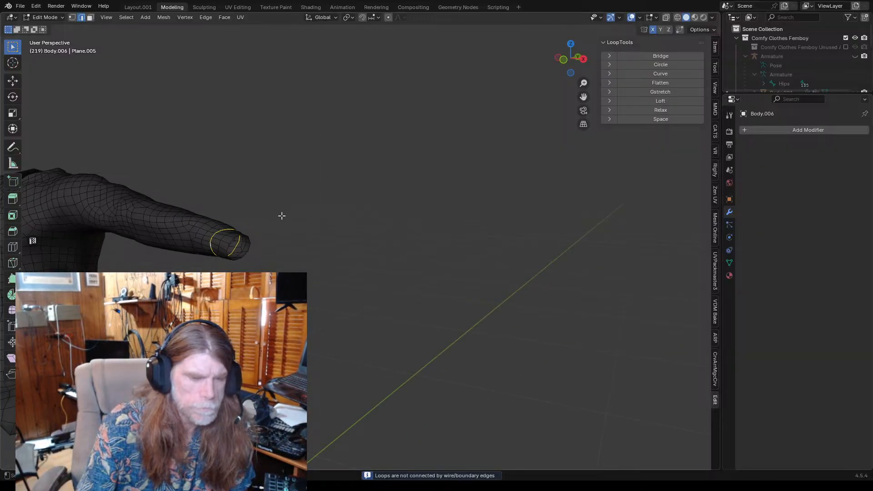
middle_drag(294, 228, 235, 204)
alt+click(234, 196)
scroll(266, 204, up, 2)
scroll(256, 201, up, 2)
click(255, 200)
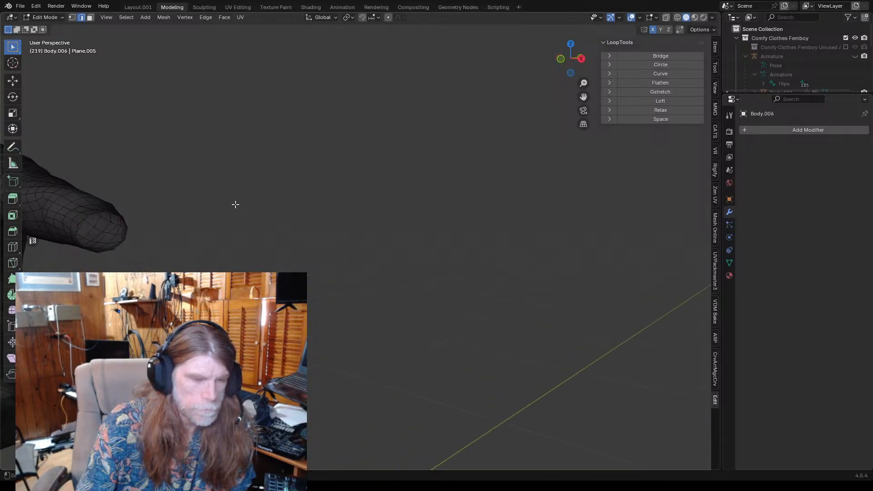
- Select the edge loop at the base of one sweater cuff and close the sleeve there with Fill
middle_drag(155, 233, 198, 236)
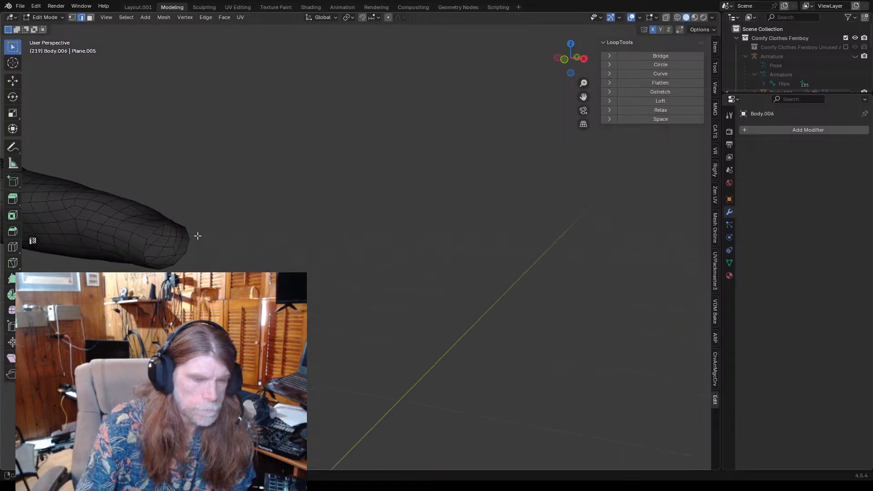
alt+click(151, 231)
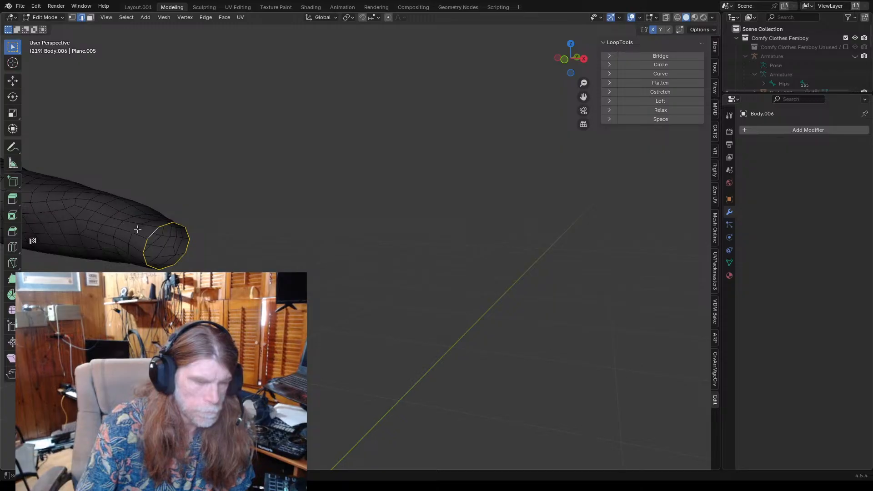
alt+click(138, 229)
middle_drag(160, 230, 172, 215)
click(214, 157)
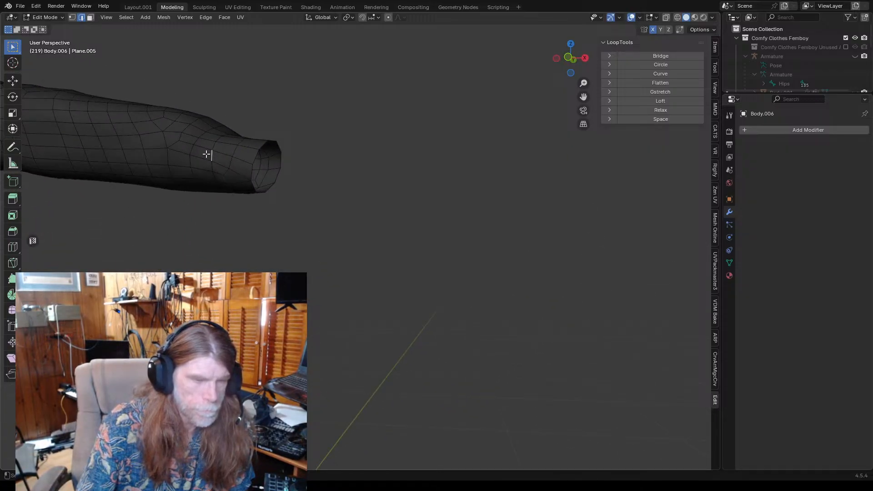
alt+click(211, 157)
middle_drag(244, 177, 191, 181)
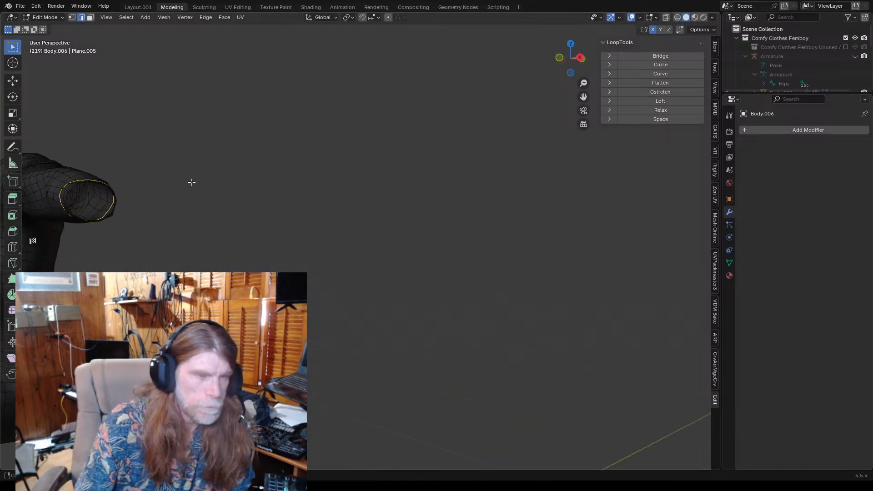
click(224, 18)
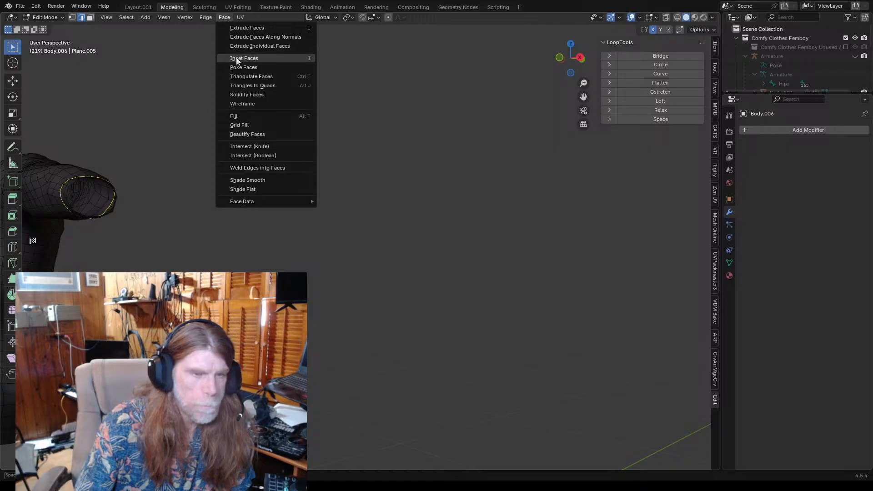
click(237, 117)
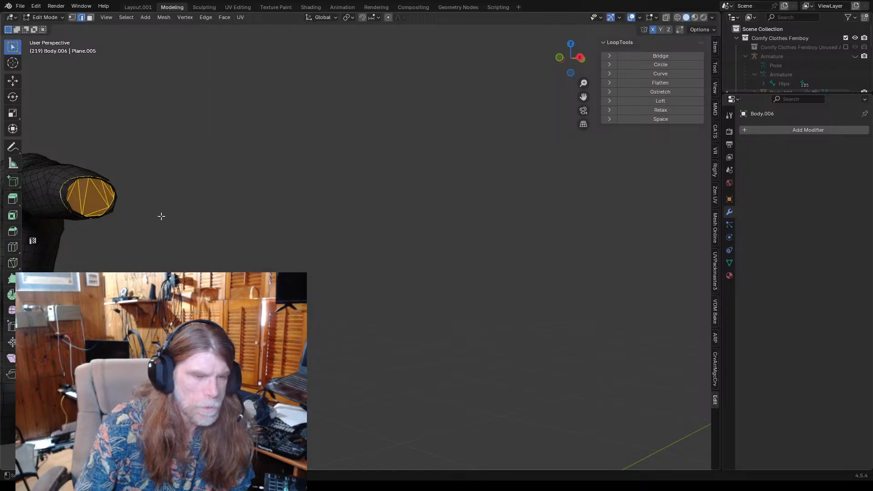
middle_drag(160, 214, 247, 209)
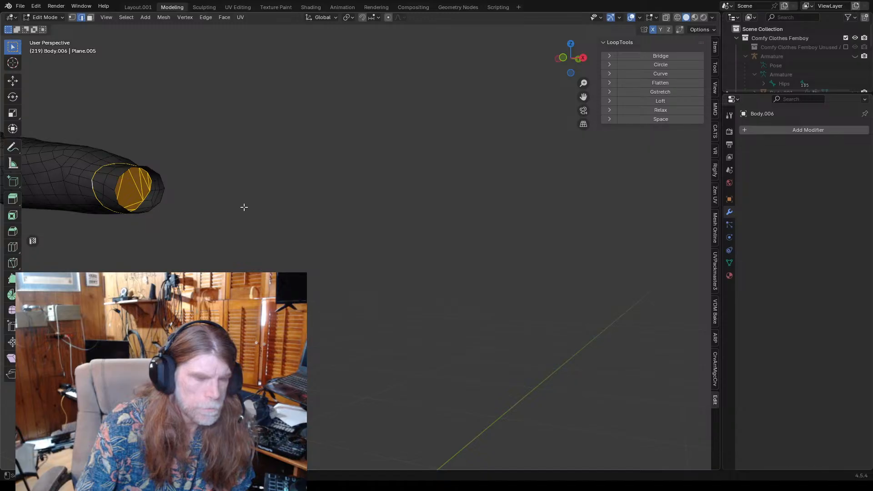
scroll(211, 180, down, 4)
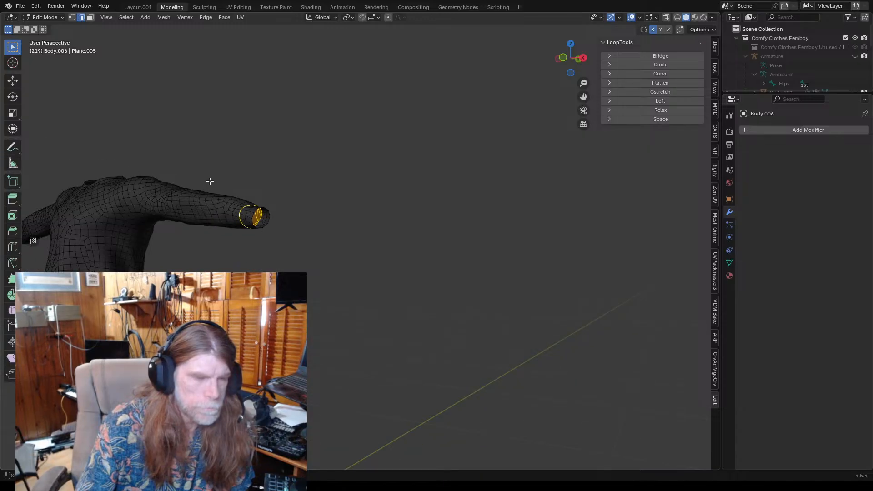
middle_drag(314, 186, 333, 189)
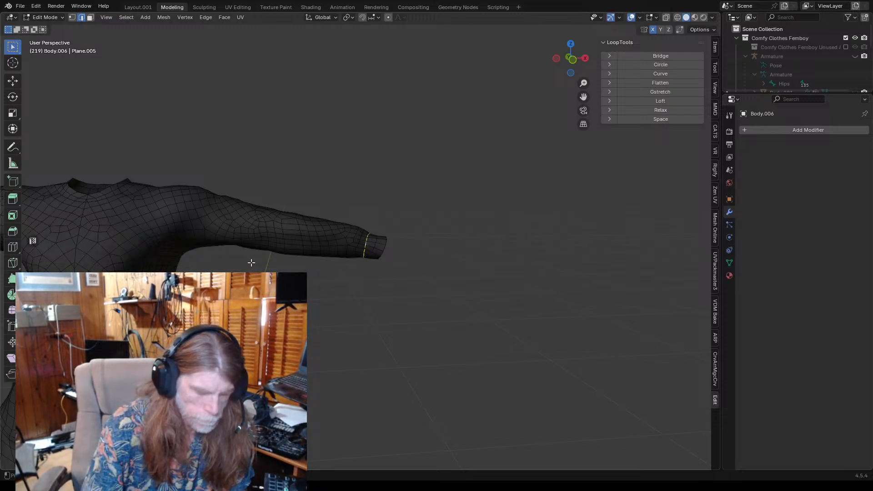
- Mirror the loop selection to the opposite cuff, close that sleeve with Fill, and clear the selection
key(shift+ctrl+m)
scroll(252, 263, down, 1)
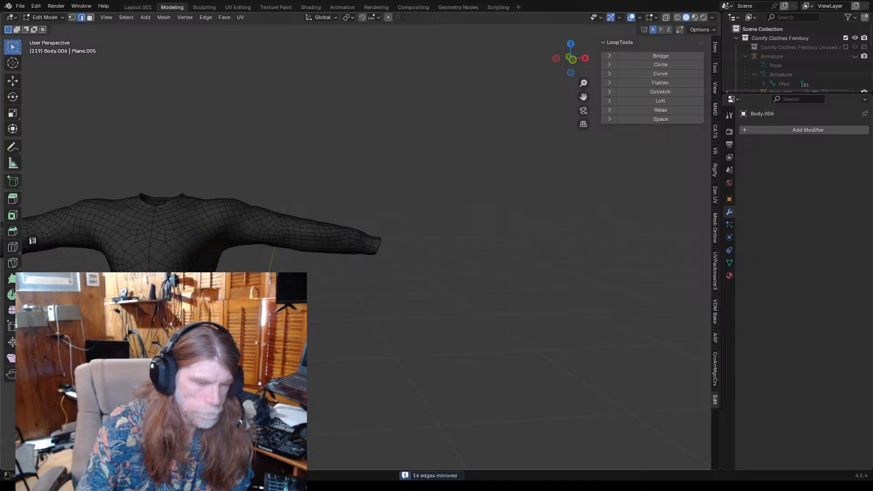
middle_drag(273, 264, 320, 320)
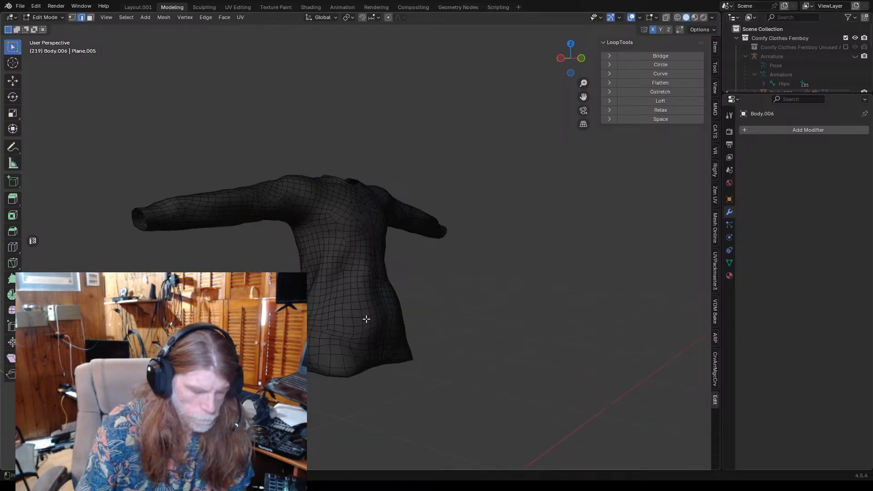
key(ctrl+r)
middle_drag(250, 296, 289, 297)
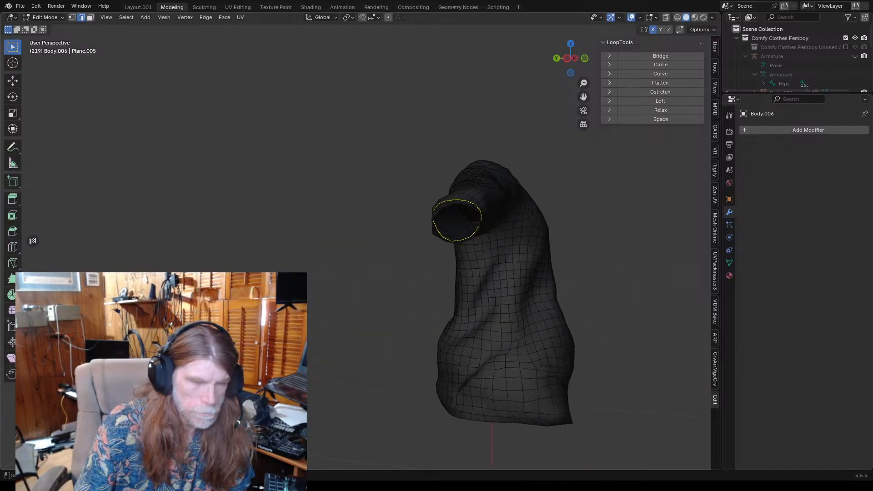
click(224, 18)
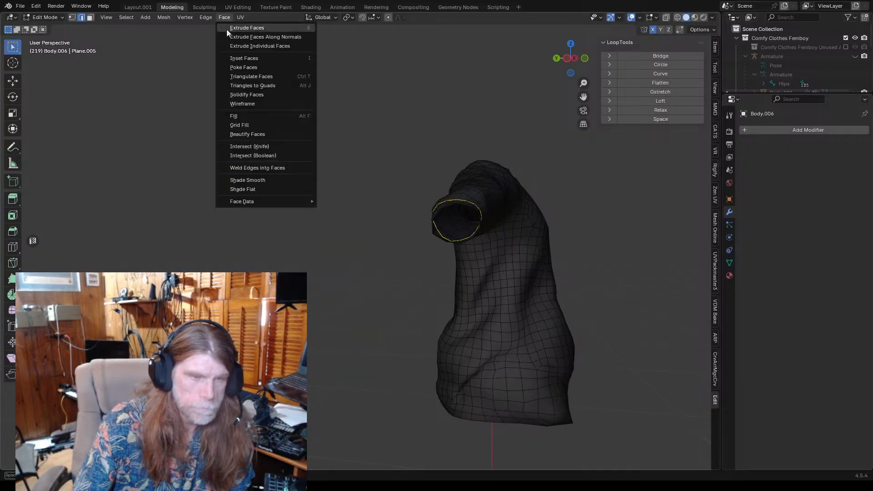
click(245, 117)
mouse_move(313, 227)
middle_down()
mouse_move(289, 223)
mouse_move(316, 223)
middle_up()
click(291, 216)
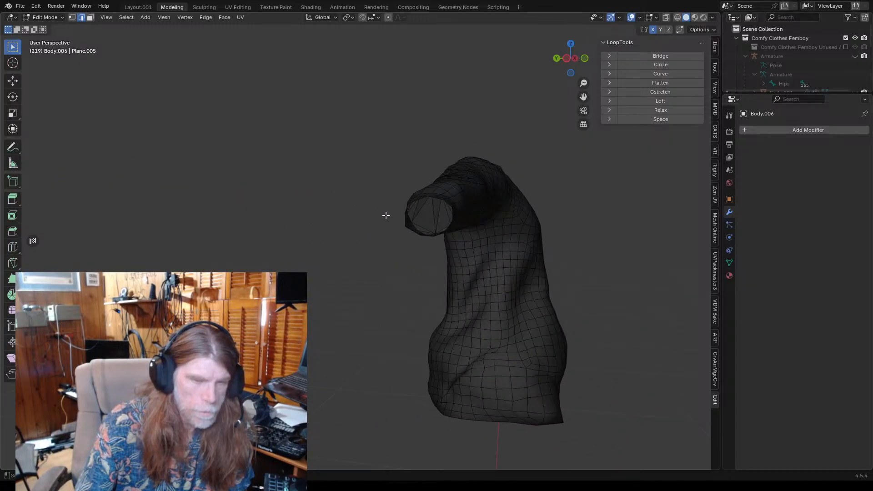
- Return to Object Mode with the sweater deselected and save the file
middle_drag(389, 236, 250, 235)
click(41, 17)
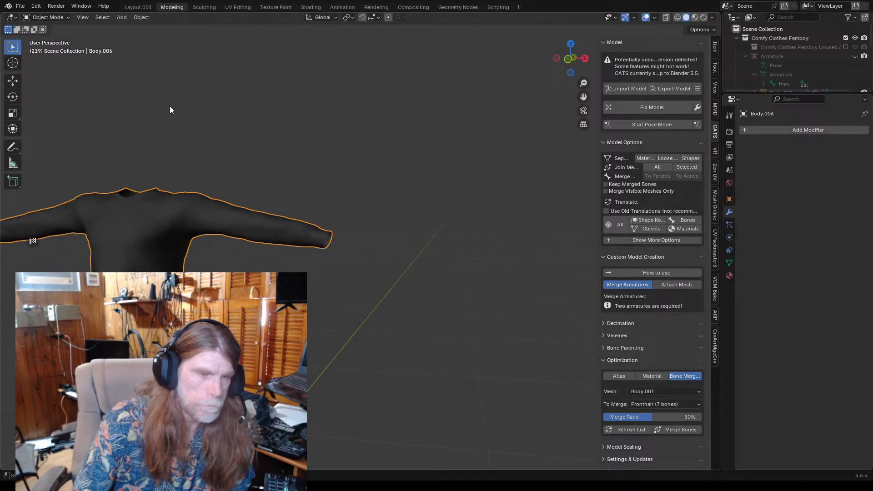
click(184, 117)
click(20, 6)
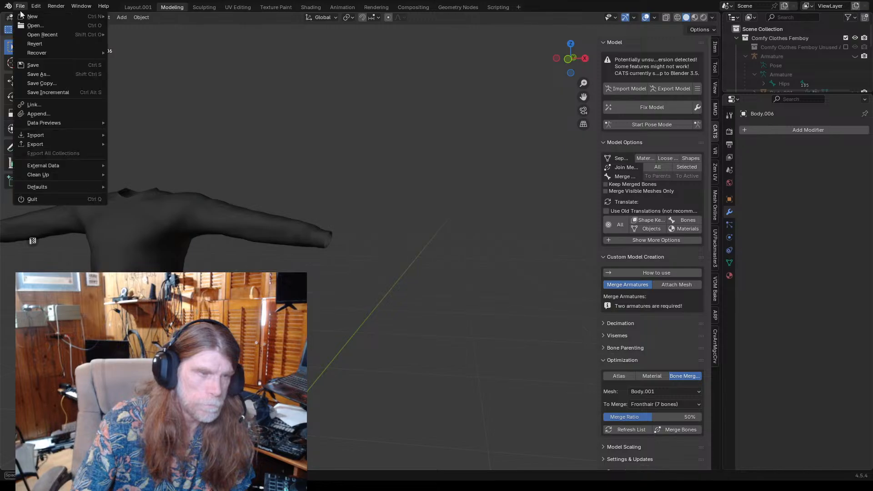
click(50, 65)
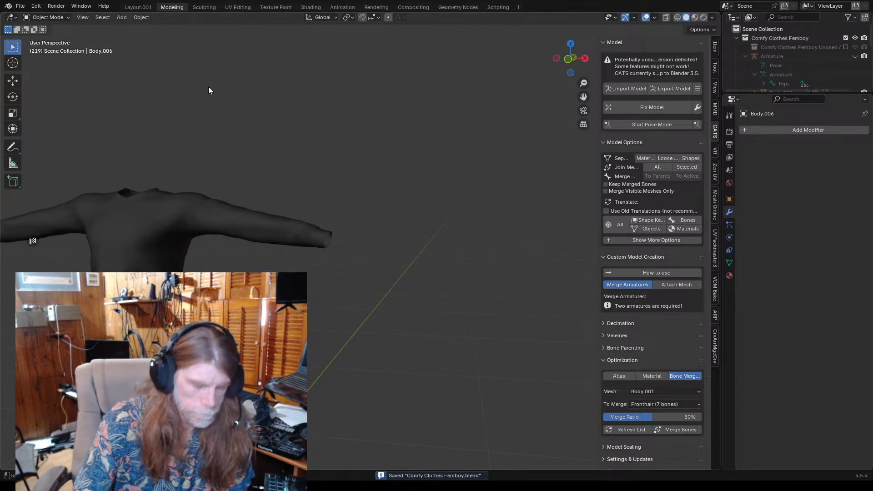
- Unhide all avatar objects, shown deselected in Material Preview shading, and save the file again
key(alt+h)
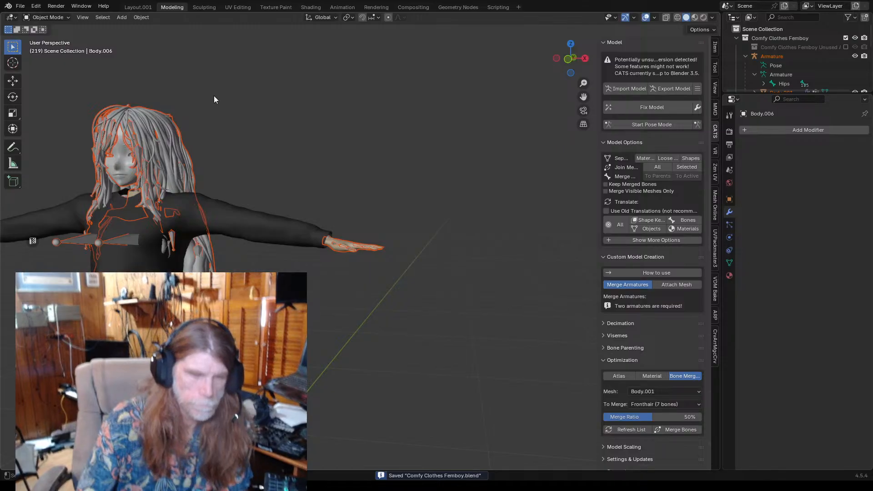
key(alt+a)
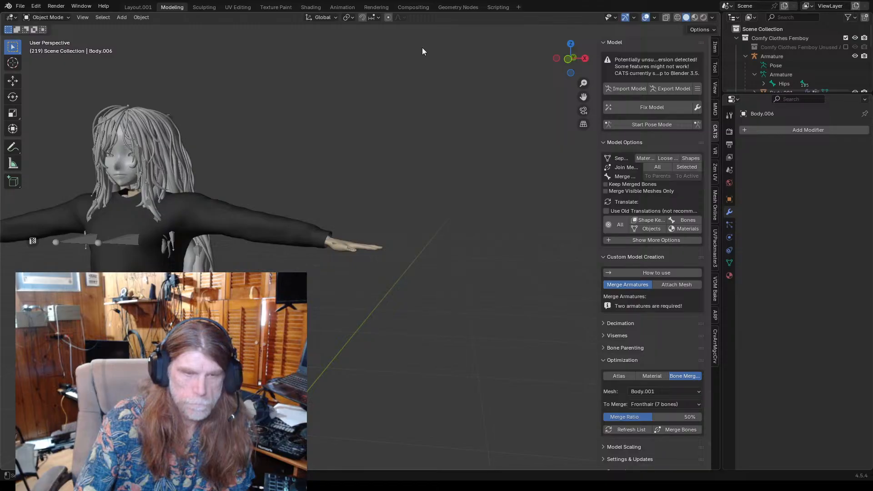
click(695, 17)
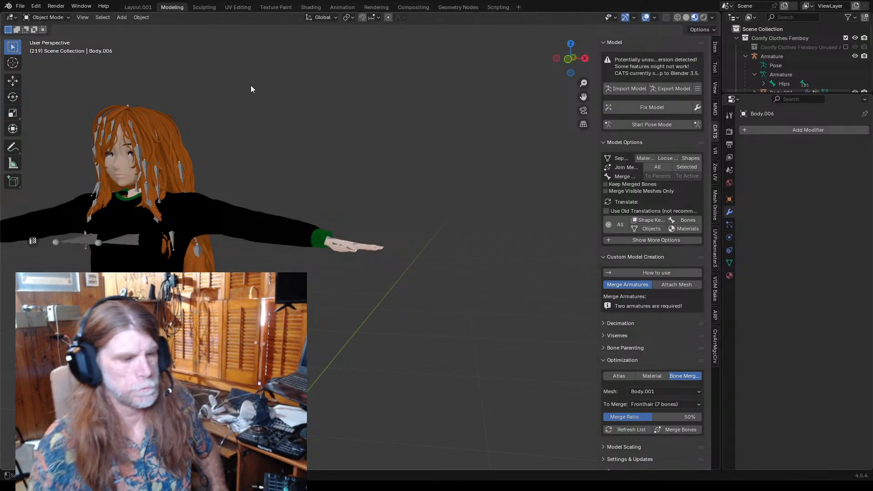
mouse_move(250, 88)
middle_down()
mouse_move(193, 87)
mouse_move(324, 78)
mouse_move(258, 78)
middle_up()
scroll(258, 78, down, 5)
scroll(283, 105, up, 1)
click(21, 6)
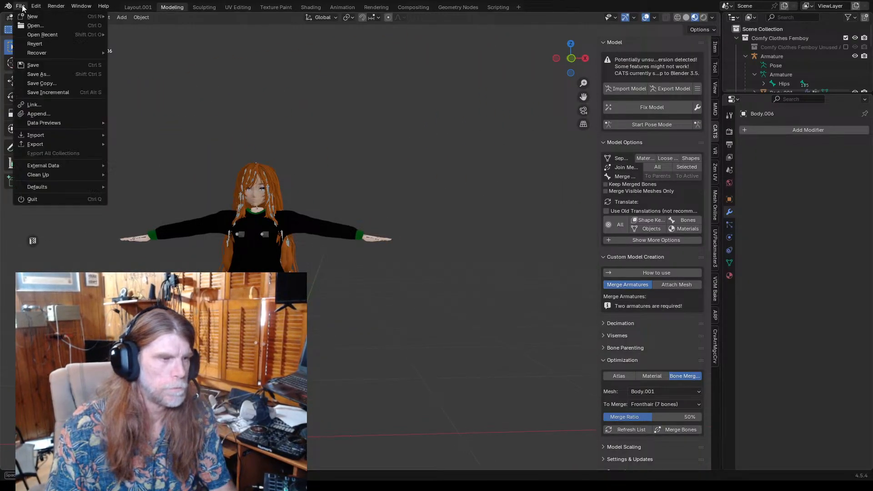
click(44, 66)
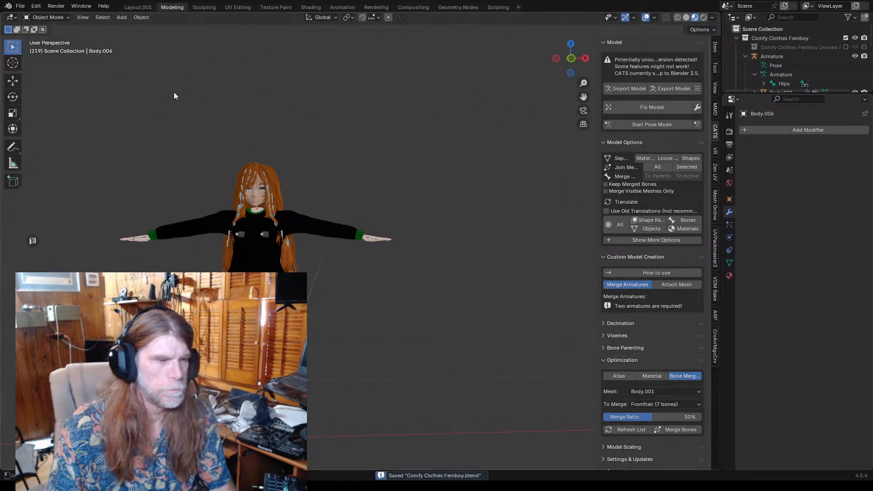
- Examine the avatar's face, hair, collar and sweater sleeves with materials displayed
scroll(203, 118, up, 3)
middle_drag(258, 156, 217, 145)
scroll(208, 146, up, 1)
scroll(201, 151, up, 2)
scroll(197, 152, down, 1)
scroll(188, 146, down, 3)
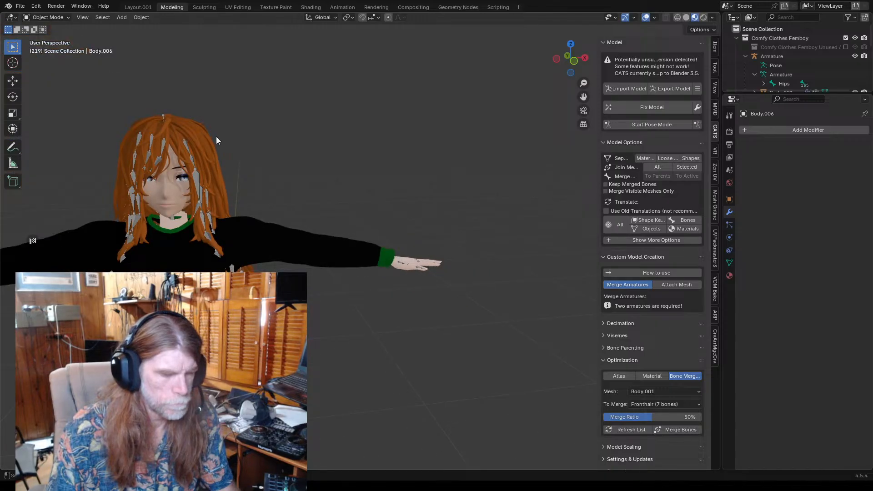
scroll(223, 141, down, 3)
scroll(272, 193, up, 4)
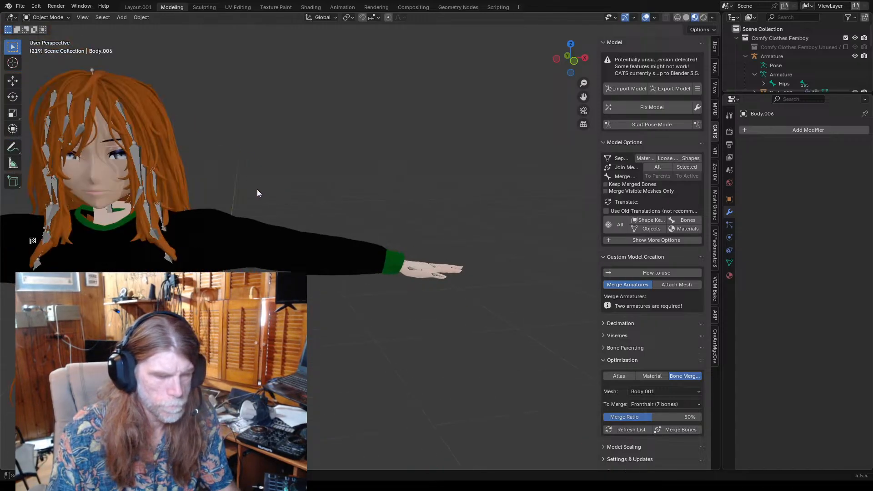
mouse_move(255, 166)
middle_down()
mouse_move(243, 162)
mouse_move(268, 162)
mouse_move(261, 153)
mouse_move(250, 167)
middle_up()
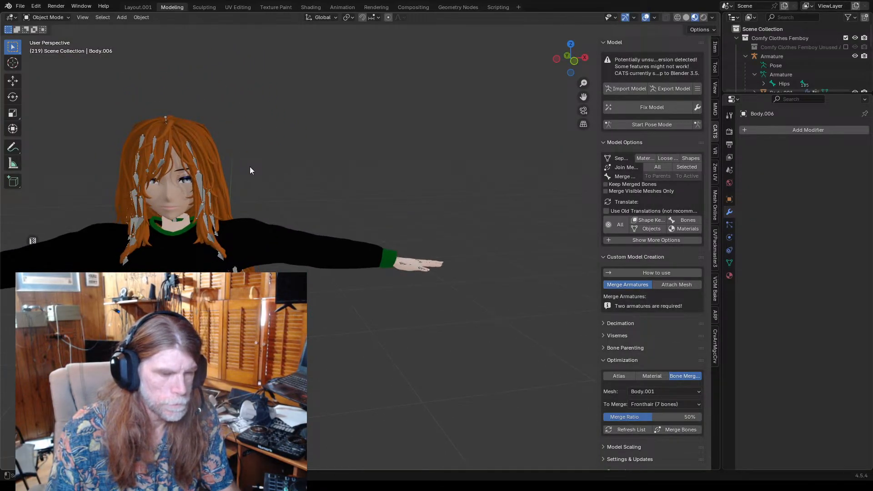
scroll(250, 166, down, 2)
scroll(175, 169, down, 2)
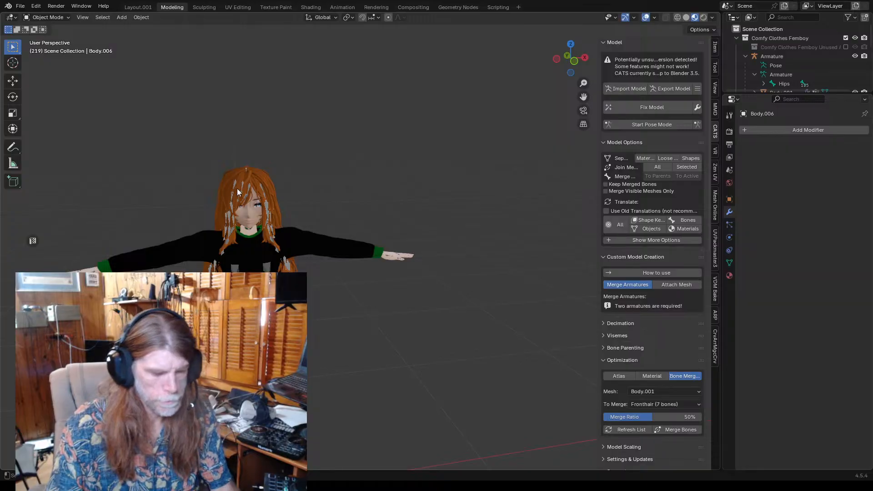
shift+middle_drag(216, 195, 239, 127)
scroll(241, 155, up, 2)
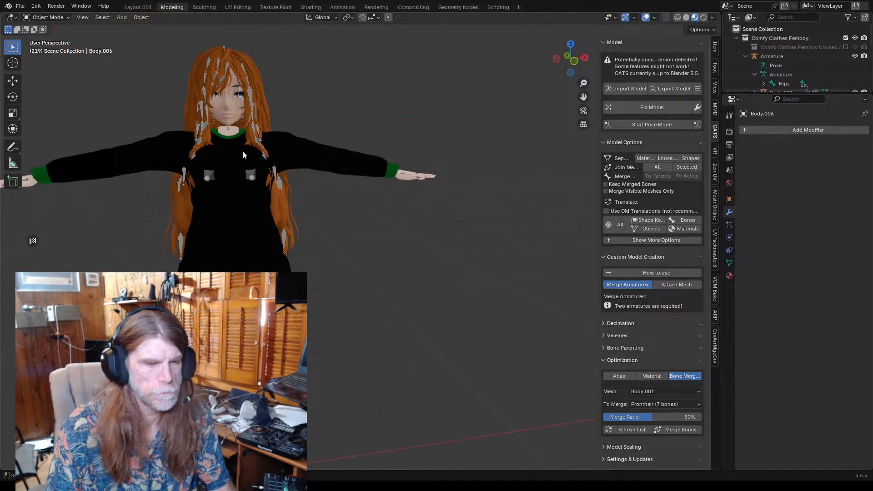
- Select the Hands, Feet, Collar Only mesh and examine its fit against the sweater's collar and cuffs
click(224, 134)
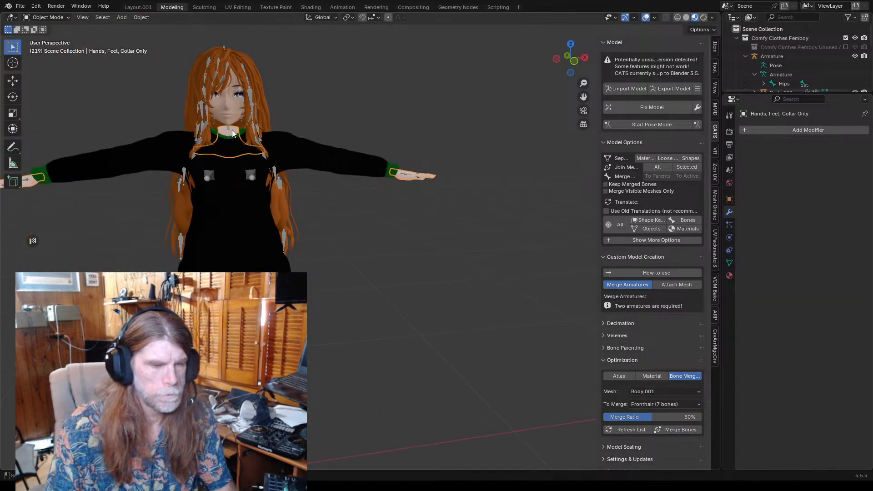
scroll(233, 130, down, 1)
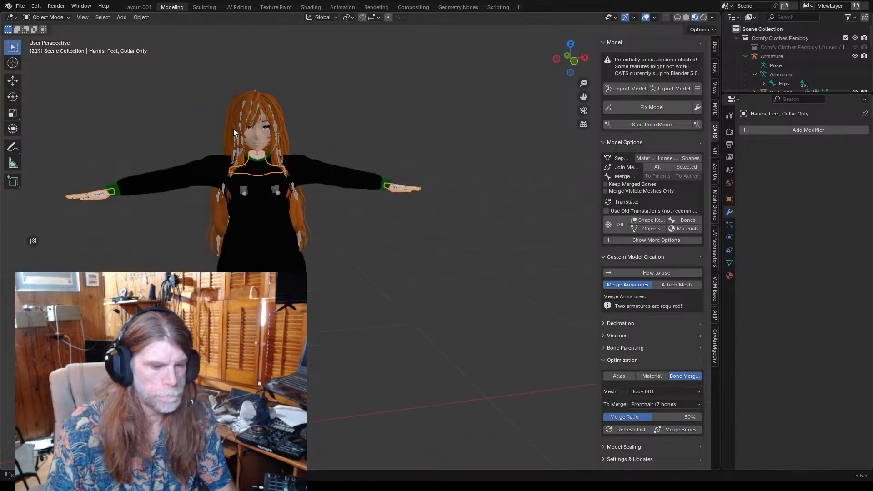
middle_drag(318, 263, 358, 249)
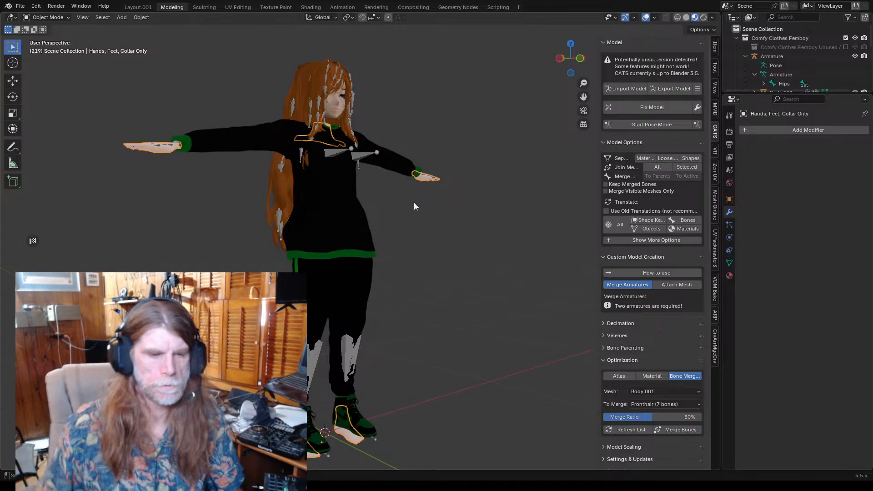
middle_drag(395, 177, 399, 213)
scroll(399, 211, up, 3)
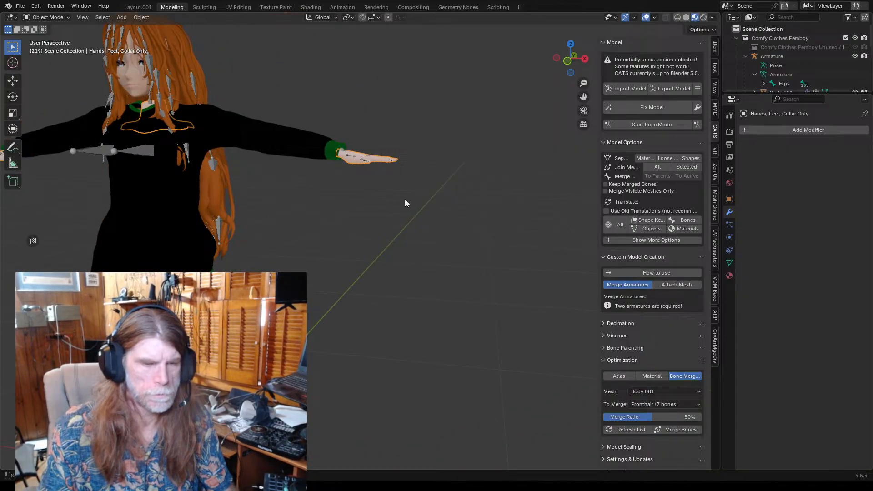
- Examine the full avatar from several distances and angles, checking the hands, collar, cuffs, sweater hem, trouser legs and feet
scroll(405, 203, down, 3)
scroll(359, 200, down, 2)
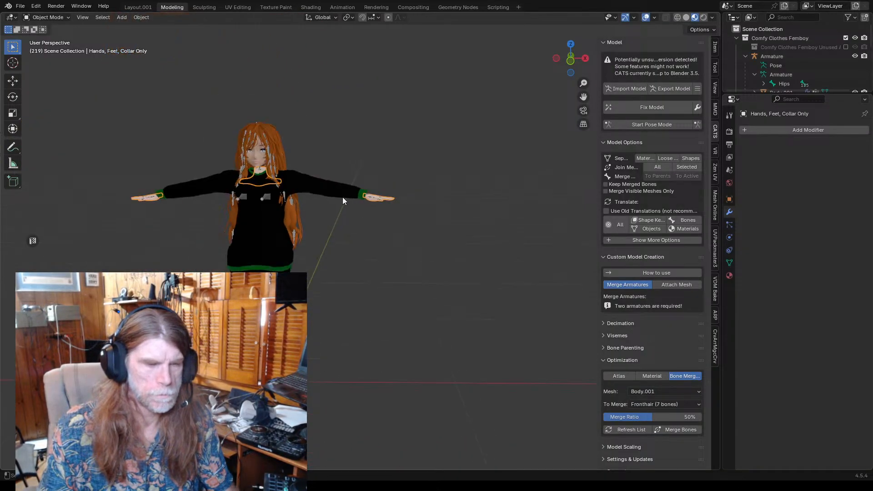
scroll(343, 200, up, 1)
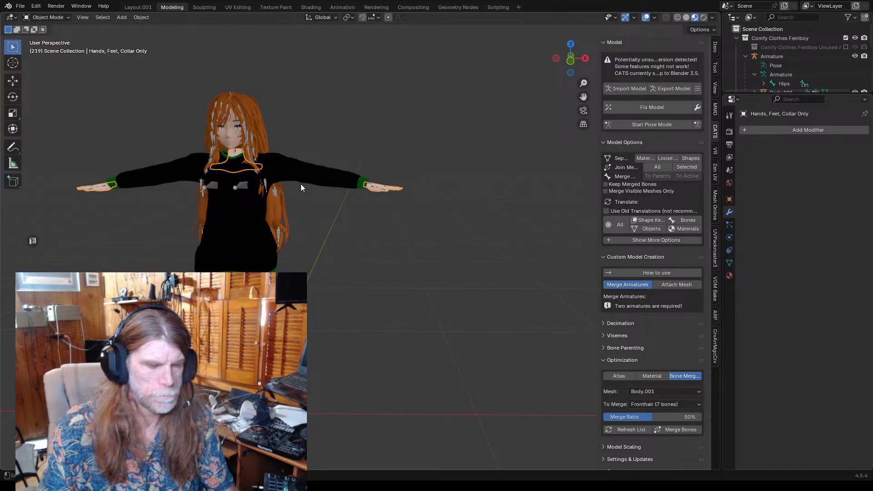
middle_drag(301, 184, 322, 231)
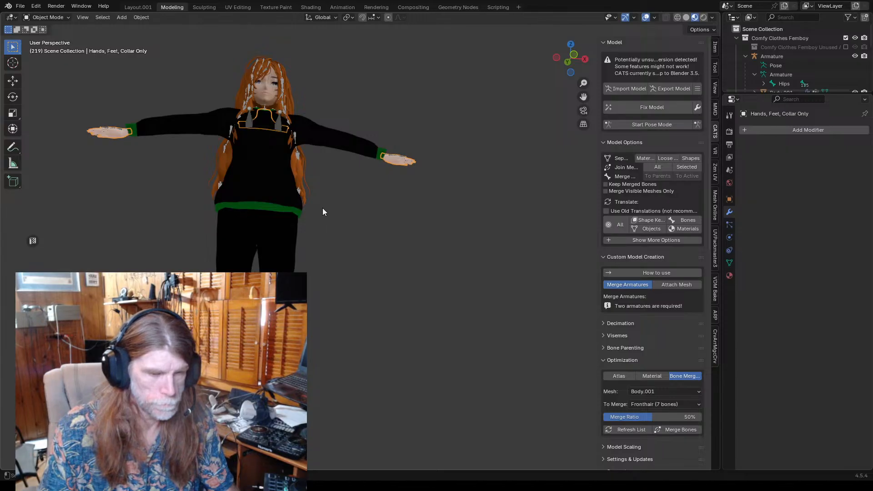
middle_drag(323, 208, 323, 210)
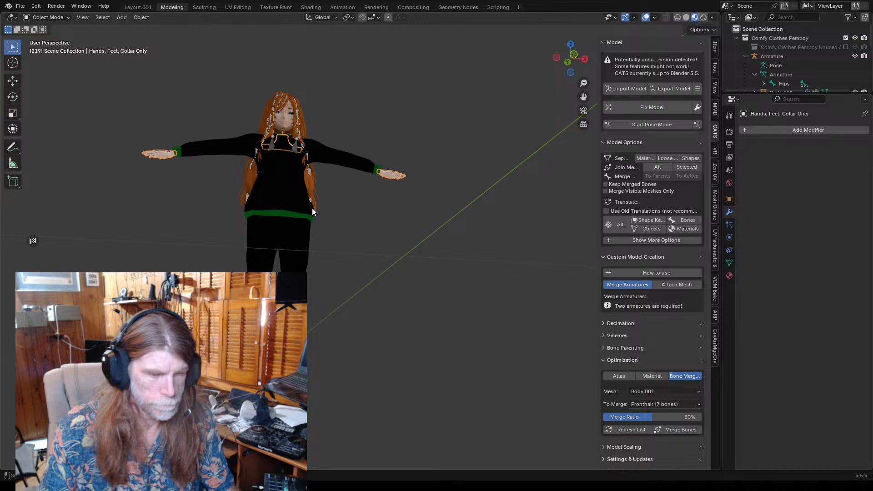
middle_drag(313, 208, 340, 260)
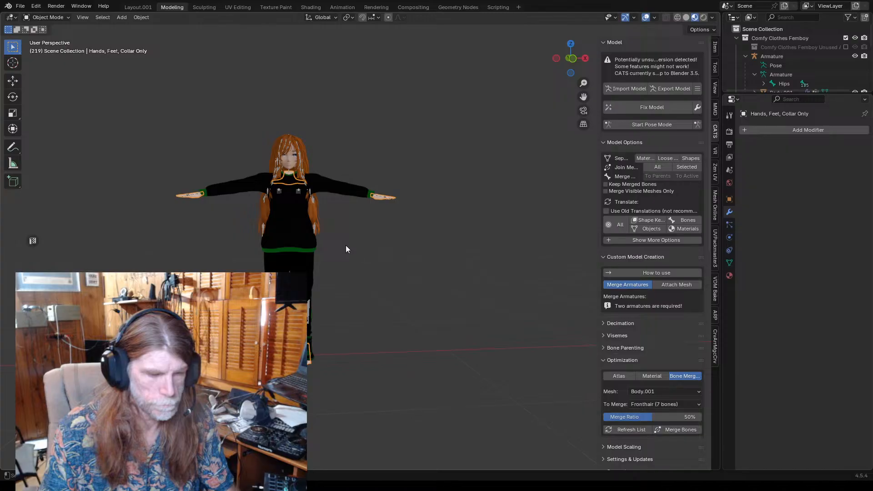
click(362, 247)
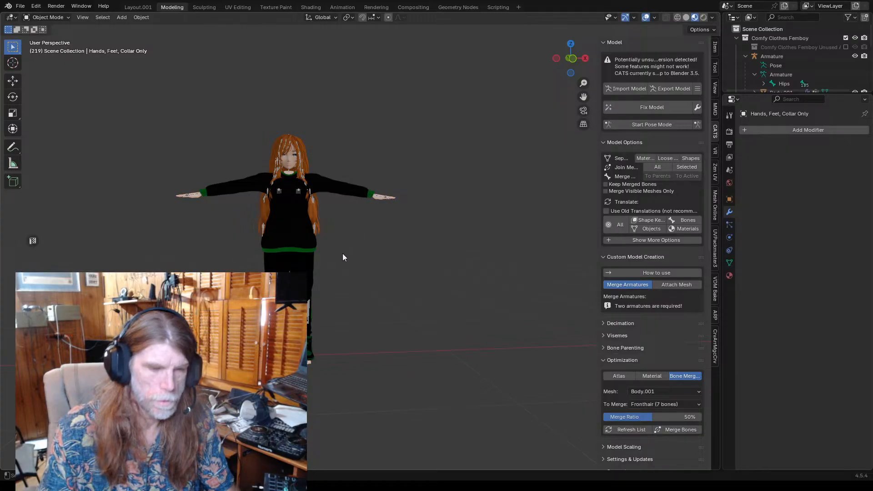
scroll(350, 226, up, 1)
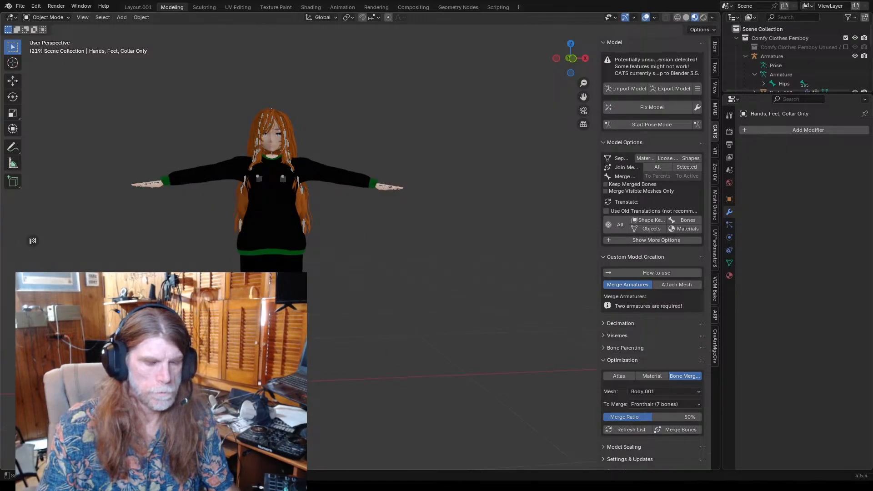
scroll(209, 220, up, 1)
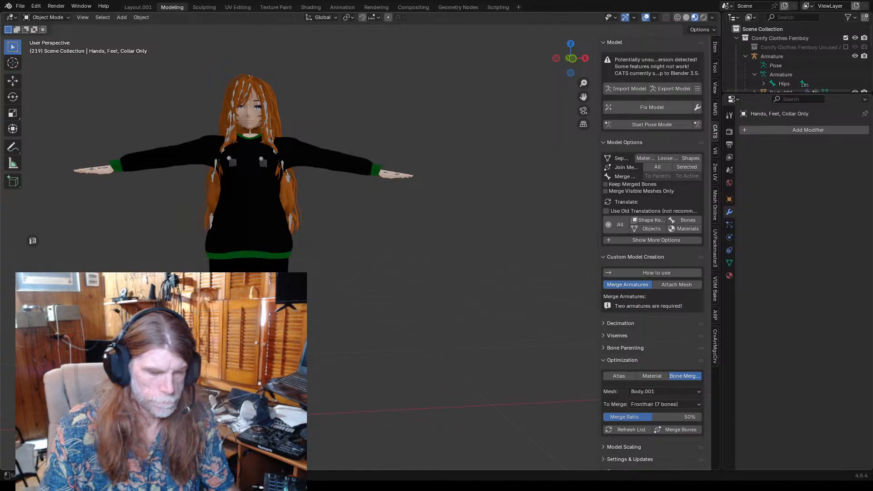
scroll(317, 389, up, 1)
scroll(326, 289, up, 3)
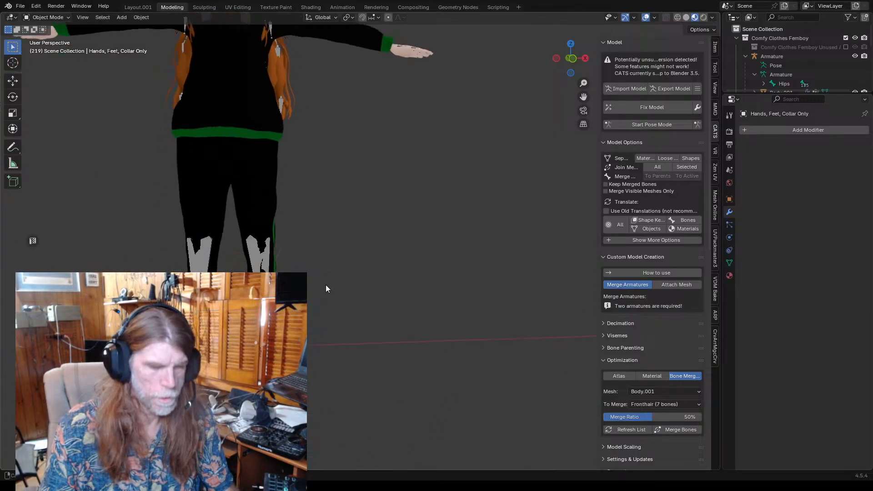
scroll(326, 285, down, 1)
scroll(309, 261, down, 3)
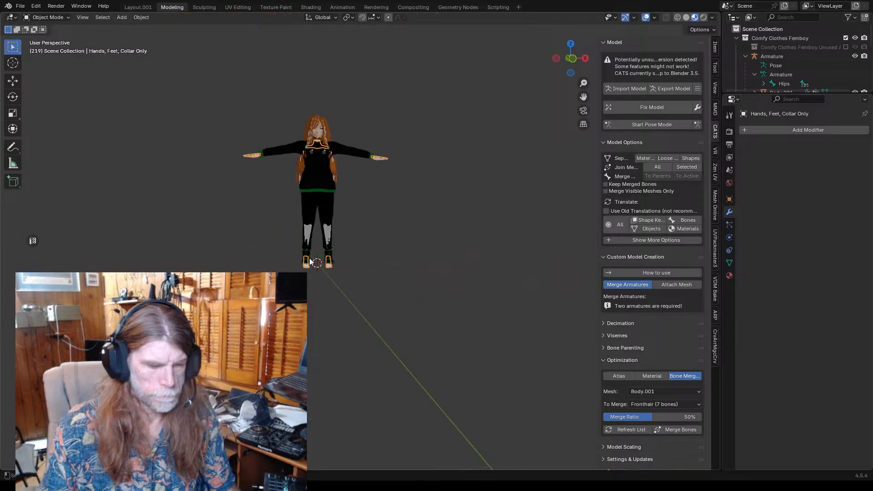
scroll(319, 227, up, 2)
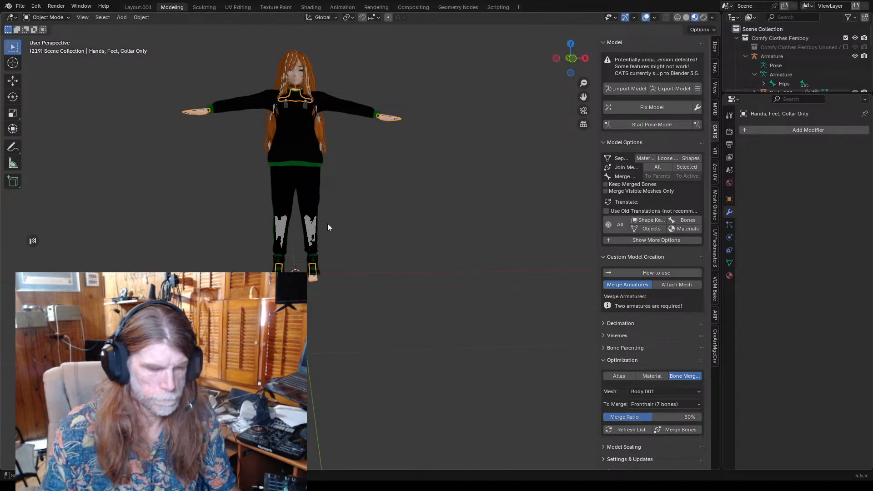
scroll(328, 230, up, 2)
scroll(324, 249, up, 2)
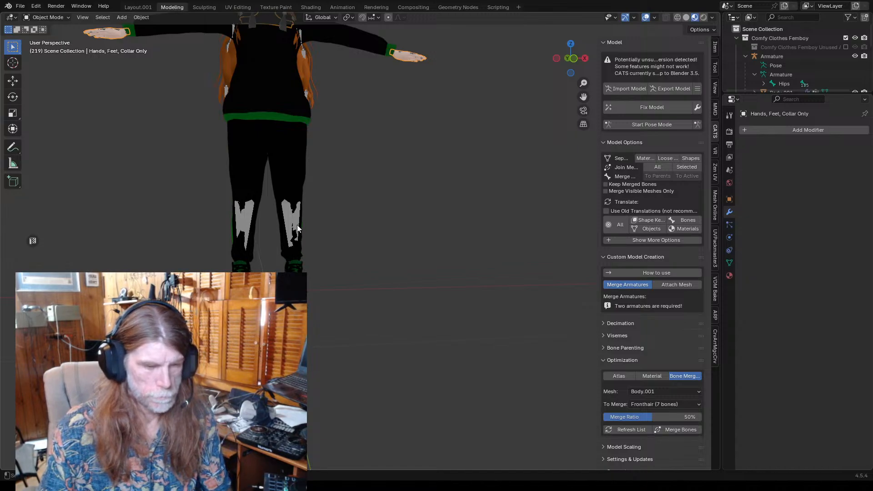
click(314, 197)
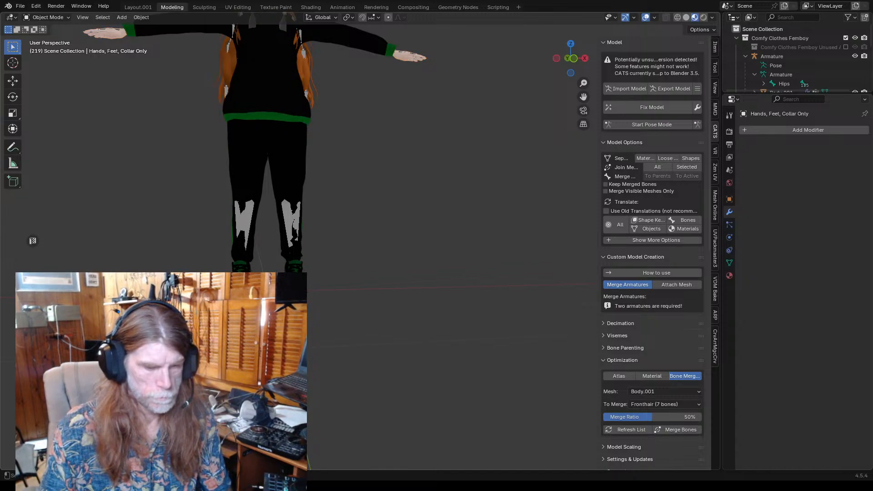
key(ctrl+z)
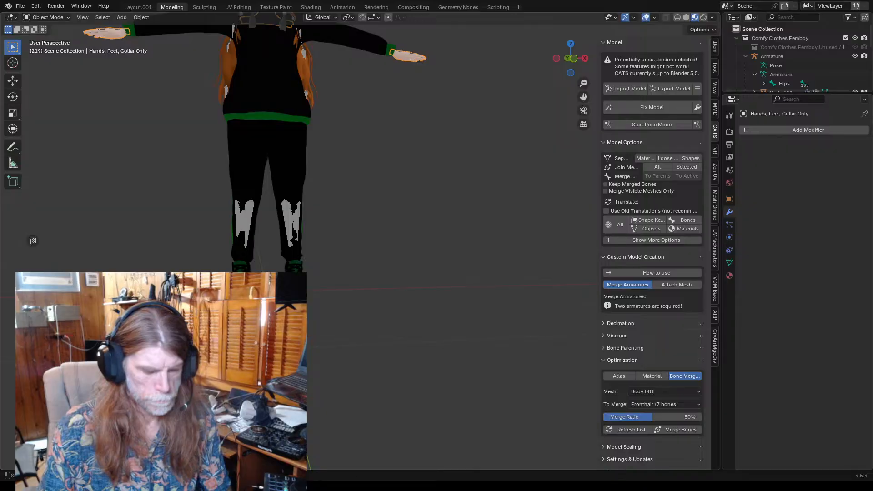
key(g)
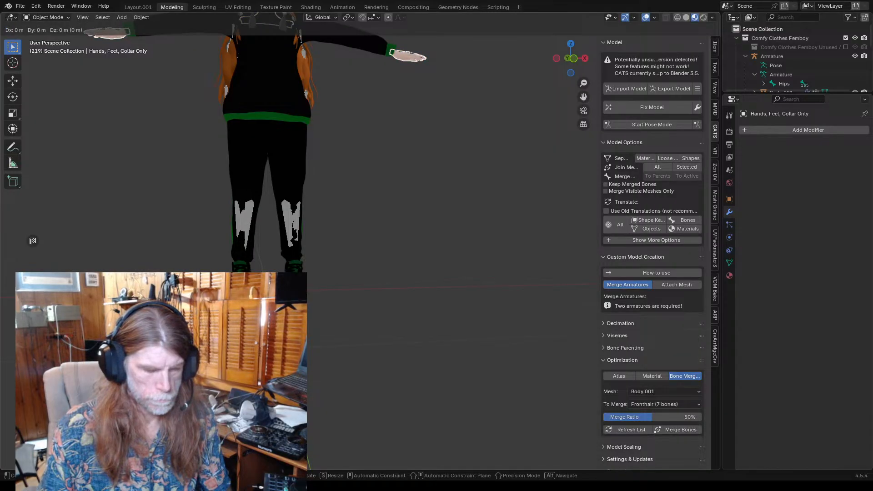
key(z)
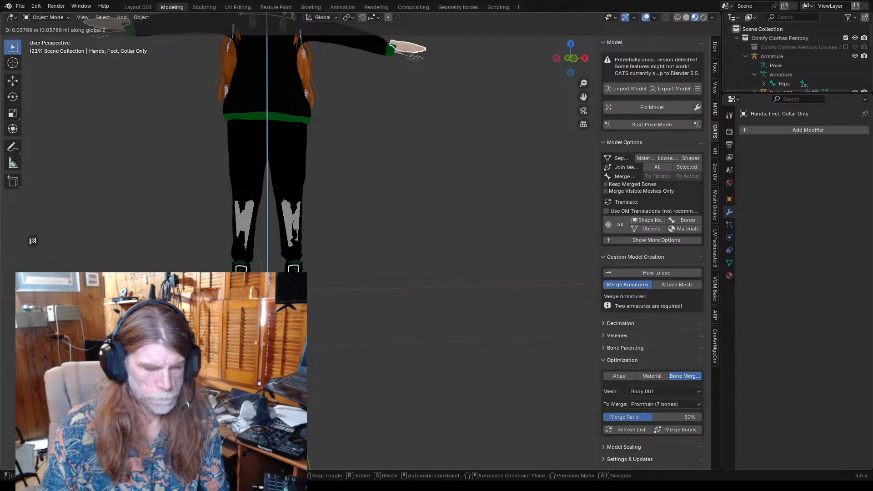
right_click(319, 297)
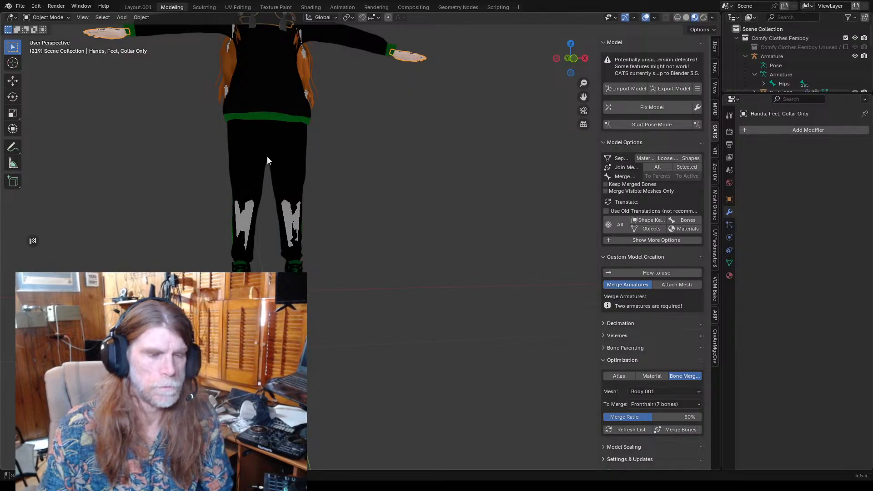
- Snap the Hands, Feet, Collar Only mesh to the 3D cursor
right_click(261, 262)
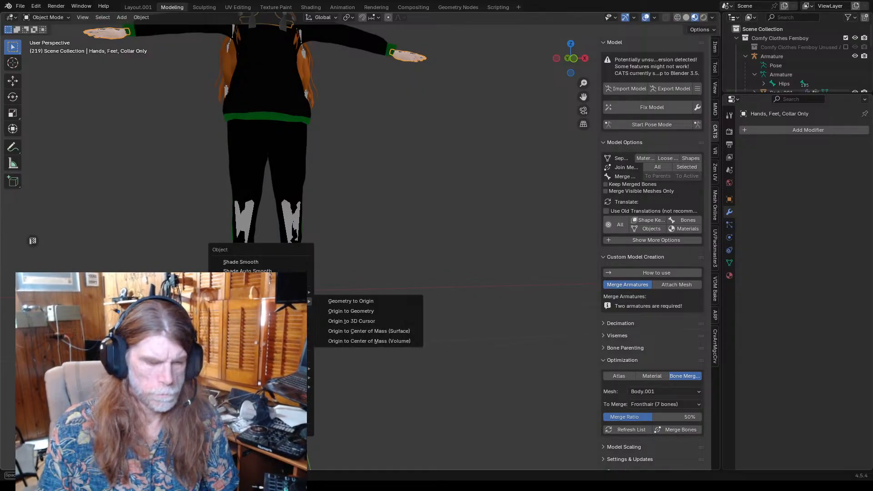
mouse_move(261, 301)
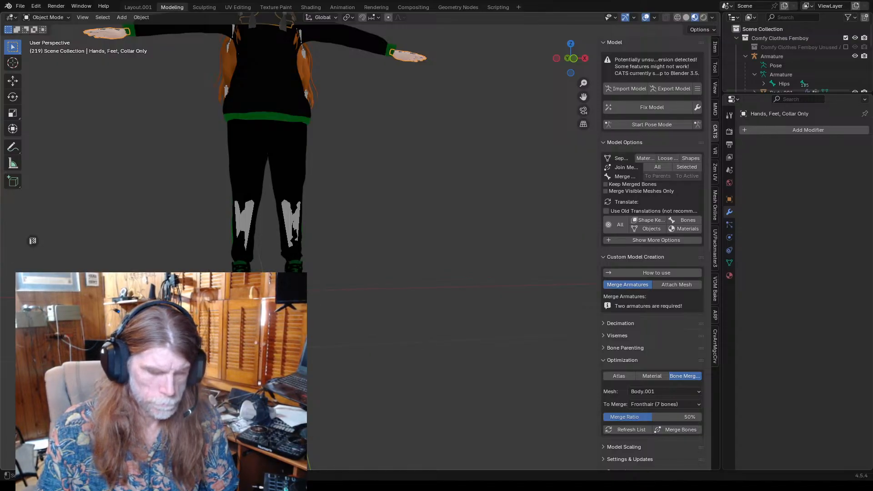
right_click(292, 264)
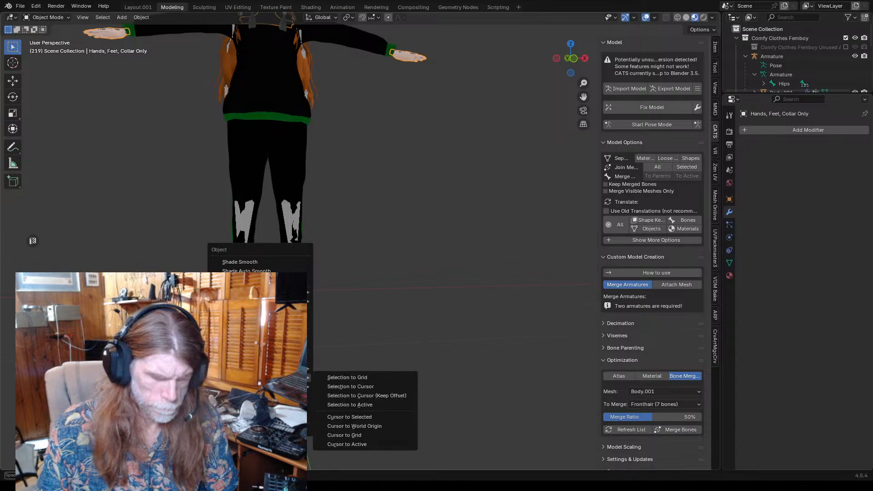
mouse_move(292, 387)
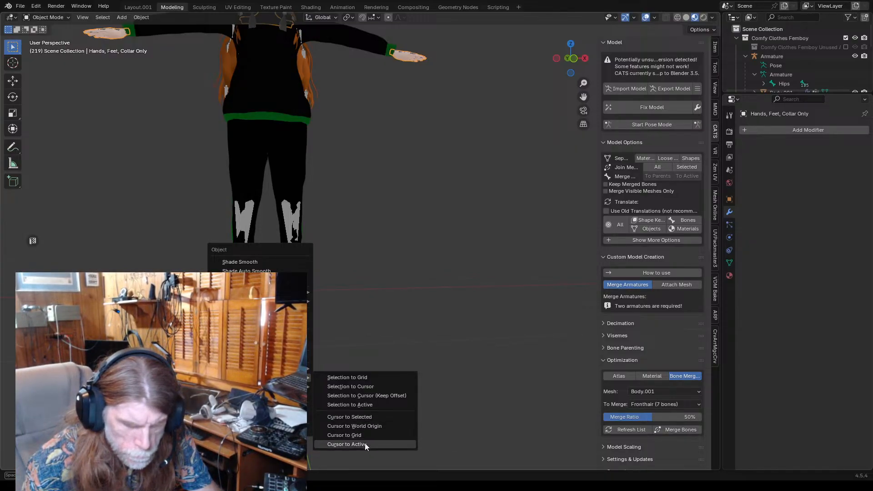
click(360, 386)
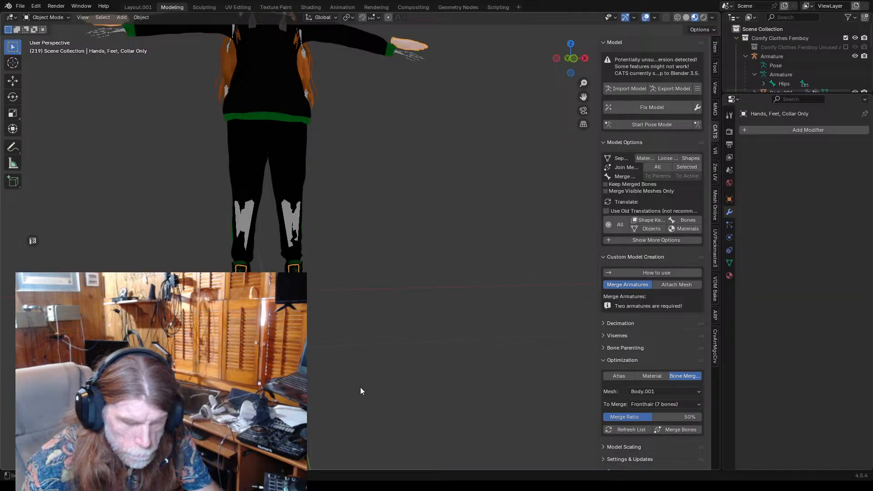
- Deselect the mesh and examine how its hands line up with the sweater cuffs and the hand bones
click(335, 344)
scroll(354, 364, down, 1)
middle_drag(354, 364, 328, 364)
scroll(346, 343, up, 2)
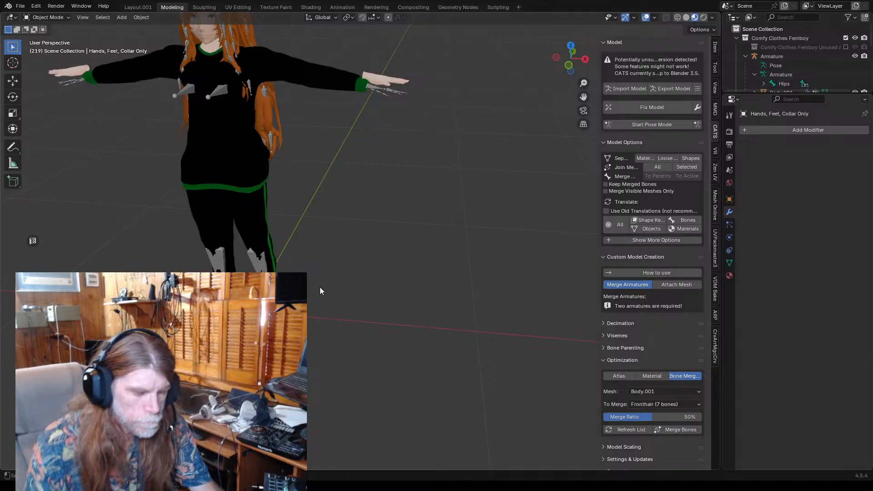
mouse_move(337, 263)
middle_down()
mouse_move(340, 341)
mouse_move(345, 289)
mouse_move(373, 263)
mouse_move(308, 230)
mouse_move(330, 264)
middle_up()
scroll(328, 254, up, 3)
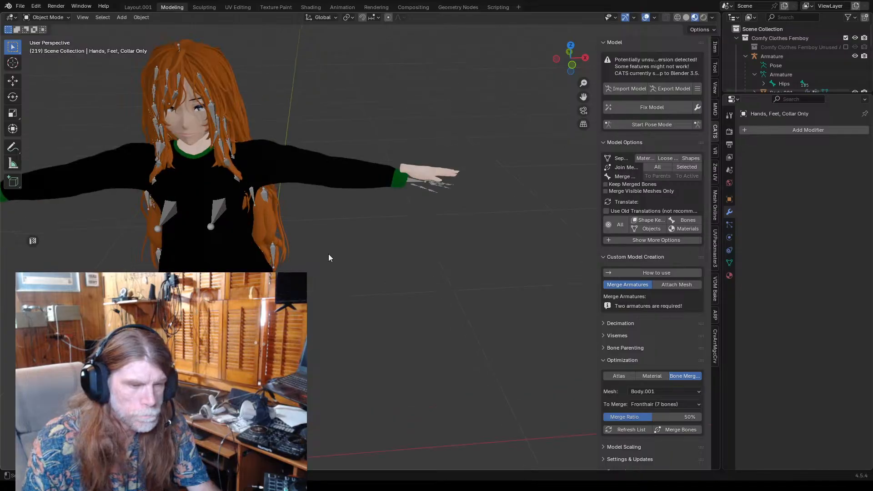
scroll(329, 255, up, 2)
mouse_move(384, 248)
middle_down()
mouse_move(346, 246)
mouse_move(366, 247)
middle_up()
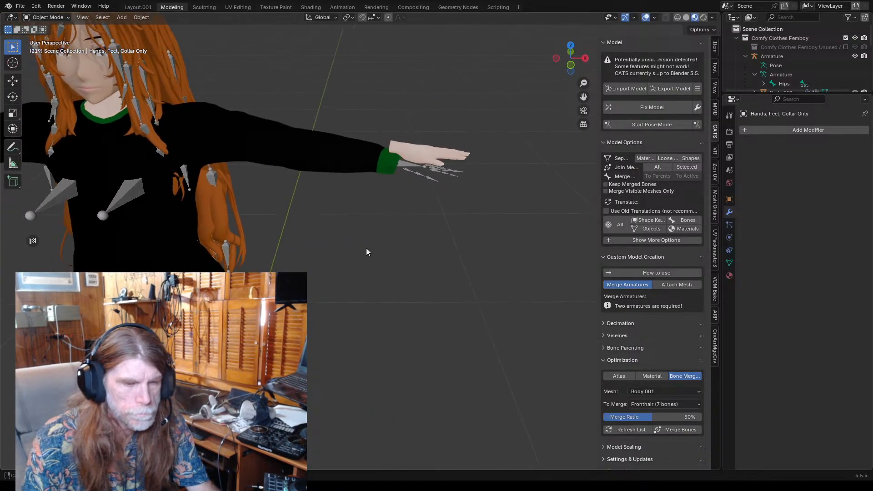
scroll(348, 258, down, 2)
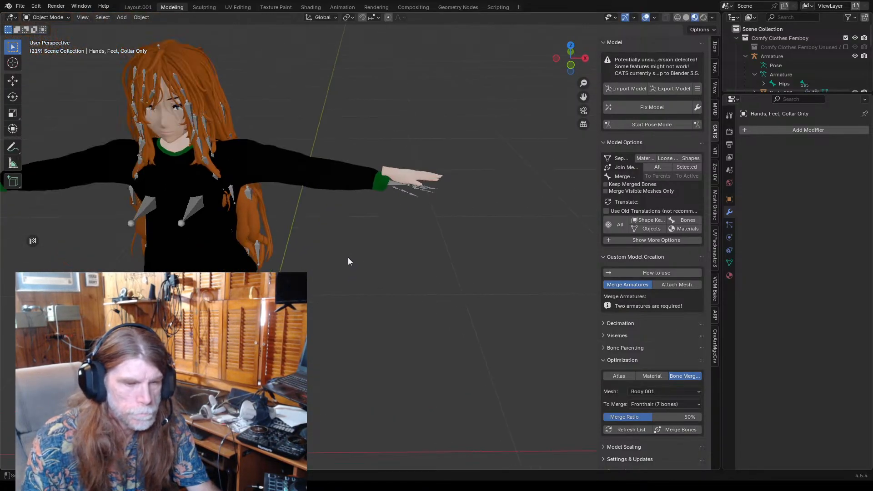
- Isolate the Hands, Feet, Collar Only mesh and the Armature by selecting and hiding all the other avatar objects
click(398, 177)
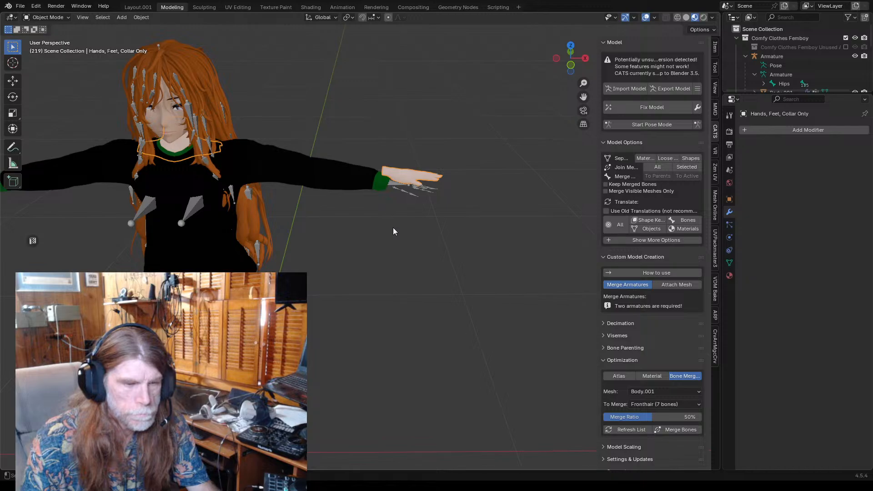
scroll(358, 228, down, 2)
scroll(356, 230, up, 1)
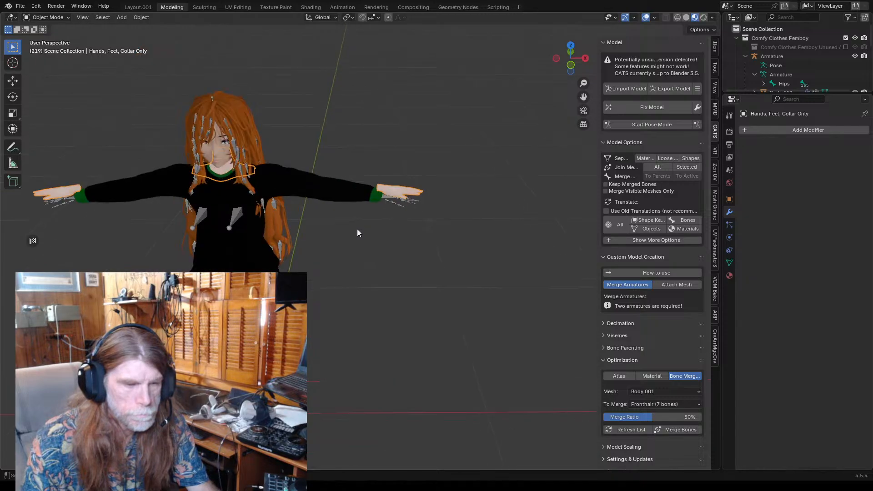
mouse_move(369, 241)
middle_down()
mouse_move(377, 202)
mouse_move(364, 245)
mouse_move(388, 250)
mouse_move(366, 228)
middle_up()
scroll(368, 215, up, 2)
click(391, 135)
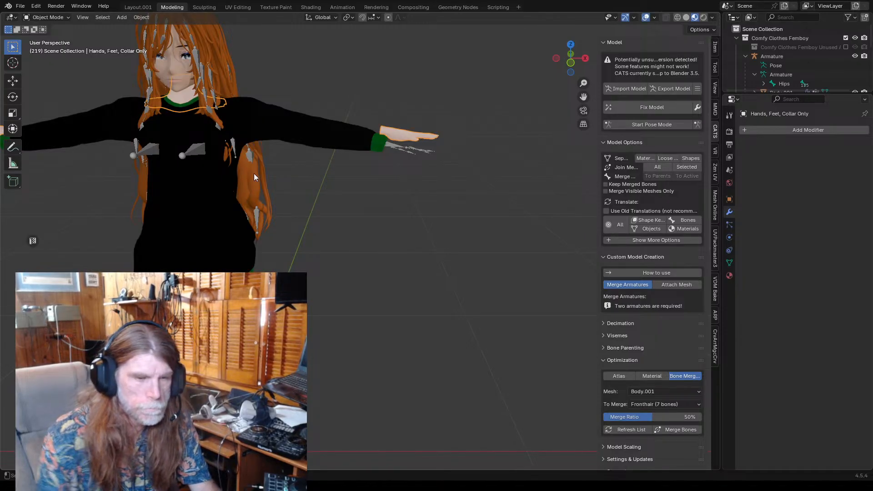
click(393, 147)
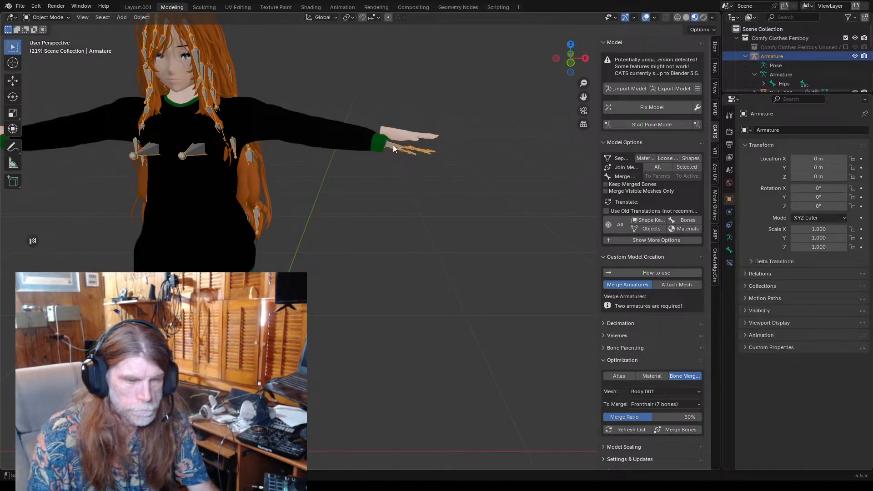
click(398, 130)
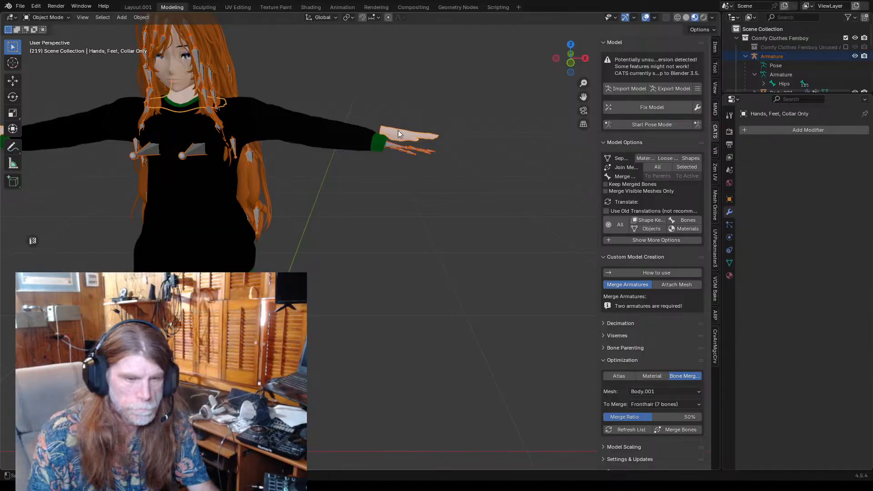
click(398, 130)
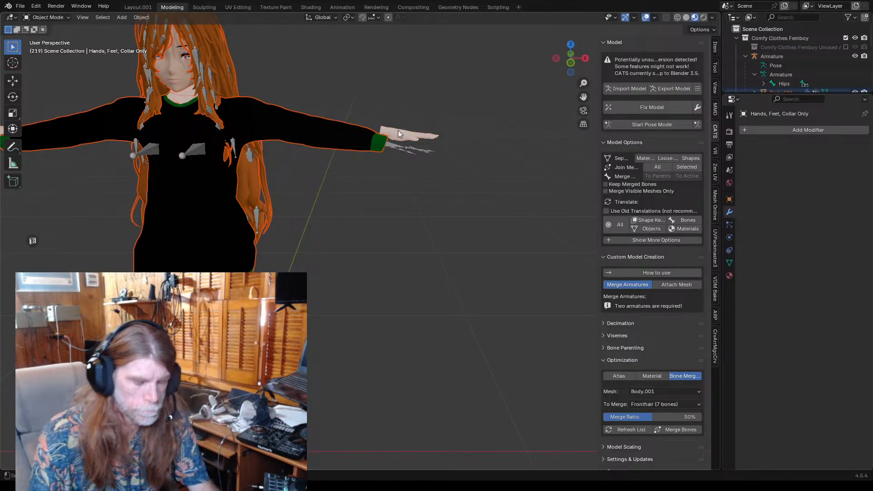
key(shift+h)
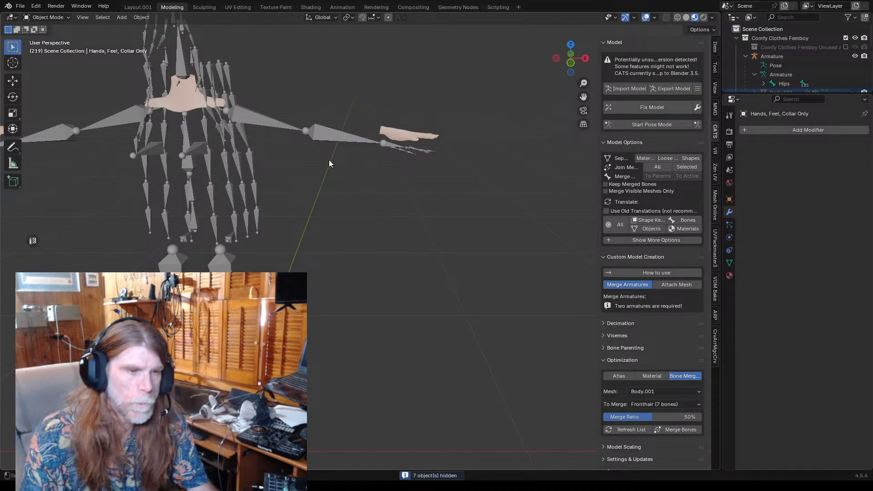
- Enter Edit Mode on the Hands, Feet, Collar Only mesh, enable X-ray and select both hands, mirroring the selection from one to the other
click(188, 98)
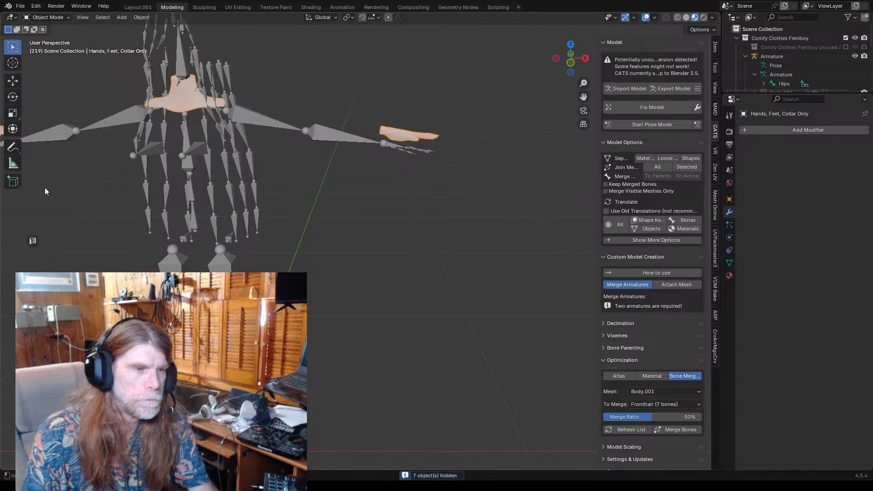
click(45, 18)
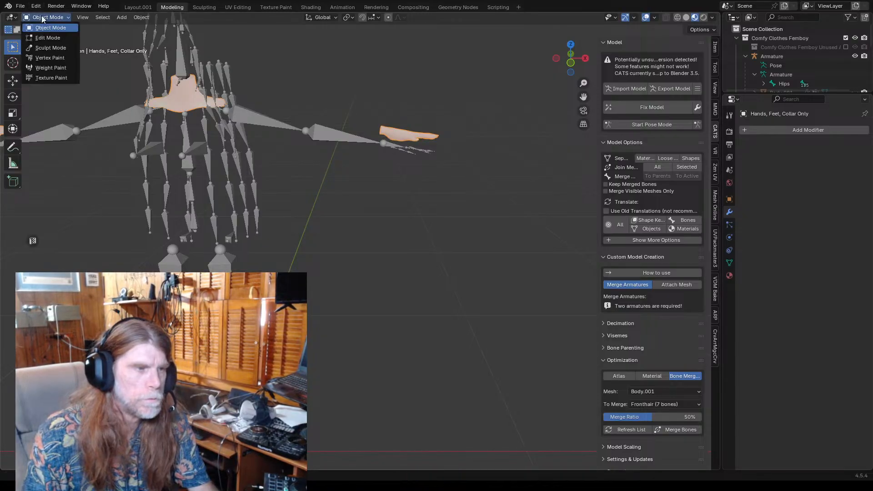
click(45, 38)
scroll(237, 160, down, 1)
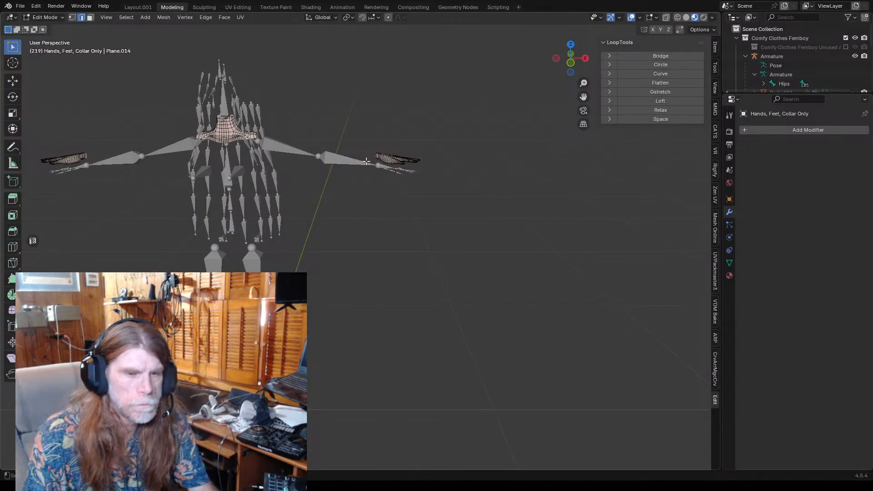
click(666, 18)
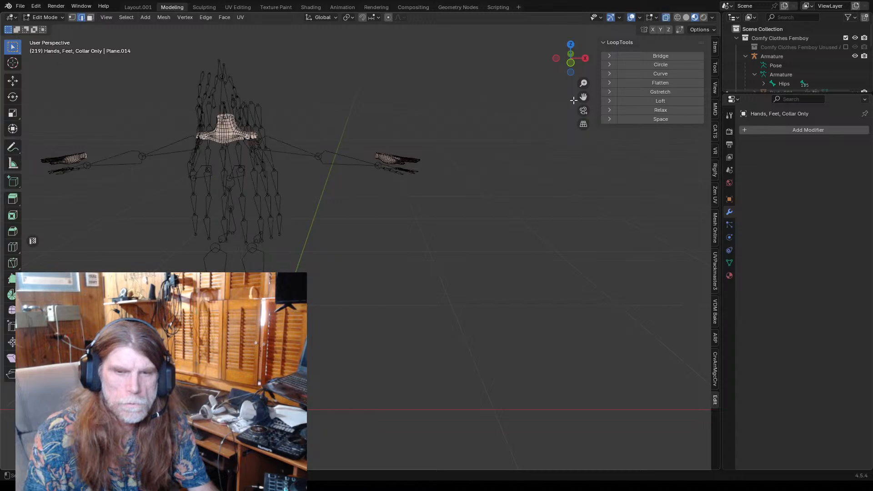
drag(366, 137, 421, 186)
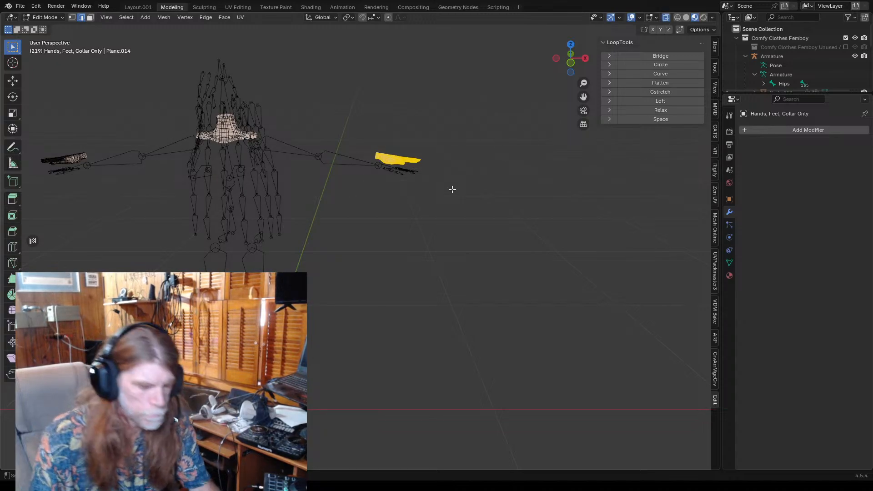
key(ctrl+shift+m)
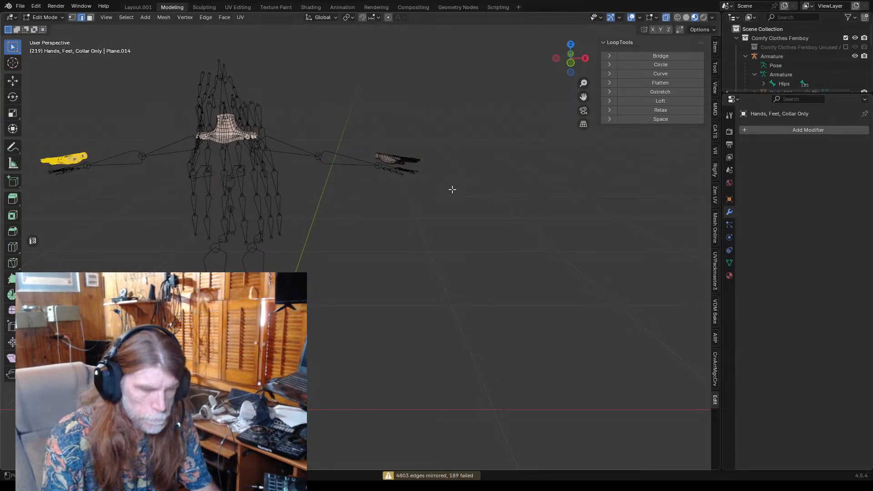
key(ctrl+shift+m)
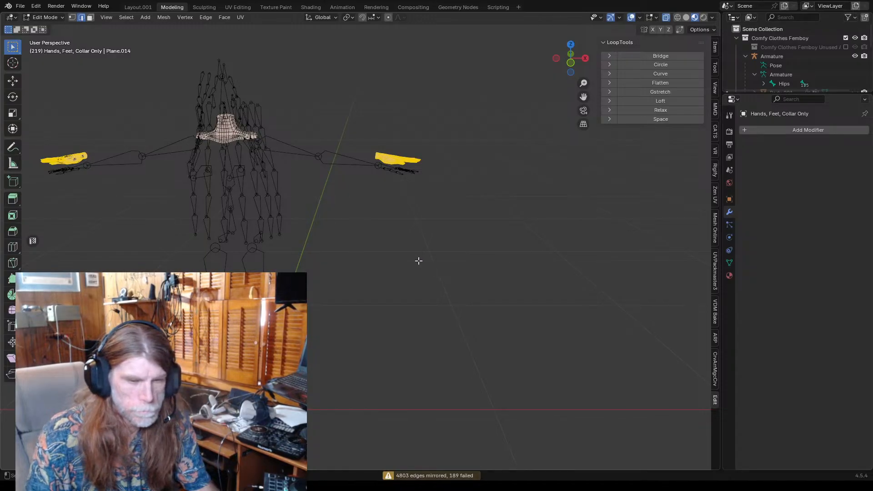
- Move both selected hands down along the global Z axis by about 0.036 m toward the hand bones
scroll(419, 261, up, 2)
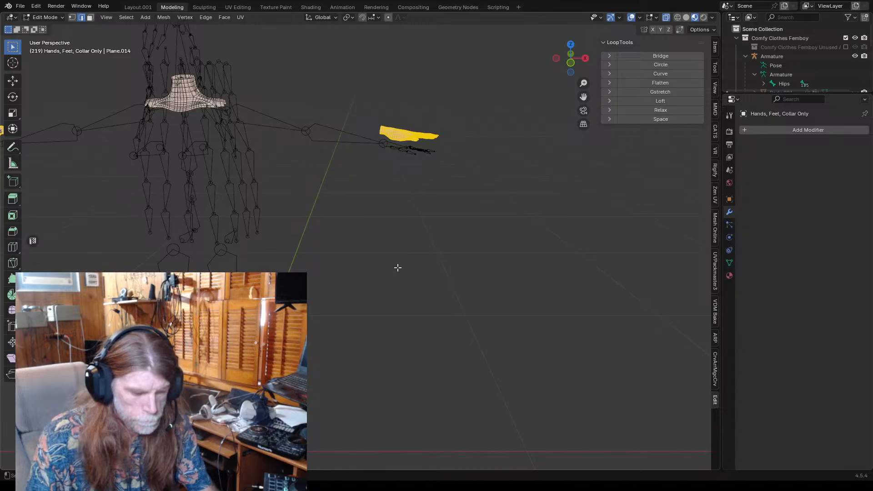
key(g)
key(z)
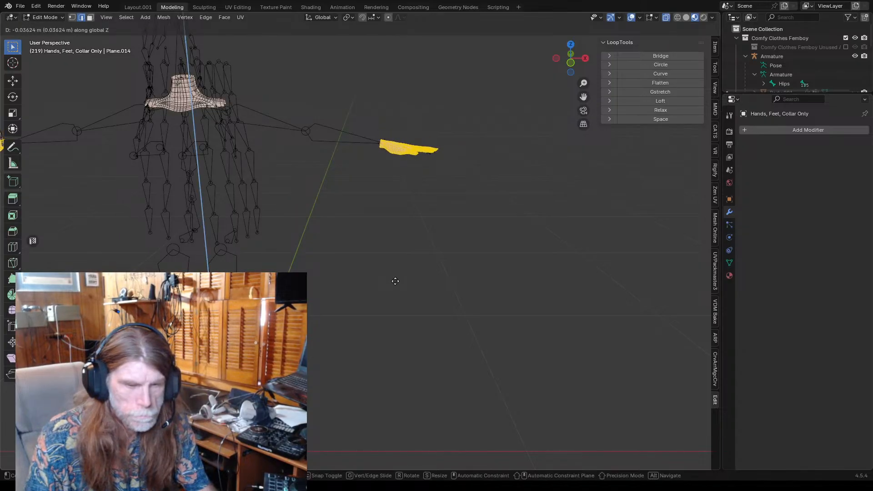
click(395, 281)
- Examine the moved hands against the hand bones from the right side and in perspective, looking for misplaced geometry
middle_drag(441, 265, 271, 275)
scroll(225, 260, up, 1)
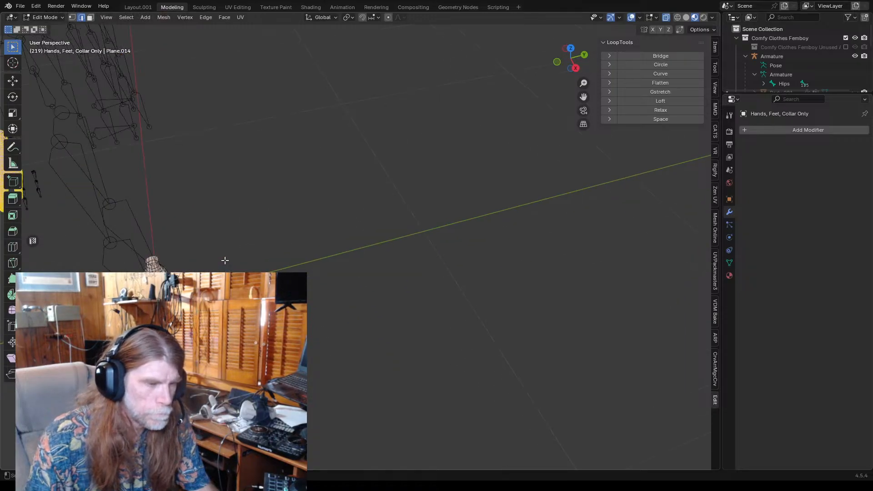
scroll(255, 225, down, 2)
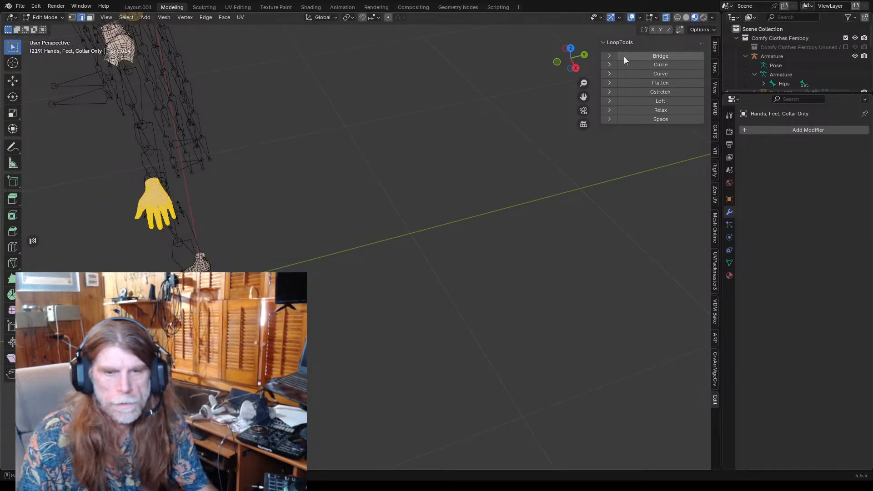
click(576, 68)
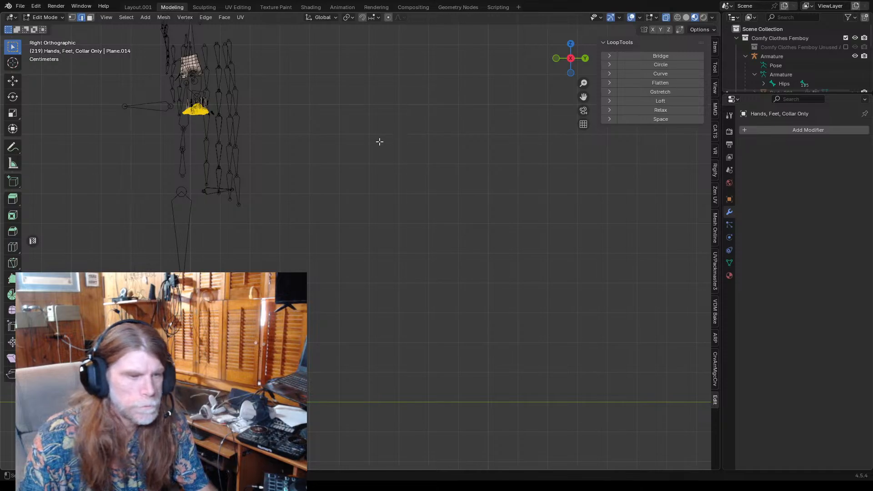
scroll(281, 151, down, 1)
scroll(281, 150, up, 1)
scroll(302, 141, up, 2)
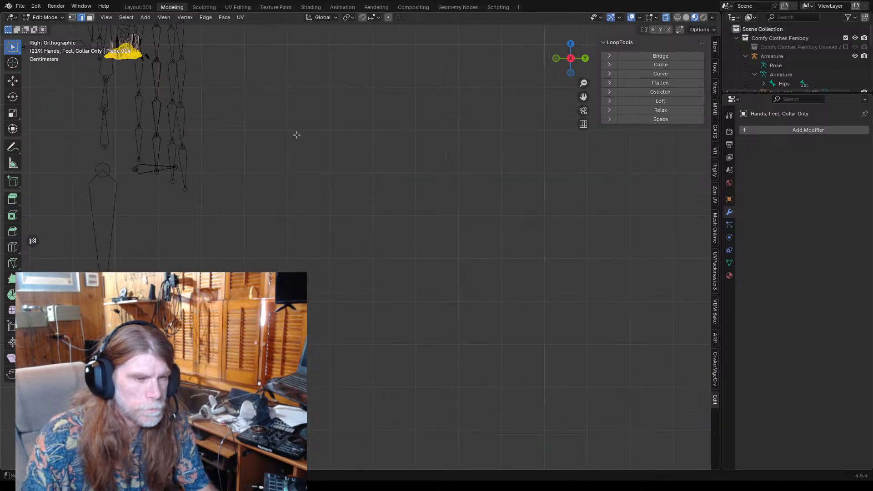
scroll(275, 137, up, 1)
shift+middle_drag(270, 131, 358, 263)
scroll(326, 236, up, 2)
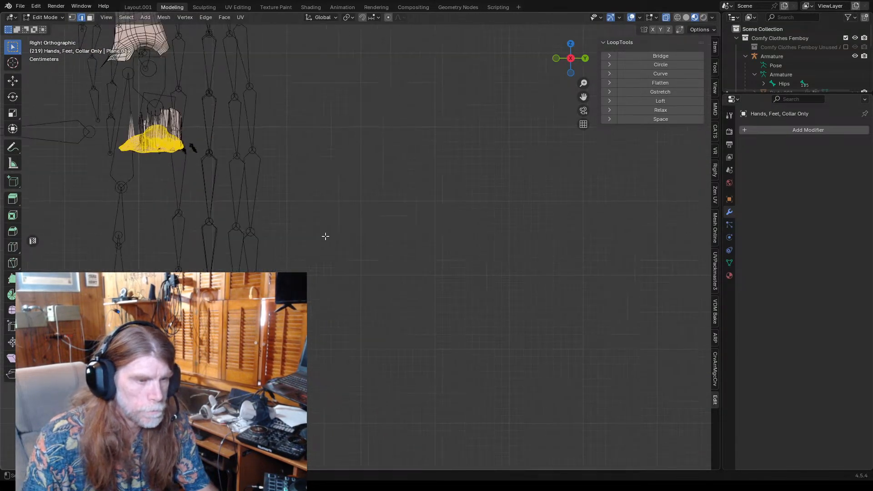
shift+middle_drag(279, 201, 367, 281)
scroll(362, 254, up, 2)
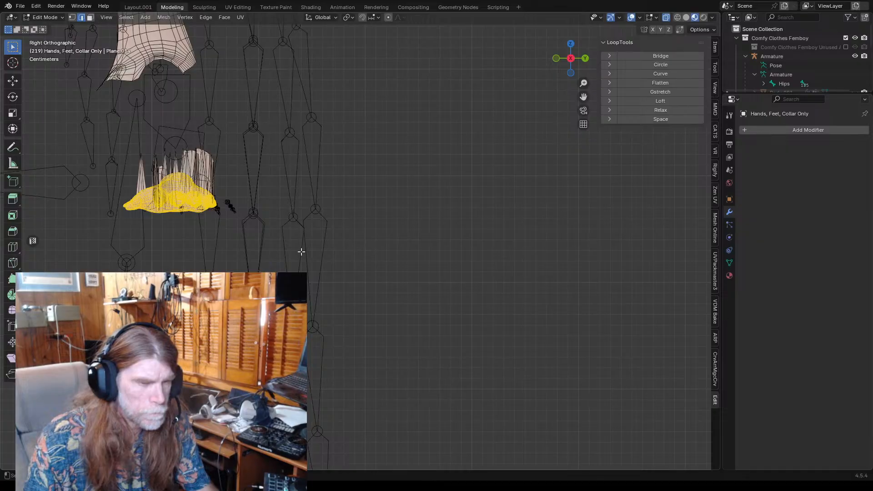
middle_drag(301, 252, 293, 273)
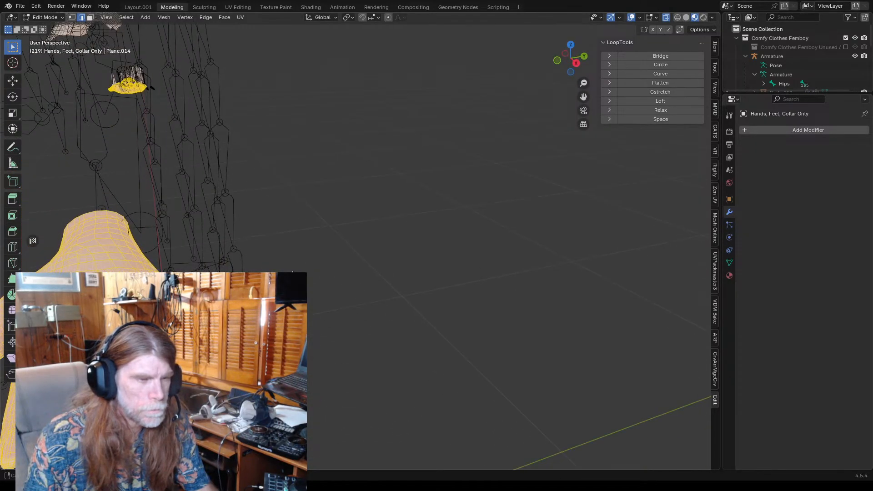
scroll(287, 246, down, 5)
middle_drag(340, 224, 259, 266)
- Undo the vertical move of the hands and deselect their geometry
key(ctrl+z)
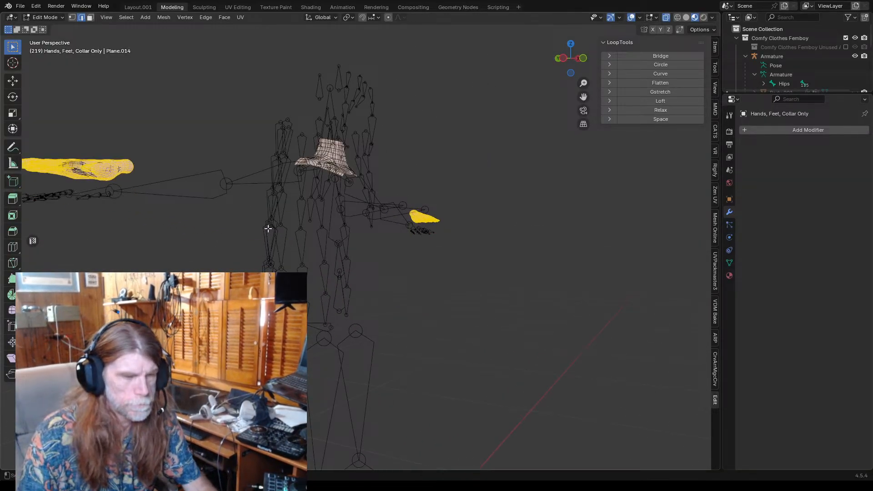
middle_drag(419, 216, 354, 238)
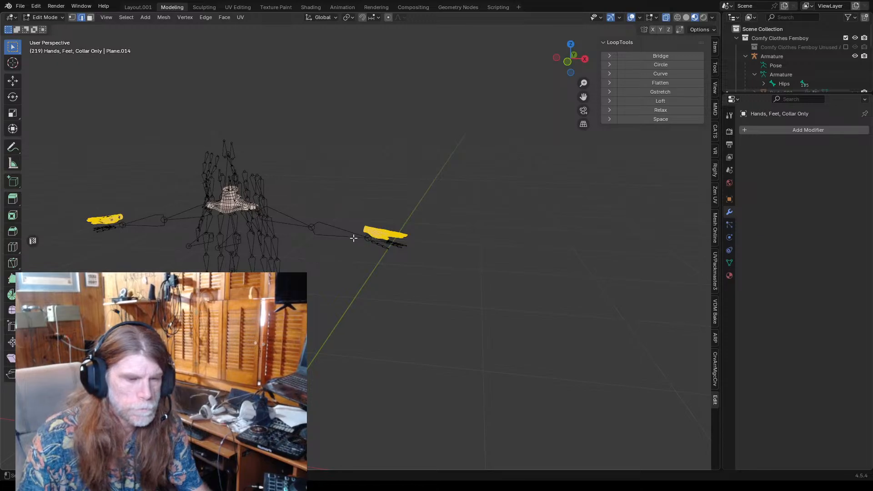
click(398, 181)
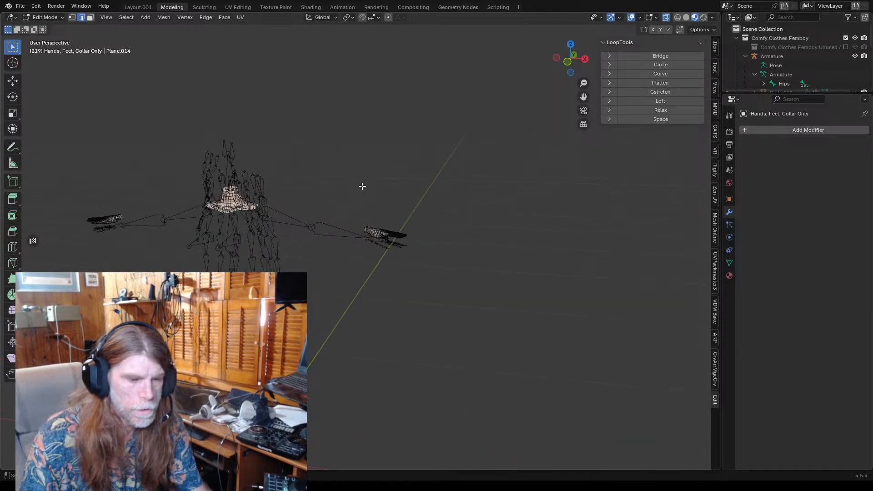
scroll(363, 187, down, 1)
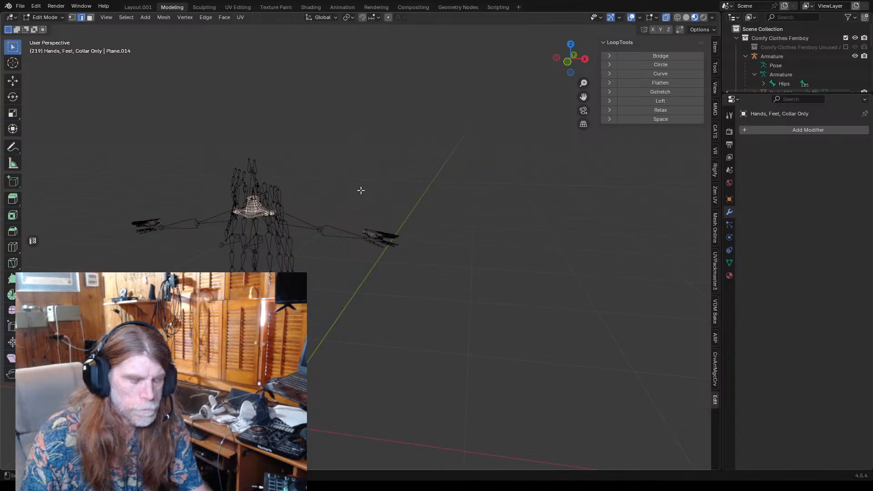
scroll(394, 190, up, 1)
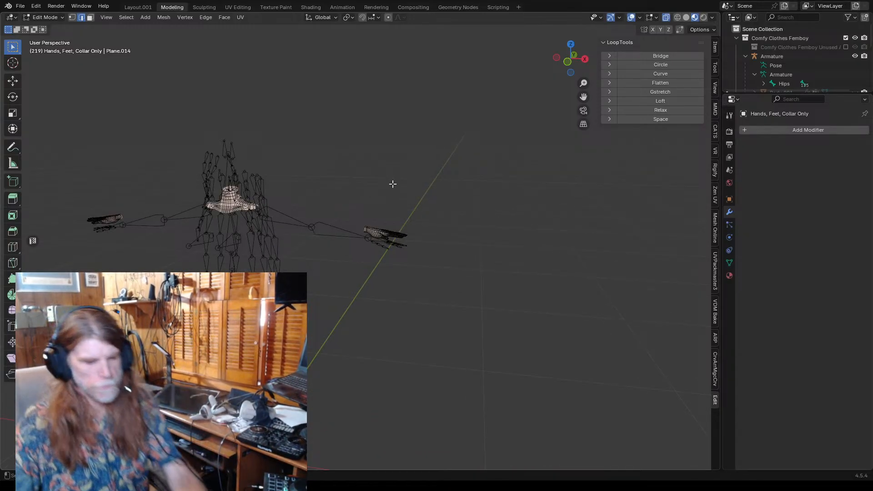
scroll(367, 238, down, 1)
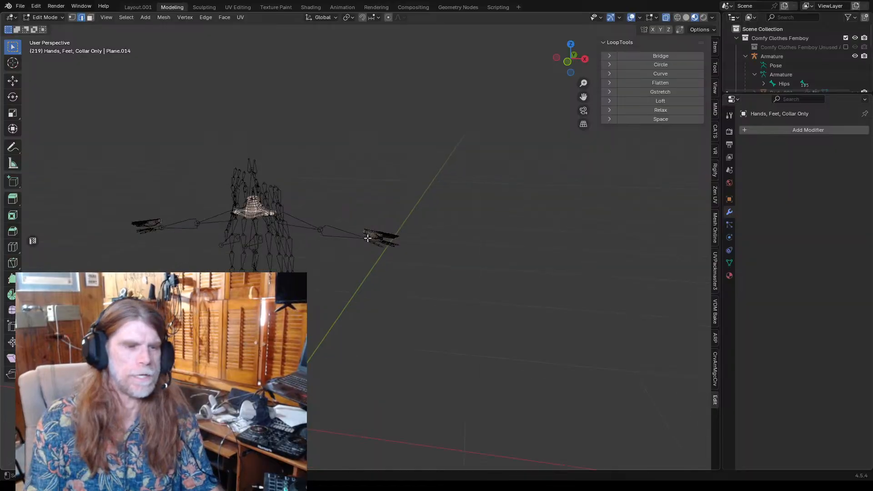
scroll(368, 238, up, 2)
middle_drag(318, 282, 355, 244)
scroll(354, 245, down, 3)
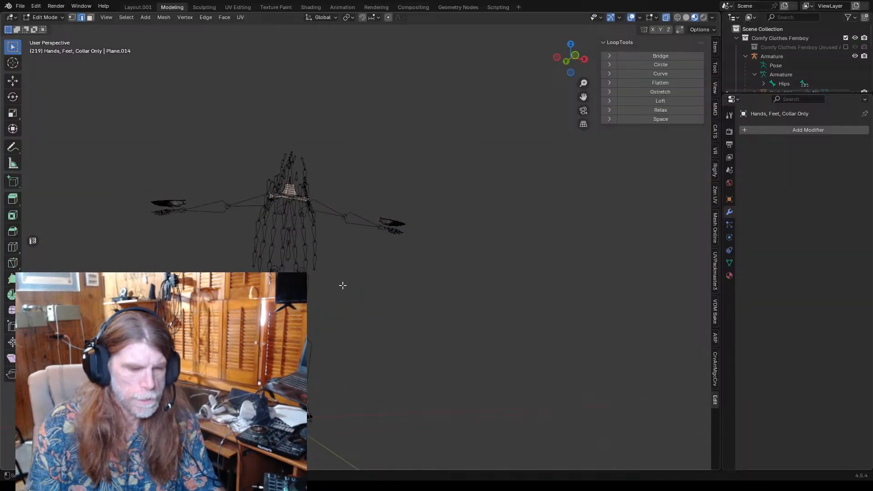
middle_drag(342, 275, 321, 277)
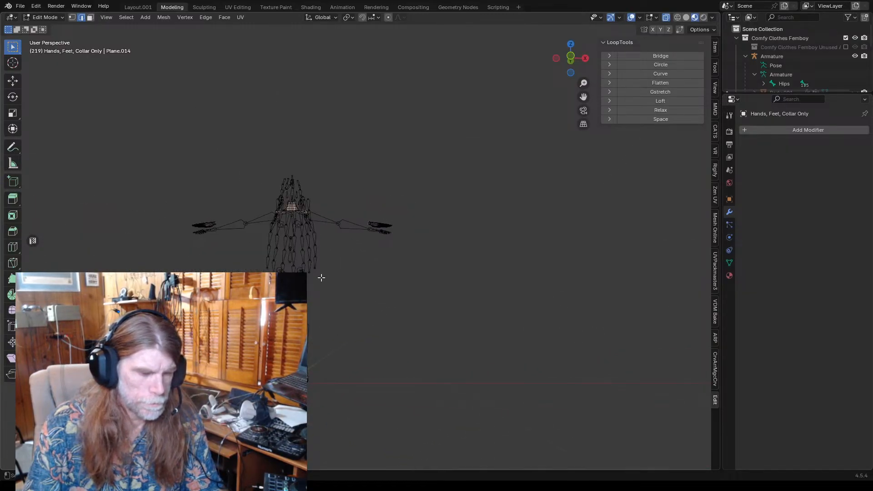
- Return to Object Mode and delete the Hands, Feet, Collar Only mesh
click(47, 18)
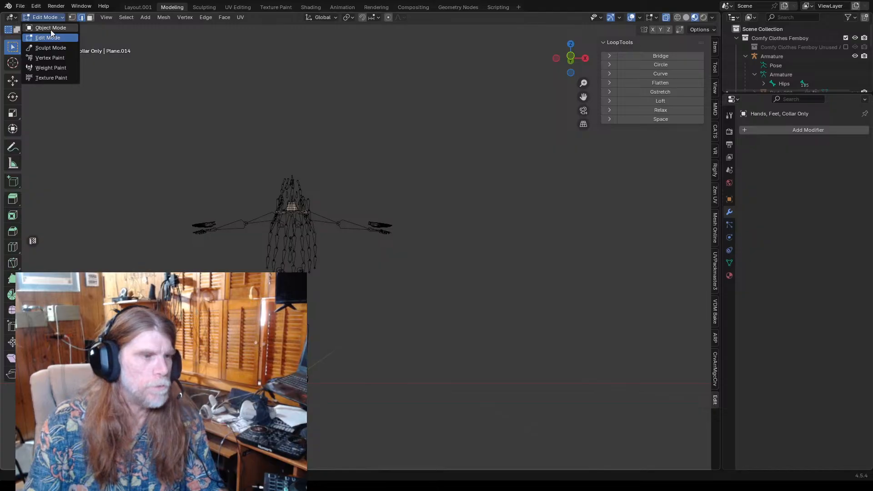
click(47, 25)
scroll(363, 253, up, 3)
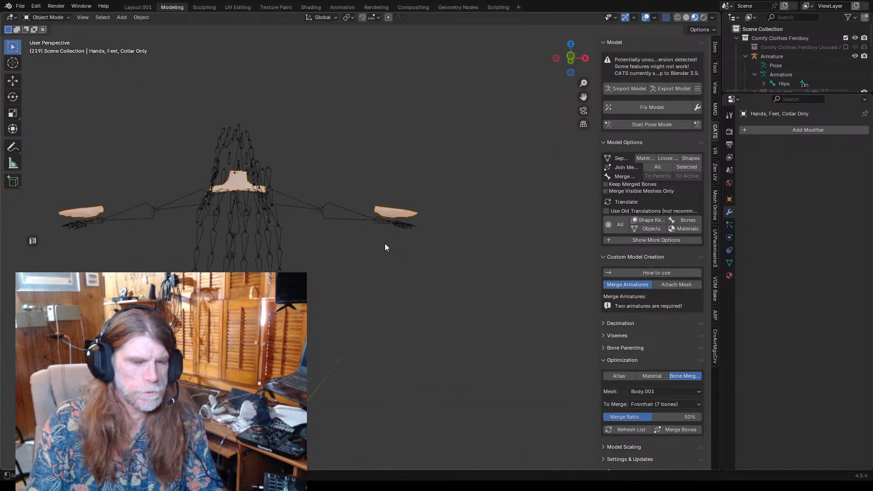
scroll(385, 243, down, 2)
scroll(373, 256, down, 2)
scroll(373, 256, up, 3)
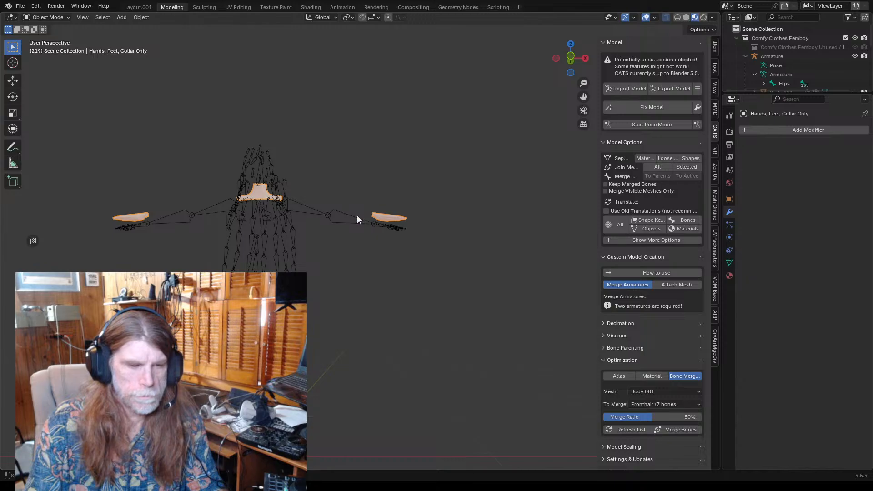
scroll(357, 216, down, 2)
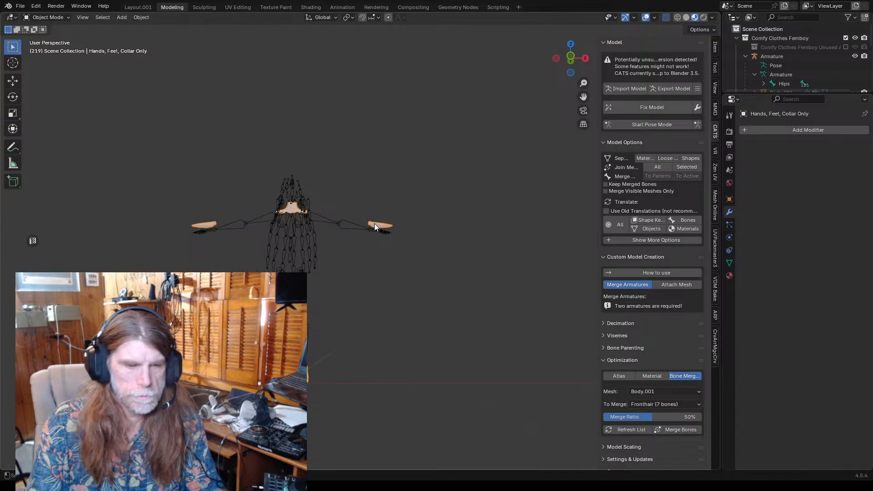
scroll(376, 224, up, 2)
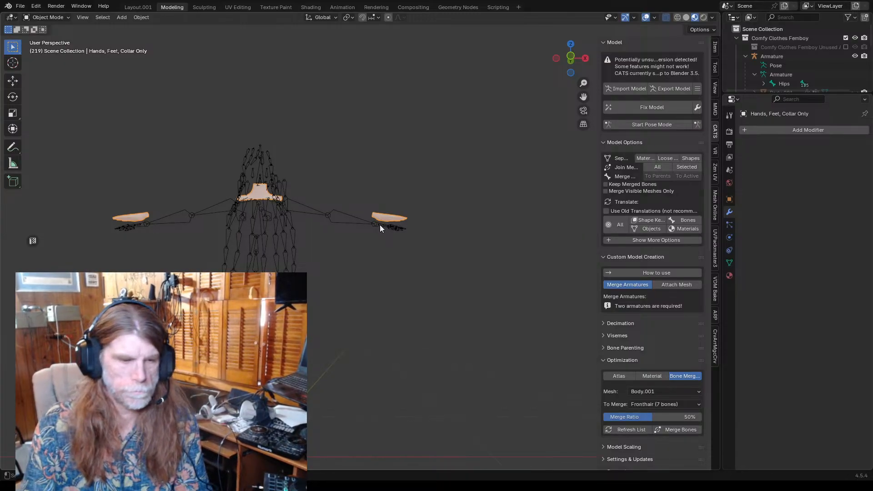
key(Delete)
- Enable the unused Comfy Clothes Femboy subcollection to show the Body Skin mesh, and check its fit on the armature
scroll(391, 219, down, 1)
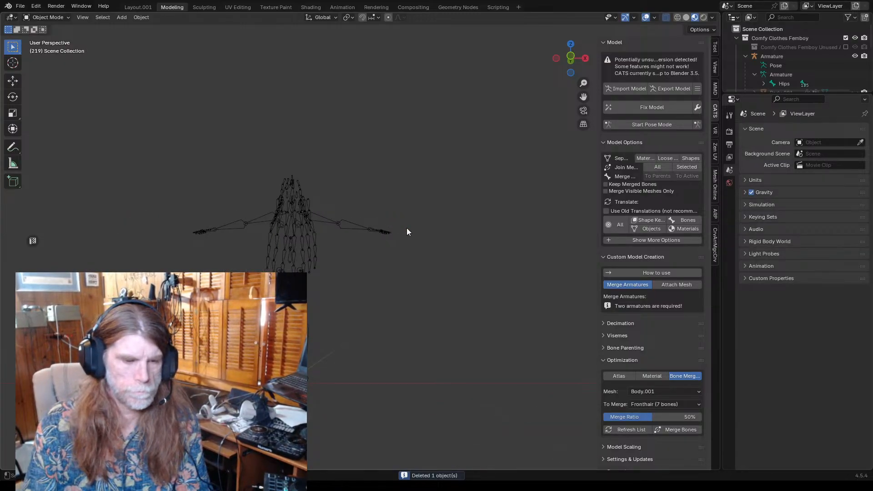
scroll(406, 228, down, 1)
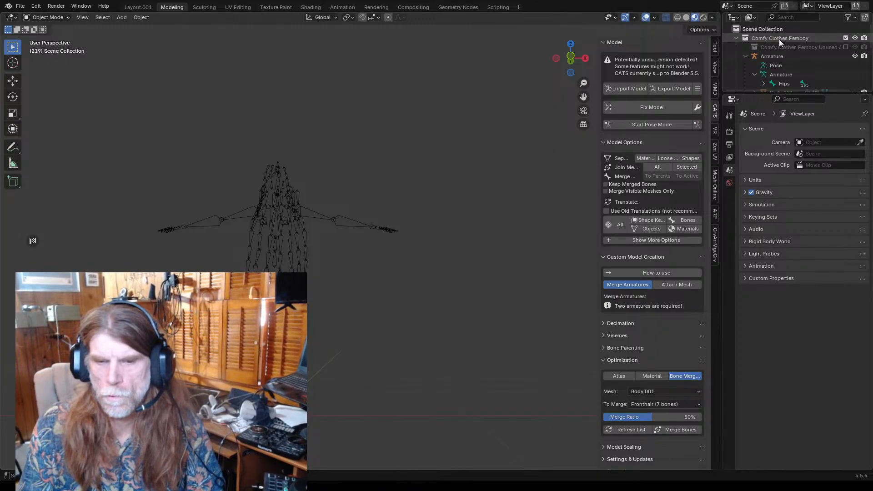
click(846, 47)
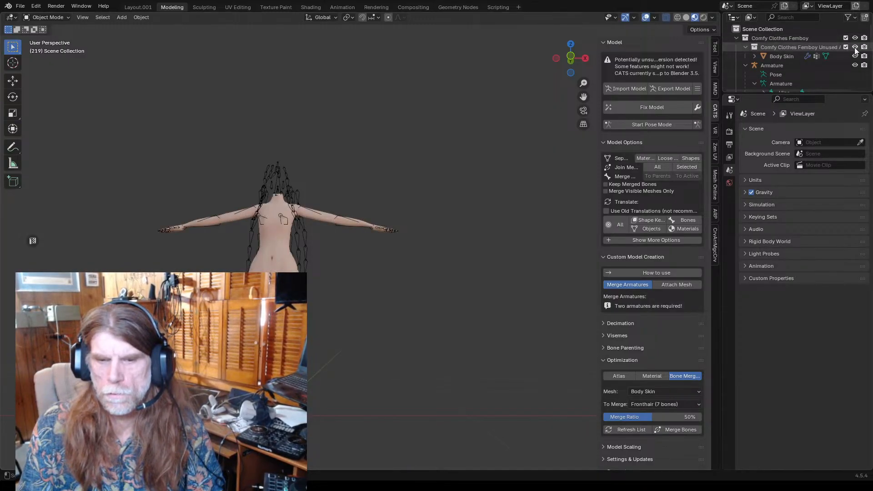
scroll(357, 214, up, 2)
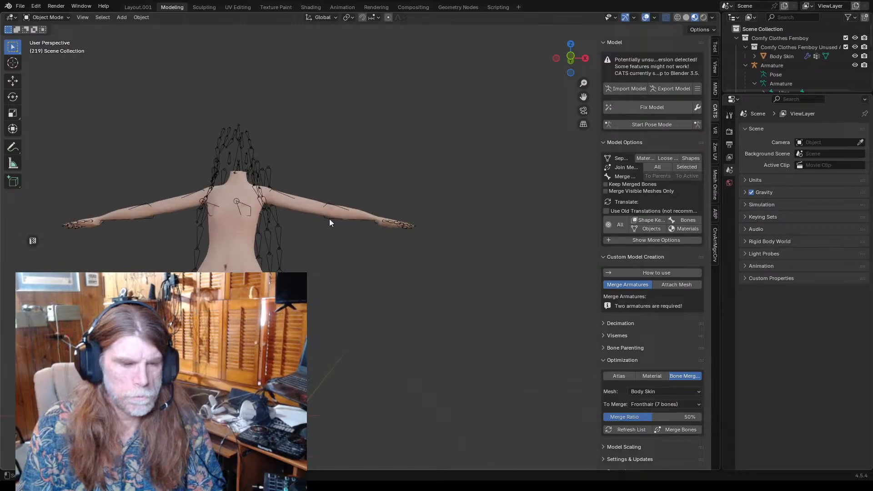
middle_drag(391, 183, 421, 180)
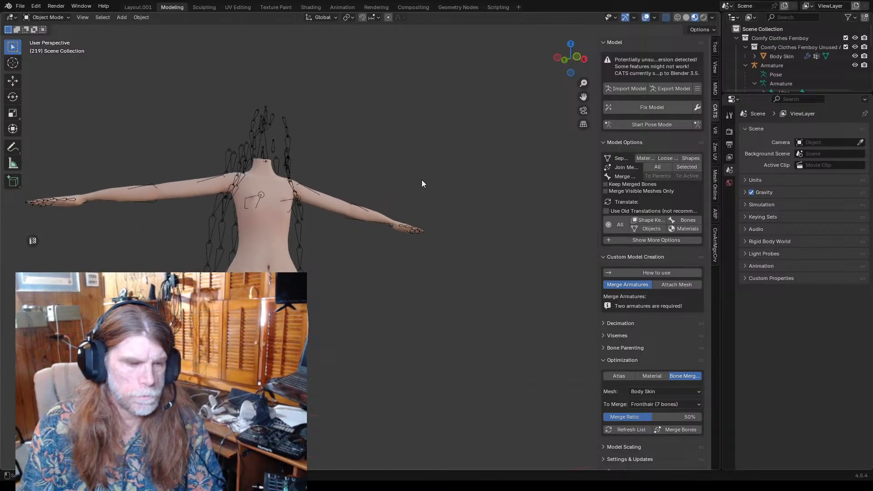
- Test the Body Skin's deformation by rotating the upper_arm.L bone in Pose Mode, undo the rotation, and return to Object Mode
click(296, 226)
click(51, 18)
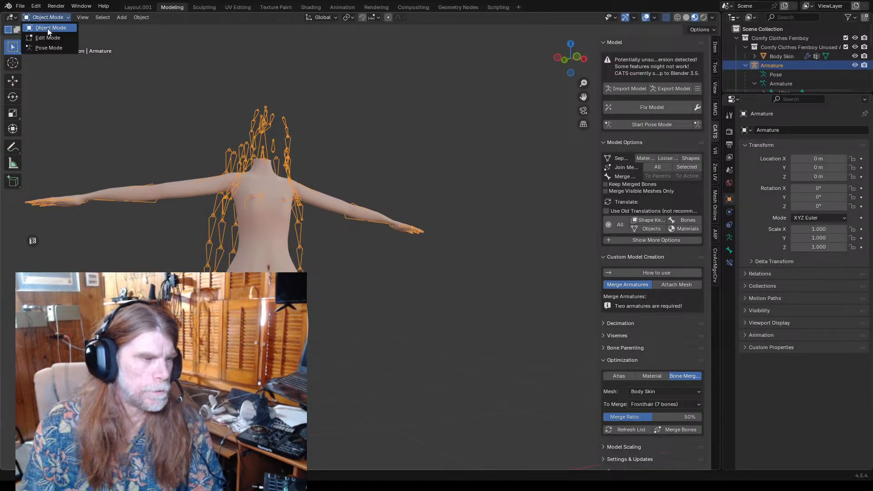
click(47, 48)
click(303, 193)
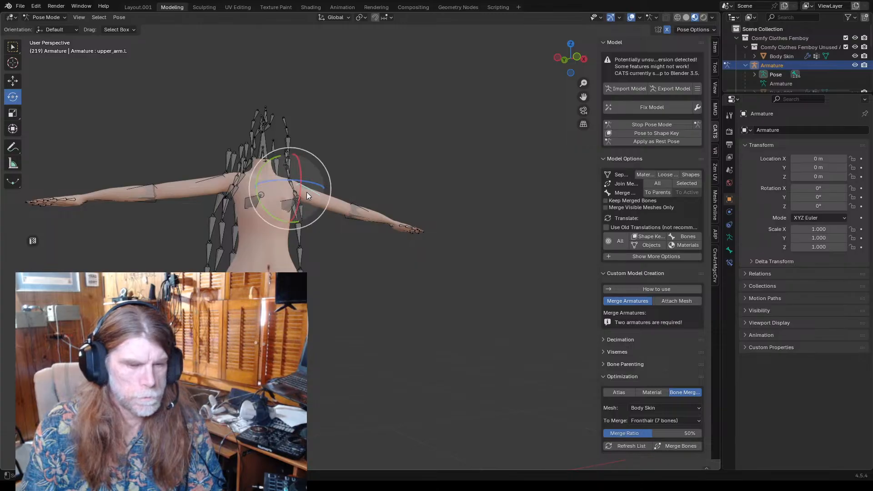
mouse_move(330, 177)
mouse_down()
mouse_move(322, 160)
mouse_move(326, 171)
mouse_up()
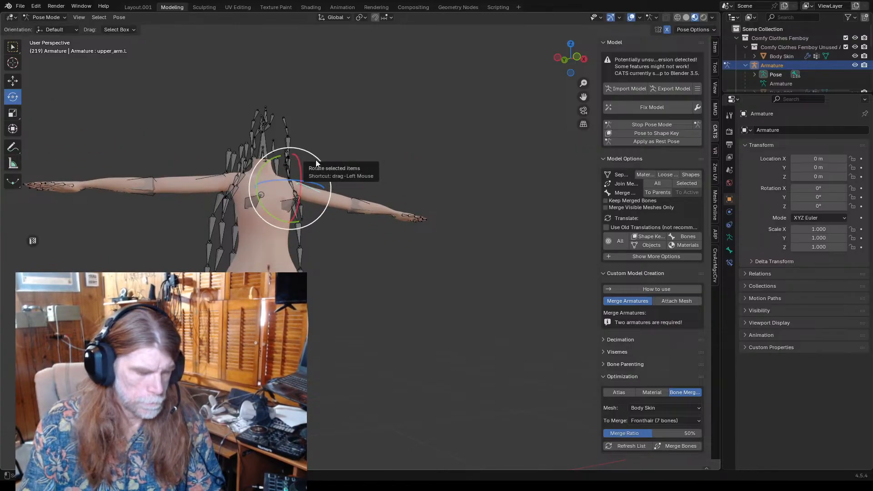
key(ctrl+z)
click(360, 158)
key(KP_1)
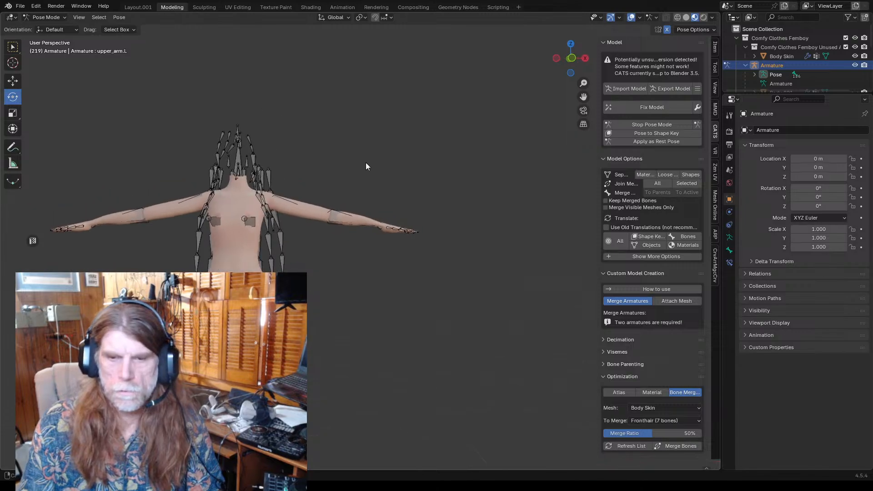
click(241, 255)
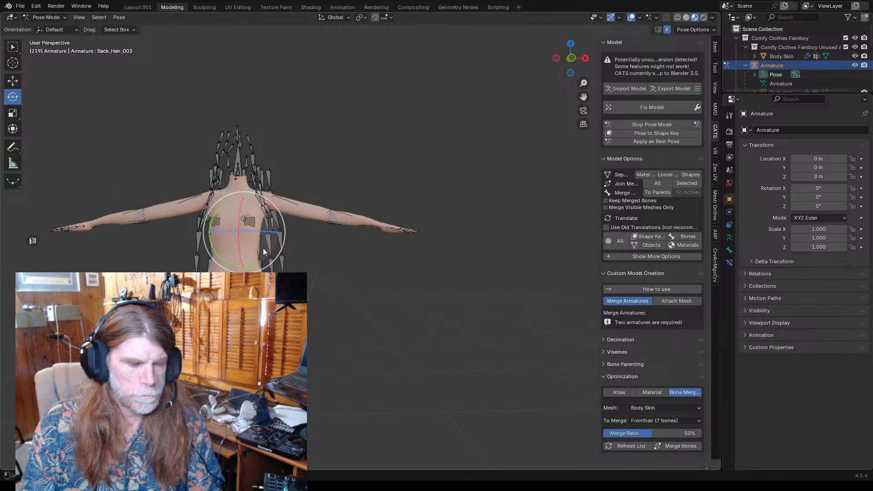
click(41, 17)
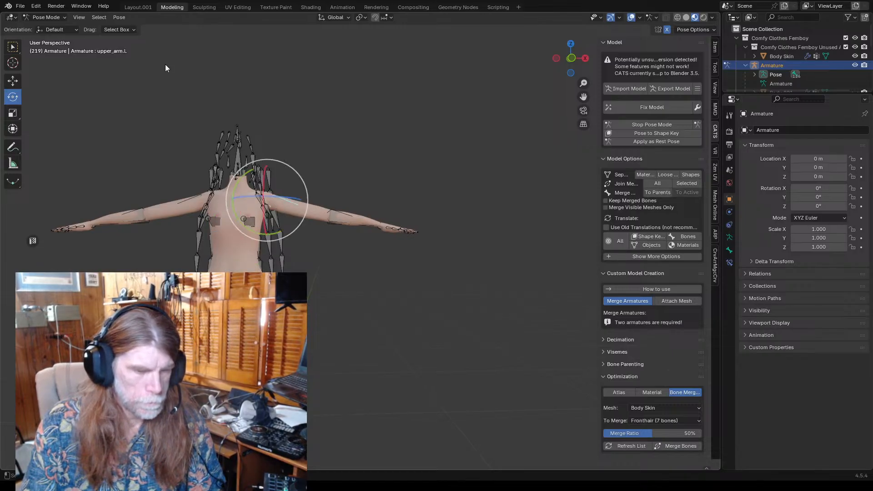
key(ctrl+Tab)
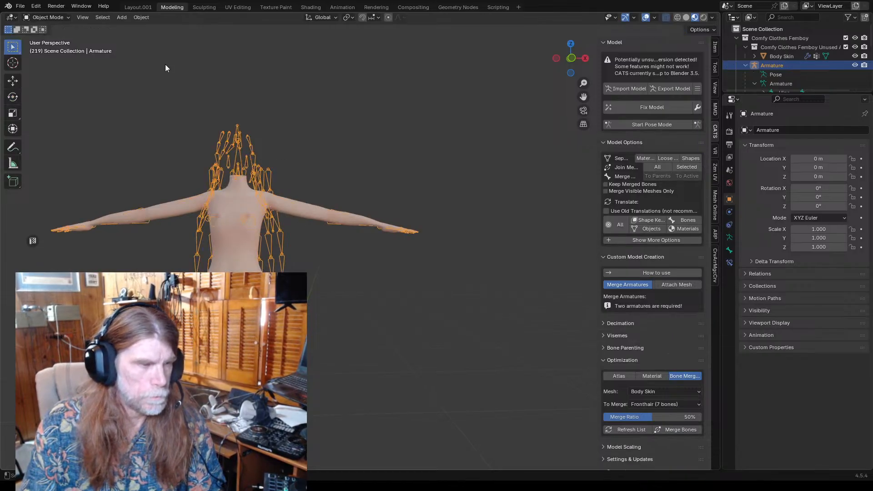
- Select the Body Skin mesh and duplicate it in place
click(310, 117)
click(298, 214)
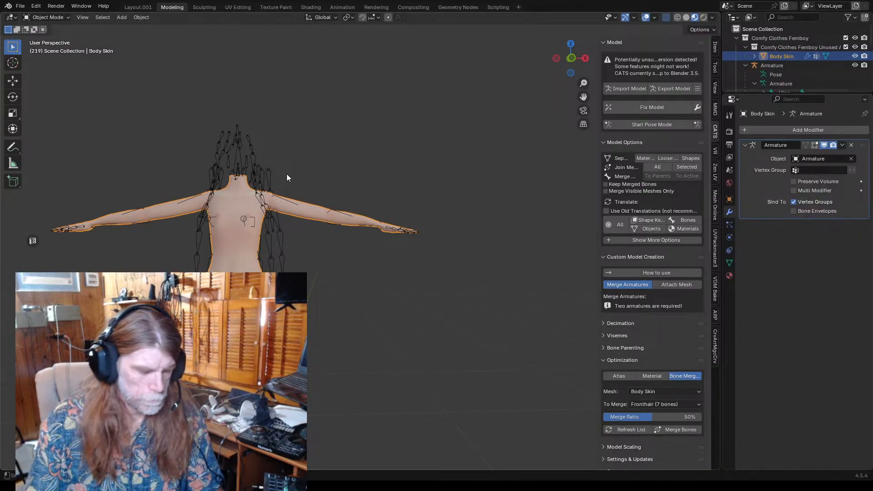
key(shift+d)
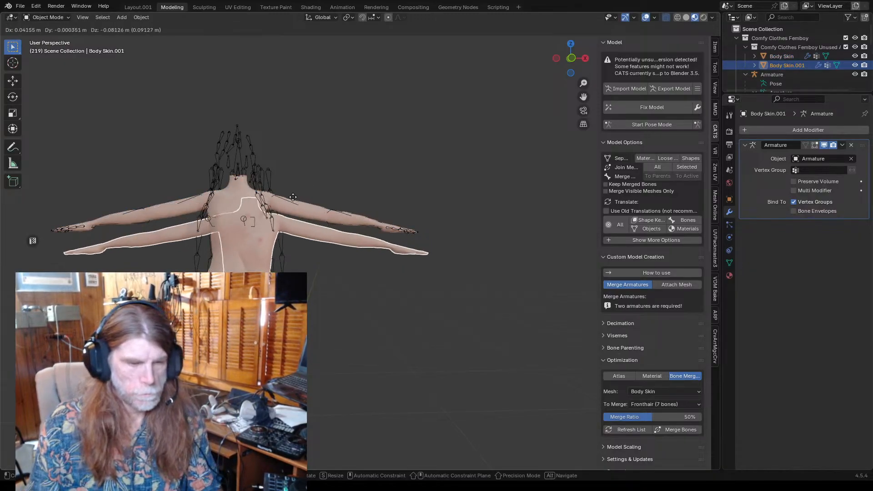
right_click(330, 187)
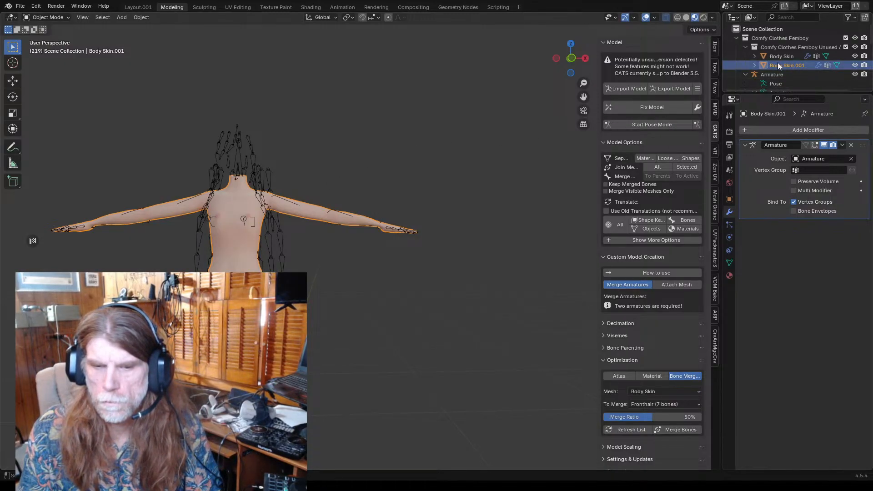
- Move the Body Skin duplicate into the Comfy Clothes Femboy collection and exclude the unused subcollection from the view layer
scroll(779, 65, down, 2)
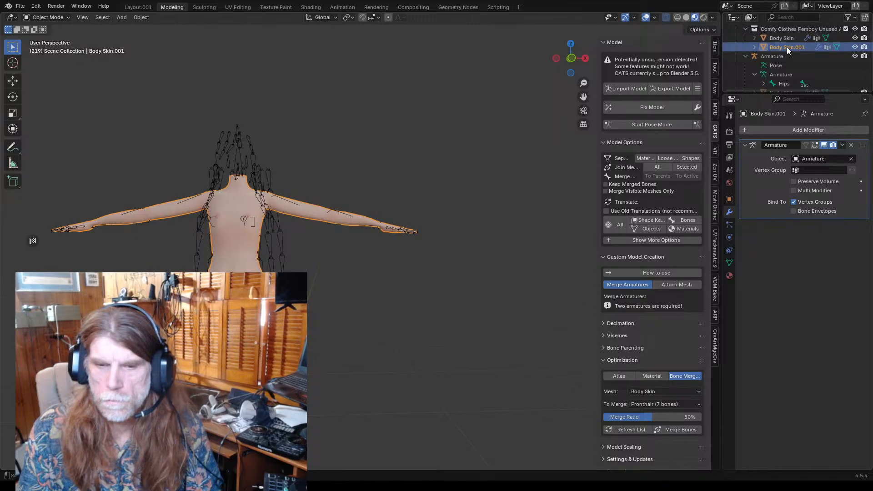
scroll(787, 50, up, 2)
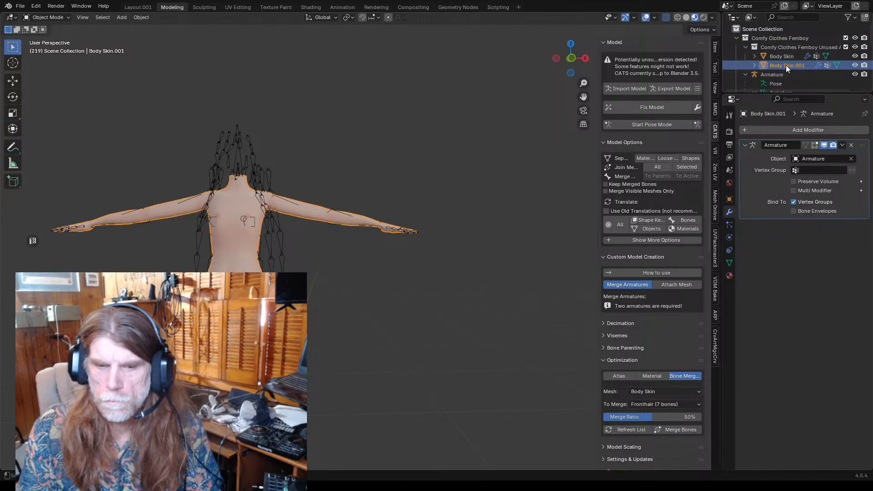
drag(785, 65, 765, 39)
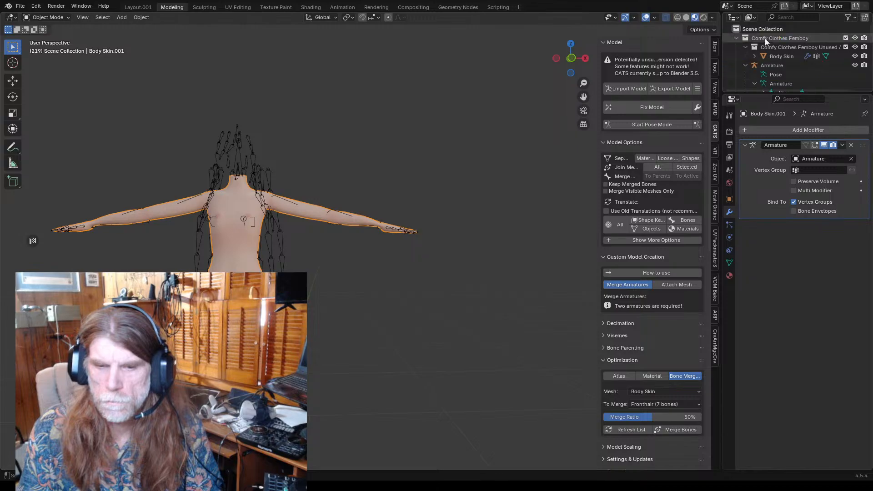
click(846, 46)
scroll(813, 71, down, 6)
scroll(812, 69, up, 2)
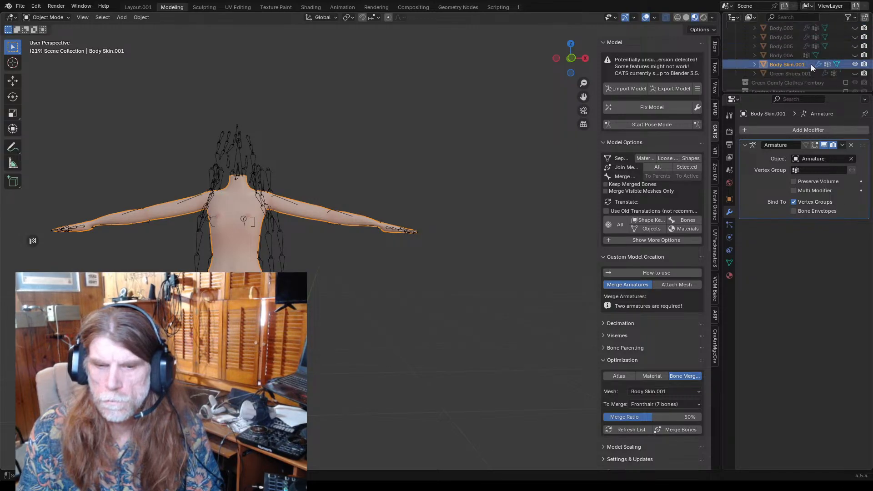
scroll(814, 68, up, 2)
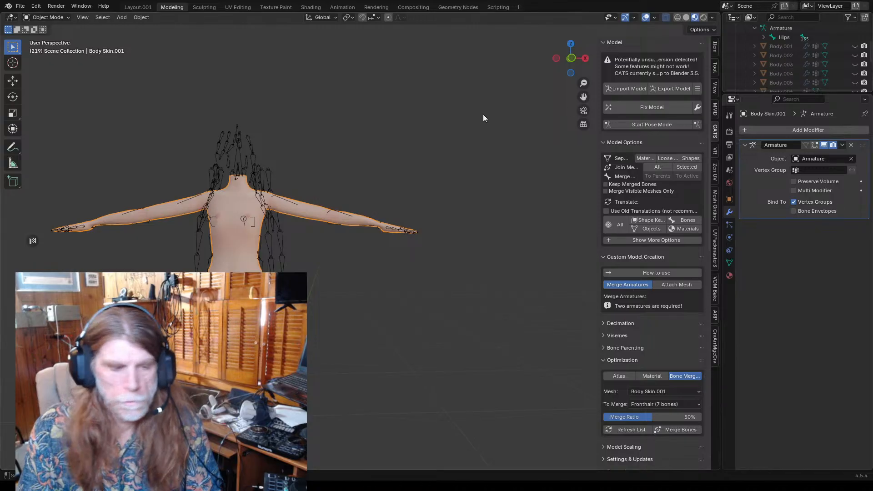
- Replace the duplicate body's material with Extremity Skin
scroll(459, 125, down, 4)
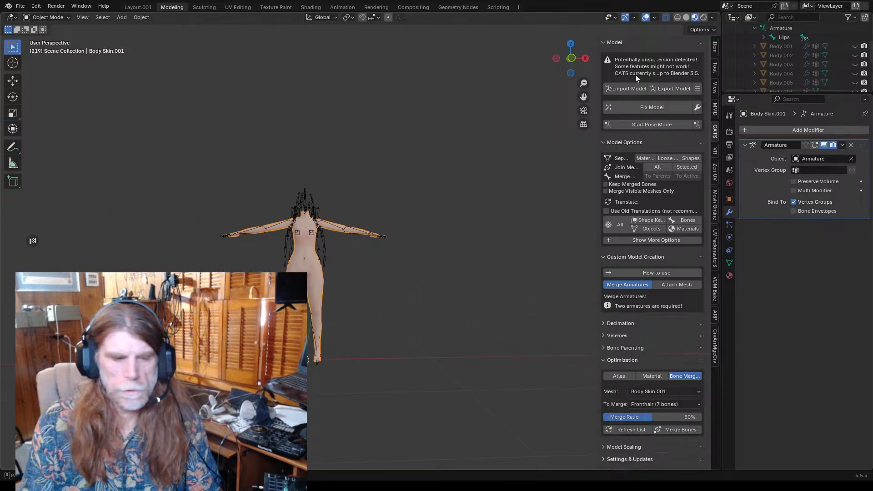
scroll(354, 209, up, 4)
scroll(396, 195, up, 1)
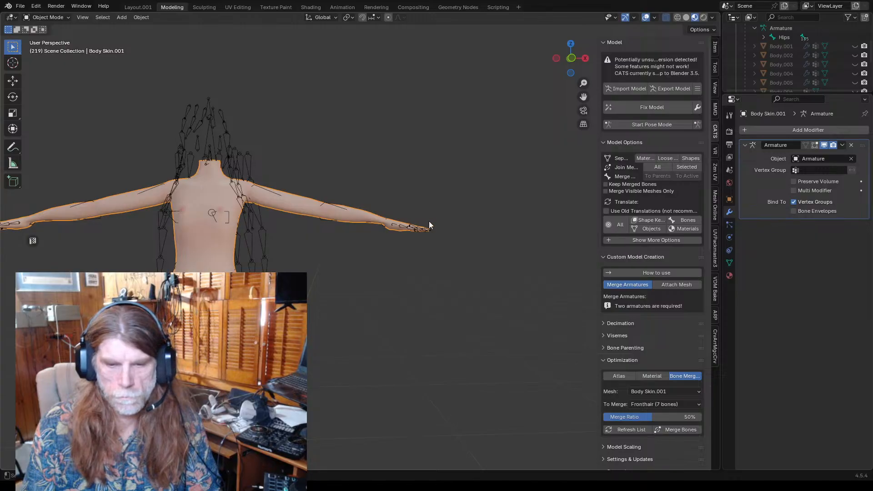
click(730, 275)
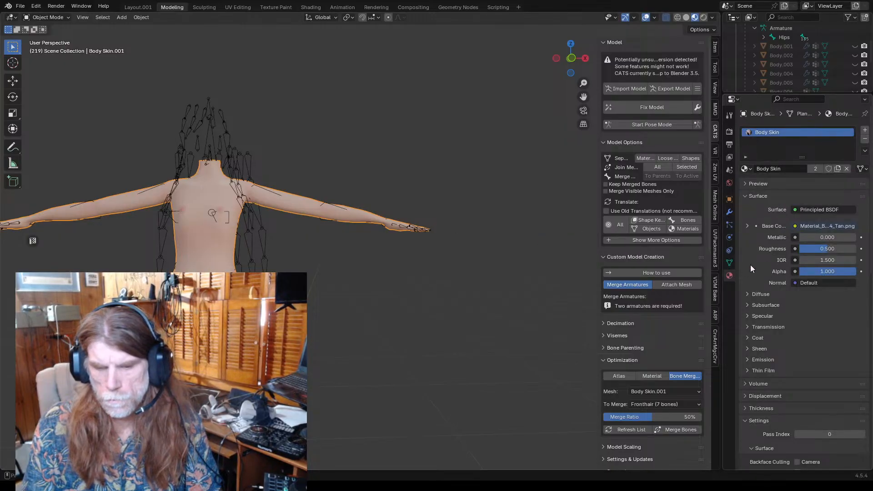
click(748, 169)
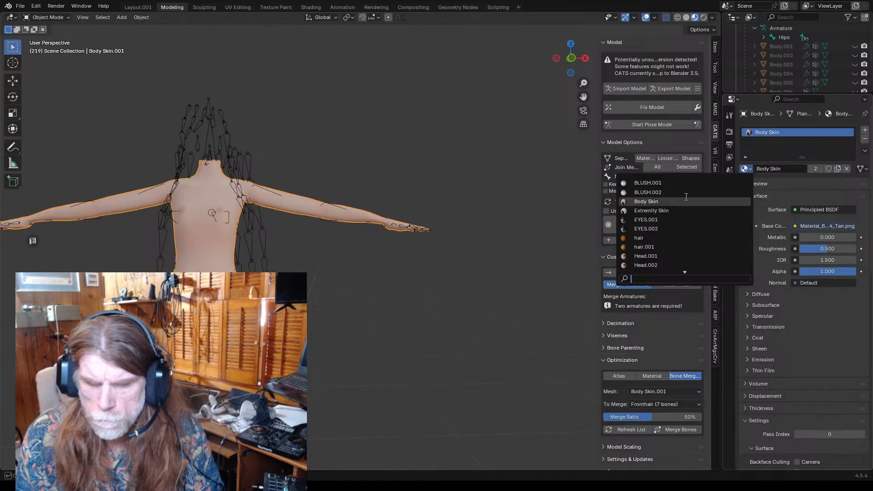
scroll(688, 227, down, 3)
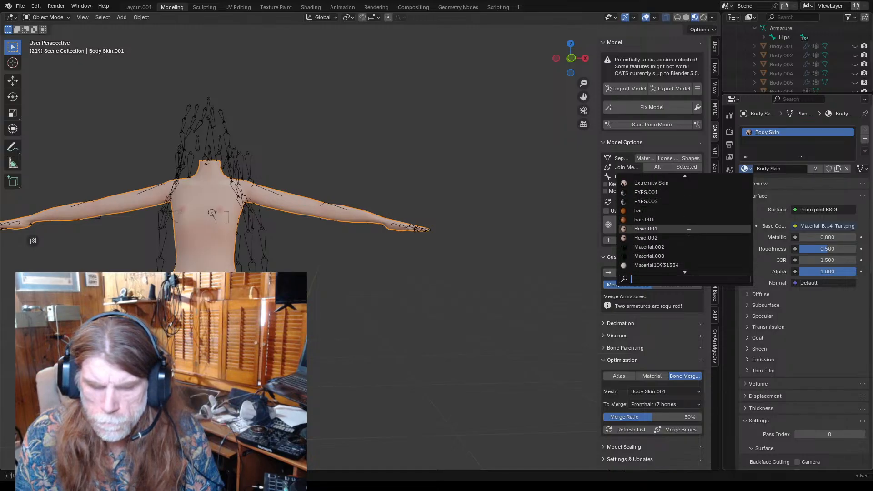
scroll(685, 225, down, 3)
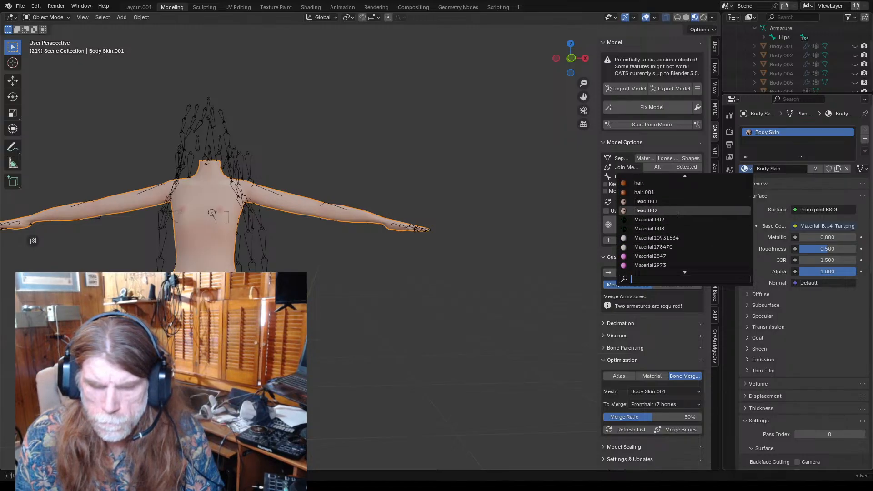
scroll(673, 207, up, 3)
click(664, 199)
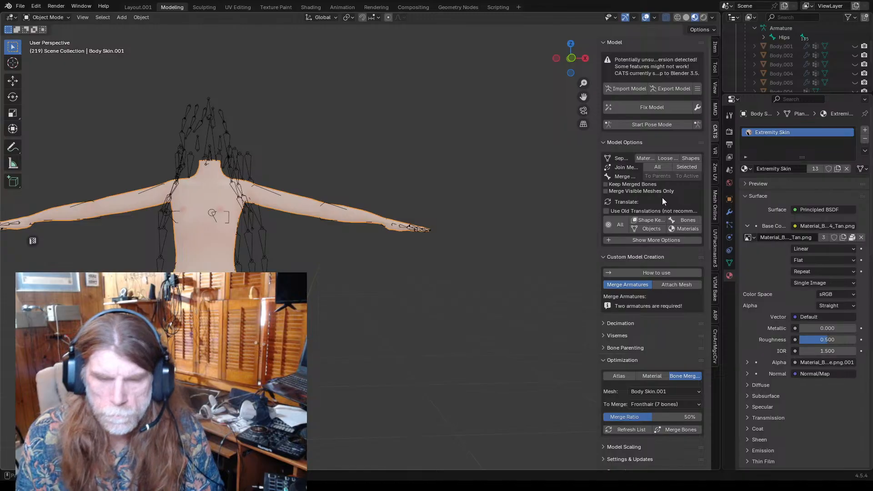
- Hide the armature so only the duplicate body mesh is shown
click(451, 161)
scroll(420, 191, down, 2)
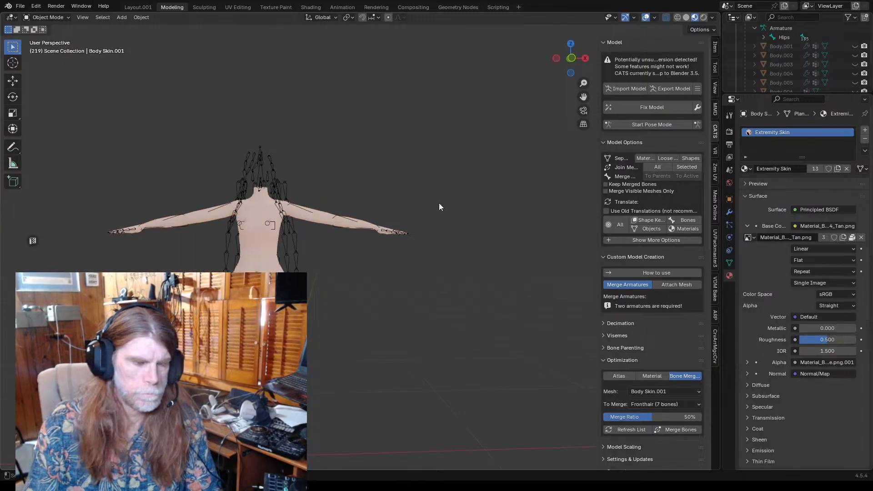
middle_drag(439, 207, 364, 216)
click(279, 222)
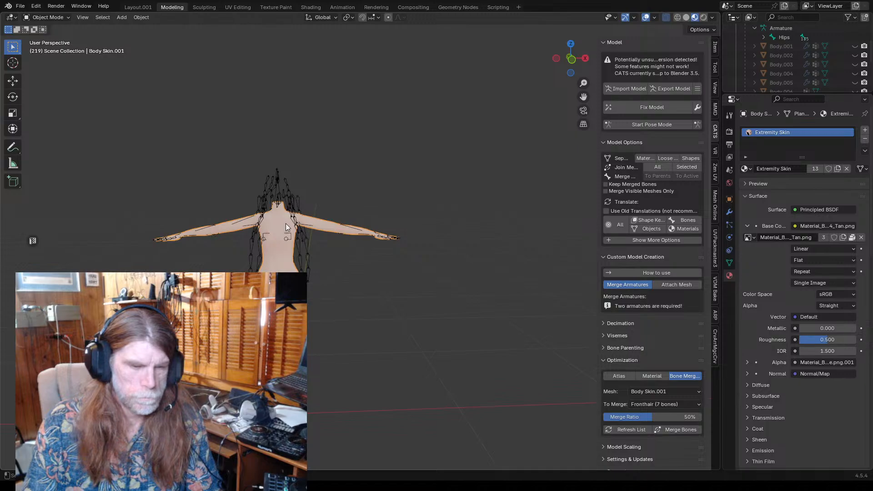
shift+click(294, 229)
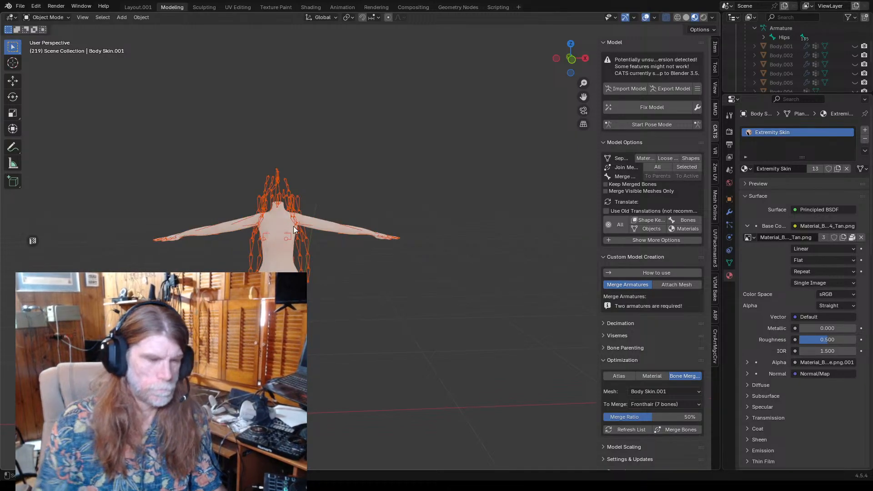
key(h)
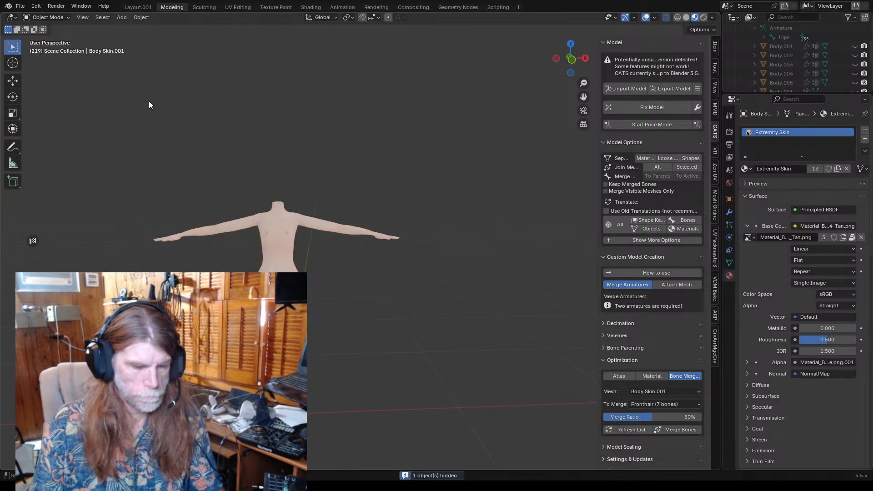
scroll(192, 133, up, 4)
shift+middle_drag(239, 209, 349, 142)
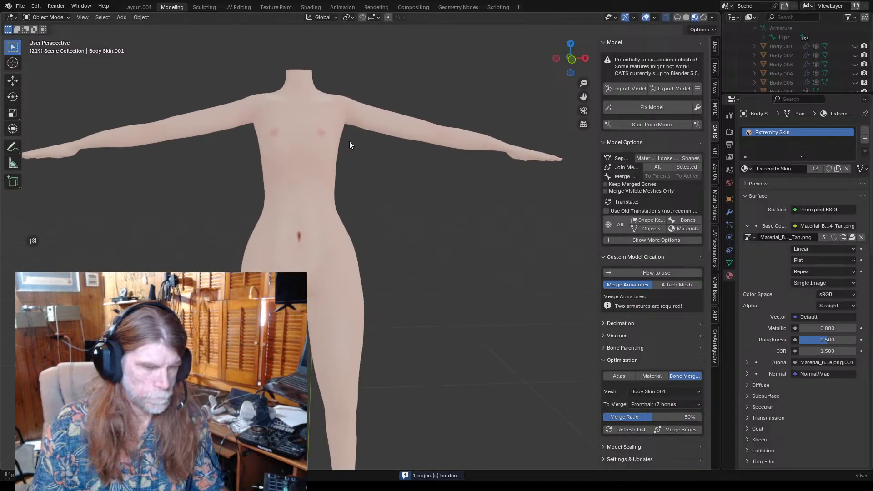
- Open the duplicate body mesh in Edit Mode and turn off X-ray
click(315, 131)
click(43, 18)
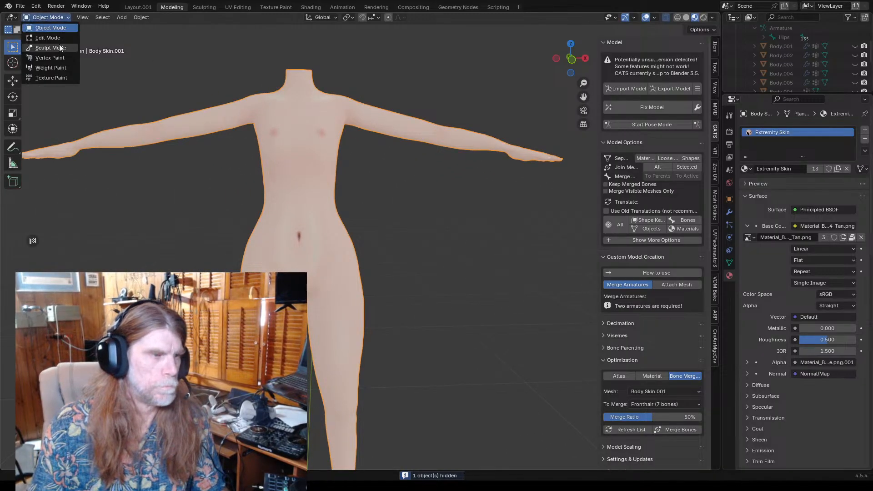
click(54, 40)
scroll(233, 143, up, 3)
scroll(233, 143, down, 4)
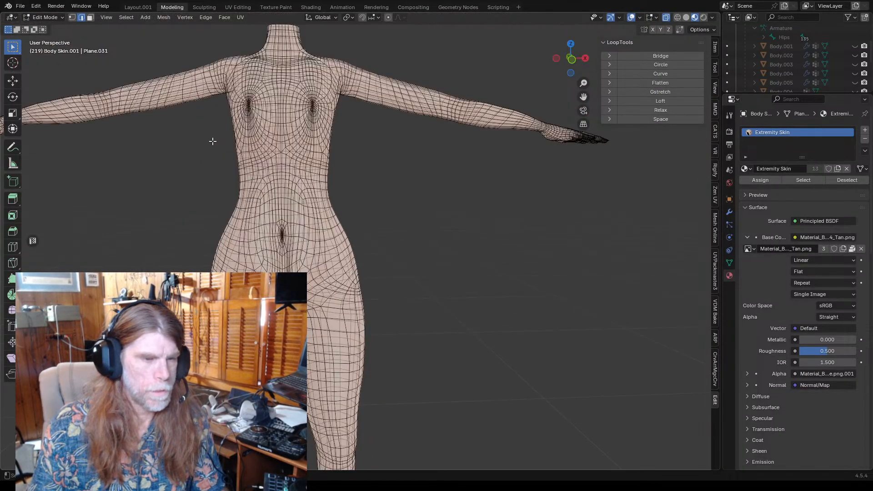
middle_drag(357, 163, 359, 190)
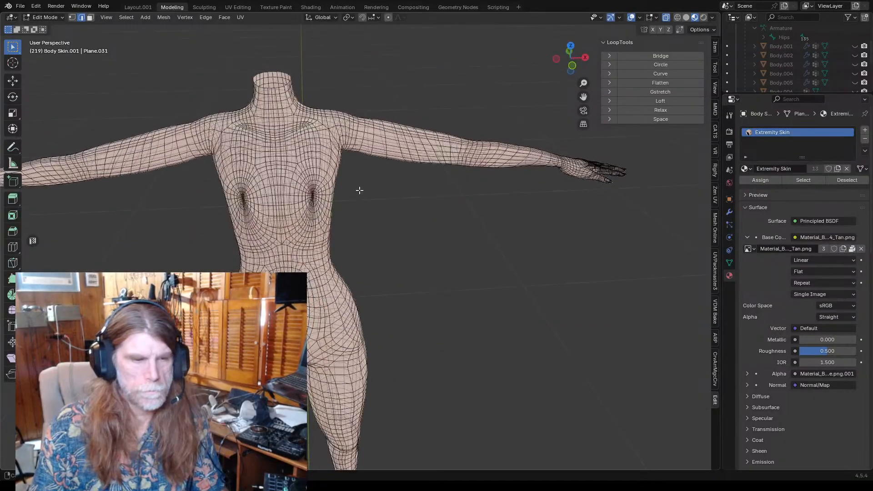
scroll(268, 158, up, 4)
middle_drag(277, 167, 287, 170)
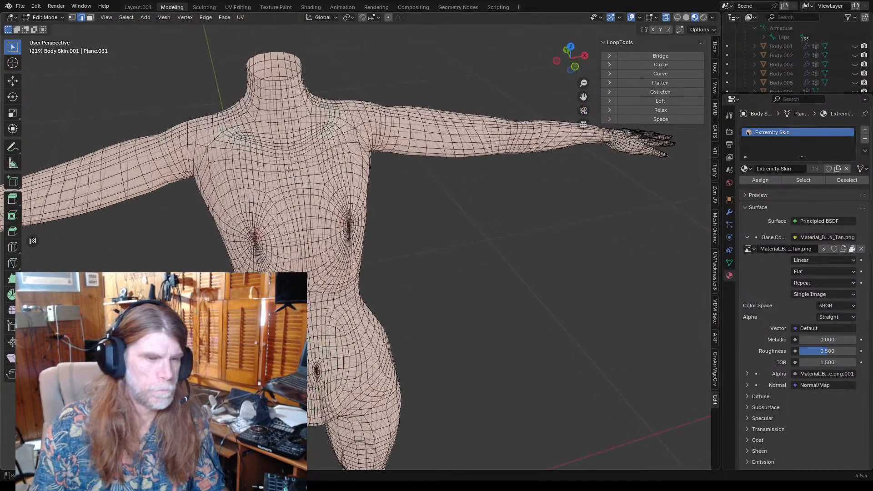
click(667, 18)
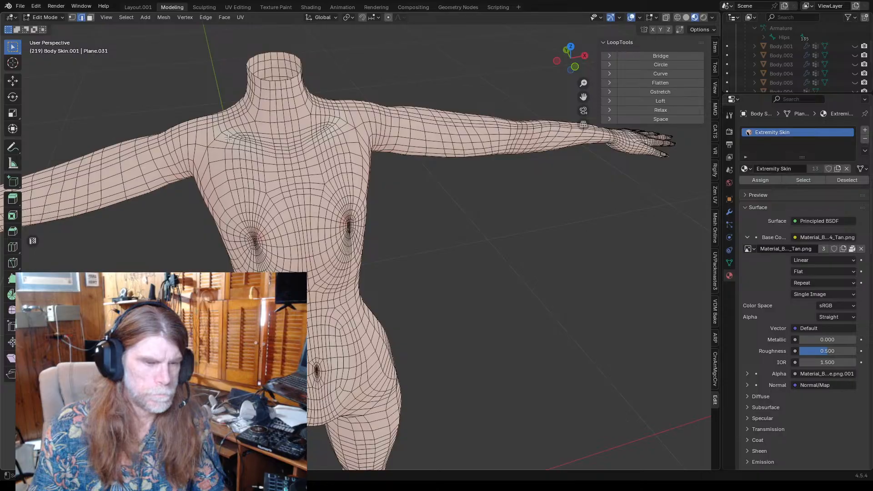
- Switch the body mesh to face selection
click(91, 17)
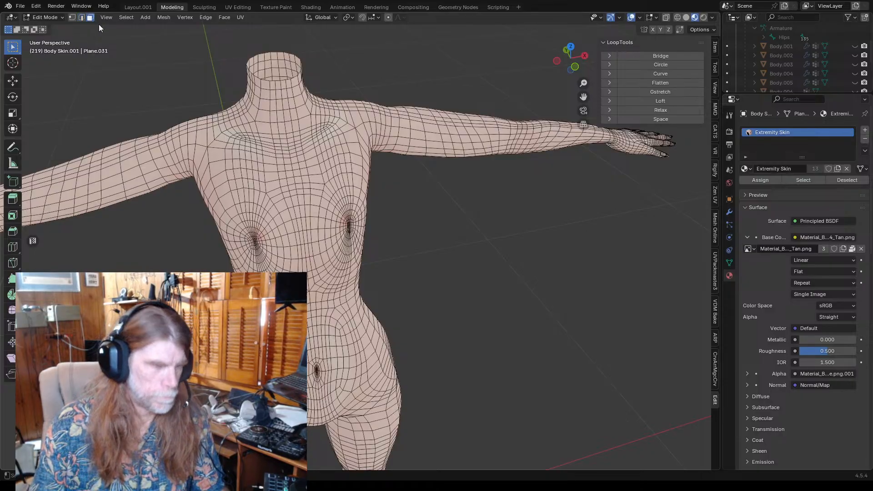
- Try deleting the face loop that crosses the upper chest and runs down both sides of the torso
alt+click(250, 132)
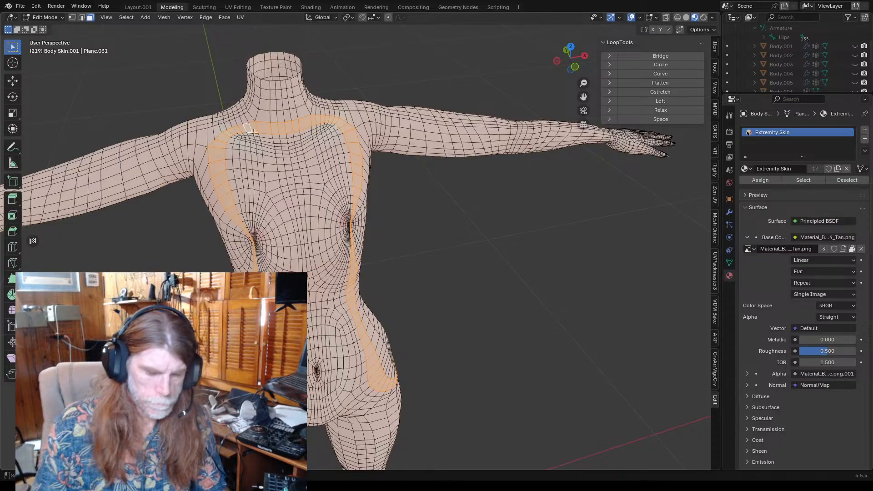
key(x)
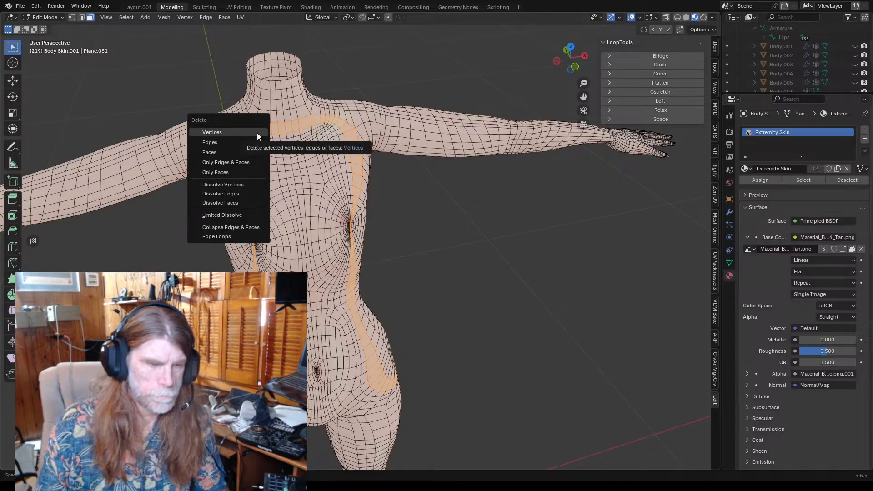
click(223, 152)
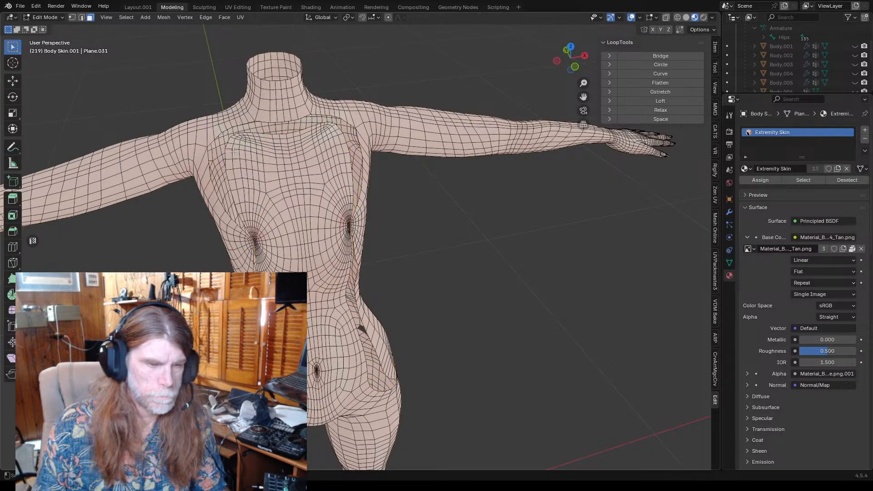
middle_drag(318, 164, 375, 197)
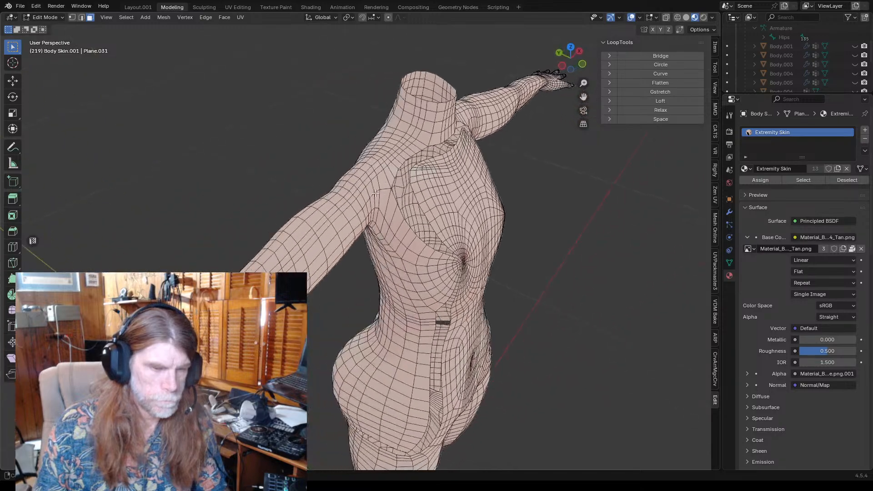
alt+click(395, 179)
middle_drag(438, 173, 423, 180)
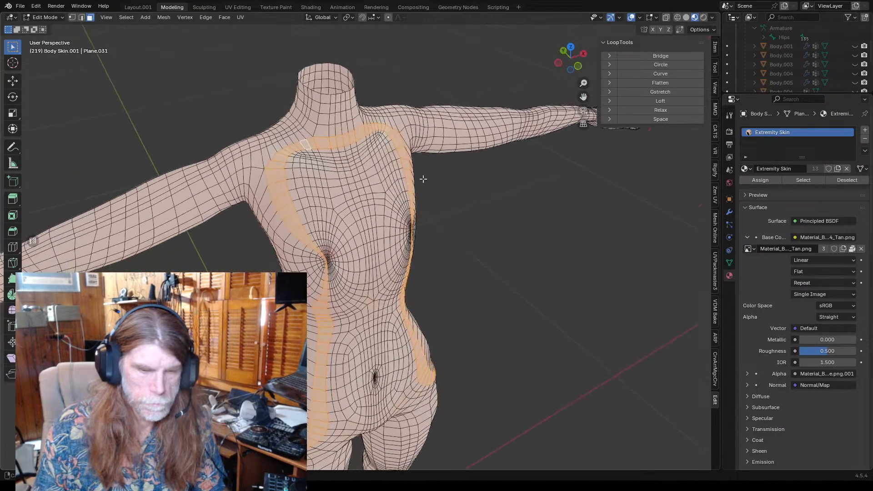
- Delete the narrow face loop that crosses the collarbone and continues over the shoulders and down the torso
click(360, 162)
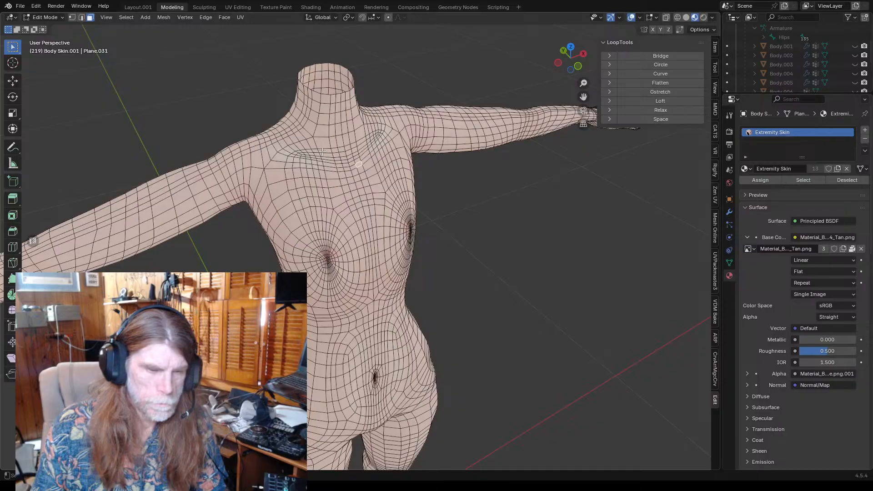
click(326, 151)
click(329, 155)
click(340, 168)
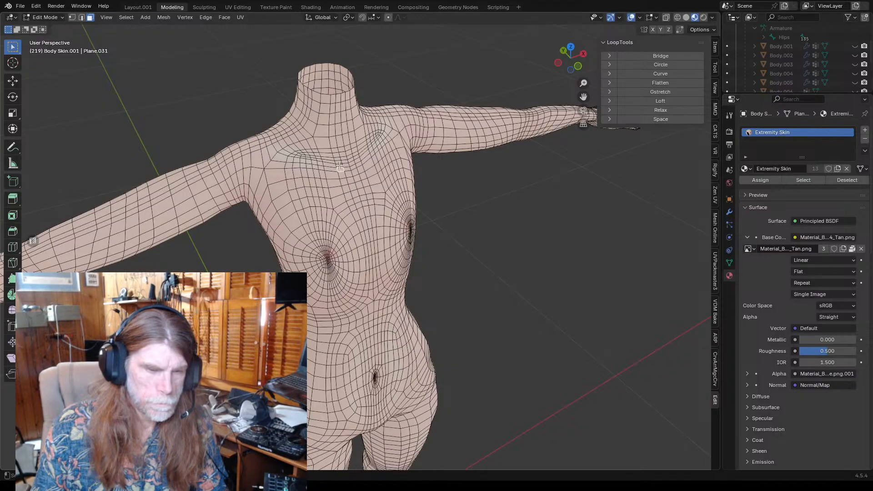
click(330, 150)
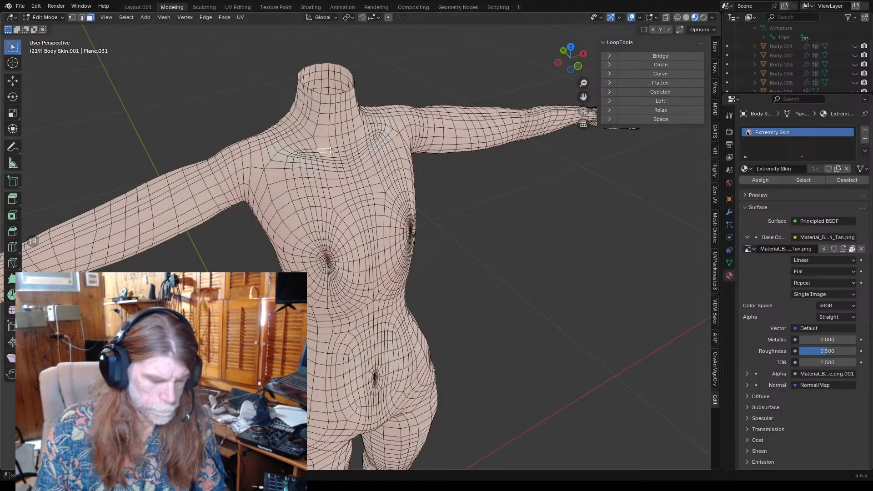
alt+click(330, 151)
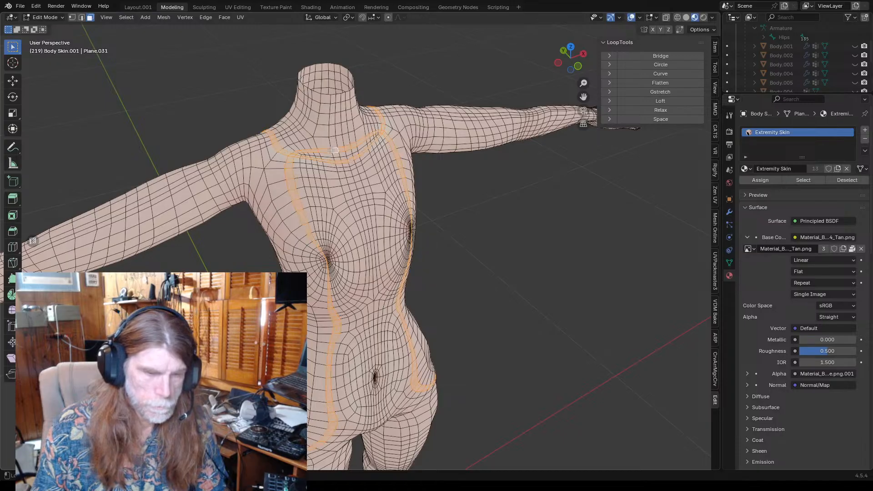
middle_drag(362, 177, 254, 232)
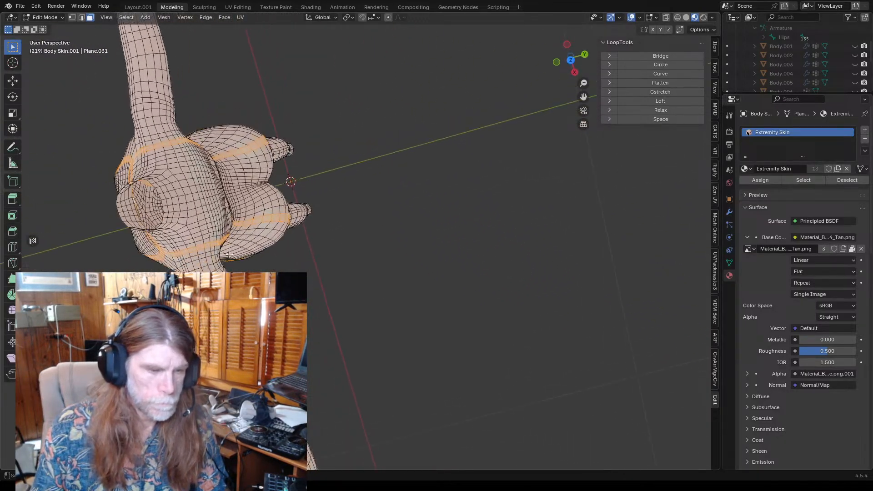
key(x)
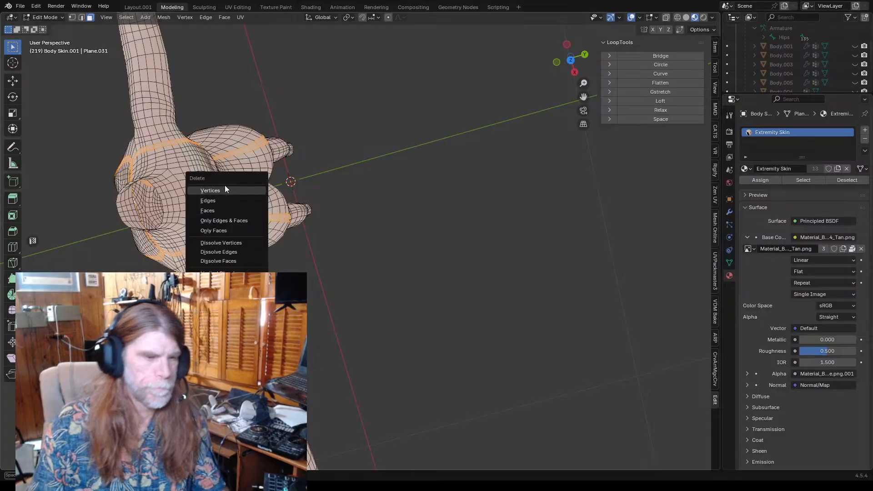
click(217, 210)
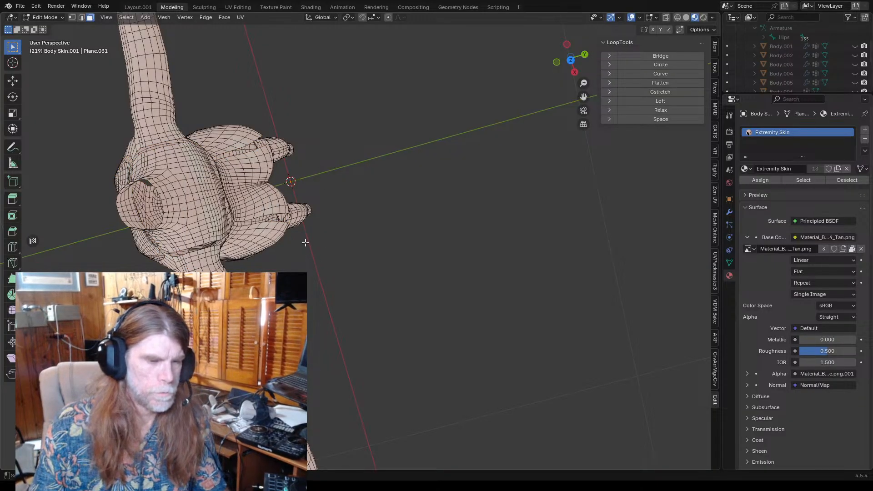
- Turn on X-axis mirroring for editing the body mesh
middle_drag(306, 242, 255, 167)
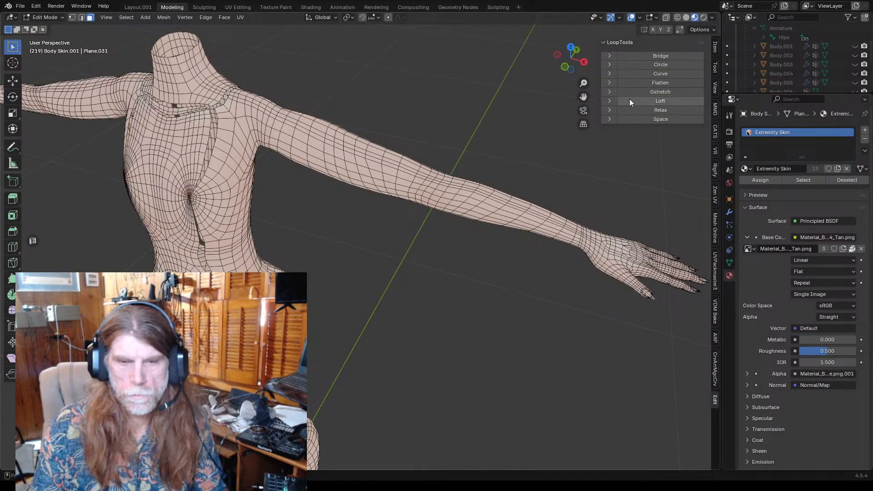
click(654, 30)
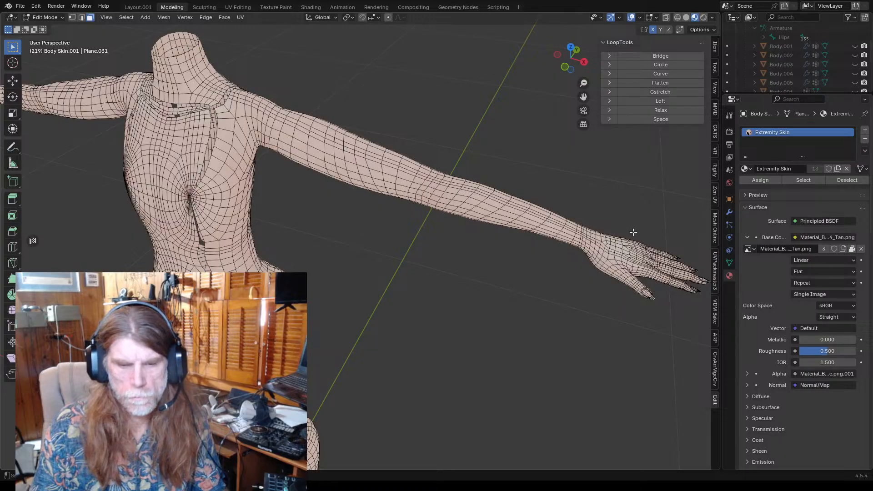
scroll(629, 247, up, 2)
scroll(632, 241, down, 2)
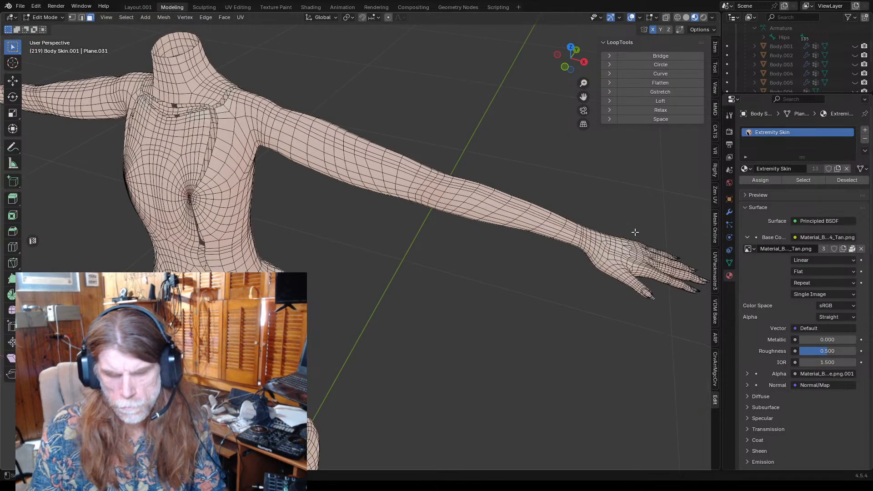
- Select the face ring just above one wrist, mirror the selection to the other arm, and delete both rings' faces
click(551, 226)
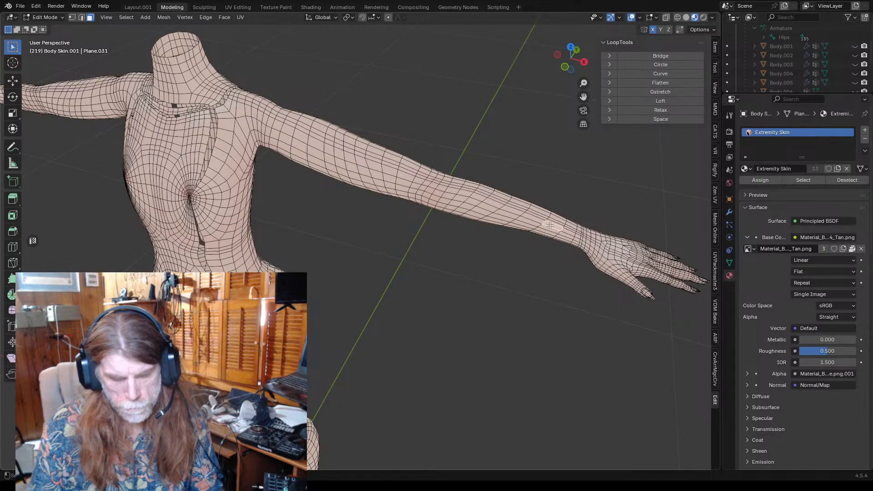
key(alt+a)
alt+click(549, 225)
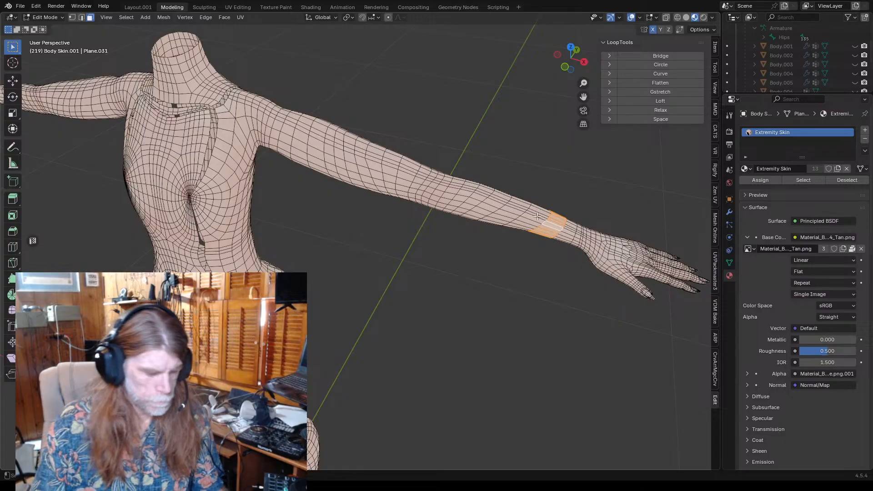
key(shift+ctrl+m)
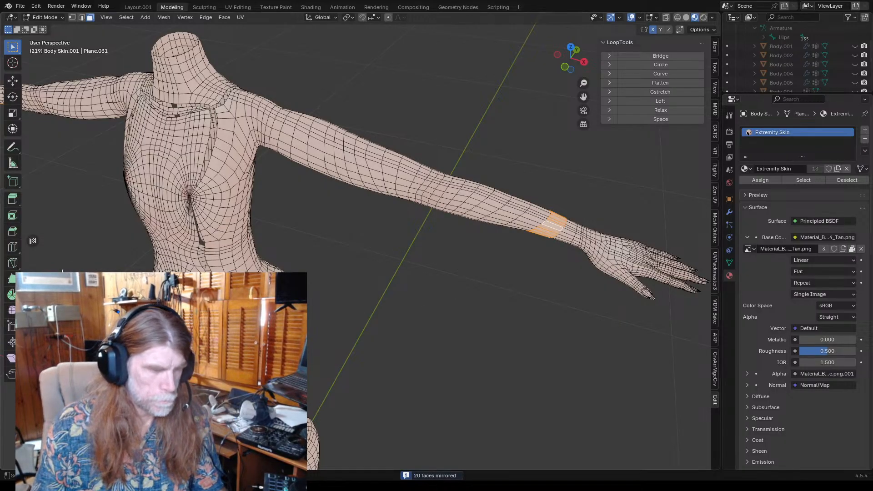
scroll(94, 269, down, 4)
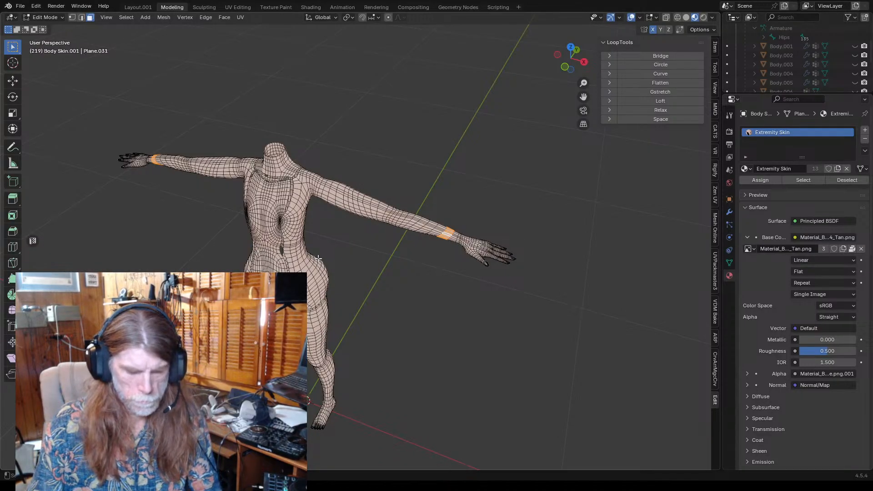
key(alt+a)
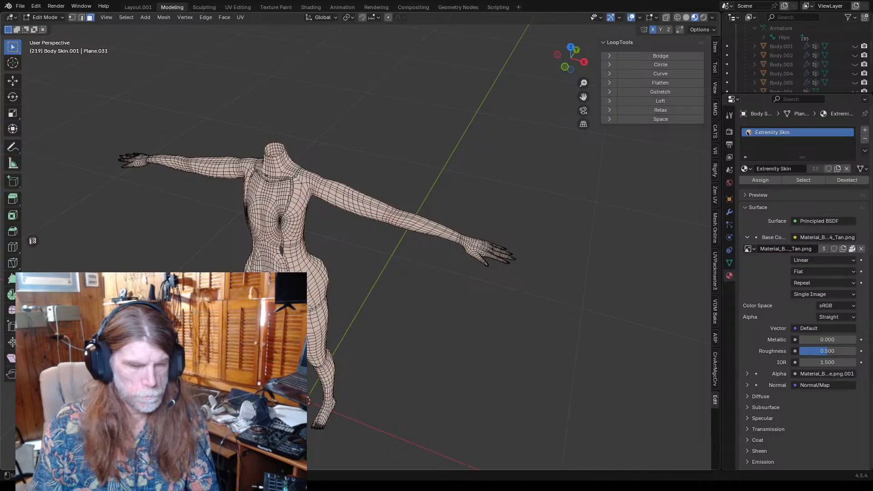
key(ctrl+z)
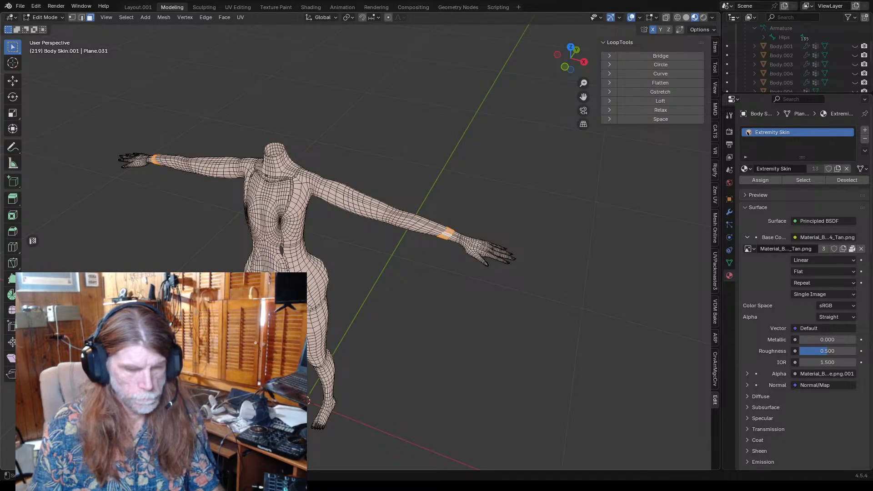
key(x)
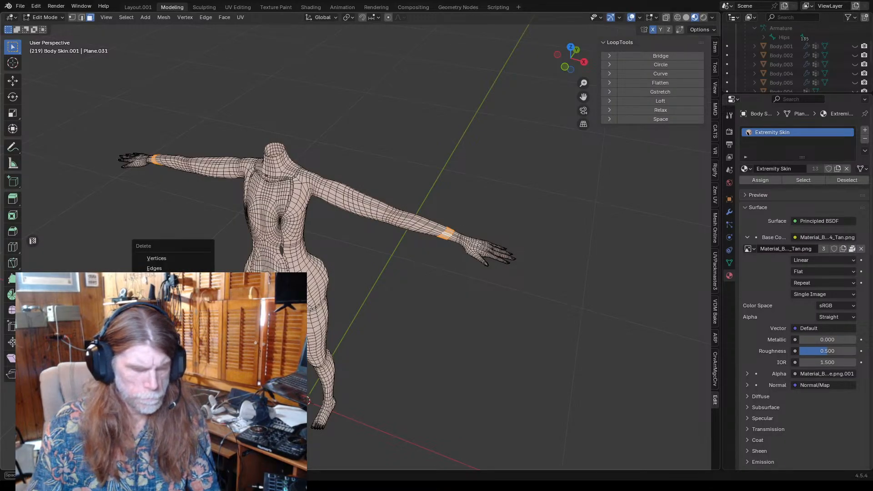
click(196, 279)
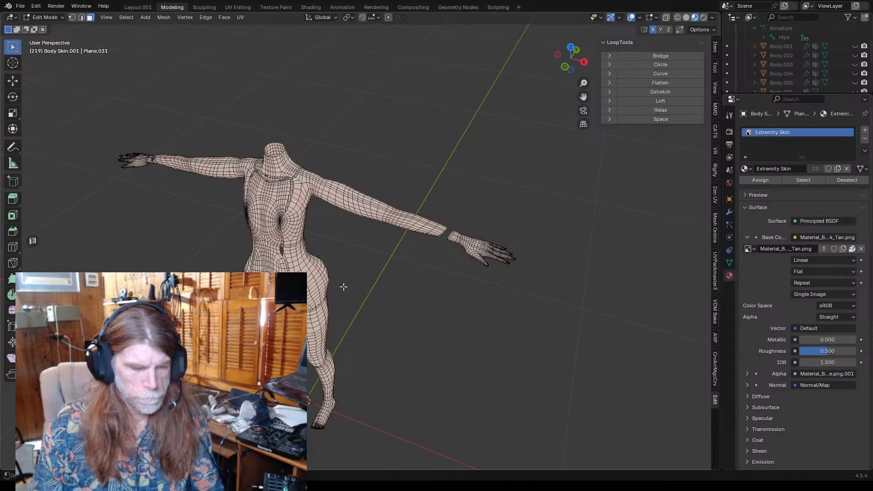
- Delete the linked arm and side-torso sections on both sides of the body, keeping the separated hands
middle_drag(337, 283, 358, 261)
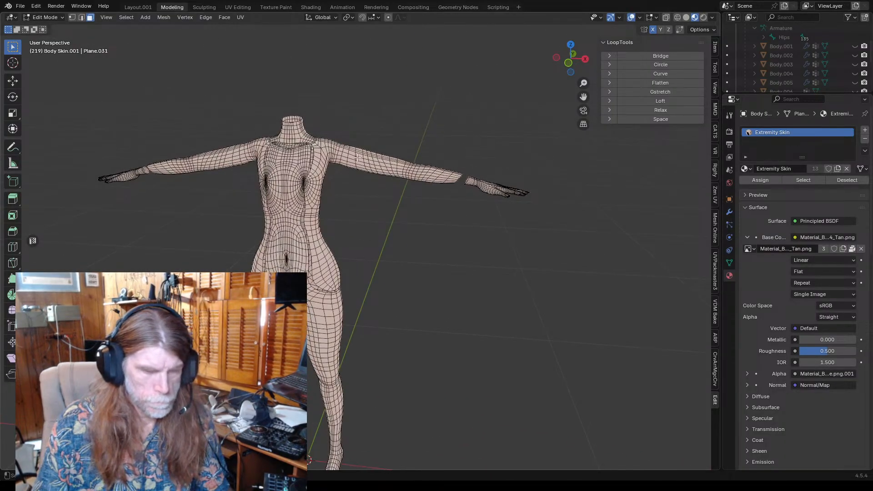
key(l)
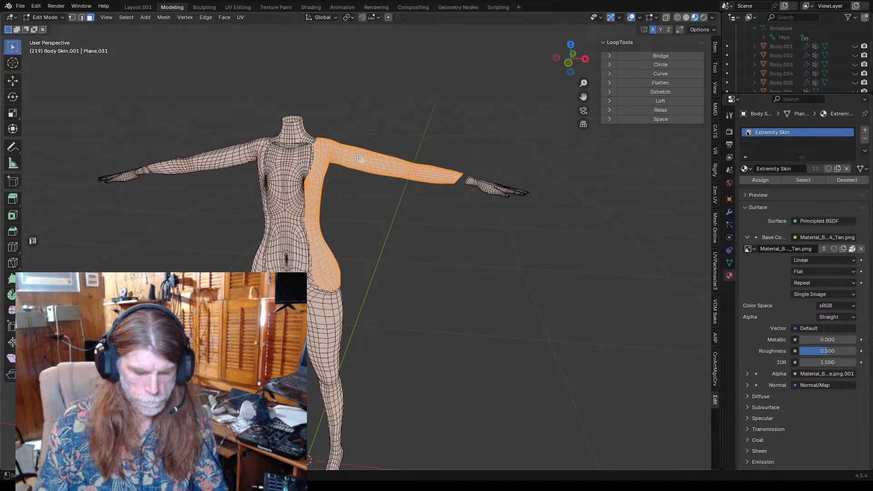
key(x)
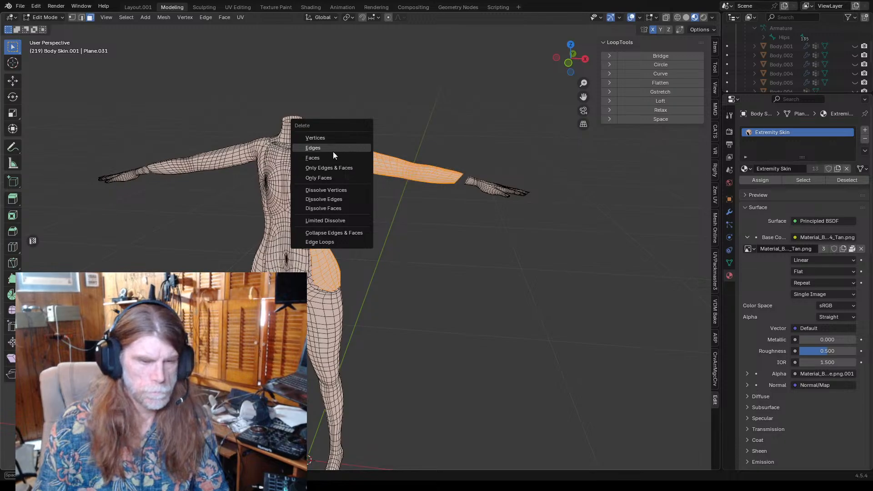
click(315, 158)
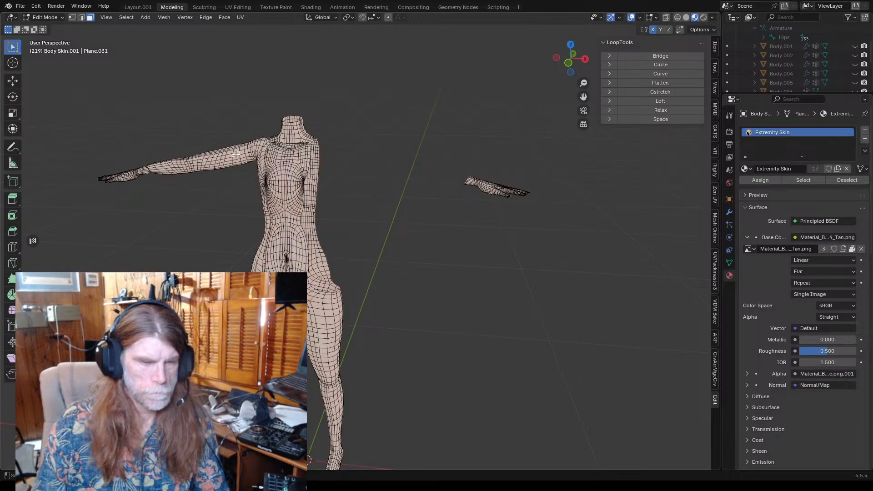
key(l)
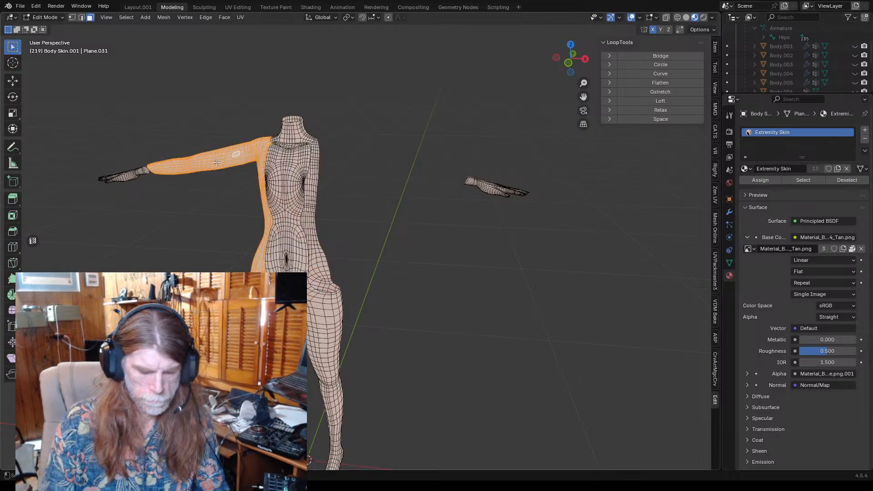
key(x)
click(169, 171)
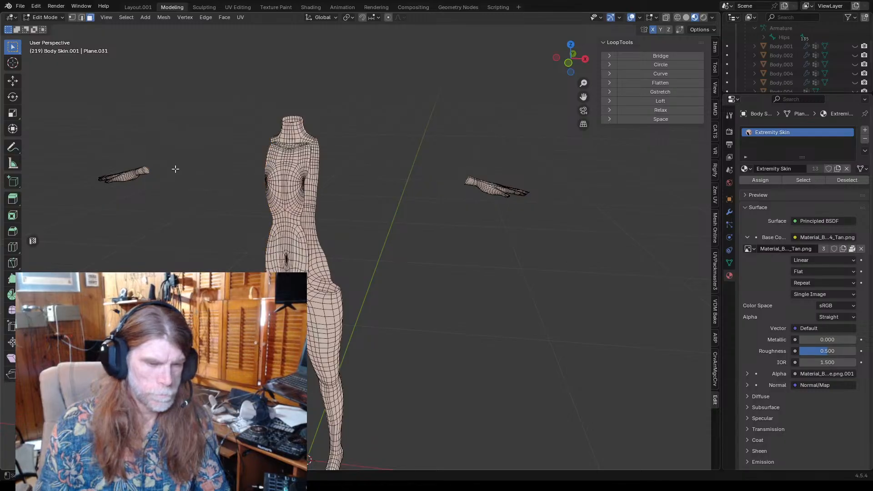
- Try deleting the faces of the linked neck, torso and legs piece while keeping the hands
shift+middle_drag(340, 372, 336, 241)
middle_drag(360, 296, 351, 273)
scroll(357, 267, down, 4)
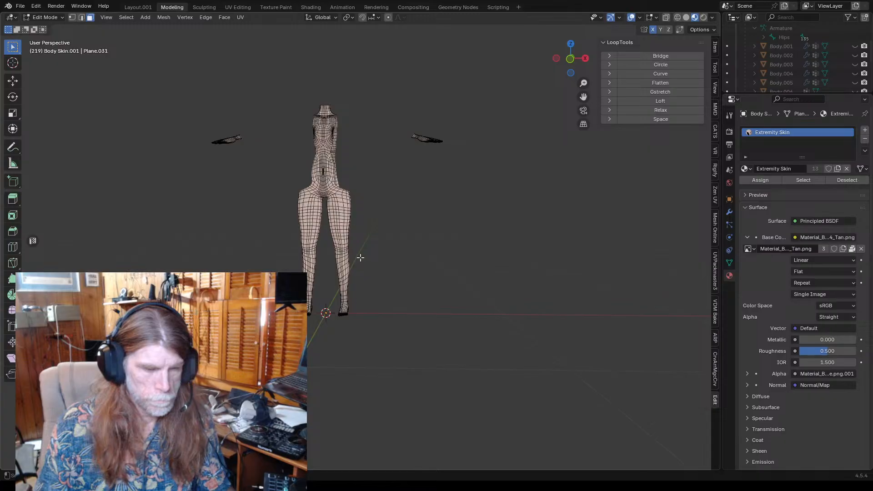
scroll(354, 236, up, 2)
middle_drag(358, 206, 362, 251)
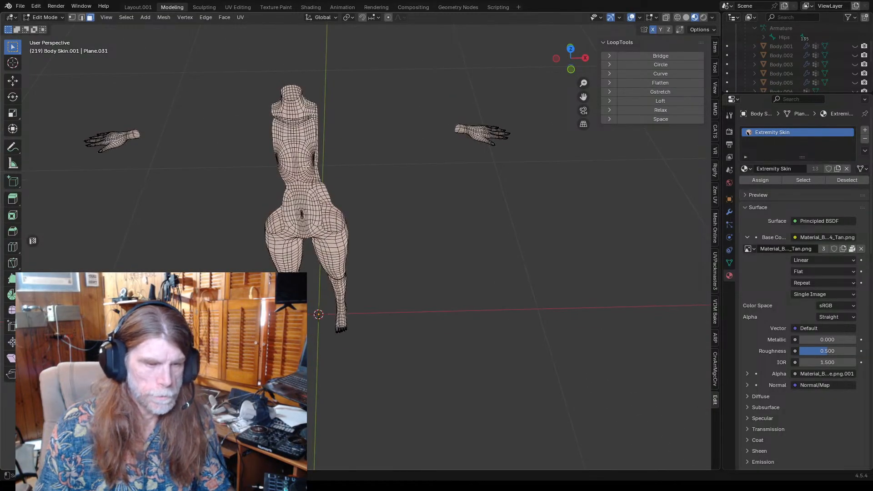
key(l)
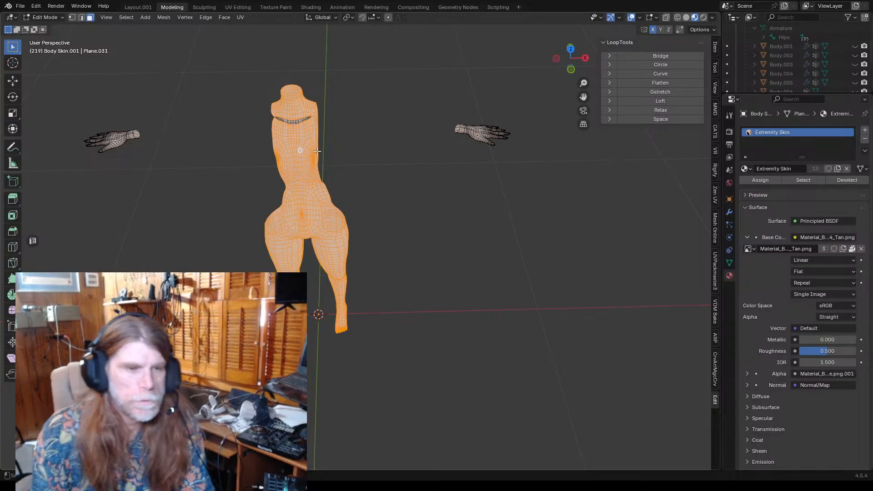
key(x)
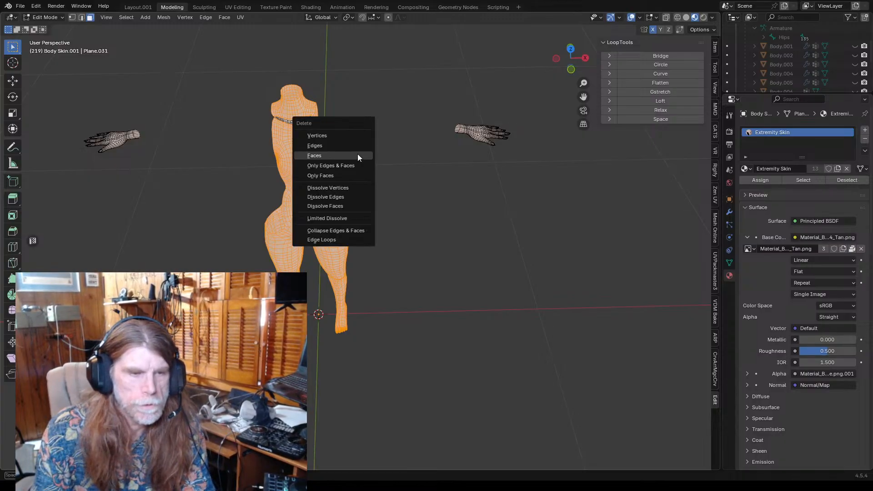
click(332, 155)
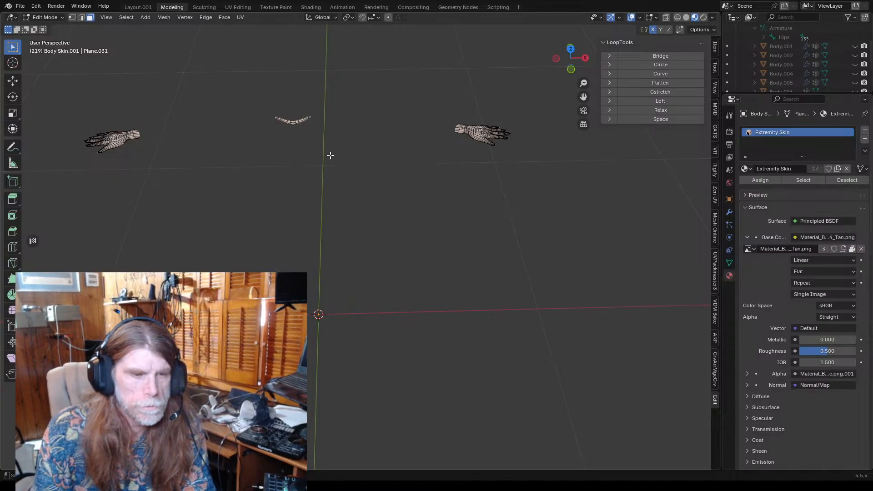
key(ctrl+z)
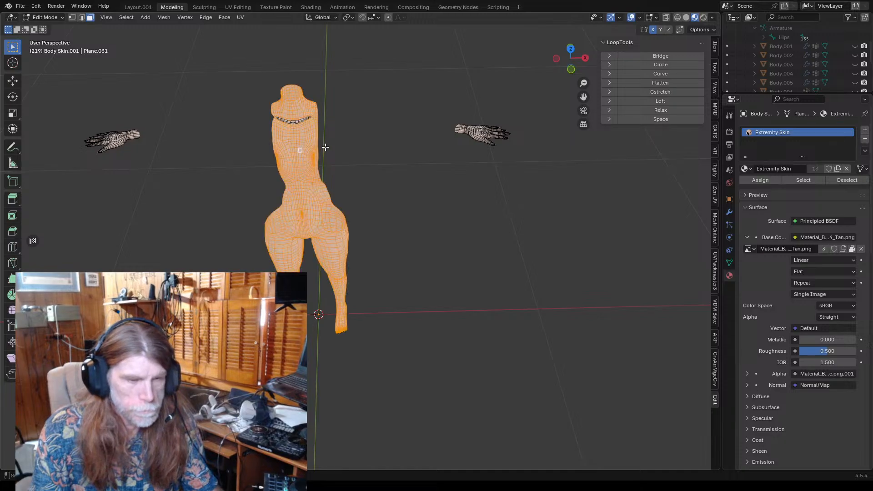
key(ctrl+z)
- Examine the cut around the collar and shoulders to find where the neck is still connected to the torso
middle_drag(337, 144, 277, 145)
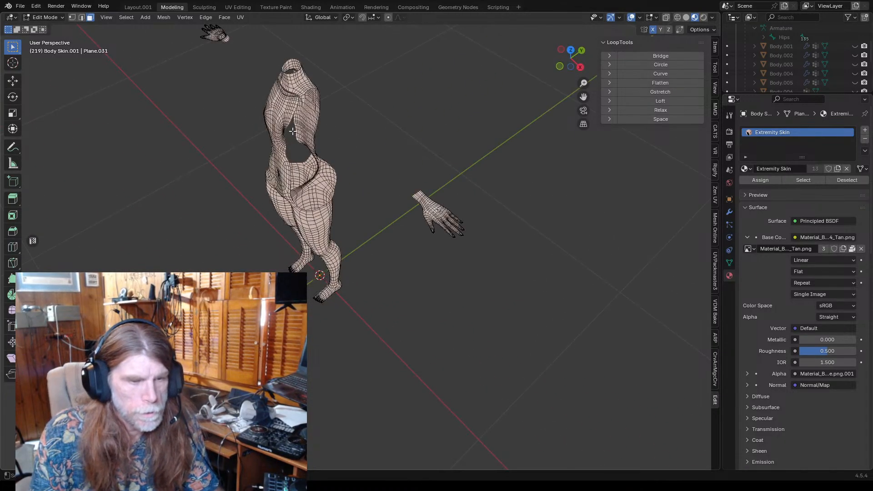
scroll(289, 114, up, 4)
middle_drag(289, 114, 370, 253)
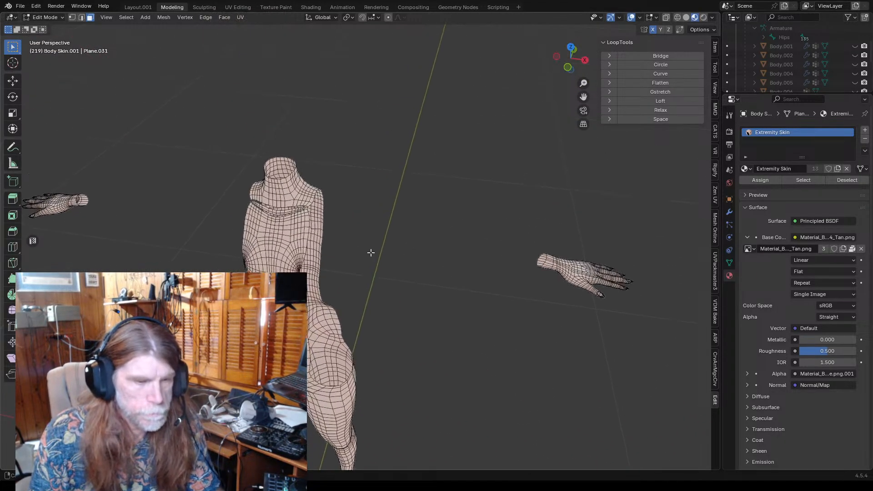
scroll(343, 208, up, 5)
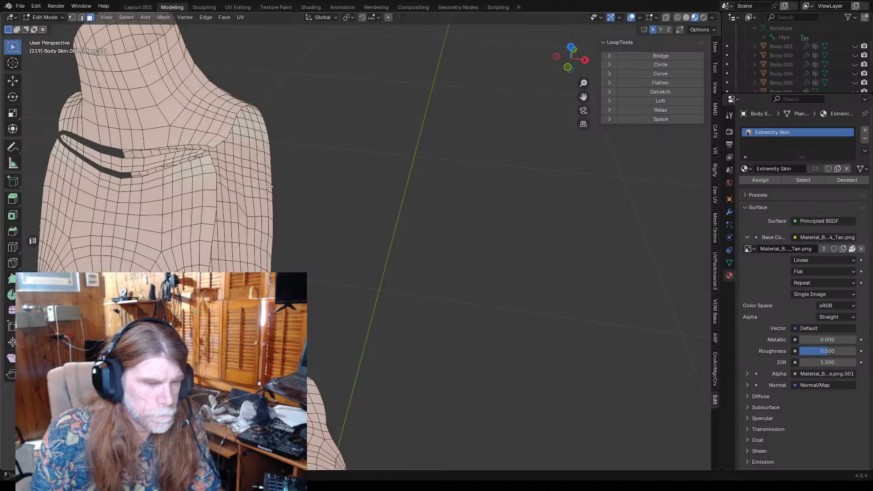
- Delete the face loop running across the front of the upper chest on the Body Skin.001 mesh
middle_drag(288, 203, 325, 209)
click(321, 206)
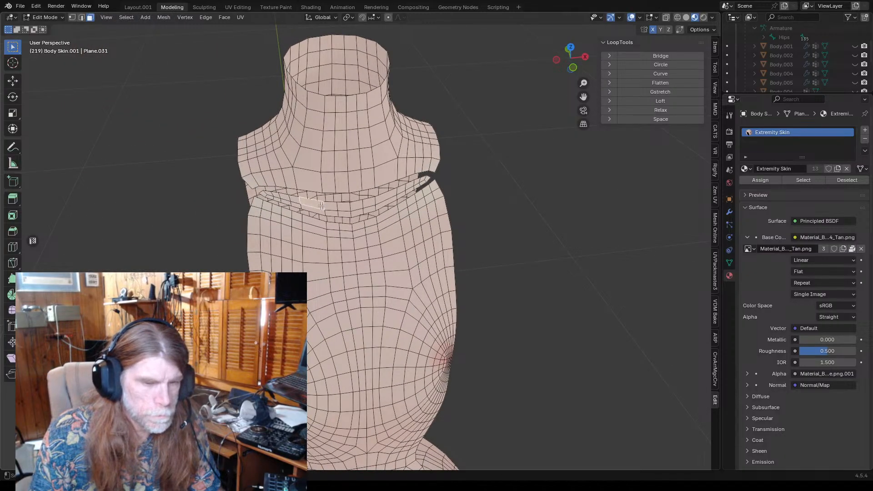
alt+click(323, 208)
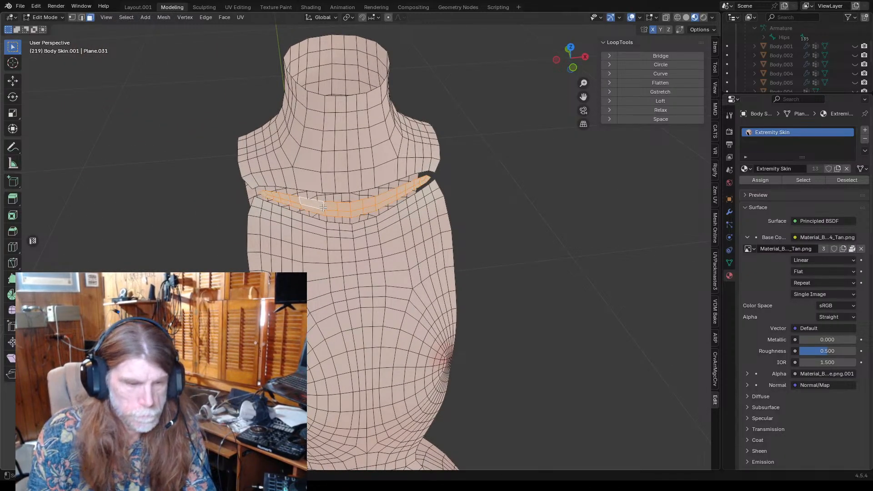
key(x)
click(291, 207)
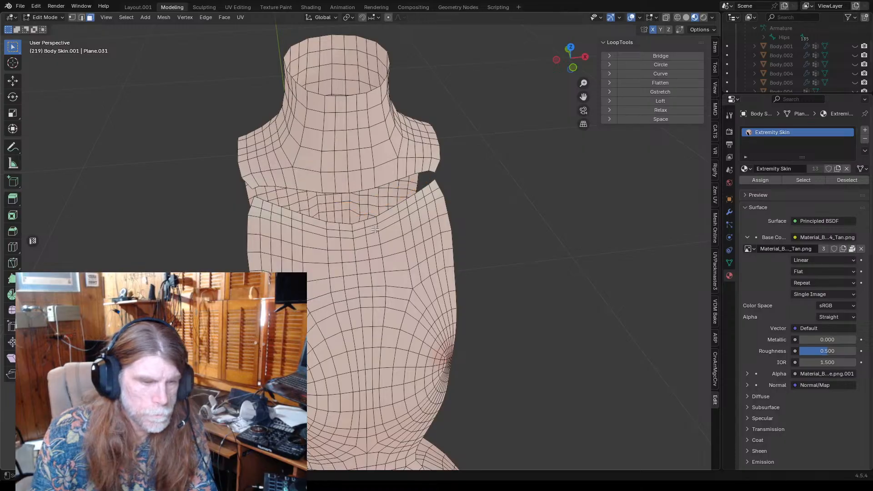
- Delete the face loop running across the upper back just below the shoulders to separate the neck section
middle_drag(376, 229, 181, 220)
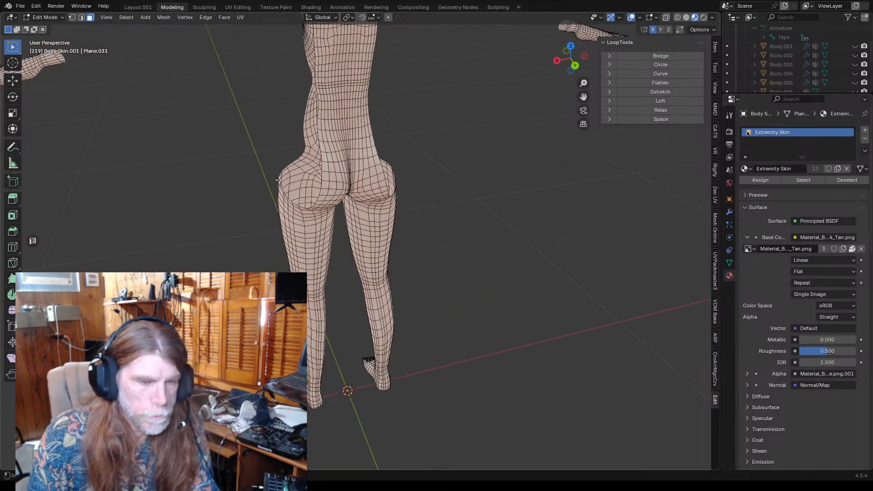
shift+middle_drag(319, 152, 313, 265)
scroll(272, 265, up, 1)
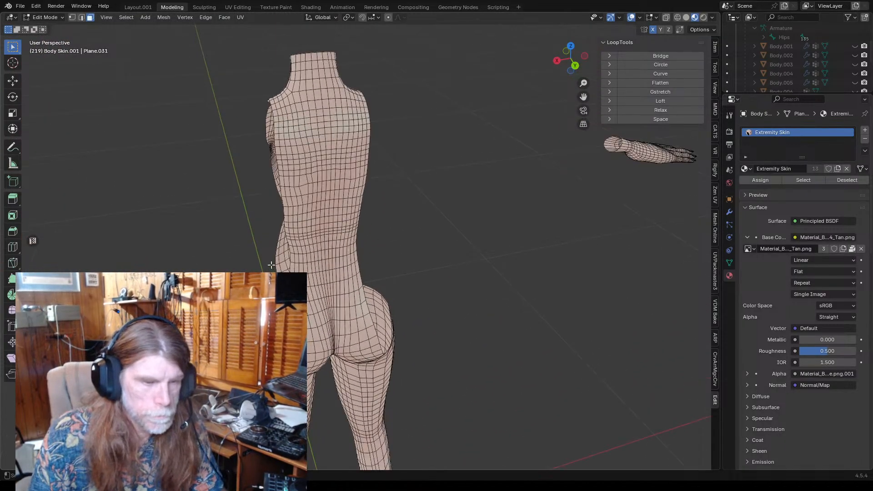
scroll(272, 265, up, 1)
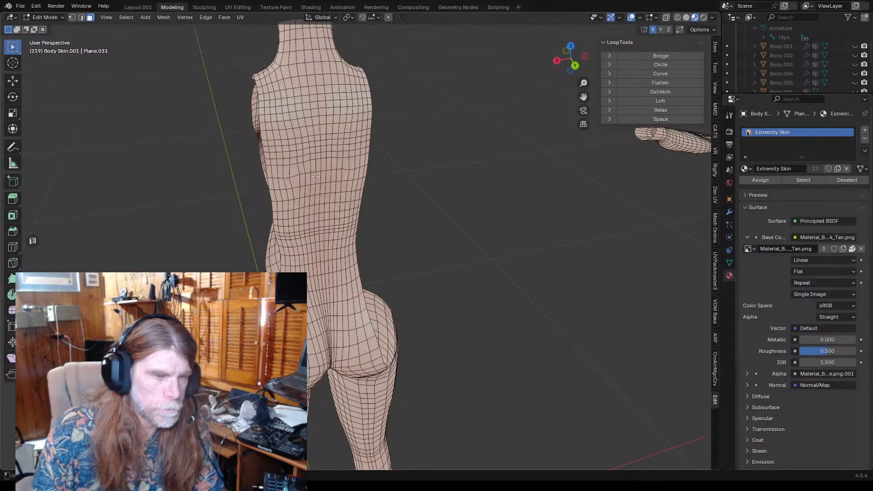
middle_drag(316, 176, 365, 164)
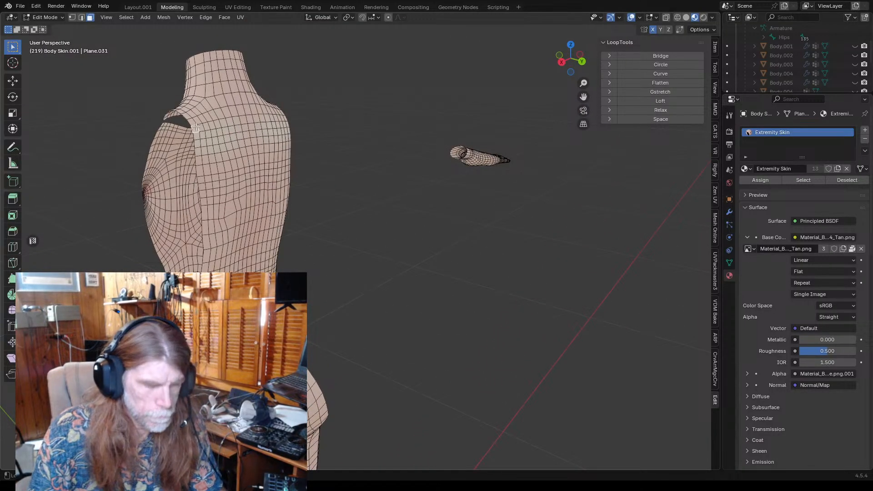
alt+click(196, 129)
key(x)
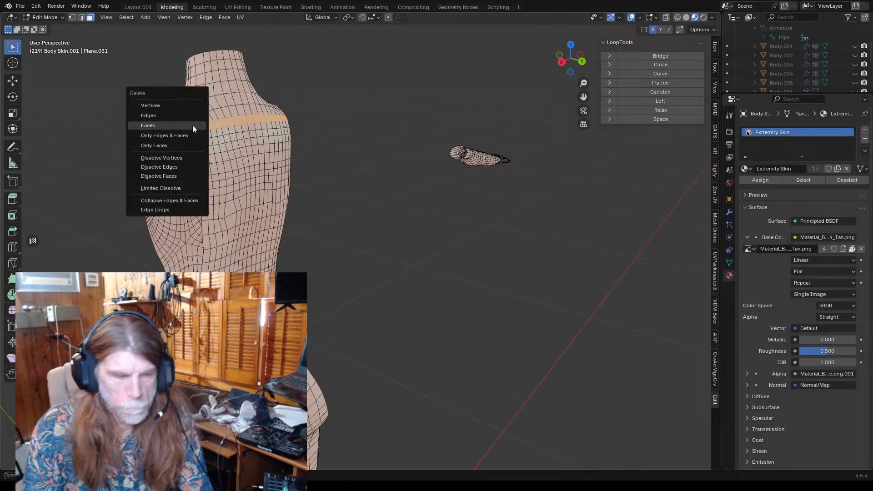
click(175, 126)
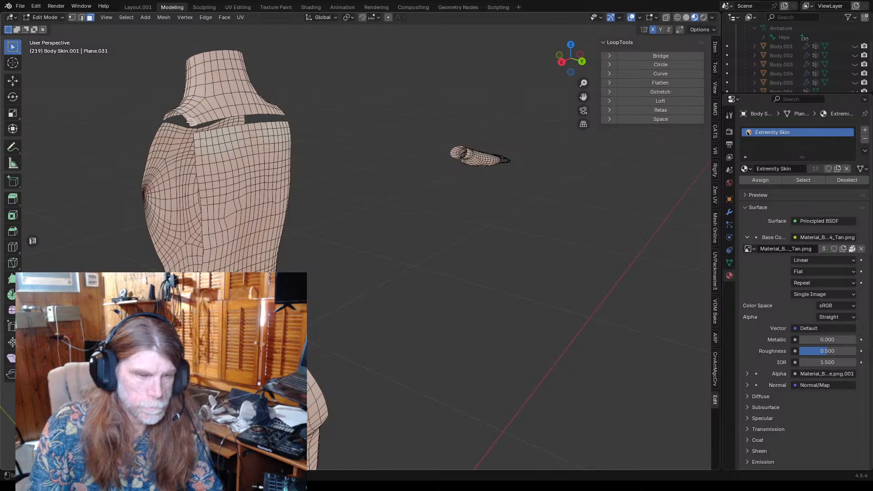
- Delete all linked faces of the torso and legs, keeping only the neck piece and the hands
middle_drag(326, 183, 356, 189)
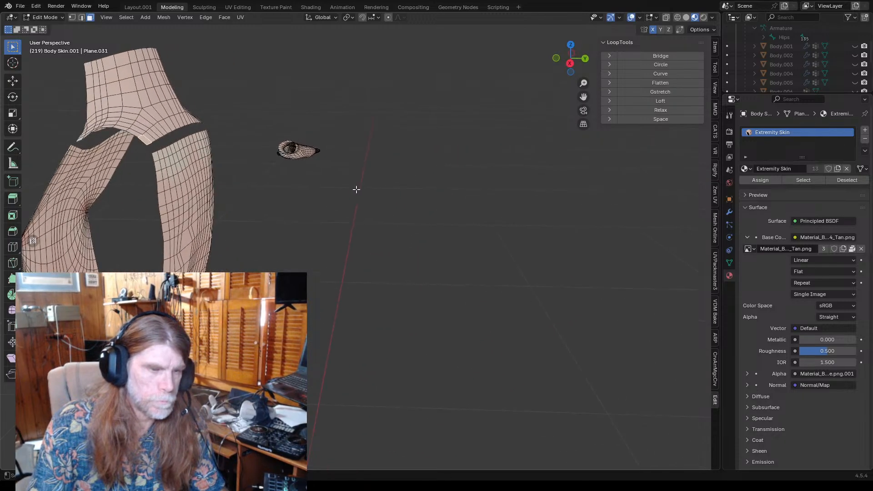
scroll(356, 189, down, 2)
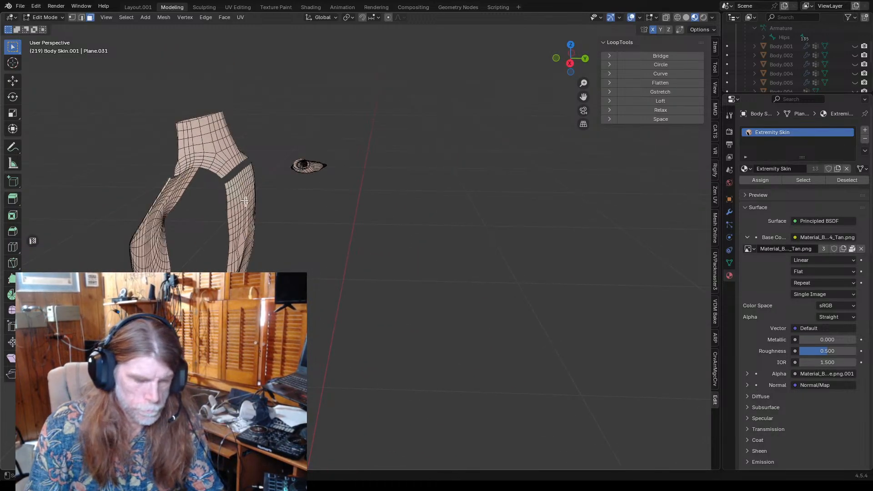
key(l)
key(x)
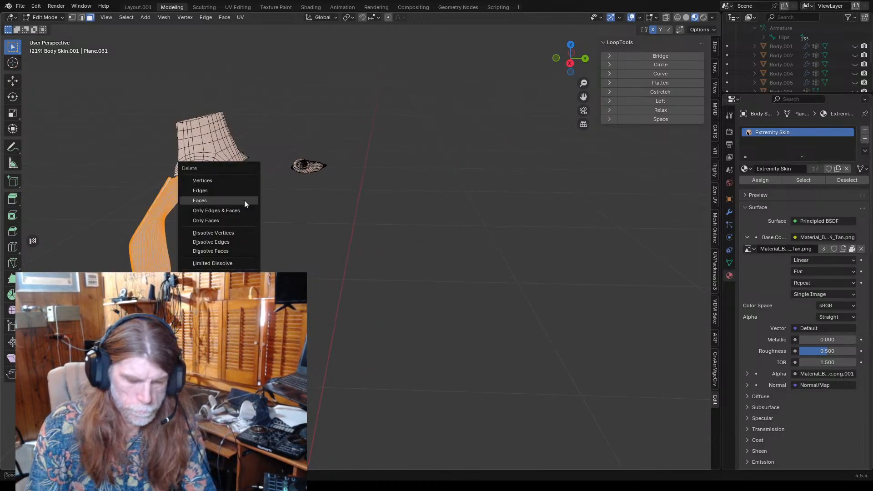
click(215, 200)
middle_drag(214, 197, 386, 223)
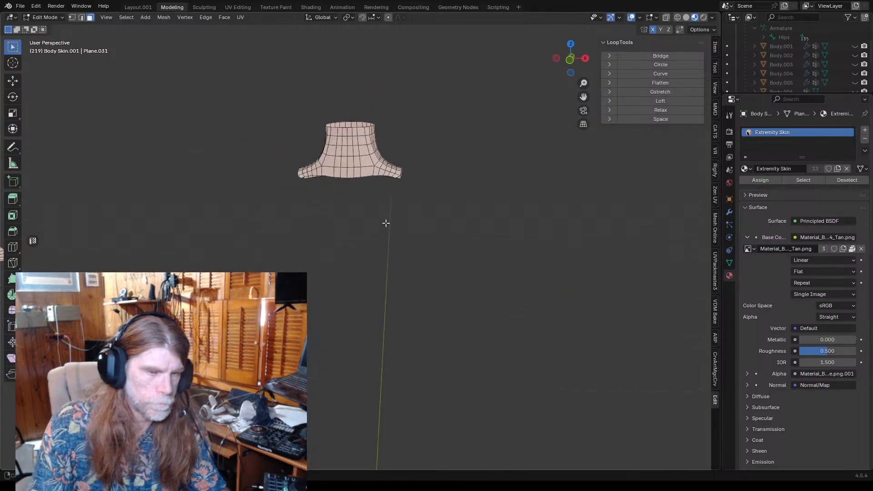
scroll(387, 223, down, 3)
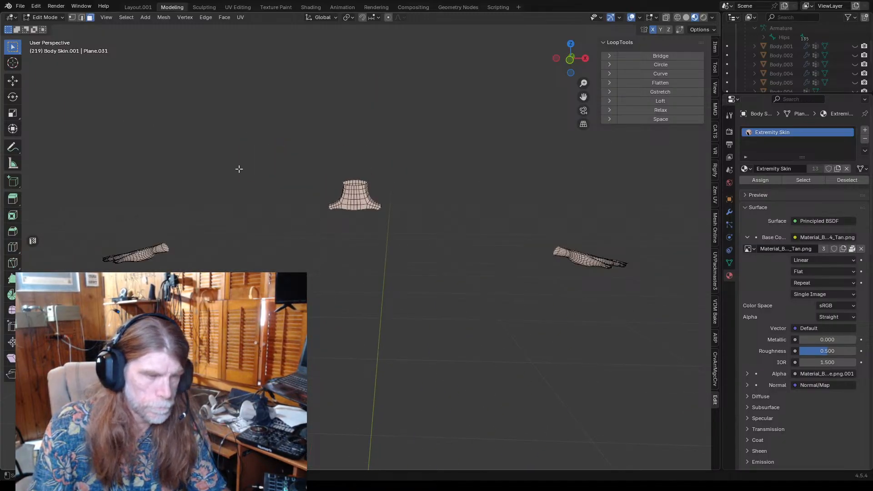
- Return to Object Mode and unhide all hidden objects of the character
click(41, 16)
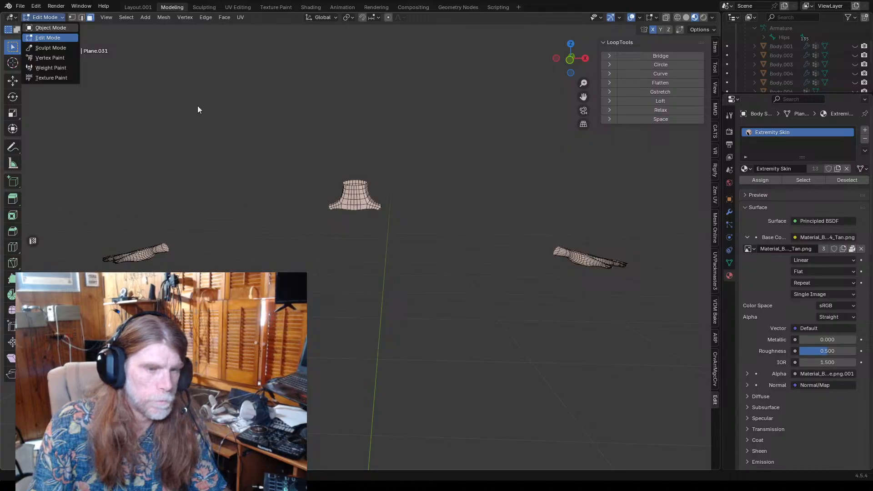
key(Tab)
click(358, 199)
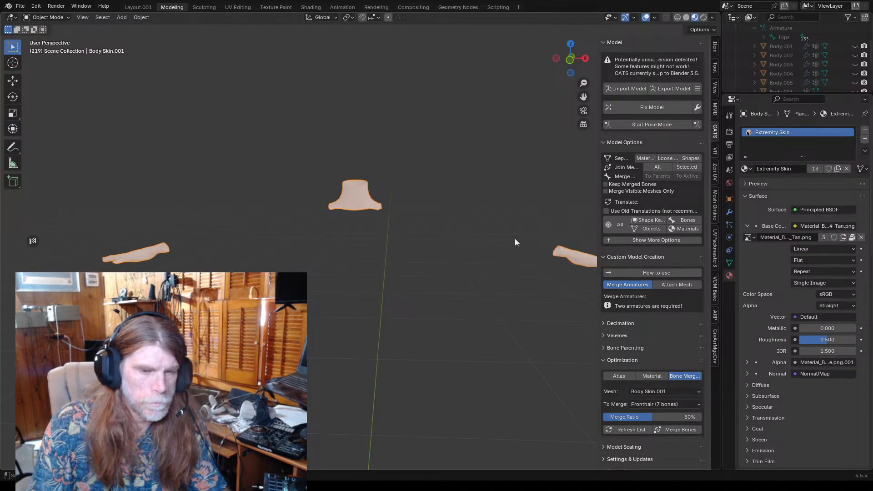
scroll(212, 192, down, 3)
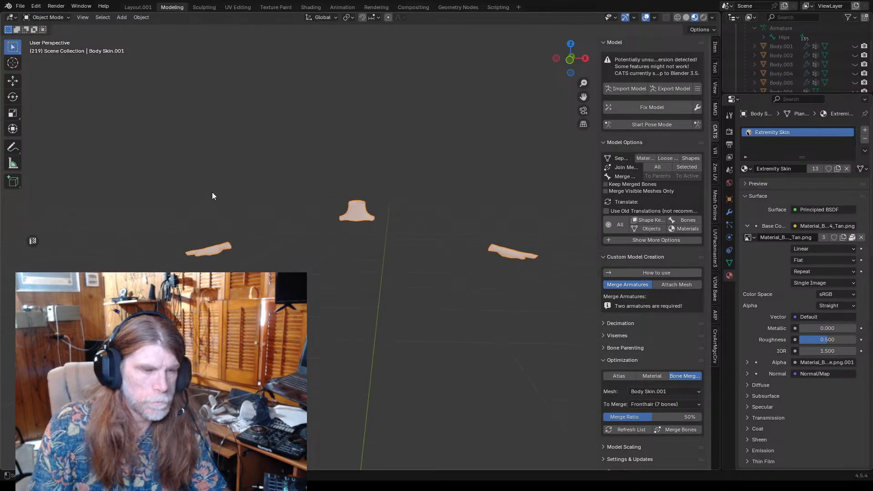
click(256, 161)
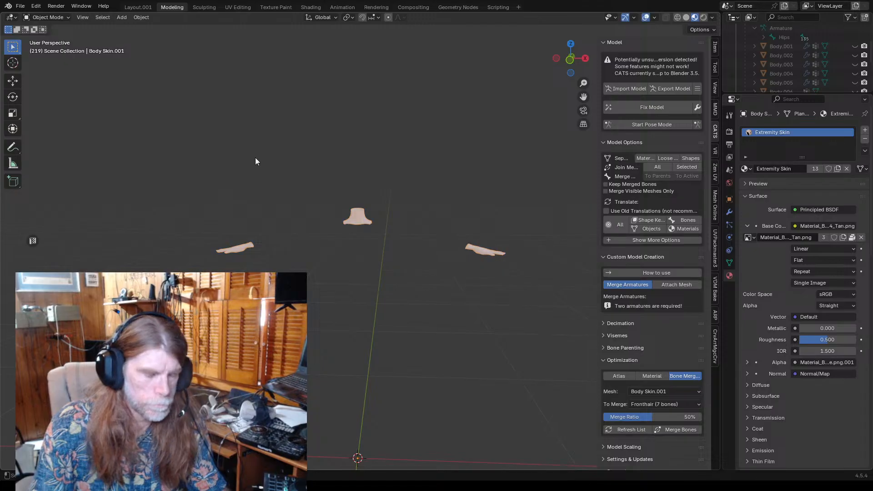
key(a)
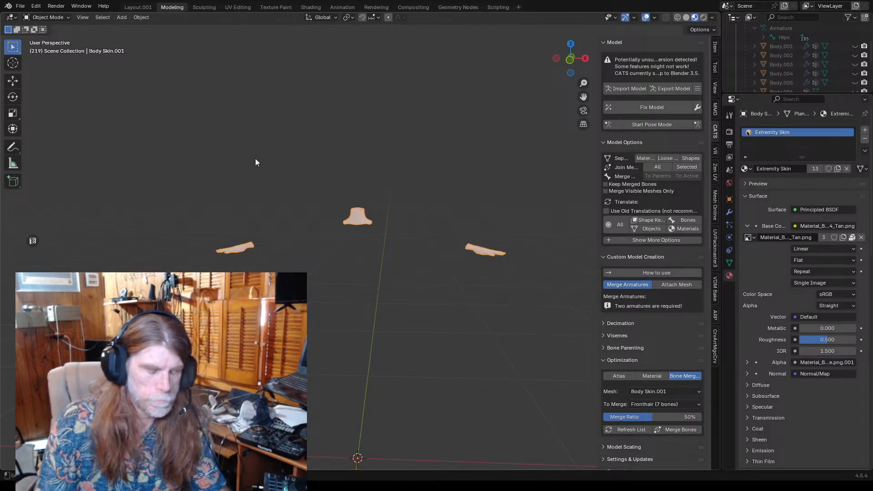
click(255, 159)
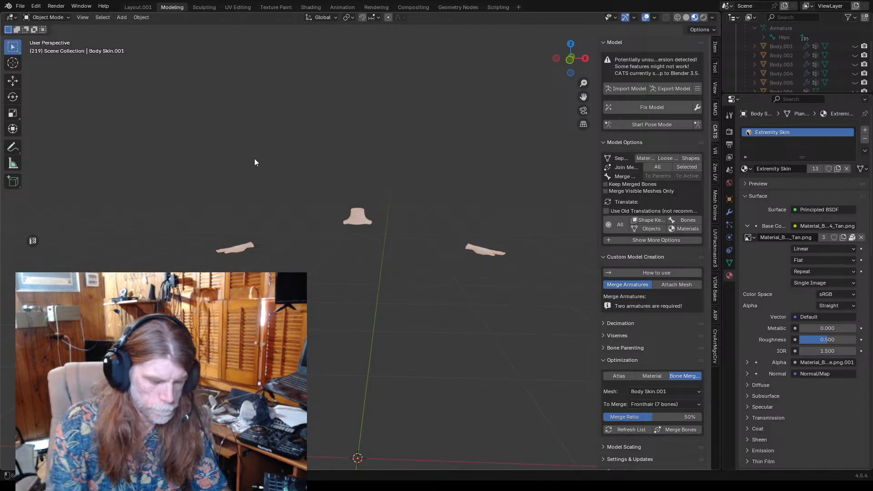
key(alt+h)
click(142, 136)
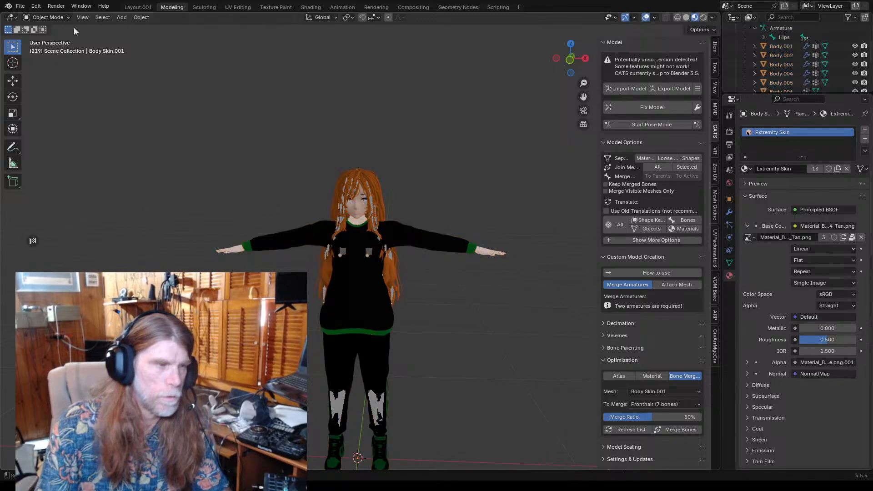
- Save the Blender file under its existing name
click(20, 6)
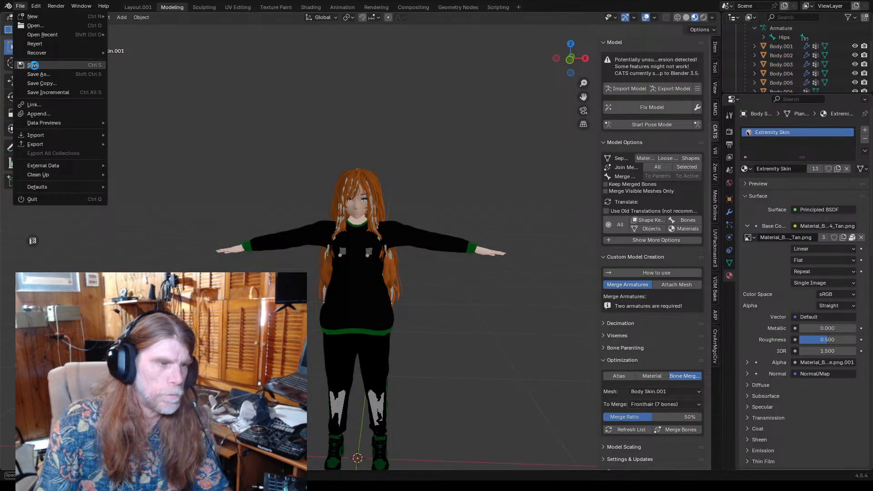
click(33, 65)
scroll(369, 234, up, 3)
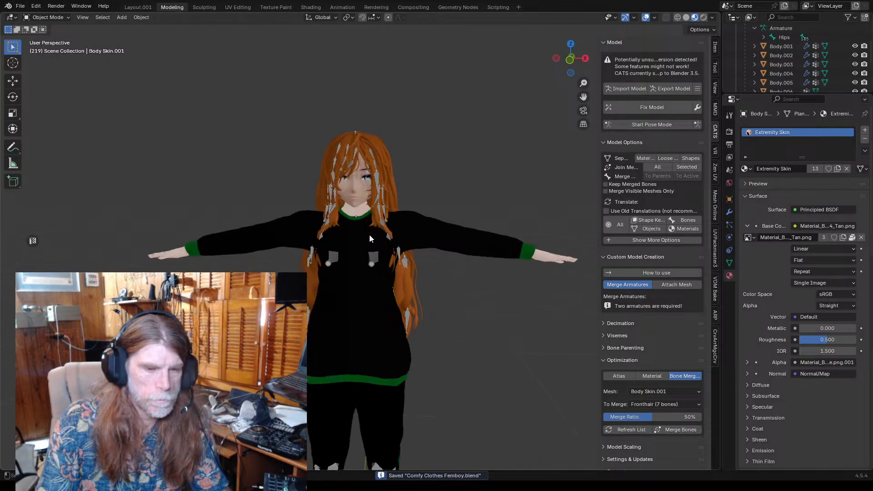
scroll(371, 239, down, 4)
mouse_move(334, 277)
middle_down()
mouse_move(242, 246)
mouse_move(334, 265)
middle_up()
scroll(397, 280, up, 2)
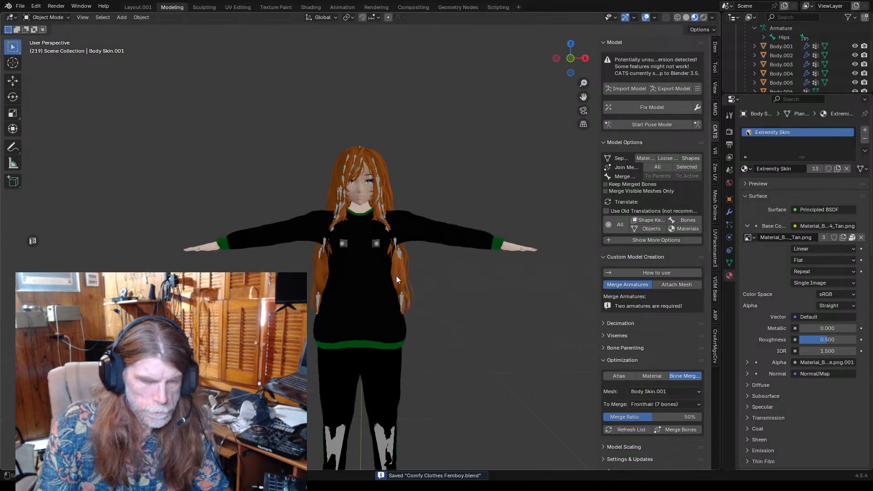
click(398, 226)
click(39, 16)
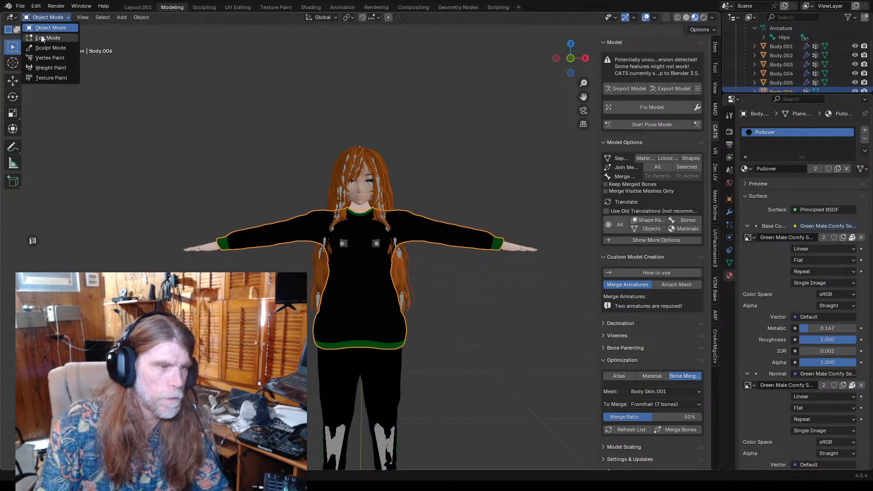
click(185, 61)
- Test the arm deformation in Pose Mode by rotating upper_arm.L upward with mirroring, and undo the rotation before returning to Object Mode
click(348, 243)
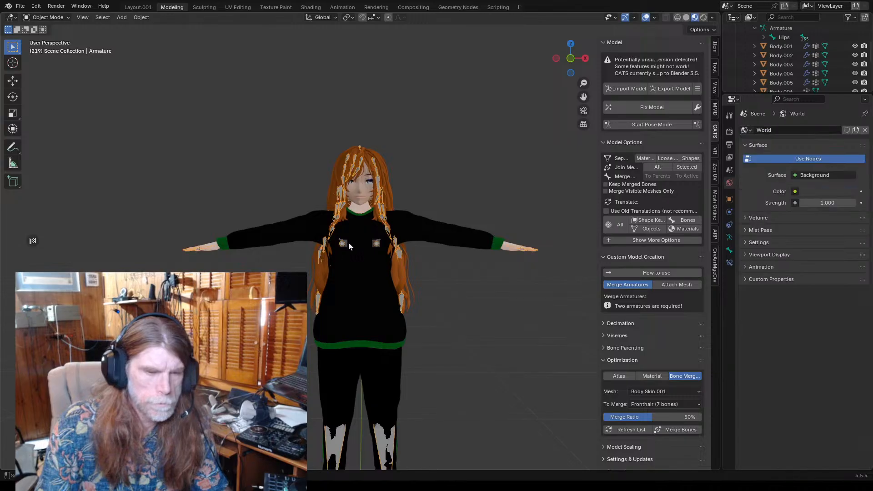
click(54, 19)
click(48, 48)
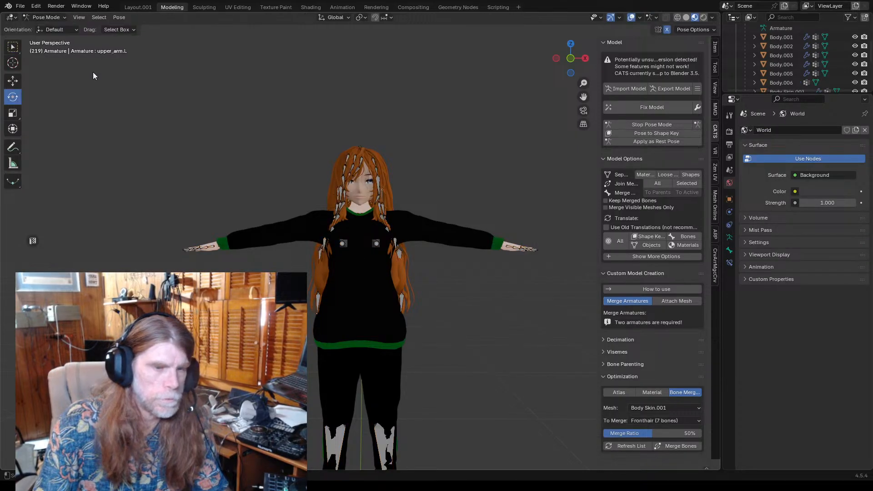
click(401, 226)
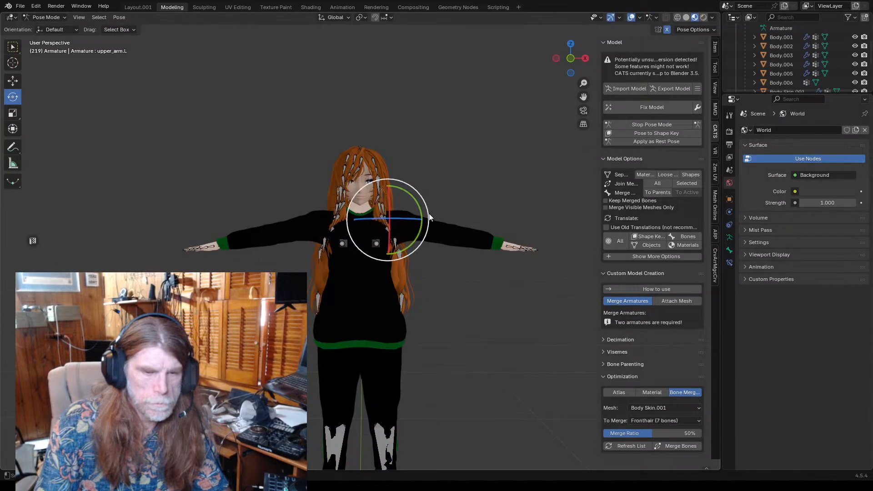
mouse_move(428, 210)
mouse_down()
mouse_move(425, 192)
mouse_move(429, 212)
mouse_move(424, 199)
mouse_up()
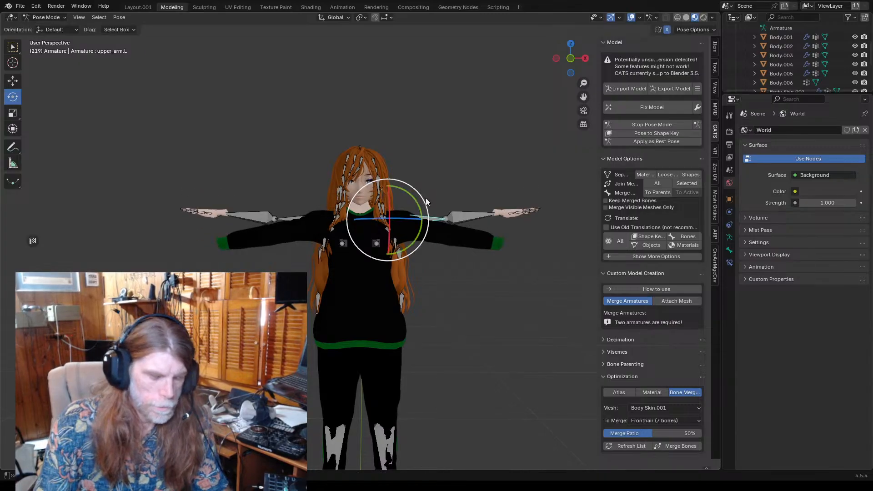
key(ctrl+z)
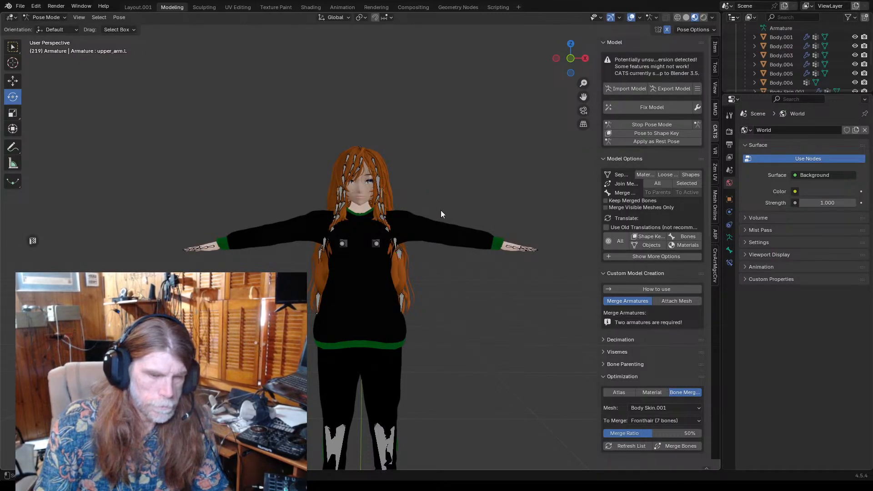
click(45, 16)
click(45, 28)
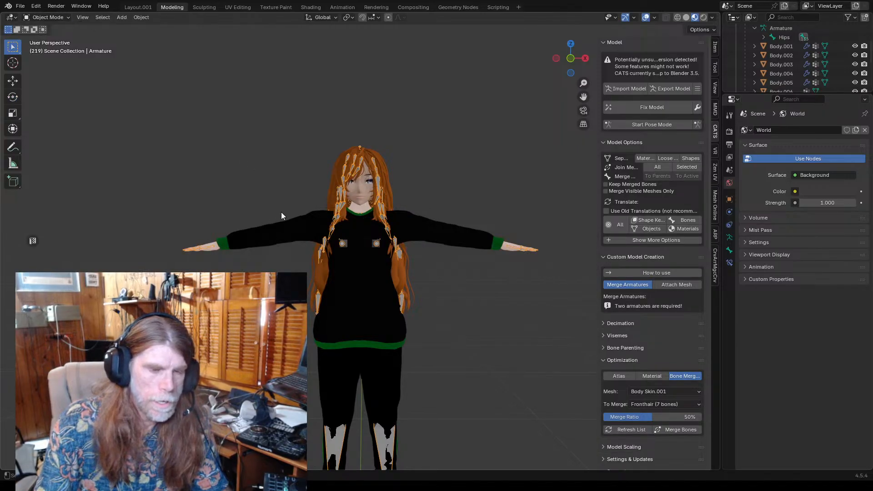
- Select the pullover mesh Body.006 and examine its modifiers for a missing Armature modifier
click(302, 224)
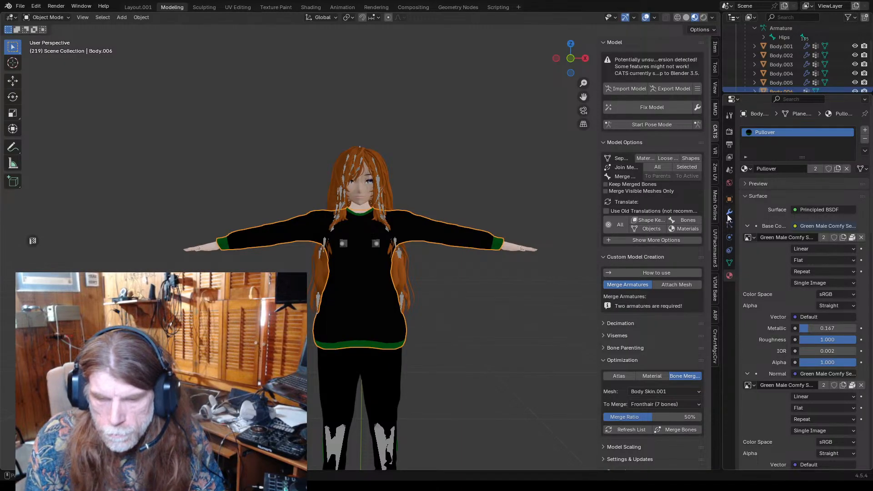
scroll(793, 75, up, 2)
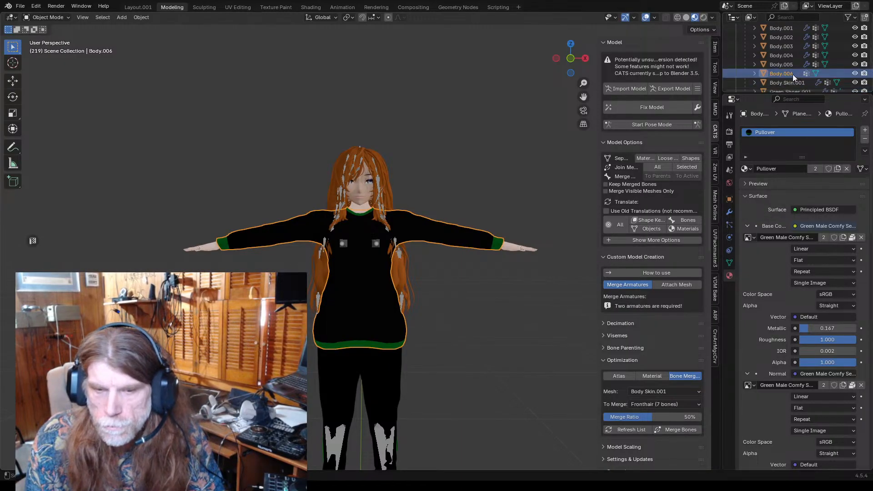
scroll(790, 70, down, 5)
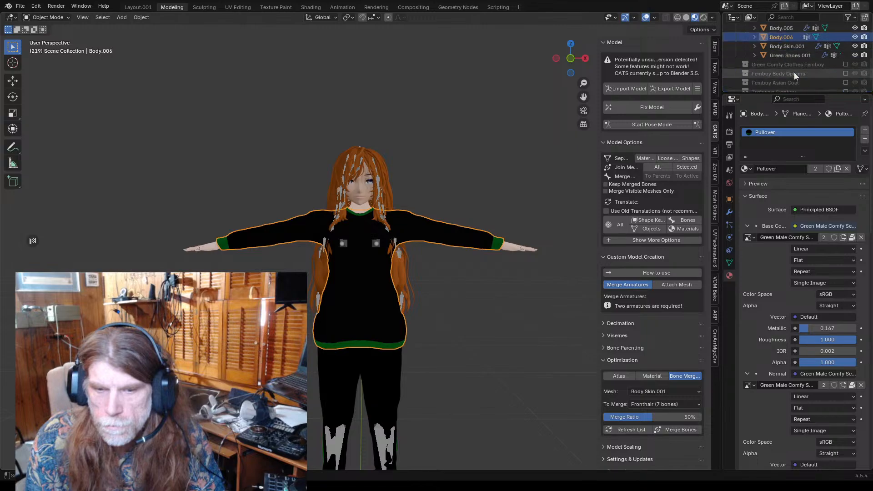
scroll(795, 73, up, 2)
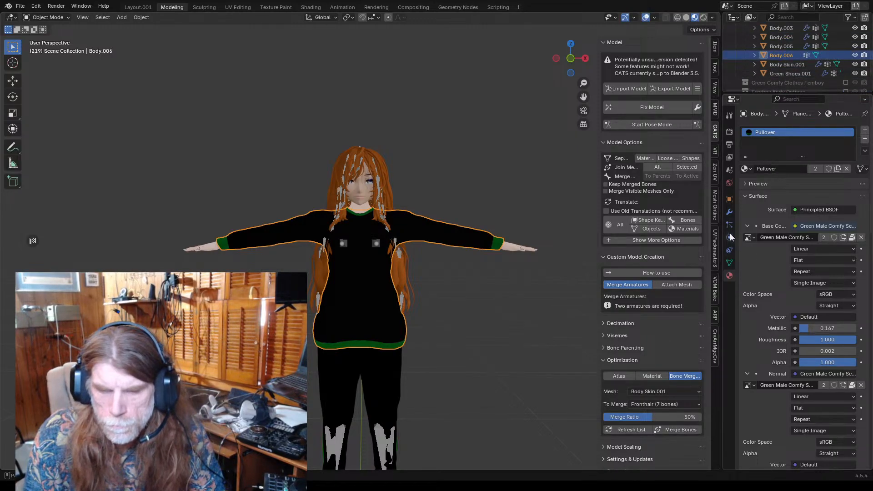
click(730, 212)
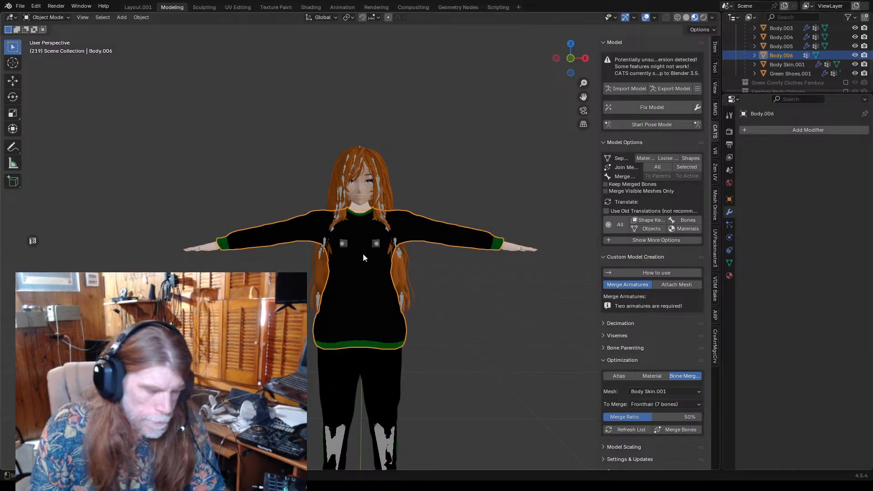
- Parent the pullover to the armature with automatic weights, clear the selection, and save the file under its existing name
shift+click(345, 246)
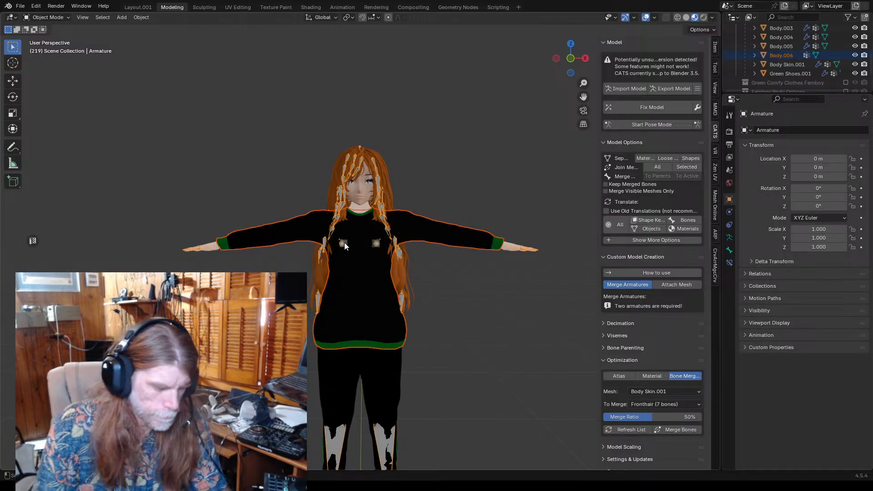
key(ctrl+p)
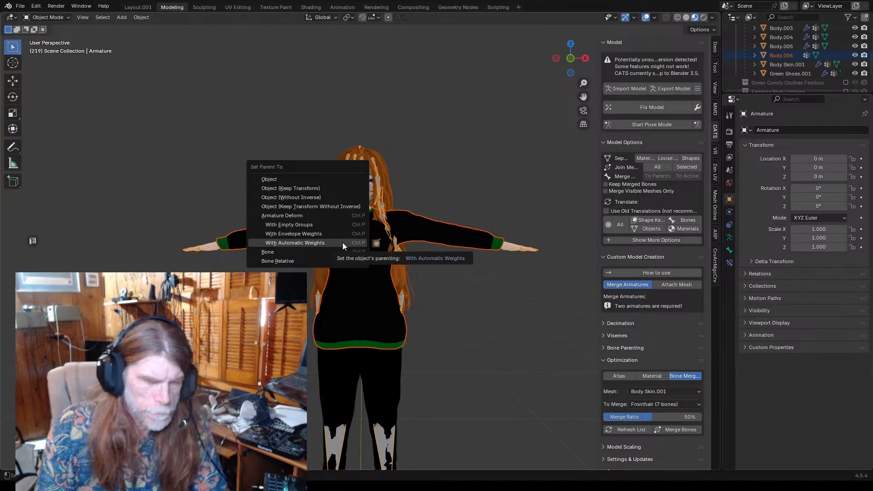
click(311, 242)
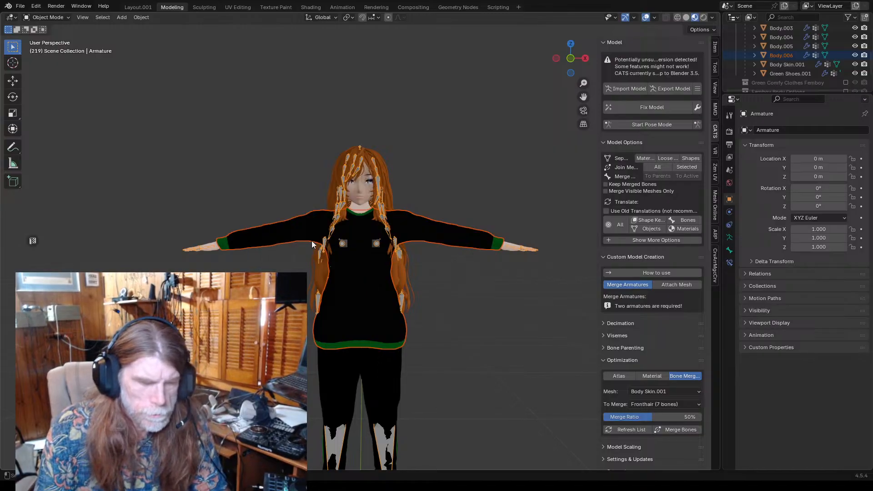
click(209, 198)
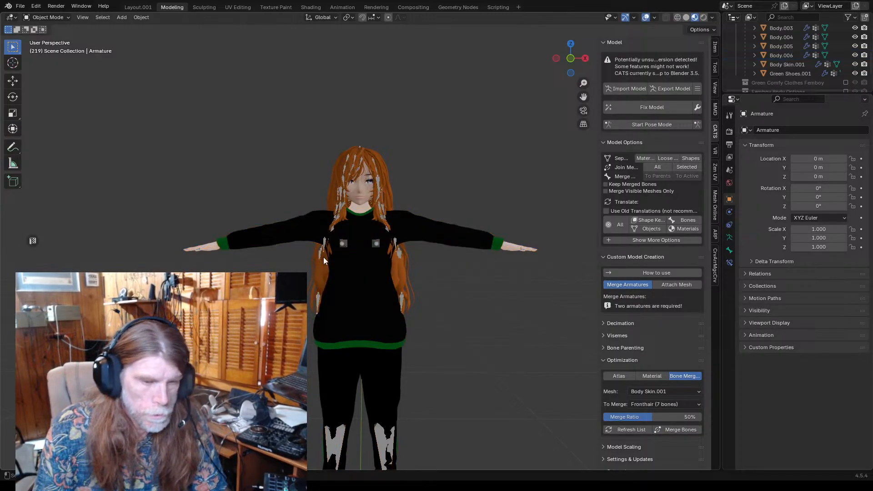
click(20, 6)
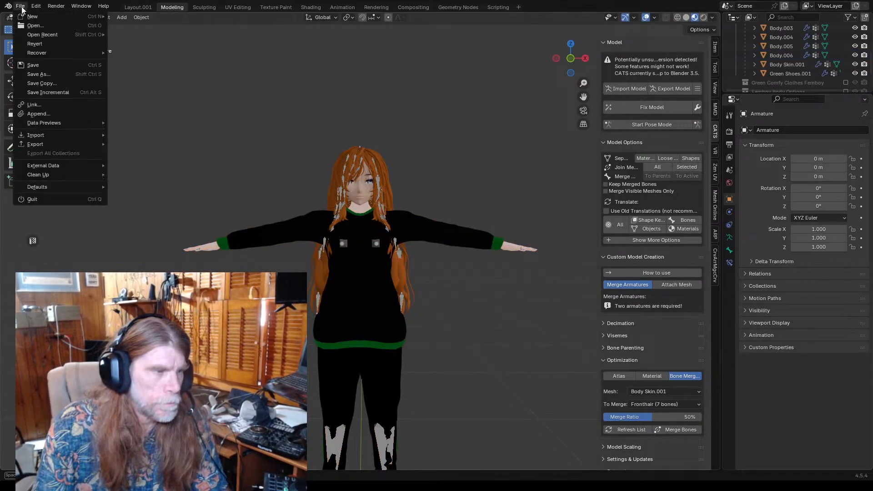
click(34, 68)
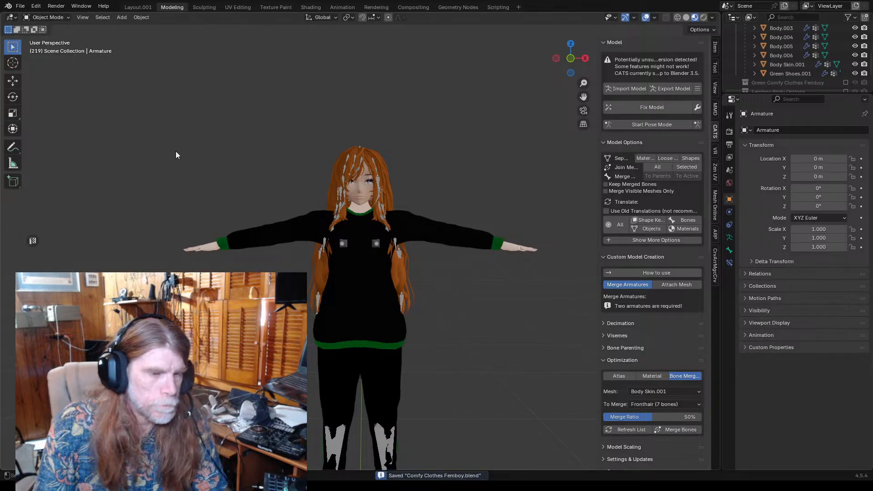
- Test the sleeve deformation in Pose Mode by rotating the upper arm bones down and back up with mirroring
click(44, 15)
click(51, 47)
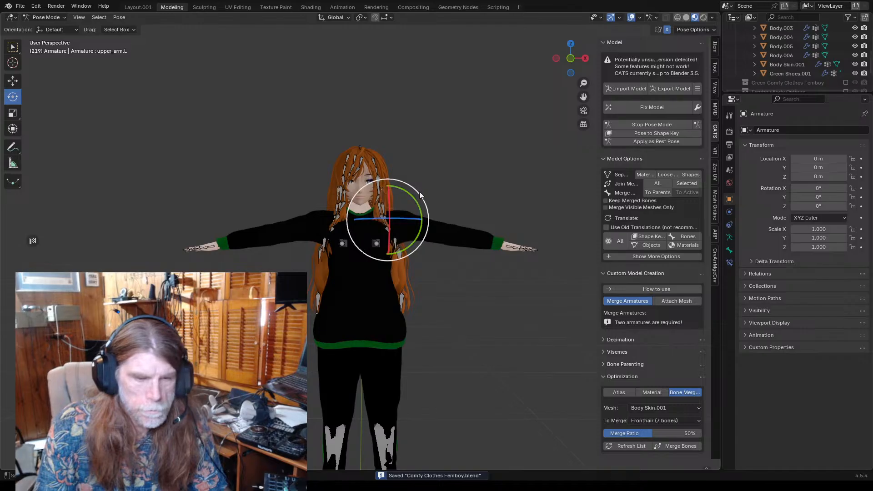
drag(420, 195, 407, 207)
click(313, 230)
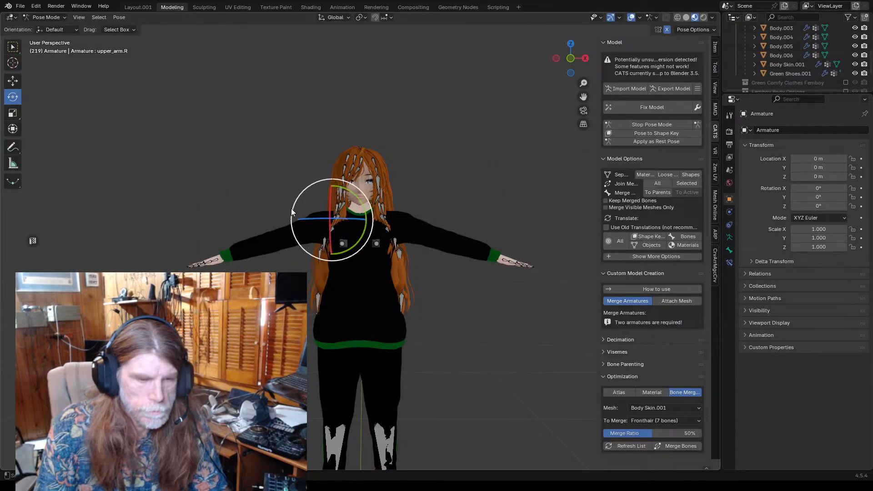
drag(291, 208, 310, 208)
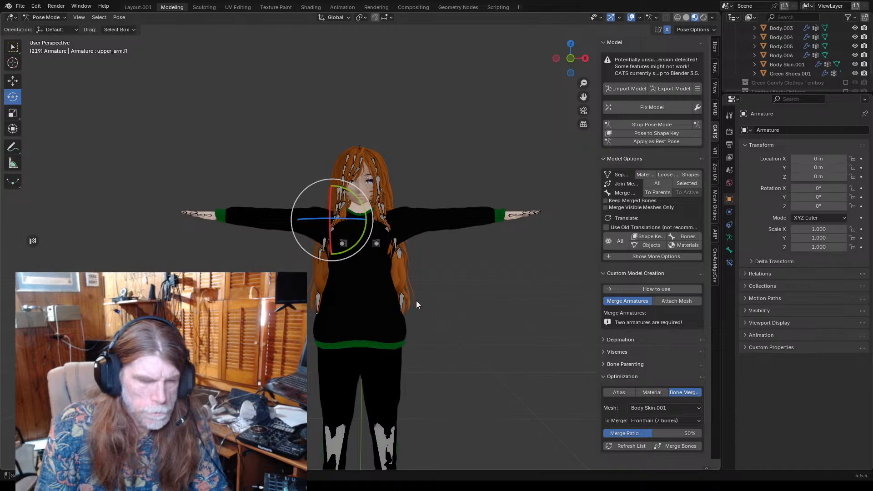
- Test the finger deformation by slightly rotating the f_index.02.L bone, and inspect the pose from the front
middle_drag(416, 301, 321, 305)
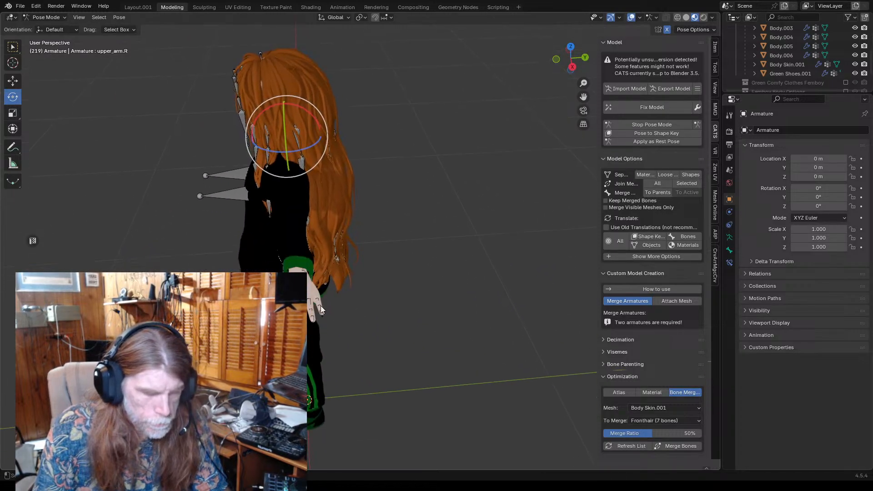
click(319, 311)
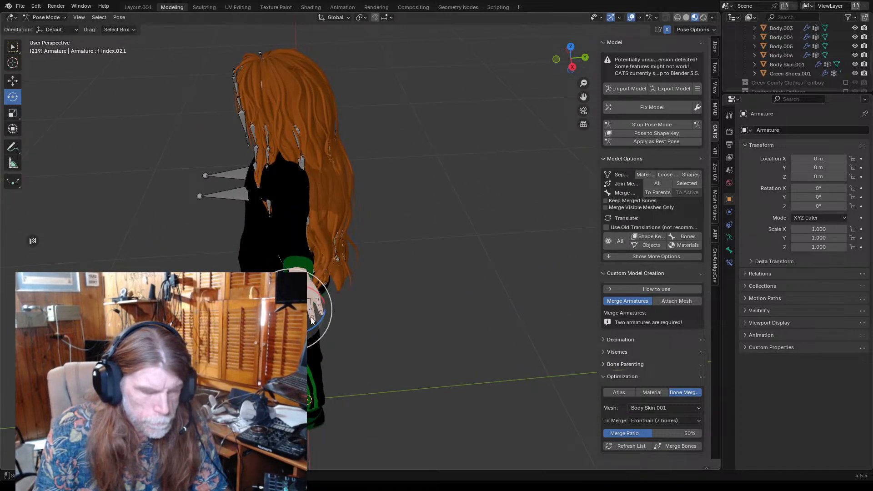
mouse_move(331, 311)
mouse_down()
mouse_move(329, 324)
mouse_move(328, 304)
mouse_up()
click(414, 316)
middle_drag(392, 325, 492, 258)
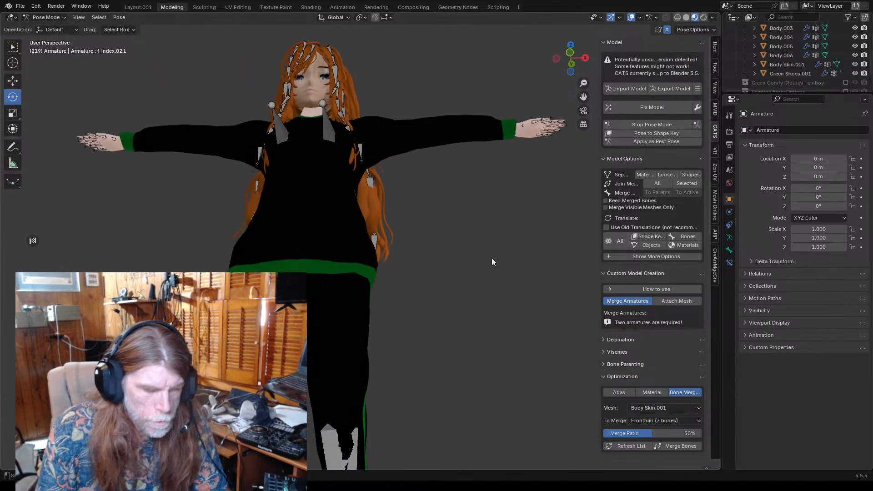
- Test the trouser deformation by rotating an upper leg bone inward with mirroring, and undo the rotation
scroll(392, 296, down, 5)
click(351, 272)
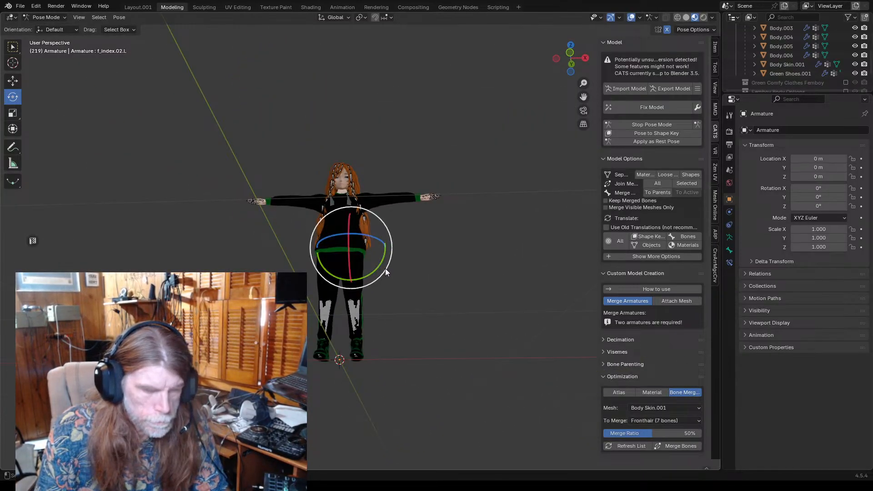
drag(386, 268, 395, 286)
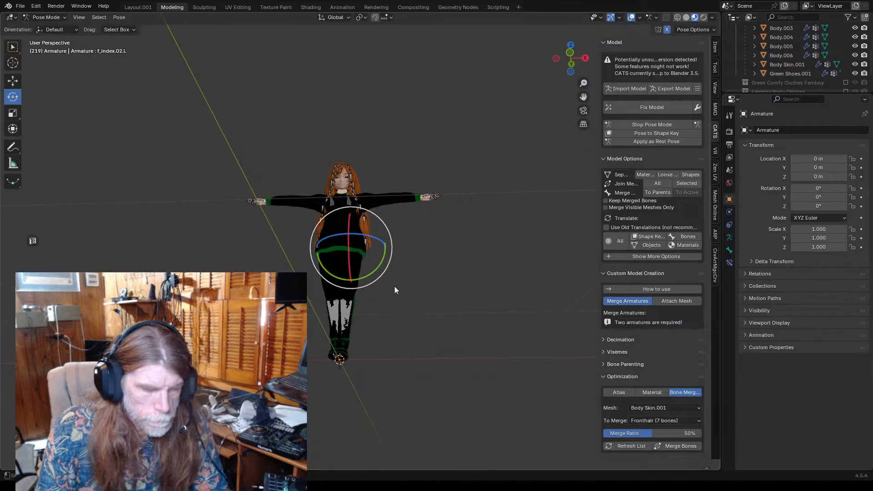
key(ctrl+z)
- Undo the remaining test rotations of the finger and arm bones until the armature is back in Object Mode
middle_drag(432, 278, 420, 321)
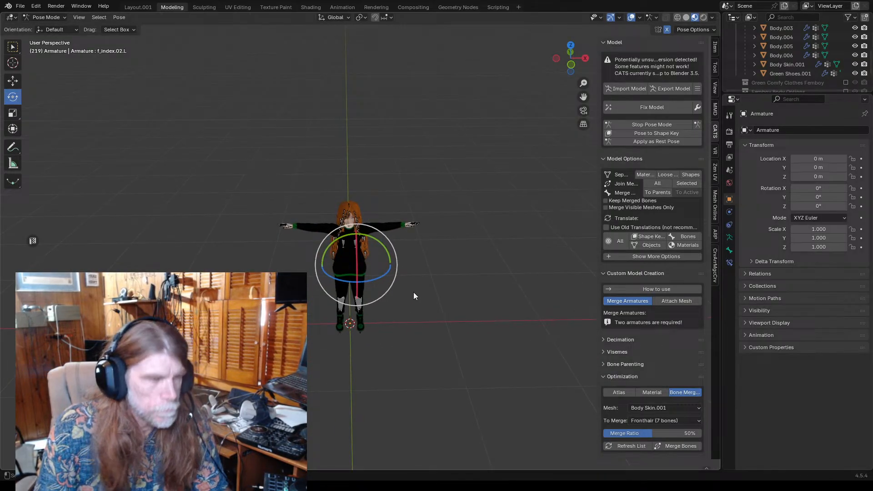
key(ctrl+z)
key(ctrl+z)
key(ctrl+z)
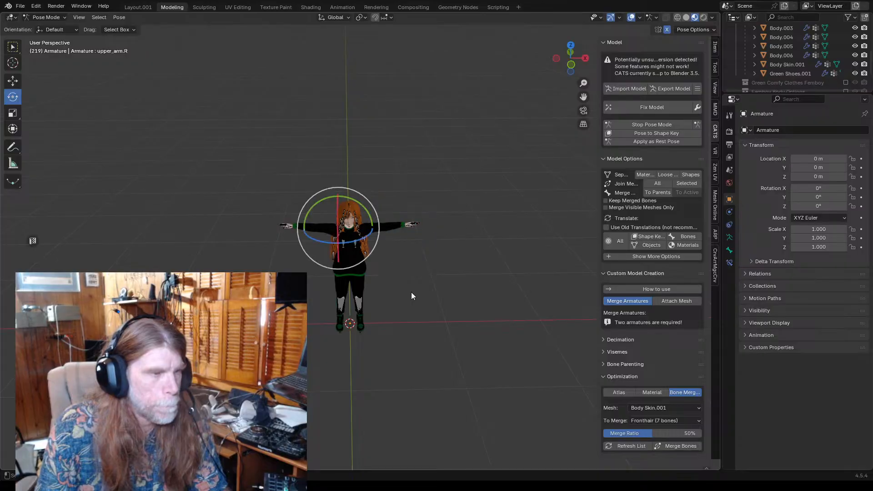
key(ctrl+z)
key(ctrl+z)
key(ctrl+z)
key(ctrl+z)
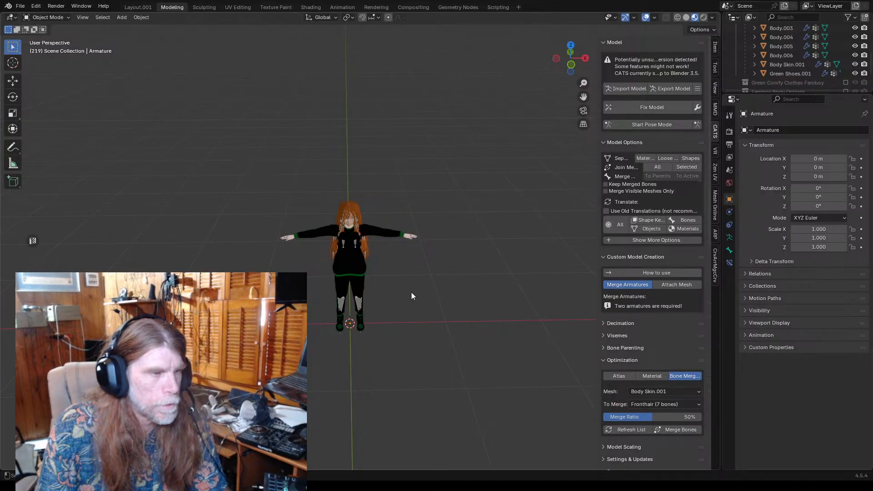
- Save the Blender file under its existing name
click(20, 6)
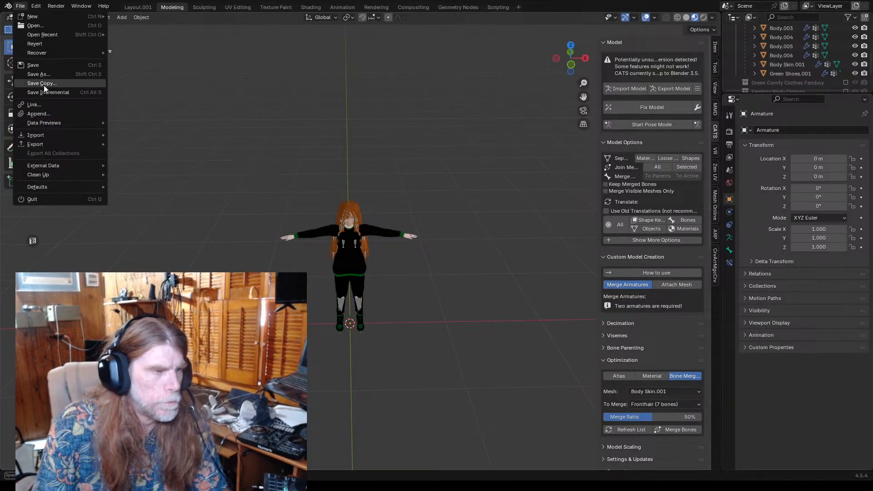
click(35, 65)
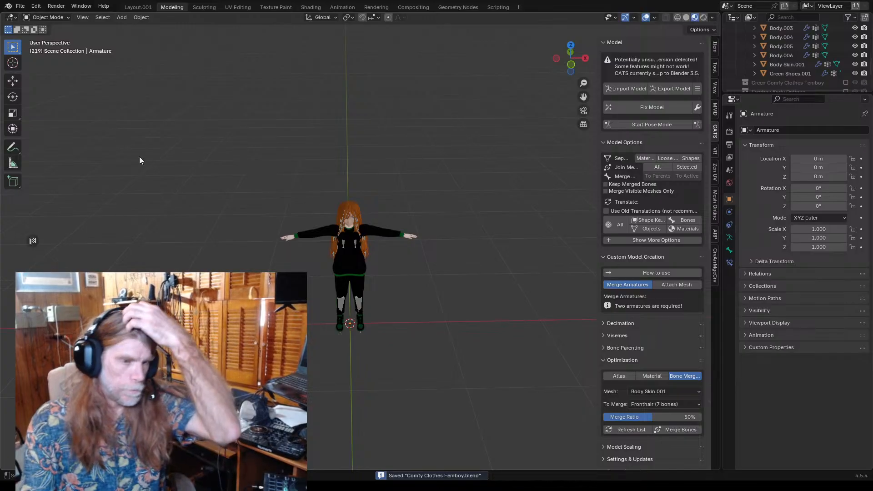
- Select all objects of the character, export them as FBX, and clear the selection
scroll(169, 191, up, 1)
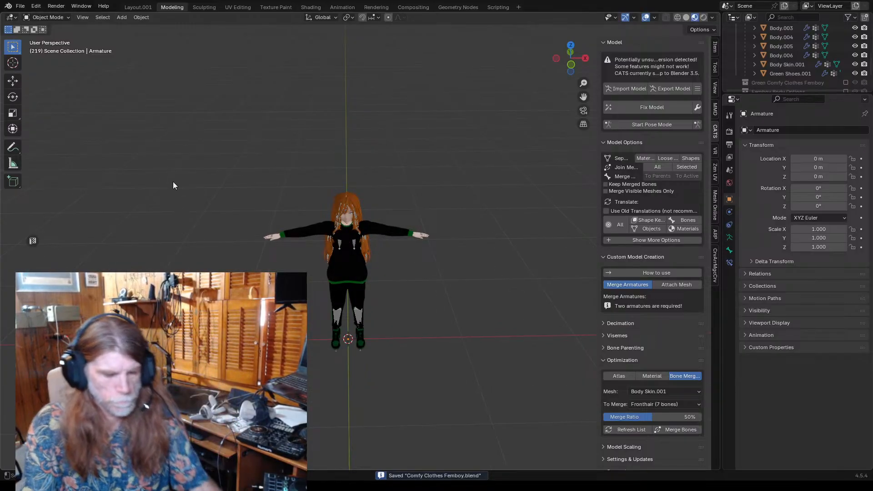
mouse_move(183, 182)
middle_down()
mouse_move(187, 157)
mouse_move(182, 165)
mouse_move(191, 166)
middle_up()
scroll(212, 176, up, 2)
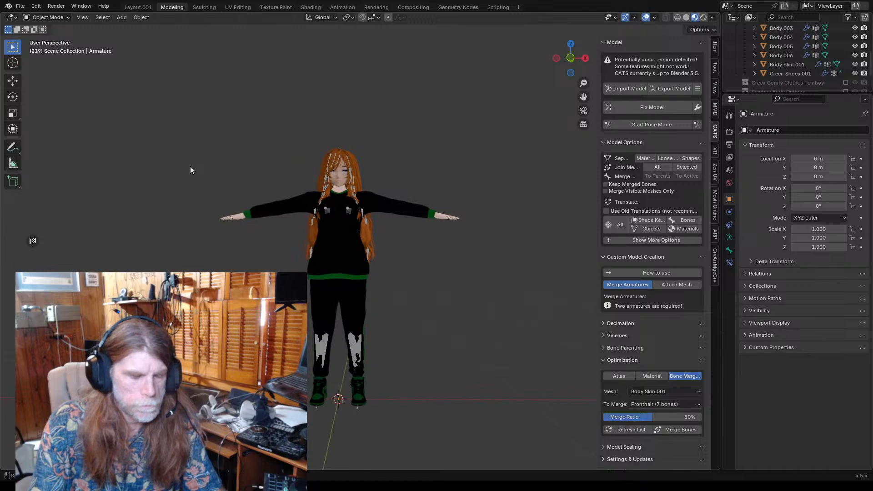
key(a)
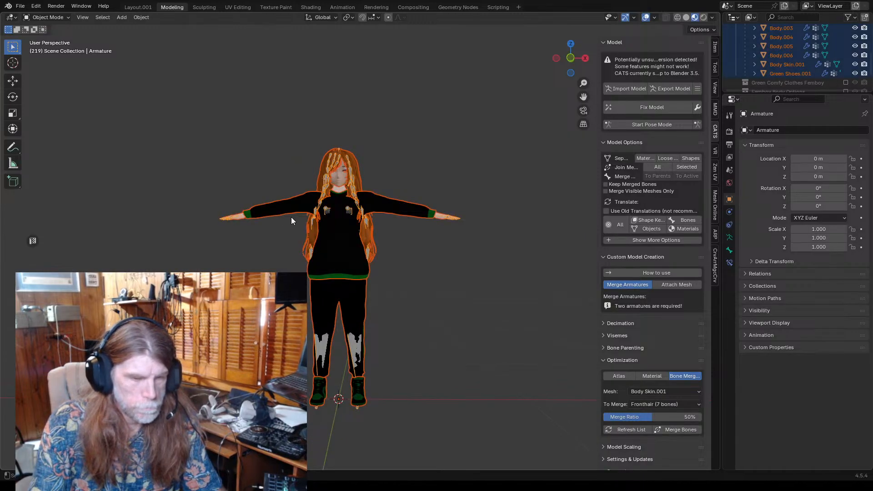
scroll(146, 93, up, 1)
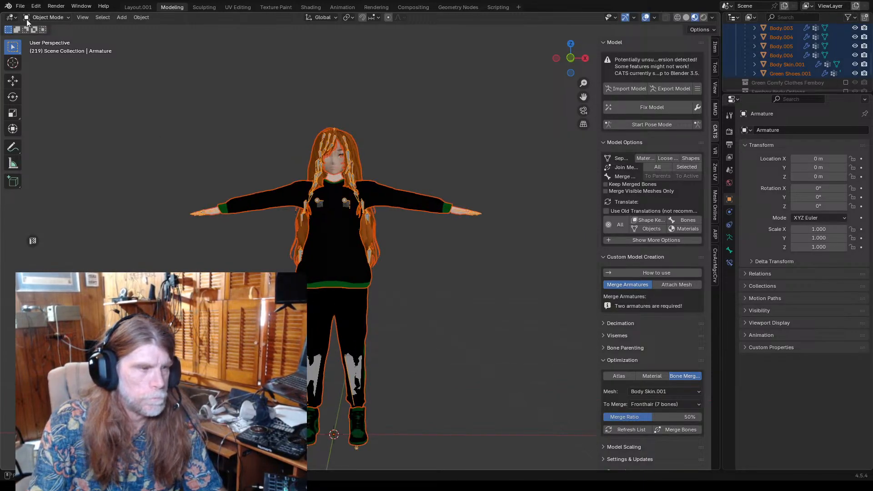
click(20, 7)
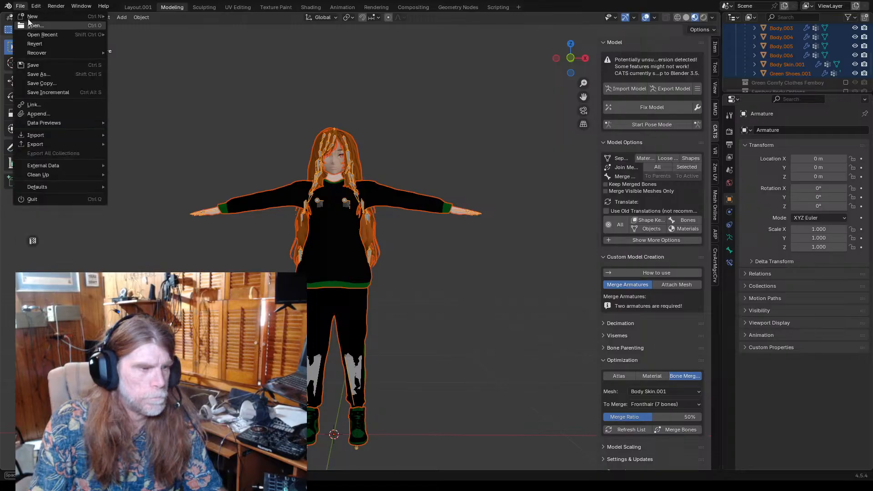
mouse_move(45, 145)
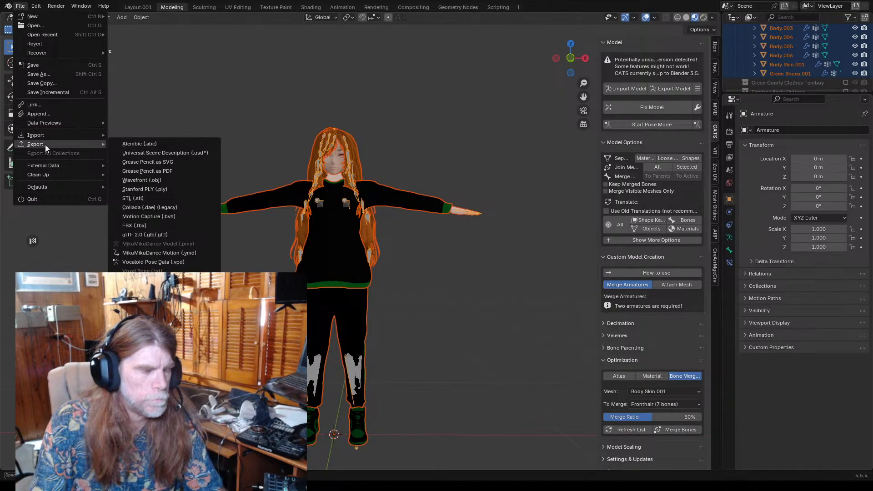
click(132, 225)
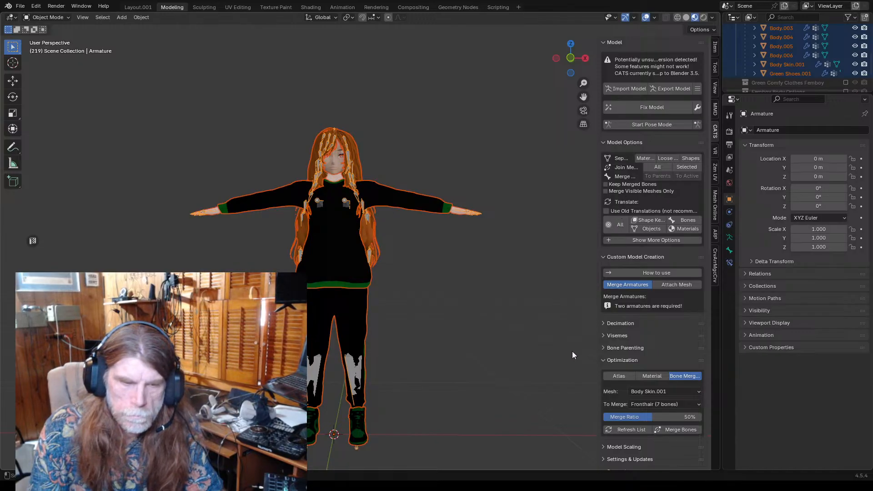
click(422, 272)
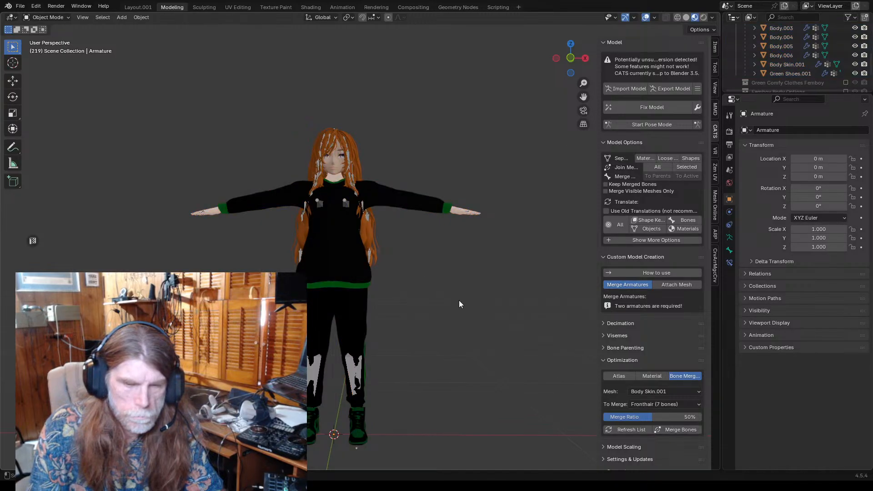
scroll(459, 300, down, 2)
scroll(432, 292, up, 3)
mouse_move(431, 292)
middle_down()
mouse_move(543, 312)
mouse_move(419, 307)
mouse_move(440, 311)
mouse_move(443, 299)
middle_up()
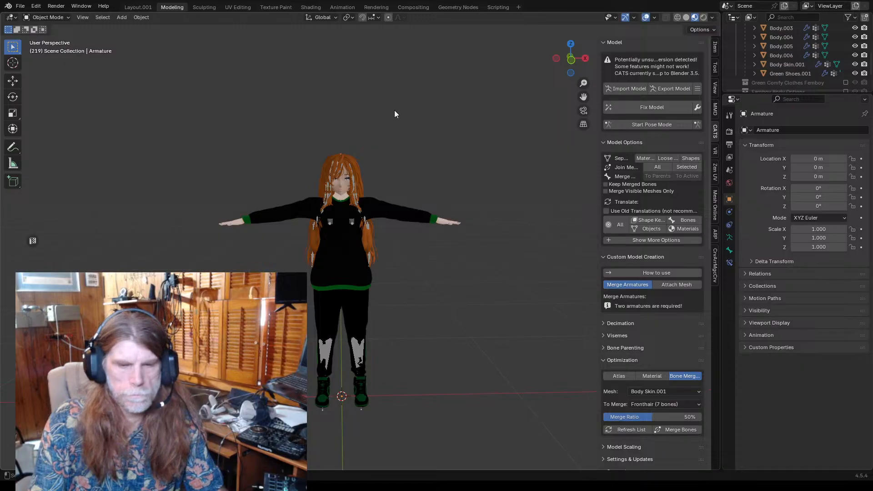
scroll(430, 118, down, 2)
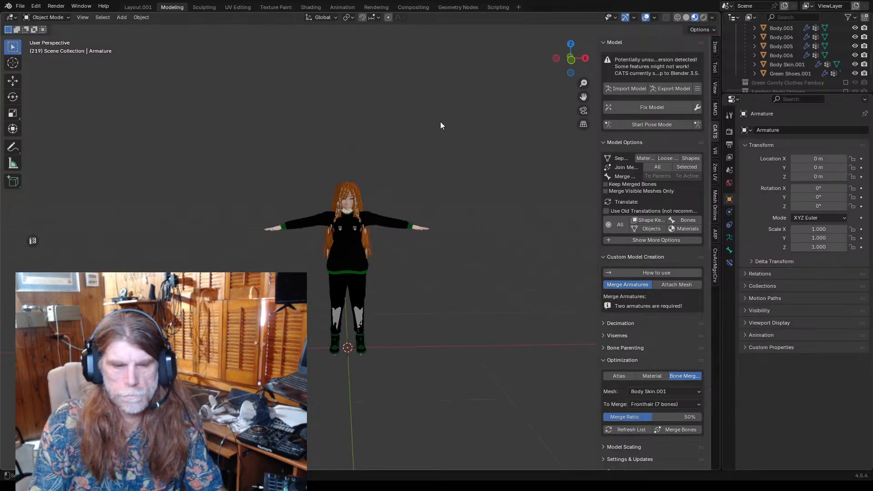
scroll(760, 35, up, 2)
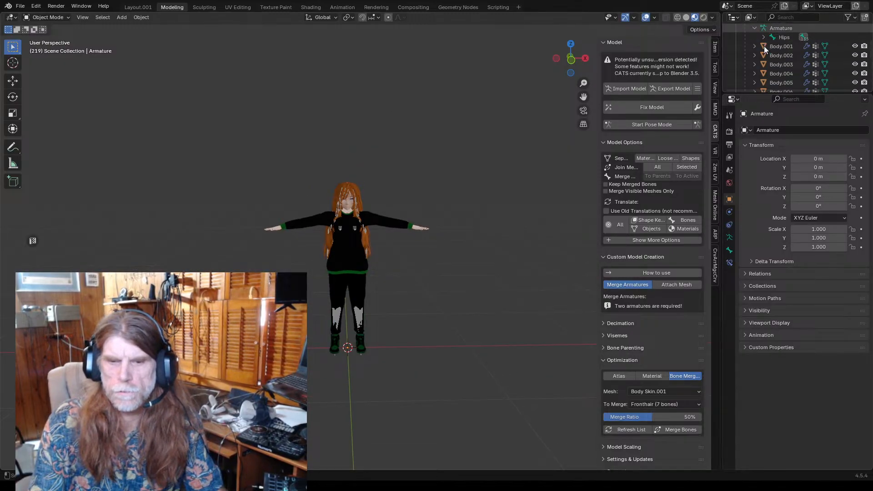
- Select all the character's objects with the pullover mesh active and join the meshes into one object
scroll(414, 162, up, 2)
click(389, 212)
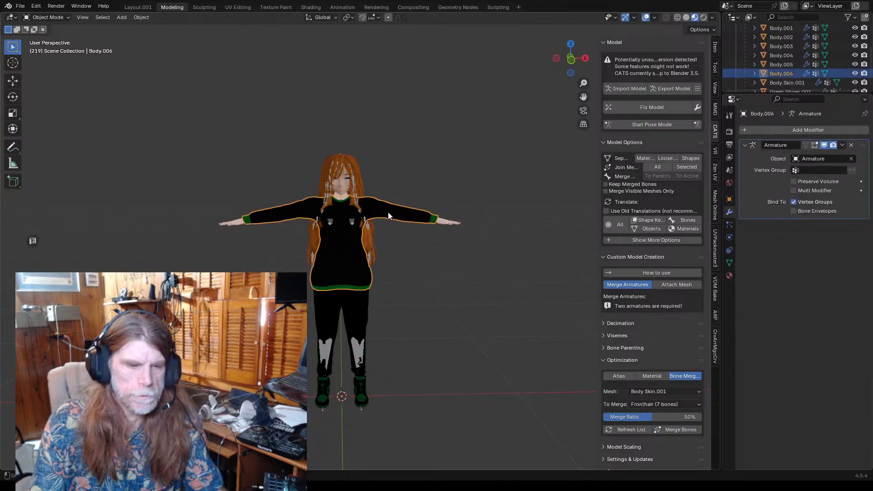
key(a)
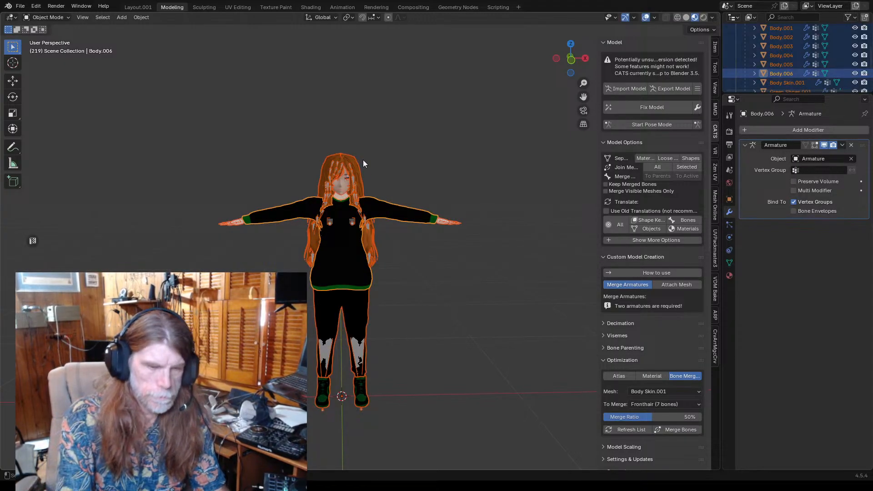
key(ctrl+j)
- Export the joined character as FBX and clear the selection
click(20, 6)
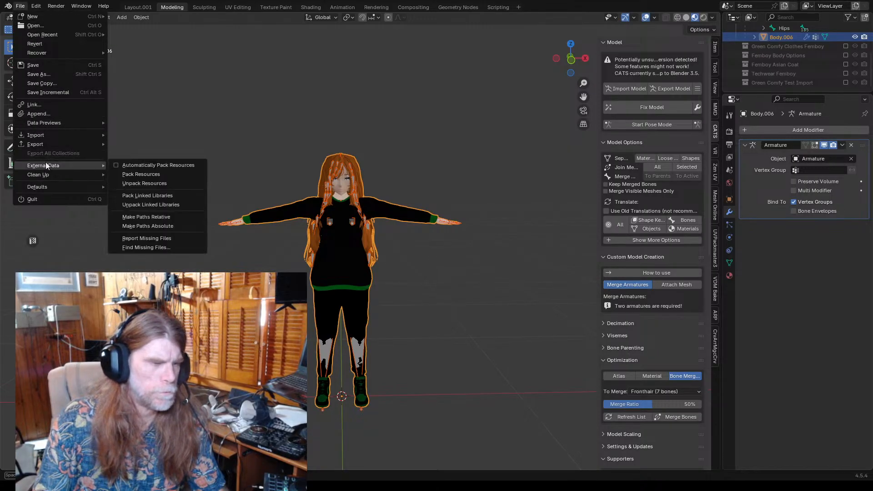
mouse_move(46, 144)
click(149, 225)
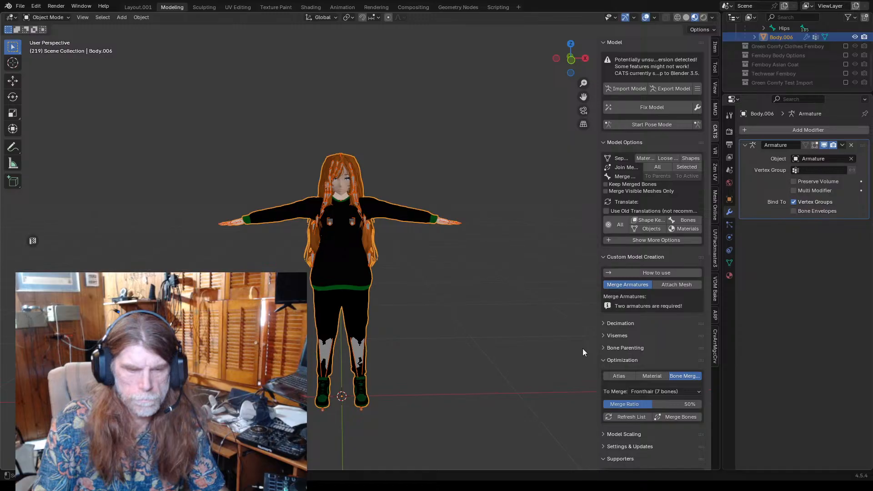
click(465, 279)
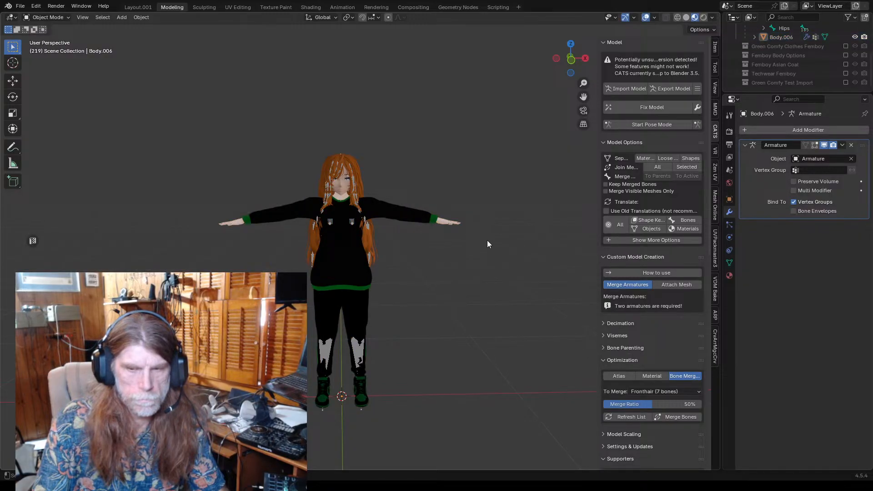
- Toggle the Comfy Clothes Femboy collection off and back on, and save the Blender file under its existing name
scroll(735, 49, up, 3)
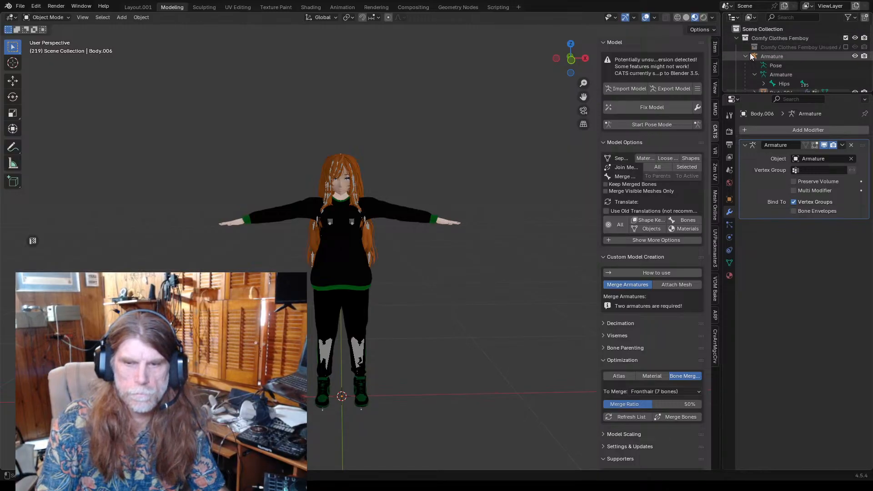
click(745, 56)
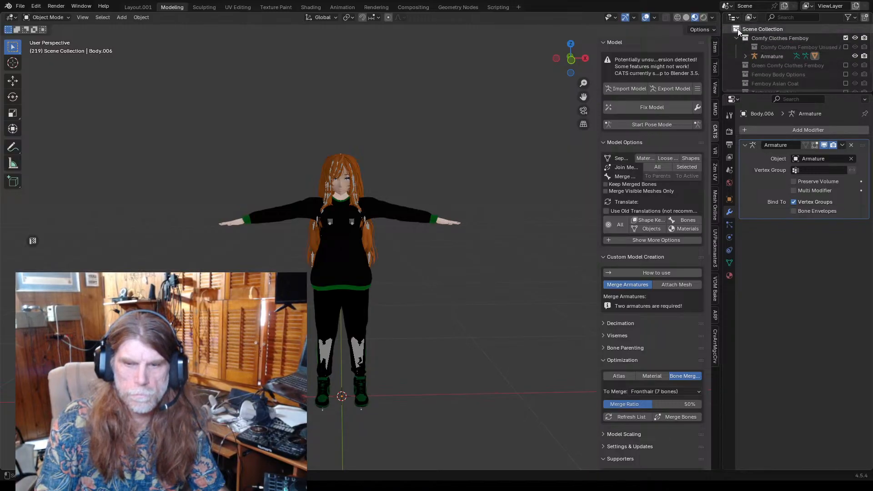
click(846, 38)
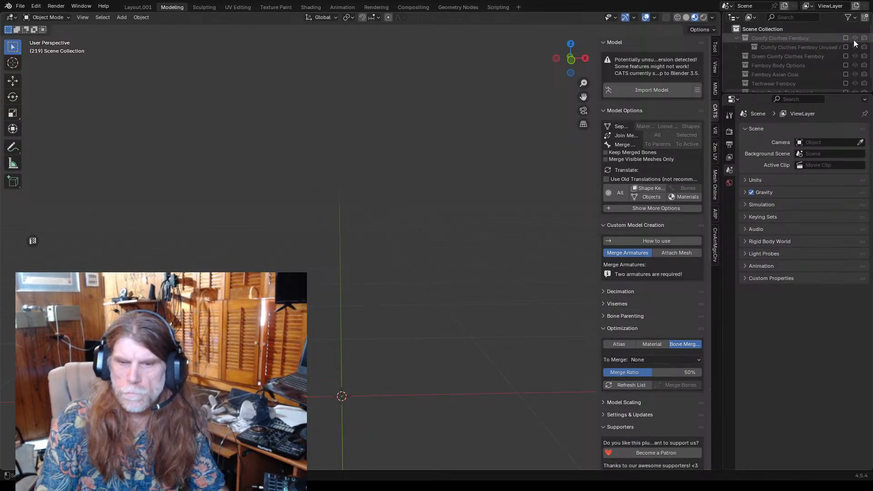
click(846, 37)
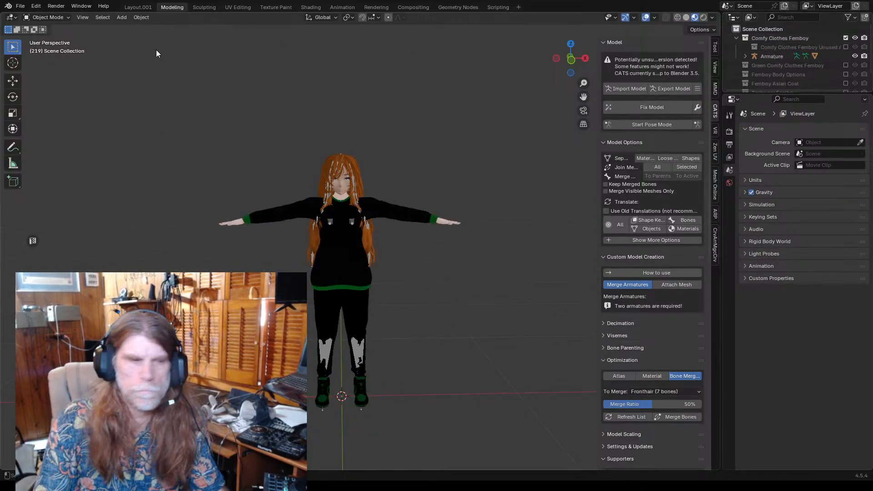
click(20, 6)
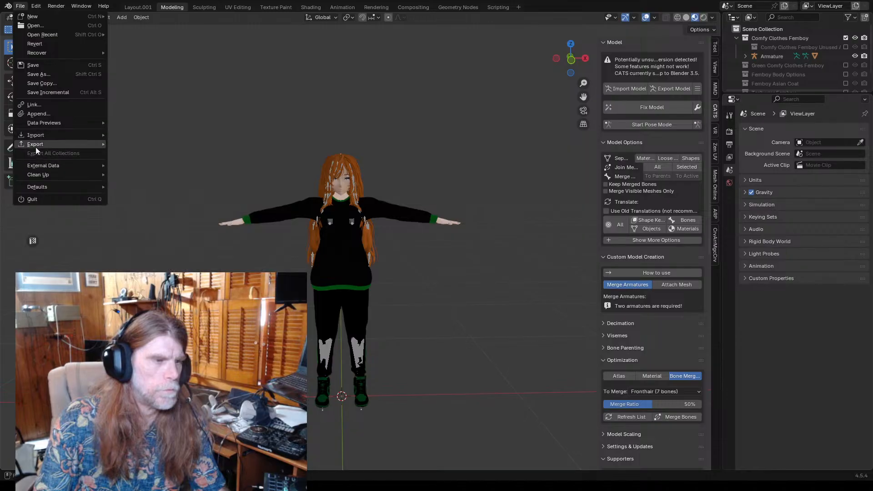
click(34, 64)
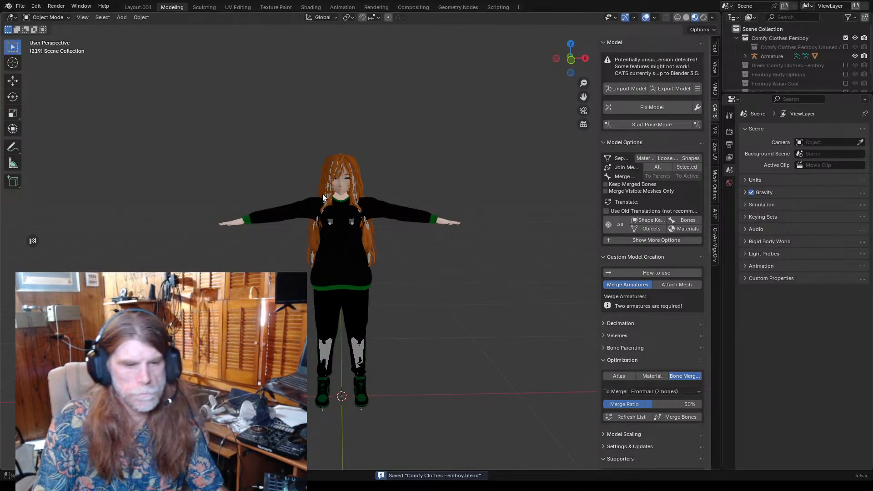
- Examine the joined character's clothing, hair and bones from the front and side, at a distance and up close
scroll(348, 225, down, 3)
scroll(367, 228, up, 4)
mouse_move(388, 266)
middle_down()
mouse_move(233, 255)
mouse_move(400, 264)
middle_up()
middle_drag(384, 195, 375, 301)
scroll(378, 257, down, 3)
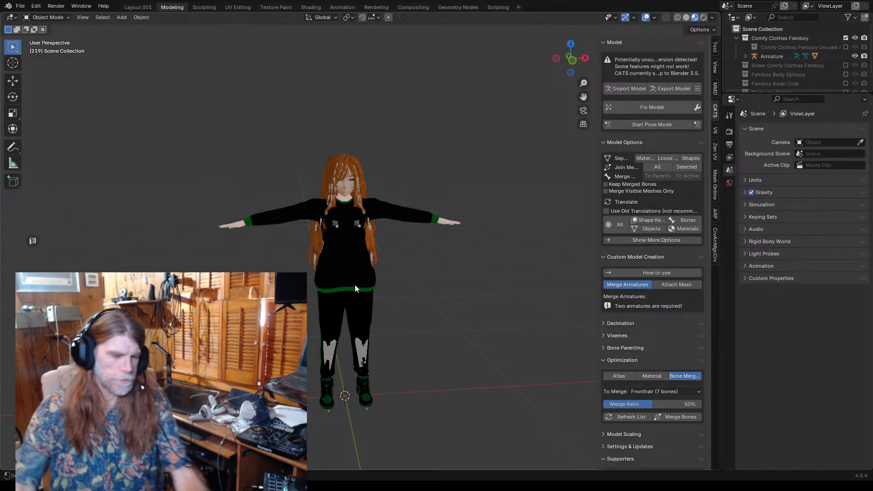
scroll(373, 222, down, 2)
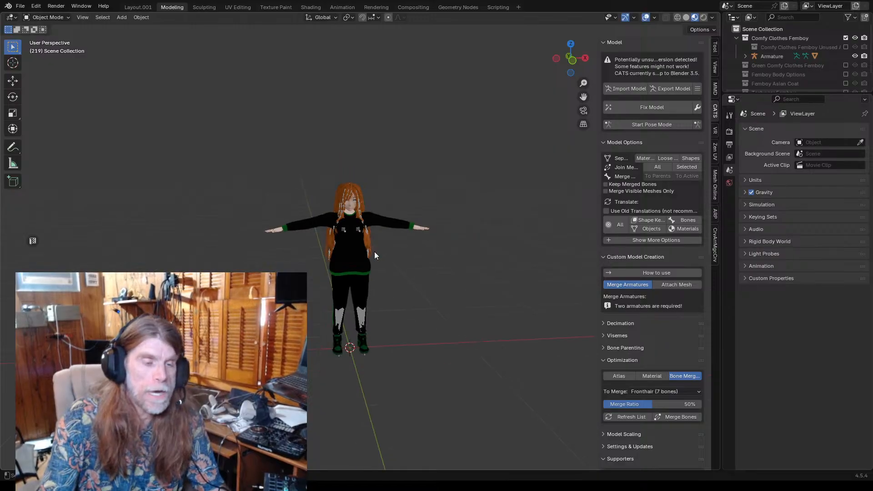
mouse_move(375, 252)
middle_down()
mouse_move(351, 256)
mouse_move(371, 269)
mouse_move(394, 266)
mouse_move(326, 243)
mouse_move(367, 241)
middle_up()
scroll(366, 237, up, 2)
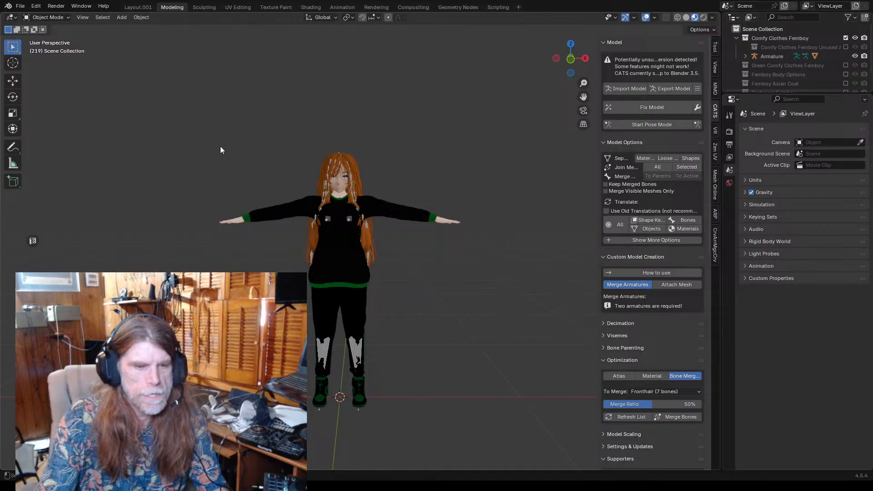
scroll(238, 176, up, 3)
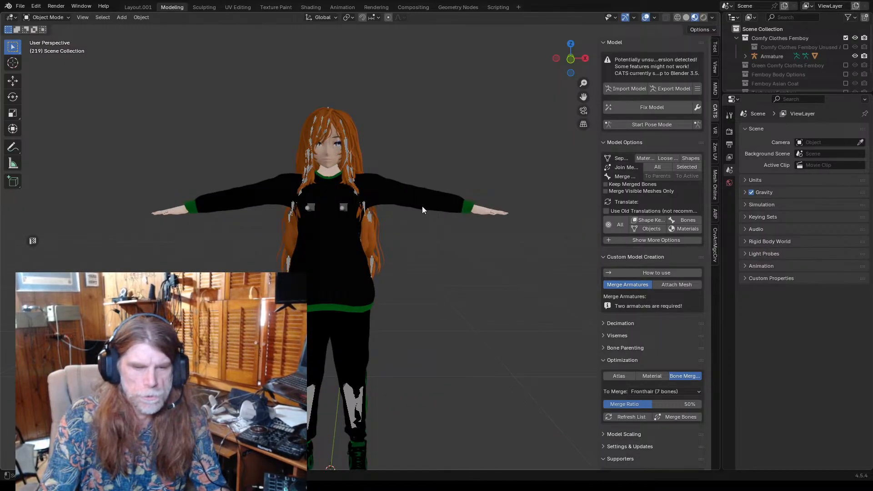
middle_drag(422, 206, 305, 189)
scroll(277, 180, up, 4)
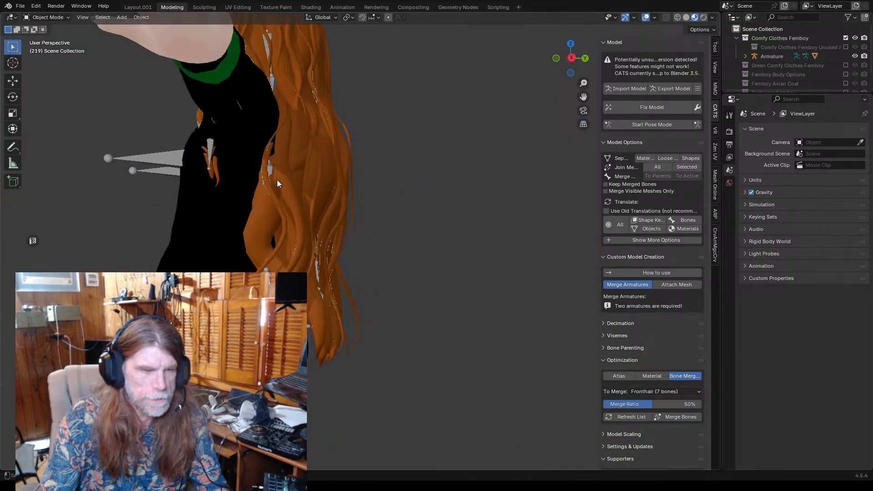
middle_drag(260, 168, 285, 203)
scroll(286, 203, down, 3)
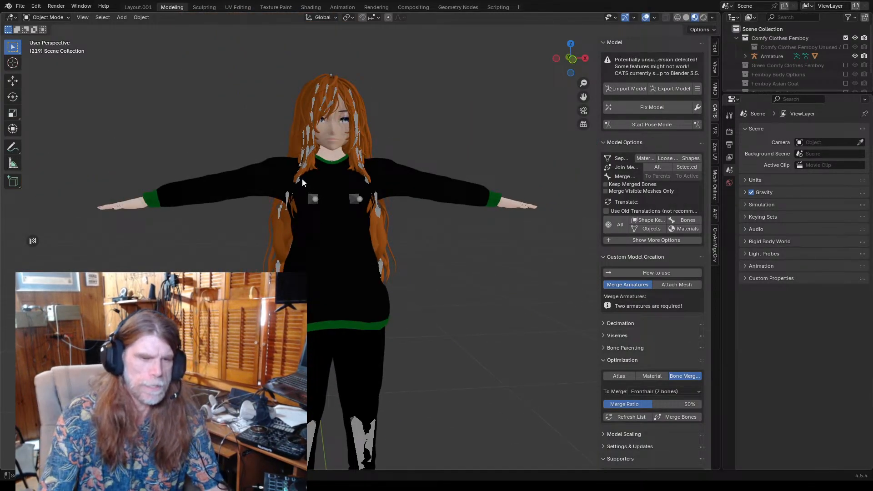
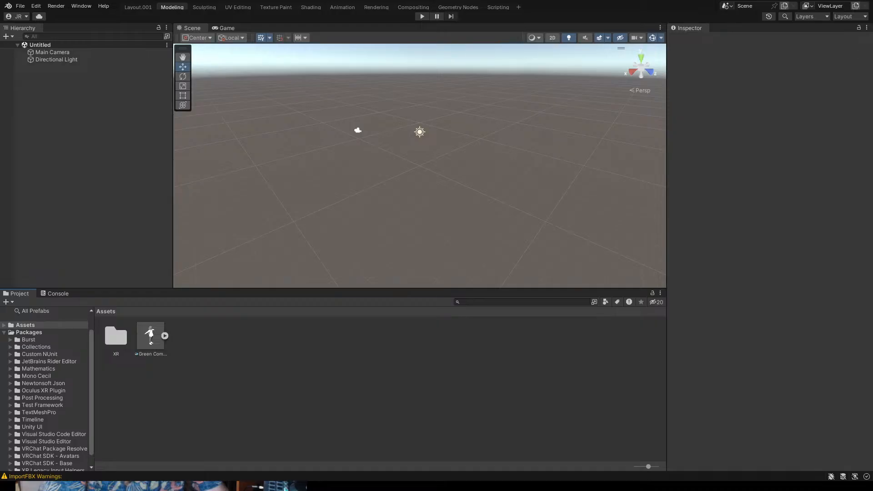
- Switch to Unity and set the Green Comfy Clothes Femboy model's rig to the Humanoid animation type, applying the change
click(150, 337)
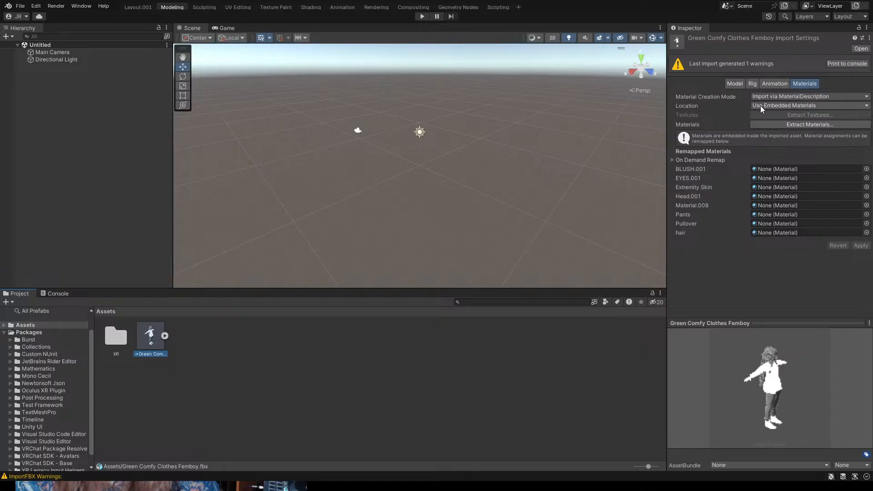
click(752, 83)
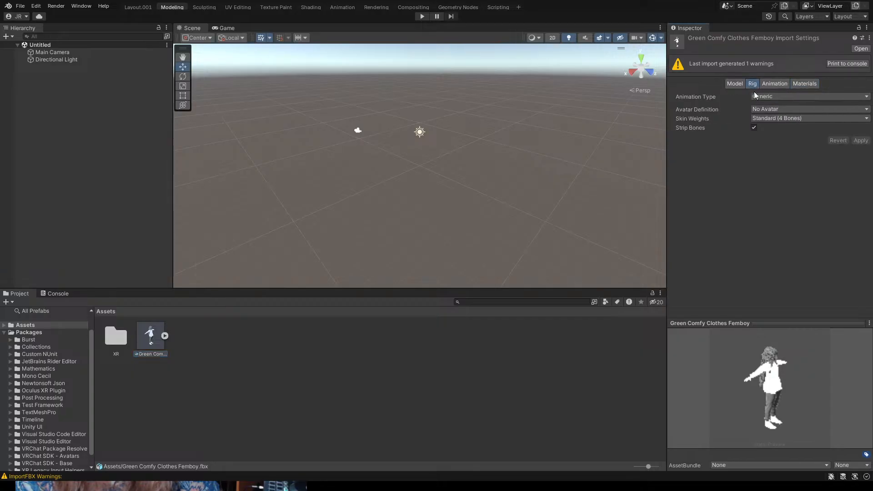
click(779, 133)
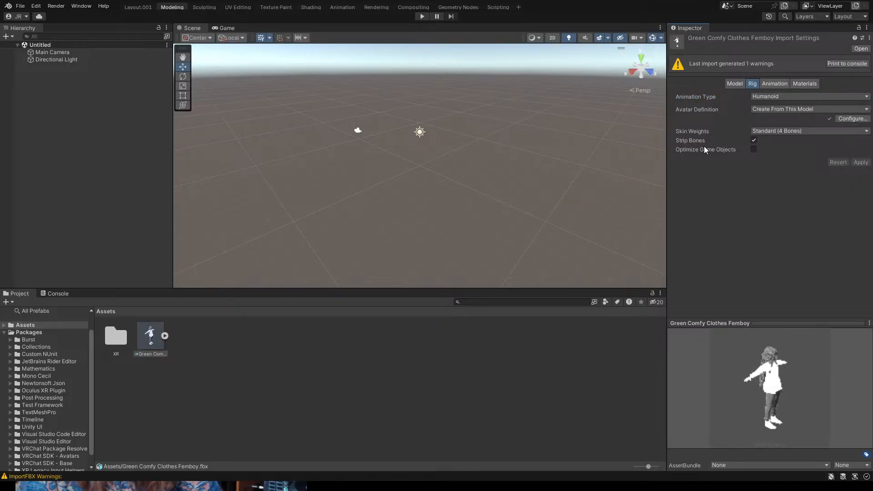
- Examine the humanoid avatar's body and head bone mapping, and close the avatar configuration
click(846, 122)
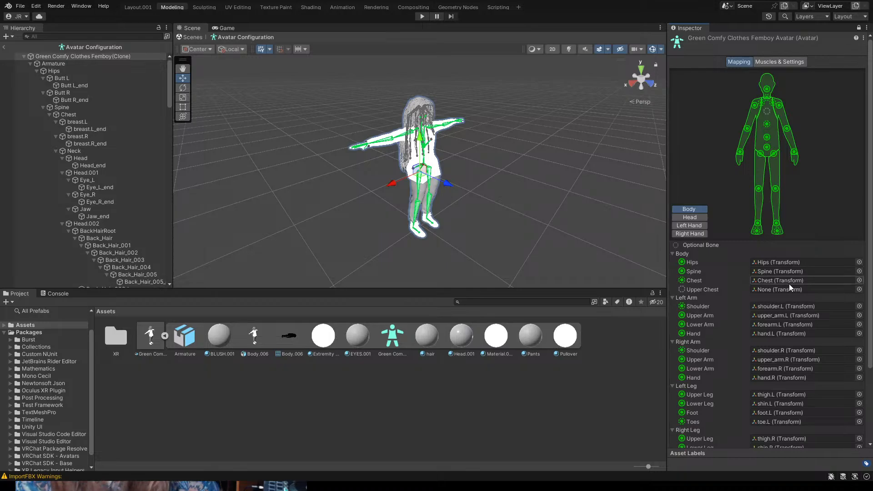
click(693, 218)
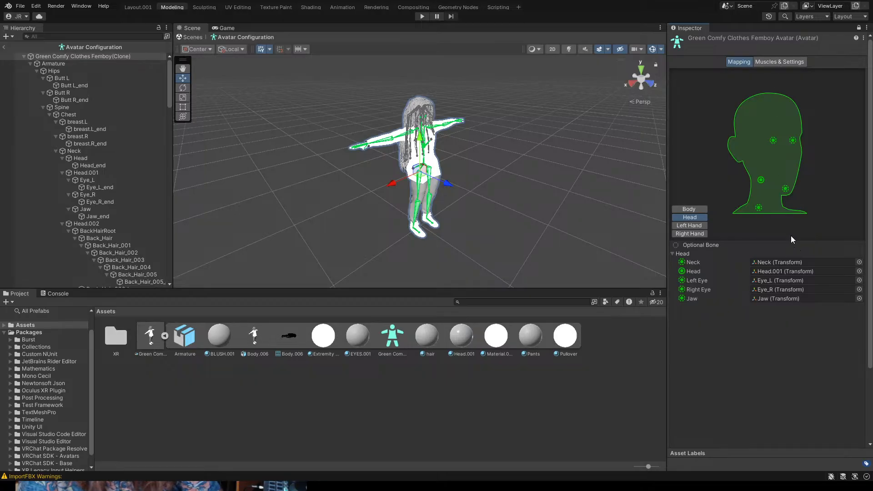
scroll(832, 370, down, 5)
click(855, 399)
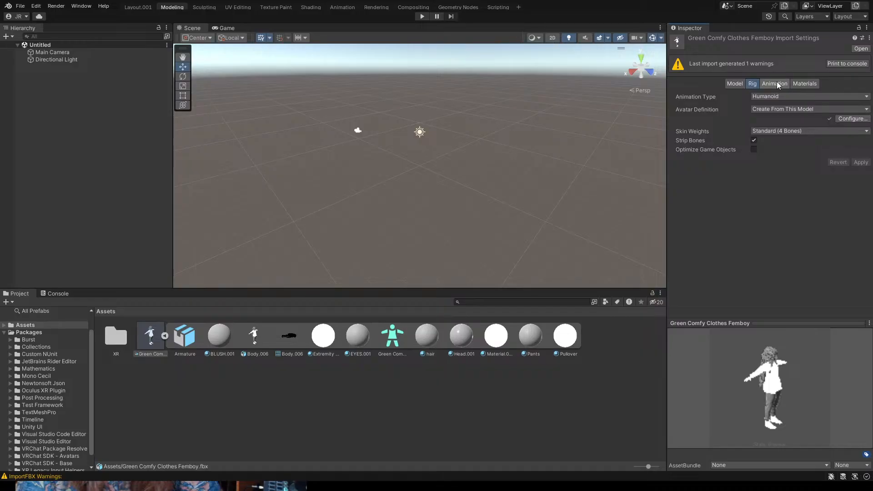
- Extract the model's embedded materials into a Green Comfy Mats folder and check the folder's contents
click(801, 83)
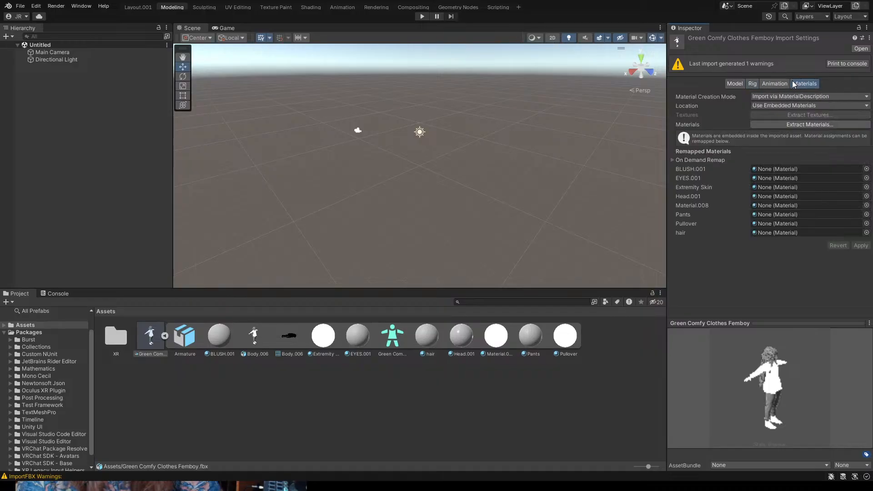
click(806, 124)
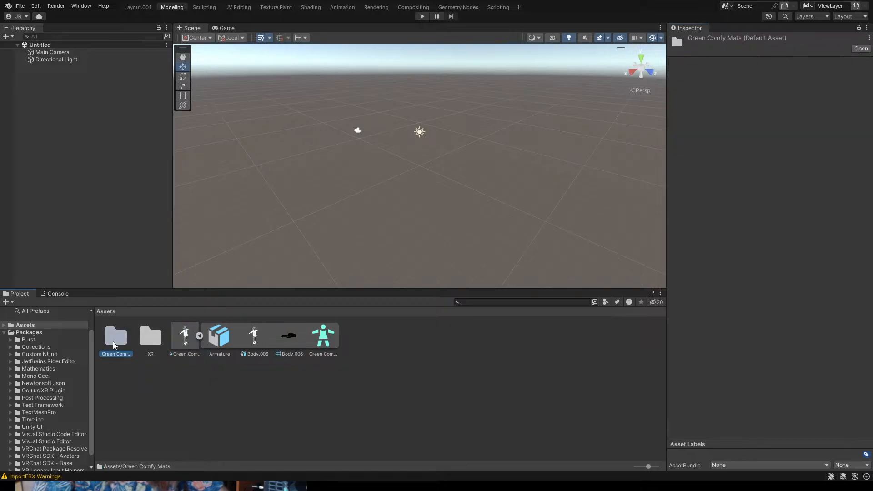
double_click(113, 339)
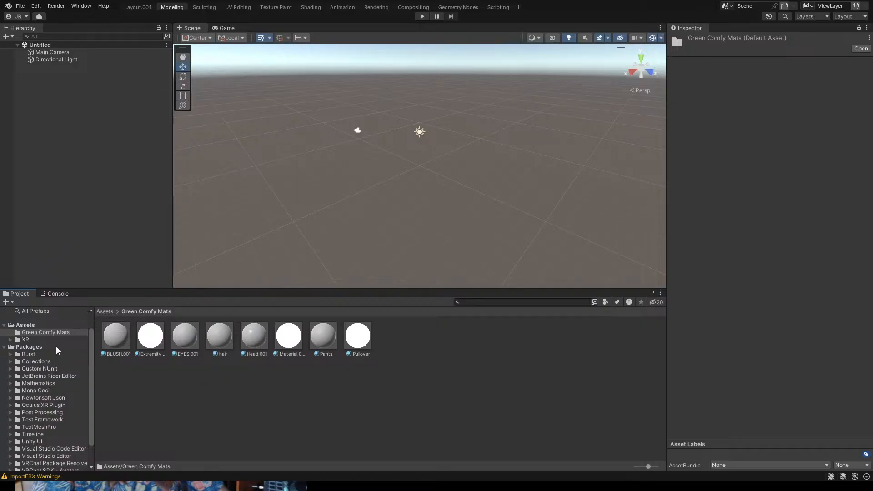
click(37, 332)
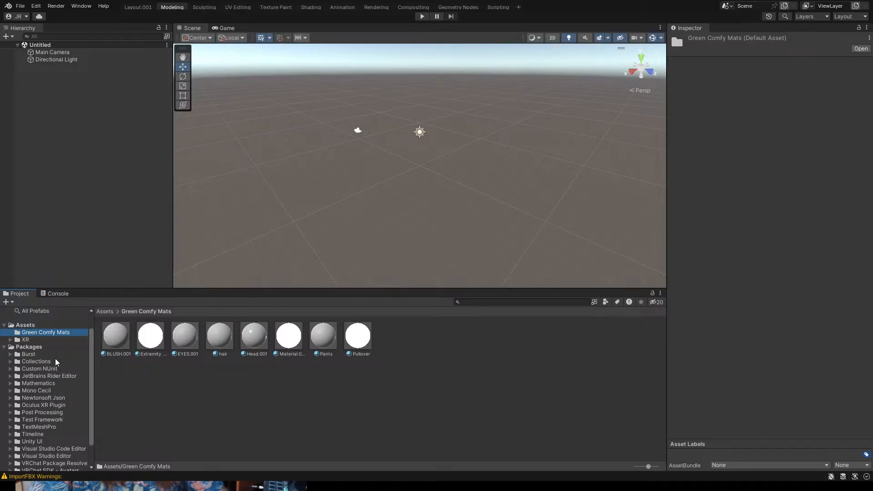
click(27, 339)
click(28, 332)
click(104, 311)
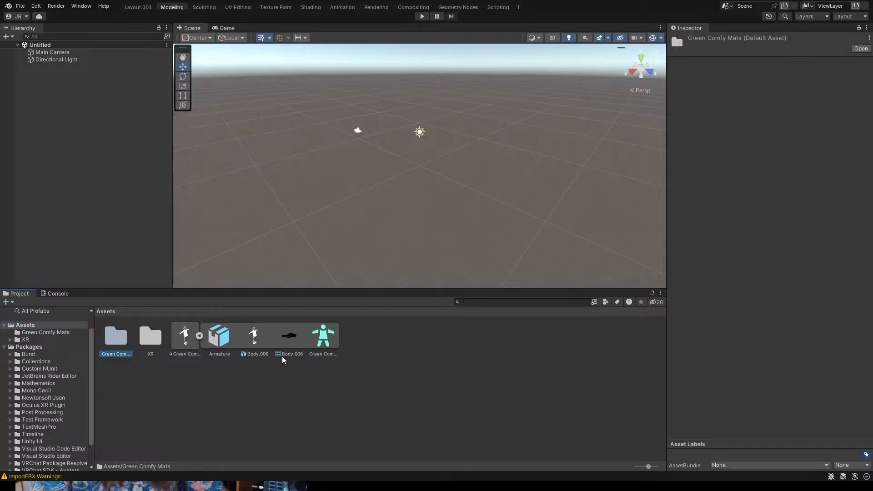
- Set the model's material location to Use External Materials (Legacy) and apply the import settings
click(182, 336)
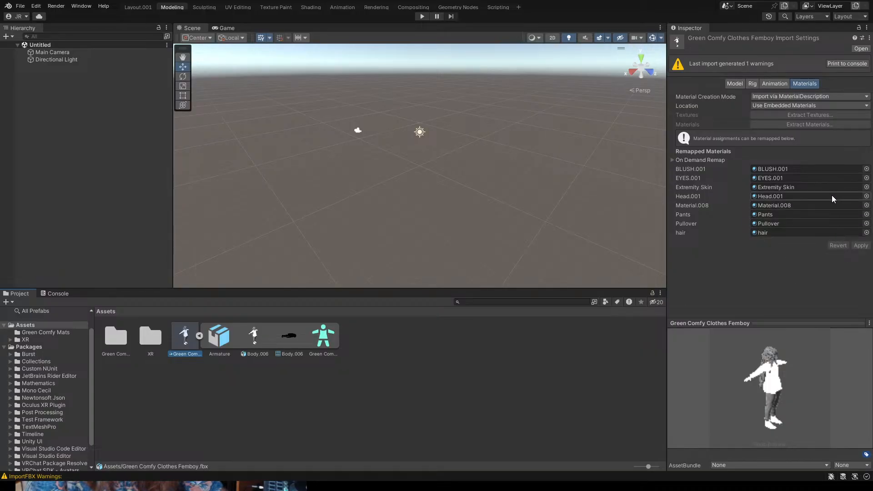
click(783, 113)
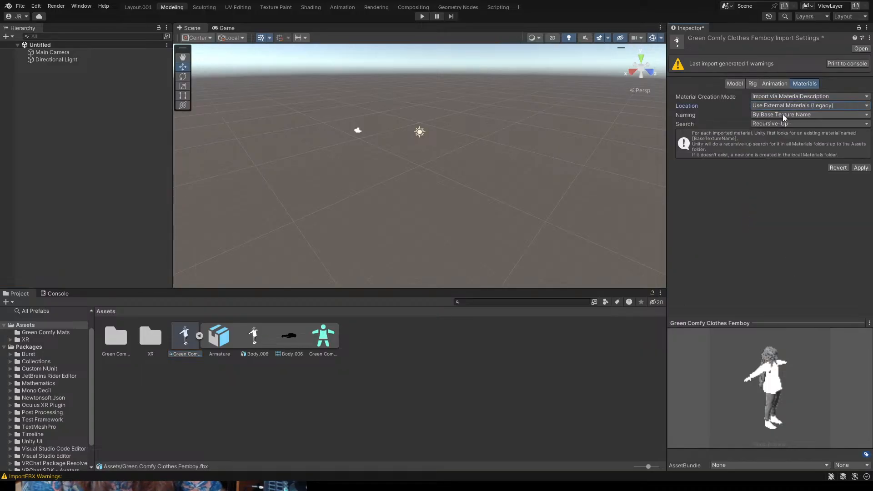
click(861, 168)
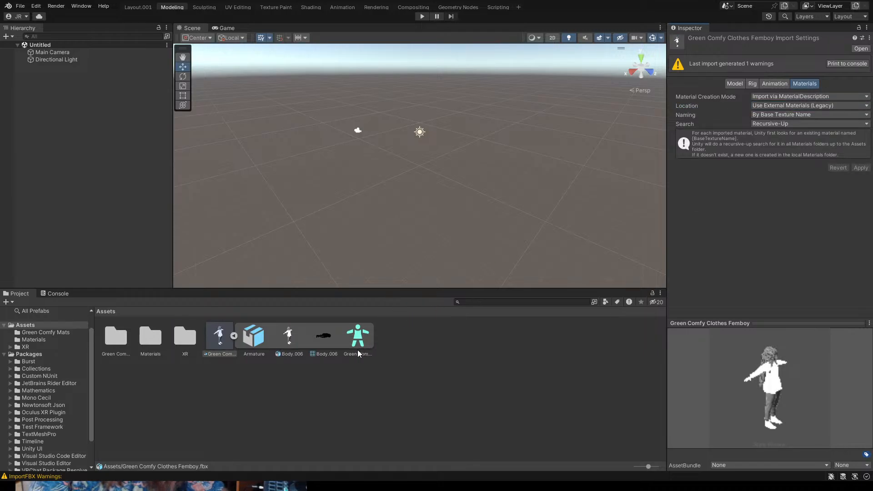
- Switch all eight materials in the Green Comfy Mats folder to the VRChat/Mobile/Standard Lite shader and check the hair and Head.001 materials
double_click(113, 341)
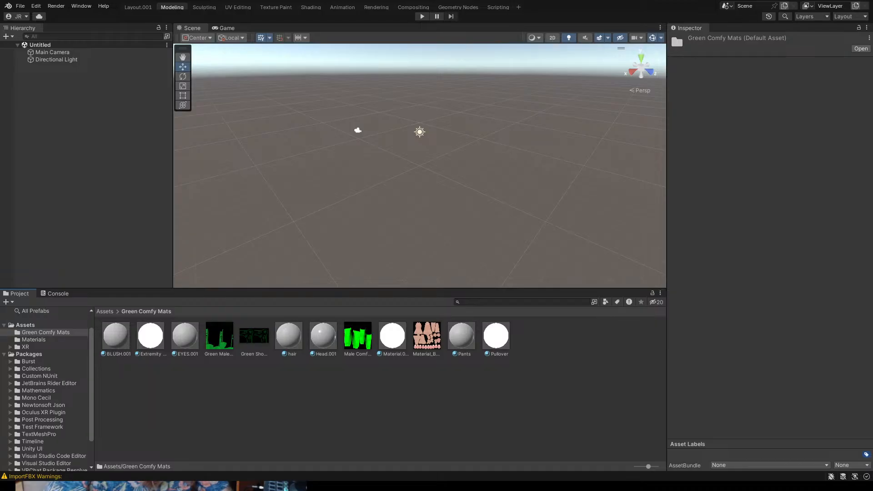
scroll(45, 387, up, 2)
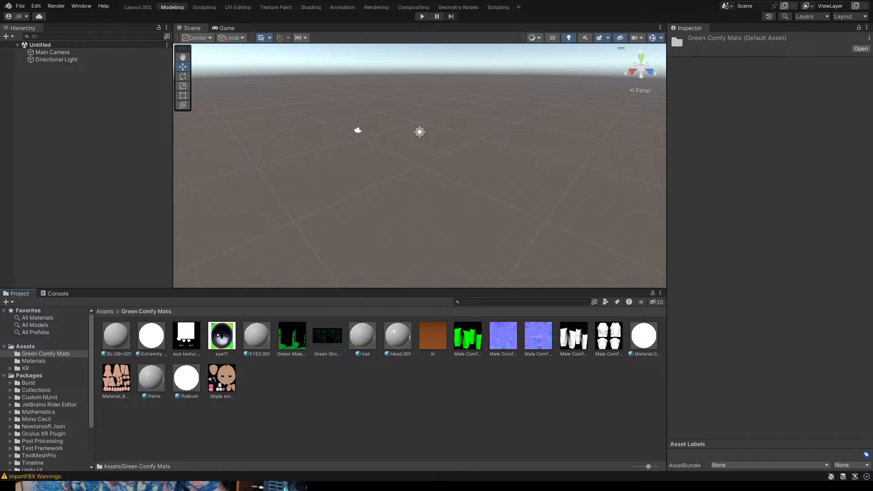
click(119, 339)
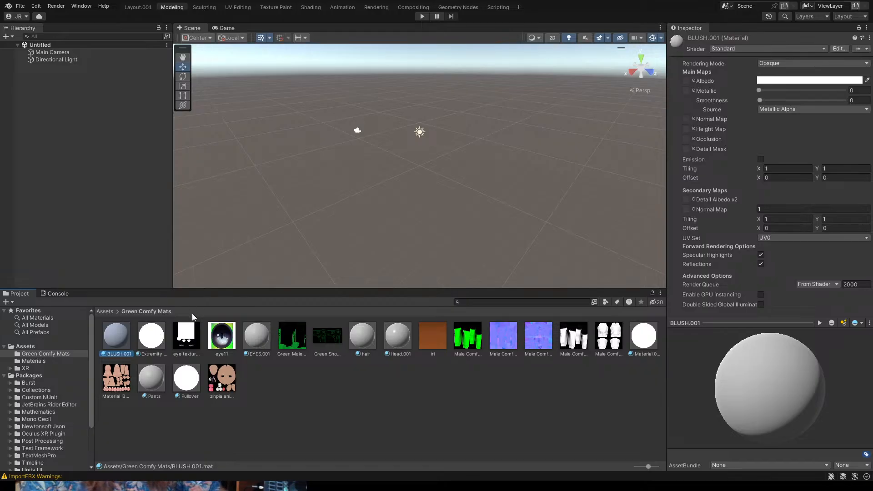
ctrl+click(152, 338)
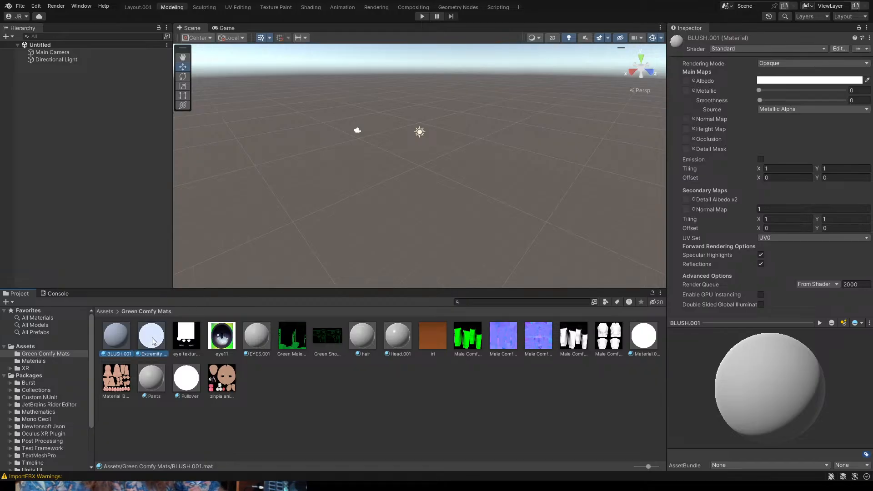
ctrl+click(153, 381)
ctrl+click(182, 379)
ctrl+click(255, 344)
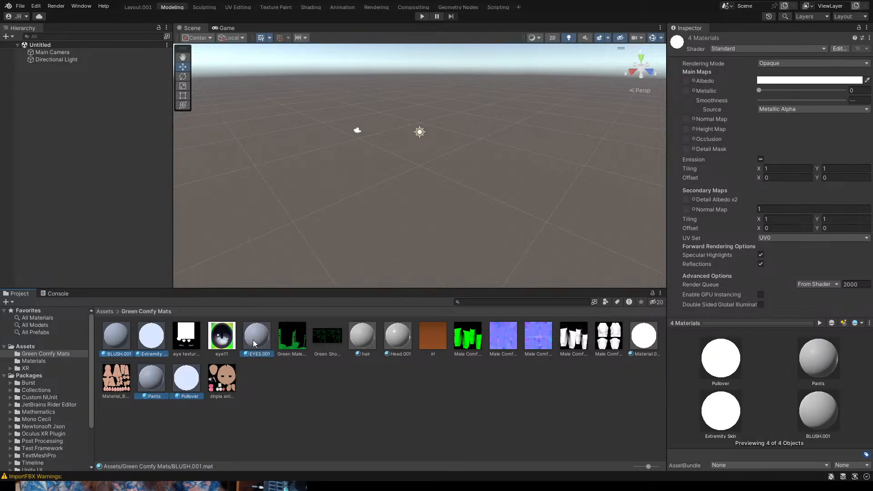
ctrl+click(360, 339)
ctrl+click(394, 341)
ctrl+click(645, 338)
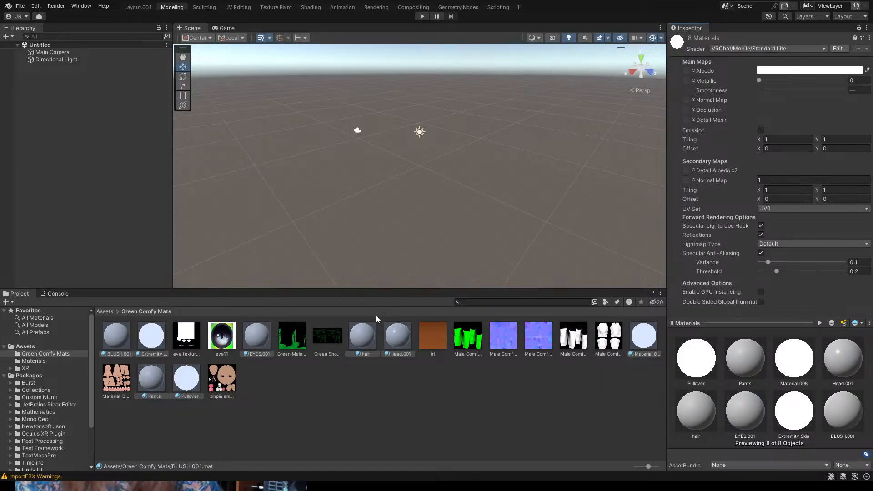
click(294, 394)
click(359, 337)
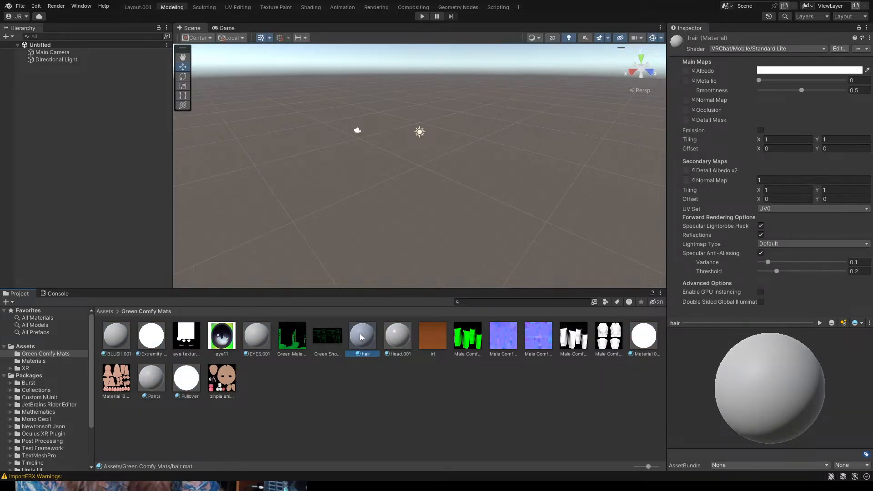
click(394, 337)
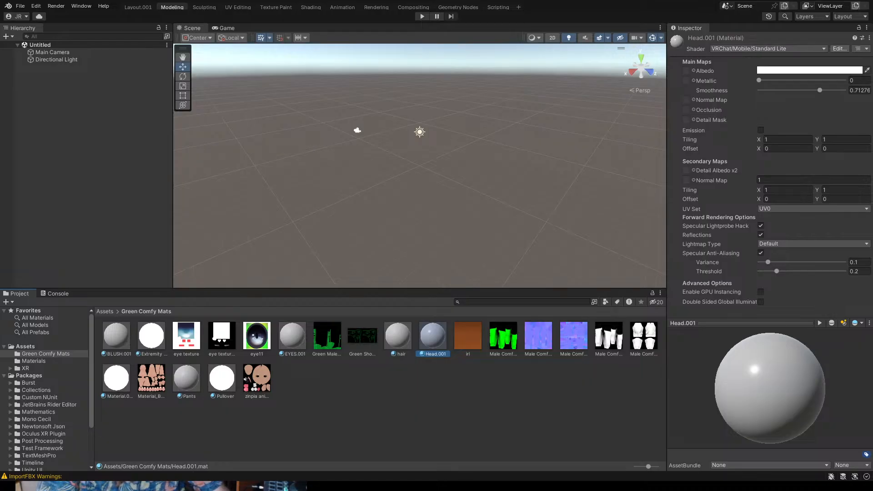
- Assign the eye texture image as the BLUSH.001 material's albedo map, enable emission and use the same image as its emission map
click(116, 333)
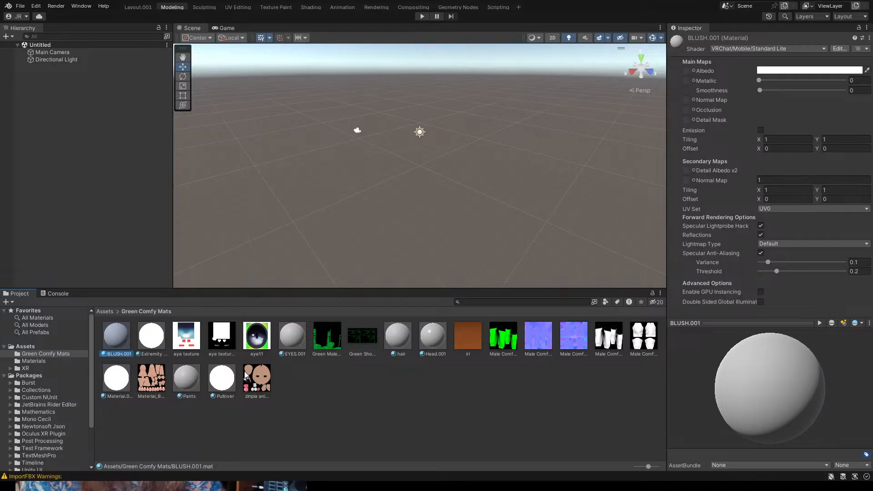
drag(222, 338, 686, 70)
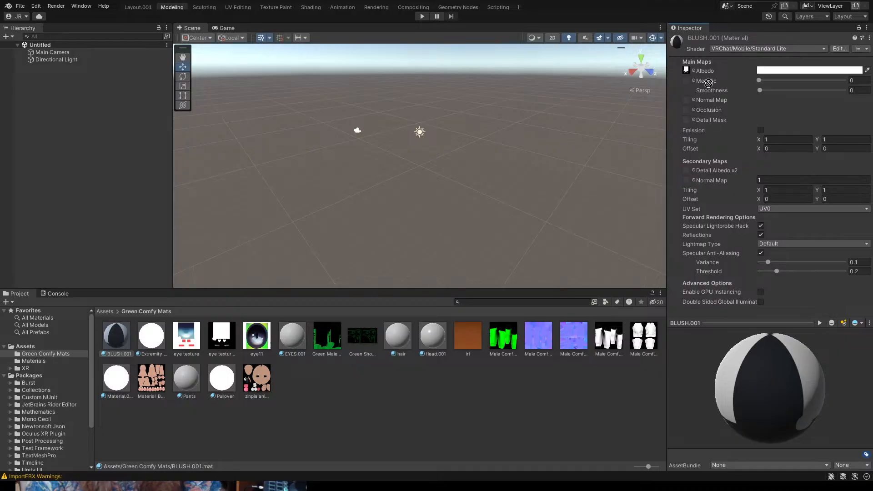
drag(687, 70, 688, 71)
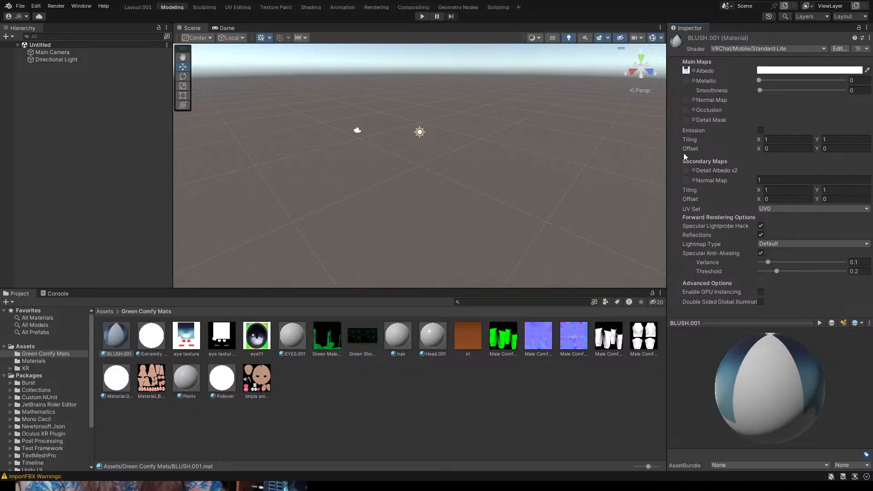
drag(184, 339, 304, 417)
click(761, 130)
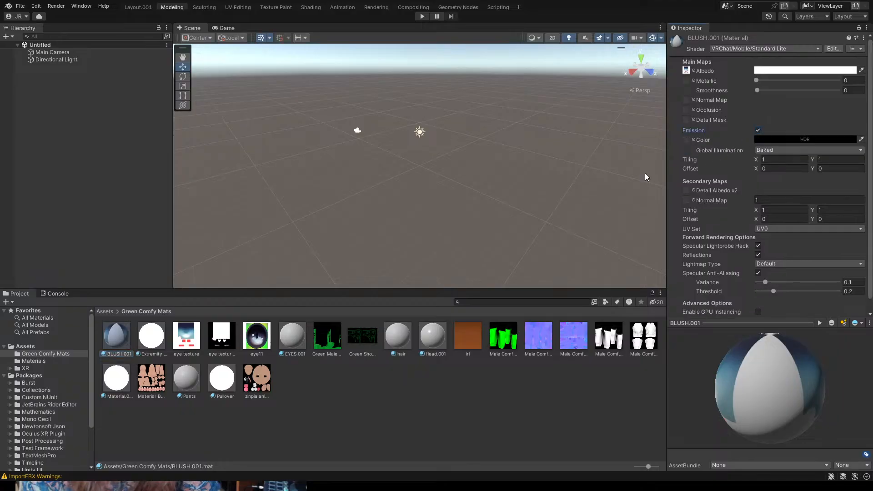
click(188, 339)
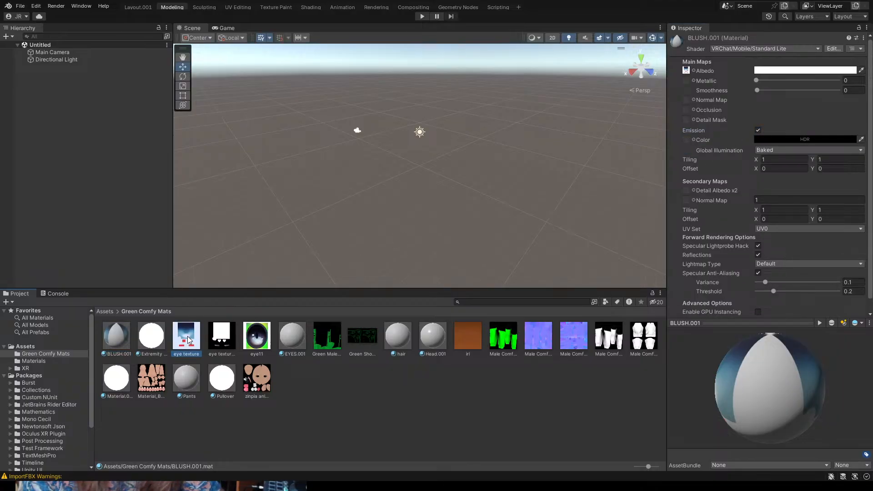
drag(188, 339, 686, 140)
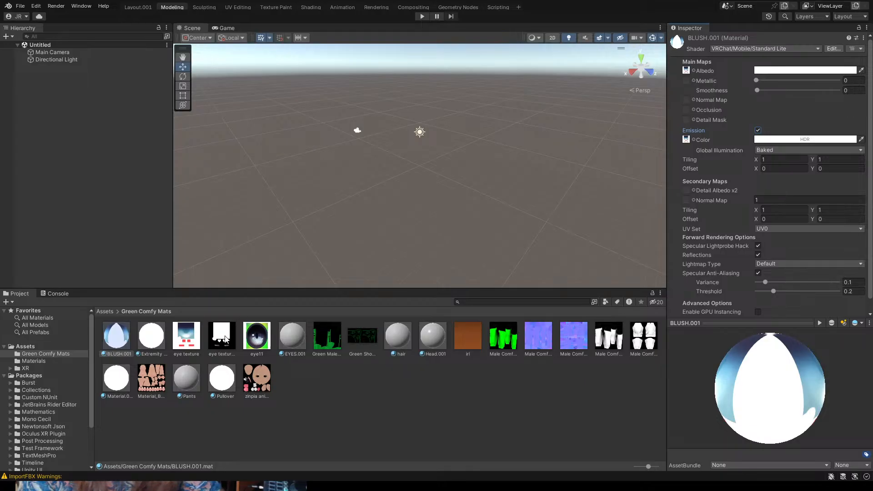
- Examine the eye texture_alpha image's import settings and look through the BLUSH.001 material's options for a place to use it
click(226, 339)
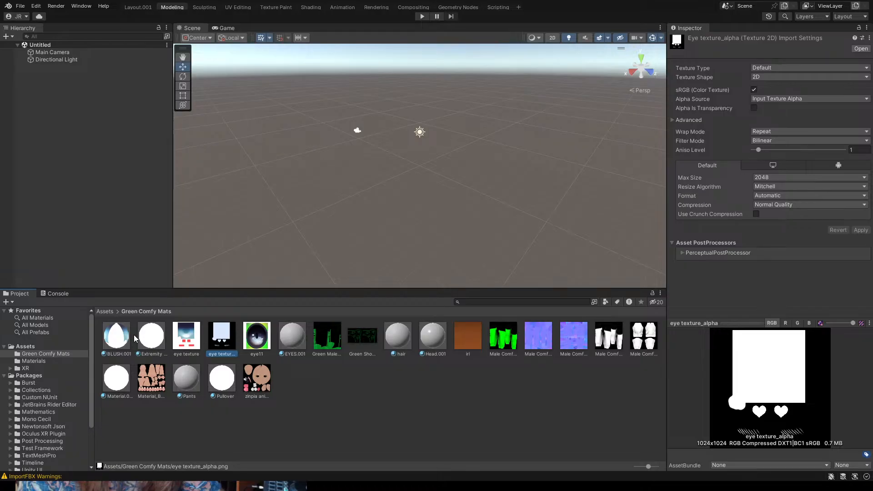
click(115, 339)
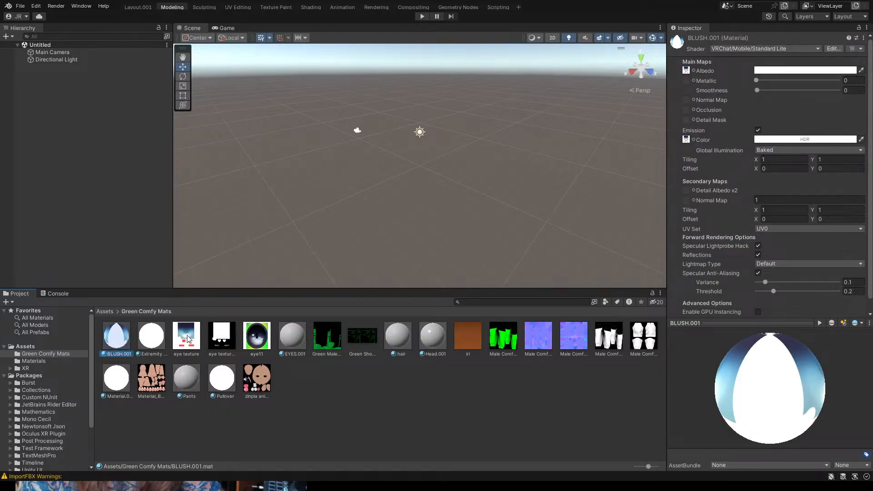
drag(222, 338, 376, 393)
scroll(746, 184, down, 2)
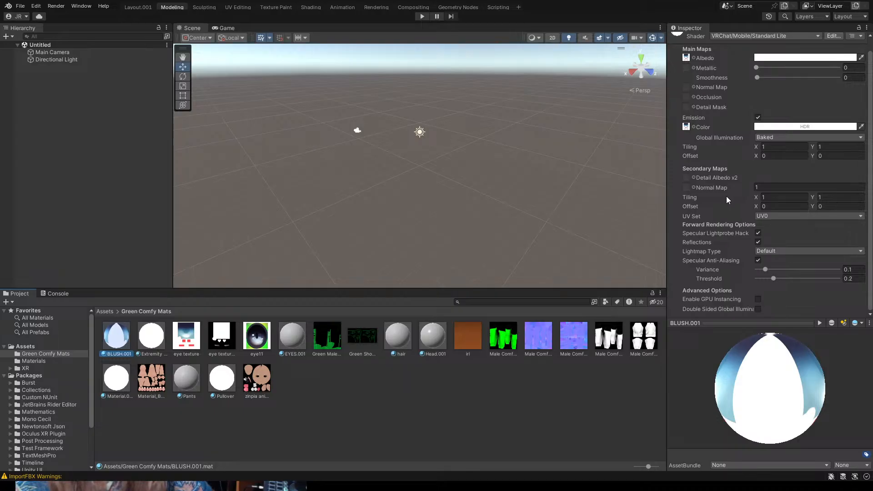
scroll(727, 195, up, 2)
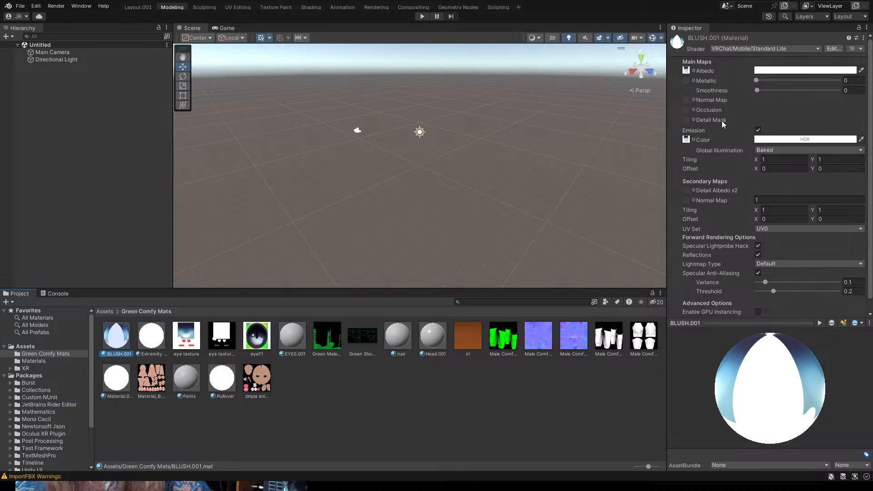
scroll(724, 127, down, 2)
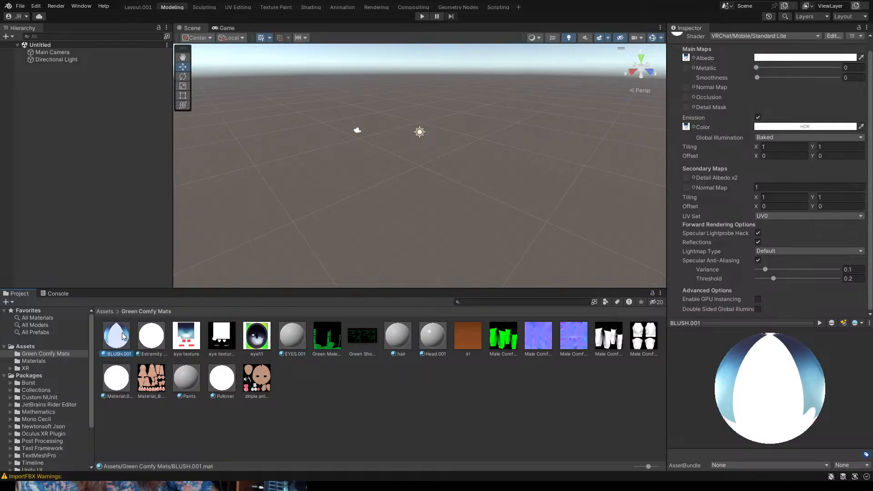
- Assign the face skin texture to both the albedo and emission maps of the Extremity Skin material
click(156, 340)
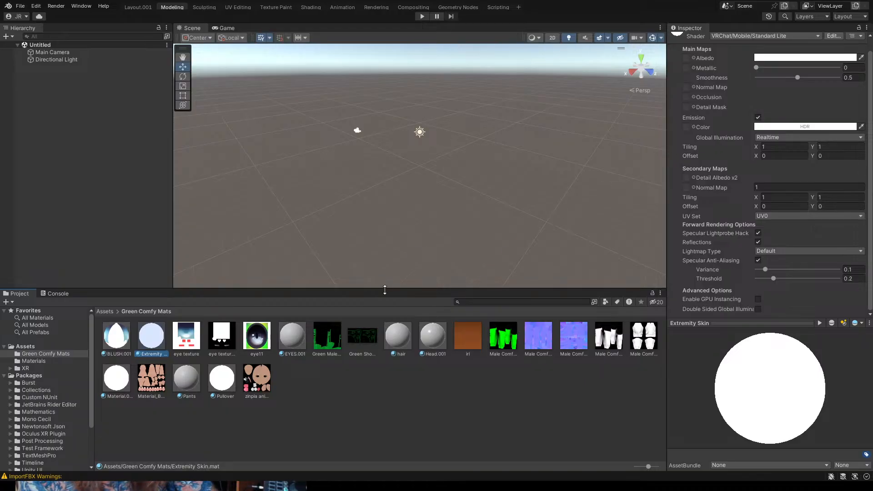
drag(261, 378, 690, 67)
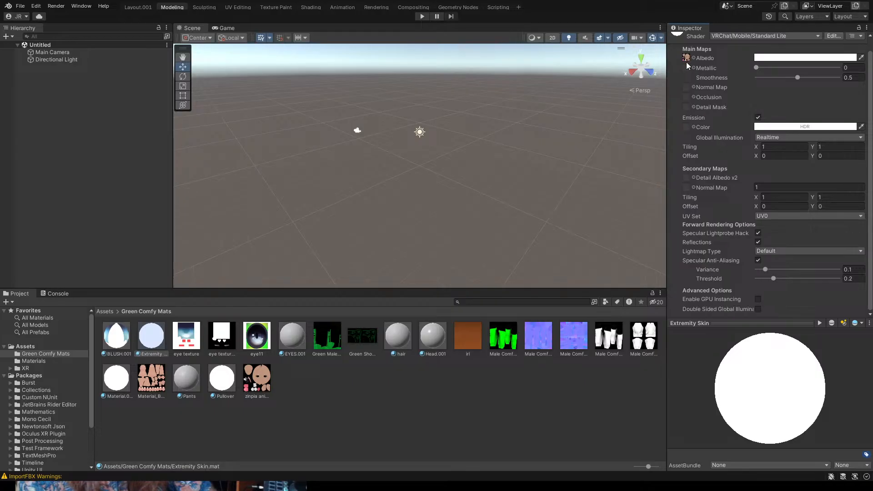
drag(631, 217, 689, 131)
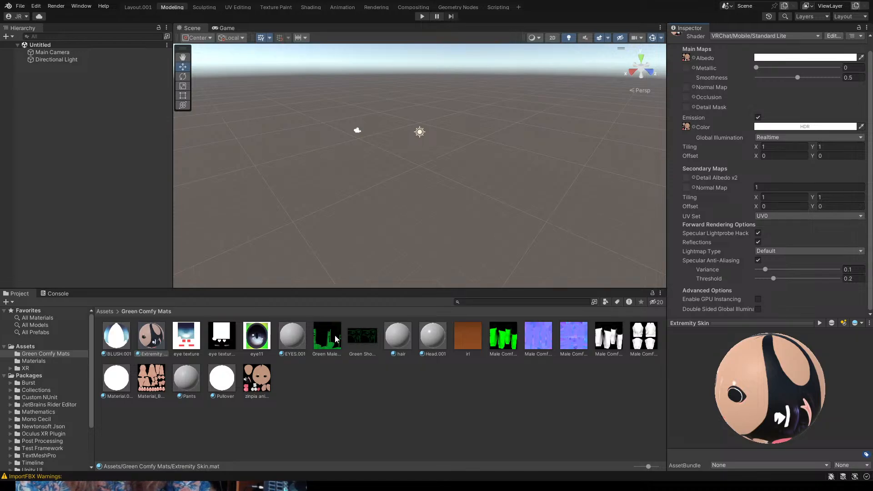
- Give the EYES.001 material the eye11 texture as albedo, enable emission and use eye11 as its emission map
click(291, 332)
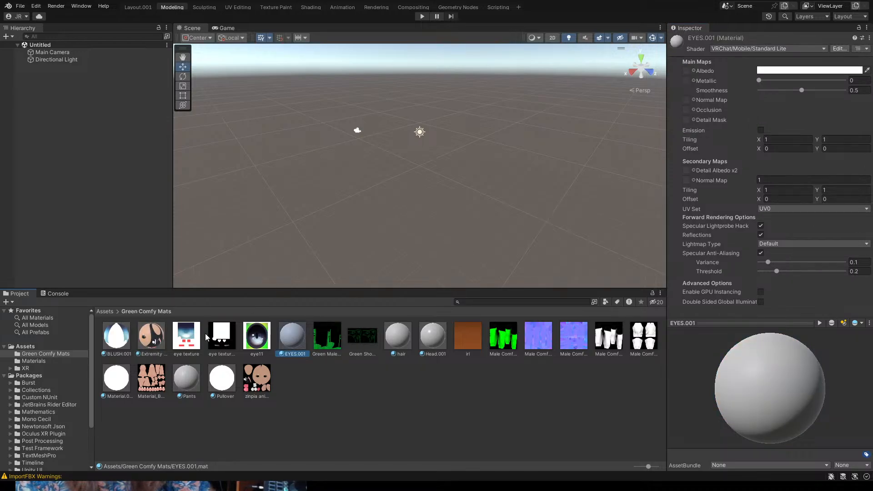
drag(267, 333, 689, 73)
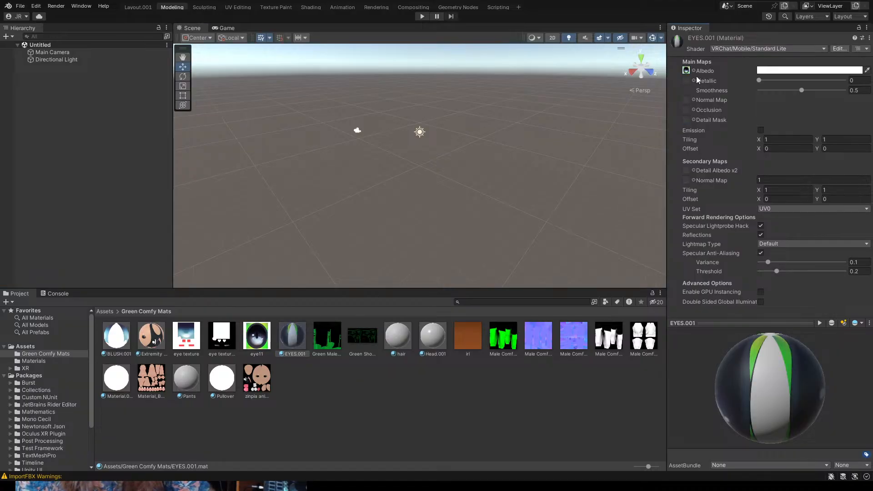
click(761, 130)
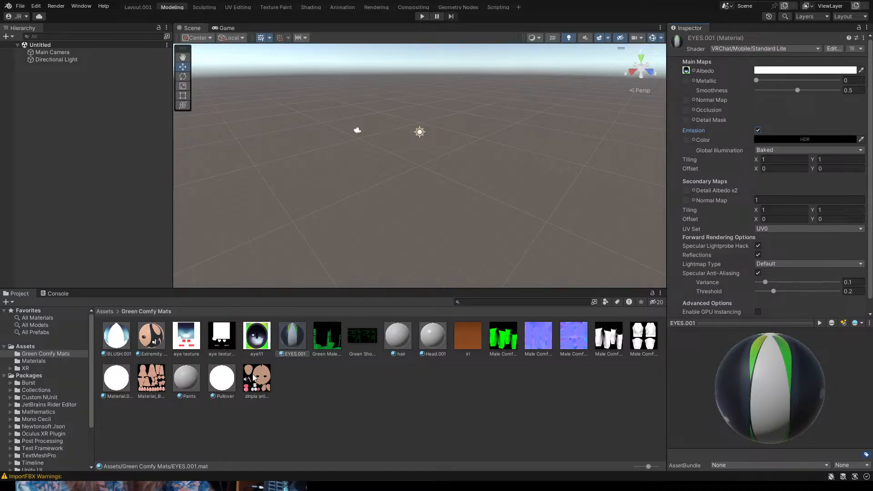
drag(290, 343, 689, 140)
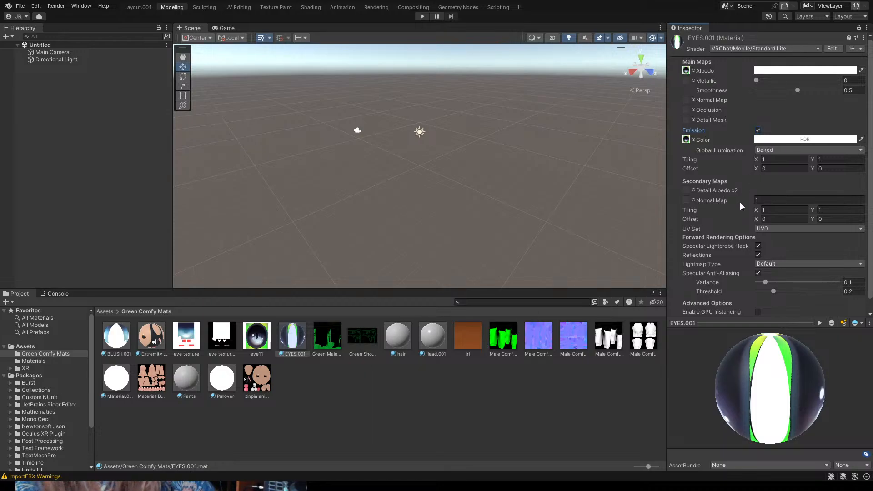
- Assign the plain brown texture as the hair material's albedo, enable emission and use the same texture as its emission map
click(398, 336)
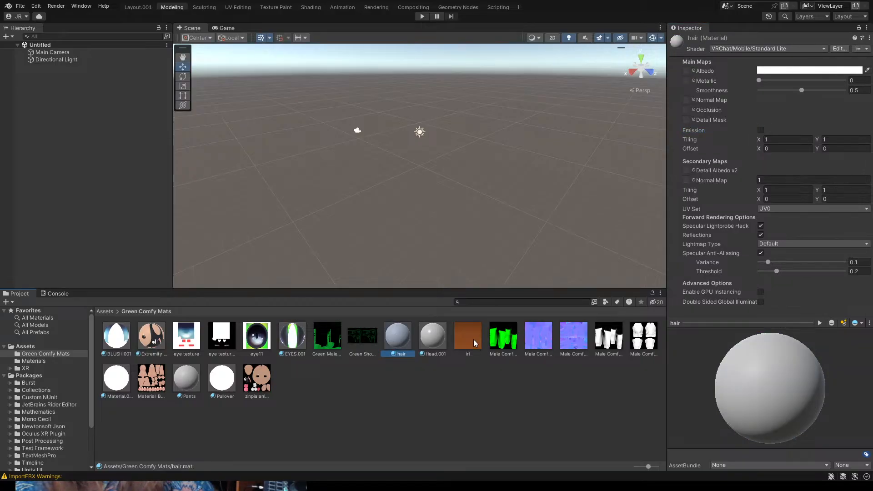
drag(473, 339, 688, 71)
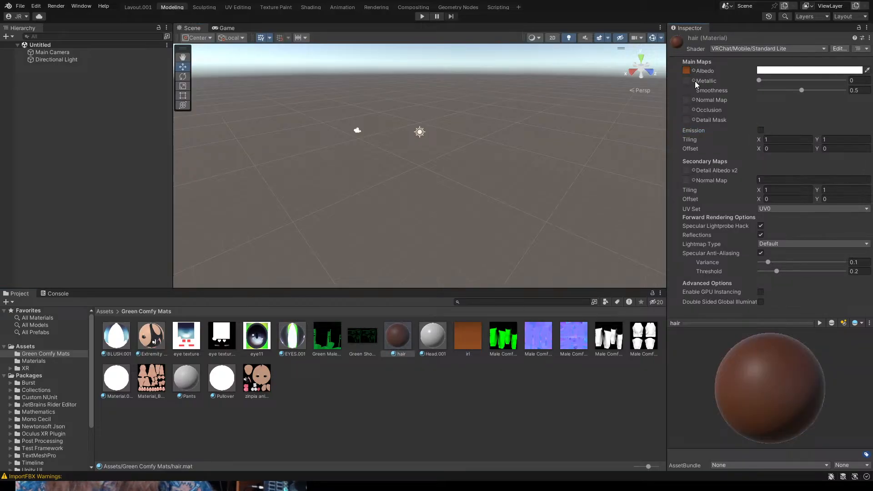
click(761, 130)
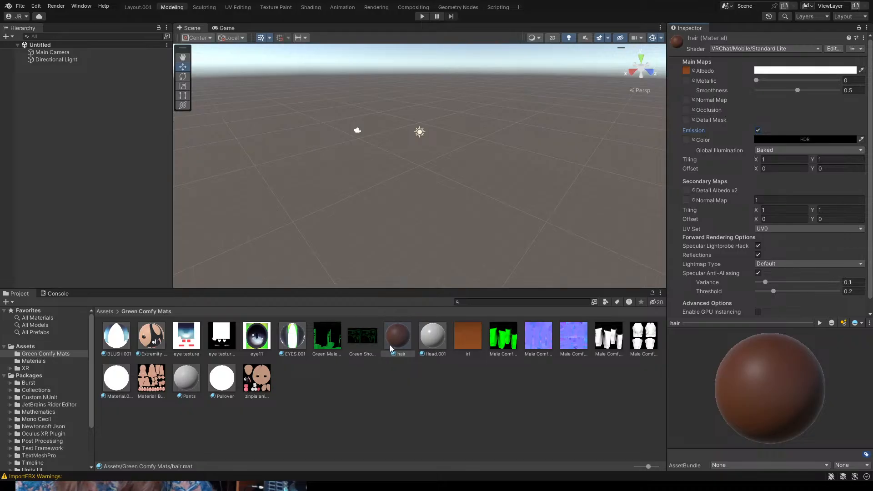
drag(399, 338, 301, 342)
drag(467, 337, 701, 186)
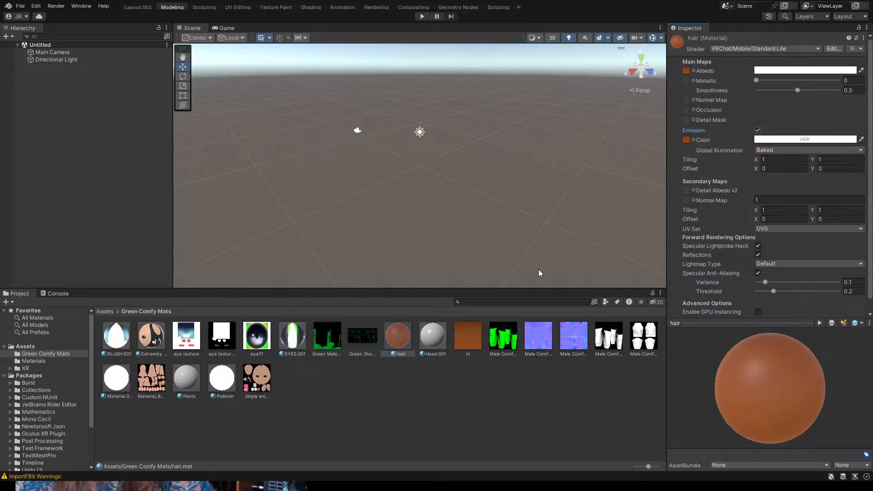
- Assign the face skin texture as the Head.001 material's albedo, enable emission and use the same texture as its emission map
click(435, 335)
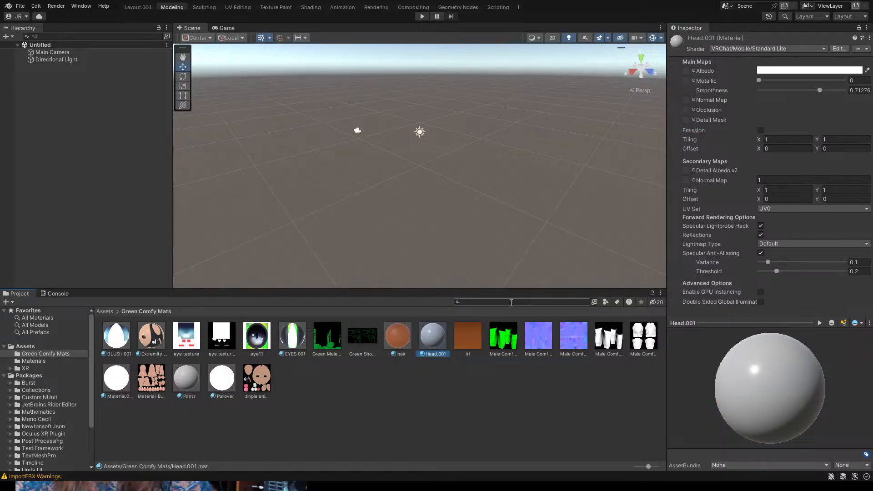
drag(257, 379, 692, 73)
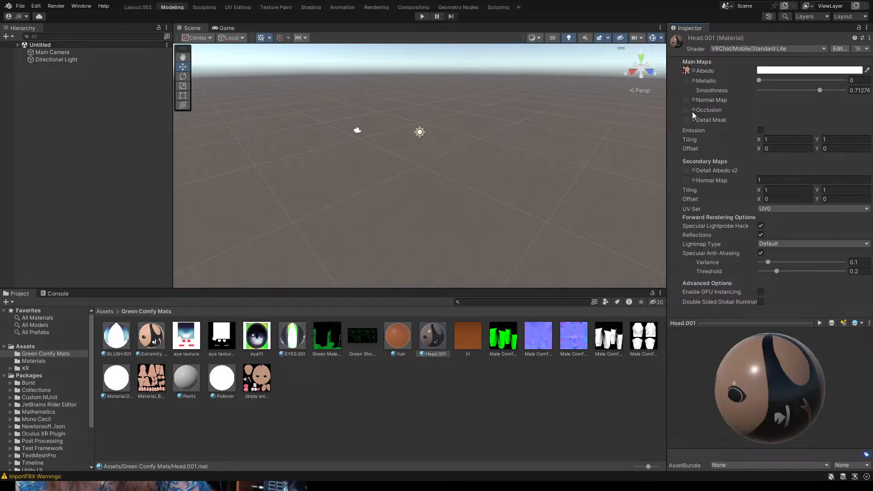
click(761, 130)
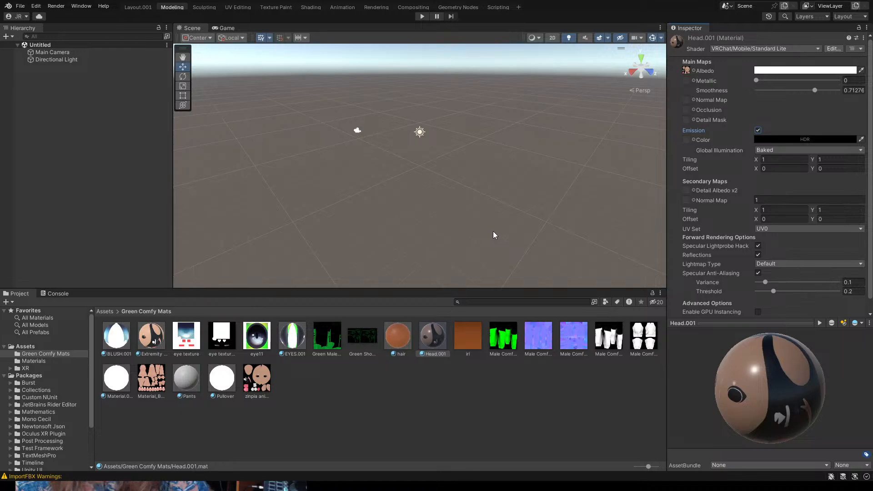
drag(257, 379, 687, 140)
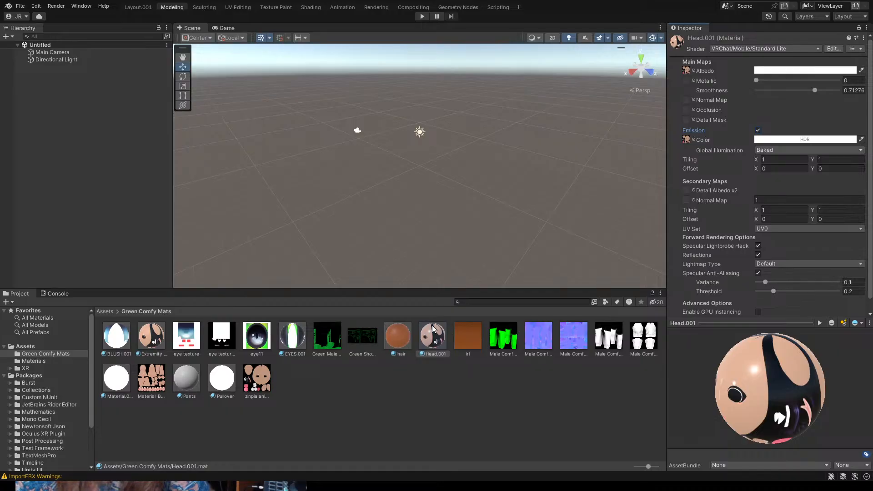
- Assign the body skin texture to Extremity Skin's emission and albedo maps, and the Green Shoes texture to Material.008's albedo and emission
click(154, 336)
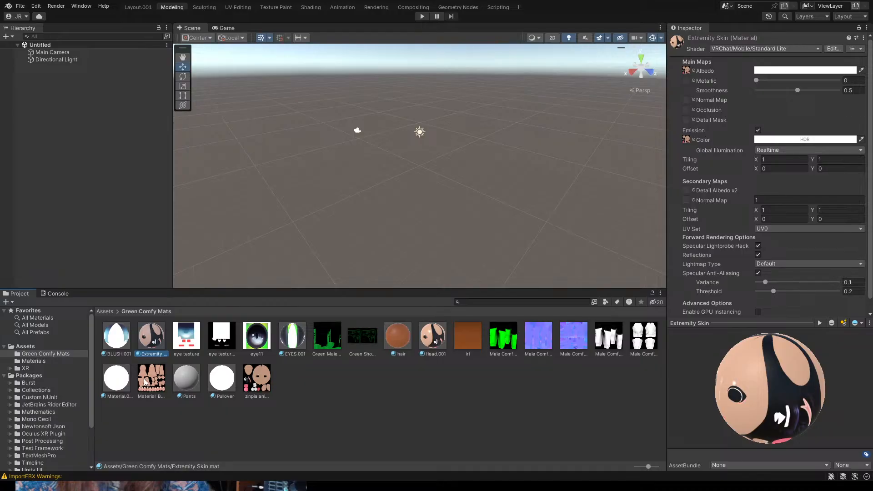
drag(151, 379, 685, 140)
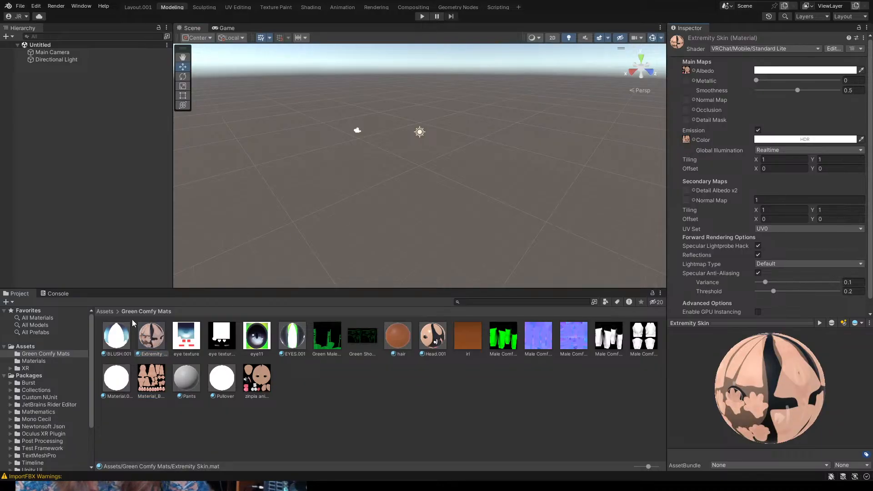
drag(151, 378, 687, 72)
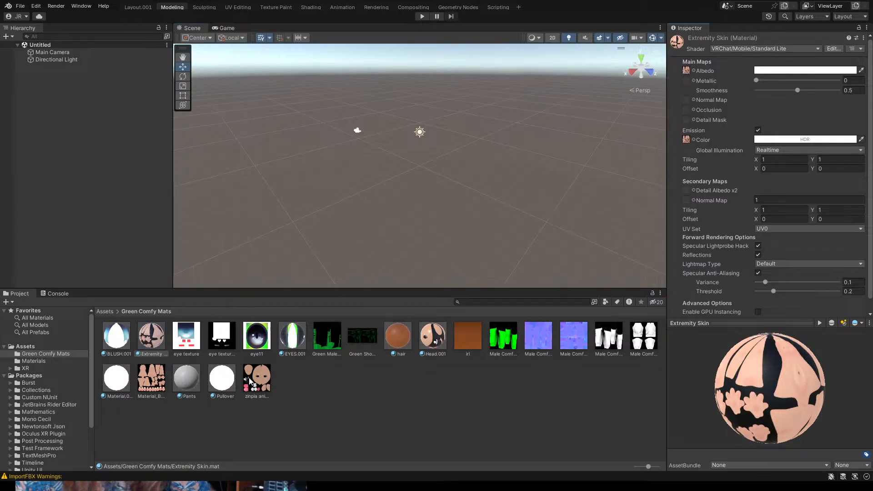
click(115, 382)
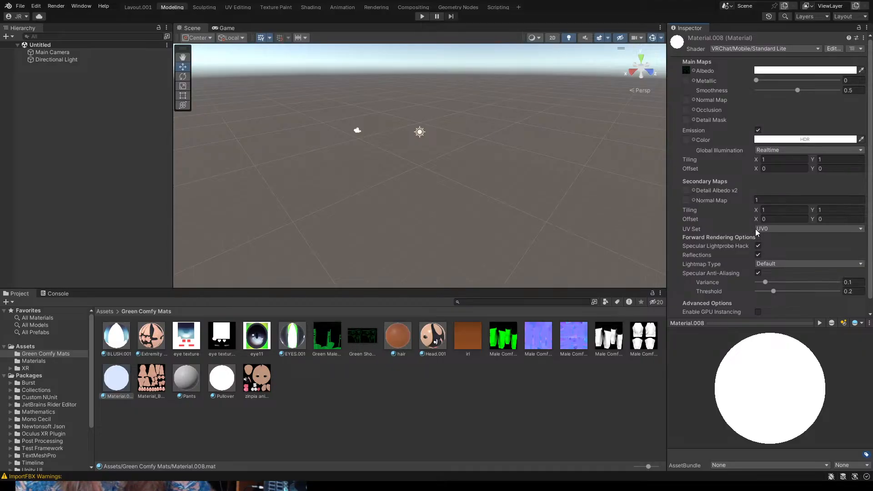
drag(369, 346, 689, 138)
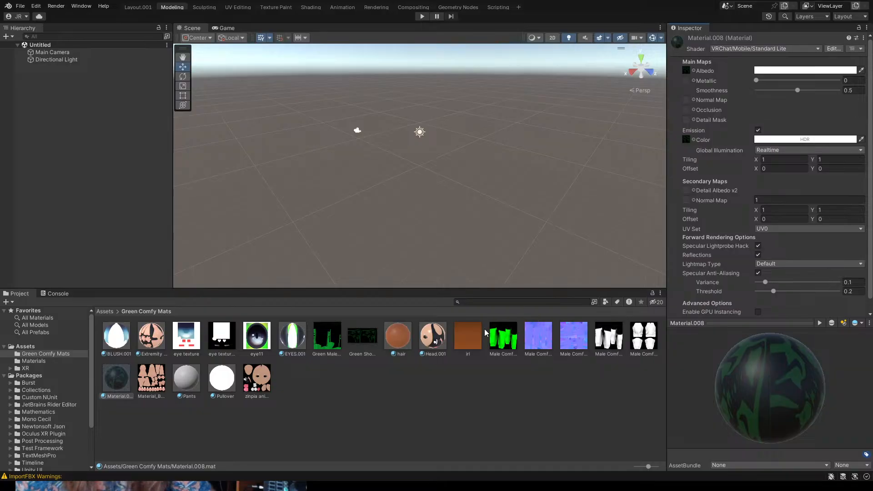
- Give the Pants material the bright green Male Comfy texture as albedo, enable emission and use the same texture as its emission map
click(189, 376)
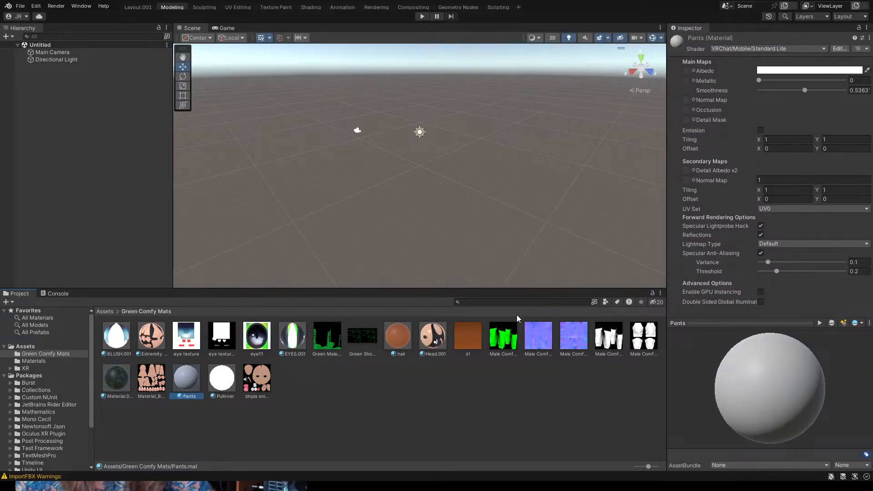
drag(500, 338, 686, 71)
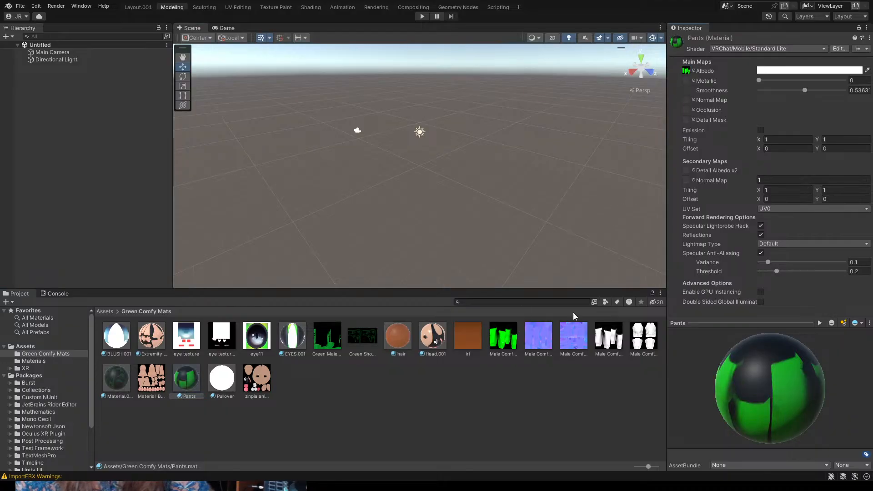
click(761, 131)
drag(500, 339, 686, 139)
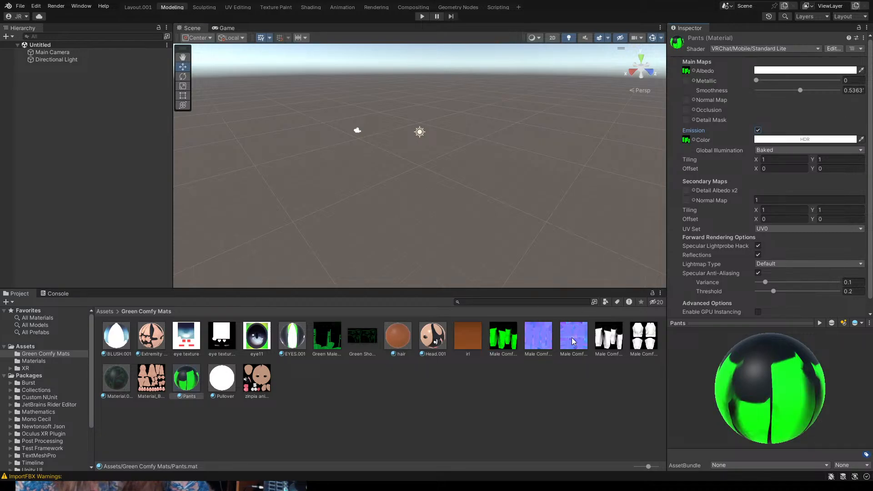
- Assign the Male Comfy Set (9.8k)_Pants_Normal texture as the Pants material's main normal map
click(538, 339)
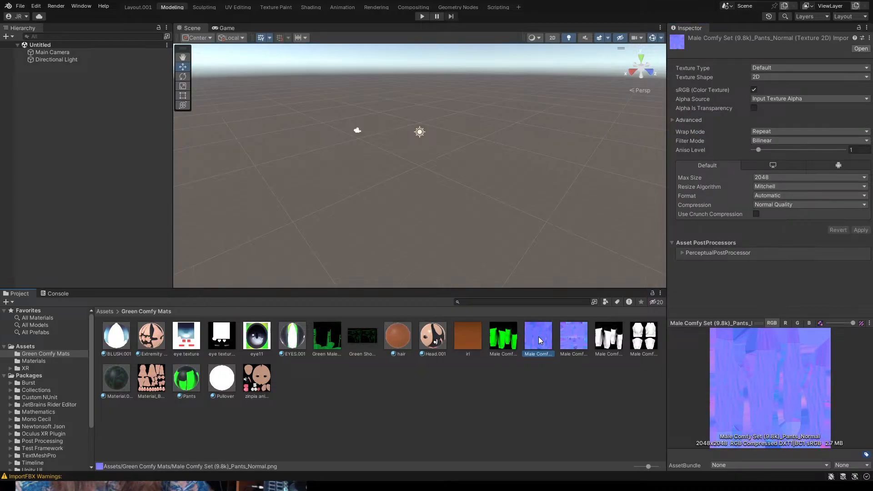
click(186, 379)
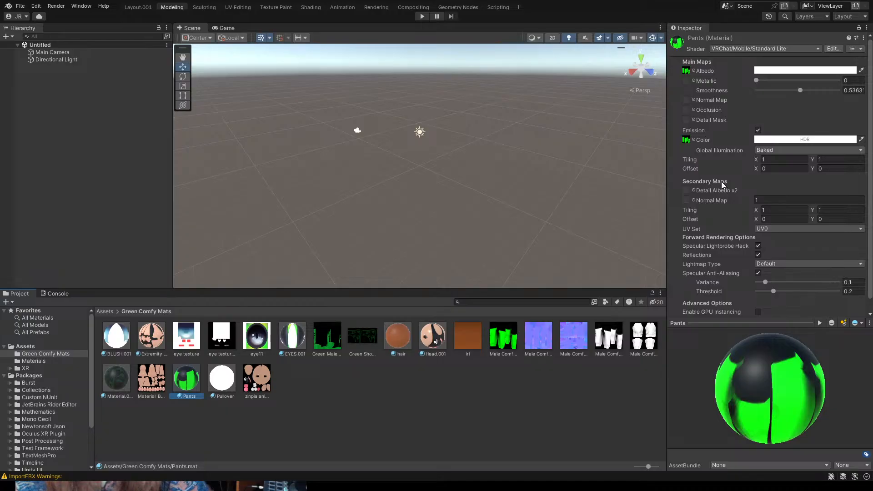
scroll(723, 209, down, 1)
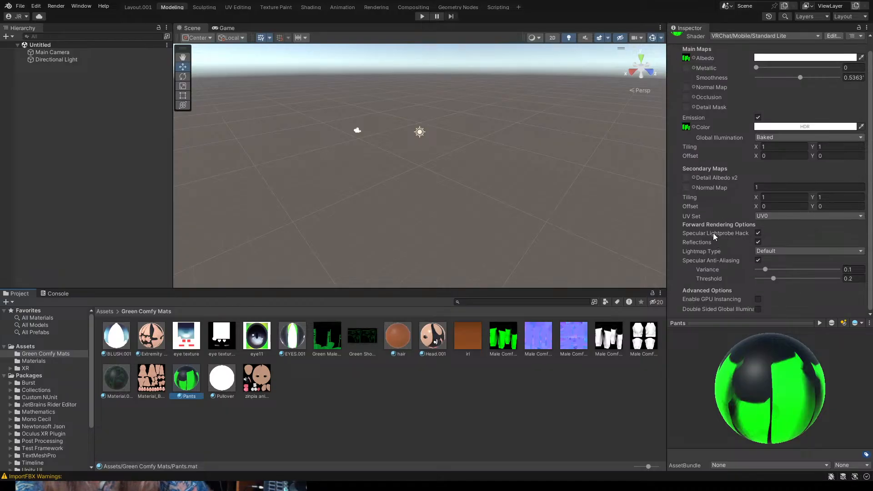
scroll(712, 231, up, 1)
click(708, 99)
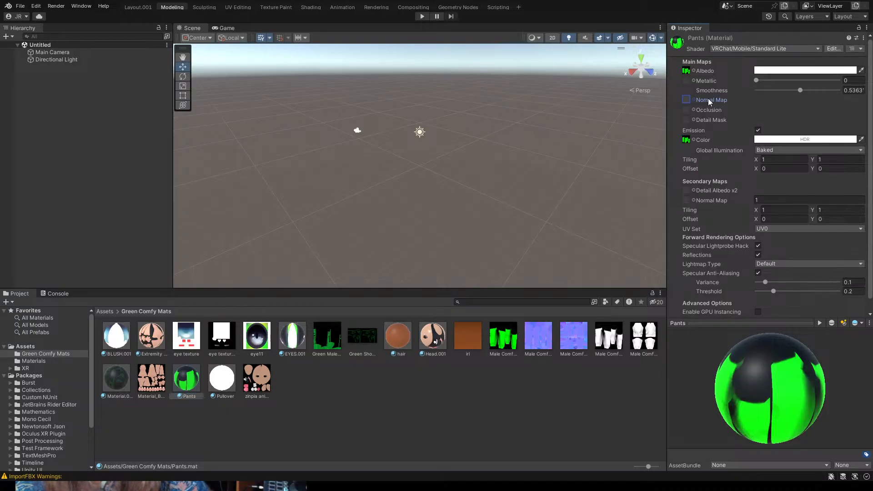
drag(538, 339, 687, 101)
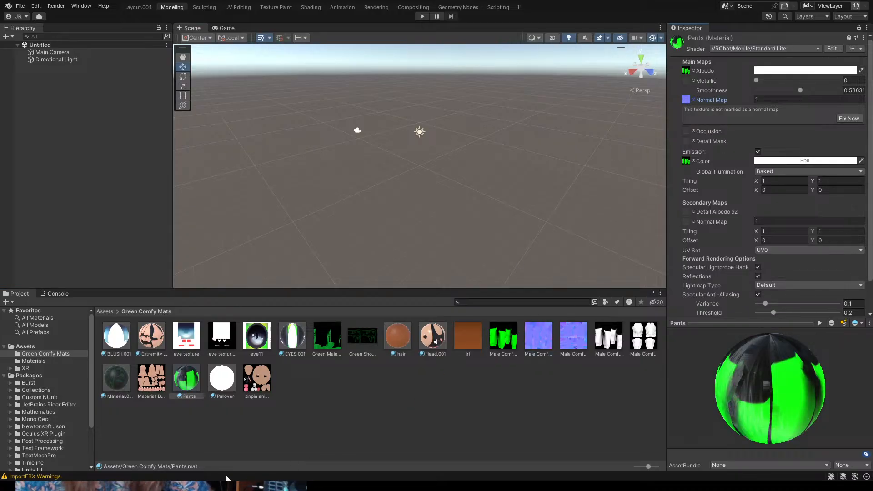
- Assign the second Male Comfy normal texture to the Pullover material's normal map and the green-banded black pullover texture to its emission and albedo
click(225, 382)
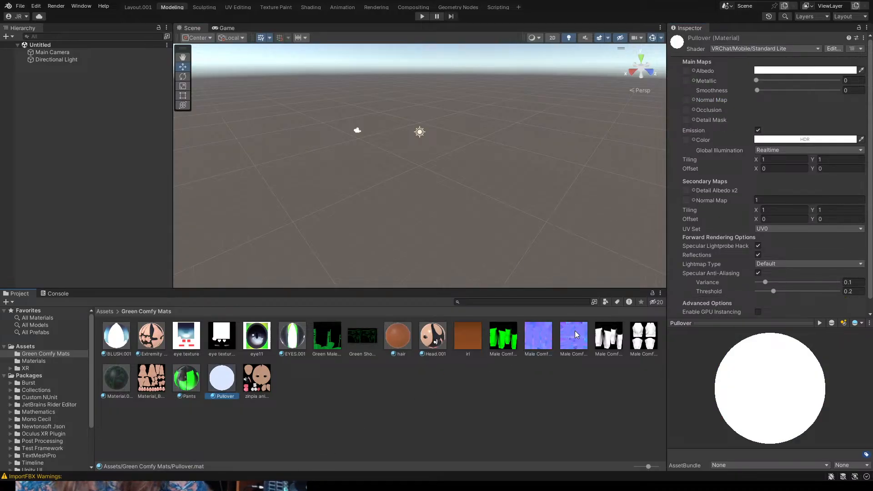
drag(576, 334, 687, 100)
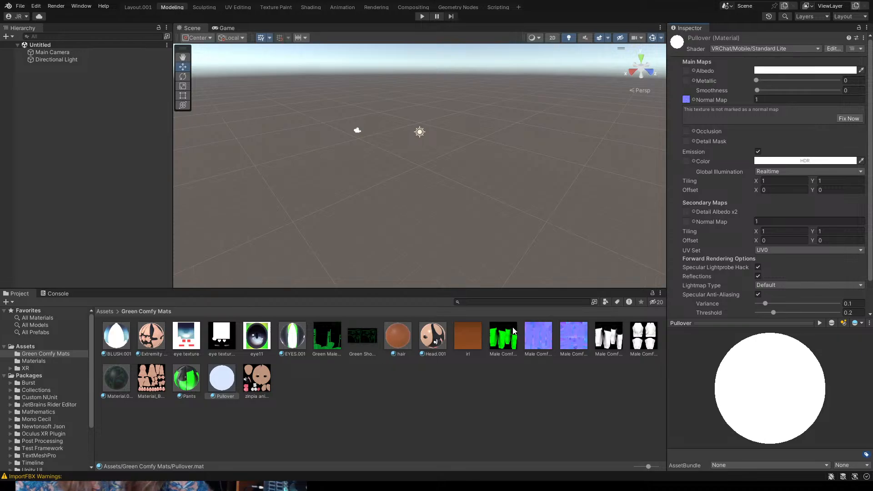
click(328, 343)
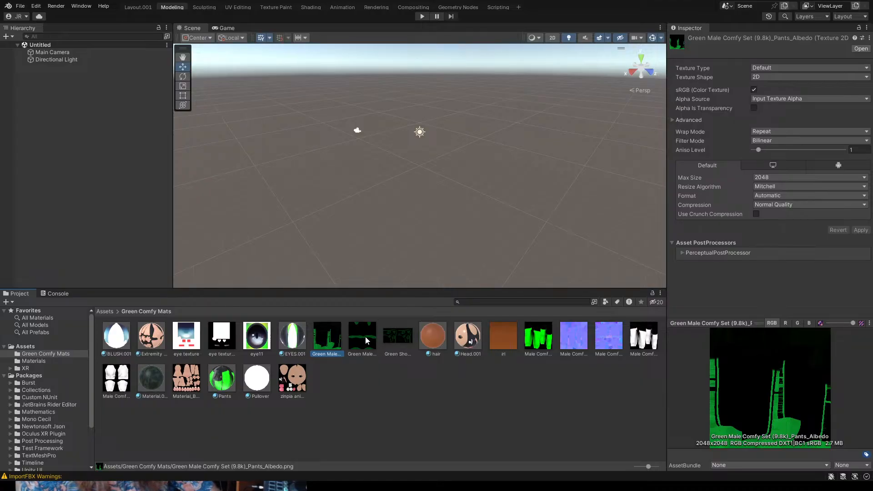
drag(260, 379, 688, 127)
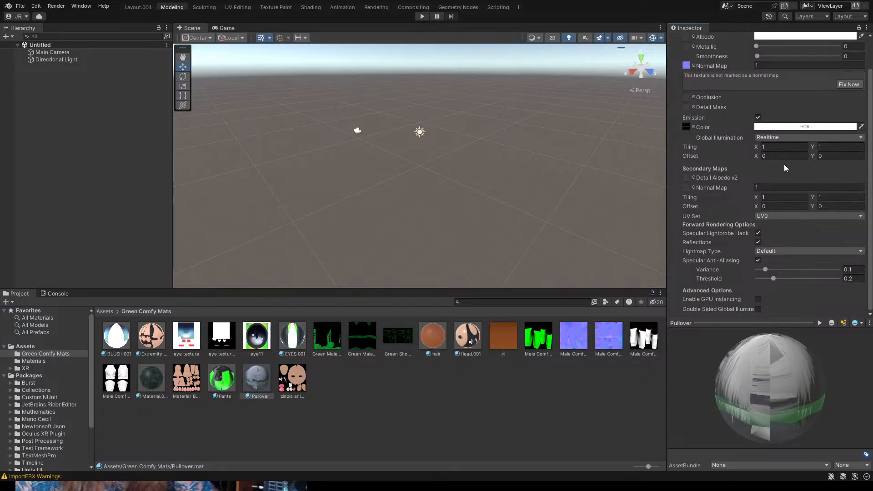
scroll(746, 146, up, 3)
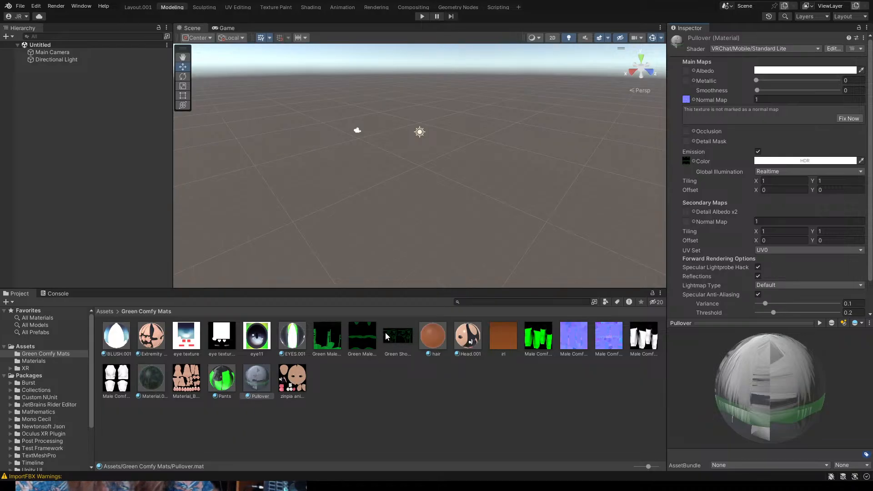
drag(361, 337, 690, 66)
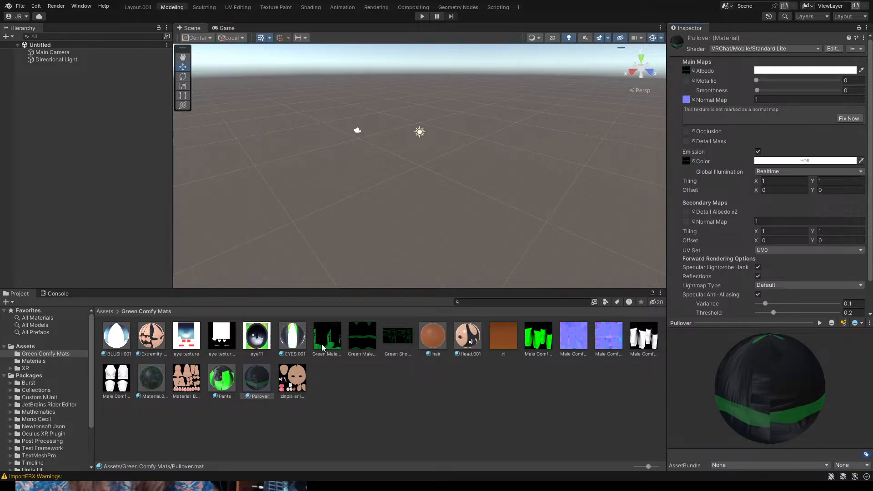
click(258, 377)
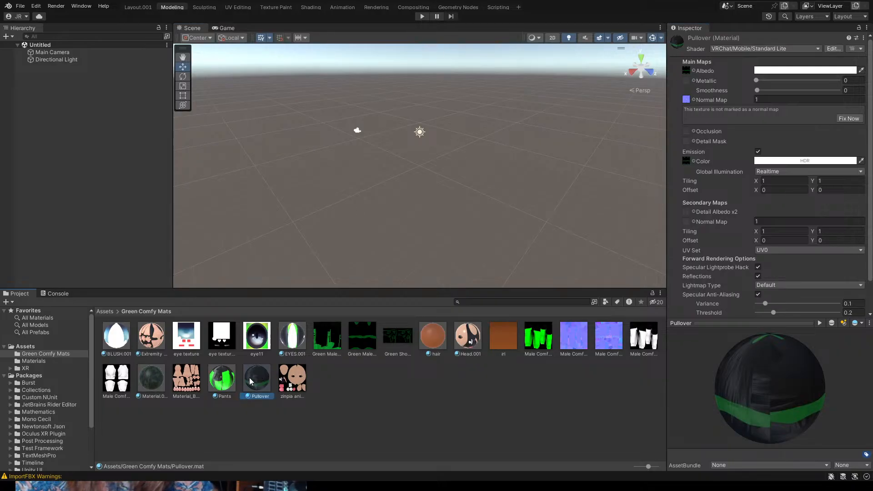
- Replace the Pants material's emission and albedo maps with the Green Male Comfy Set (9.8k)_Pants_Albedo texture
click(223, 381)
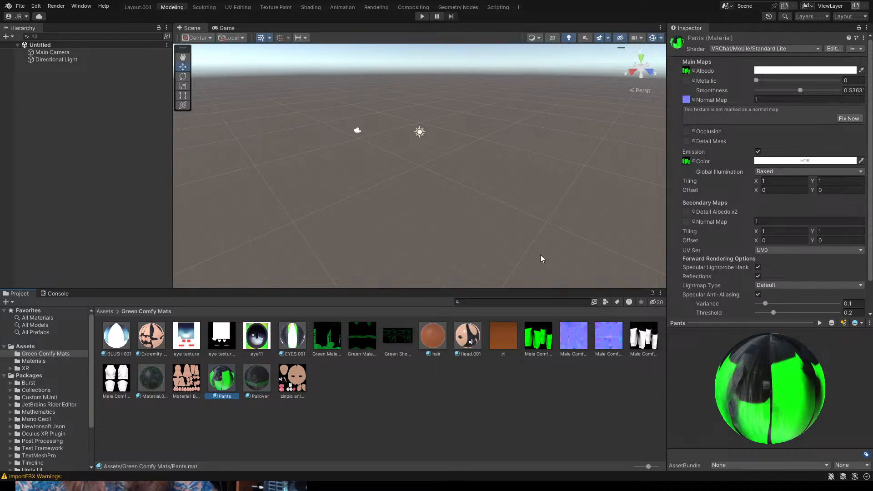
drag(332, 336, 688, 161)
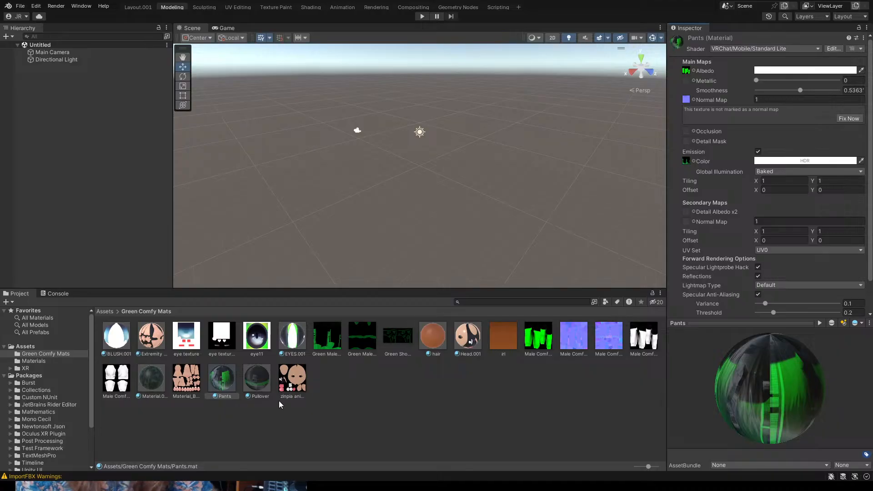
drag(327, 341, 686, 73)
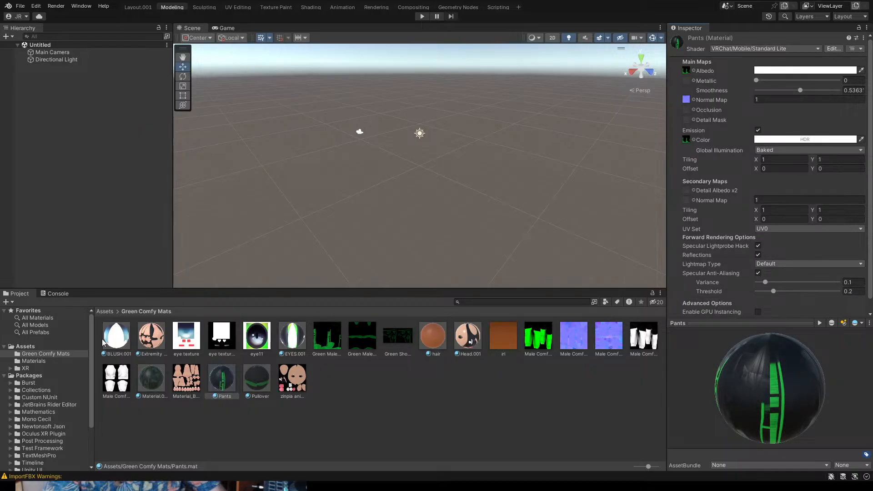
- Add the Green Comfy Clothes Femboy model from the Assets folder to the scene
click(105, 312)
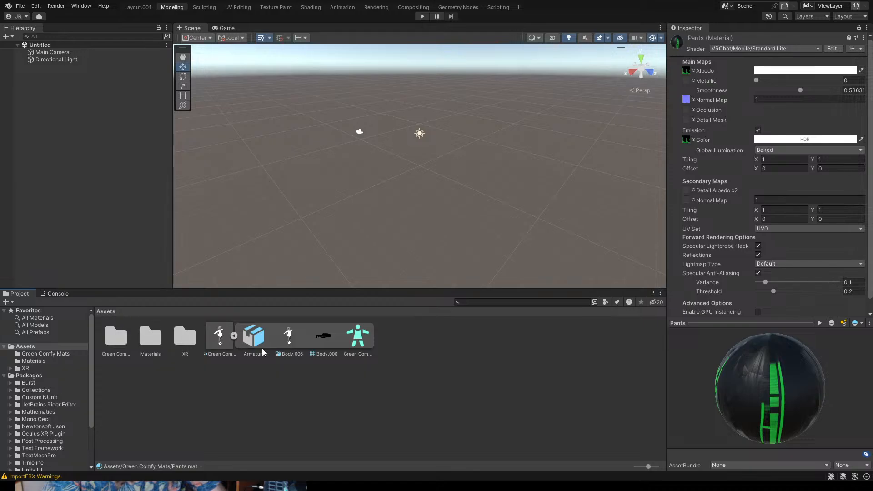
click(221, 340)
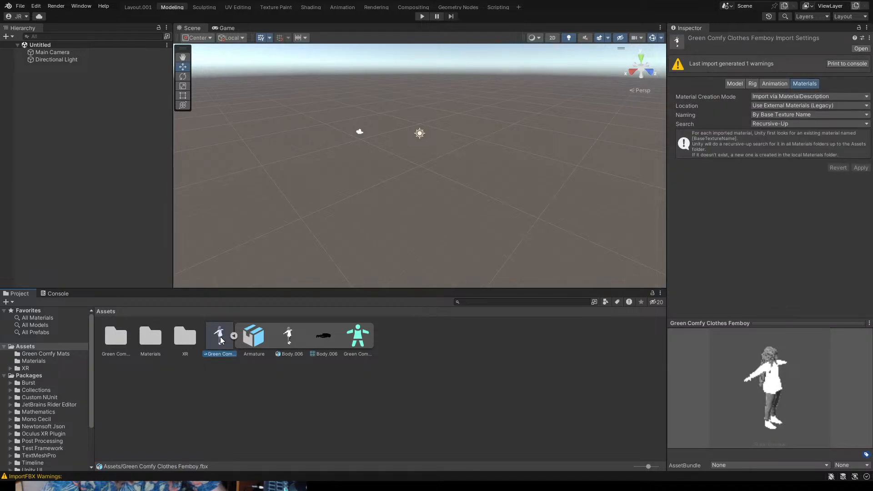
drag(221, 342, 50, 48)
scroll(496, 213, up, 5)
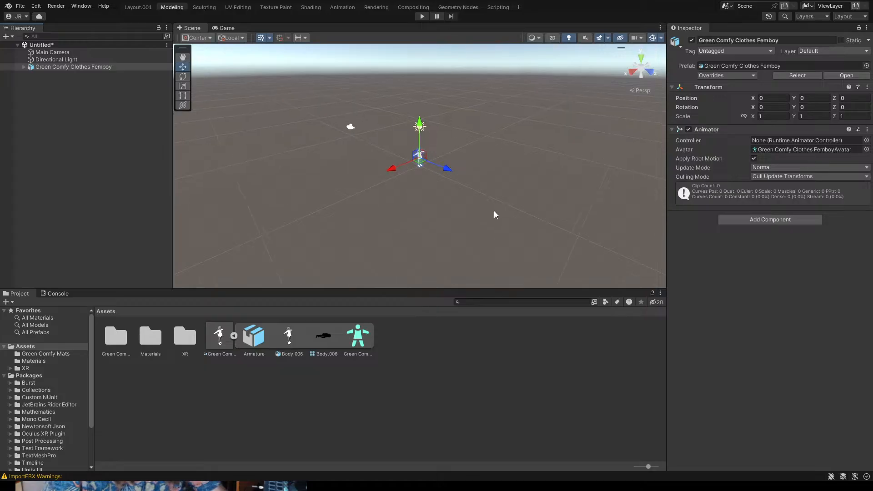
scroll(523, 188, up, 3)
middle_drag(524, 187, 466, 168)
scroll(390, 216, up, 3)
scroll(444, 233, up, 3)
scroll(427, 181, up, 3)
scroll(427, 181, up, 3)
middle_drag(312, 181, 405, 189)
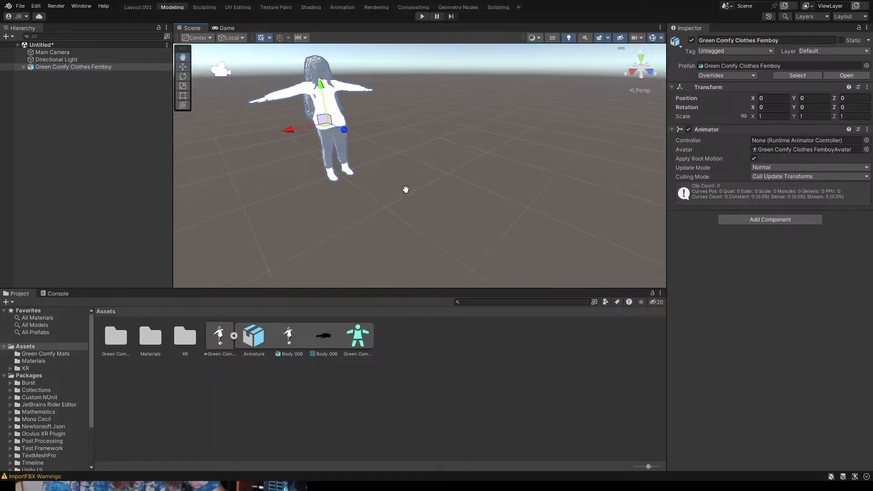
- From the Green Comfy Mats folder, apply the hair material to the model's hair and the Extremity Skin material to its hands
click(24, 67)
click(50, 82)
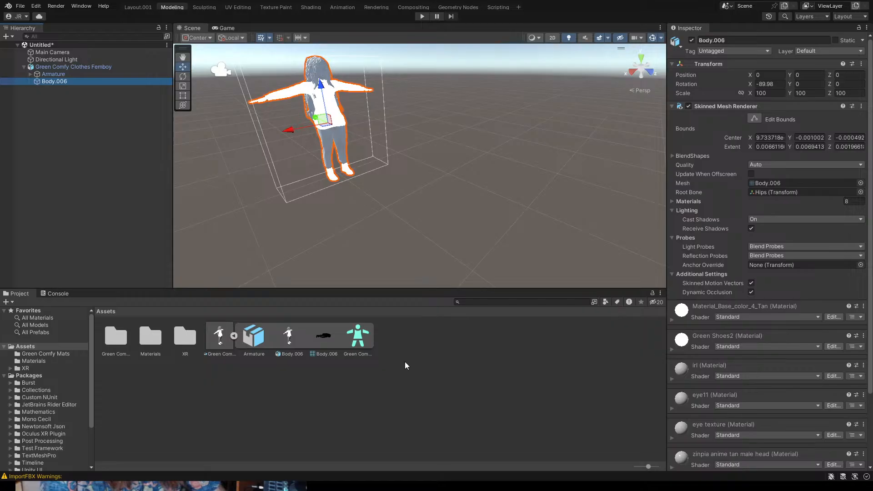
double_click(152, 338)
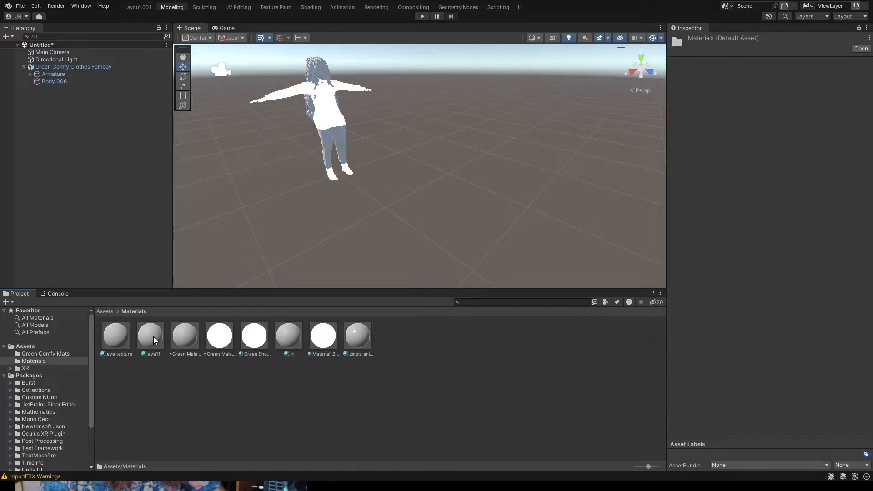
click(106, 311)
double_click(111, 340)
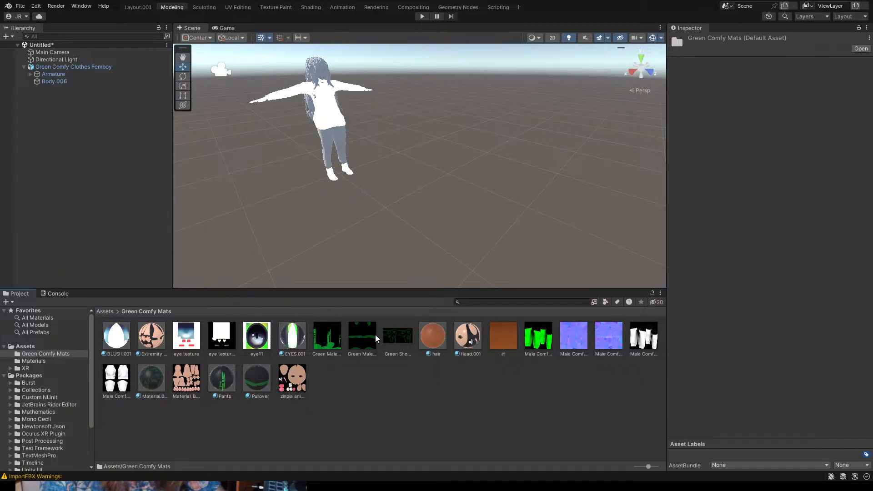
drag(433, 336, 313, 66)
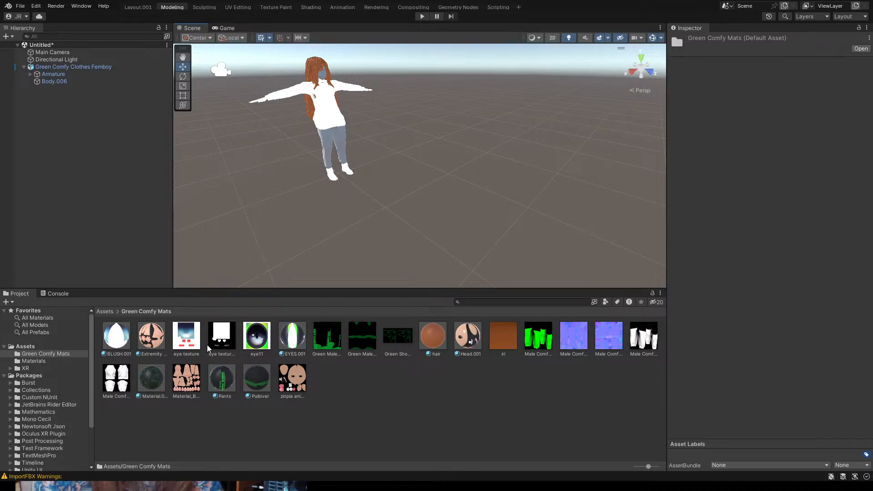
drag(154, 337, 262, 104)
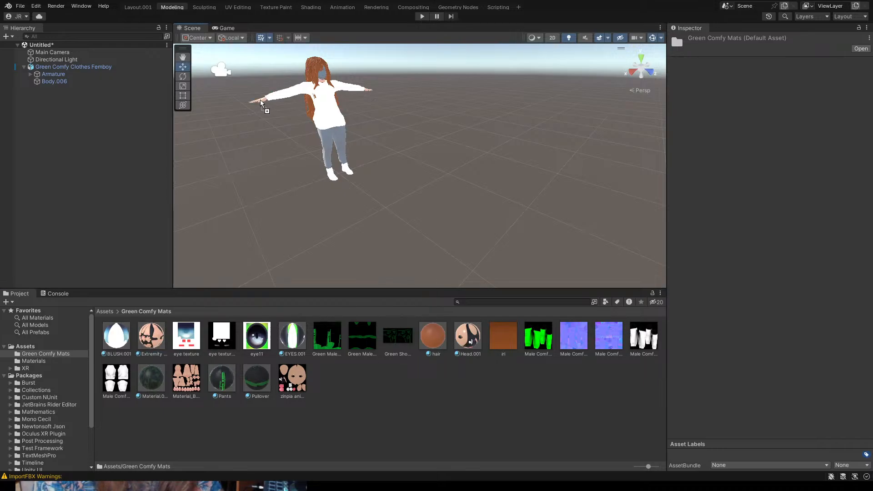
- Apply the Pullover material to the model's top, the Pants material to its trousers and Head.001 to its face
drag(261, 382, 334, 123)
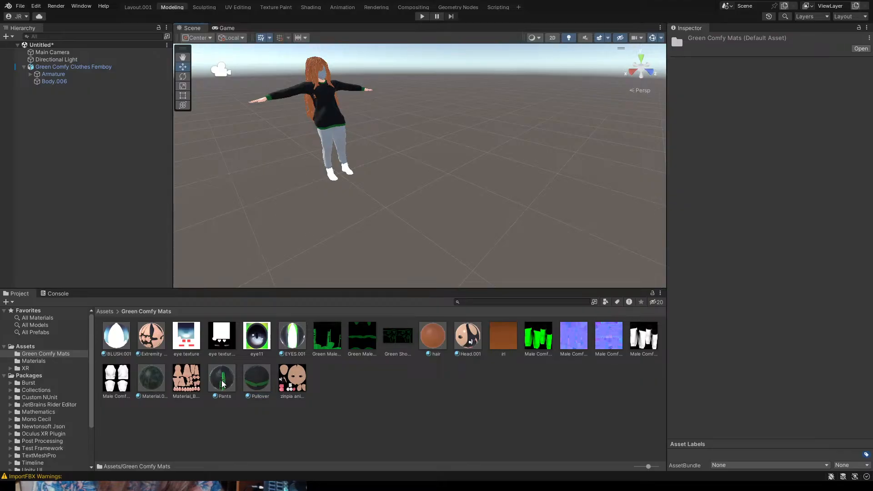
drag(222, 380, 329, 147)
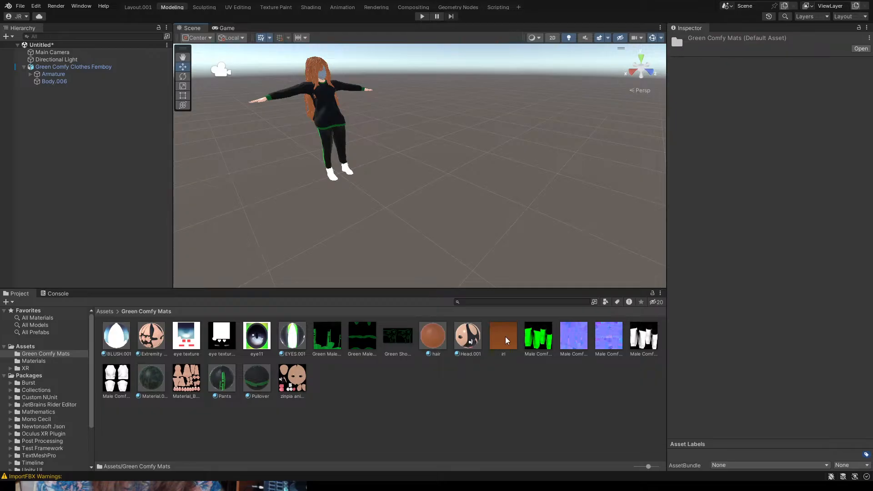
drag(471, 337, 324, 78)
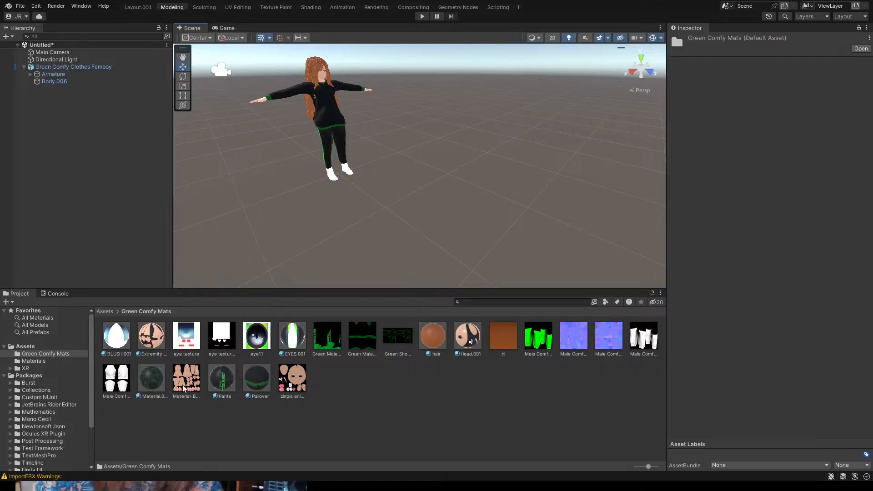
- Apply Material.008 from the Green Comfy Mats folder to the model's shoes
click(153, 385)
drag(153, 385, 334, 174)
scroll(379, 152, up, 6)
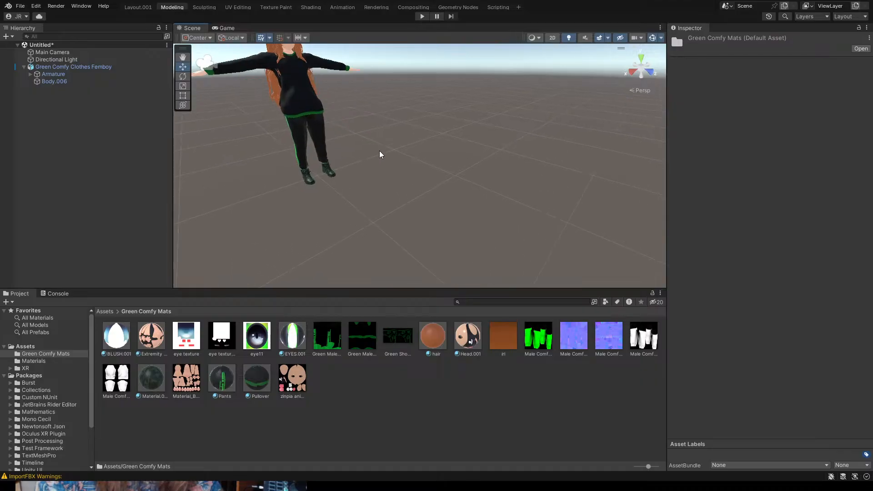
middle_drag(325, 152, 360, 185)
scroll(308, 181, up, 3)
scroll(309, 181, down, 2)
scroll(357, 185, up, 4)
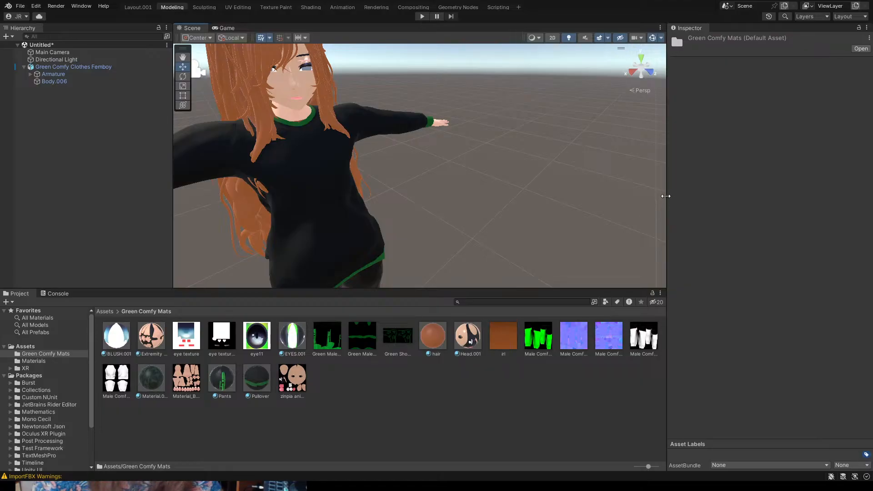
- In Body.006's material settings, make BLUSH.001 the parent of the eye texture material
click(55, 81)
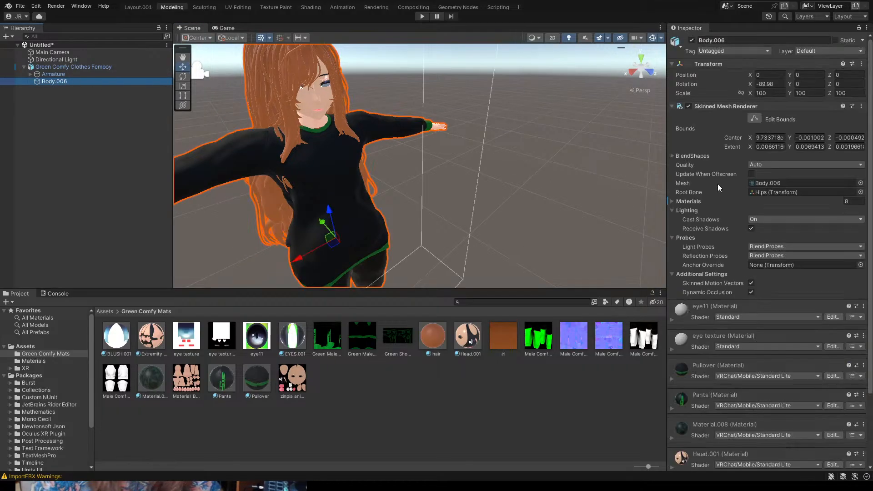
scroll(716, 152, down, 4)
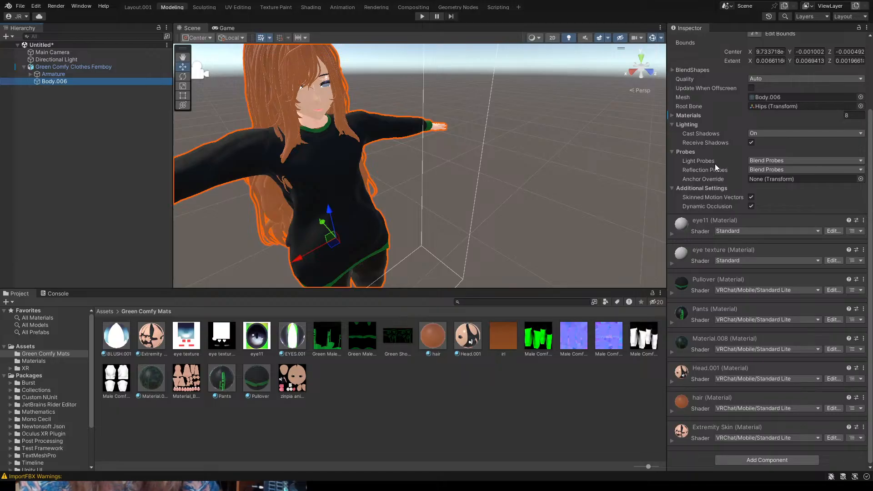
click(707, 220)
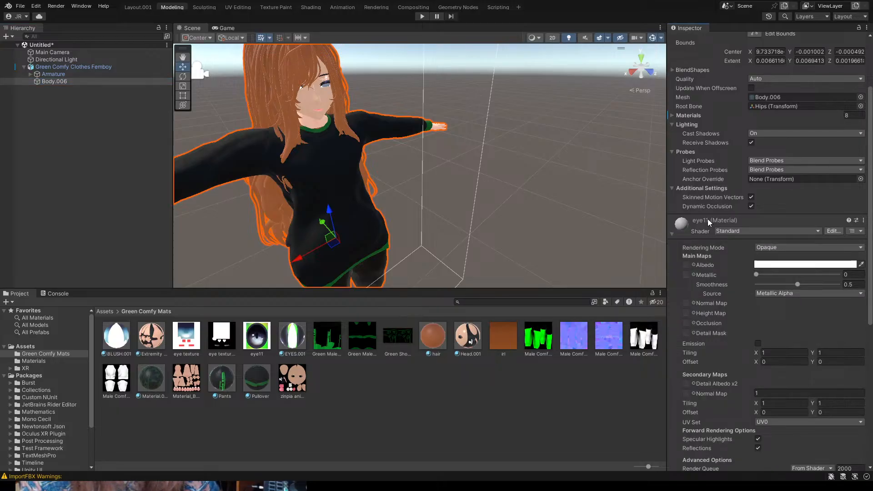
click(707, 219)
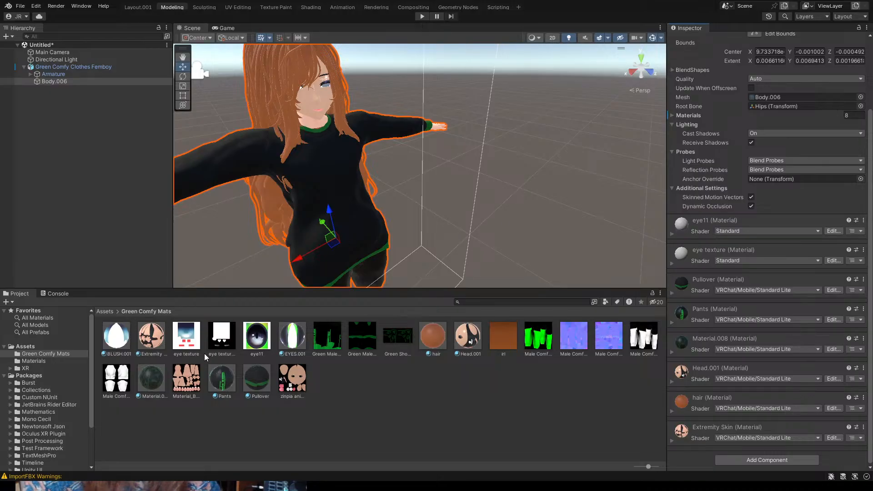
drag(117, 336, 681, 256)
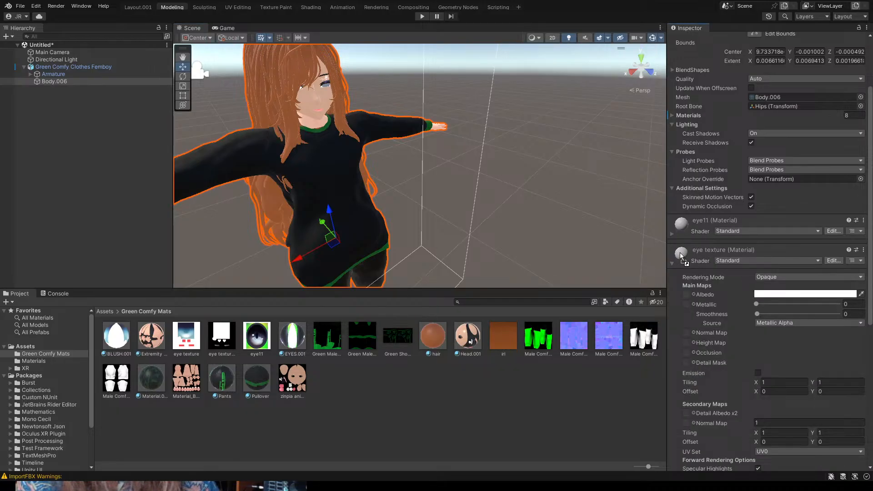
scroll(694, 255, down, 3)
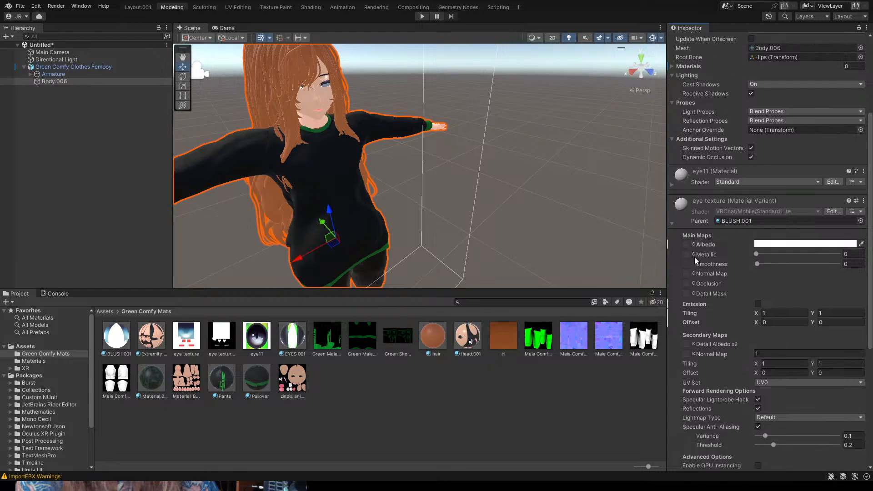
click(678, 206)
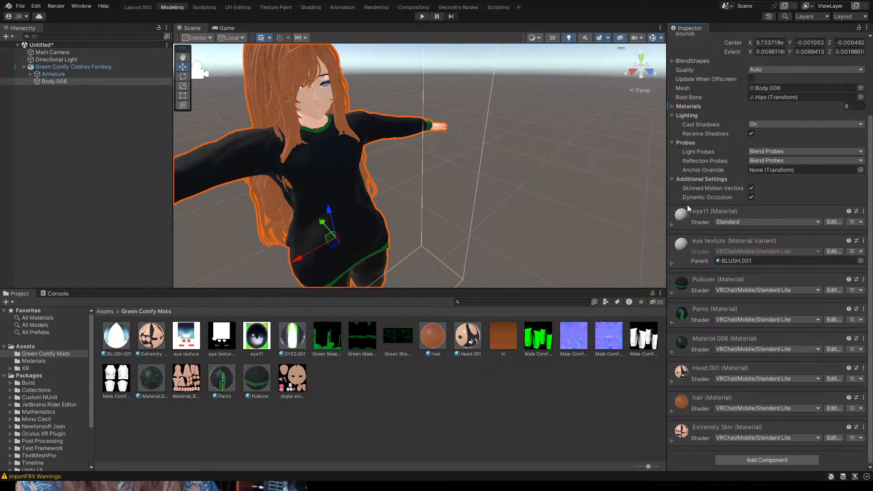
click(681, 247)
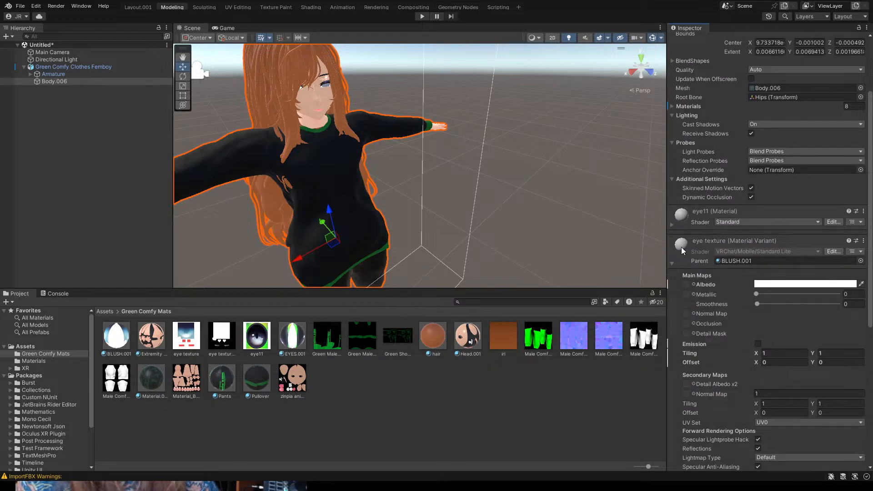
click(682, 247)
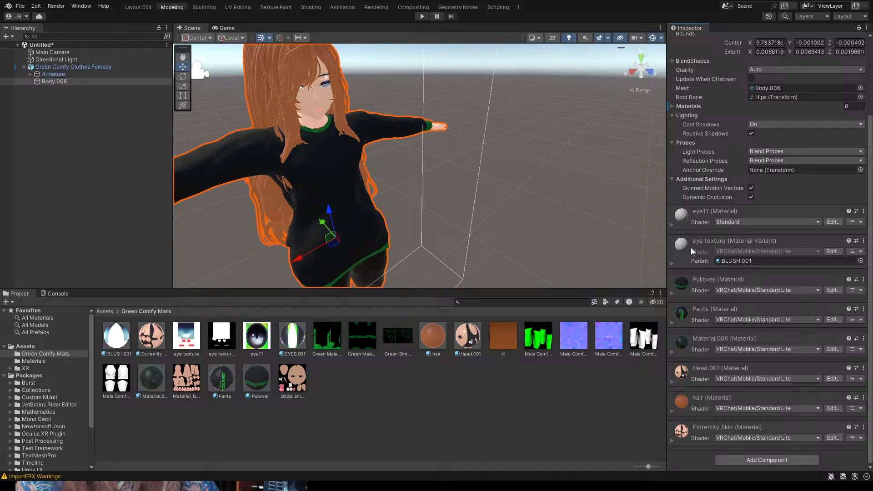
click(690, 247)
click(681, 243)
- Apply the EYES.001 material to the model's eye and try to apply BLUSH.001 to the area around it
click(327, 87)
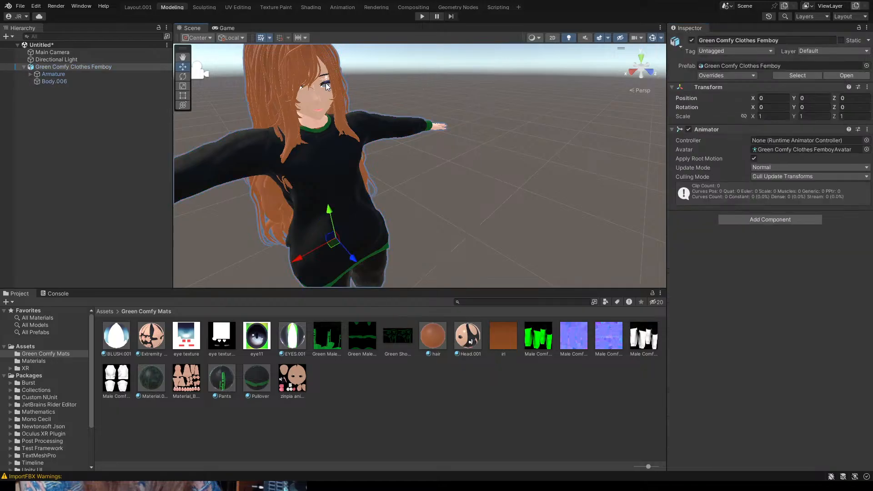
scroll(328, 95, up, 5)
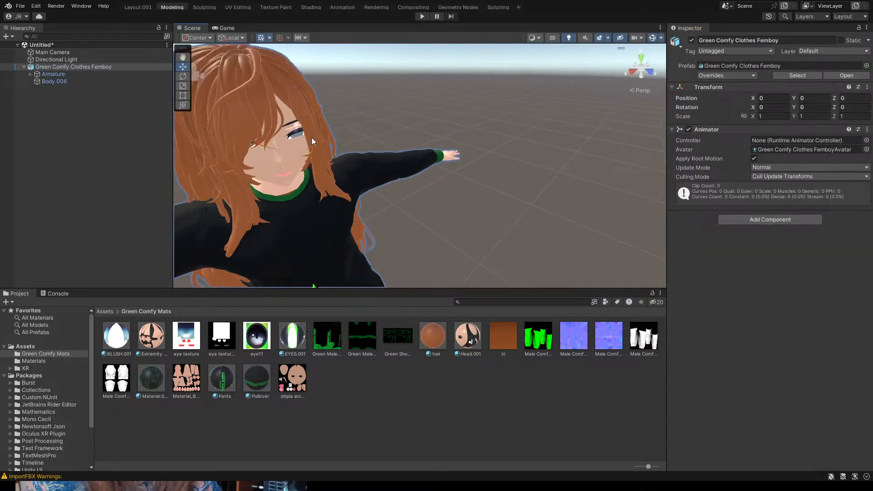
click(295, 134)
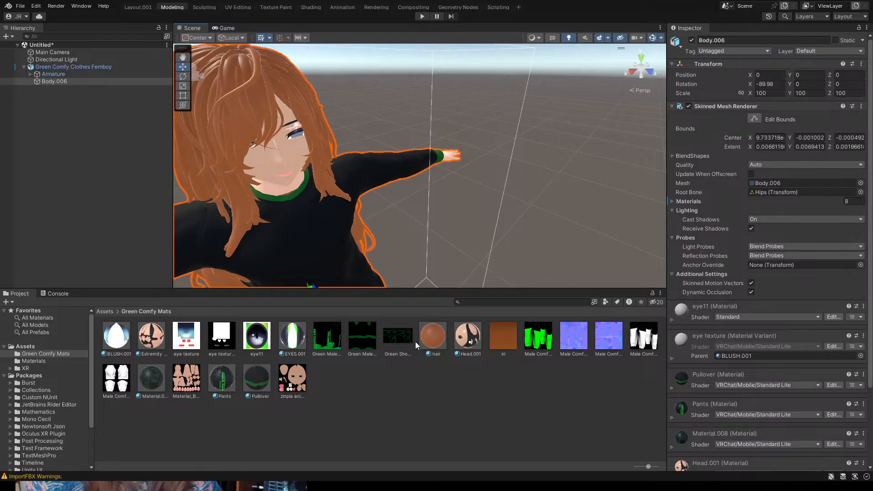
drag(305, 337, 298, 134)
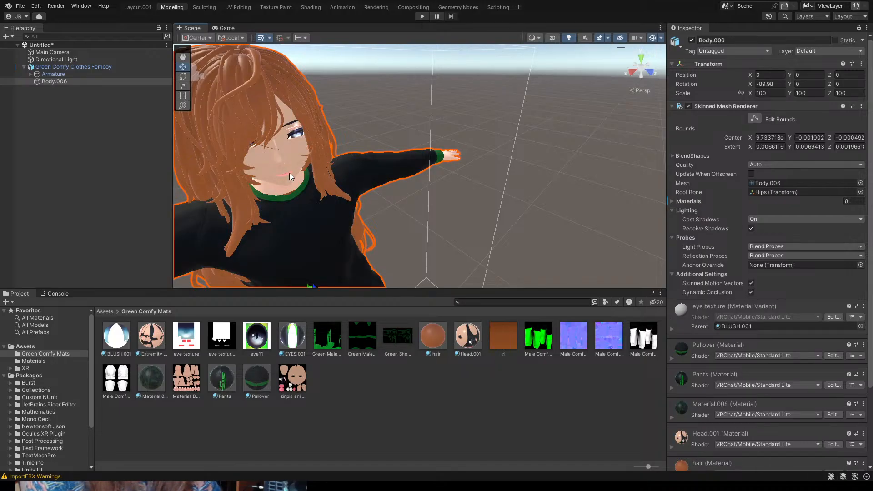
drag(113, 344, 281, 126)
drag(282, 120, 148, 241)
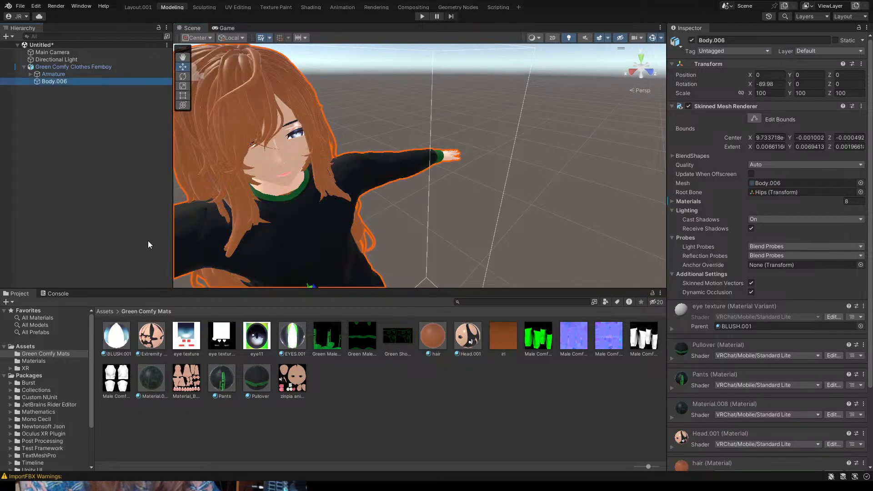
- Locate Body.006's eye texture material in the project and review BLUSH.001's settings in the Green Comfy Mats folder
scroll(352, 195, up, 3)
middle_drag(320, 206, 255, 191)
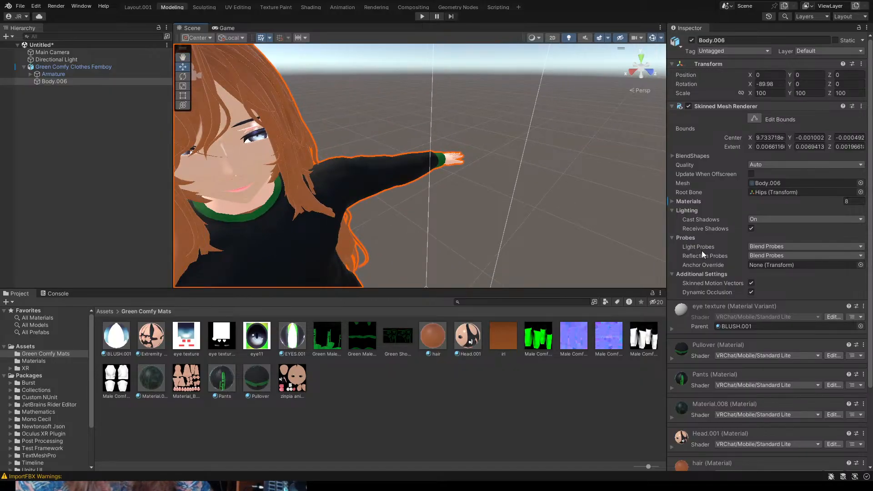
click(864, 307)
click(810, 350)
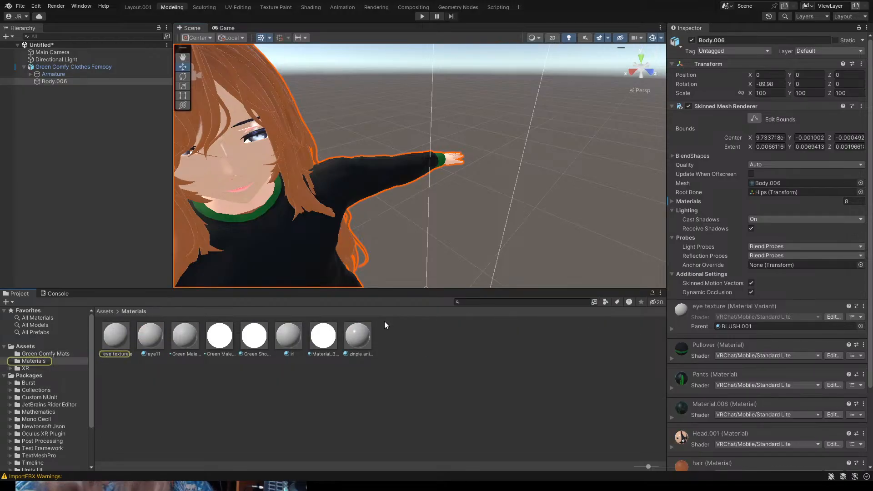
click(104, 312)
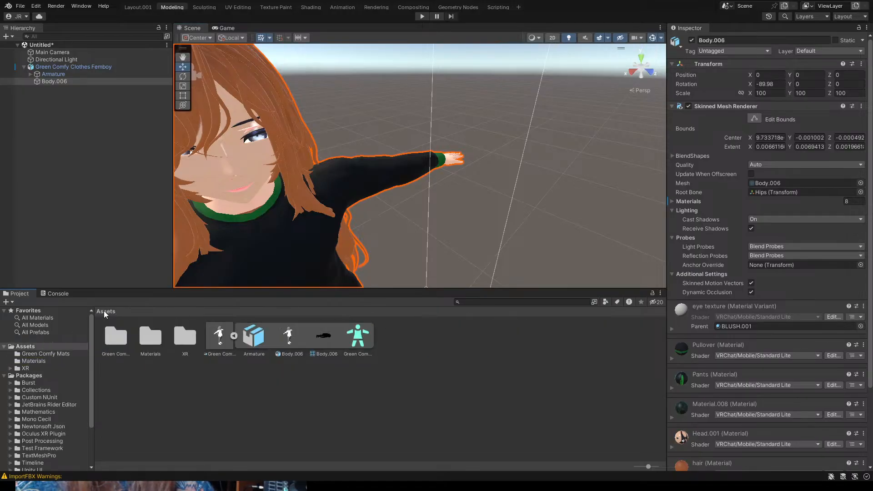
click(116, 337)
double_click(119, 338)
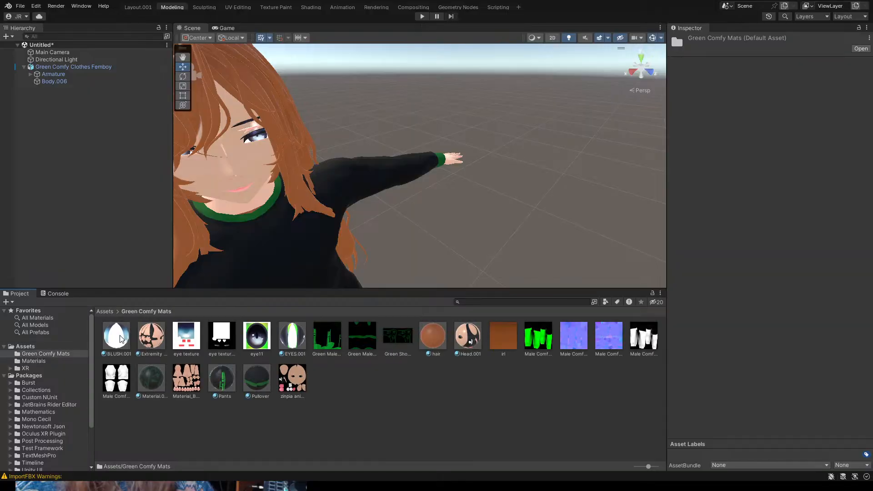
click(123, 338)
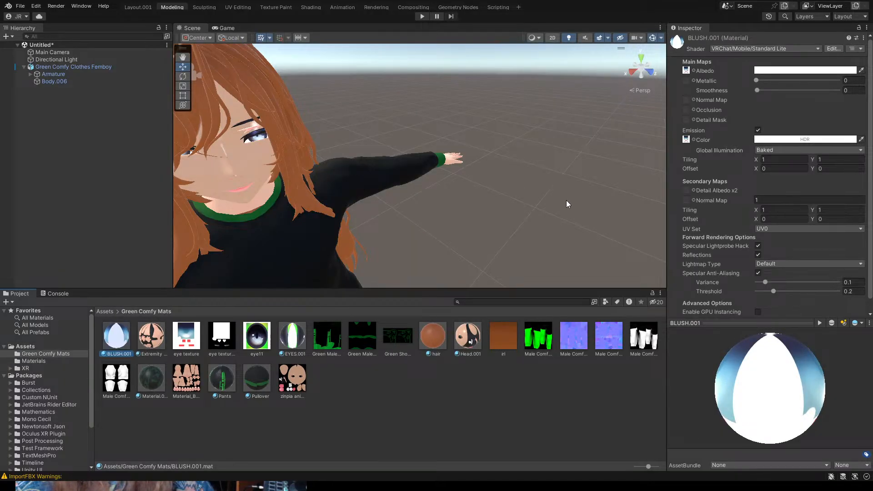
- Examine the whole Green Comfy Clothes Femboy model in the scene, including from the front view
scroll(378, 139, down, 2)
middle_drag(378, 139, 346, 143)
click(86, 66)
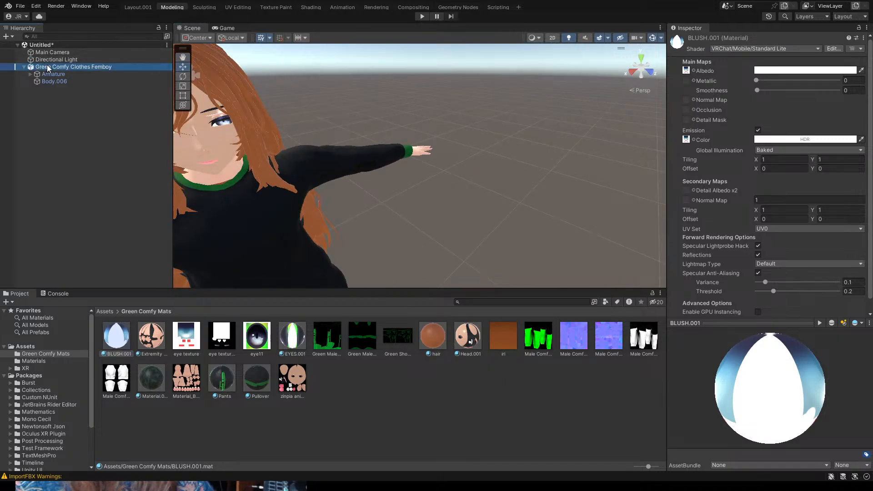
scroll(319, 116, down, 2)
key(f)
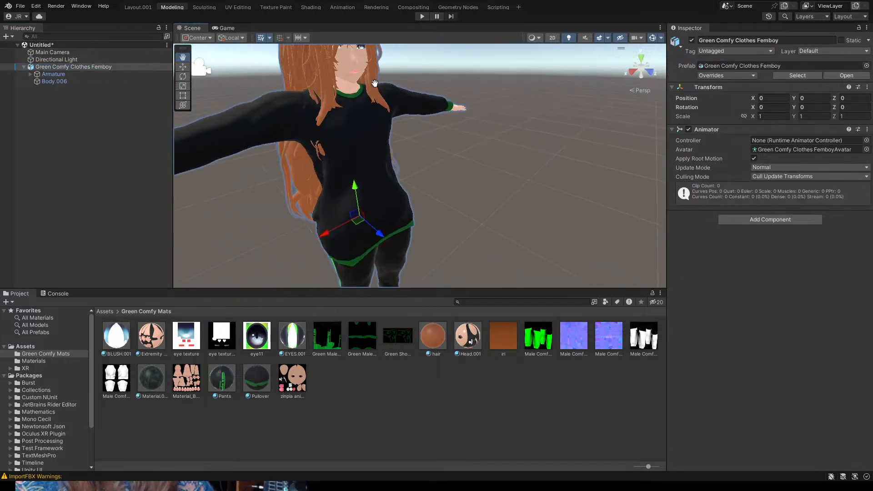
middle_drag(383, 168, 299, 148)
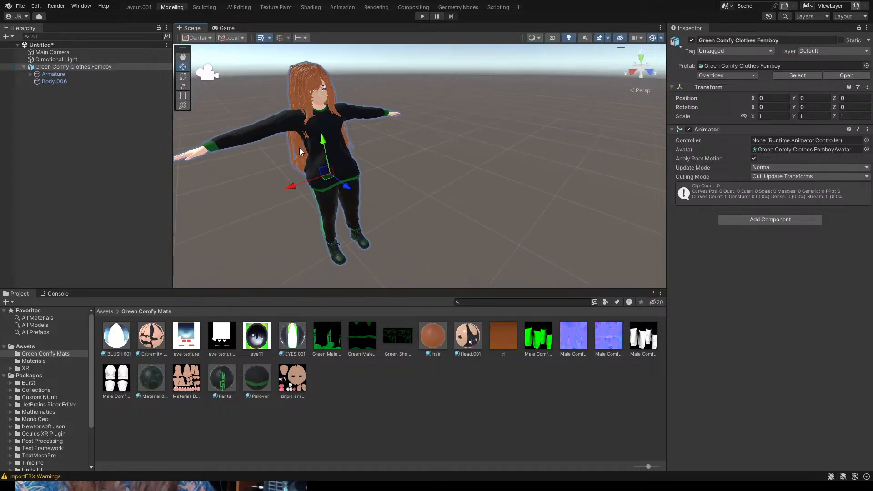
scroll(318, 155, down, 2)
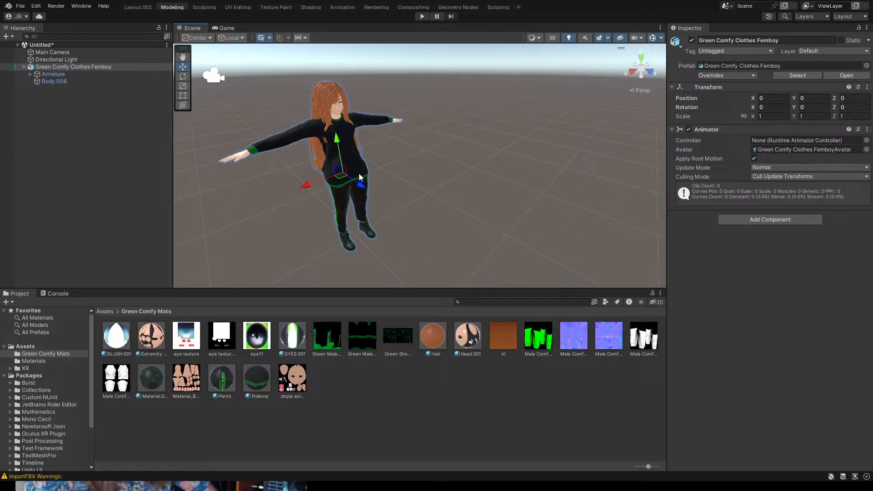
click(644, 70)
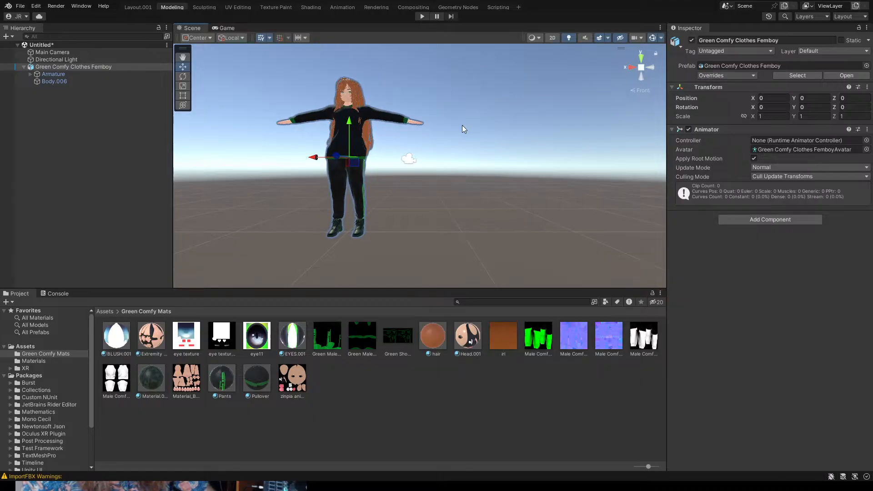
scroll(416, 159, up, 2)
middle_drag(415, 160, 470, 178)
scroll(460, 148, up, 5)
scroll(465, 149, down, 2)
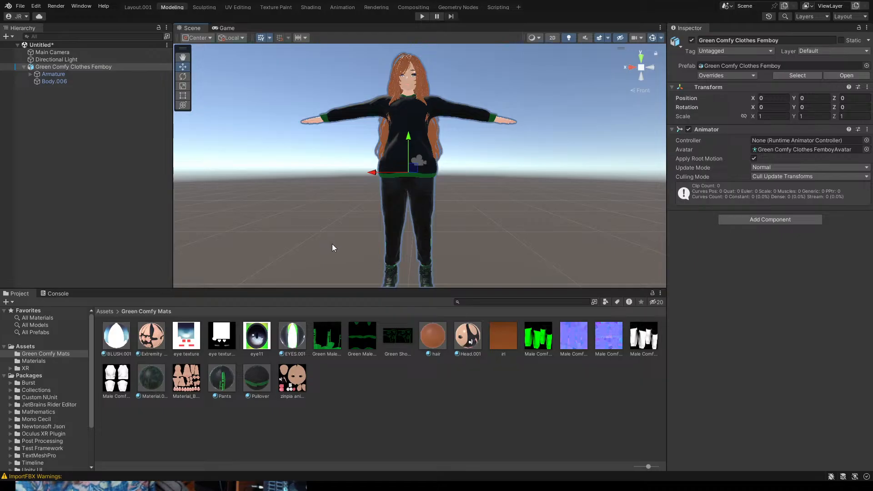
scroll(429, 144, up, 3)
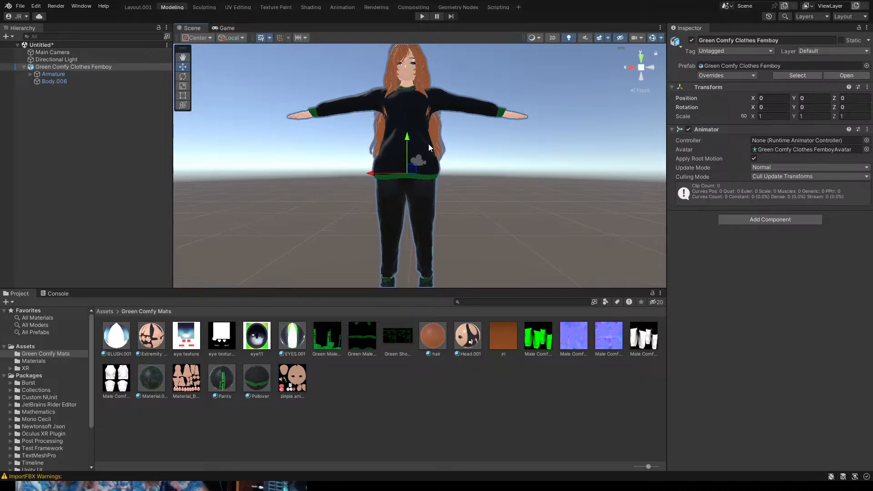
scroll(422, 190, down, 3)
scroll(434, 190, up, 3)
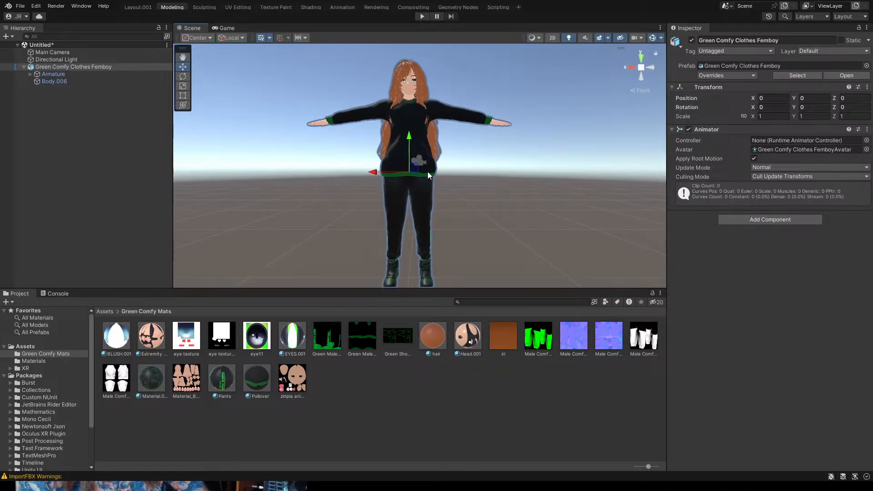
click(414, 124)
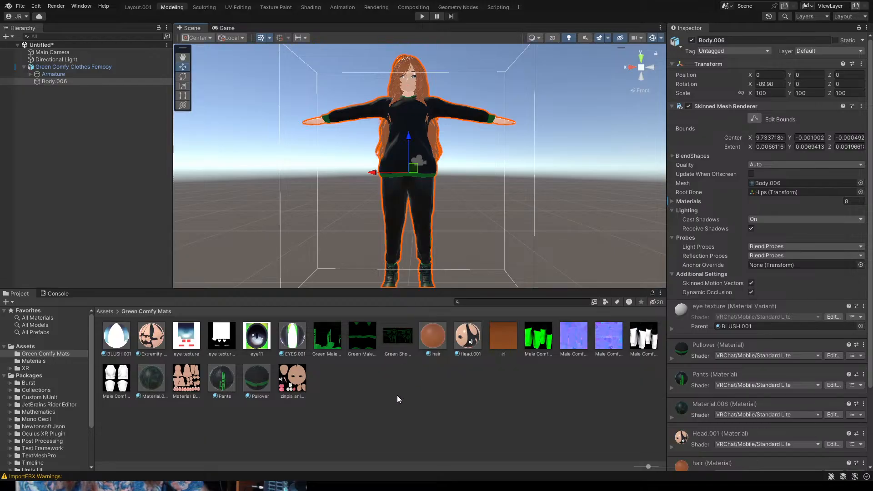
- Try to select all eight materials in the Green Comfy Mats folder together, from BLUSH.001 to Head.001, for shared editing
click(374, 381)
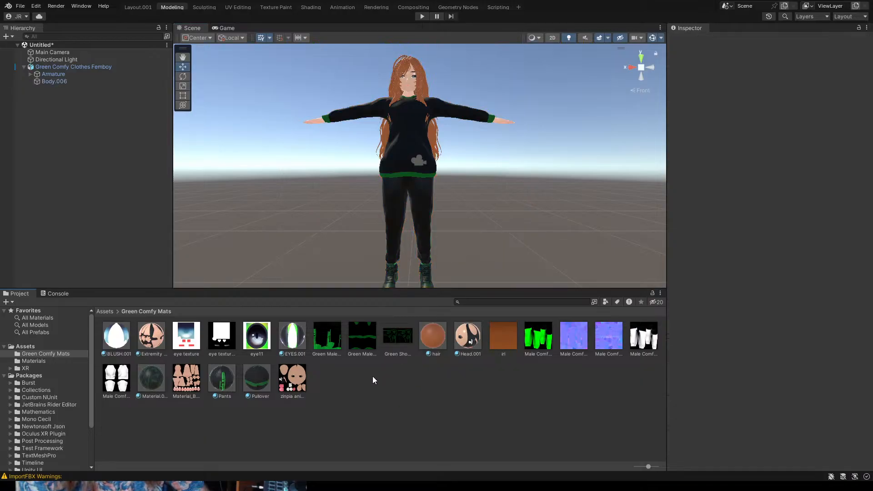
click(119, 337)
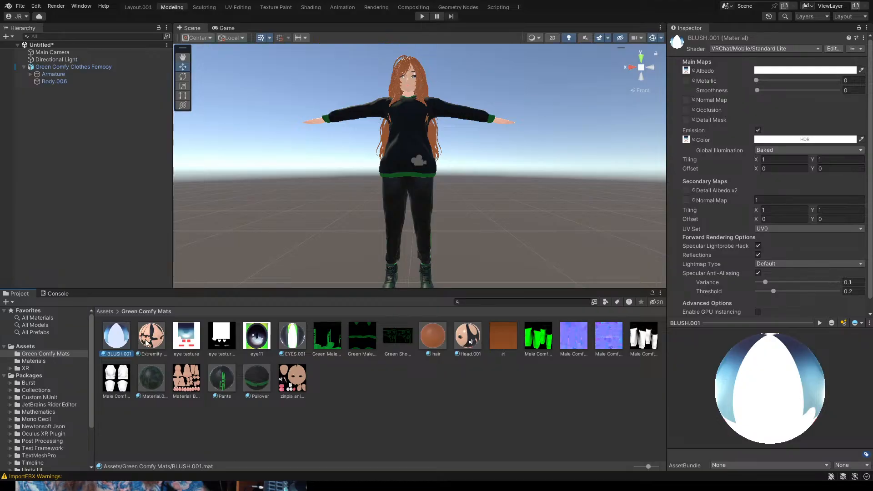
click(105, 384)
click(127, 335)
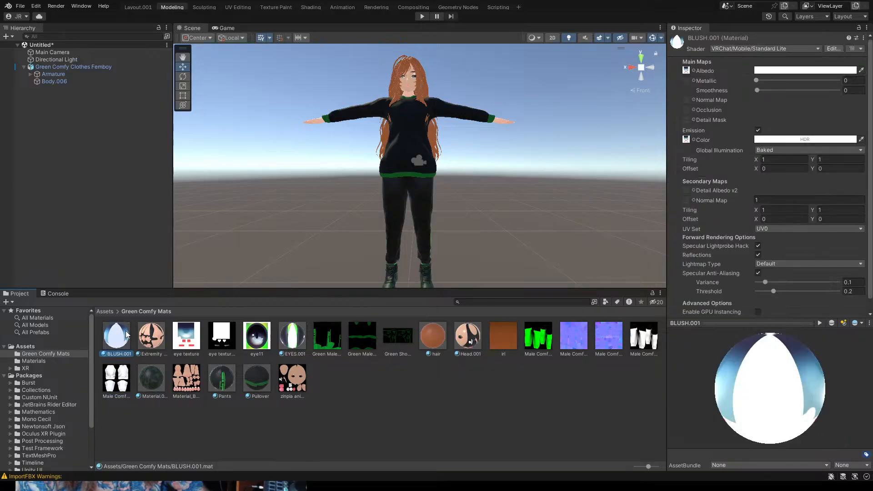
ctrl+click(152, 338)
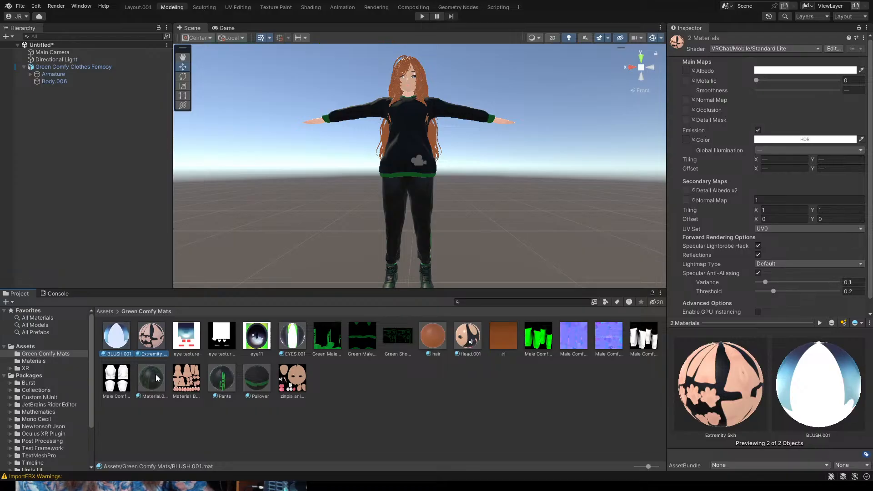
ctrl+click(154, 376)
ctrl+click(230, 379)
ctrl+click(256, 377)
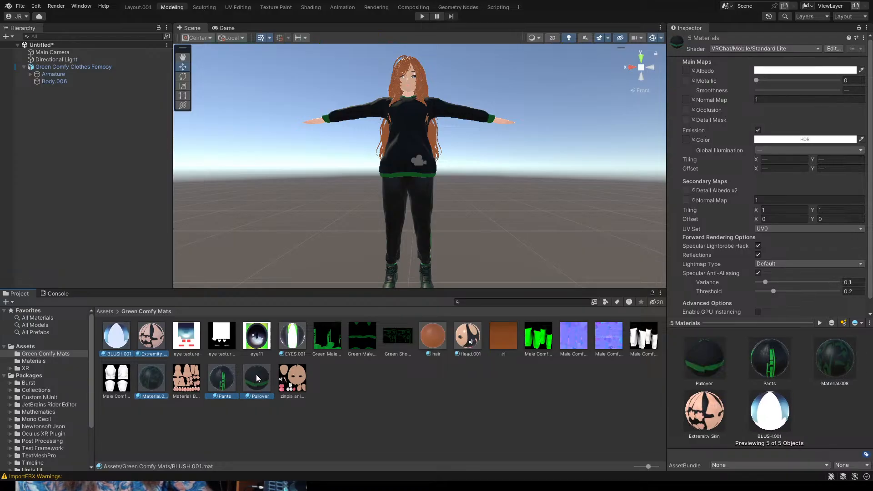
ctrl+click(258, 335)
ctrl+click(292, 336)
ctrl+click(435, 333)
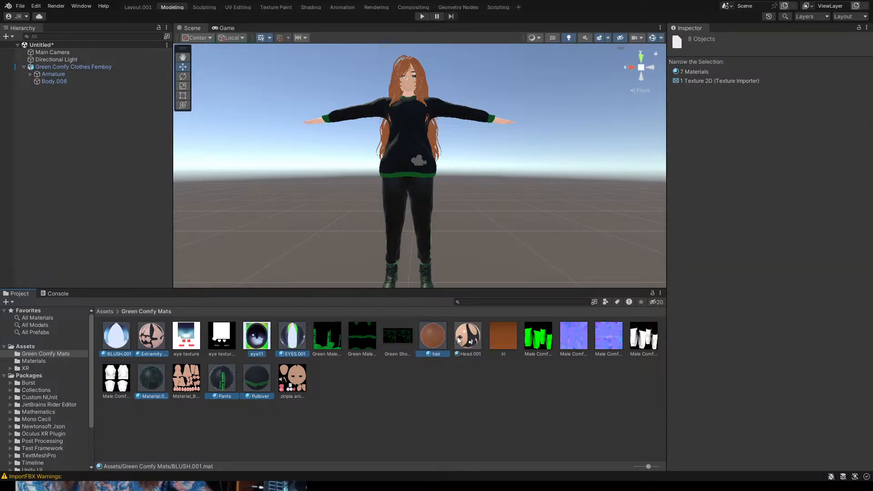
ctrl+click(468, 337)
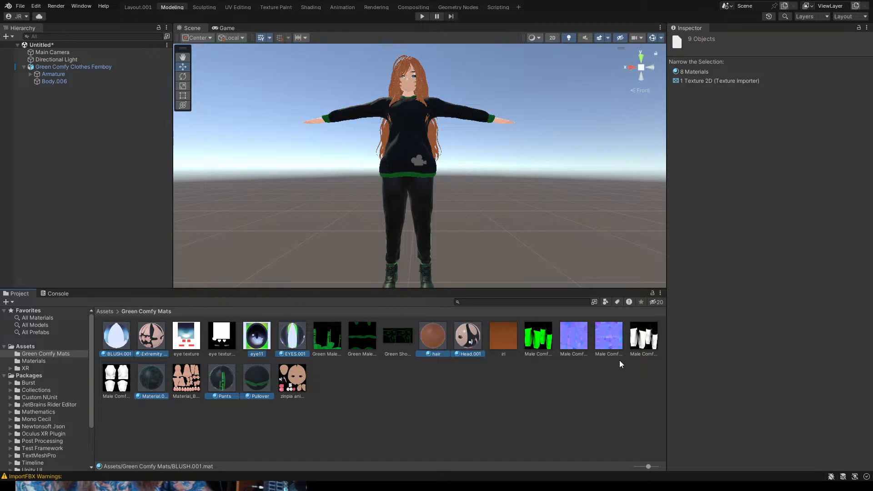
click(520, 386)
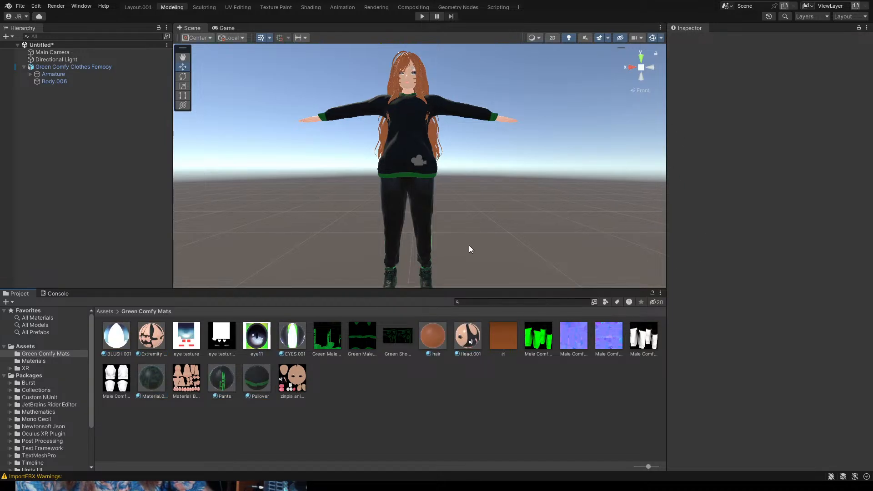
- Select Body.006 and review the list of materials assigned to its mesh
click(64, 81)
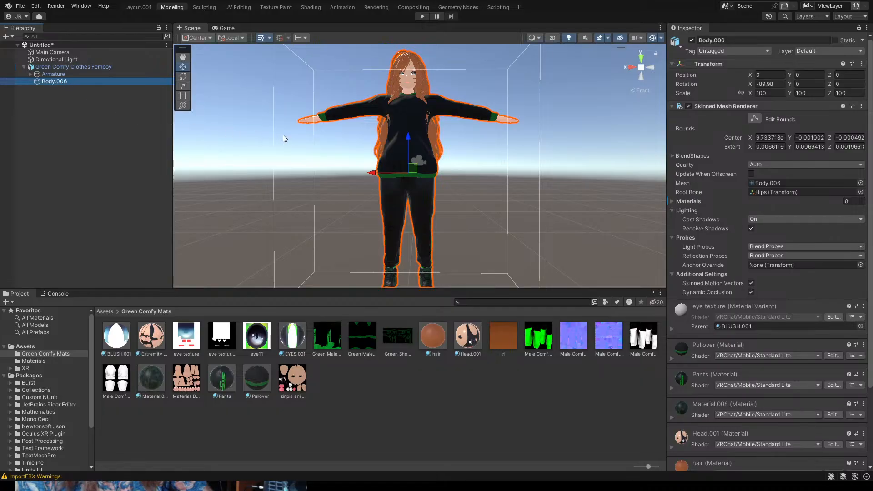
click(419, 191)
click(421, 146)
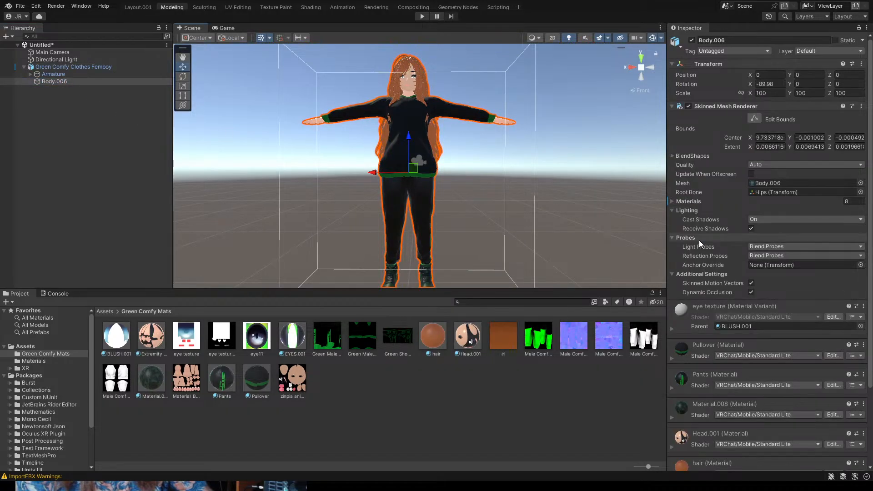
scroll(700, 240, down, 3)
click(406, 120)
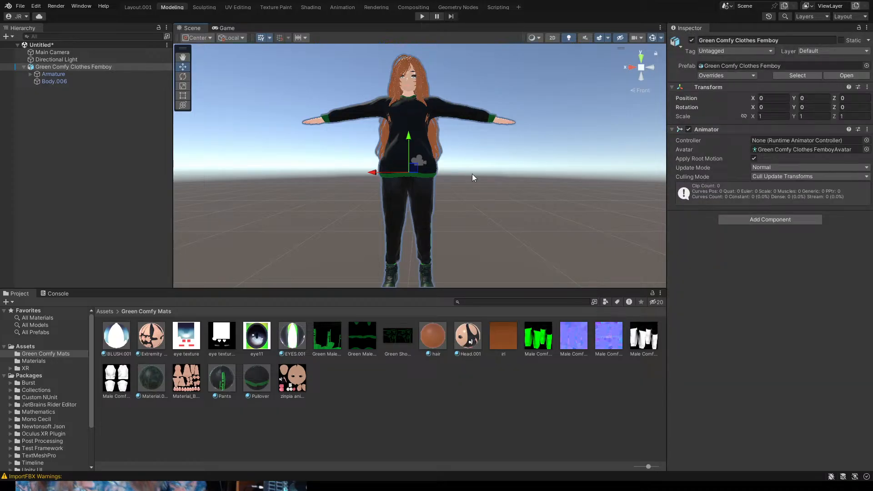
click(54, 74)
click(55, 81)
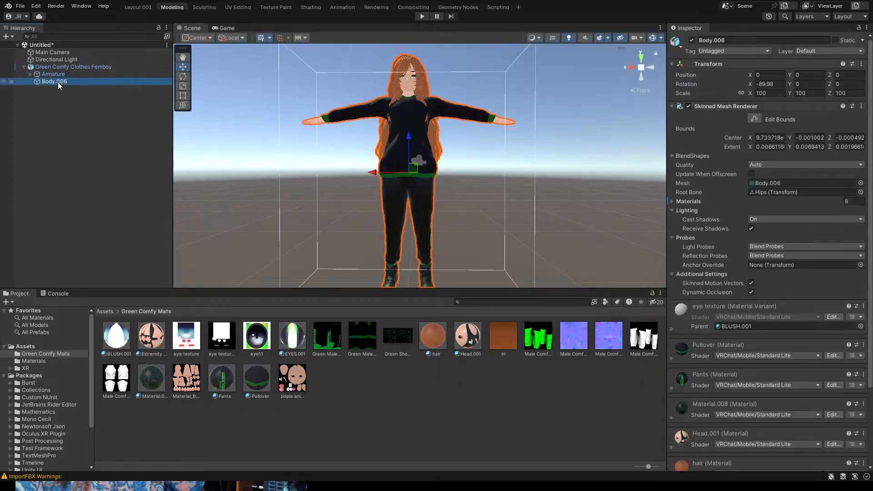
scroll(741, 210, down, 5)
scroll(736, 223, down, 1)
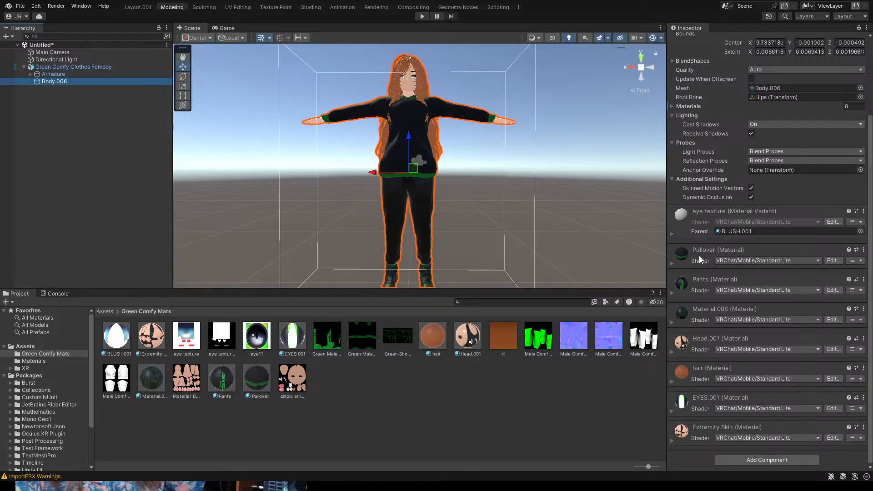
- Expand Body.006's Pullover material and examine its main maps, emission and forward rendering options
click(672, 262)
scroll(749, 271, down, 1)
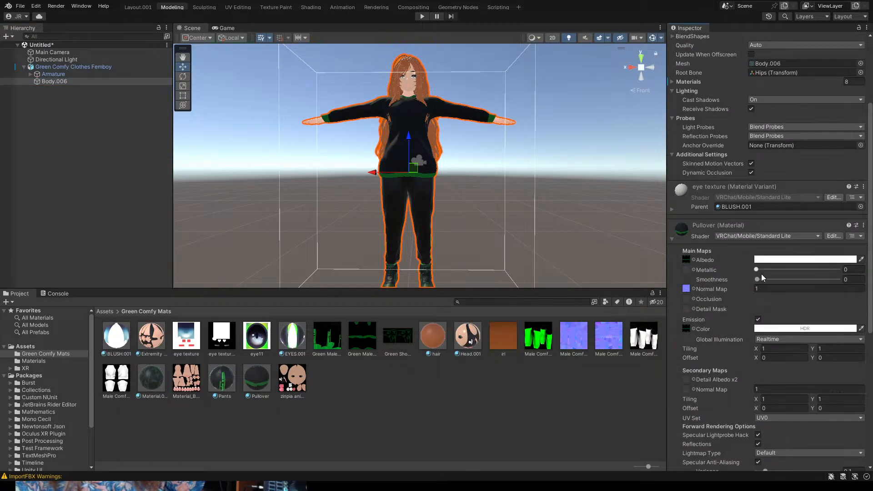
scroll(727, 296, down, 1)
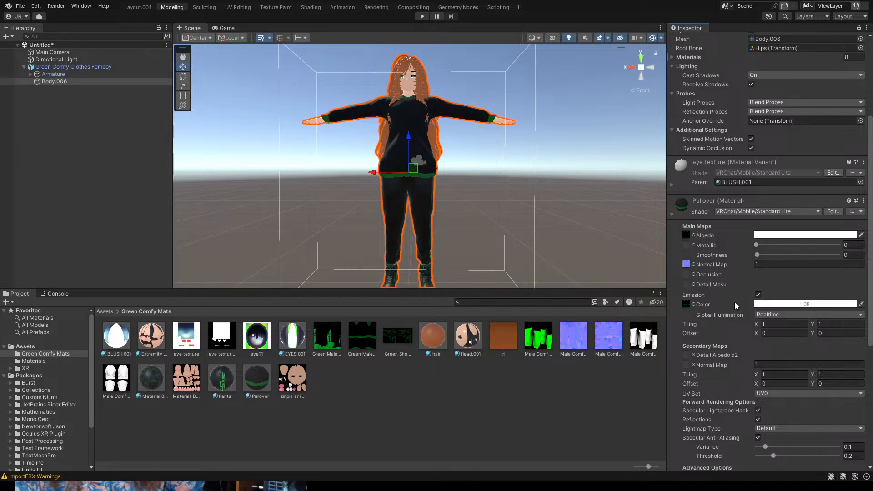
scroll(753, 319, down, 3)
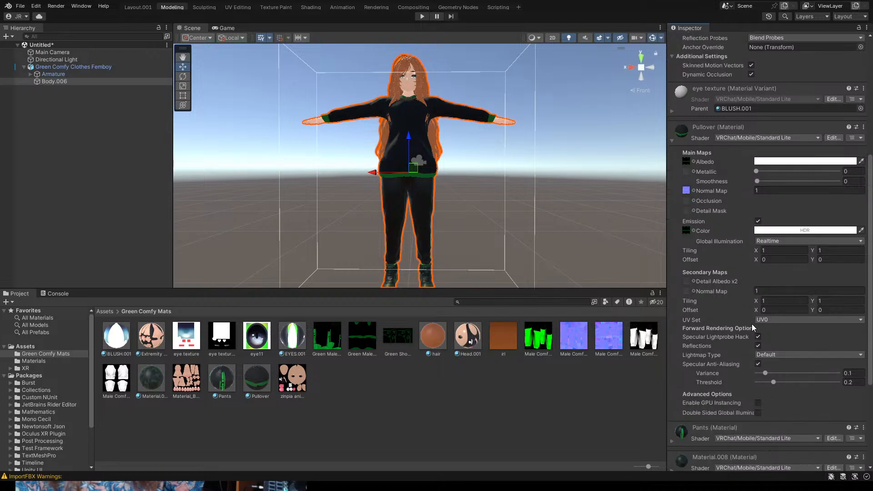
scroll(762, 360, down, 1)
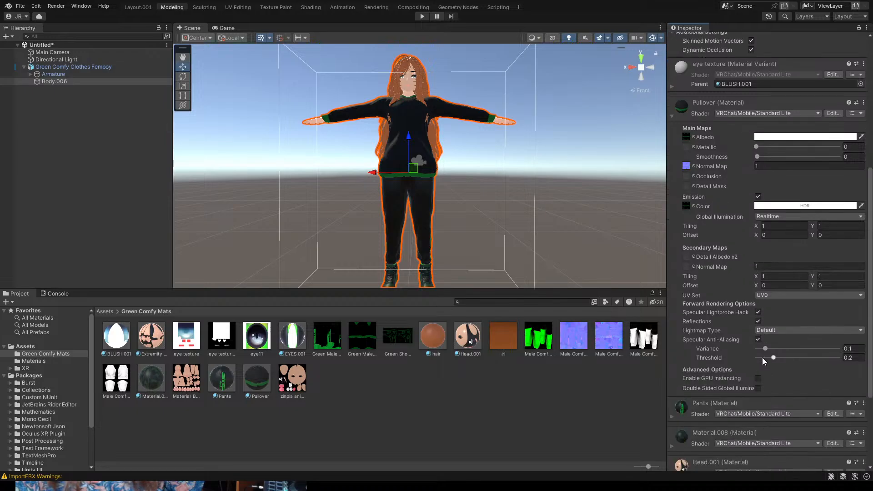
- Switch the Pullover material's Specular Lightprobe Hack and Specular Anti-Aliasing off and back on to compare the effect
click(758, 313)
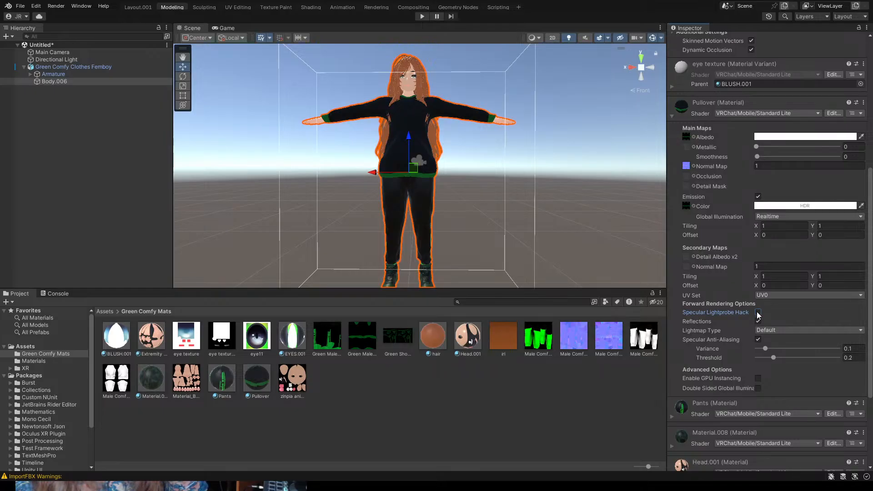
click(758, 314)
scroll(783, 337, down, 2)
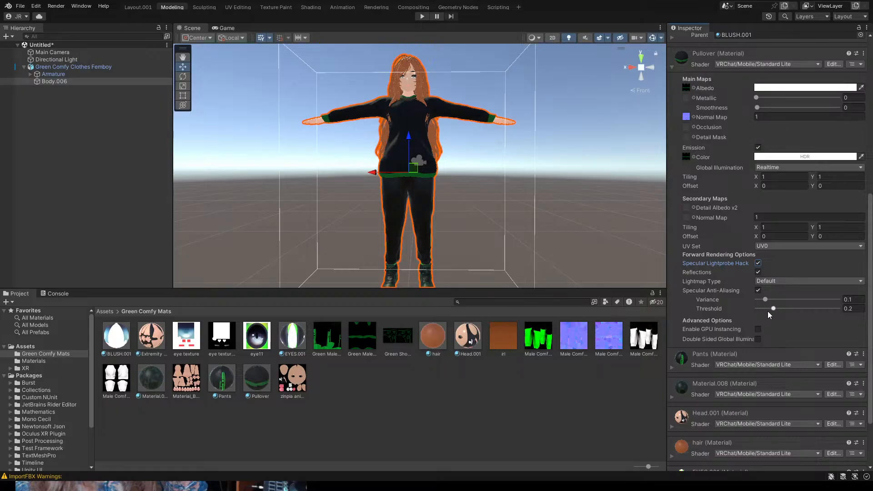
click(759, 290)
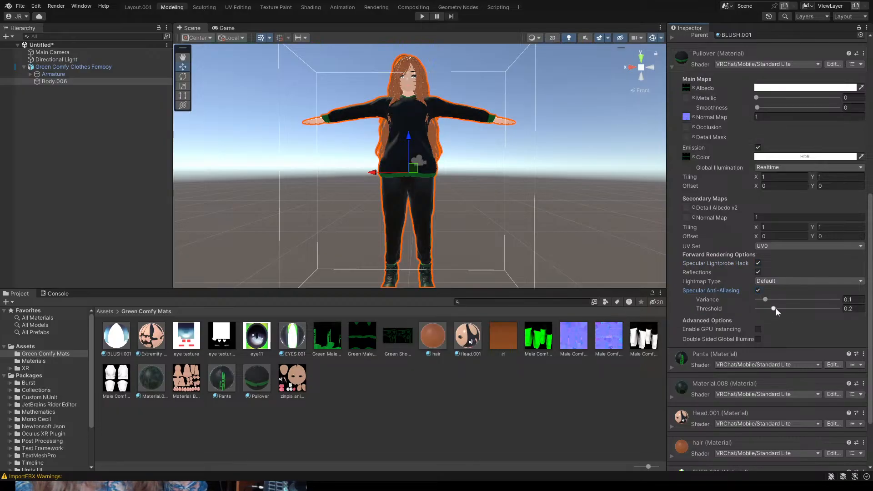
- Examine the pullover up close on the model and review Body.006's renderer and material settings
scroll(663, 242, up, 3)
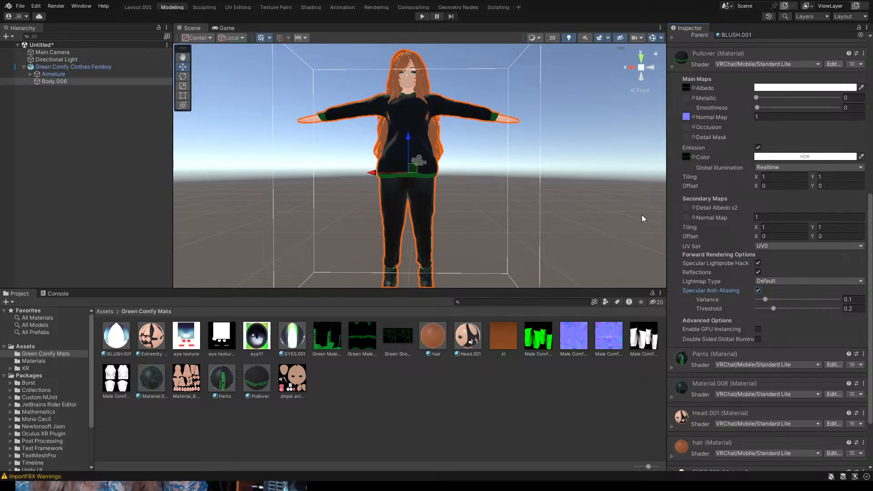
scroll(587, 182, up, 3)
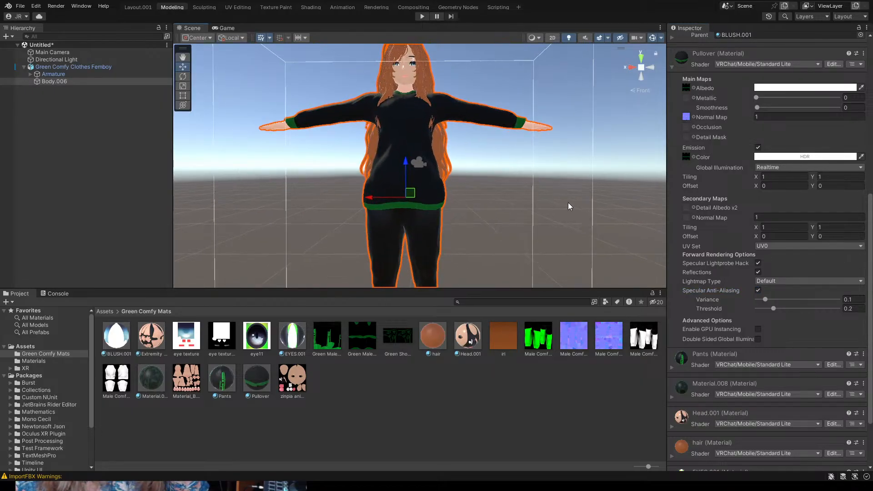
click(406, 140)
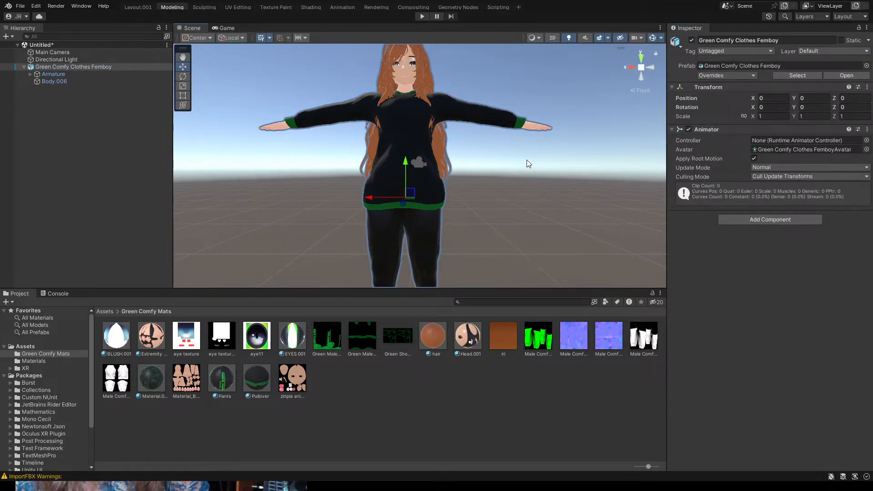
click(426, 116)
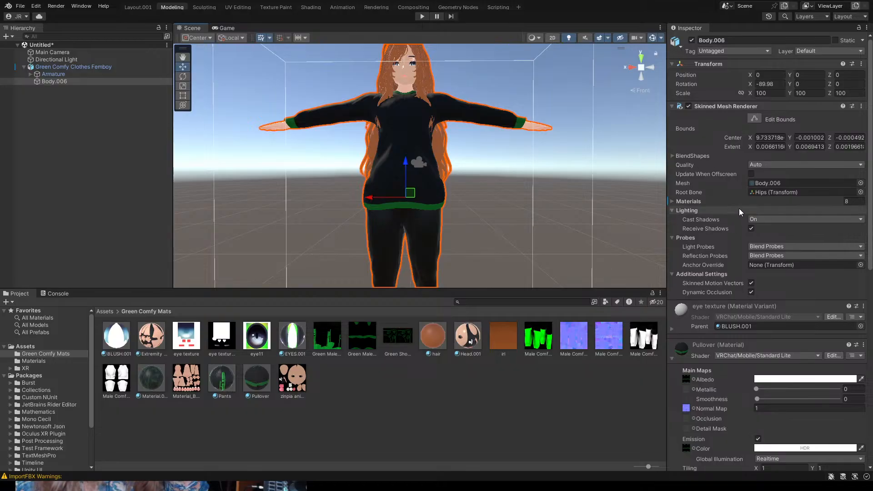
scroll(705, 211, down, 3)
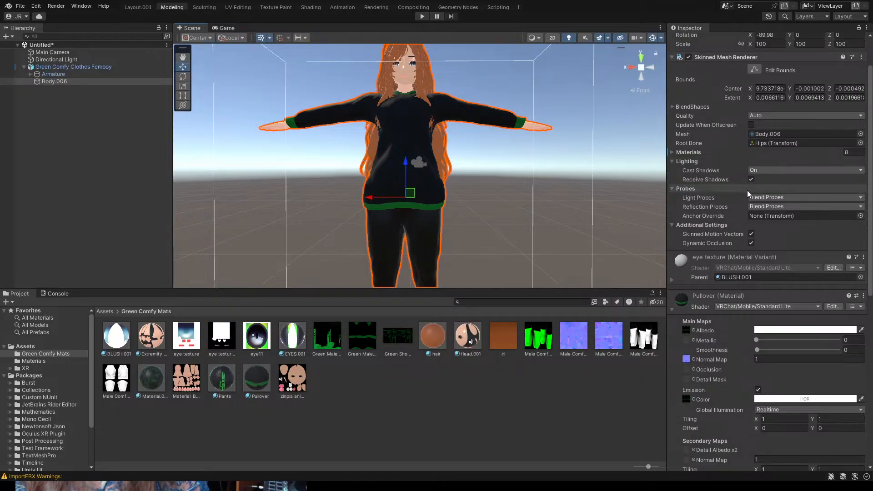
scroll(735, 230, down, 1)
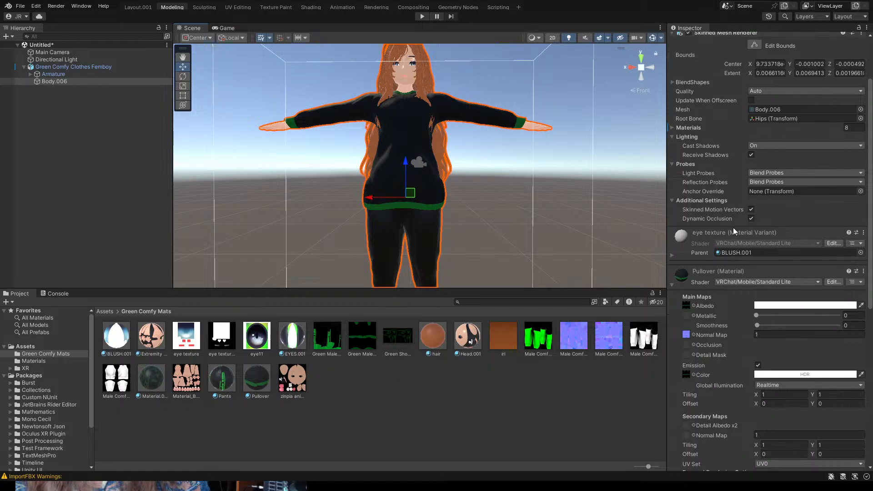
scroll(732, 219, up, 2)
scroll(731, 207, up, 1)
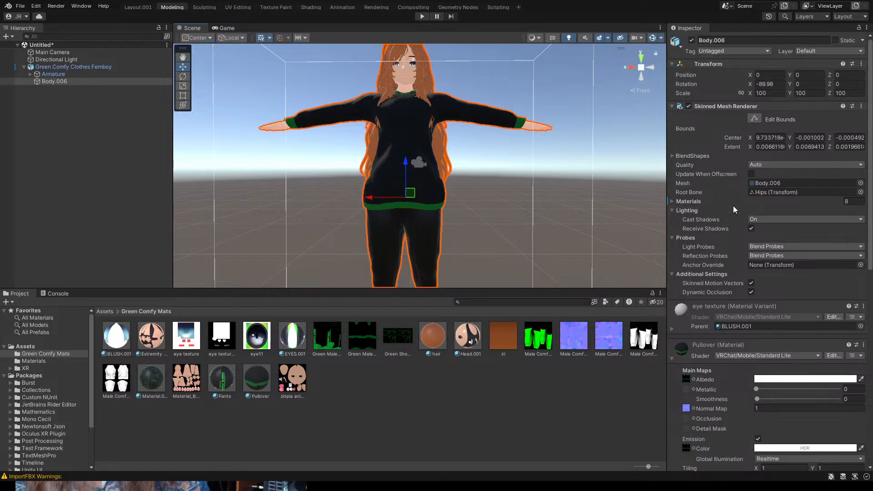
scroll(734, 205, down, 7)
scroll(691, 188, up, 7)
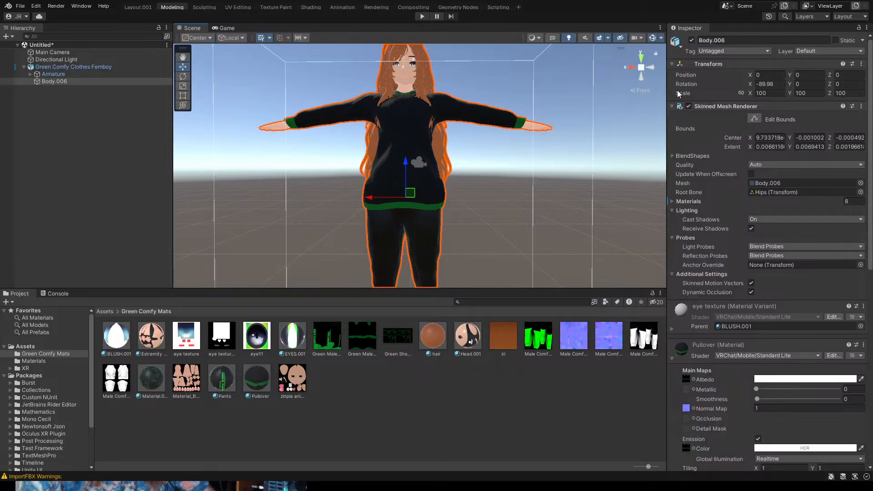
- Examine the model's clothing, upper body and face up close from the front
scroll(560, 151, down, 2)
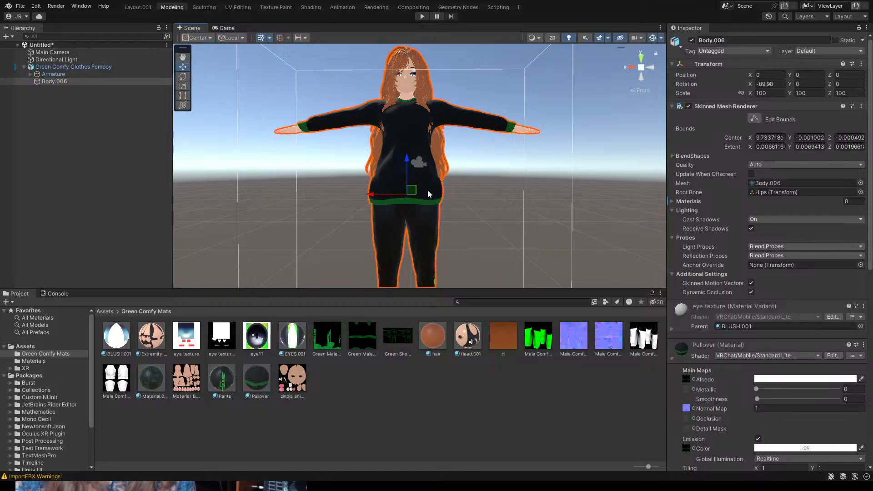
scroll(432, 188, up, 3)
middle_drag(483, 206, 480, 169)
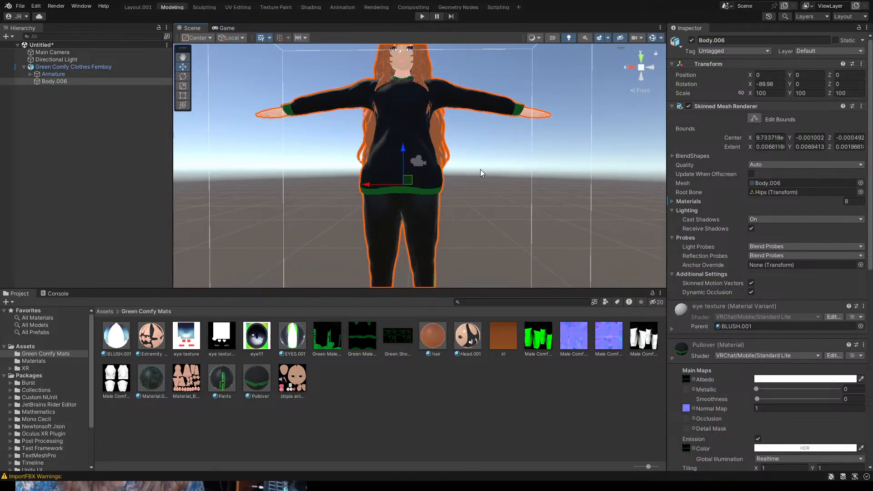
scroll(481, 169, down, 2)
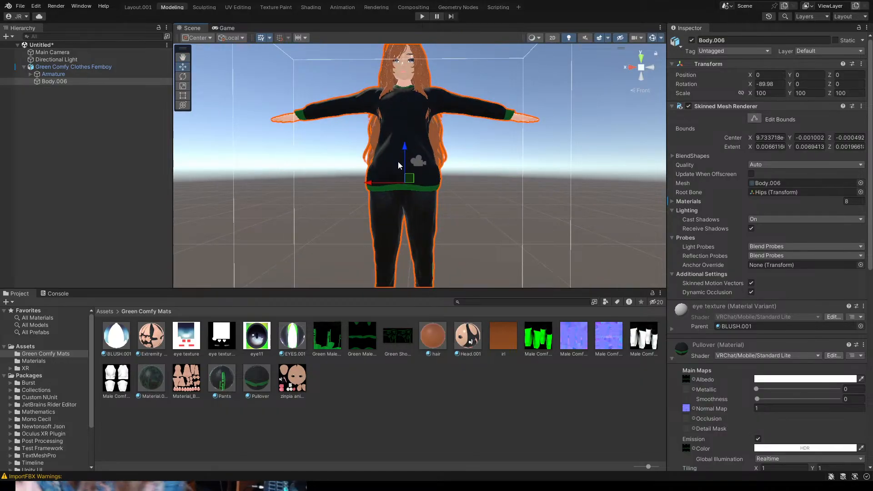
scroll(411, 137, up, 2)
scroll(412, 133, up, 2)
middle_drag(406, 133, 396, 198)
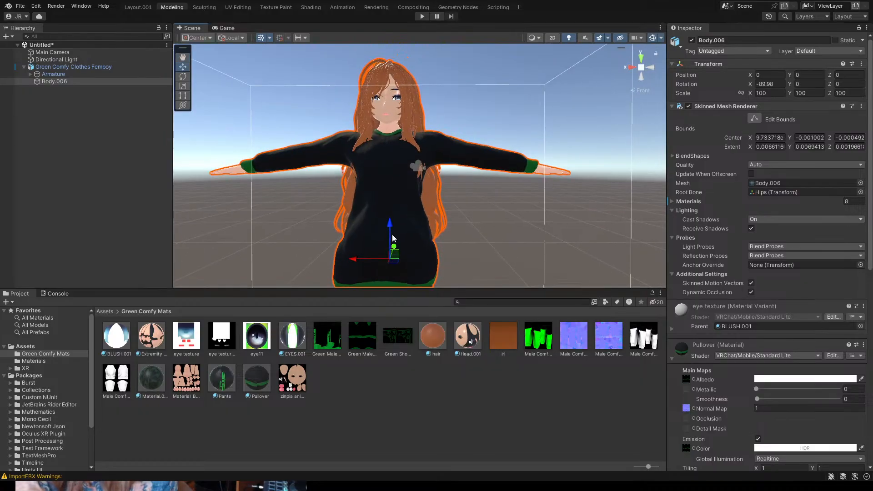
scroll(399, 193, up, 2)
- Reselect the Body.006 mesh of the Green Comfy Clothes Femboy model
click(416, 97)
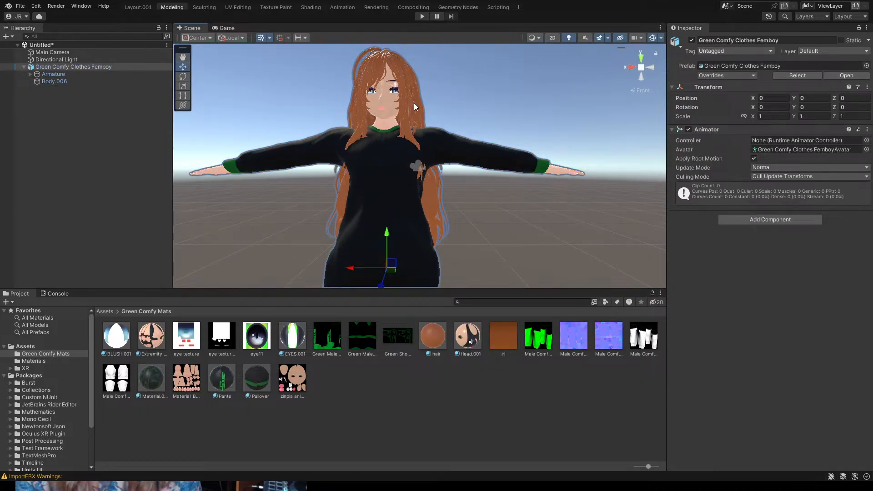
click(416, 109)
click(419, 110)
click(420, 109)
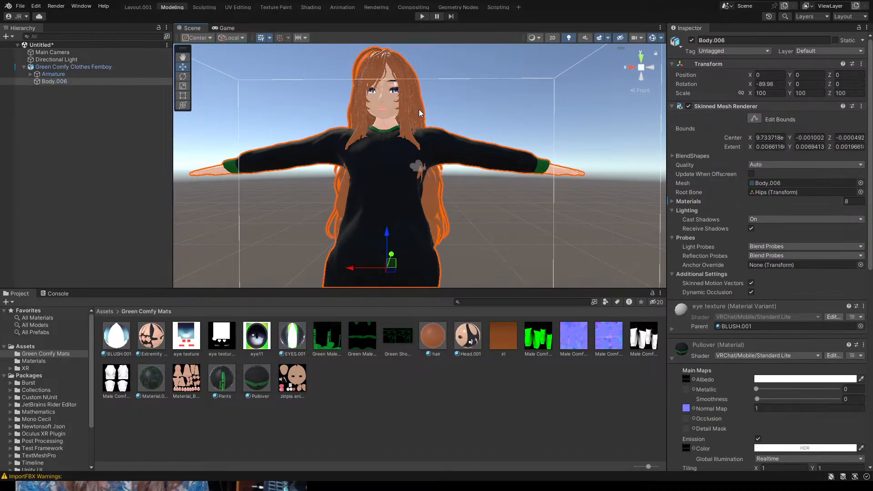
click(50, 84)
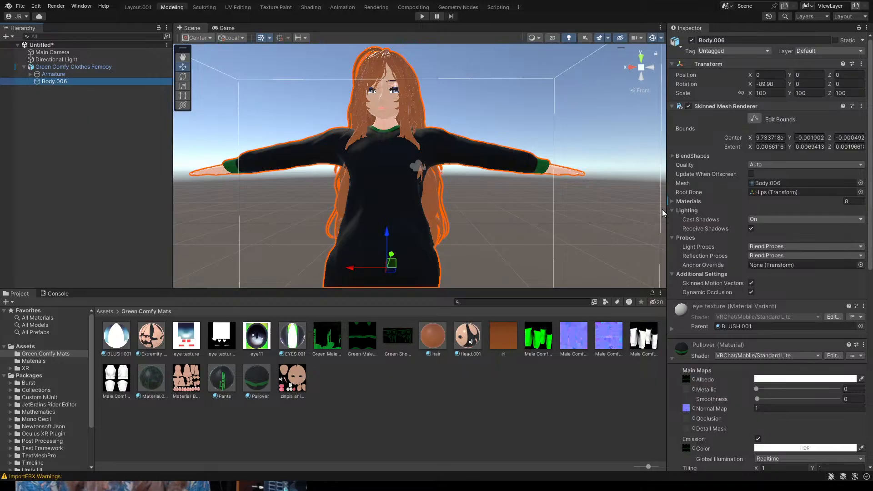
- Collapse the Pullover material's settings and expand the hair material to review its map and rendering options
scroll(740, 317, down, 15)
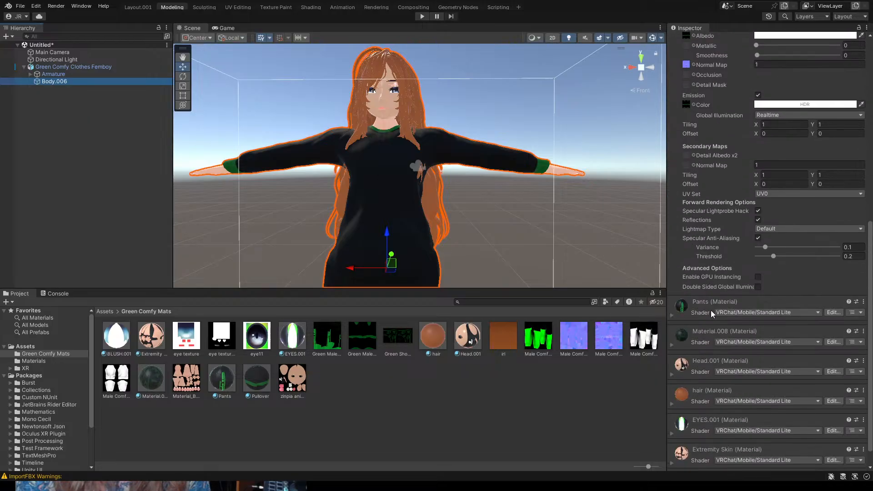
scroll(706, 208, up, 10)
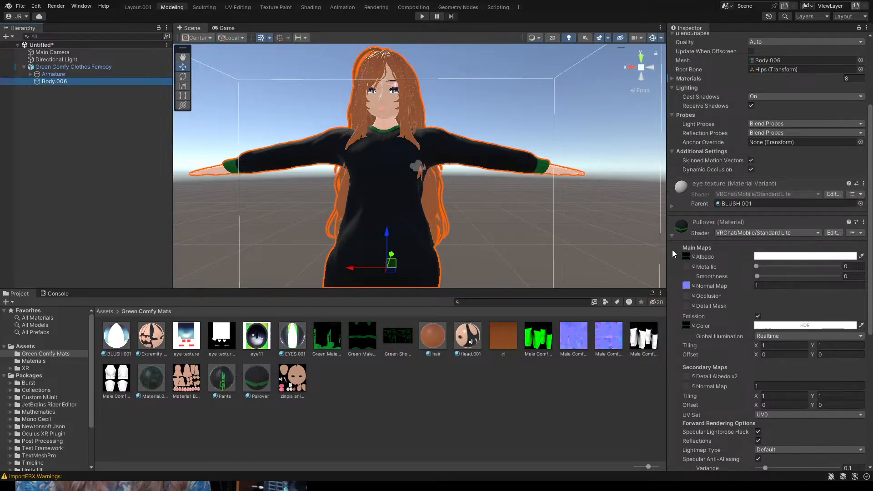
click(673, 236)
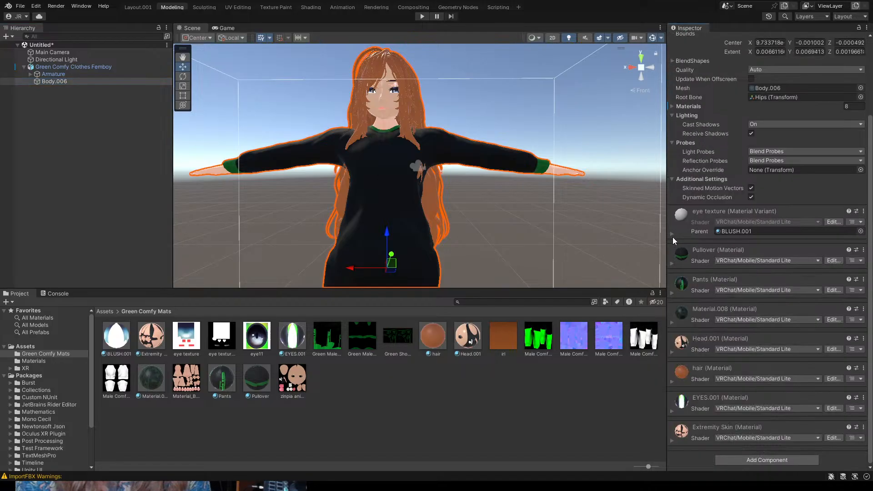
click(671, 381)
scroll(721, 340, down, 5)
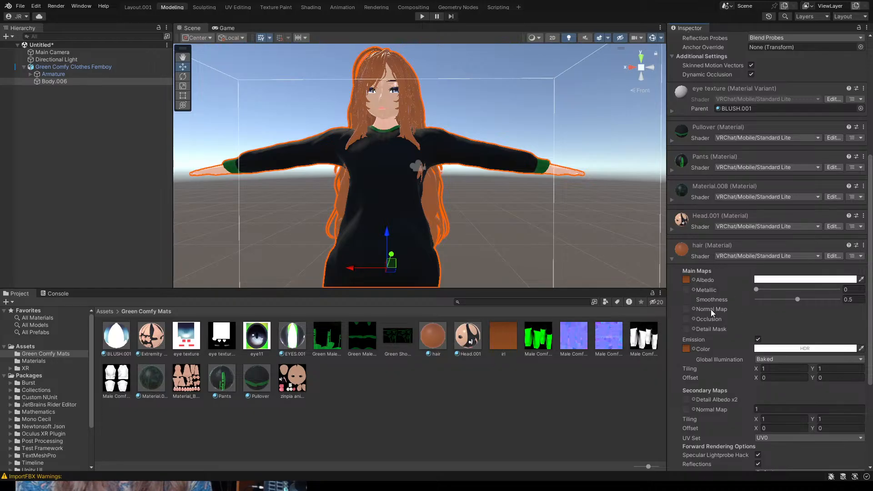
scroll(711, 310, down, 3)
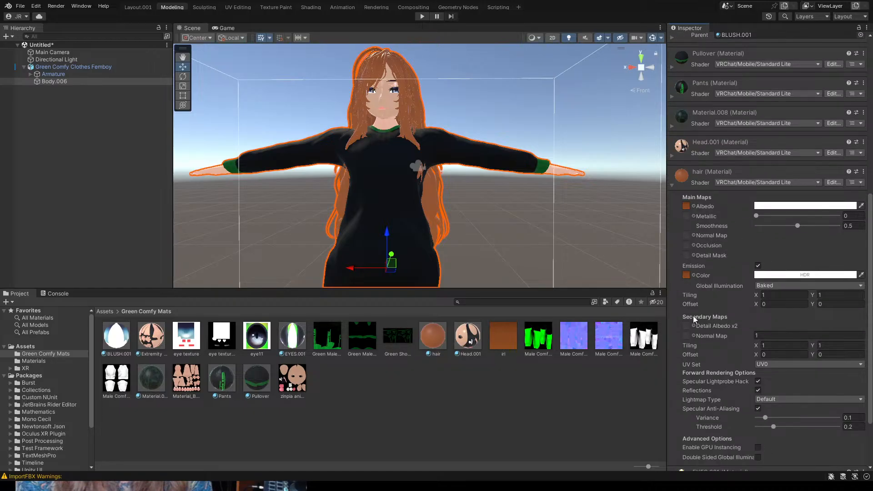
scroll(704, 305, down, 2)
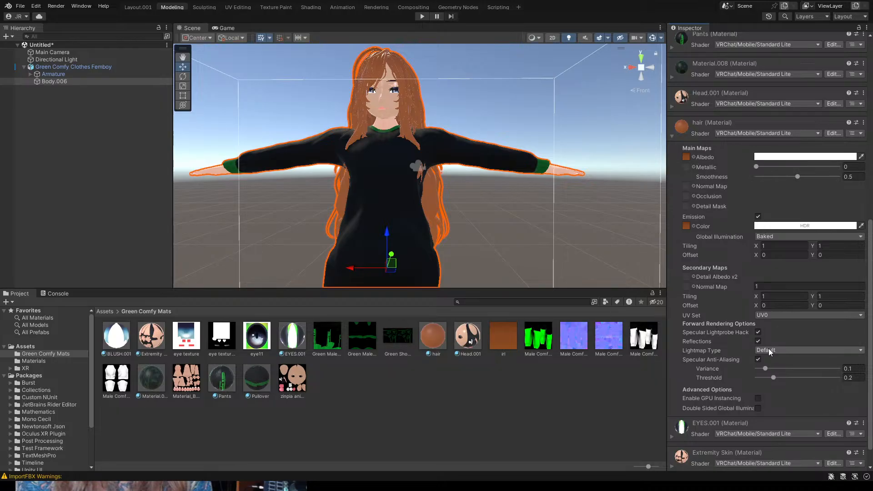
- Switch the hair material's Specular Lightprobe Hack off and on repeatedly to compare the effect, leaving it on
click(759, 332)
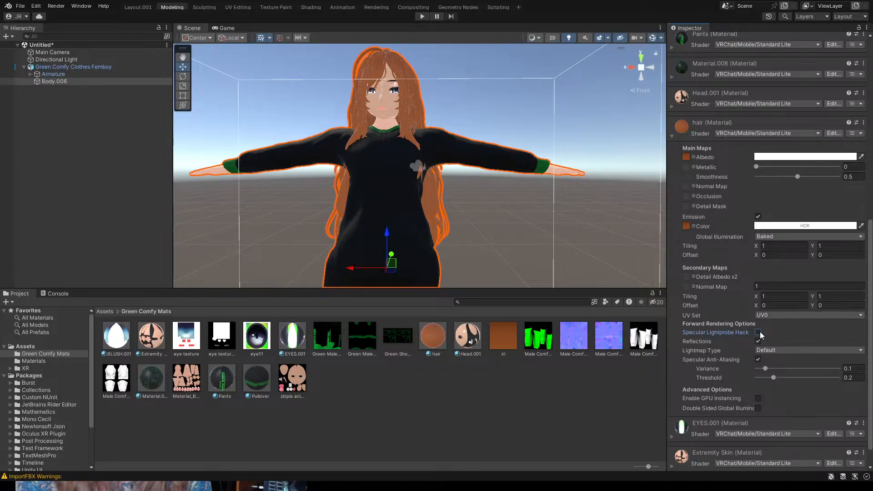
click(760, 332)
click(761, 332)
click(761, 332)
click(760, 333)
click(761, 333)
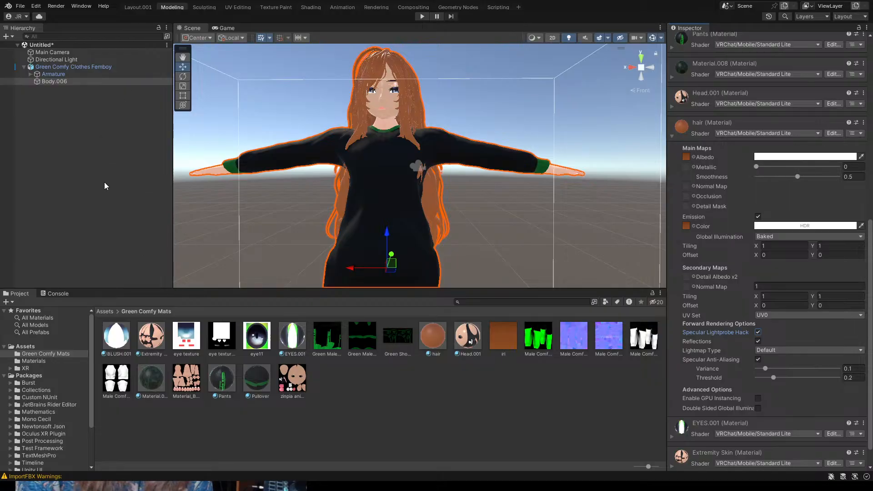
- Select the Green Comfy Clothes Femboy root, add a VRC Avatar Descriptor with filled visemes, and start editing its viewpoint
click(65, 52)
click(58, 67)
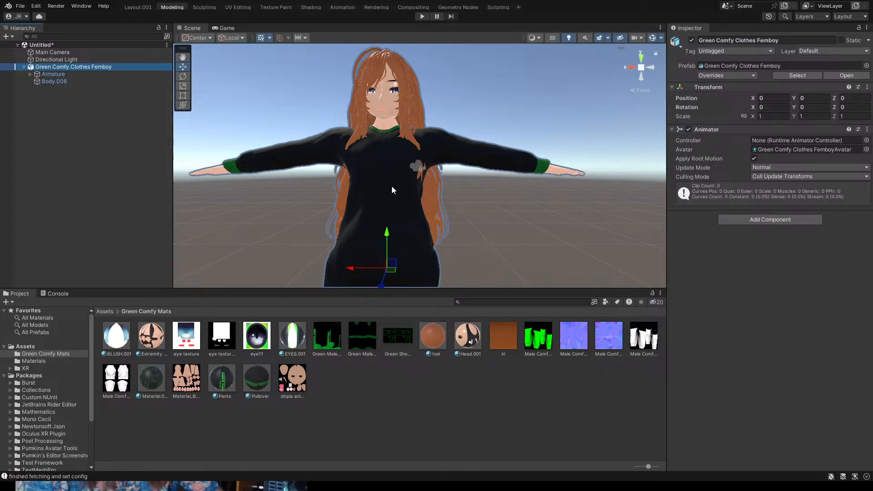
scroll(391, 187, up, 1)
middle_drag(390, 193, 392, 225)
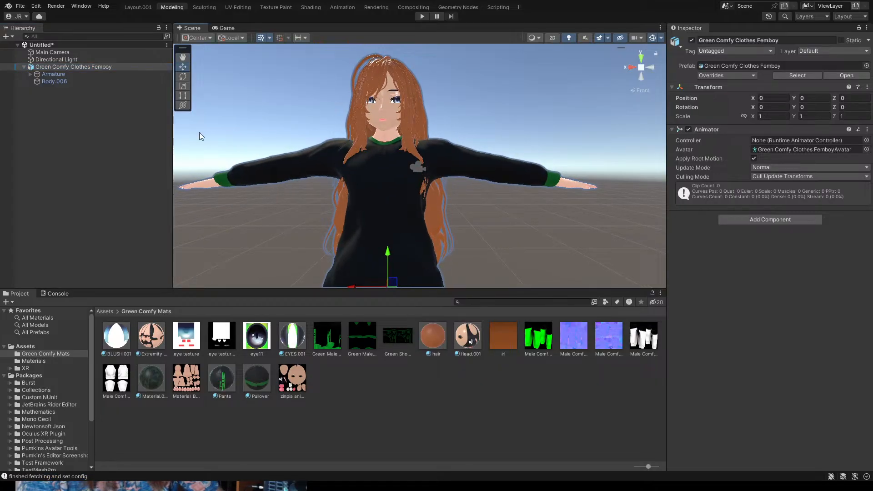
click(54, 66)
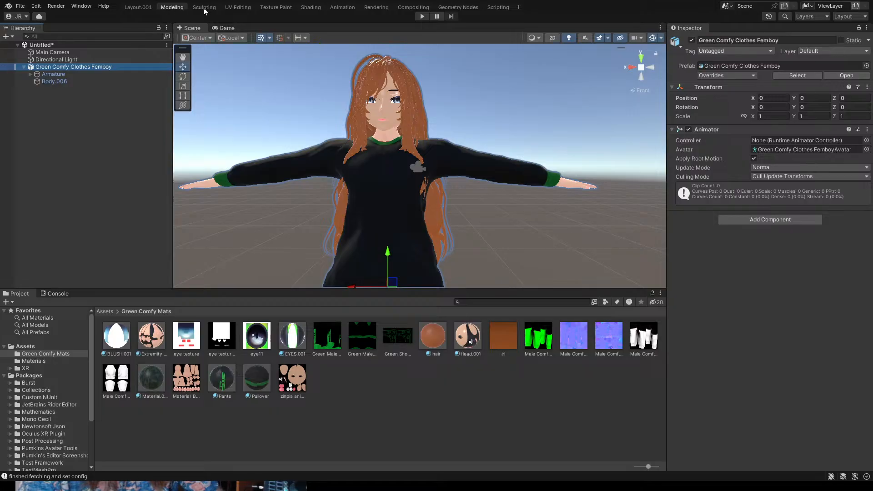
click(296, 17)
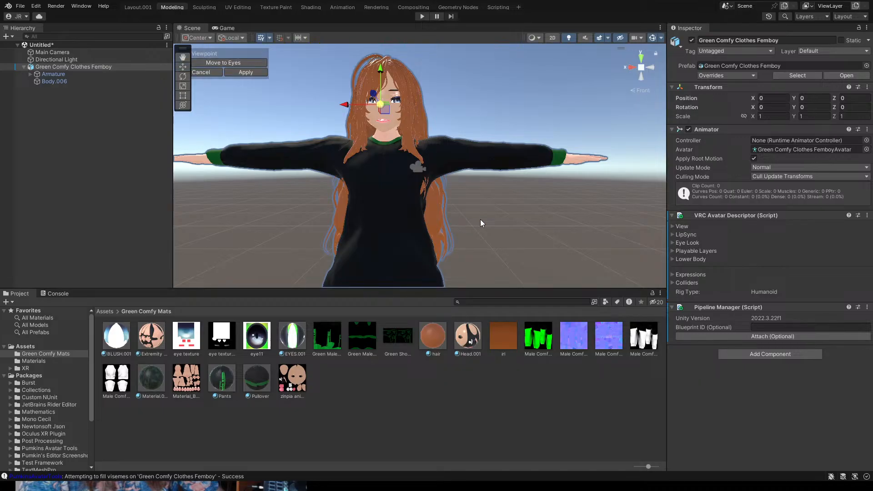
- Examine the viewpoint marker's position relative to the avatar's eyes and face from the front and at an angle
scroll(457, 225, up, 6)
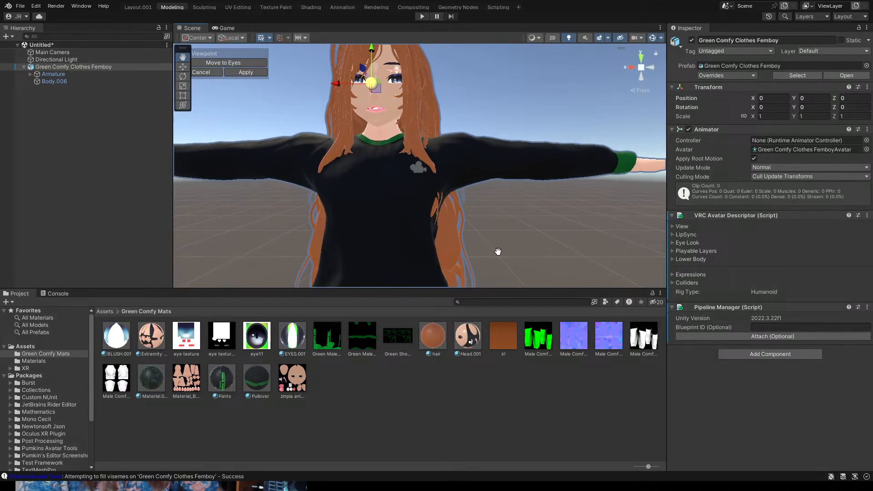
middle_drag(499, 251, 594, 282)
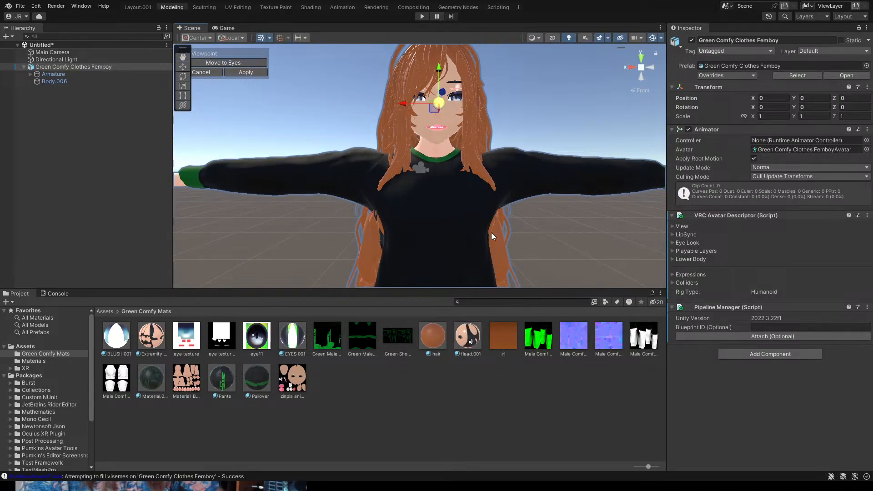
scroll(497, 171, up, 4)
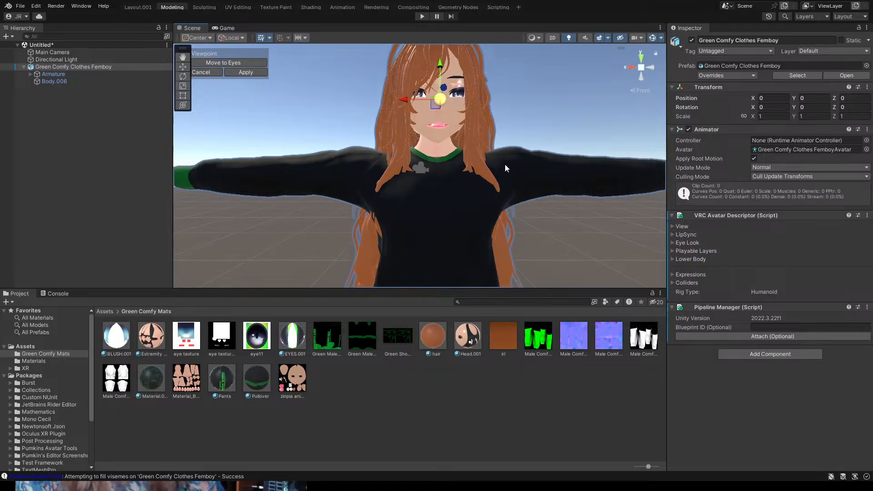
middle_drag(543, 150, 729, 189)
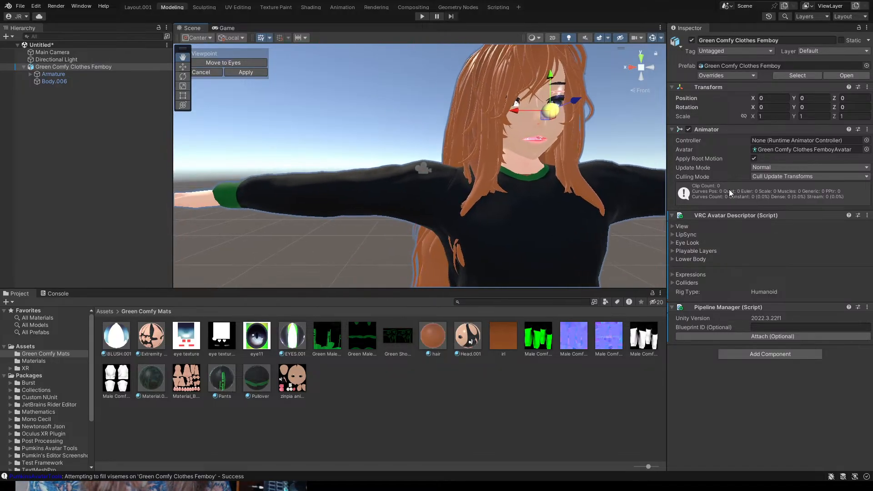
middle_drag(609, 182, 237, 141)
scroll(501, 207, down, 3)
middle_drag(491, 211, 493, 130)
scroll(534, 184, down, 1)
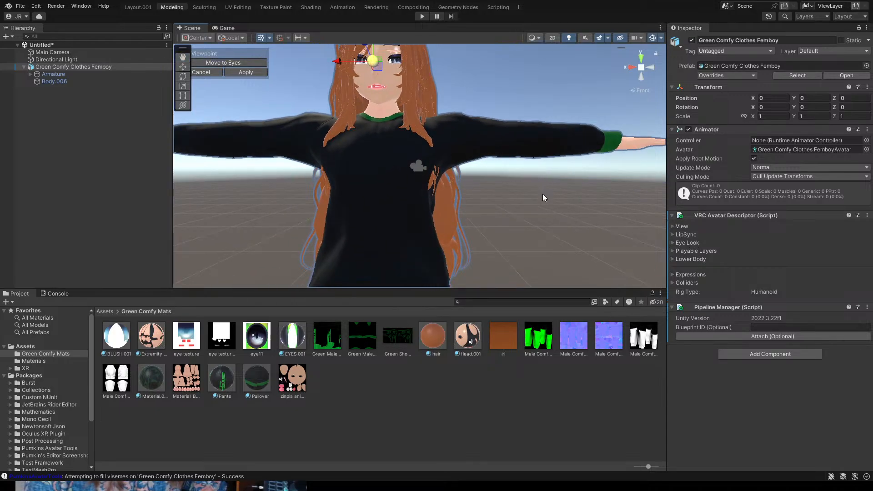
middle_drag(543, 198, 665, 191)
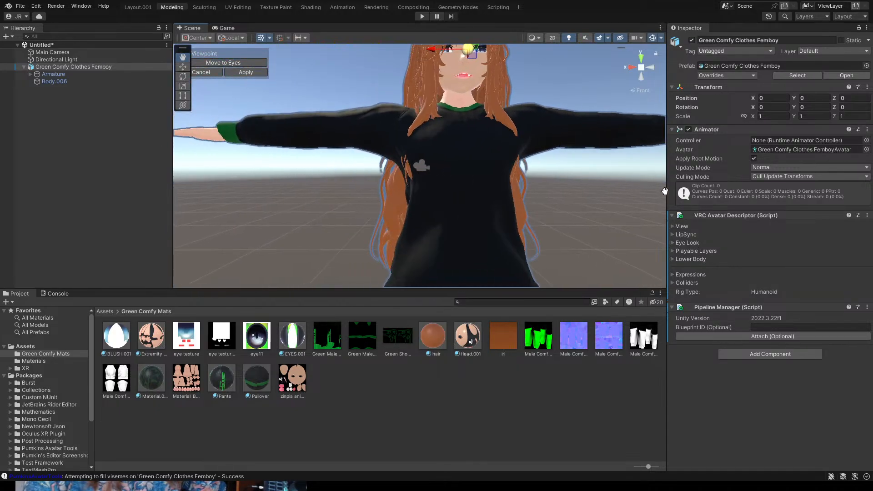
scroll(529, 181, down, 3)
scroll(510, 190, down, 2)
scroll(511, 187, up, 2)
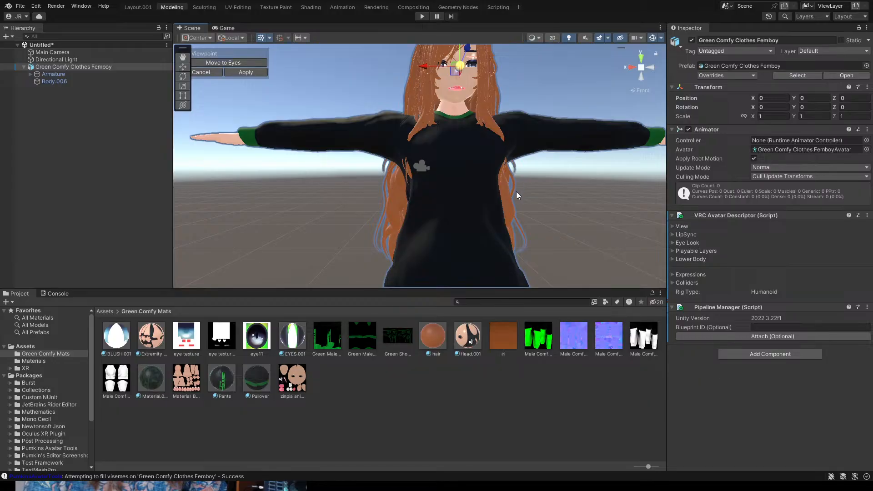
middle_drag(516, 196, 218, 260)
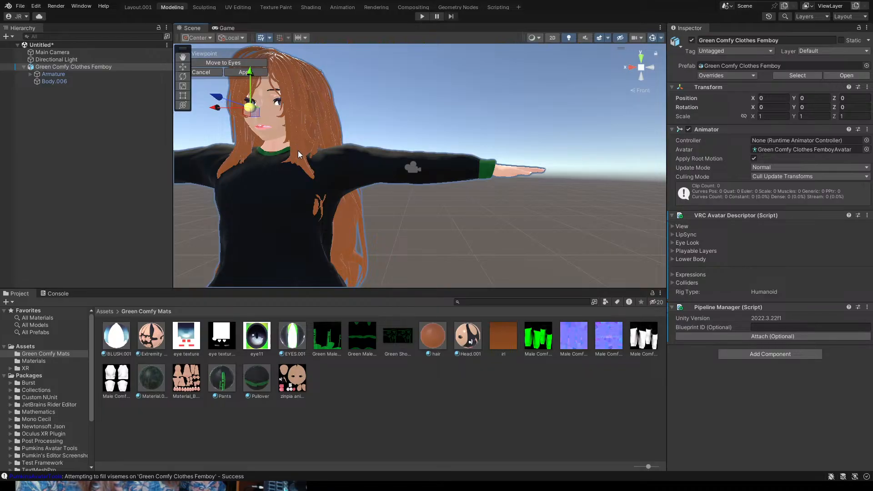
scroll(484, 187, down, 3)
scroll(471, 206, down, 5)
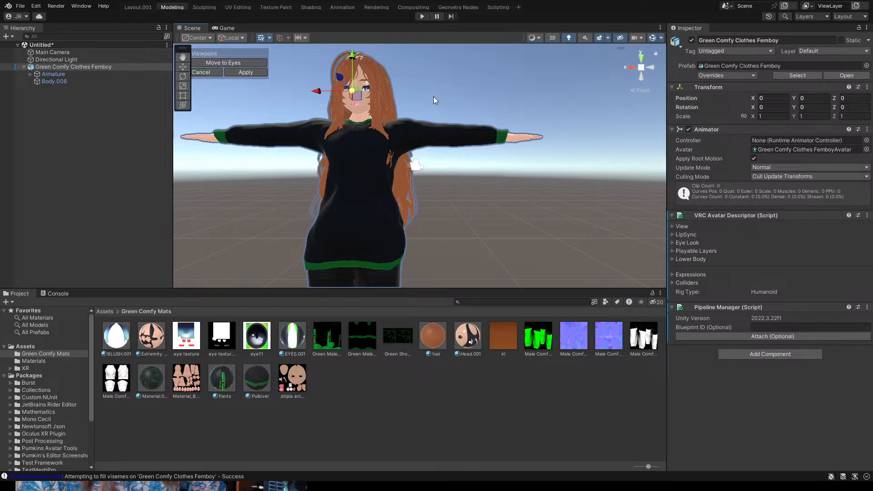
- Try to reposition the viewpoint marker by hand near the eyes, adjusting its height and depth in the right side view
click(633, 67)
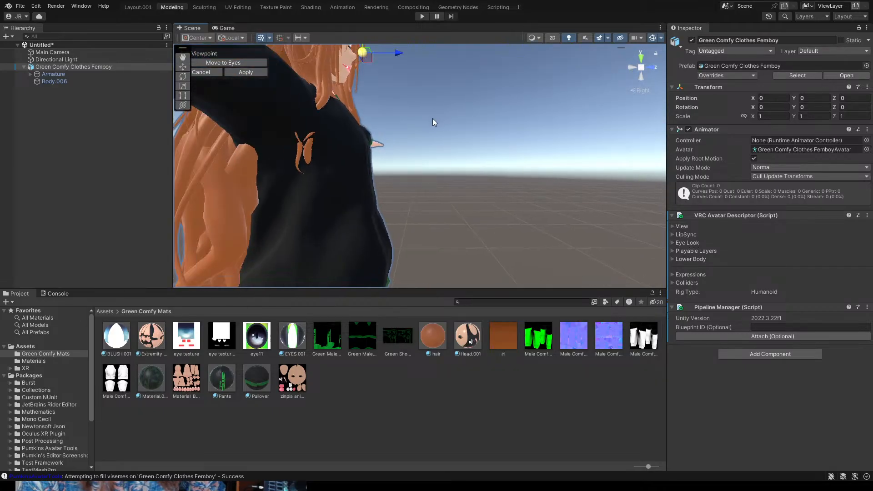
middle_drag(440, 114, 370, 146)
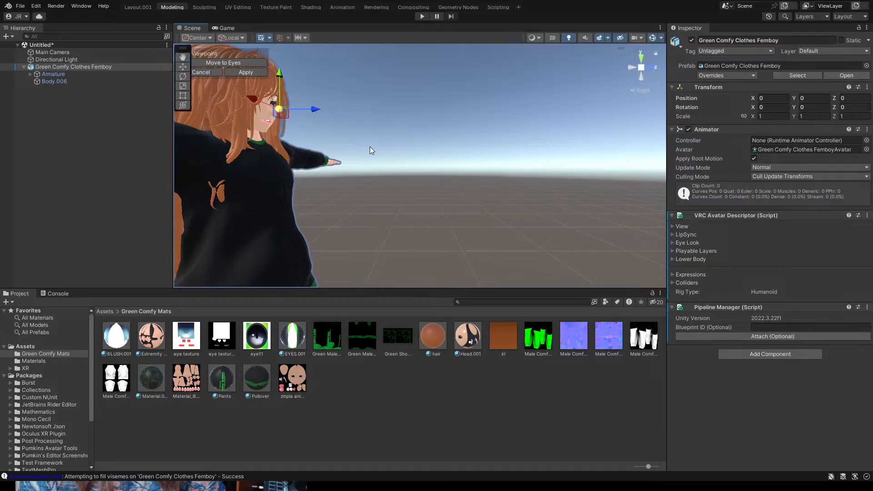
middle_drag(446, 149, 474, 140)
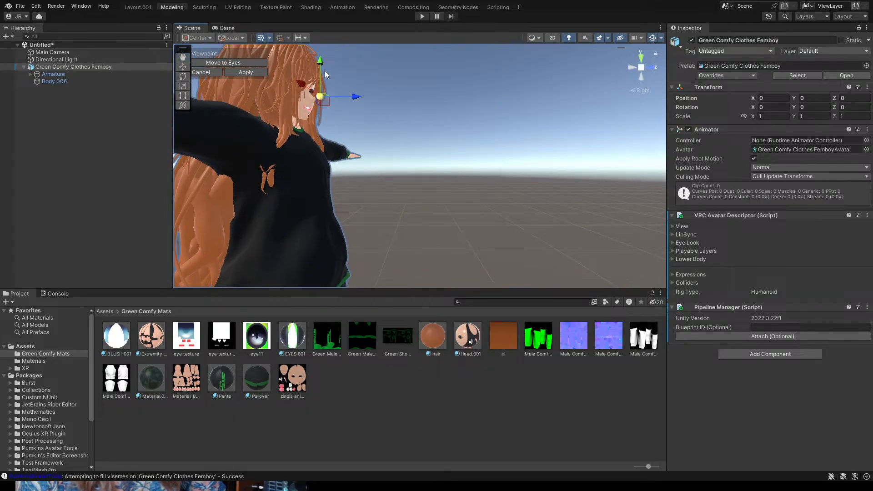
drag(322, 61, 324, 48)
drag(356, 84, 344, 85)
middle_drag(360, 124, 309, 134)
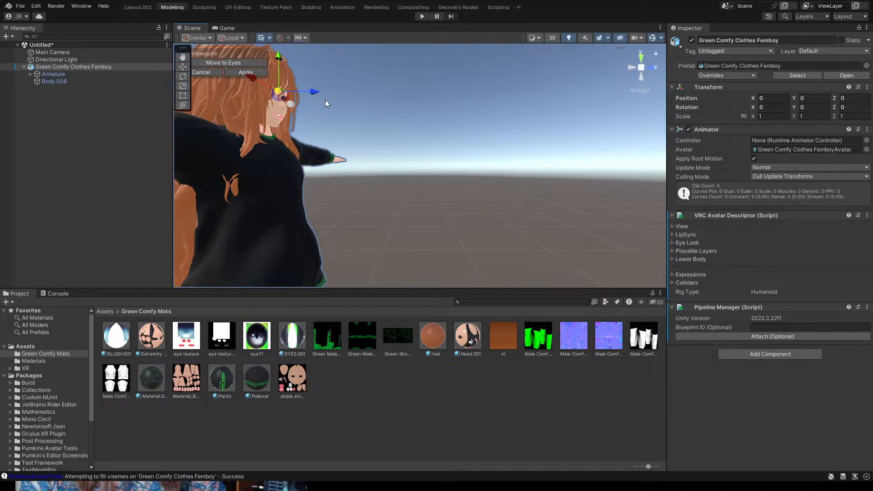
click(292, 107)
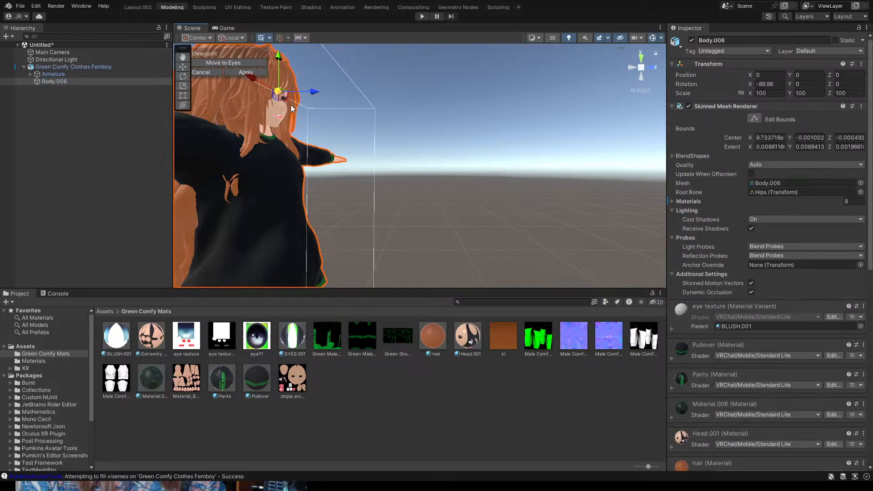
middle_drag(409, 116, 363, 130)
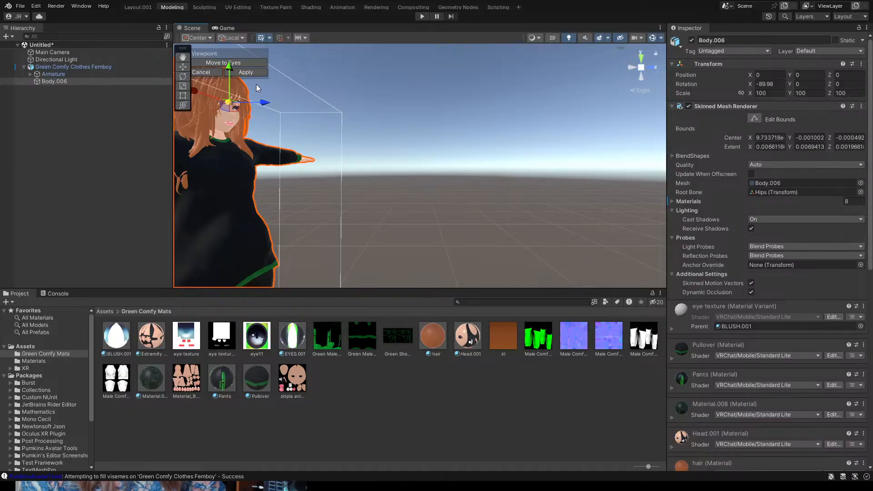
drag(230, 69, 231, 80)
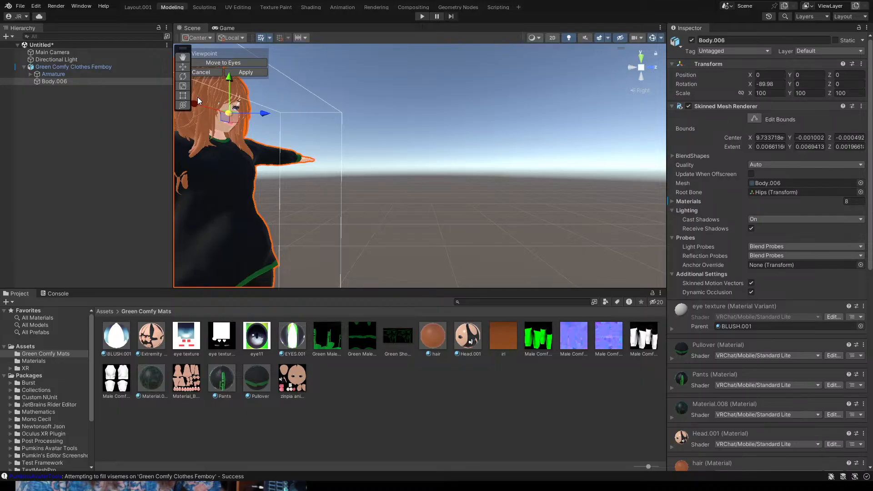
- Move the viewpoint to the eyes automatically and check its placement against the face up close
click(214, 62)
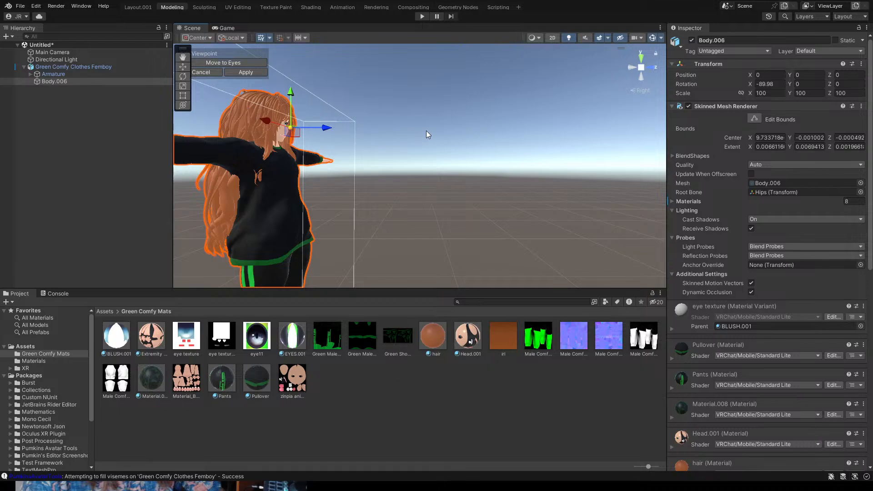
scroll(277, 143, up, 3)
middle_drag(279, 143, 313, 193)
scroll(307, 172, up, 3)
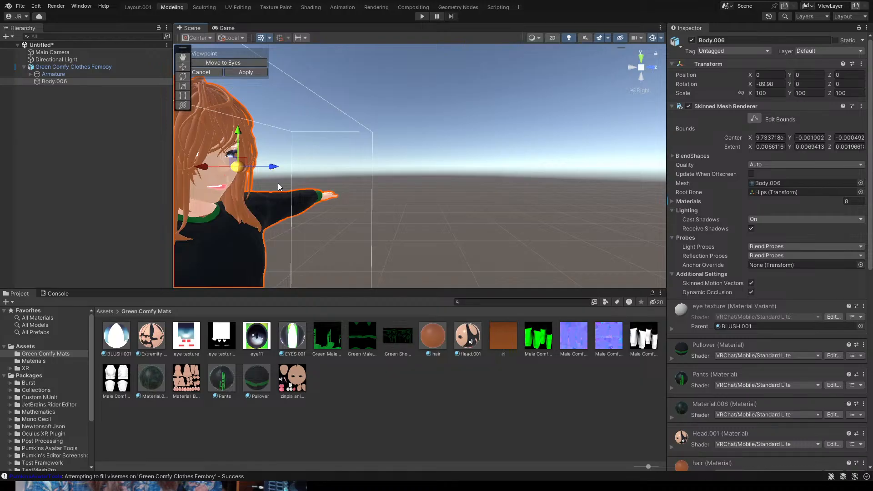
scroll(278, 183, down, 1)
mouse_move(292, 190)
alt+mouse_down()
mouse_move(367, 195)
mouse_move(308, 187)
alt+mouse_up()
middle_drag(308, 187, 293, 179)
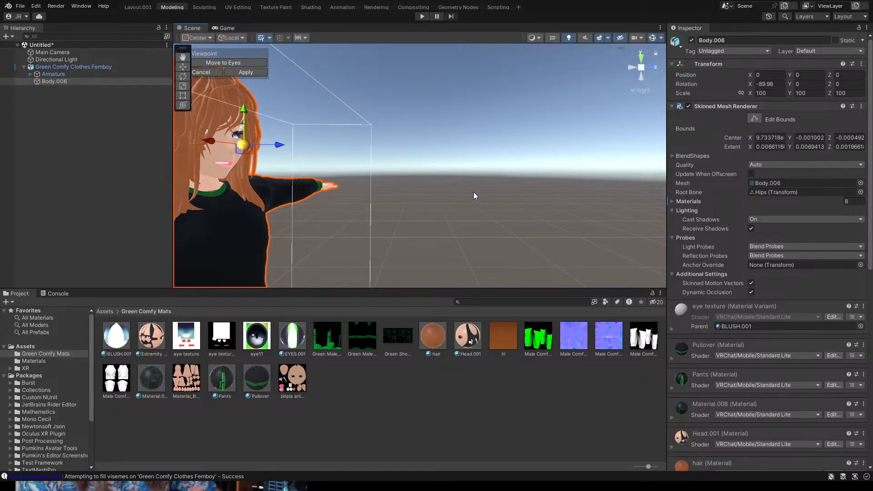
- Reselect the Green Comfy Clothes Femboy root and expand the View settings of its VRC Avatar Descriptor
click(61, 67)
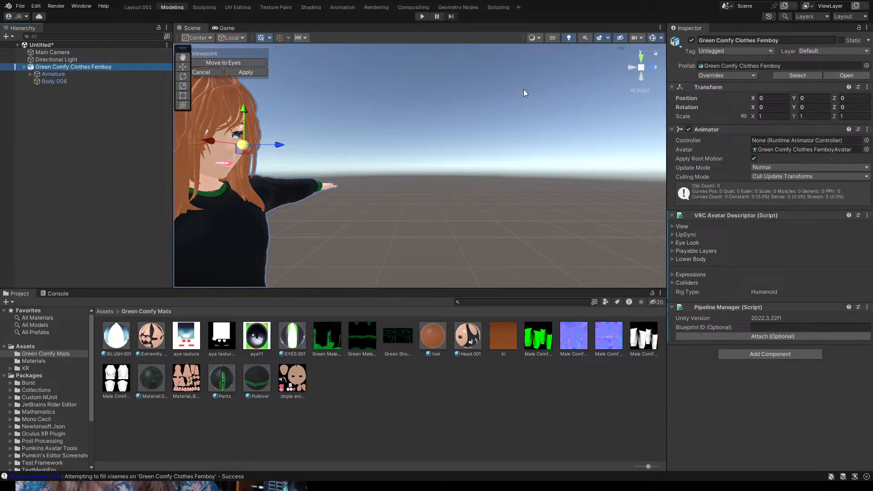
click(674, 226)
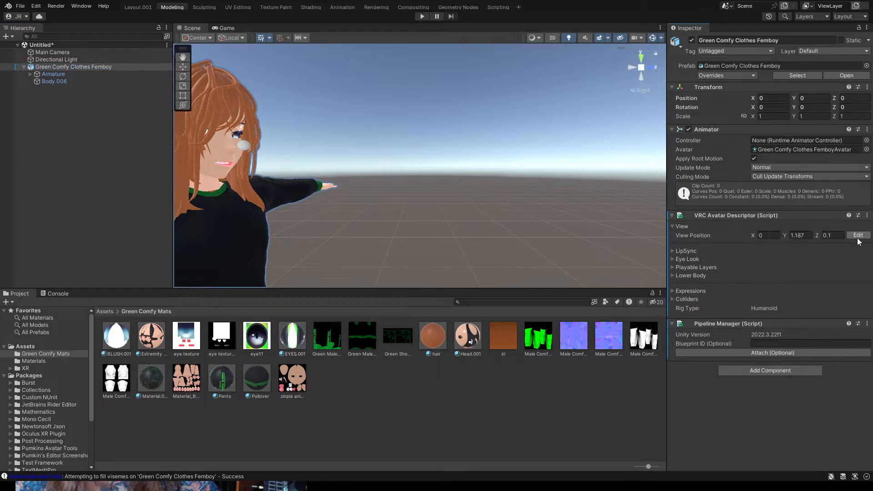
click(673, 214)
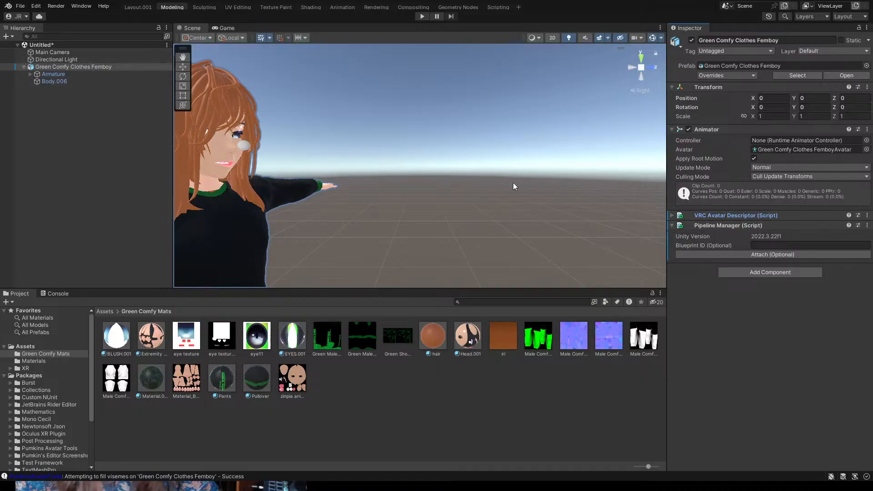
click(671, 215)
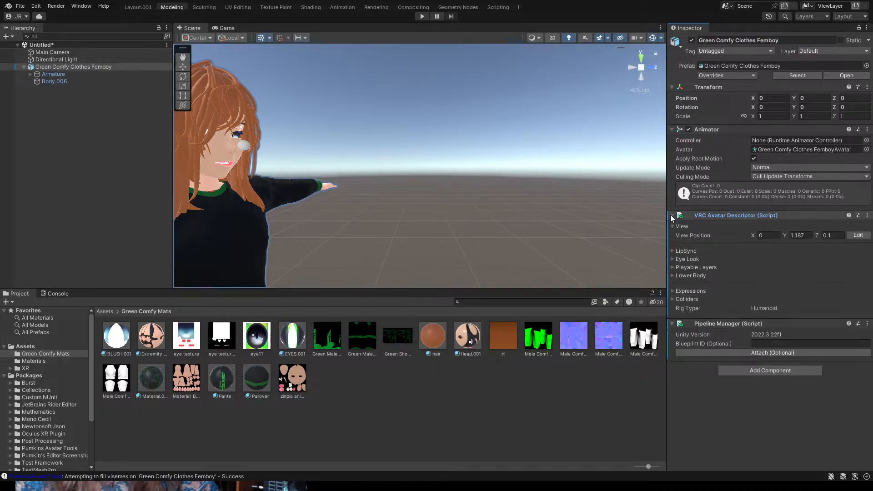
- Expand the LipSync and Eye Look settings and shift the eye movements slightly toward Calm and Confident
click(672, 250)
scroll(682, 248, down, 3)
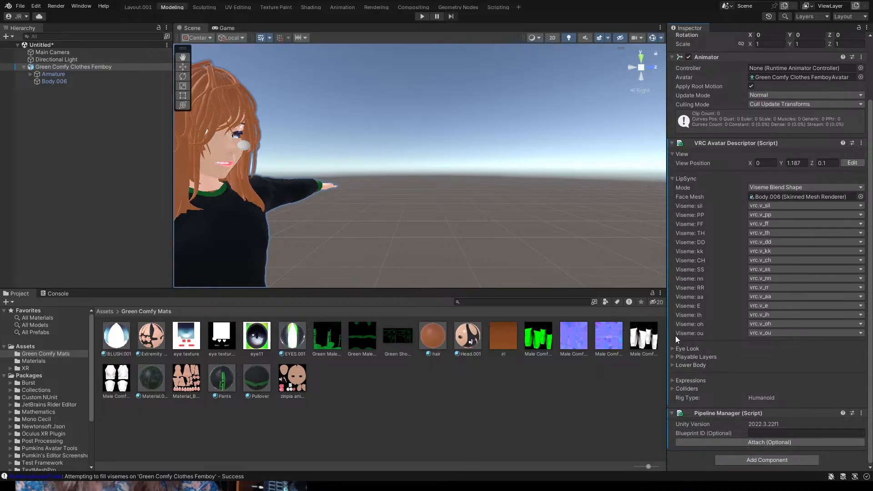
click(673, 348)
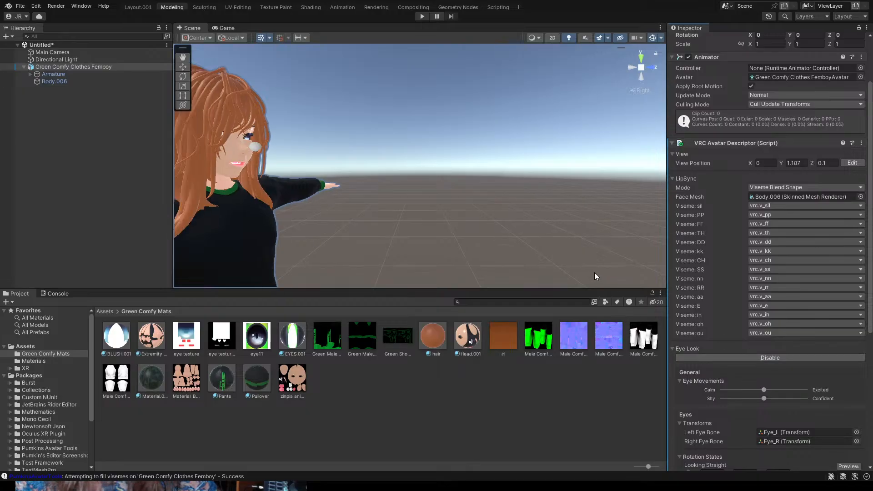
drag(757, 390, 779, 395)
scroll(723, 367, down, 4)
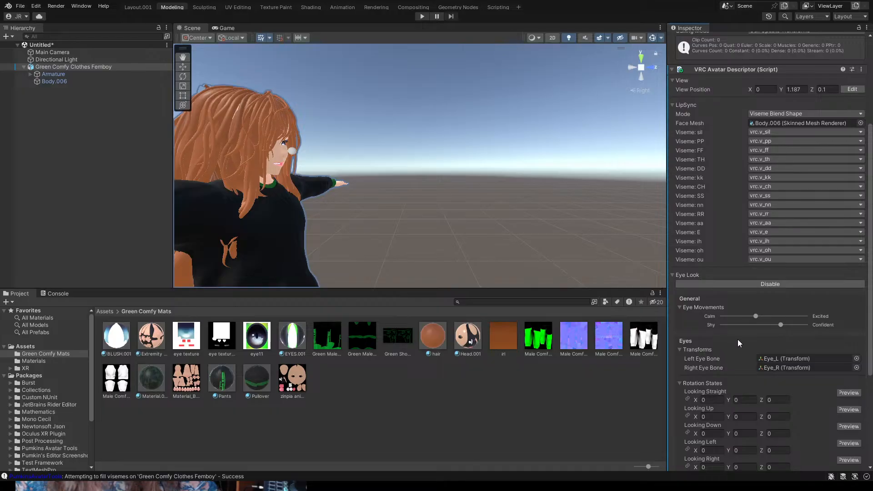
- Preview the Looking Straight eye rotation and show the avatar's face up close from the front
scroll(728, 346, down, 4)
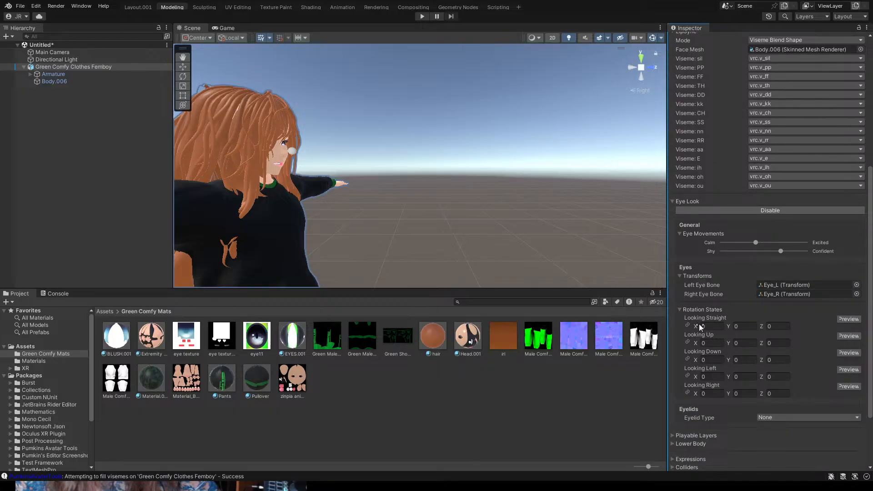
click(849, 319)
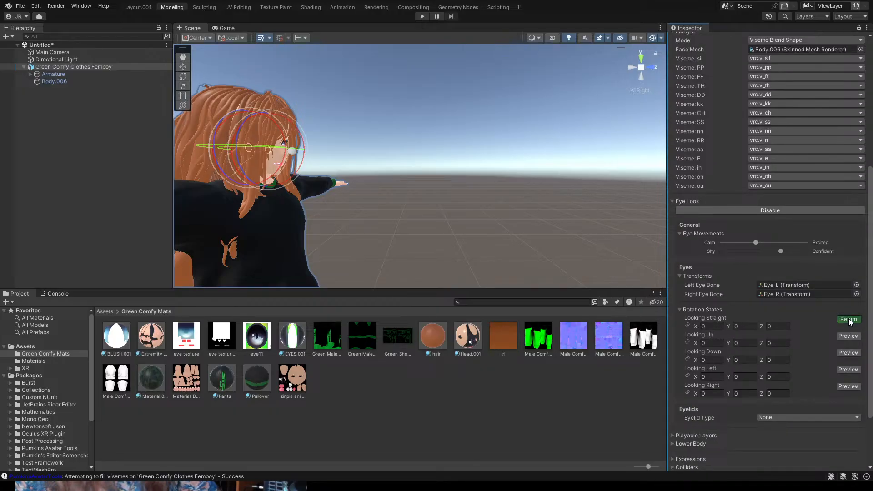
click(635, 67)
click(634, 66)
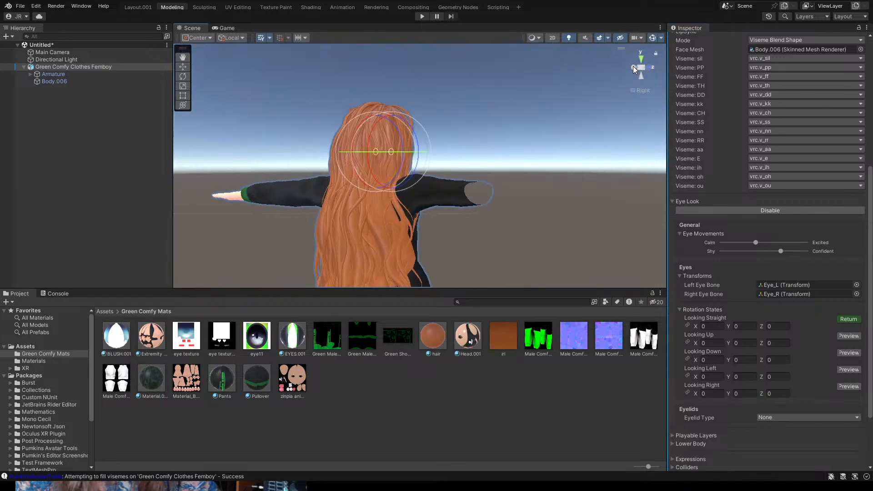
click(633, 66)
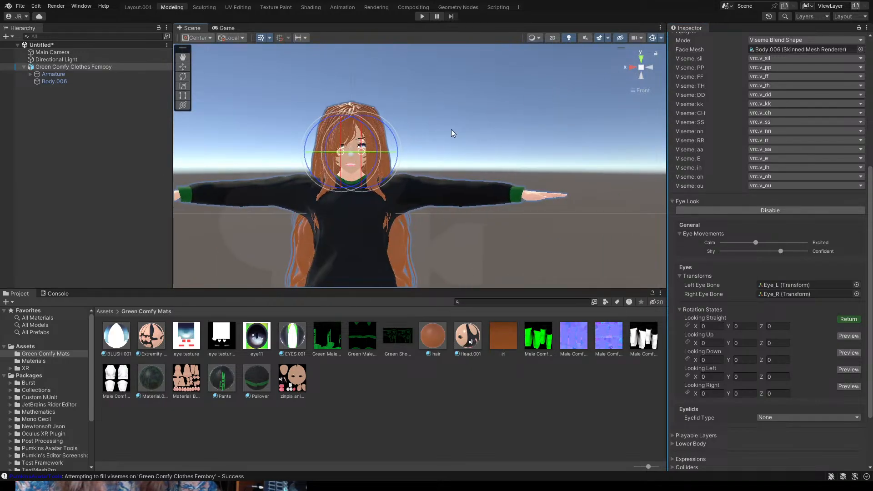
scroll(435, 156, up, 5)
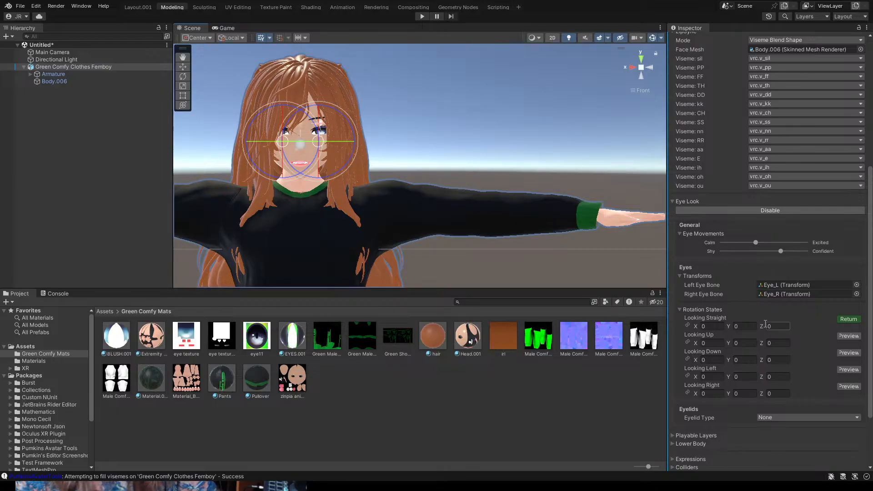
- Preview the Looking Up eye state and try X rotations of -25 and -20
click(850, 337)
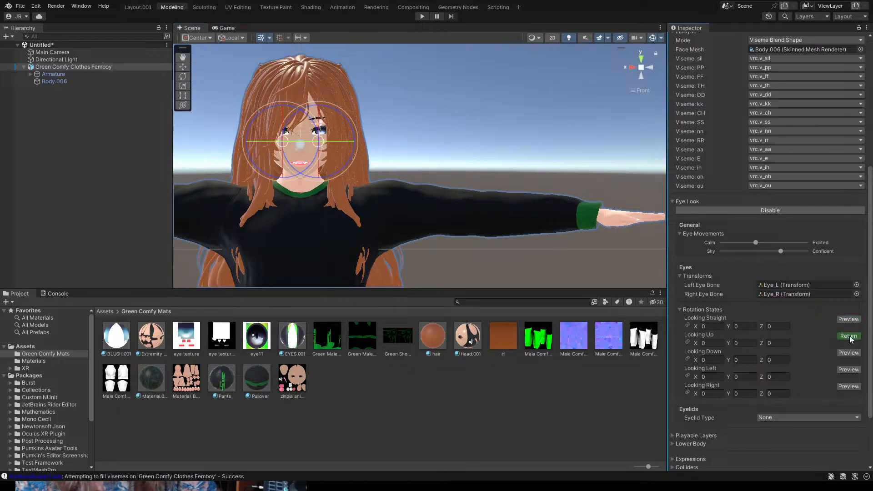
click(746, 345)
double_click(744, 345)
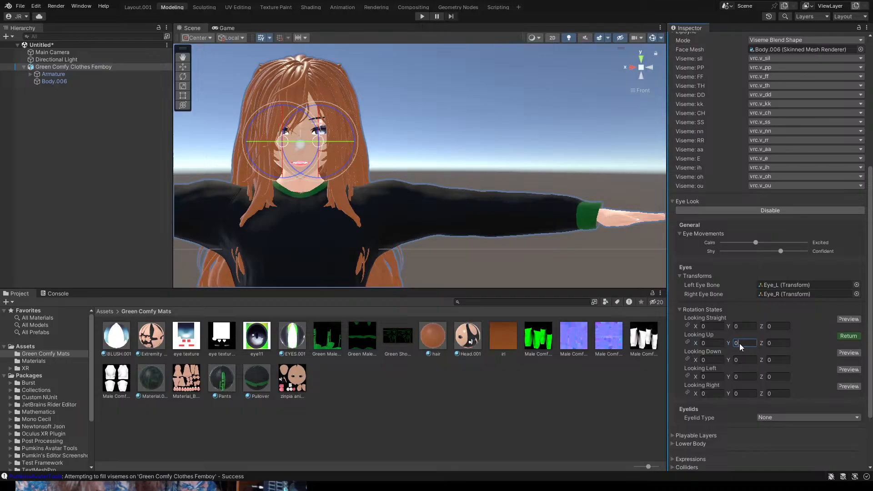
click(706, 344)
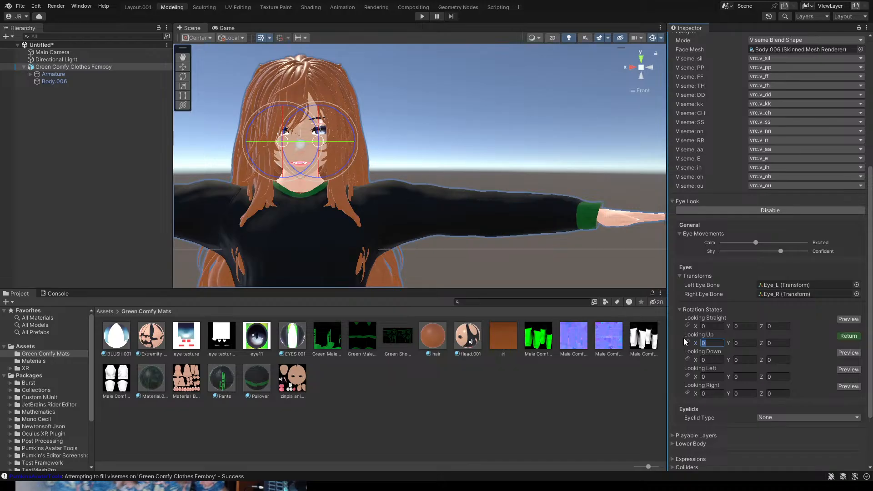
text(-25)
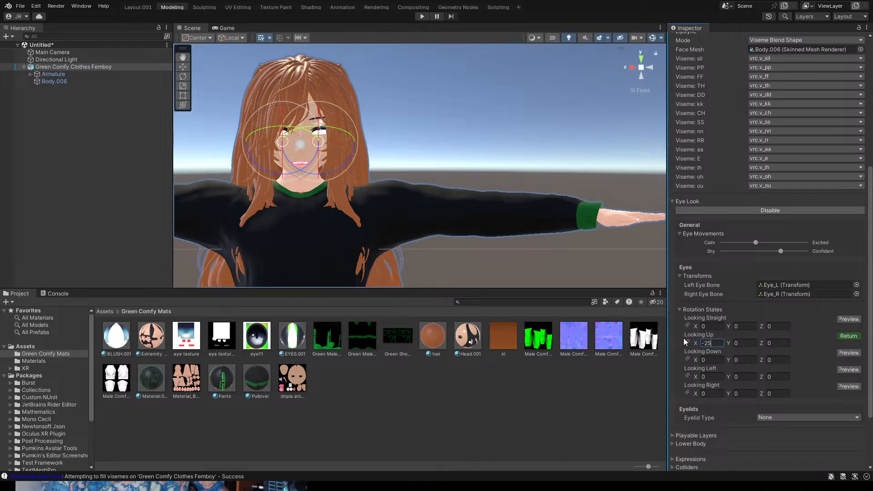
key(BackSpace)
key(BackSpace)
key(BackSpace)
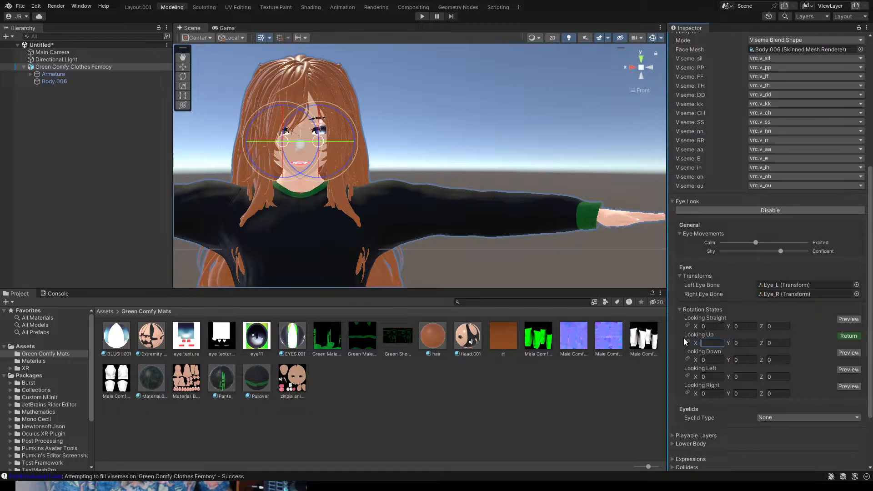
text(-20)
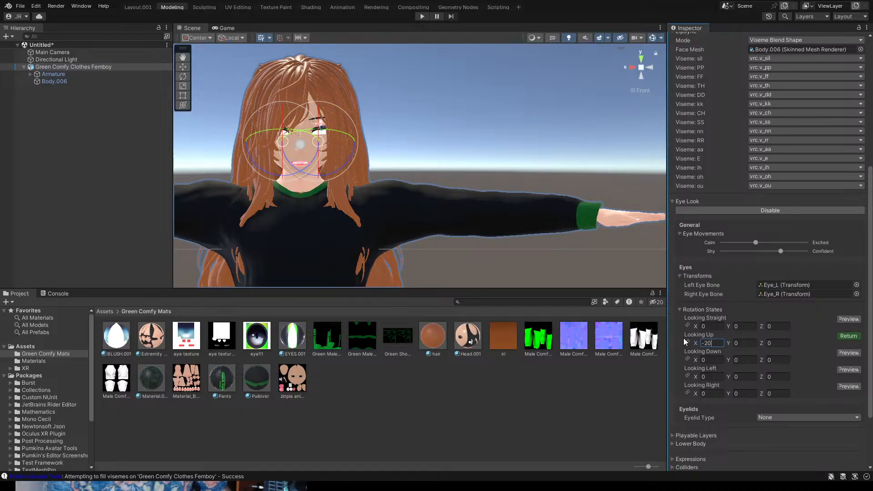
- Set the X rotation of the Looking Up eye state to -15
key(BackSpace)
key(BackSpace)
key(BackSpace)
text(-)
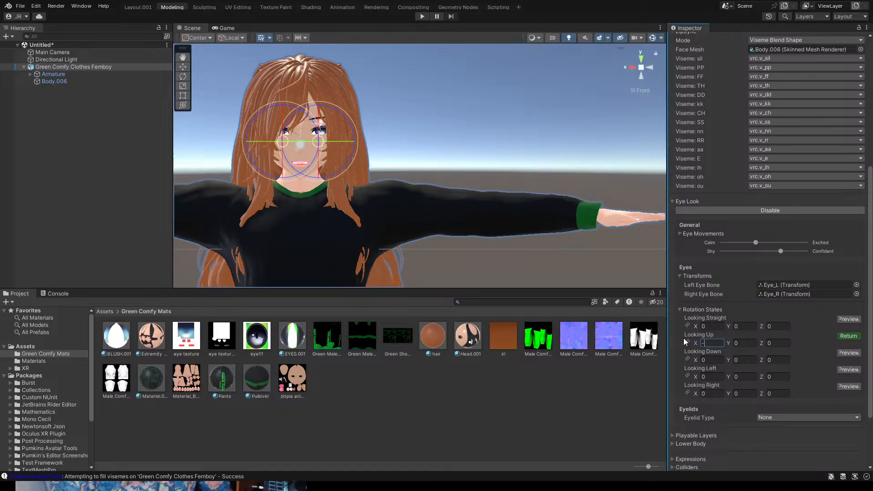
text(15)
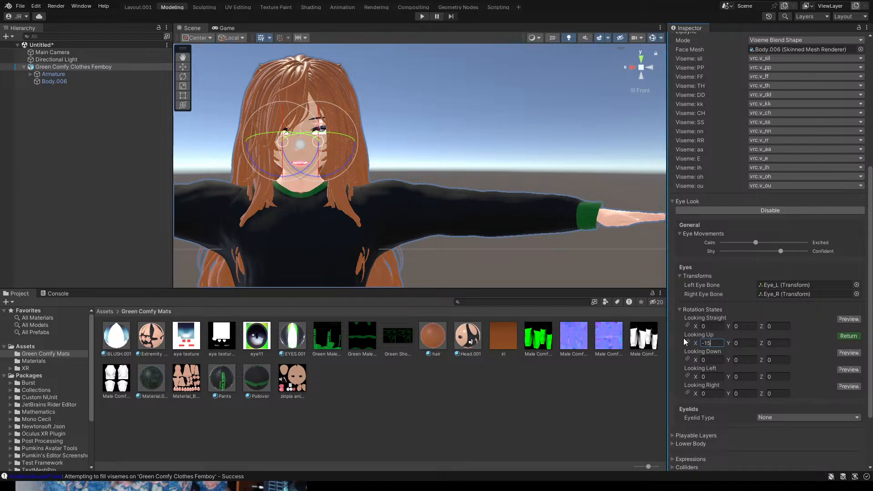
- Set the X rotation of the Looking Down eye state to 15
click(712, 360)
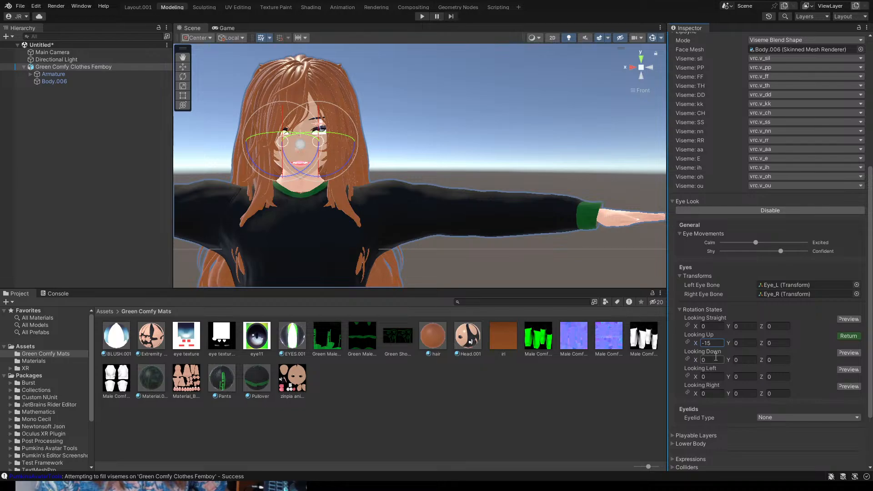
text(1)
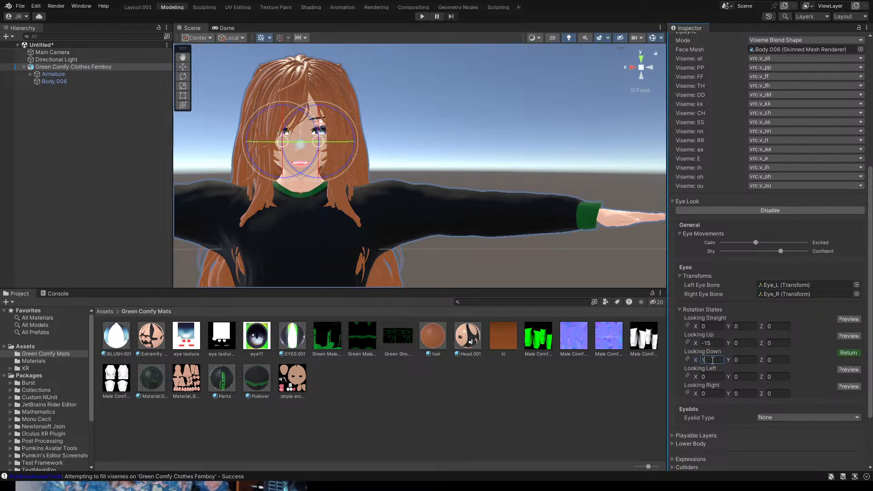
text(5)
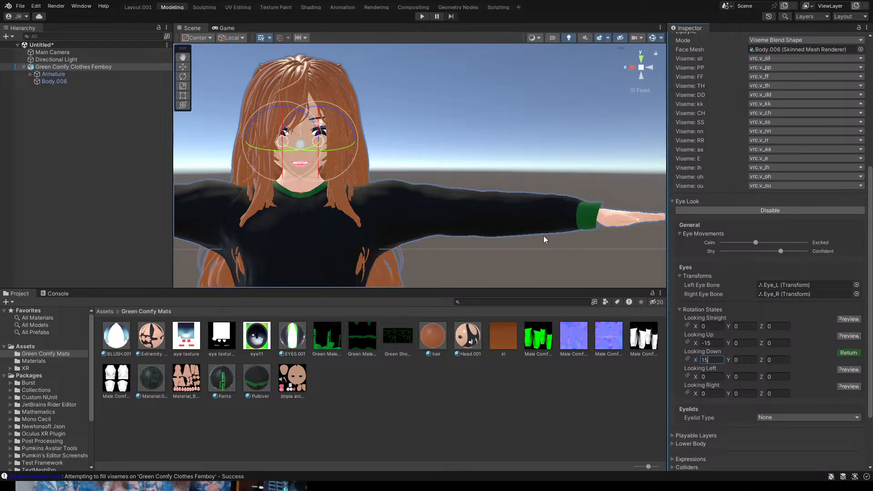
key(Return)
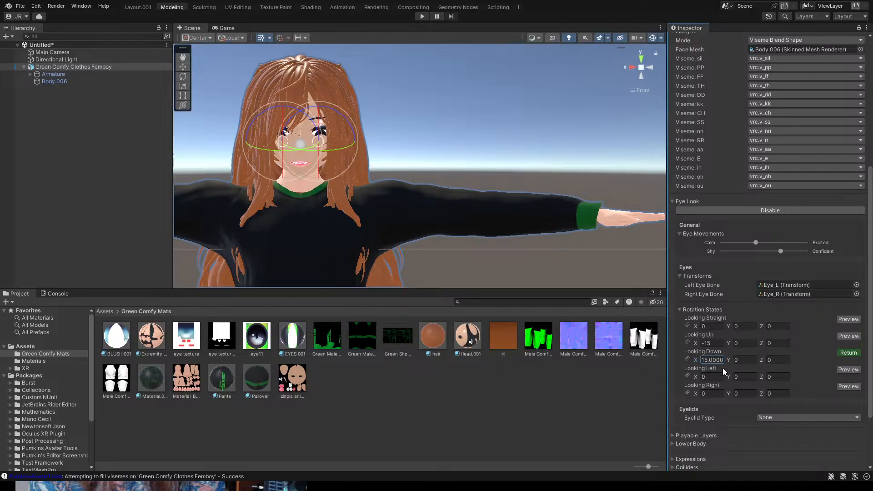
- Set the Y rotation to -15 for Looking Left and 15 for Looking Right, finishing with the Looking Straight preview
click(740, 377)
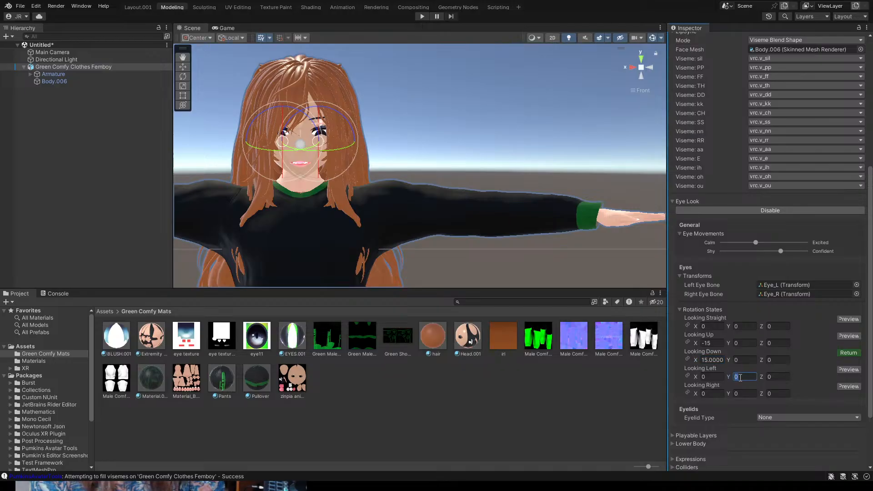
text(-15)
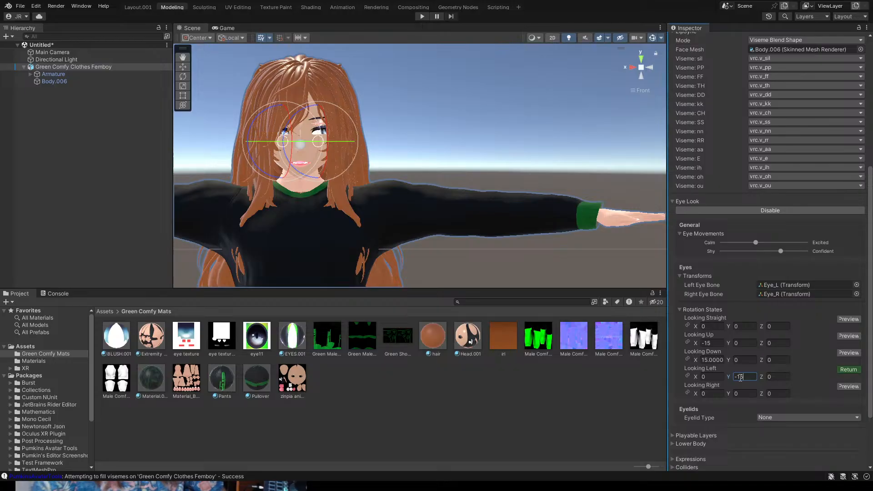
click(747, 394)
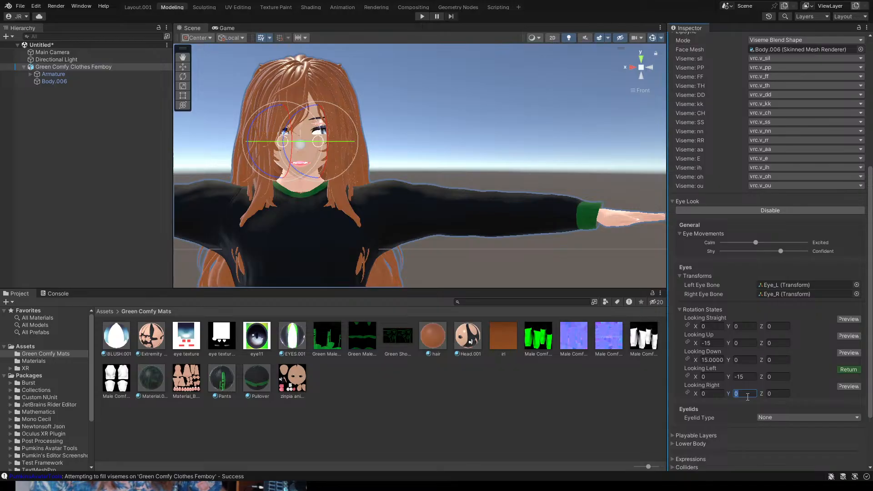
text(15)
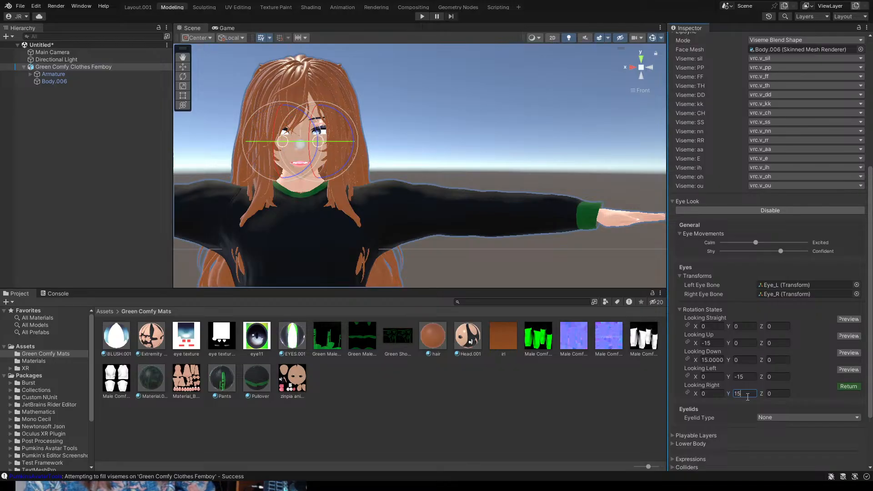
scroll(750, 400, up, 2)
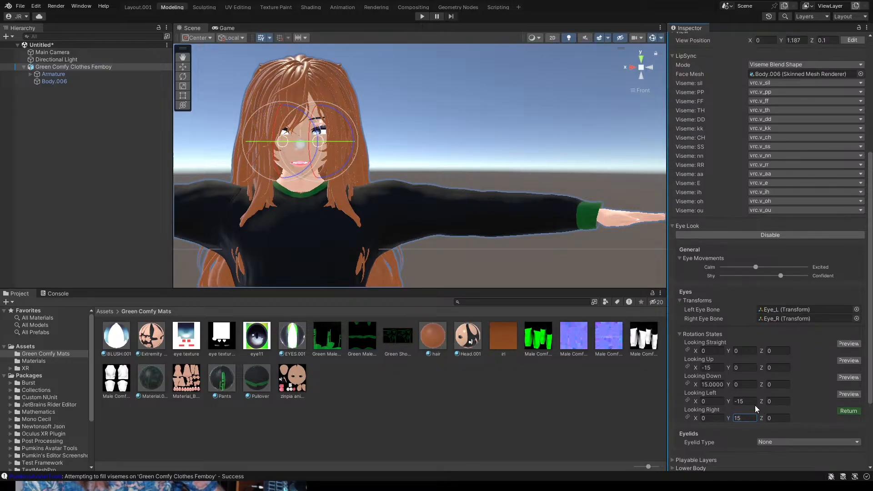
click(856, 345)
- Set the Eyelid Type to Blendshapes and assign Body.006 as the eyelids mesh
scroll(738, 327, down, 5)
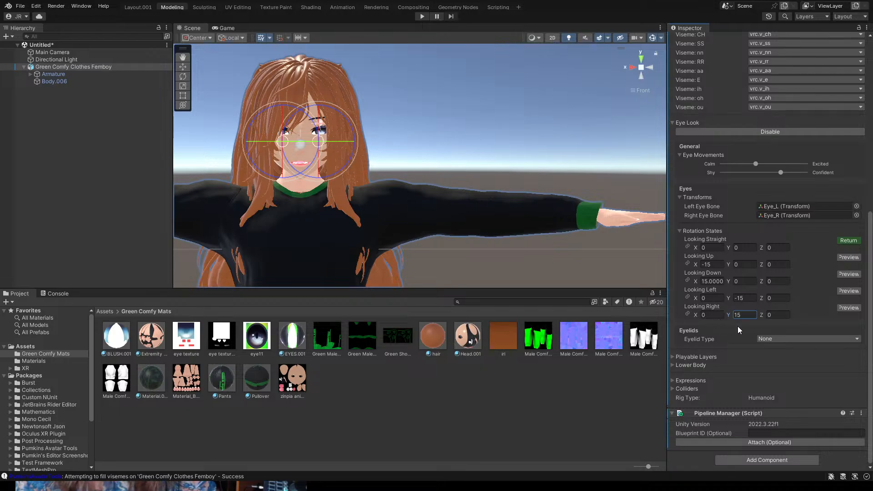
click(785, 370)
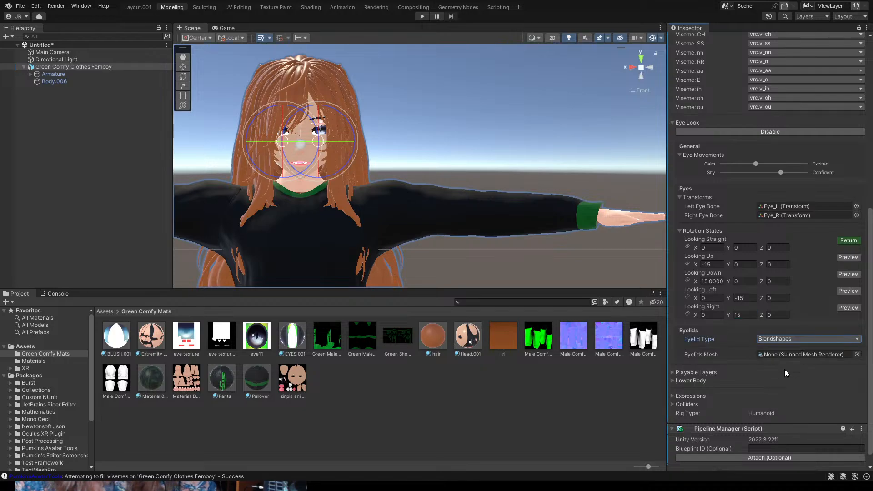
scroll(764, 352, down, 1)
scroll(779, 351, up, 1)
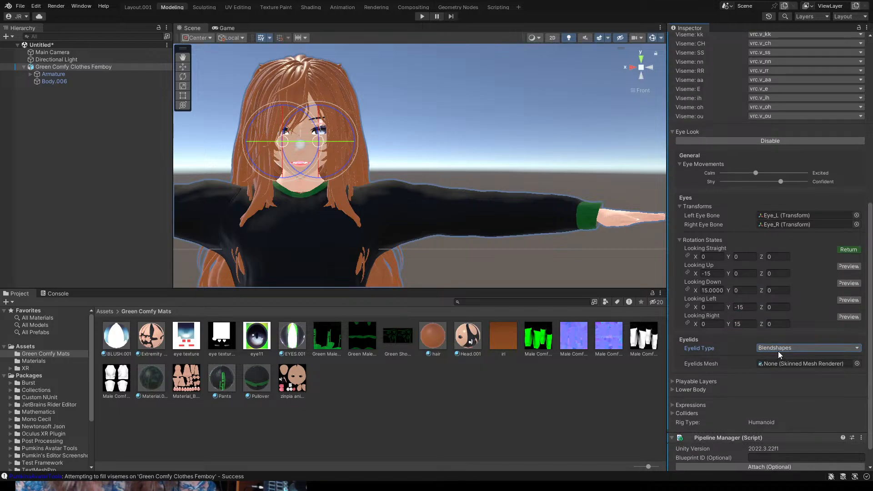
scroll(779, 351, down, 1)
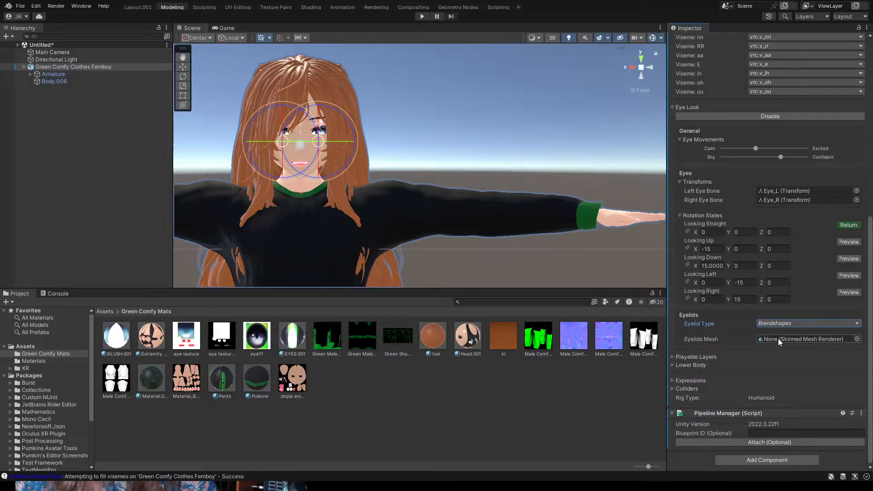
click(857, 339)
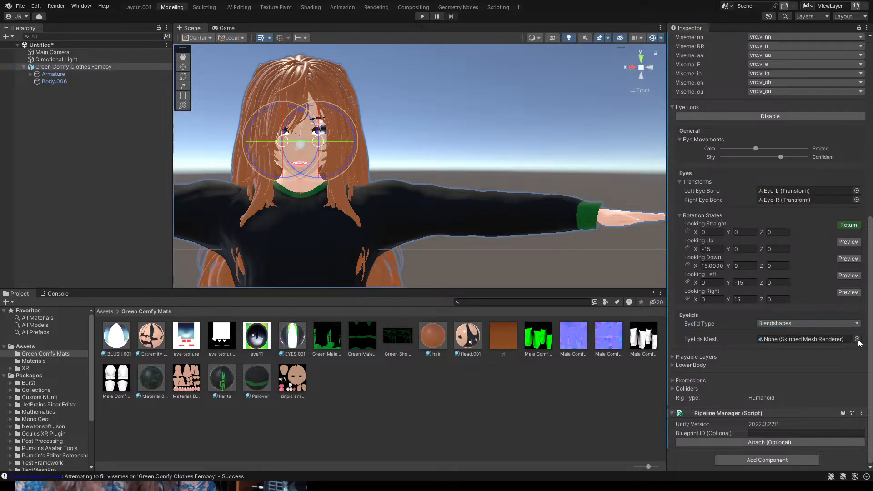
double_click(804, 331)
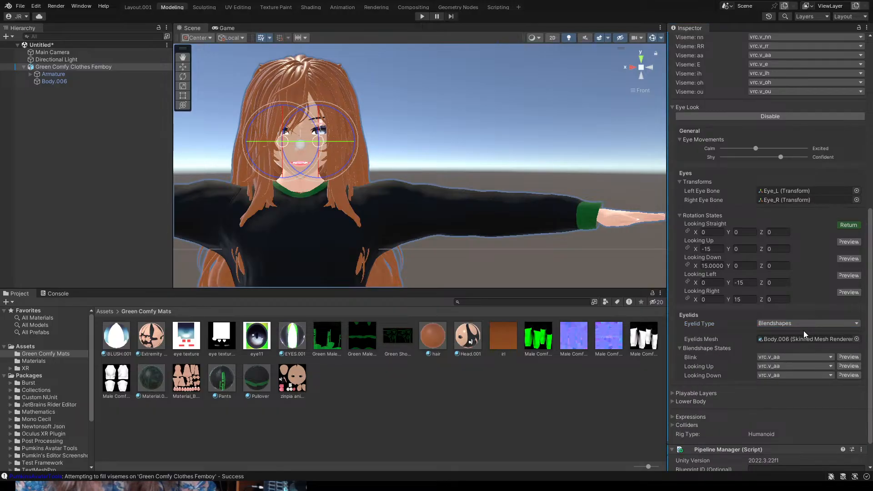
- Assign the BLINK, LOOKING UP and LOOKING DOWN blendshapes to the matching eyelid states
scroll(738, 353, down, 2)
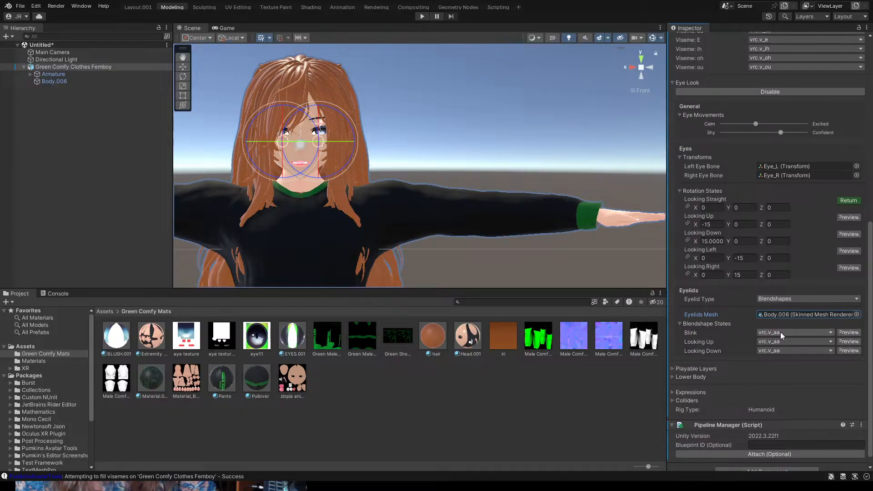
click(781, 206)
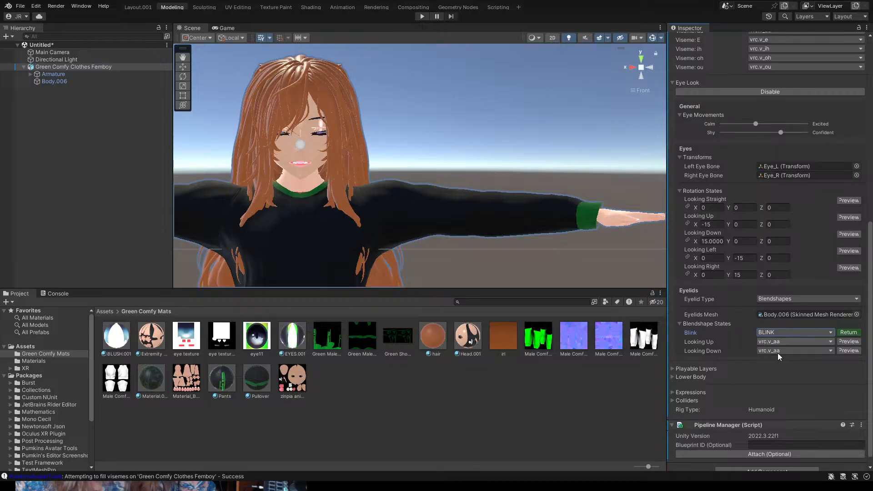
click(782, 252)
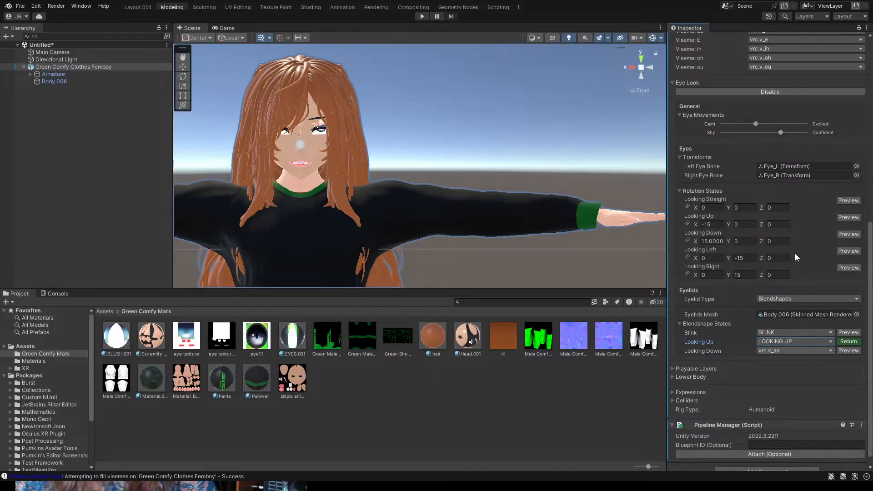
click(794, 262)
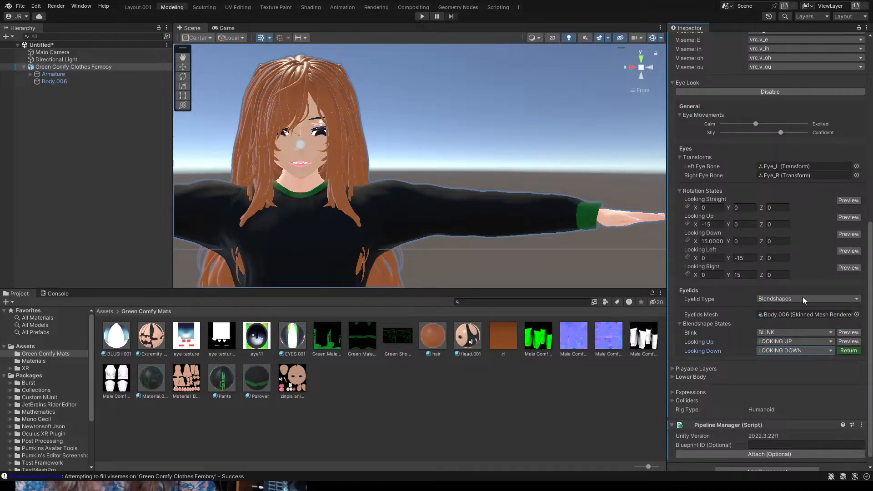
- End the Looking Down eyelid preview and briefly preview the Blink blendshape on the avatar
click(848, 351)
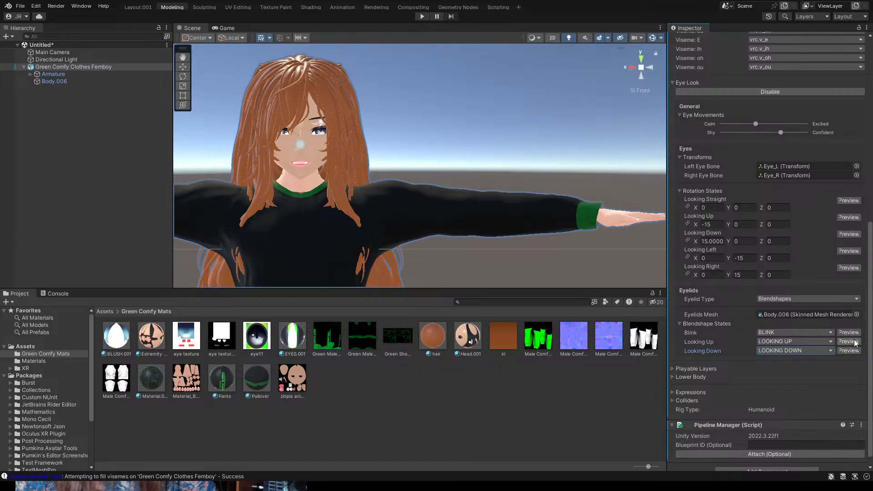
click(853, 334)
click(854, 333)
scroll(797, 325, down, 1)
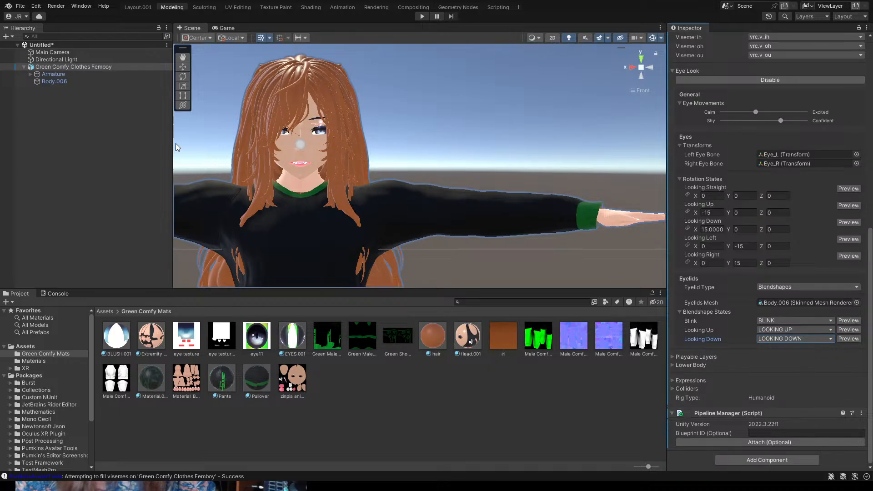
scroll(507, 220, down, 2)
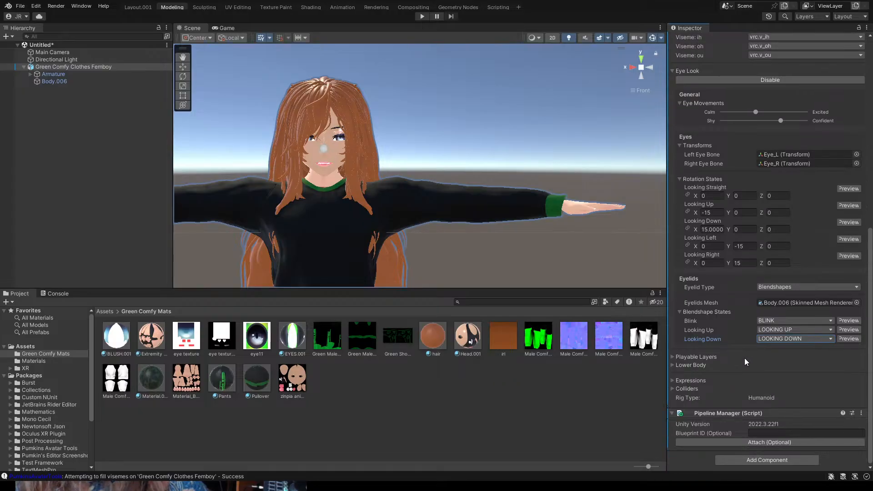
scroll(722, 378, up, 6)
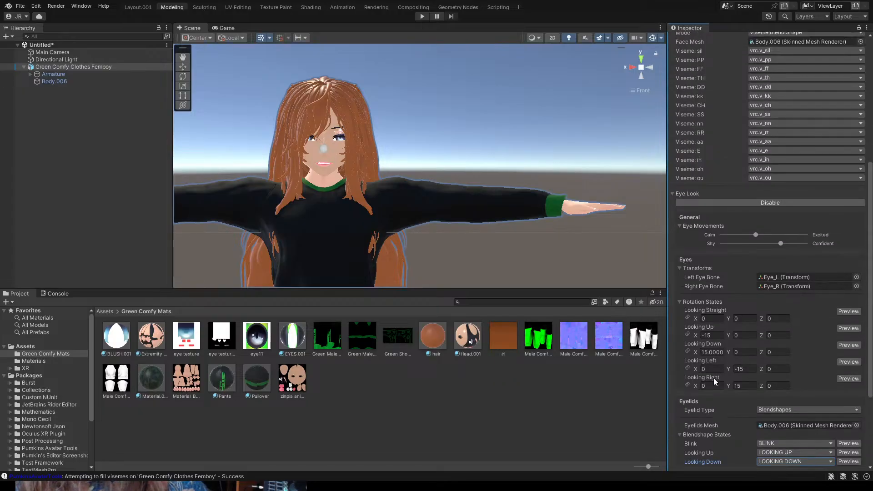
scroll(714, 378, up, 8)
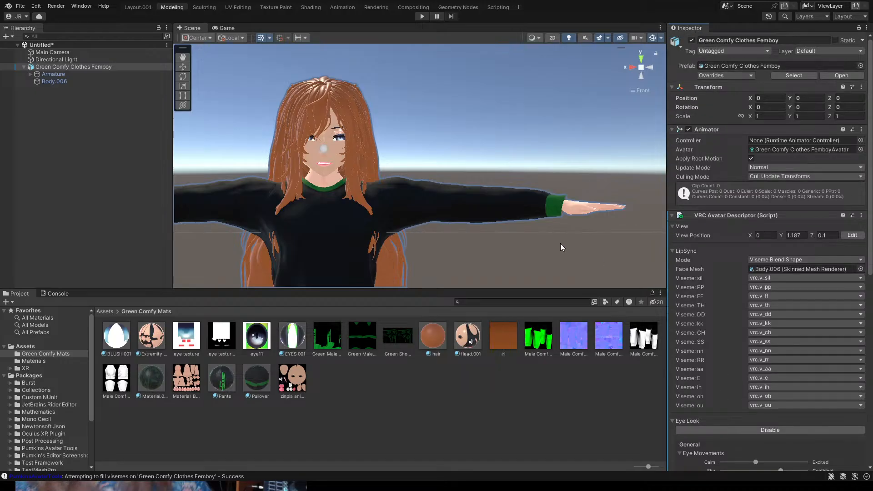
scroll(350, 206, down, 4)
scroll(354, 195, up, 4)
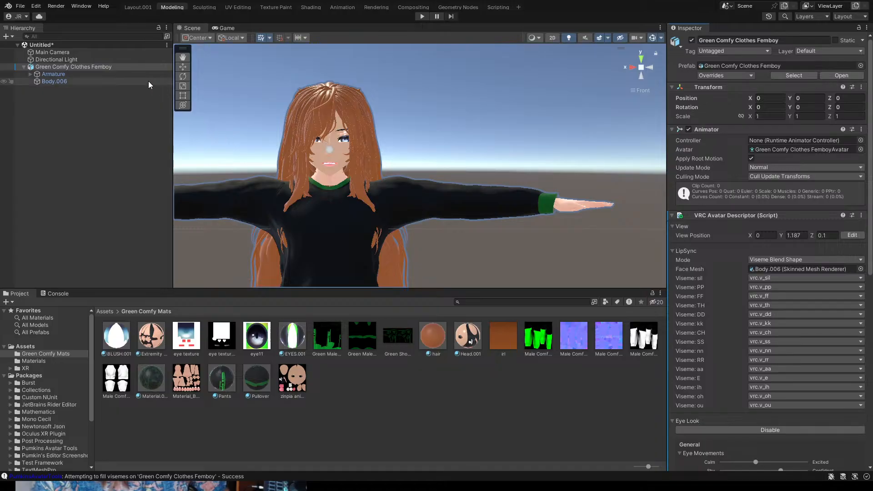
scroll(310, 163, down, 1)
scroll(332, 169, up, 2)
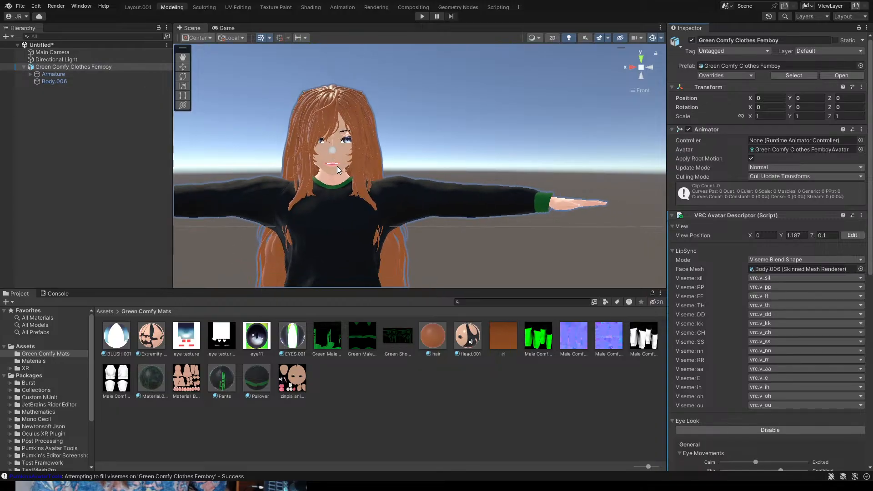
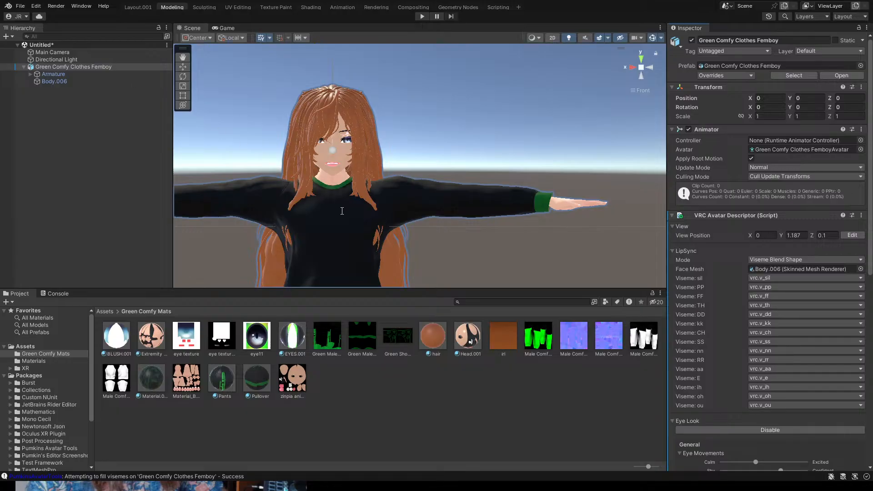
- Save the scene under the name Comfy Clothes Femboy
click(348, 236)
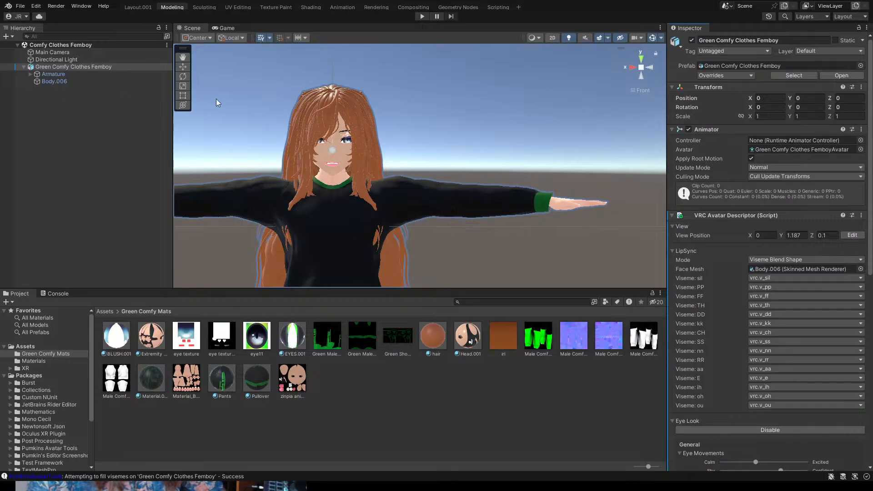
scroll(385, 123, down, 1)
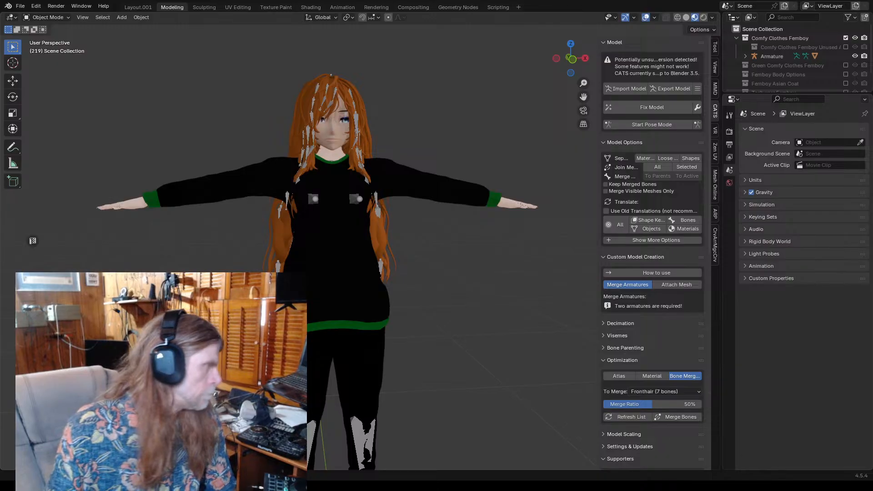
- Switch back to Unity and give the nine character textures Kaiser mipmap filtering, with Mip Streaming and Read/Write enabled
key(alt+Tab)
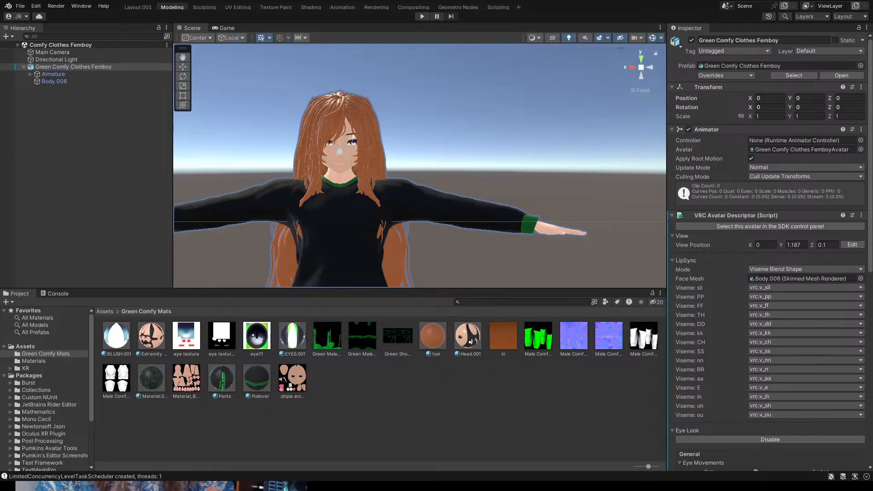
click(430, 301)
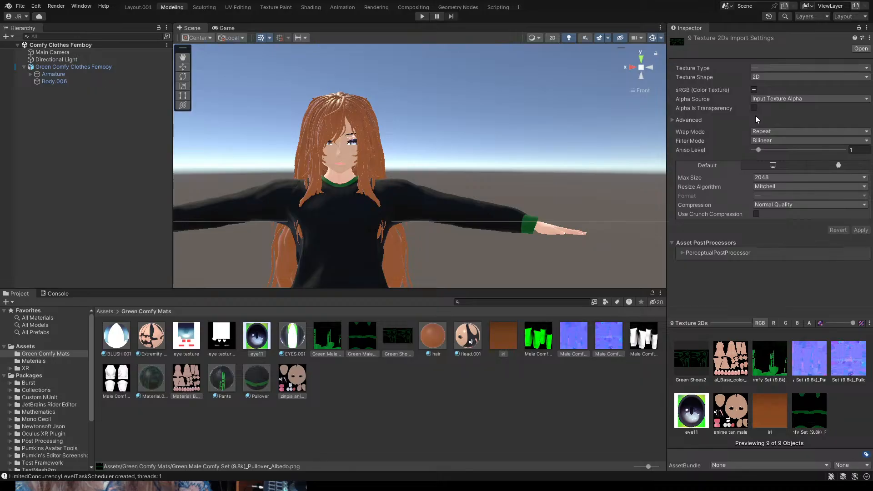
click(673, 119)
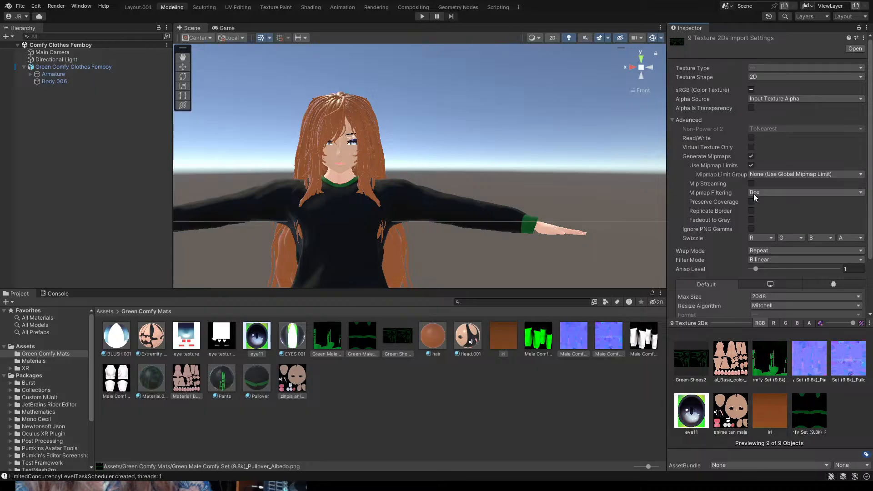
click(773, 193)
click(762, 214)
click(751, 184)
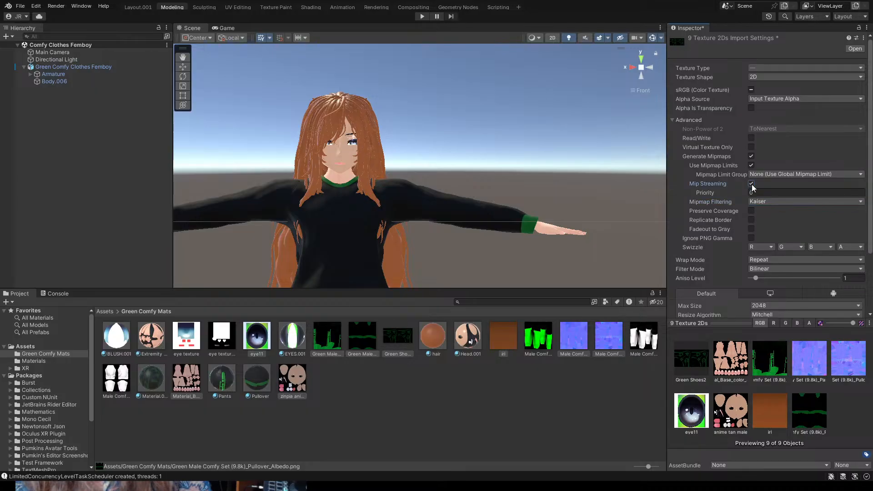
click(751, 138)
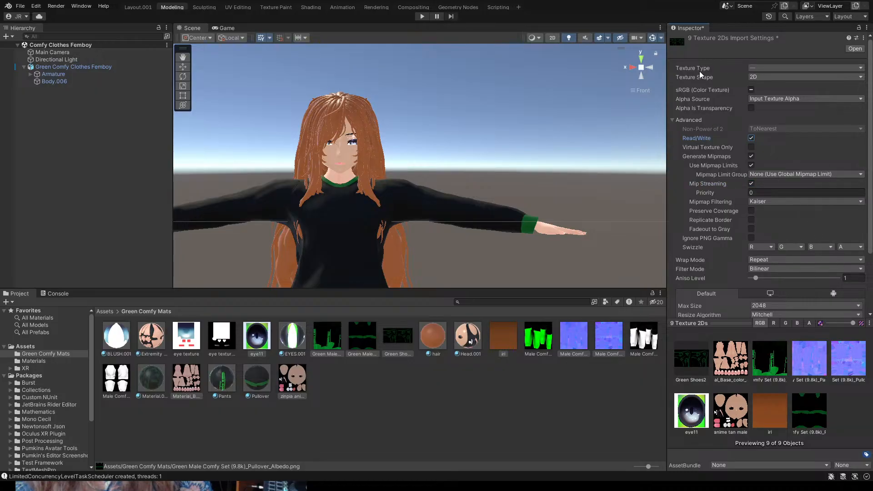
click(419, 256)
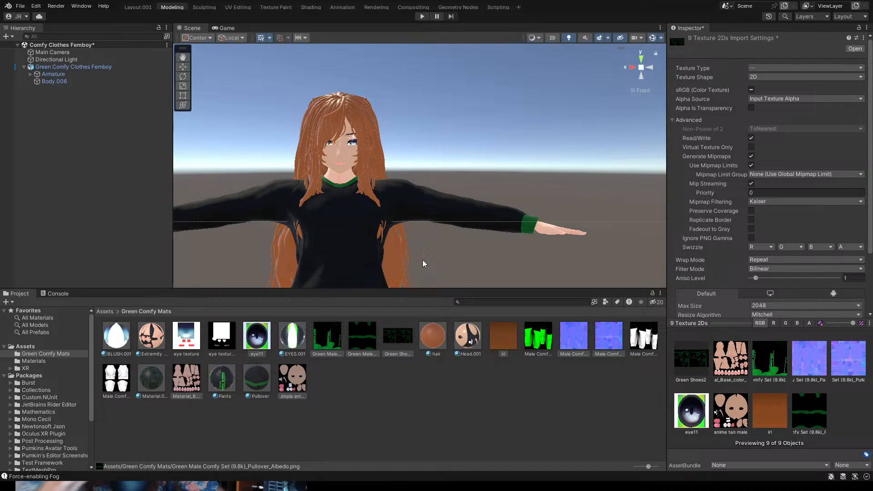
click(423, 260)
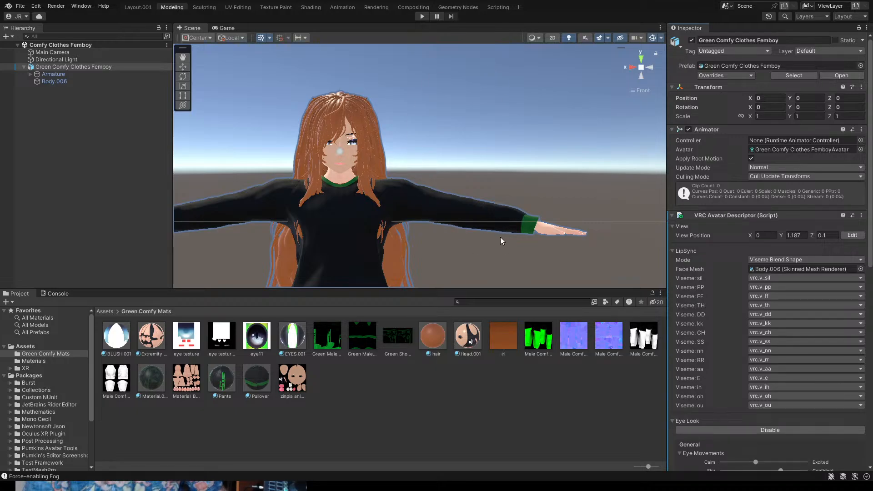
- Expand the avatar's Armature through Hips, Spine, Chest and Neck down to the children of Head.002
click(38, 74)
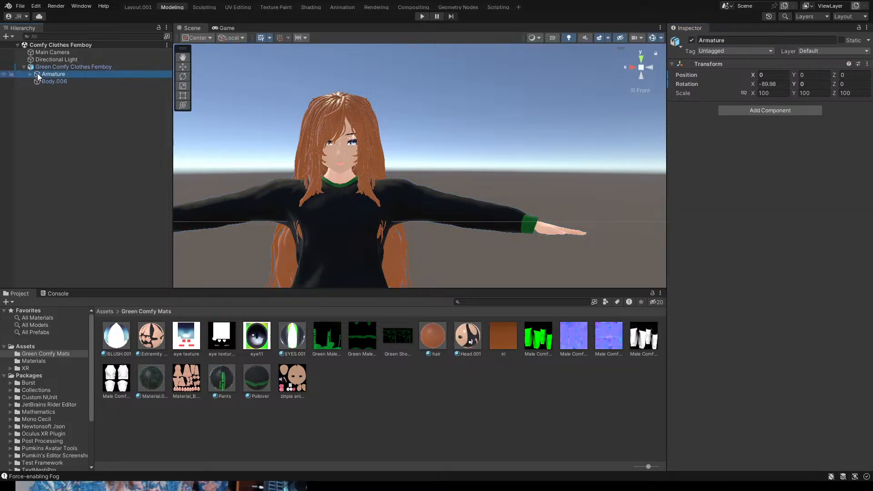
click(31, 74)
click(36, 82)
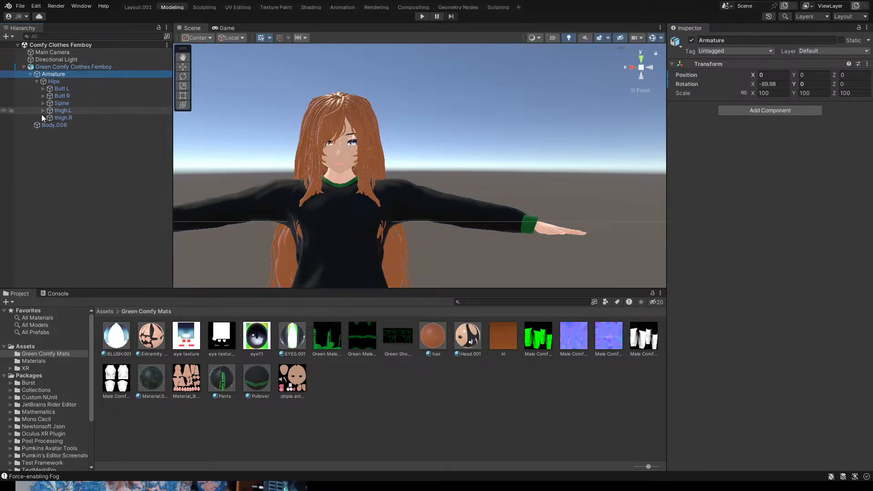
click(43, 104)
click(49, 110)
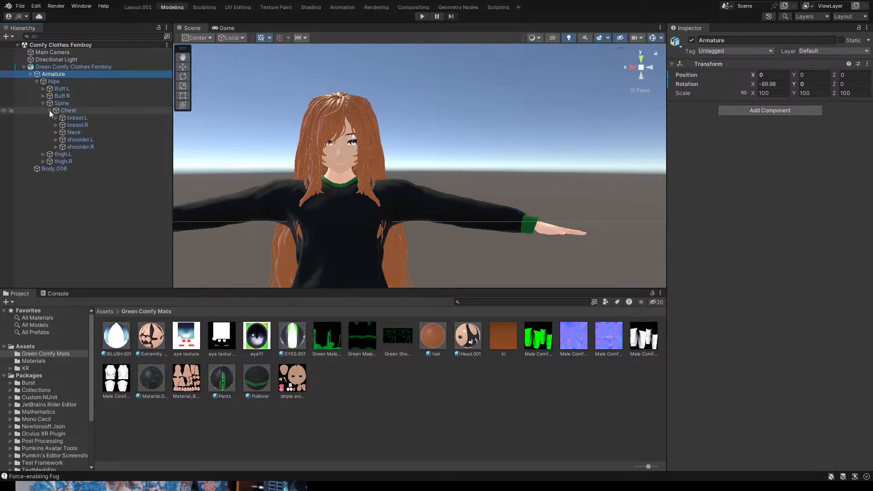
click(55, 132)
click(63, 147)
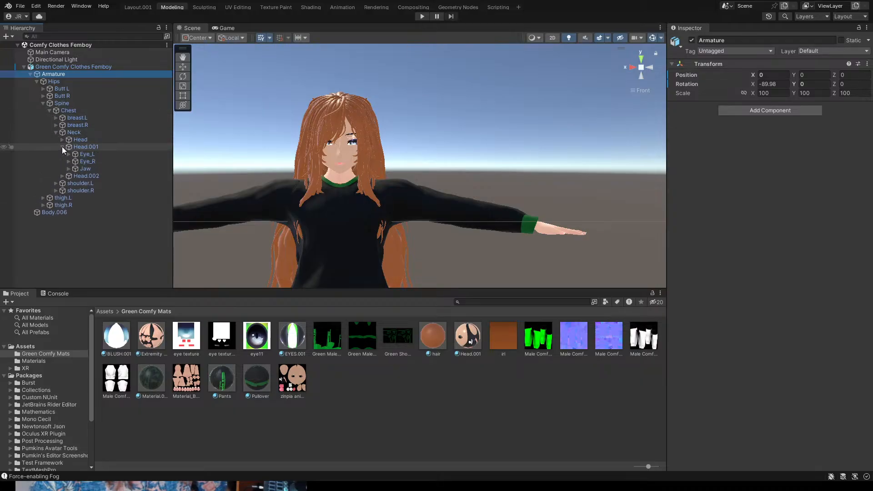
click(61, 147)
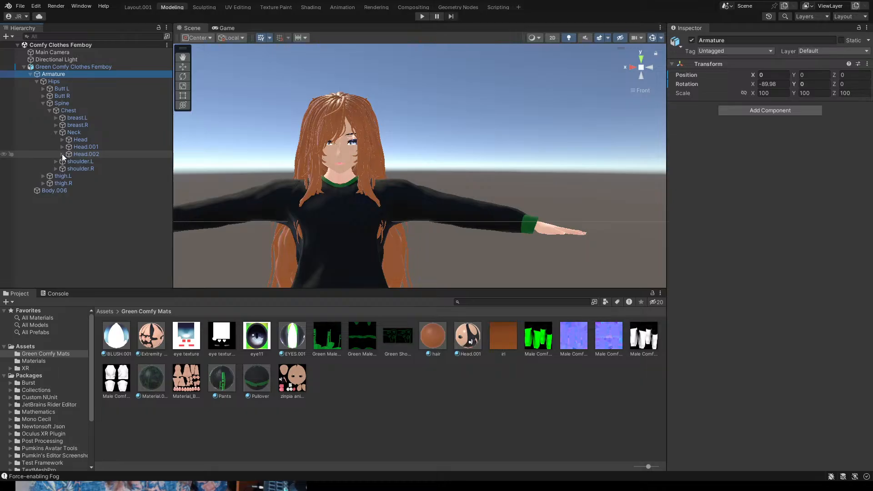
click(61, 154)
- Add a VRC Phys Bone component to BackHairRoot and assign BackHairRoot as its Root Transform
click(95, 161)
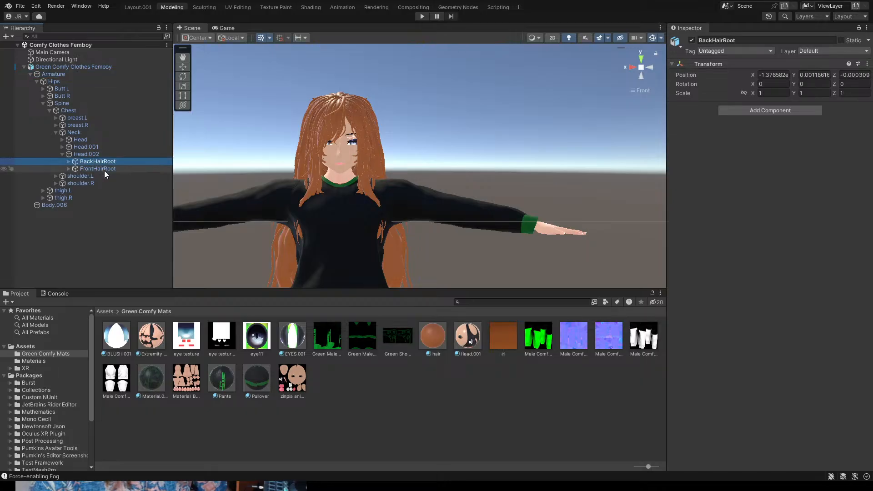
click(105, 169)
click(102, 160)
click(67, 162)
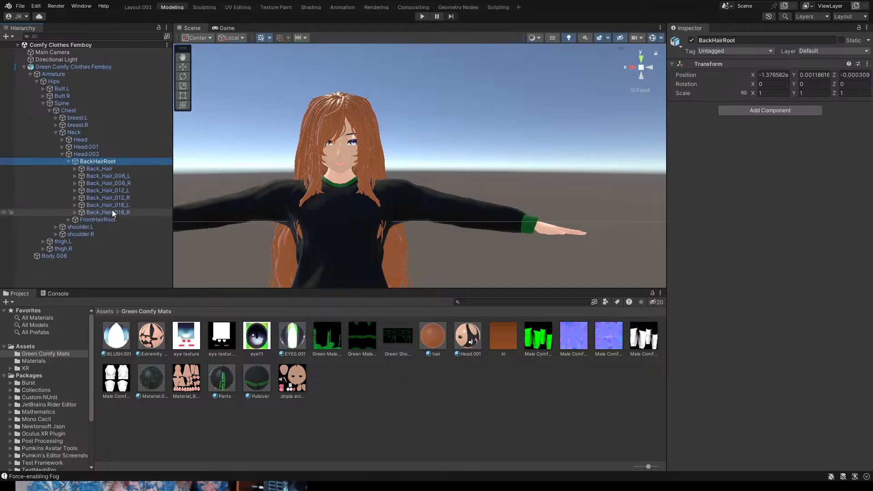
click(94, 162)
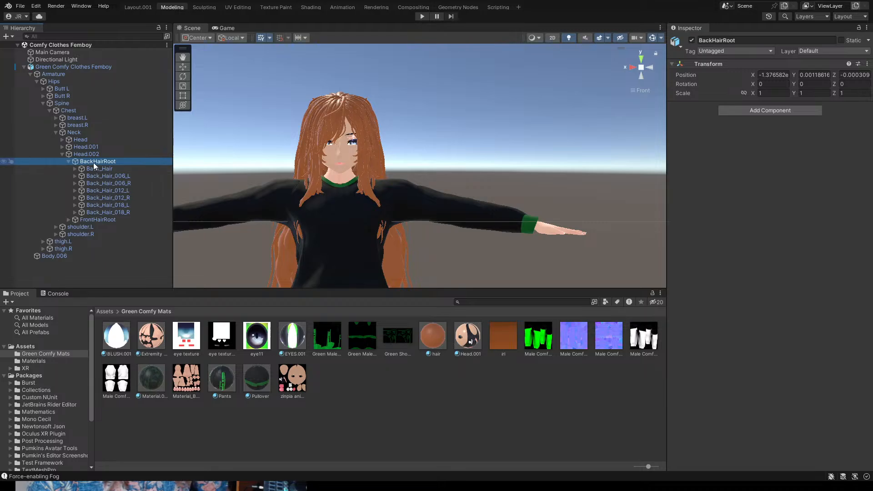
click(143, 168)
click(124, 160)
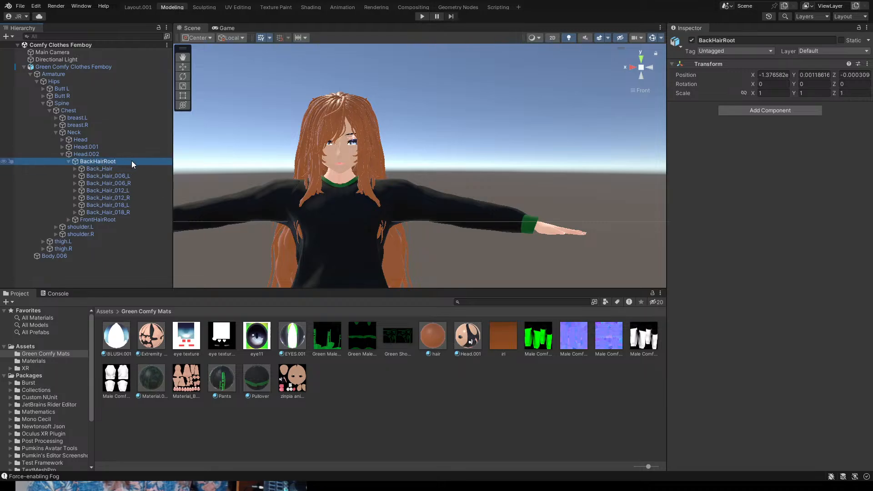
click(740, 110)
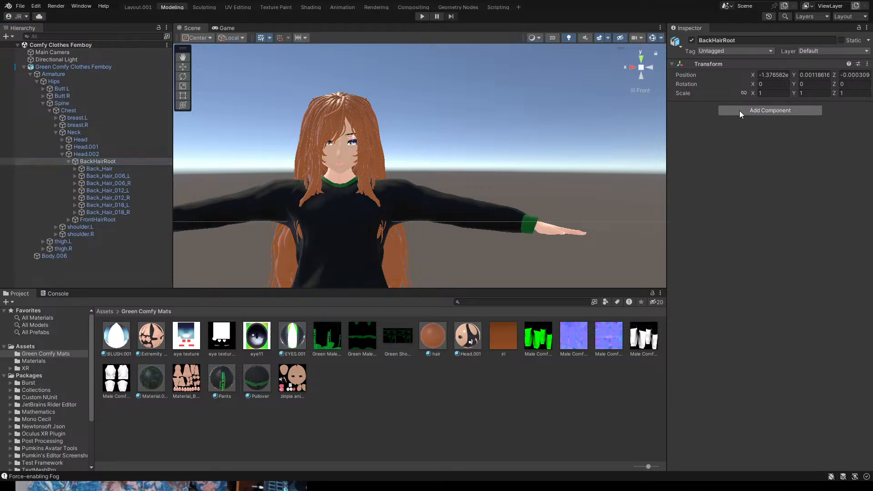
click(749, 160)
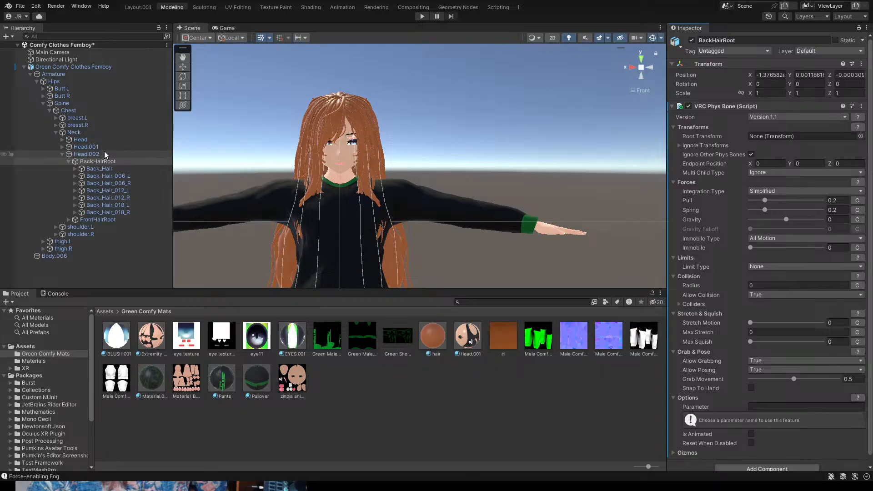
drag(112, 163, 778, 138)
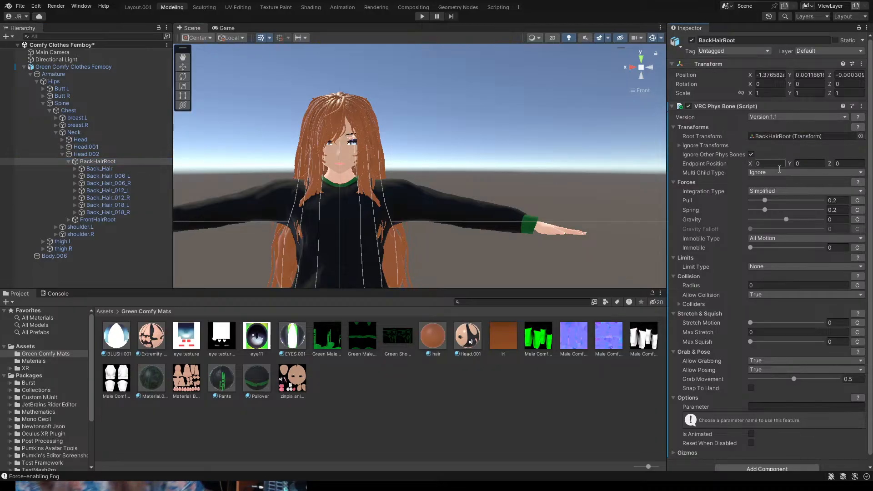
- Set the collision radius of the BackHairRoot Phys Bone to 0.0002
scroll(767, 173, down, 1)
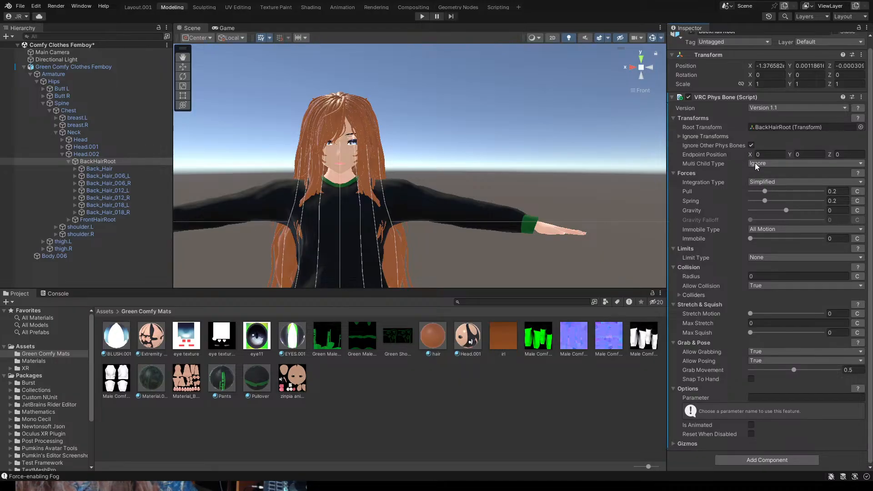
click(765, 191)
click(736, 211)
click(769, 276)
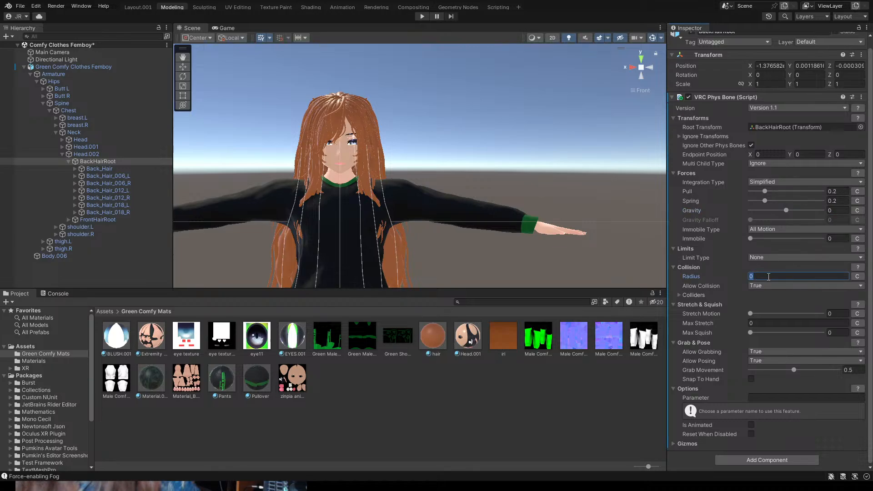
text(.002)
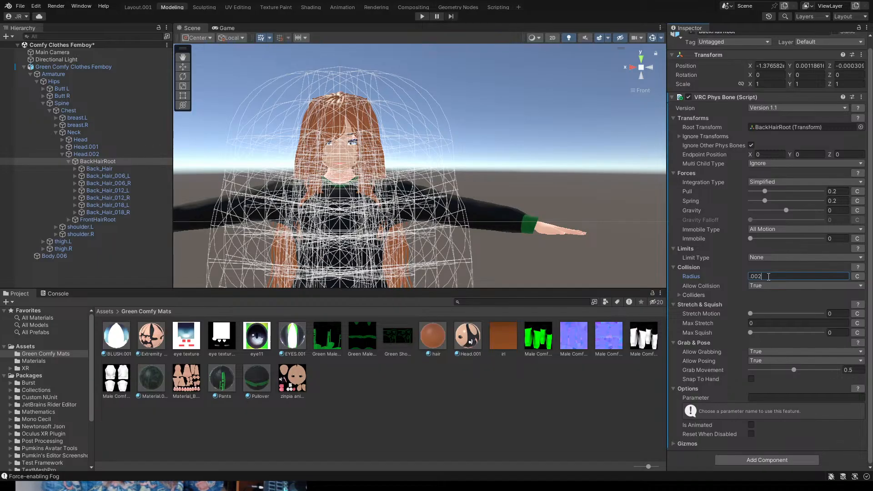
text(0)
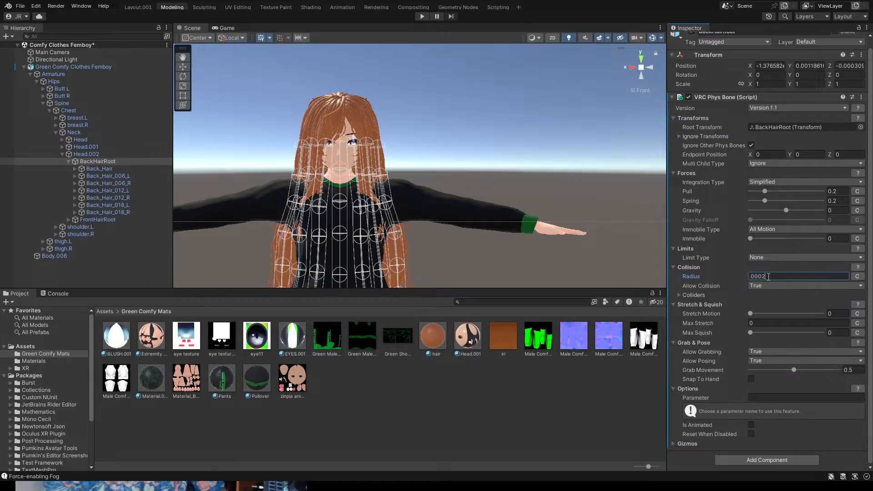
key(Return)
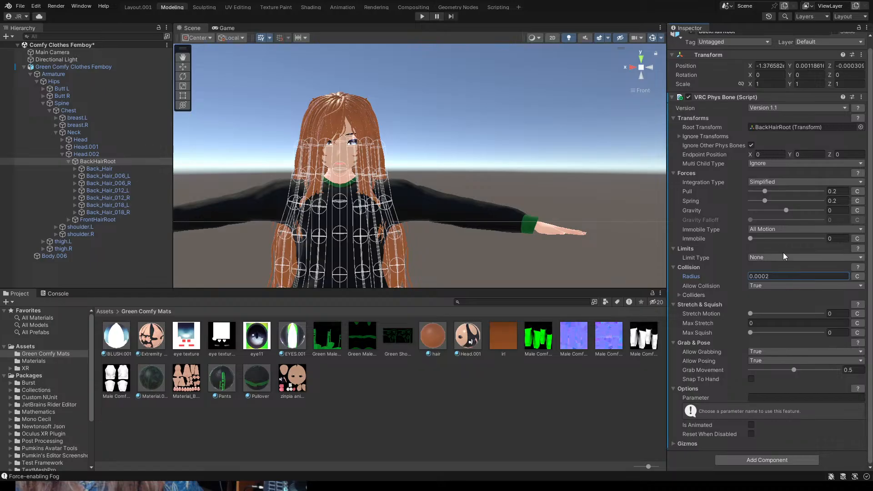
- Set the gravity of the BackHairRoot Phys Bone to 0.1, and deselect the bone
click(787, 211)
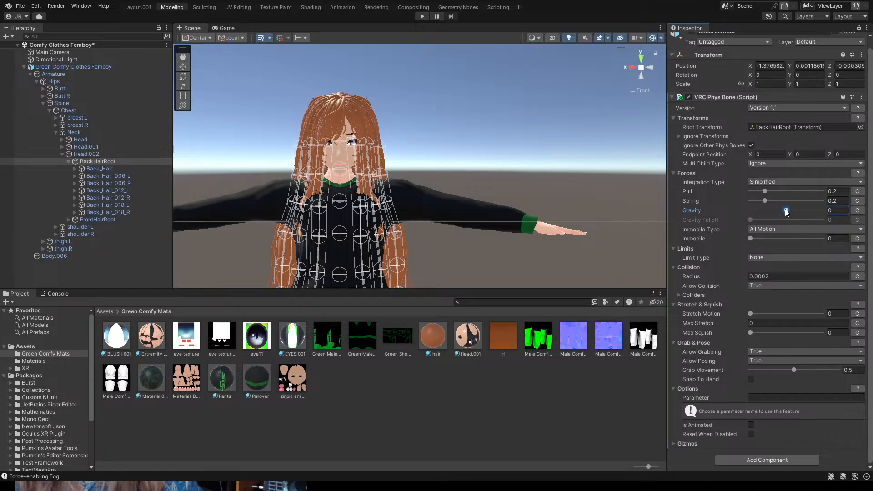
drag(786, 211, 787, 211)
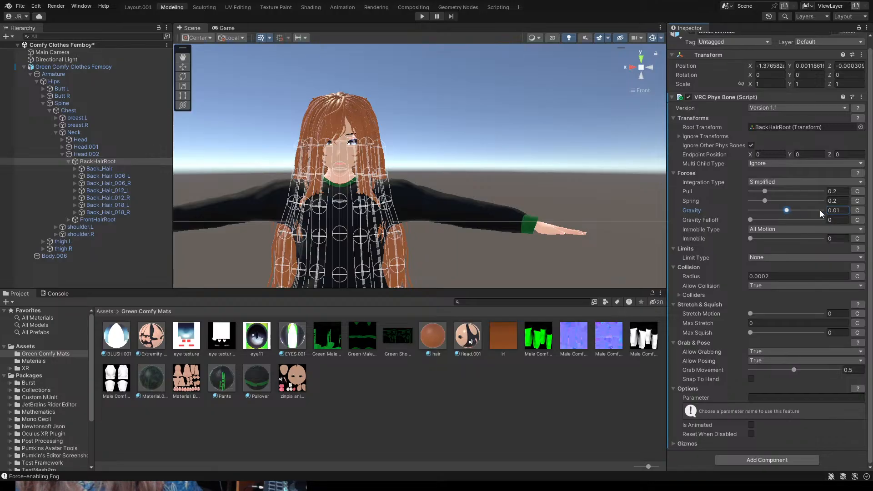
click(845, 211)
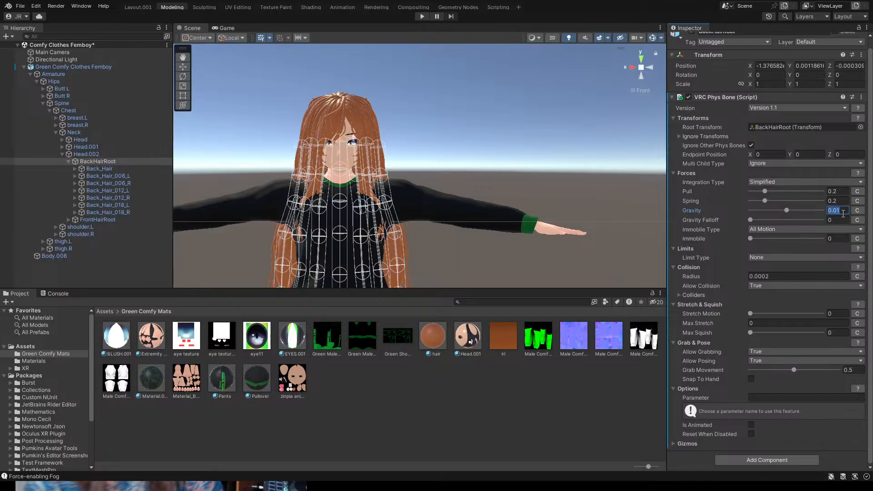
text(.1)
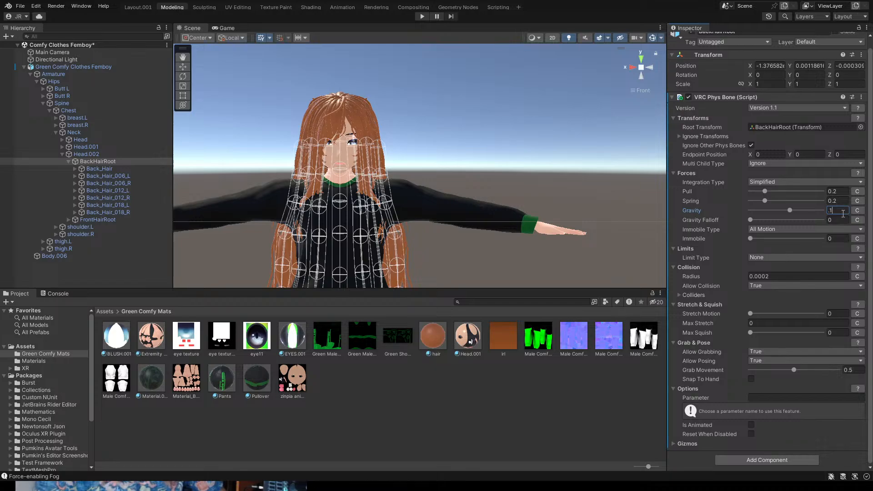
key(Return)
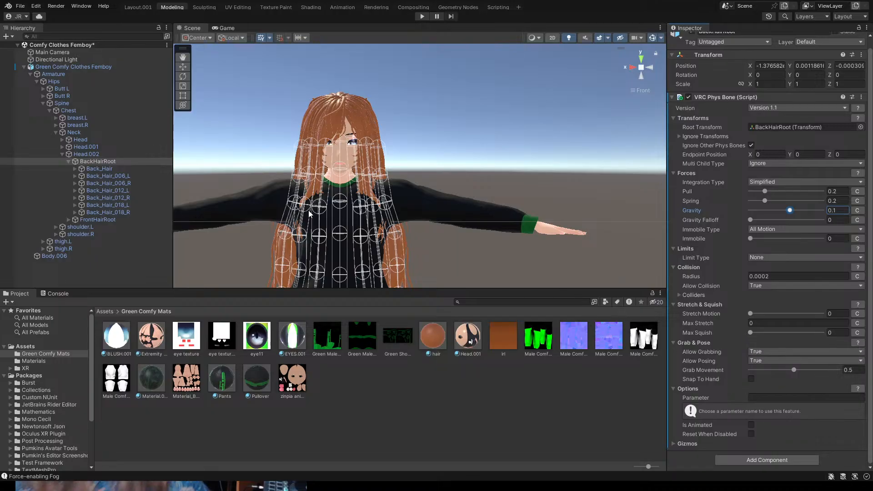
click(432, 141)
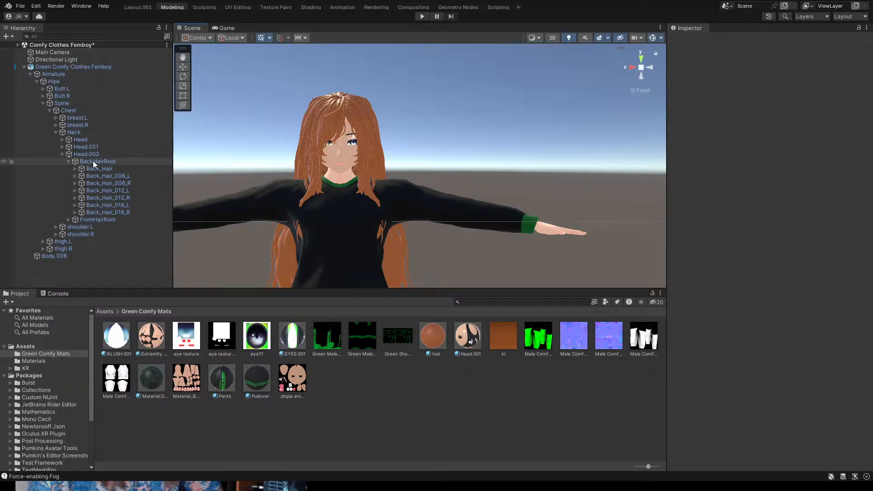
- Collapse the BackHairRoot hierarchy and add a VRC Phys Bone component to FrontHairRoot
click(68, 161)
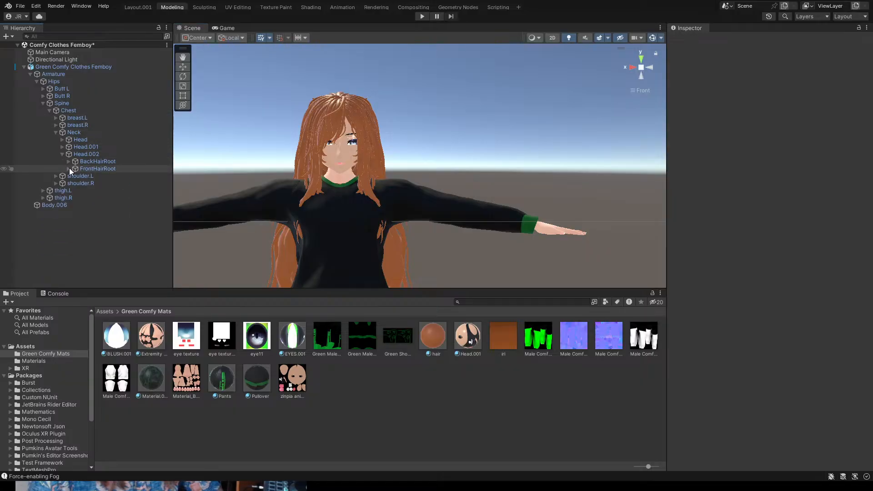
click(88, 168)
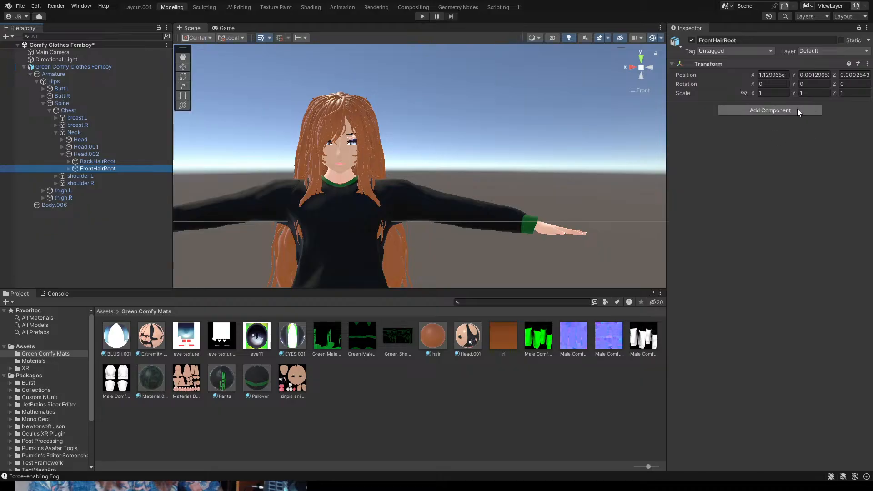
click(774, 113)
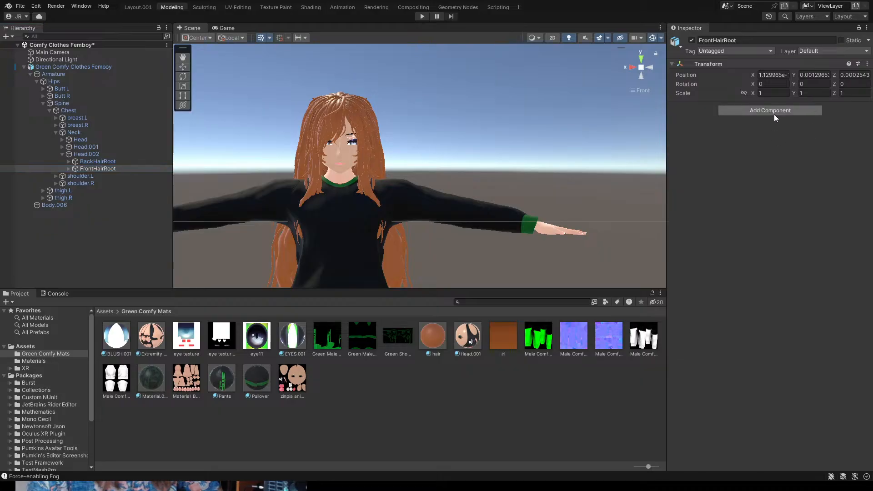
click(757, 159)
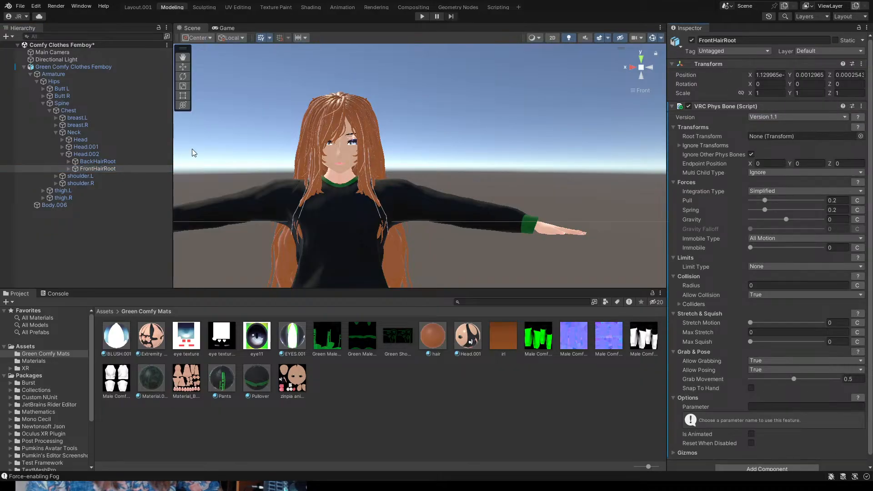
- Assign FrontHairRoot as the root transform of its VRC Phys Bone and set the collision radius to 0.0002
drag(98, 168, 769, 135)
scroll(754, 191, down, 1)
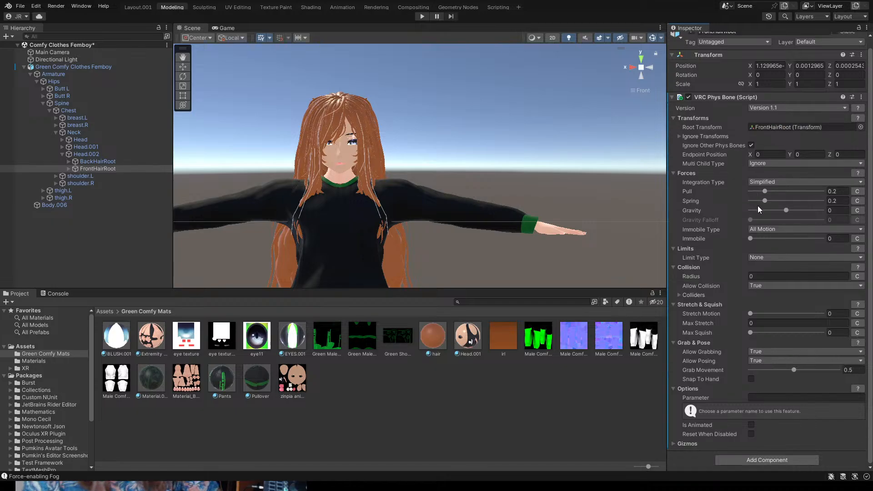
click(762, 276)
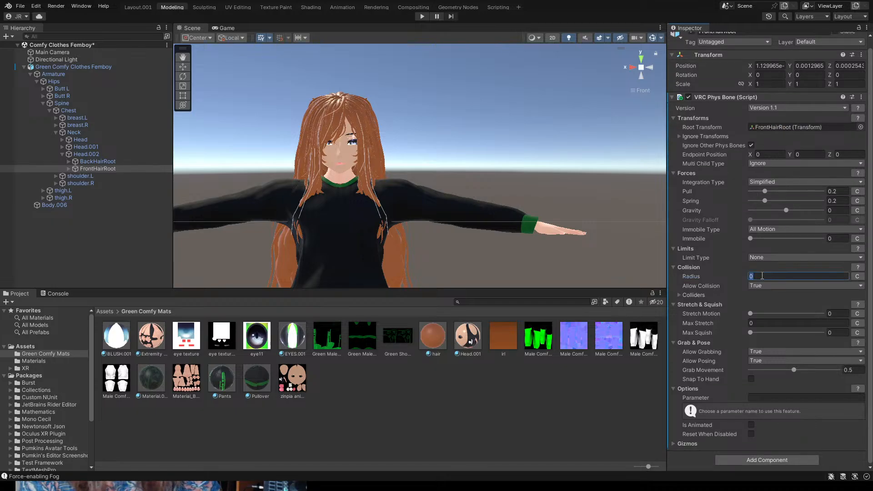
text(.)
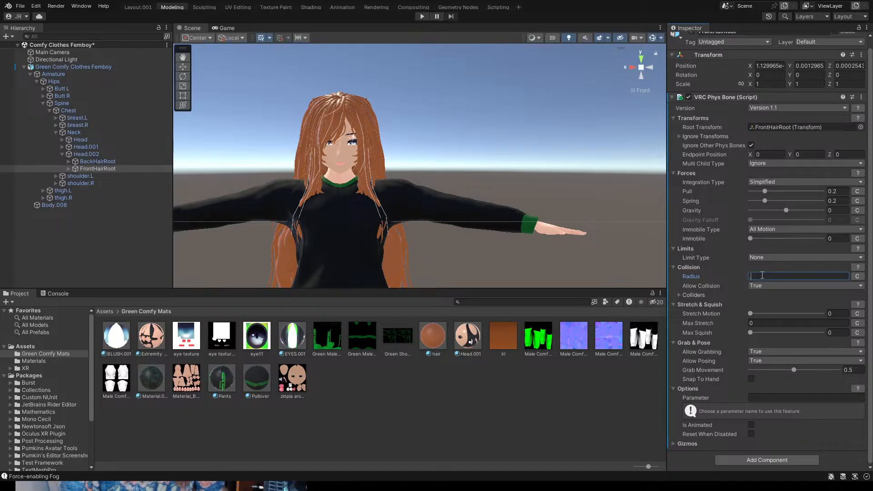
text(0002)
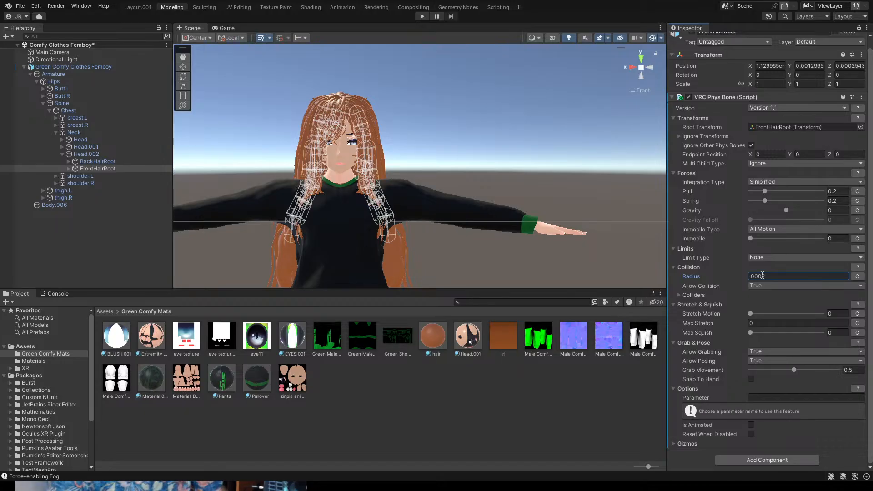
key(Return)
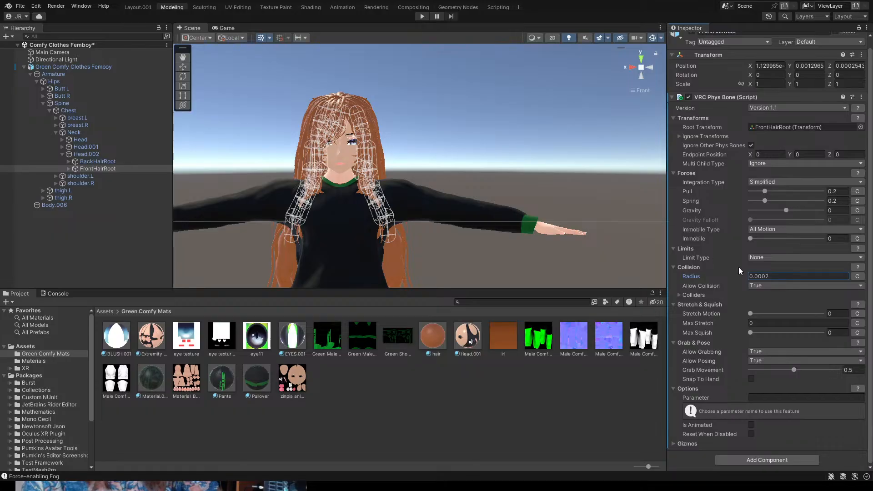
- Set the front hair Phys Bone's gravity to 0.1 and save the scene
click(838, 210)
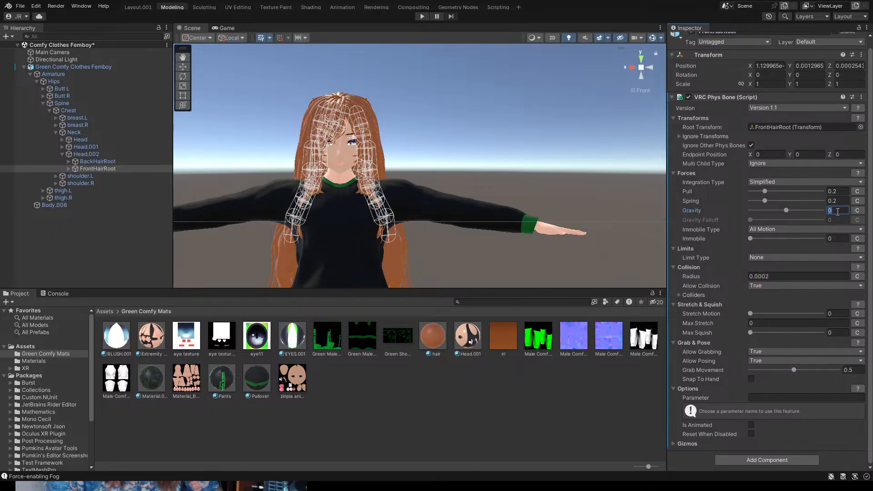
text(.1)
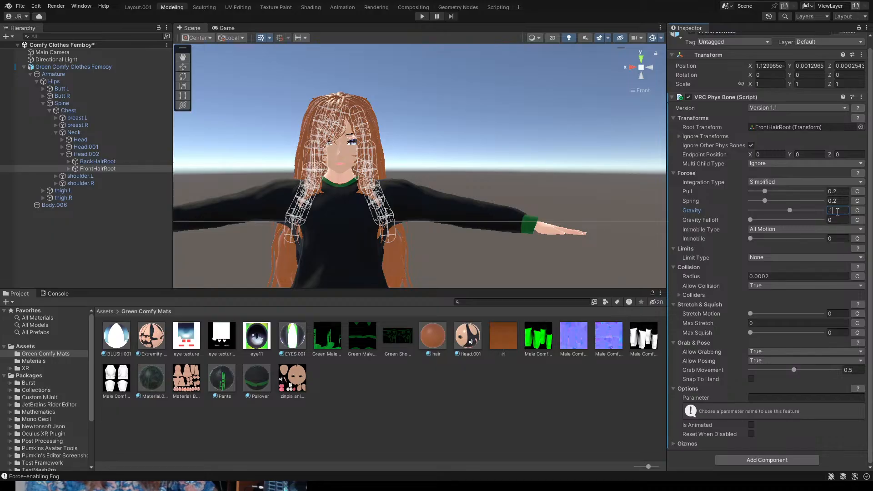
key(Return)
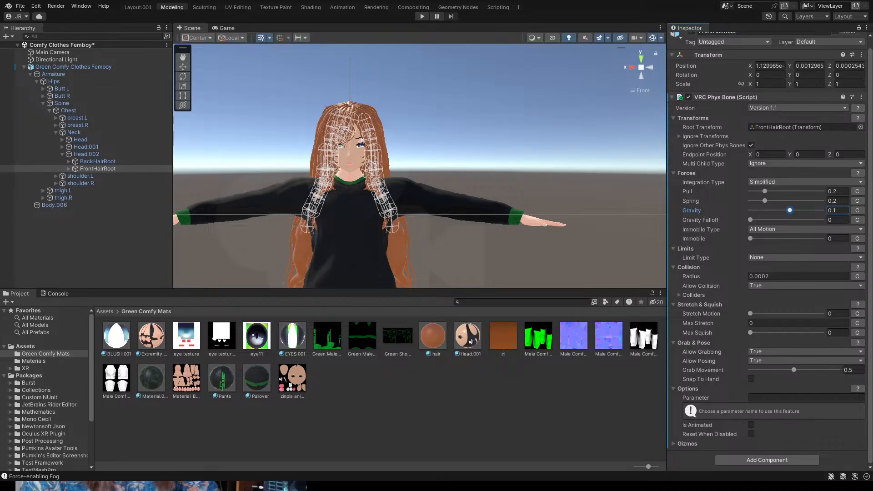
key(ctrl+s)
click(197, 30)
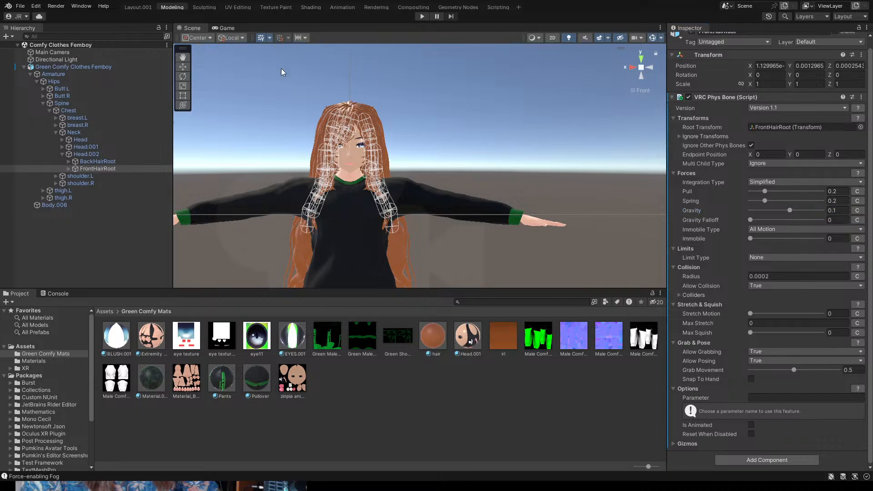
scroll(225, 182, up, 1)
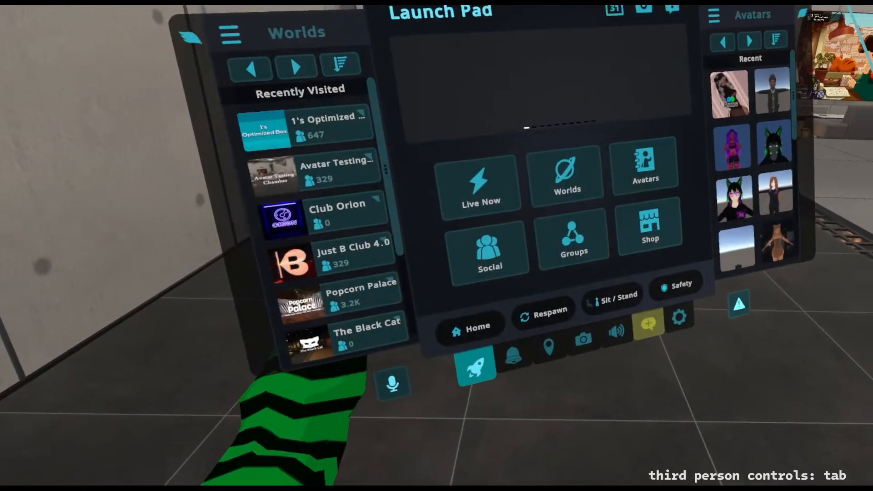
- In VRChat, browse the uploaded avatars and switch to the Green Comfy avatar
key(Escape)
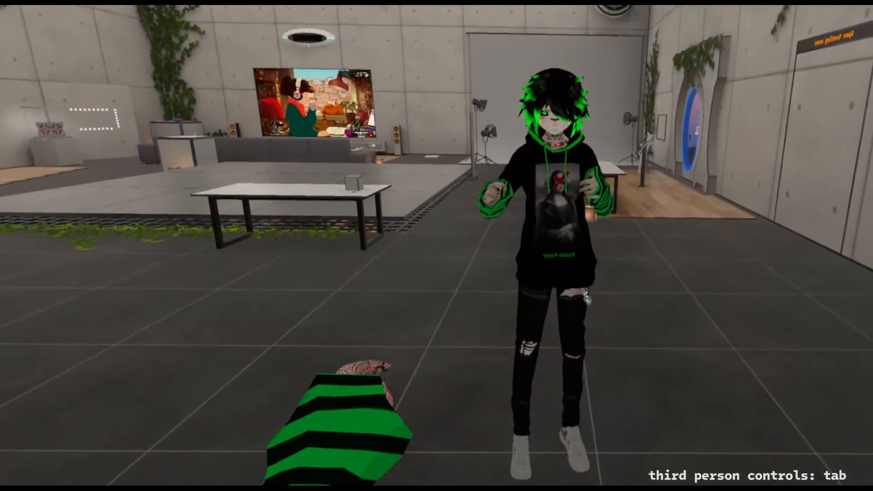
key(Escape)
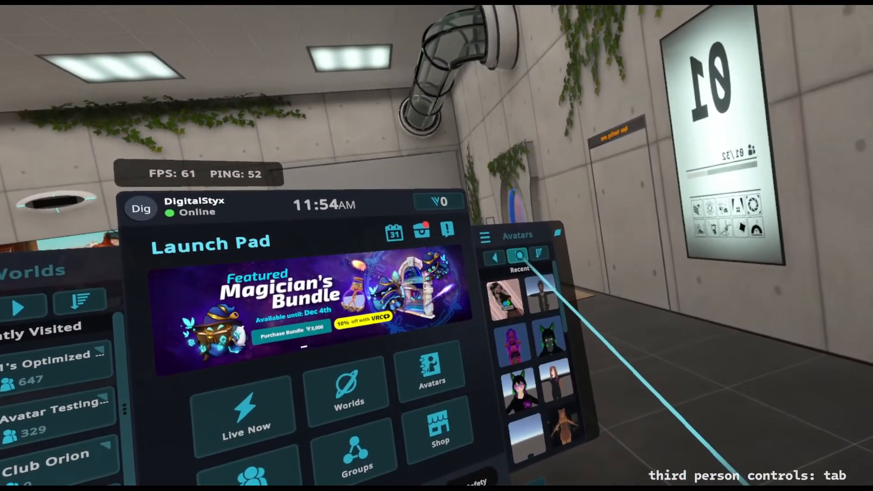
click(521, 249)
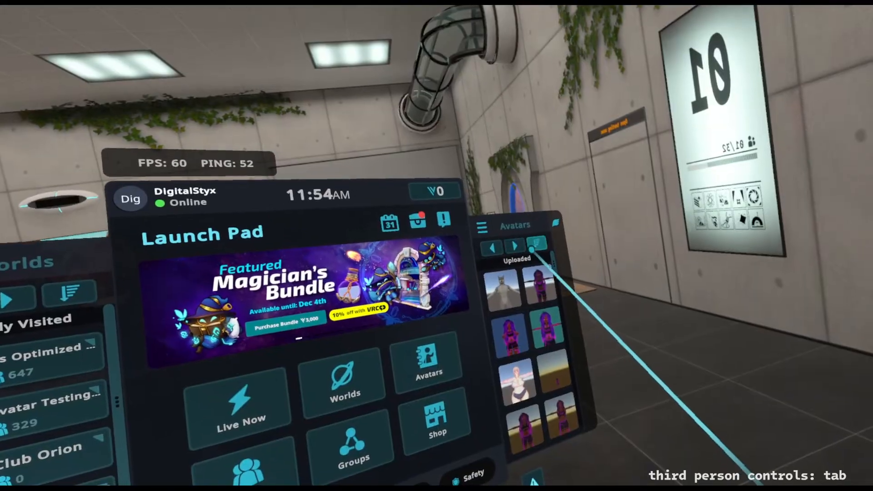
scroll(523, 313, down, 10)
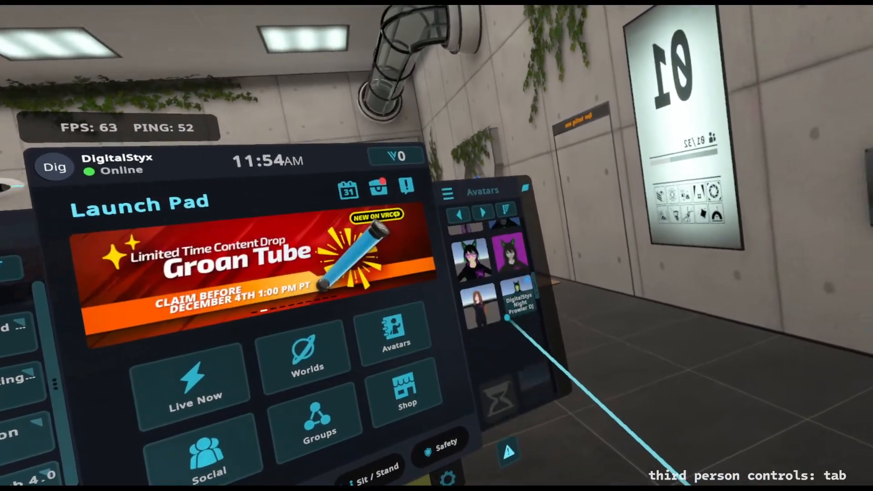
scroll(507, 317, down, 10)
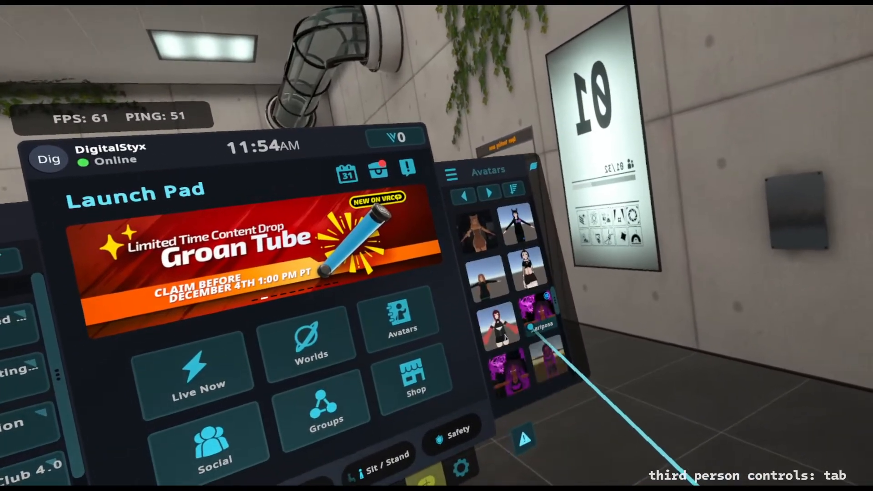
scroll(531, 326, down, 10)
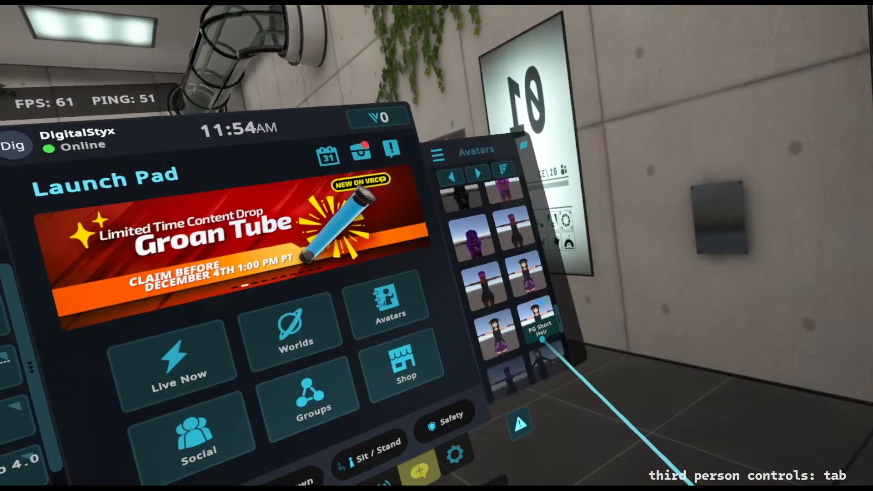
scroll(542, 339, down, 10)
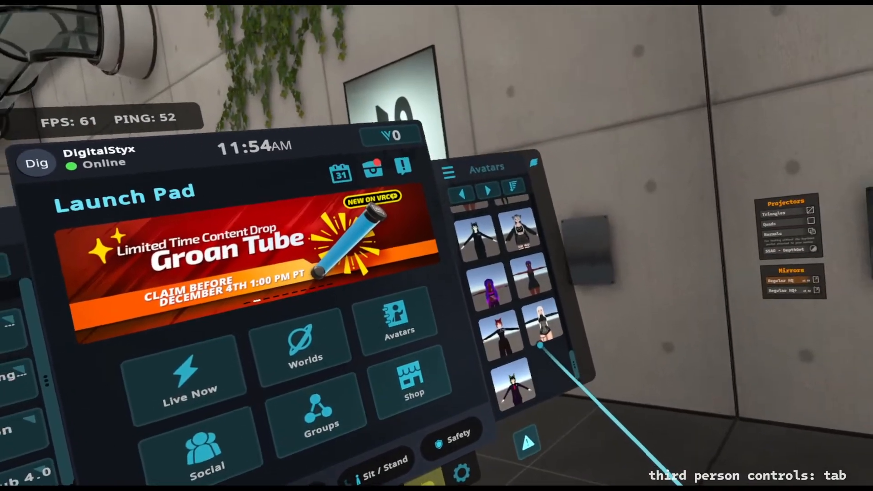
scroll(540, 346, up, 10)
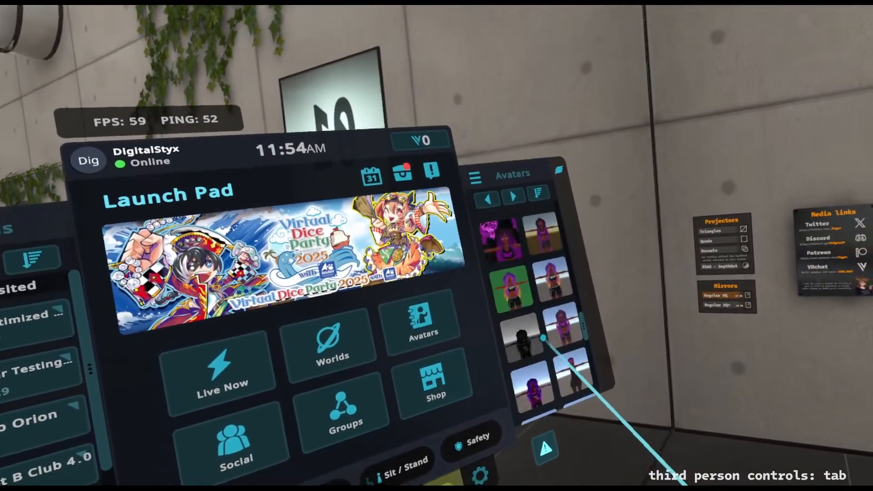
scroll(543, 338, up, 10)
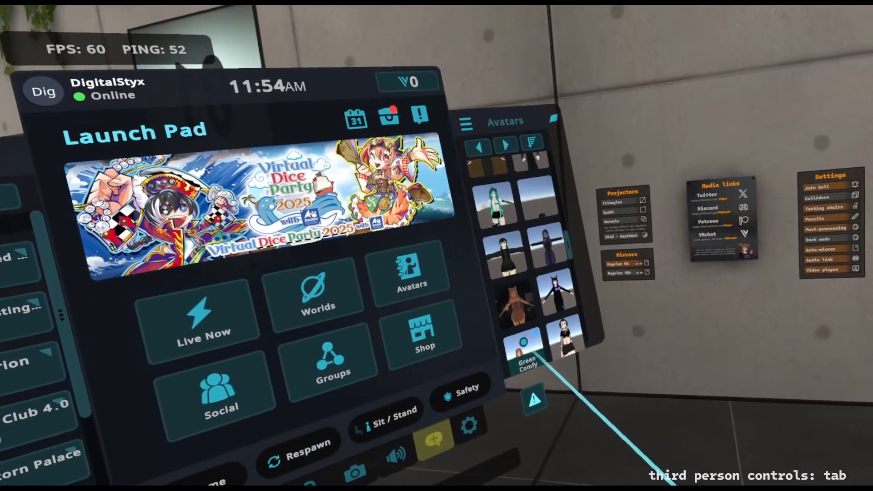
click(537, 353)
key(Escape)
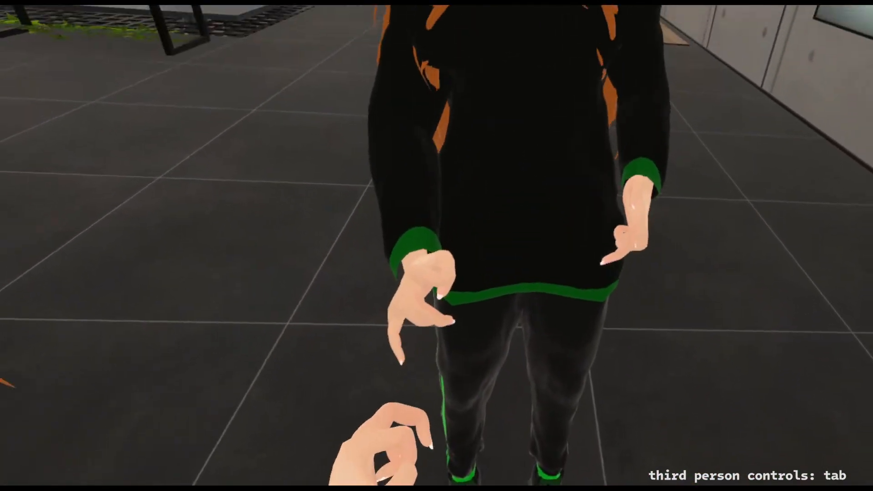
key(Escape)
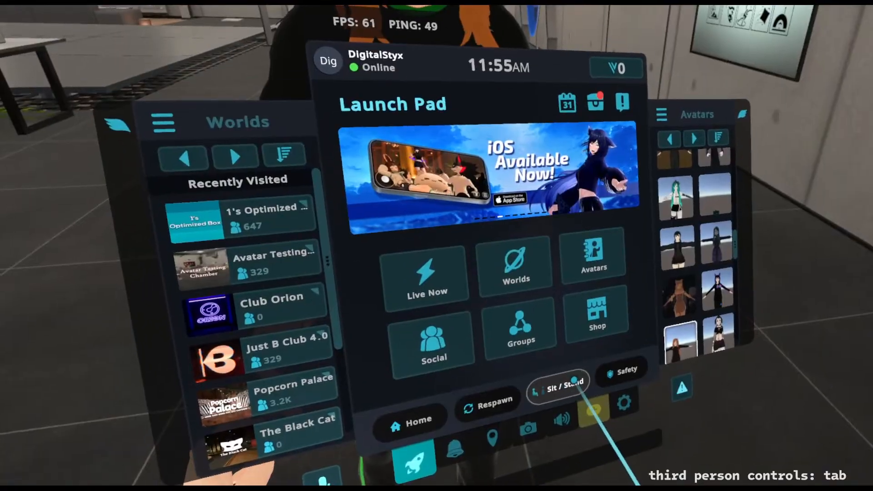
key(Escape)
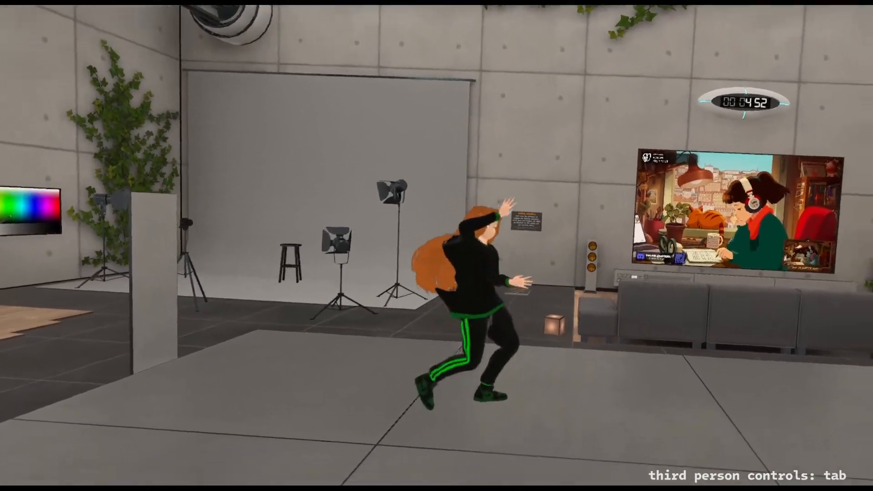
key(Escape)
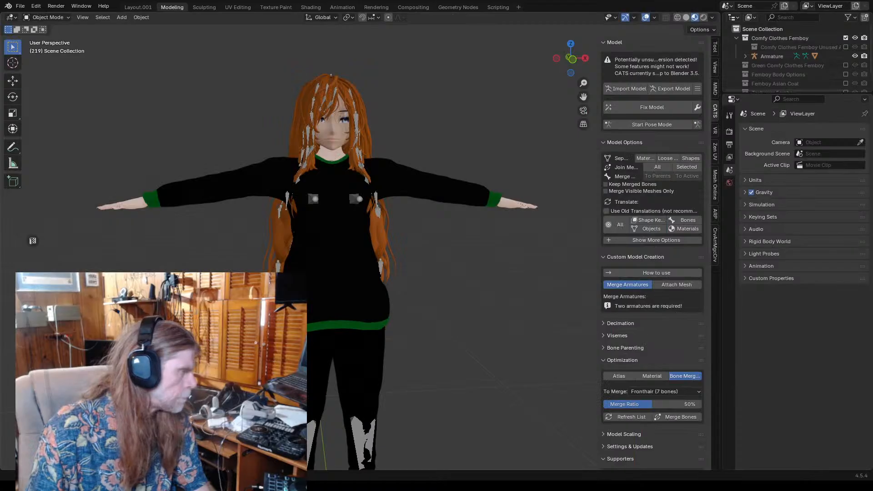
- Switch to Blender, select the avatar's body mesh and filter its shape keys by "hair"
scroll(337, 273, down, 2)
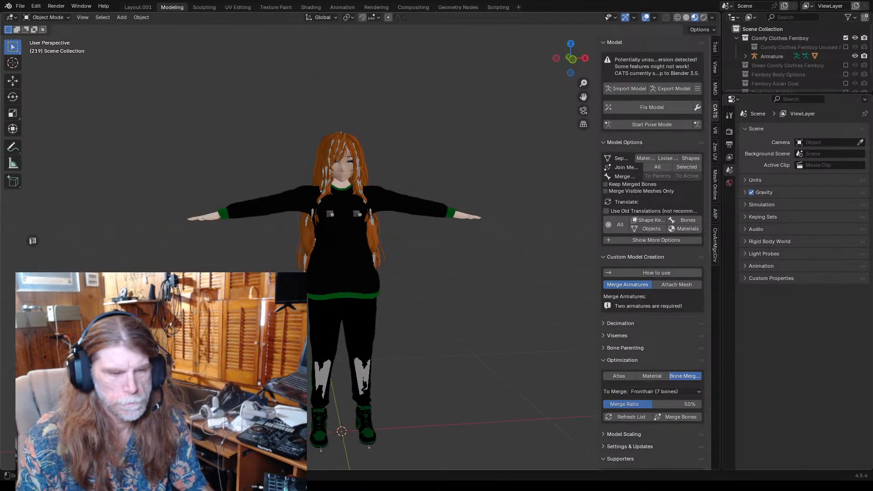
scroll(343, 223, up, 4)
click(343, 223)
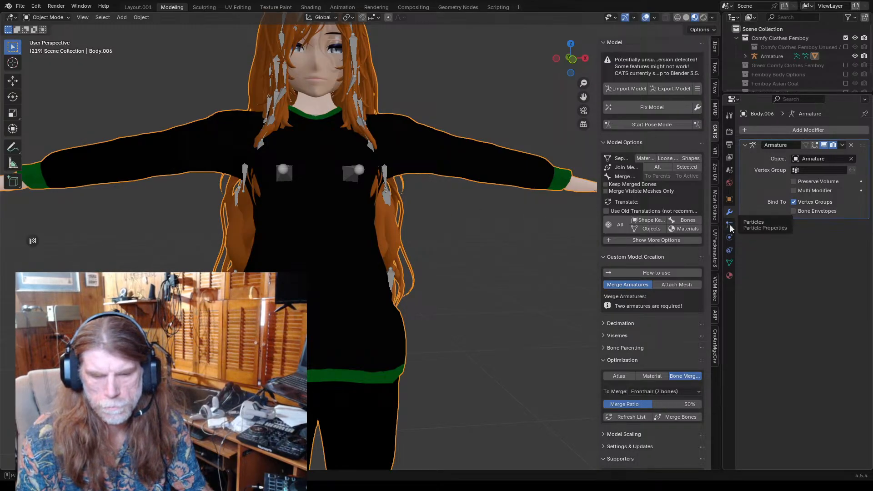
click(729, 263)
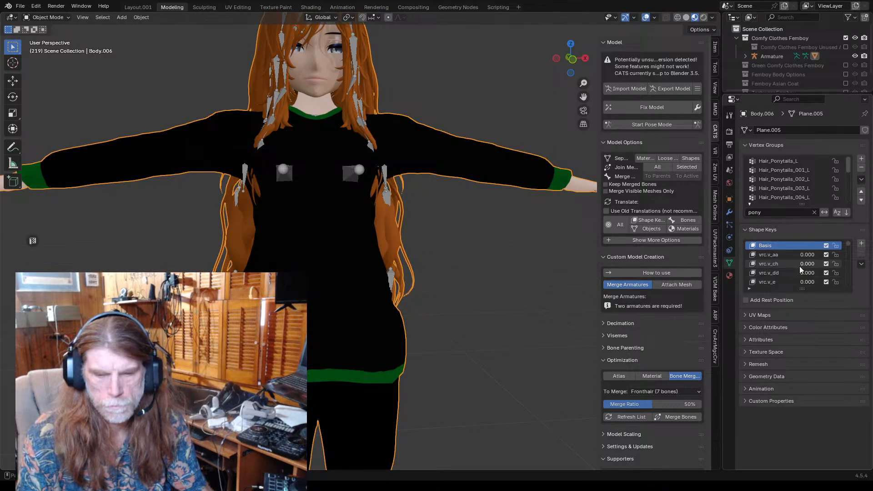
click(749, 289)
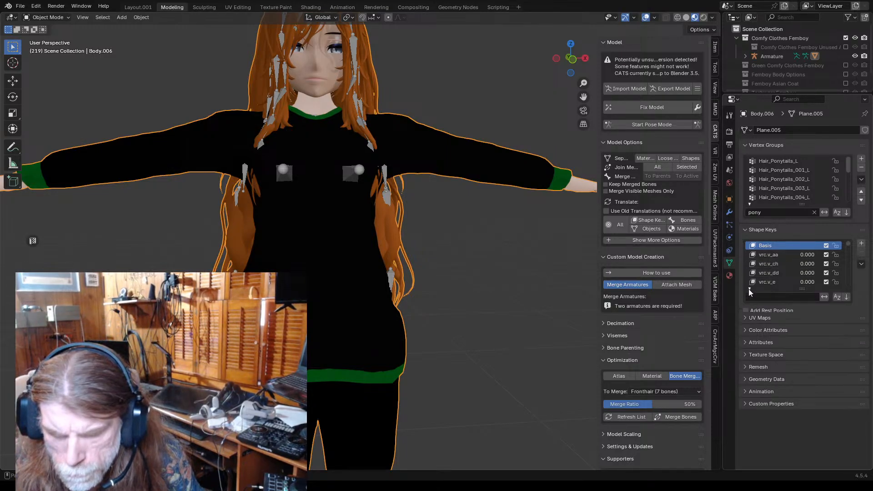
click(764, 296)
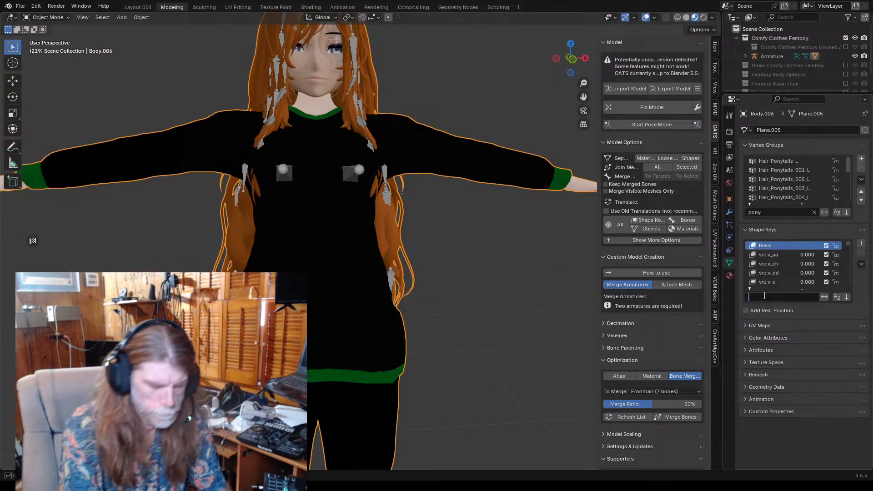
text(hai)
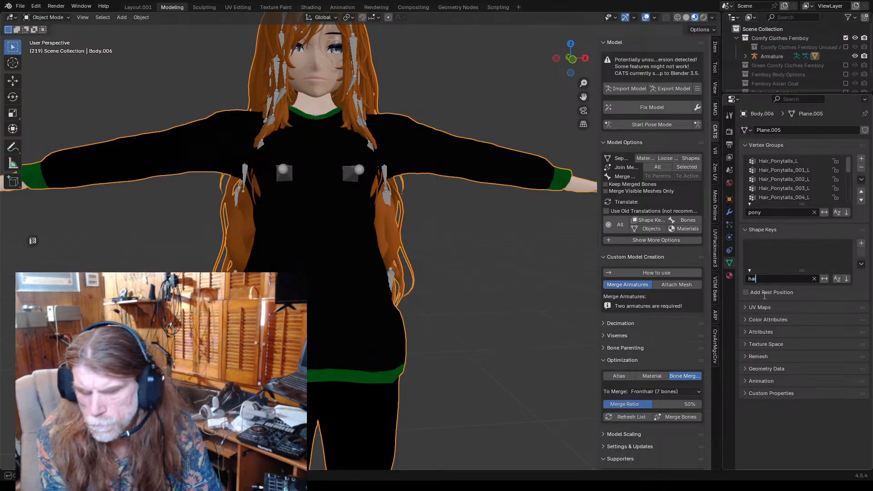
text(r)
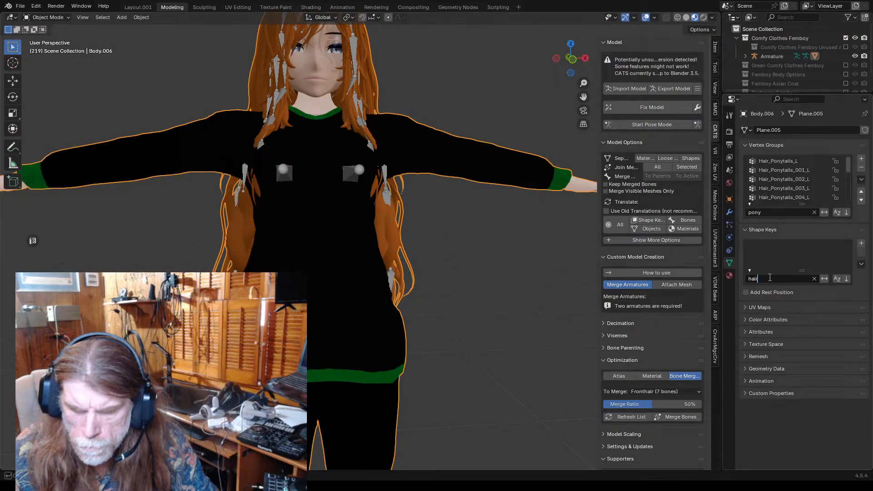
- Clear the shape key name filter and collapse the Shape Keys section
key(BackSpace)
key(BackSpace)
key(BackSpace)
key(BackSpace)
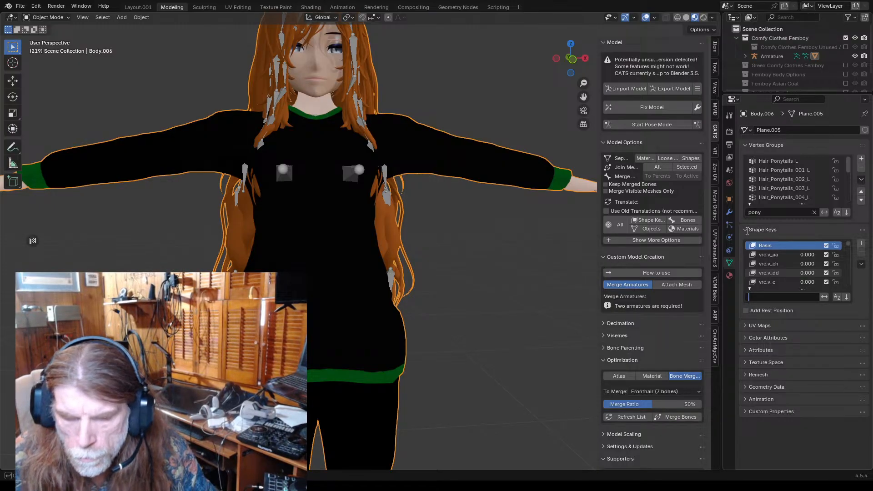
click(747, 229)
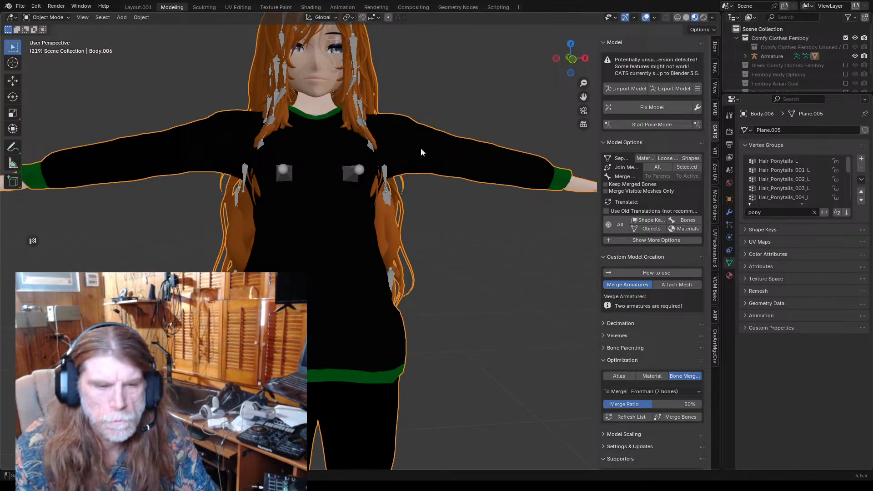
- Remove the "pony" name filter from the body mesh's vertex groups list
click(766, 212)
key(BackSpace)
key(BackSpace)
key(BackSpace)
key(BackSpace)
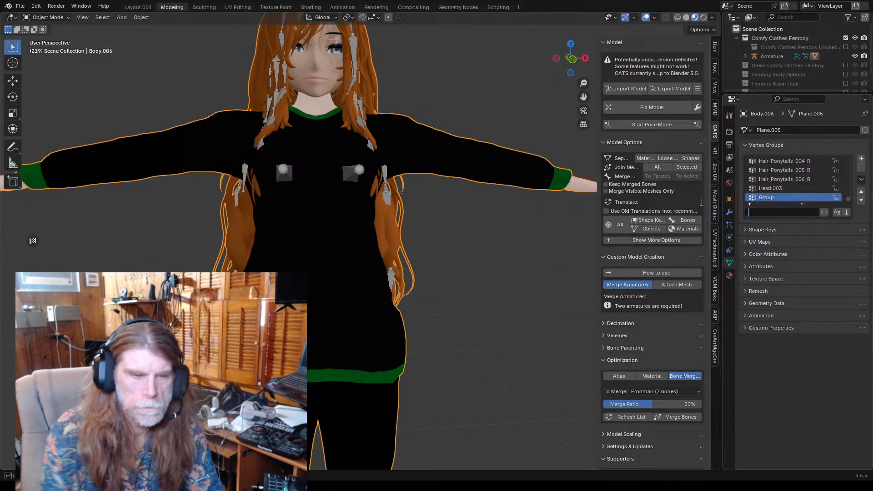
scroll(430, 167, down, 6)
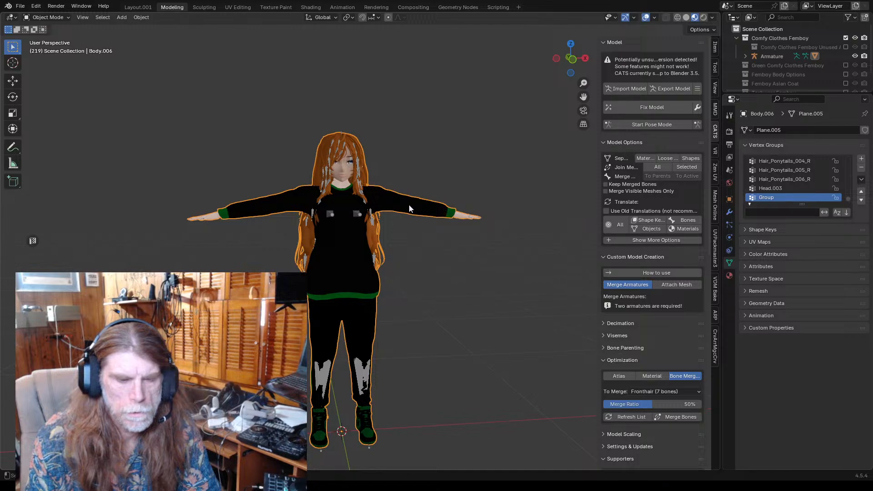
scroll(483, 191, up, 4)
scroll(492, 101, down, 2)
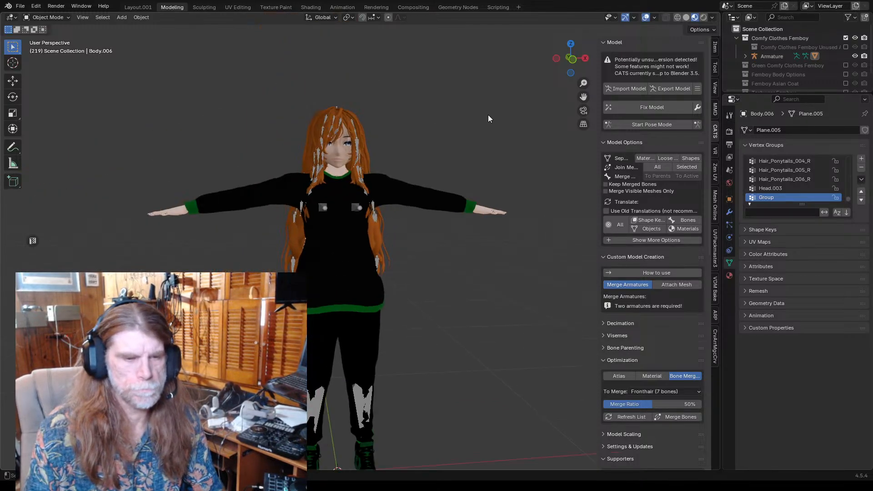
- Separate the whole avatar body mesh into individual objects by material and return to Object Mode
click(405, 191)
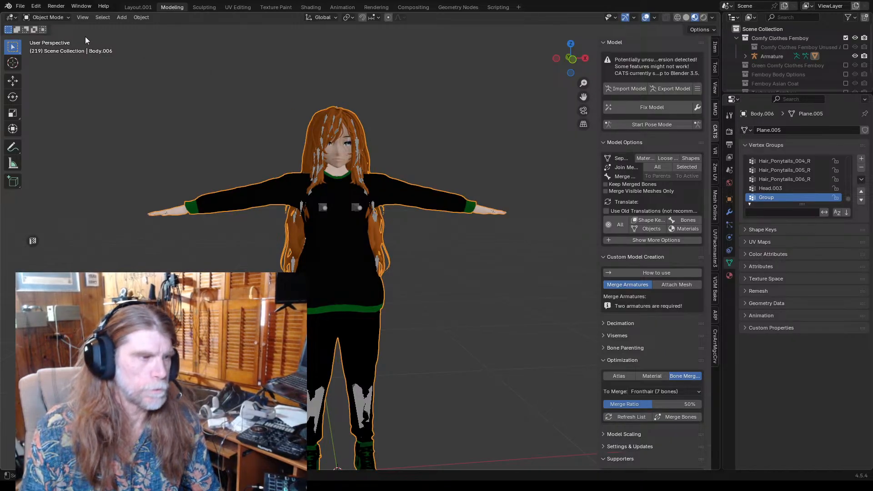
click(48, 18)
click(50, 38)
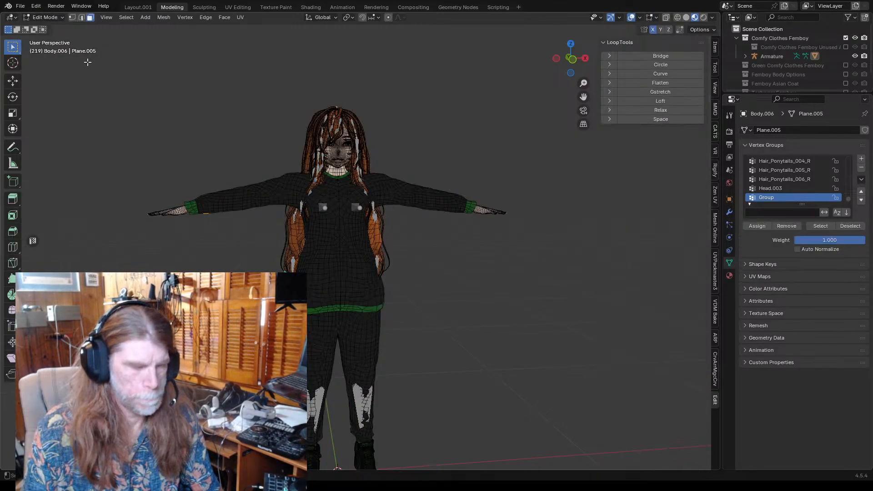
key(a)
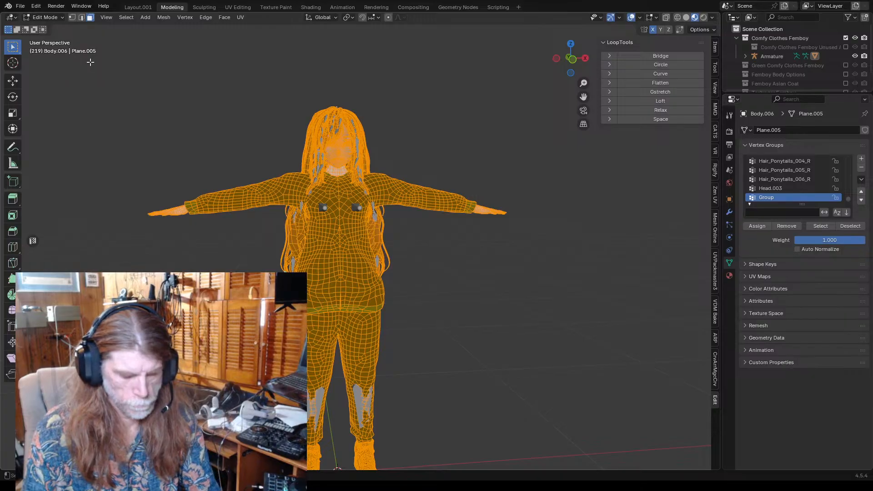
key(p)
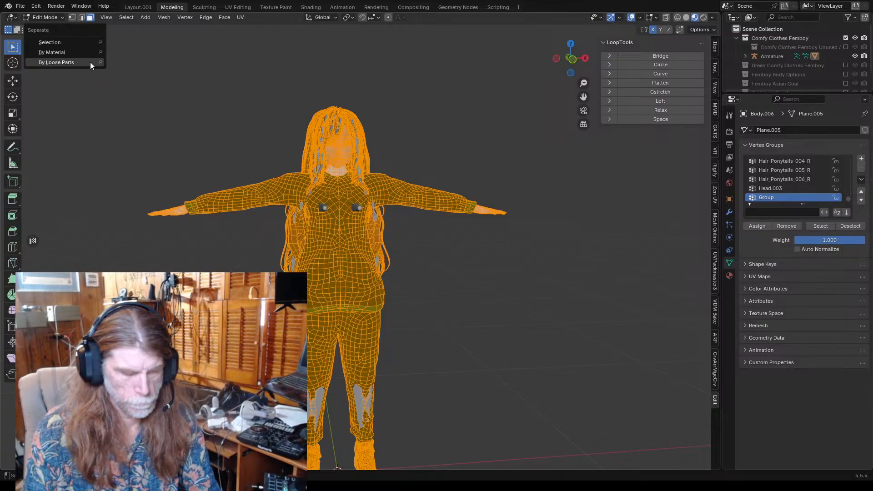
click(52, 52)
scroll(288, 147, up, 4)
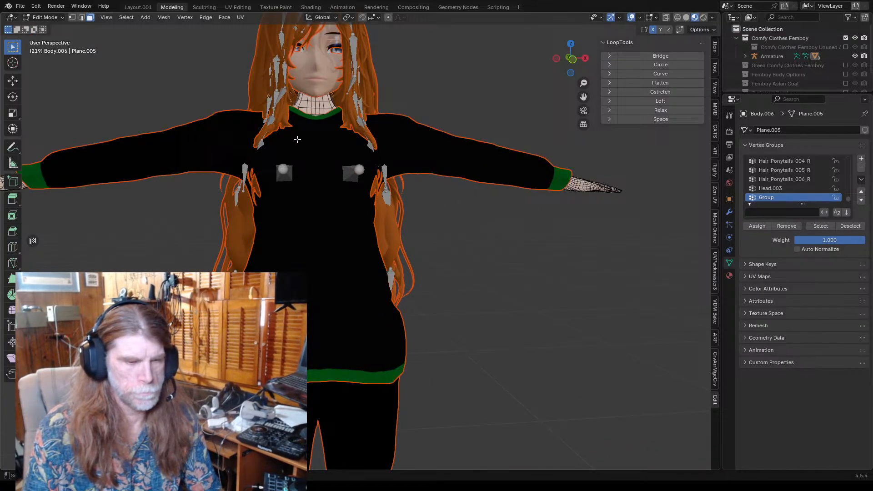
click(44, 17)
click(56, 30)
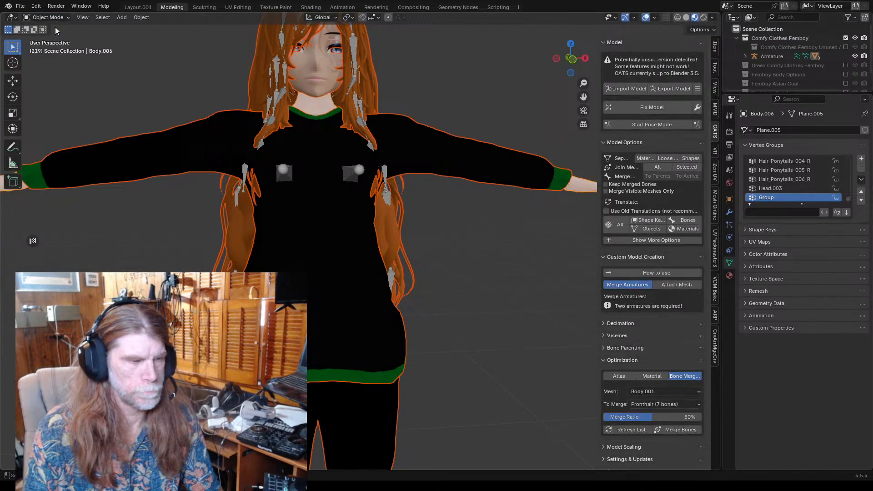
- Select the separated black sweater mesh and filter its vertex groups by "hair"
click(318, 216)
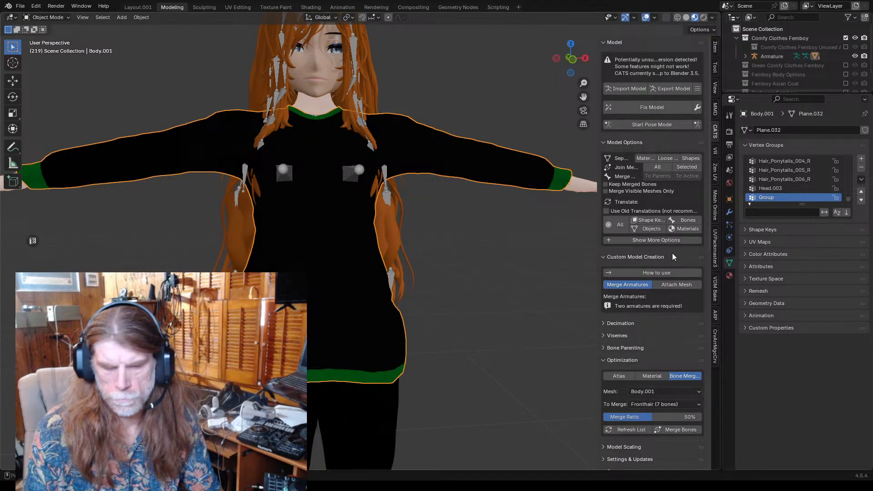
click(758, 211)
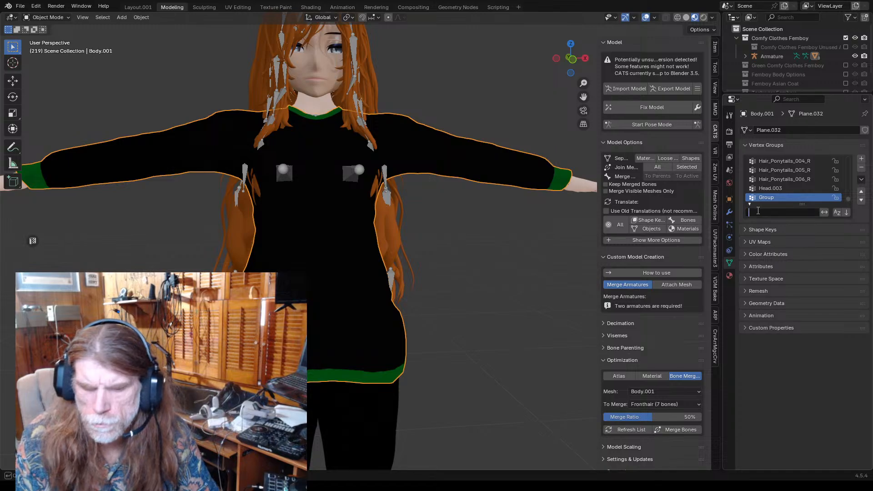
text(hair)
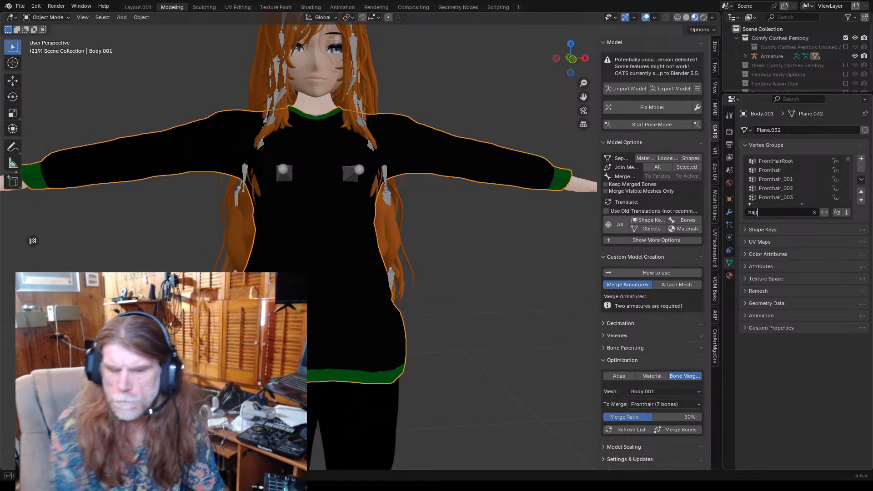
- Delete the sweater mesh's FrontHairRoot vertex group and the groups Fronthair through Fronthair_005
click(767, 161)
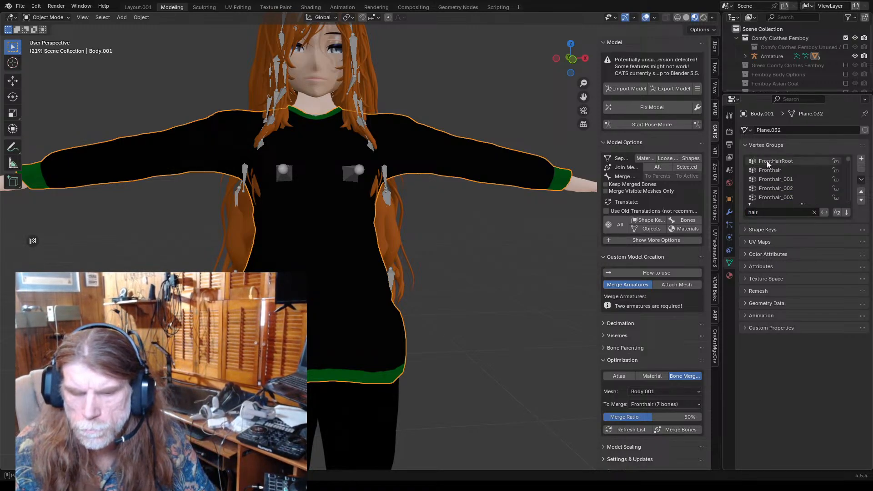
click(768, 162)
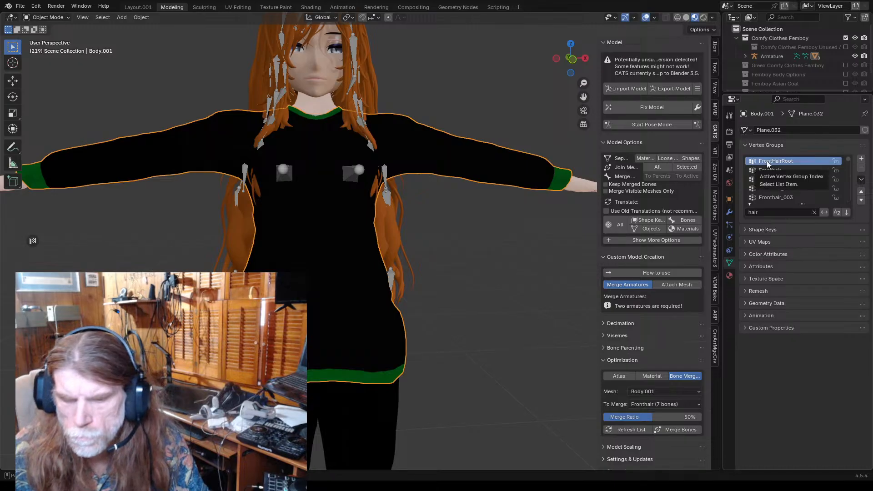
click(862, 169)
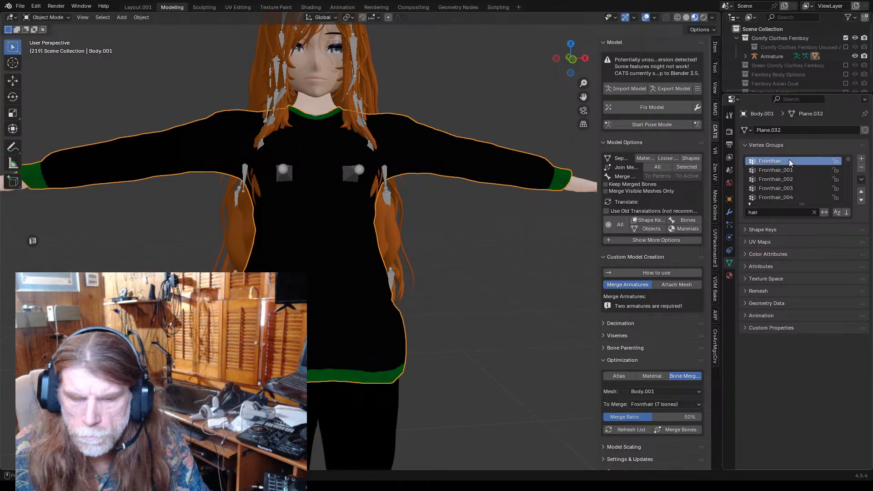
click(862, 168)
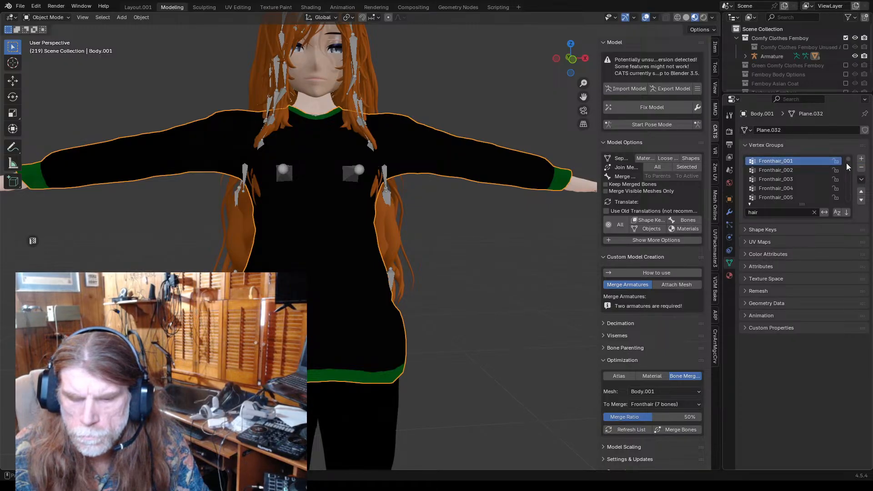
click(862, 169)
click(862, 168)
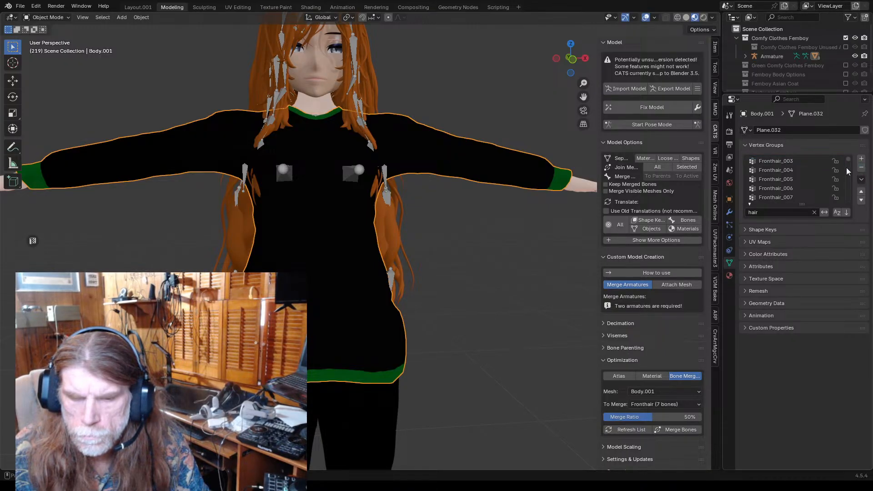
click(862, 169)
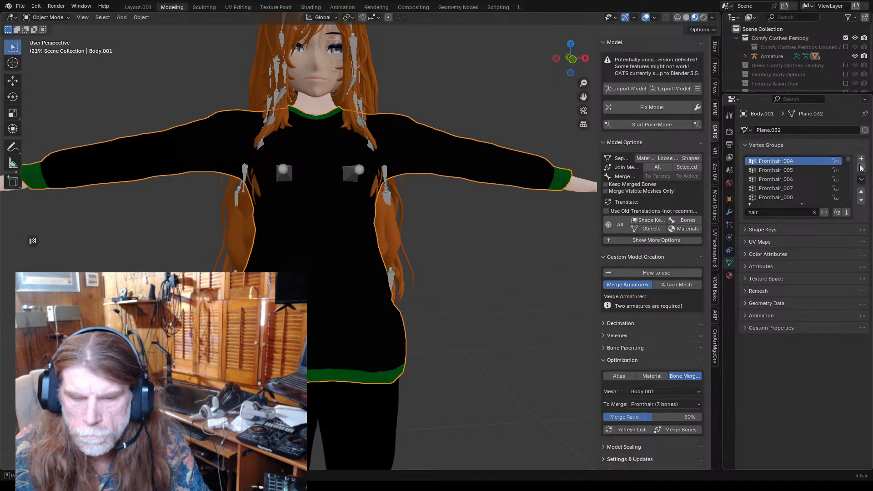
click(862, 168)
click(790, 163)
click(862, 168)
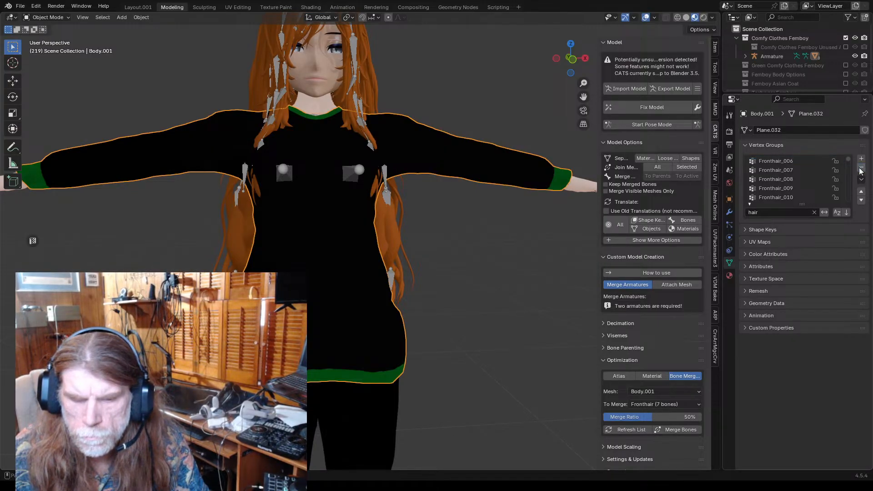
- Delete the sweater mesh's vertex groups Fronthair_006 through Fronthair_014
click(778, 163)
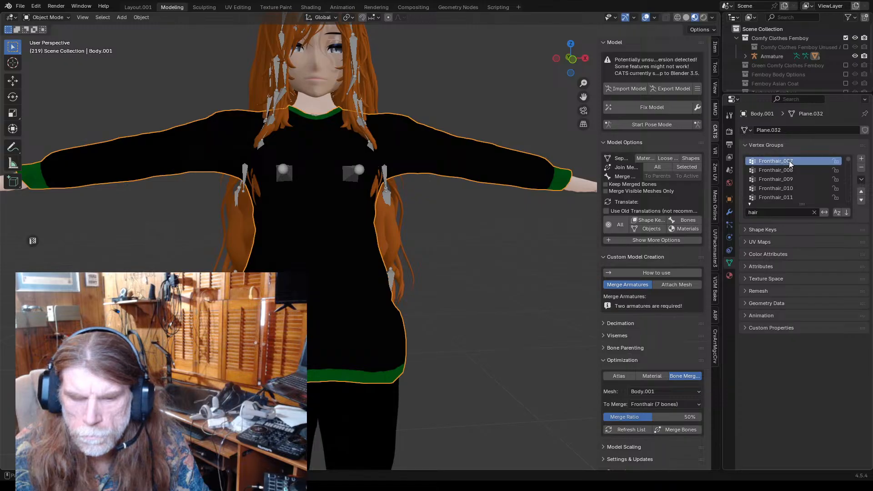
click(862, 168)
click(861, 169)
click(802, 164)
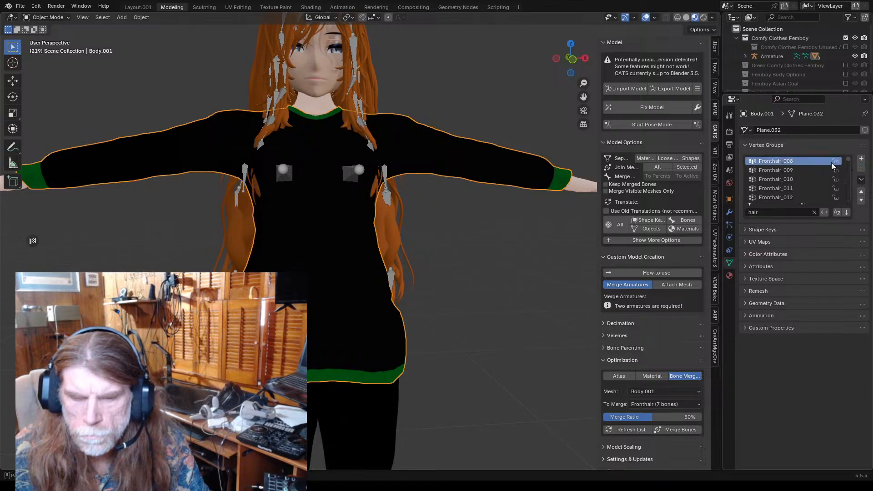
click(862, 168)
click(787, 162)
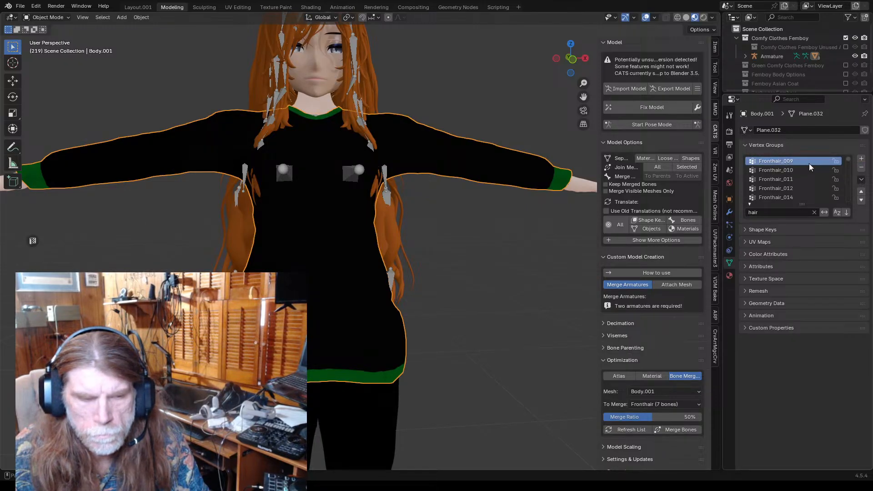
click(861, 168)
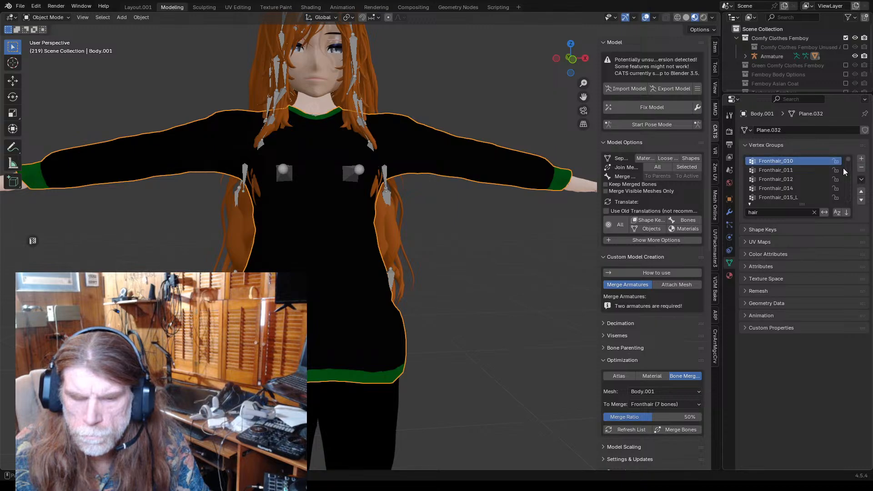
click(862, 168)
click(787, 162)
click(862, 168)
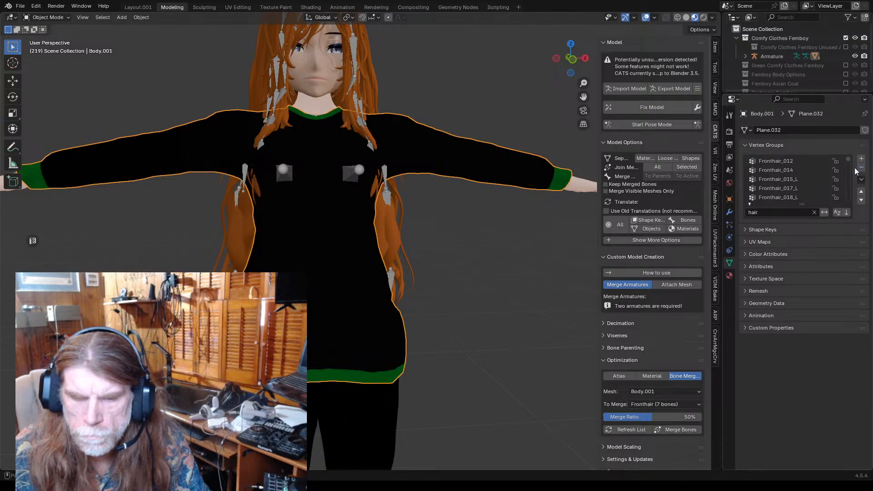
click(787, 161)
click(861, 168)
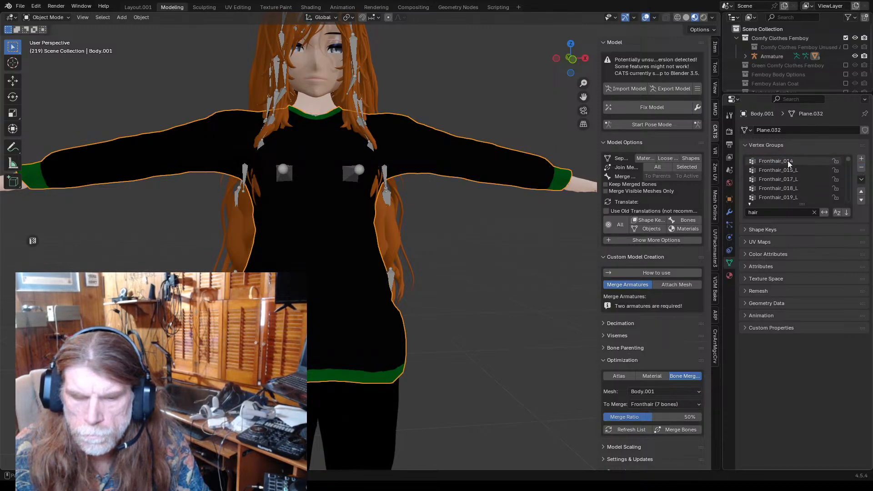
click(788, 161)
click(861, 168)
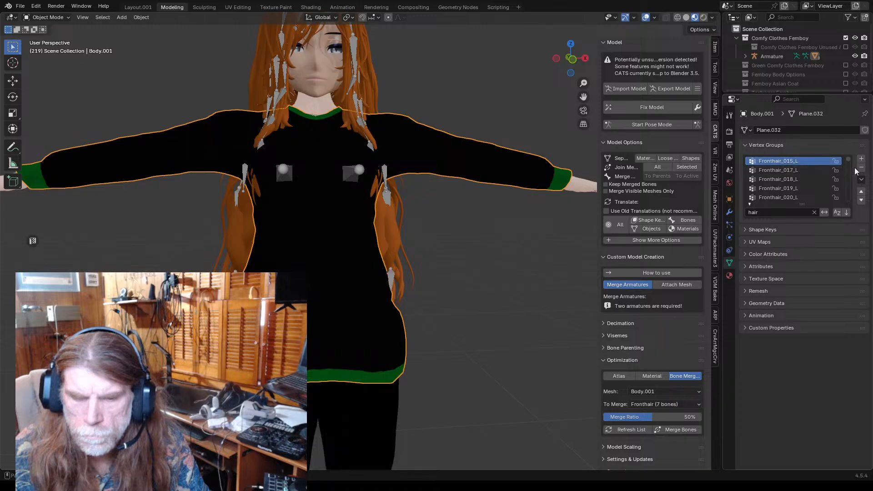
- Delete the sweater mesh's left-side vertex groups Fronthair_015_L through Fronthair_024_L
click(862, 168)
click(790, 162)
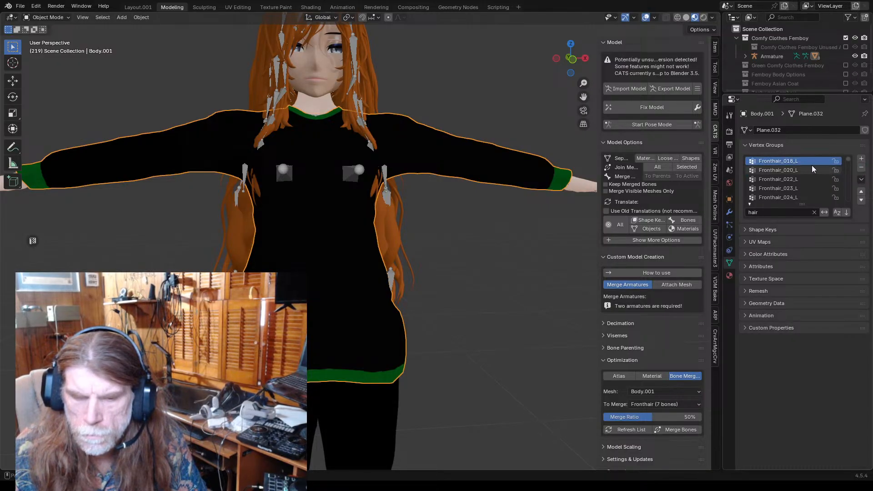
click(813, 169)
click(859, 170)
click(789, 169)
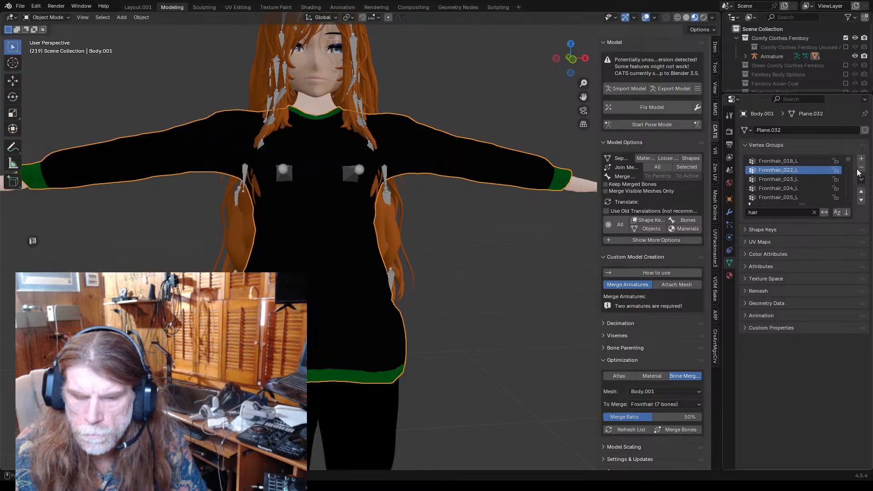
click(861, 169)
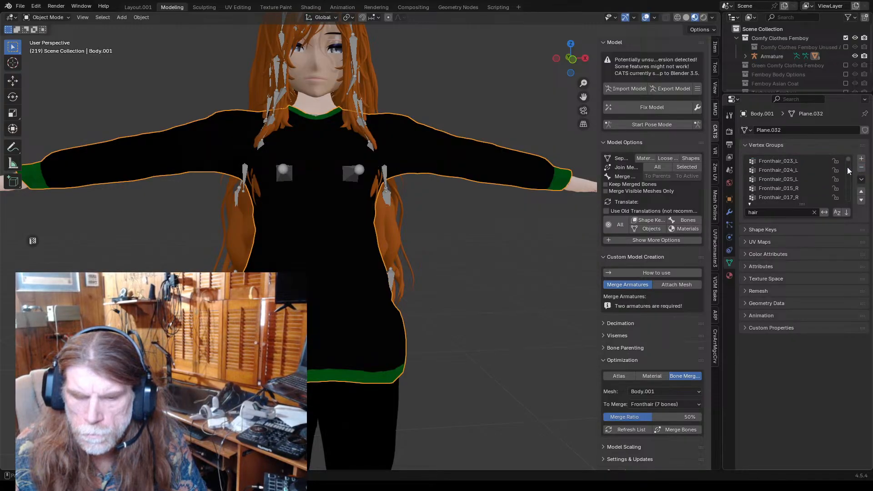
click(839, 170)
click(862, 168)
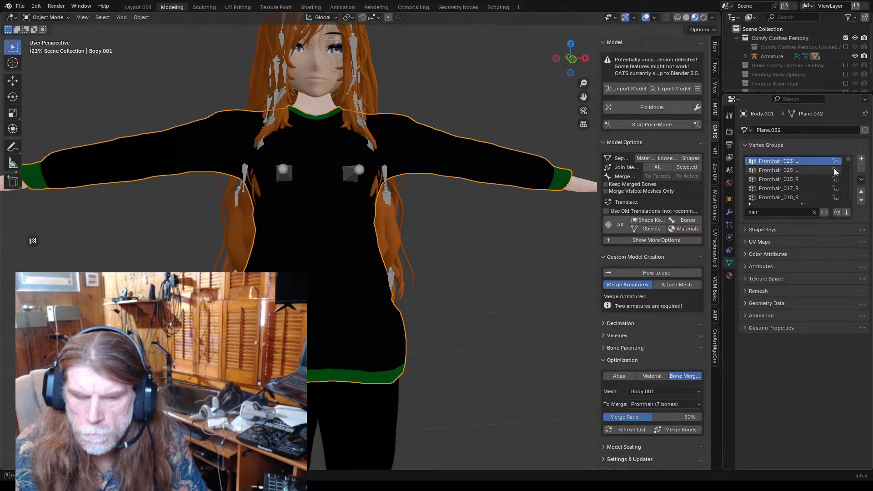
click(861, 168)
- Delete the sweater mesh's right-side vertex groups Fronthair_015_R through Fronthair_025_R, along with Fronthair_025_L
click(835, 170)
click(861, 168)
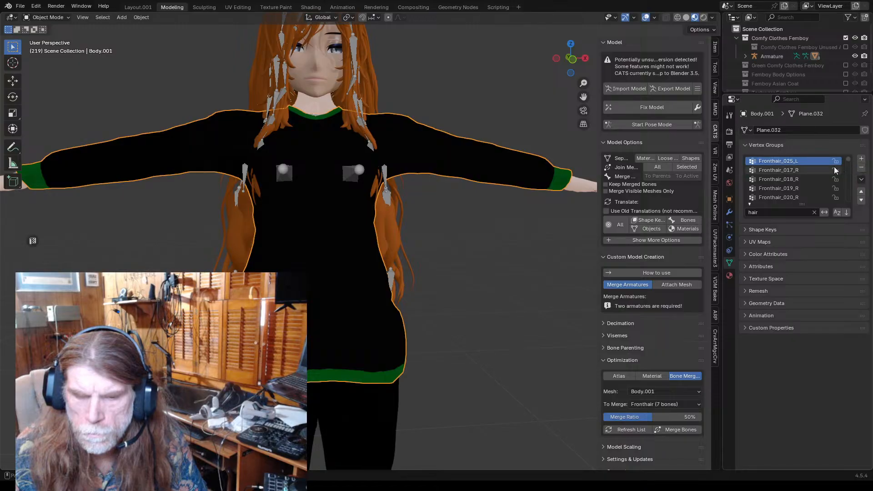
click(815, 170)
click(862, 167)
click(792, 171)
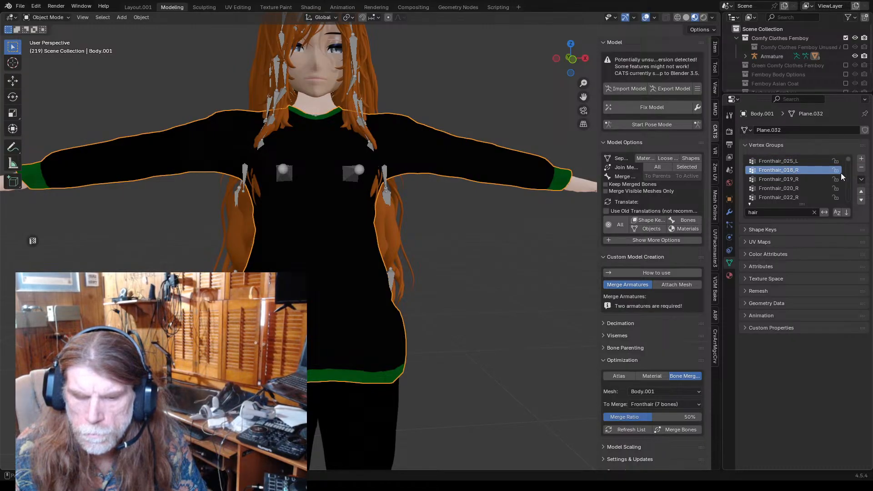
click(861, 168)
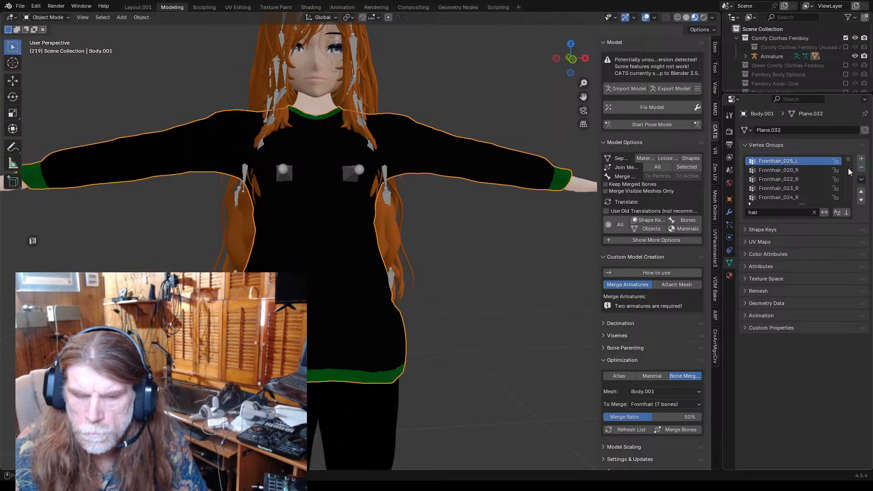
click(802, 171)
click(831, 171)
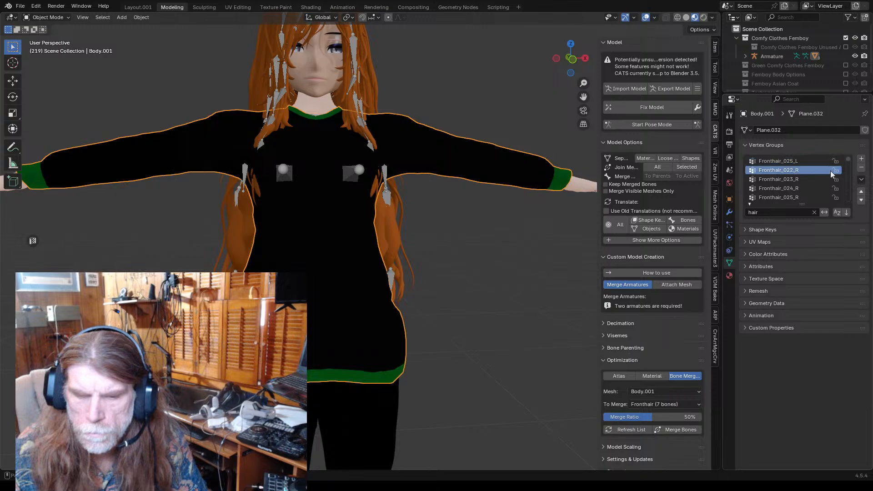
click(861, 167)
click(861, 168)
click(789, 170)
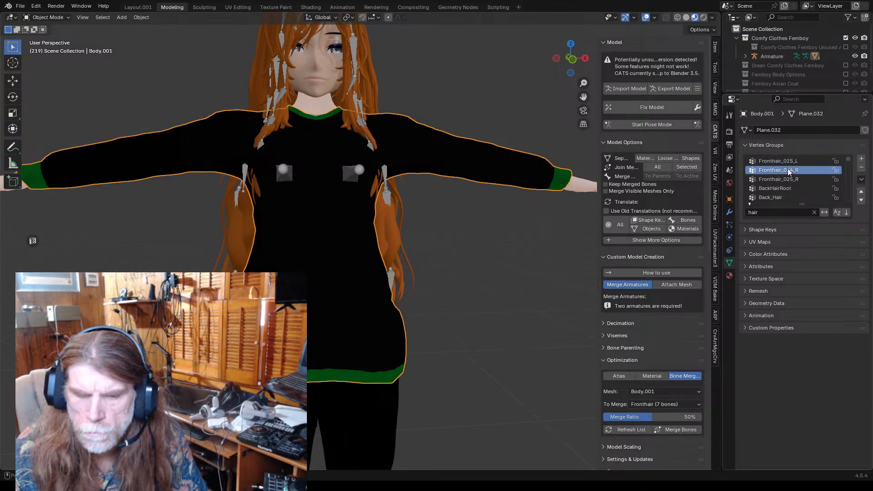
click(861, 168)
click(789, 171)
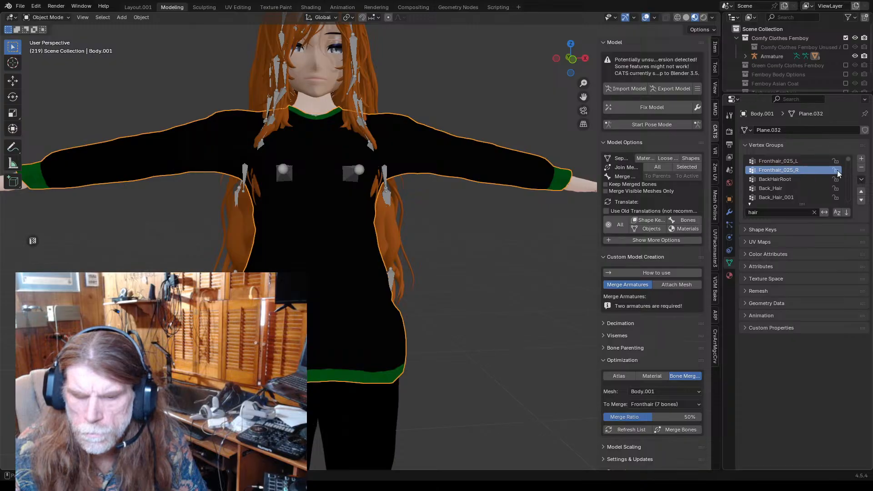
click(862, 168)
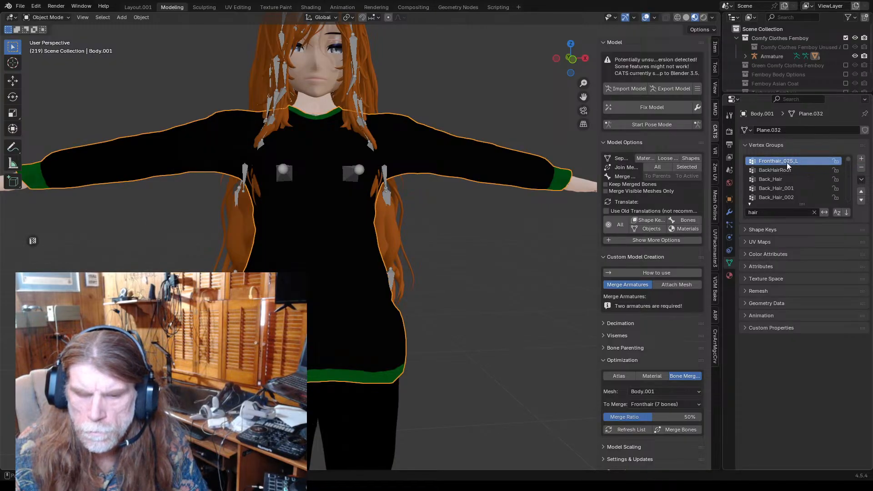
click(793, 164)
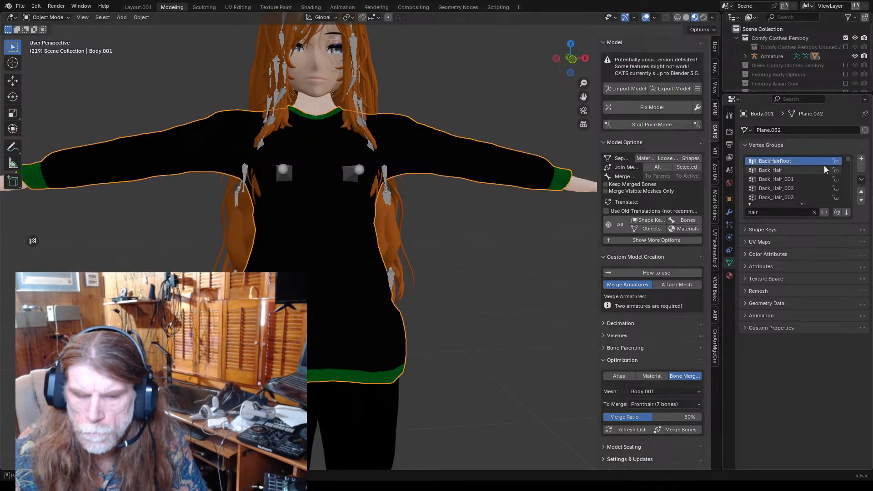
- Delete the sweater mesh's BackHairRoot vertex group and the groups Back_Hair through Back_Hair_005
click(861, 168)
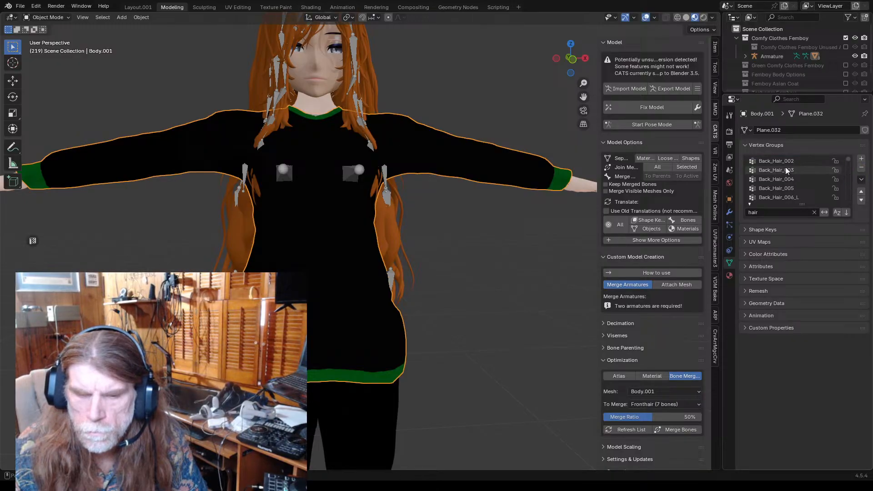
click(786, 170)
click(789, 162)
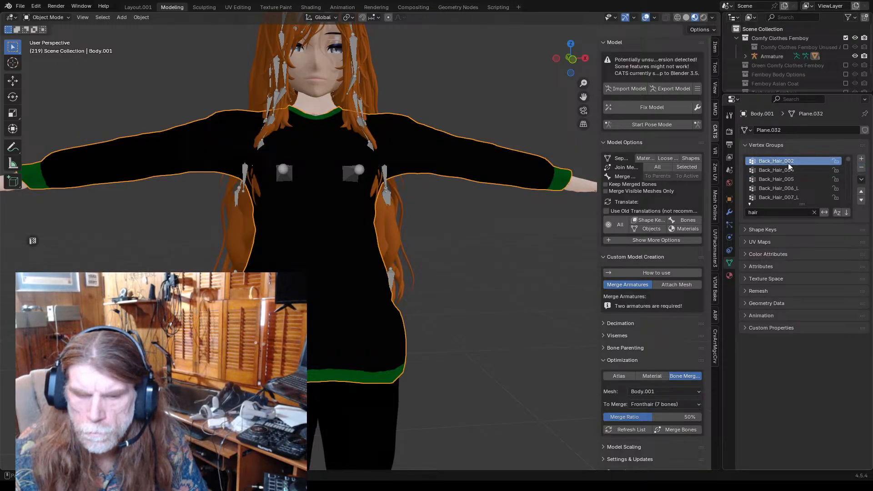
click(861, 168)
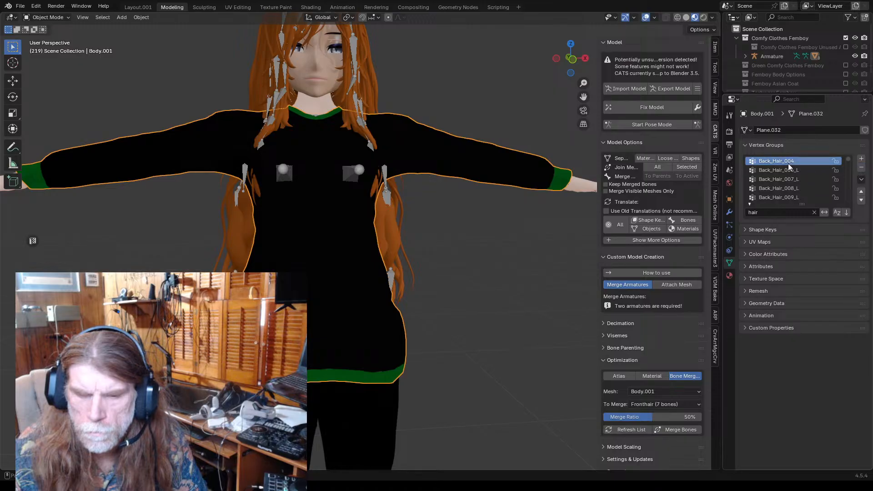
click(860, 168)
- Delete the sweater mesh's left-side vertex groups Back_Hair_007_L through Back_Hair_014_L
click(835, 170)
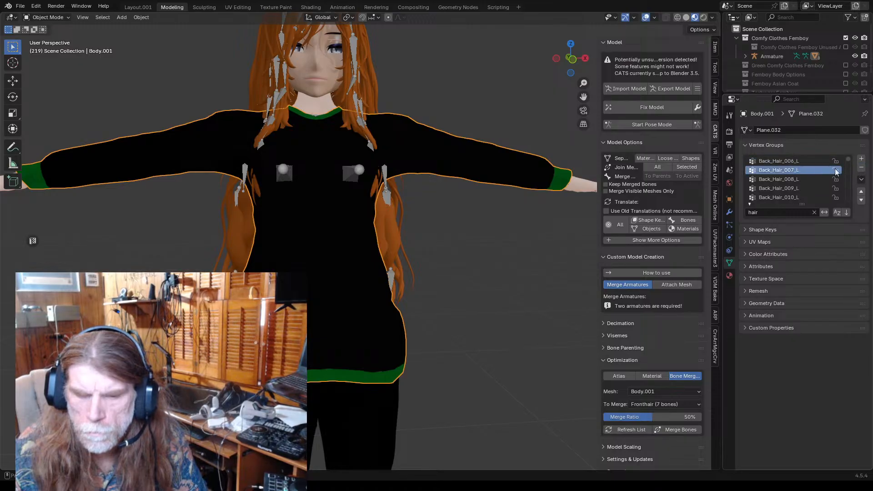
click(862, 168)
click(796, 170)
click(861, 169)
click(807, 172)
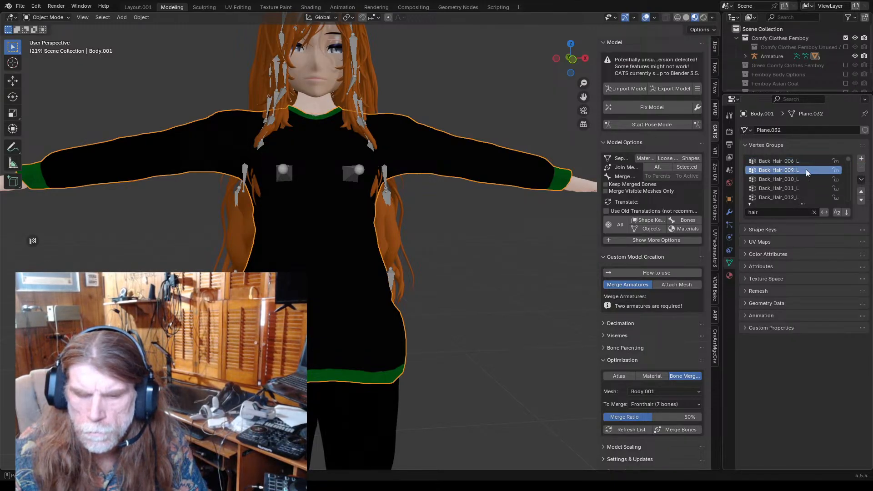
click(862, 168)
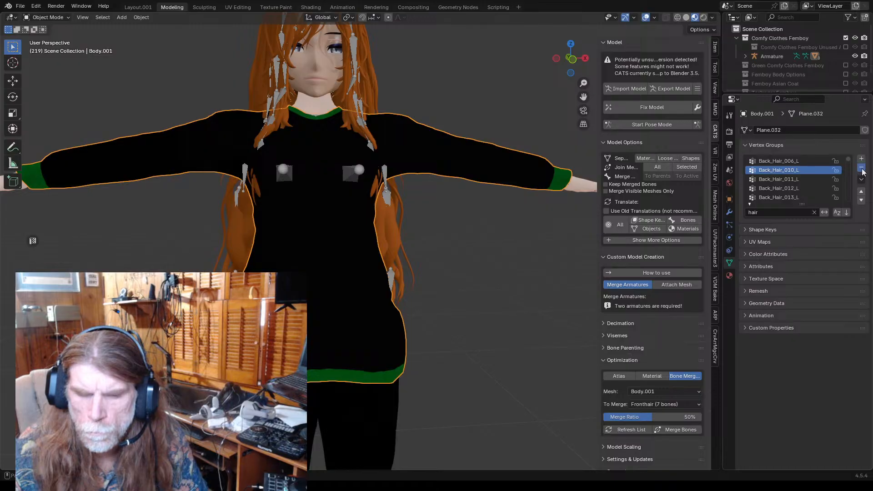
click(862, 168)
click(795, 170)
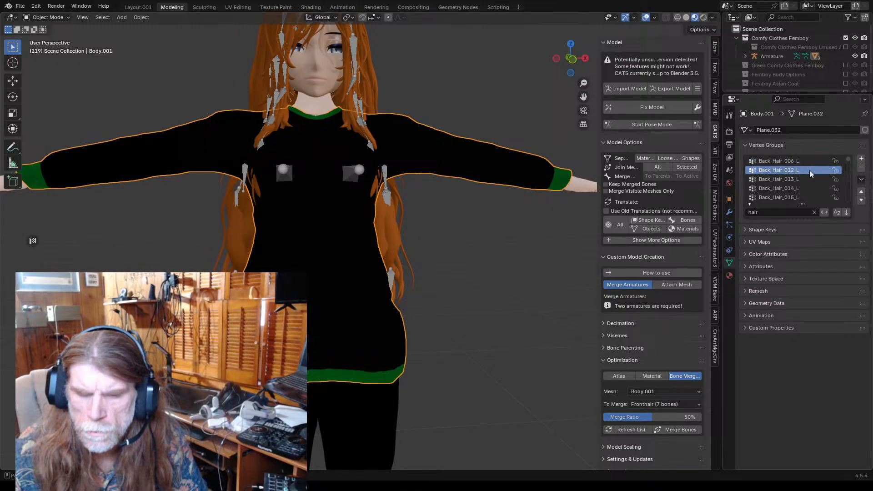
click(861, 168)
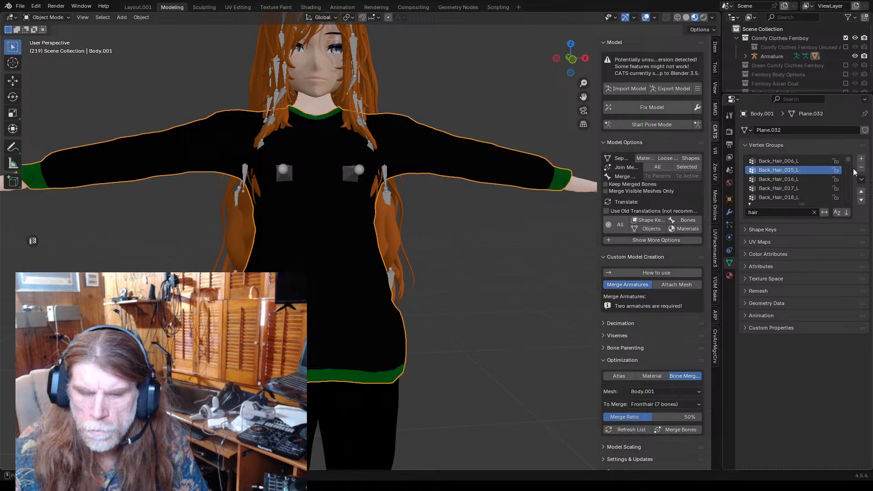
- Delete the sweater mesh's vertex groups Back_Hair_015_L through Back_Hair_021_L, along with Back_Hair_006_L
click(815, 171)
click(862, 168)
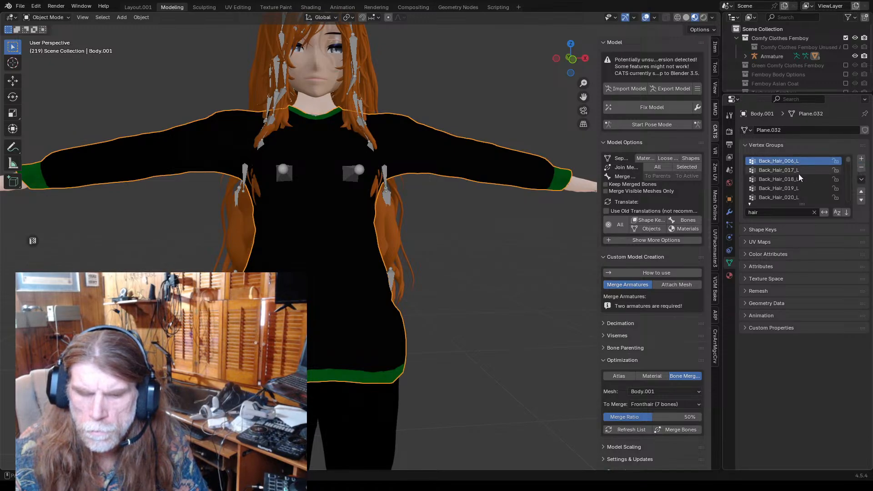
click(797, 171)
click(861, 168)
click(803, 172)
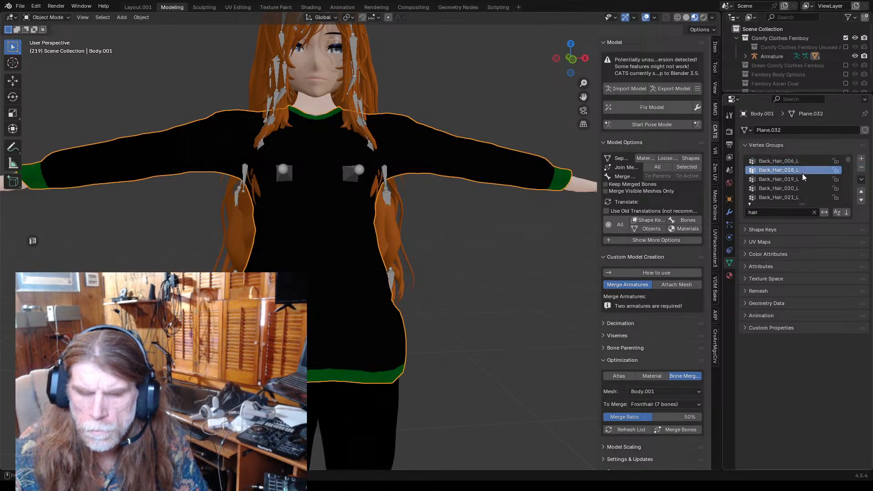
click(861, 167)
click(805, 179)
click(861, 168)
click(861, 168)
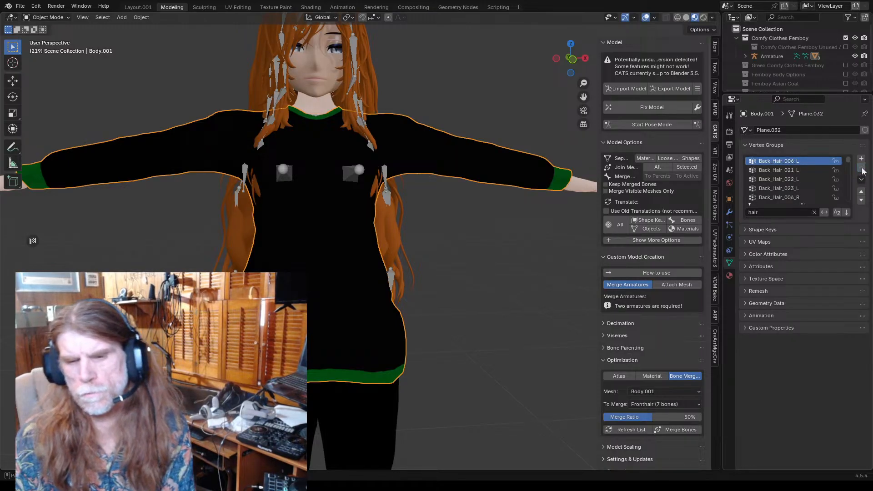
click(801, 161)
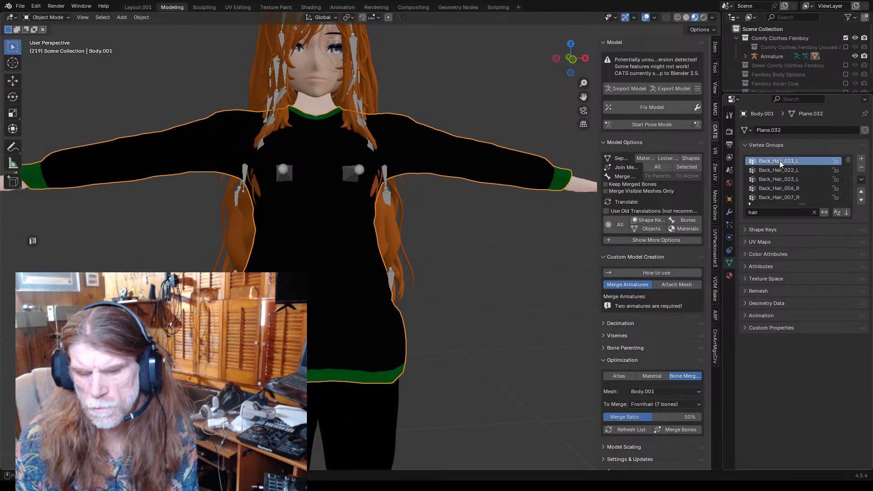
click(862, 168)
- Delete the sweater mesh's vertex groups Back_Hair_022_L, Back_Hair_023_L and Back_Hair_006_R through Back_Hair_012_R
click(795, 198)
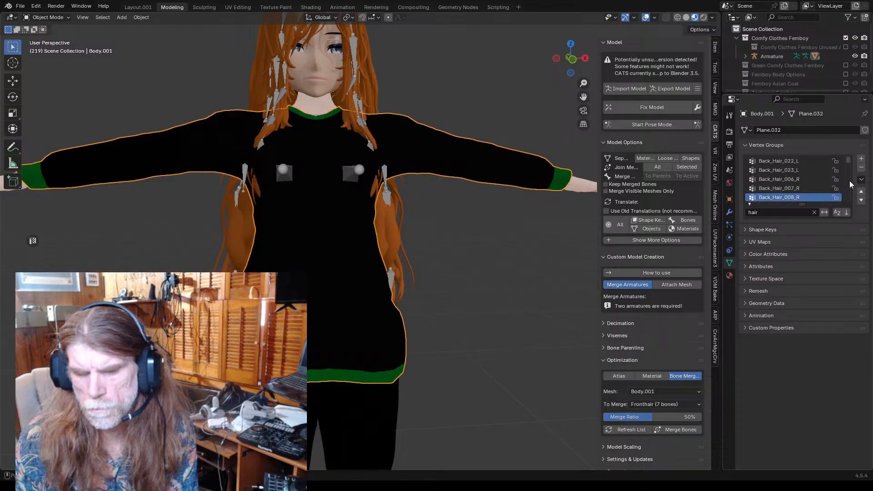
click(861, 168)
click(862, 168)
click(862, 168)
click(862, 168)
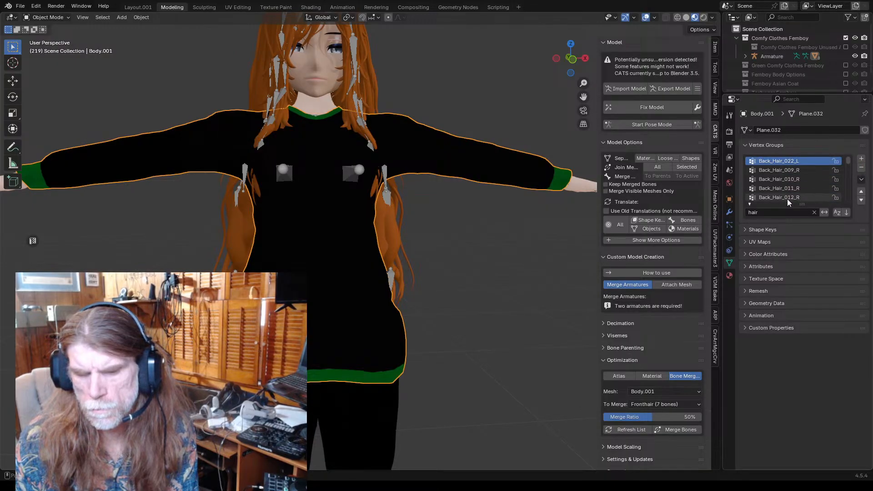
click(789, 199)
click(863, 170)
click(863, 170)
click(863, 170)
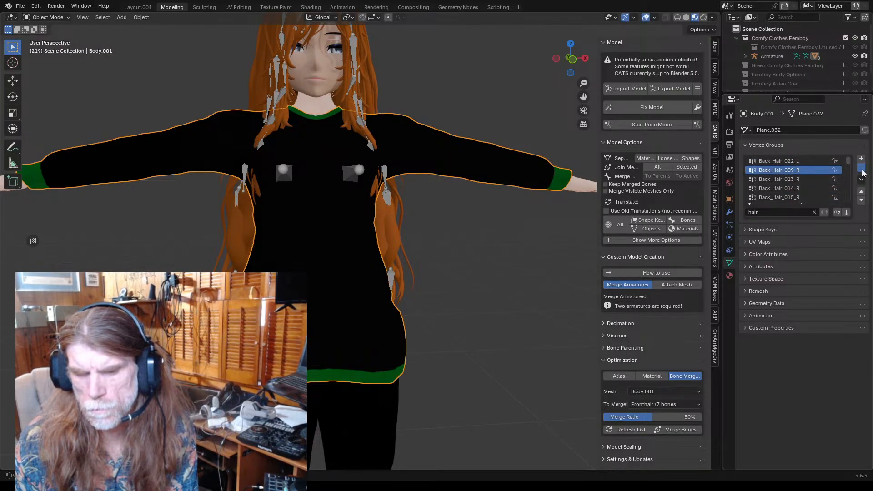
click(862, 170)
click(862, 170)
- Delete the sweater mesh's vertex groups Back_Hair_013_R through Back_Hair_017_R and Back_Hair_019_R through Back_Hair_022_R
click(794, 197)
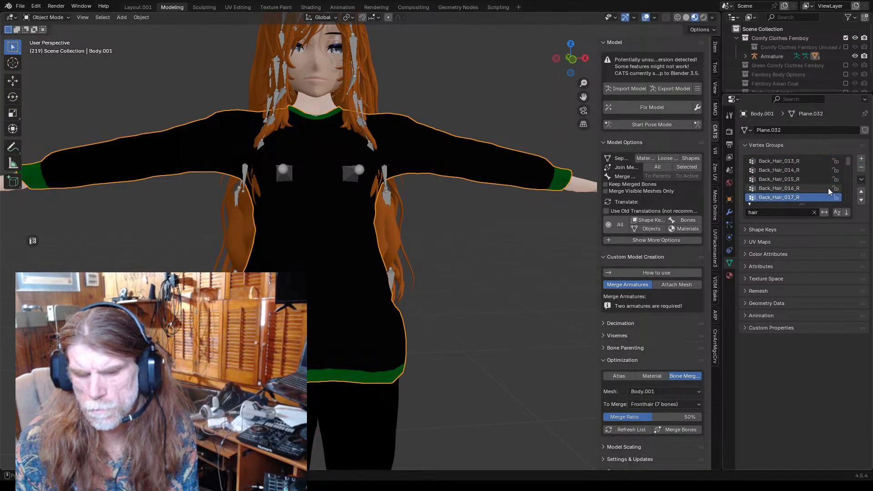
click(862, 167)
click(862, 168)
click(862, 168)
click(862, 168)
click(862, 168)
click(800, 198)
click(862, 167)
click(862, 168)
click(862, 168)
click(861, 168)
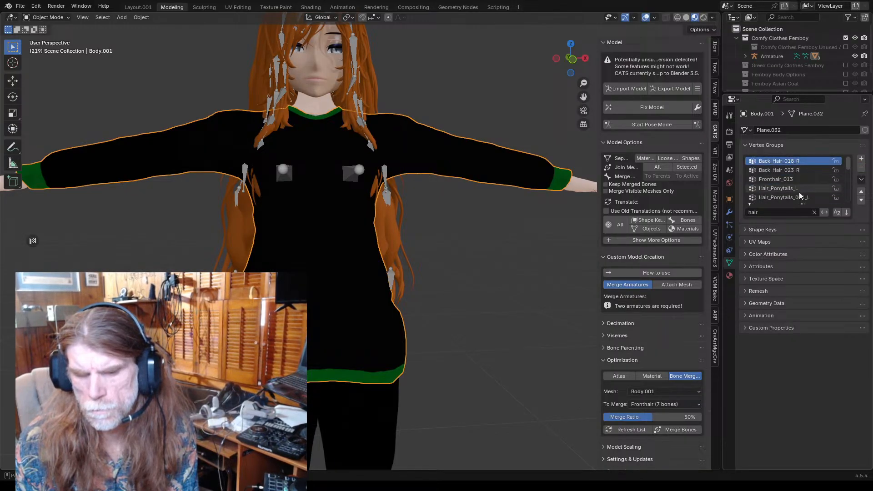
- Delete the sweater mesh's vertex groups Fronthair_013, Hair_Ponytails_L through Hair_Ponytails_006_L, and Hair_Ponytails_R
click(780, 198)
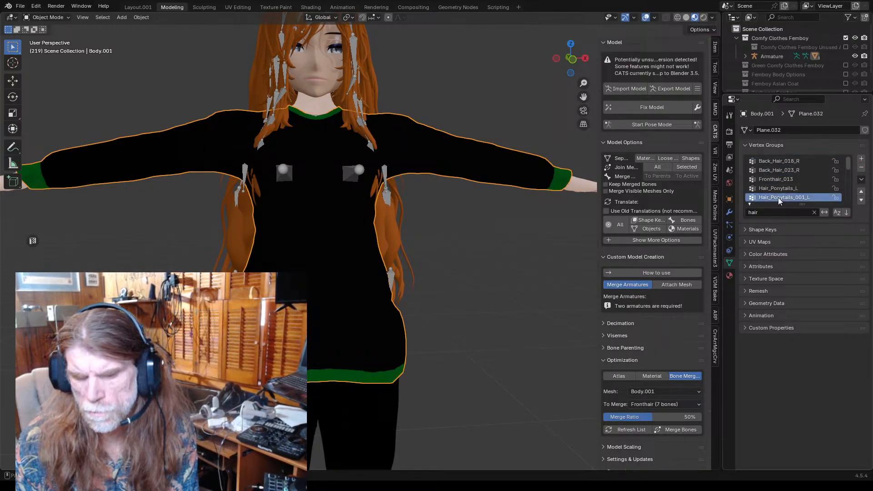
click(862, 168)
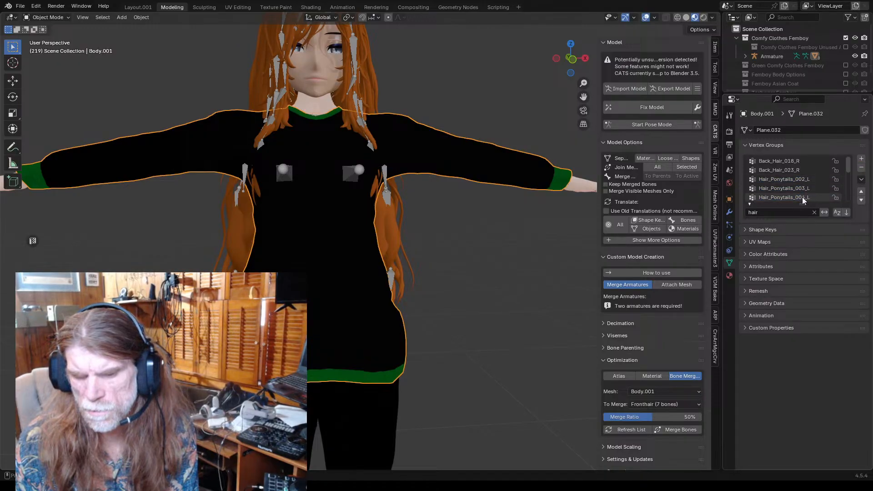
click(806, 197)
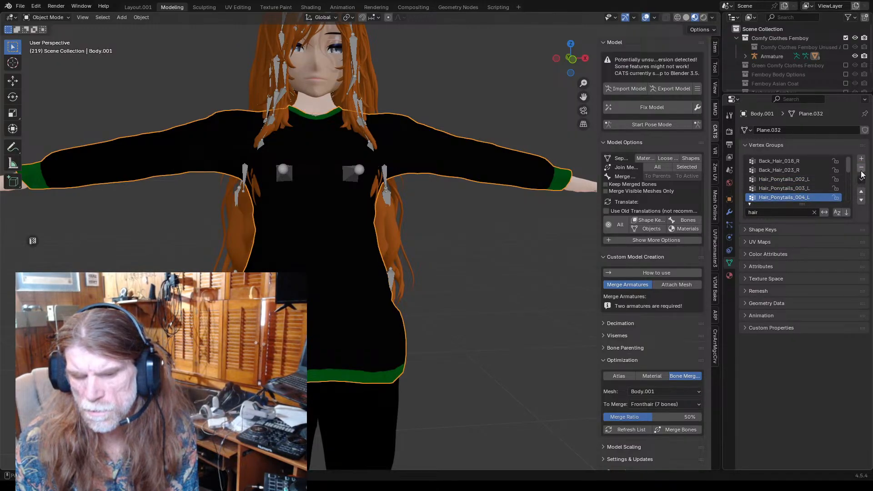
click(862, 168)
click(862, 170)
click(862, 170)
click(799, 198)
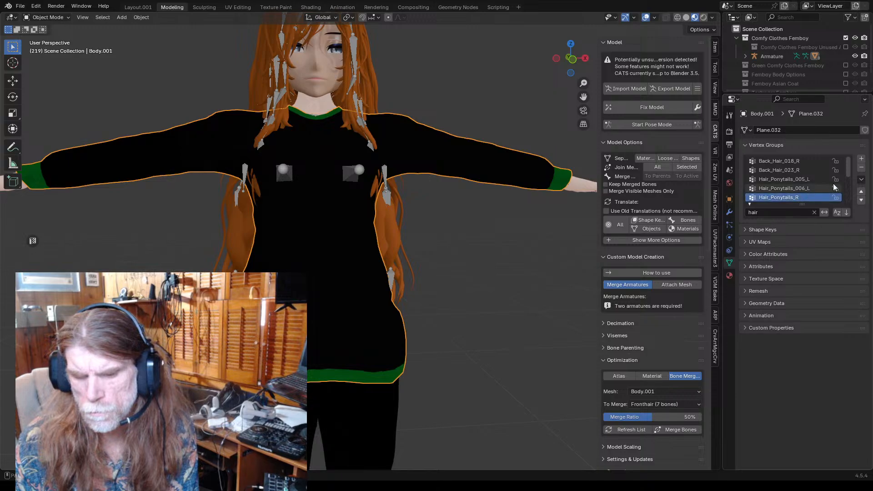
click(862, 170)
click(863, 170)
click(862, 170)
- Delete the sweater mesh's vertex groups Hair_Ponytails_001_R through Hair_Ponytails_006_R, plus Back_Hair_023_R and Back_Hair_018_R
click(790, 198)
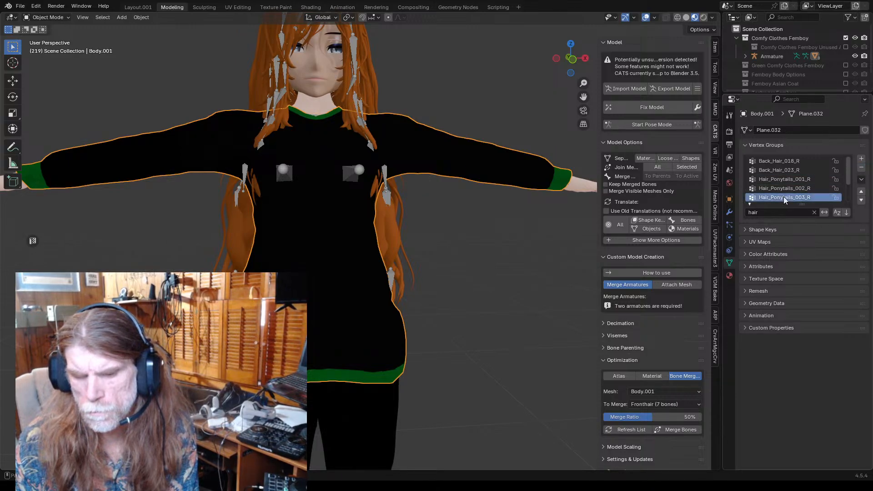
click(861, 170)
click(861, 169)
click(861, 169)
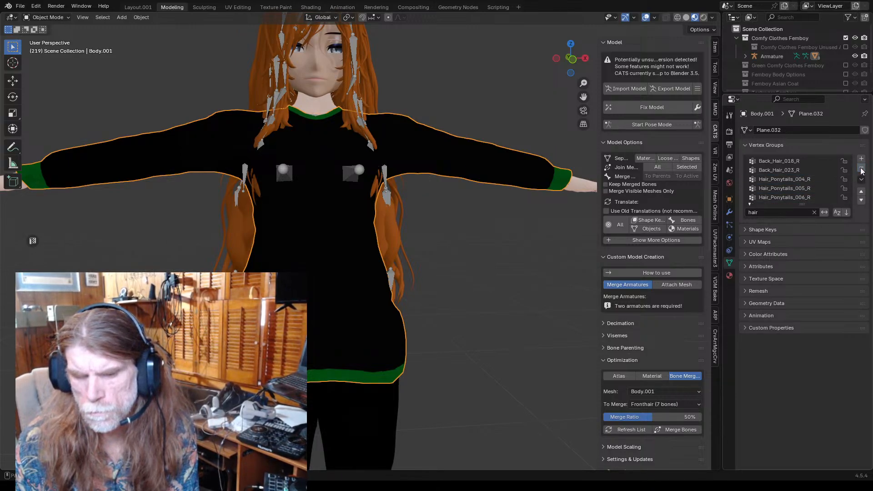
click(798, 197)
click(861, 170)
click(861, 169)
click(862, 170)
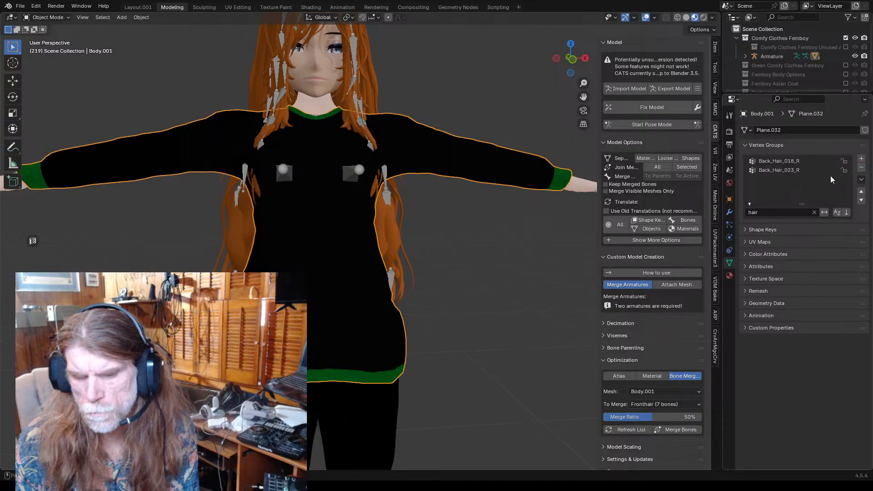
click(861, 169)
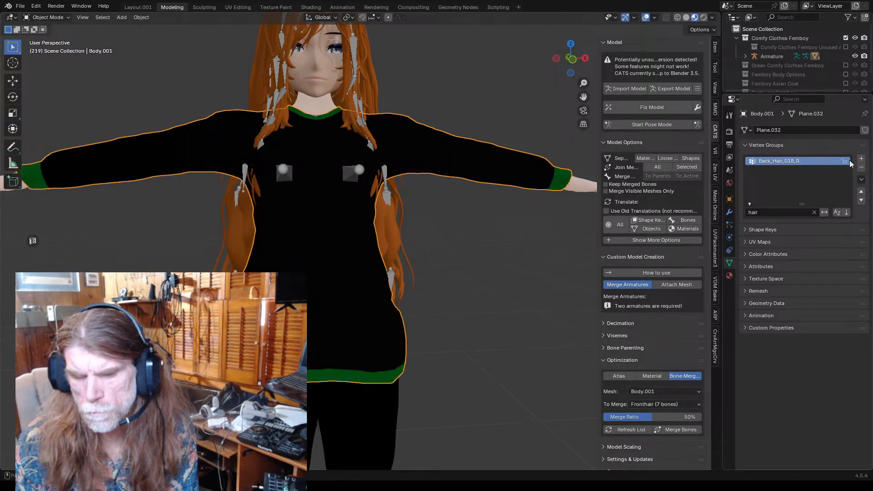
click(862, 169)
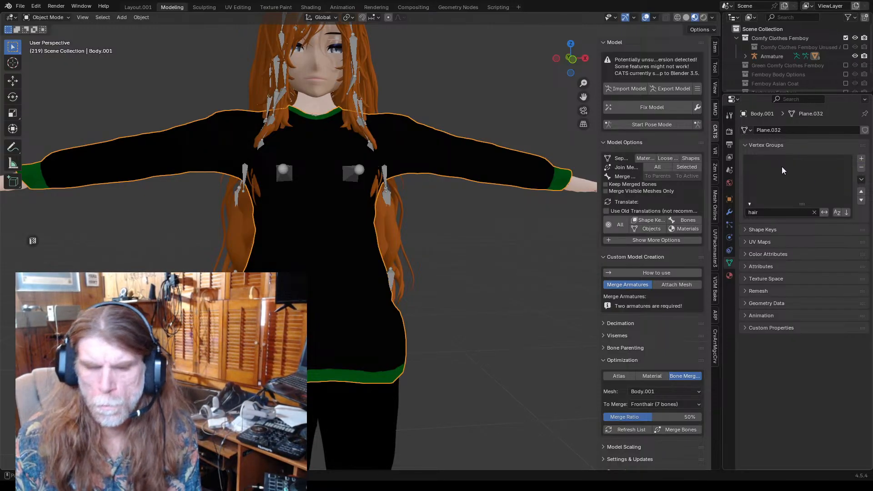
- Deselect the sweater mesh, select the avatar's armature and switch it to Pose Mode
click(491, 128)
scroll(523, 142, down, 3)
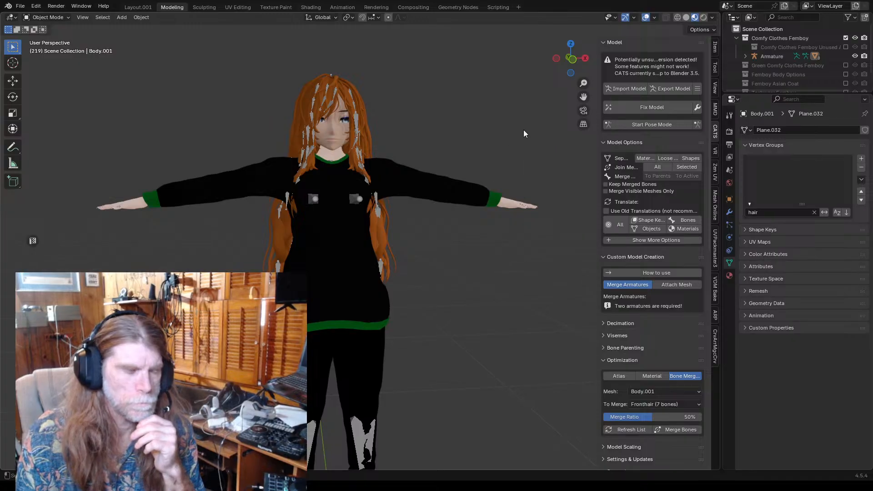
click(48, 17)
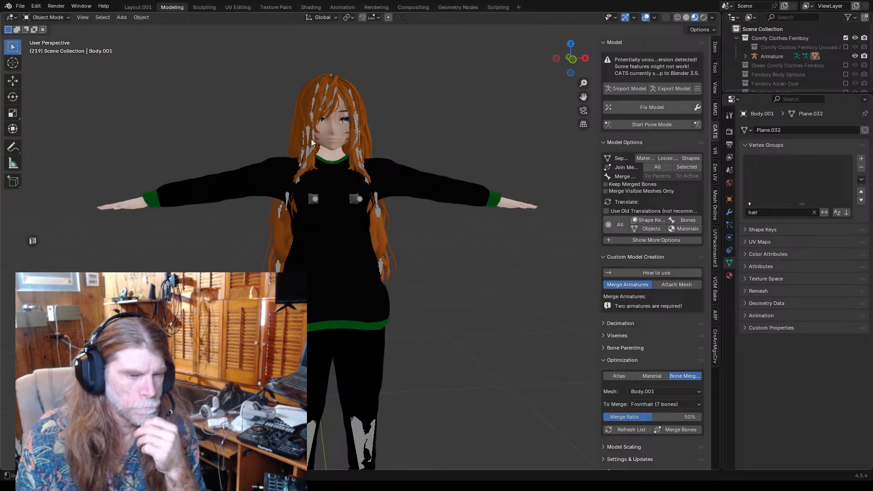
click(298, 130)
click(44, 17)
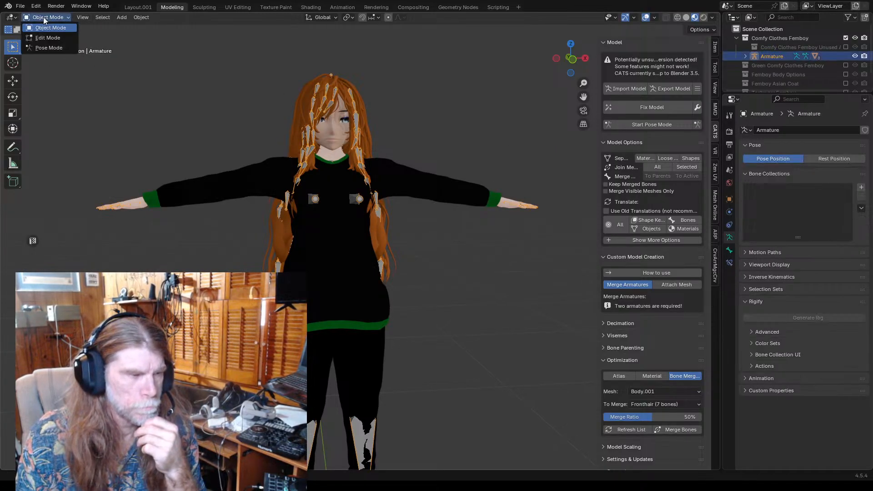
click(42, 48)
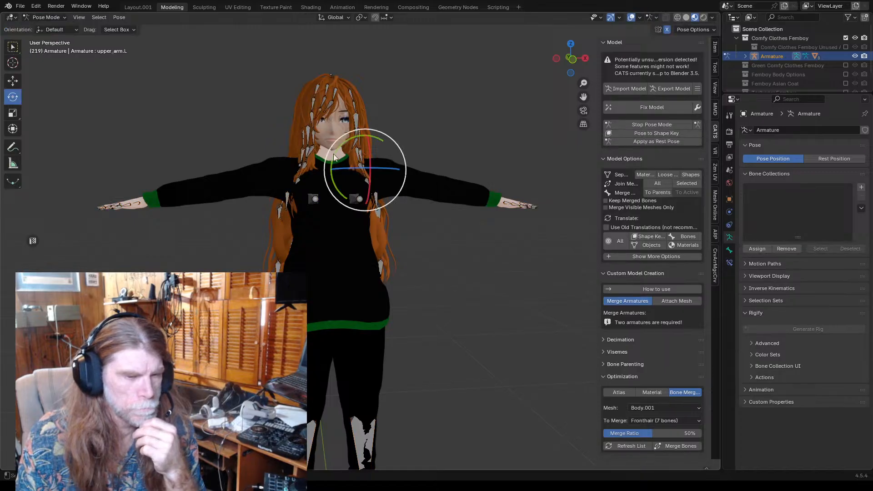
- Test-rotate side and front hair bones, including Back_Hair_018_R and Fronthair_006, to check how the hair moves against the clothing
click(359, 159)
drag(395, 133, 358, 100)
click(313, 102)
middle_drag(359, 101, 467, 152)
click(419, 129)
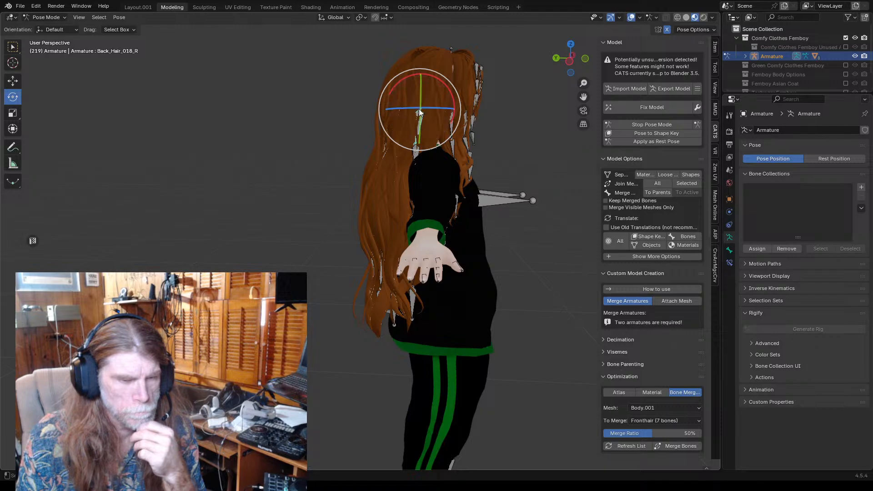
drag(419, 89, 419, 96)
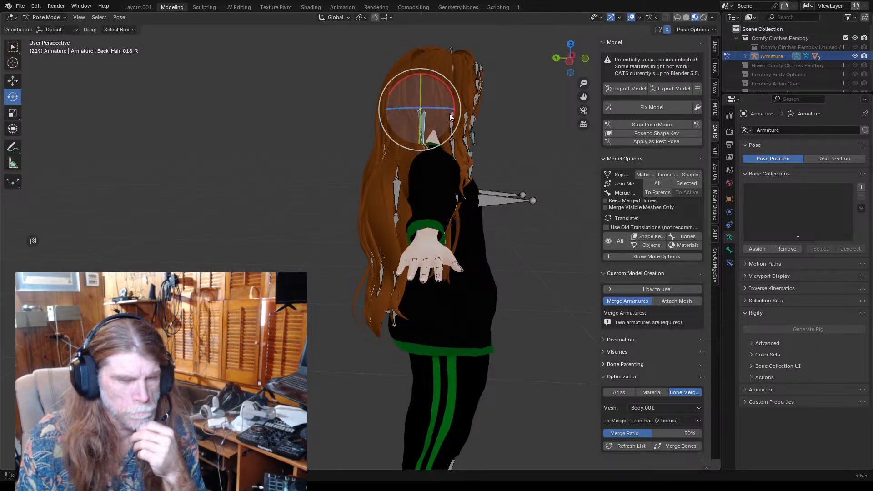
click(478, 87)
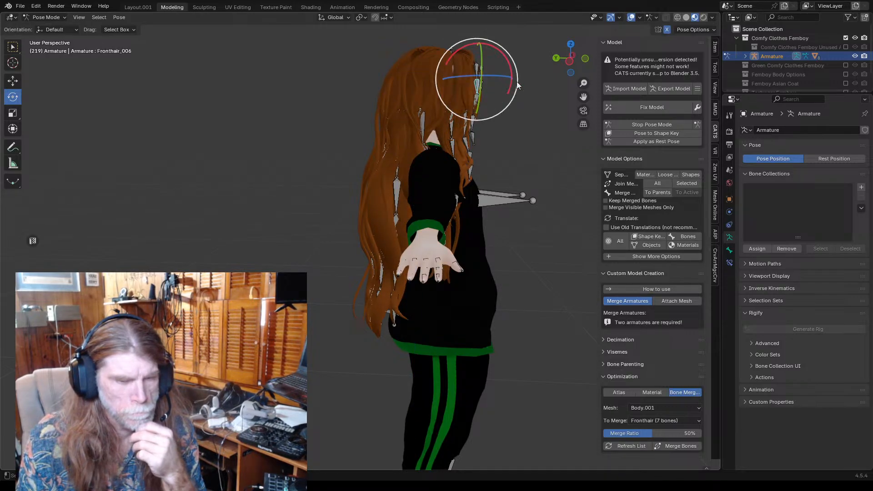
drag(518, 83, 485, 122)
click(453, 120)
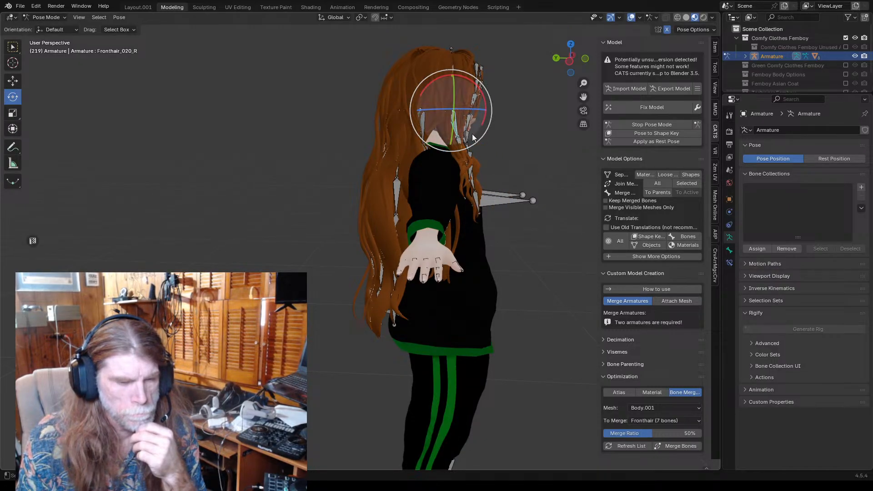
- Test-rotate the back hair bones Back_Hair_012_R and Back_Hair_007_R outward from the body and check the sweater from behind
click(402, 108)
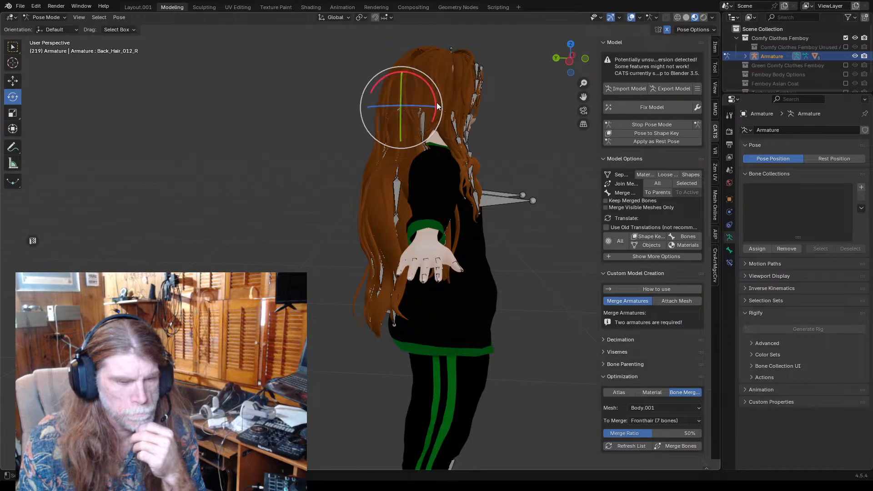
drag(443, 108, 419, 166)
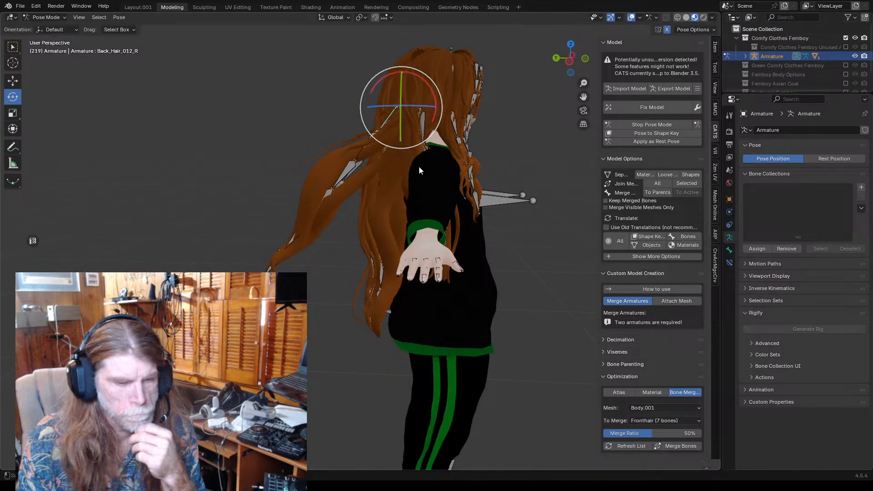
click(388, 172)
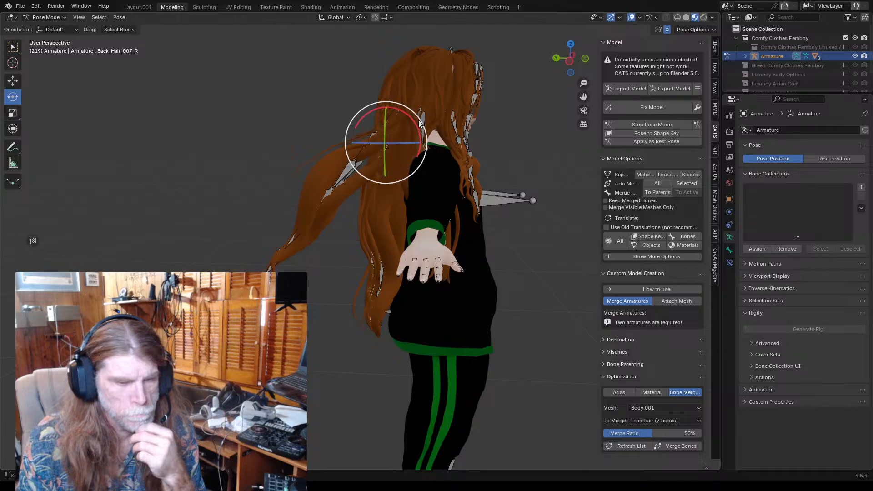
mouse_move(425, 135)
mouse_down()
mouse_move(421, 129)
mouse_move(424, 142)
mouse_up()
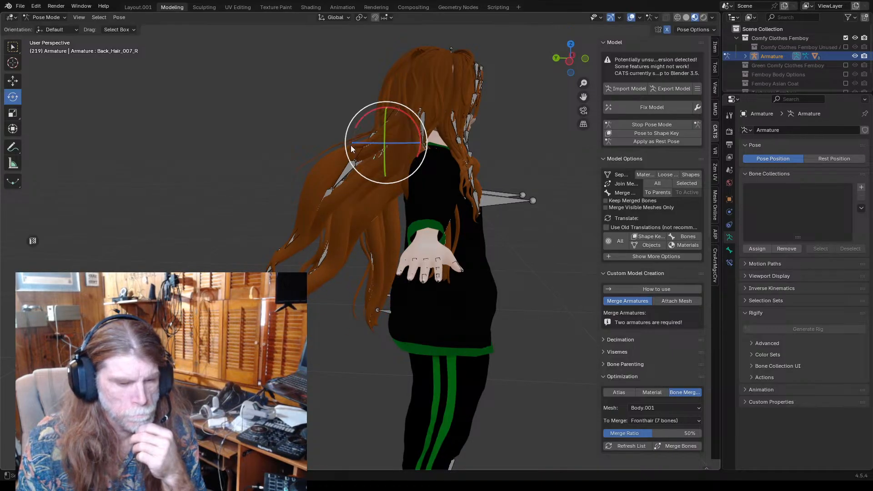
middle_drag(352, 146, 436, 133)
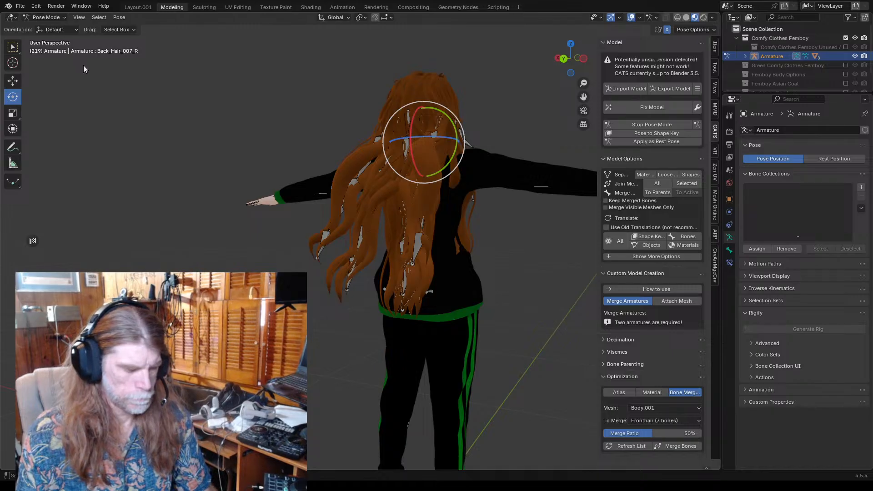
- Undo all the hair bone test rotations until the armature is back in Object Mode
key(ctrl+z)
key(ctrl+z)
key(ctrl+z)
key(ctrl+z)
key(ctrl+z)
key(ctrl+z)
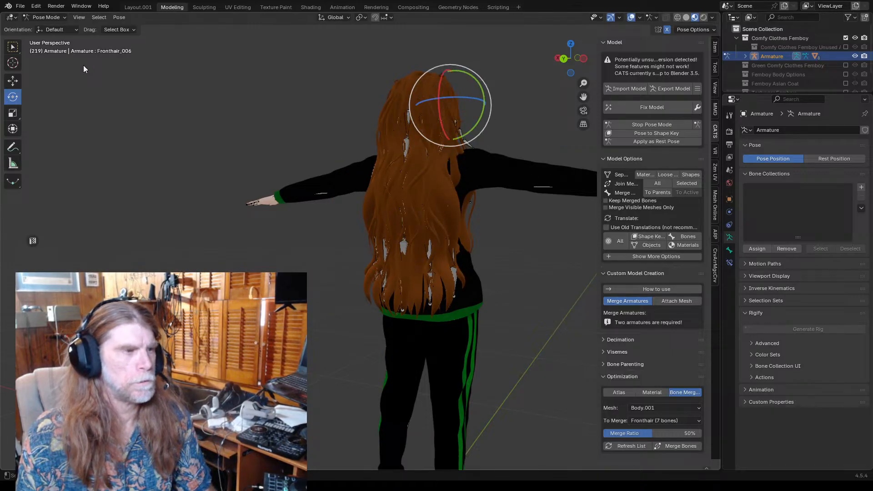
key(ctrl+z)
key(ctrl+z)
key(ctrl+z)
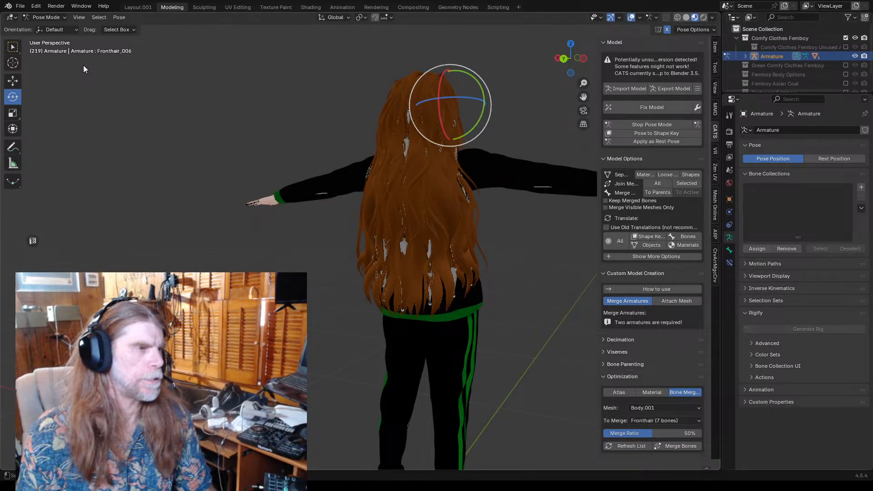
key(ctrl+z)
key(ctrl+z)
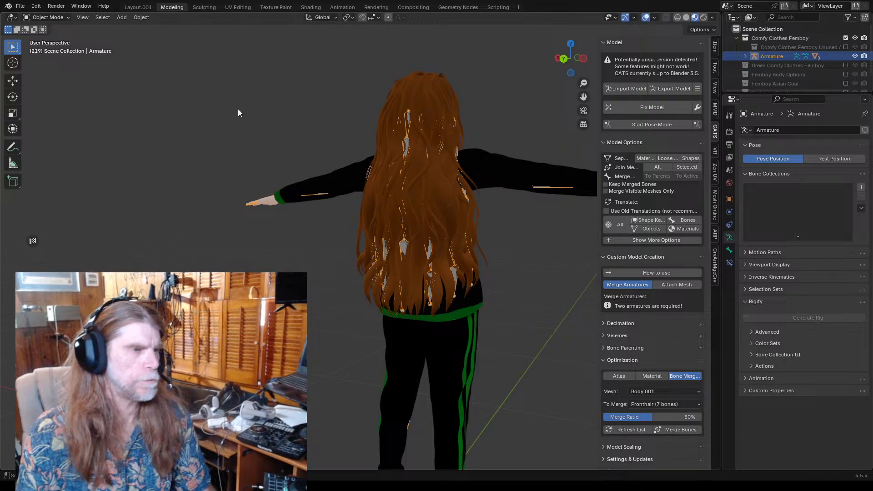
- Deselect the armature and the body mesh and save the Comfy Clothes Femboy file
middle_drag(267, 107, 102, 112)
click(228, 96)
middle_drag(229, 96, 178, 113)
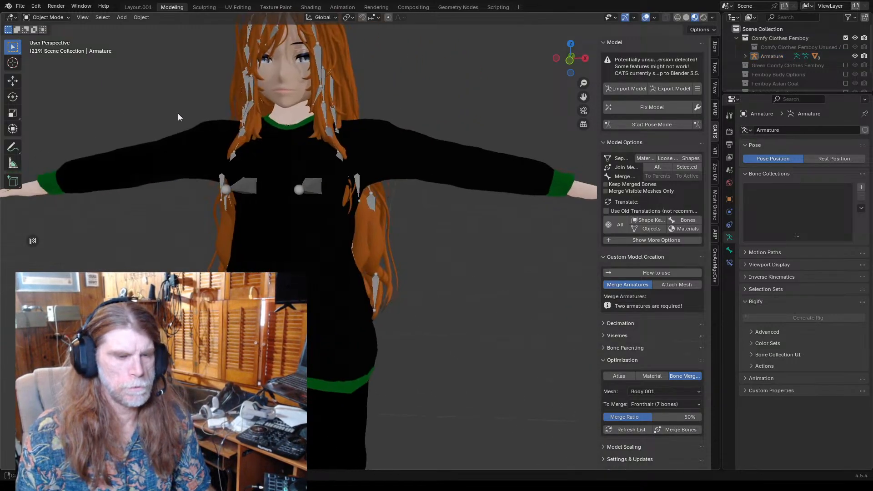
scroll(277, 160, down, 4)
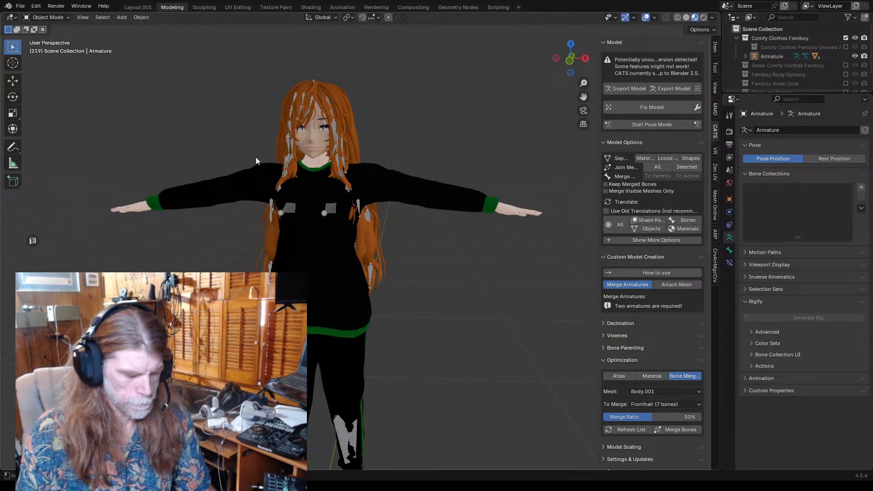
click(309, 207)
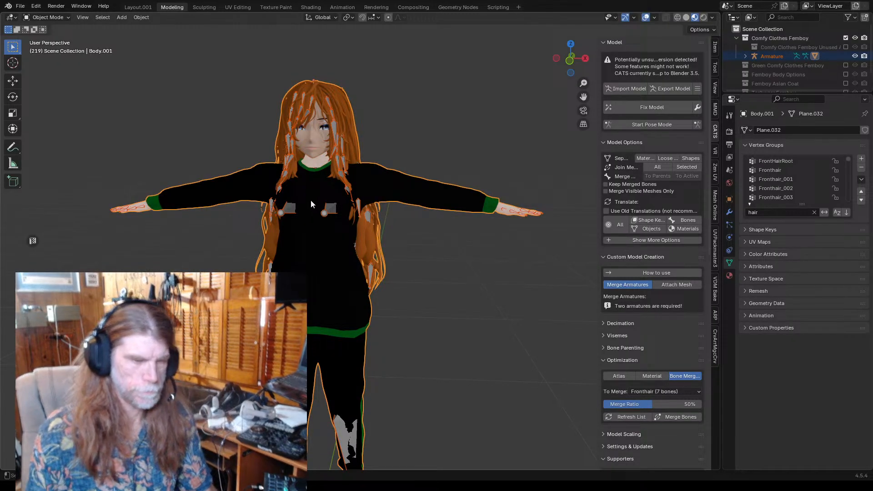
click(226, 138)
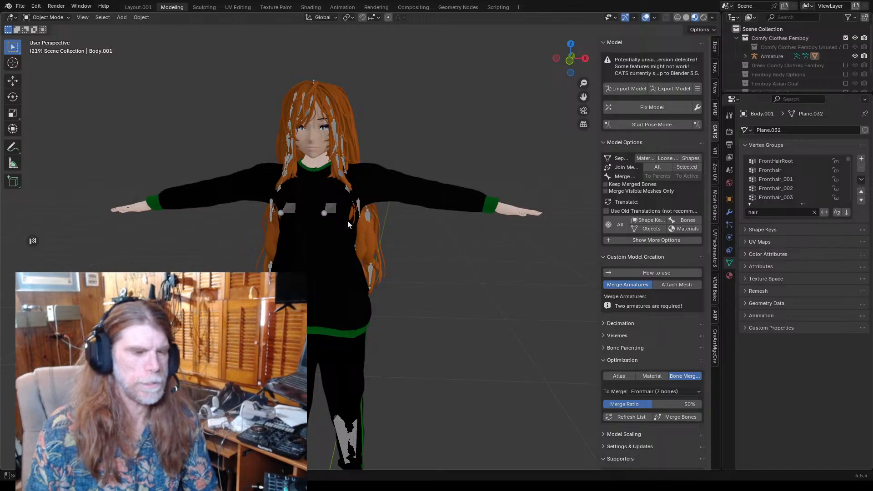
click(20, 7)
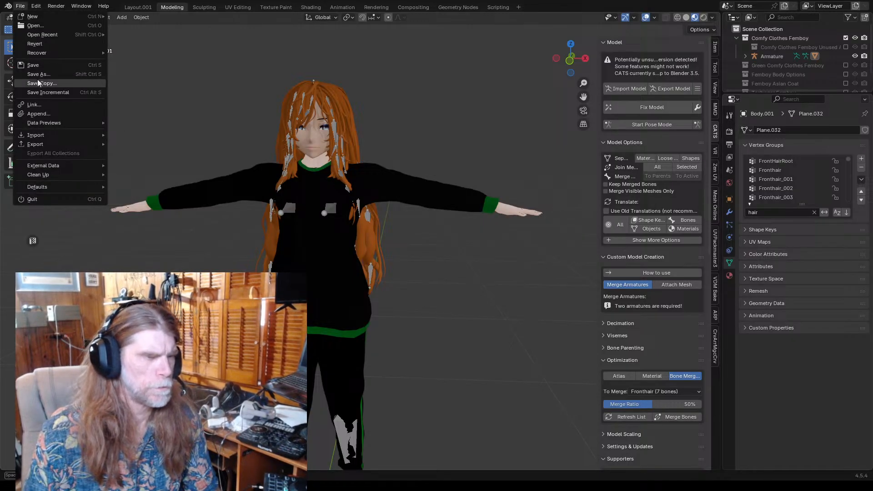
click(38, 64)
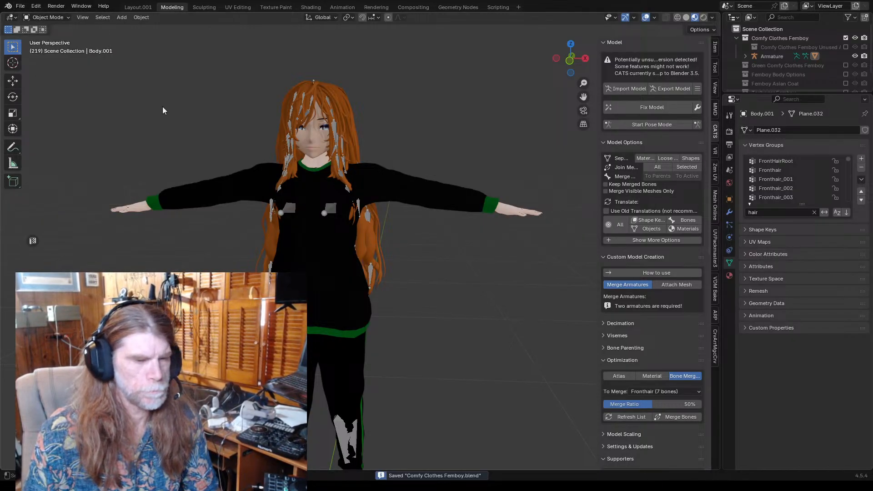
- Select the whole avatar, export it as FBX and clear the selection
scroll(213, 123, up, 1)
scroll(213, 123, down, 3)
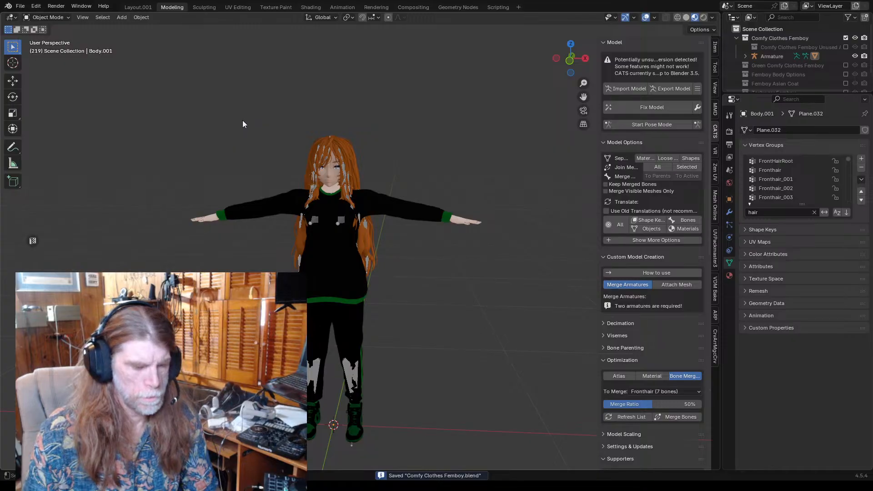
key(a)
click(20, 6)
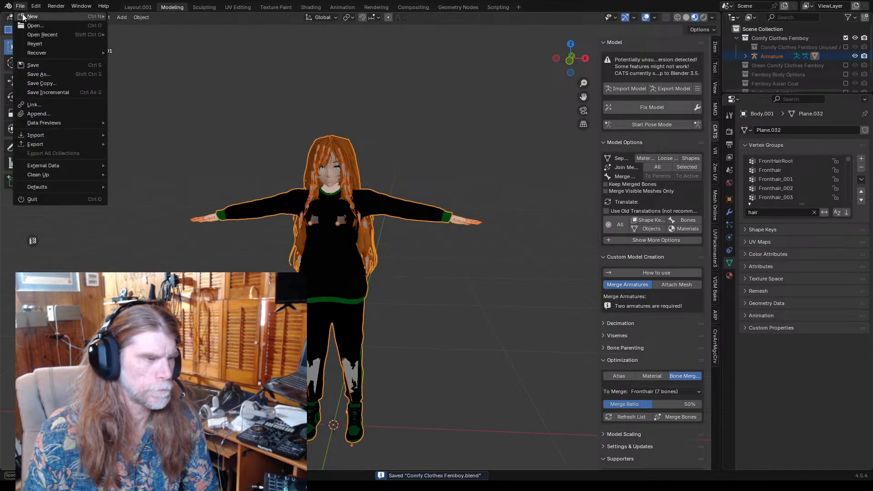
mouse_move(37, 143)
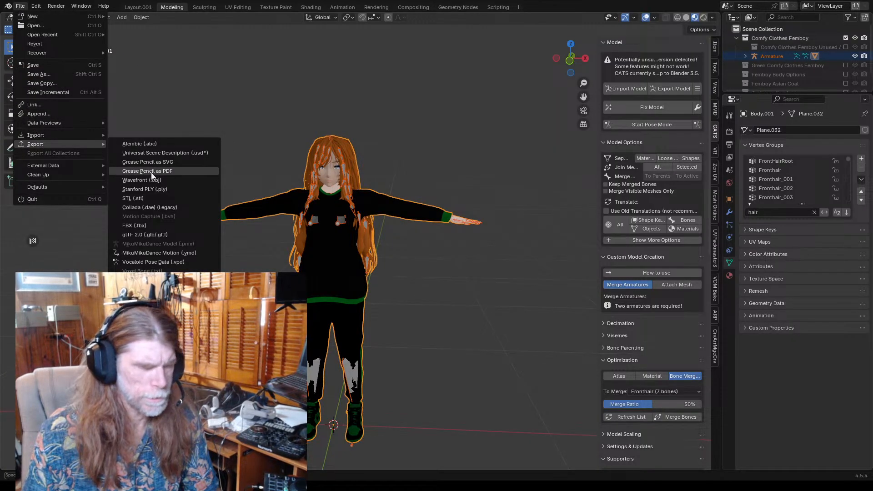
click(137, 235)
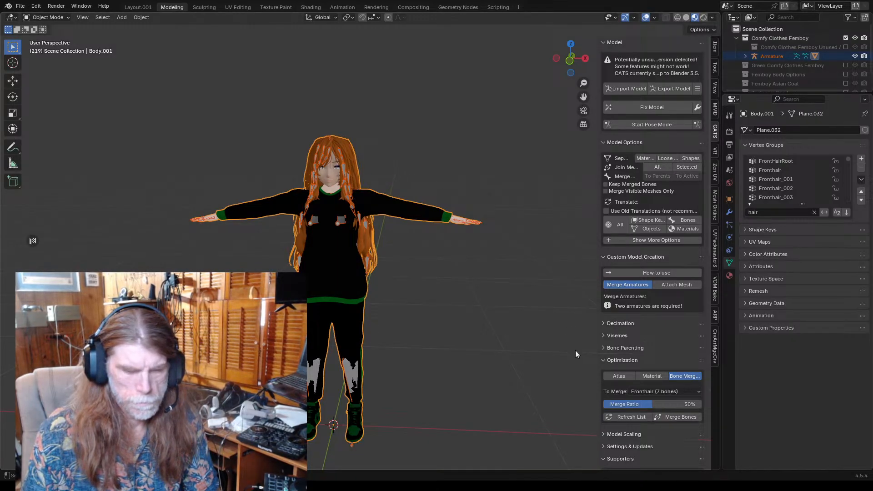
click(450, 265)
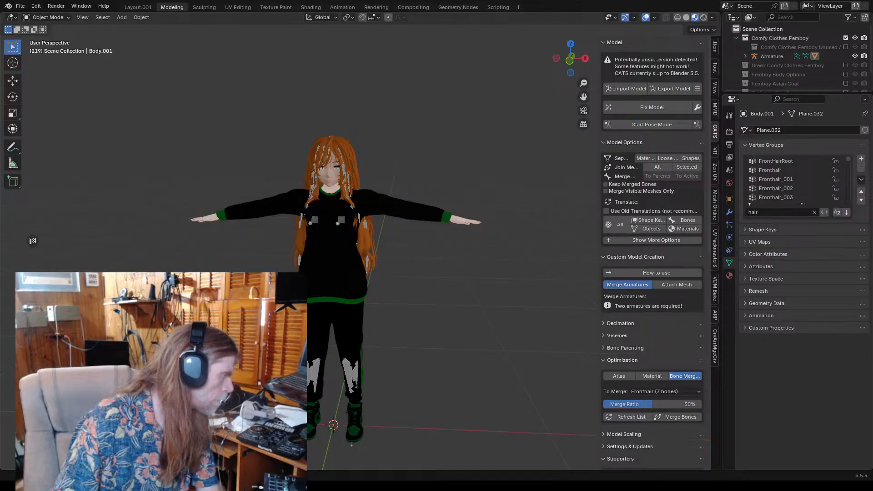
- Switch to Unity, collapse the Green Comfy Clothes Femboy object's hierarchy and deactivate the object in the scene
key(alt+Tab)
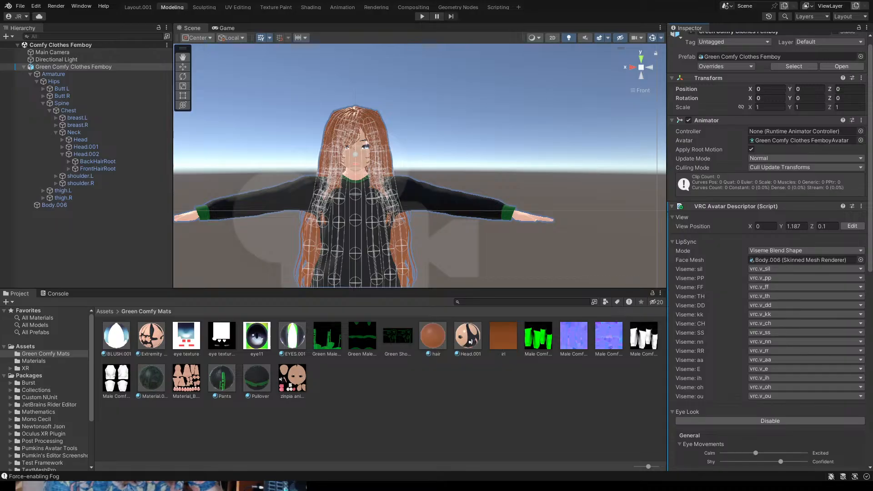
scroll(281, 146, down, 1)
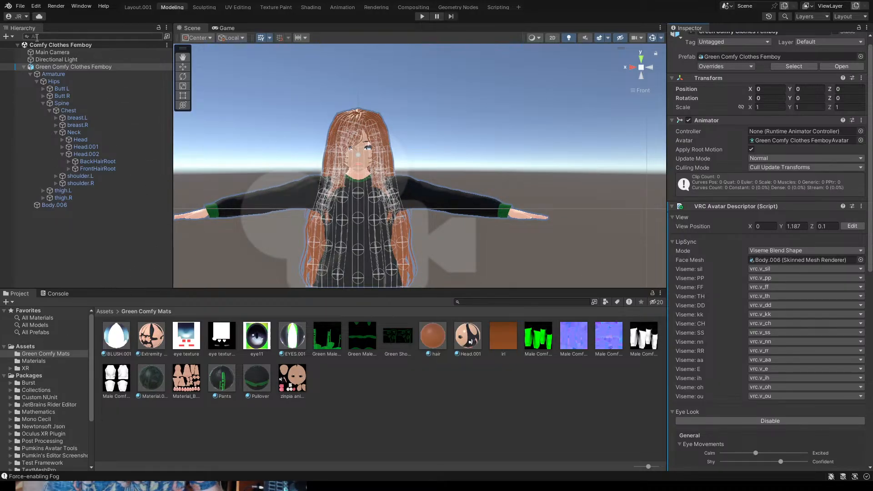
click(23, 66)
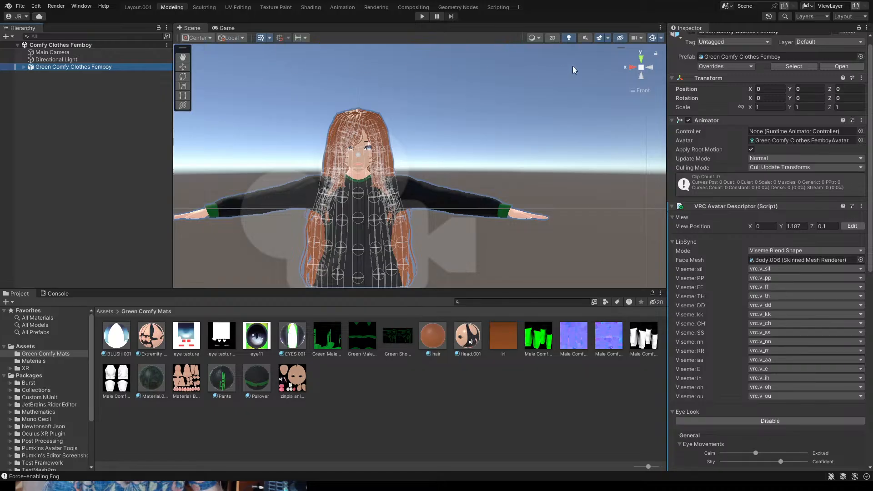
scroll(736, 60, up, 1)
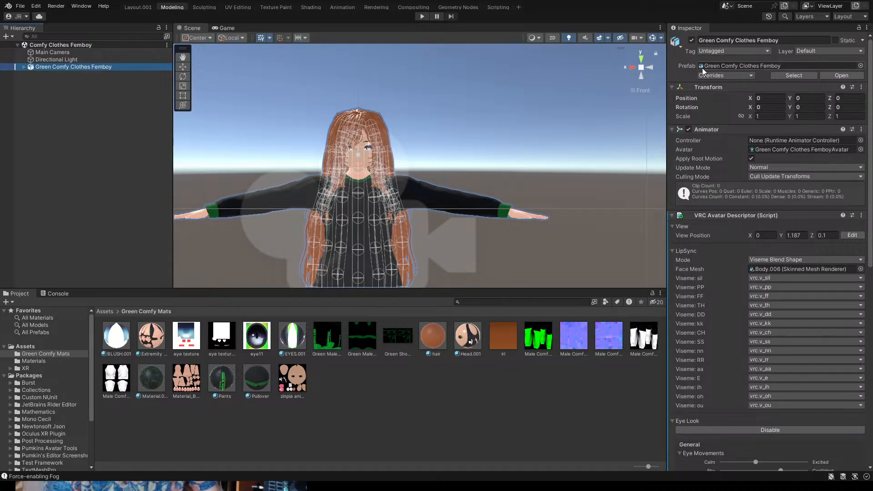
click(692, 41)
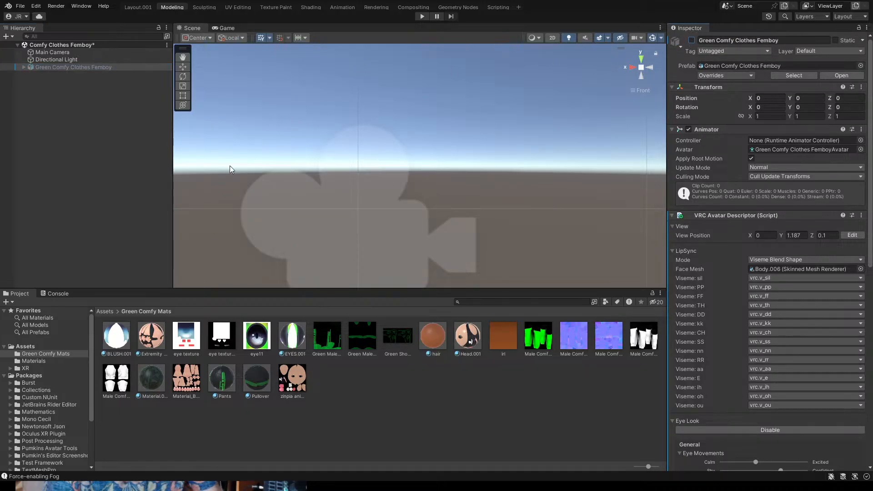
- Open the Assets folder and compare the Materials import settings of Green Comfy Clothes Femboy and Green Comfy Clothes Femboy 1
click(105, 311)
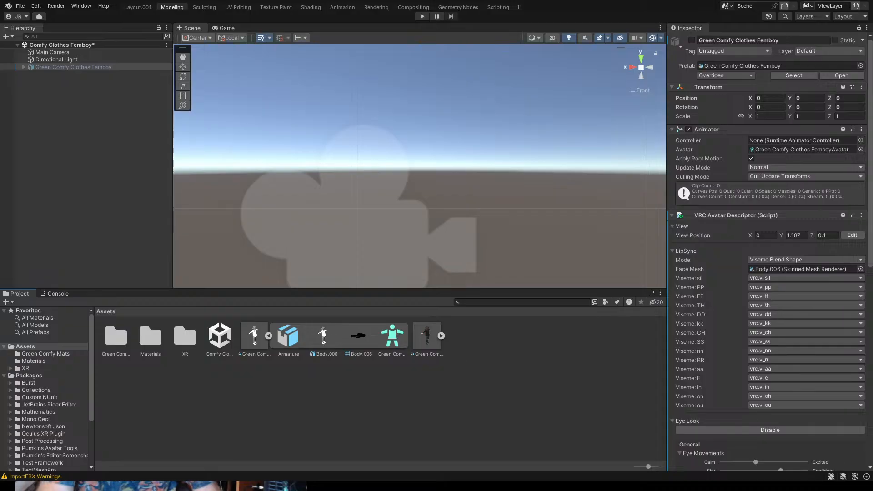
click(428, 337)
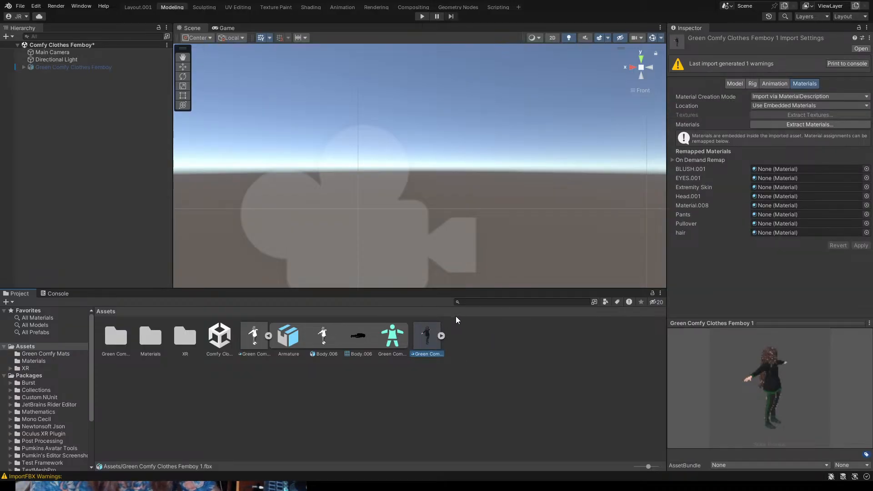
click(442, 335)
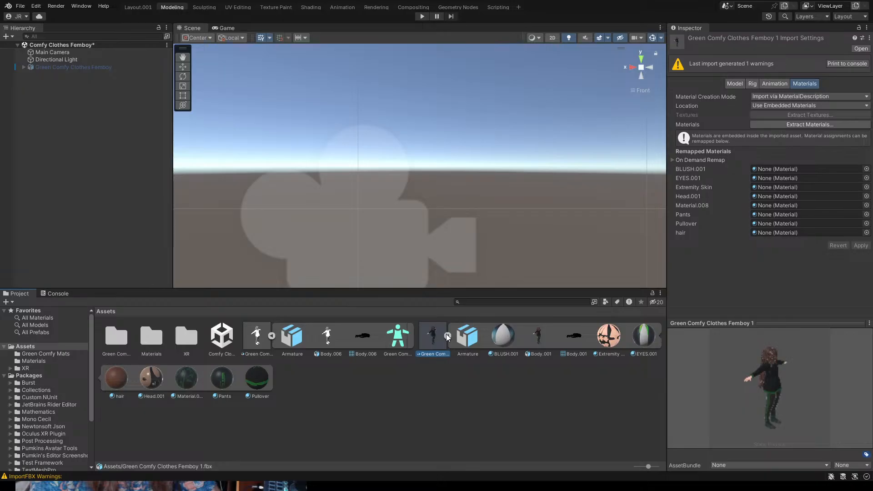
click(447, 336)
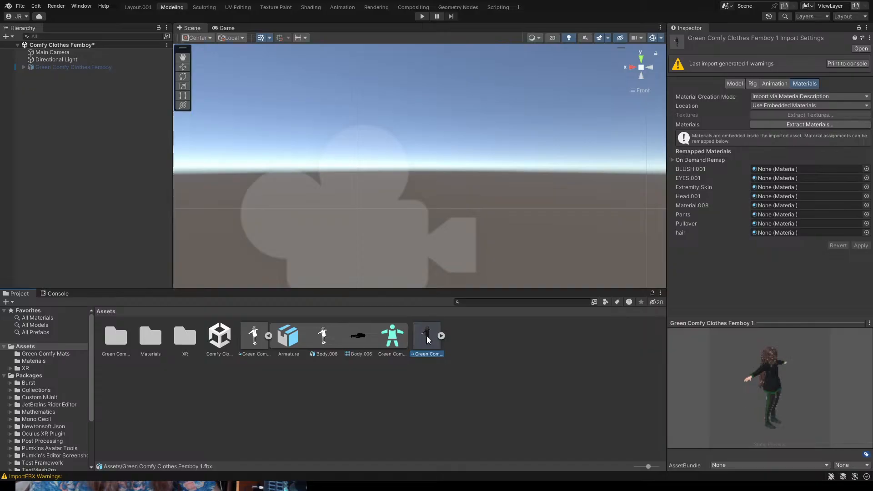
click(255, 334)
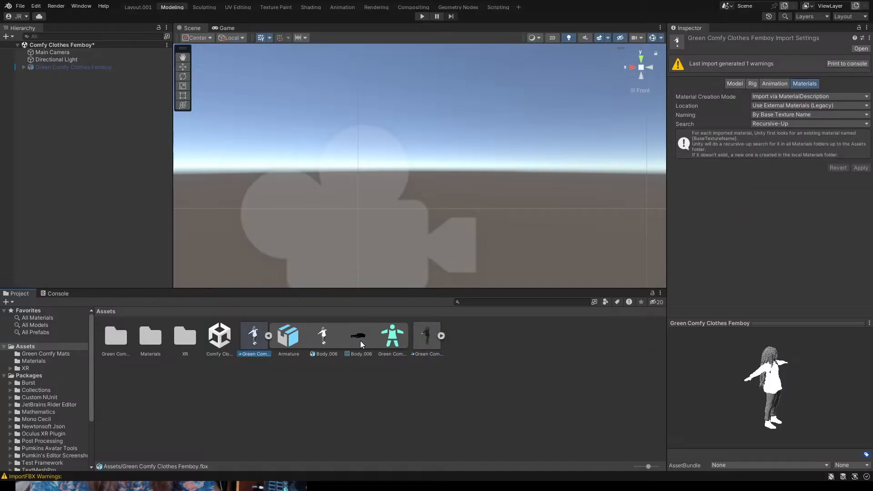
click(429, 336)
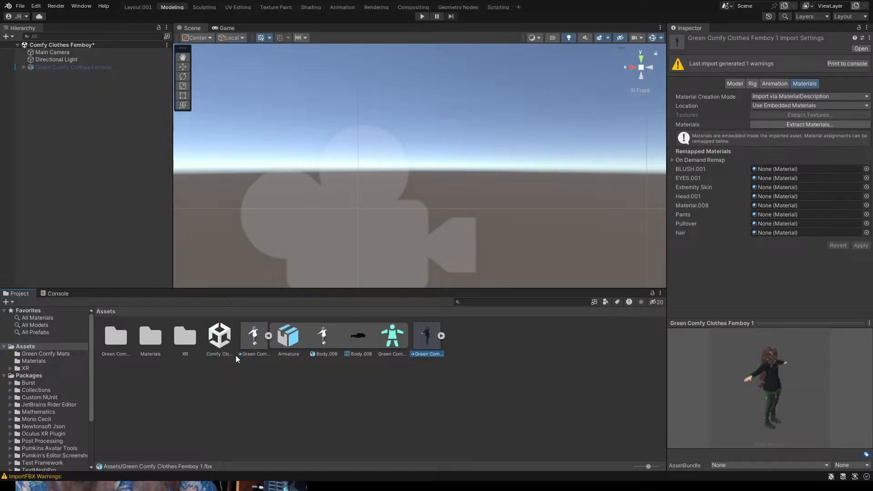
click(251, 337)
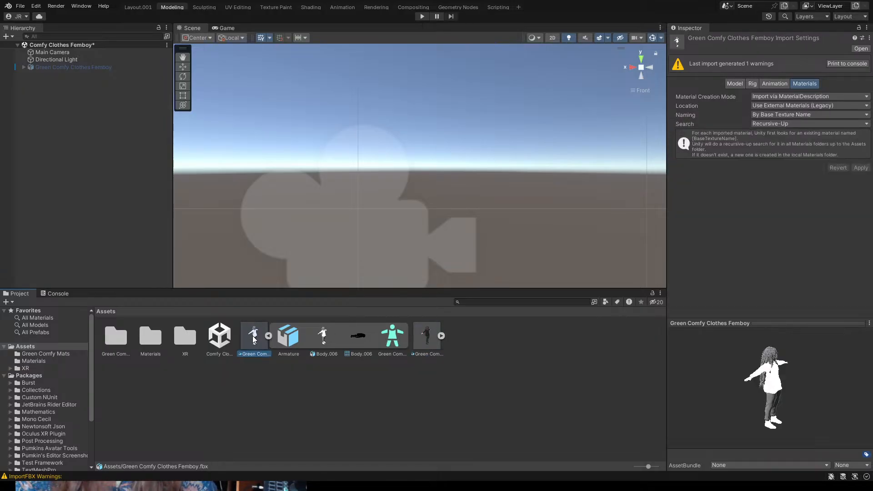
- Add the Green Comfy Clothes Femboy 1 model to the scene and expand its hierarchy
click(427, 336)
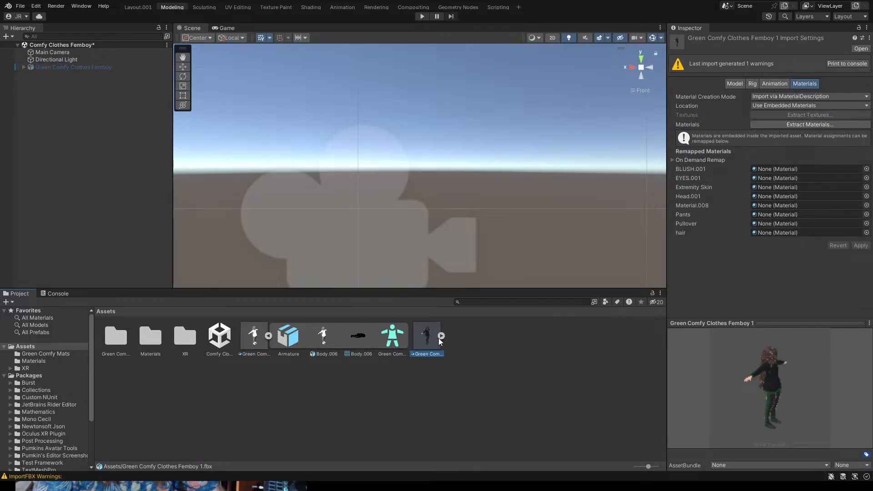
drag(430, 337, 69, 45)
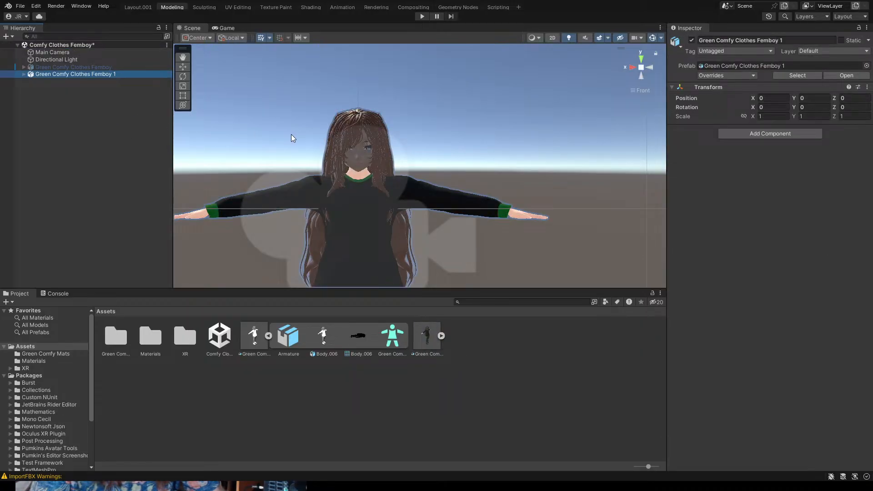
scroll(298, 141, down, 5)
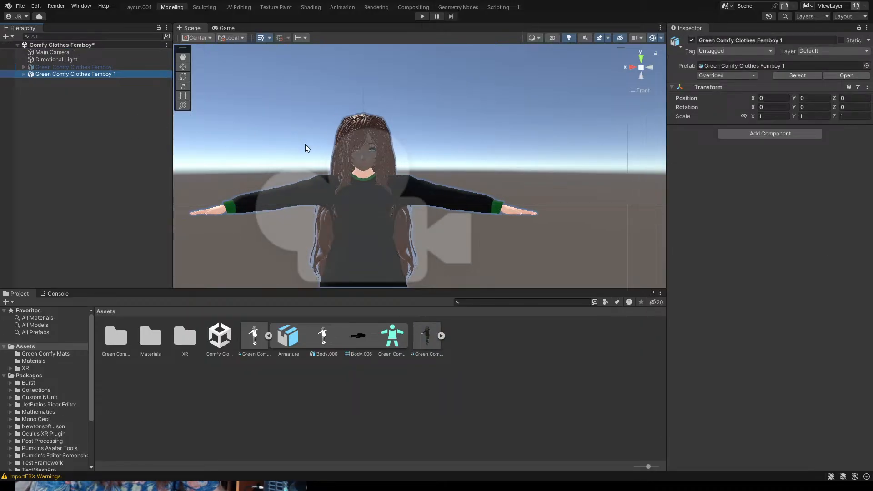
click(24, 75)
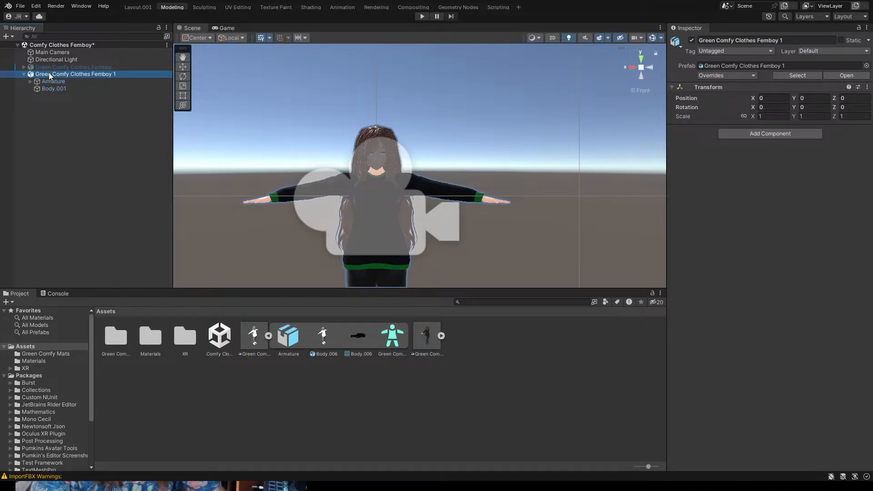
click(50, 76)
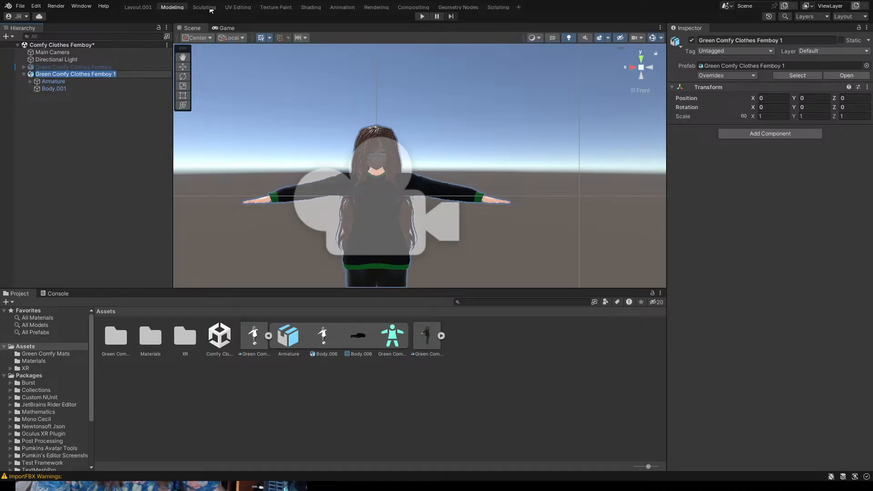
- Copy the VRC Avatar Descriptor and hair physics components onto Green Comfy Clothes Femboy 1 and check the whole avatar
click(290, 19)
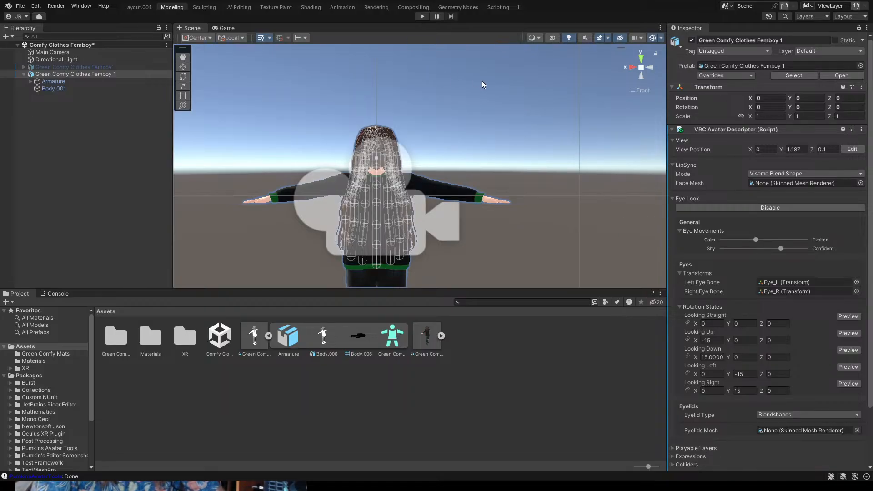
scroll(462, 148, up, 1)
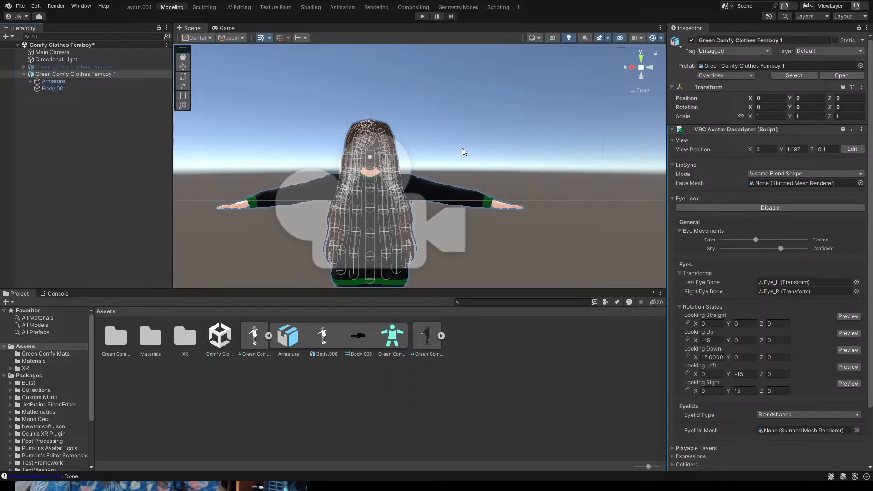
scroll(462, 148, down, 5)
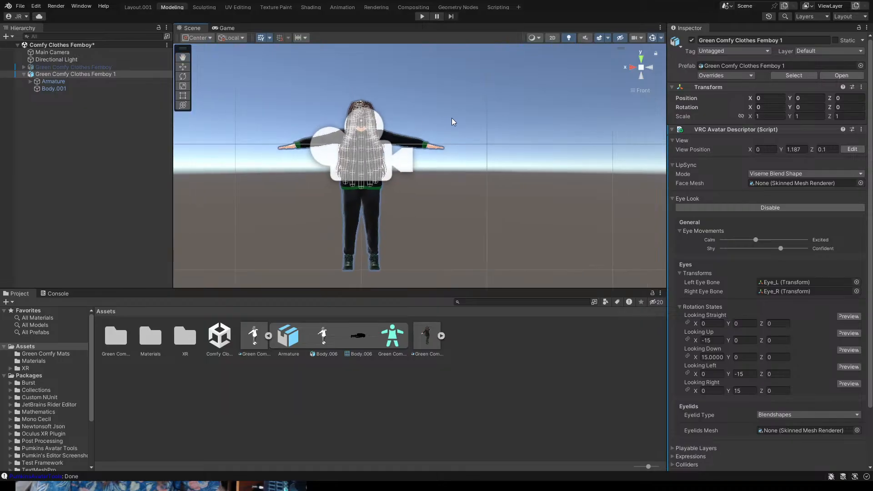
scroll(509, 134, up, 2)
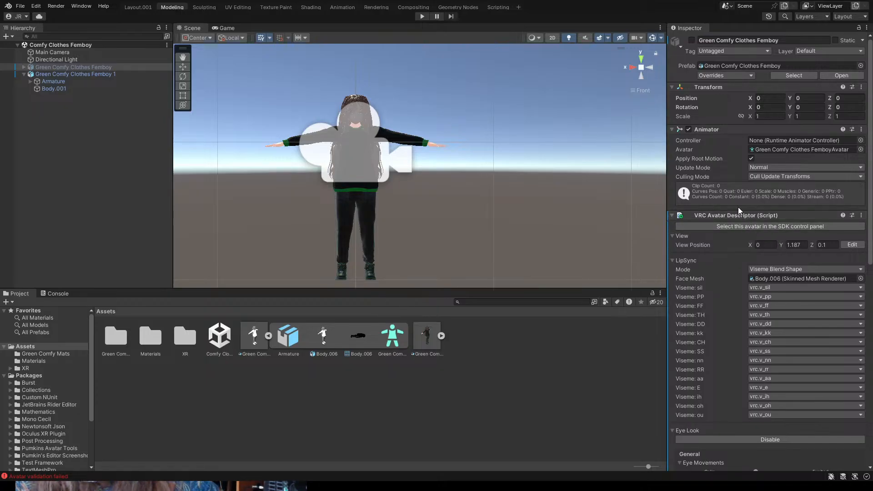
- Review the original Green Comfy Clothes Femboy's descriptor settings and detach the blueprint ID from its Pipeline Manager
scroll(737, 208, down, 3)
scroll(730, 216, down, 6)
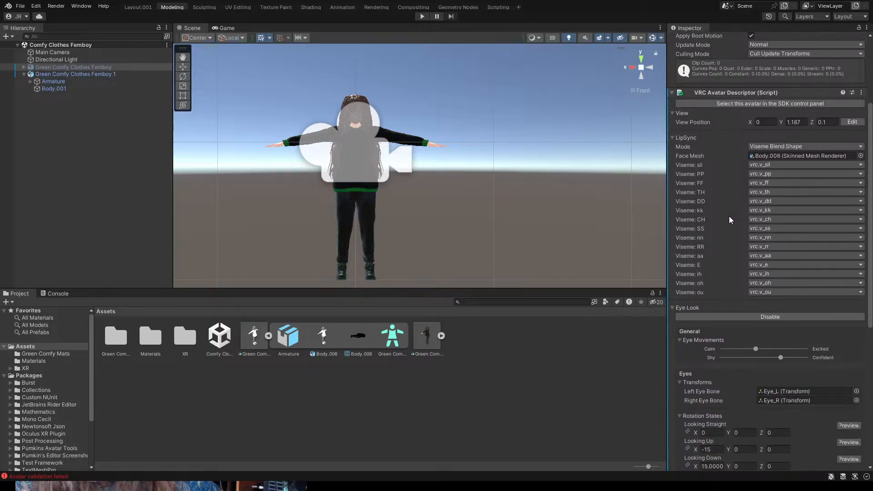
scroll(733, 225, up, 3)
scroll(730, 225, down, 5)
scroll(725, 231, down, 2)
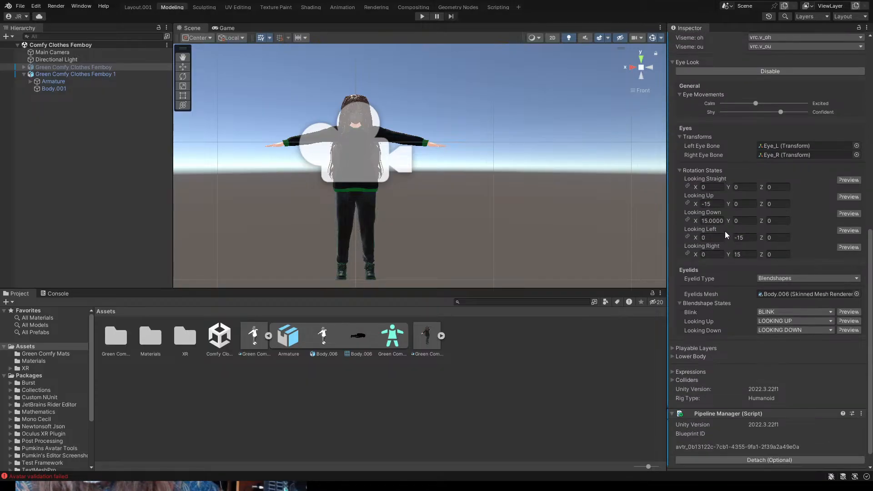
scroll(776, 278, down, 1)
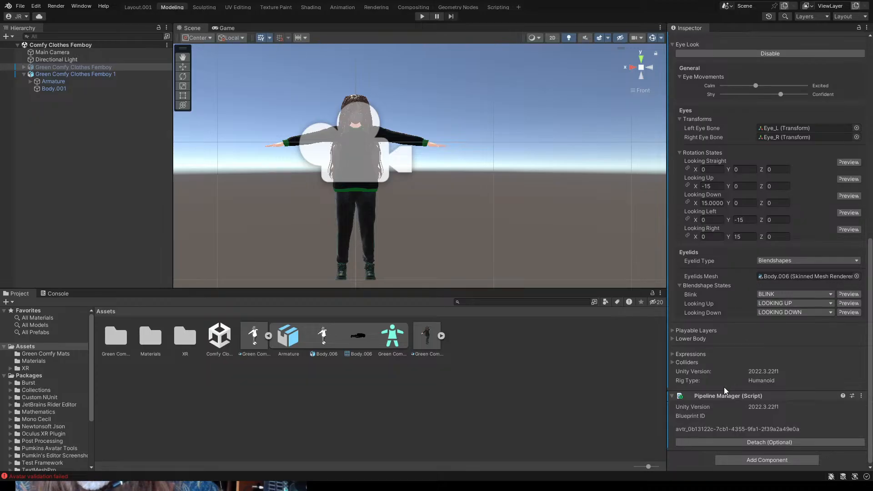
click(737, 445)
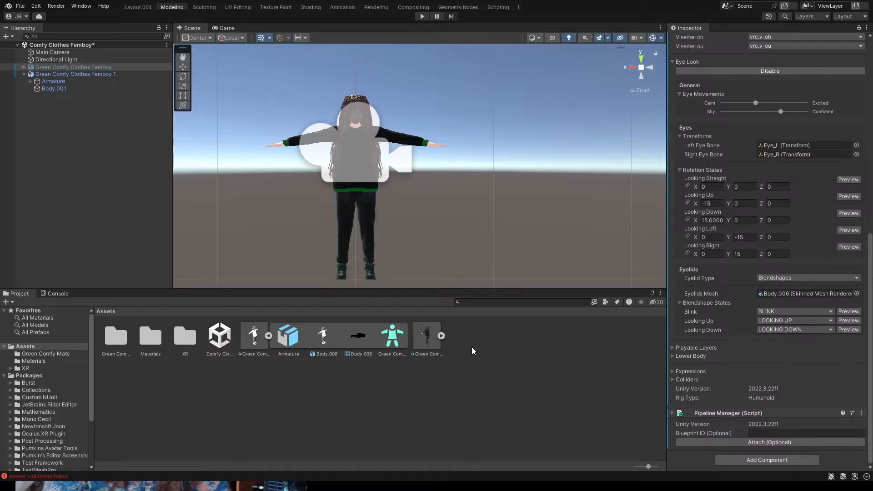
- Compare the descriptor settings and active states of Green Comfy Clothes Femboy and Green Comfy Clothes Femboy 1, ending with the latter selected
click(343, 398)
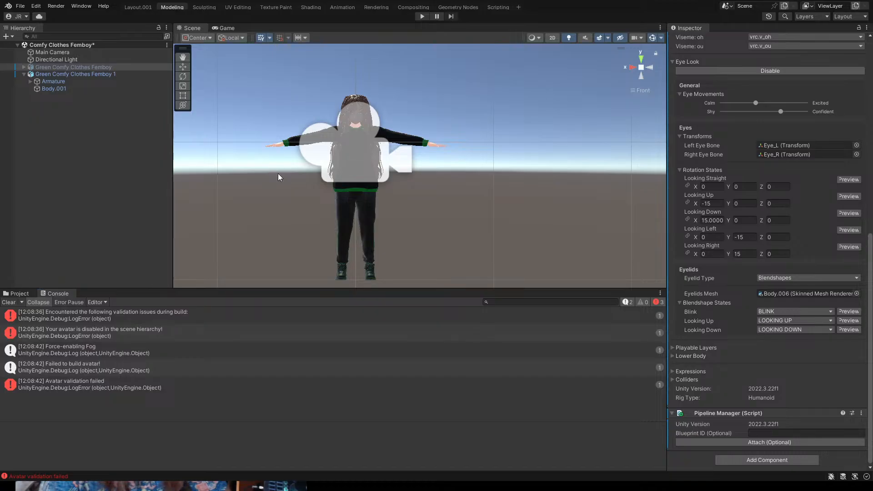
click(52, 73)
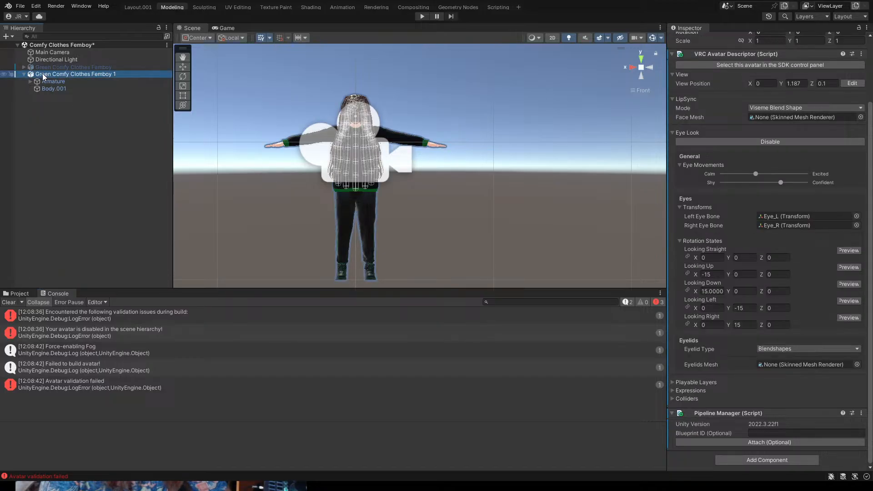
click(54, 67)
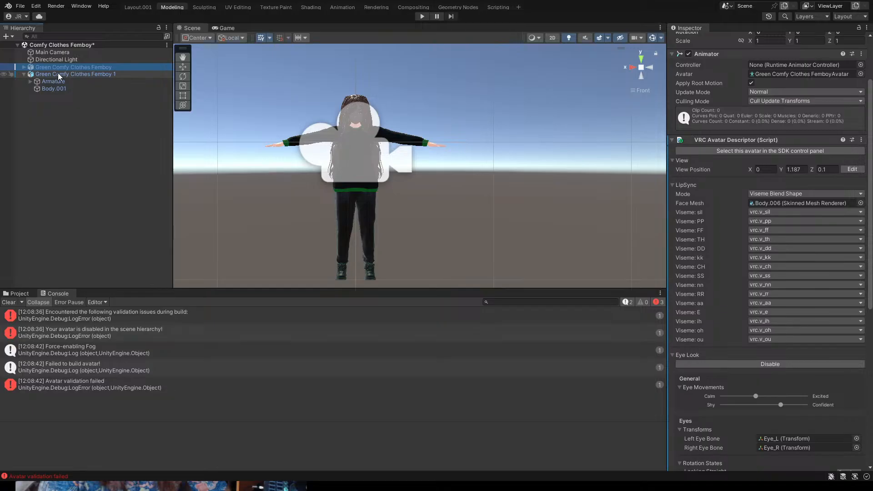
click(58, 74)
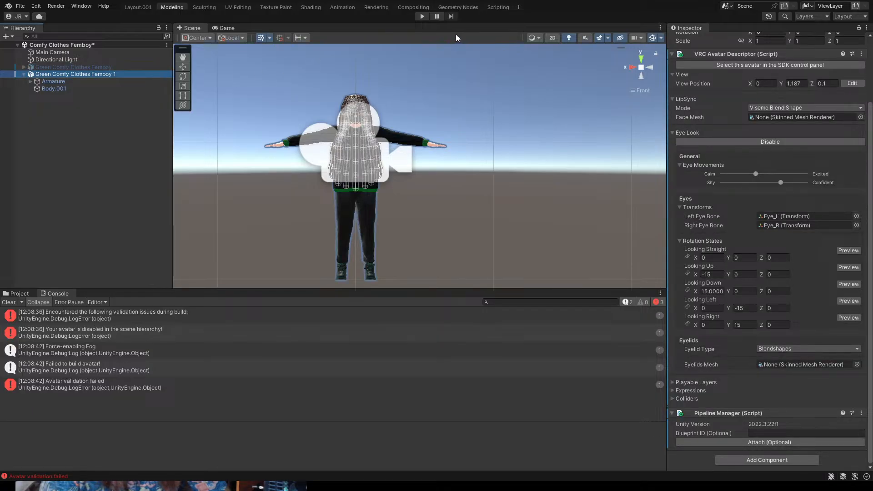
scroll(368, 110, up, 1)
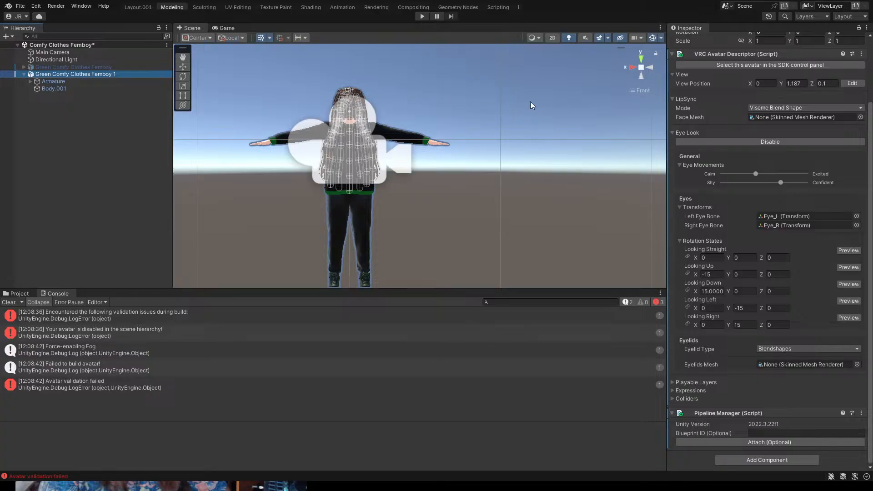
scroll(719, 99, up, 3)
scroll(709, 93, up, 1)
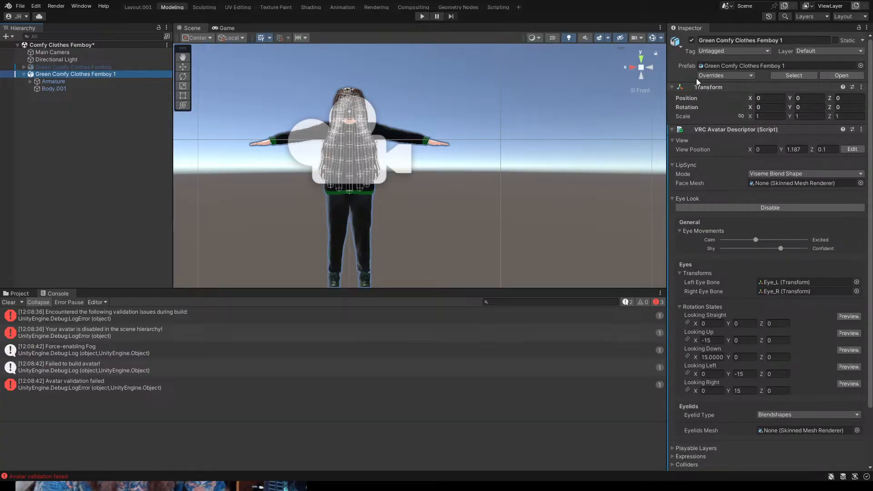
click(692, 41)
click(692, 41)
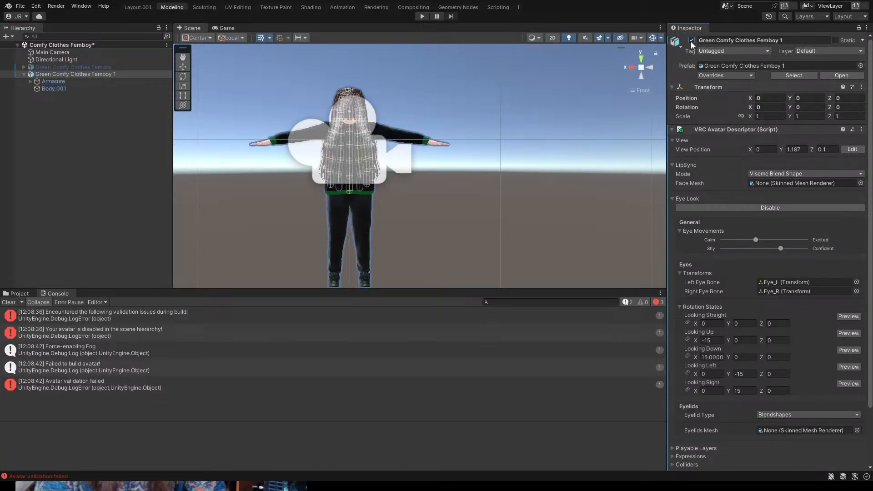
click(75, 67)
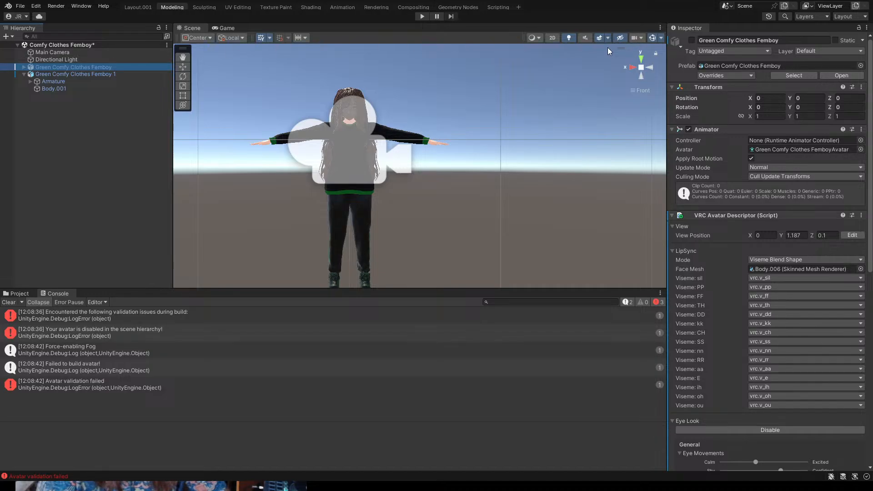
click(91, 73)
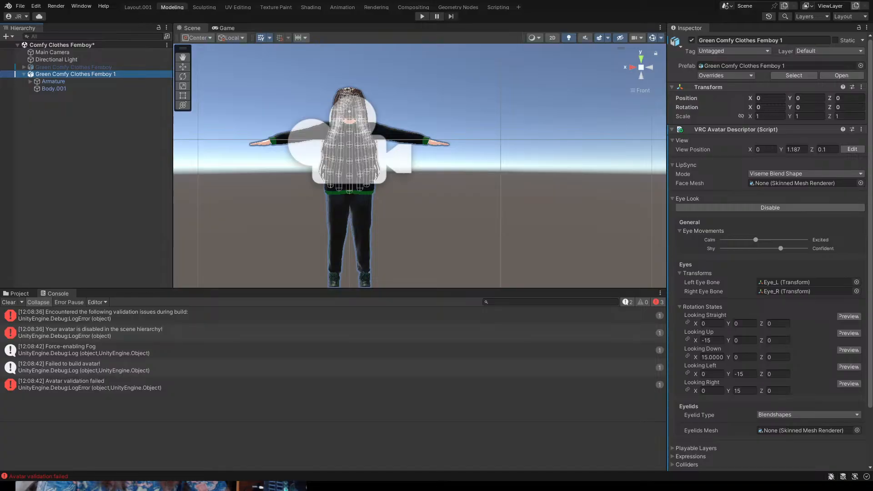
click(204, 29)
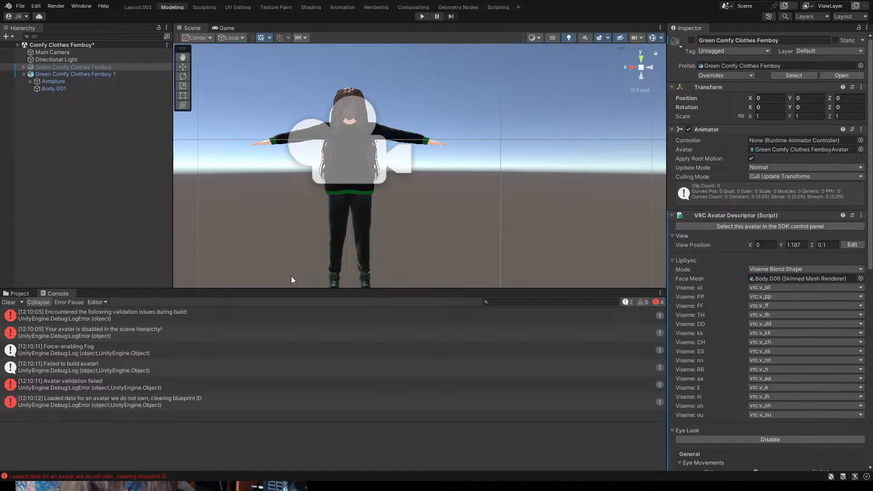
- Inspect the blueprint ownership error's details and try to attach a blueprint in the original Green Comfy Clothes Femboy's Pipeline Manager
click(132, 401)
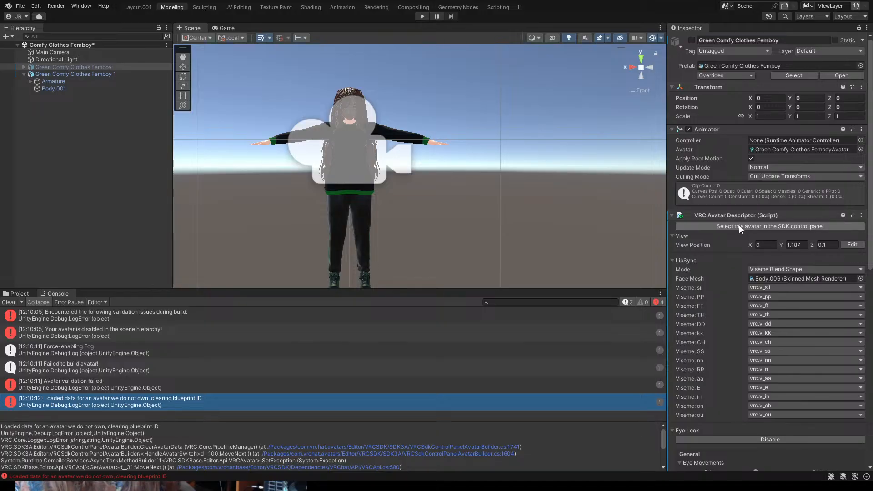
scroll(759, 200, down, 4)
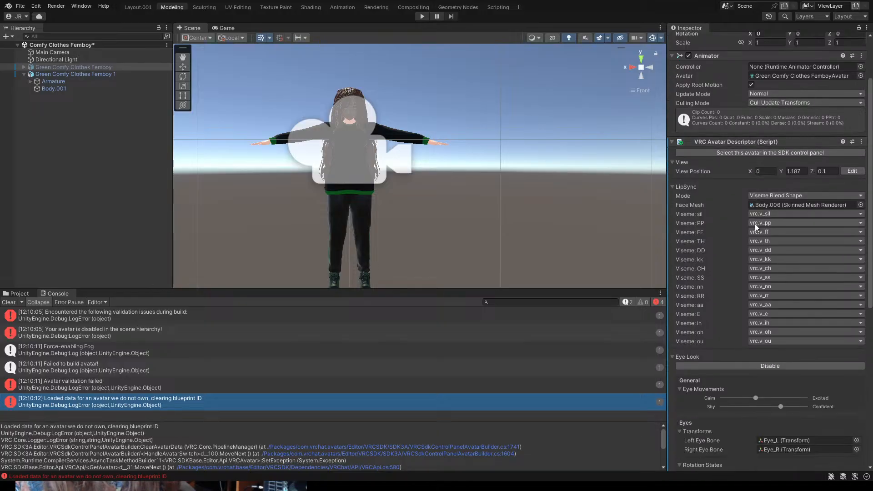
scroll(759, 234, up, 4)
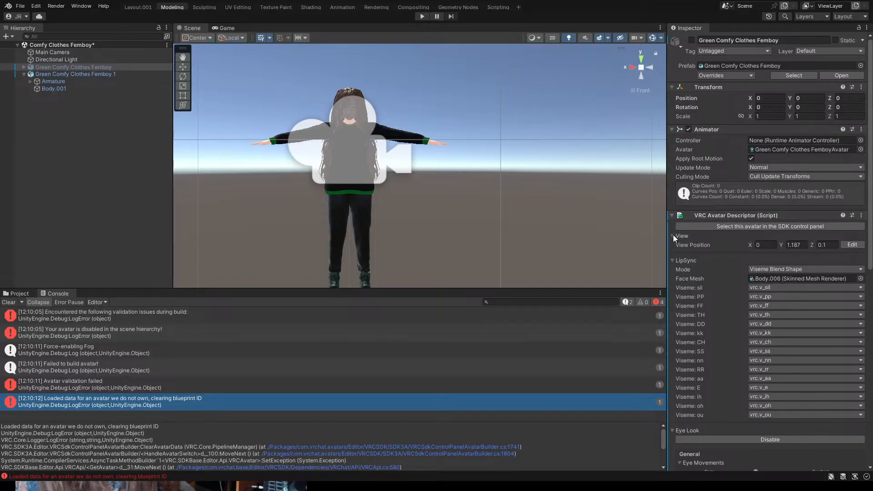
scroll(673, 235, down, 9)
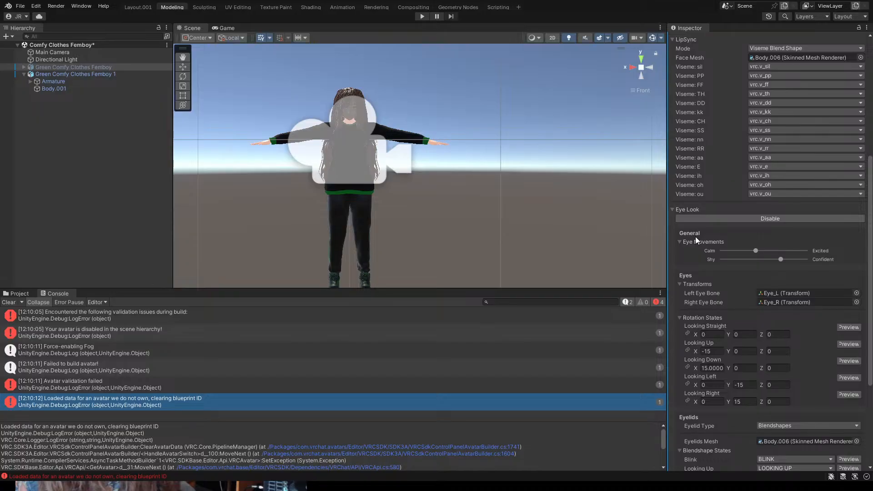
scroll(696, 238, down, 6)
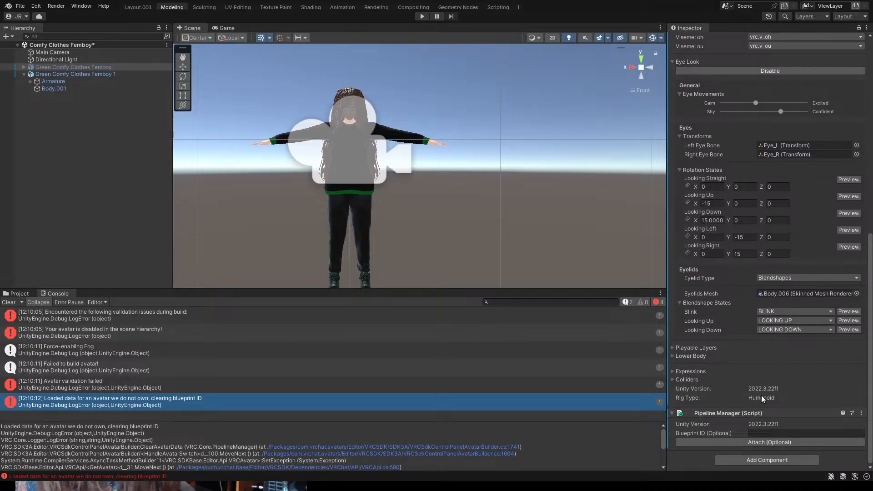
click(742, 441)
click(746, 441)
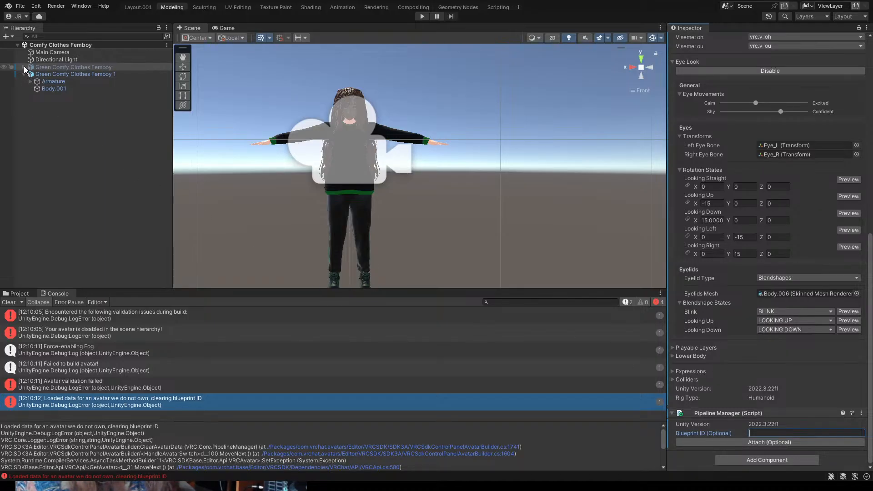
- Enter the original avatar's blueprint ID in the Pipeline Manager of Green Comfy Clothes Femboy 1 and attach it
click(57, 74)
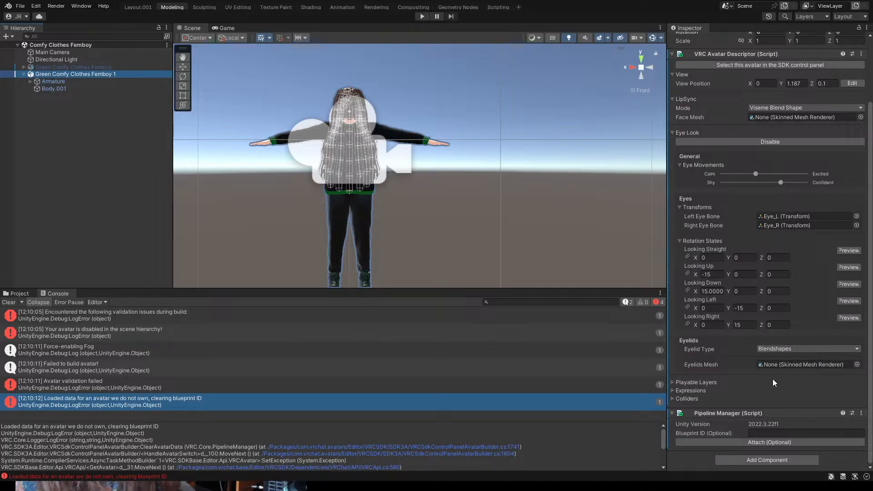
click(765, 443)
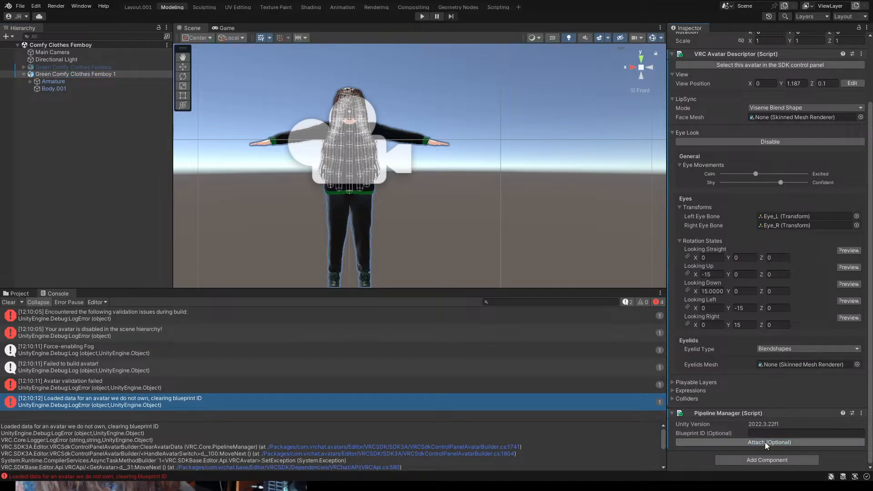
click(769, 434)
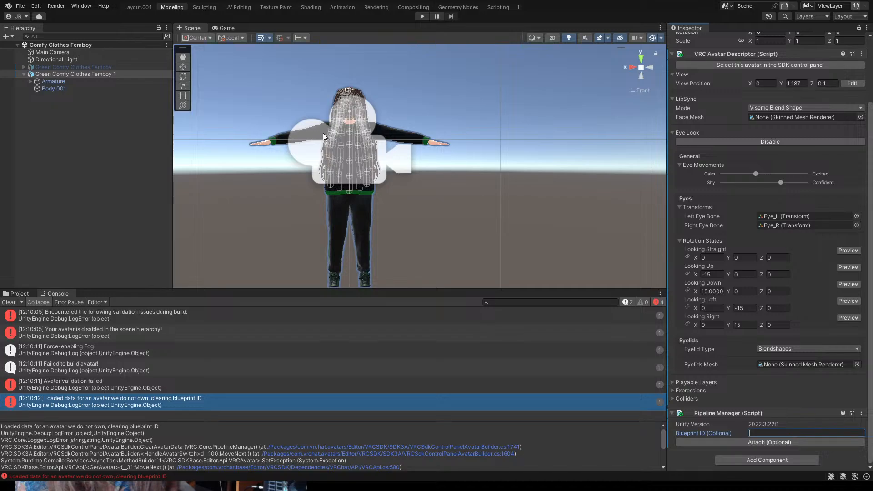
key(alt+Tab)
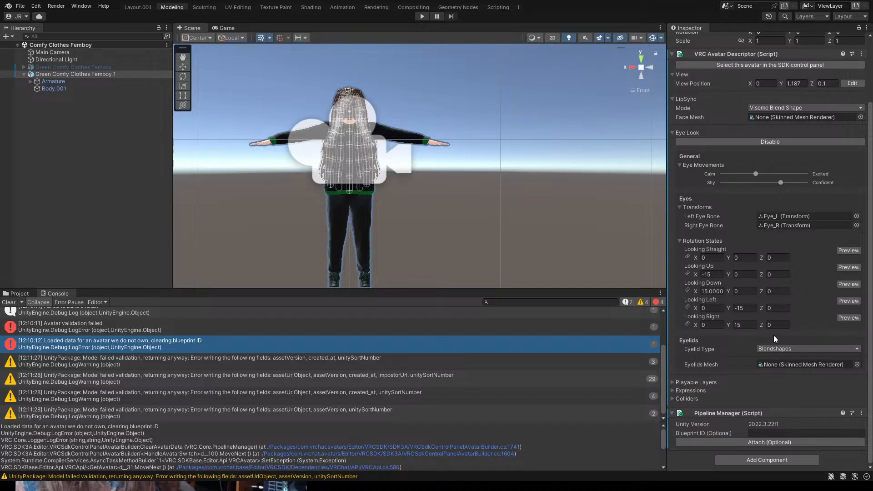
click(773, 433)
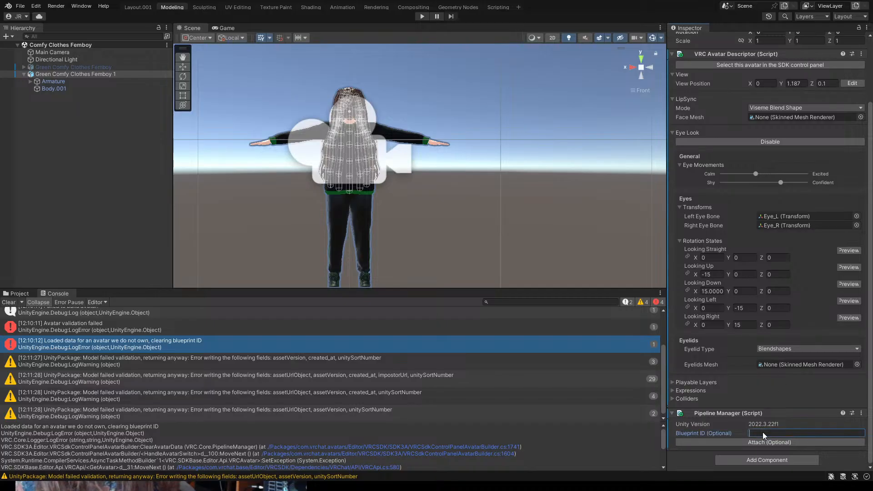
text(avtr_0b13122c-7cb1-4355-9fa1-2f39a2a49e0a)
click(769, 442)
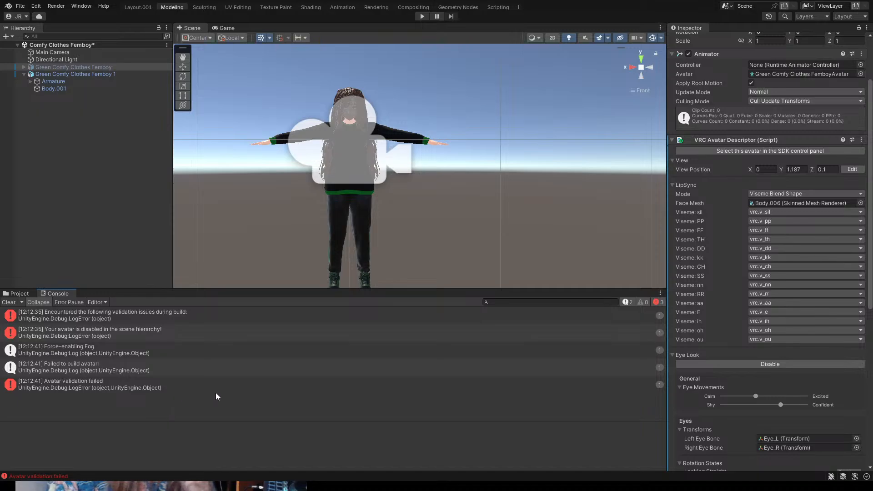
- Inspect the failed avatar build message and rename the inactive Green Comfy Clothes Femboy as Green Comfy Clothes Femboy old
click(162, 367)
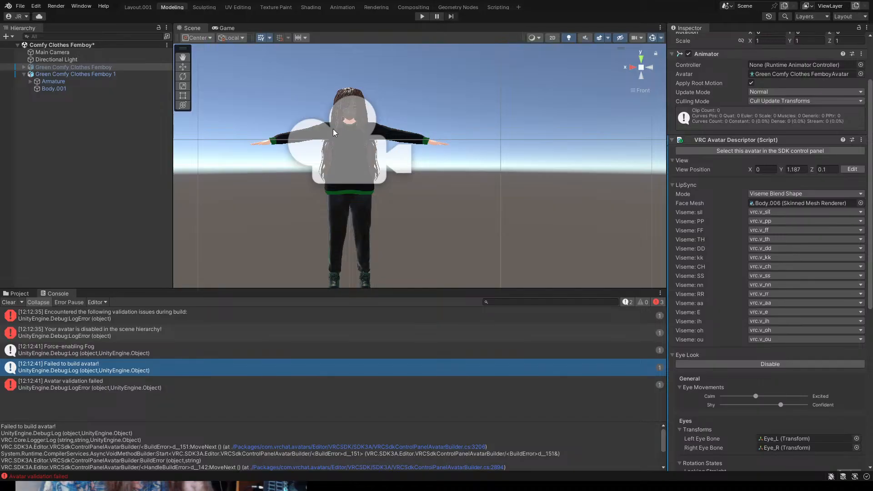
click(75, 72)
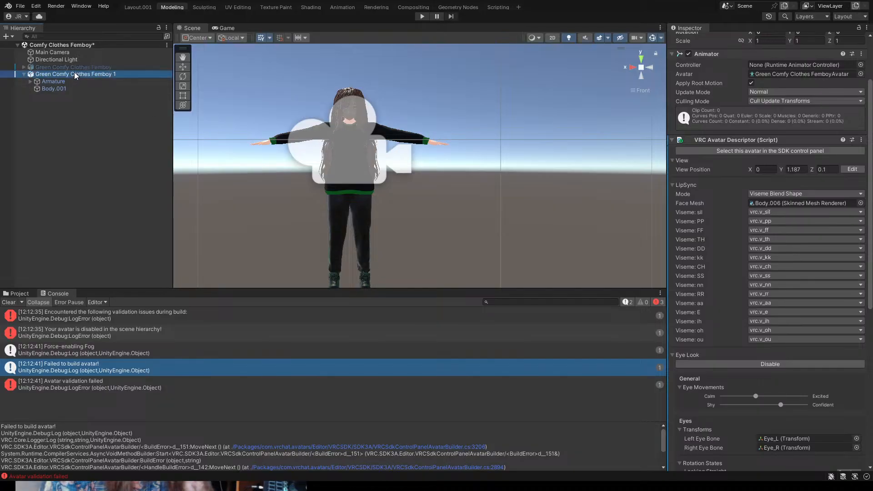
click(81, 67)
click(81, 66)
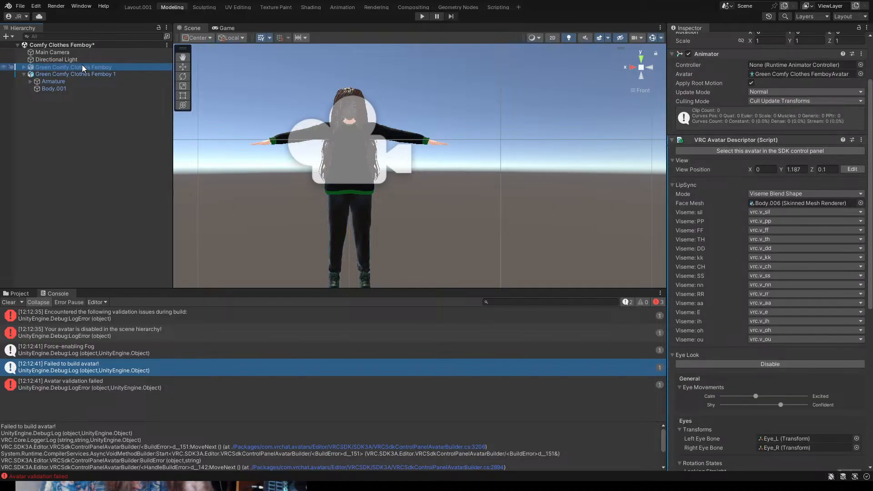
click(118, 67)
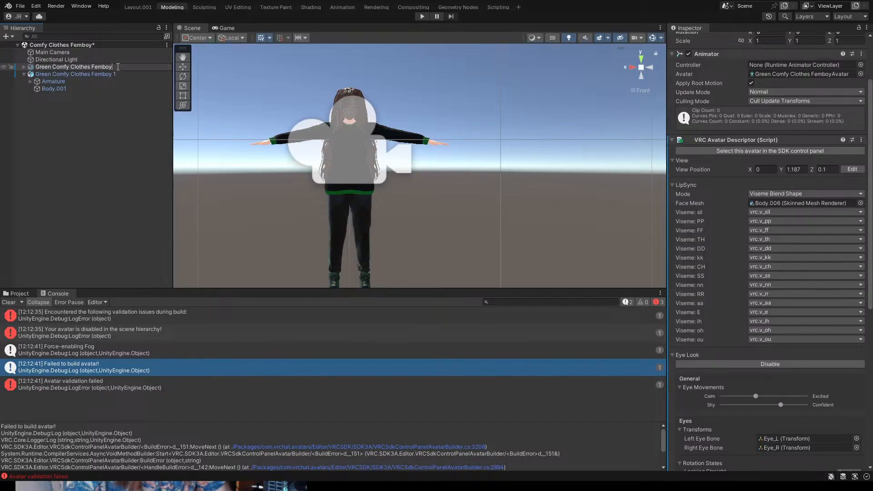
text(old)
key(Return)
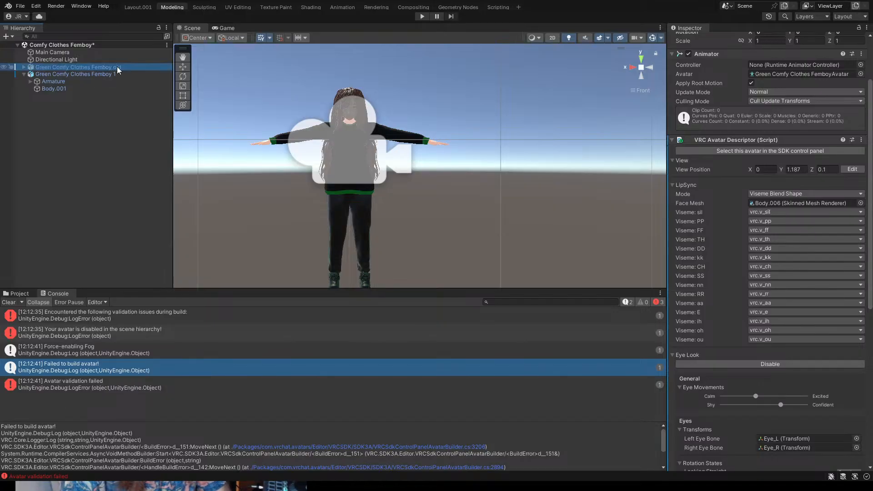
- Rename Green Comfy Clothes Femboy 1 as Green Comfy Clothes Femboy and select it to show its components
click(101, 73)
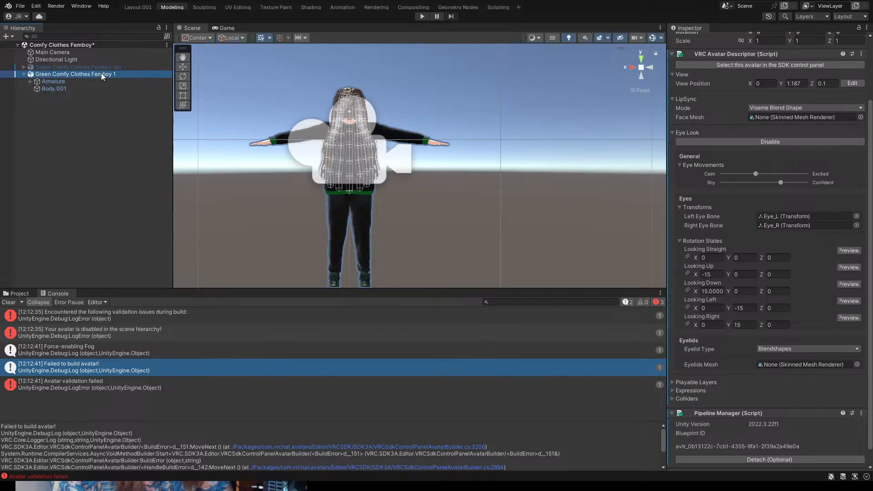
click(101, 72)
key(End)
key(BackSpace)
key(BackSpace)
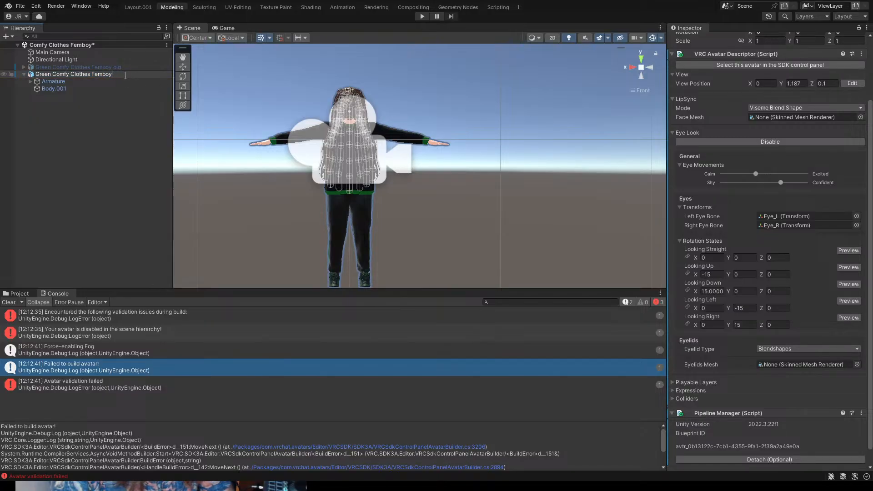
key(Return)
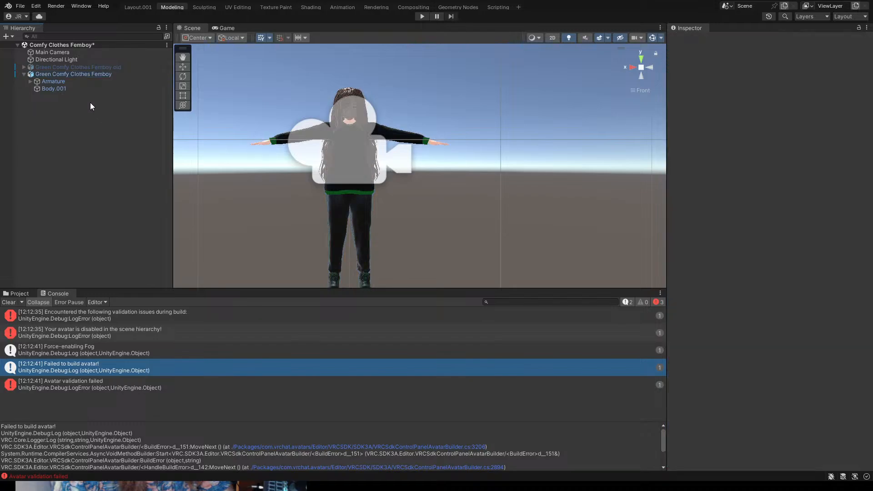
click(83, 74)
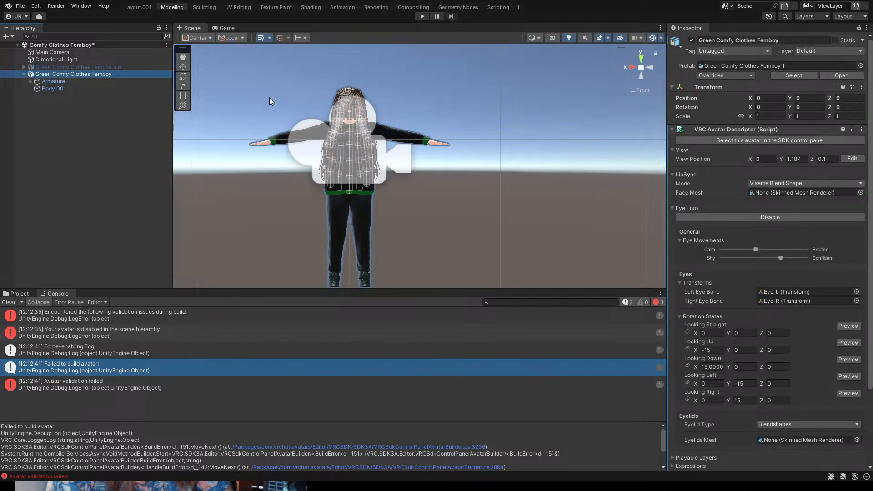
click(370, 43)
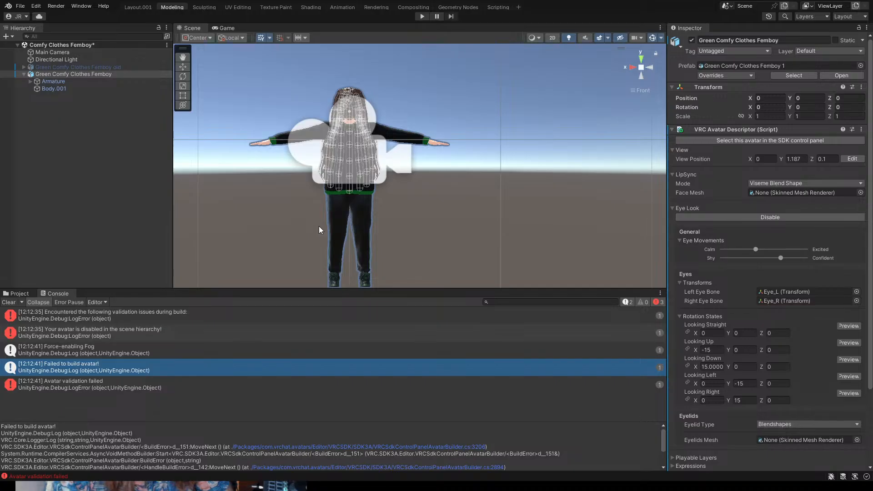
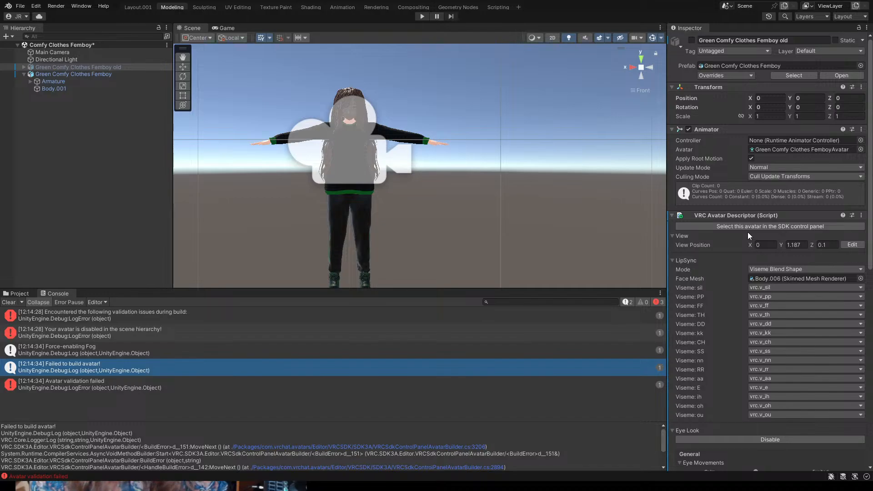
- Review the avatar descriptor and Pipeline Manager settings of Green Comfy Clothes Femboy old
scroll(746, 228, down, 8)
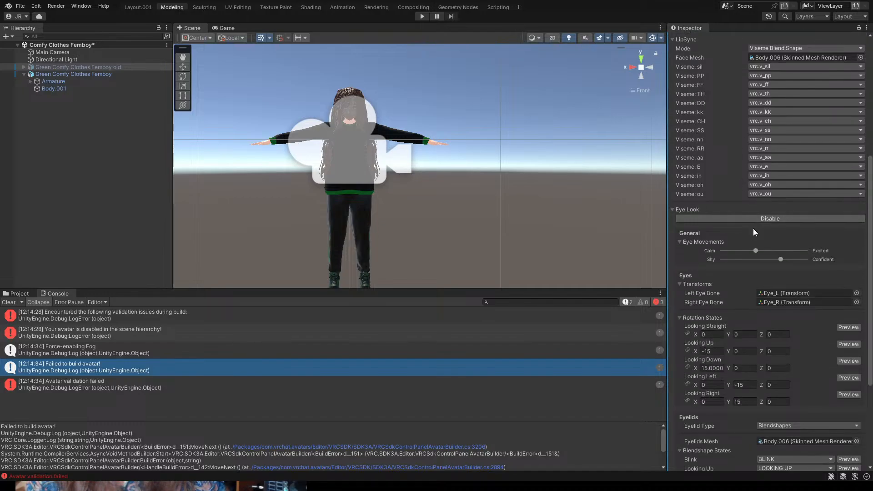
scroll(759, 250, down, 5)
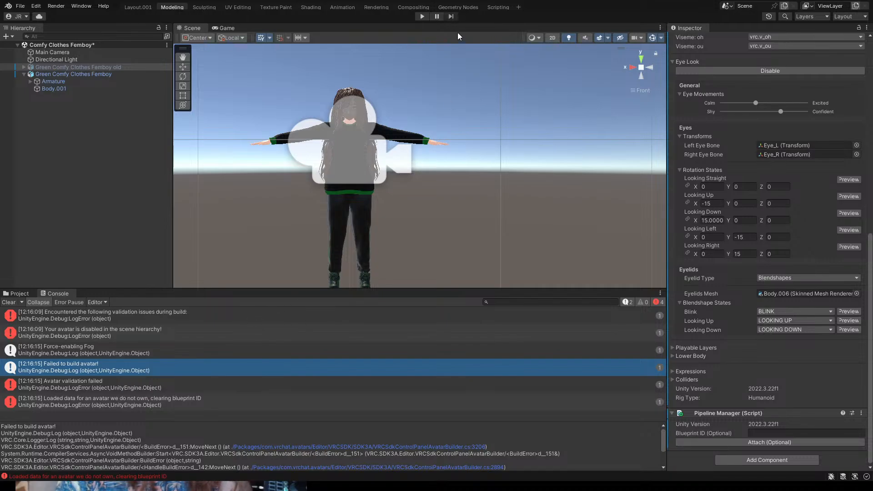
scroll(247, 217, down, 2)
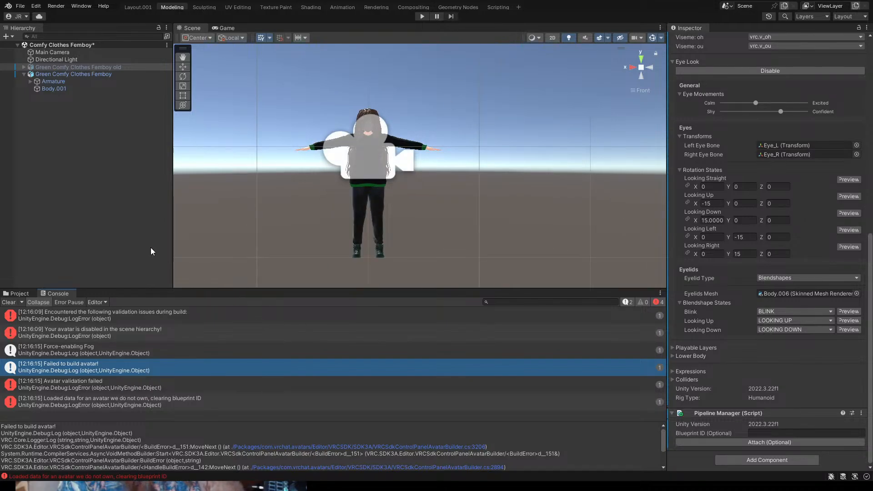
- Inspect the details of the blueprint ownership error and clear the console messages
click(139, 240)
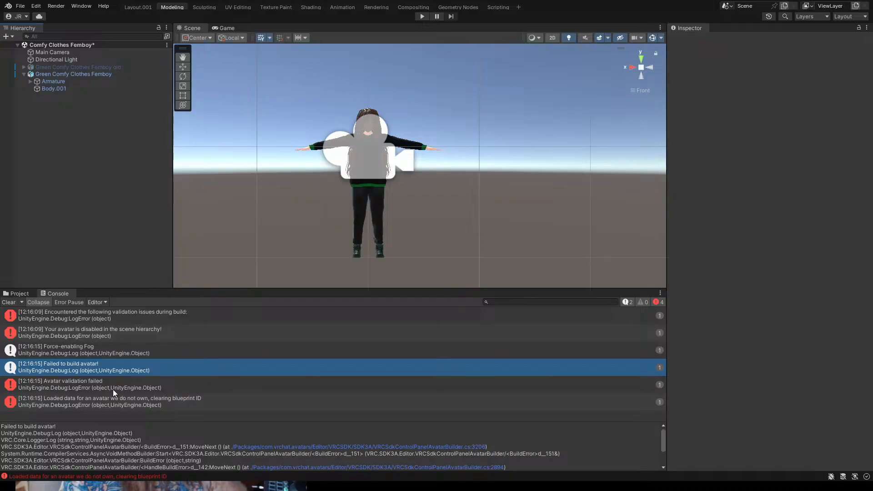
click(92, 400)
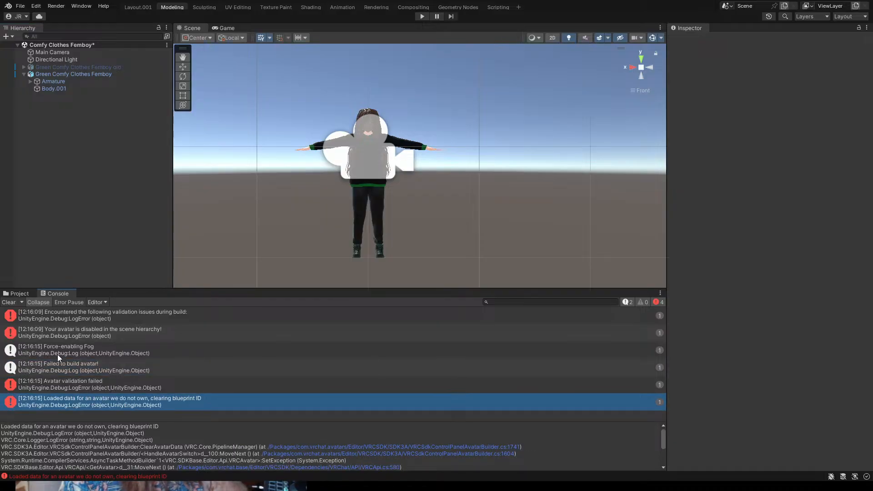
click(15, 303)
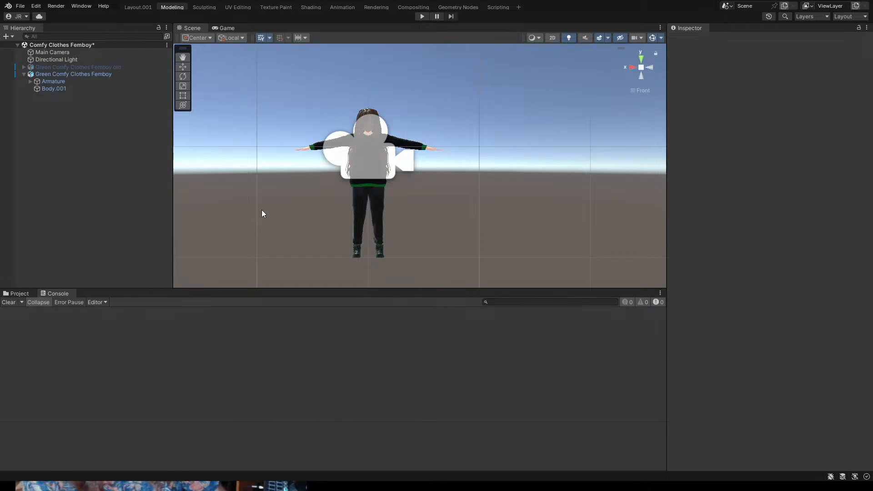
- Assign Body.001 as the eyelids mesh in the active Green Comfy Clothes Femboy's avatar descriptor
click(53, 74)
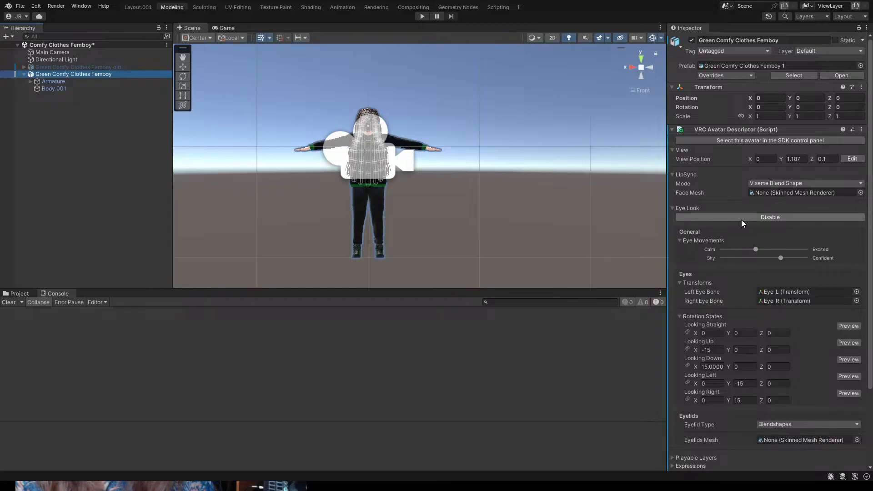
scroll(746, 223, down, 5)
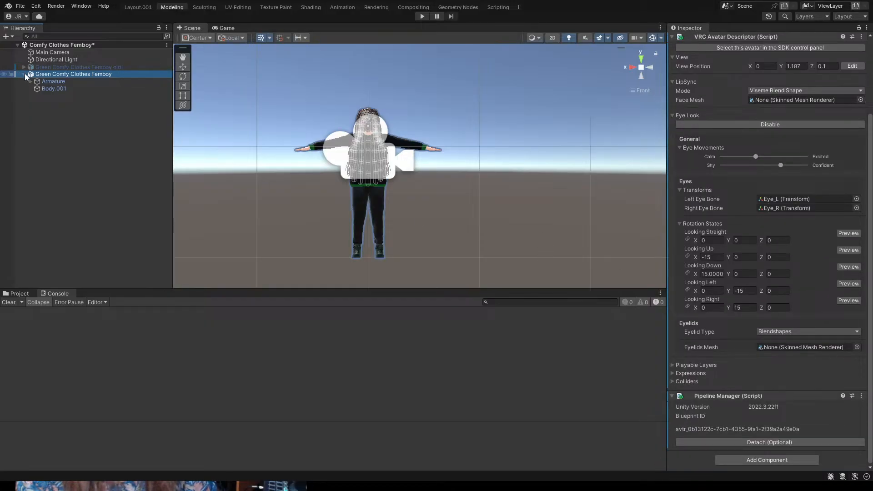
click(48, 75)
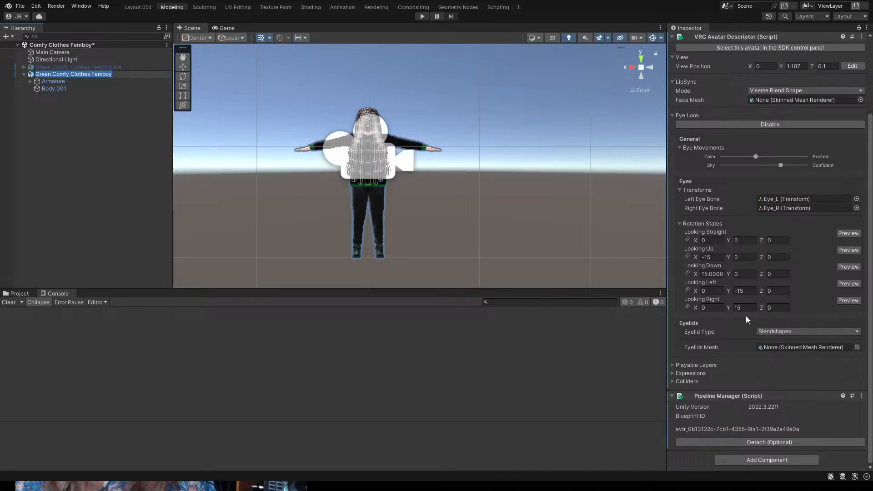
scroll(766, 344, up, 2)
scroll(766, 343, down, 2)
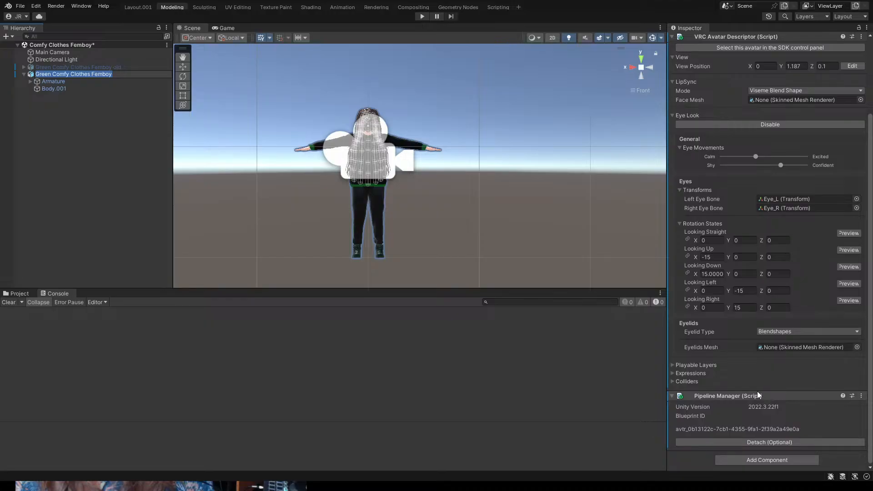
click(858, 348)
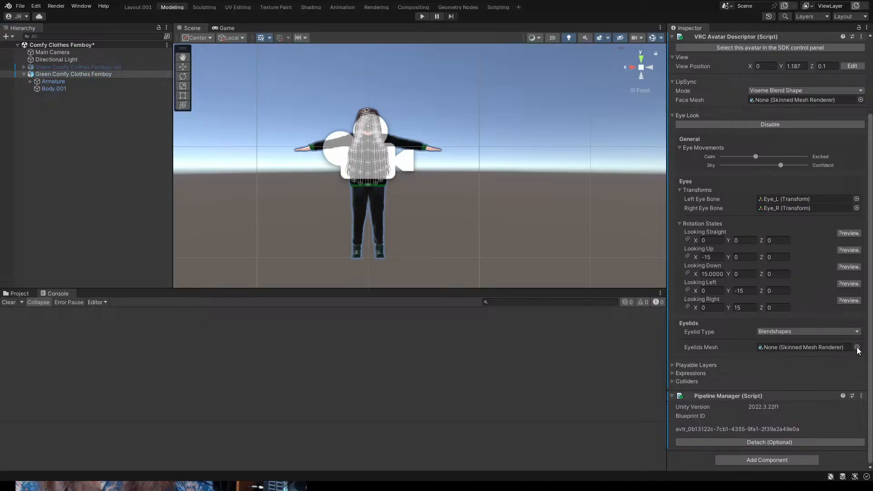
click(773, 330)
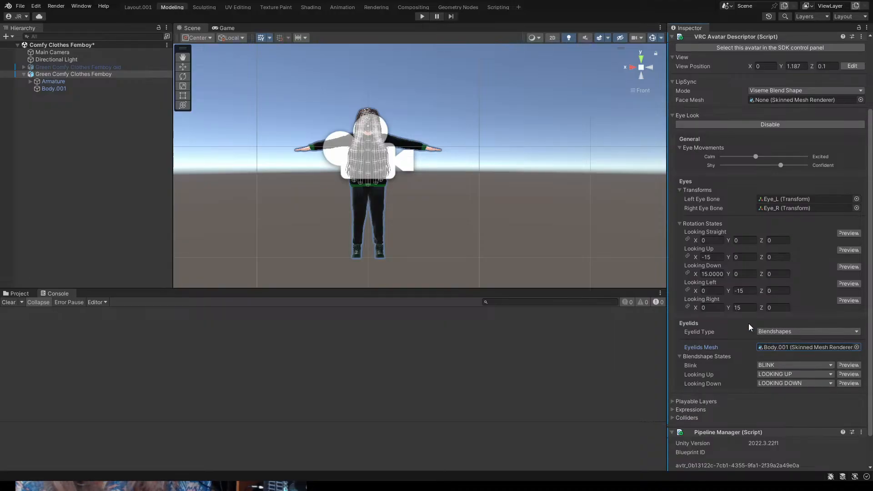
- Assign Body.001 as the LipSync face mesh in the same avatar's descriptor
scroll(814, 340, down, 2)
scroll(801, 332, up, 6)
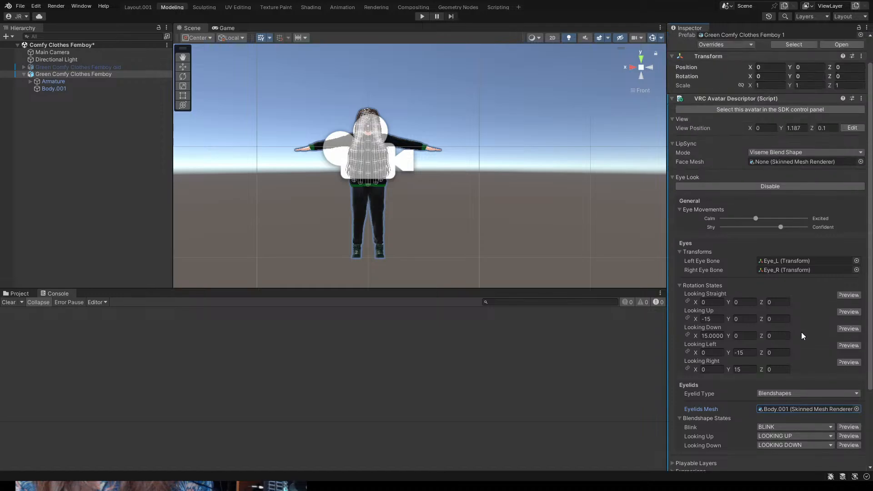
scroll(774, 215, down, 4)
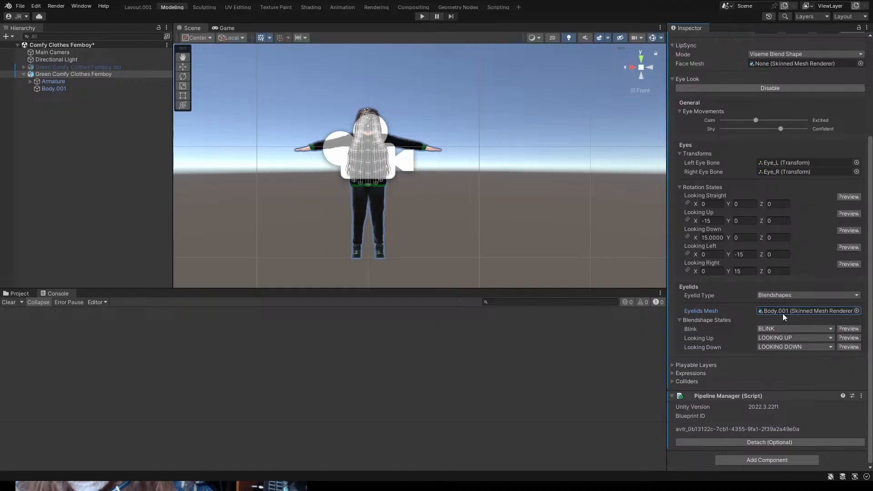
scroll(781, 310, up, 2)
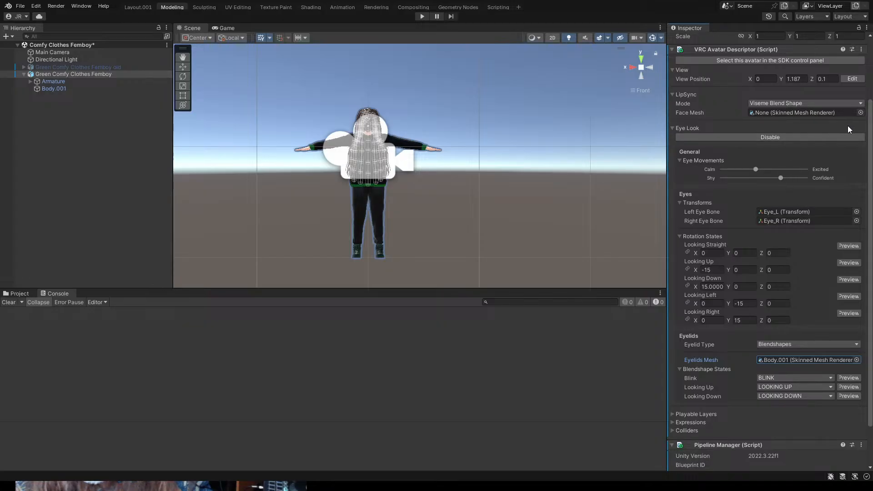
click(862, 113)
click(777, 138)
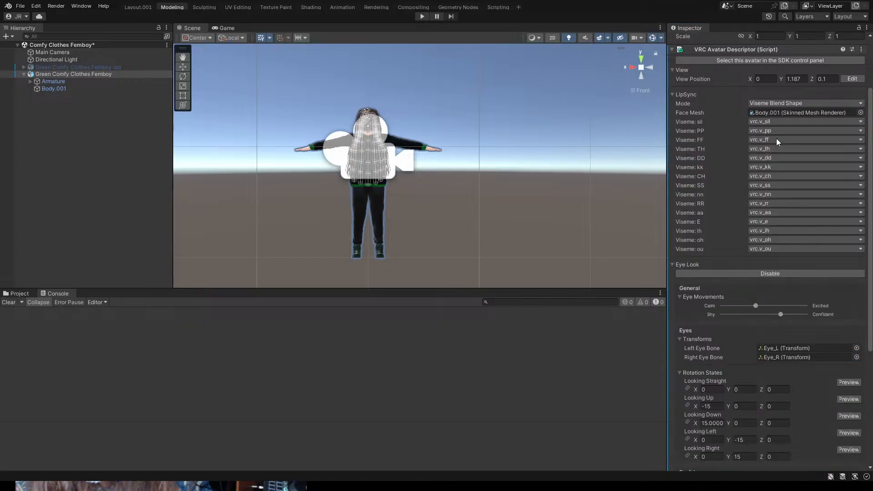
- Check the active avatar's viseme, eye look and Pipeline Manager settings, collapse its LipSync section and save the scene
scroll(784, 155, down, 4)
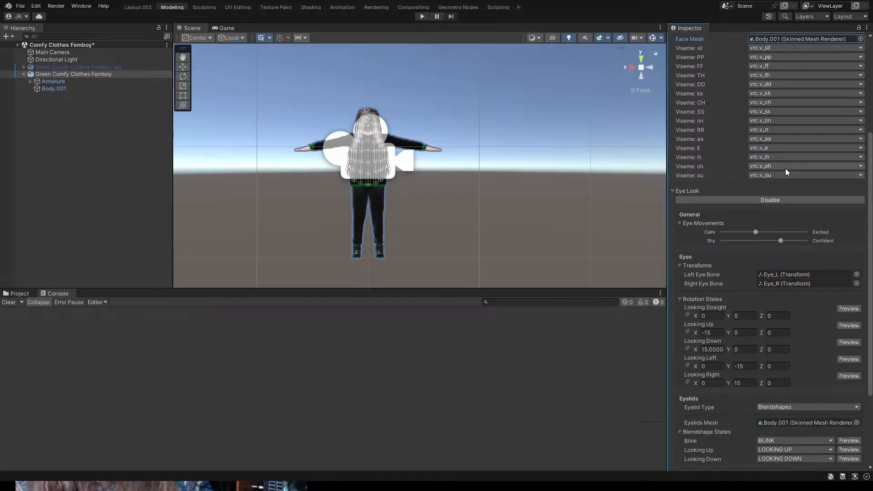
scroll(777, 196, down, 6)
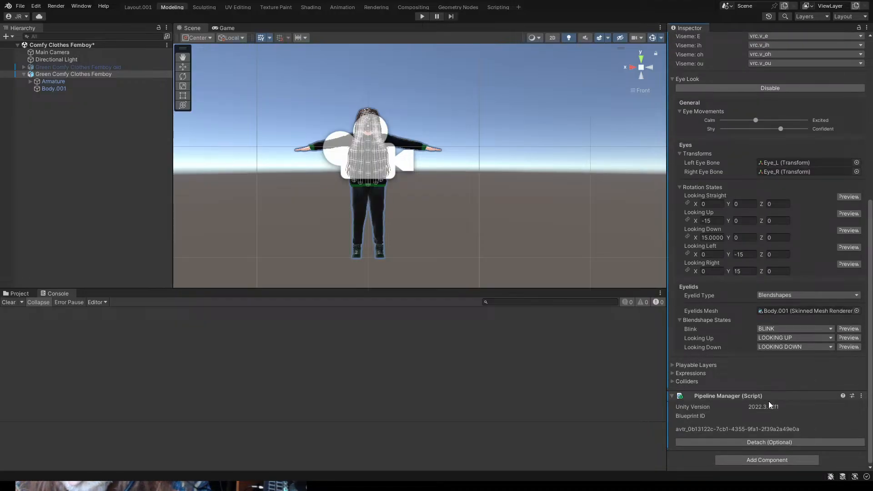
scroll(759, 375, up, 15)
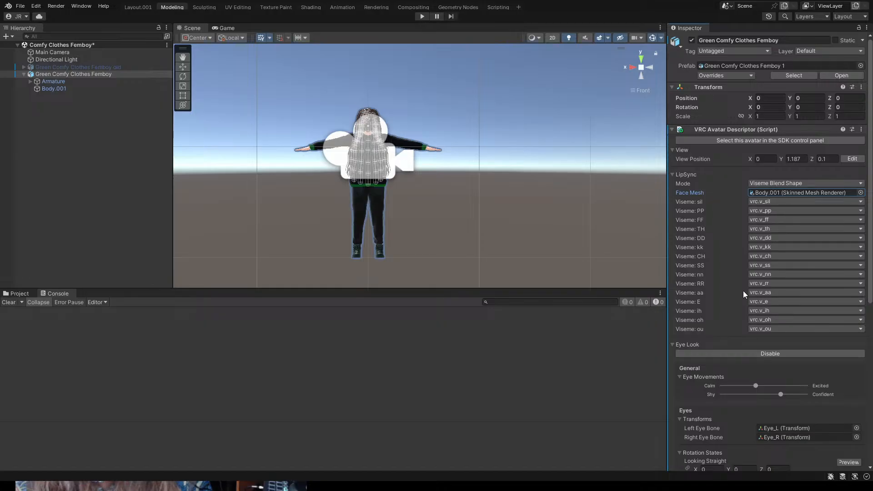
click(673, 175)
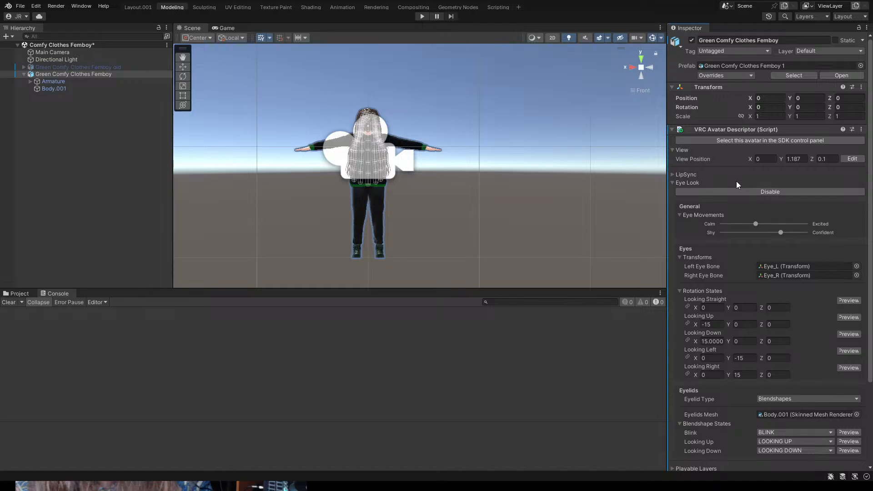
scroll(736, 181, down, 6)
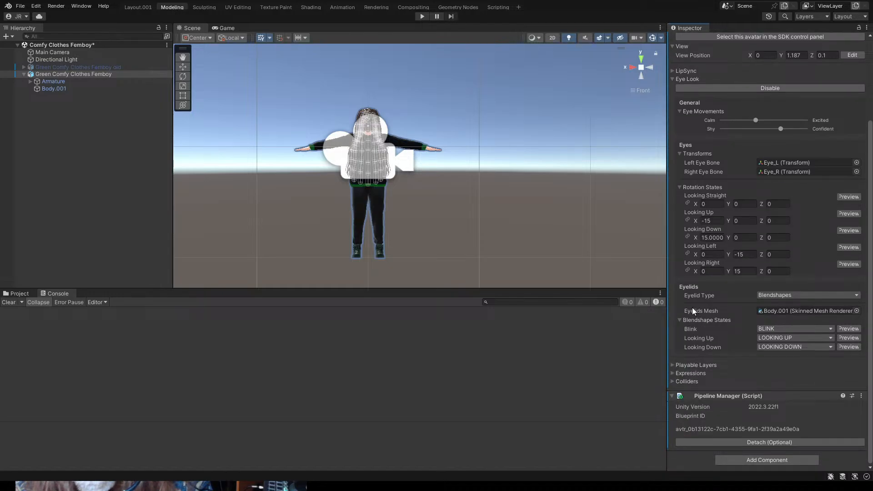
scroll(692, 307, up, 3)
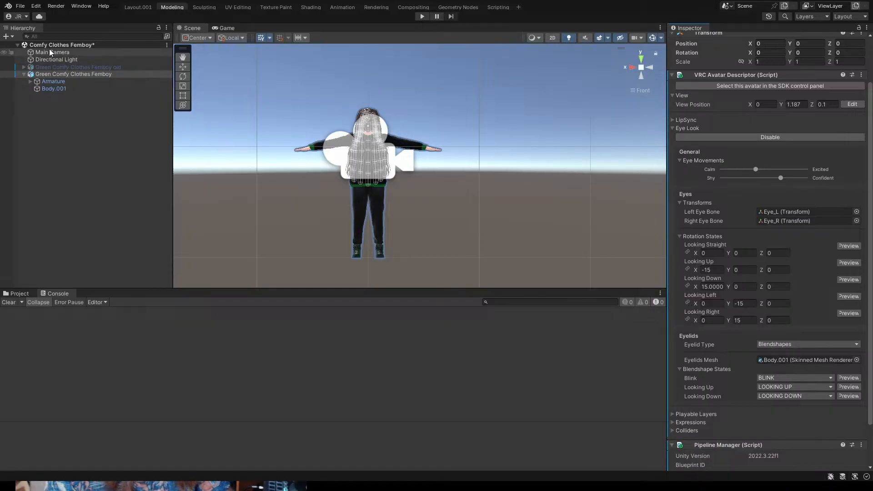
key(ctrl+s)
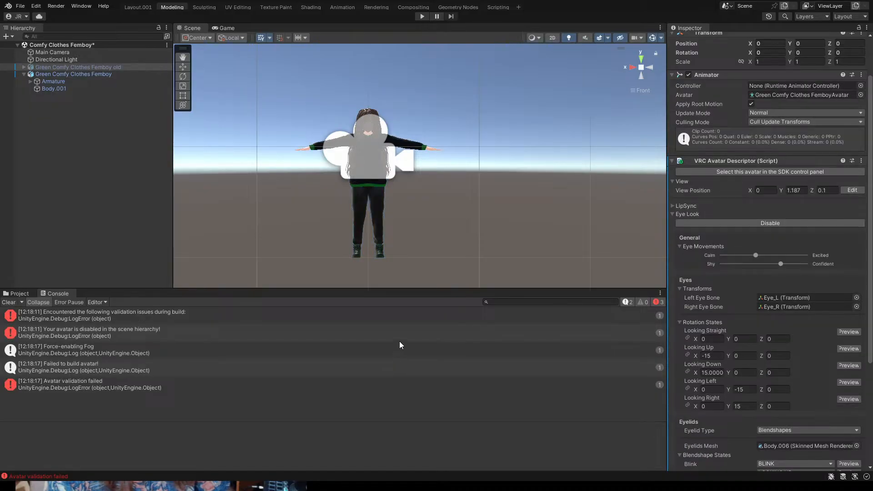
- Assign Body.001 as the eyelids mesh in the avatar descriptor of Green Comfy Clothes Femboy old and save the scene
scroll(705, 309, down, 6)
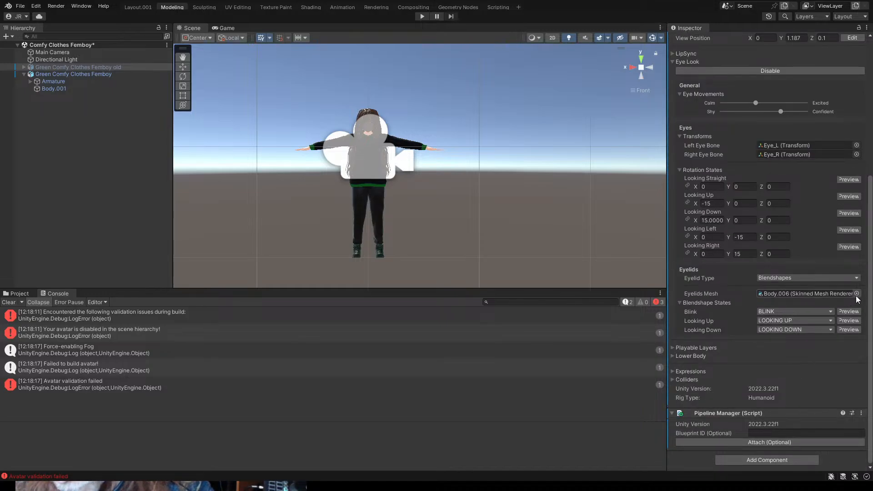
double_click(769, 323)
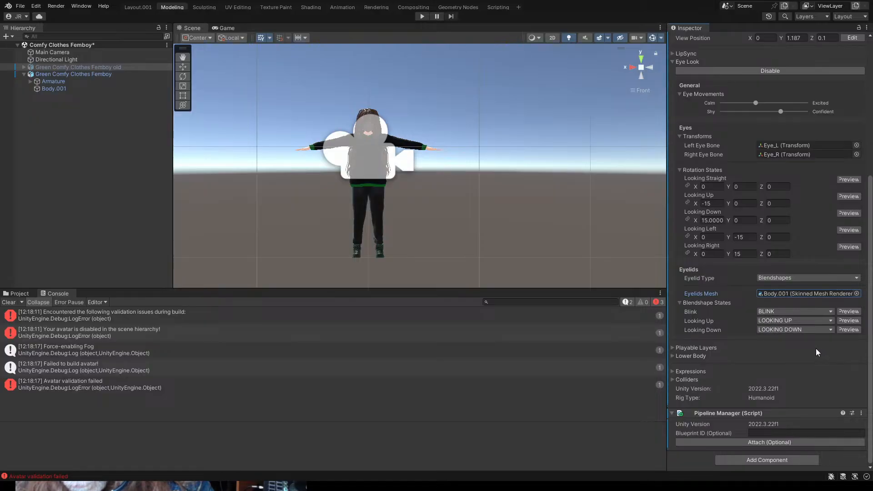
scroll(816, 349, up, 2)
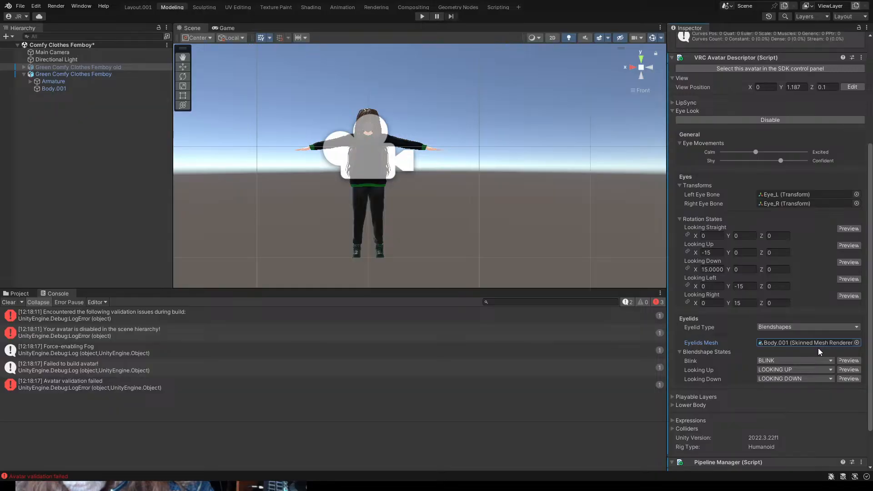
scroll(818, 348, up, 5)
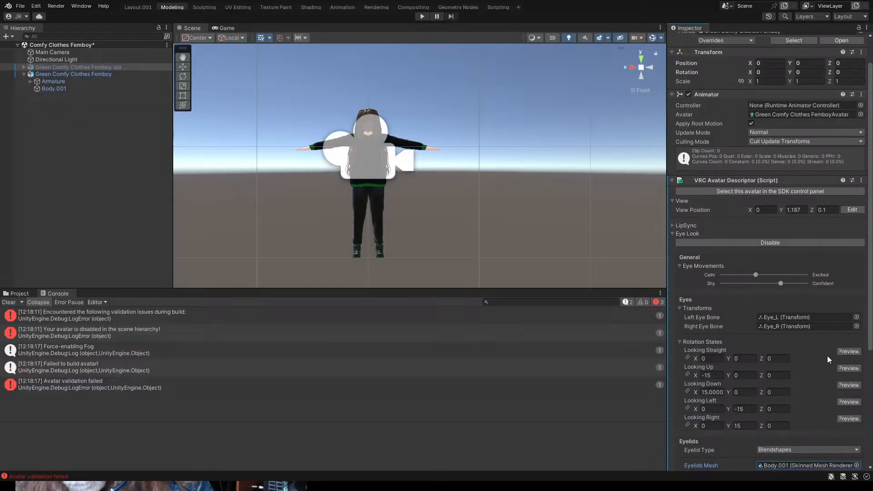
scroll(825, 354, up, 2)
scroll(815, 348, down, 5)
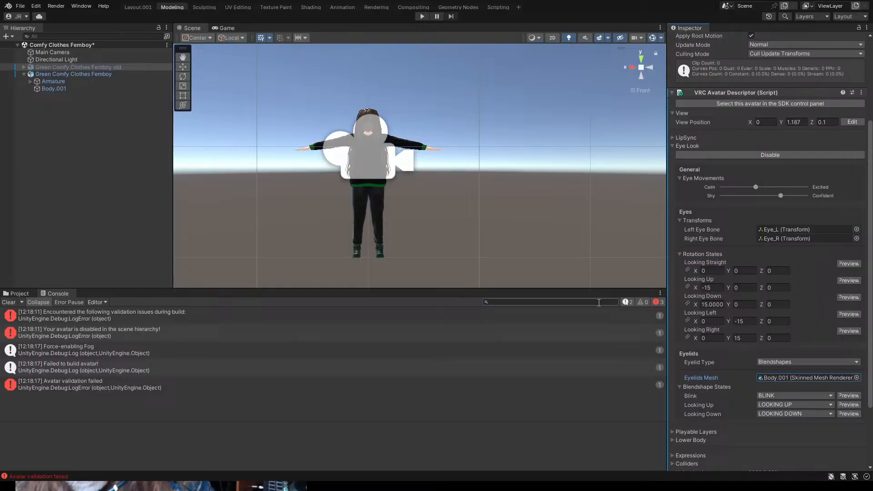
key(ctrl+s)
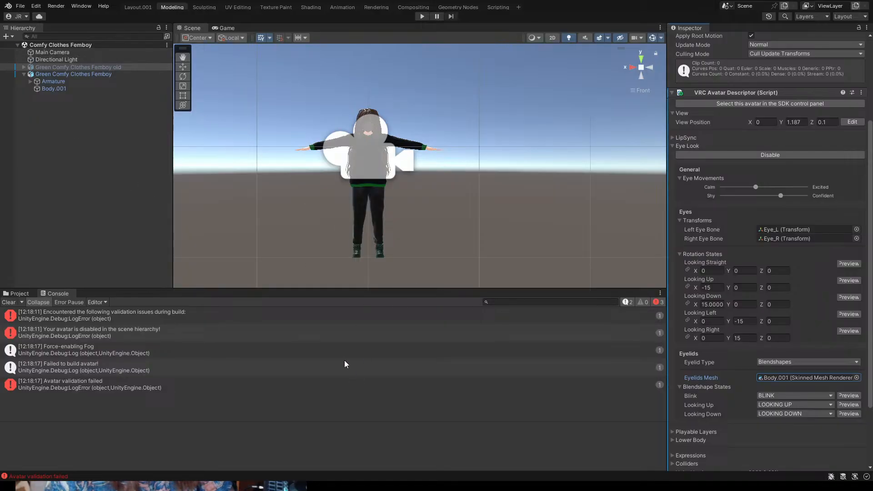
- Compare the avatar descriptor and Pipeline Manager settings of the old and active Green Comfy Clothes Femboy avatars
key(alt+Tab)
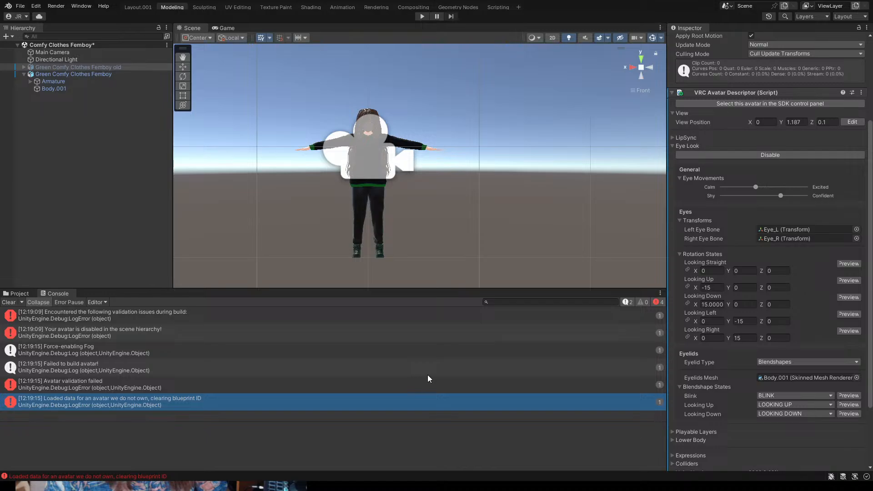
click(102, 73)
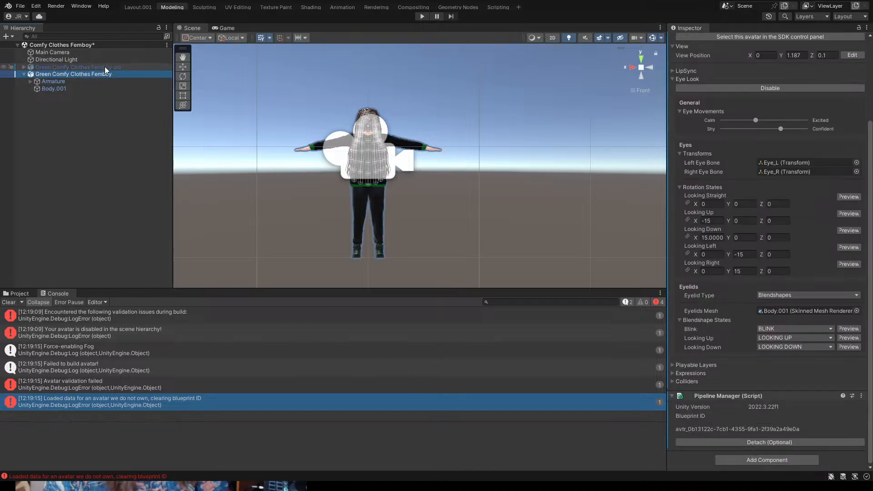
click(105, 67)
click(110, 76)
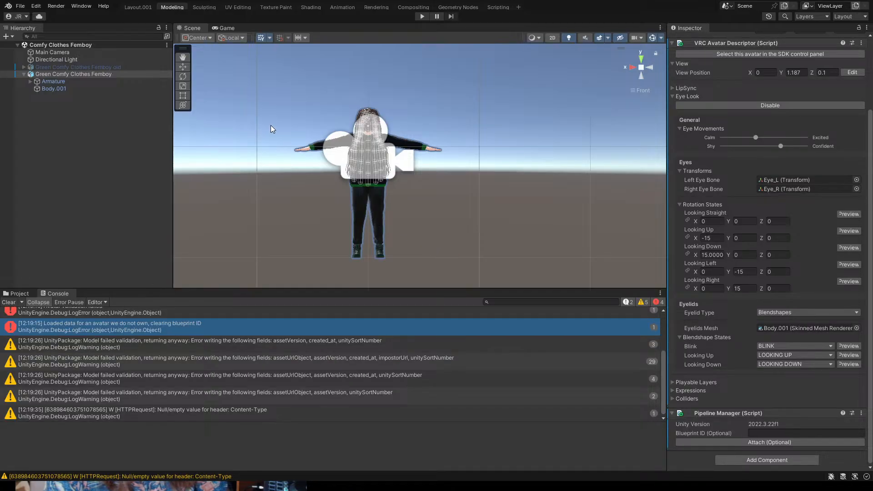
click(69, 68)
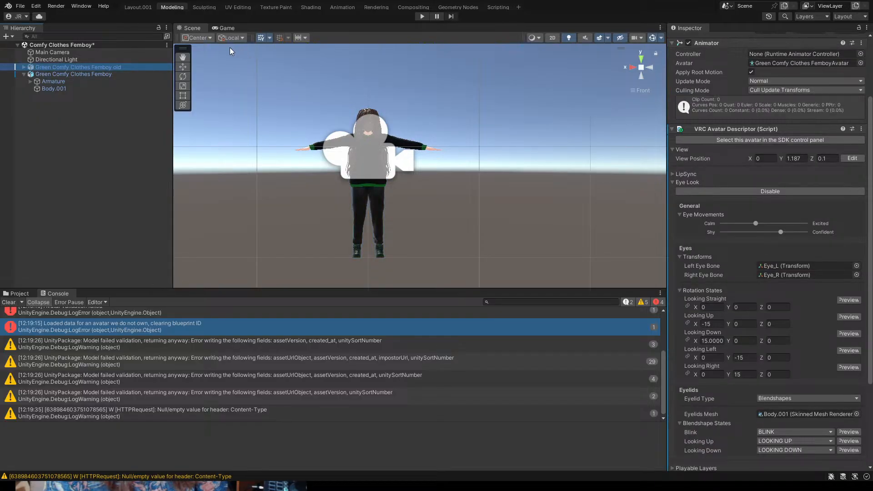
click(86, 73)
click(86, 67)
click(83, 74)
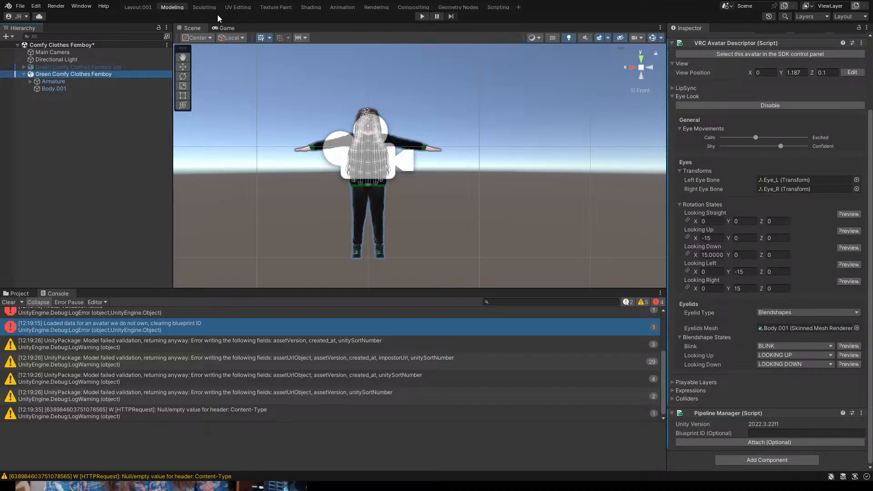
- Try to fill the visemes and set the viewpoint of the active Green Comfy Clothes Femboy with Pumkins Avatar Tools
click(280, 25)
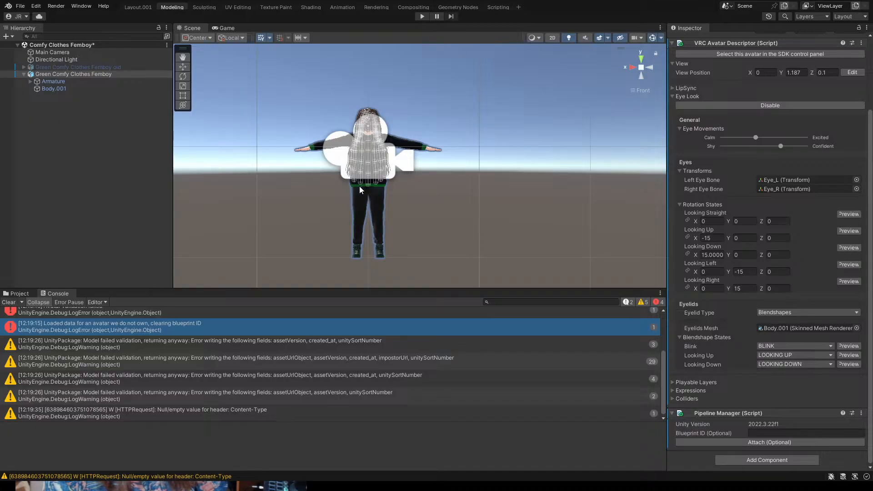
click(427, 165)
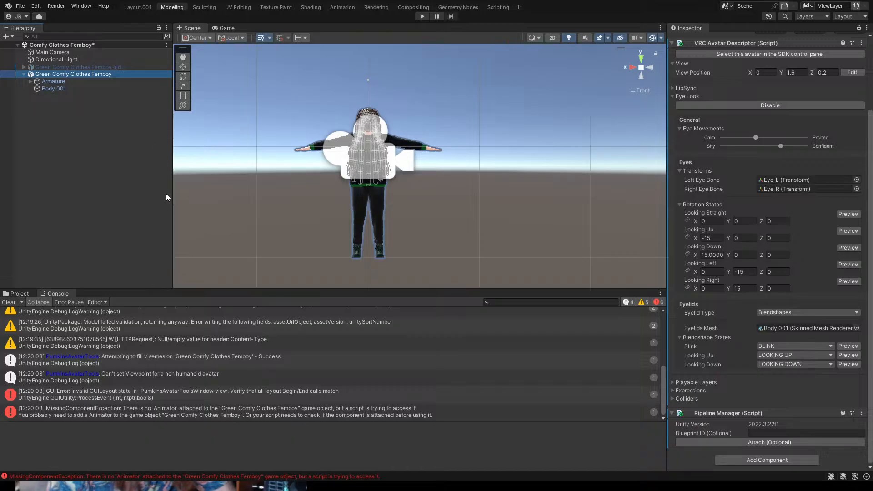
click(57, 67)
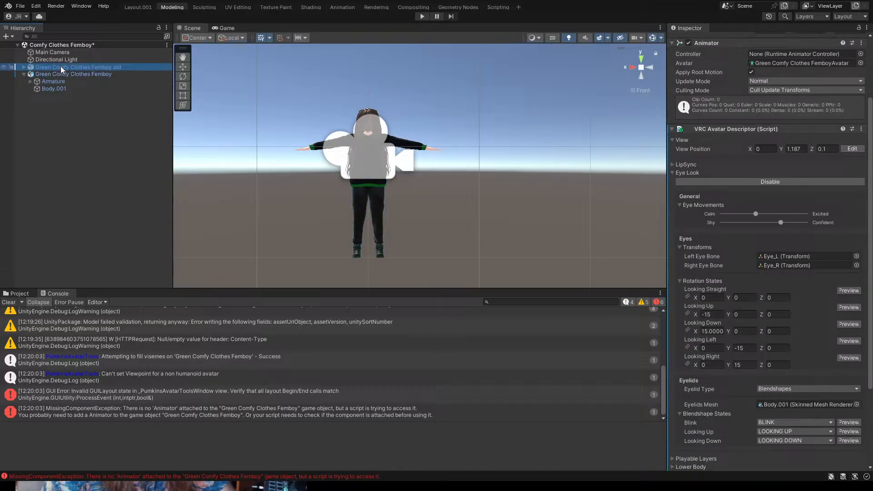
click(61, 66)
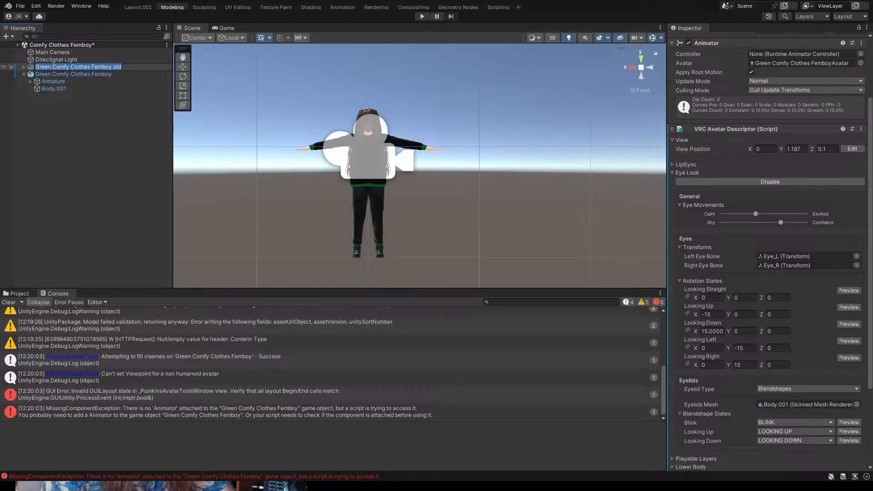
click(45, 67)
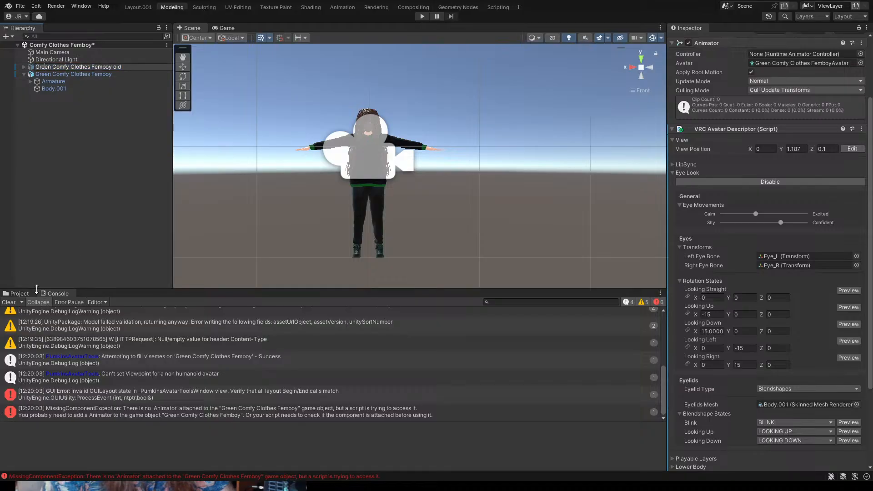
- Compare the material import settings of the two Green Comfy models and delete Green Comfy Clothes Femboy.fbx from the project assets
click(19, 293)
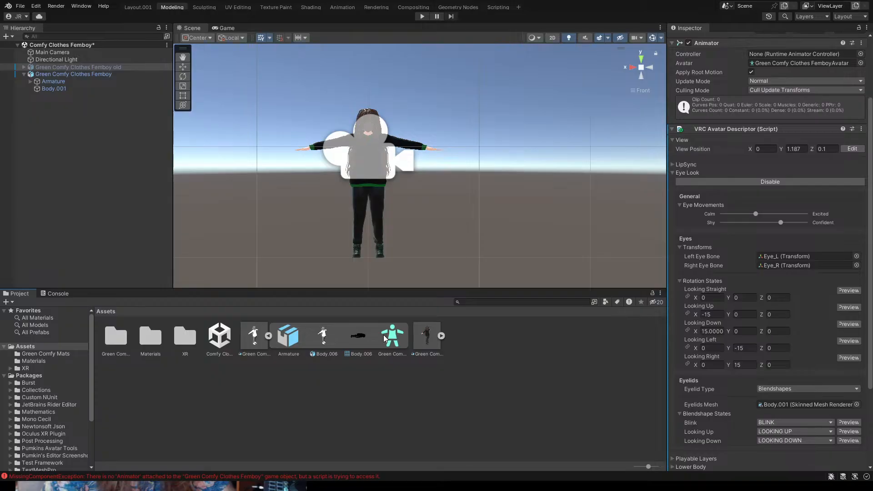
click(250, 335)
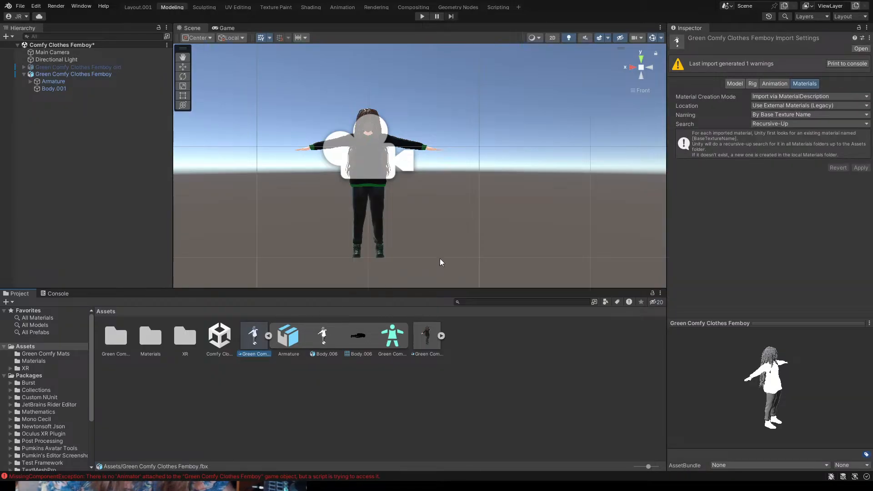
click(428, 339)
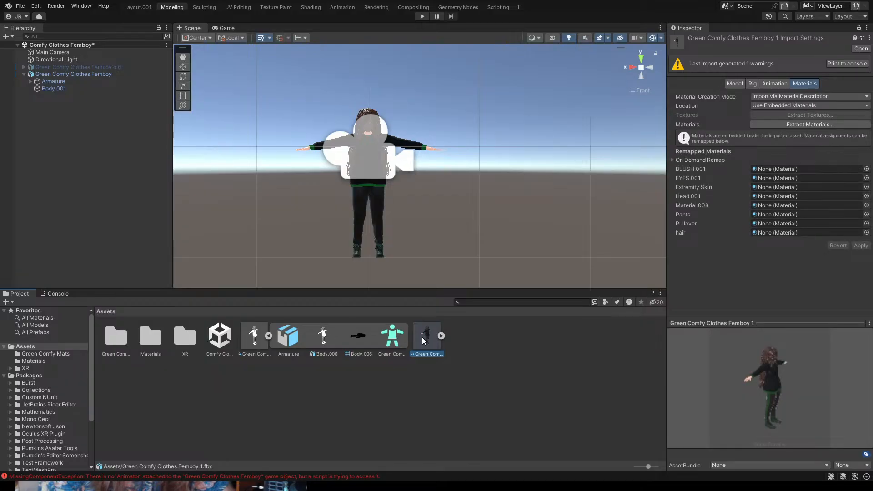
click(254, 338)
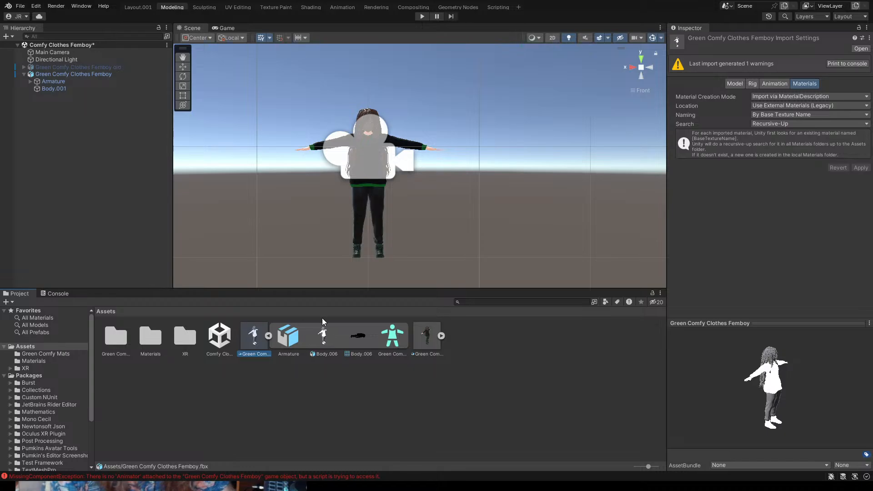
click(460, 260)
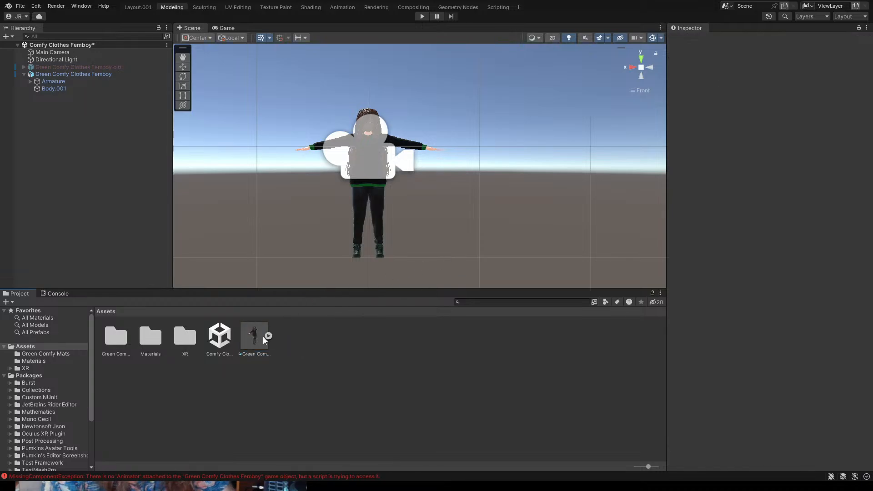
- Delete both the active Green Comfy Clothes Femboy and Green Comfy Clothes Femboy old from the scene
click(37, 75)
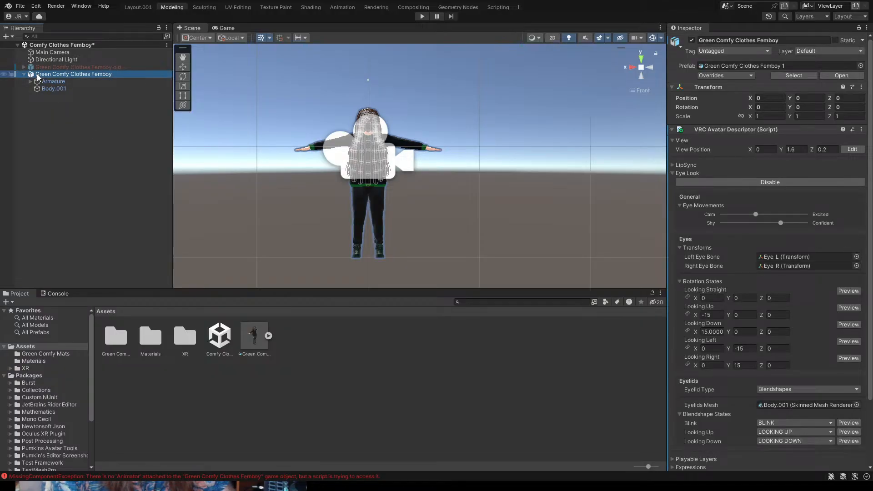
key(Delete)
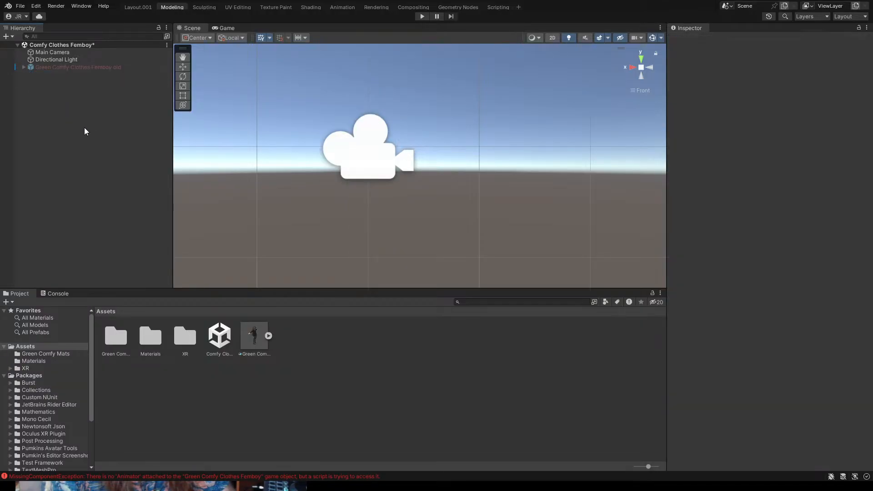
click(49, 69)
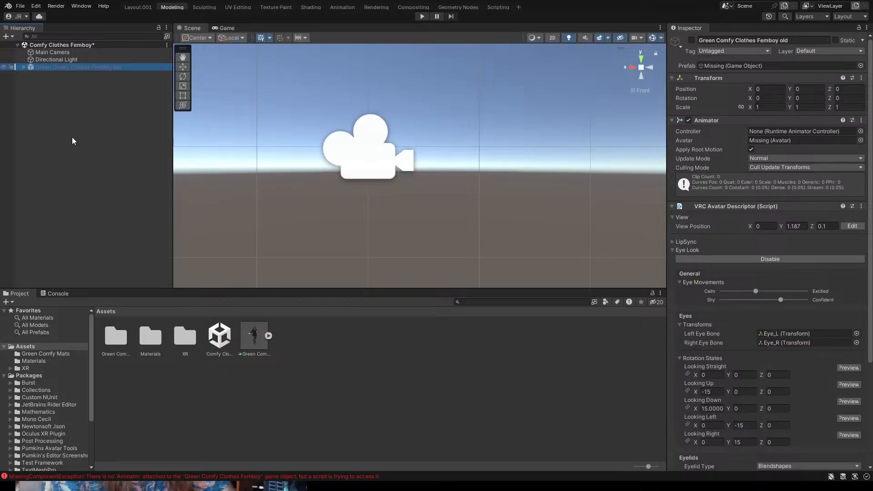
key(Delete)
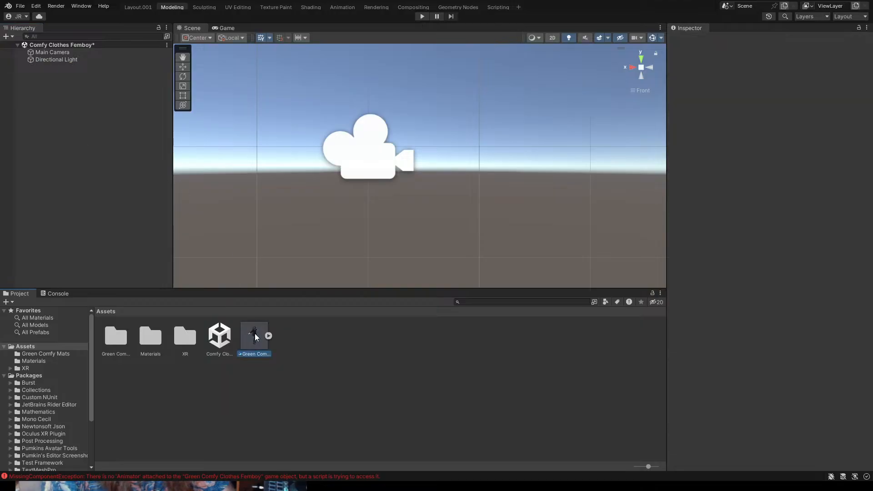
- Add the Green Comfy Clothes Femboy 1 model to the scene and try to set it up with a VRC Avatar Descriptor
drag(255, 333, 48, 44)
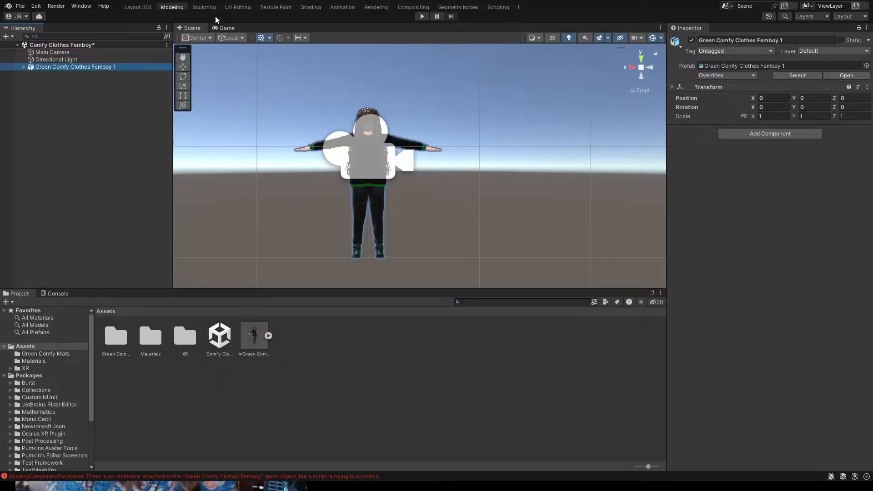
click(285, 17)
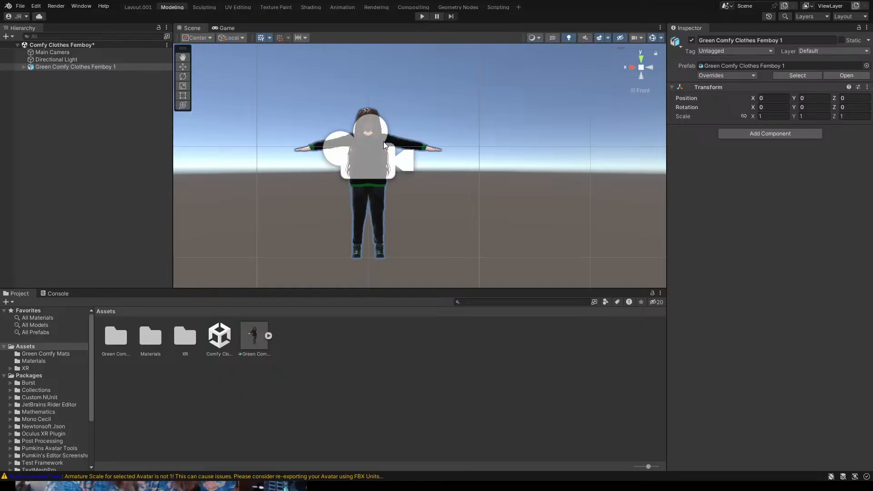
key(ctrl+z)
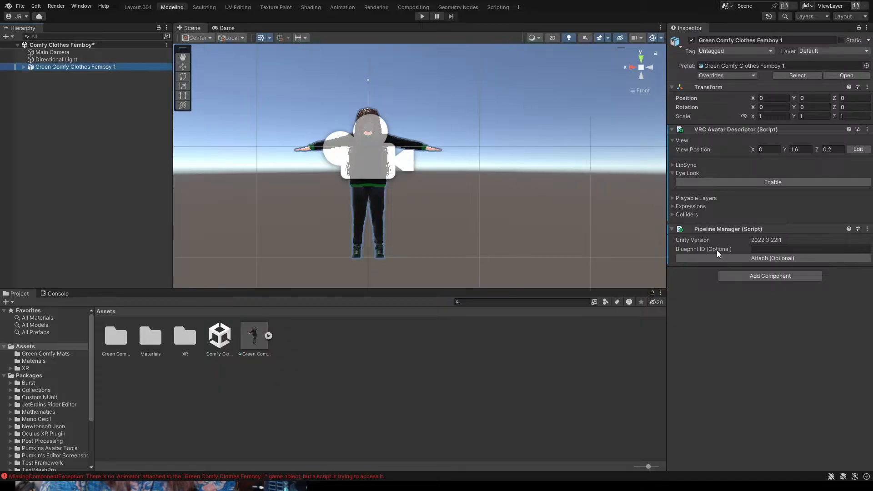
- Try enabling eye look and adjusting the viewpoint on Green Comfy Clothes Femboy 1, and remove that avatar from the scene
click(687, 167)
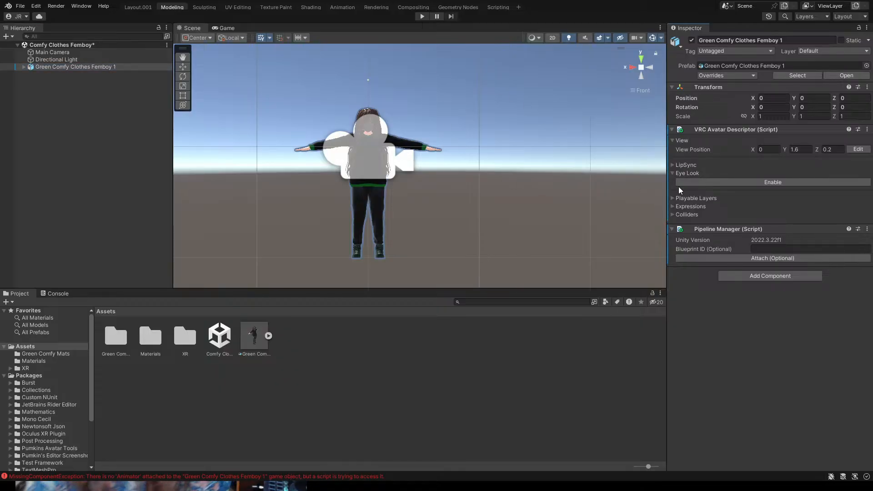
click(729, 182)
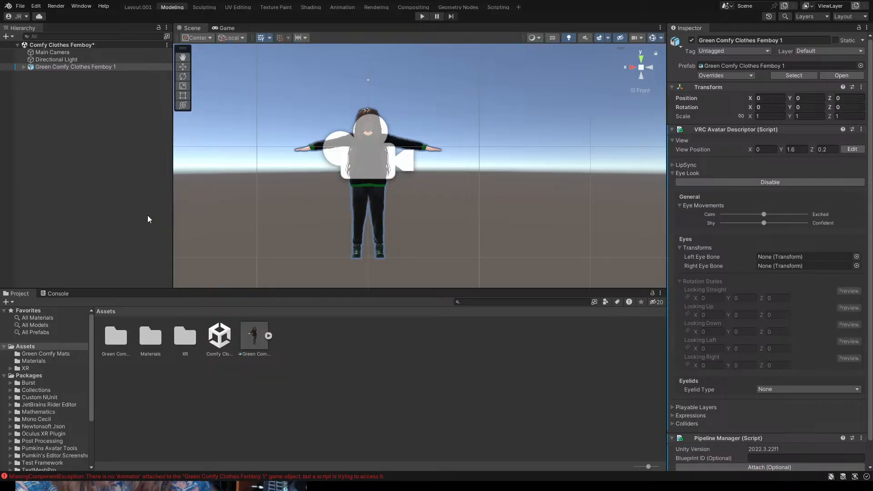
click(243, 220)
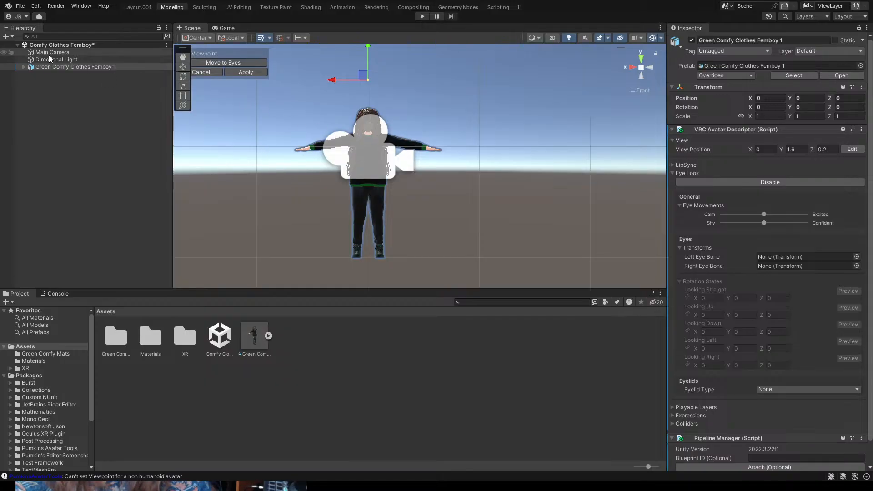
click(53, 67)
key(Delete)
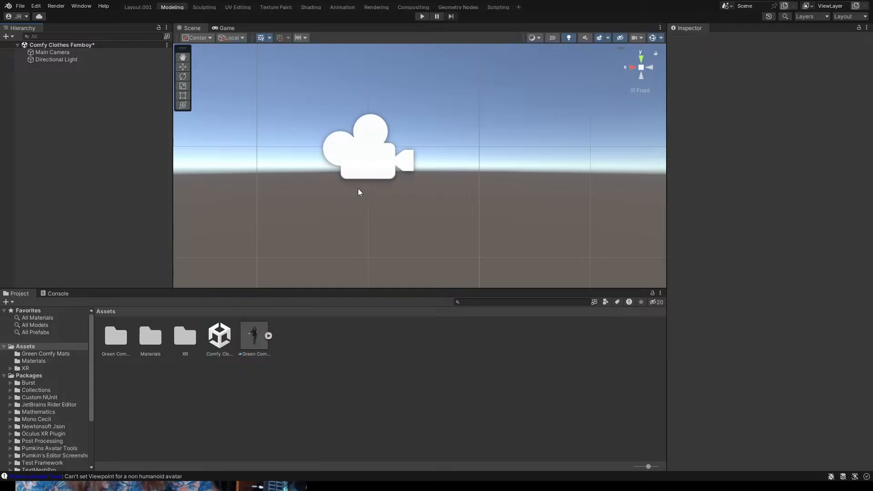
- Set the rig animation type of the Green Comfy Clothes Femboy 1 model to Humanoid and apply it
click(258, 335)
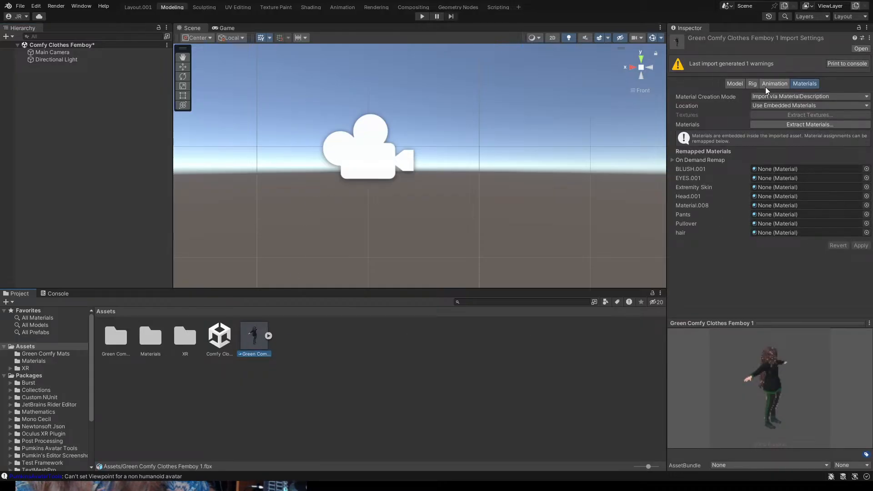
click(752, 84)
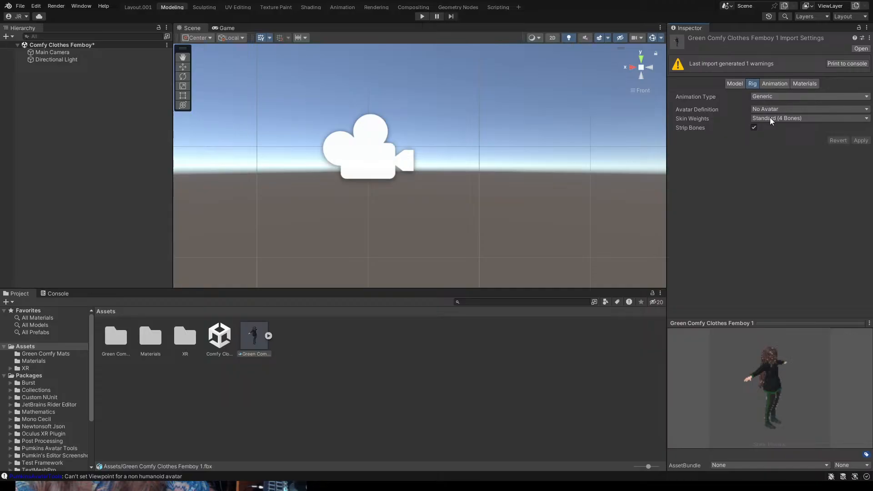
click(770, 135)
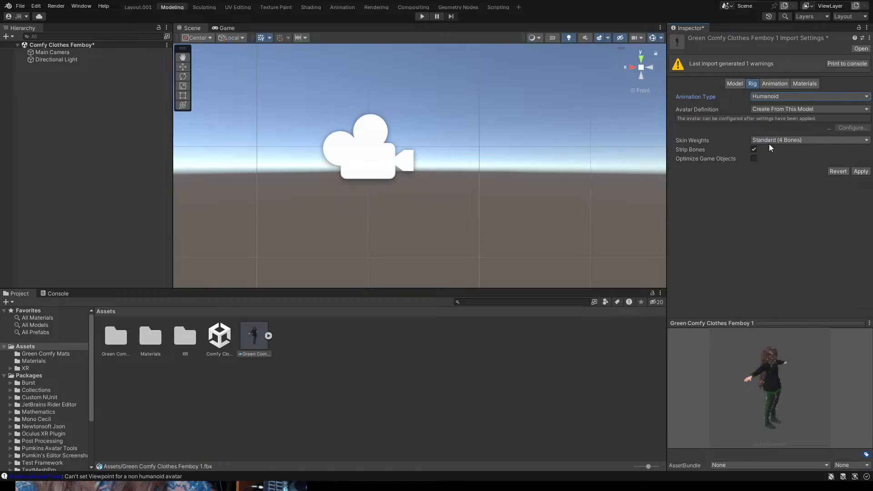
click(861, 171)
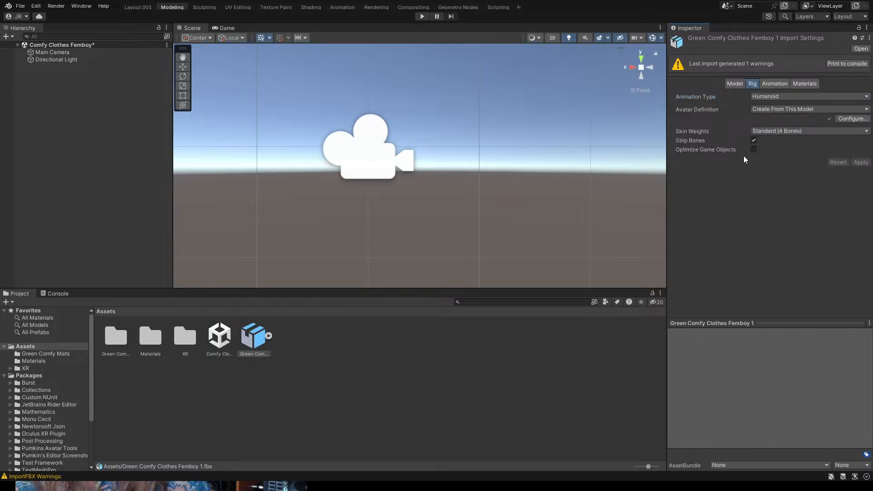
- Check the body and head bone mapping in the model's avatar configuration
click(851, 119)
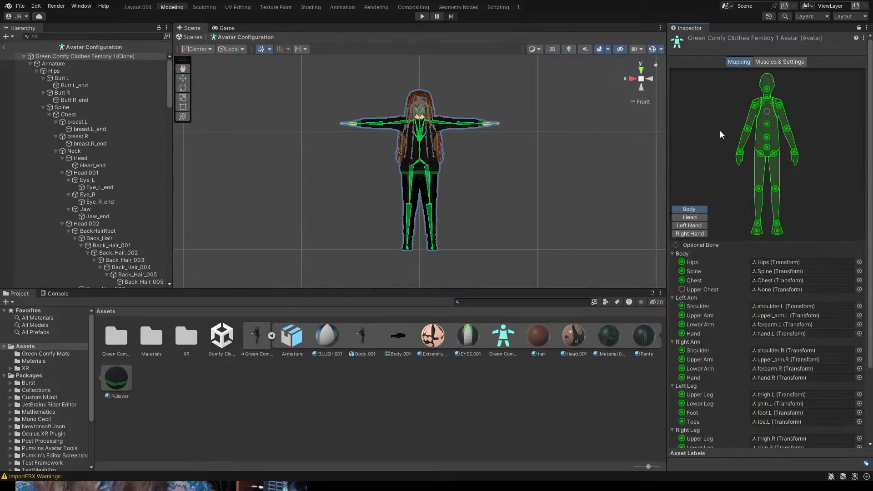
click(705, 217)
click(701, 209)
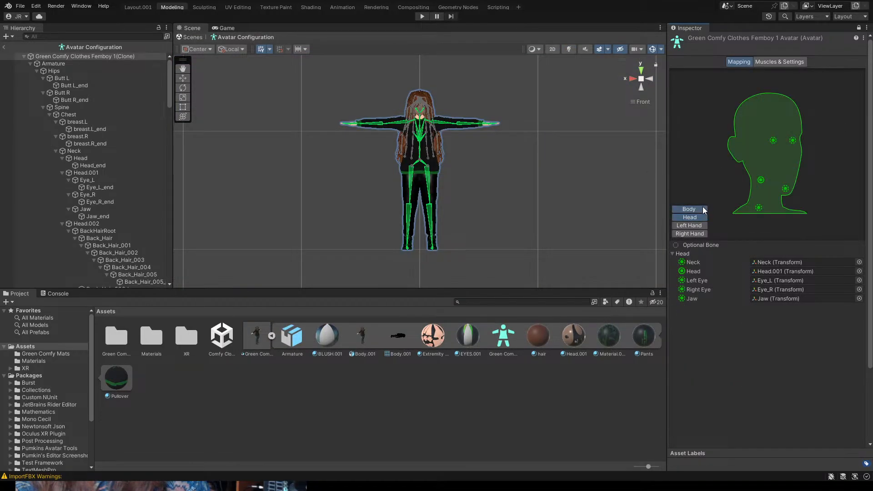
scroll(842, 437, down, 3)
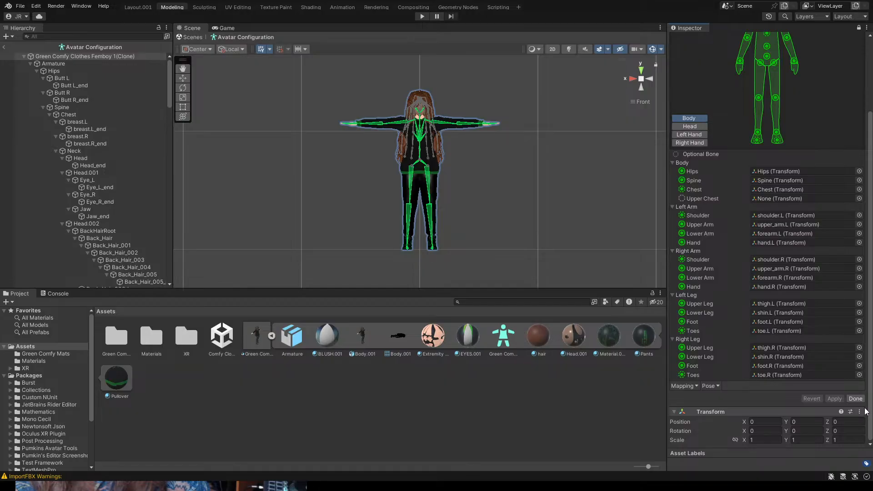
click(856, 399)
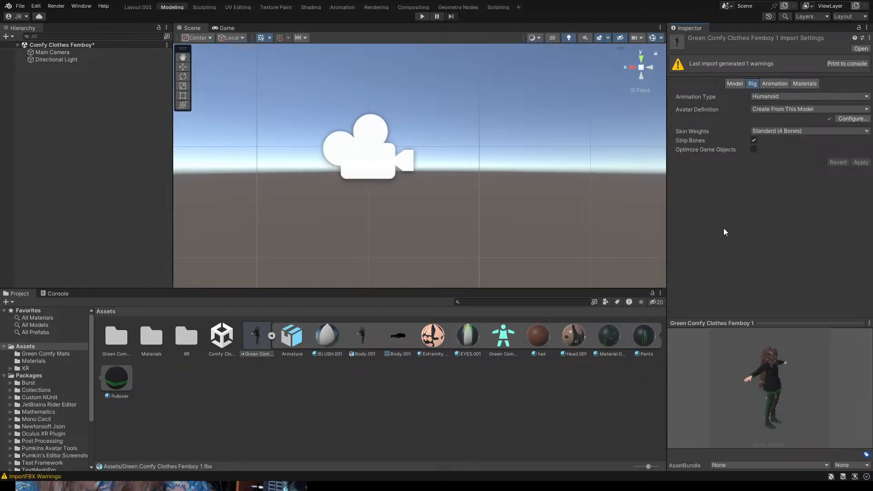
- Extract the embedded materials of the Green Comfy Clothes Femboy 1 model
click(809, 84)
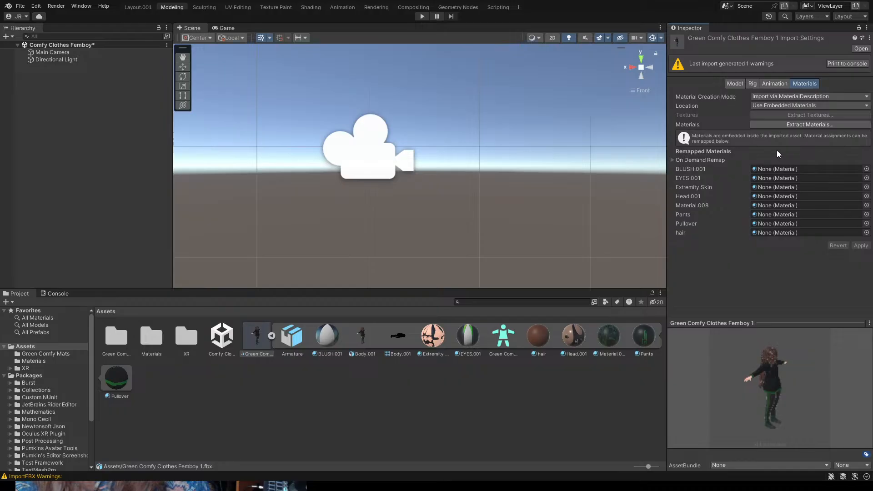
click(822, 126)
click(781, 125)
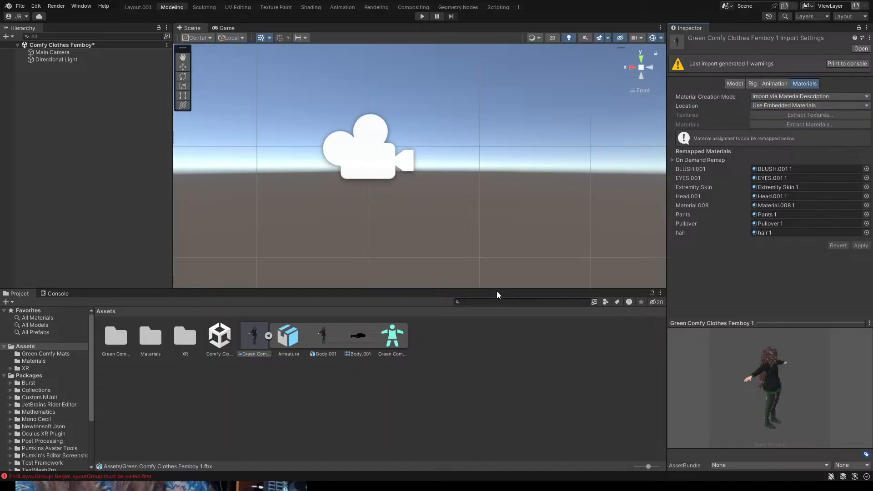
- Try the Use External Materials (Legacy) location for the model and restore Use Embedded Materials
click(776, 114)
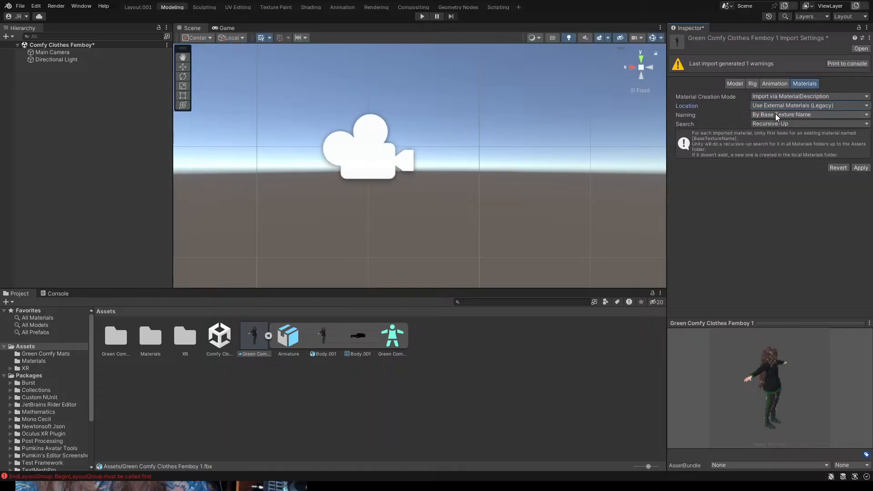
click(852, 167)
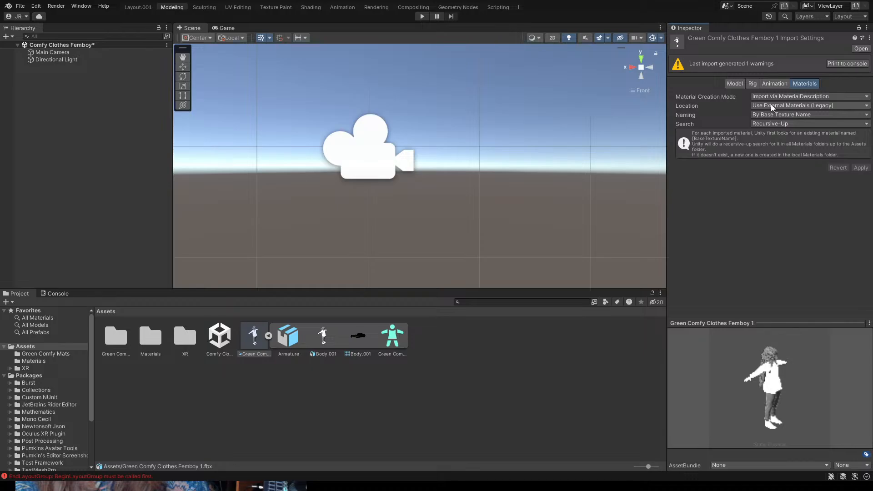
click(775, 126)
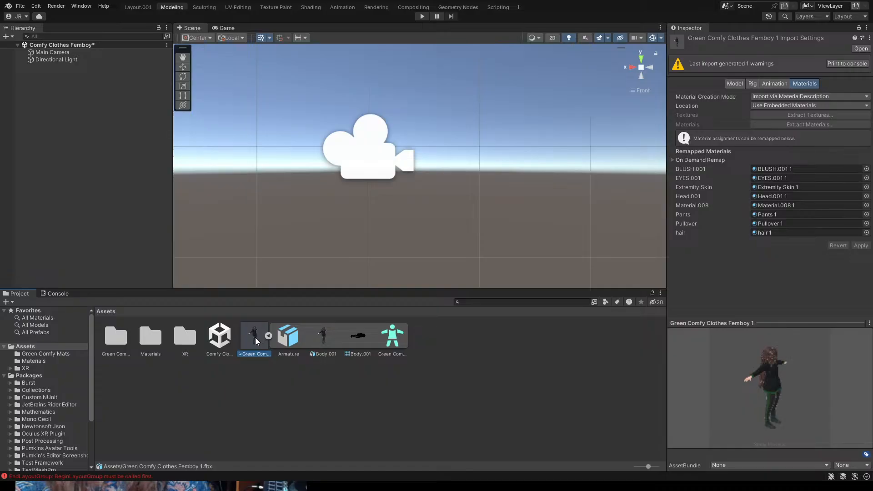
- Add the Green Comfy Clothes Femboy 1 model to the scene and set it up with a VRC Avatar Descriptor and quick viewpoint
drag(255, 338, 71, 45)
click(314, 80)
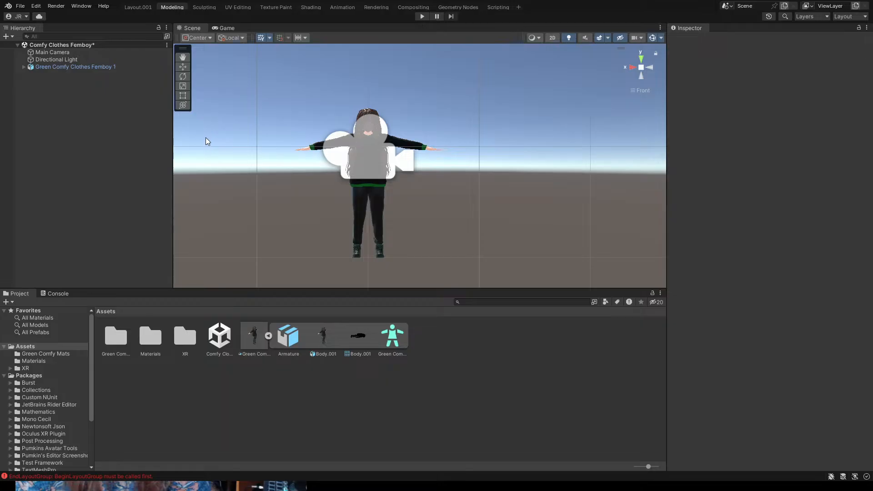
click(391, 124)
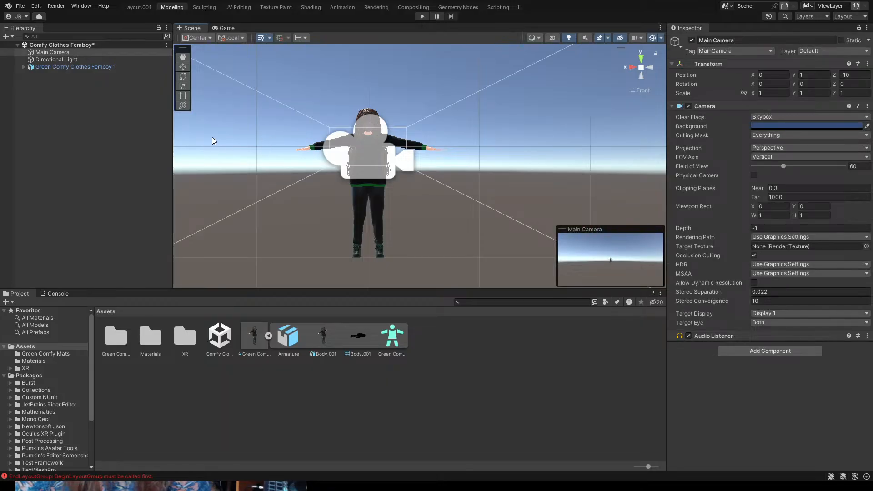
click(58, 67)
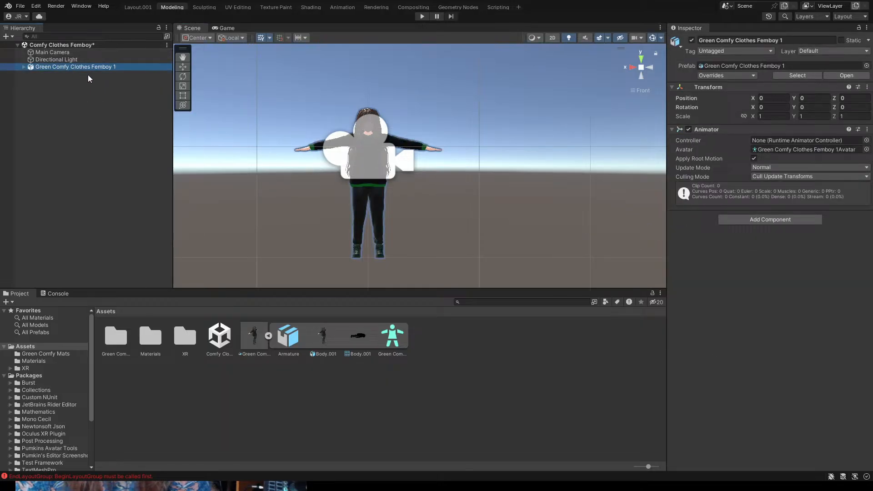
click(220, 136)
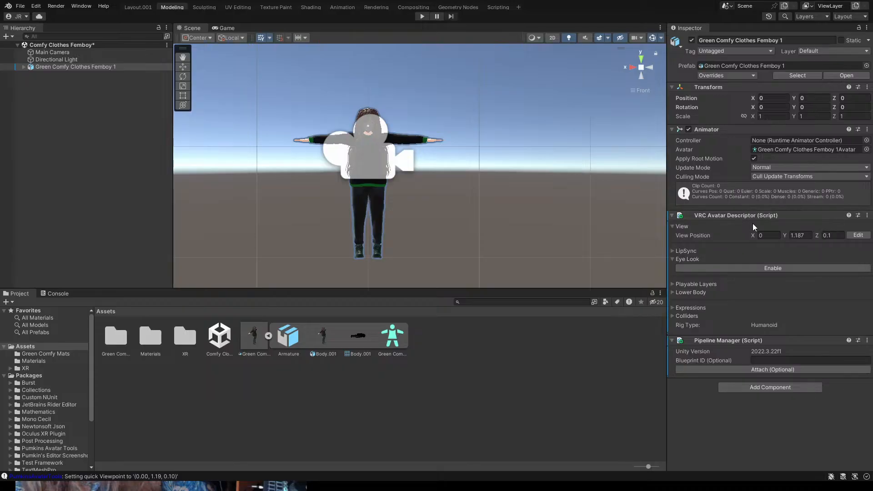
- Check the lip sync viseme assignments in the avatar descriptor and enable eye look
click(673, 251)
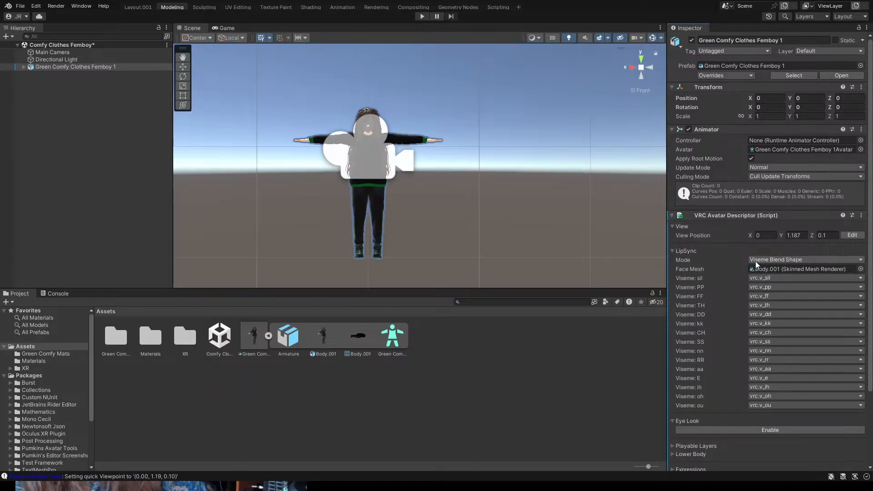
click(673, 250)
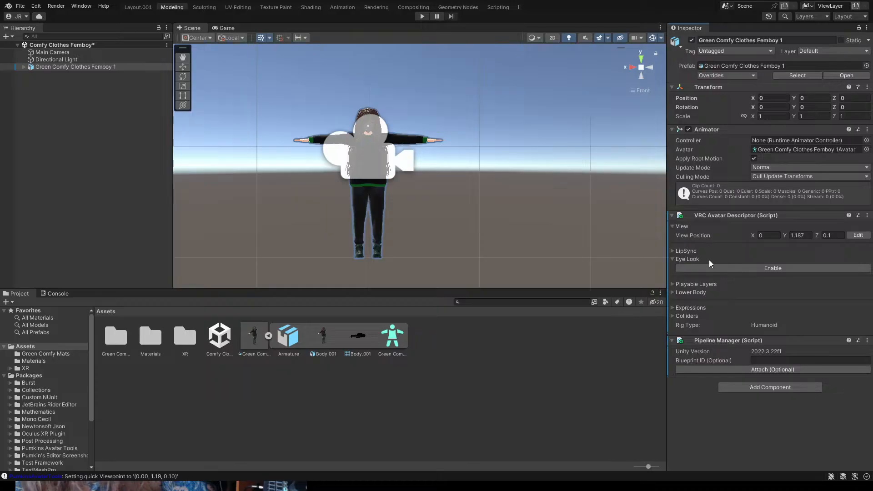
click(673, 259)
click(673, 259)
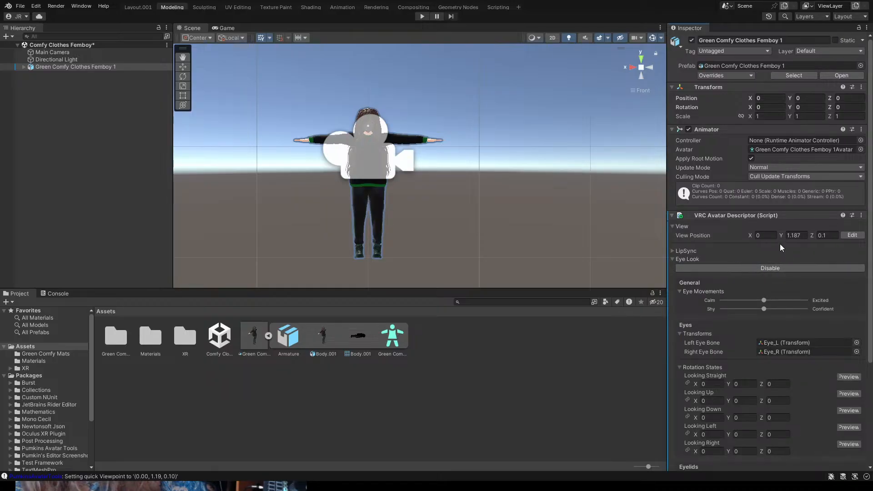
scroll(779, 244, down, 3)
scroll(809, 305, down, 3)
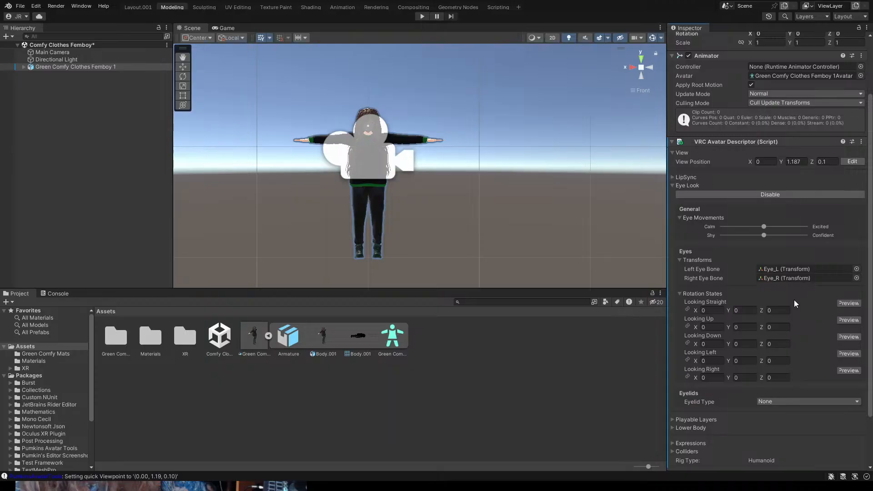
- Delete the Main Camera that obstructs the avatar in the scene
scroll(394, 182, up, 5)
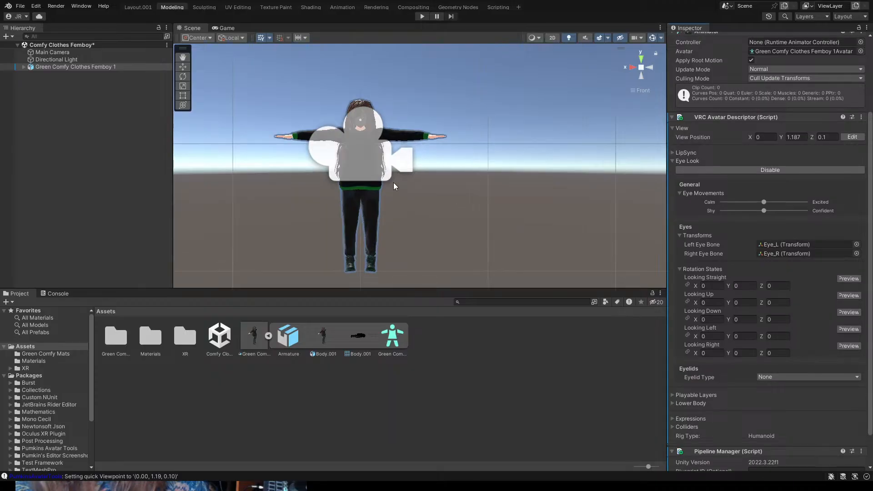
scroll(459, 180, up, 2)
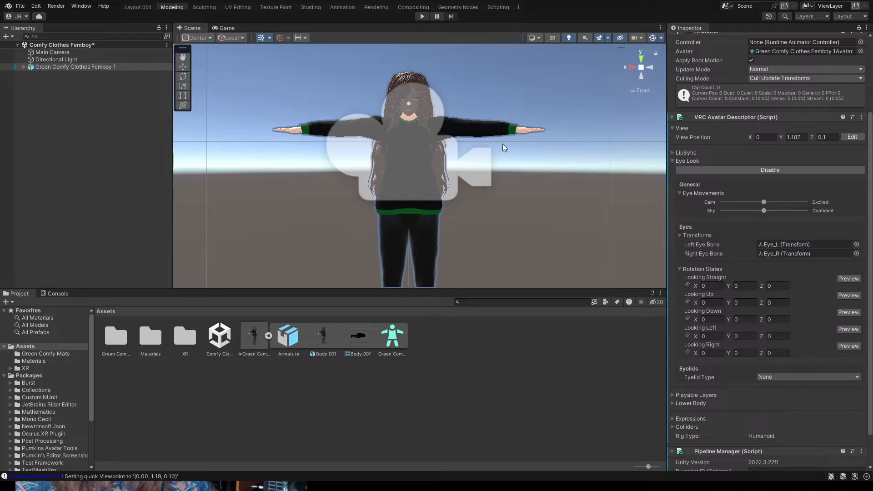
click(410, 145)
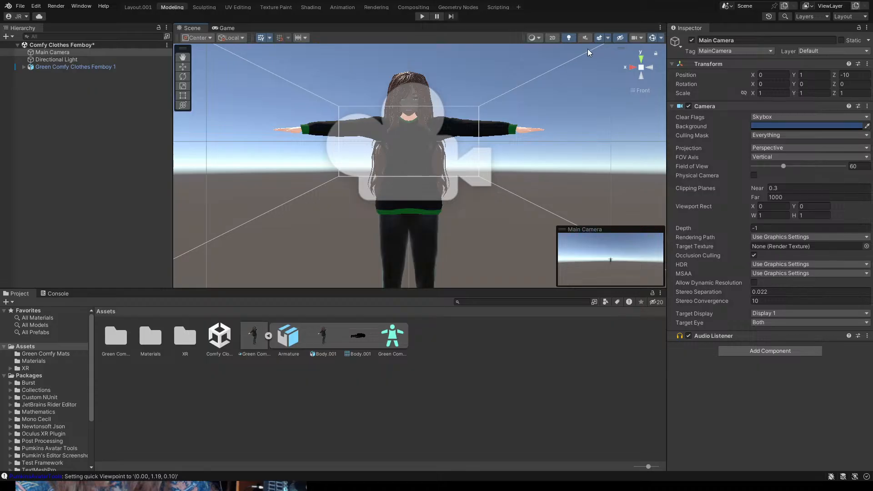
click(223, 27)
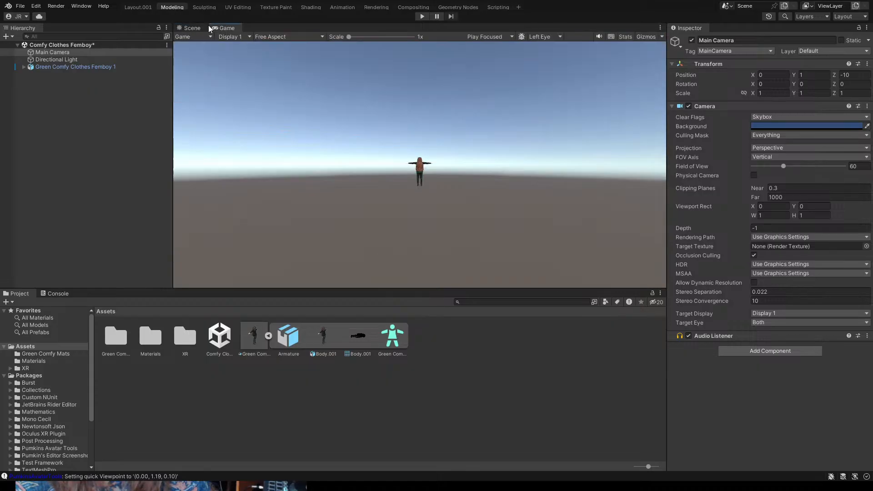
click(192, 27)
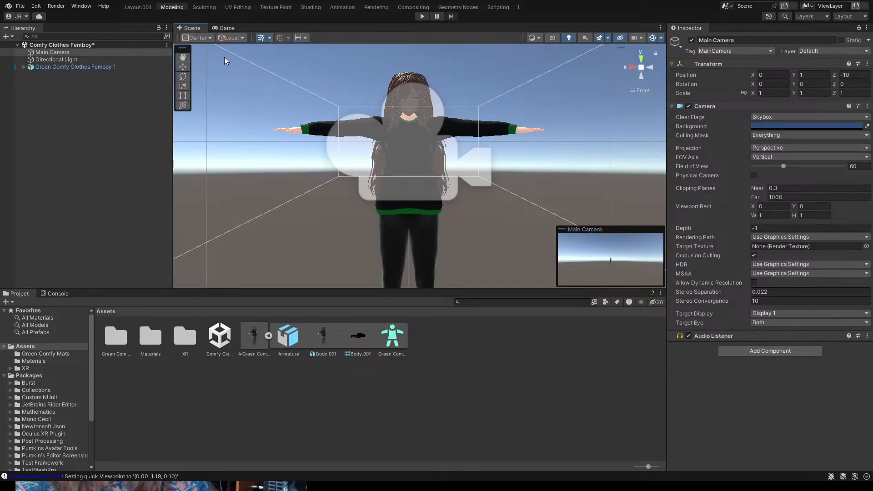
click(53, 53)
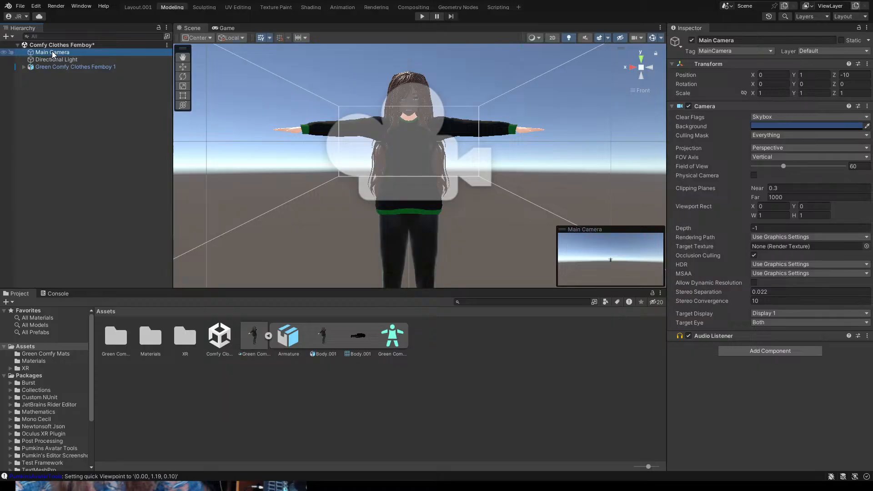
key(Delete)
- Shift the avatar's eye movements slightly toward Calm and toward Confident in the descriptor's eye look settings
scroll(452, 168, up, 2)
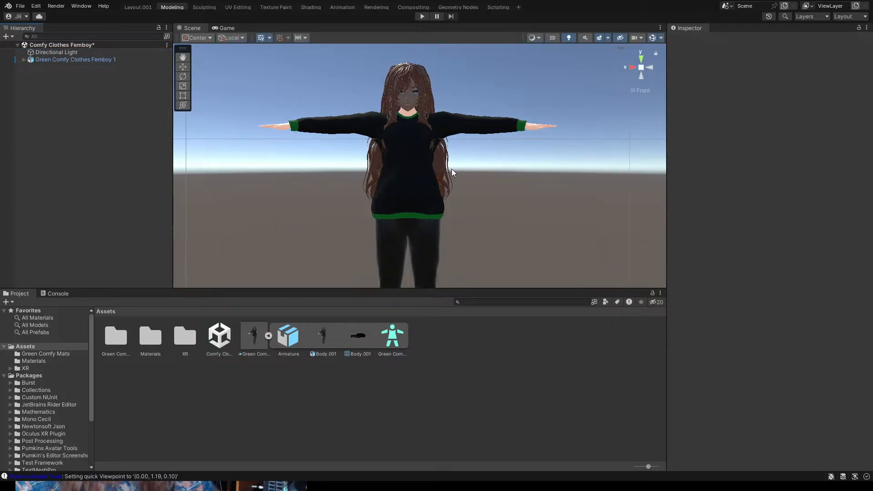
middle_drag(437, 154, 445, 184)
scroll(447, 186, up, 1)
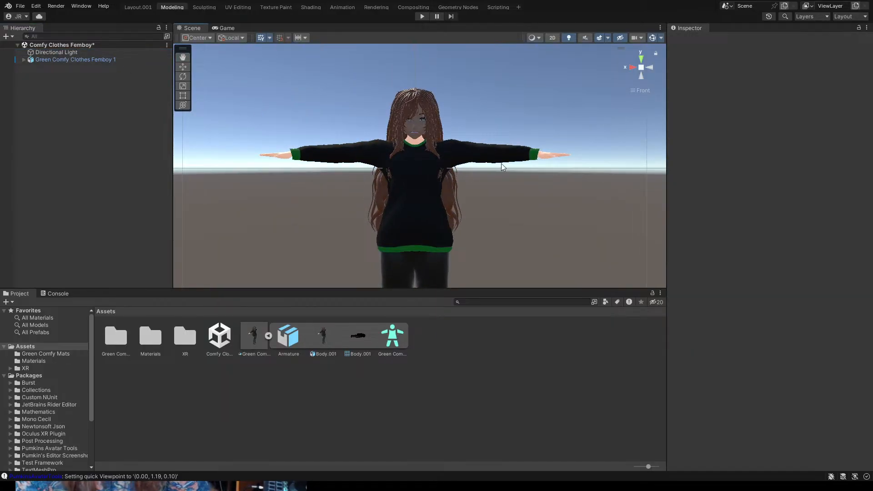
scroll(438, 155, up, 5)
middle_drag(434, 150, 437, 215)
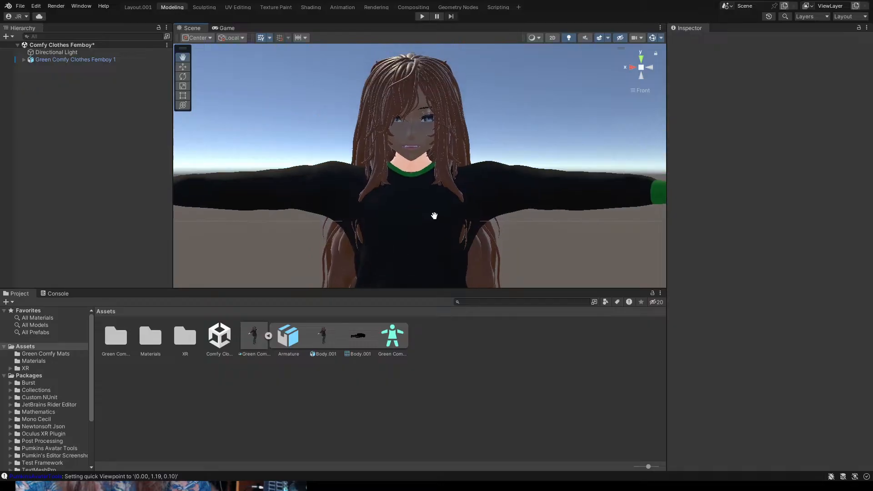
click(24, 60)
click(45, 74)
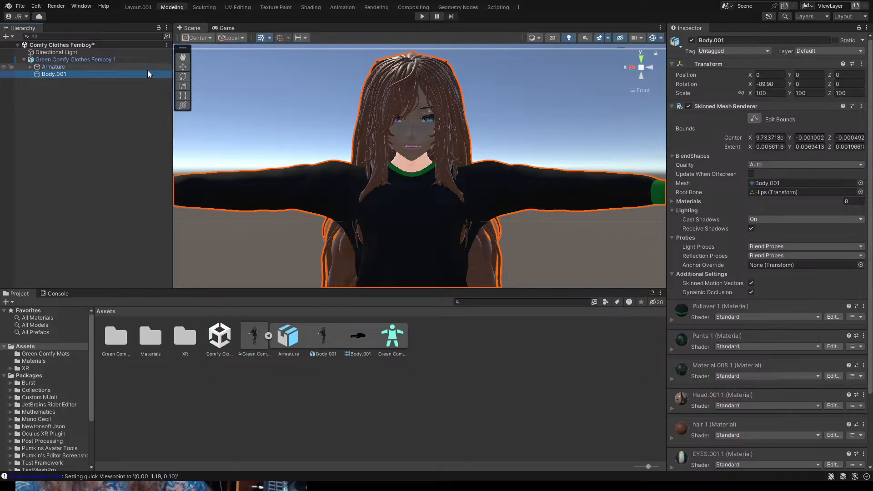
click(119, 59)
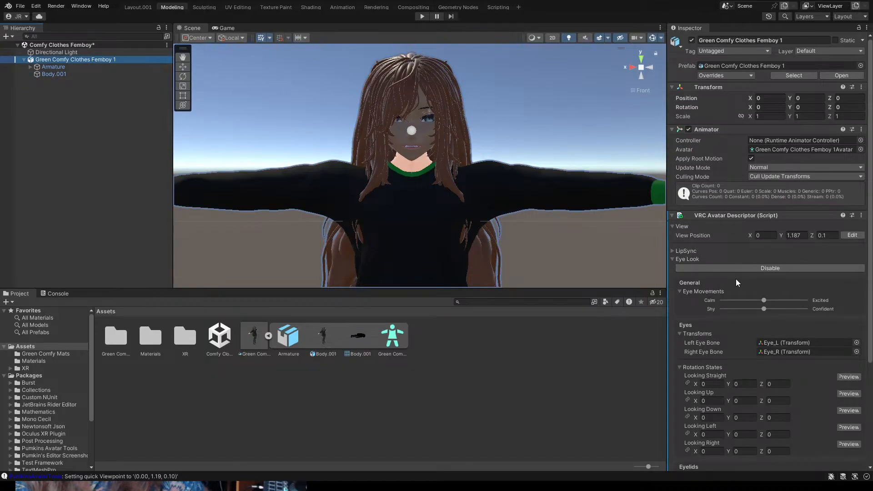
drag(765, 302, 757, 300)
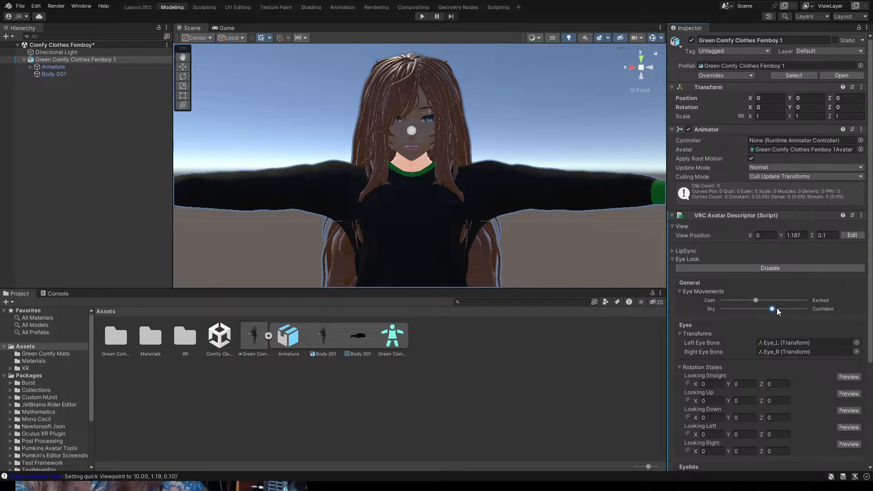
scroll(769, 350, down, 3)
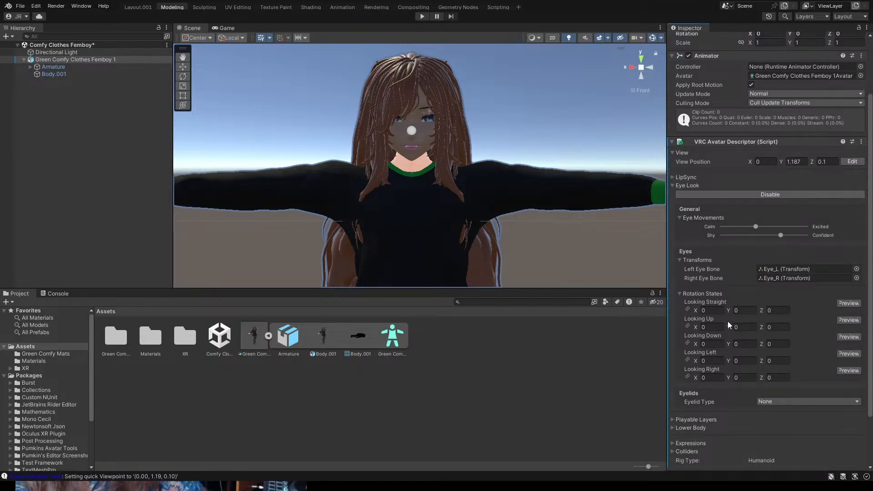
click(711, 309)
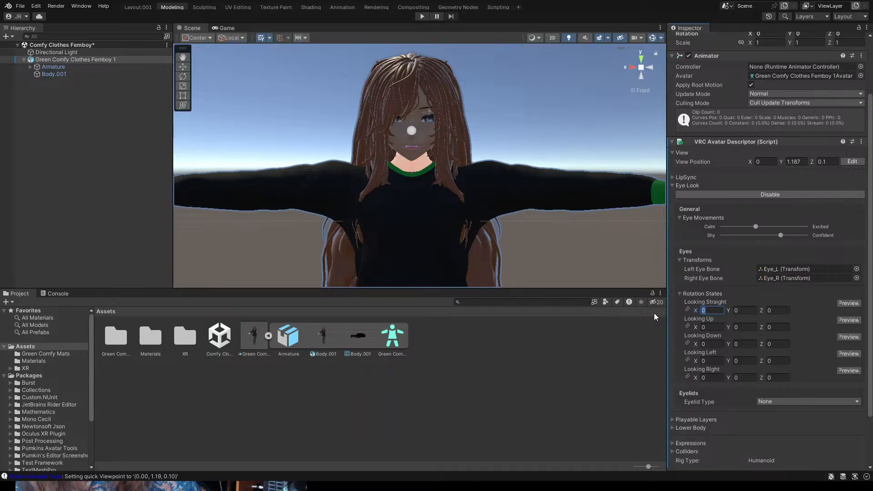
text(-15)
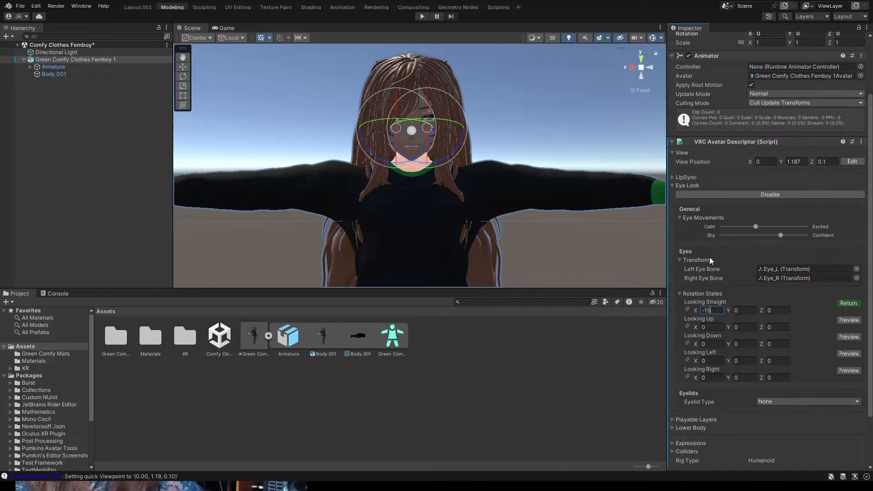
click(712, 328)
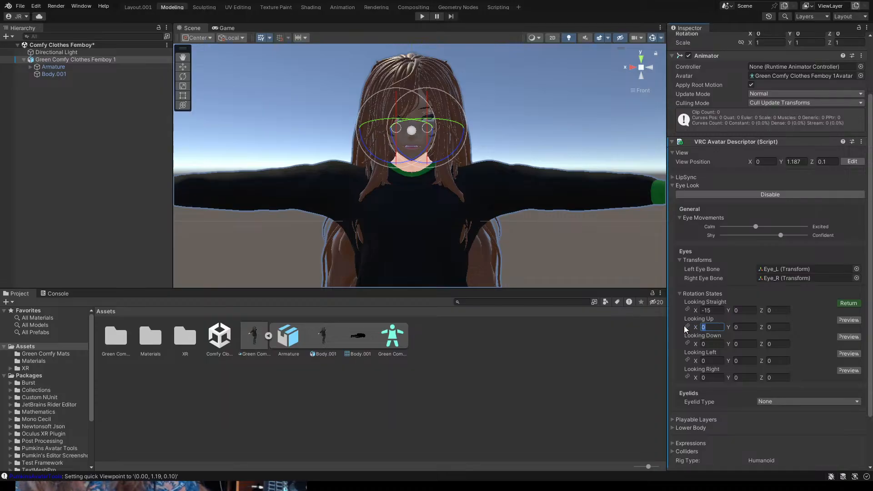
click(712, 311)
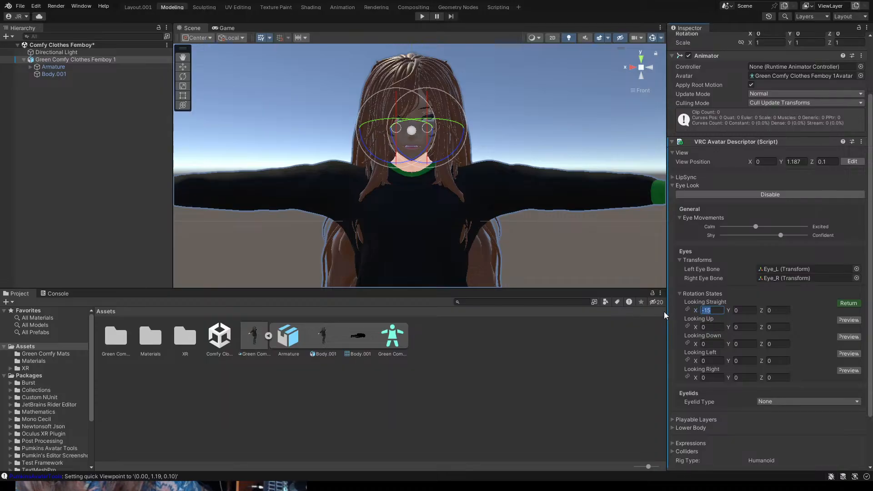
text(0)
- Set the eye rotation states to X -15 for Looking Up and X 15 for Looking Down
click(703, 327)
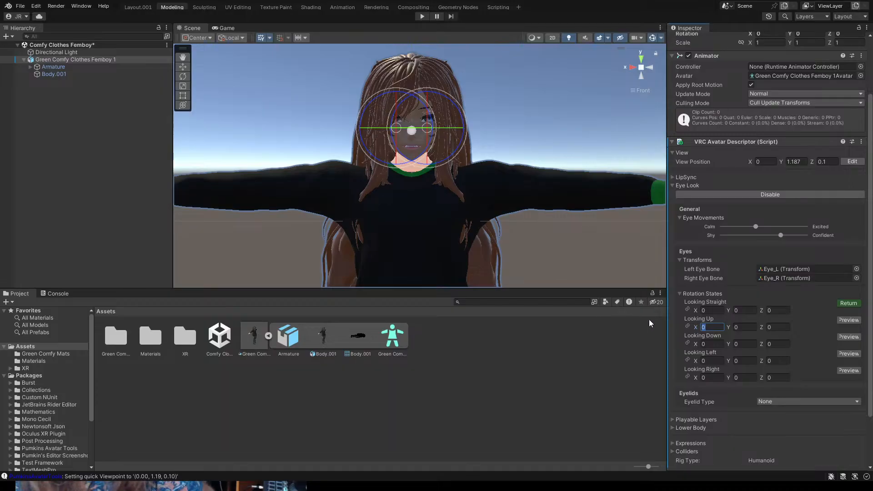
text(-15)
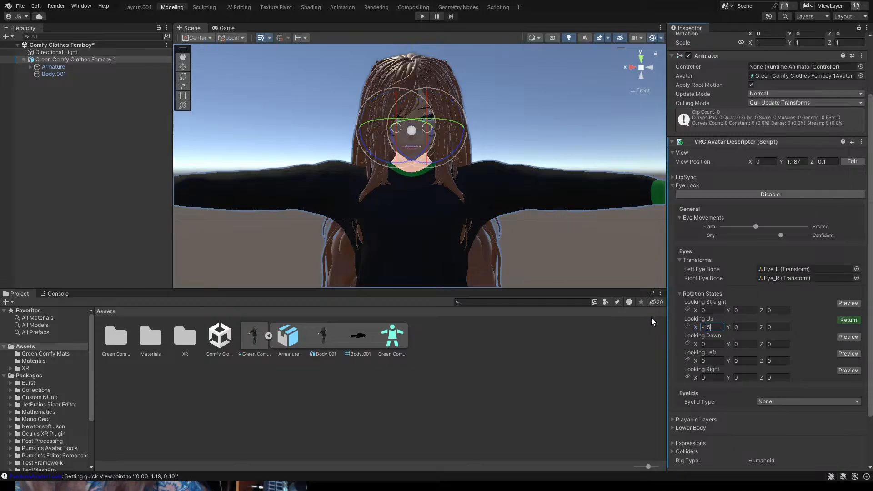
click(711, 344)
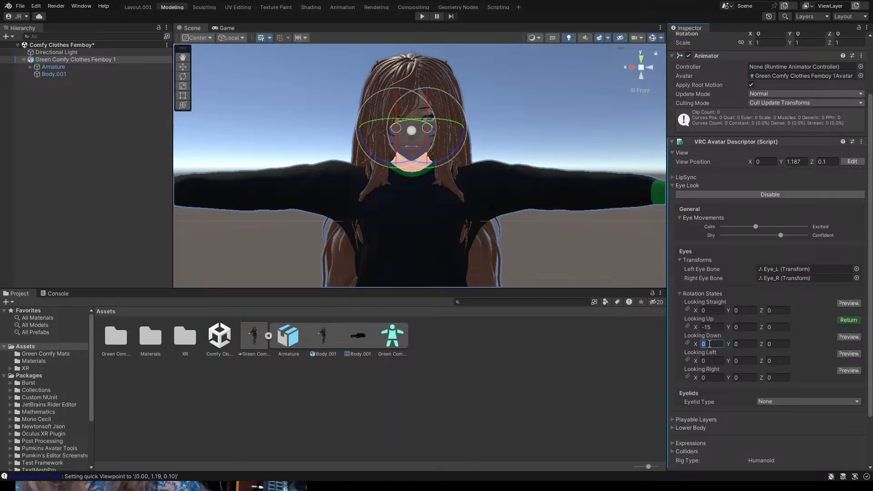
text(15)
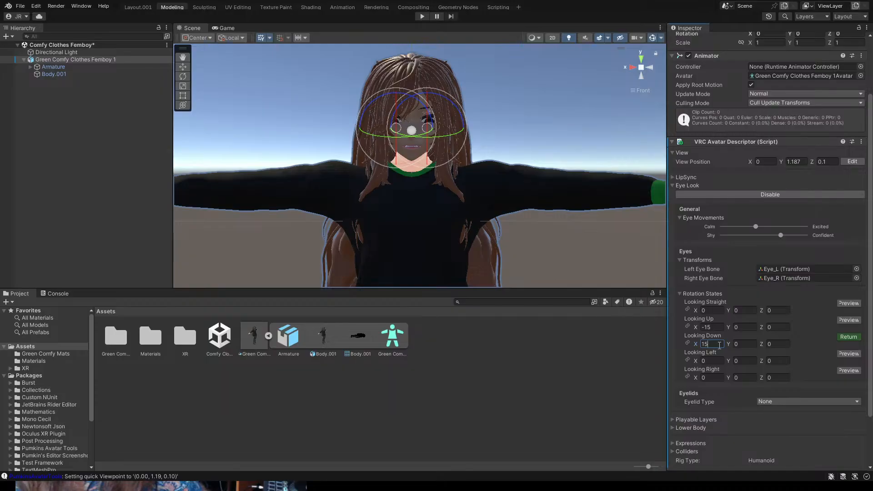
- Set the Y rotation to -15 for Looking Down and 15 for Looking Left
click(747, 345)
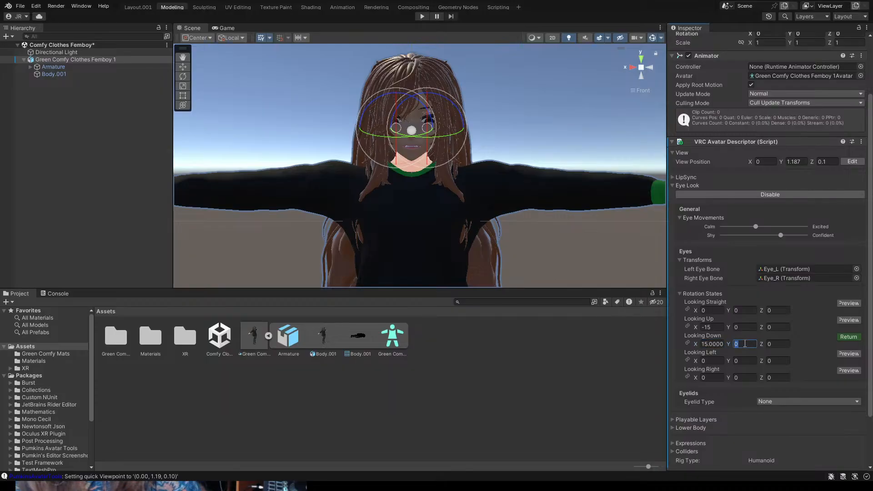
text(-)
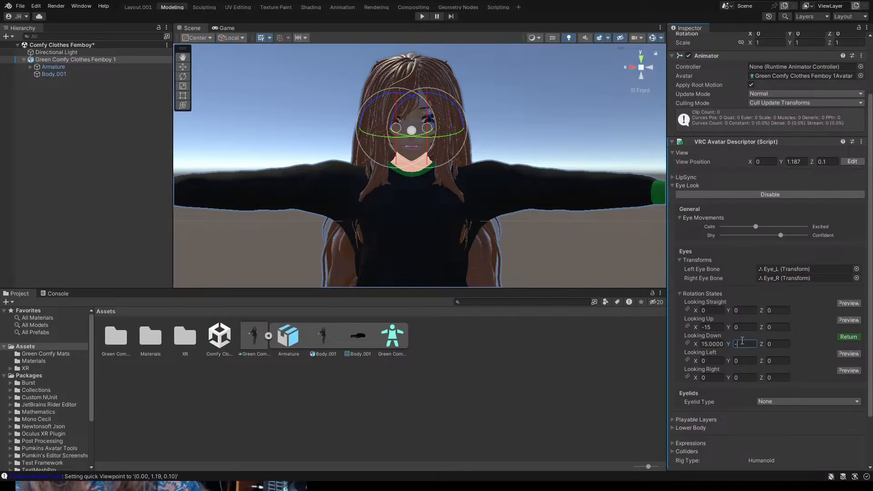
text(15)
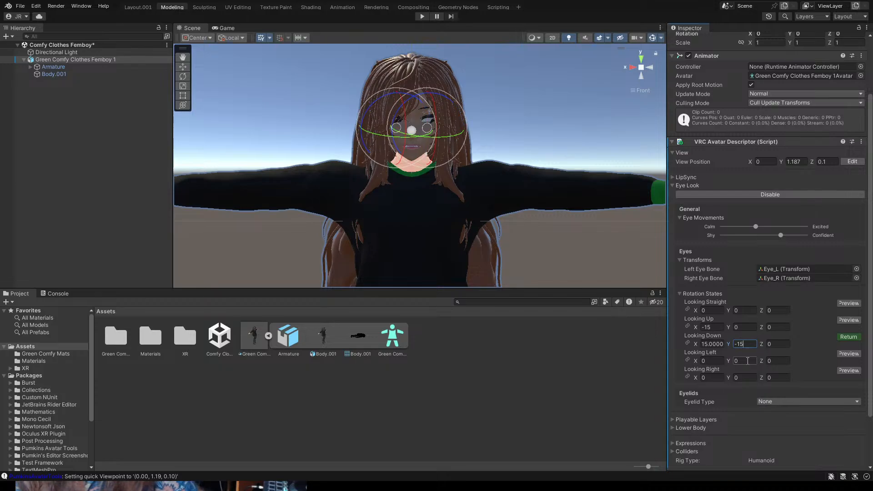
click(748, 361)
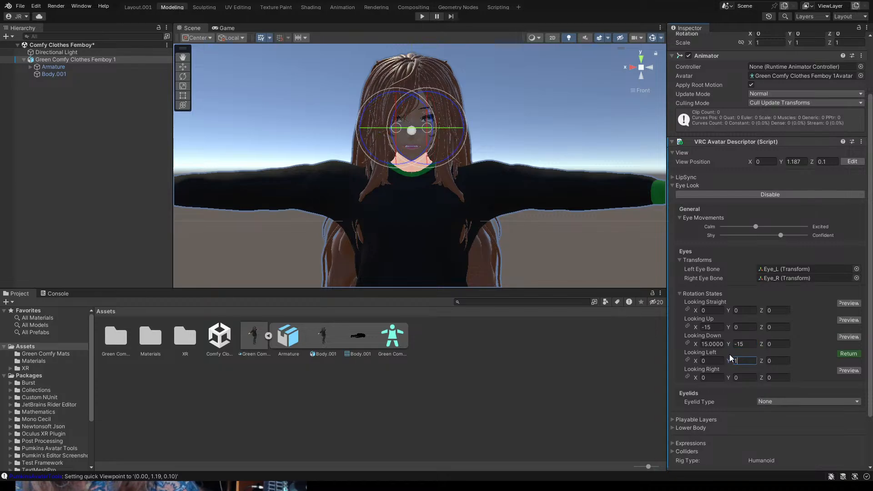
text(15)
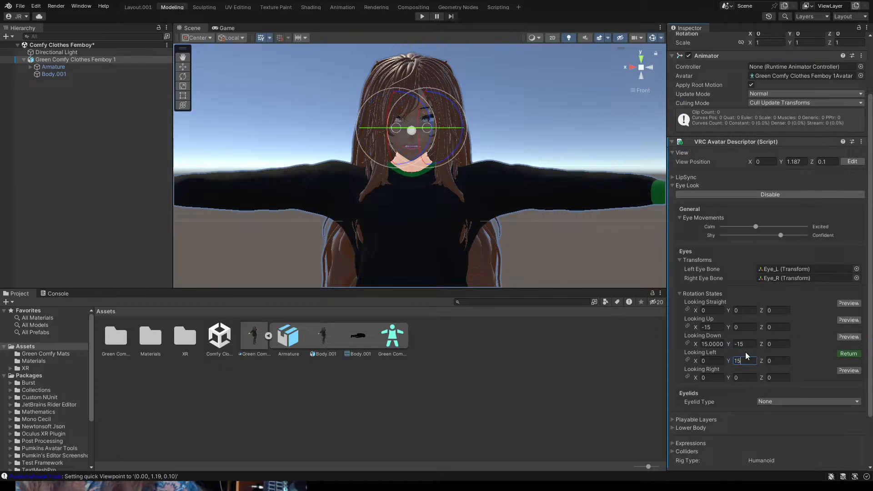
- Save the Comfy Clothes Femboy scene and reselect the Green Comfy Clothes Femboy 1 avatar root
click(625, 375)
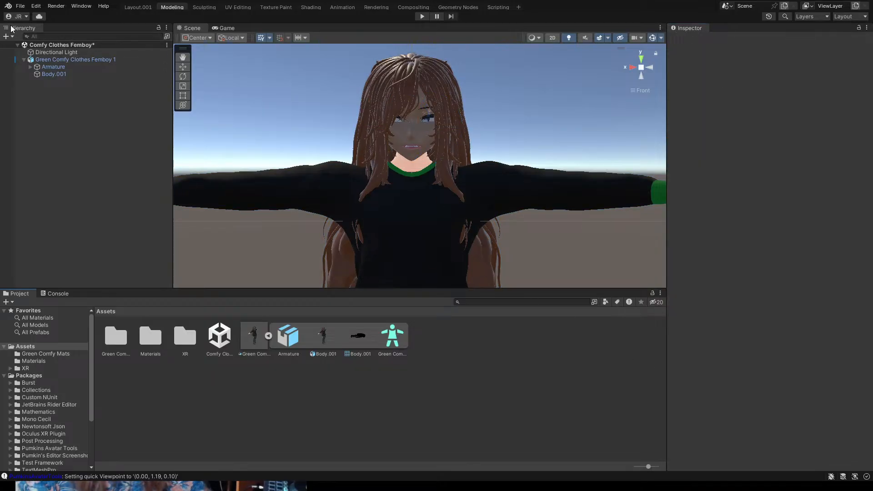
key(ctrl+s)
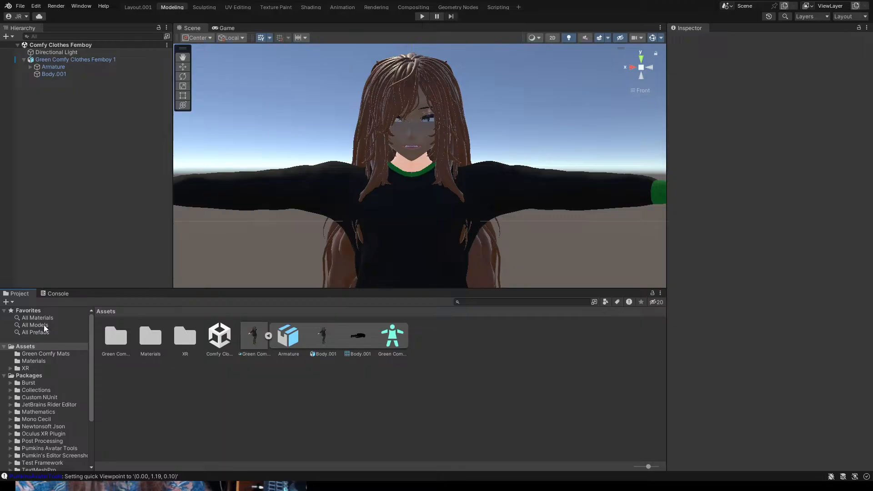
click(61, 75)
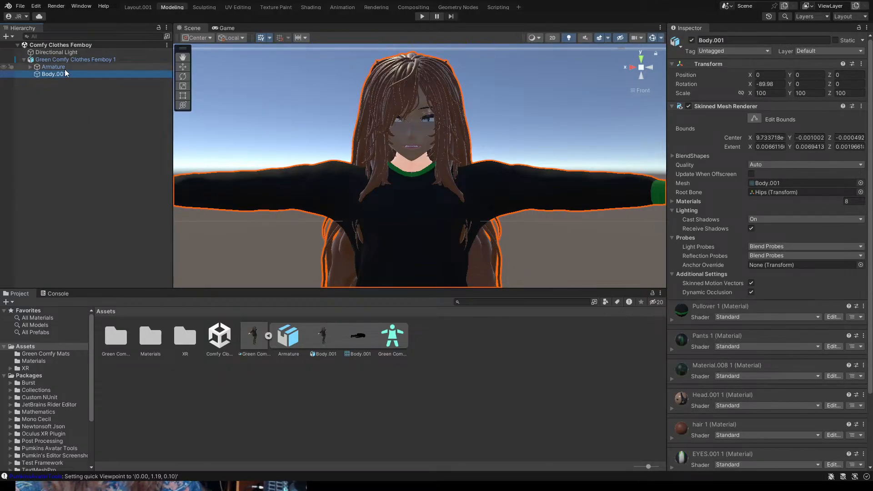
click(75, 60)
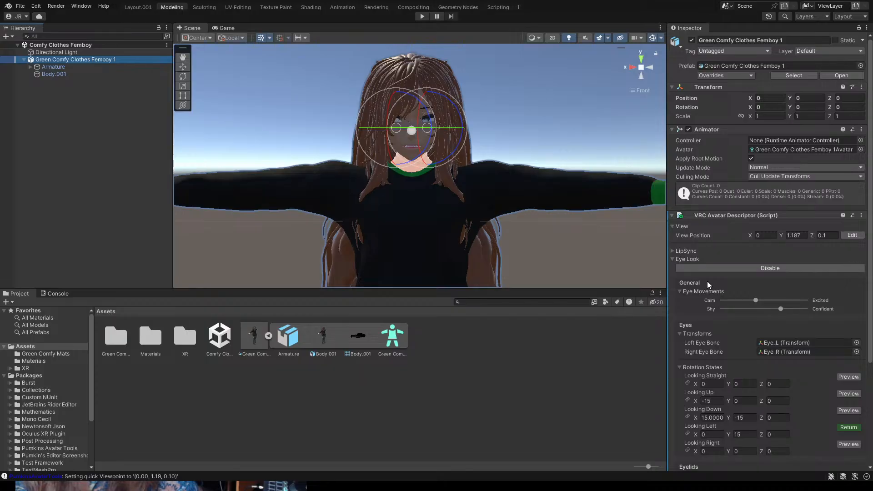
- Set the Y rotation to 15 for Looking Right and -15 for Looking Left in the eye rotation states
scroll(752, 260, down, 3)
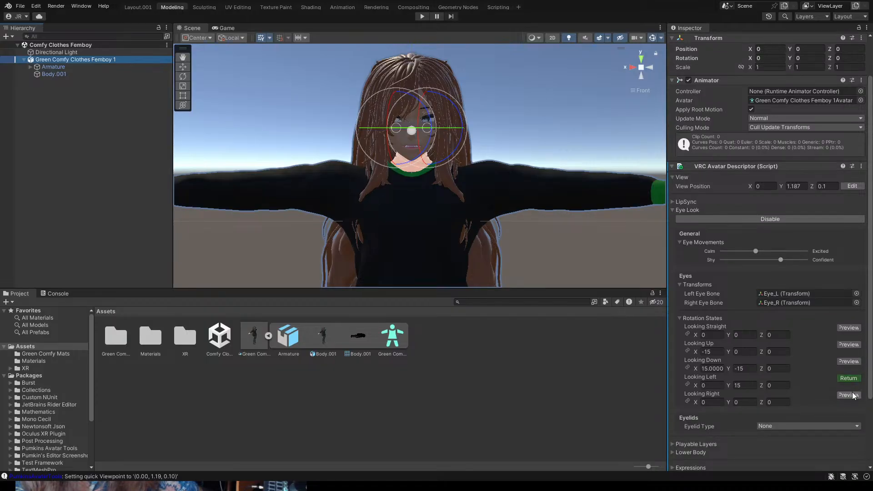
click(849, 395)
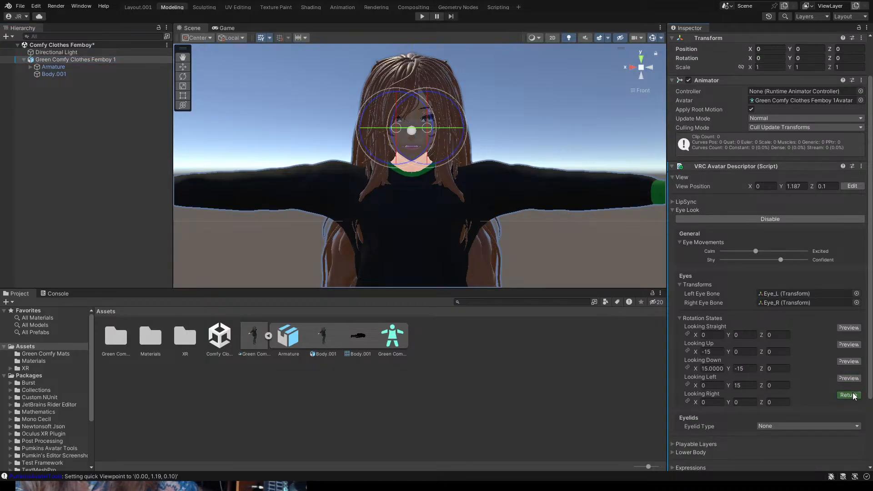
click(847, 395)
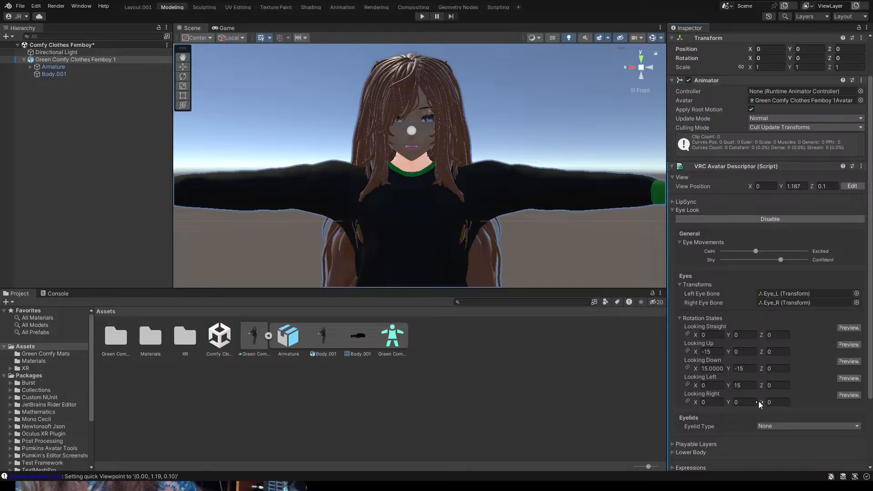
click(745, 402)
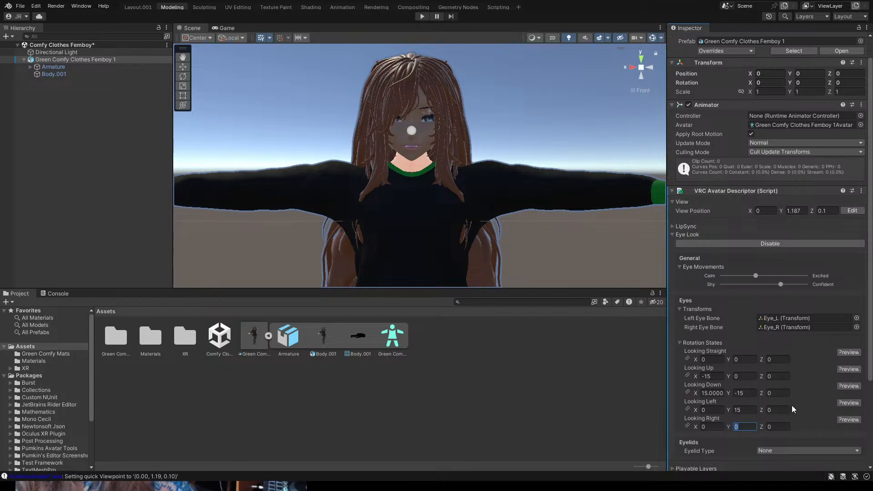
text(15)
click(745, 410)
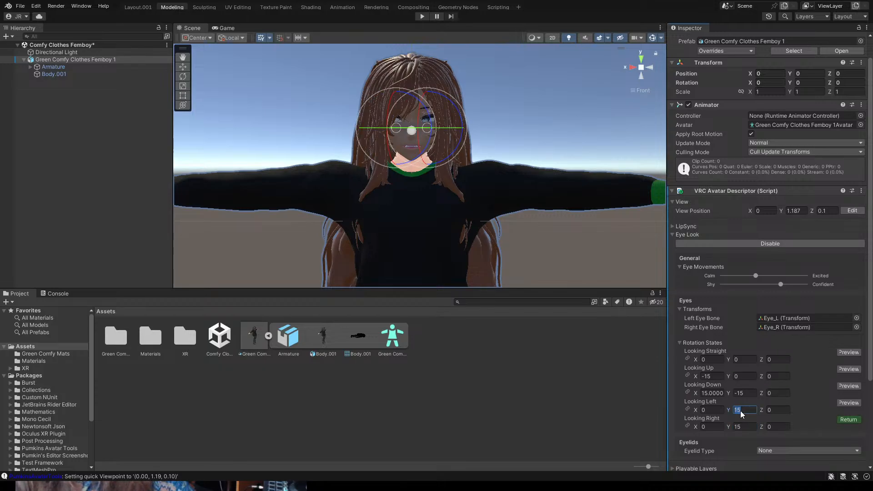
text(-)
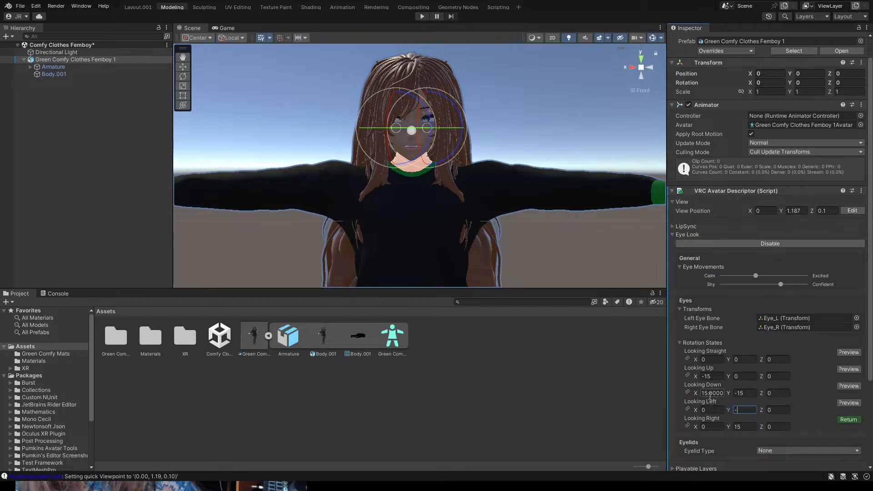
text(15)
- Reset the Looking Down Y rotation to 0
click(750, 394)
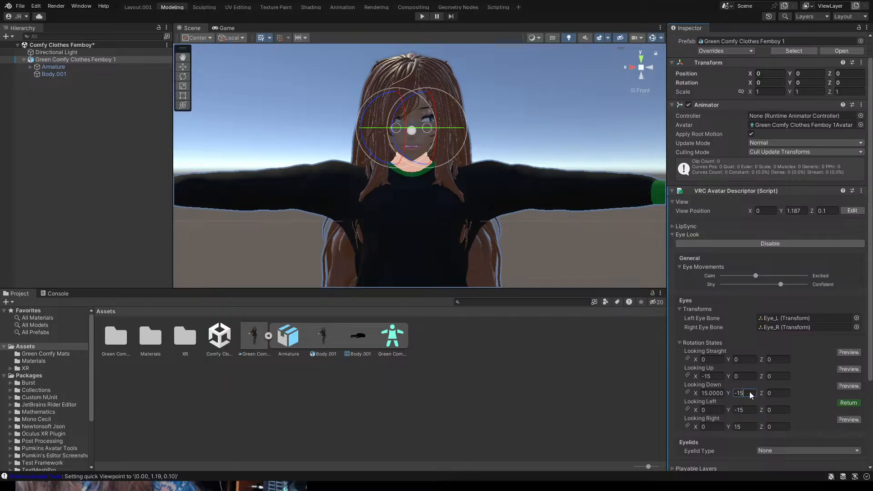
double_click(751, 394)
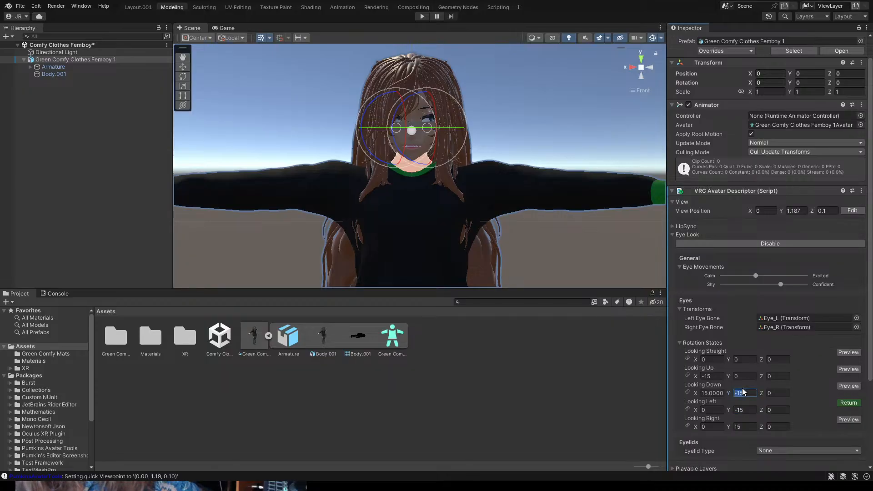
text(0)
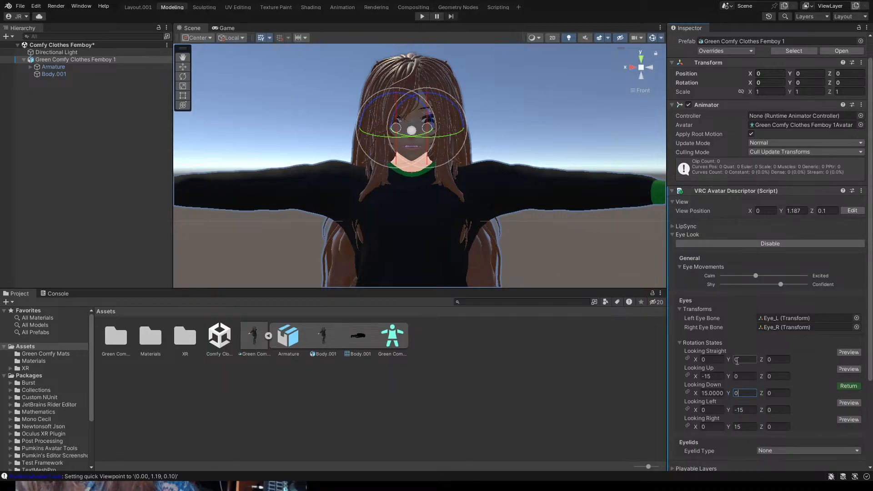
- Preview the straight, up, down, left and right eye rotation states on the avatar
click(849, 353)
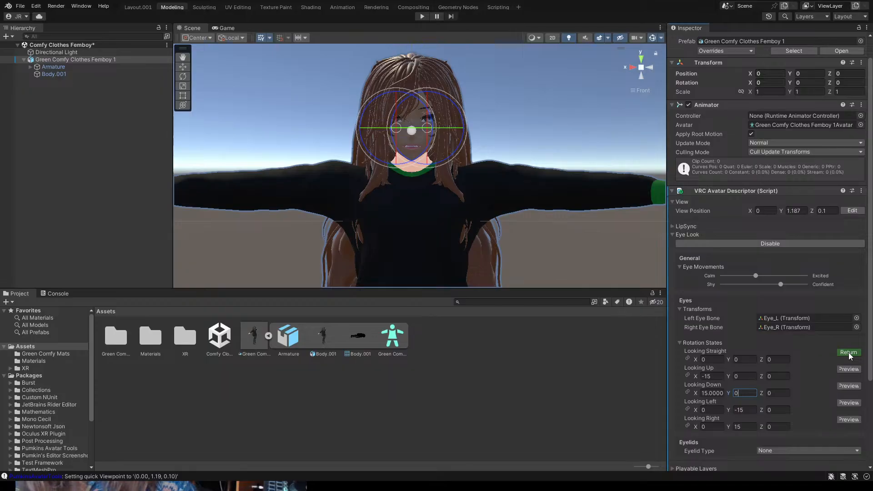
click(849, 369)
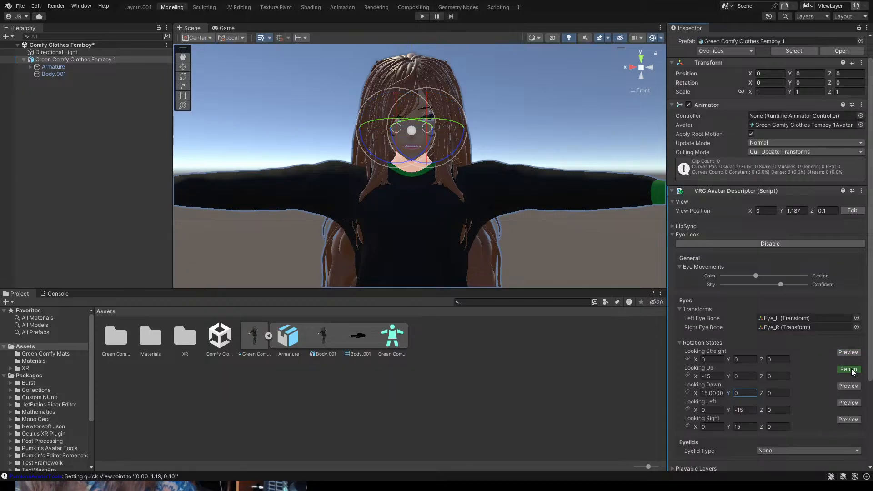
click(852, 370)
click(852, 371)
click(853, 370)
click(852, 370)
click(852, 370)
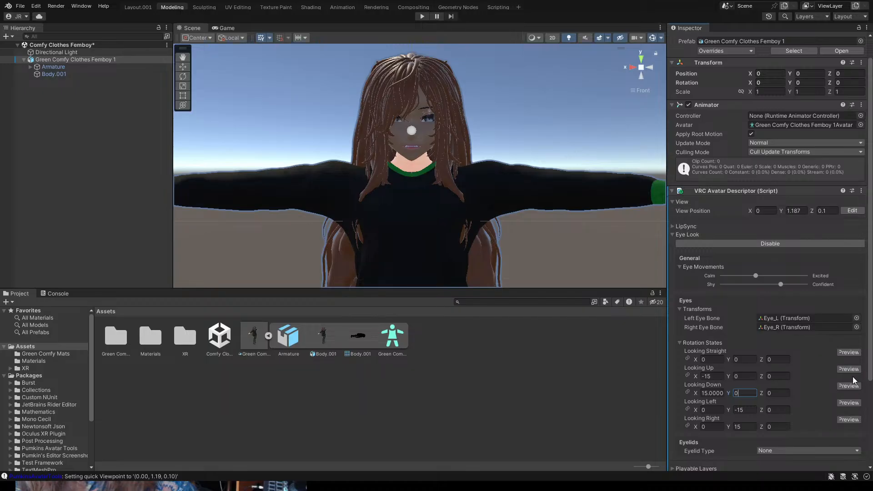
click(853, 386)
click(852, 387)
click(850, 403)
click(851, 404)
click(850, 419)
click(850, 420)
- Set the eyelid type to Blendshapes with Body.001 as the eyelids mesh
scroll(779, 381, down, 5)
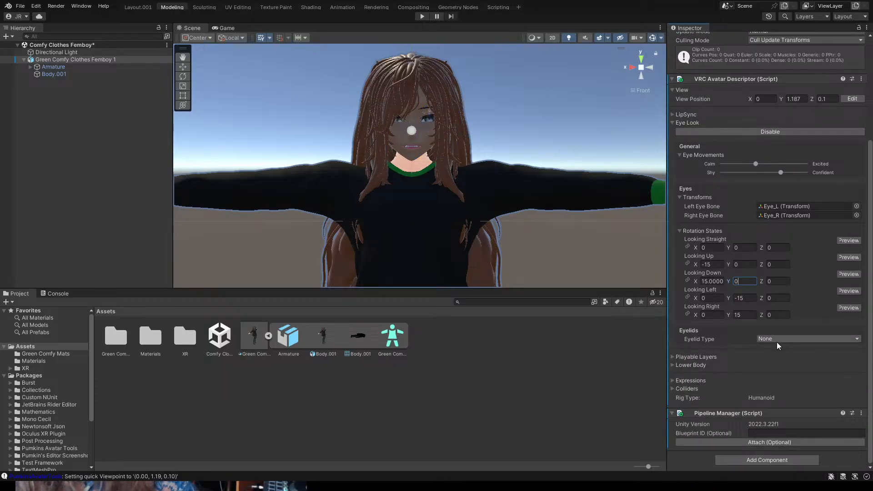
click(777, 341)
click(785, 369)
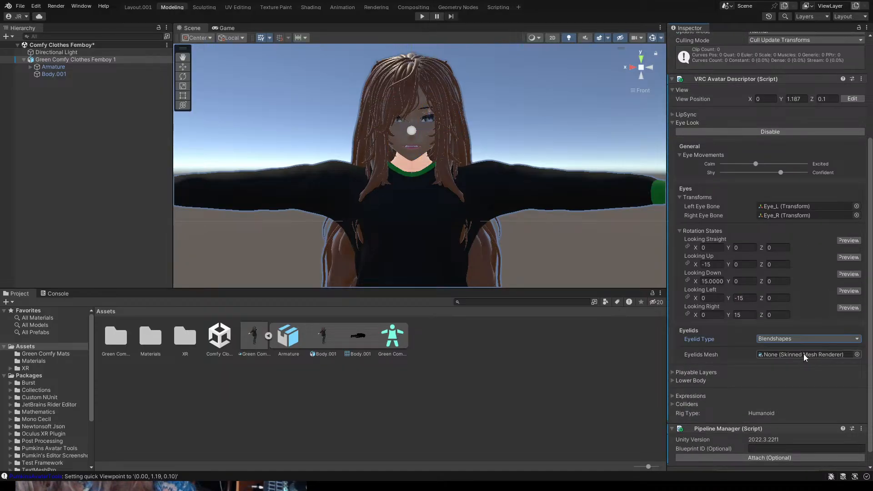
click(789, 333)
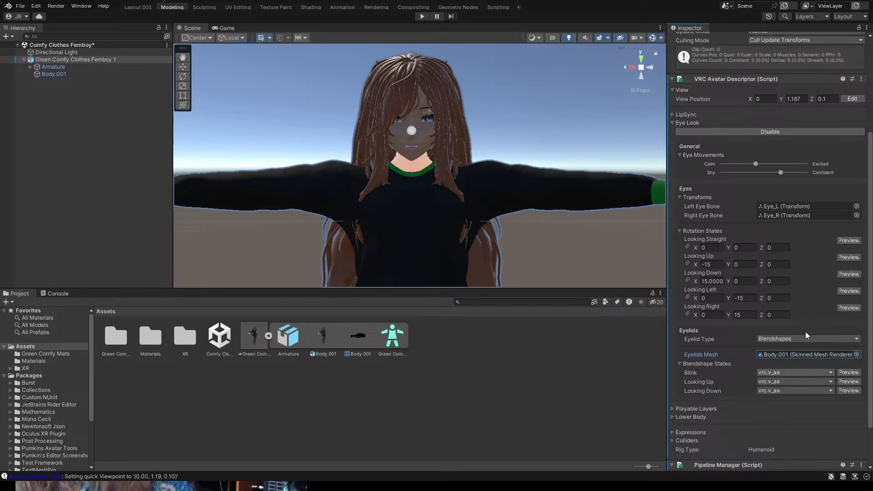
- Assign the BLINK, LOOKING UP and LOOKING DOWN blendshapes to the matching eyelid states and save the scene
click(782, 206)
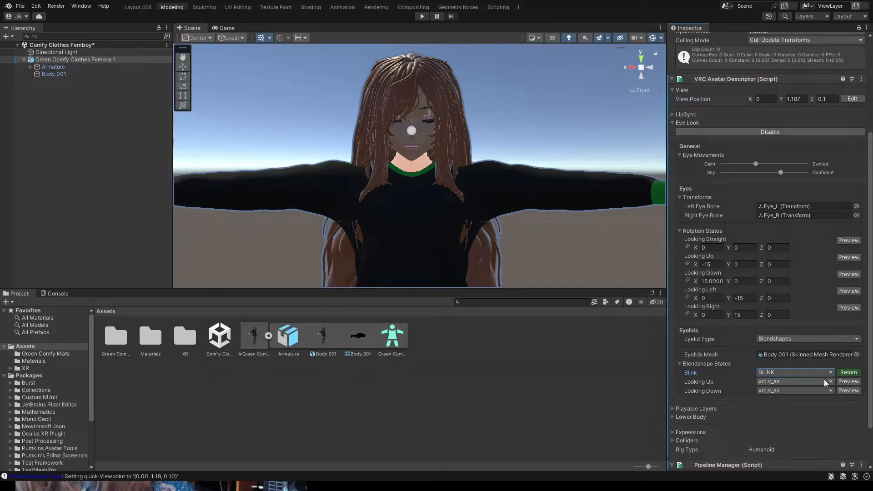
click(794, 254)
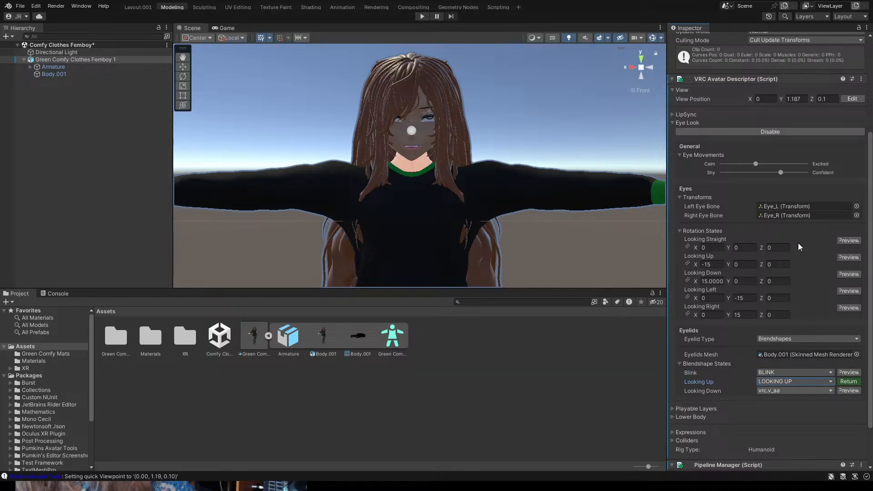
click(798, 264)
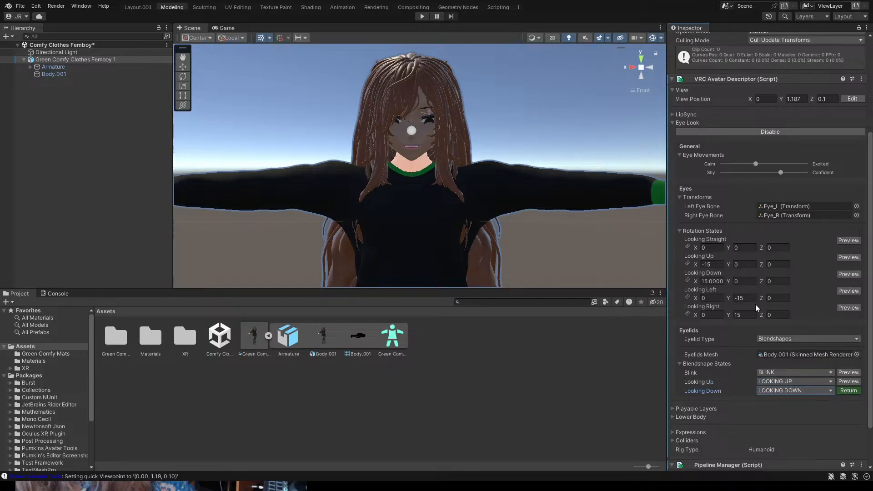
scroll(737, 323, down, 3)
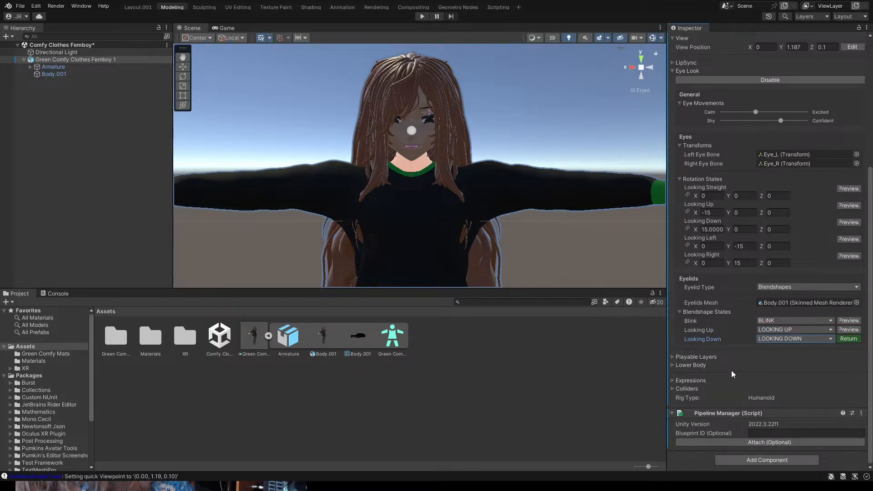
scroll(730, 370, up, 10)
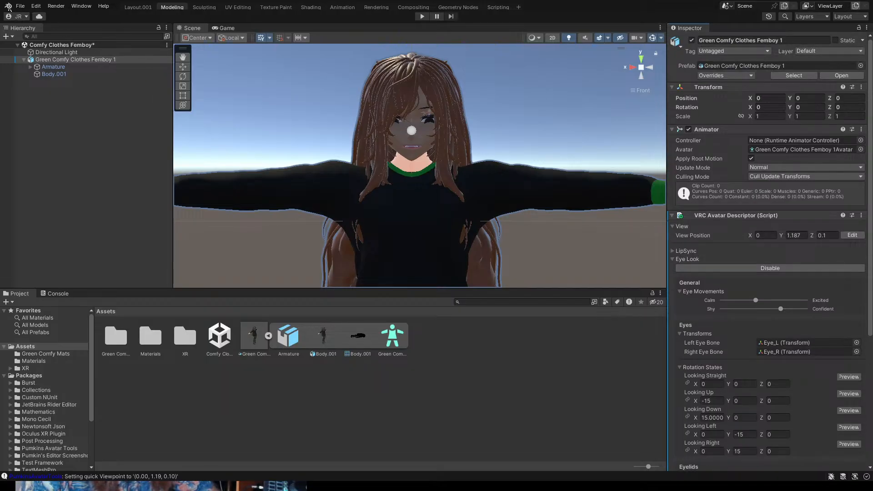
key(ctrl+s)
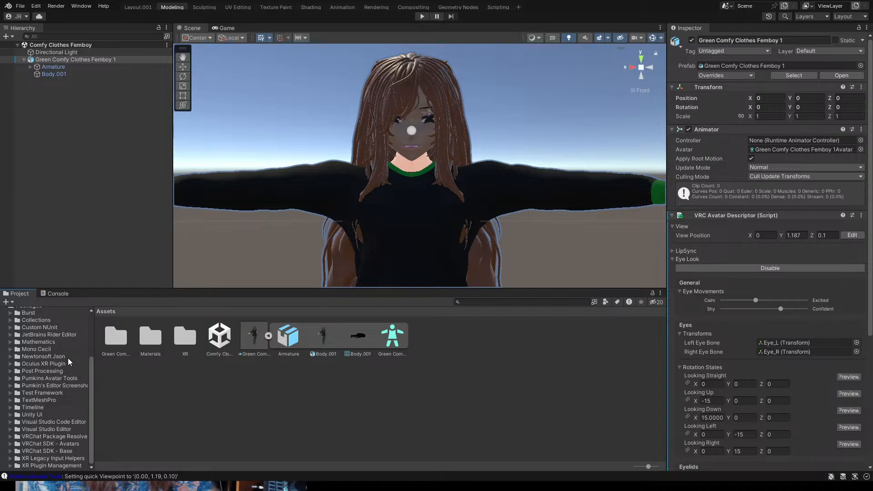
- Expand the armature through Hips, Spine, Chest, Neck and Head.002, and select the BackHairRoot bone
click(64, 74)
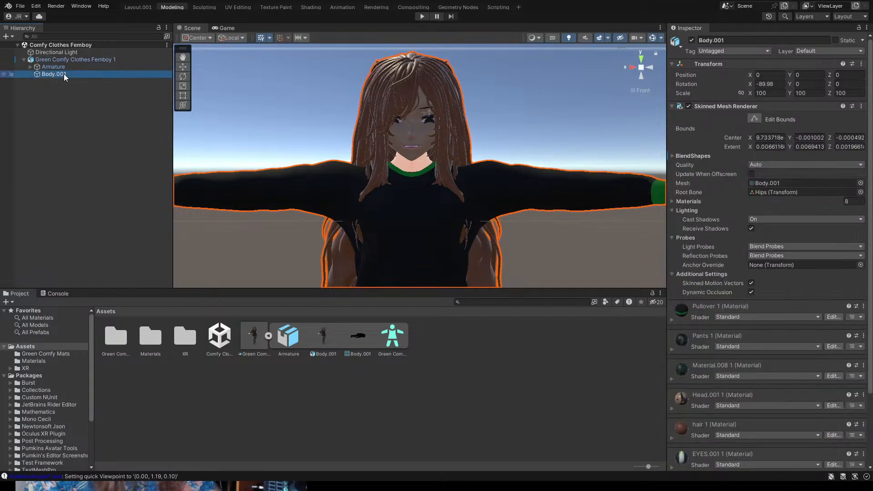
click(61, 66)
click(30, 67)
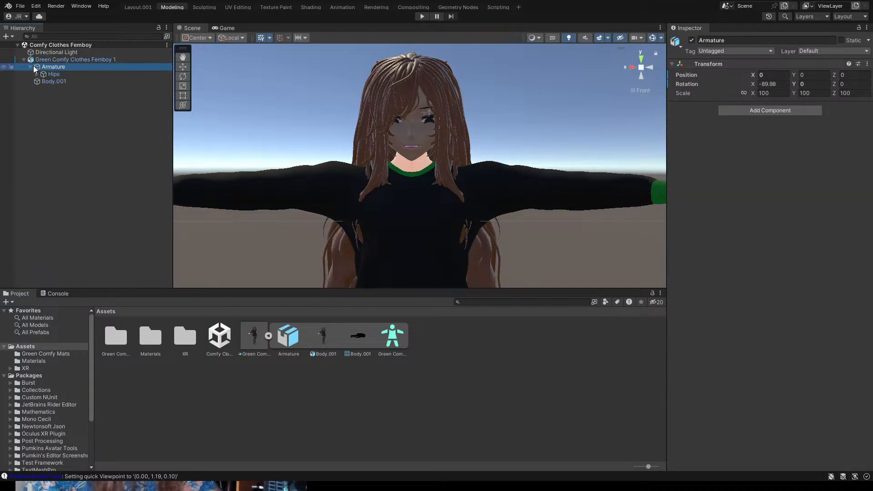
click(41, 75)
click(36, 75)
click(43, 96)
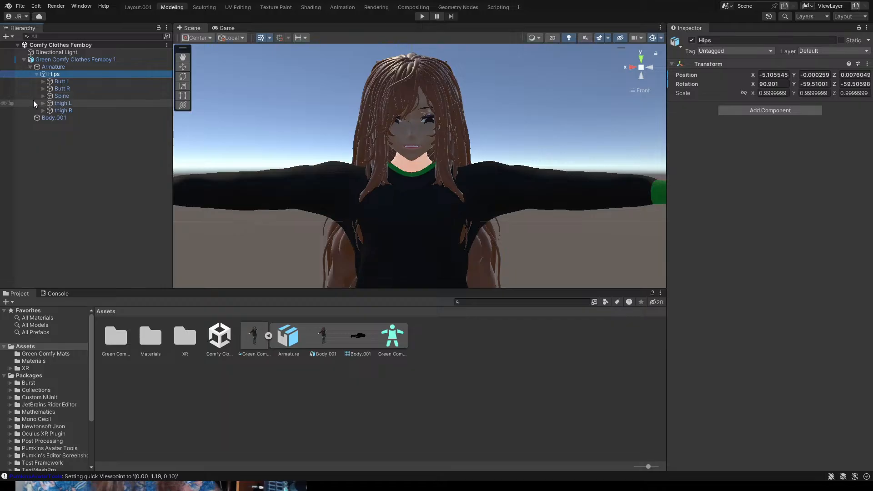
click(49, 103)
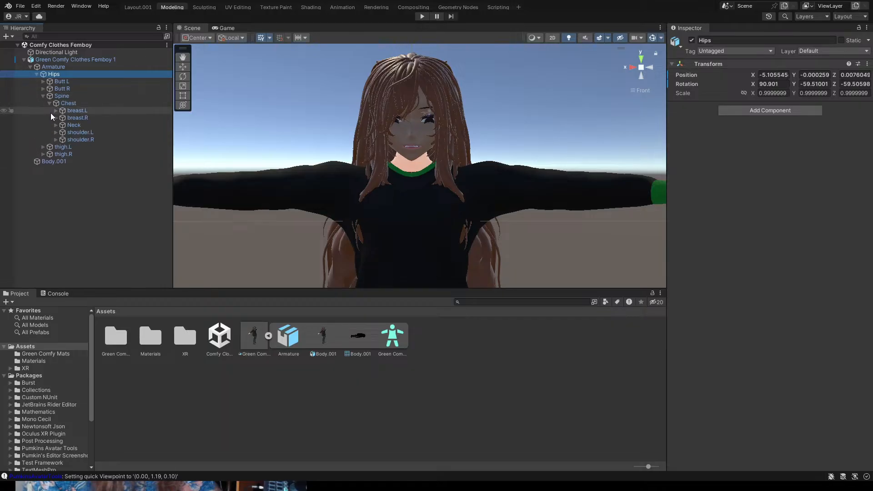
click(56, 125)
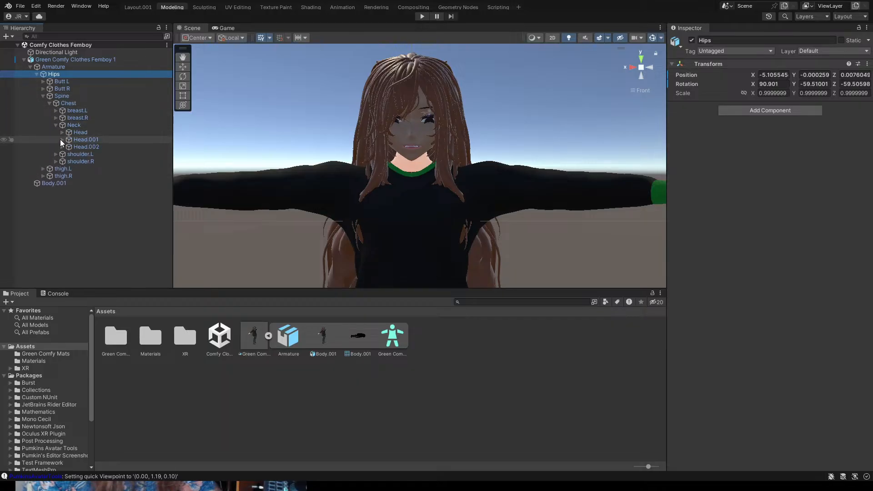
click(63, 140)
click(63, 140)
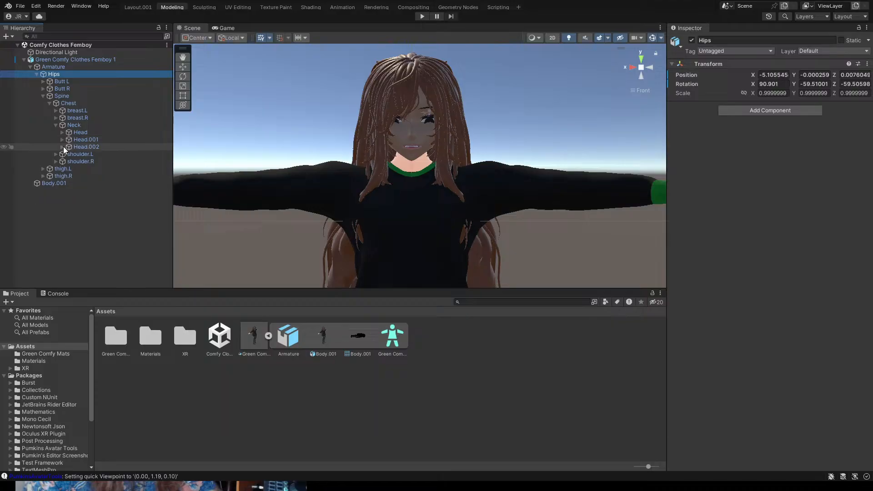
click(63, 146)
click(94, 155)
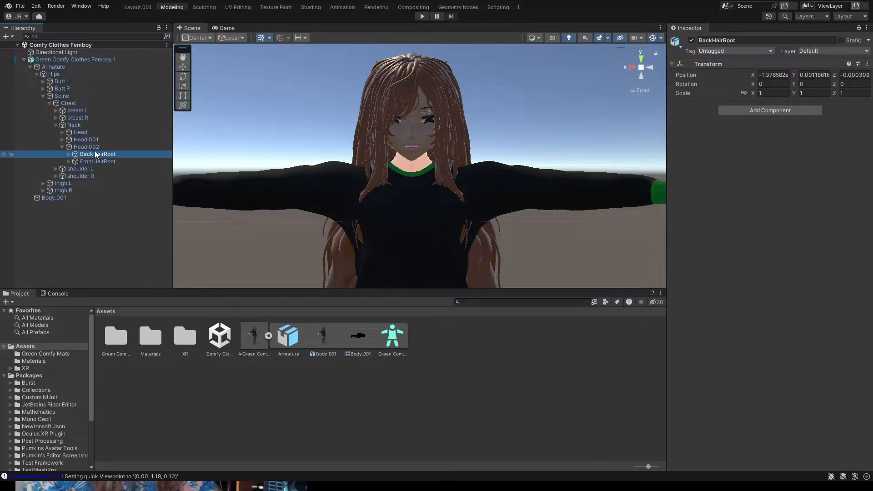
- Add a VRC Phys Bone component to BackHairRoot and assign BackHairRoot as its root transform
click(774, 112)
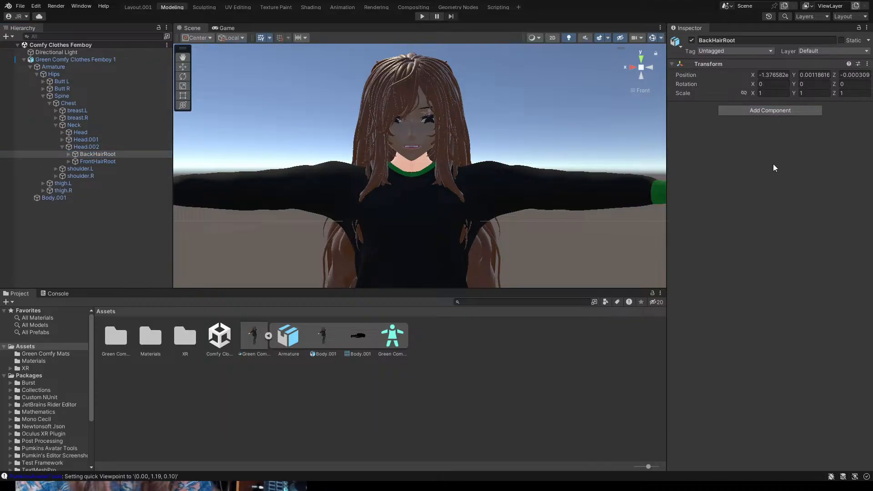
click(760, 160)
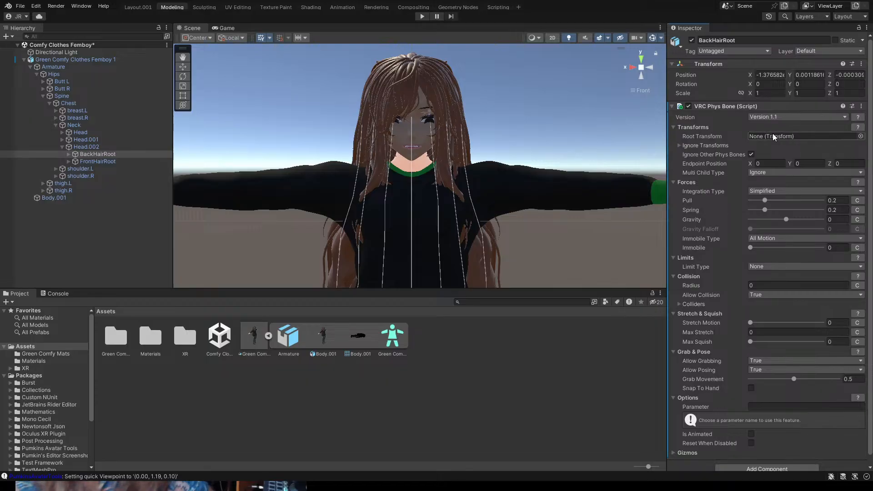
scroll(260, 172, up, 1)
drag(109, 155, 781, 135)
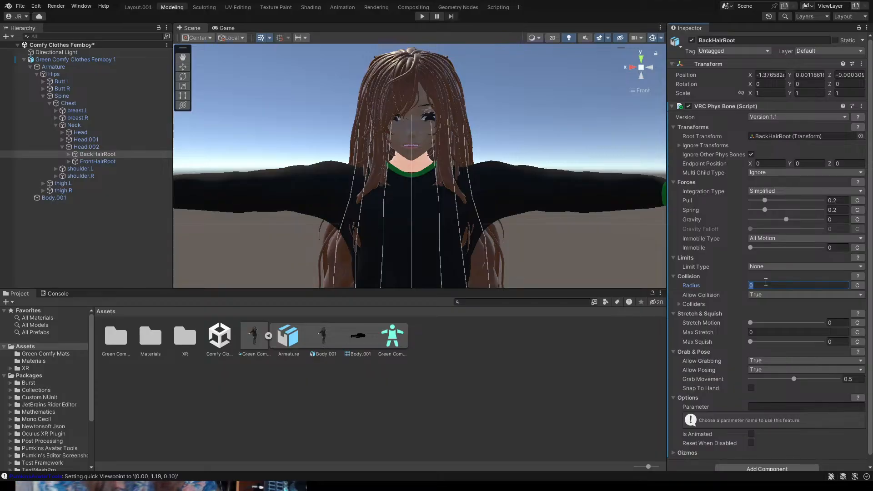
- Set the BackHairRoot phys bone's collision radius to 0.0002 and its gravity to 0.1
key(BackSpace)
text(.0002)
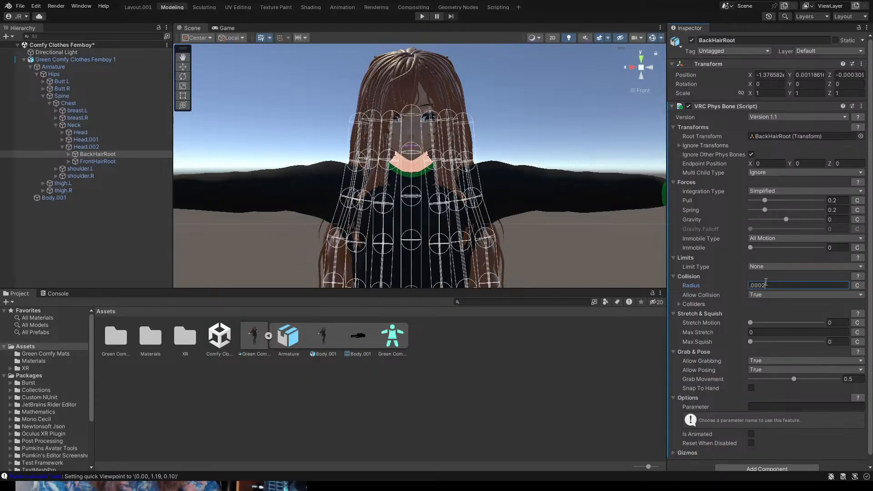
key(Return)
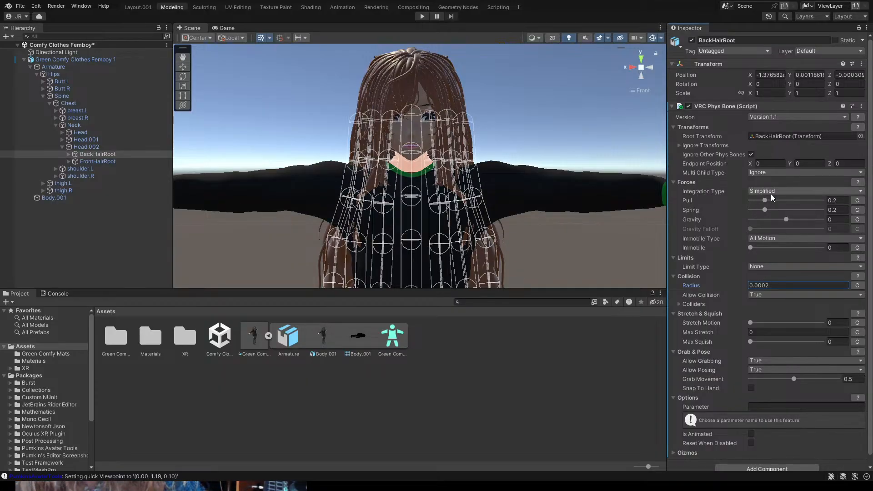
click(838, 220)
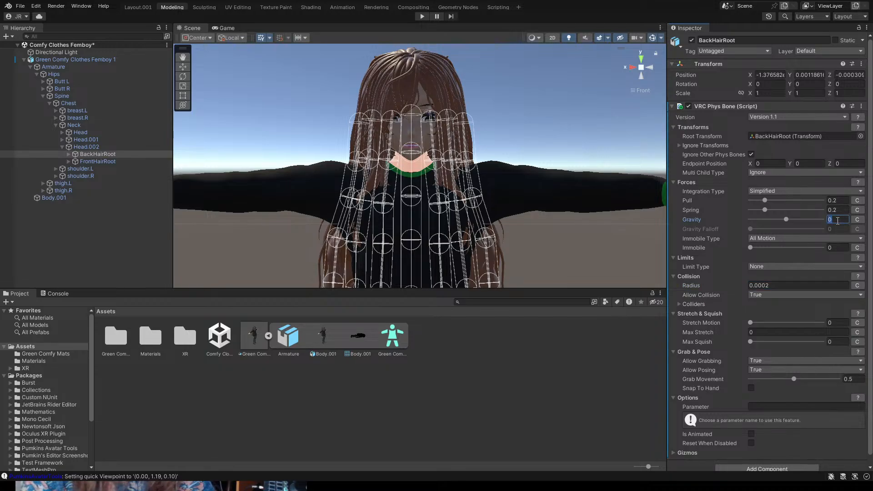
text(0.1)
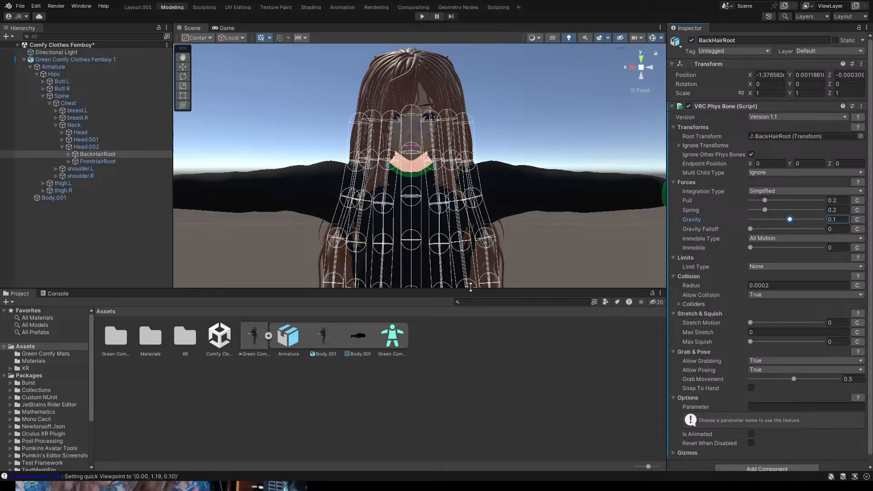
- Add a VRC Phys Bone component to FrontHairRoot with its gravity set to 0.1
click(97, 161)
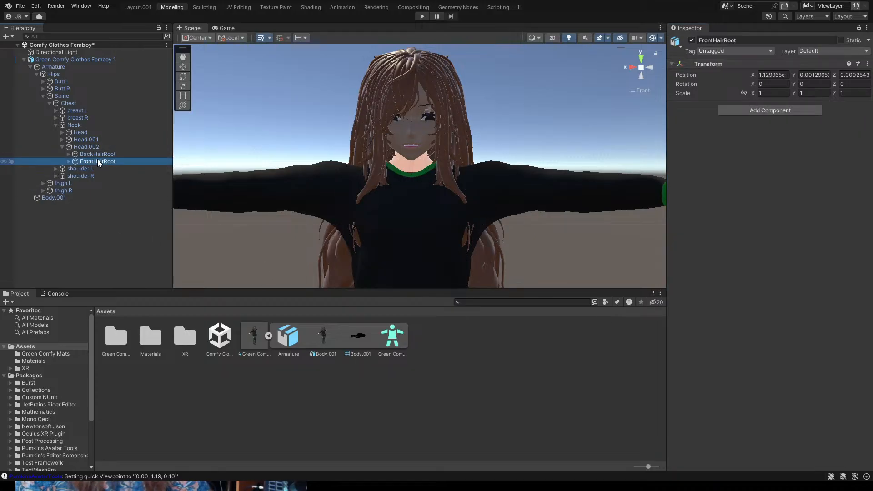
click(750, 113)
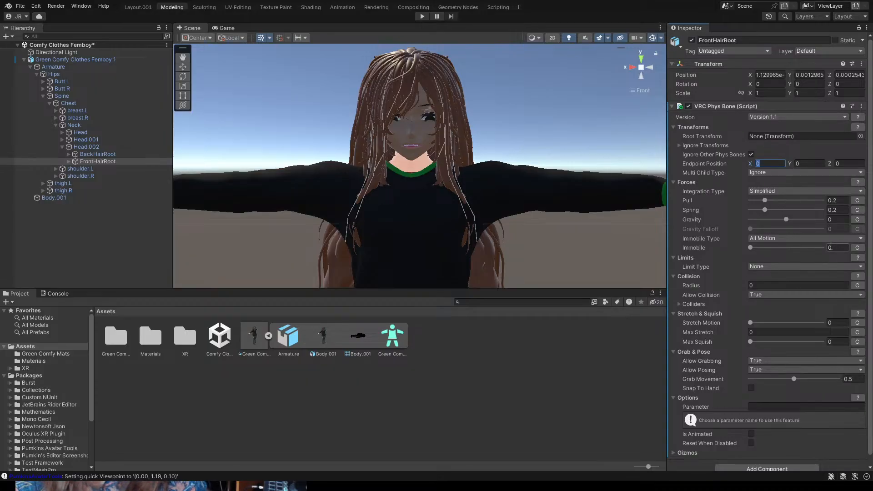
click(838, 220)
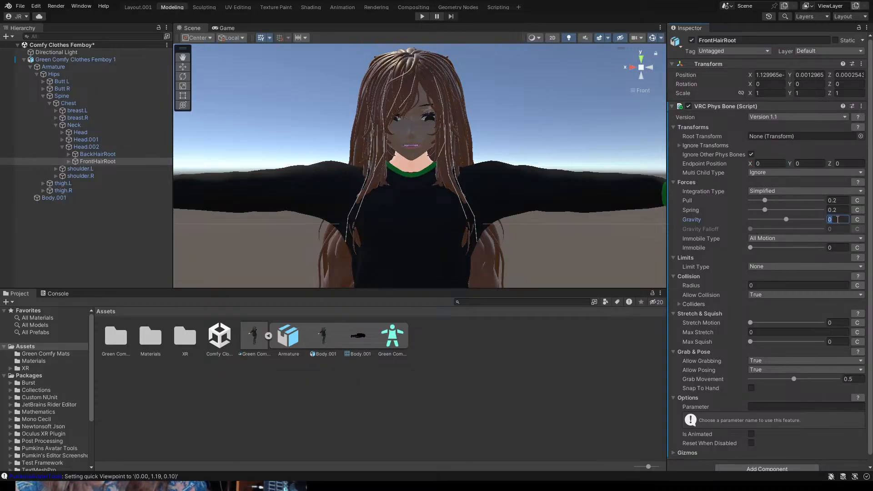
text(0.1)
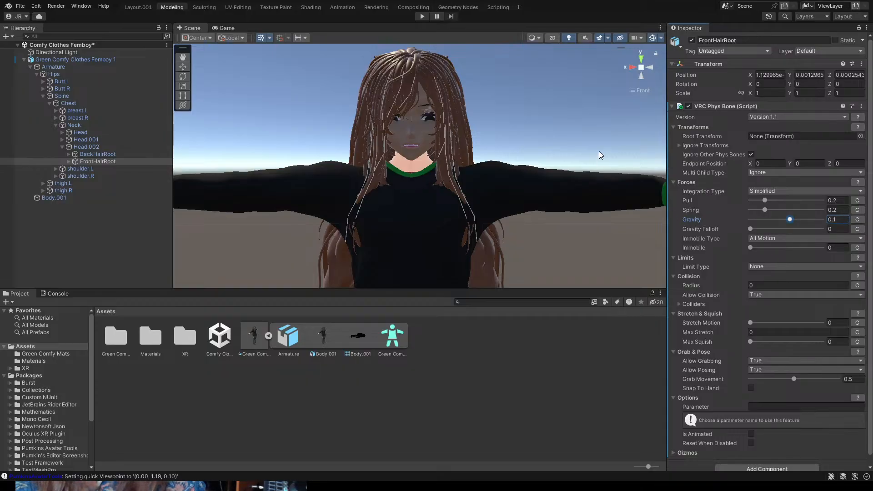
click(649, 162)
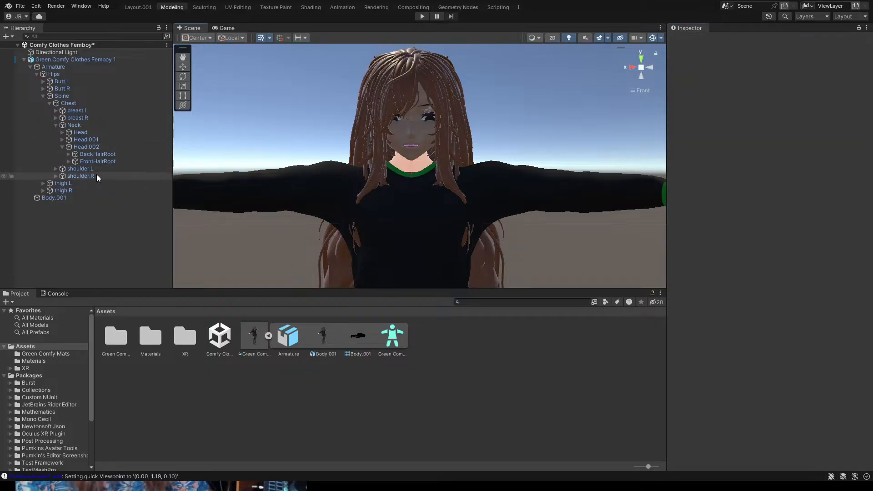
- Set the FrontHairRoot phys bone's collision radius to 0.0002
click(86, 161)
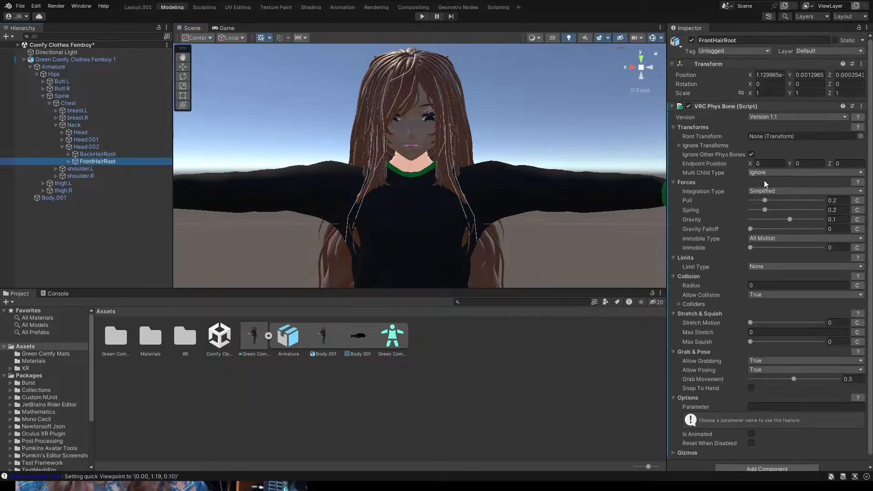
click(772, 286)
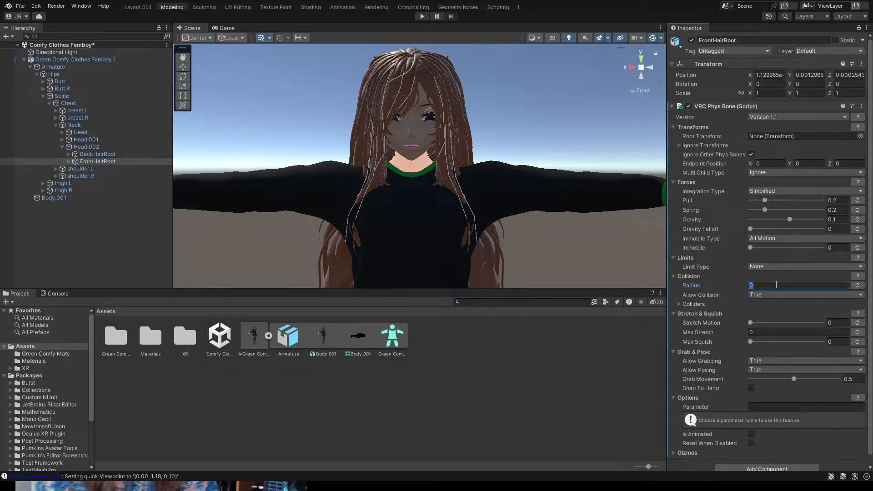
text(.0002)
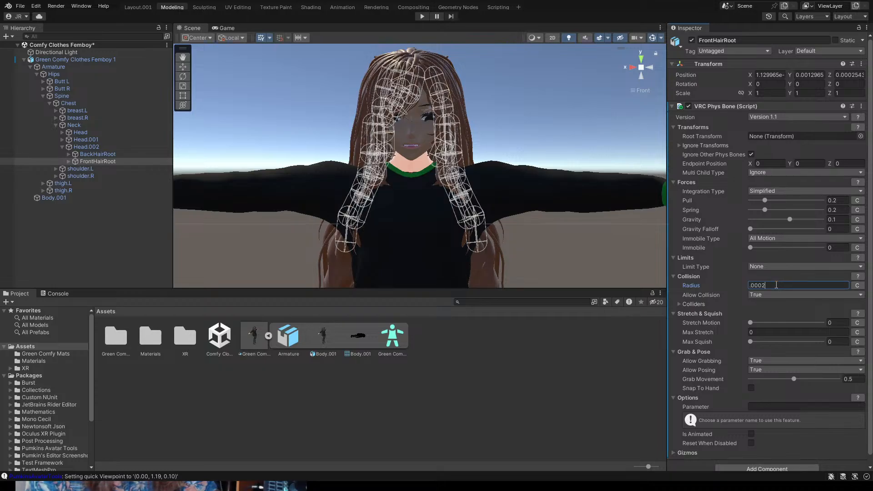
key(Return)
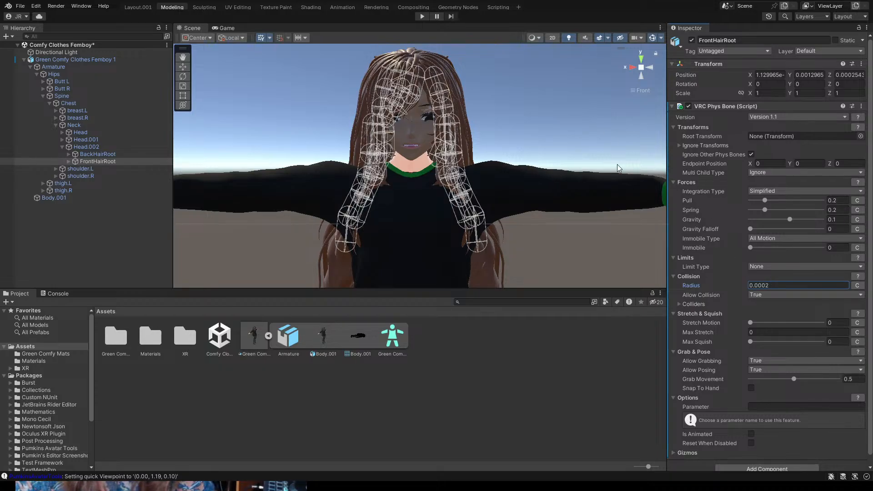
click(287, 116)
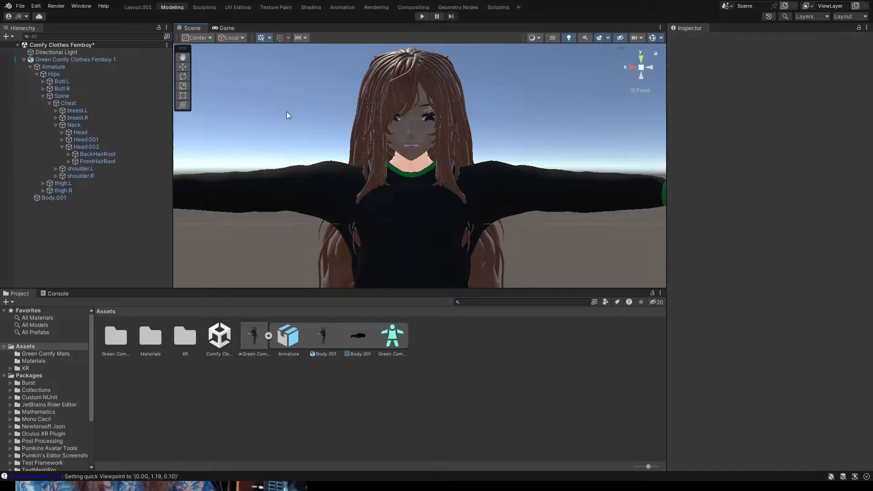
- Select the Green Comfy Clothes Femboy 1 avatar to examine its hair phys bones as a whole, and collapse its armature hierarchy
scroll(267, 114, down, 2)
click(23, 60)
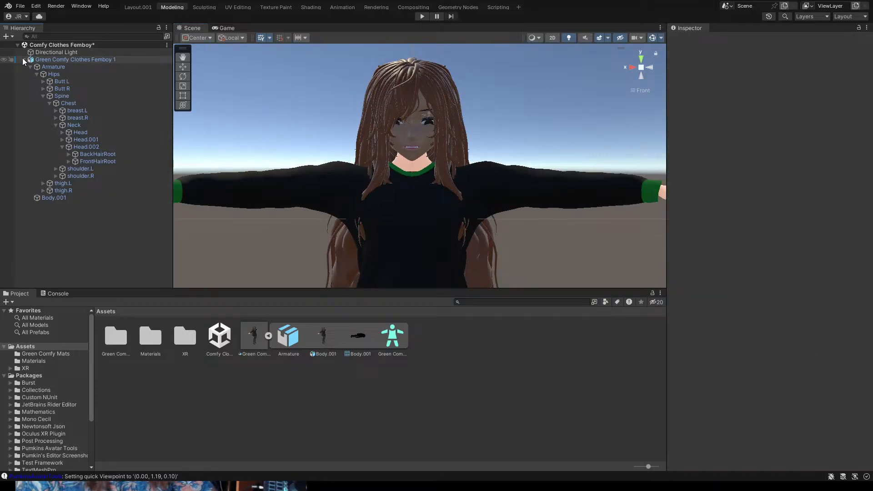
scroll(218, 96, down, 1)
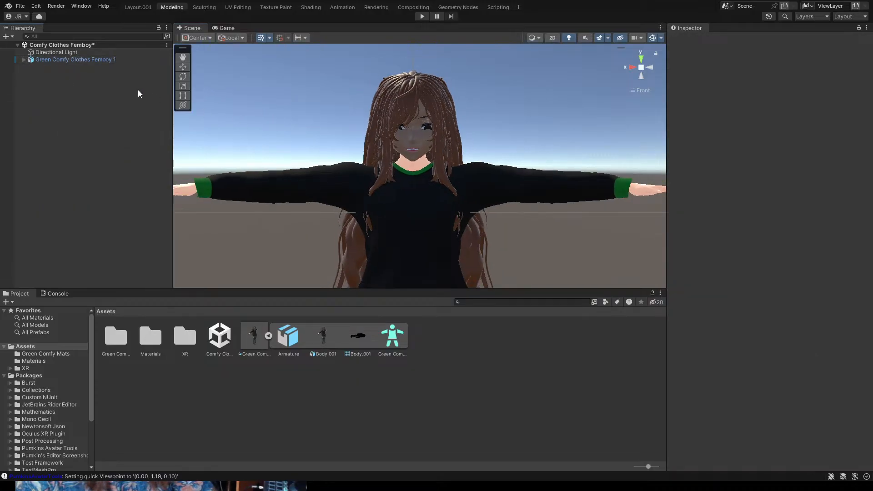
click(55, 60)
scroll(258, 91, down, 2)
scroll(295, 107, down, 2)
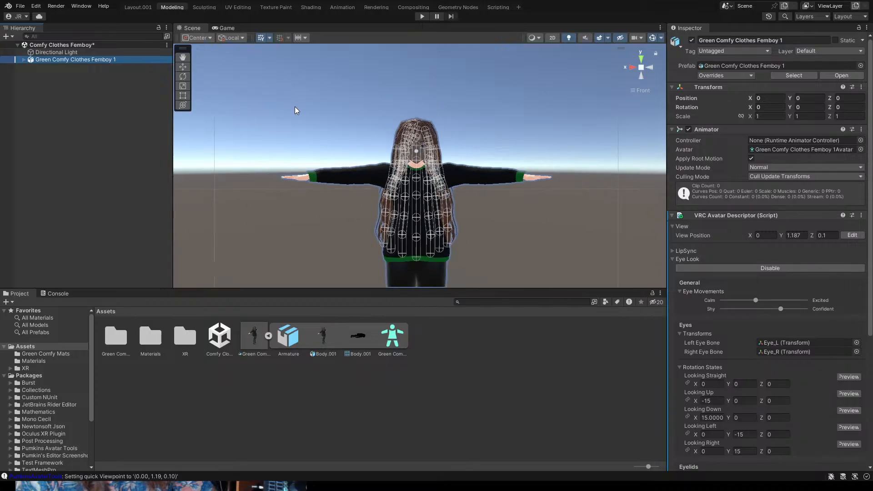
click(24, 59)
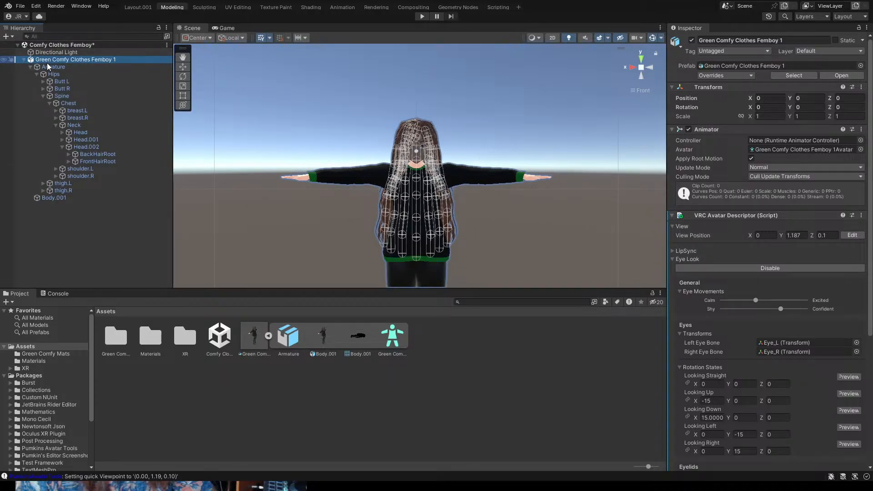
click(31, 67)
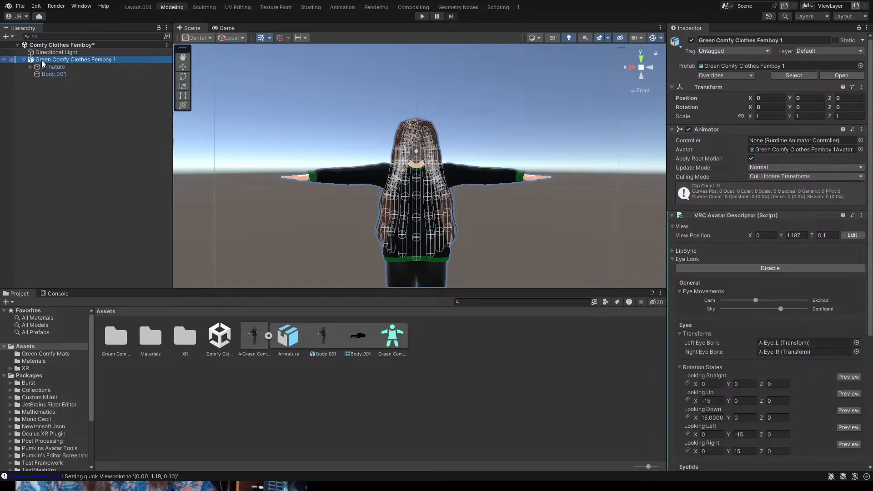
- Save the Comfy Clothes Femboy scene with the finished Green Comfy Clothes Femboy 1 avatar setup
click(42, 61)
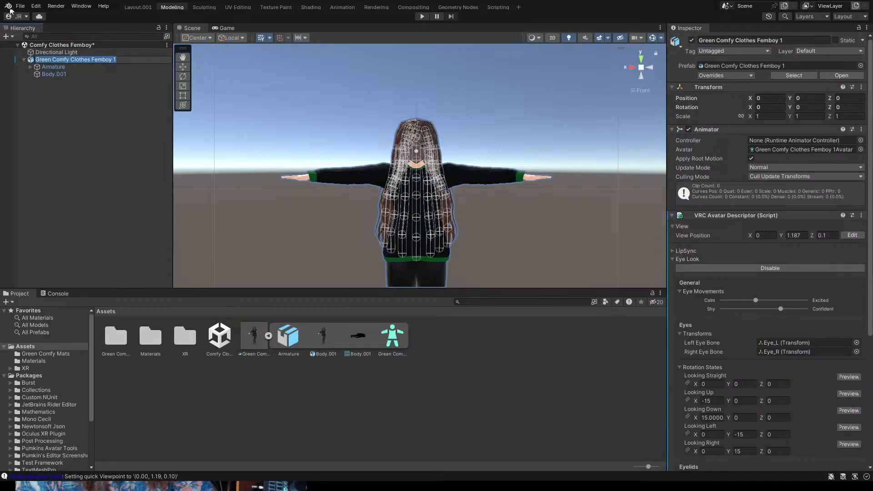
key(ctrl+s)
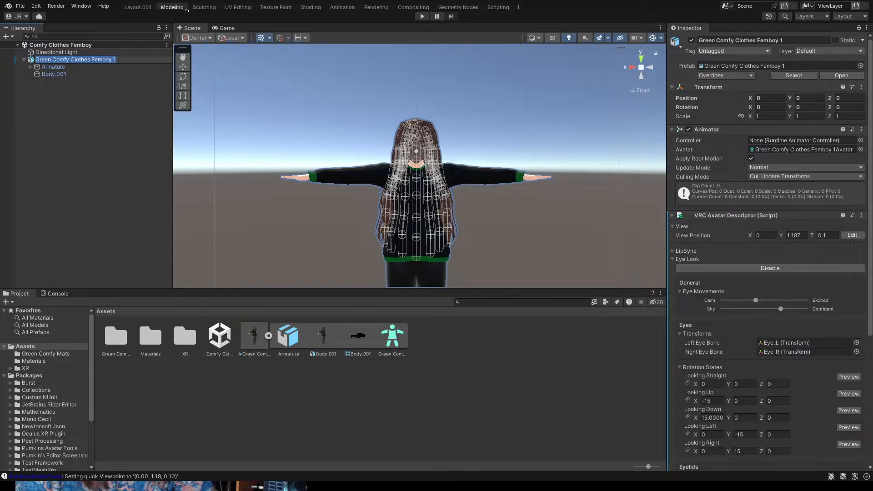
click(203, 27)
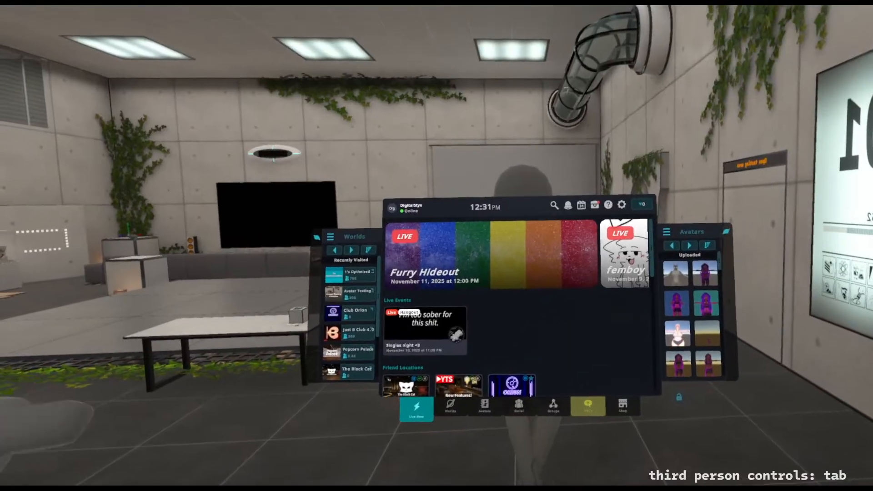
- In VRChat, find the Green Comfy avatar among the uploaded avatars, change into it and close the menu to view it
key(Escape)
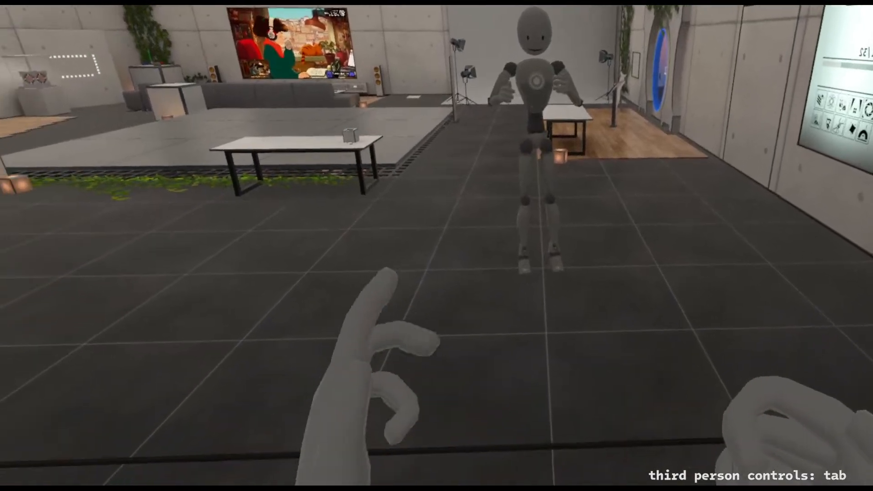
key(Escape)
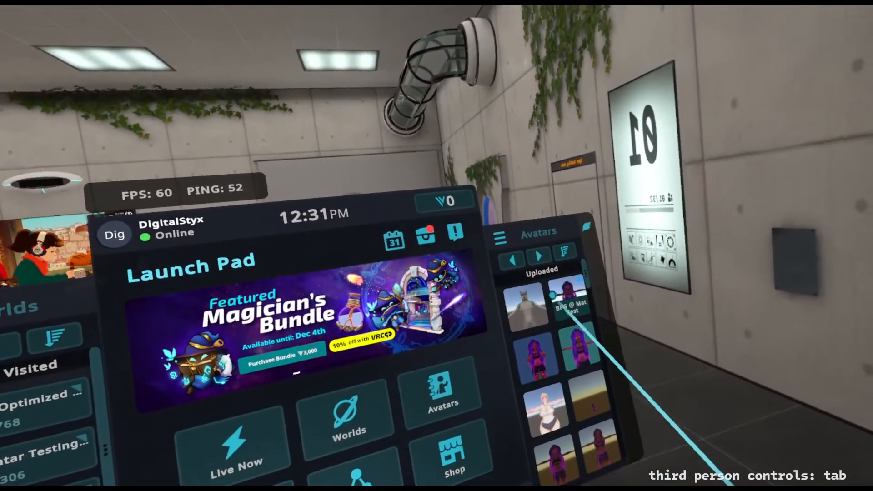
scroll(554, 334, down, 3)
scroll(552, 329, down, 5)
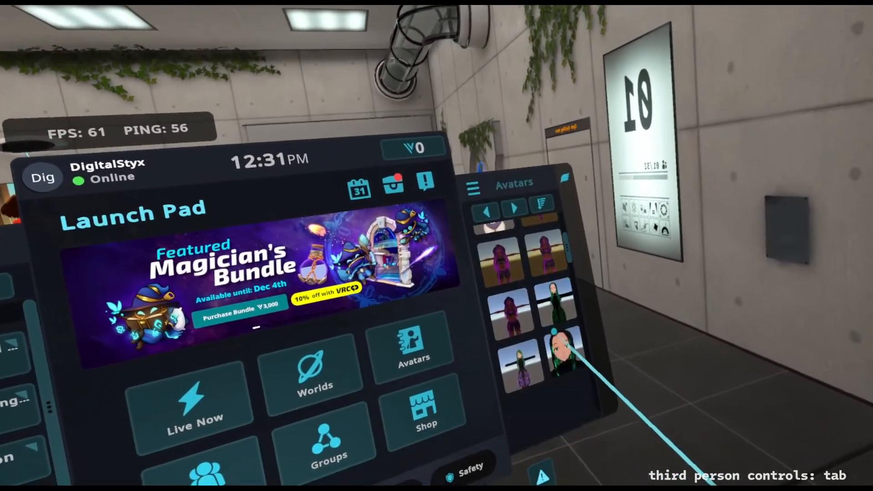
scroll(552, 347, down, 5)
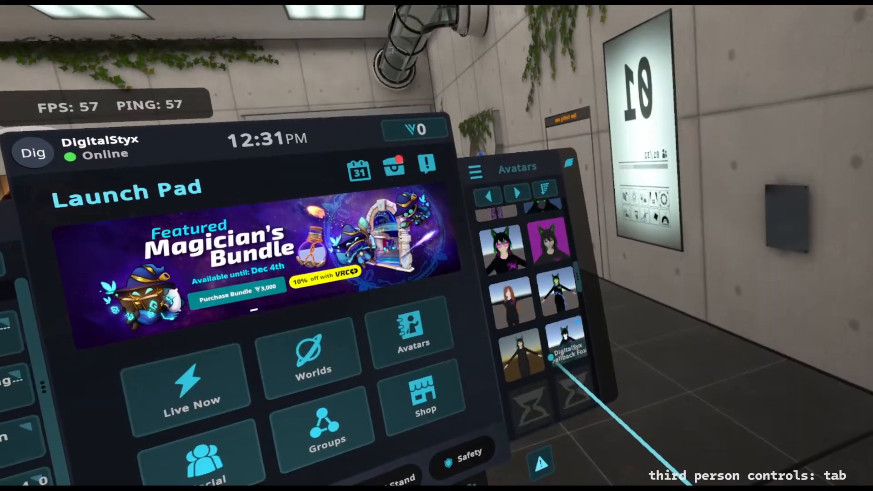
scroll(562, 343, down, 3)
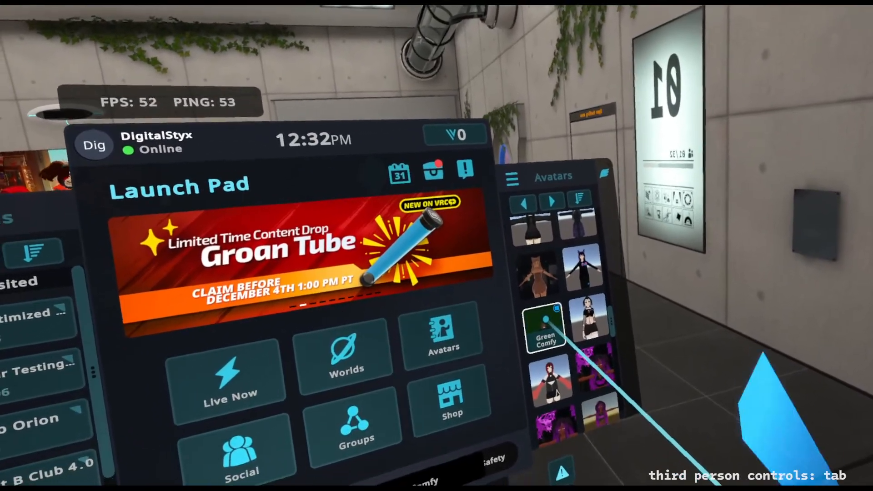
click(543, 320)
key(Escape)
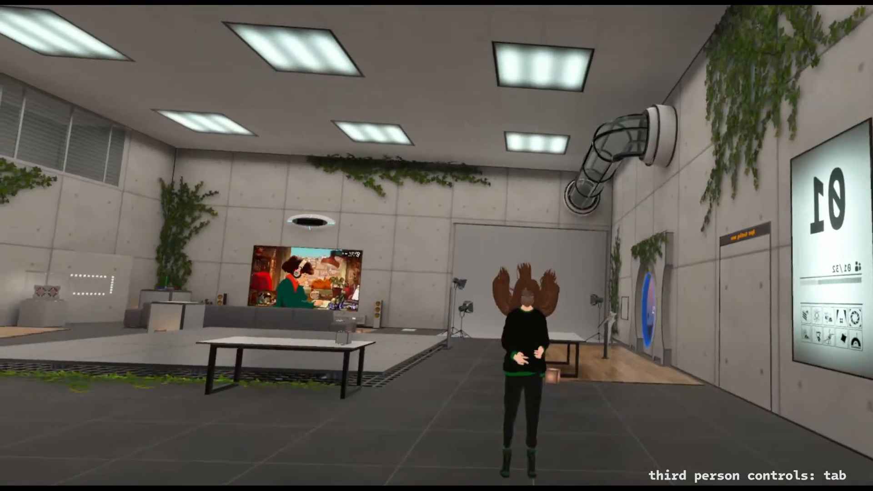